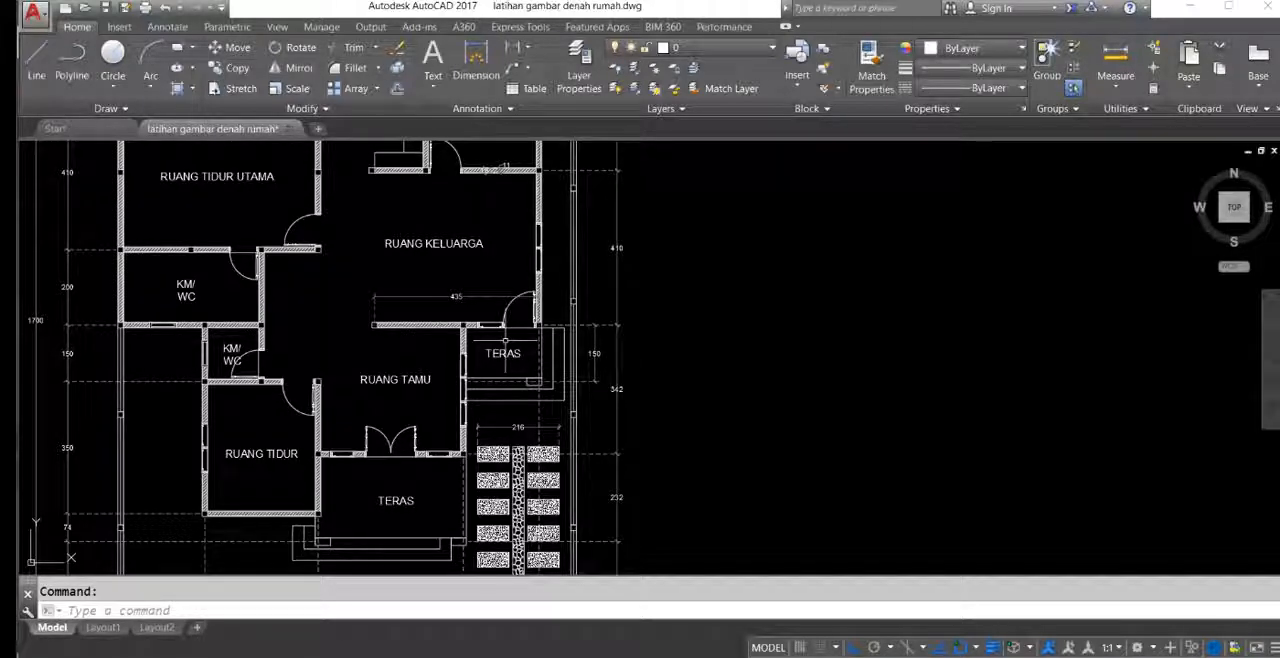
Step: Look over the house floor plan, examining the rooms, both terraces and the paved path
{"action": "middle_click_drag", "start_coordinate": [702, 366], "coordinate": [626, 335]}
{"action": "scroll", "coordinate": [600, 340], "scroll_direction": "down", "scroll_amount": 5}
{"action": "scroll", "coordinate": [537, 357], "scroll_direction": "up", "scroll_amount": 3}
{"action": "middle_click_drag", "start_coordinate": [494, 351], "coordinate": [489, 358]}
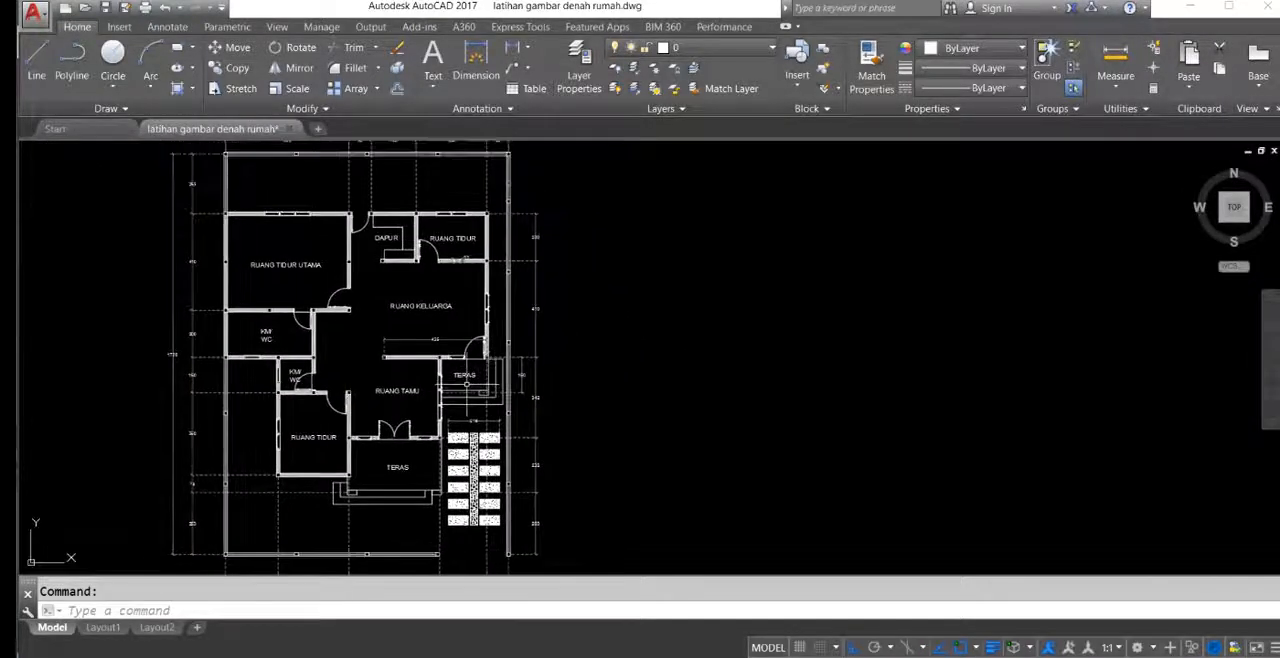
{"action": "scroll", "coordinate": [419, 322], "scroll_direction": "down", "scroll_amount": 2}
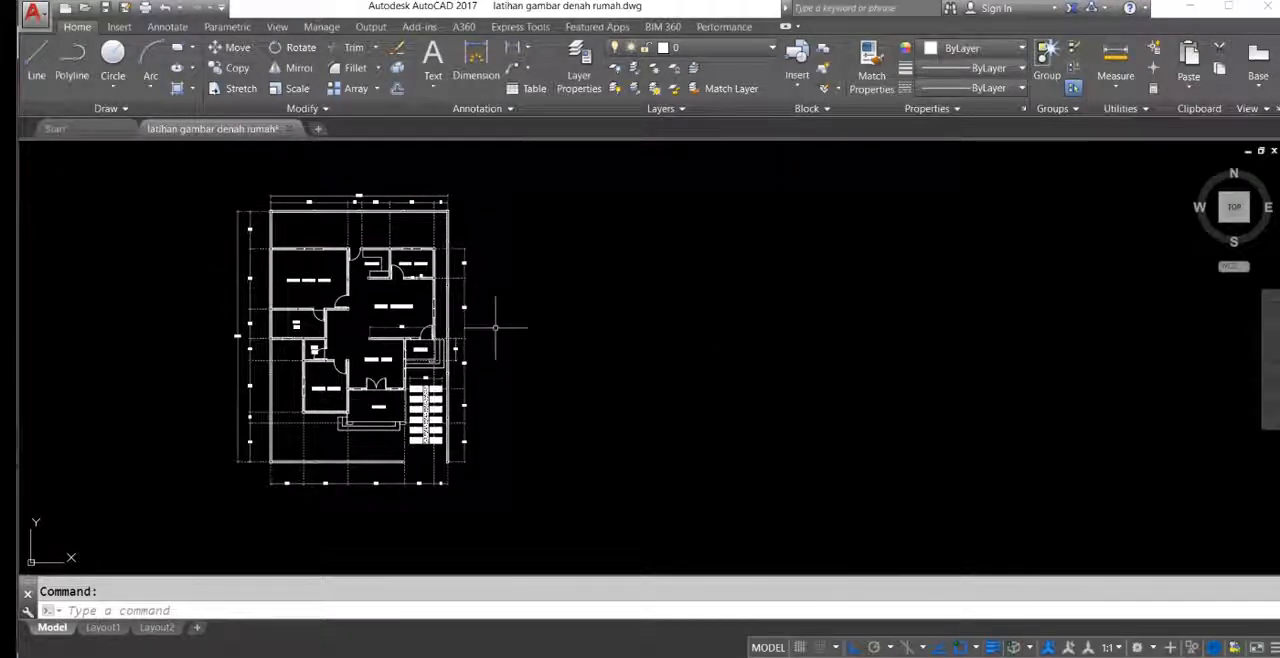
{"action": "middle_click_drag", "start_coordinate": [494, 326], "coordinate": [408, 334]}
{"action": "scroll", "coordinate": [435, 340], "scroll_direction": "up", "scroll_amount": 2}
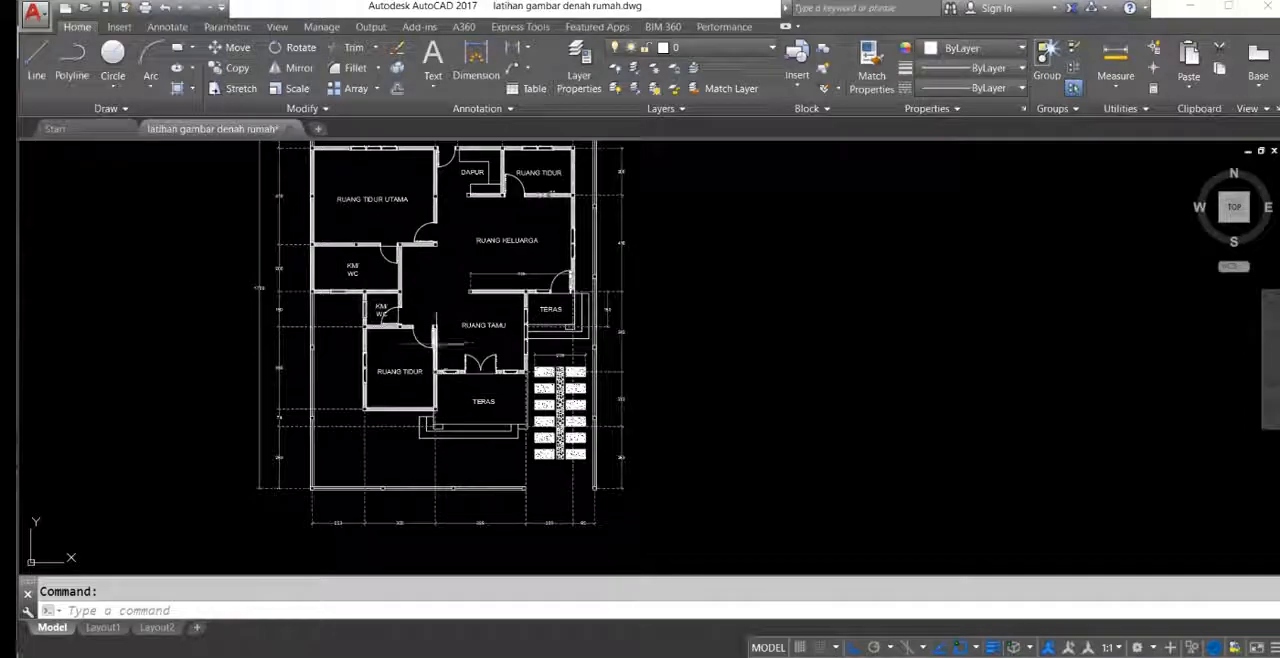
{"action": "middle_click_drag", "start_coordinate": [486, 408], "coordinate": [407, 393]}
{"action": "scroll", "coordinate": [370, 414], "scroll_direction": "up", "scroll_amount": 2}
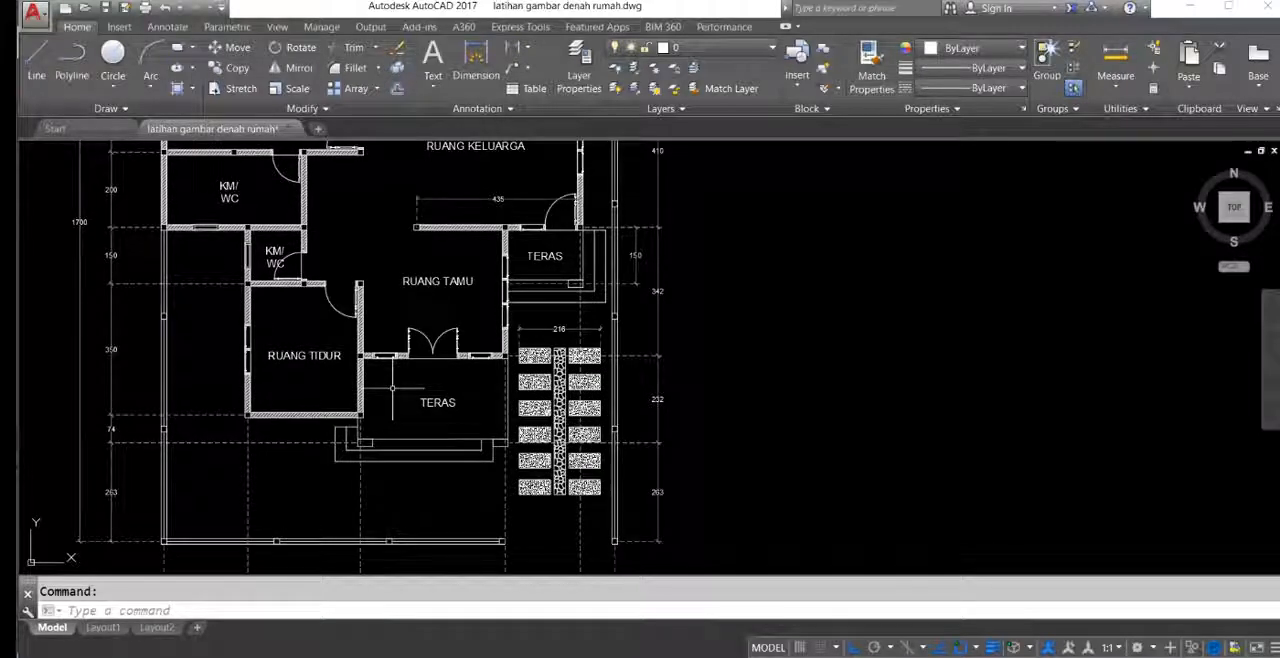
{"action": "middle_click_drag", "start_coordinate": [699, 388], "coordinate": [692, 398]}
{"action": "mouse_move", "coordinate": [574, 418]}
{"action": "middle_mouse_down"}
{"action": "mouse_move", "coordinate": [546, 432]}
{"action": "mouse_move", "coordinate": [588, 434]}
{"action": "middle_mouse_up"}
{"action": "middle_click_drag", "start_coordinate": [700, 419], "coordinate": [649, 379]}
{"action": "middle_click_drag", "start_coordinate": [522, 373], "coordinate": [573, 378]}
{"action": "middle_click_drag", "start_coordinate": [512, 424], "coordinate": [436, 446]}
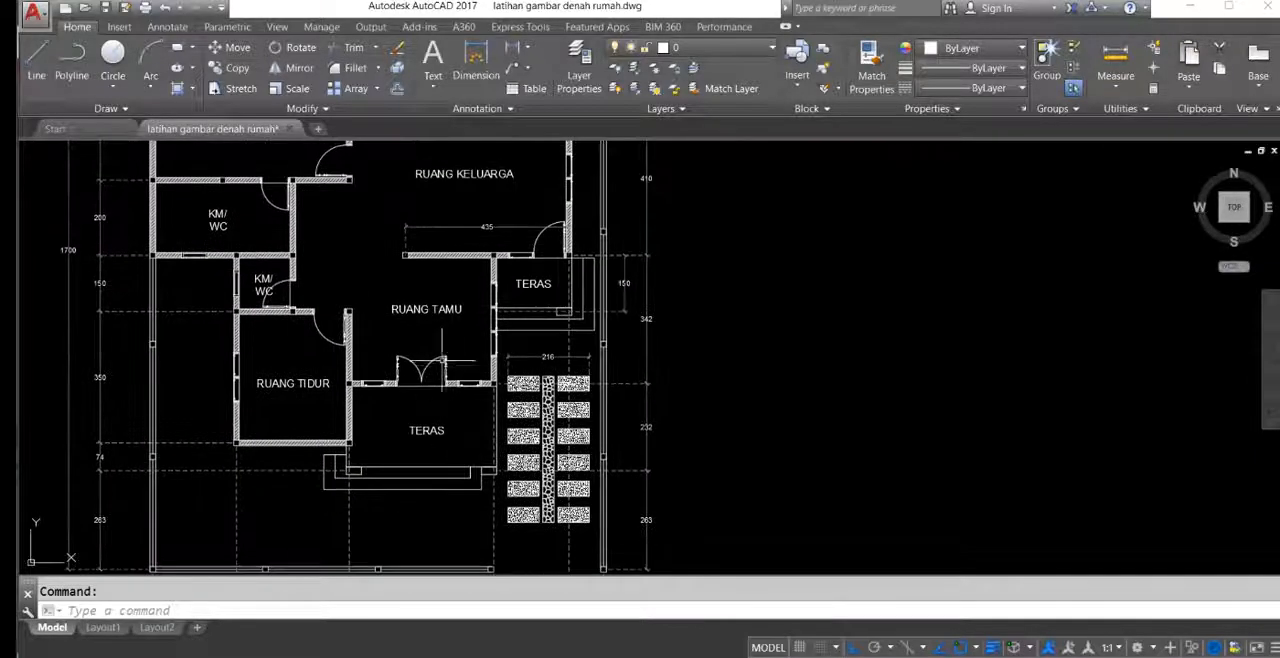
{"action": "middle_click_drag", "start_coordinate": [522, 401], "coordinate": [496, 381]}
{"action": "middle_click_drag", "start_coordinate": [711, 294], "coordinate": [743, 319]}
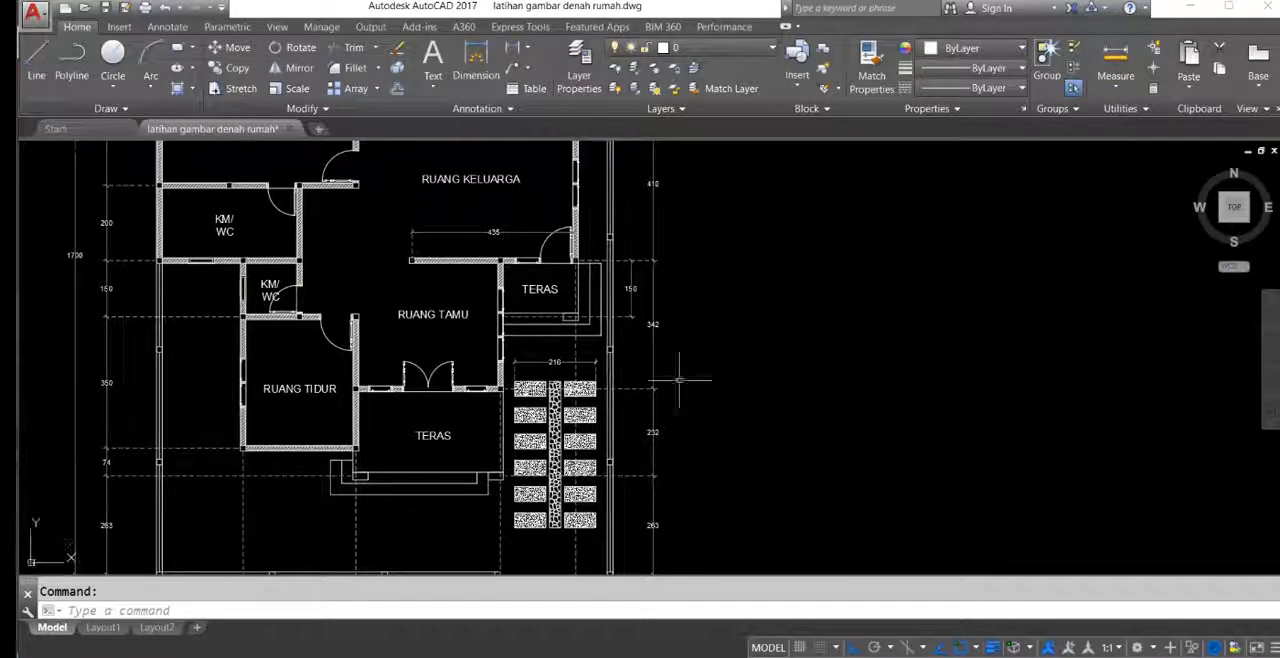
Step: Switch to the web browser and look over the AutoCAD Gorontalo article on keyboard command lines
{"action": "left_click", "coordinate": [342, 655]}
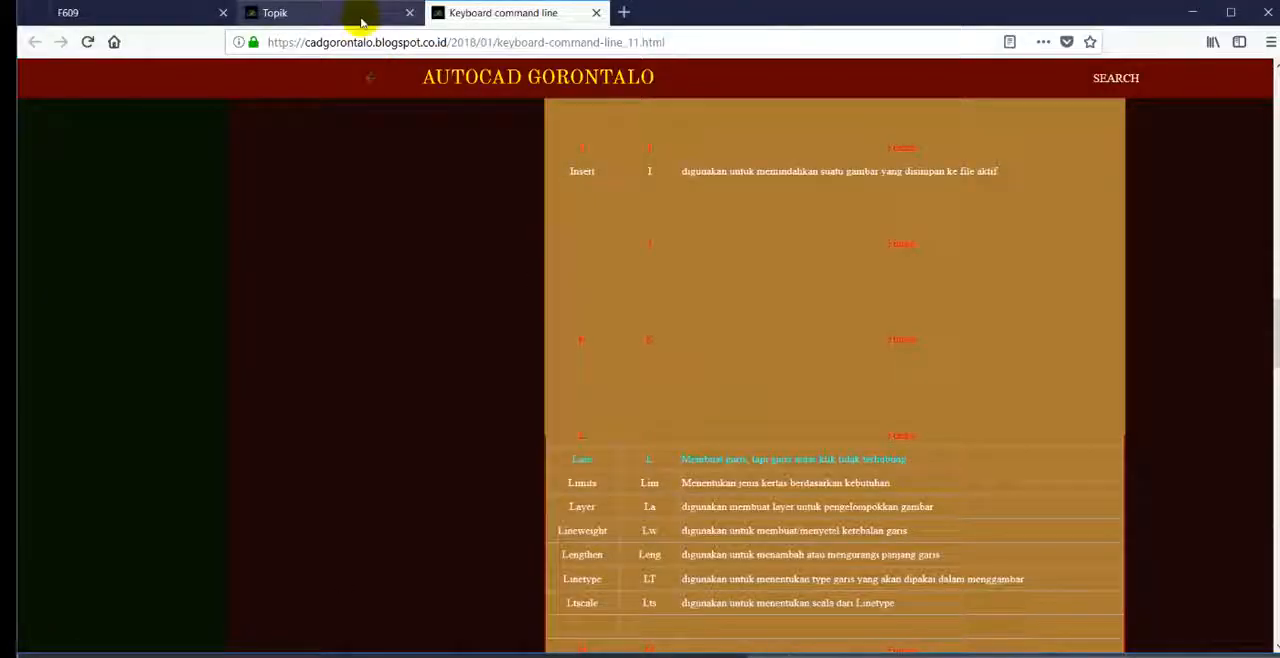
{"action": "scroll", "coordinate": [490, 250], "scroll_direction": "up", "scroll_amount": 15}
{"action": "scroll", "coordinate": [539, 259], "scroll_direction": "up", "scroll_amount": 6}
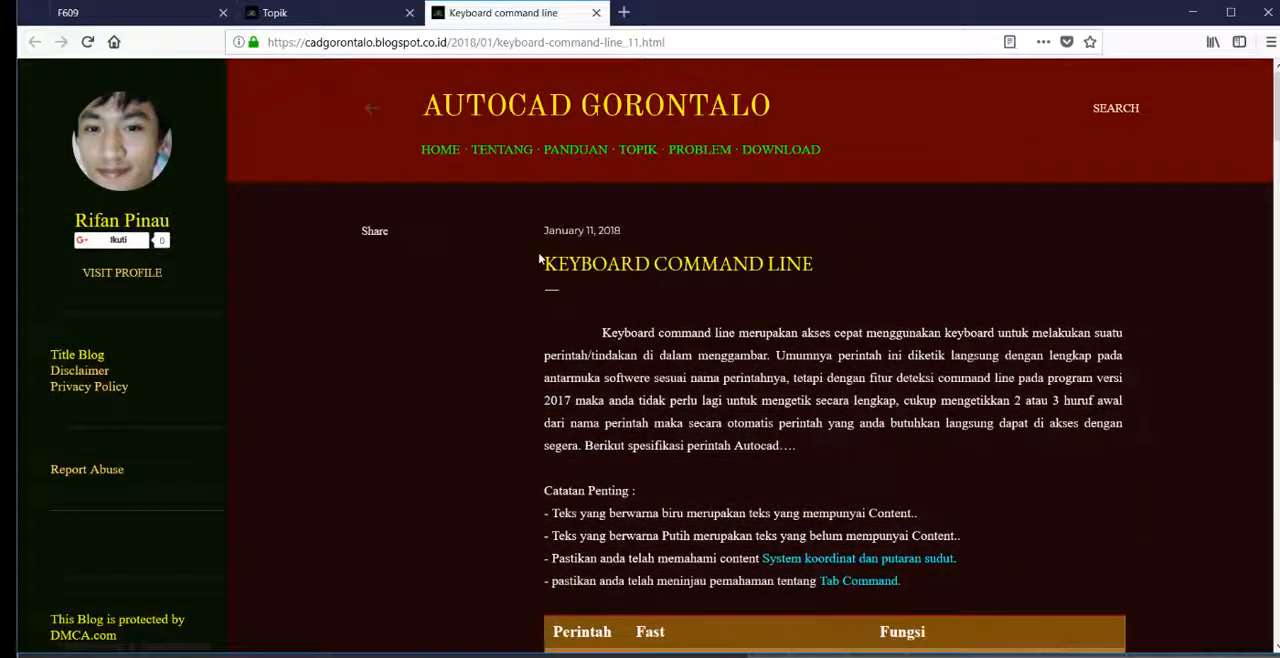
{"action": "scroll", "coordinate": [539, 259], "scroll_direction": "down", "scroll_amount": 10}
{"action": "scroll", "coordinate": [570, 314], "scroll_direction": "down", "scroll_amount": 8}
{"action": "scroll", "coordinate": [596, 329], "scroll_direction": "up", "scroll_amount": 4}
{"action": "scroll", "coordinate": [596, 330], "scroll_direction": "up", "scroll_amount": 10}
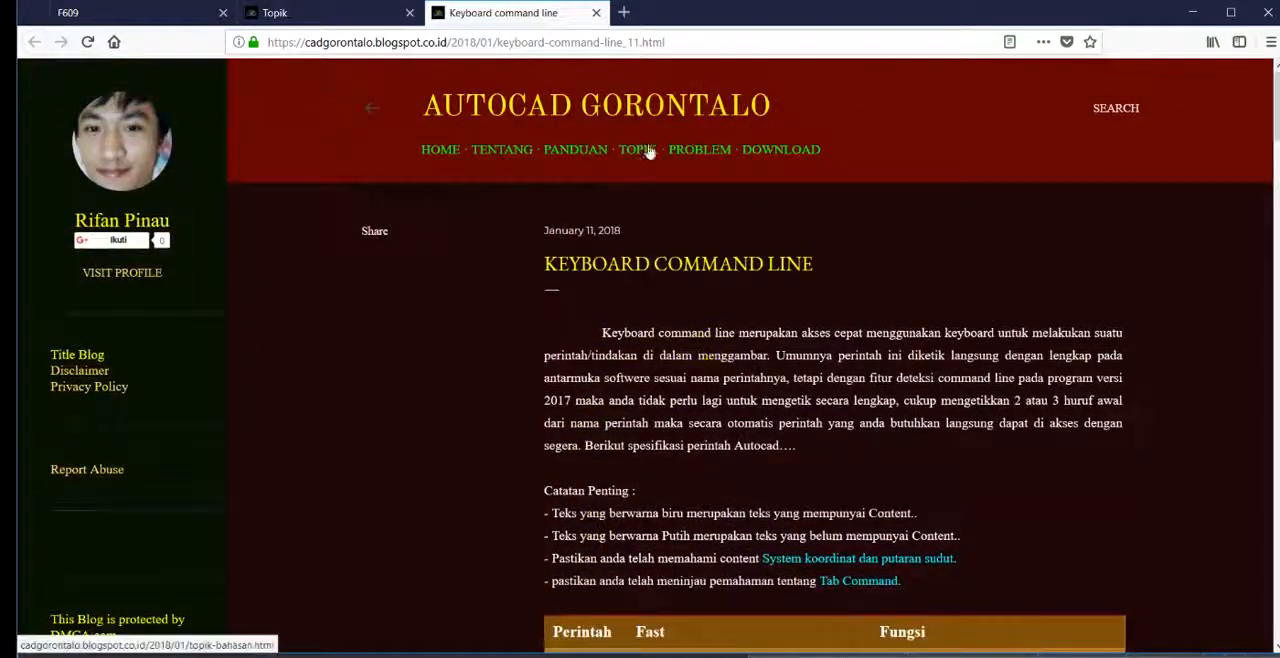
{"action": "scroll", "coordinate": [640, 190], "scroll_direction": "down", "scroll_amount": 4}
{"action": "scroll", "coordinate": [657, 210], "scroll_direction": "up", "scroll_amount": 5}
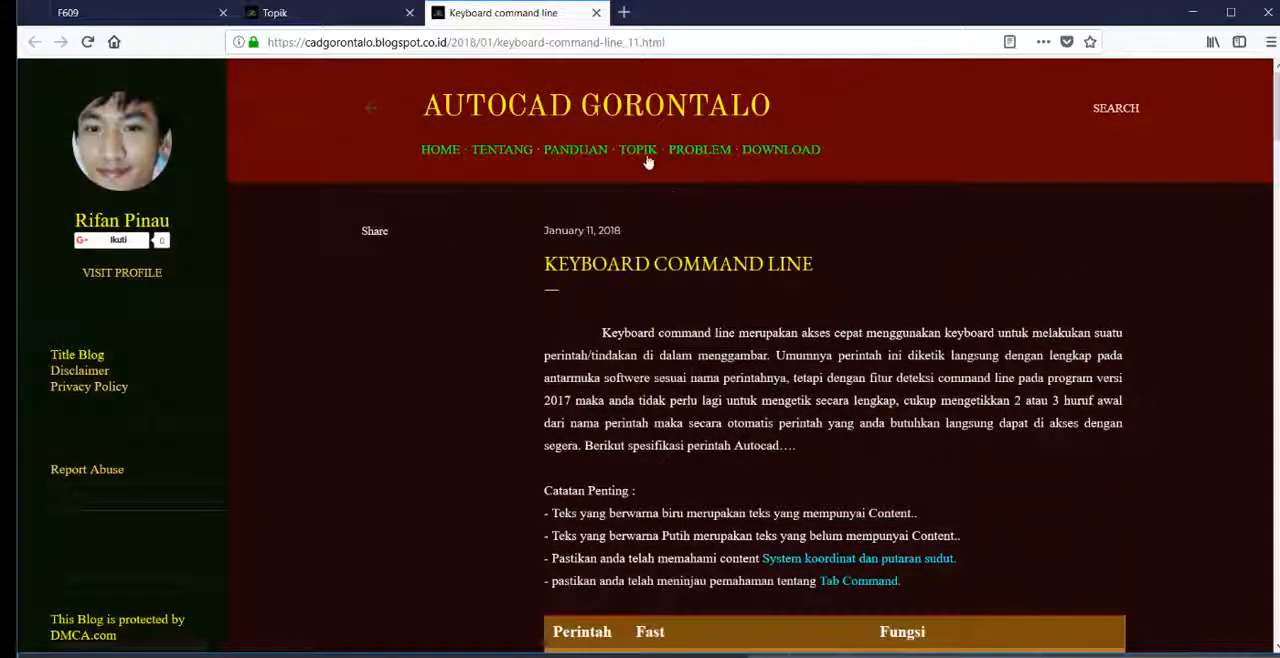
Step: Open the blog's Topik page, open its article on System Koordinat dan Putaran sudut, and skim the coordinate and angle examples
{"action": "left_click", "coordinate": [646, 157]}
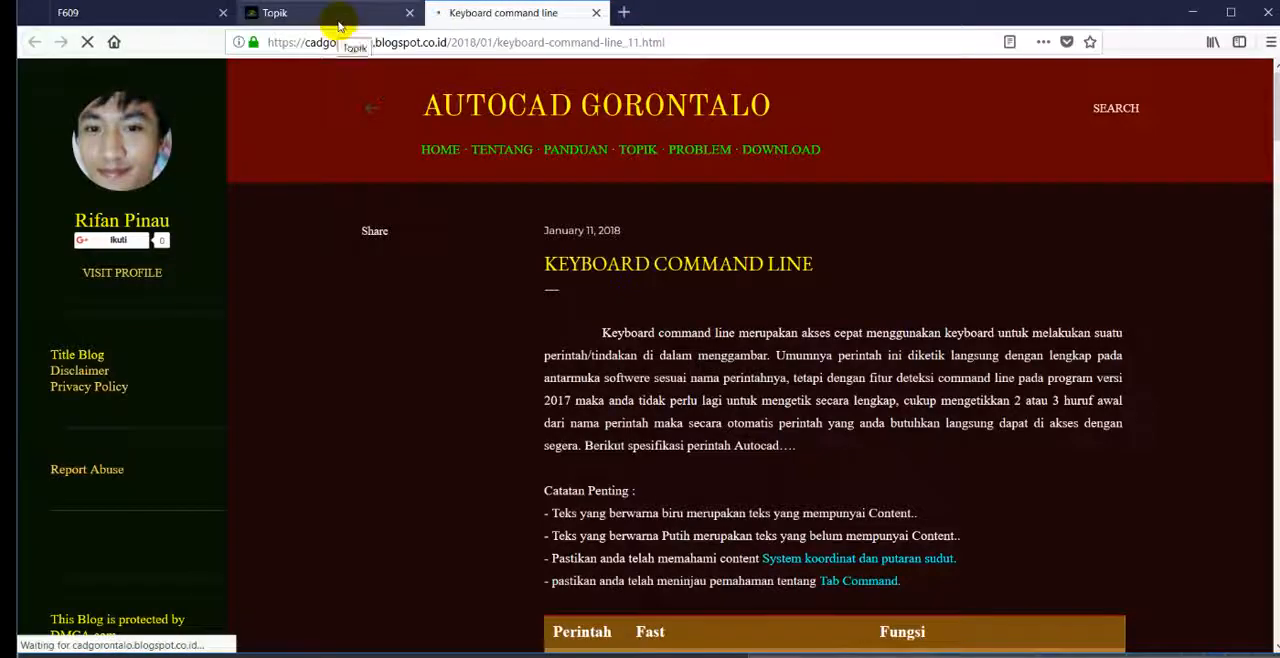
{"action": "scroll", "coordinate": [600, 320], "scroll_direction": "down", "scroll_amount": 3}
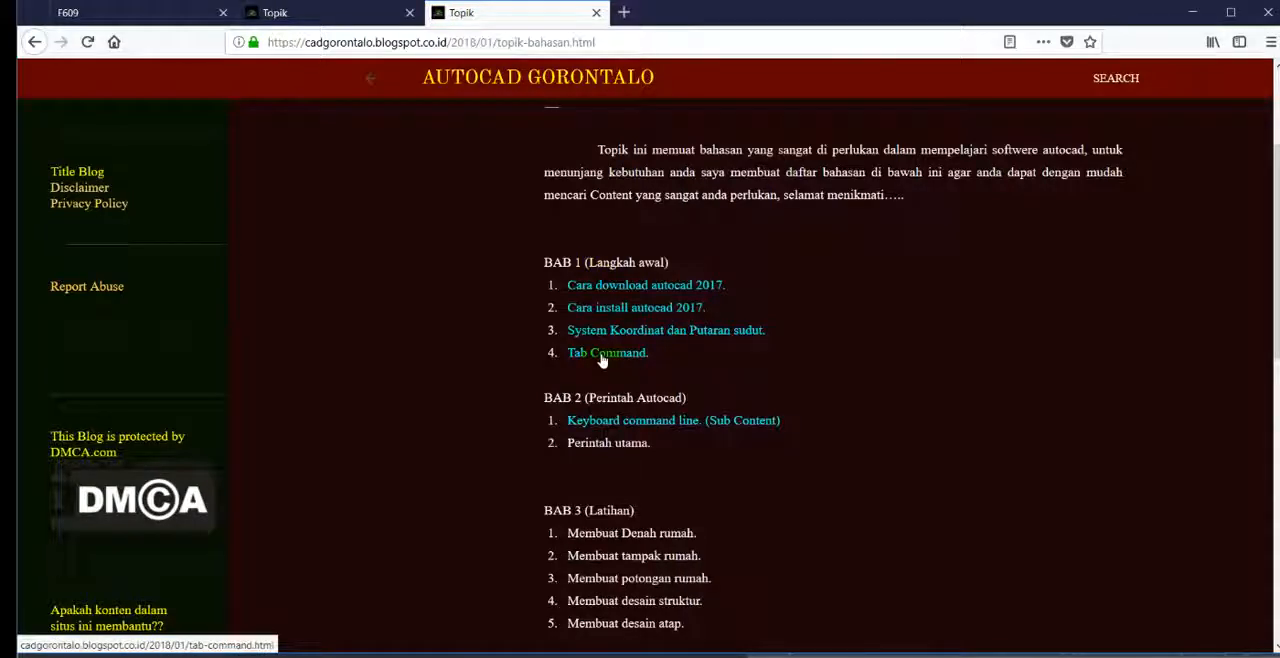
{"action": "left_click", "coordinate": [603, 333]}
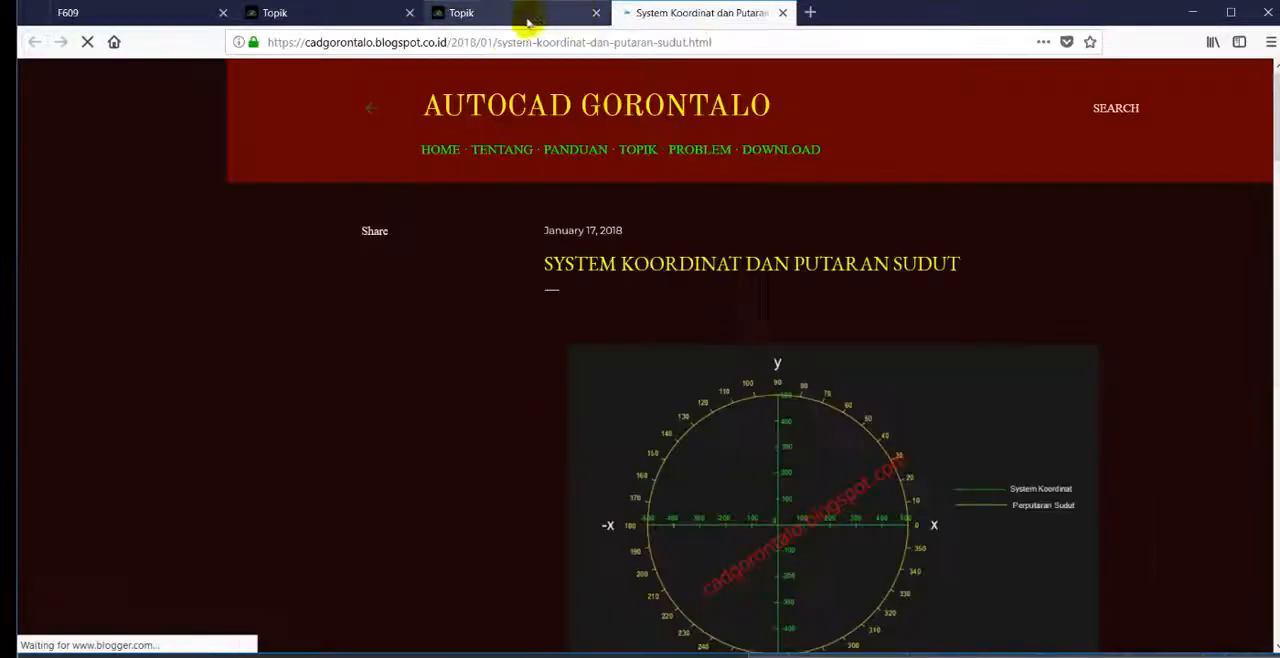
{"action": "scroll", "coordinate": [677, 317], "scroll_direction": "down", "scroll_amount": 10}
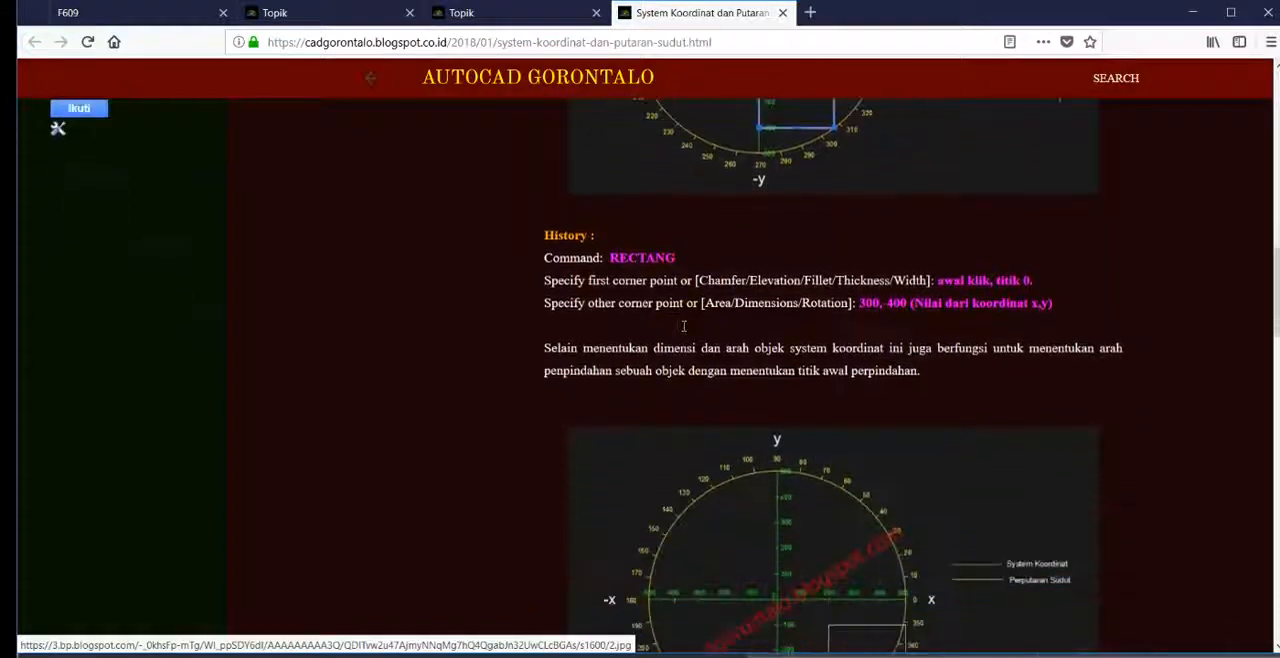
{"action": "scroll", "coordinate": [683, 331], "scroll_direction": "down", "scroll_amount": 10}
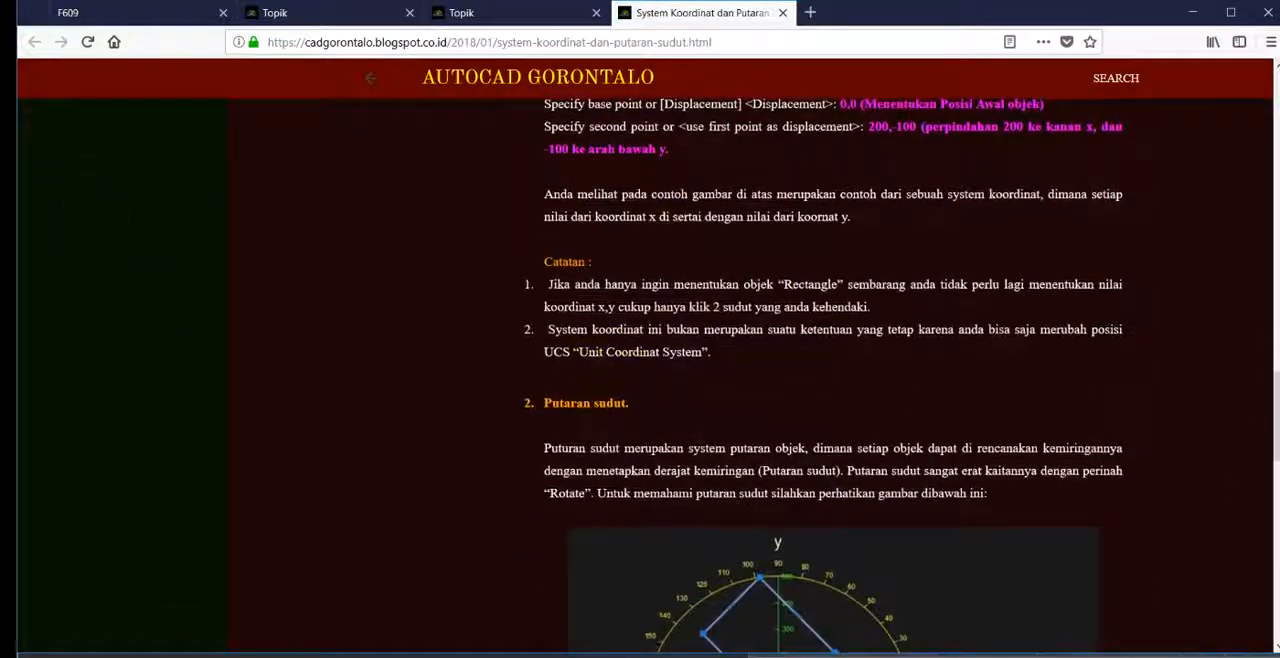
Step: Switch back to AutoCAD and examine the front terrace and its steps on the floor plan
{"action": "key", "text": "alt+Tab"}
{"action": "scroll", "coordinate": [553, 335], "scroll_direction": "down", "scroll_amount": 6}
{"action": "scroll", "coordinate": [548, 333], "scroll_direction": "up", "scroll_amount": 6}
{"action": "middle_click_drag", "start_coordinate": [500, 320], "coordinate": [516, 391]}
{"action": "middle_click_drag", "start_coordinate": [442, 329], "coordinate": [413, 326]}
{"action": "scroll", "coordinate": [426, 298], "scroll_direction": "down", "scroll_amount": 5}
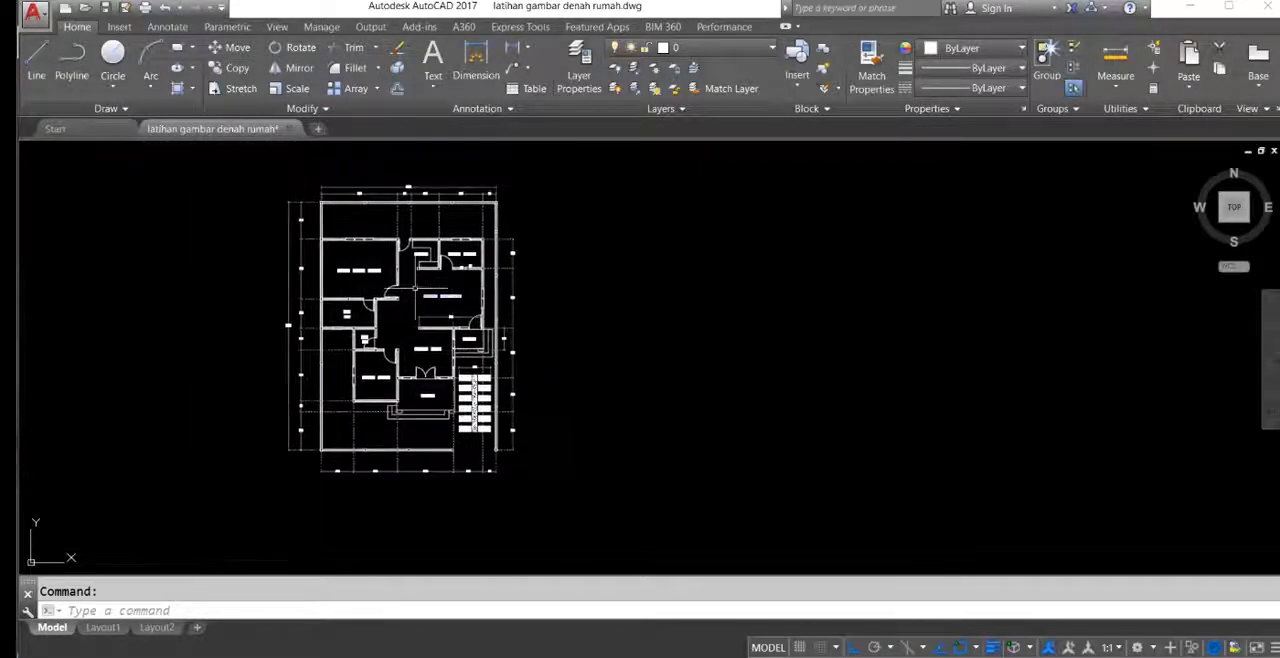
{"action": "scroll", "coordinate": [345, 290], "scroll_direction": "up", "scroll_amount": 2}
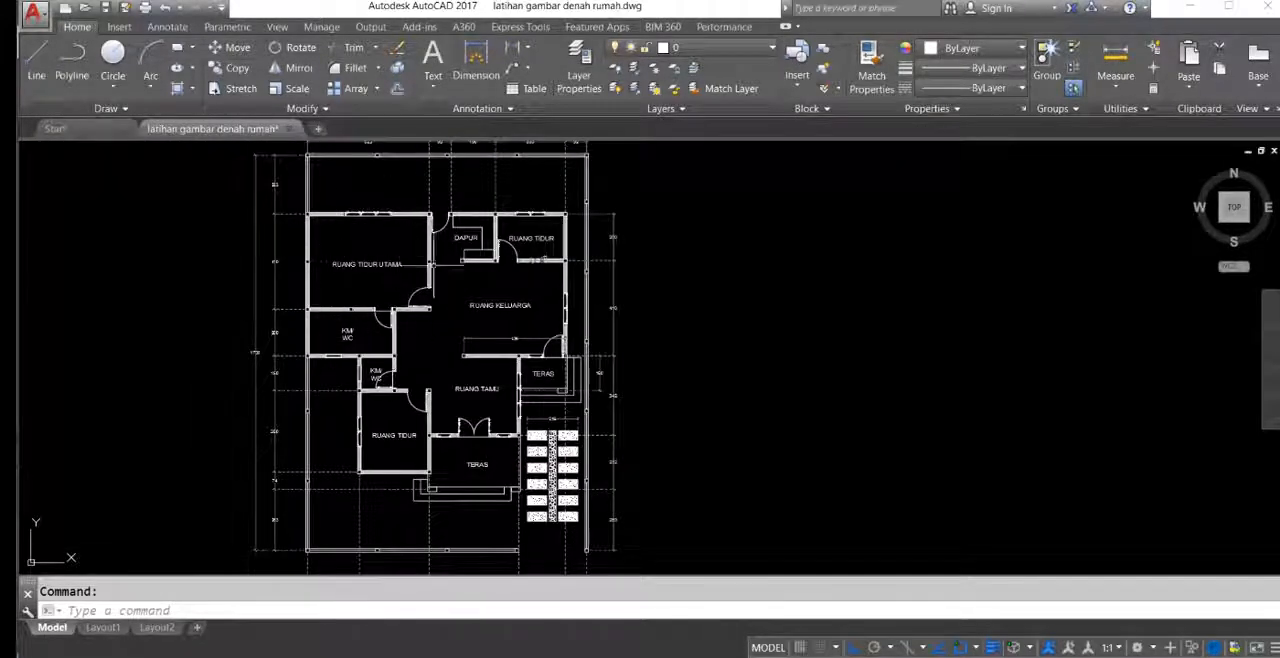
{"action": "middle_click_drag", "start_coordinate": [508, 468], "coordinate": [423, 391]}
{"action": "scroll", "coordinate": [419, 392], "scroll_direction": "up", "scroll_amount": 3}
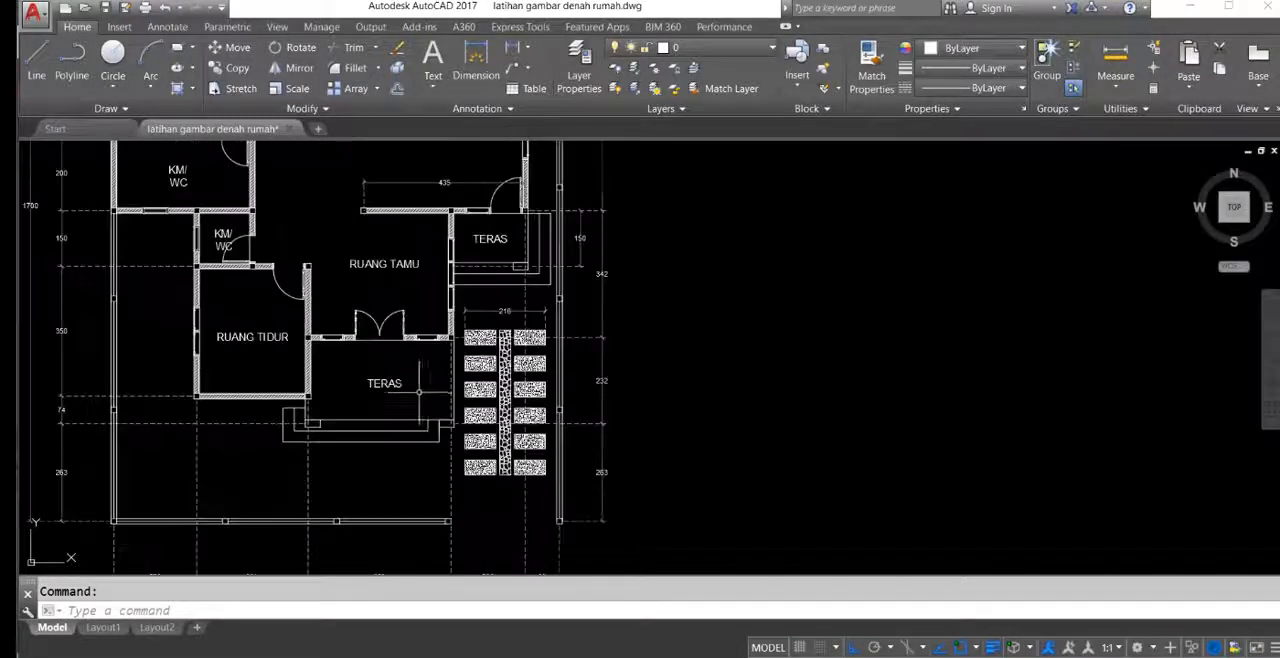
{"action": "middle_click_drag", "start_coordinate": [550, 415], "coordinate": [516, 387]}
{"action": "scroll", "coordinate": [373, 394], "scroll_direction": "up", "scroll_amount": 3}
{"action": "middle_click_drag", "start_coordinate": [428, 400], "coordinate": [414, 391]}
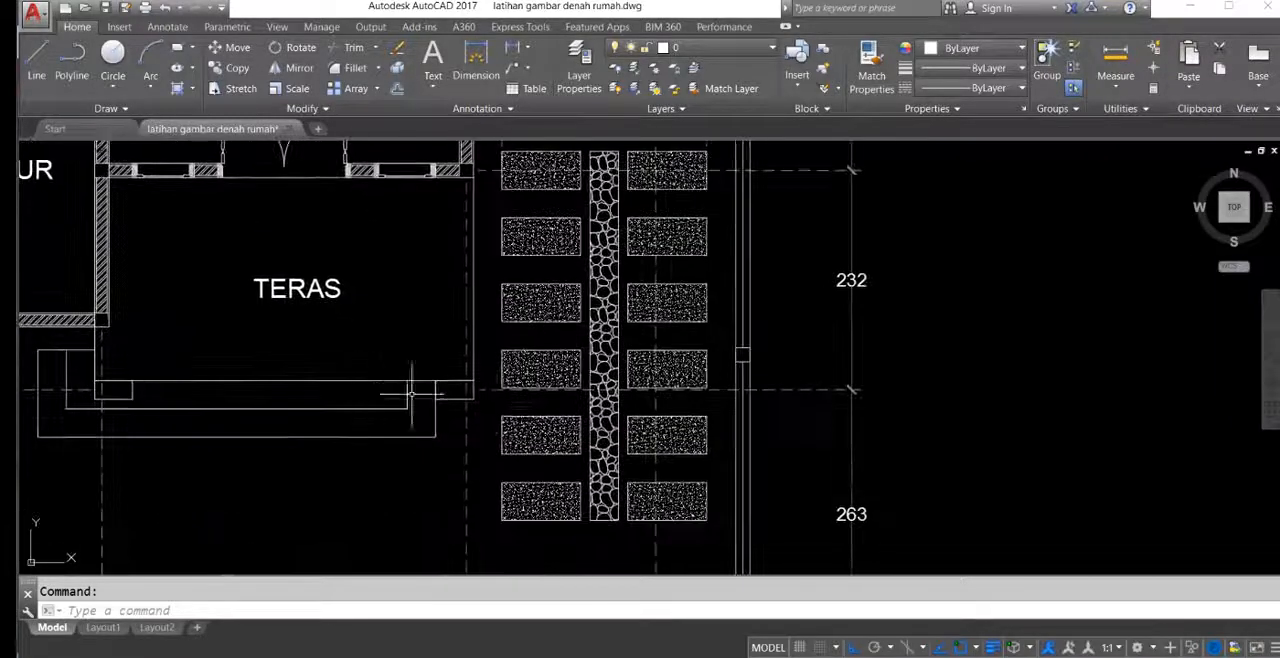
{"action": "scroll", "coordinate": [488, 353], "scroll_direction": "down", "scroll_amount": 3}
{"action": "scroll", "coordinate": [454, 347], "scroll_direction": "up", "scroll_amount": 5}
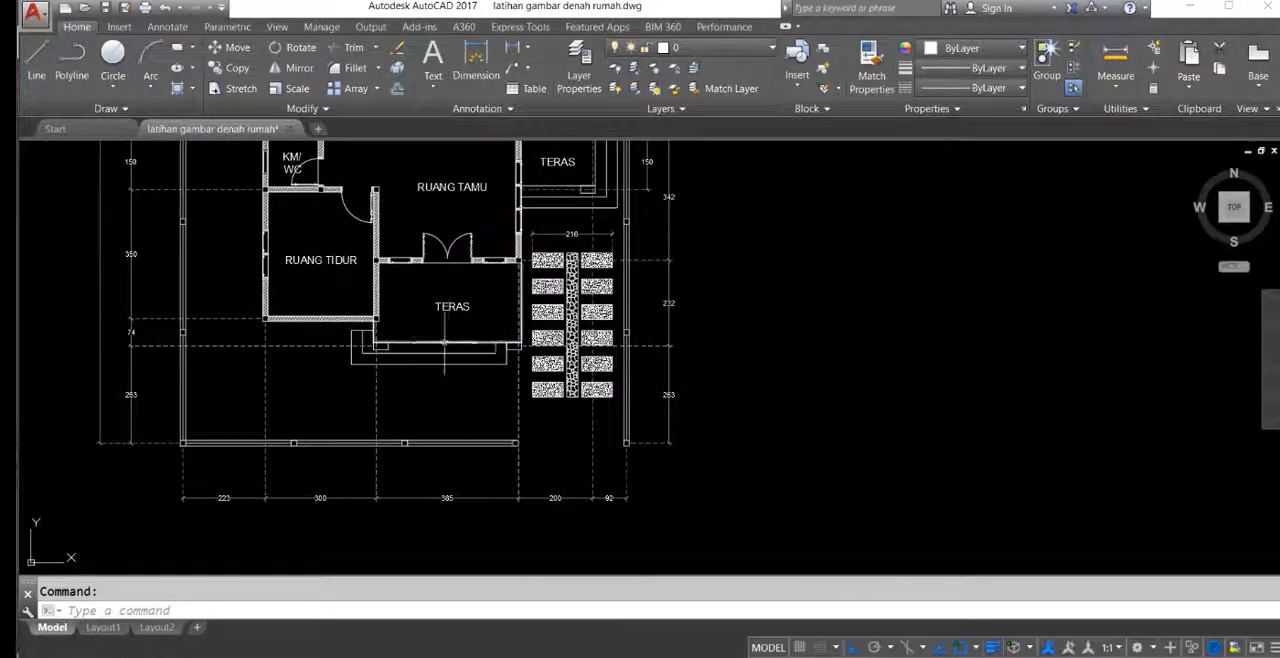
{"action": "middle_click_drag", "start_coordinate": [454, 347], "coordinate": [488, 418]}
{"action": "middle_click_drag", "start_coordinate": [414, 397], "coordinate": [559, 366]}
{"action": "scroll", "coordinate": [550, 380], "scroll_direction": "down", "scroll_amount": 4}
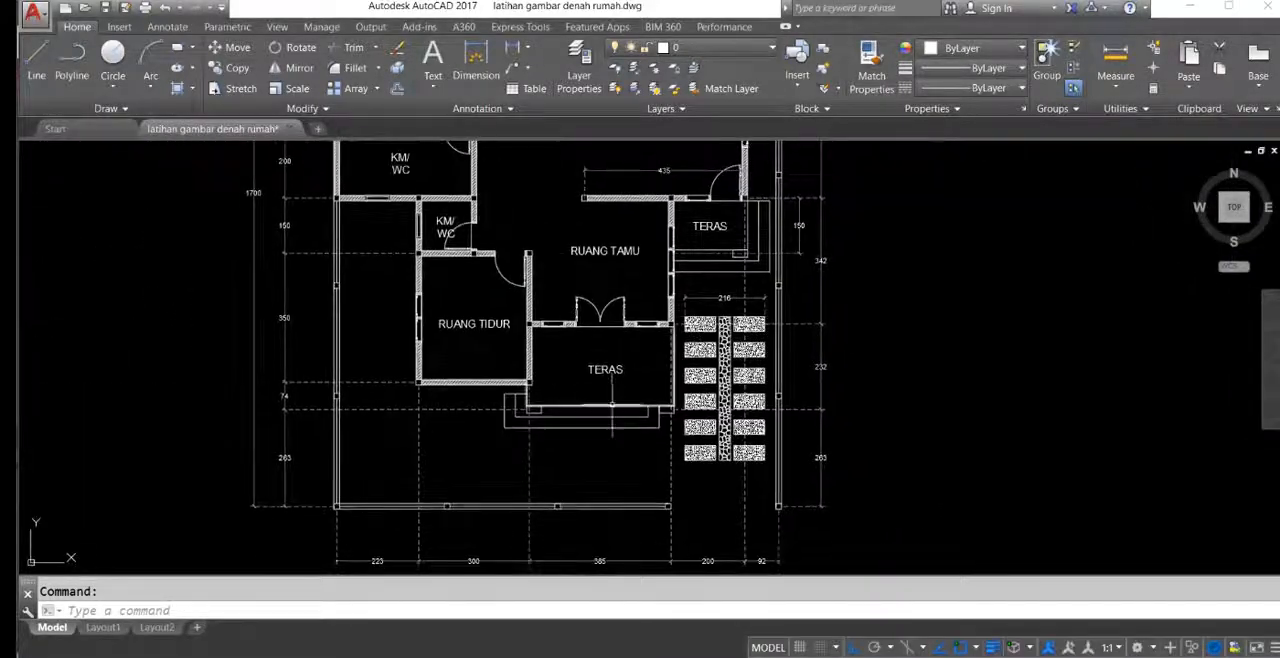
{"action": "middle_click_drag", "start_coordinate": [449, 276], "coordinate": [440, 322]}
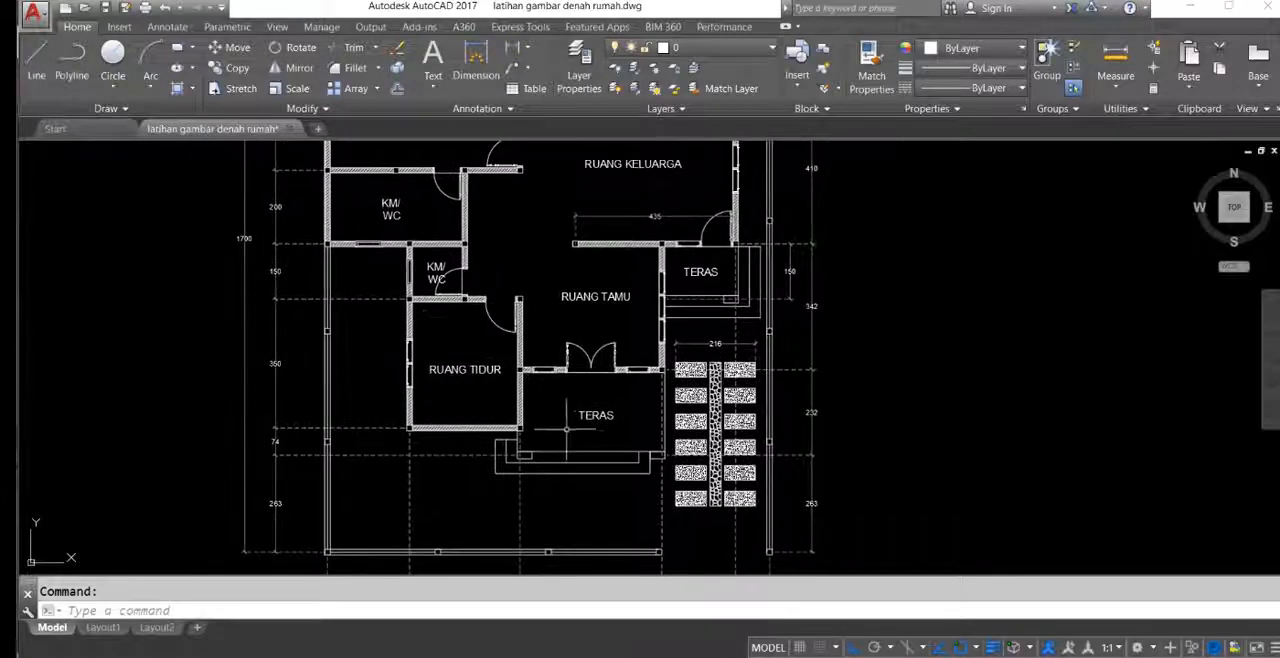
{"action": "scroll", "coordinate": [592, 448], "scroll_direction": "up", "scroll_amount": 2}
{"action": "scroll", "coordinate": [592, 448], "scroll_direction": "down", "scroll_amount": 2}
{"action": "middle_click_drag", "start_coordinate": [592, 448], "coordinate": [522, 400]}
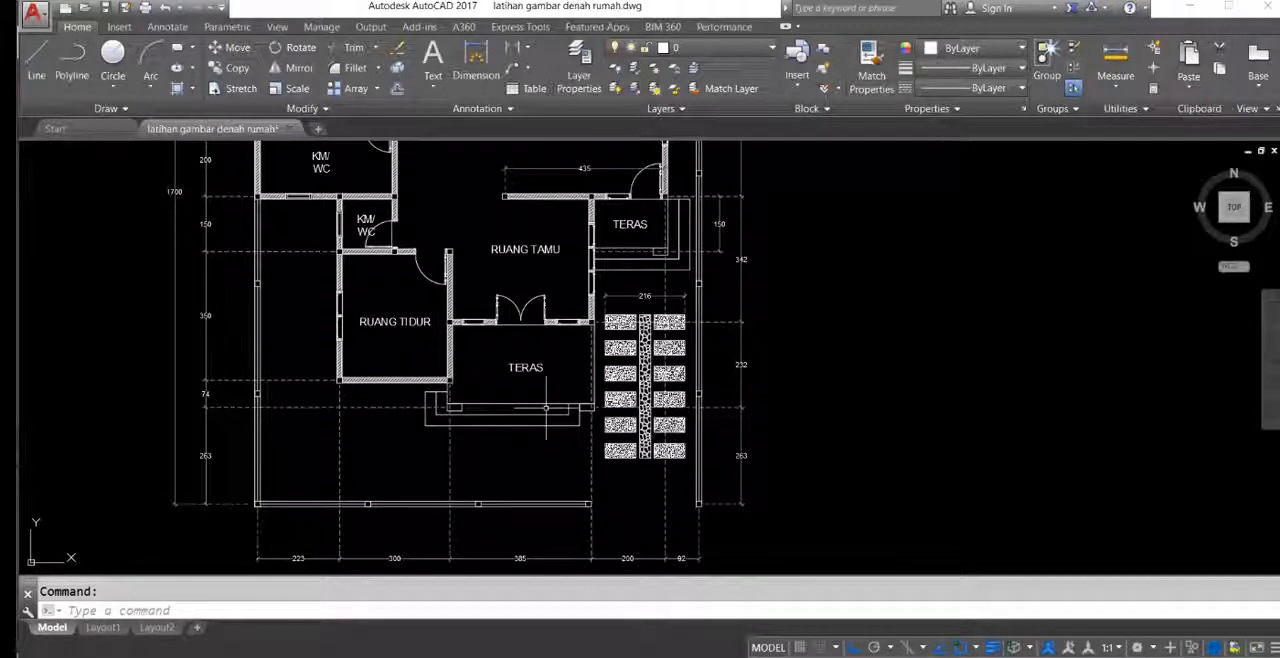
{"action": "middle_click_drag", "start_coordinate": [430, 300], "coordinate": [425, 331]}
{"action": "scroll", "coordinate": [557, 399], "scroll_direction": "up", "scroll_amount": 2}
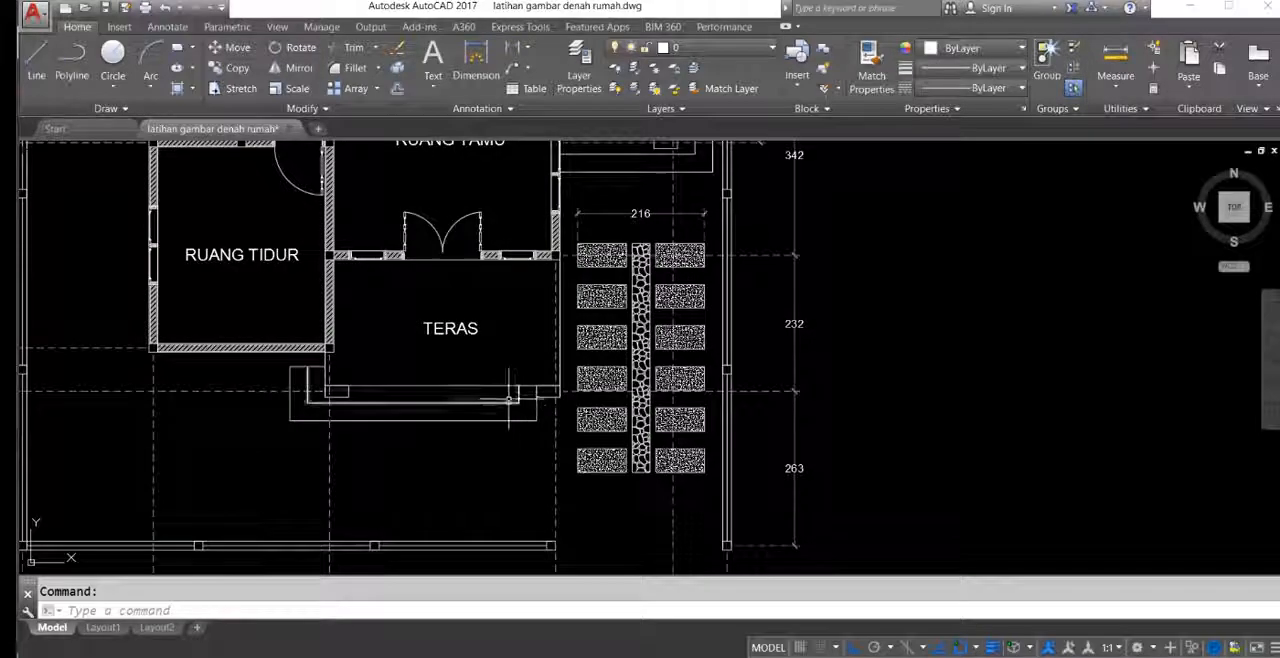
Step: Check the front terrace's outline and the dimensions giving its width and depth
{"action": "left_click", "coordinate": [504, 389]}
{"action": "left_click", "coordinate": [466, 365]}
{"action": "middle_click_drag", "start_coordinate": [517, 396], "coordinate": [512, 395]}
{"action": "key", "text": "Escape"}
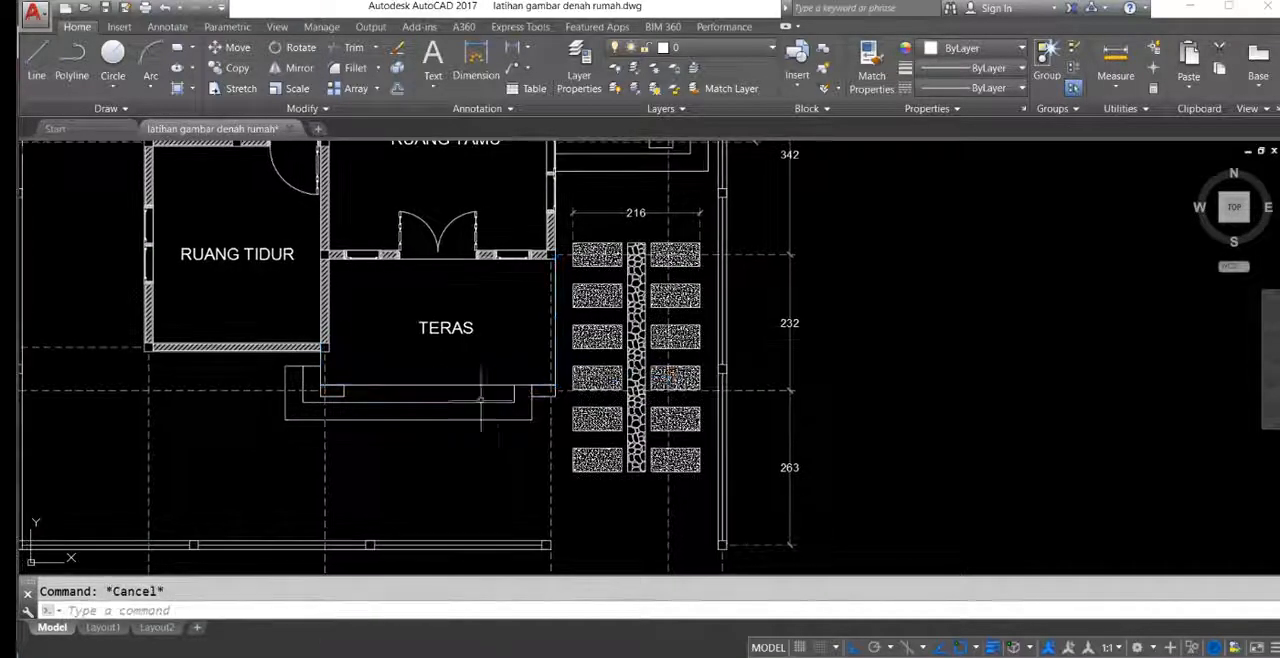
{"action": "middle_click_drag", "start_coordinate": [500, 457], "coordinate": [515, 270]}
{"action": "left_click", "coordinate": [501, 424]}
{"action": "left_click", "coordinate": [448, 492]}
{"action": "middle_click_drag", "start_coordinate": [524, 394], "coordinate": [497, 476]}
{"action": "left_click", "coordinate": [805, 236]}
{"action": "left_click", "coordinate": [756, 203]}
{"action": "middle_click_drag", "start_coordinate": [756, 317], "coordinate": [726, 366]}
{"action": "scroll", "coordinate": [717, 280], "scroll_direction": "up", "scroll_amount": 4}
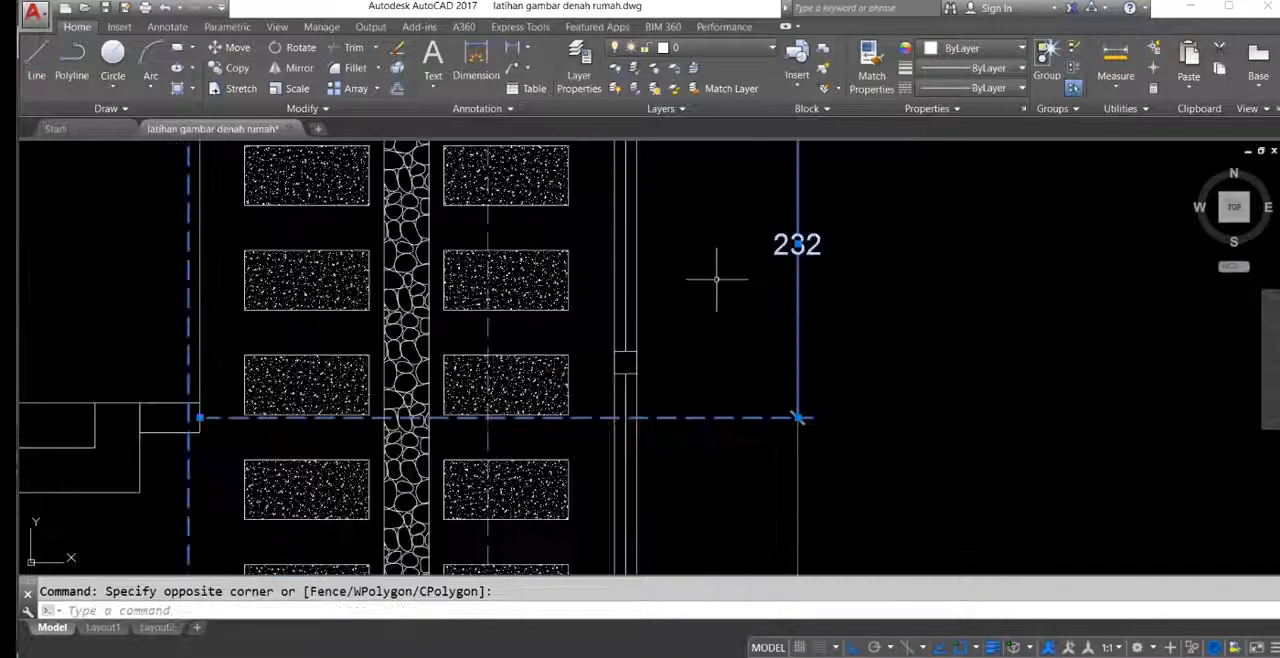
{"action": "scroll", "coordinate": [745, 278], "scroll_direction": "down", "scroll_amount": 6}
{"action": "scroll", "coordinate": [511, 330], "scroll_direction": "up", "scroll_amount": 5}
{"action": "key", "text": "Escape"}
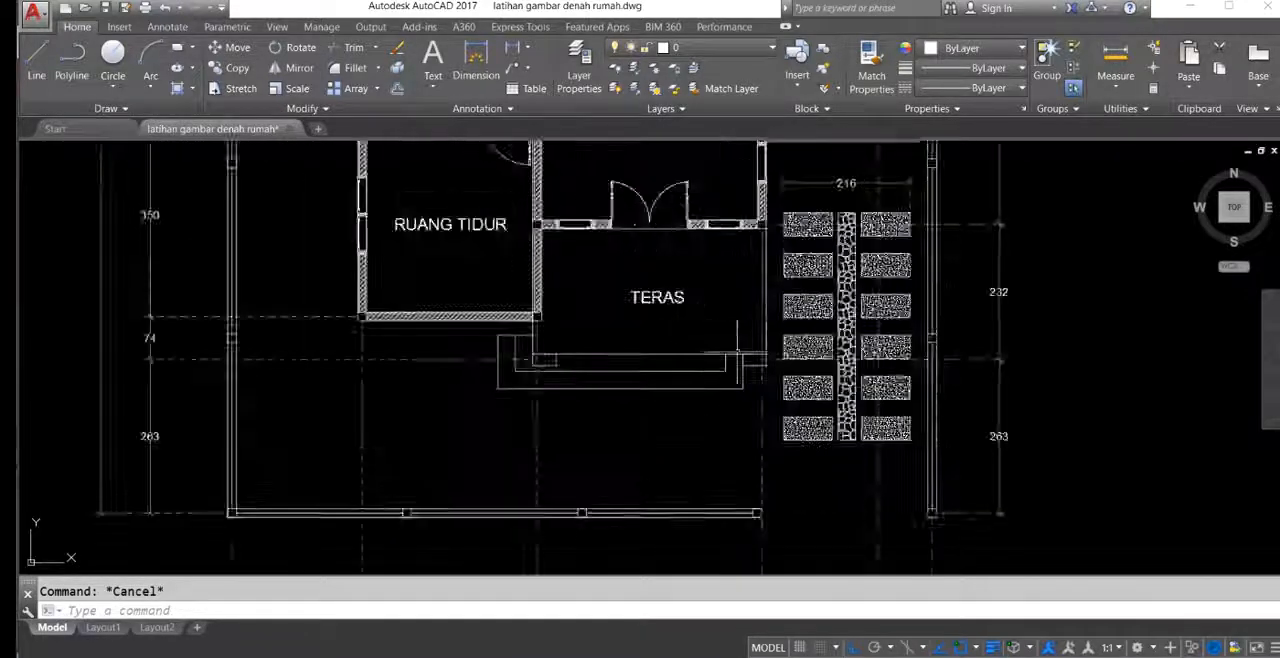
Step: Draw a rectangle 385 wide and 232 high in the empty area beside the floor plan
{"action": "type", "text": "rec"}
{"action": "key", "text": "Return"}
{"action": "scroll", "coordinate": [524, 341], "scroll_direction": "down", "scroll_amount": 6}
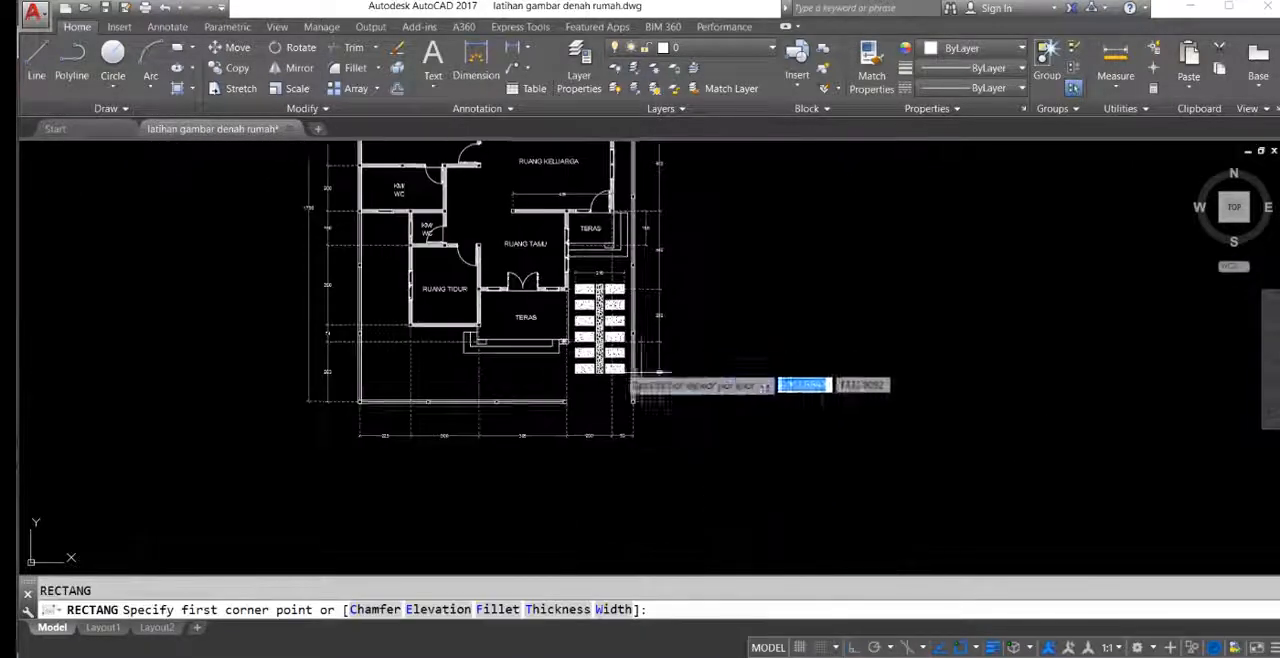
{"action": "left_click", "coordinate": [750, 357]}
{"action": "type", "text": "385"}
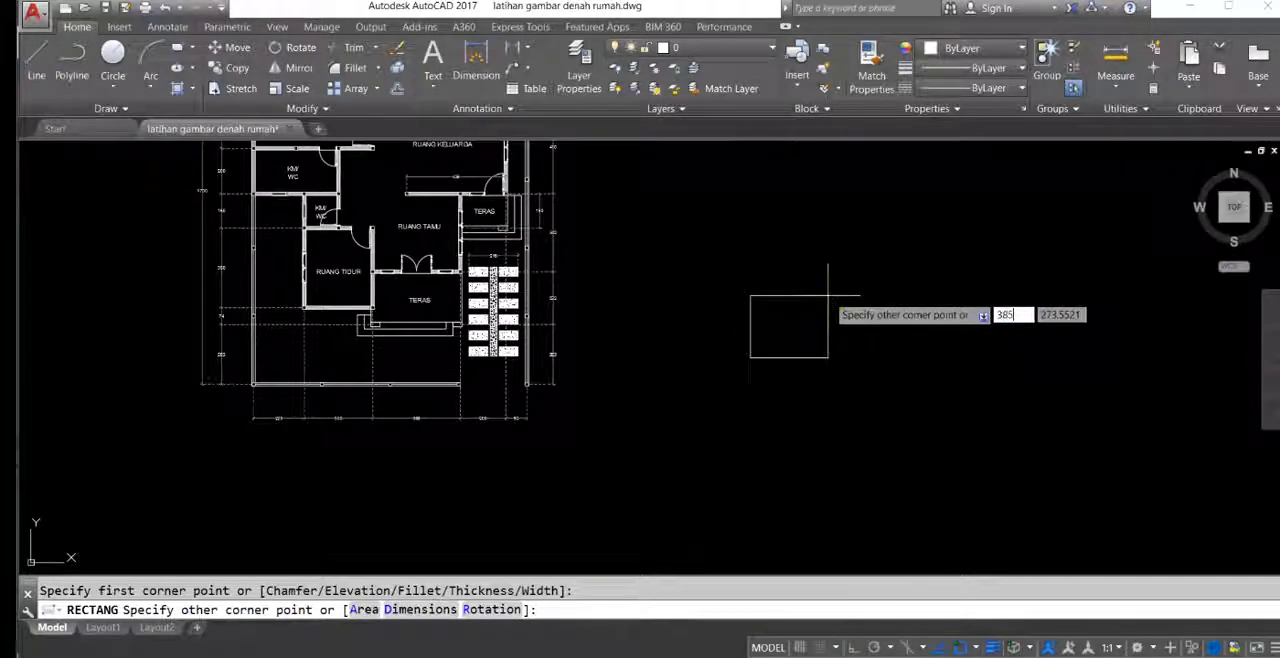
{"action": "key", "text": "Tab"}
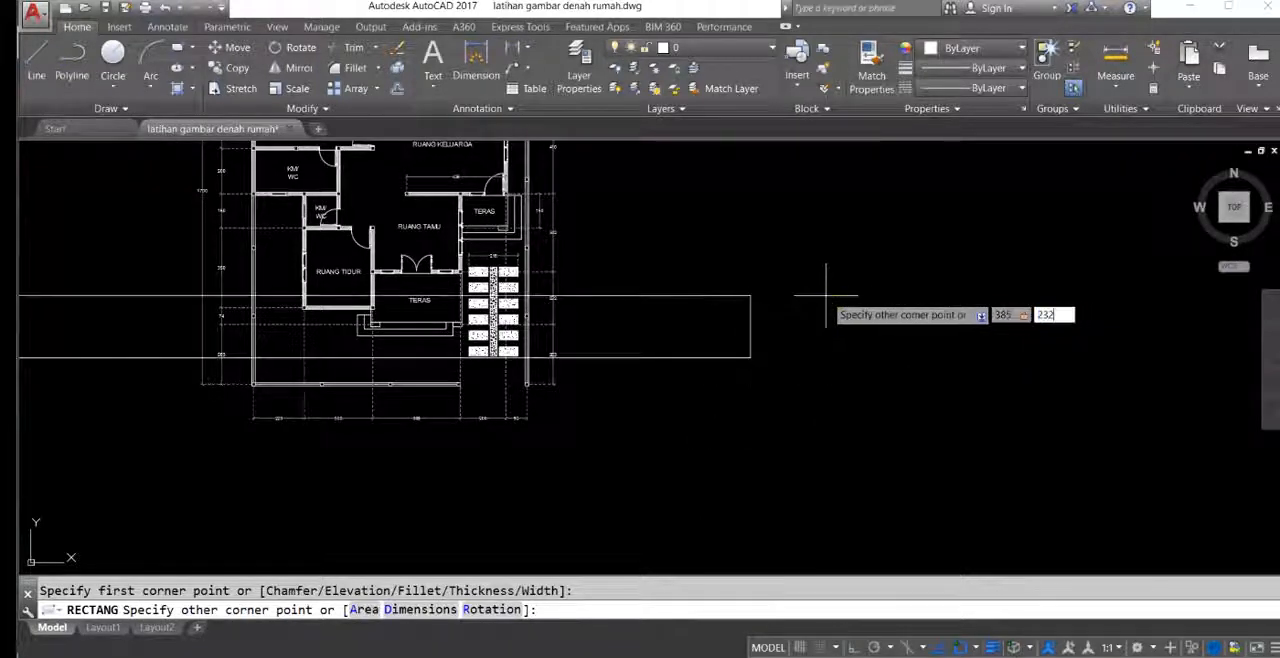
{"action": "key", "text": "Return"}
Step: Move the new rectangle a short distance straight up in the empty area beside the floor plan
{"action": "middle_click_drag", "start_coordinate": [750, 334], "coordinate": [691, 304]}
{"action": "left_click", "coordinate": [777, 325]}
{"action": "left_click", "coordinate": [716, 243]}
{"action": "type", "text": "m"}
{"action": "key", "text": "Return"}
{"action": "left_click", "coordinate": [685, 297]}
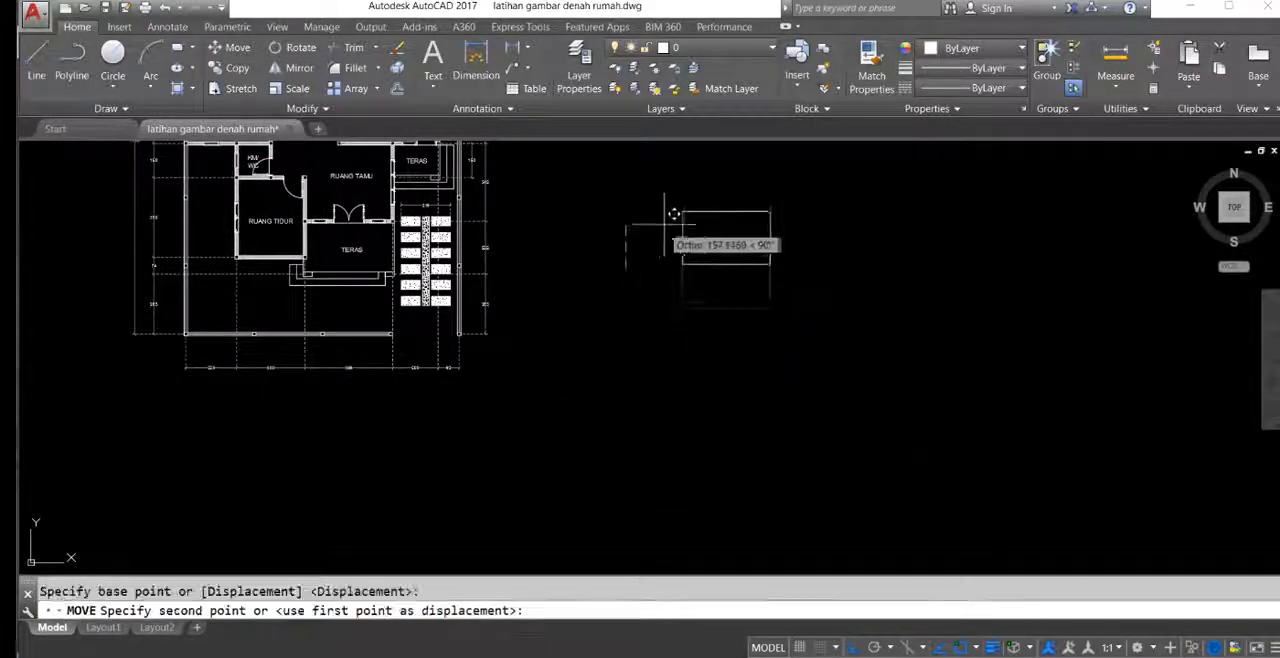
Step: Examine the new rectangle and compare it with the front terrace on the floor plan
{"action": "scroll", "coordinate": [626, 289], "scroll_direction": "up", "scroll_amount": 2}
{"action": "middle_click_drag", "start_coordinate": [633, 307], "coordinate": [655, 319]}
{"action": "left_click", "coordinate": [831, 340]}
{"action": "left_click", "coordinate": [734, 241]}
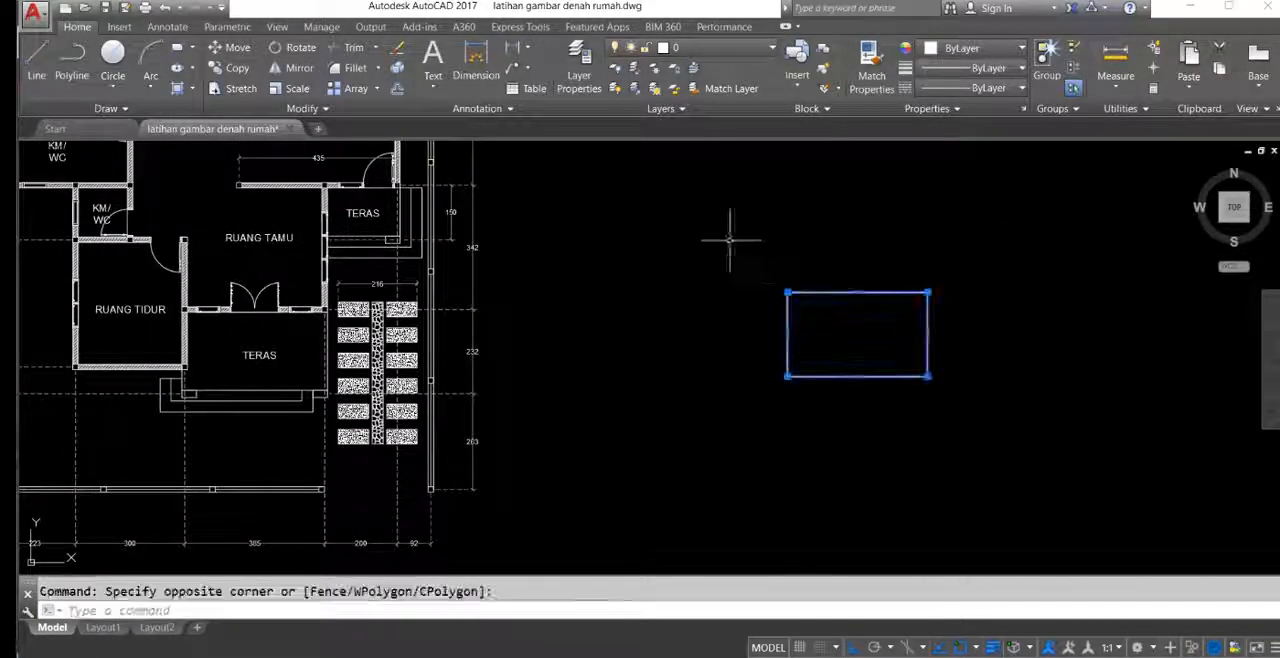
{"action": "scroll", "coordinate": [804, 337], "scroll_direction": "up", "scroll_amount": 2}
{"action": "middle_click_drag", "start_coordinate": [785, 321], "coordinate": [803, 344]}
{"action": "scroll", "coordinate": [830, 296], "scroll_direction": "down", "scroll_amount": 2}
{"action": "middle_click_drag", "start_coordinate": [829, 299], "coordinate": [786, 296]}
{"action": "middle_click_drag", "start_coordinate": [671, 289], "coordinate": [694, 266]}
{"action": "scroll", "coordinate": [683, 265], "scroll_direction": "up", "scroll_amount": 2}
{"action": "middle_click_drag", "start_coordinate": [620, 305], "coordinate": [640, 311]}
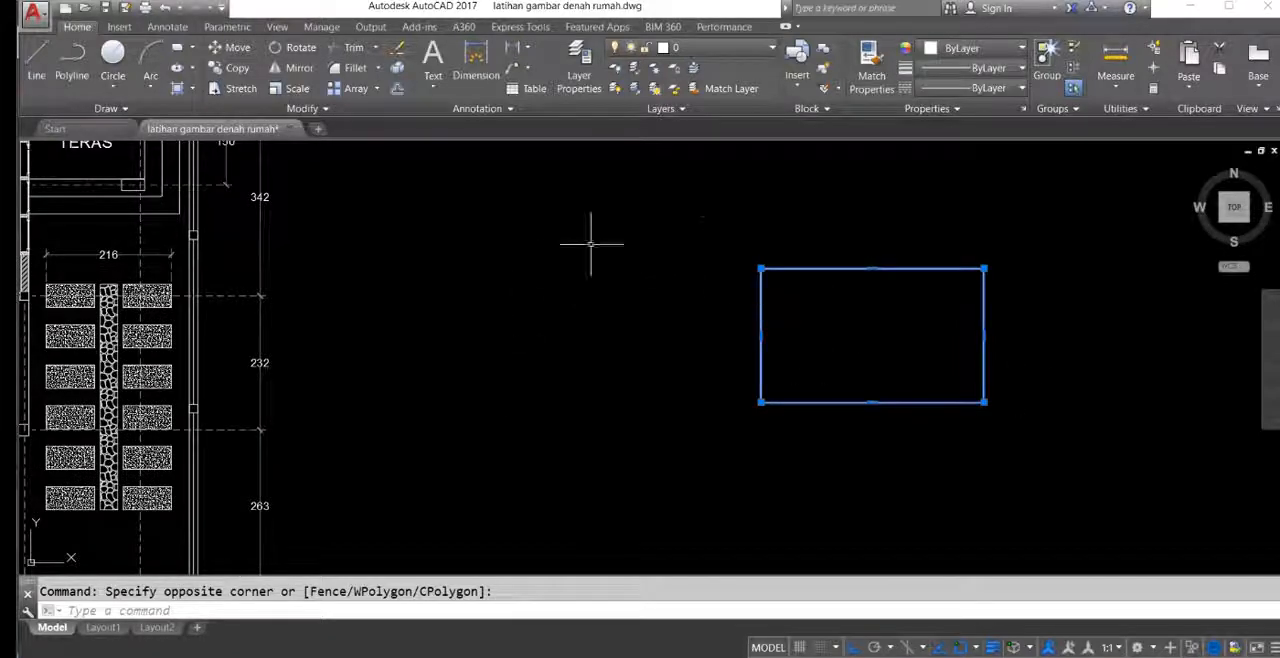
{"action": "middle_click_drag", "start_coordinate": [815, 278], "coordinate": [831, 298]}
{"action": "middle_click_drag", "start_coordinate": [554, 316], "coordinate": [716, 293]}
{"action": "scroll", "coordinate": [760, 266], "scroll_direction": "down", "scroll_amount": 3}
{"action": "middle_click_drag", "start_coordinate": [431, 397], "coordinate": [469, 397]}
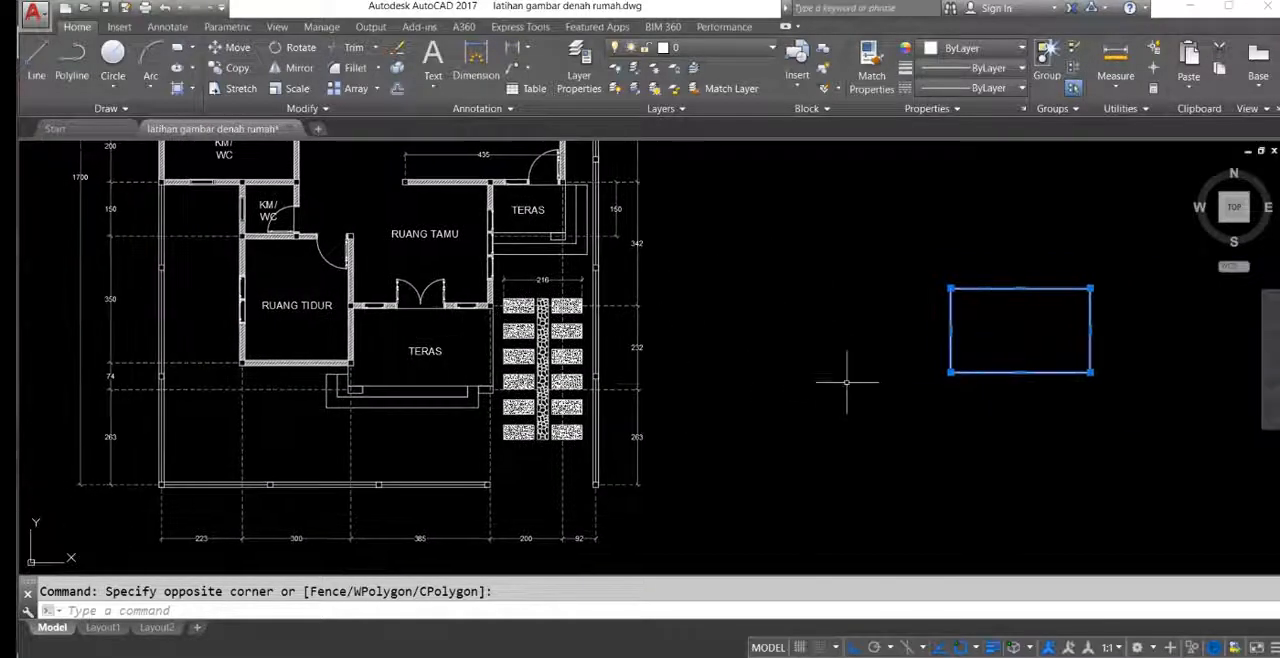
{"action": "key", "text": "Escape"}
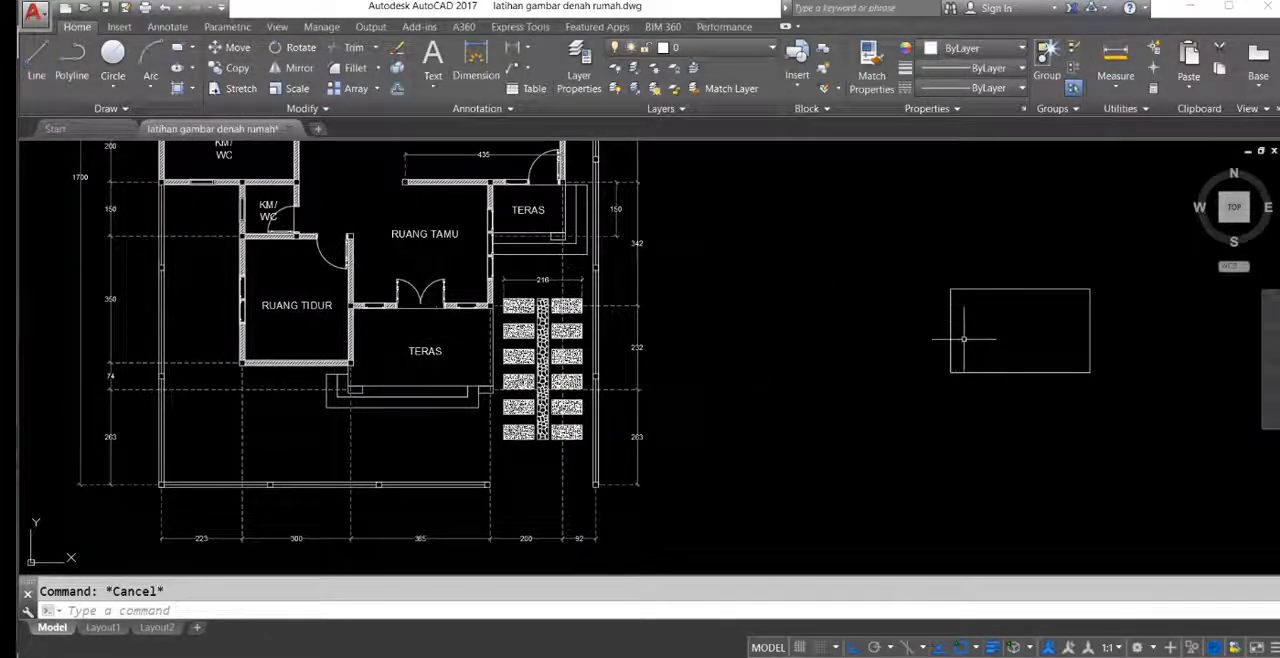
Step: Check the dimensions giving the width and depth of the front RUANG TIDUR on the floor plan
{"action": "middle_click_drag", "start_coordinate": [543, 325], "coordinate": [555, 333]}
{"action": "scroll", "coordinate": [415, 375], "scroll_direction": "up", "scroll_amount": 2}
{"action": "middle_click_drag", "start_coordinate": [405, 386], "coordinate": [502, 446]}
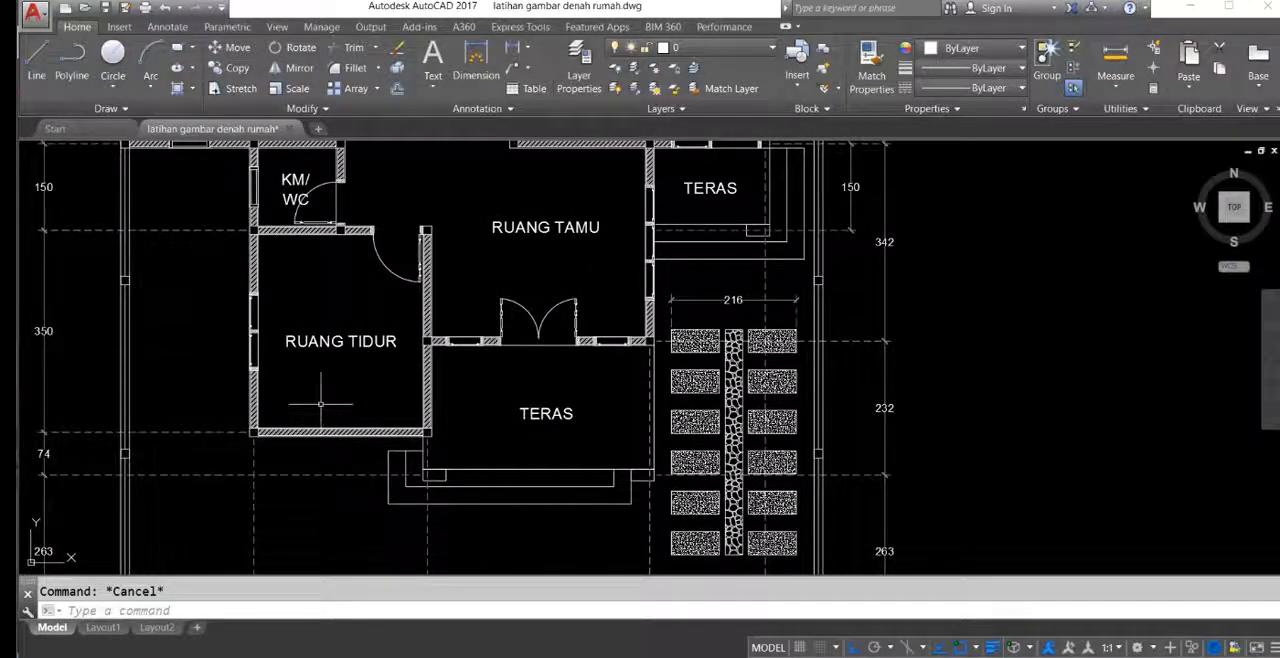
{"action": "left_click_drag", "start_coordinate": [331, 371], "coordinate": [608, 349]}
{"action": "middle_click_drag", "start_coordinate": [608, 349], "coordinate": [590, 247]}
{"action": "scroll", "coordinate": [589, 432], "scroll_direction": "down", "scroll_amount": 2}
{"action": "middle_click_drag", "start_coordinate": [600, 459], "coordinate": [597, 421]}
{"action": "left_click", "coordinate": [590, 514]}
{"action": "left_click", "coordinate": [403, 252]}
{"action": "scroll", "coordinate": [394, 269], "scroll_direction": "up", "scroll_amount": 2}
{"action": "middle_click_drag", "start_coordinate": [755, 315], "coordinate": [531, 342]}
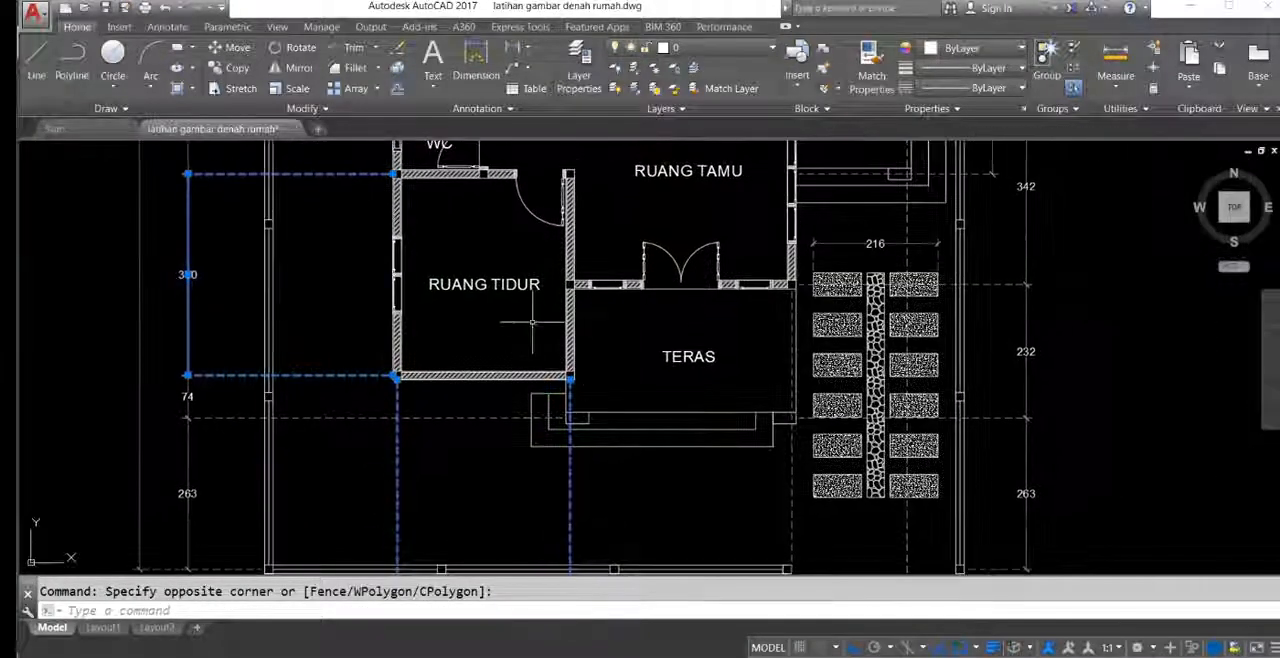
{"action": "key", "text": "Escape"}
Step: Draw a rectangle 300 wide and 350 high, extending left and up from the terrace rectangle's lower-left corner
{"action": "scroll", "coordinate": [737, 366], "scroll_direction": "down", "scroll_amount": 6}
{"action": "scroll", "coordinate": [740, 318], "scroll_direction": "up", "scroll_amount": 6}
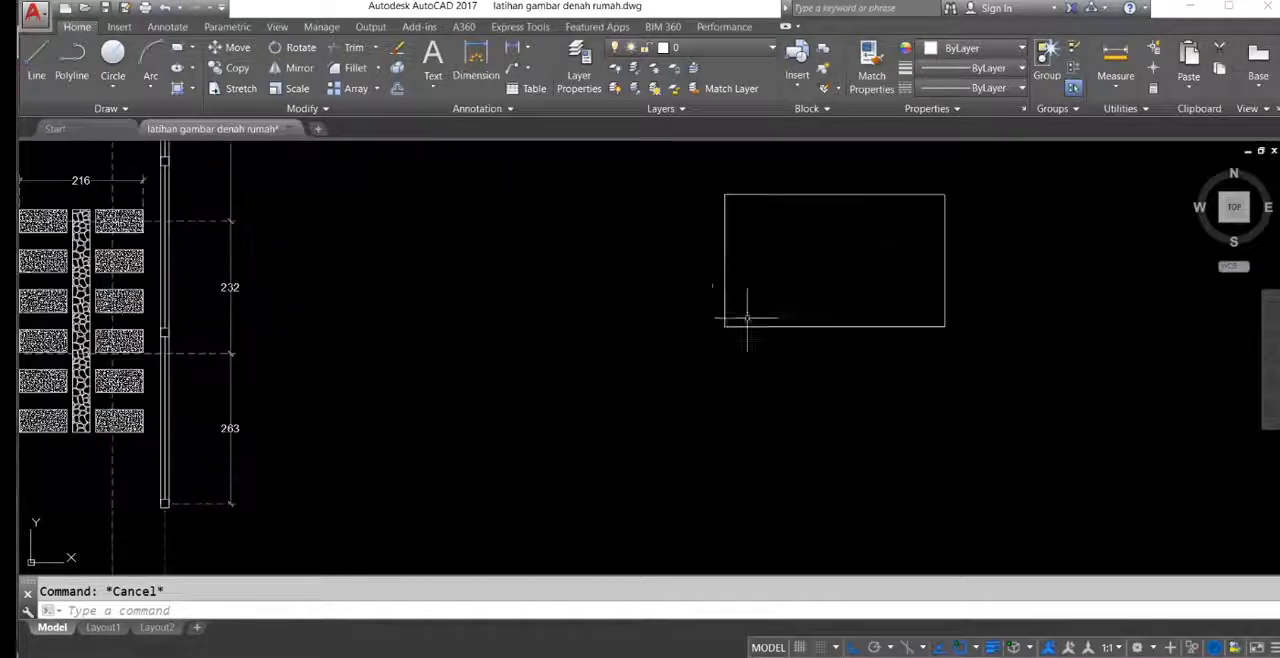
{"action": "middle_click_drag", "start_coordinate": [680, 306], "coordinate": [706, 356]}
{"action": "type", "text": "rec"}
{"action": "key", "text": "Return"}
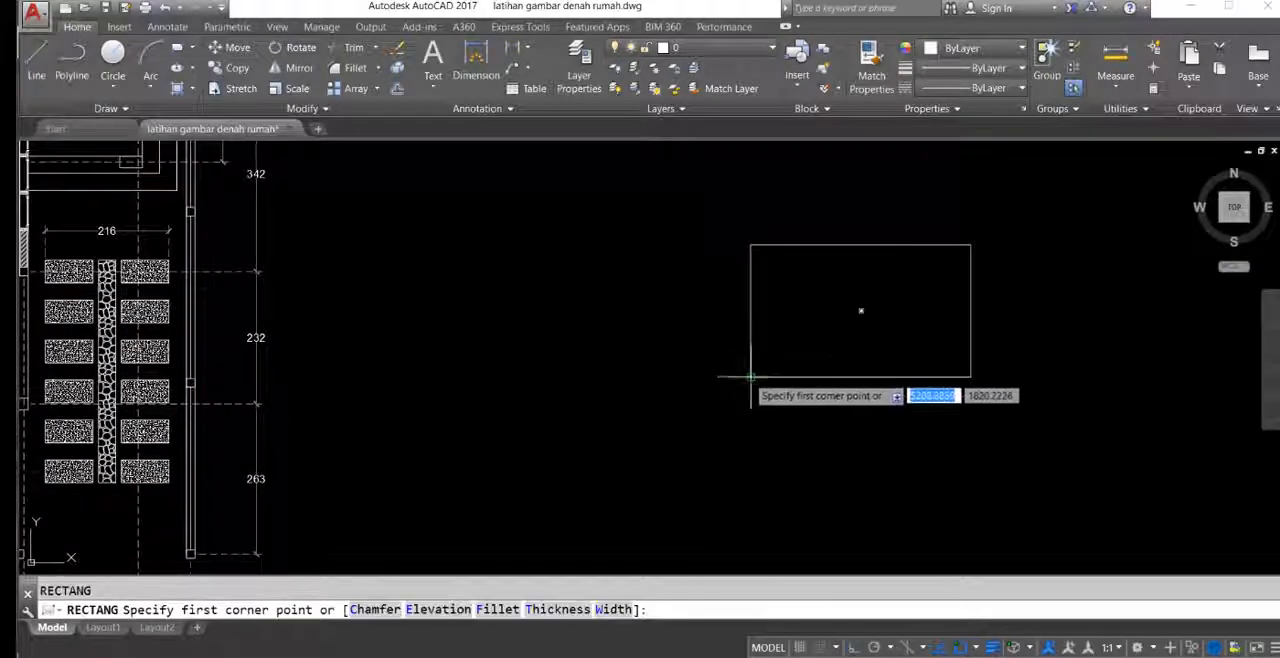
{"action": "left_click", "coordinate": [712, 368]}
{"action": "scroll", "coordinate": [684, 307], "scroll_direction": "down", "scroll_amount": 2}
{"action": "middle_click_drag", "start_coordinate": [650, 305], "coordinate": [798, 297]}
{"action": "type", "text": "-"}
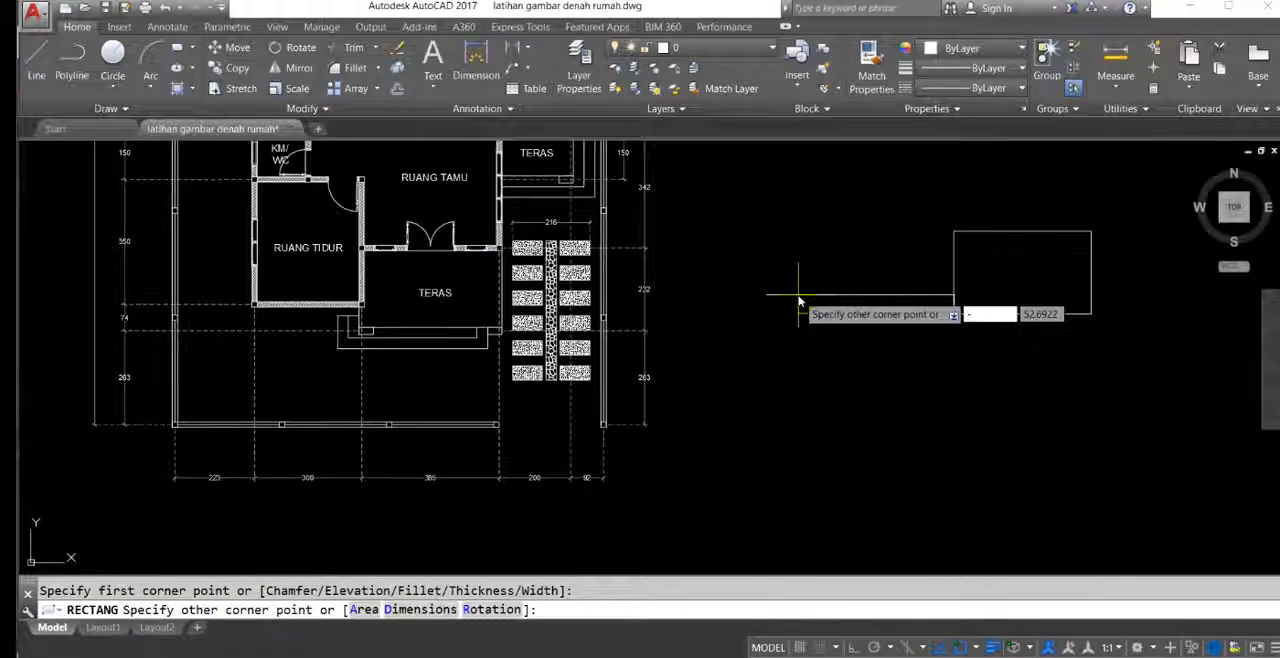
{"action": "type", "text": "300"}
{"action": "key", "text": "Tab"}
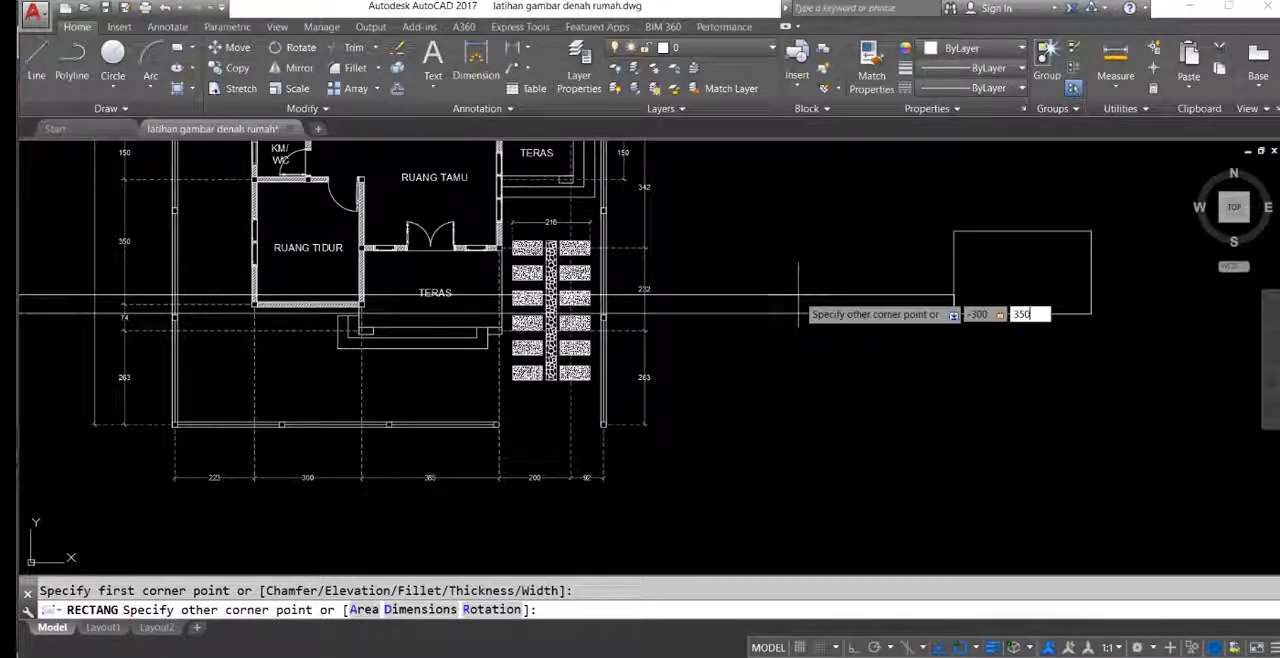
{"action": "type", "text": "350"}
{"action": "key", "text": "Return"}
Step: Examine the dimension giving the vertical offset between the front RUANG TIDUR and the front edge of the TERAS
{"action": "mouse_move", "coordinate": [855, 323]}
{"action": "middle_mouse_down"}
{"action": "mouse_move", "coordinate": [988, 349]}
{"action": "mouse_move", "coordinate": [806, 354]}
{"action": "middle_mouse_up"}
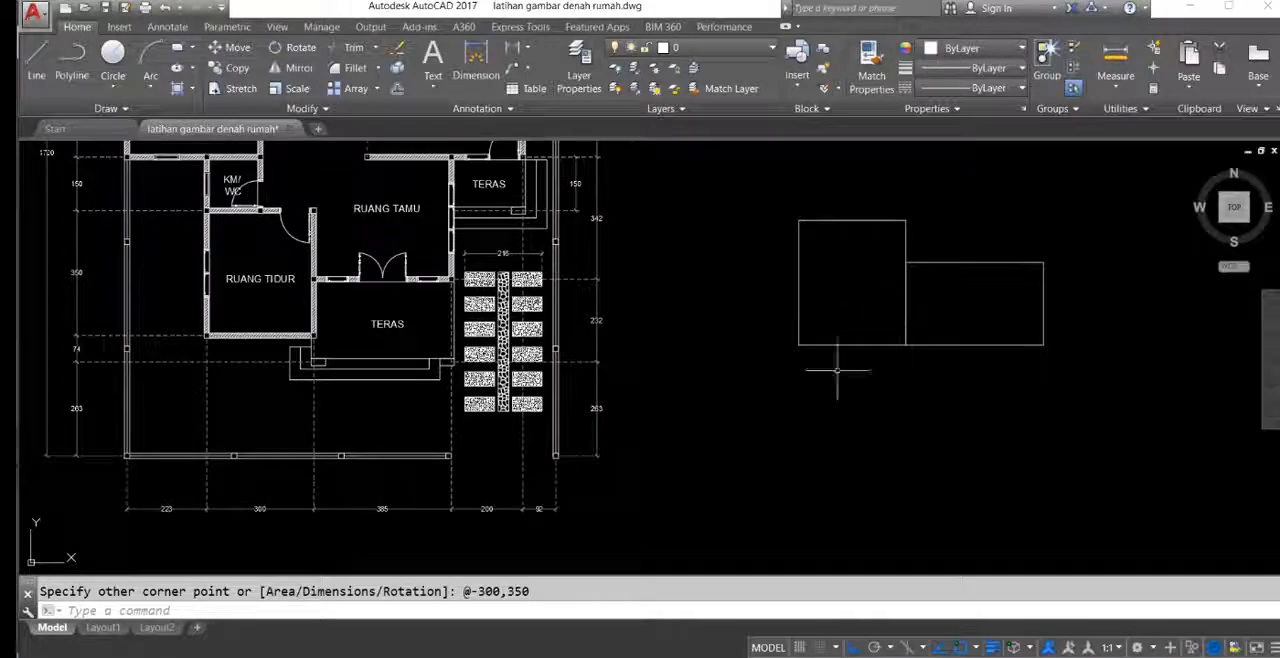
{"action": "middle_click_drag", "start_coordinate": [565, 375], "coordinate": [705, 380]}
{"action": "scroll", "coordinate": [220, 366], "scroll_direction": "up", "scroll_amount": 4}
{"action": "middle_click_drag", "start_coordinate": [340, 357], "coordinate": [420, 443]}
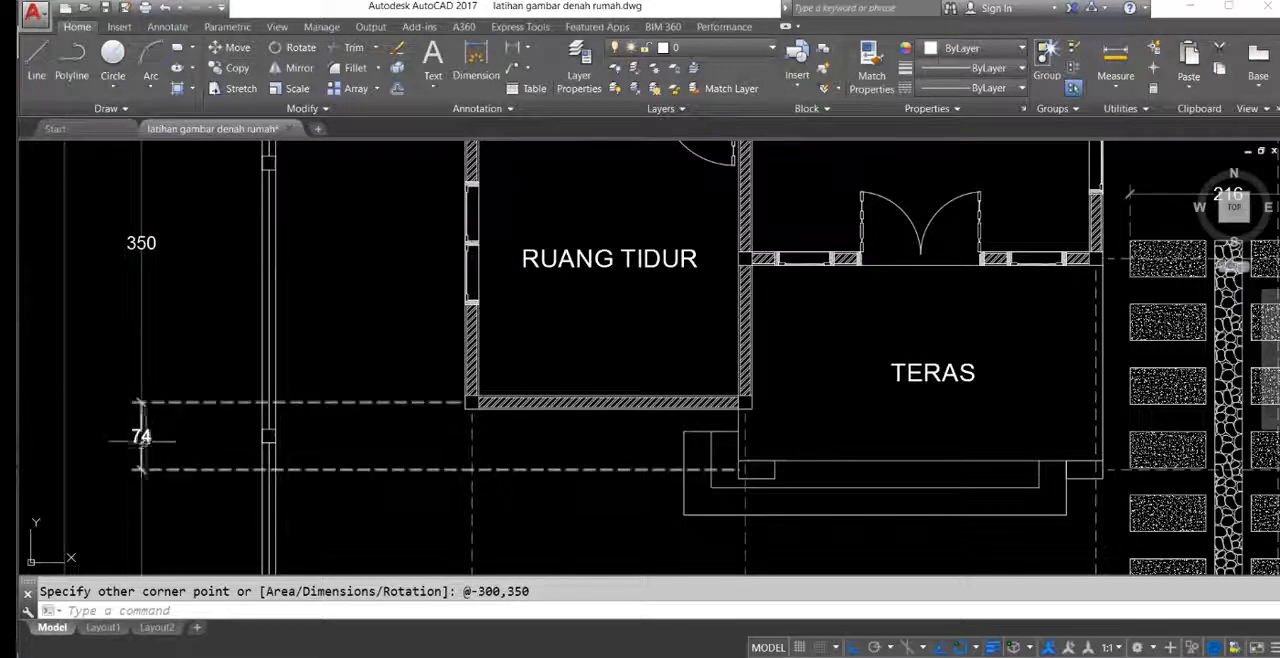
{"action": "scroll", "coordinate": [161, 431], "scroll_direction": "down", "scroll_amount": 2}
{"action": "middle_click_drag", "start_coordinate": [310, 465], "coordinate": [281, 448]}
{"action": "scroll", "coordinate": [470, 346], "scroll_direction": "down", "scroll_amount": 2}
{"action": "middle_click_drag", "start_coordinate": [1098, 376], "coordinate": [752, 390]}
Step: Move the front bedroom rectangle straight up by 74
{"action": "left_click", "coordinate": [675, 360]}
{"action": "left_click", "coordinate": [578, 294]}
{"action": "middle_click_drag", "start_coordinate": [547, 344], "coordinate": [571, 363]}
{"action": "type", "text": "m"}
{"action": "key", "text": "Return"}
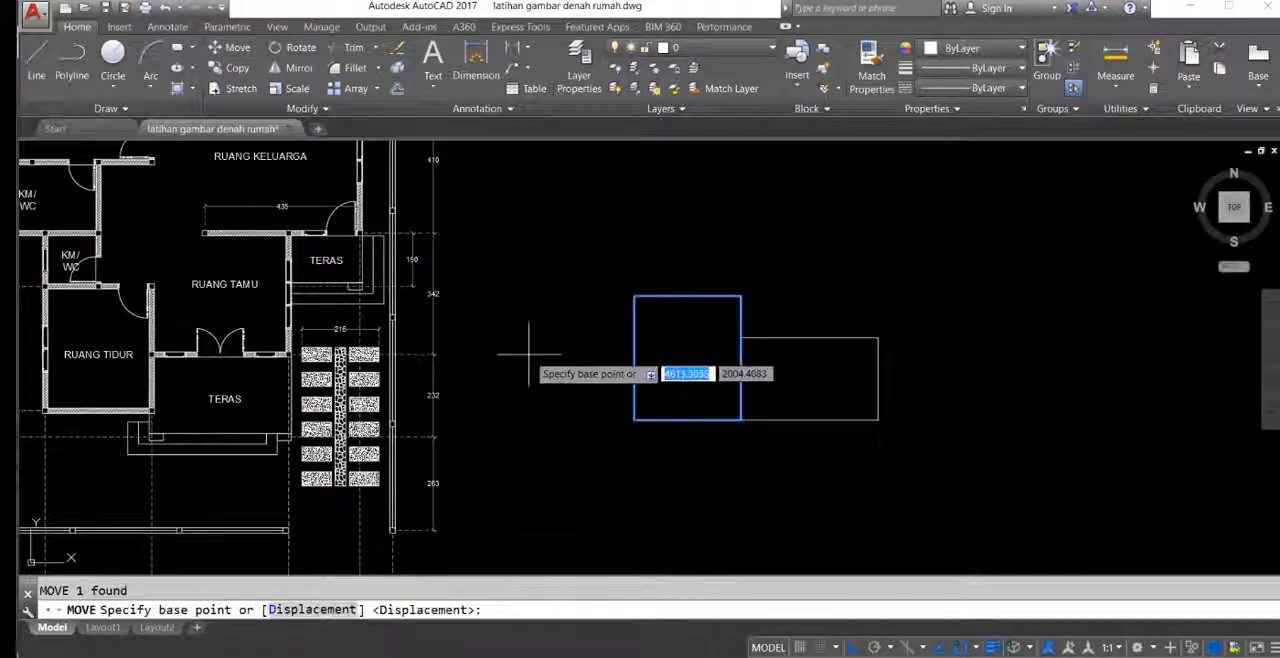
{"action": "left_click", "coordinate": [529, 350]}
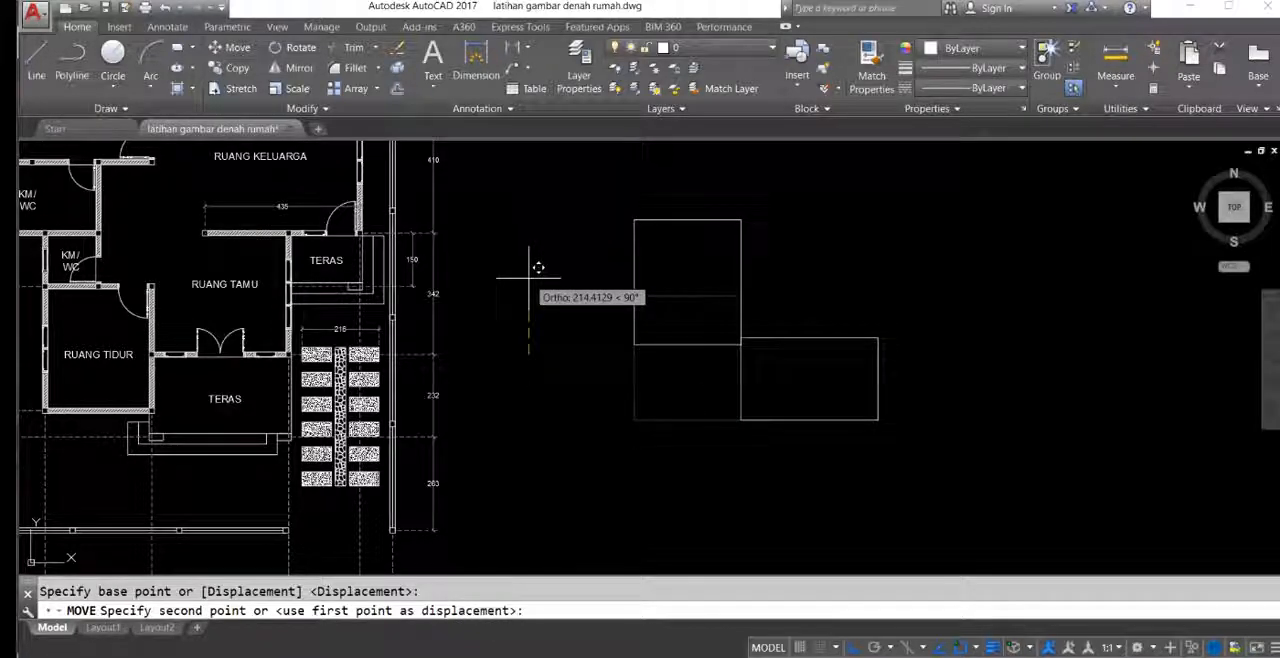
{"action": "type", "text": "74"}
{"action": "key", "text": "Return"}
Step: Examine the small KM/WC above the front bedroom and its depth dimension on the floor plan
{"action": "middle_click_drag", "start_coordinate": [551, 366], "coordinate": [795, 406]}
{"action": "scroll", "coordinate": [309, 310], "scroll_direction": "up", "scroll_amount": 3}
{"action": "scroll", "coordinate": [305, 310], "scroll_direction": "down", "scroll_amount": 3}
{"action": "scroll", "coordinate": [295, 312], "scroll_direction": "up", "scroll_amount": 5}
{"action": "mouse_move", "coordinate": [290, 313]}
{"action": "middle_mouse_down"}
{"action": "mouse_move", "coordinate": [648, 313]}
{"action": "mouse_move", "coordinate": [600, 352]}
{"action": "middle_mouse_up"}
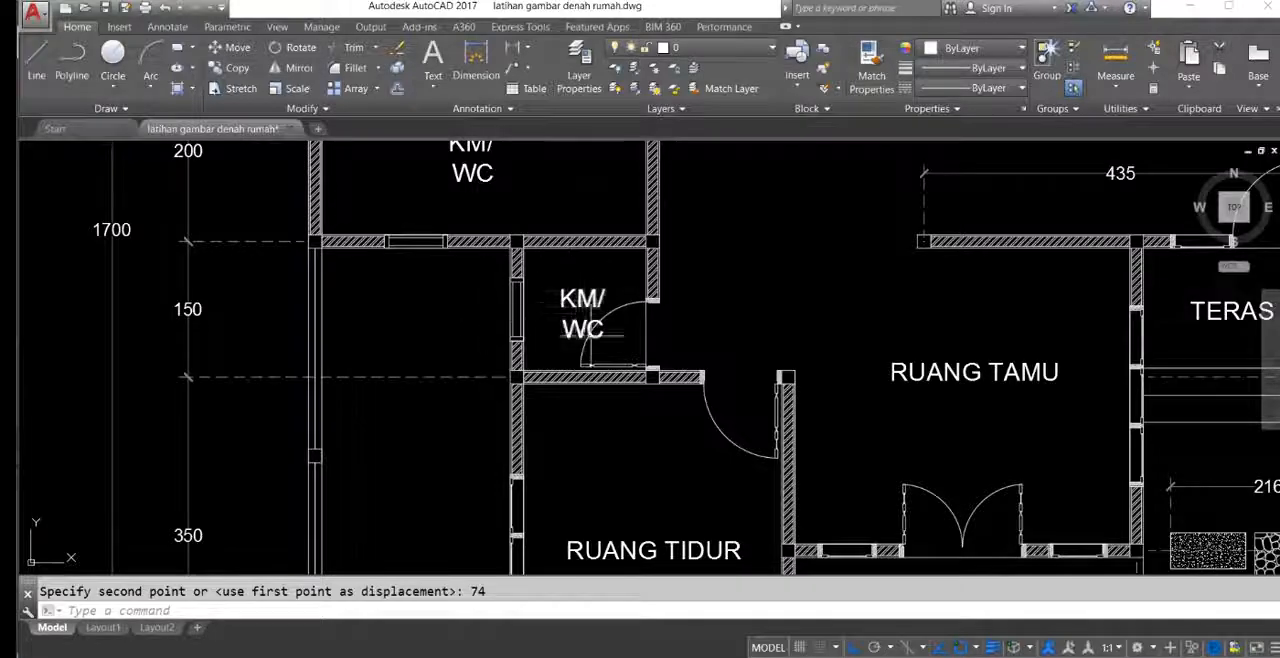
{"action": "scroll", "coordinate": [510, 318], "scroll_direction": "down", "scroll_amount": 3}
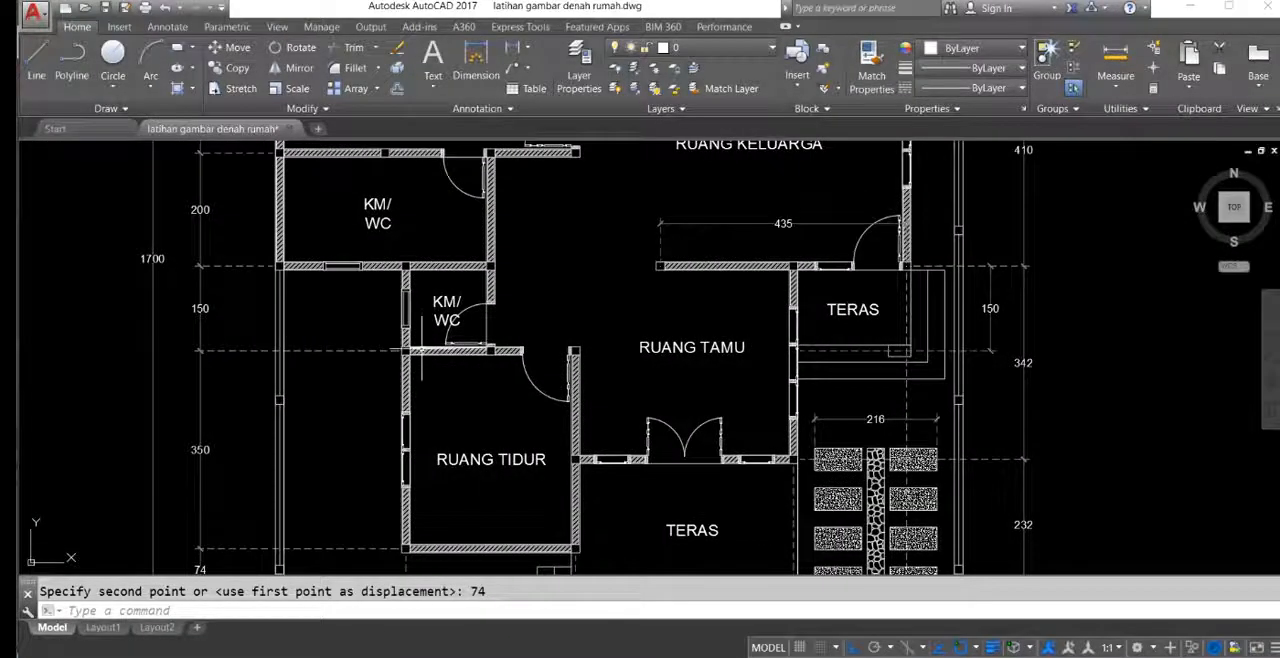
{"action": "scroll", "coordinate": [352, 315], "scroll_direction": "down", "scroll_amount": 4}
{"action": "scroll", "coordinate": [728, 322], "scroll_direction": "up", "scroll_amount": 2}
Step: Draw a 150 by 150 rectangle, extending right and up from the front bedroom rectangle's upper-left corner
{"action": "type", "text": "c"}
{"action": "key", "text": "Return"}
{"action": "left_click", "coordinate": [750, 317]}
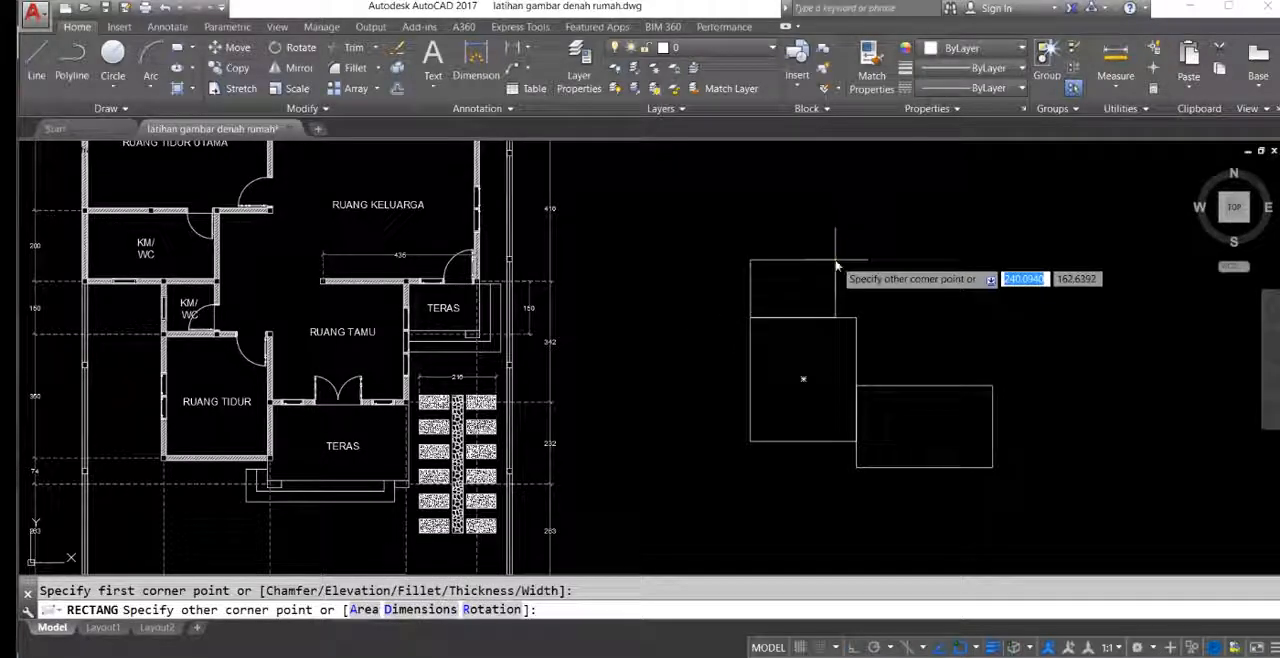
{"action": "key", "text": "Tab"}
{"action": "type", "text": "150"}
{"action": "key", "text": "Return"}
Step: Examine the larger KM/WC on the floor plan, its depth dimension and how its walls line up with the small KM/WC
{"action": "middle_click_drag", "start_coordinate": [753, 323], "coordinate": [785, 378]}
{"action": "middle_click_drag", "start_coordinate": [336, 304], "coordinate": [370, 330]}
{"action": "scroll", "coordinate": [281, 338], "scroll_direction": "down", "scroll_amount": 2}
{"action": "middle_click_drag", "start_coordinate": [281, 338], "coordinate": [343, 352]}
{"action": "scroll", "coordinate": [309, 352], "scroll_direction": "up", "scroll_amount": 2}
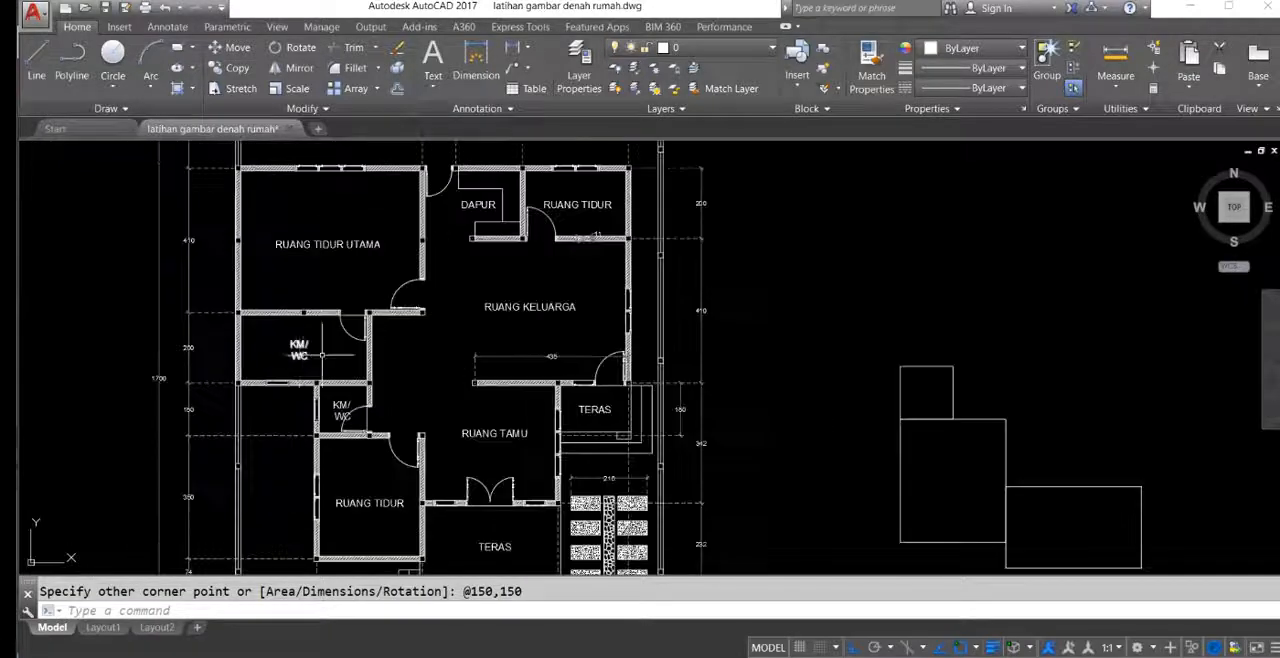
{"action": "scroll", "coordinate": [265, 382], "scroll_direction": "up", "scroll_amount": 4}
{"action": "scroll", "coordinate": [369, 330], "scroll_direction": "down", "scroll_amount": 2}
{"action": "scroll", "coordinate": [504, 300], "scroll_direction": "down", "scroll_amount": 2}
{"action": "middle_click_drag", "start_coordinate": [504, 300], "coordinate": [225, 315]}
{"action": "middle_click_drag", "start_coordinate": [850, 328], "coordinate": [806, 320]}
{"action": "scroll", "coordinate": [97, 346], "scroll_direction": "up", "scroll_amount": 6}
{"action": "mouse_move", "coordinate": [157, 317]}
{"action": "middle_mouse_down"}
{"action": "mouse_move", "coordinate": [486, 471]}
{"action": "mouse_move", "coordinate": [490, 525]}
{"action": "middle_mouse_up"}
{"action": "middle_click_drag", "start_coordinate": [484, 433], "coordinate": [401, 370]}
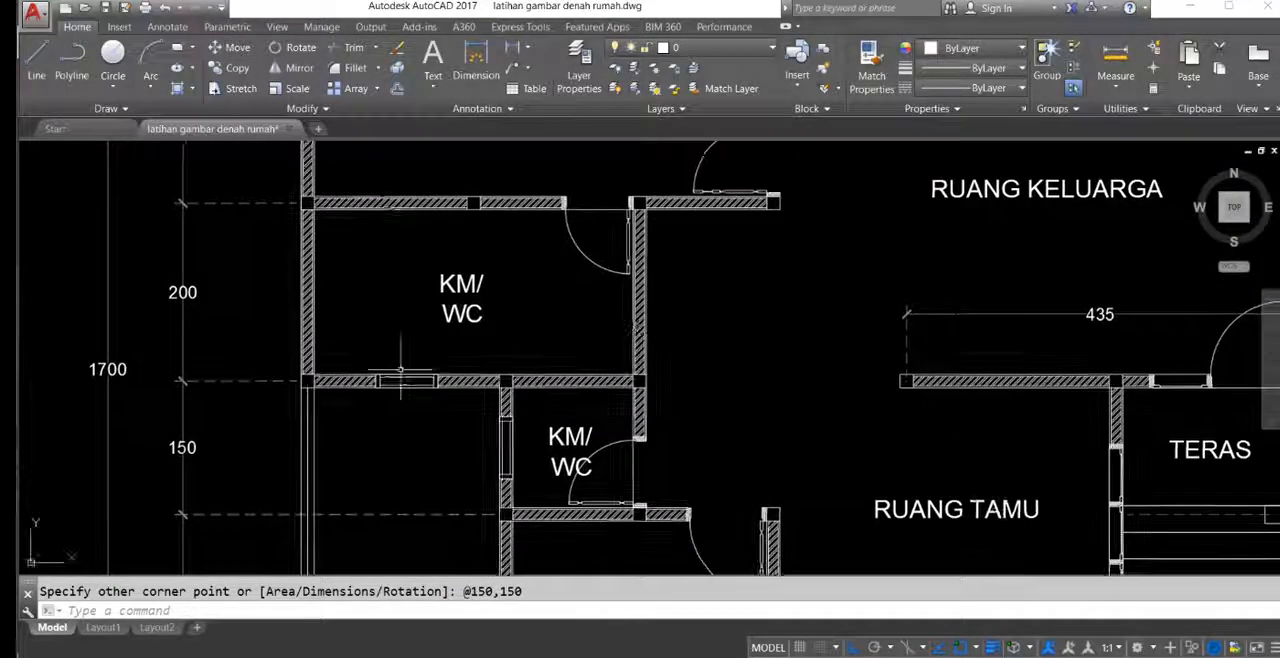
{"action": "scroll", "coordinate": [530, 326], "scroll_direction": "down", "scroll_amount": 4}
{"action": "middle_click_drag", "start_coordinate": [553, 395], "coordinate": [522, 386]}
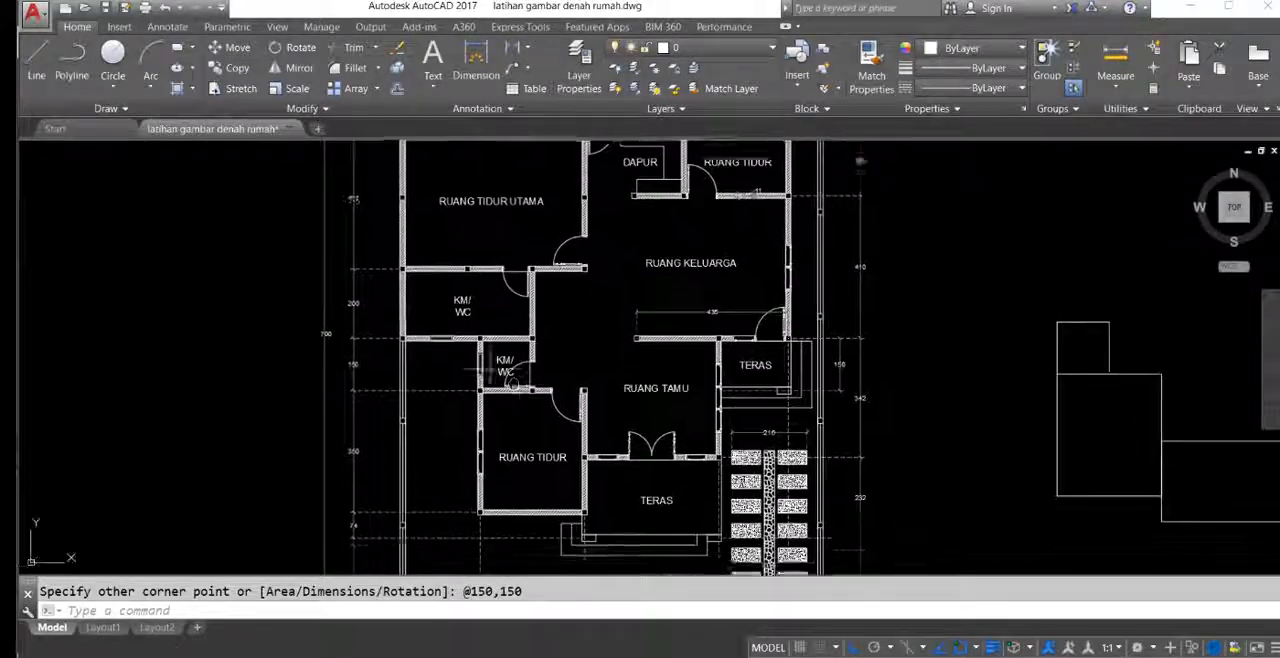
{"action": "scroll", "coordinate": [443, 349], "scroll_direction": "up", "scroll_amount": 6}
{"action": "scroll", "coordinate": [445, 318], "scroll_direction": "down", "scroll_amount": 2}
{"action": "middle_click_drag", "start_coordinate": [495, 317], "coordinate": [441, 401]}
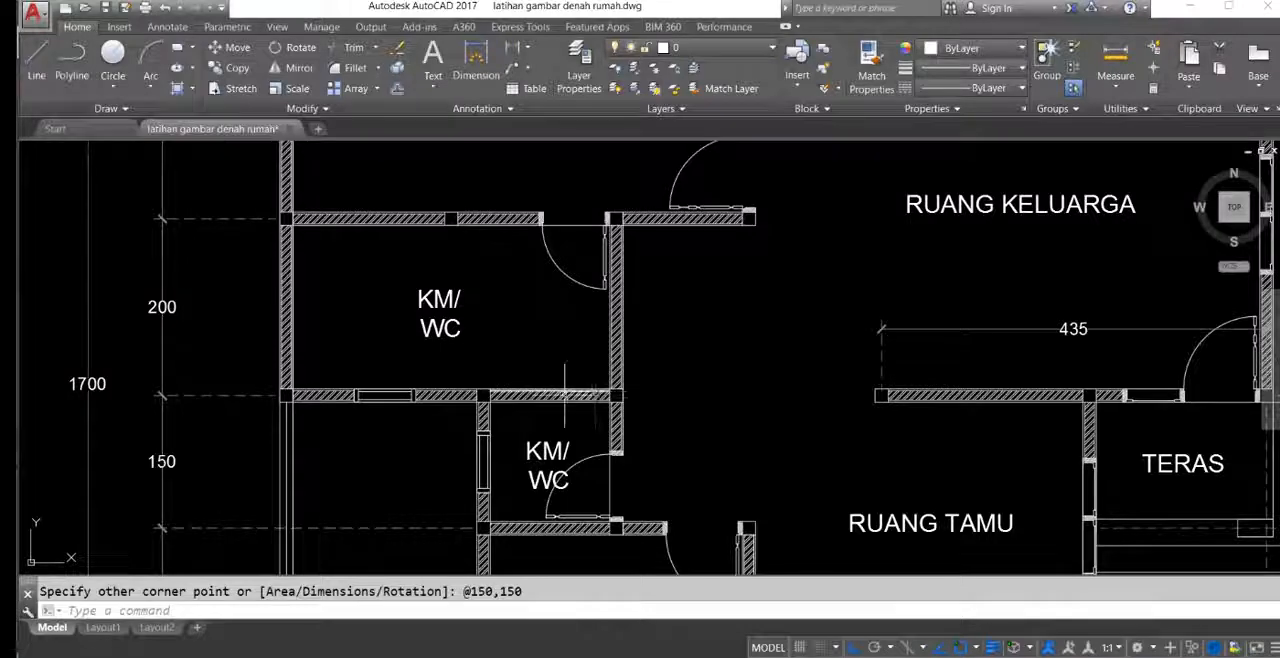
Step: Measure the larger KM/WC's width between its outer columns with a linear dimension, without placing the dimension
{"action": "mouse_move", "coordinate": [359, 394]}
{"action": "middle_mouse_down"}
{"action": "mouse_move", "coordinate": [366, 380]}
{"action": "mouse_move", "coordinate": [347, 398]}
{"action": "middle_mouse_up"}
{"action": "scroll", "coordinate": [332, 373], "scroll_direction": "up", "scroll_amount": 2}
{"action": "type", "text": "LI"}
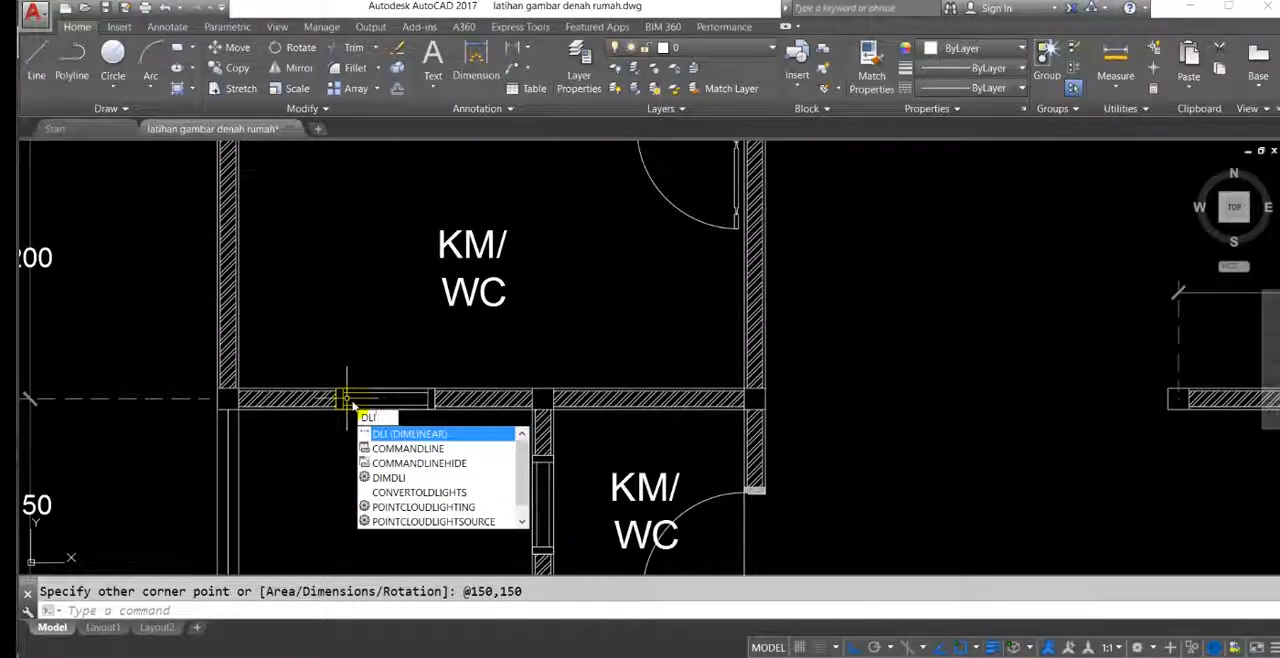
{"action": "key", "text": "Return"}
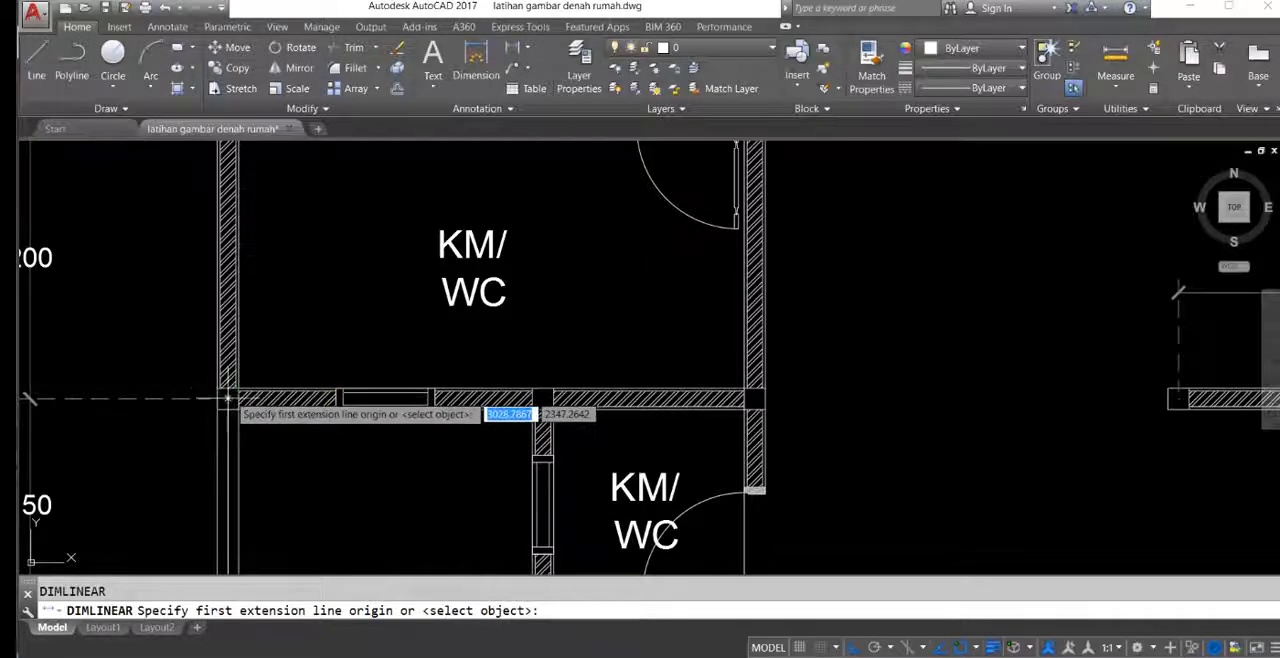
{"action": "left_click", "coordinate": [228, 398]}
{"action": "left_click", "coordinate": [748, 397]}
{"action": "scroll", "coordinate": [581, 362], "scroll_direction": "up", "scroll_amount": 2}
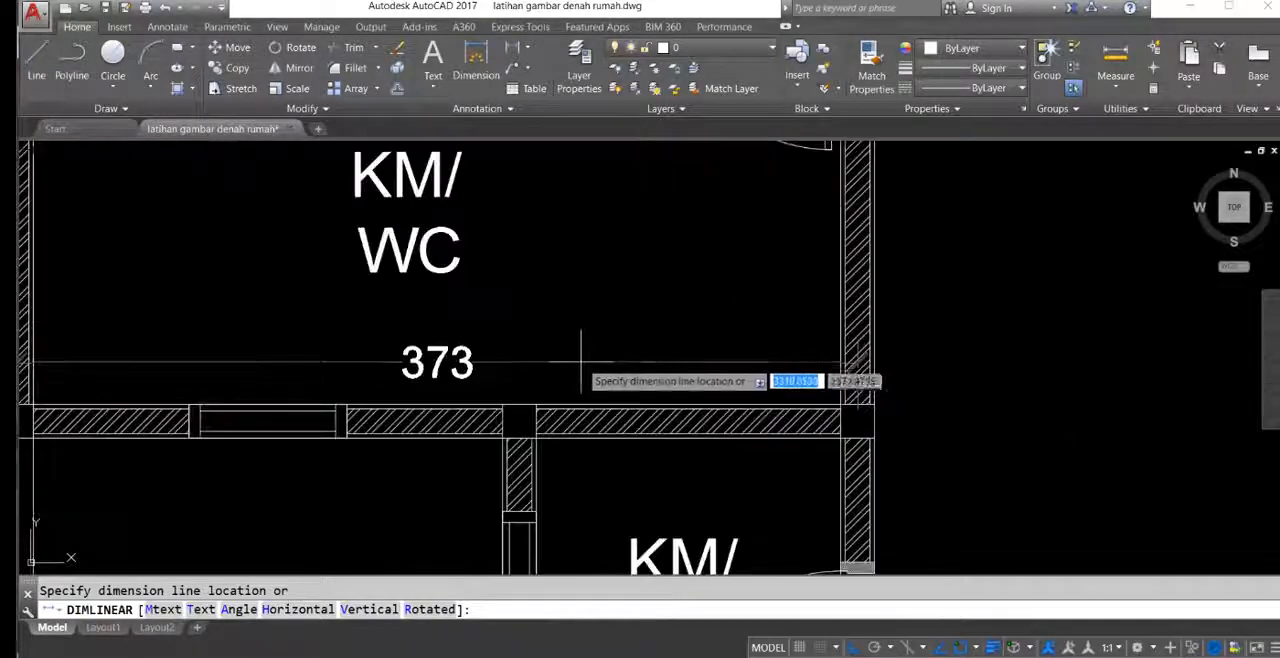
{"action": "scroll", "coordinate": [585, 335], "scroll_direction": "down", "scroll_amount": 5}
{"action": "key", "text": "Escape"}
{"action": "scroll", "coordinate": [760, 320], "scroll_direction": "down", "scroll_amount": 2}
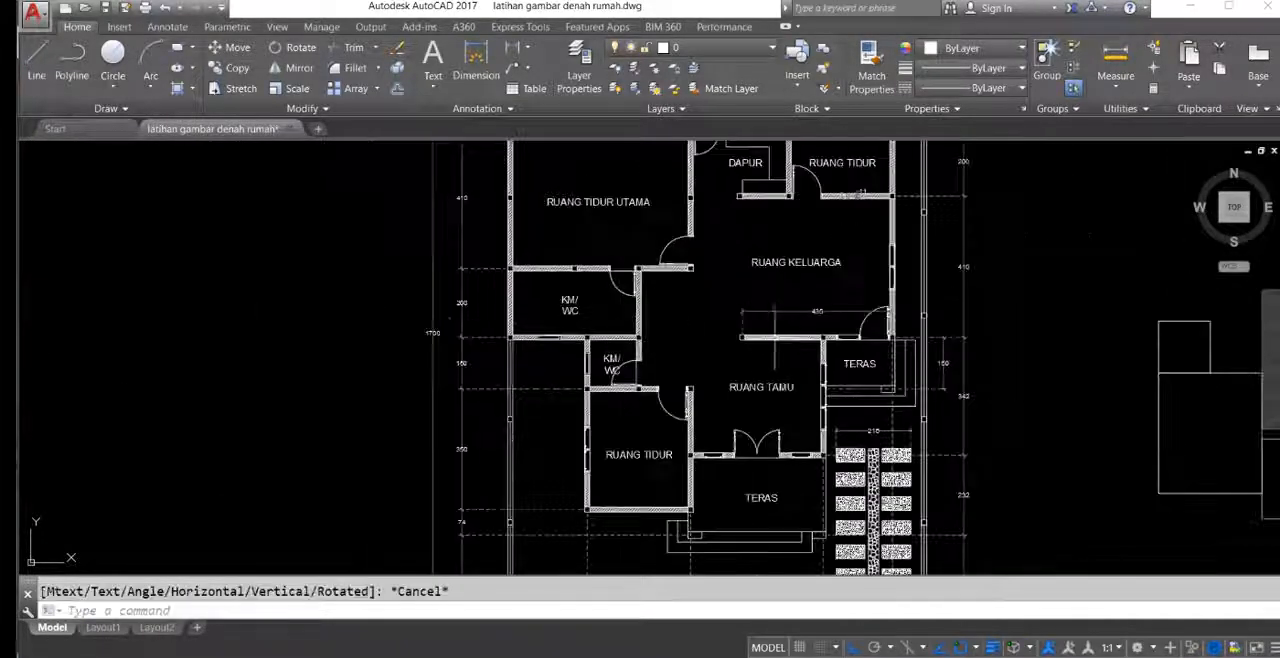
Step: Draw a rectangle 373 wide and 200 high, extending left and up from the small bathroom rectangle's upper-right corner
{"action": "middle_click_drag", "start_coordinate": [871, 340], "coordinate": [452, 367]}
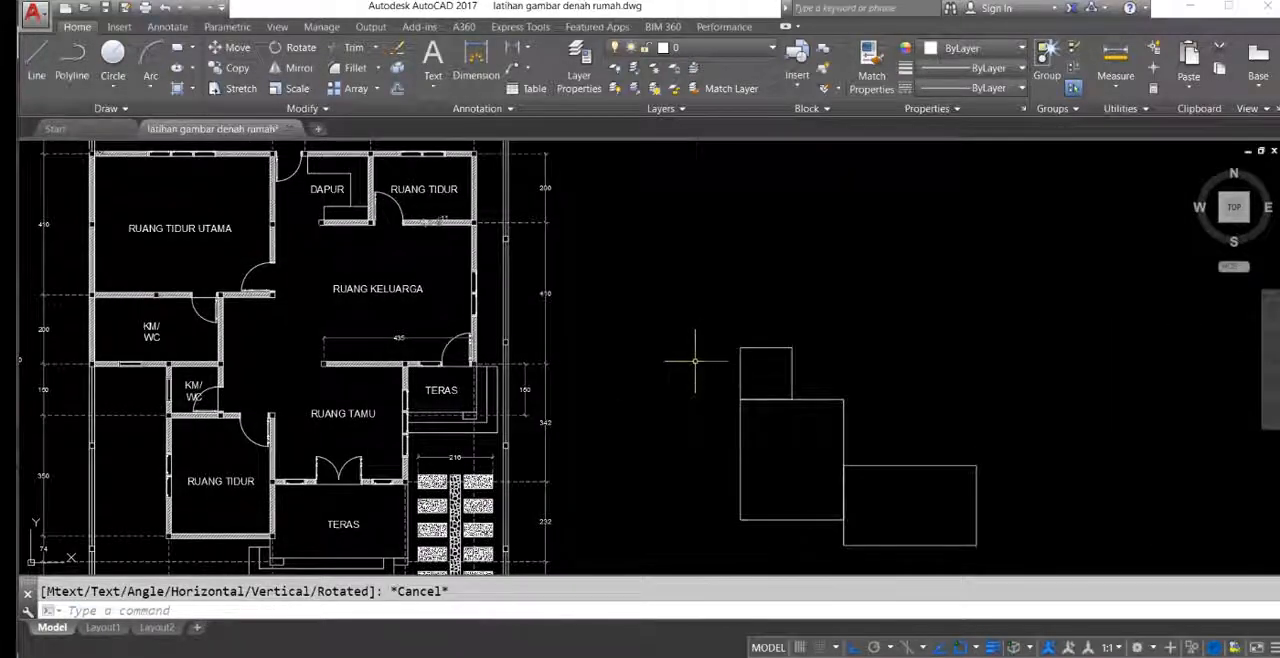
{"action": "type", "text": "re"}
{"action": "key", "text": "Return"}
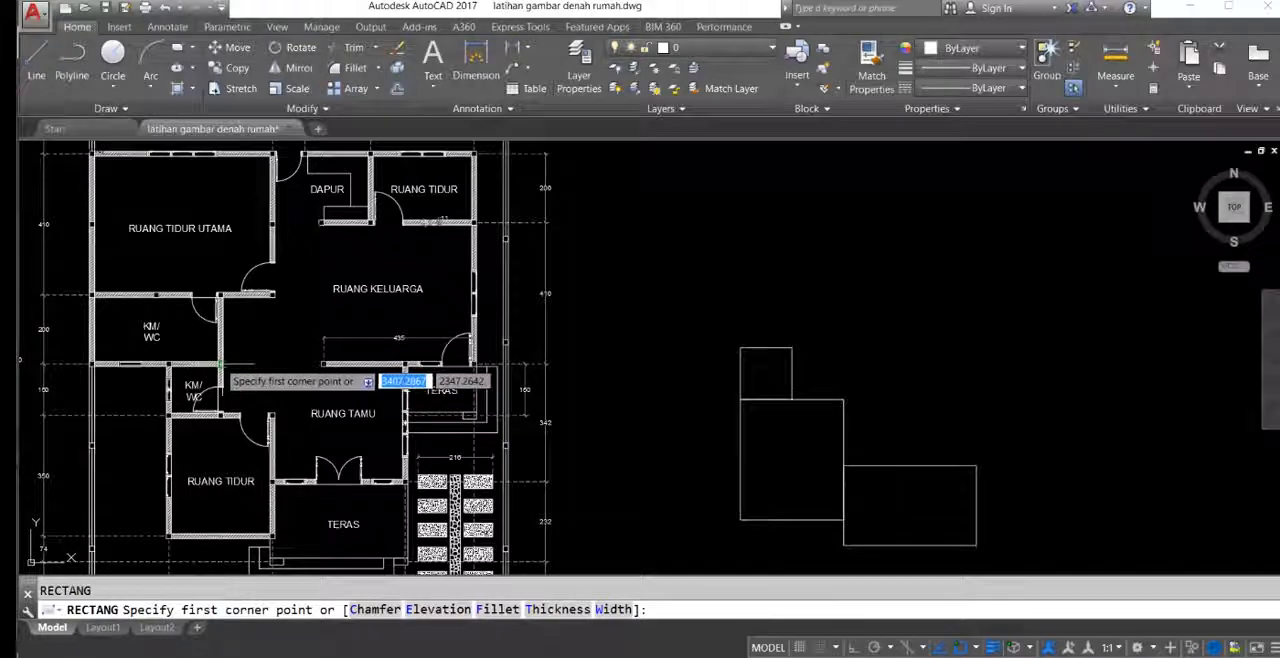
{"action": "left_click", "coordinate": [792, 347]}
{"action": "type", "text": "-"}
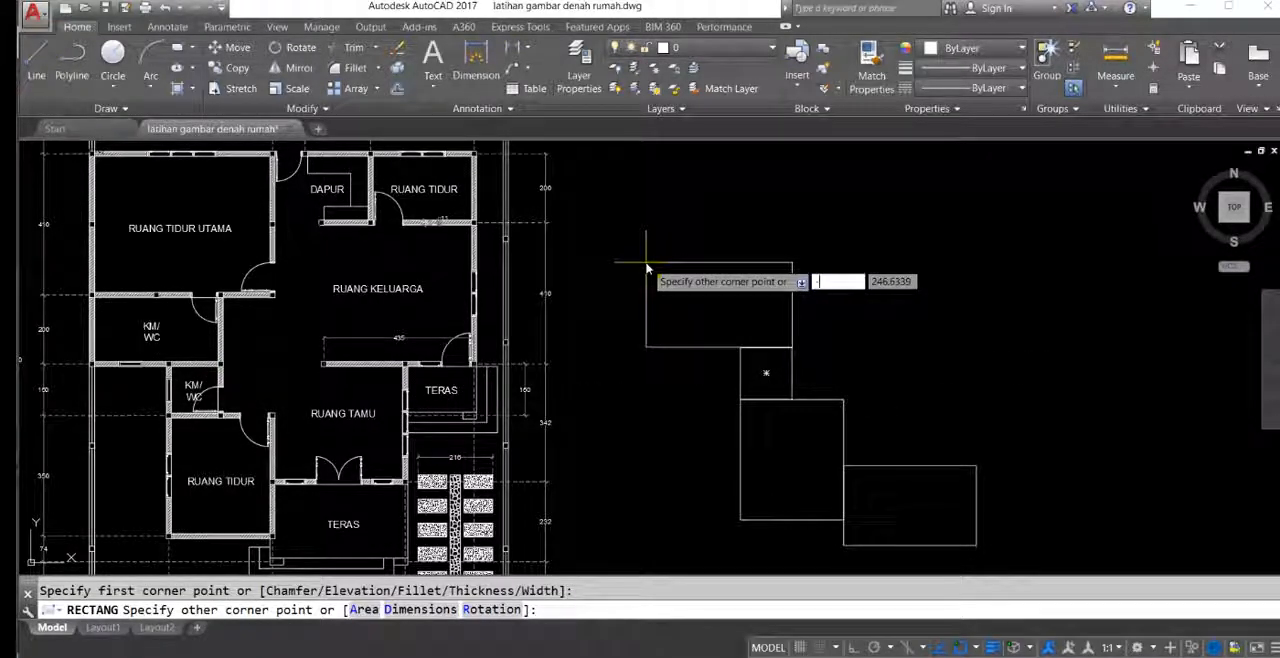
{"action": "type", "text": "373"}
{"action": "key", "text": "Tab"}
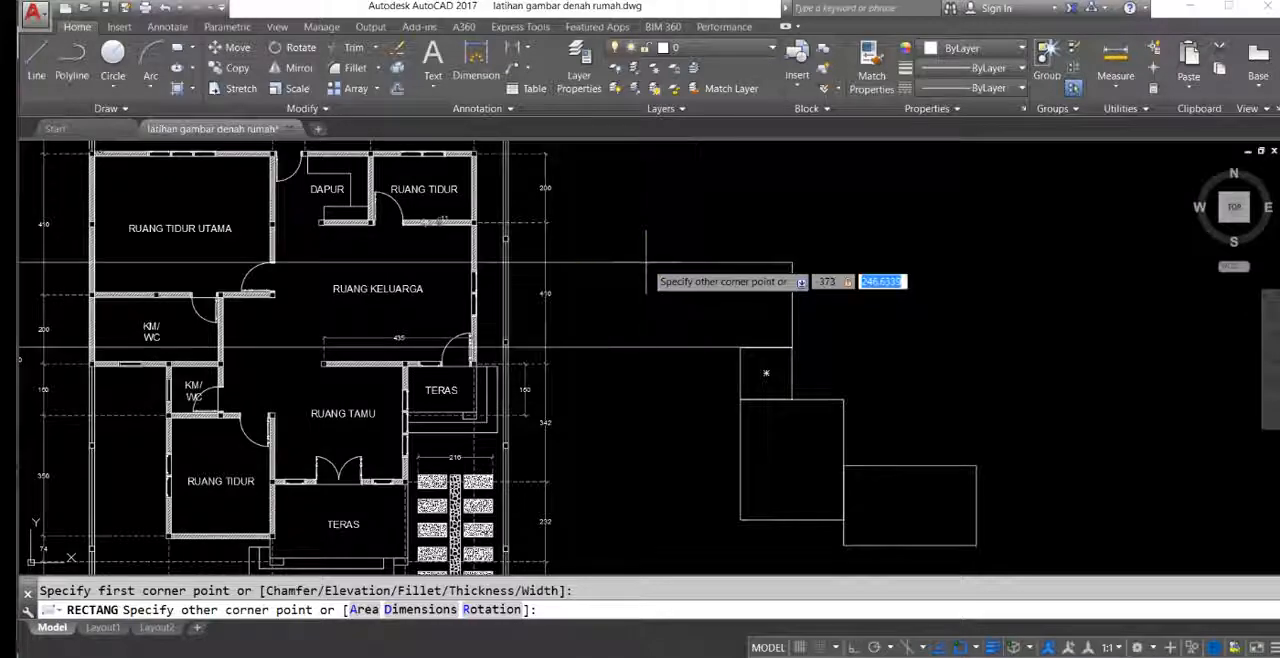
{"action": "type", "text": "200"}
{"action": "key", "text": "Return"}
Step: Check the dimensions giving the width and depth of the RUANG TIDUR UTAMA on the floor plan
{"action": "middle_click_drag", "start_coordinate": [662, 324], "coordinate": [678, 313]}
{"action": "middle_click_drag", "start_coordinate": [395, 341], "coordinate": [418, 347]}
{"action": "mouse_move", "coordinate": [173, 240]}
{"action": "middle_mouse_down"}
{"action": "mouse_move", "coordinate": [204, 313]}
{"action": "mouse_move", "coordinate": [414, 339]}
{"action": "mouse_move", "coordinate": [463, 467]}
{"action": "mouse_move", "coordinate": [462, 524]}
{"action": "middle_mouse_up"}
{"action": "scroll", "coordinate": [158, 339], "scroll_direction": "up", "scroll_amount": 2}
{"action": "left_click", "coordinate": [548, 200]}
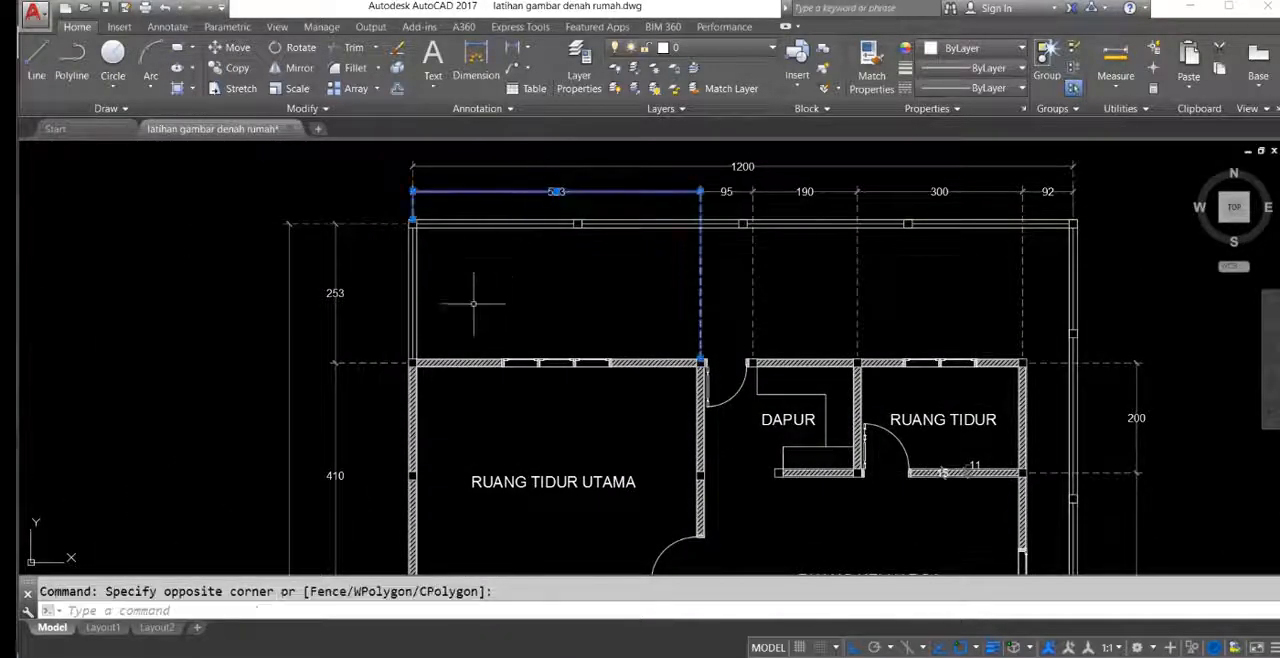
{"action": "middle_click_drag", "start_coordinate": [488, 447], "coordinate": [471, 363]}
{"action": "left_click", "coordinate": [313, 400]}
{"action": "scroll", "coordinate": [316, 400], "scroll_direction": "down", "scroll_amount": 2}
{"action": "middle_click_drag", "start_coordinate": [466, 415], "coordinate": [309, 368]}
{"action": "key", "text": "Escape"}
Step: Draw a rectangle 523 wide and 410 high, extending right and up from the larger bathroom rectangle's upper-left corner
{"action": "middle_click_drag", "start_coordinate": [829, 448], "coordinate": [749, 394]}
{"action": "type", "text": "rec"}
{"action": "key", "text": "Return"}
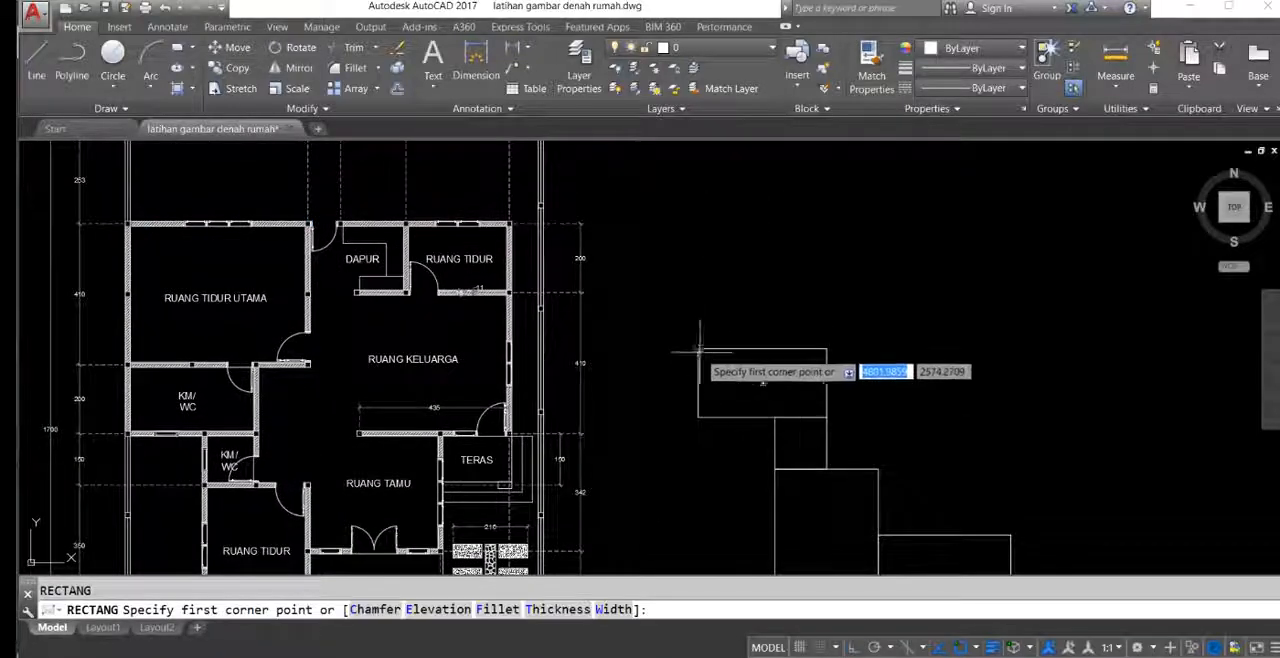
{"action": "left_click", "coordinate": [698, 348]}
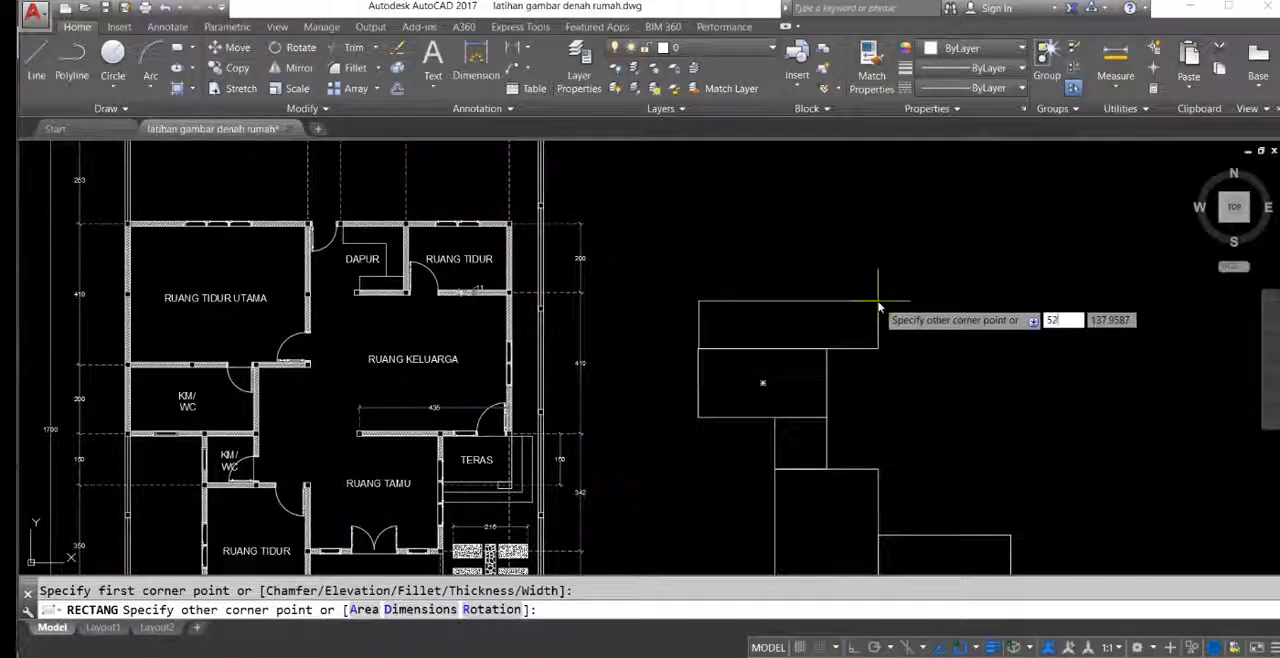
{"action": "key", "text": "Tab"}
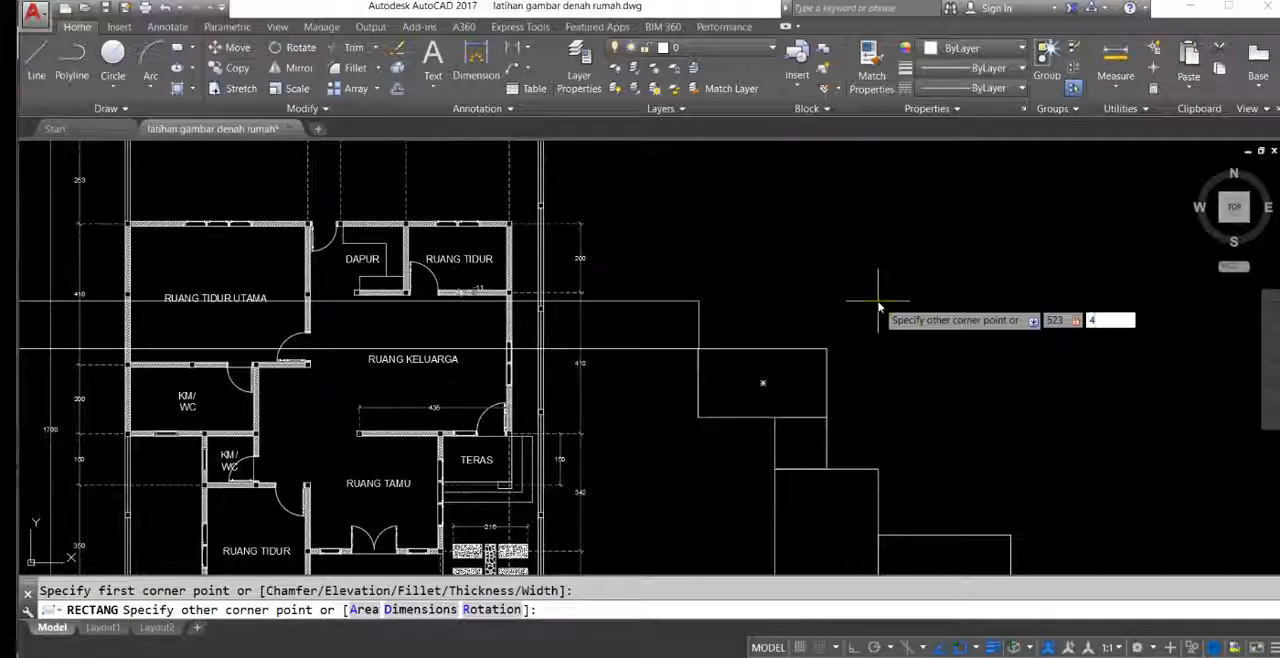
{"action": "key", "text": "Return"}
Step: Examine the DAPUR and the rear RUANG TIDUR on the floor plan with their width and depth dimensions
{"action": "middle_click_drag", "start_coordinate": [856, 346], "coordinate": [885, 302]}
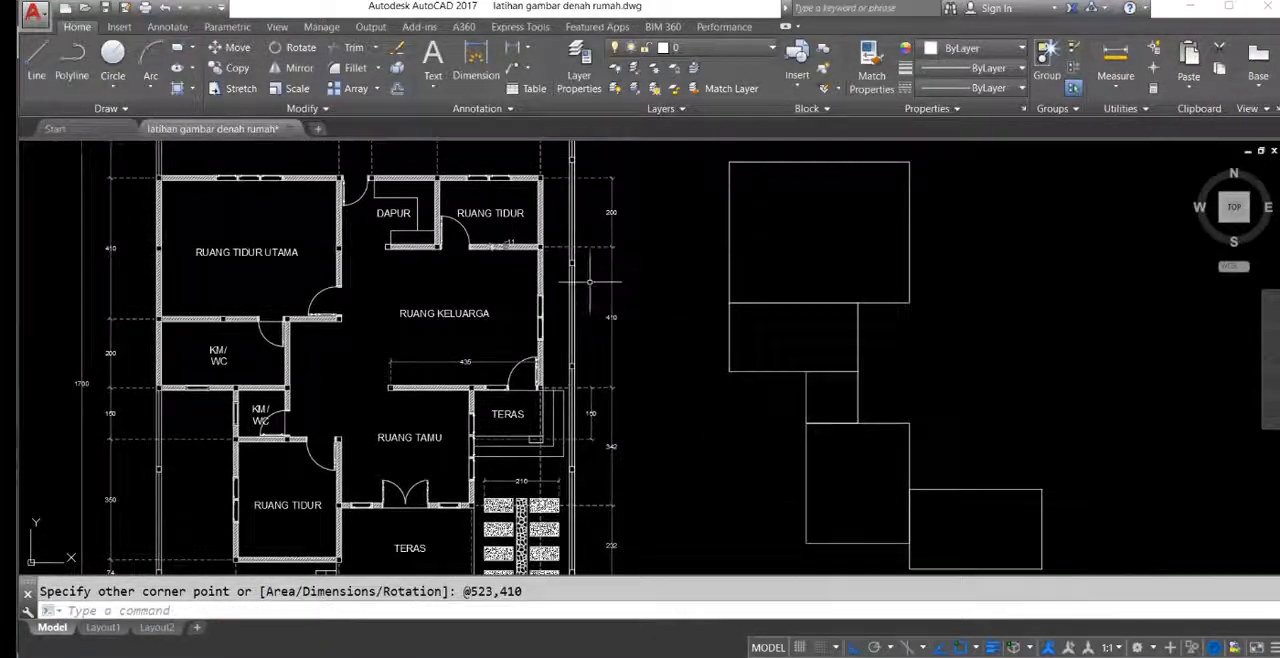
{"action": "middle_click_drag", "start_coordinate": [582, 292], "coordinate": [574, 387]}
{"action": "scroll", "coordinate": [392, 297], "scroll_direction": "up", "scroll_amount": 2}
{"action": "scroll", "coordinate": [392, 290], "scroll_direction": "down", "scroll_amount": 5}
{"action": "scroll", "coordinate": [392, 277], "scroll_direction": "up", "scroll_amount": 5}
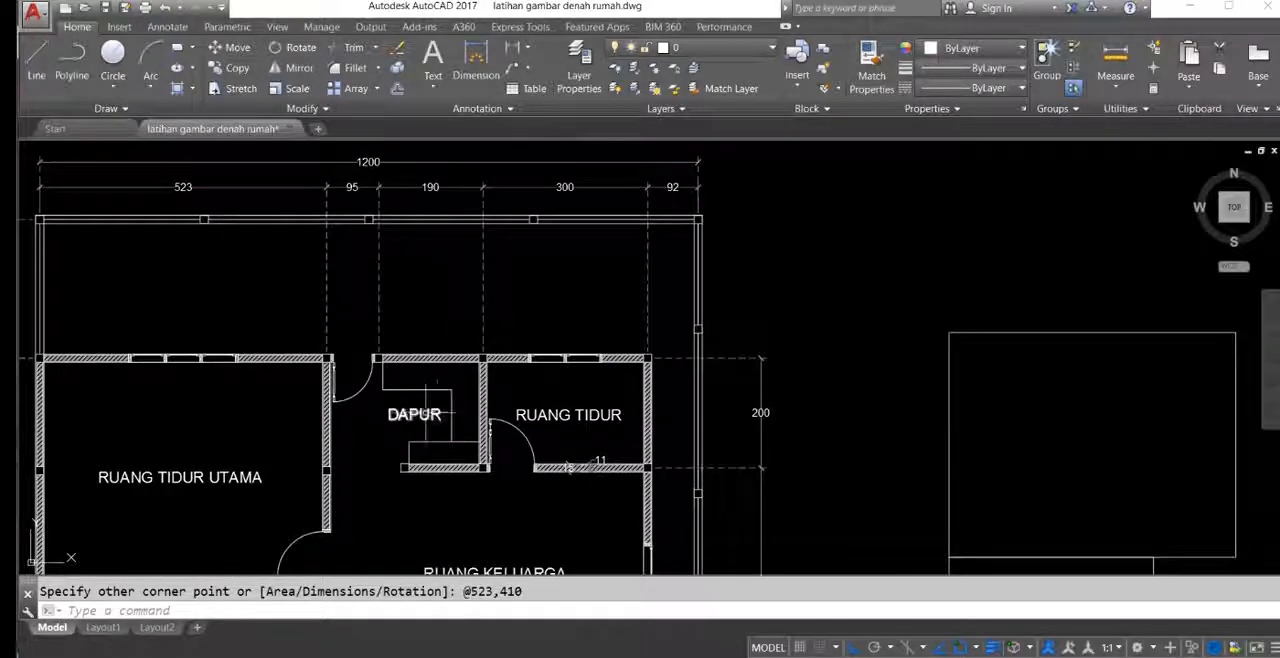
{"action": "scroll", "coordinate": [352, 188], "scroll_direction": "up", "scroll_amount": 2}
{"action": "mouse_move", "coordinate": [427, 344]}
{"action": "middle_mouse_down"}
{"action": "mouse_move", "coordinate": [389, 253]}
{"action": "mouse_move", "coordinate": [388, 424]}
{"action": "middle_mouse_up"}
{"action": "scroll", "coordinate": [406, 250], "scroll_direction": "down", "scroll_amount": 2}
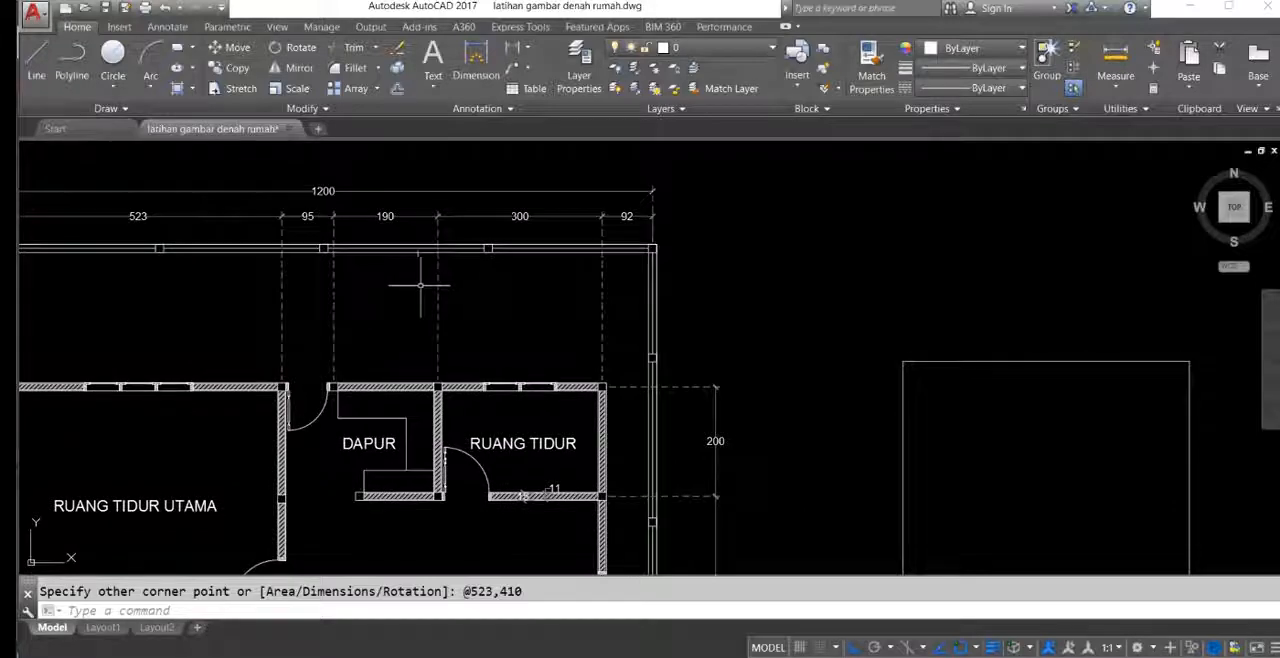
{"action": "middle_click_drag", "start_coordinate": [660, 335], "coordinate": [517, 228]}
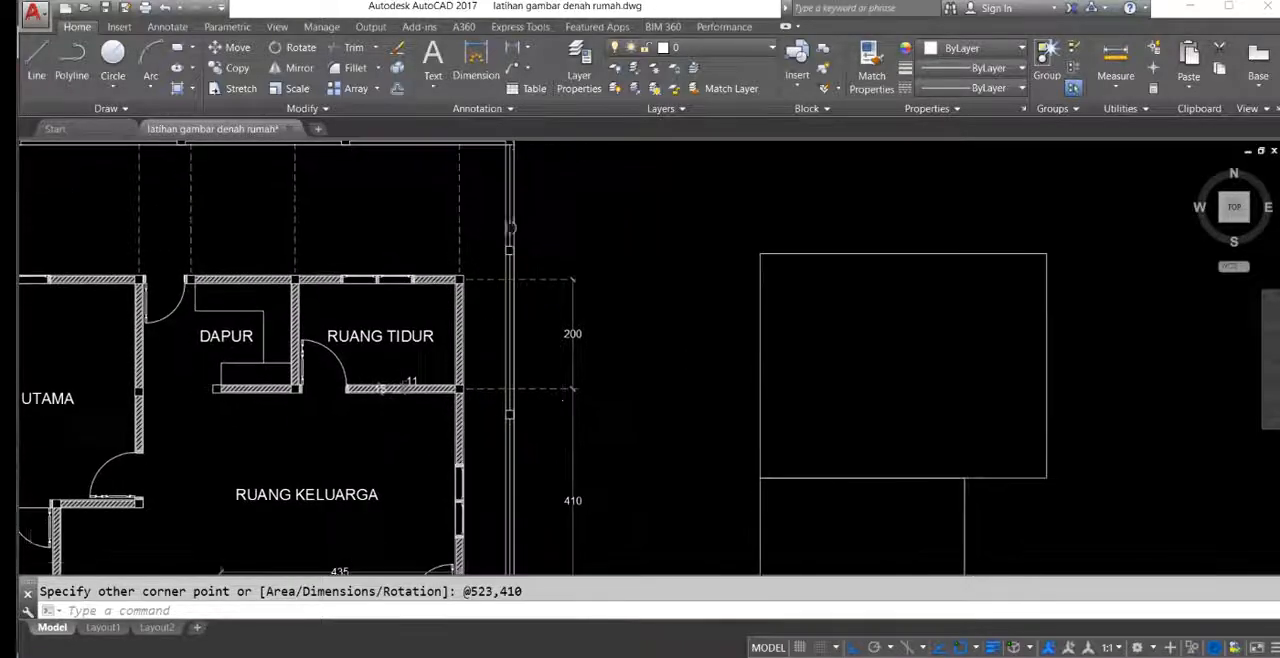
Step: Draw a rectangle 285 wide and 200 high, extending right and down from the main bedroom rectangle's upper-right corner
{"action": "scroll", "coordinate": [594, 336], "scroll_direction": "down", "scroll_amount": 2}
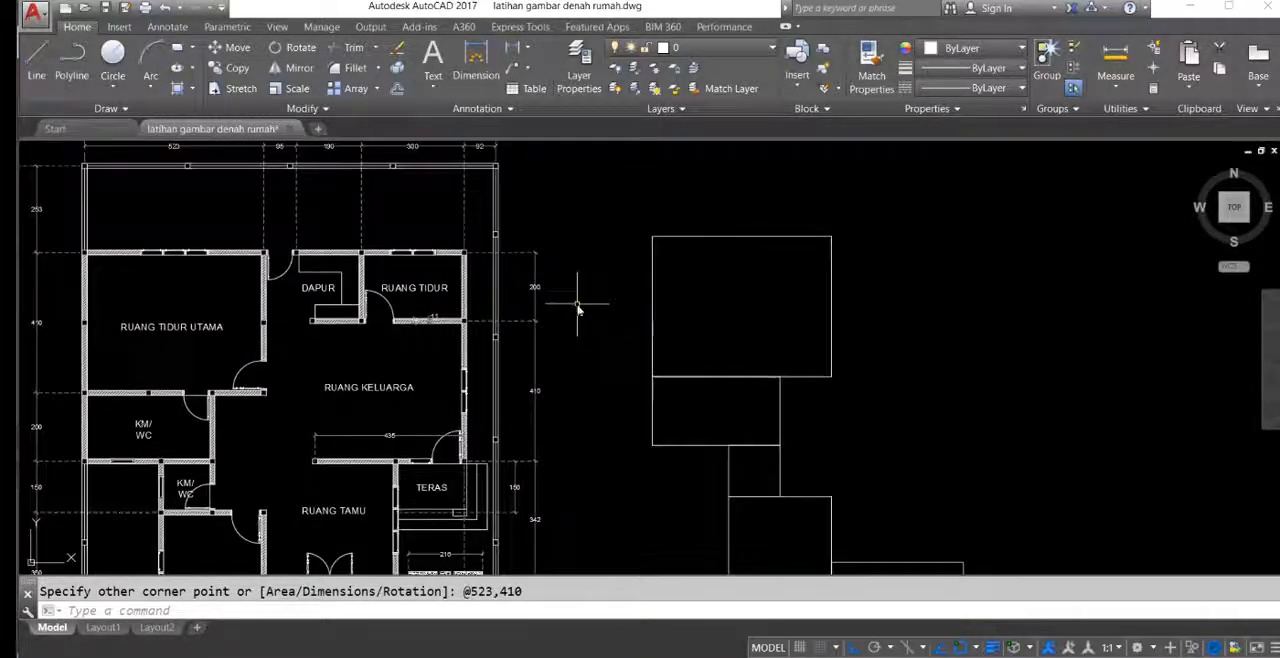
{"action": "key", "text": "Return"}
{"action": "left_click", "coordinate": [831, 236]}
{"action": "type", "text": "285"}
{"action": "key", "text": "Tab"}
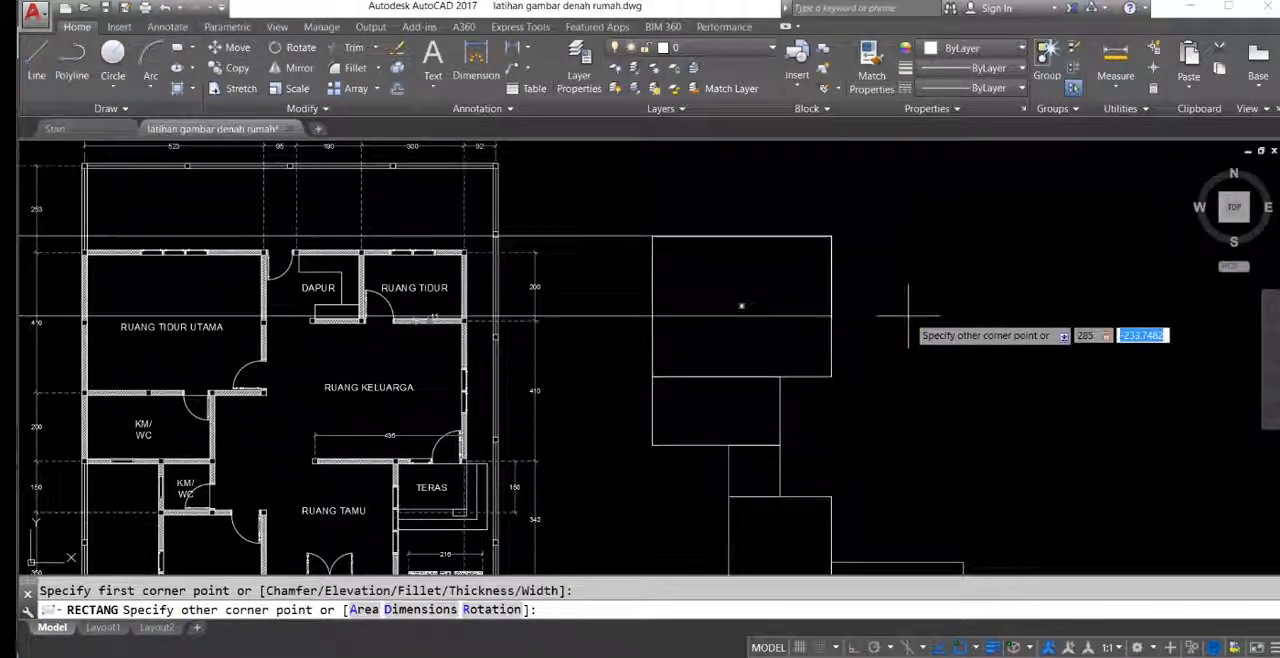
{"action": "type", "text": "-200"}
{"action": "key", "text": "Return"}
Step: Draw a rectangle 300 wide and 200 high, extending right and down from the kitchen rectangle's upper-right corner
{"action": "mouse_move", "coordinate": [963, 371]}
{"action": "middle_mouse_down"}
{"action": "mouse_move", "coordinate": [931, 343]}
{"action": "mouse_move", "coordinate": [954, 402]}
{"action": "middle_mouse_up"}
{"action": "scroll", "coordinate": [411, 184], "scroll_direction": "up", "scroll_amount": 2}
{"action": "middle_click_drag", "start_coordinate": [412, 190], "coordinate": [418, 212]}
{"action": "middle_click_drag", "start_coordinate": [506, 329], "coordinate": [450, 289]}
{"action": "scroll", "coordinate": [453, 326], "scroll_direction": "down", "scroll_amount": 2}
{"action": "middle_click_drag", "start_coordinate": [806, 409], "coordinate": [609, 341]}
{"action": "type", "text": "rec"}
{"action": "key", "text": "Return"}
{"action": "left_click", "coordinate": [710, 240]}
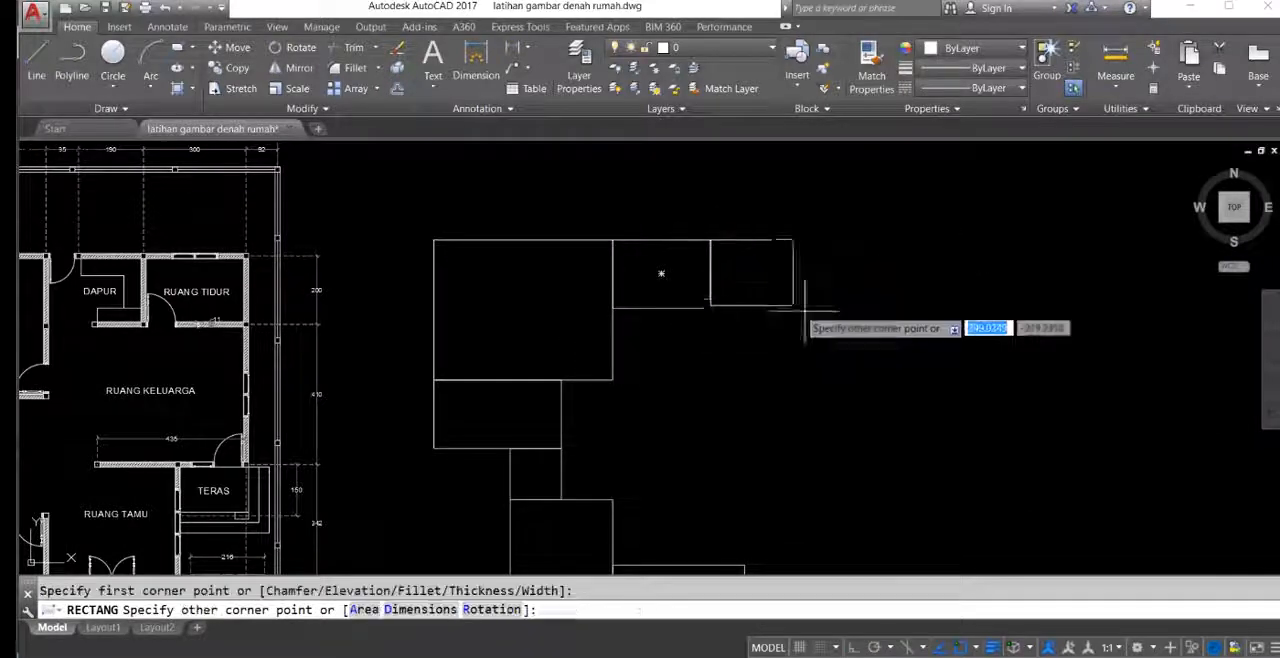
{"action": "type", "text": "300"}
{"action": "key", "text": "Tab"}
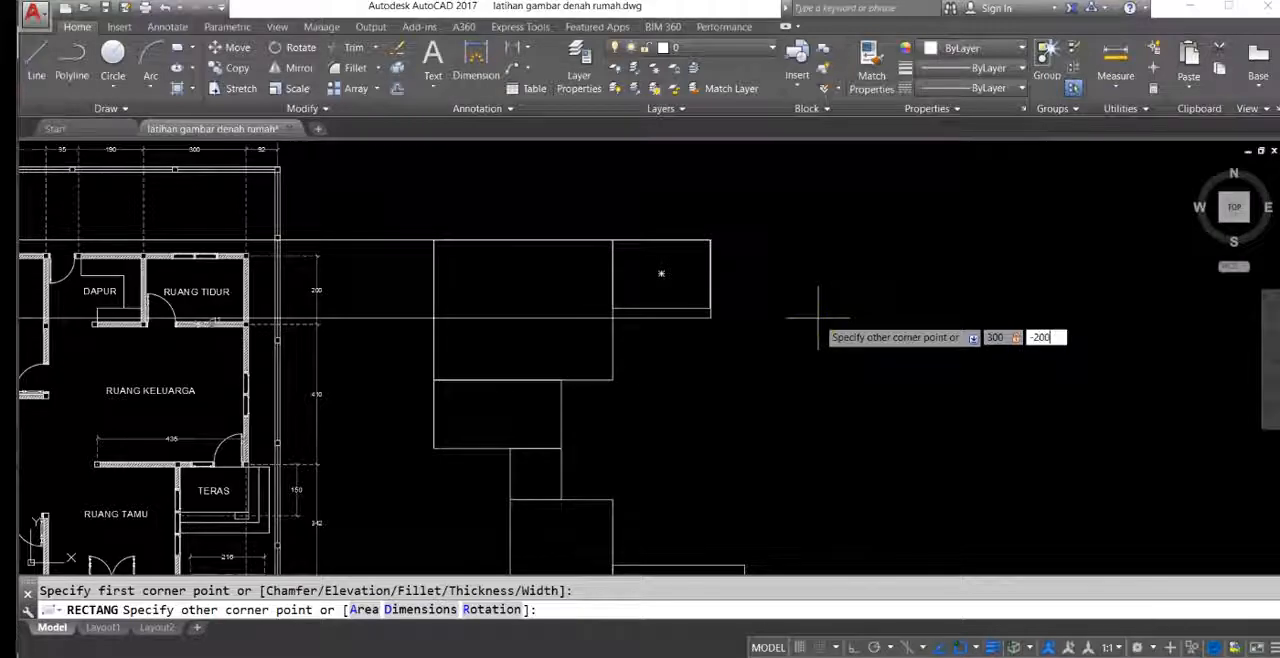
{"action": "key", "text": "Return"}
Step: Examine the RUANG KELUARGA on the floor plan with its width and depth dimensions
{"action": "mouse_move", "coordinate": [691, 295]}
{"action": "middle_mouse_down"}
{"action": "mouse_move", "coordinate": [666, 275]}
{"action": "mouse_move", "coordinate": [683, 271]}
{"action": "mouse_move", "coordinate": [633, 262]}
{"action": "middle_mouse_up"}
{"action": "mouse_move", "coordinate": [720, 291]}
{"action": "middle_mouse_down"}
{"action": "mouse_move", "coordinate": [726, 329]}
{"action": "mouse_move", "coordinate": [792, 294]}
{"action": "middle_mouse_up"}
{"action": "middle_click_drag", "start_coordinate": [510, 426], "coordinate": [670, 442]}
{"action": "mouse_move", "coordinate": [684, 397]}
{"action": "middle_mouse_down"}
{"action": "mouse_move", "coordinate": [459, 452]}
{"action": "mouse_move", "coordinate": [436, 471]}
{"action": "mouse_move", "coordinate": [447, 426]}
{"action": "mouse_move", "coordinate": [400, 407]}
{"action": "middle_mouse_up"}
{"action": "scroll", "coordinate": [458, 438], "scroll_direction": "up", "scroll_amount": 2}
{"action": "mouse_move", "coordinate": [564, 371]}
{"action": "middle_mouse_down"}
{"action": "mouse_move", "coordinate": [624, 449]}
{"action": "mouse_move", "coordinate": [794, 366]}
{"action": "middle_mouse_up"}
{"action": "scroll", "coordinate": [453, 424], "scroll_direction": "down", "scroll_amount": 4}
{"action": "middle_click_drag", "start_coordinate": [443, 460], "coordinate": [489, 442]}
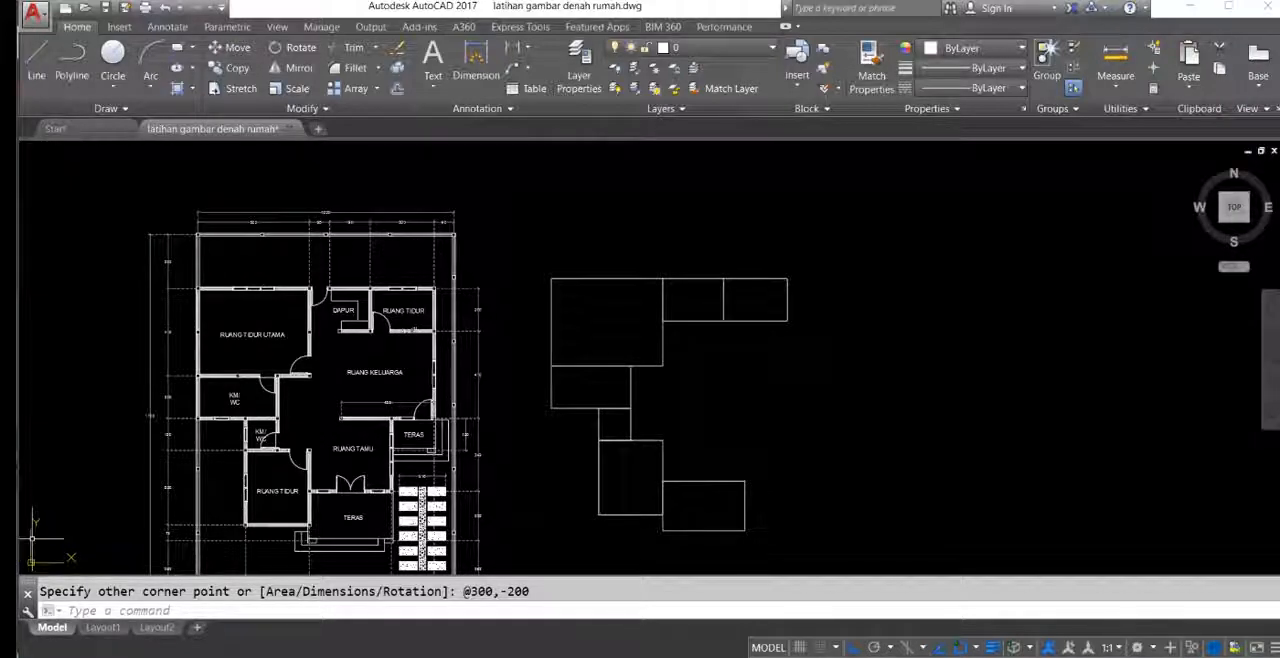
{"action": "middle_click_drag", "start_coordinate": [71, 535], "coordinate": [106, 505]}
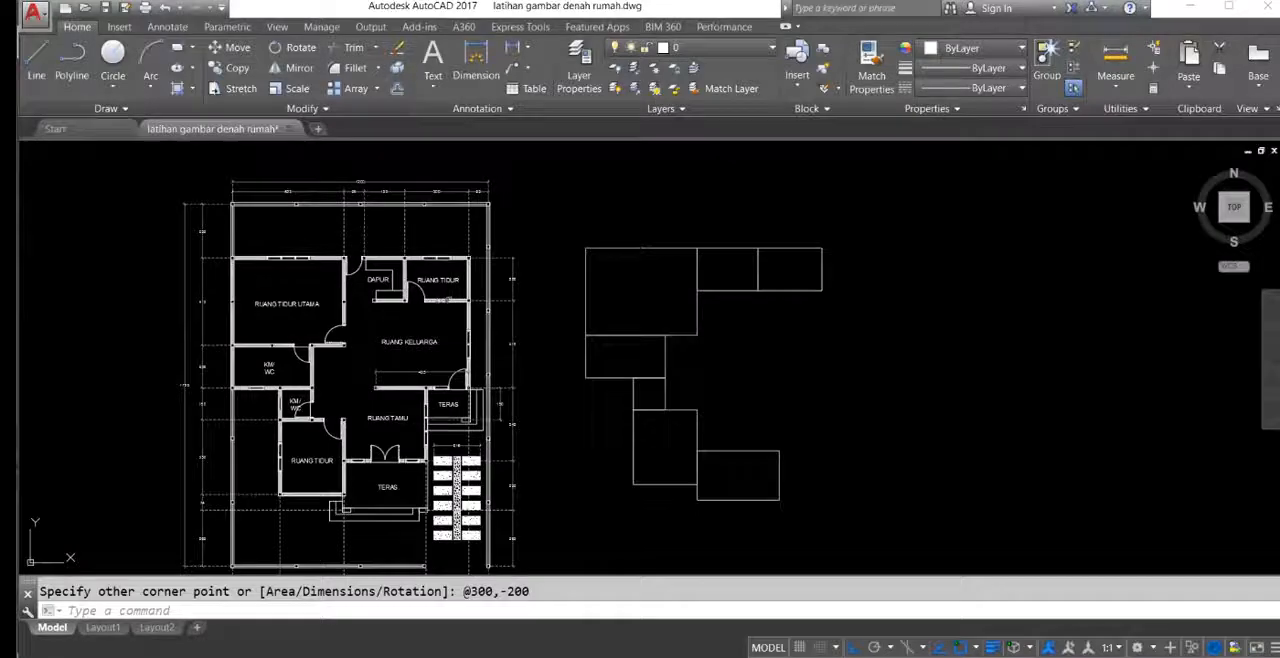
{"action": "middle_click_drag", "start_coordinate": [436, 233], "coordinate": [436, 270]}
{"action": "scroll", "coordinate": [430, 320], "scroll_direction": "up", "scroll_amount": 5}
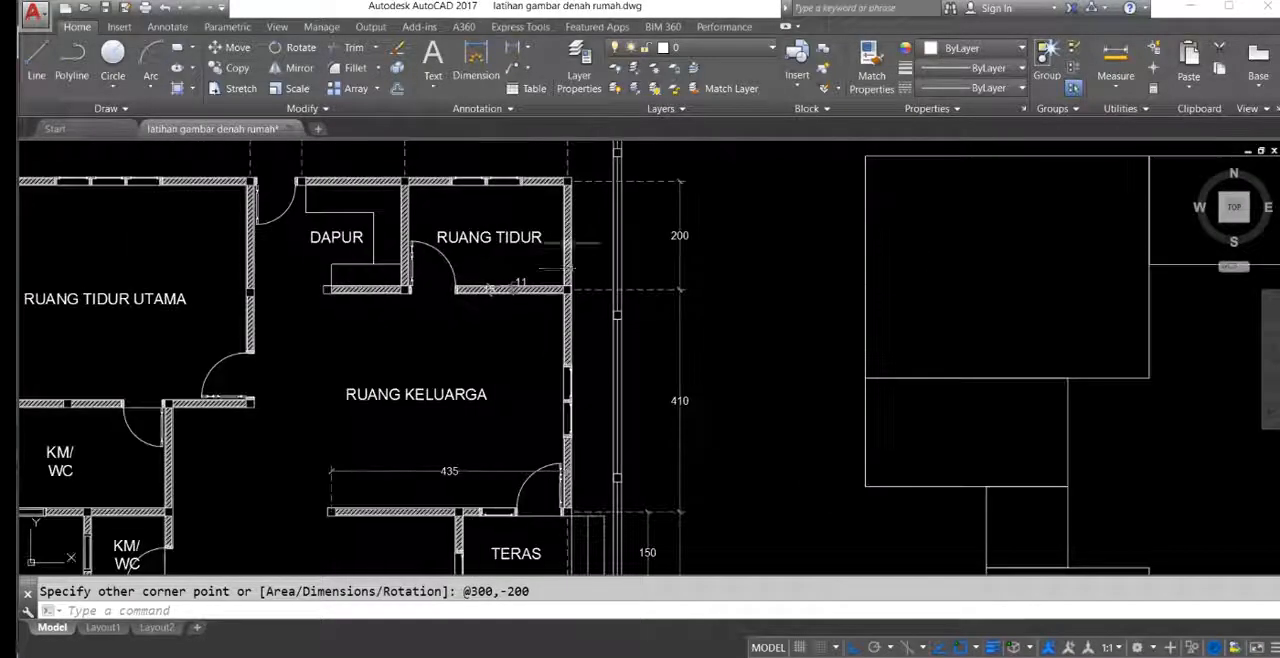
{"action": "middle_click_drag", "start_coordinate": [363, 366], "coordinate": [322, 357]}
{"action": "scroll", "coordinate": [370, 389], "scroll_direction": "up", "scroll_amount": 2}
{"action": "mouse_move", "coordinate": [404, 383]}
{"action": "middle_mouse_down"}
{"action": "mouse_move", "coordinate": [426, 380]}
{"action": "mouse_move", "coordinate": [514, 431]}
{"action": "mouse_move", "coordinate": [480, 362]}
{"action": "middle_mouse_up"}
{"action": "scroll", "coordinate": [430, 421], "scroll_direction": "up", "scroll_amount": 4}
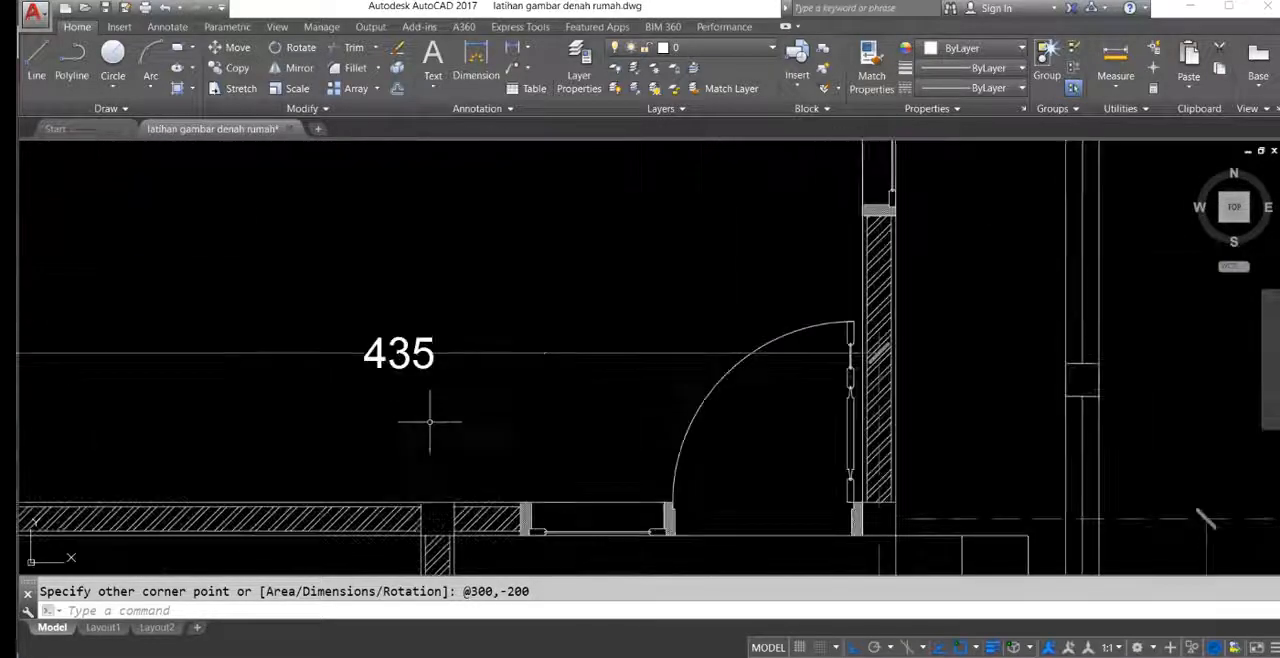
{"action": "mouse_move", "coordinate": [459, 410]}
{"action": "middle_mouse_down"}
{"action": "mouse_move", "coordinate": [437, 466]}
{"action": "mouse_move", "coordinate": [396, 407]}
{"action": "middle_mouse_up"}
{"action": "scroll", "coordinate": [396, 407], "scroll_direction": "down", "scroll_amount": 4}
{"action": "middle_click_drag", "start_coordinate": [510, 331], "coordinate": [431, 393]}
{"action": "scroll", "coordinate": [654, 350], "scroll_direction": "down", "scroll_amount": 4}
{"action": "mouse_move", "coordinate": [806, 372]}
{"action": "middle_mouse_down"}
{"action": "mouse_move", "coordinate": [720, 357]}
{"action": "mouse_move", "coordinate": [517, 360]}
{"action": "middle_mouse_up"}
Step: Draw a rectangle 435 wide and 410 high, extending left and down from the rear bedroom rectangle's lower-right corner
{"action": "type", "text": "rec"}
{"action": "key", "text": "Return"}
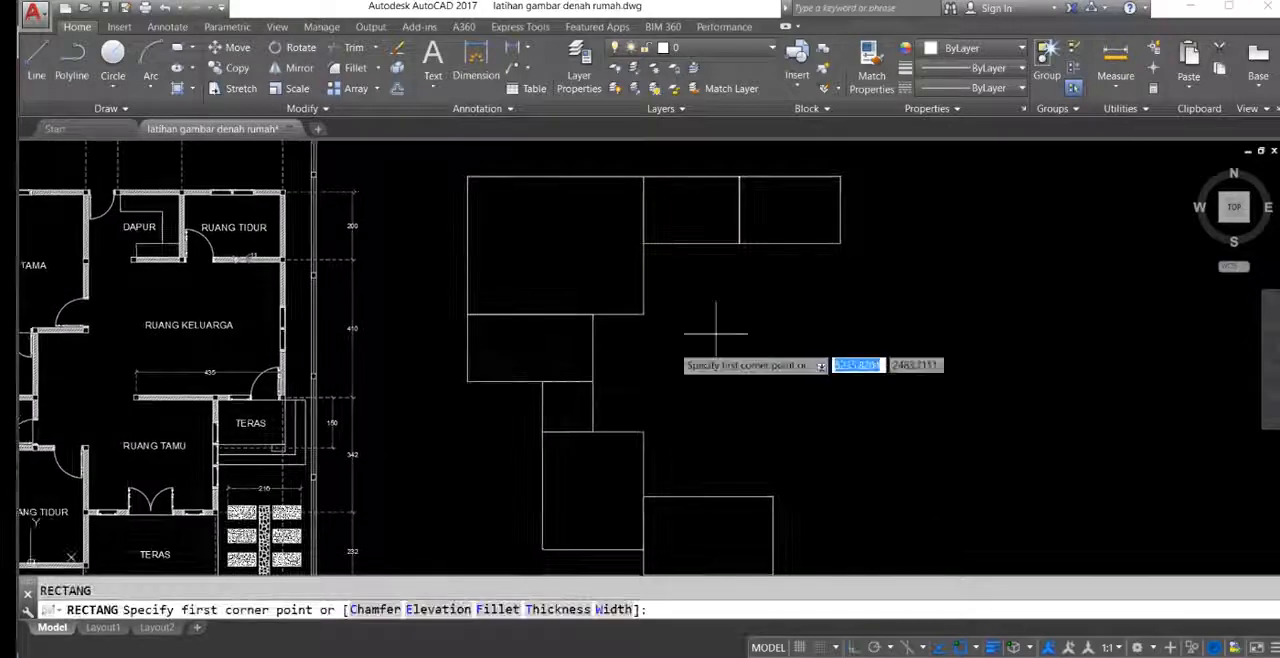
{"action": "left_click", "coordinate": [840, 243]}
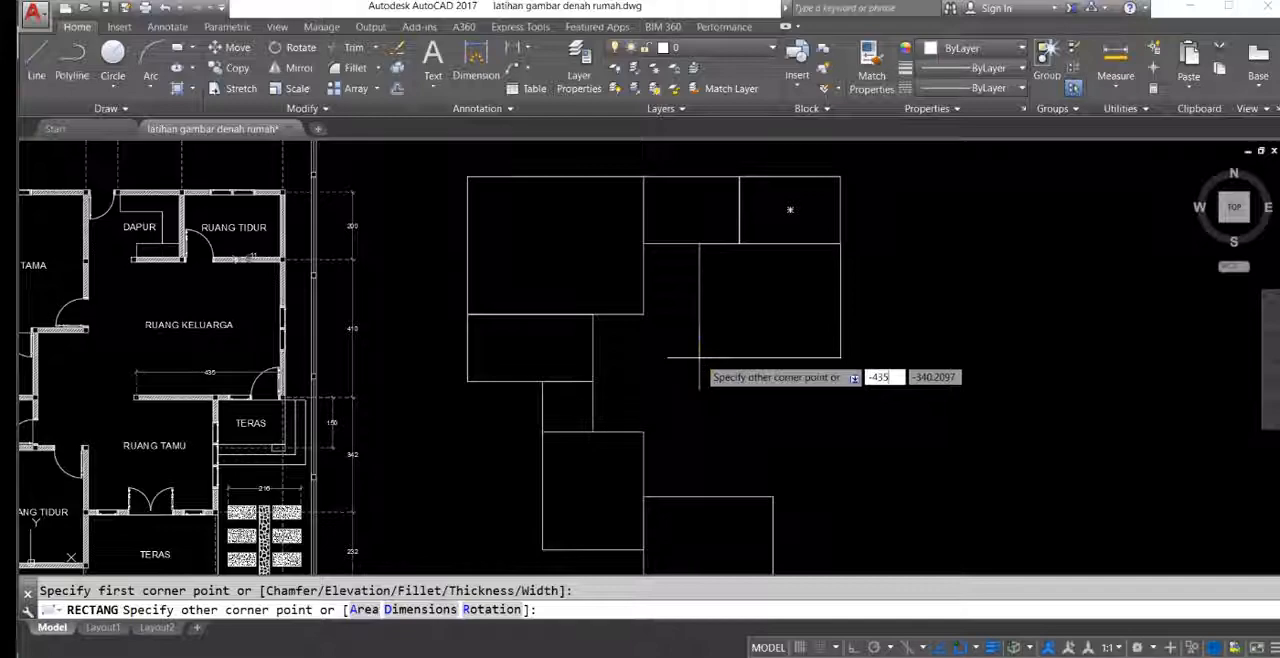
{"action": "key", "text": "Tab"}
{"action": "type", "text": "-410"}
{"action": "key", "text": "Return"}
Step: Check the width and depth dimensions of the RUANG TAMU above the front TERAS on the floor plan
{"action": "middle_click_drag", "start_coordinate": [697, 366], "coordinate": [737, 314]}
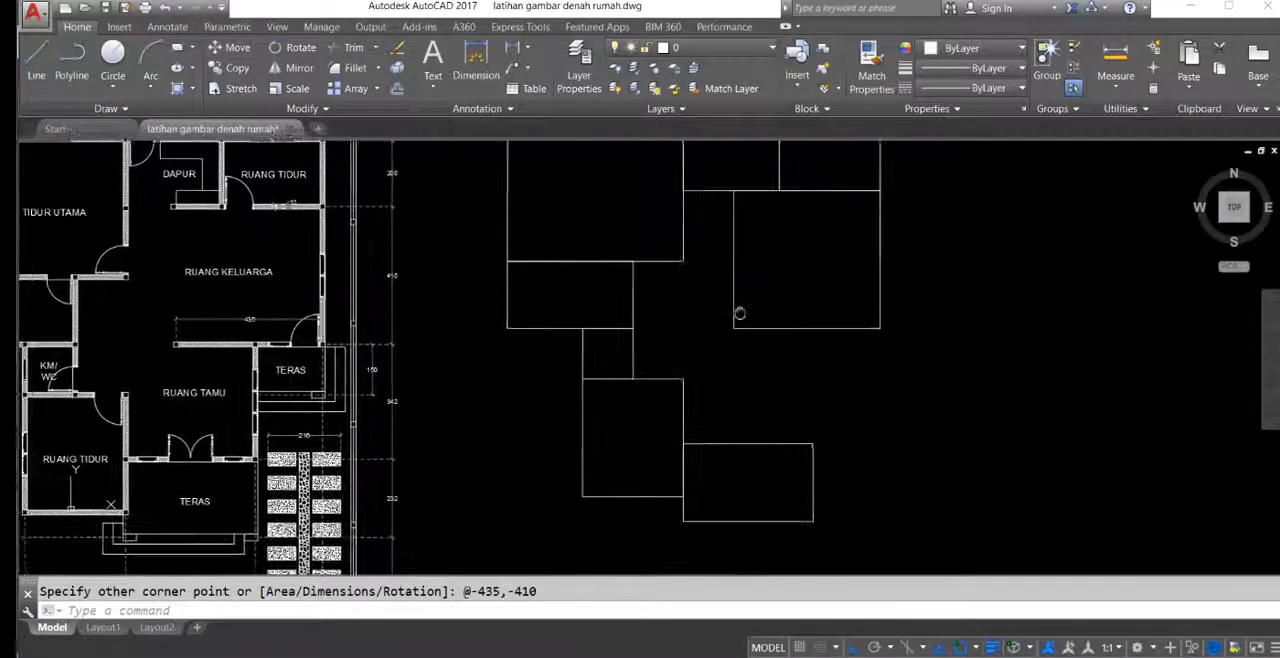
{"action": "middle_click_drag", "start_coordinate": [640, 347], "coordinate": [687, 319]}
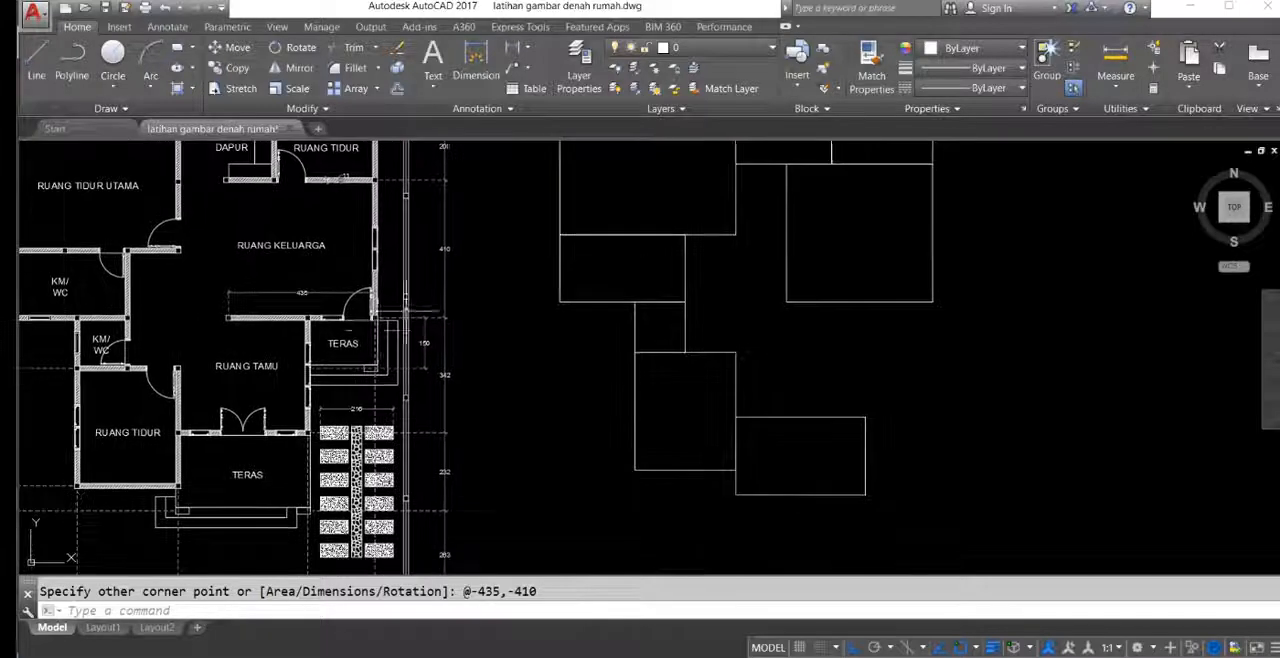
{"action": "scroll", "coordinate": [252, 409], "scroll_direction": "up", "scroll_amount": 2}
{"action": "middle_click_drag", "start_coordinate": [251, 411], "coordinate": [335, 393]}
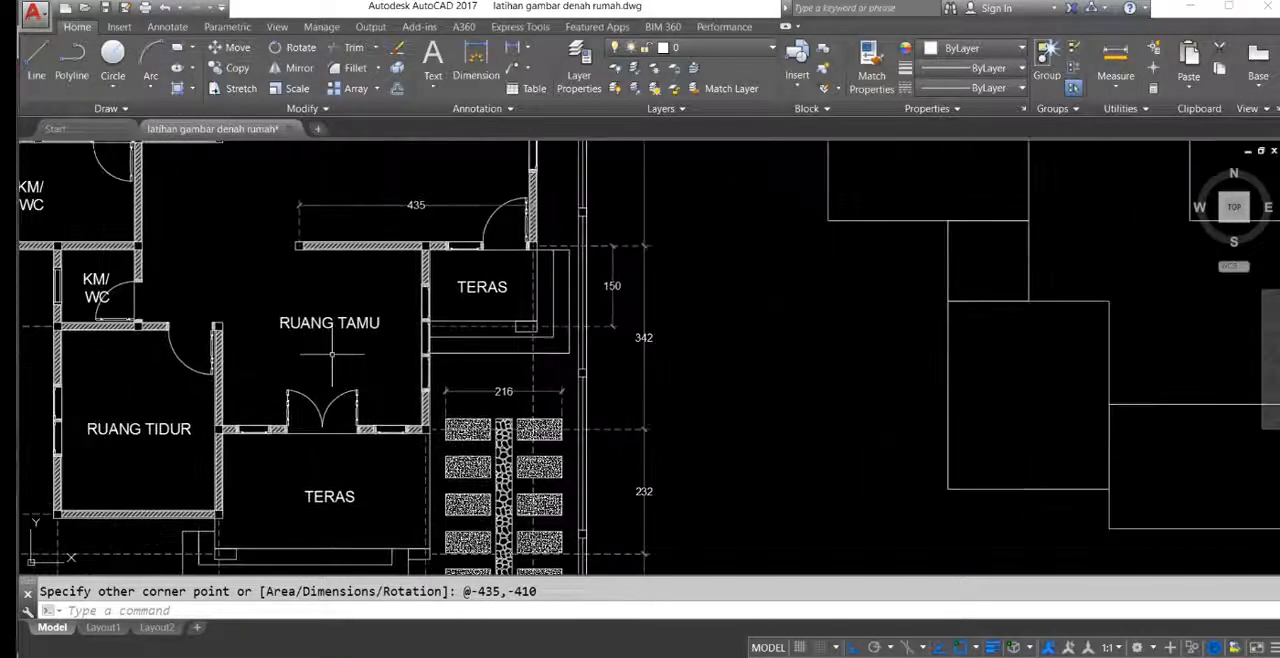
{"action": "middle_click_drag", "start_coordinate": [410, 462], "coordinate": [415, 285]}
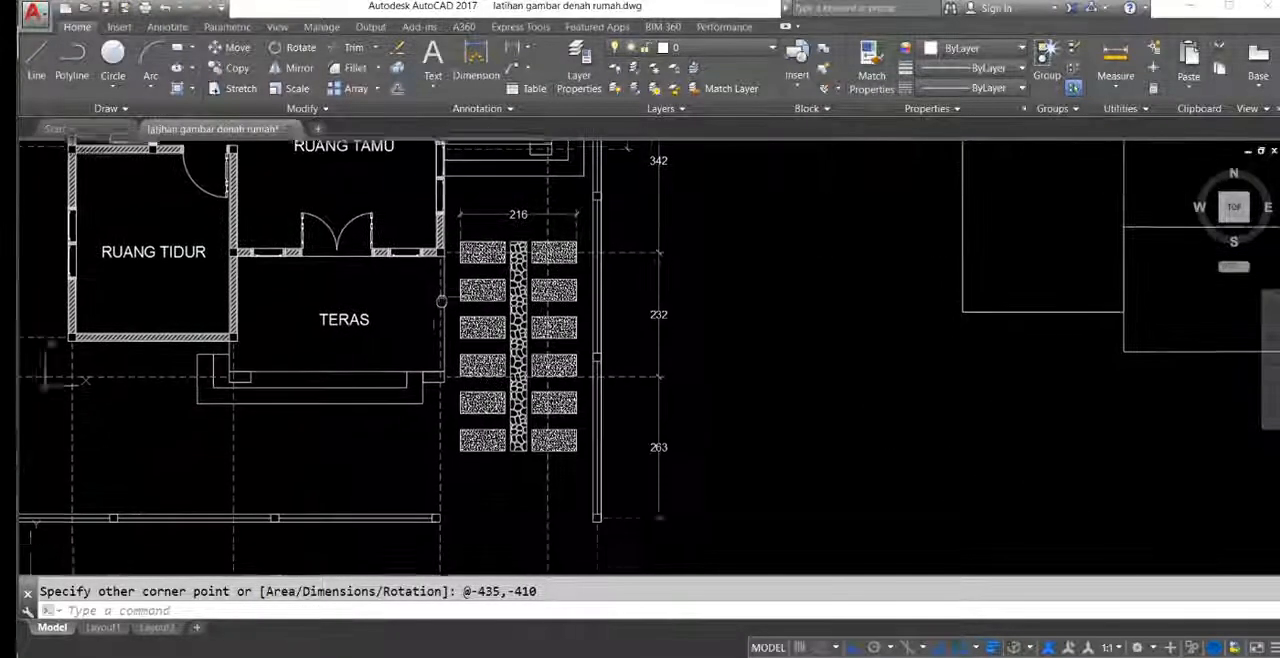
{"action": "scroll", "coordinate": [415, 285], "scroll_direction": "down", "scroll_amount": 2}
{"action": "left_click", "coordinate": [400, 470]}
{"action": "left_click", "coordinate": [366, 485]}
{"action": "scroll", "coordinate": [371, 486], "scroll_direction": "up", "scroll_amount": 8}
{"action": "scroll", "coordinate": [371, 491], "scroll_direction": "down", "scroll_amount": 8}
{"action": "middle_click_drag", "start_coordinate": [430, 255], "coordinate": [416, 316]}
{"action": "scroll", "coordinate": [574, 289], "scroll_direction": "up", "scroll_amount": 5}
{"action": "left_click", "coordinate": [599, 288]}
{"action": "left_click", "coordinate": [582, 290]}
{"action": "scroll", "coordinate": [580, 300], "scroll_direction": "down", "scroll_amount": 5}
{"action": "middle_click_drag", "start_coordinate": [592, 303], "coordinate": [385, 373]}
{"action": "key", "text": "Escape"}
Step: Draw a rectangle 385 wide and 342 high, extending left and up from the front terrace rectangle's upper-right corner
{"action": "type", "text": "rec"}
{"action": "key", "text": "Return"}
{"action": "left_click", "coordinate": [781, 391]}
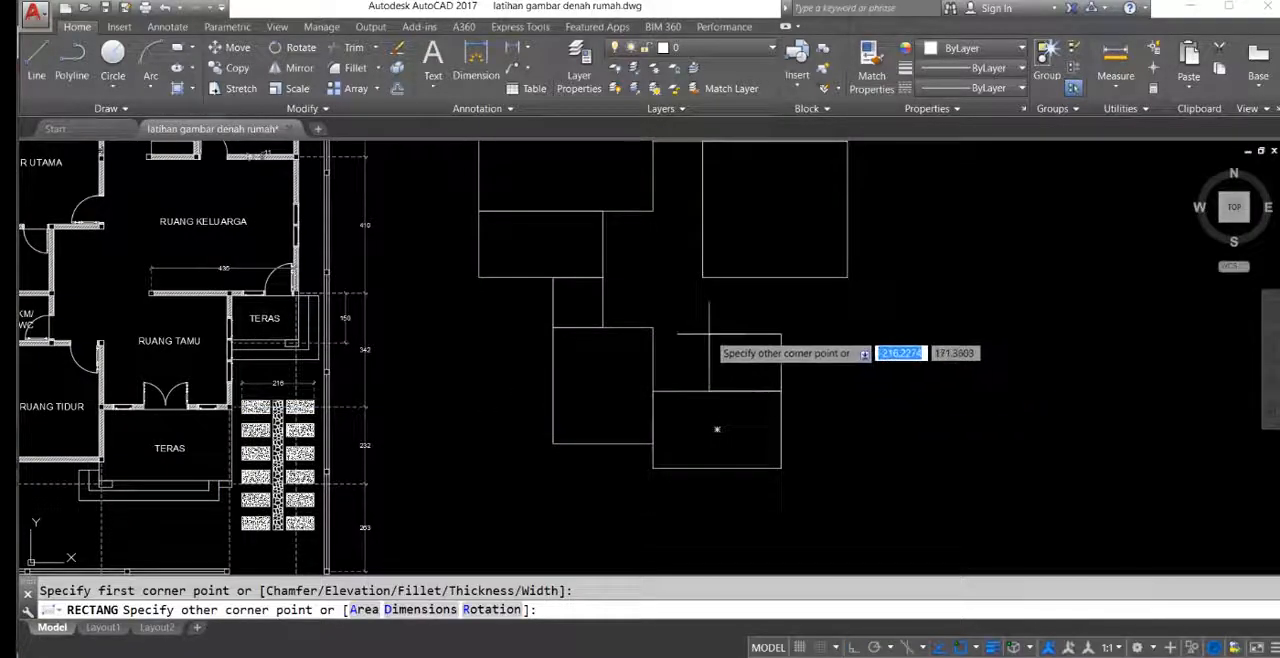
{"action": "scroll", "coordinate": [705, 350], "scroll_direction": "down", "scroll_amount": 3}
{"action": "scroll", "coordinate": [500, 465], "scroll_direction": "up", "scroll_amount": 6}
{"action": "scroll", "coordinate": [710, 390], "scroll_direction": "down", "scroll_amount": 4}
{"action": "scroll", "coordinate": [711, 391], "scroll_direction": "up", "scroll_amount": 5}
{"action": "scroll", "coordinate": [700, 393], "scroll_direction": "down", "scroll_amount": 2}
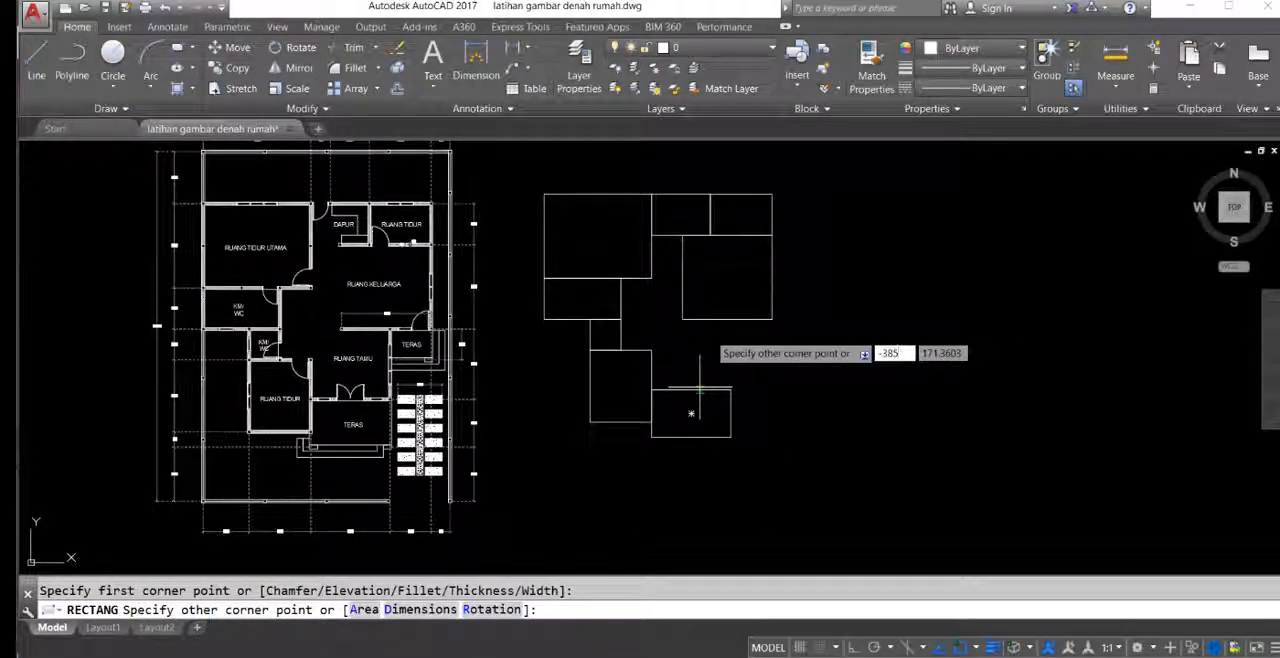
{"action": "scroll", "coordinate": [700, 393], "scroll_direction": "up", "scroll_amount": 4}
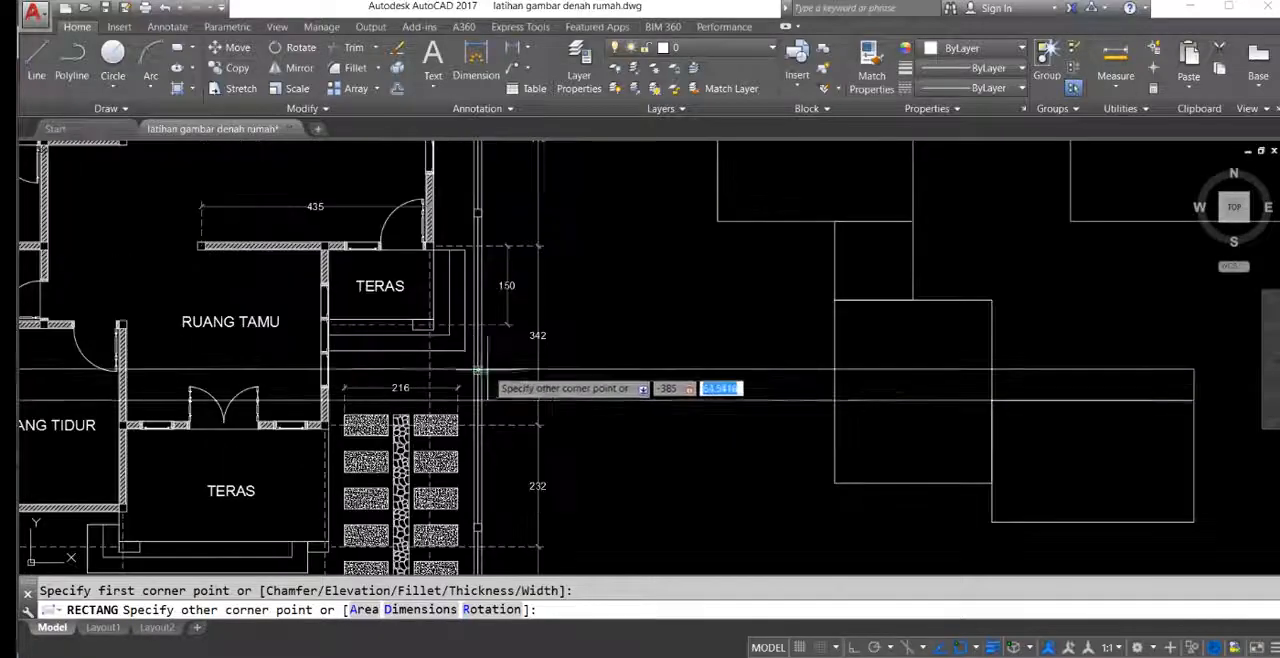
{"action": "scroll", "coordinate": [715, 390], "scroll_direction": "down", "scroll_amount": 4}
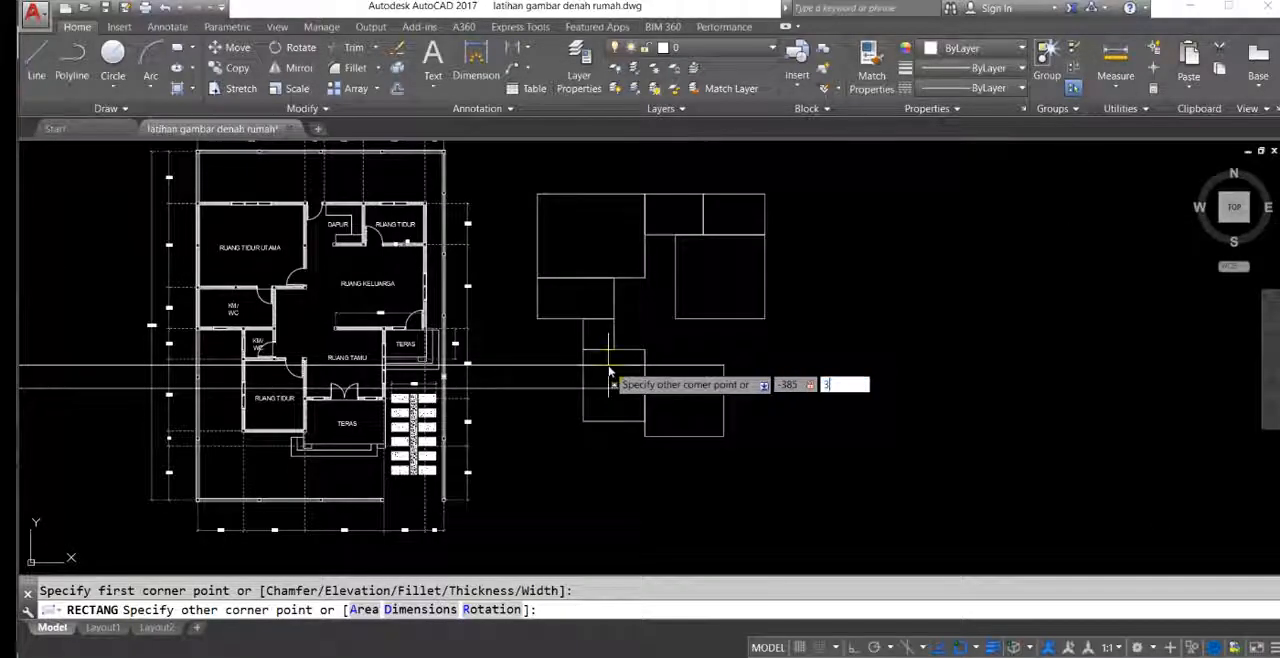
{"action": "key", "text": "Return"}
Step: Move all the room rectangles together a short distance to the right, away from the original floor plan
{"action": "scroll", "coordinate": [690, 370], "scroll_direction": "up", "scroll_amount": 3}
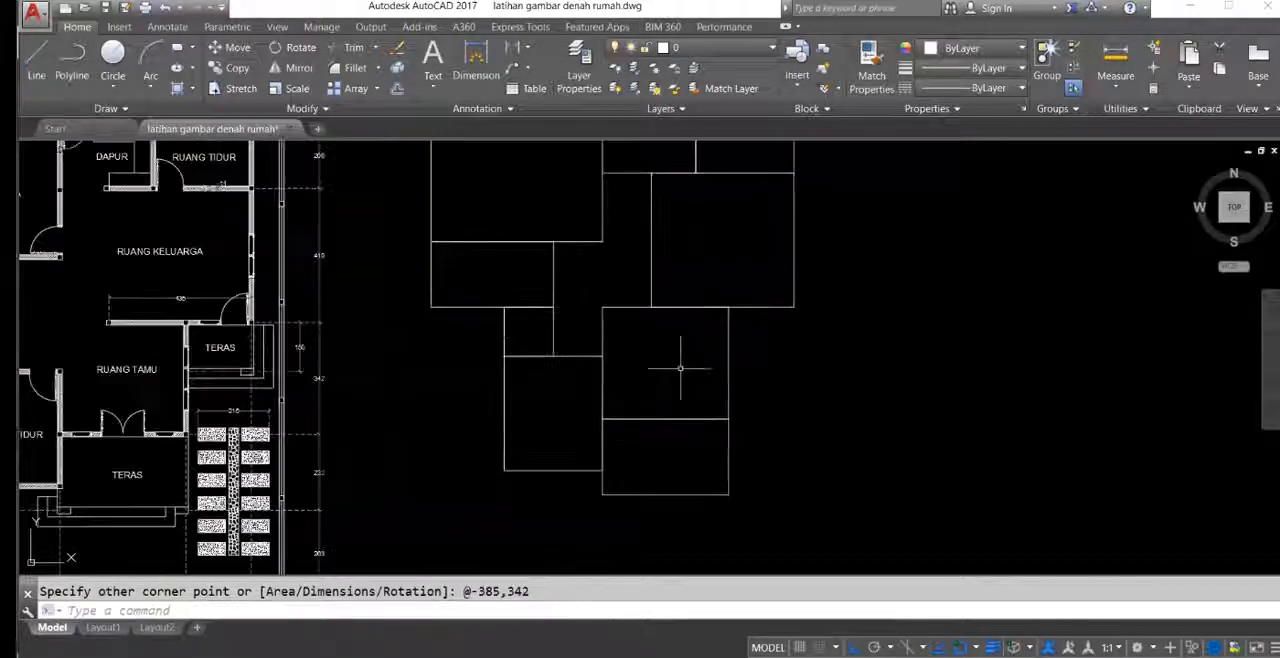
{"action": "scroll", "coordinate": [756, 343], "scroll_direction": "down", "scroll_amount": 2}
{"action": "left_click", "coordinate": [645, 228]}
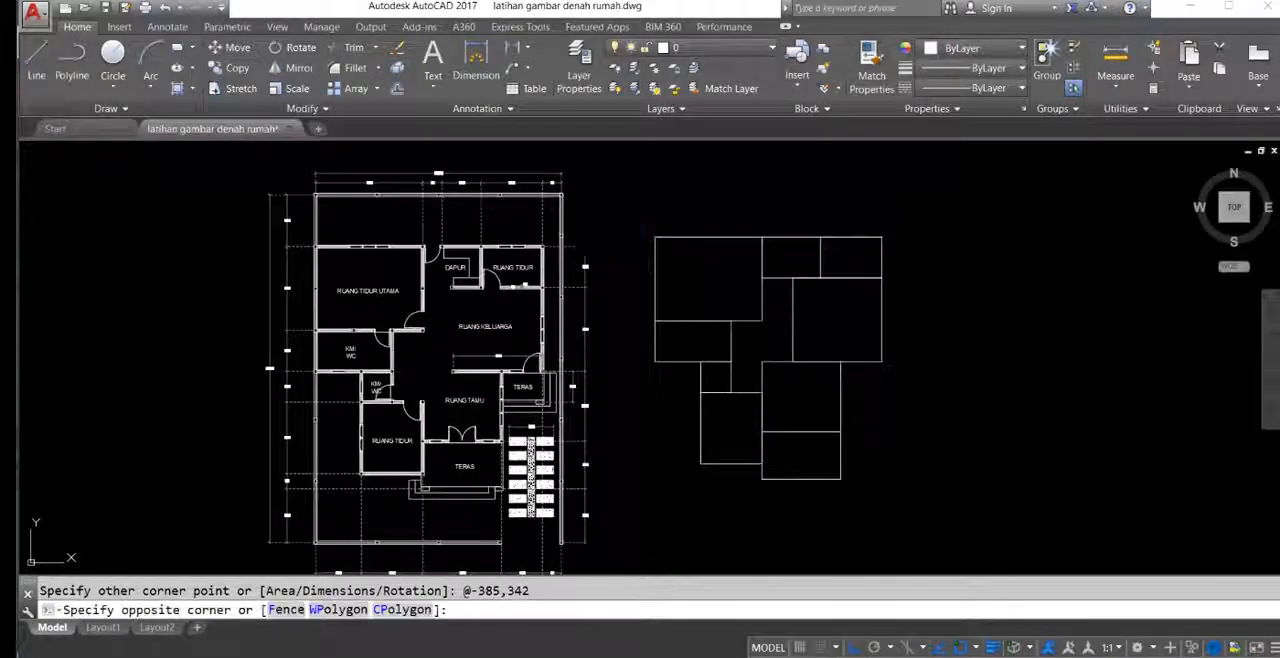
{"action": "left_click", "coordinate": [908, 449]}
{"action": "left_click", "coordinate": [673, 328]}
{"action": "middle_click_drag", "start_coordinate": [738, 426], "coordinate": [703, 418]}
{"action": "type", "text": "m"}
{"action": "key", "text": "Return"}
{"action": "left_click", "coordinate": [608, 460]}
{"action": "left_click", "coordinate": [672, 462]}
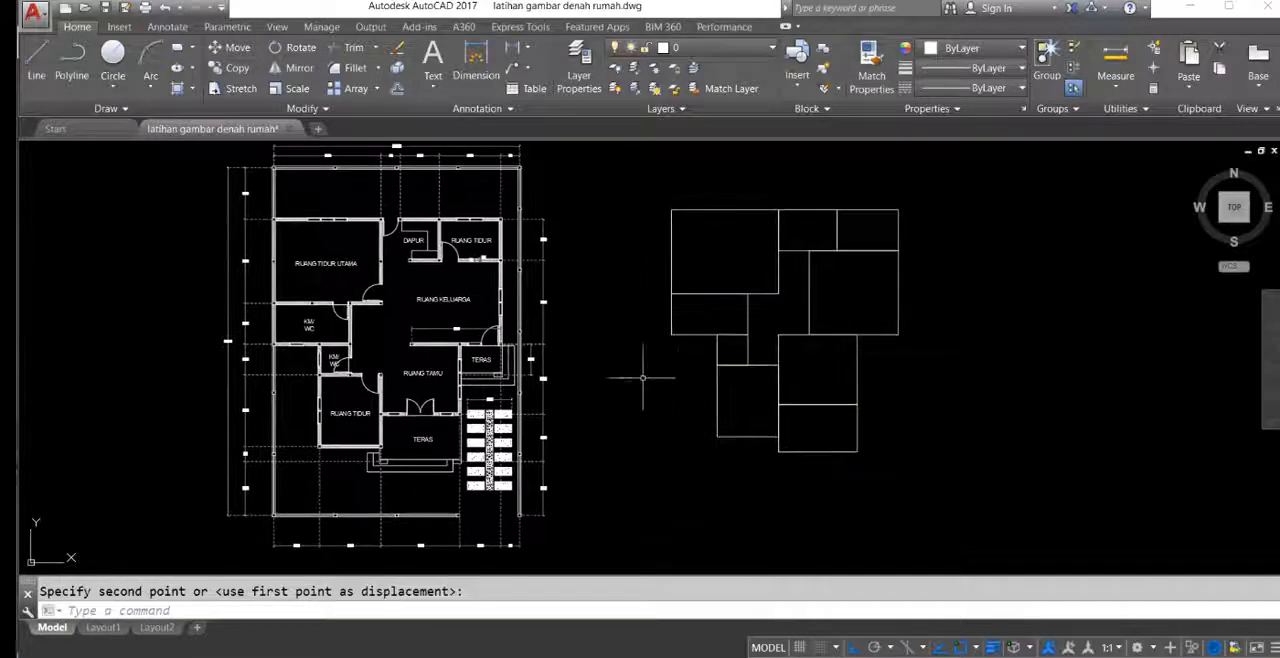
Step: Compare the arrangement of the room rectangles with the rooms on the original floor plan
{"action": "middle_click_drag", "start_coordinate": [724, 365], "coordinate": [716, 391]}
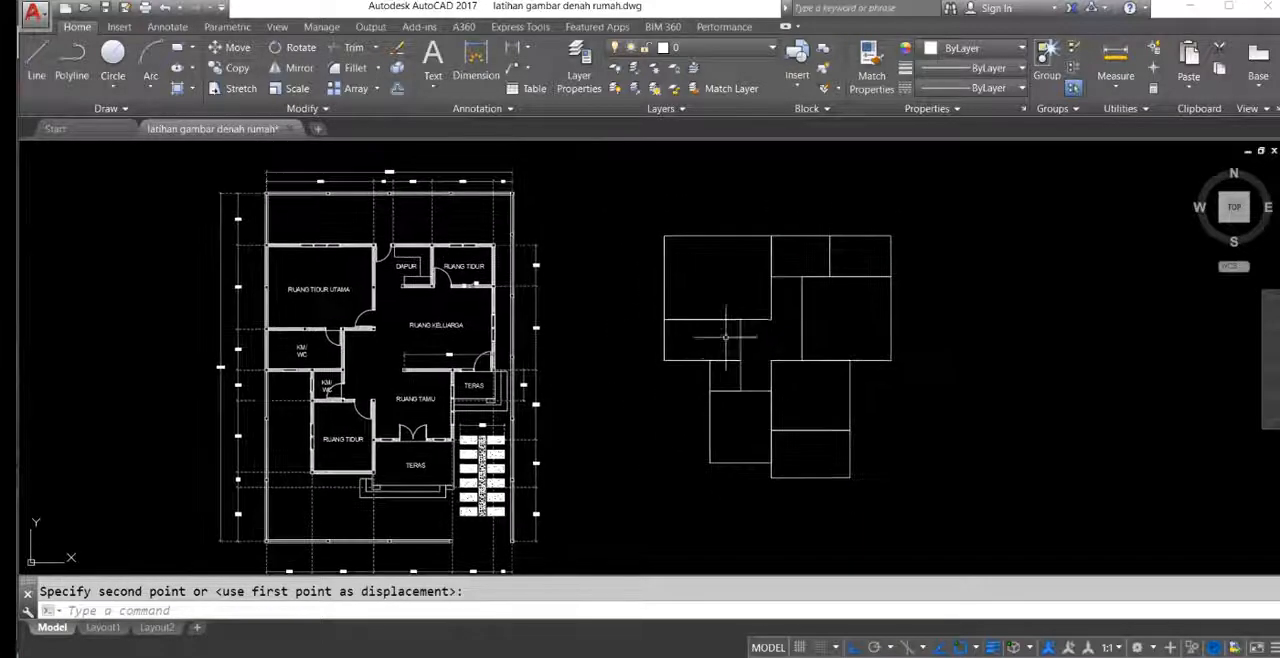
{"action": "middle_click_drag", "start_coordinate": [613, 365], "coordinate": [608, 345]}
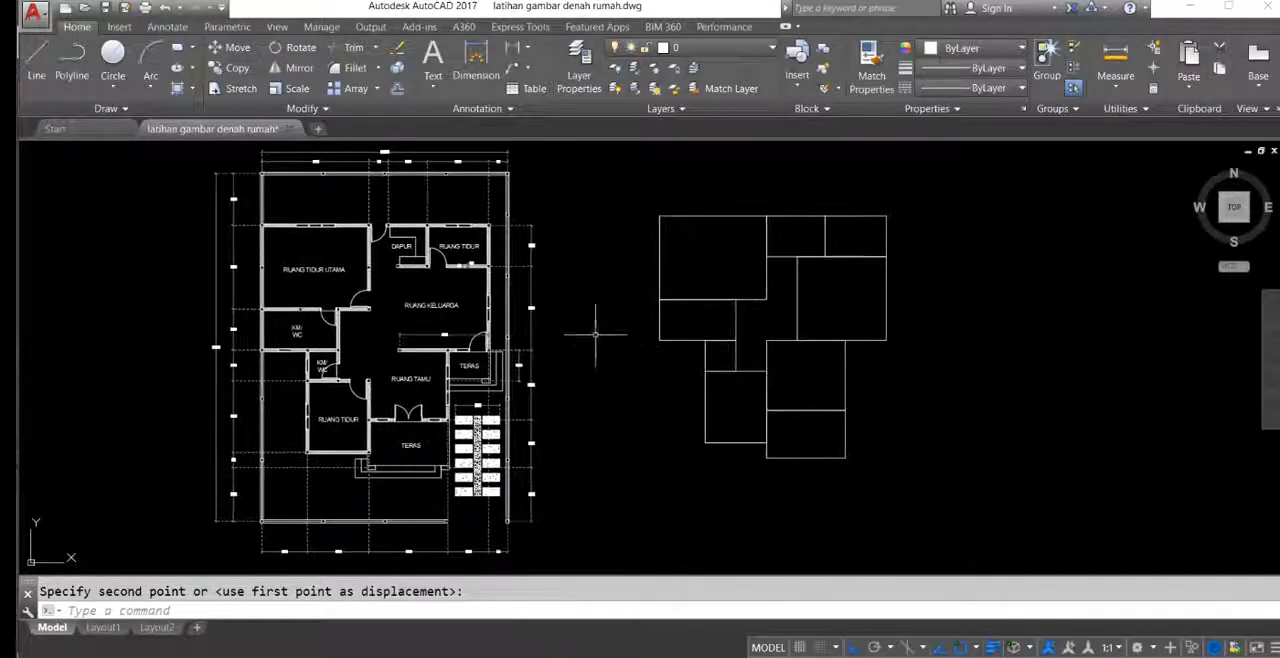
{"action": "middle_click_drag", "start_coordinate": [530, 486], "coordinate": [514, 465]}
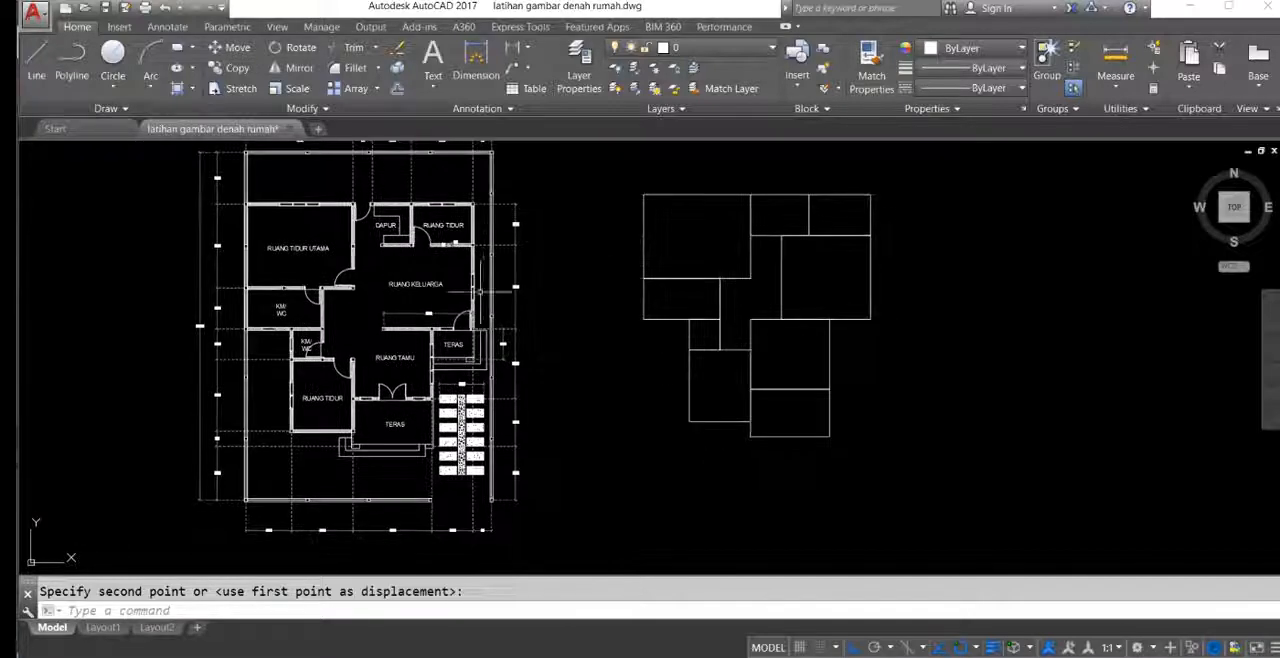
{"action": "scroll", "coordinate": [384, 337], "scroll_direction": "up", "scroll_amount": 2}
{"action": "middle_click_drag", "start_coordinate": [425, 367], "coordinate": [433, 441]}
{"action": "scroll", "coordinate": [458, 354], "scroll_direction": "down", "scroll_amount": 2}
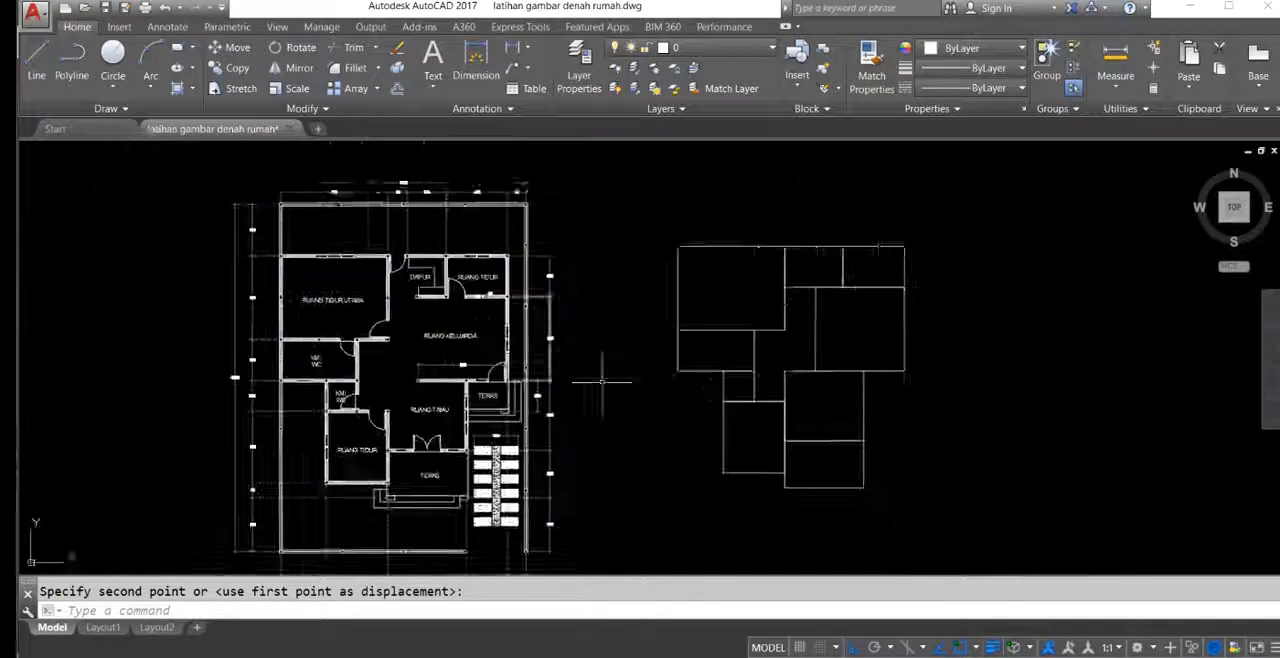
{"action": "middle_click_drag", "start_coordinate": [466, 356], "coordinate": [405, 340]}
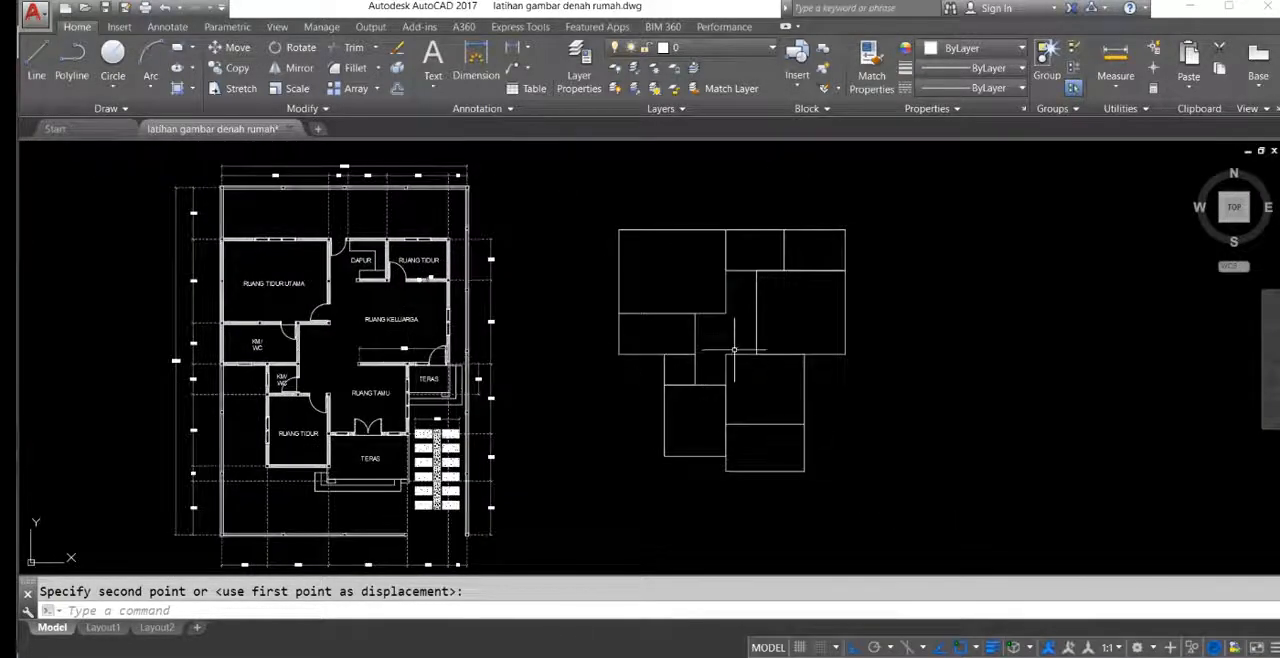
{"action": "left_click", "coordinate": [734, 346]}
{"action": "left_click", "coordinate": [716, 360]}
{"action": "left_click", "coordinate": [780, 315]}
{"action": "left_click", "coordinate": [757, 285]}
{"action": "left_click", "coordinate": [768, 256]}
{"action": "left_click", "coordinate": [740, 252]}
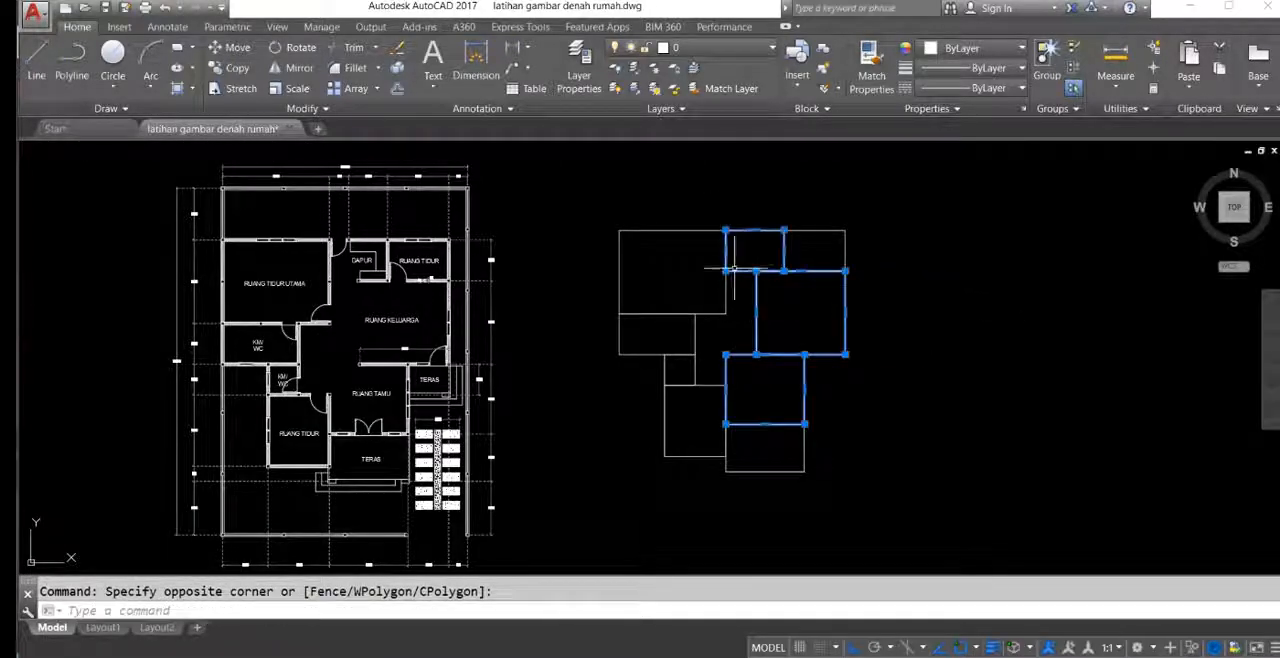
{"action": "scroll", "coordinate": [497, 378], "scroll_direction": "up", "scroll_amount": 1}
{"action": "key", "text": "Escape"}
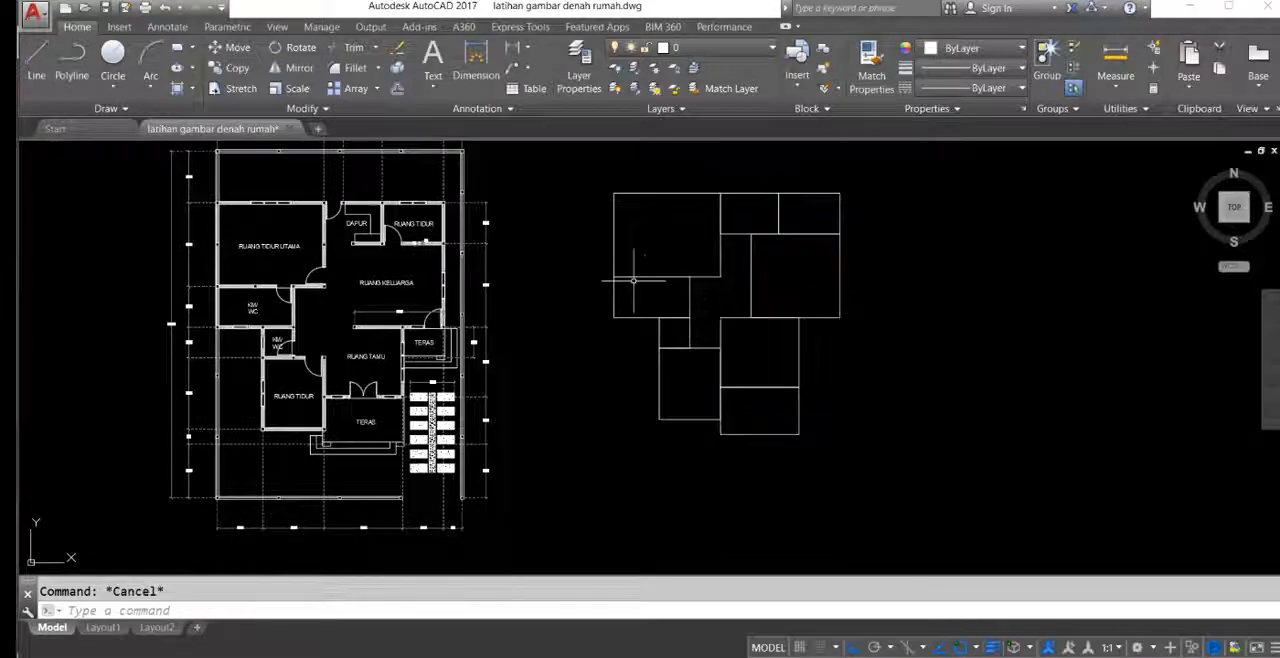
Step: Trim the guest room rectangle's left edge above the front bedroom and its top edge left of the family room
{"action": "scroll", "coordinate": [646, 284], "scroll_direction": "up", "scroll_amount": 2}
{"action": "mouse_move", "coordinate": [779, 311]}
{"action": "middle_mouse_down"}
{"action": "mouse_move", "coordinate": [788, 363]}
{"action": "mouse_move", "coordinate": [808, 385]}
{"action": "middle_mouse_up"}
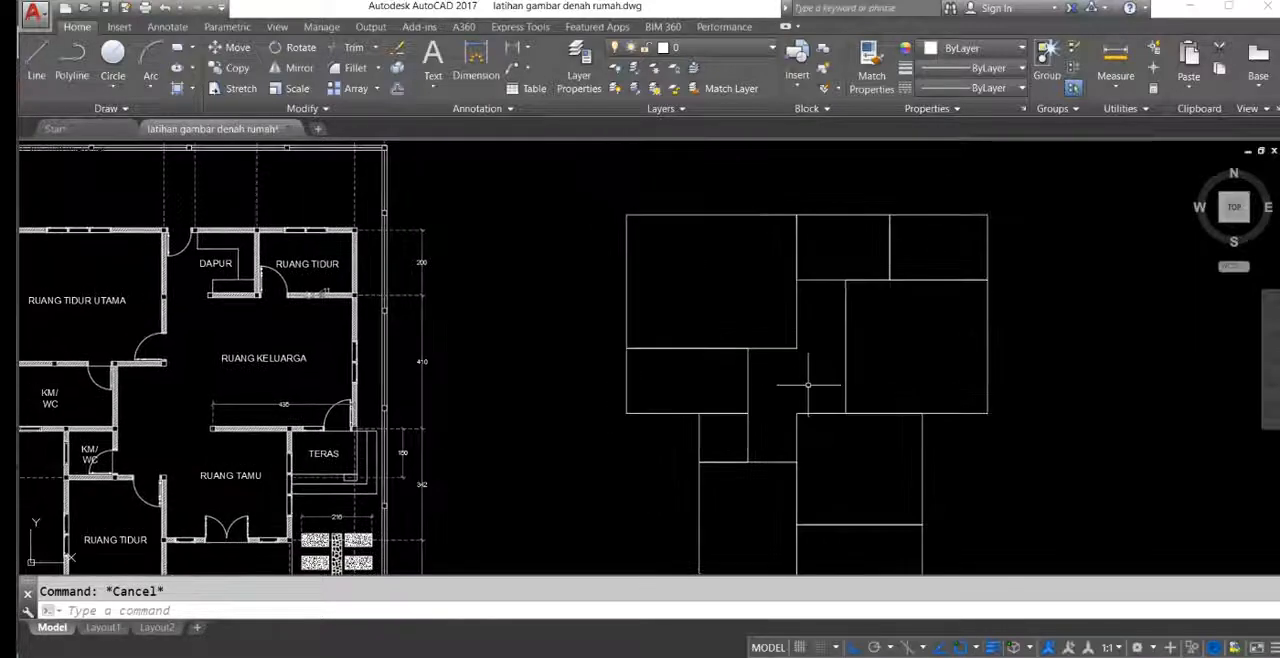
{"action": "type", "text": "t"}
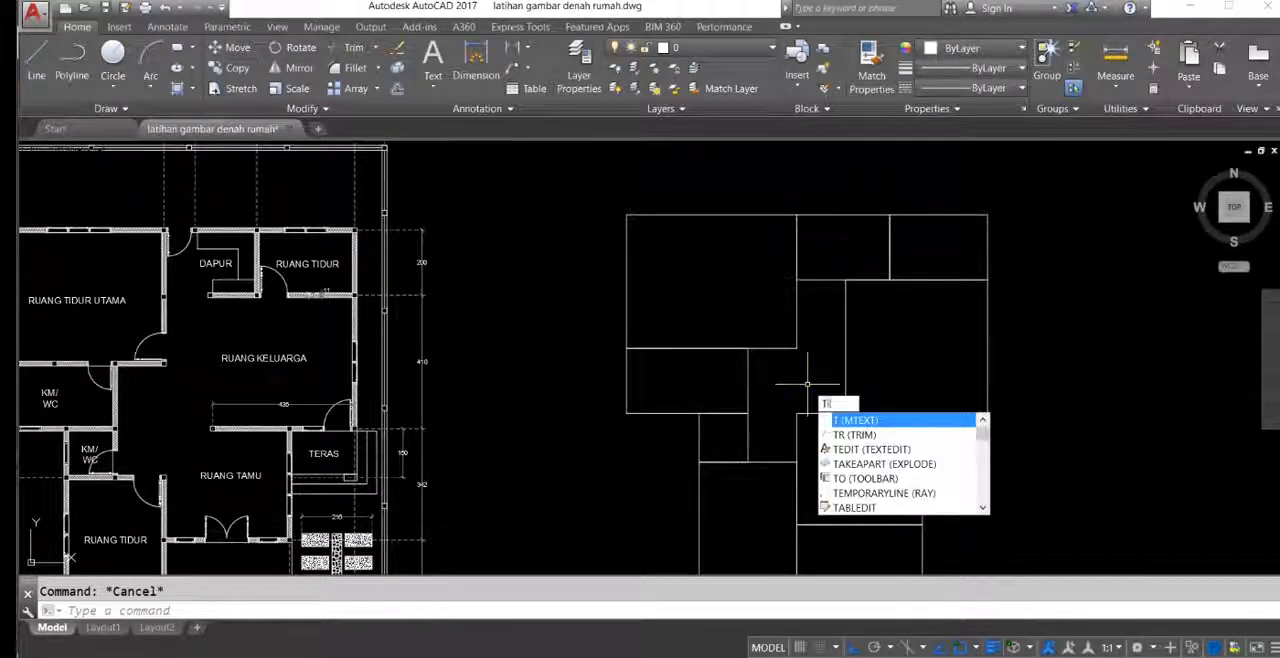
{"action": "type", "text": "r"}
{"action": "key", "text": "Return"}
{"action": "middle_click_drag", "start_coordinate": [923, 402], "coordinate": [902, 380]}
{"action": "key", "text": "Return"}
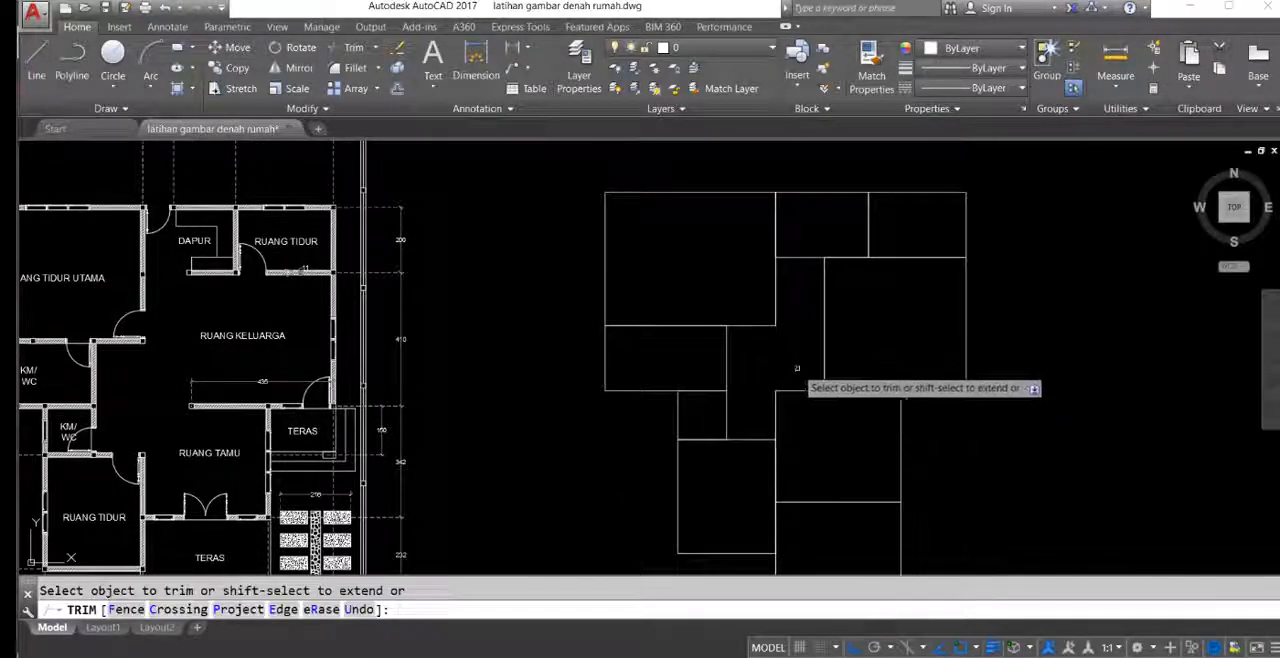
{"action": "left_click", "coordinate": [805, 367]}
{"action": "left_click", "coordinate": [766, 398]}
Step: Trim away the family room rectangle's left edge and the part of the kitchen rectangle's lower edge left of it
{"action": "left_click", "coordinate": [853, 347]}
{"action": "left_click", "coordinate": [811, 306]}
{"action": "left_click", "coordinate": [815, 271]}
{"action": "left_click", "coordinate": [797, 237]}
{"action": "scroll", "coordinate": [658, 319], "scroll_direction": "down", "scroll_amount": 2}
{"action": "mouse_move", "coordinate": [652, 342]}
{"action": "middle_mouse_down"}
{"action": "mouse_move", "coordinate": [660, 350]}
{"action": "mouse_move", "coordinate": [675, 313]}
{"action": "middle_mouse_up"}
{"action": "key", "text": "Escape"}
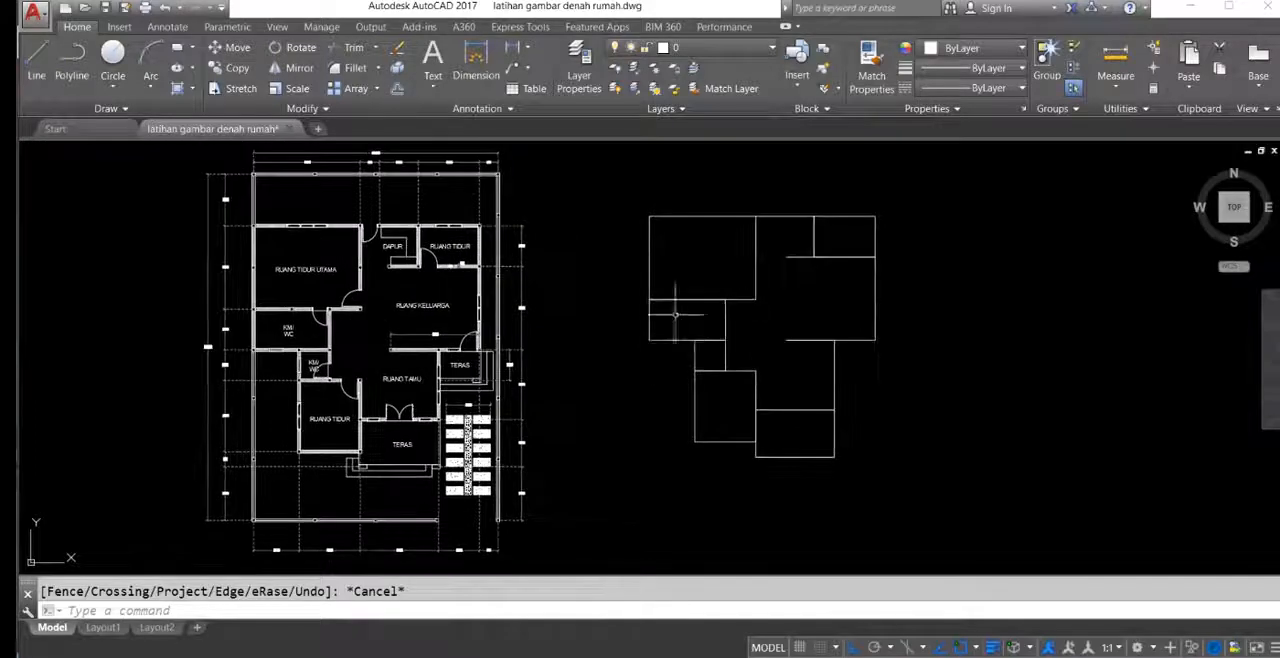
{"action": "left_click", "coordinate": [775, 291]}
{"action": "left_click", "coordinate": [706, 285]}
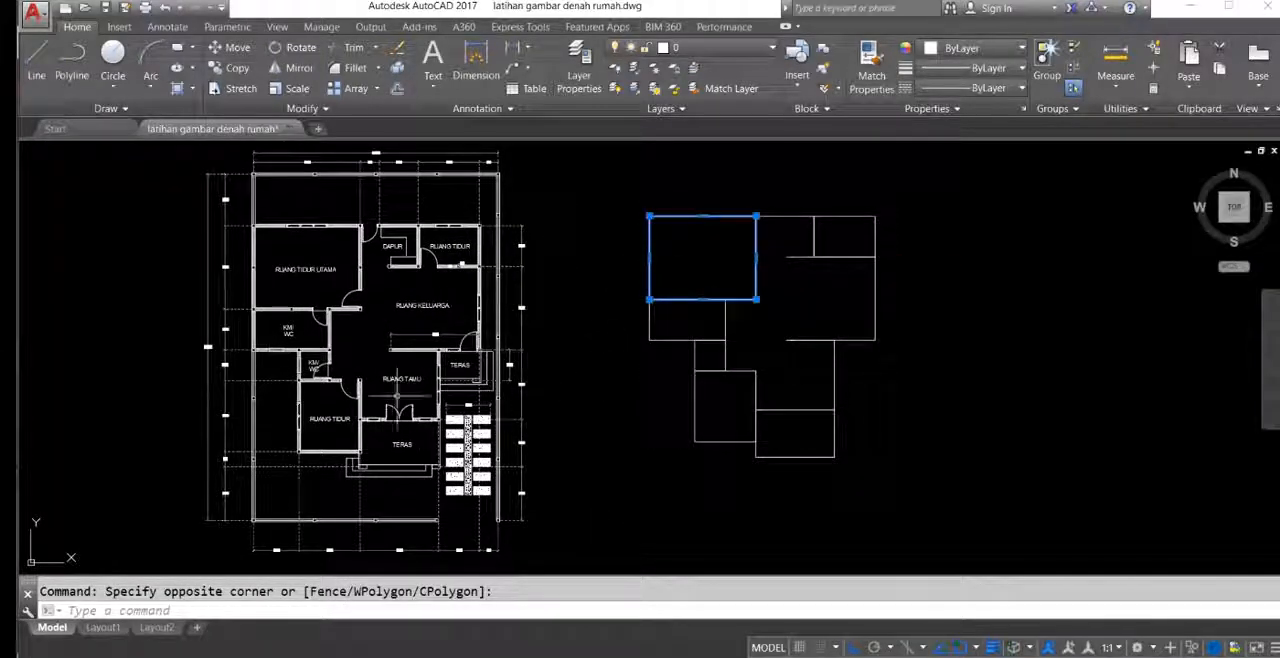
{"action": "middle_click_drag", "start_coordinate": [283, 300], "coordinate": [306, 326]}
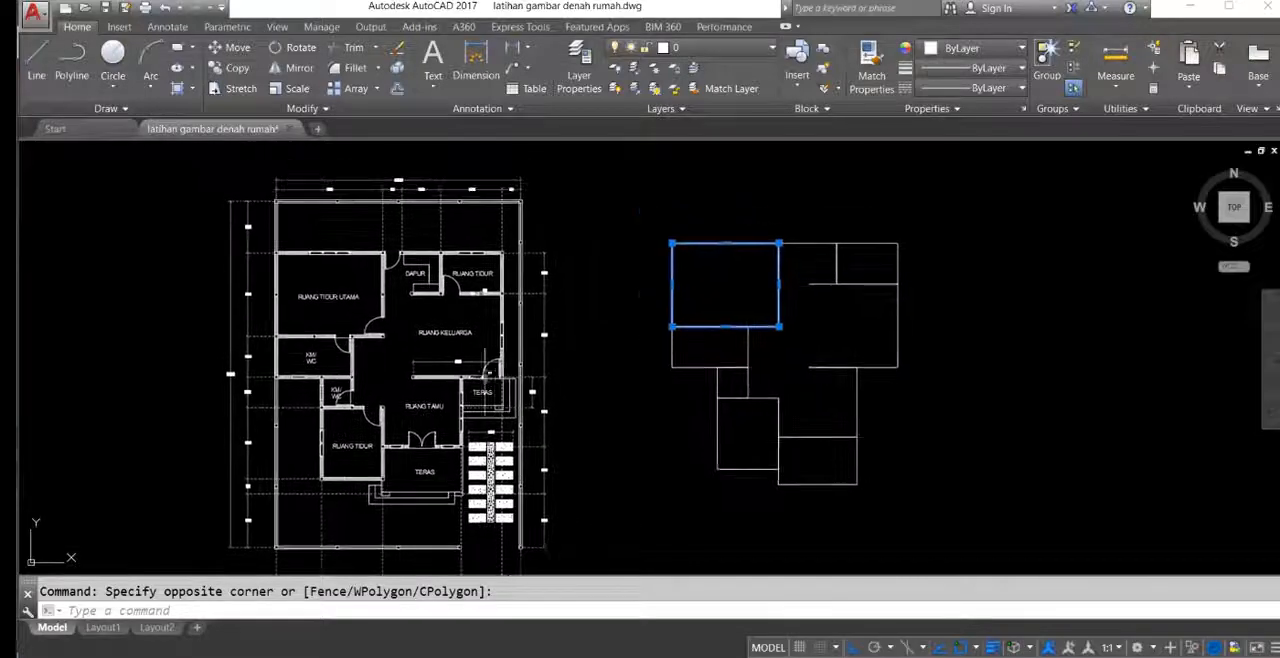
{"action": "key", "text": "Escape"}
{"action": "middle_click_drag", "start_coordinate": [521, 356], "coordinate": [474, 328]}
{"action": "middle_click_drag", "start_coordinate": [768, 359], "coordinate": [743, 343]}
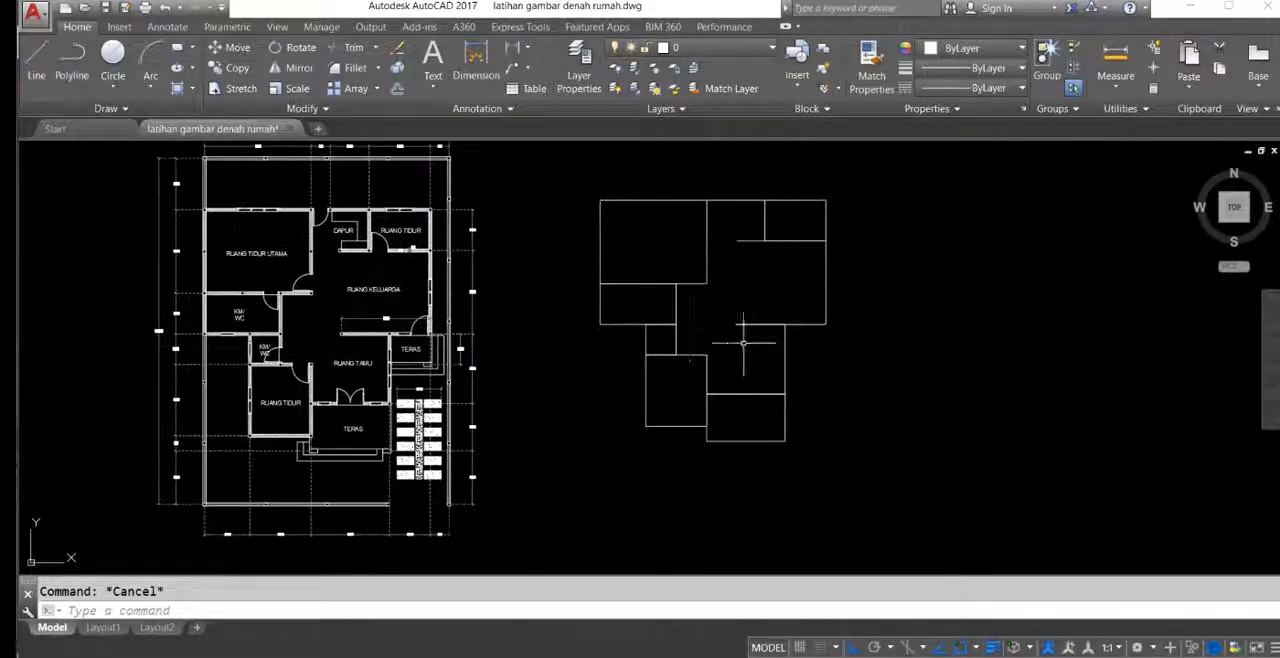
Step: Examine the 11 and 15 thickness dimensions on the original plan's wall between the upper bedroom and the family room
{"action": "scroll", "coordinate": [697, 228], "scroll_direction": "up", "scroll_amount": 2}
{"action": "middle_click_drag", "start_coordinate": [708, 264], "coordinate": [746, 285]}
{"action": "middle_click_drag", "start_coordinate": [391, 351], "coordinate": [609, 300]}
{"action": "scroll", "coordinate": [623, 320], "scroll_direction": "down", "scroll_amount": 2}
{"action": "scroll", "coordinate": [531, 296], "scroll_direction": "up", "scroll_amount": 4}
{"action": "middle_click_drag", "start_coordinate": [531, 296], "coordinate": [495, 410]}
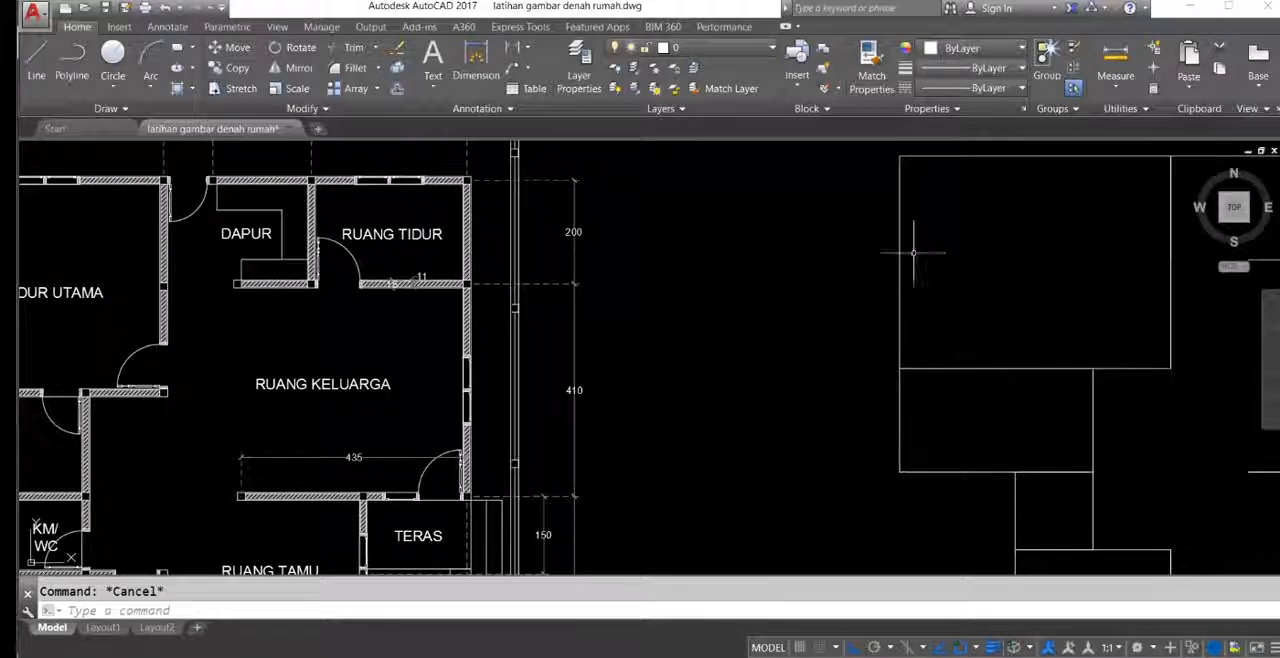
{"action": "middle_click_drag", "start_coordinate": [536, 303], "coordinate": [588, 318]}
{"action": "scroll", "coordinate": [473, 295], "scroll_direction": "up", "scroll_amount": 6}
{"action": "middle_click_drag", "start_coordinate": [473, 320], "coordinate": [557, 362]}
{"action": "scroll", "coordinate": [534, 355], "scroll_direction": "up", "scroll_amount": 2}
{"action": "type", "text": "d"}
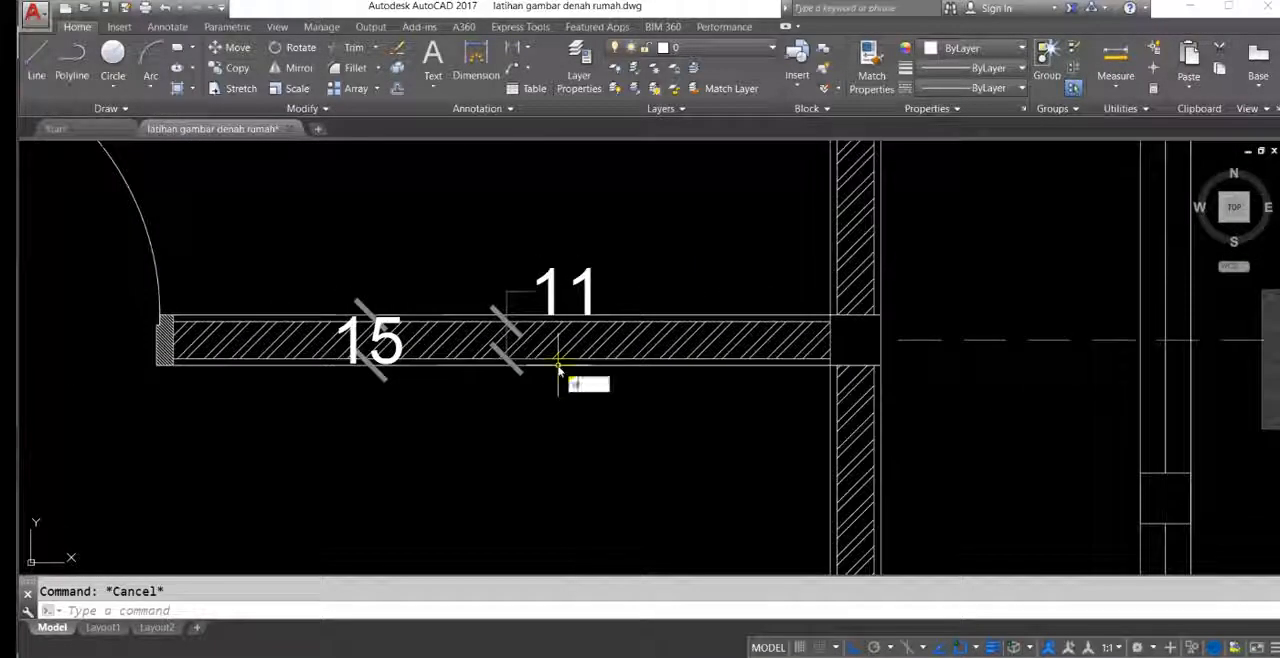
{"action": "key", "text": "Escape"}
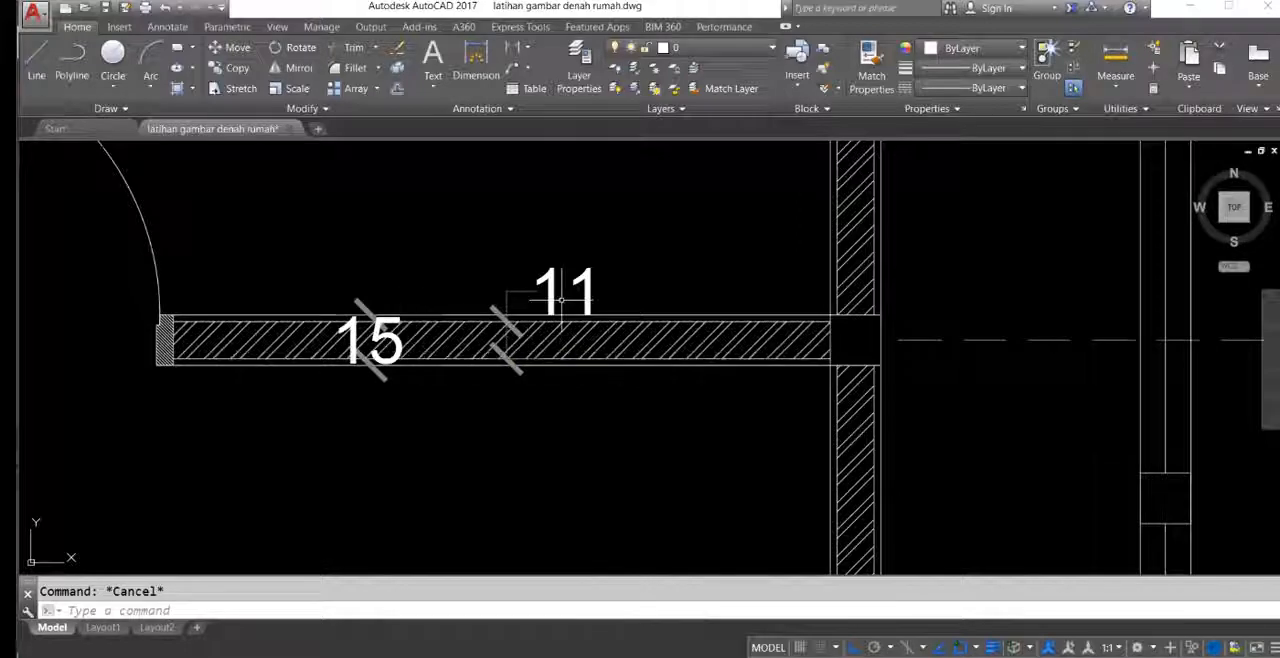
{"action": "middle_click_drag", "start_coordinate": [562, 298], "coordinate": [540, 256]}
{"action": "middle_click_drag", "start_coordinate": [537, 320], "coordinate": [655, 332]}
Step: Measure the wall's full thickness and its hatched core's thickness with linear dimensions, without placing either dimension
{"action": "type", "text": "dli"}
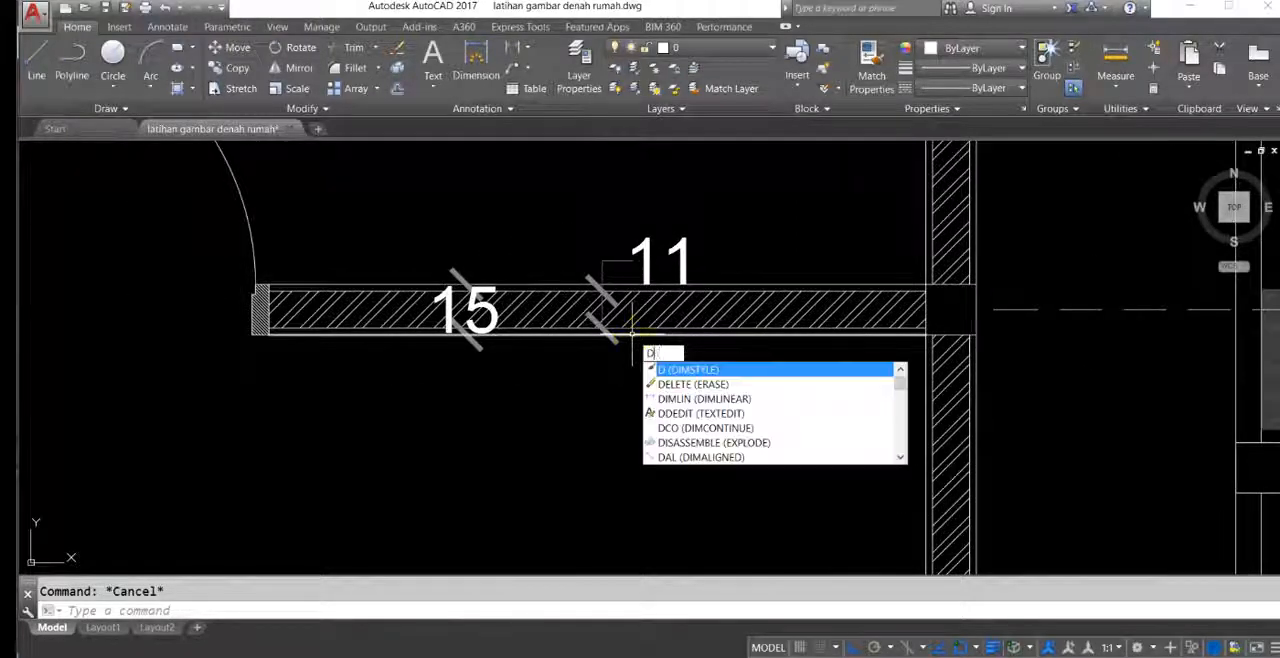
{"action": "key", "text": "Return"}
{"action": "left_click", "coordinate": [763, 334]}
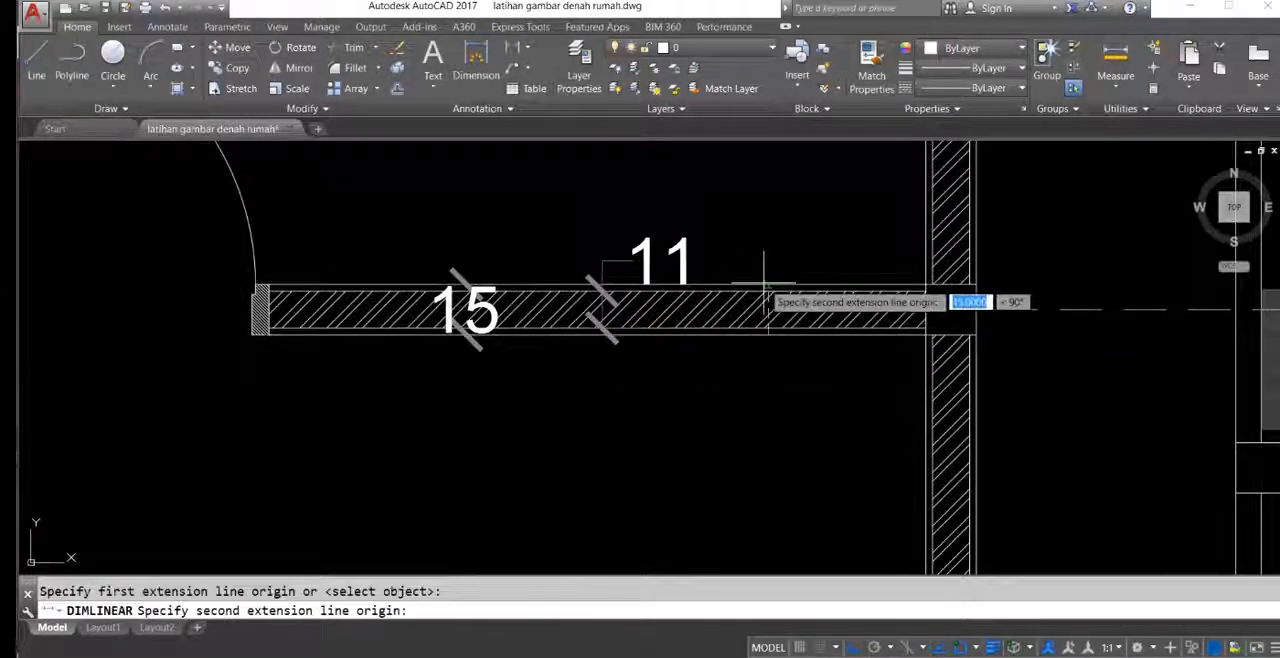
{"action": "left_click", "coordinate": [763, 290]}
{"action": "key", "text": "Escape"}
{"action": "key", "text": "Return"}
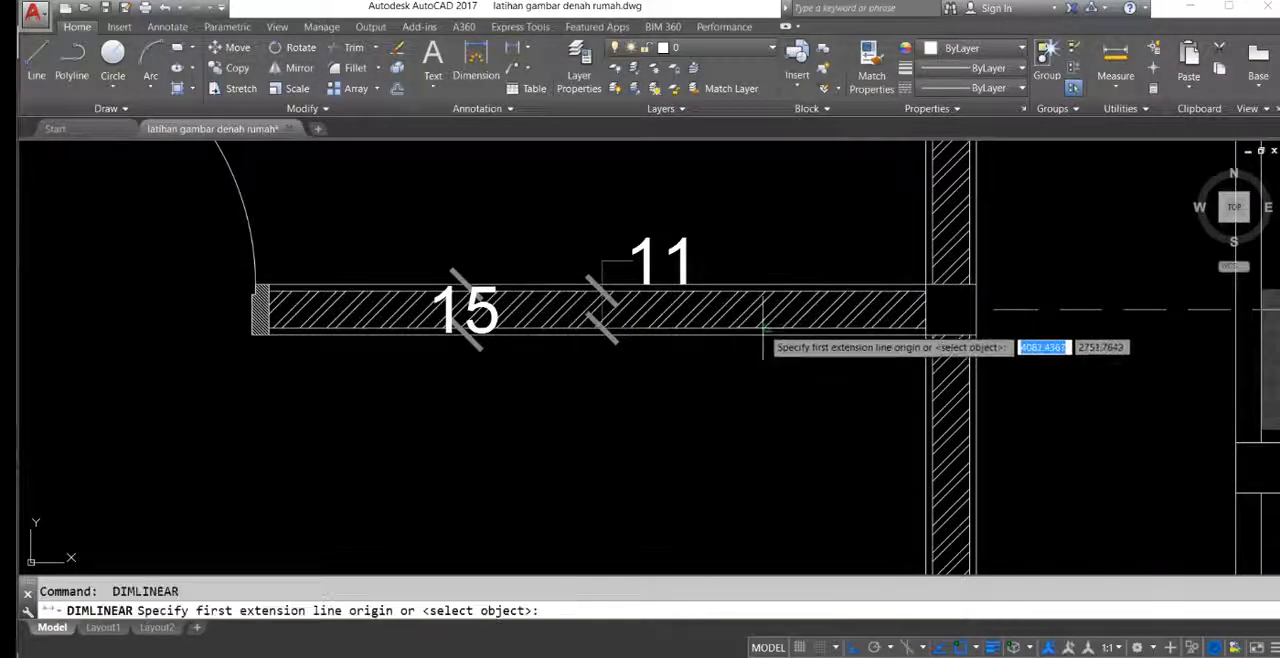
{"action": "left_click", "coordinate": [767, 328]}
{"action": "left_click", "coordinate": [768, 291]}
{"action": "scroll", "coordinate": [740, 315], "scroll_direction": "down", "scroll_amount": 5}
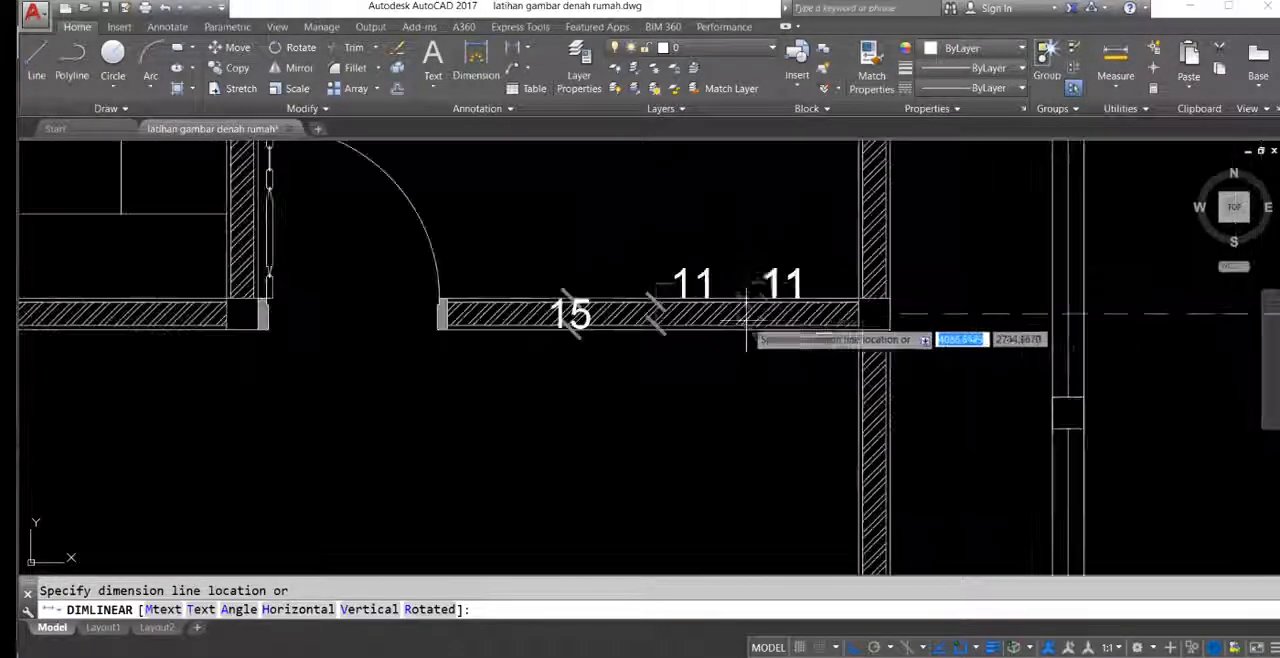
{"action": "key", "text": "Escape"}
Step: Offset the redrawn main bedroom rectangle 7.5 both inward and outward
{"action": "middle_click_drag", "start_coordinate": [728, 342], "coordinate": [697, 341]}
{"action": "scroll", "coordinate": [600, 333], "scroll_direction": "down", "scroll_amount": 8}
{"action": "scroll", "coordinate": [695, 339], "scroll_direction": "up", "scroll_amount": 2}
{"action": "scroll", "coordinate": [693, 338], "scroll_direction": "up", "scroll_amount": 5}
{"action": "scroll", "coordinate": [740, 366], "scroll_direction": "down", "scroll_amount": 2}
{"action": "left_click", "coordinate": [740, 366]}
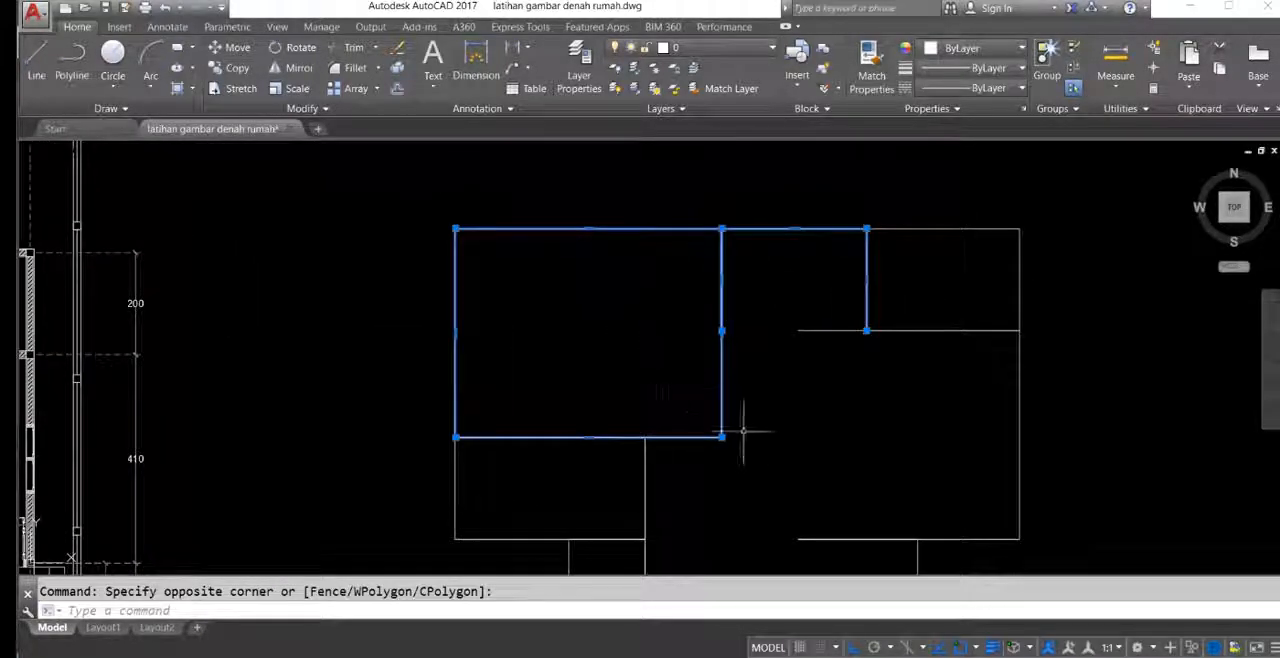
{"action": "key", "text": "Escape"}
{"action": "left_click", "coordinate": [706, 436]}
{"action": "middle_click_drag", "start_coordinate": [646, 399], "coordinate": [657, 397]}
{"action": "type", "text": "o"}
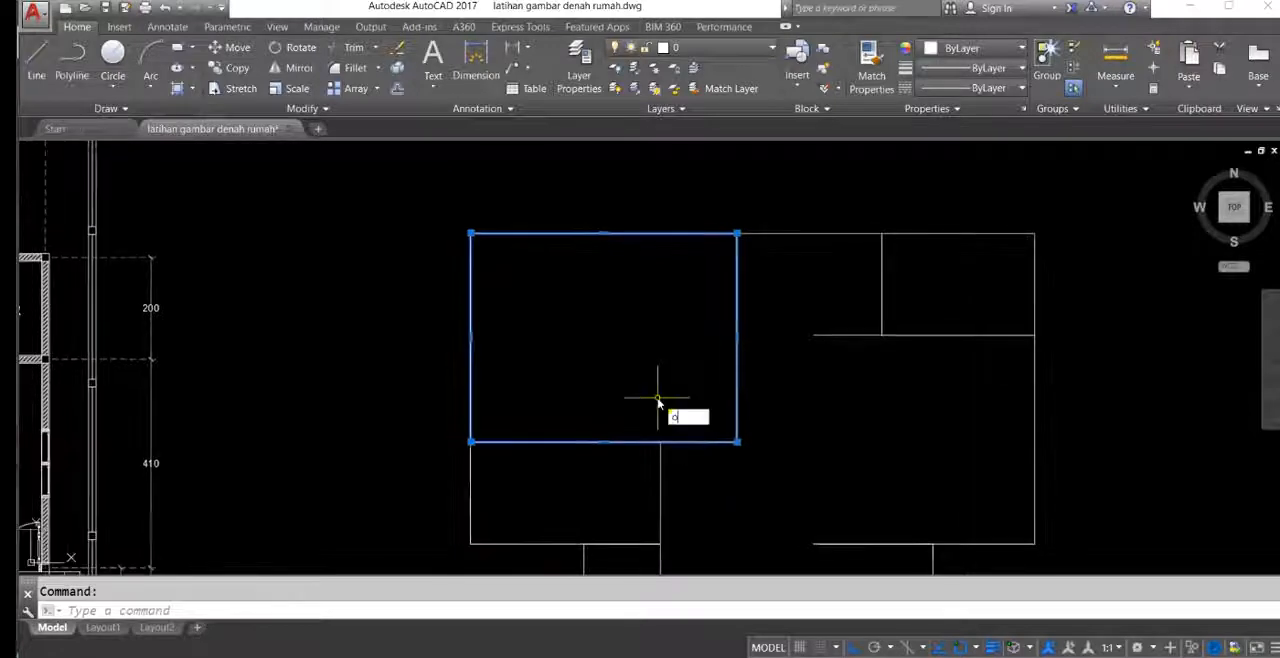
{"action": "key", "text": "Return"}
{"action": "type", "text": "7"}
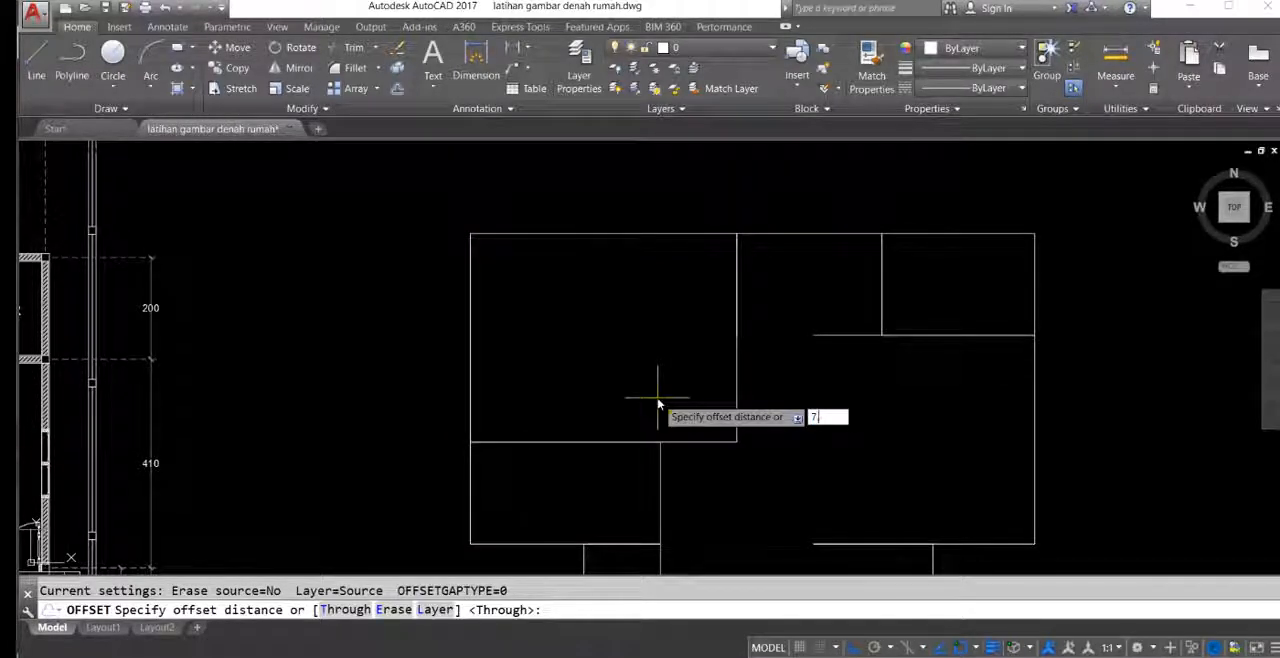
{"action": "type", "text": ".5"}
{"action": "key", "text": "Return"}
{"action": "left_click", "coordinate": [658, 346]}
{"action": "left_click", "coordinate": [737, 413]}
{"action": "left_click", "coordinate": [741, 436]}
Step: Offset the bathroom rectangle below the main bedroom 7.5 both inward and outward
{"action": "middle_click_drag", "start_coordinate": [666, 488], "coordinate": [628, 426]}
{"action": "left_click", "coordinate": [624, 414]}
{"action": "left_click", "coordinate": [572, 398]}
{"action": "left_click", "coordinate": [623, 419]}
{"action": "left_click", "coordinate": [644, 418]}
Step: Offset the trimmed guest room outline 7.5 to both sides
{"action": "middle_click_drag", "start_coordinate": [743, 449], "coordinate": [665, 404]}
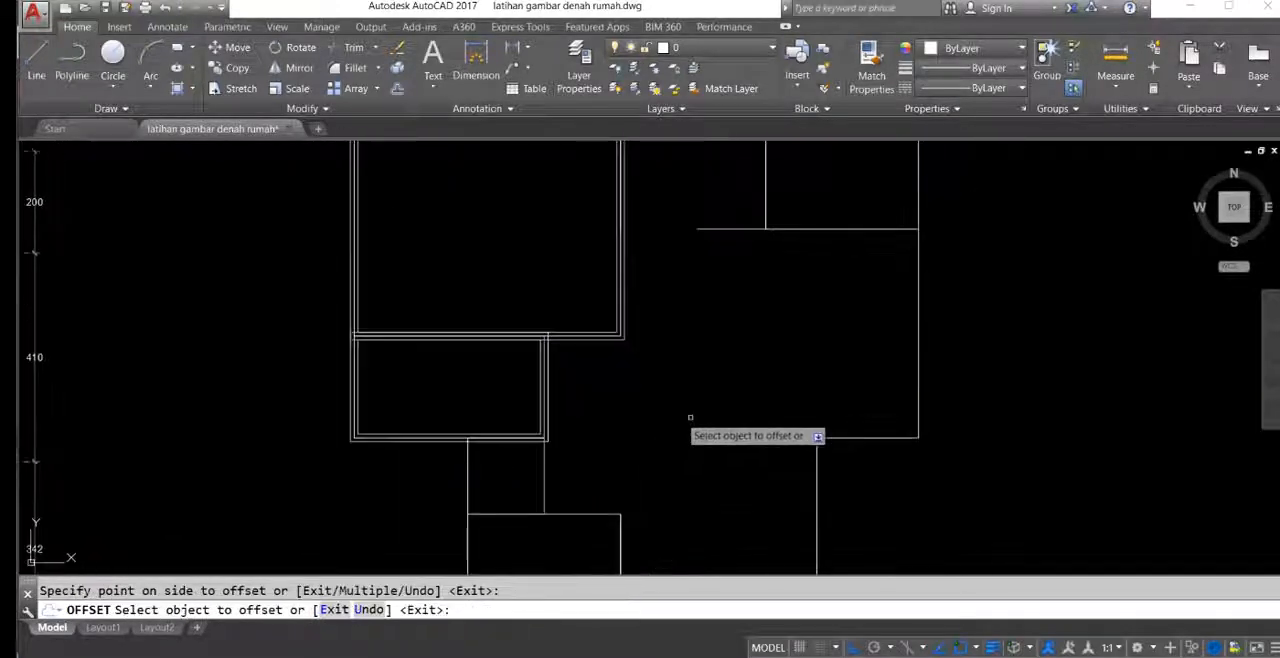
{"action": "left_click", "coordinate": [719, 439]}
{"action": "left_click", "coordinate": [704, 392]}
{"action": "left_click", "coordinate": [724, 438]}
{"action": "left_click", "coordinate": [726, 460]}
Step: Offset the family room outline and the small upper bedroom's outline 7.5 to both sides
{"action": "middle_click_drag", "start_coordinate": [873, 443], "coordinate": [795, 443]}
{"action": "left_click", "coordinate": [794, 440]}
{"action": "left_click", "coordinate": [822, 426]}
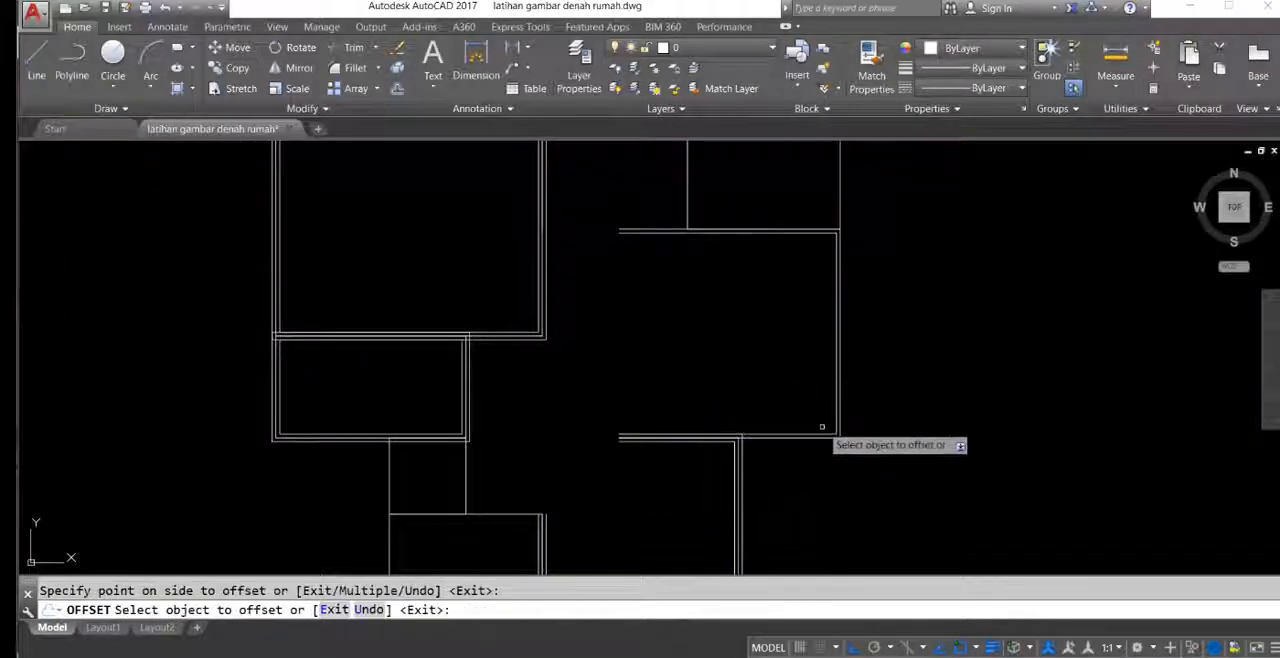
{"action": "middle_click_drag", "start_coordinate": [777, 354], "coordinate": [777, 437]}
{"action": "left_click", "coordinate": [686, 250]}
{"action": "left_click", "coordinate": [684, 252]}
{"action": "left_click", "coordinate": [684, 252]}
{"action": "left_click", "coordinate": [690, 238]}
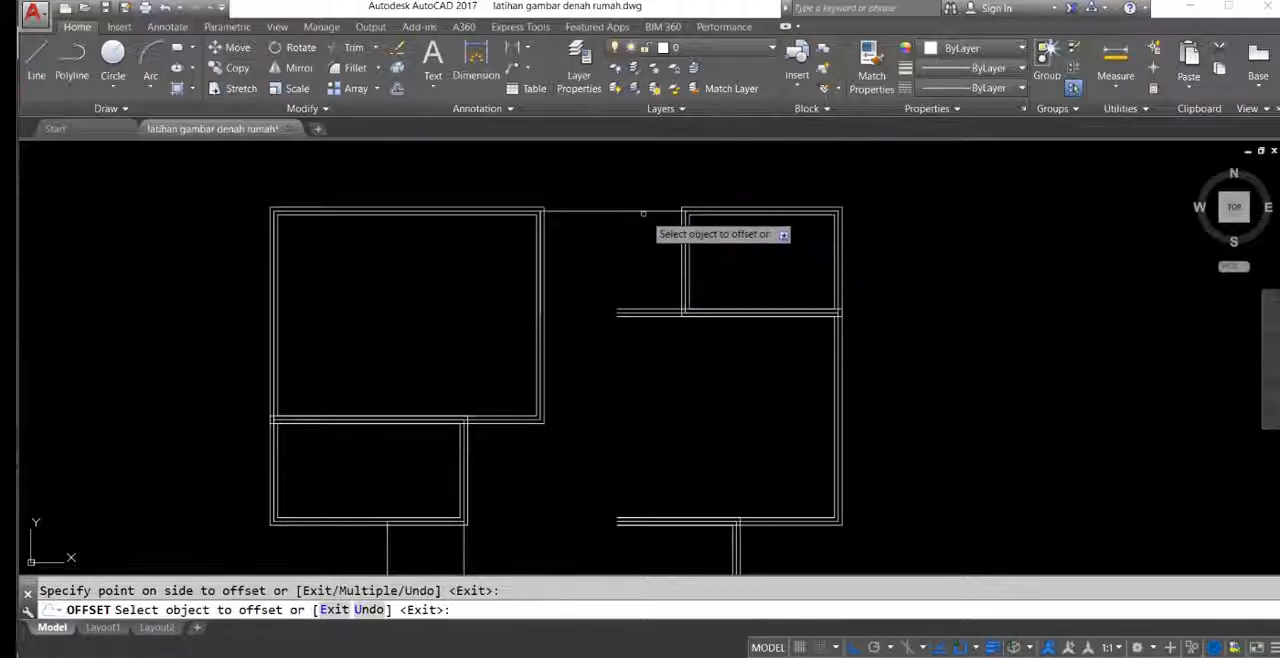
Step: Offset the kitchen, small bathroom and front bedroom outlines 7.5 to both sides, leaving the front terrace without offsets
{"action": "middle_click_drag", "start_coordinate": [567, 412], "coordinate": [647, 295]}
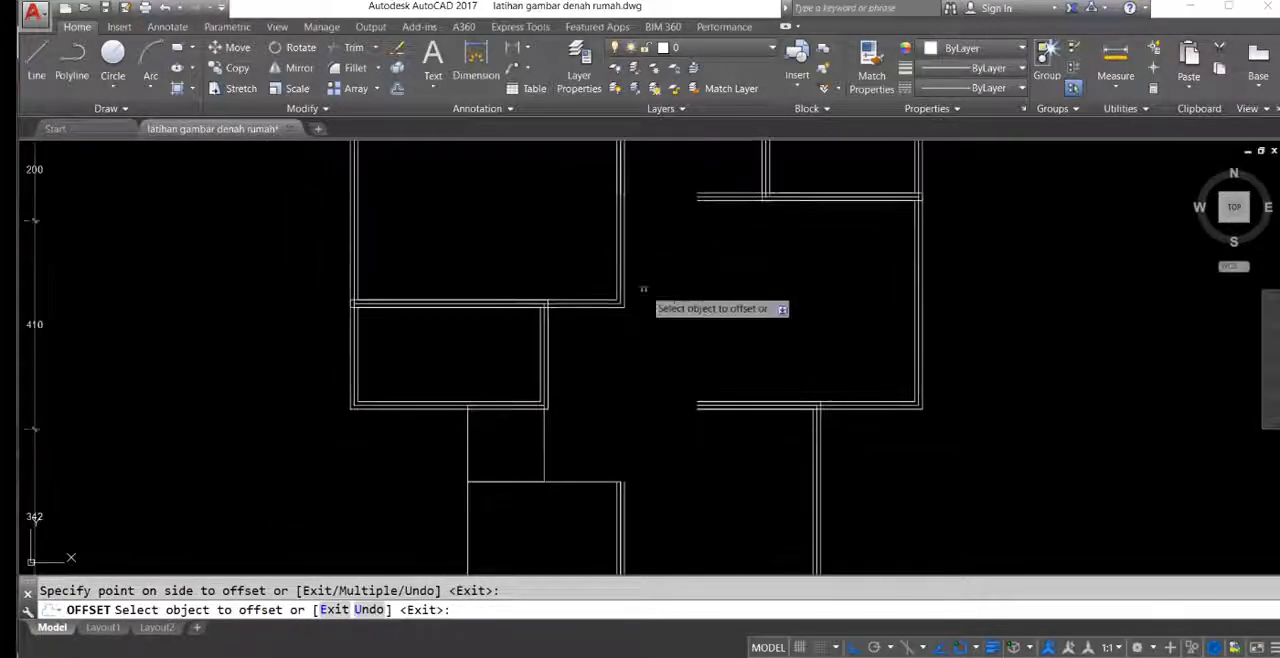
{"action": "left_click", "coordinate": [546, 442]}
{"action": "left_click", "coordinate": [560, 443]}
{"action": "middle_click_drag", "start_coordinate": [594, 506], "coordinate": [585, 385]}
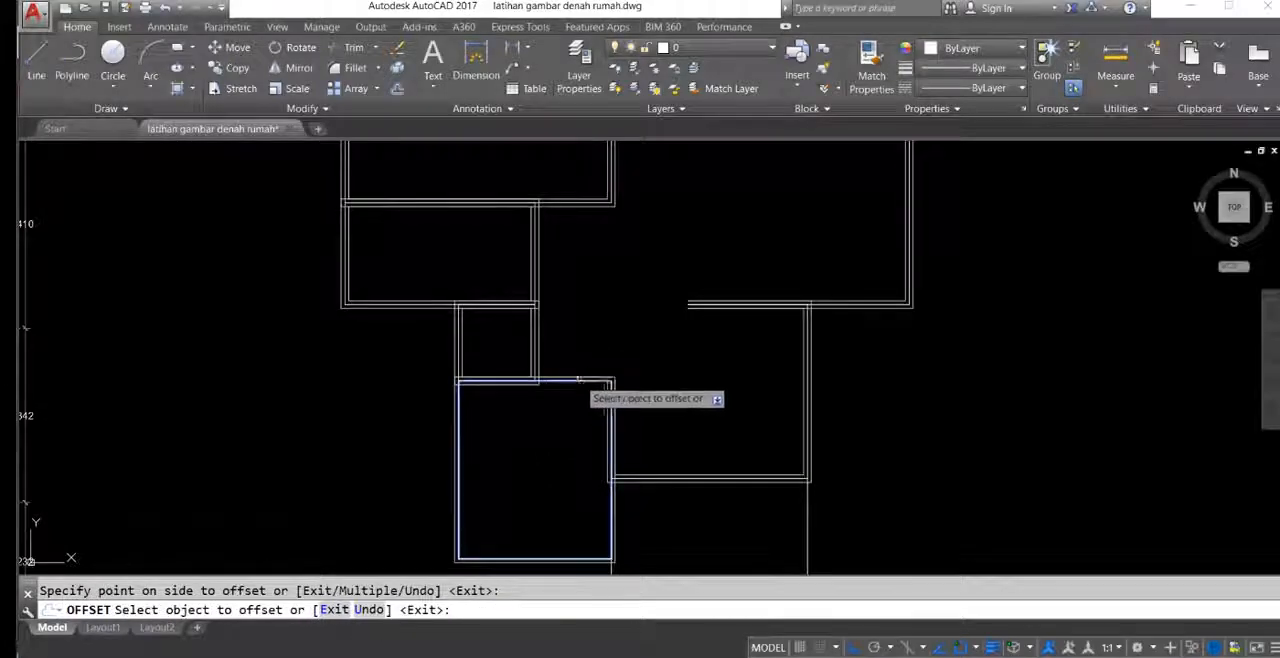
{"action": "scroll", "coordinate": [565, 398], "scroll_direction": "down", "scroll_amount": 2}
{"action": "middle_click_drag", "start_coordinate": [560, 398], "coordinate": [601, 431]}
{"action": "key", "text": "Escape"}
Step: Offset the main bedroom's original centre rectangle 5.5 both inward and outward
{"action": "middle_click_drag", "start_coordinate": [517, 366], "coordinate": [619, 282]}
{"action": "mouse_move", "coordinate": [487, 257]}
{"action": "middle_mouse_down"}
{"action": "mouse_move", "coordinate": [515, 284]}
{"action": "mouse_move", "coordinate": [524, 328]}
{"action": "middle_mouse_up"}
{"action": "scroll", "coordinate": [370, 258], "scroll_direction": "up", "scroll_amount": 2}
{"action": "middle_click_drag", "start_coordinate": [242, 244], "coordinate": [336, 275]}
{"action": "scroll", "coordinate": [333, 272], "scroll_direction": "up", "scroll_amount": 1}
{"action": "scroll", "coordinate": [328, 272], "scroll_direction": "up", "scroll_amount": 3}
{"action": "scroll", "coordinate": [371, 284], "scroll_direction": "down", "scroll_amount": 3}
{"action": "scroll", "coordinate": [371, 285], "scroll_direction": "down", "scroll_amount": 3}
{"action": "middle_click_drag", "start_coordinate": [720, 423], "coordinate": [259, 458]}
{"action": "scroll", "coordinate": [546, 334], "scroll_direction": "up", "scroll_amount": 3}
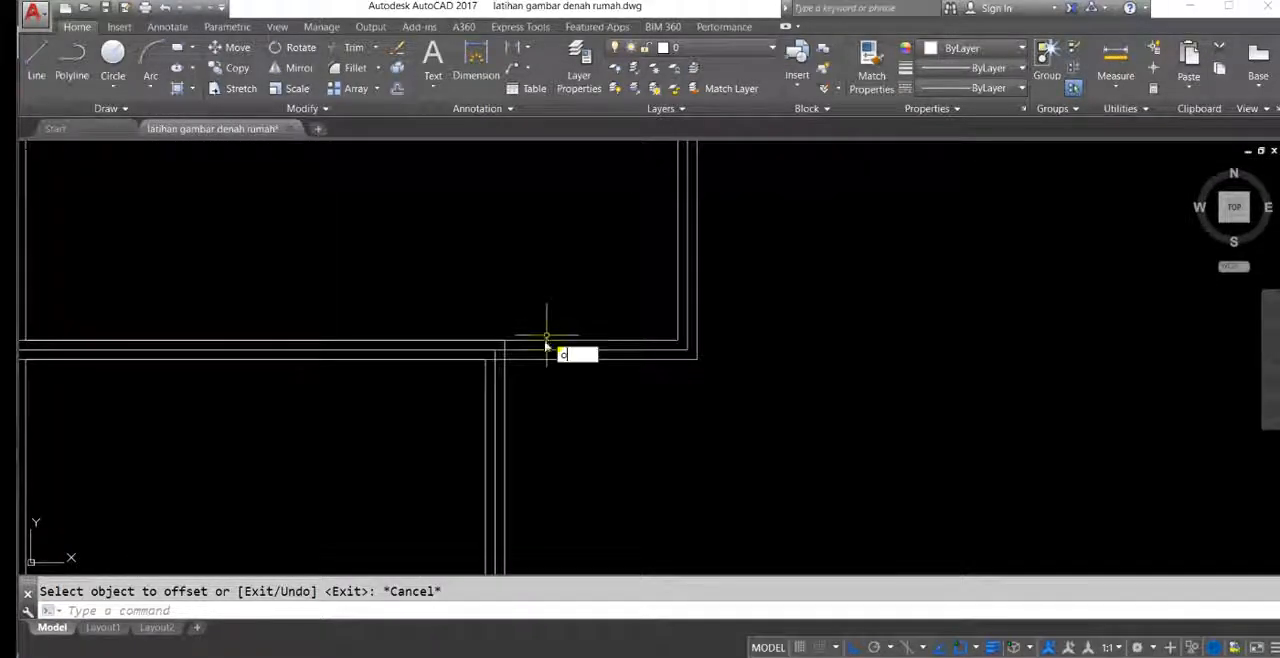
{"action": "key", "text": "Return"}
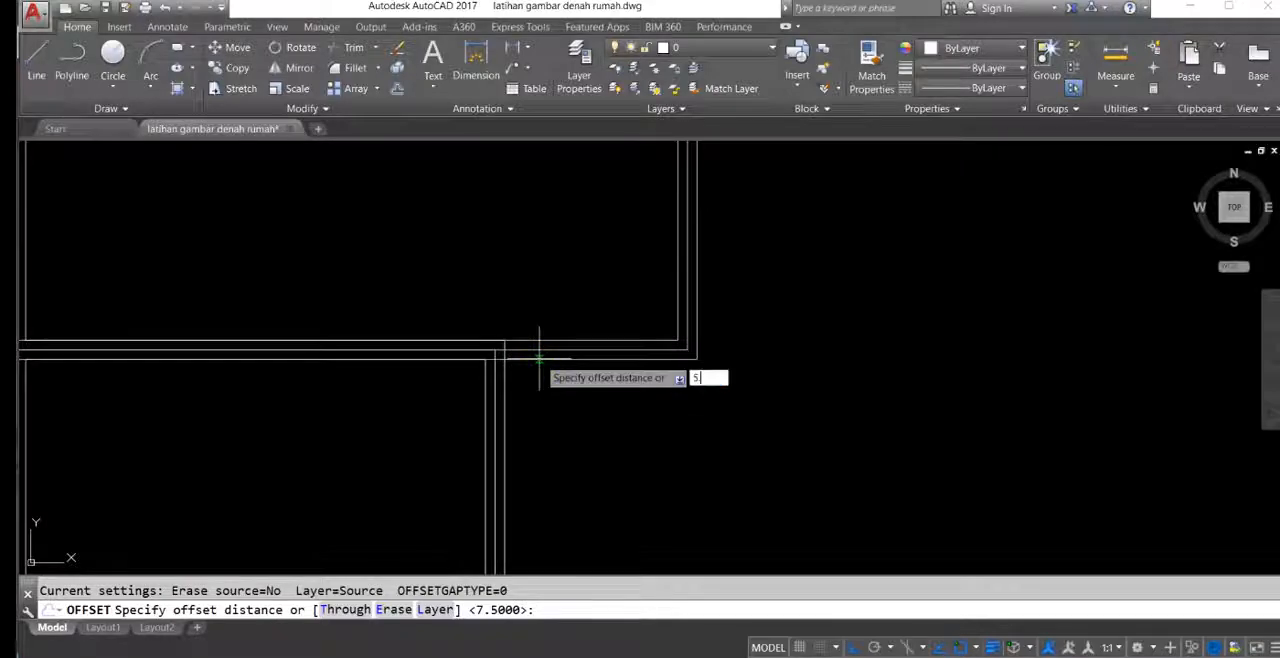
{"action": "type", "text": "5"}
{"action": "key", "text": "Return"}
{"action": "left_click", "coordinate": [630, 348]}
{"action": "left_click", "coordinate": [636, 338]}
{"action": "left_click", "coordinate": [643, 345]}
{"action": "left_click", "coordinate": [642, 350]}
Step: Offset the centre rectangle of the bathroom below the main bedroom 5.5 both inward and outward
{"action": "scroll", "coordinate": [700, 370], "scroll_direction": "down", "scroll_amount": 5}
{"action": "scroll", "coordinate": [560, 370], "scroll_direction": "up", "scroll_amount": 6}
{"action": "left_click", "coordinate": [519, 352]}
{"action": "left_click", "coordinate": [526, 349]}
{"action": "left_click", "coordinate": [519, 348]}
{"action": "left_click", "coordinate": [503, 340]}
Step: Offset the centre outlines of the small bathroom and the front bedroom 5.5 to both sides
{"action": "scroll", "coordinate": [543, 364], "scroll_direction": "down", "scroll_amount": 6}
{"action": "scroll", "coordinate": [520, 440], "scroll_direction": "up", "scroll_amount": 4}
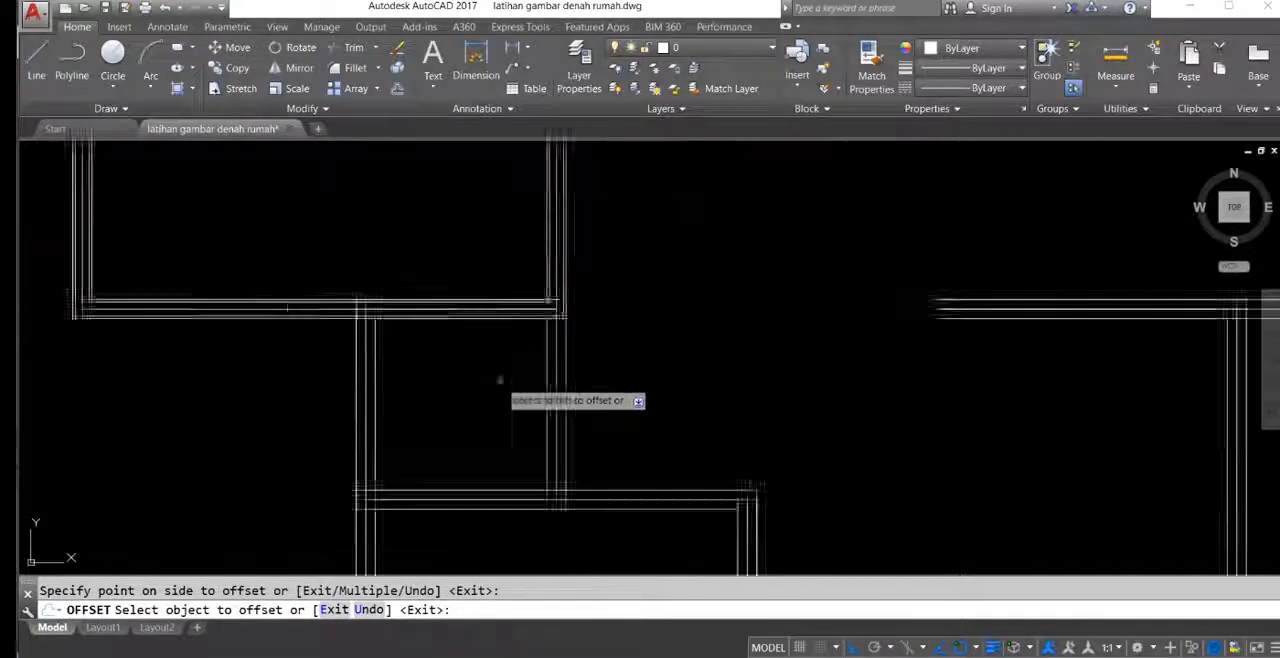
{"action": "scroll", "coordinate": [500, 381], "scroll_direction": "up", "scroll_amount": 2}
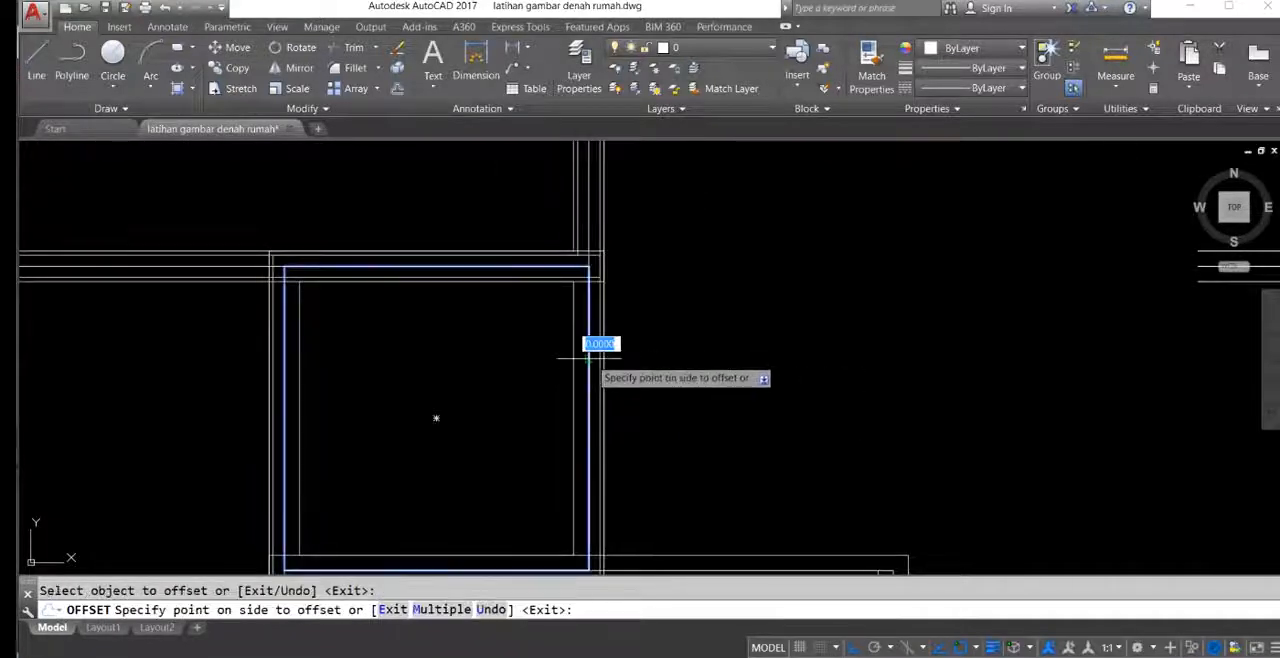
{"action": "scroll", "coordinate": [605, 405], "scroll_direction": "down", "scroll_amount": 3}
{"action": "left_click", "coordinate": [630, 419]}
{"action": "left_click", "coordinate": [629, 432]}
Step: Offset the centre outlines of the guest room and the family room 5.5 to both sides
{"action": "scroll", "coordinate": [600, 400], "scroll_direction": "down", "scroll_amount": 3}
{"action": "scroll", "coordinate": [542, 302], "scroll_direction": "up", "scroll_amount": 3}
{"action": "scroll", "coordinate": [542, 302], "scroll_direction": "up", "scroll_amount": 2}
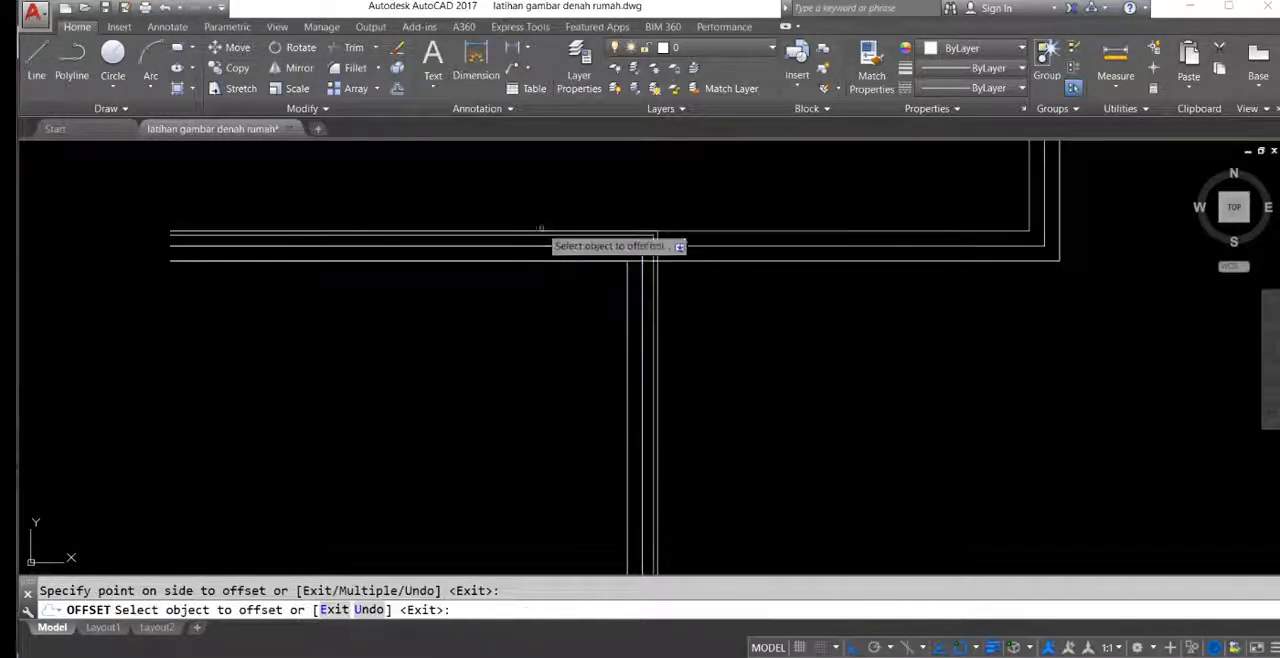
{"action": "left_click", "coordinate": [554, 255]}
{"action": "left_click", "coordinate": [545, 289]}
{"action": "left_click", "coordinate": [760, 247]}
{"action": "left_click", "coordinate": [743, 201]}
{"action": "left_click", "coordinate": [757, 245]}
{"action": "left_click", "coordinate": [755, 303]}
Step: Offset the centre outlines of the kitchen and the small upper bedroom 5.5 to both sides
{"action": "scroll", "coordinate": [765, 291], "scroll_direction": "down", "scroll_amount": 2}
{"action": "scroll", "coordinate": [787, 227], "scroll_direction": "down", "scroll_amount": 3}
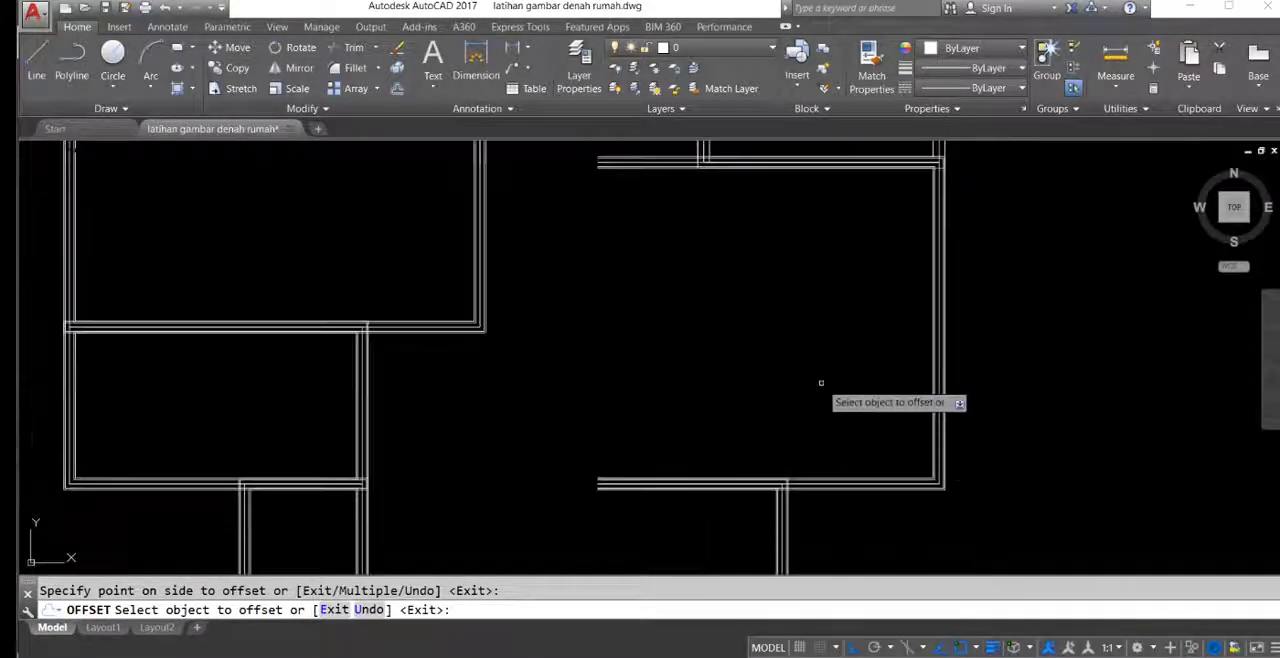
{"action": "scroll", "coordinate": [760, 206], "scroll_direction": "up", "scroll_amount": 4}
{"action": "left_click", "coordinate": [760, 242]}
{"action": "left_click", "coordinate": [760, 242]}
{"action": "left_click", "coordinate": [759, 241]}
{"action": "left_click", "coordinate": [873, 240]}
{"action": "left_click", "coordinate": [864, 238]}
{"action": "left_click", "coordinate": [867, 240]}
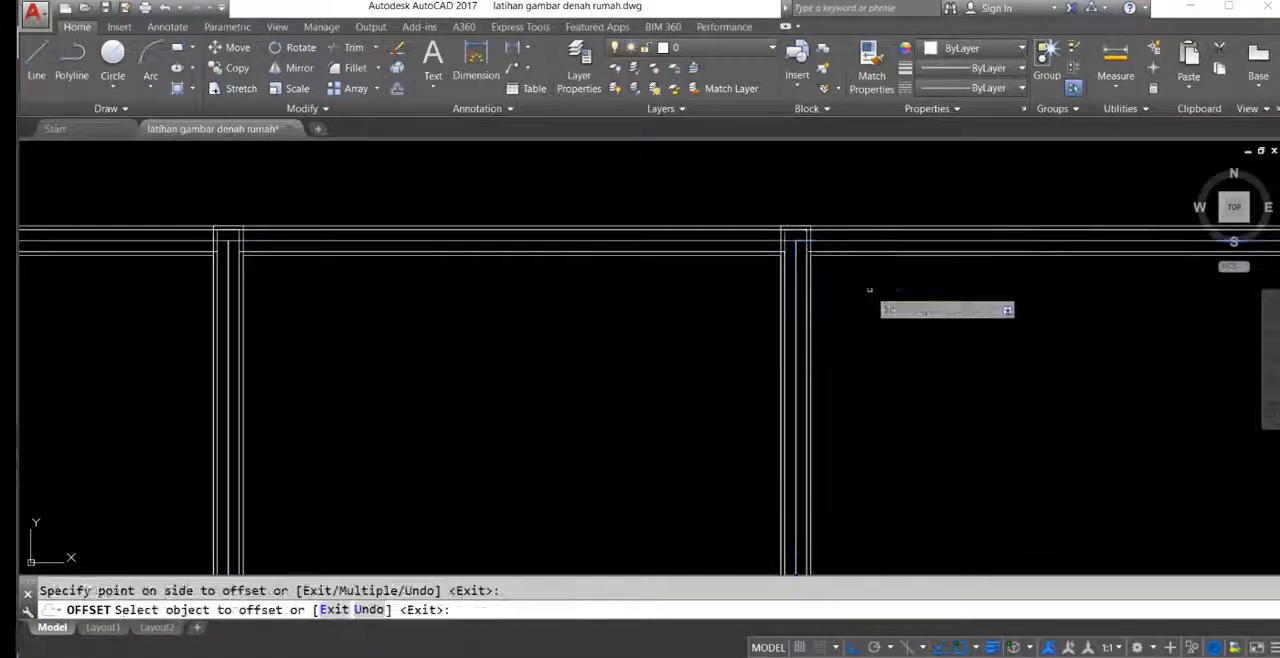
{"action": "scroll", "coordinate": [869, 289], "scroll_direction": "down", "scroll_amount": 4}
{"action": "scroll", "coordinate": [846, 303], "scroll_direction": "up", "scroll_amount": 3}
{"action": "middle_click_drag", "start_coordinate": [861, 220], "coordinate": [862, 196]}
{"action": "middle_click_drag", "start_coordinate": [740, 387], "coordinate": [734, 247]}
{"action": "middle_click_drag", "start_coordinate": [706, 294], "coordinate": [901, 434]}
{"action": "middle_click_drag", "start_coordinate": [735, 319], "coordinate": [795, 371]}
{"action": "scroll", "coordinate": [795, 371], "scroll_direction": "down", "scroll_amount": 4}
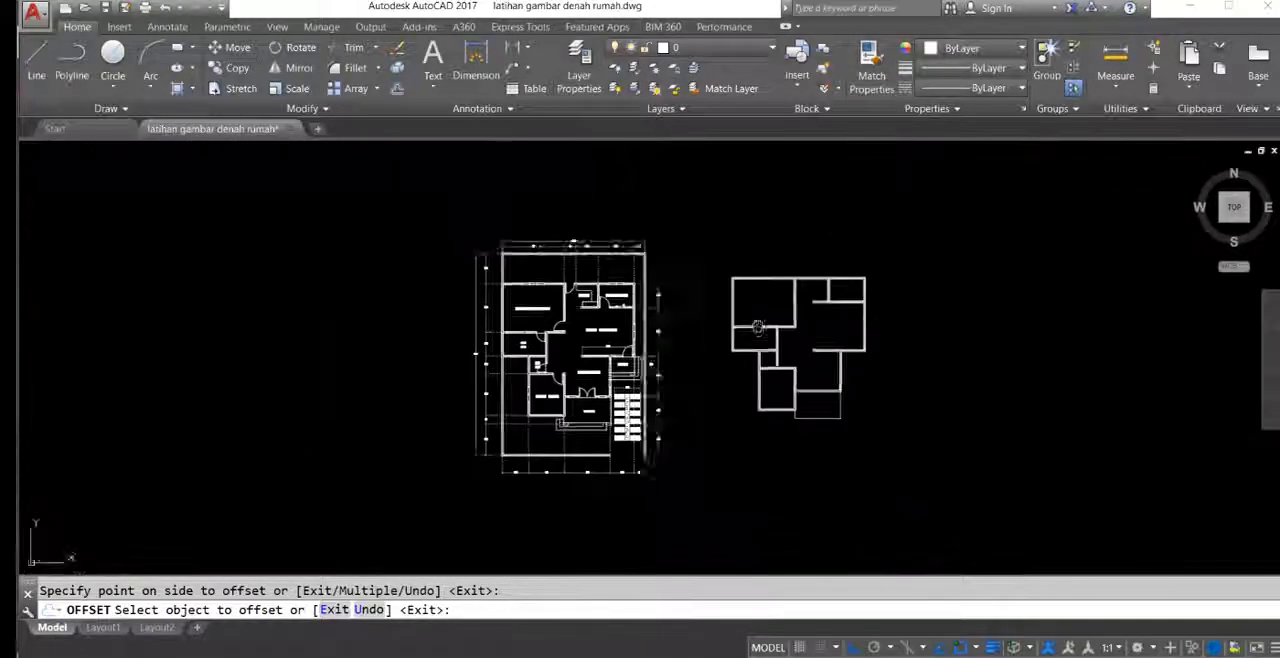
{"action": "key", "text": "Escape"}
Step: Compare the redrawn wall layout with the walls on the original floor plan
{"action": "scroll", "coordinate": [706, 337], "scroll_direction": "up", "scroll_amount": 4}
{"action": "scroll", "coordinate": [755, 372], "scroll_direction": "down", "scroll_amount": 1}
{"action": "middle_click", "coordinate": [755, 372]}
{"action": "middle_click", "coordinate": [755, 372]}
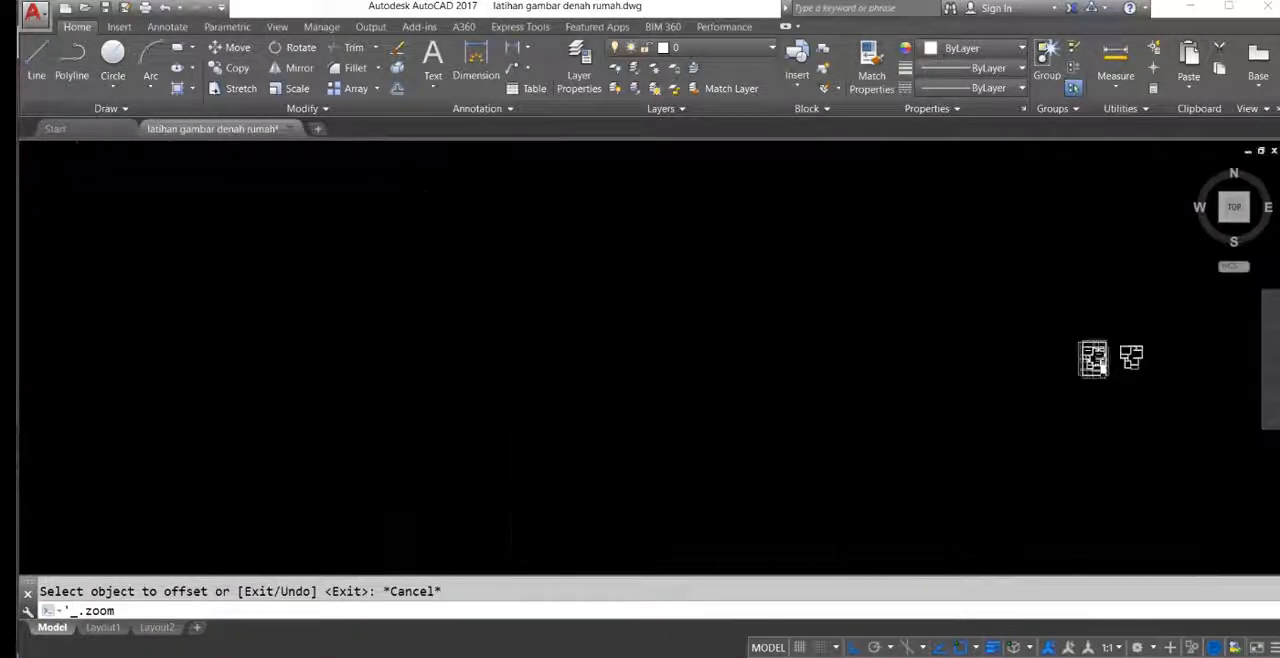
{"action": "middle_click_drag", "start_coordinate": [889, 338], "coordinate": [686, 319]}
{"action": "scroll", "coordinate": [751, 297], "scroll_direction": "up", "scroll_amount": 8}
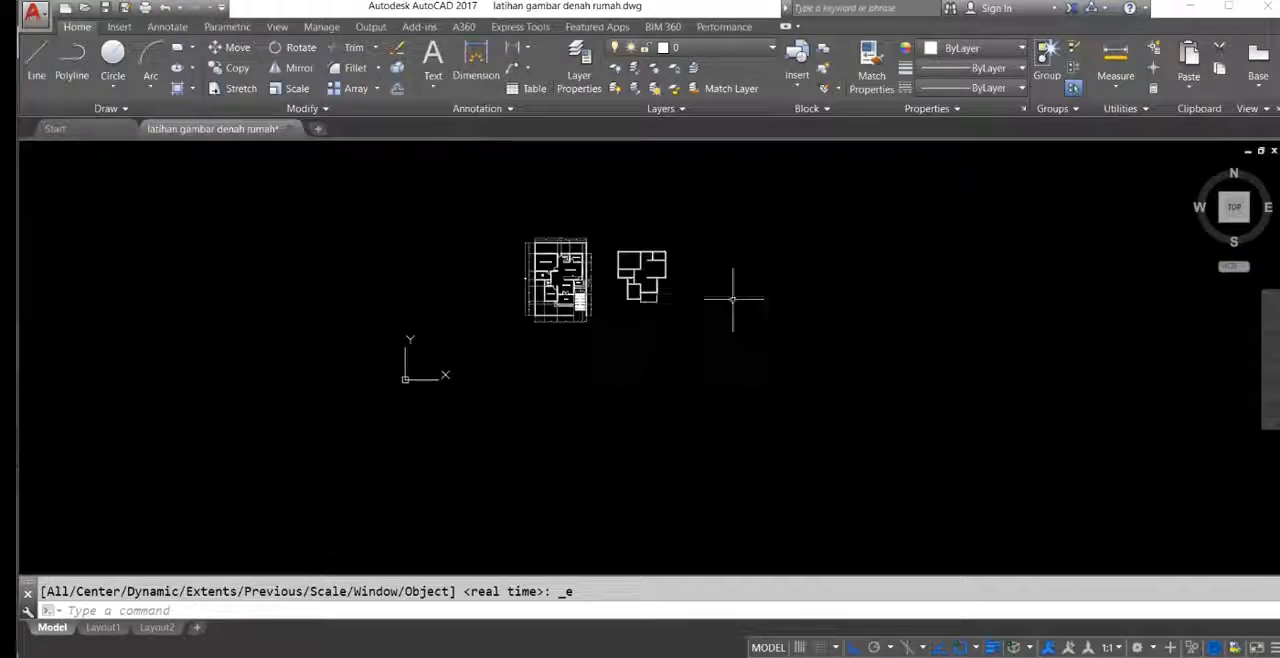
{"action": "middle_click_drag", "start_coordinate": [676, 351], "coordinate": [704, 365]}
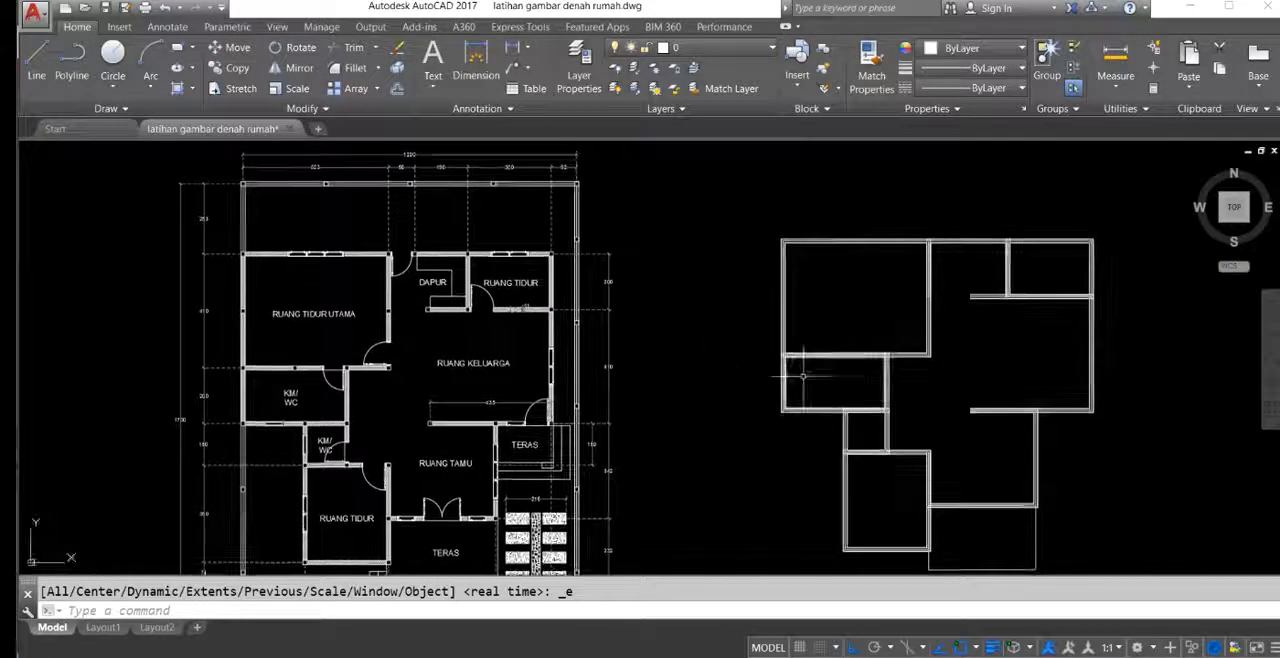
{"action": "middle_click_drag", "start_coordinate": [812, 376], "coordinate": [766, 291]}
{"action": "middle_click_drag", "start_coordinate": [827, 327], "coordinate": [850, 362]}
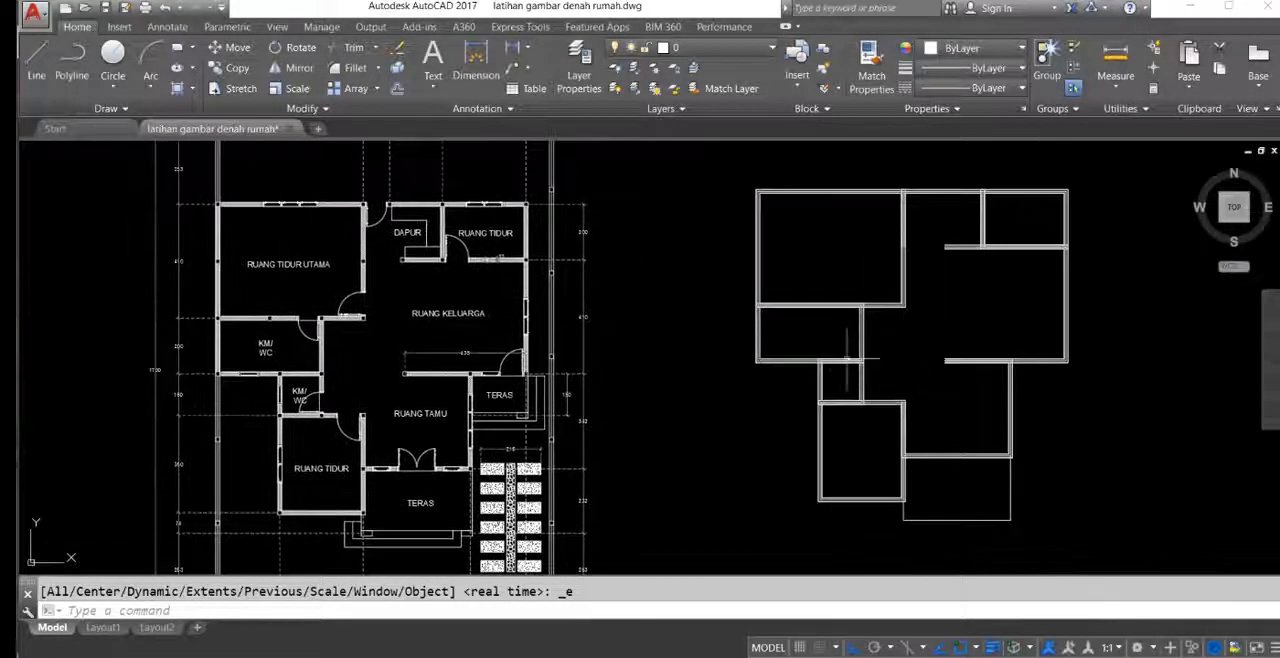
{"action": "mouse_move", "coordinate": [409, 337]}
{"action": "middle_mouse_down"}
{"action": "mouse_move", "coordinate": [689, 380]}
{"action": "mouse_move", "coordinate": [685, 331]}
{"action": "mouse_move", "coordinate": [675, 395]}
{"action": "middle_mouse_up"}
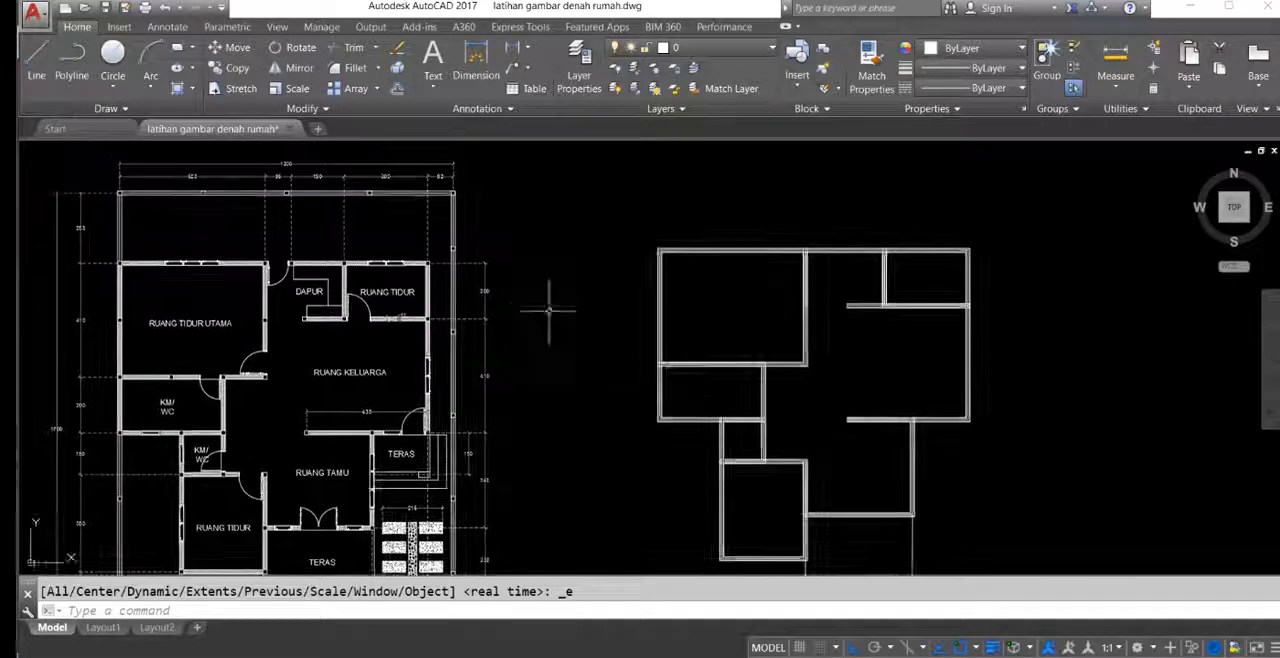
{"action": "middle_click_drag", "start_coordinate": [718, 259], "coordinate": [716, 248]}
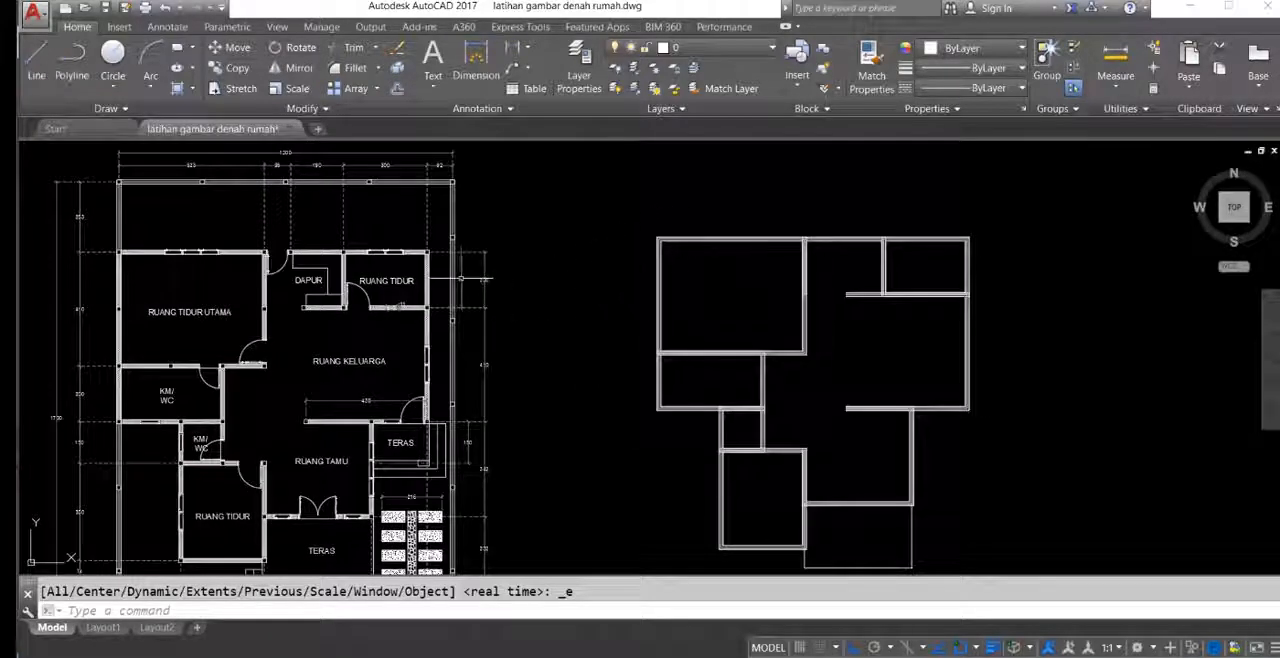
Step: Examine the parallel wall lines at the redrawn main bedroom's upper-left corner and along its upper wall
{"action": "scroll", "coordinate": [640, 300], "scroll_direction": "up", "scroll_amount": 6}
{"action": "scroll", "coordinate": [606, 284], "scroll_direction": "up", "scroll_amount": 8}
{"action": "scroll", "coordinate": [630, 265], "scroll_direction": "down", "scroll_amount": 3}
{"action": "middle_click_drag", "start_coordinate": [626, 266], "coordinate": [446, 349]}
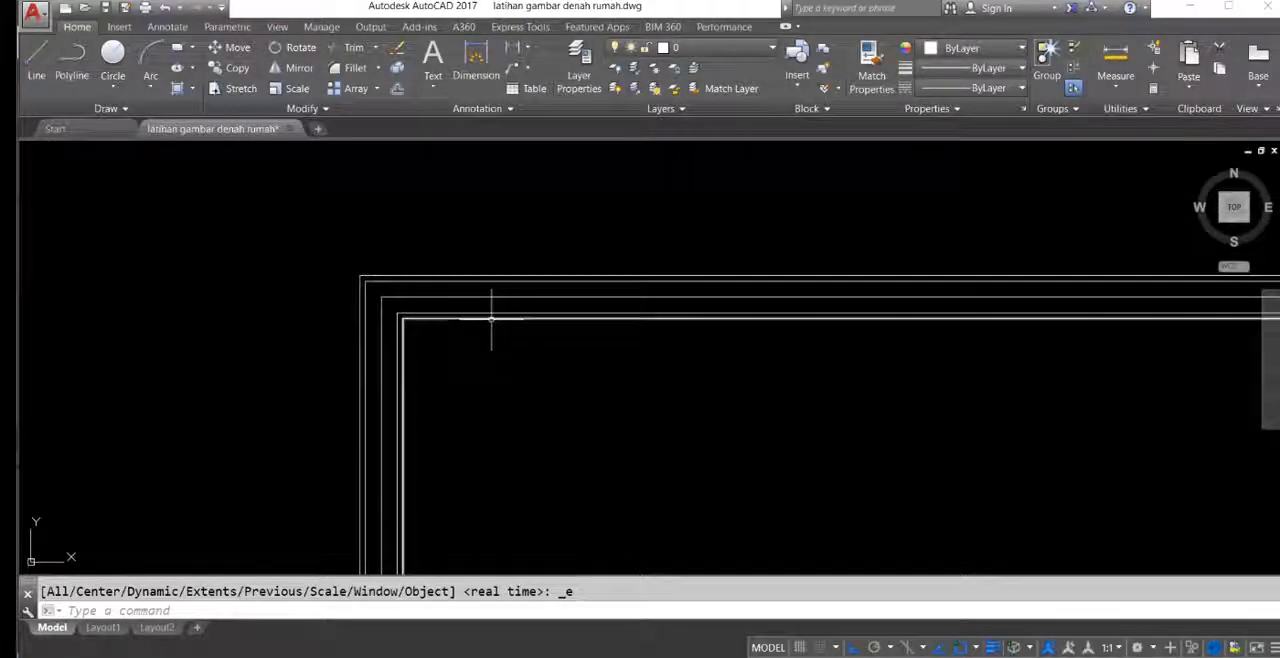
{"action": "left_click", "coordinate": [479, 318]}
{"action": "scroll", "coordinate": [450, 300], "scroll_direction": "down", "scroll_amount": 2}
{"action": "middle_click_drag", "start_coordinate": [560, 337], "coordinate": [417, 254]}
{"action": "scroll", "coordinate": [417, 254], "scroll_direction": "down", "scroll_amount": 2}
{"action": "mouse_move", "coordinate": [646, 311]}
{"action": "middle_mouse_down"}
{"action": "mouse_move", "coordinate": [517, 317]}
{"action": "mouse_move", "coordinate": [668, 385]}
{"action": "mouse_move", "coordinate": [711, 289]}
{"action": "mouse_move", "coordinate": [689, 349]}
{"action": "middle_mouse_up"}
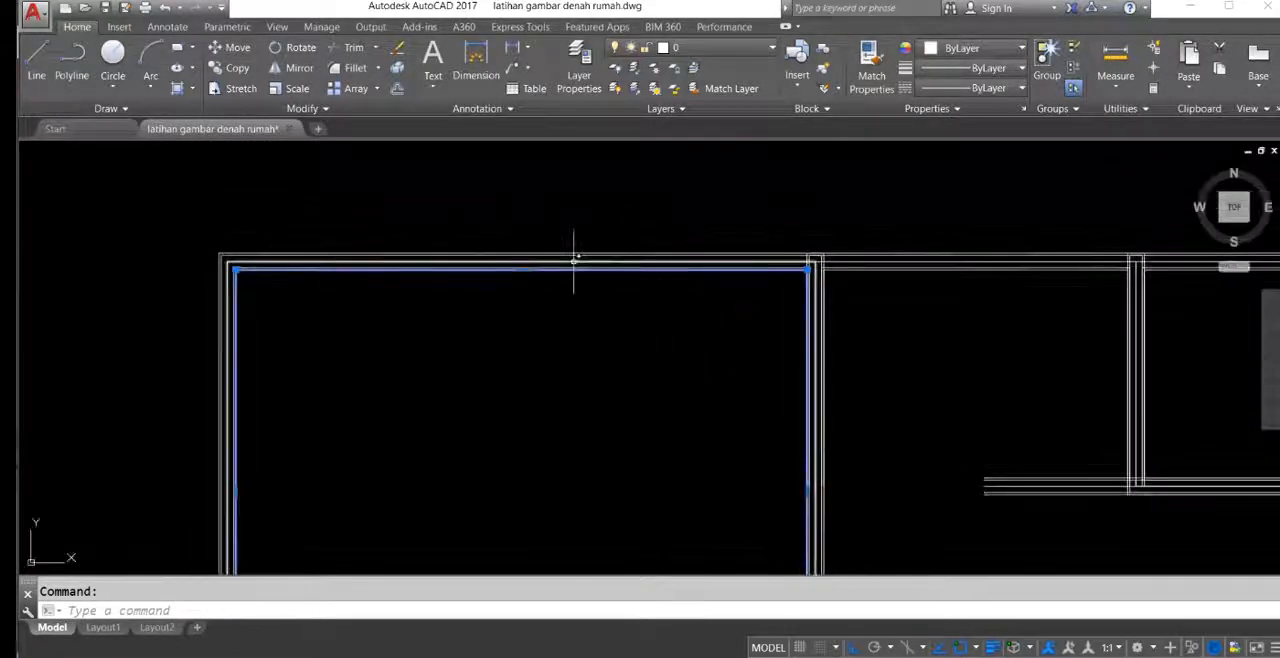
{"action": "mouse_move", "coordinate": [565, 268]}
{"action": "middle_mouse_down"}
{"action": "mouse_move", "coordinate": [620, 237]}
{"action": "mouse_move", "coordinate": [614, 217]}
{"action": "mouse_move", "coordinate": [629, 297]}
{"action": "middle_mouse_up"}
{"action": "key", "text": "Escape"}
Step: Open the layer manager and look through the existing layers 0, Bata, Defpoints, dinding and kolom
{"action": "mouse_move", "coordinate": [514, 322]}
{"action": "middle_mouse_down"}
{"action": "mouse_move", "coordinate": [520, 289]}
{"action": "mouse_move", "coordinate": [524, 347]}
{"action": "middle_mouse_up"}
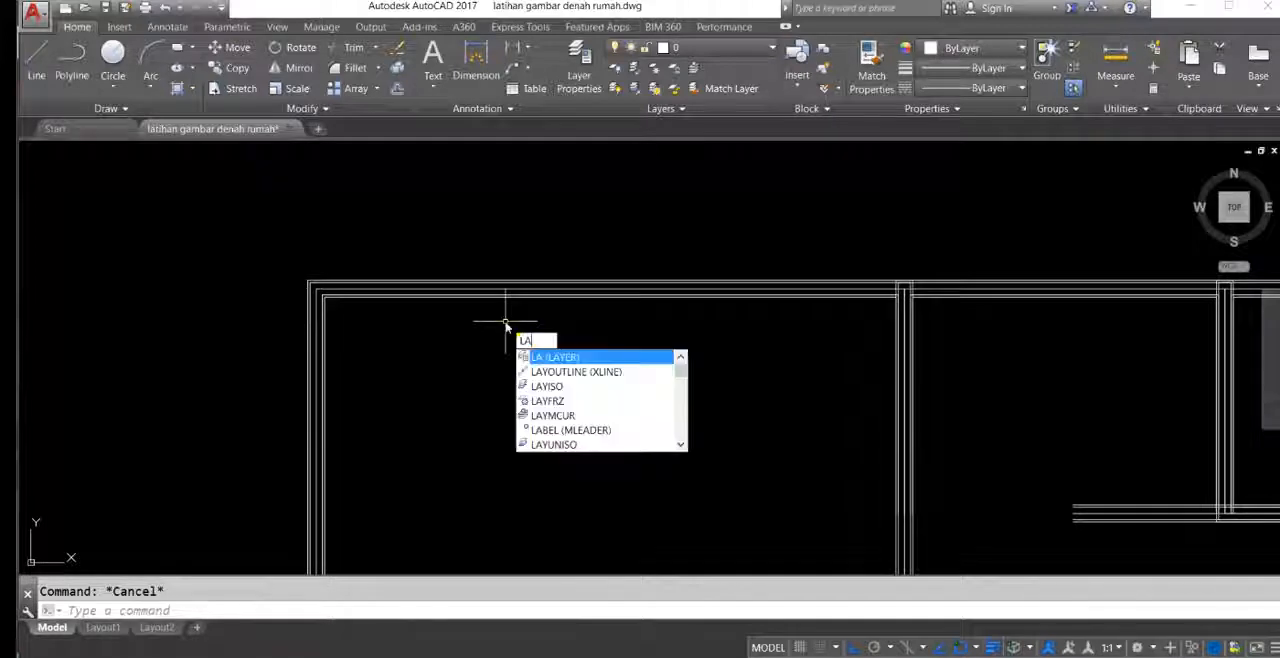
{"action": "key", "text": "Return"}
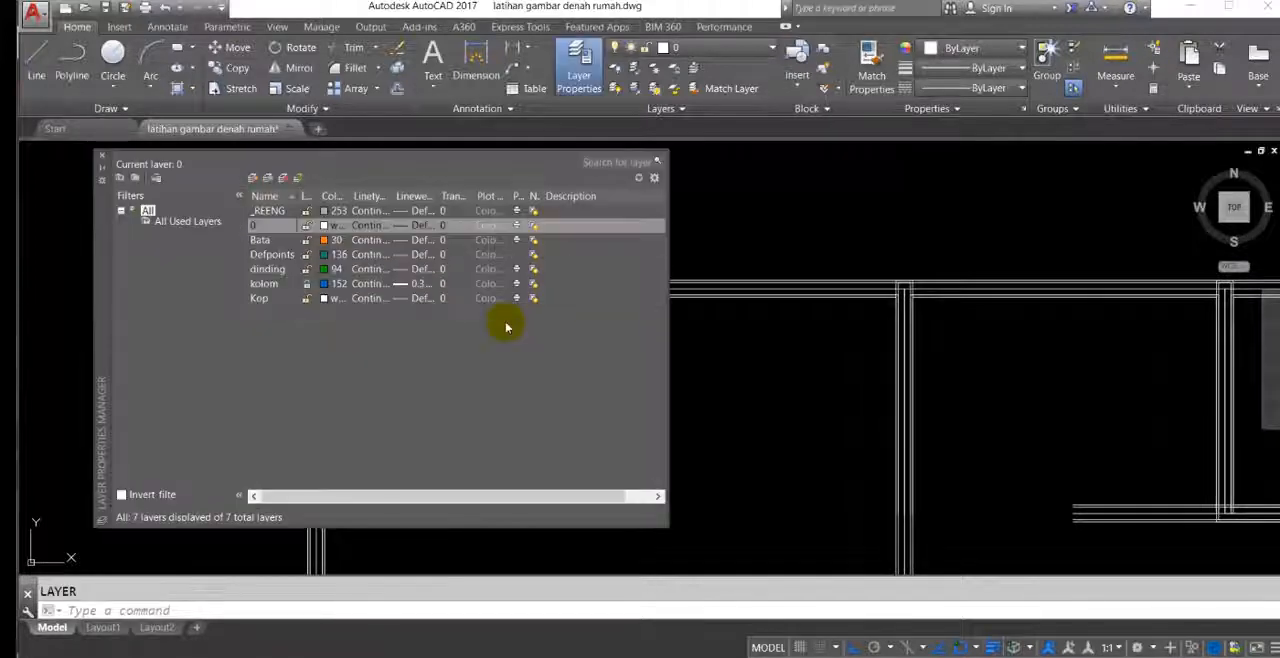
{"action": "left_click", "coordinate": [261, 241]}
{"action": "left_click", "coordinate": [296, 270]}
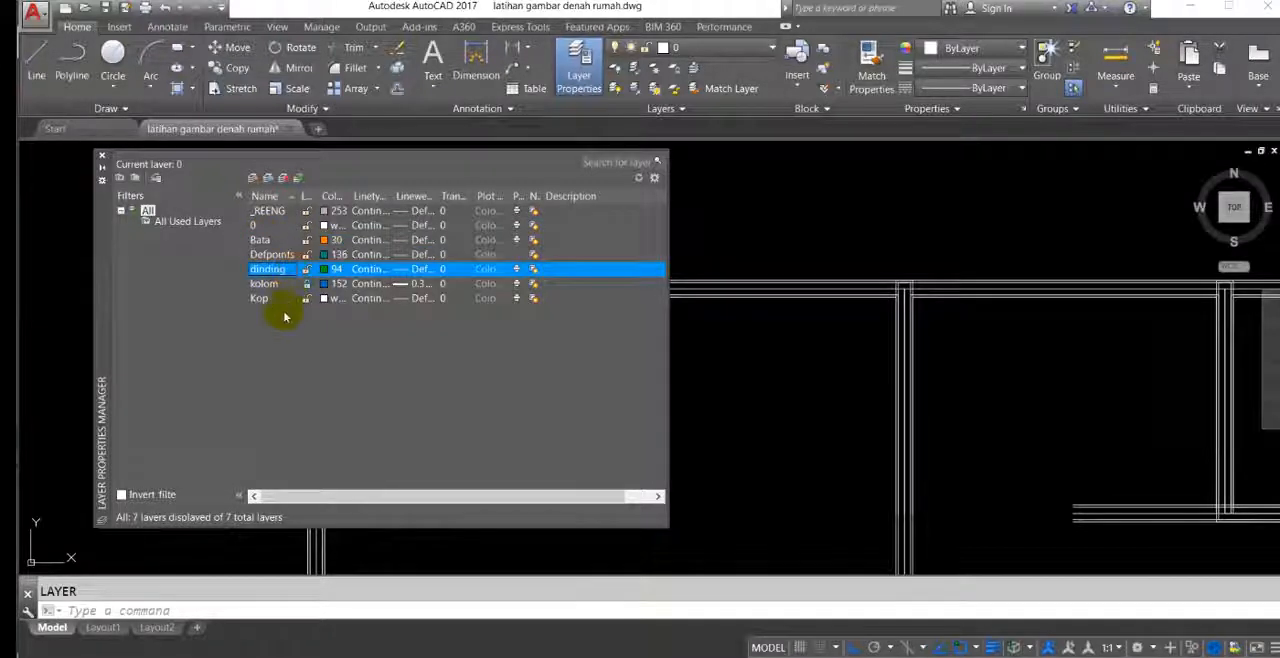
{"action": "left_click", "coordinate": [272, 254]}
{"action": "left_click", "coordinate": [268, 227]}
{"action": "left_click", "coordinate": [272, 241]}
{"action": "left_click", "coordinate": [279, 256]}
{"action": "left_click", "coordinate": [272, 284]}
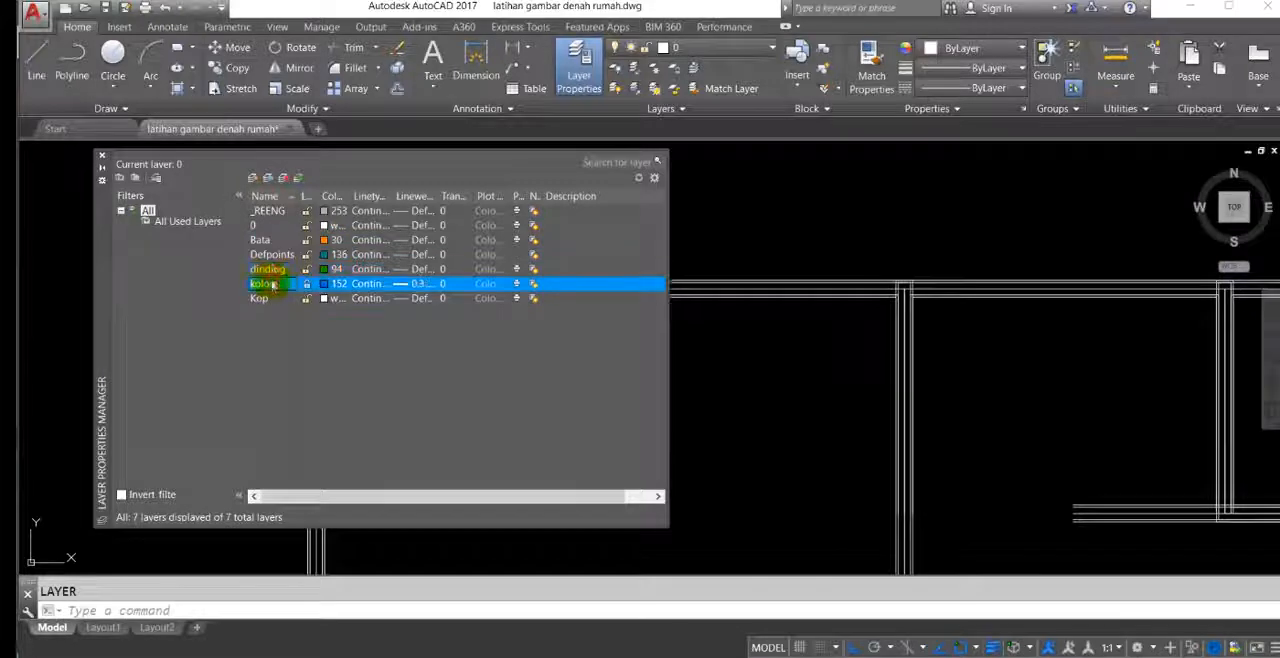
Step: Create a layer named "bata latihan" and set its colour to index 50
{"action": "left_click", "coordinate": [252, 179]}
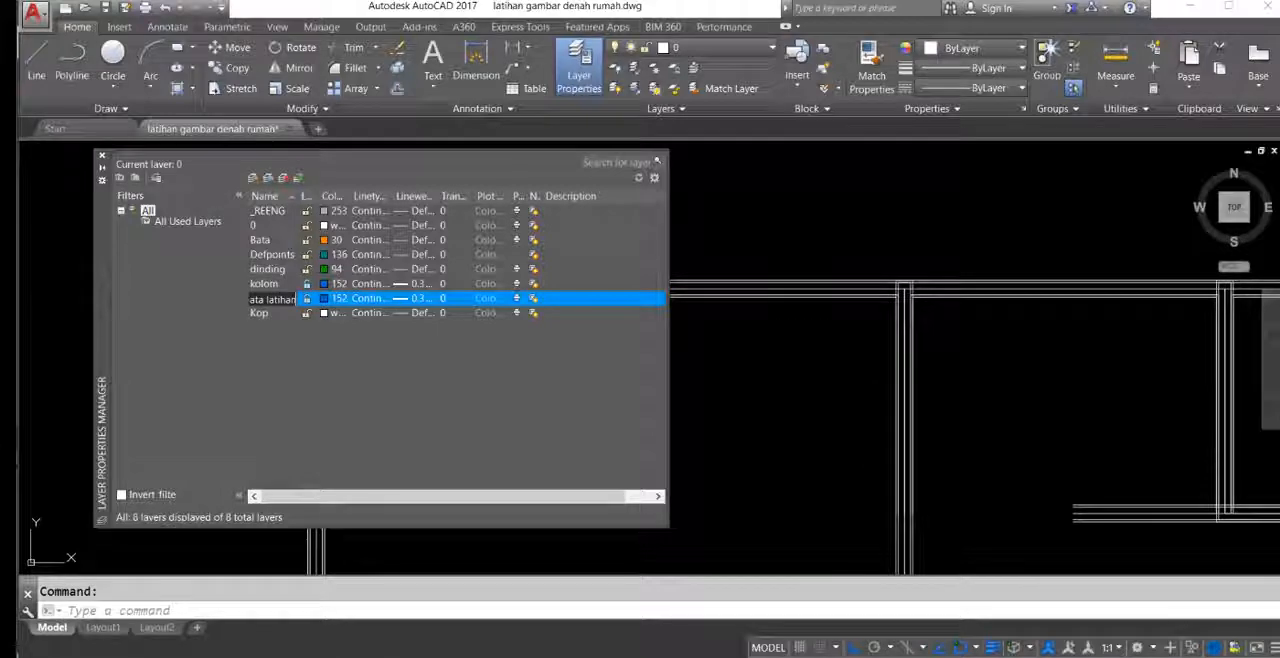
{"action": "left_click", "coordinate": [335, 298]}
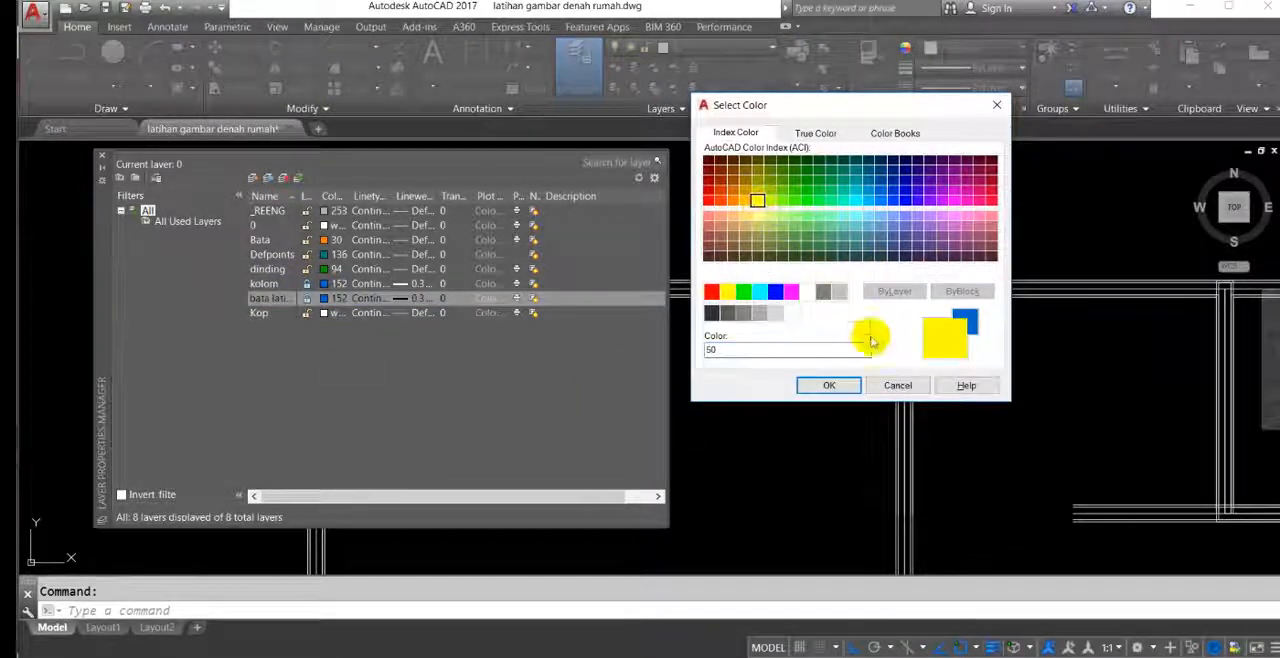
{"action": "left_click", "coordinate": [829, 386]}
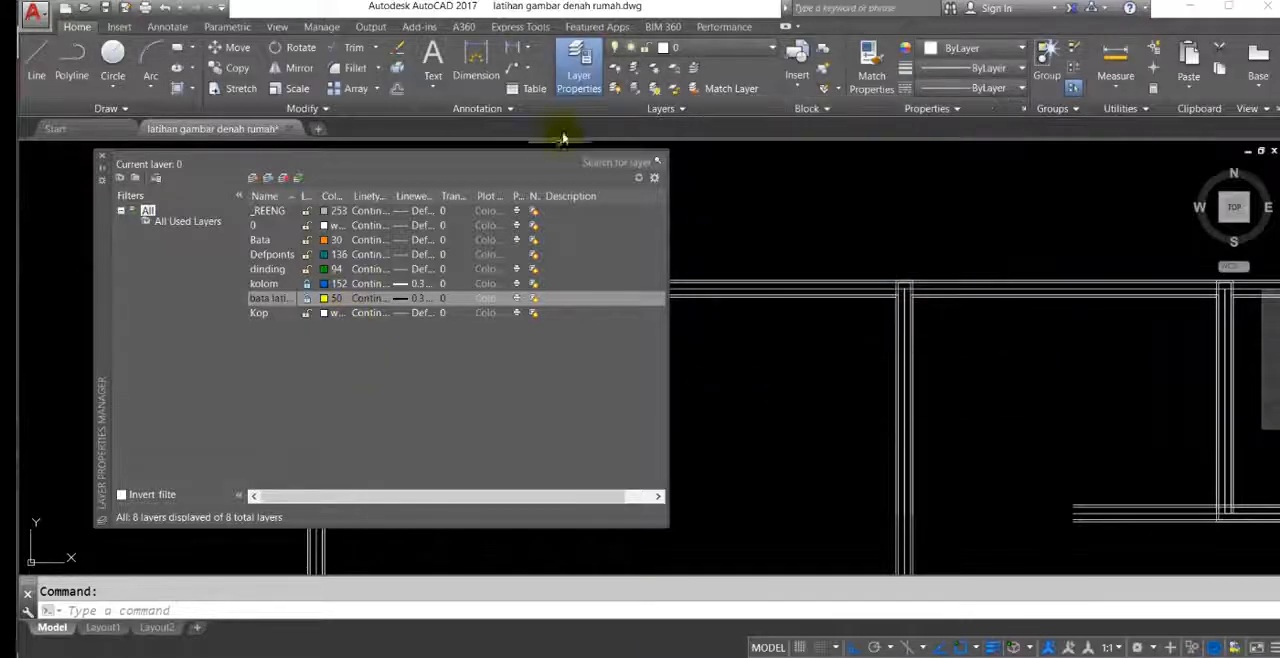
{"action": "left_click", "coordinate": [103, 160]}
Step: Move the inner brick line of the redrawn main bedroom to the bata latihan layer
{"action": "scroll", "coordinate": [530, 300], "scroll_direction": "up", "scroll_amount": 3}
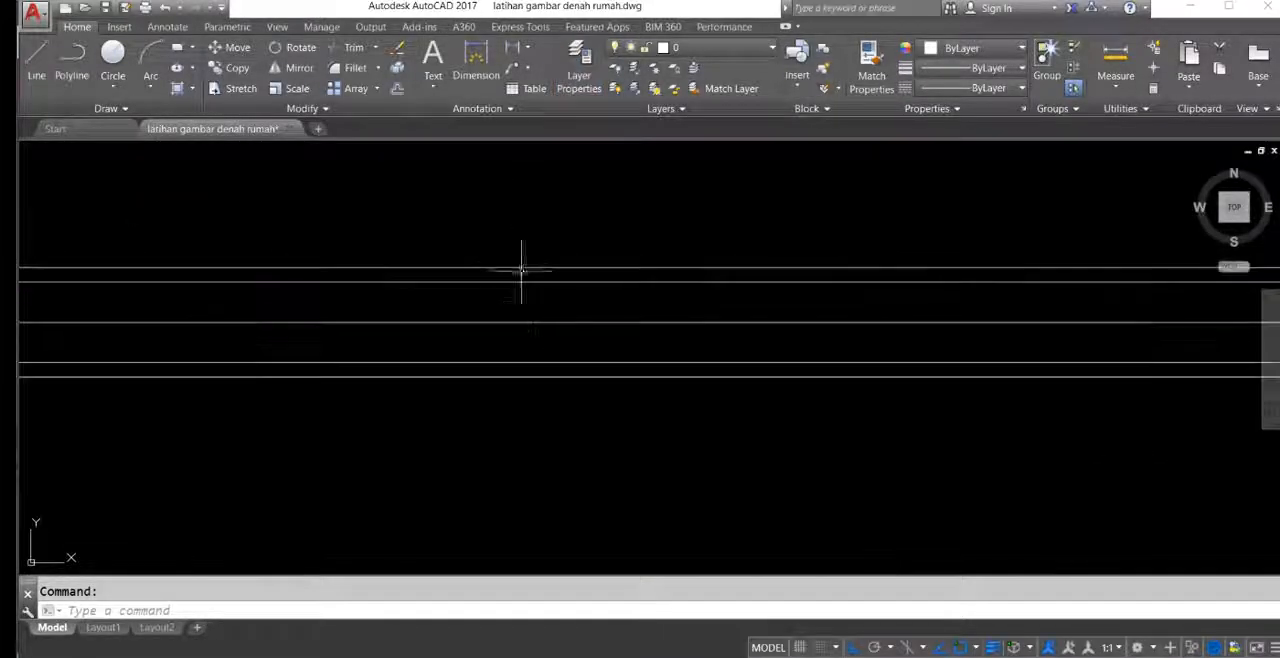
{"action": "left_click", "coordinate": [538, 354]}
{"action": "left_click", "coordinate": [512, 368]}
{"action": "middle_click_drag", "start_coordinate": [457, 311], "coordinate": [455, 301]}
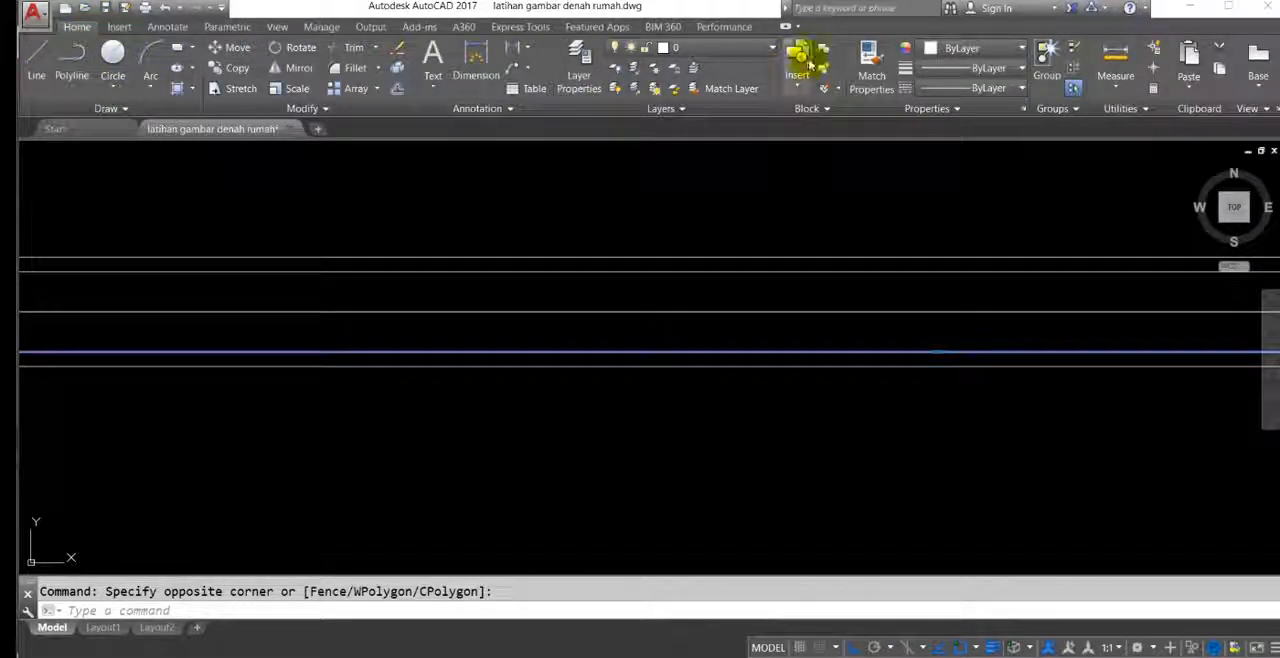
{"action": "left_click", "coordinate": [712, 53]}
{"action": "left_click", "coordinate": [740, 48]}
{"action": "left_click", "coordinate": [703, 52]}
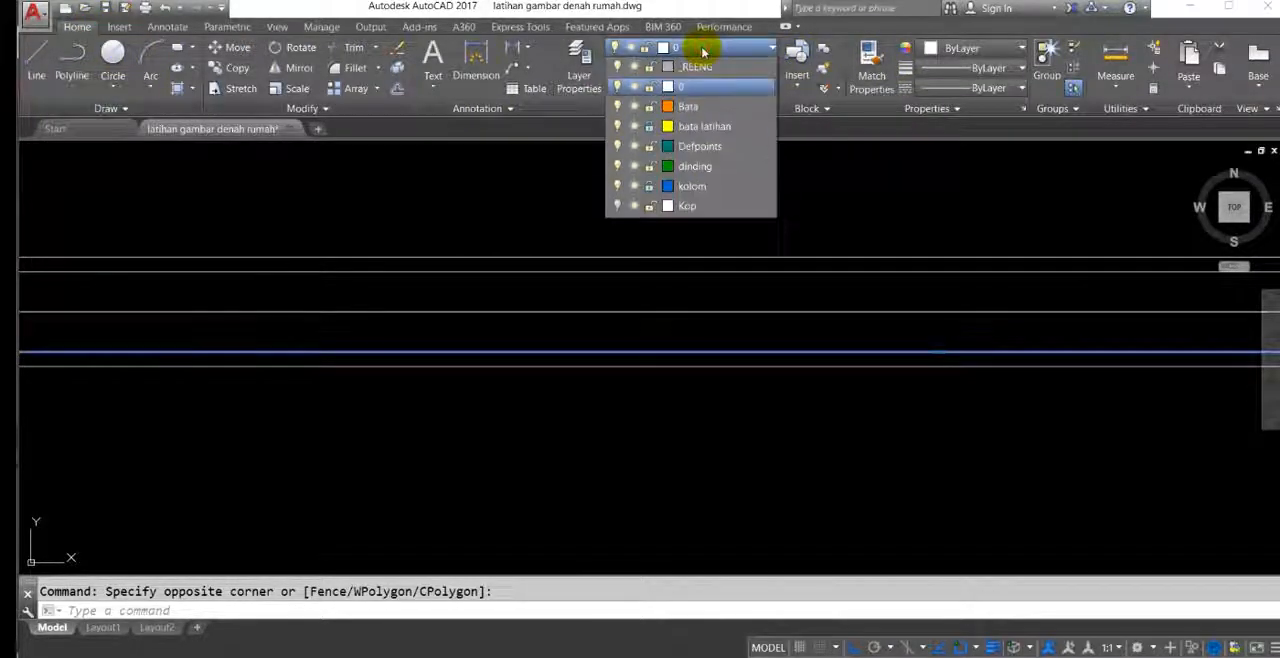
{"action": "left_click", "coordinate": [709, 126]}
{"action": "scroll", "coordinate": [580, 225], "scroll_direction": "down", "scroll_amount": 2}
{"action": "key", "text": "Escape"}
Step: Examine the brick line at the main bedroom's upper-left corner and its layer properties
{"action": "middle_click_drag", "start_coordinate": [500, 281], "coordinate": [776, 271]}
{"action": "scroll", "coordinate": [782, 277], "scroll_direction": "down", "scroll_amount": 2}
{"action": "middle_click_drag", "start_coordinate": [514, 248], "coordinate": [539, 264]}
{"action": "scroll", "coordinate": [405, 301], "scroll_direction": "up", "scroll_amount": 6}
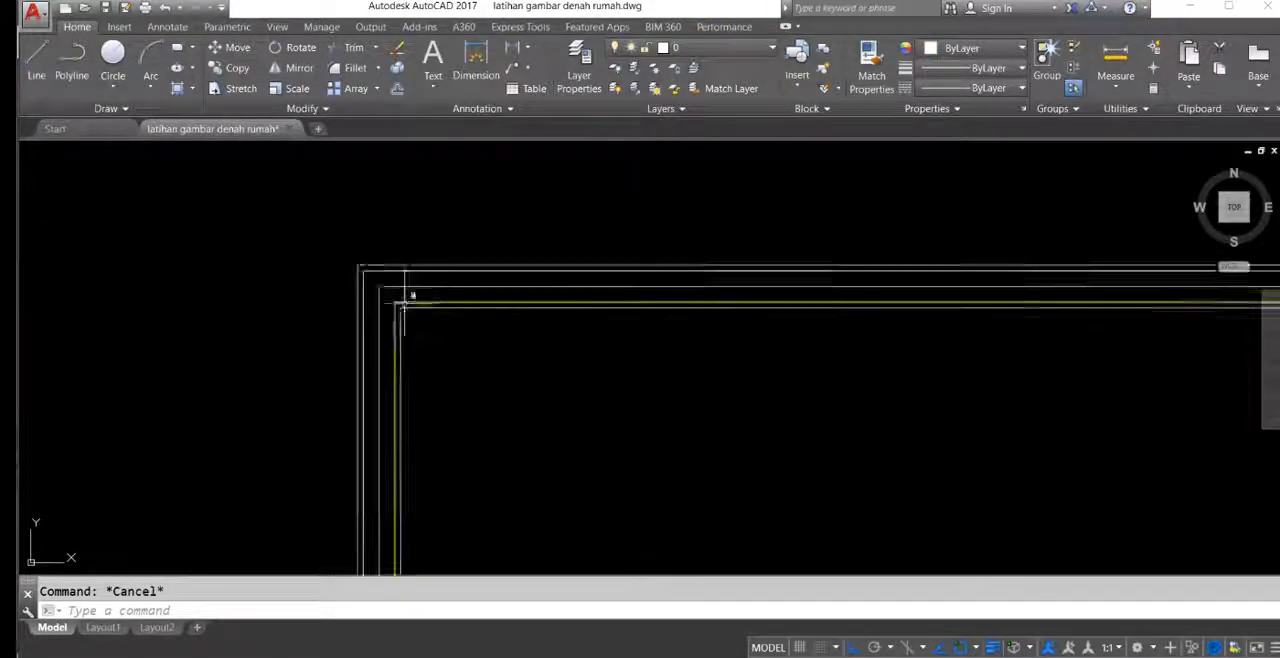
{"action": "left_click", "coordinate": [446, 284]}
{"action": "middle_click_drag", "start_coordinate": [423, 251], "coordinate": [366, 236]}
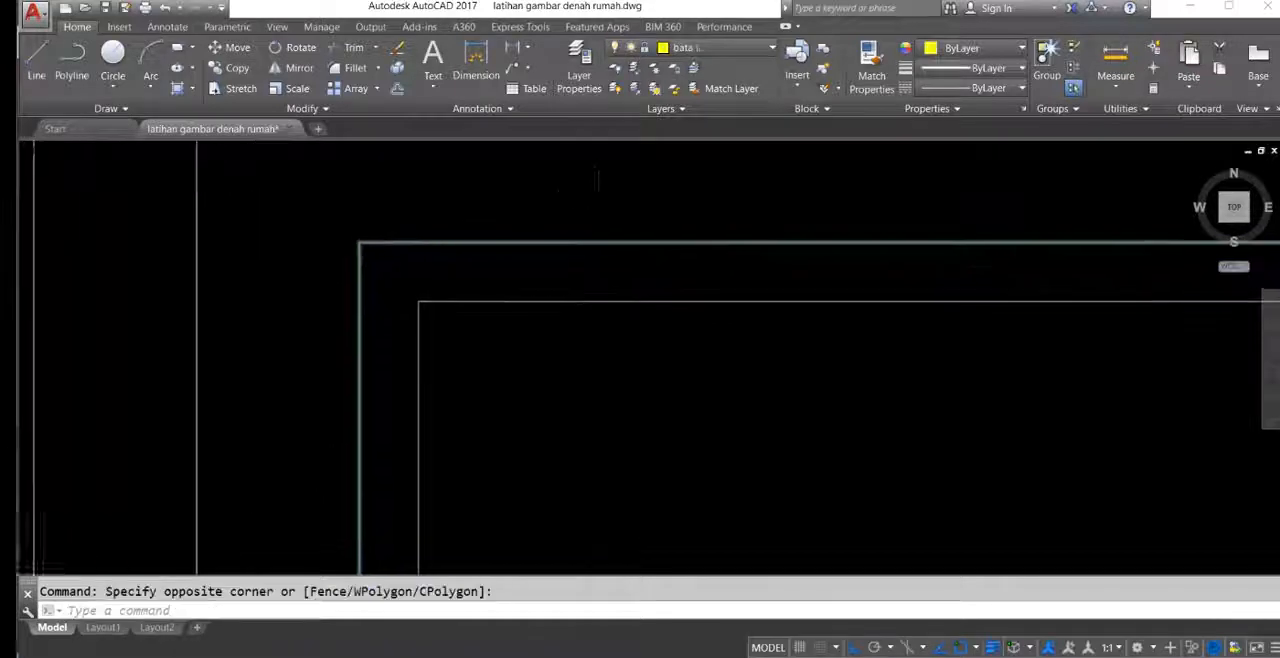
{"action": "key", "text": "Escape"}
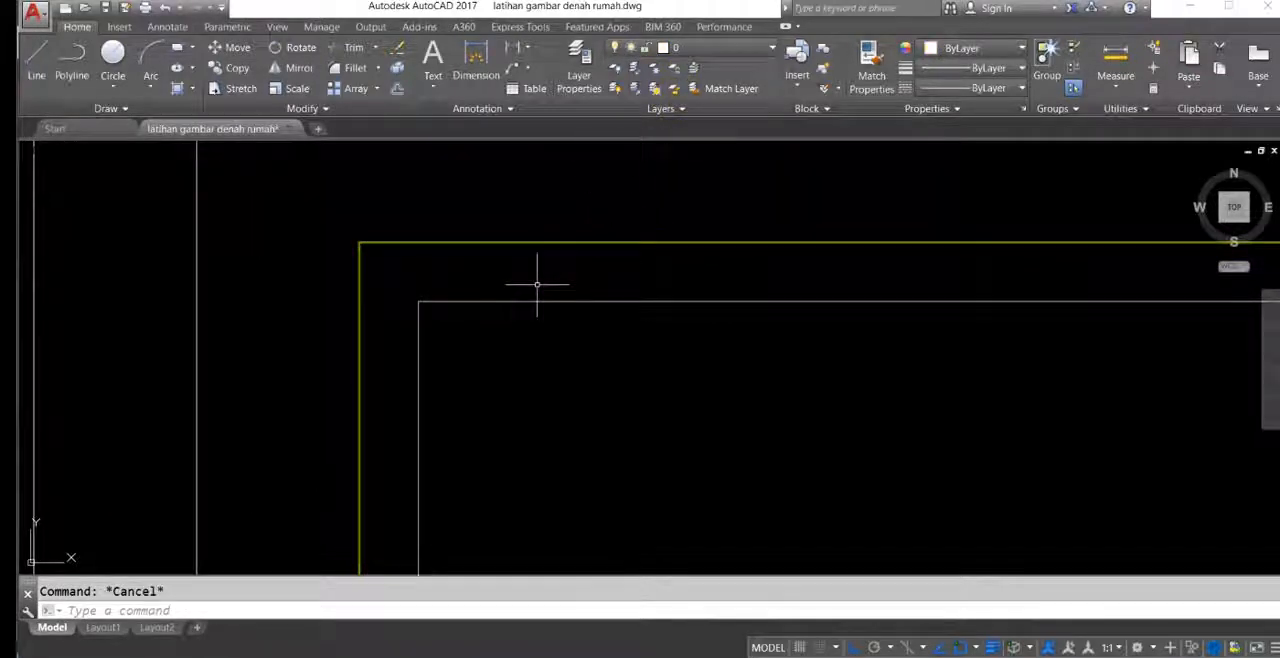
Step: Unlock the bata latihan layer and set its lineweight to Default
{"action": "key", "text": "Return"}
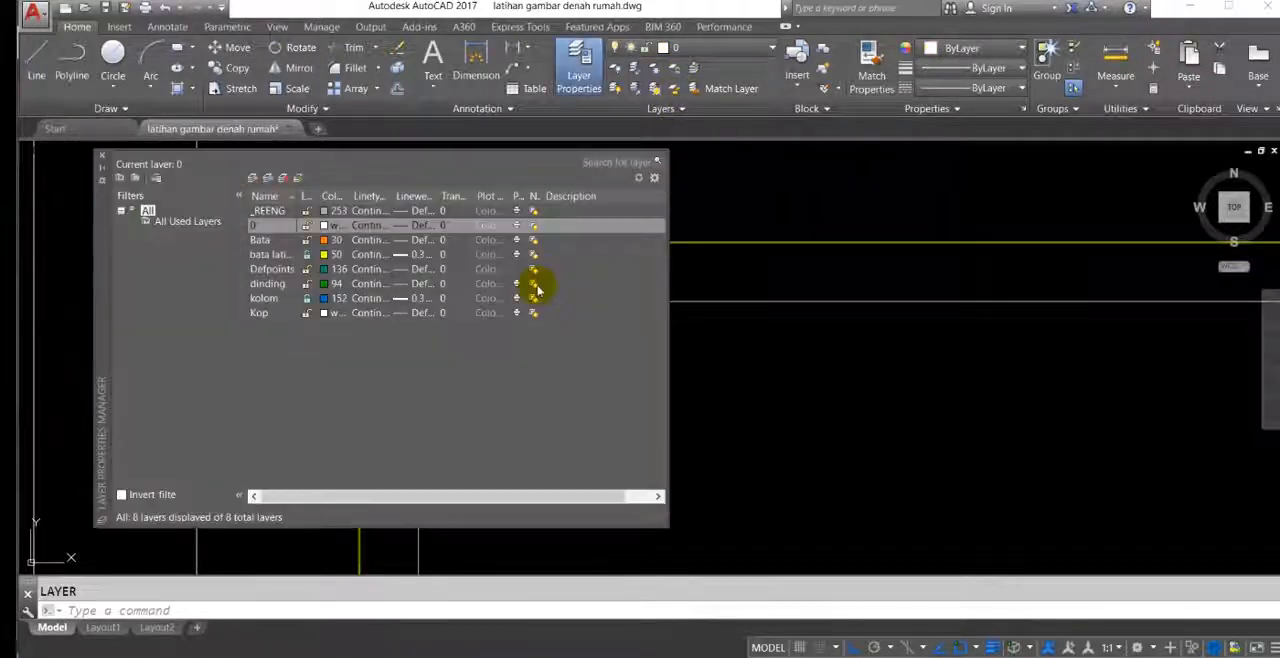
{"action": "left_click", "coordinate": [309, 256]}
{"action": "left_click", "coordinate": [405, 256]}
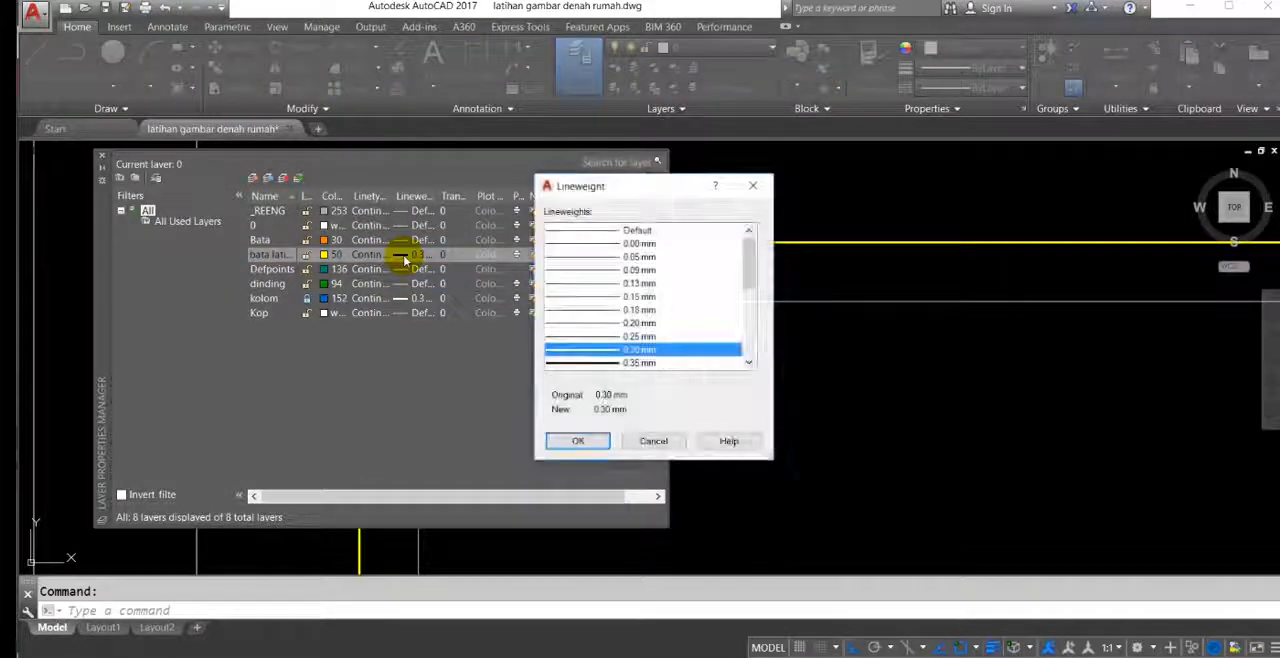
{"action": "left_click", "coordinate": [640, 230]}
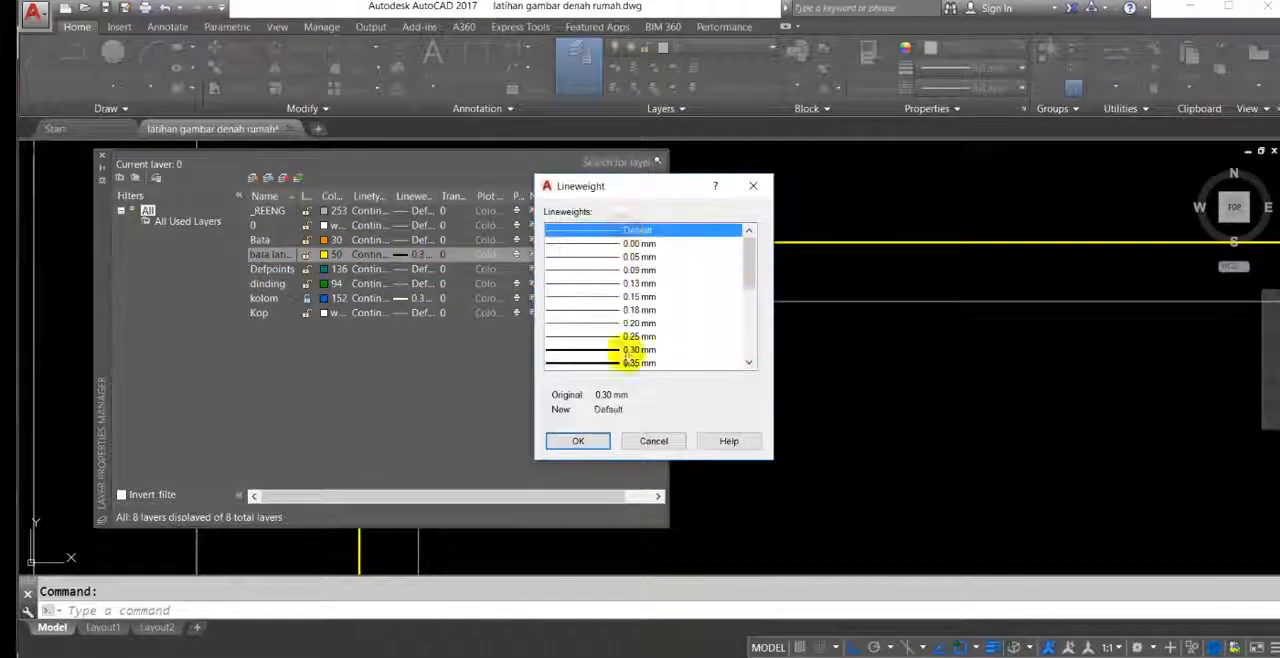
{"action": "left_click", "coordinate": [578, 441]}
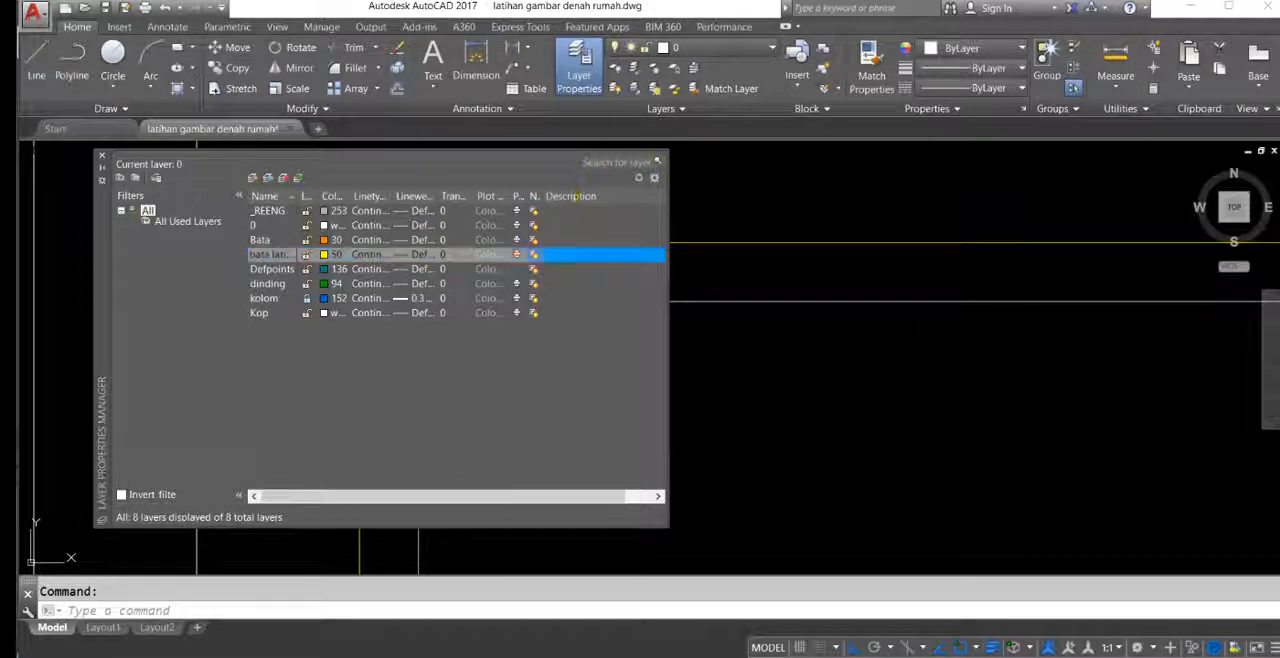
{"action": "left_click", "coordinate": [102, 158]}
Step: Examine the redrawn room walls and the wall junction at the main bedroom's upper-right corner
{"action": "middle_click_drag", "start_coordinate": [462, 221], "coordinate": [452, 240]}
{"action": "middle_click_drag", "start_coordinate": [525, 321], "coordinate": [482, 294]}
{"action": "scroll", "coordinate": [490, 275], "scroll_direction": "down", "scroll_amount": 2}
{"action": "middle_click_drag", "start_coordinate": [517, 249], "coordinate": [396, 331]}
{"action": "key", "text": "Escape"}
{"action": "mouse_move", "coordinate": [447, 363]}
{"action": "middle_mouse_down"}
{"action": "mouse_move", "coordinate": [436, 353]}
{"action": "mouse_move", "coordinate": [486, 349]}
{"action": "mouse_move", "coordinate": [640, 241]}
{"action": "mouse_move", "coordinate": [586, 349]}
{"action": "mouse_move", "coordinate": [337, 360]}
{"action": "middle_mouse_up"}
{"action": "scroll", "coordinate": [466, 346], "scroll_direction": "down", "scroll_amount": 3}
{"action": "middle_click_drag", "start_coordinate": [784, 430], "coordinate": [466, 289]}
{"action": "scroll", "coordinate": [466, 289], "scroll_direction": "down", "scroll_amount": 4}
{"action": "middle_click_drag", "start_coordinate": [643, 318], "coordinate": [603, 266]}
{"action": "scroll", "coordinate": [590, 240], "scroll_direction": "up", "scroll_amount": 2}
{"action": "middle_click_drag", "start_coordinate": [650, 209], "coordinate": [664, 304]}
{"action": "scroll", "coordinate": [670, 262], "scroll_direction": "up", "scroll_amount": 4}
{"action": "scroll", "coordinate": [631, 289], "scroll_direction": "up", "scroll_amount": 2}
{"action": "middle_click_drag", "start_coordinate": [541, 276], "coordinate": [866, 302]}
{"action": "scroll", "coordinate": [633, 289], "scroll_direction": "up", "scroll_amount": 2}
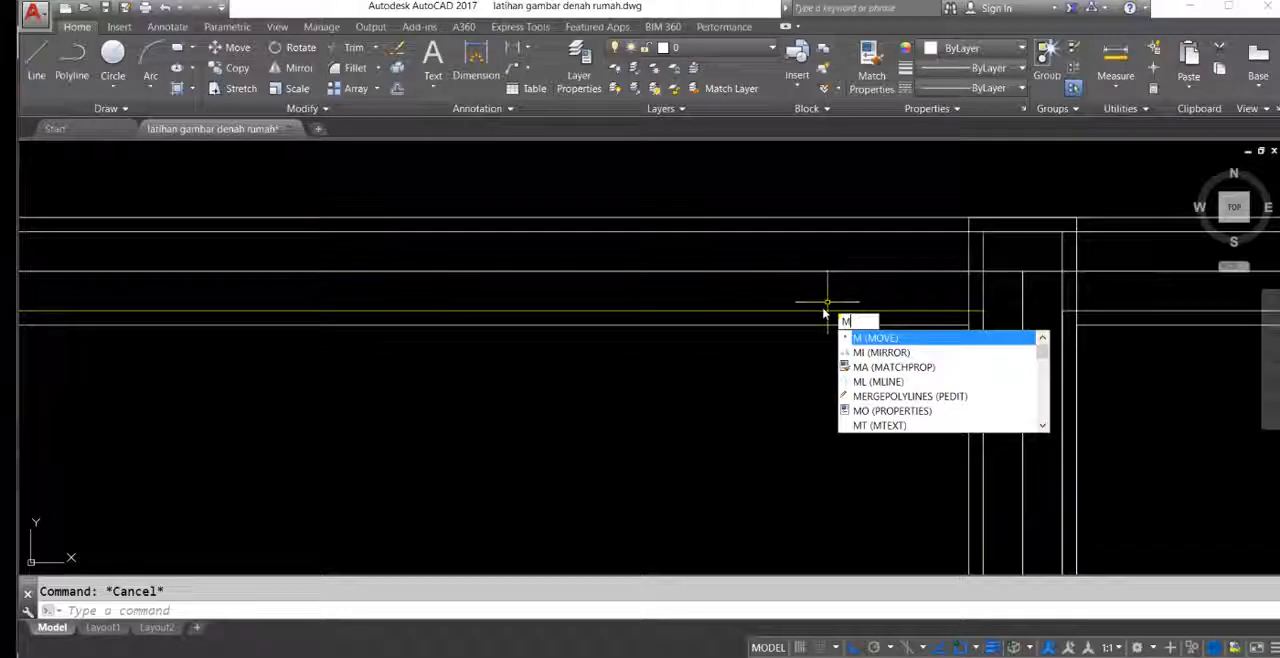
Step: Match the properties of the main bedroom's inner brick line onto its outer brick line and the adjoining upper room's brick lines
{"action": "type", "text": "a"}
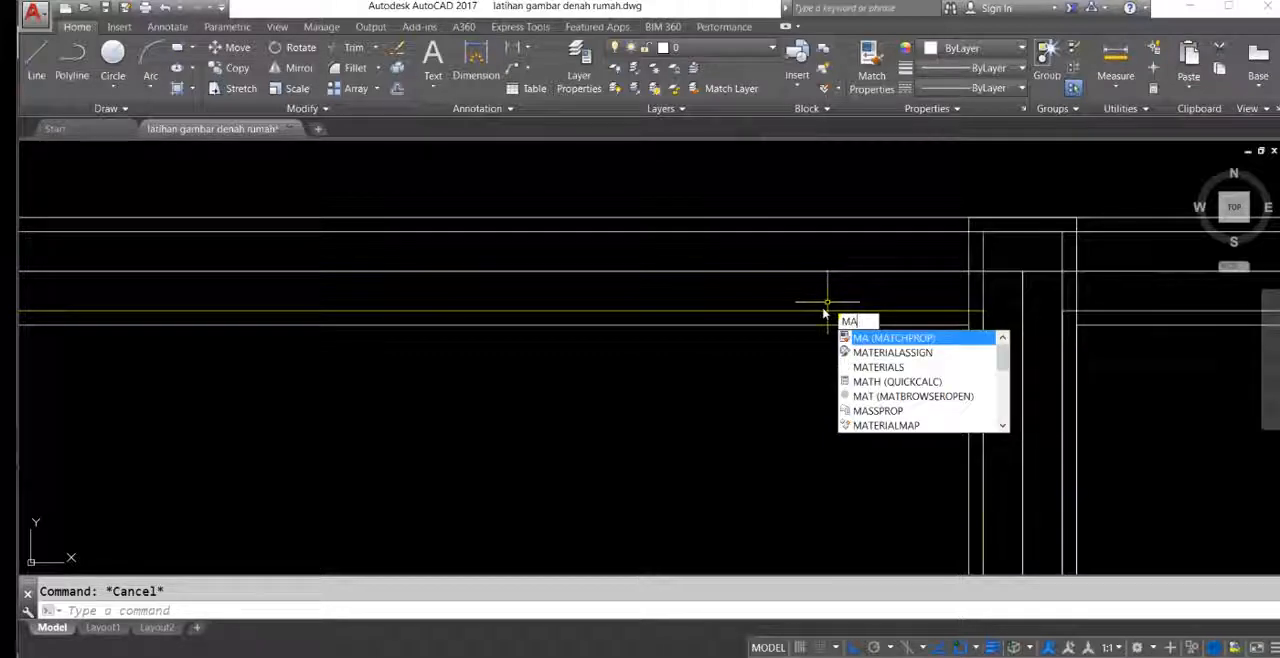
{"action": "key", "text": "Return"}
{"action": "left_click", "coordinate": [829, 311]}
{"action": "left_click", "coordinate": [815, 254]}
{"action": "scroll", "coordinate": [800, 261], "scroll_direction": "down", "scroll_amount": 3}
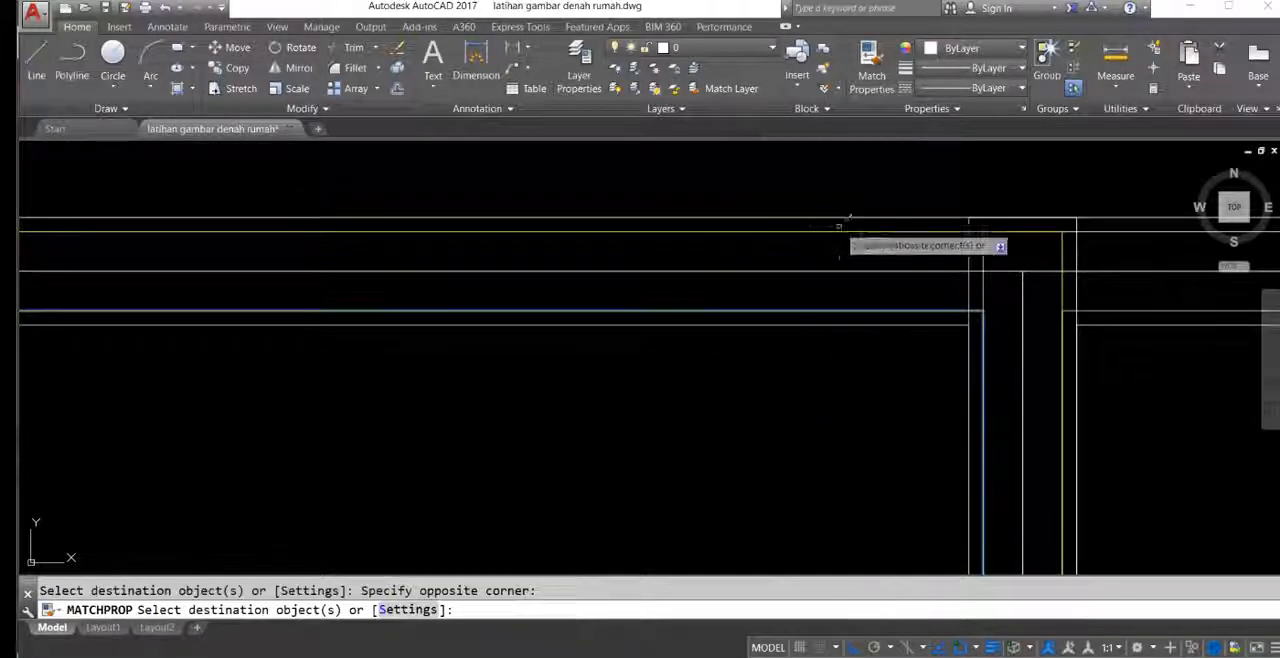
{"action": "scroll", "coordinate": [950, 284], "scroll_direction": "up", "scroll_amount": 4}
{"action": "left_click", "coordinate": [828, 213]}
{"action": "left_click", "coordinate": [820, 235]}
{"action": "middle_click_drag", "start_coordinate": [802, 200], "coordinate": [758, 260]}
{"action": "left_click", "coordinate": [760, 250]}
Step: Match the bata latihan properties onto the brick outlines of the small upper room further along the wall
{"action": "scroll", "coordinate": [740, 247], "scroll_direction": "down", "scroll_amount": 7}
{"action": "middle_click_drag", "start_coordinate": [890, 330], "coordinate": [490, 247]}
{"action": "scroll", "coordinate": [760, 280], "scroll_direction": "up", "scroll_amount": 2}
{"action": "scroll", "coordinate": [817, 298], "scroll_direction": "down", "scroll_amount": 4}
{"action": "middle_click_drag", "start_coordinate": [838, 320], "coordinate": [716, 263]}
{"action": "scroll", "coordinate": [928, 372], "scroll_direction": "up", "scroll_amount": 3}
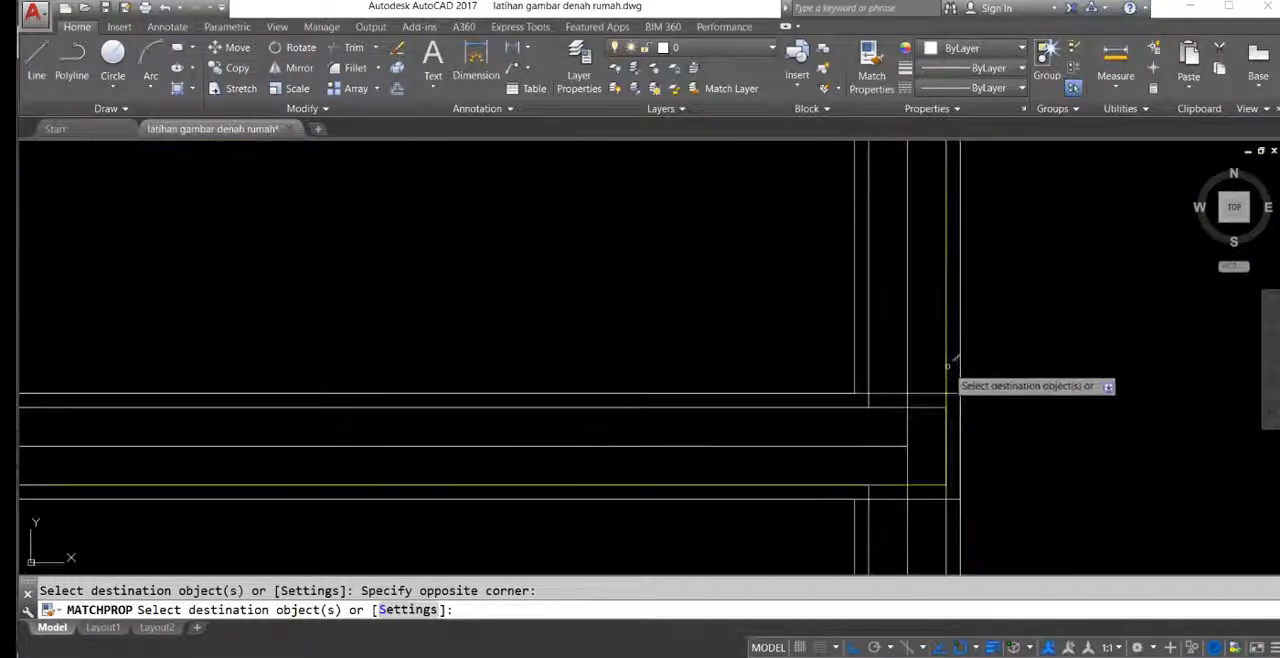
{"action": "scroll", "coordinate": [860, 325], "scroll_direction": "down", "scroll_amount": 2}
{"action": "scroll", "coordinate": [914, 363], "scroll_direction": "up", "scroll_amount": 5}
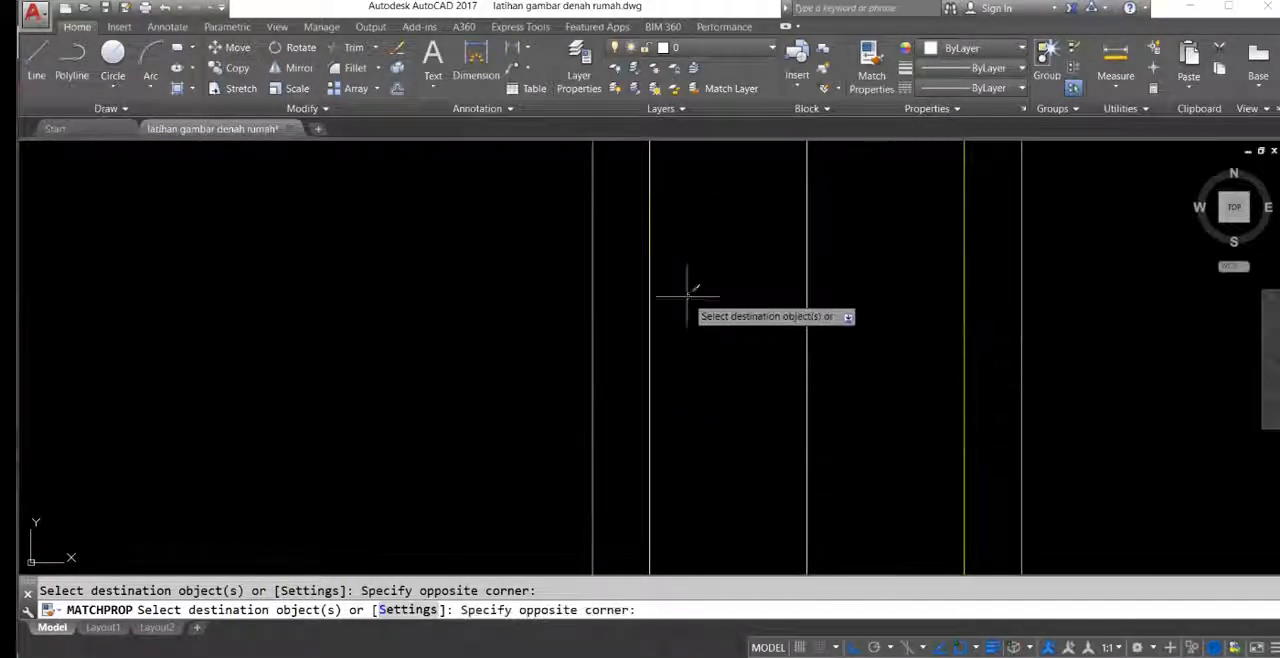
Step: Match the bata latihan properties onto the inner and outer brick lines of the rooms below
{"action": "scroll", "coordinate": [660, 340], "scroll_direction": "down", "scroll_amount": 4}
{"action": "scroll", "coordinate": [592, 363], "scroll_direction": "up", "scroll_amount": 5}
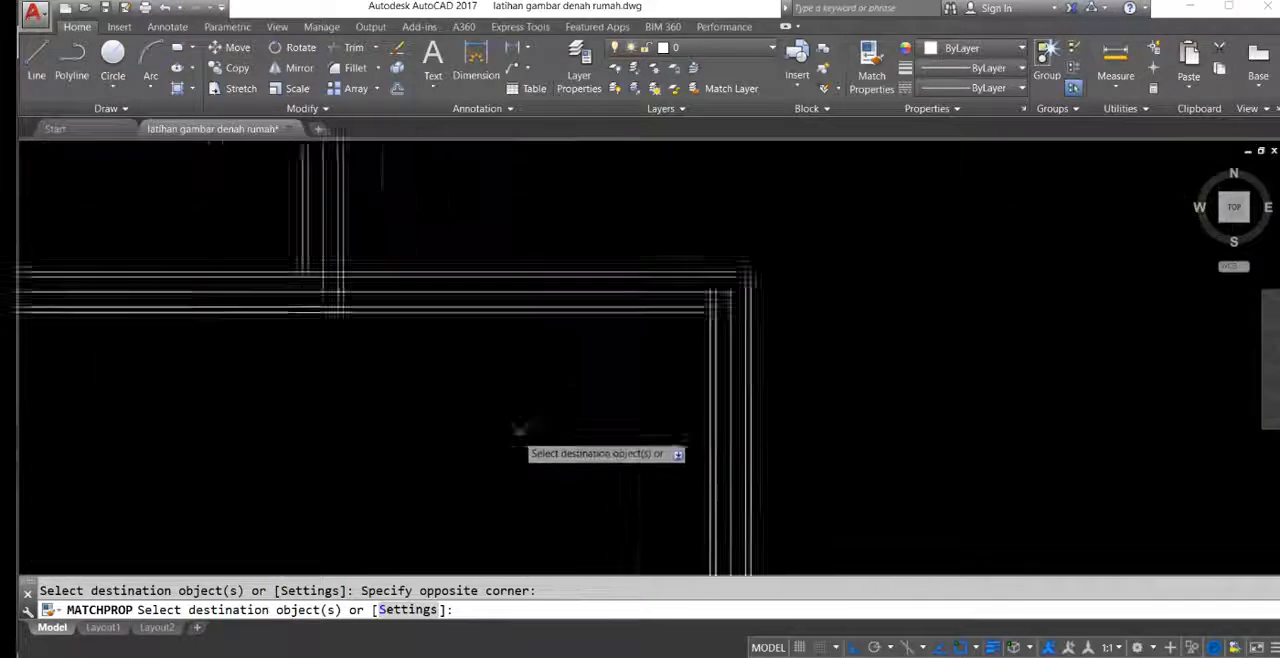
{"action": "scroll", "coordinate": [520, 428], "scroll_direction": "up", "scroll_amount": 2}
{"action": "left_click", "coordinate": [659, 232]}
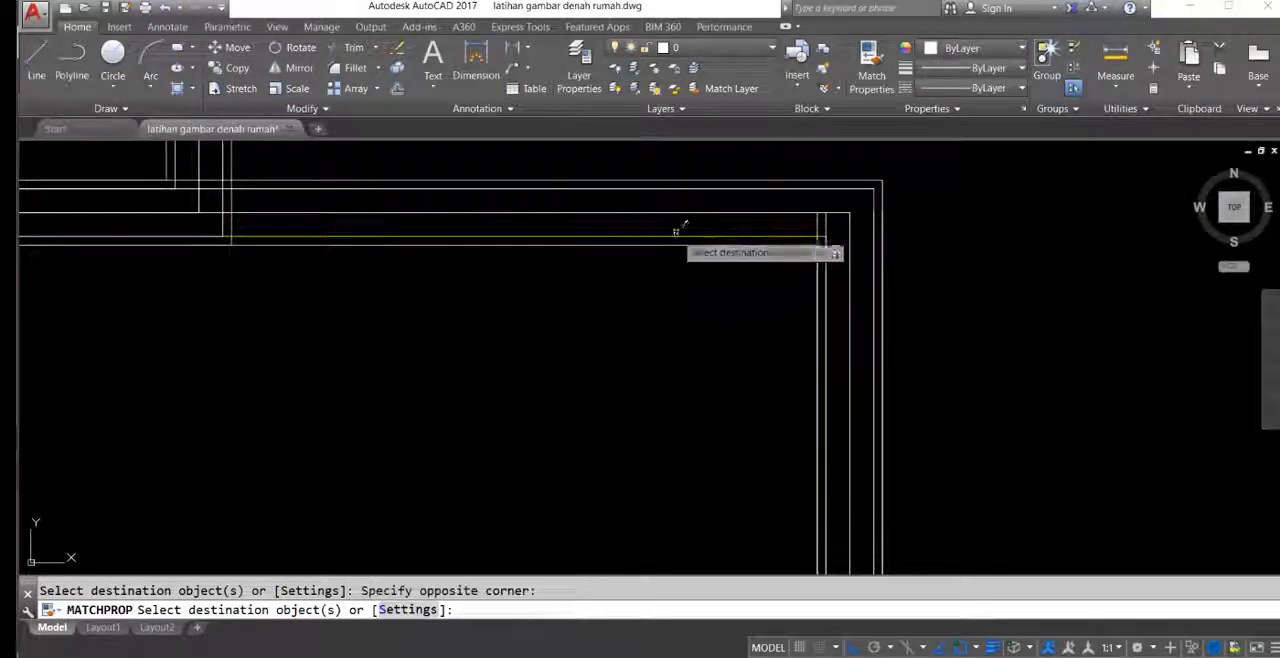
{"action": "scroll", "coordinate": [657, 192], "scroll_direction": "down", "scroll_amount": 3}
{"action": "scroll", "coordinate": [751, 343], "scroll_direction": "up", "scroll_amount": 4}
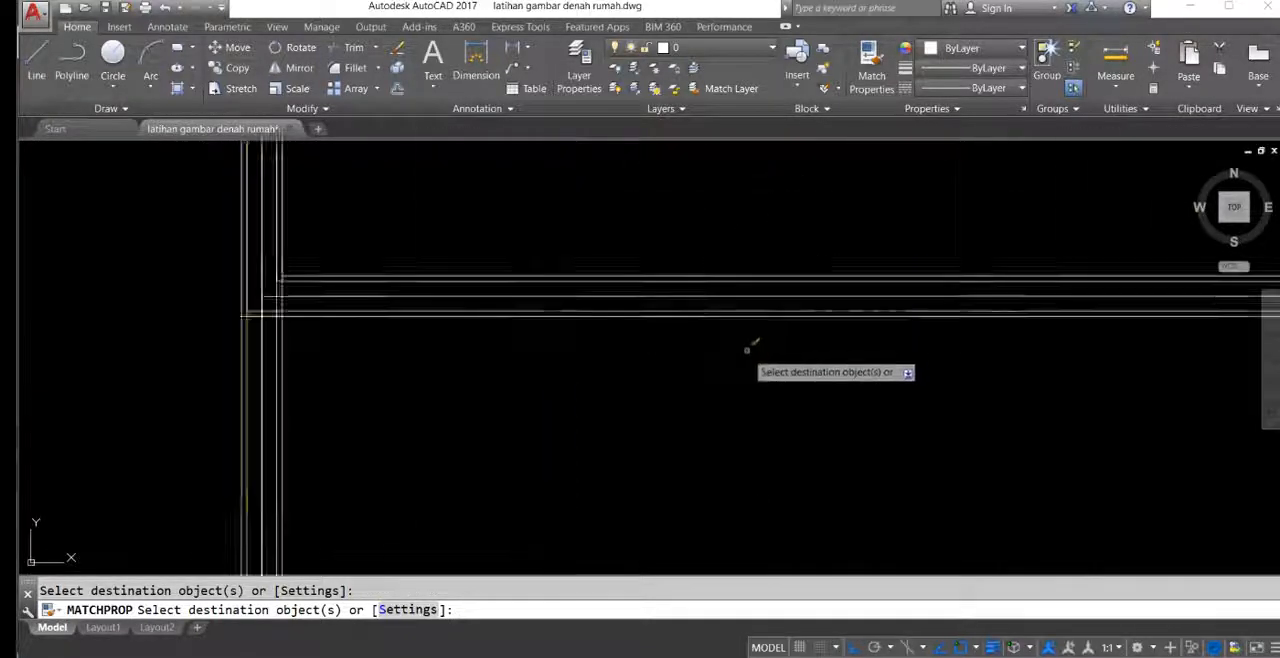
{"action": "left_click", "coordinate": [709, 248]}
{"action": "left_click", "coordinate": [709, 257]}
{"action": "middle_click_drag", "start_coordinate": [709, 236], "coordinate": [708, 286]}
{"action": "left_click", "coordinate": [707, 236]}
{"action": "scroll", "coordinate": [527, 300], "scroll_direction": "down", "scroll_amount": 3}
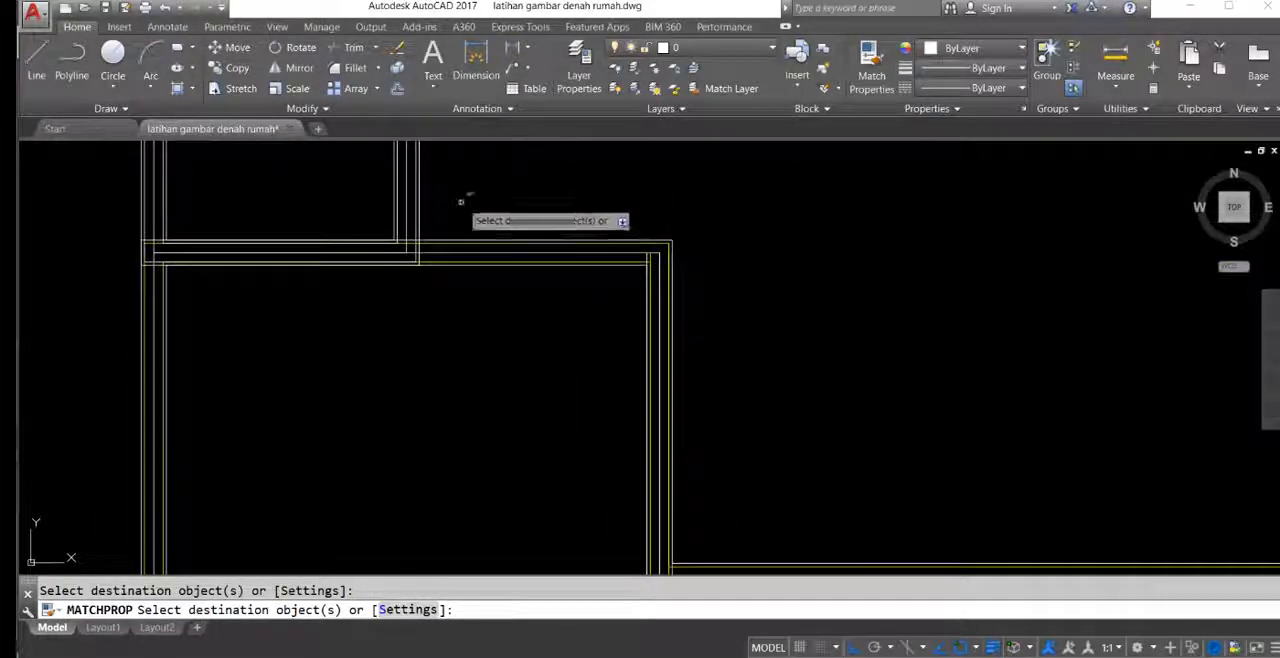
Step: Match the bata latihan properties onto the brick lines of the next vertical wall and of the horizontal wall meeting it
{"action": "scroll", "coordinate": [395, 157], "scroll_direction": "up", "scroll_amount": 2}
{"action": "middle_click_drag", "start_coordinate": [393, 156], "coordinate": [534, 291]}
{"action": "scroll", "coordinate": [565, 322], "scroll_direction": "up", "scroll_amount": 4}
{"action": "left_click", "coordinate": [525, 330]}
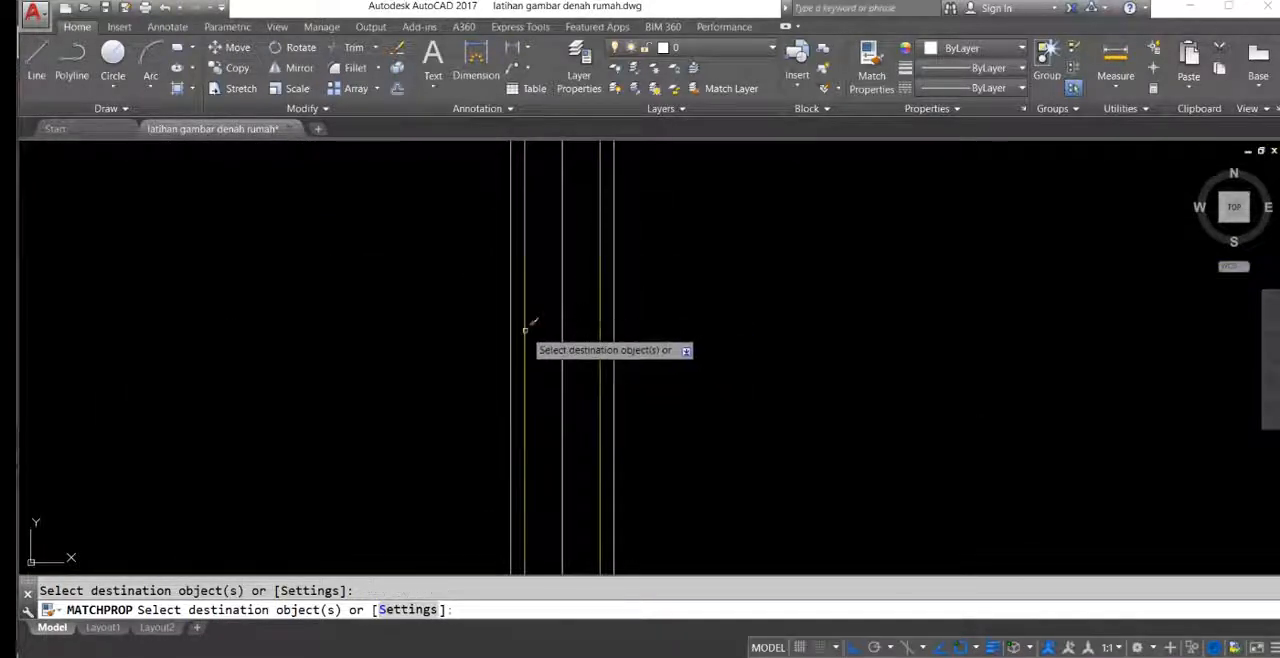
{"action": "scroll", "coordinate": [541, 348], "scroll_direction": "down", "scroll_amount": 3}
{"action": "scroll", "coordinate": [668, 300], "scroll_direction": "up", "scroll_amount": 4}
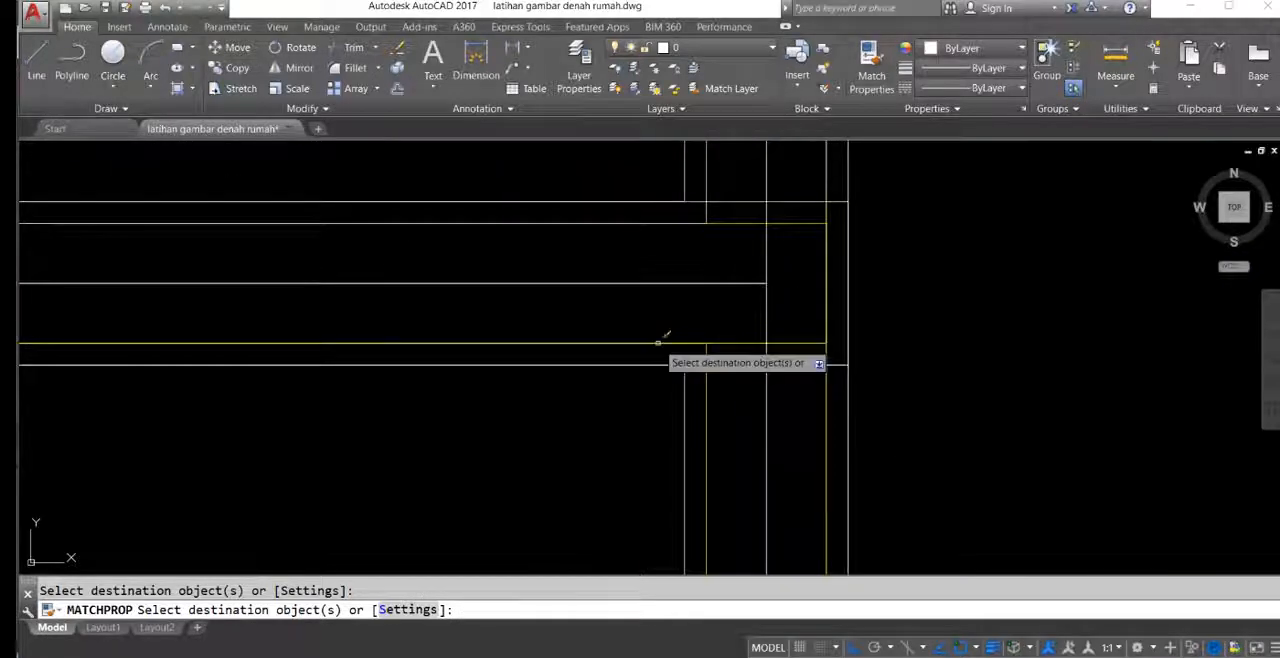
{"action": "left_click", "coordinate": [663, 211]}
{"action": "left_click", "coordinate": [645, 229]}
{"action": "scroll", "coordinate": [720, 295], "scroll_direction": "down", "scroll_amount": 5}
Step: Match the bata latihan properties onto the inner brick line at the large room's lower-right corner and end property matching
{"action": "middle_click_drag", "start_coordinate": [698, 205], "coordinate": [731, 485]}
{"action": "scroll", "coordinate": [738, 320], "scroll_direction": "down", "scroll_amount": 5}
{"action": "middle_click_drag", "start_coordinate": [740, 262], "coordinate": [743, 326]}
{"action": "scroll", "coordinate": [828, 329], "scroll_direction": "up", "scroll_amount": 2}
{"action": "scroll", "coordinate": [834, 329], "scroll_direction": "up", "scroll_amount": 6}
{"action": "middle_click_drag", "start_coordinate": [809, 220], "coordinate": [752, 355]}
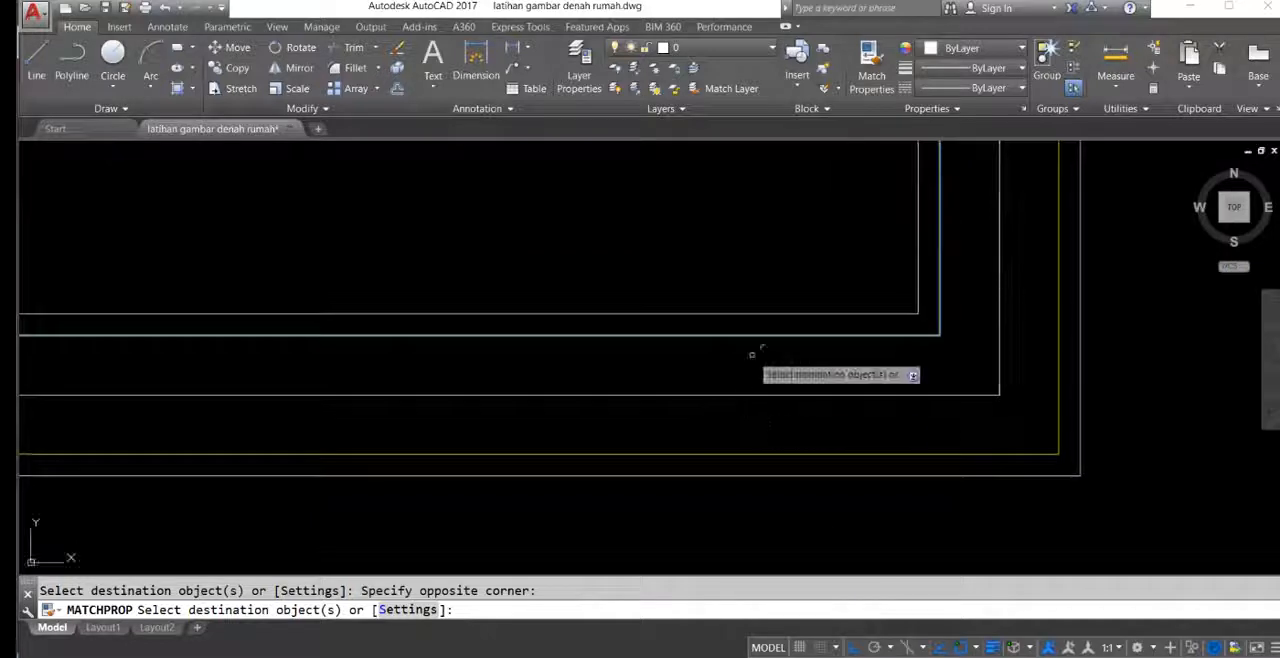
{"action": "scroll", "coordinate": [740, 320], "scroll_direction": "down", "scroll_amount": 10}
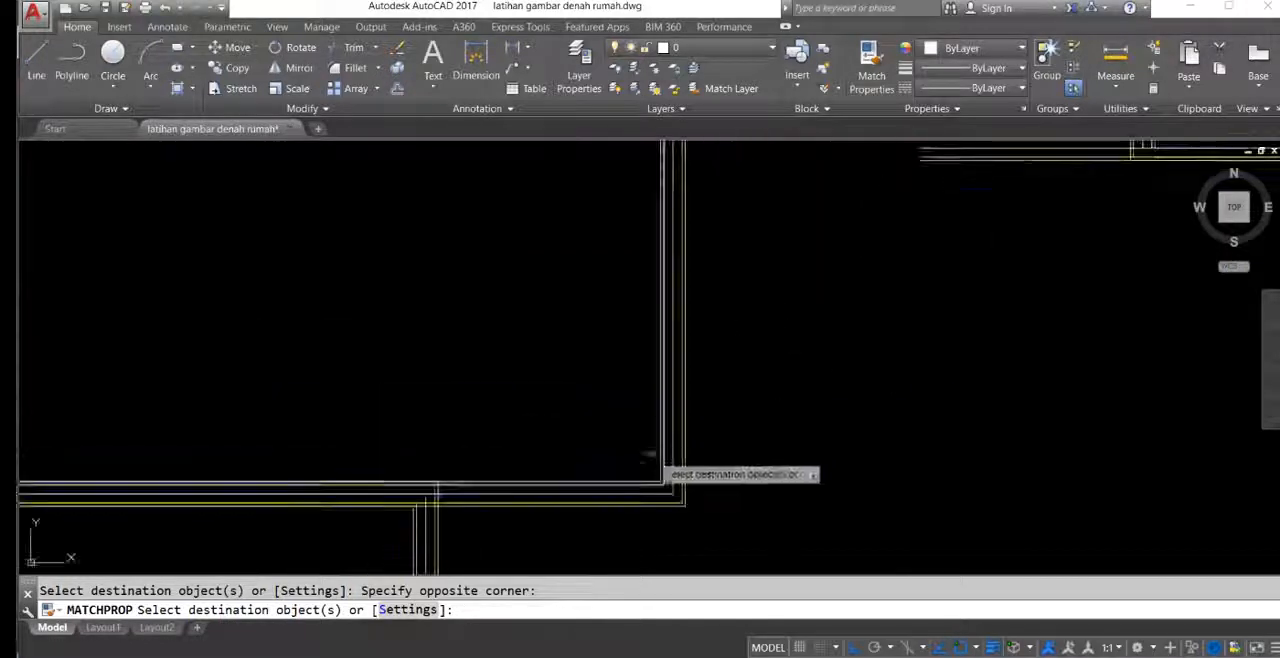
{"action": "key", "text": "Escape"}
Step: Move the innermost plaster outline of the redrawn main bedroom to the dinding layer
{"action": "middle_click_drag", "start_coordinate": [637, 287], "coordinate": [737, 276]}
{"action": "scroll", "coordinate": [631, 280], "scroll_direction": "up", "scroll_amount": 2}
{"action": "scroll", "coordinate": [604, 180], "scroll_direction": "up", "scroll_amount": 4}
{"action": "middle_click_drag", "start_coordinate": [646, 229], "coordinate": [1019, 415]}
{"action": "scroll", "coordinate": [414, 302], "scroll_direction": "up", "scroll_amount": 6}
{"action": "middle_click_drag", "start_coordinate": [423, 345], "coordinate": [629, 277]}
{"action": "scroll", "coordinate": [511, 281], "scroll_direction": "up", "scroll_amount": 4}
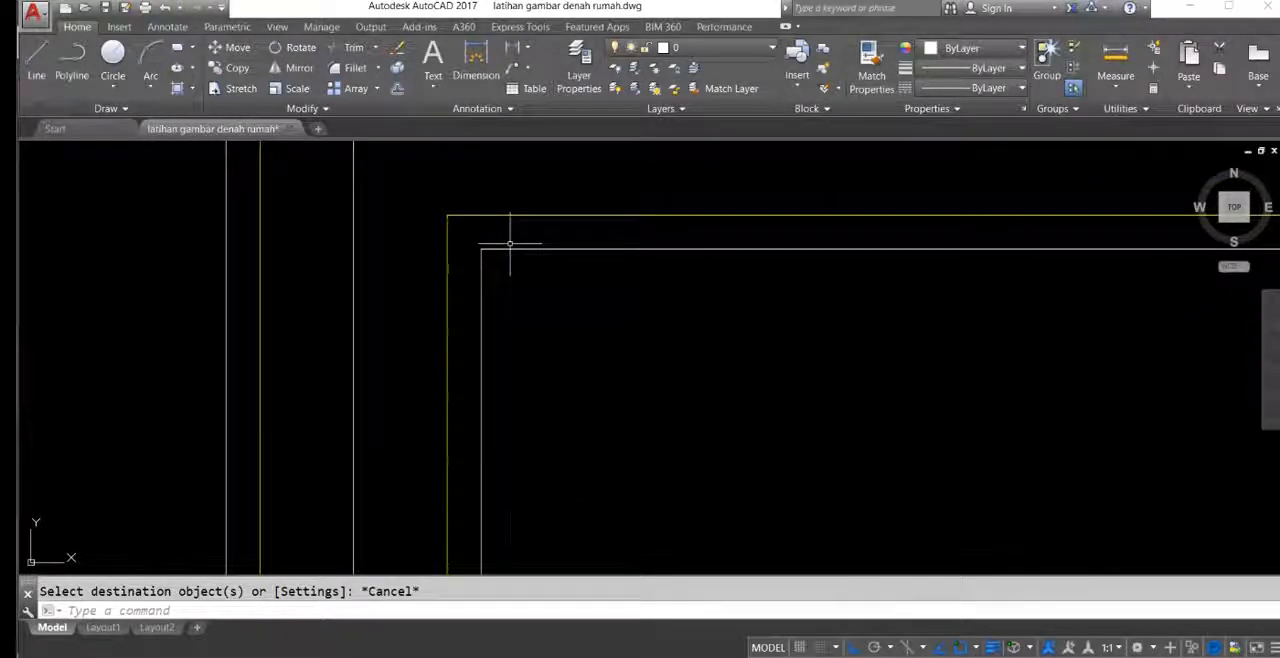
{"action": "left_click", "coordinate": [510, 243]}
{"action": "left_click", "coordinate": [497, 323]}
{"action": "scroll", "coordinate": [560, 230], "scroll_direction": "down", "scroll_amount": 3}
{"action": "left_click", "coordinate": [690, 47]}
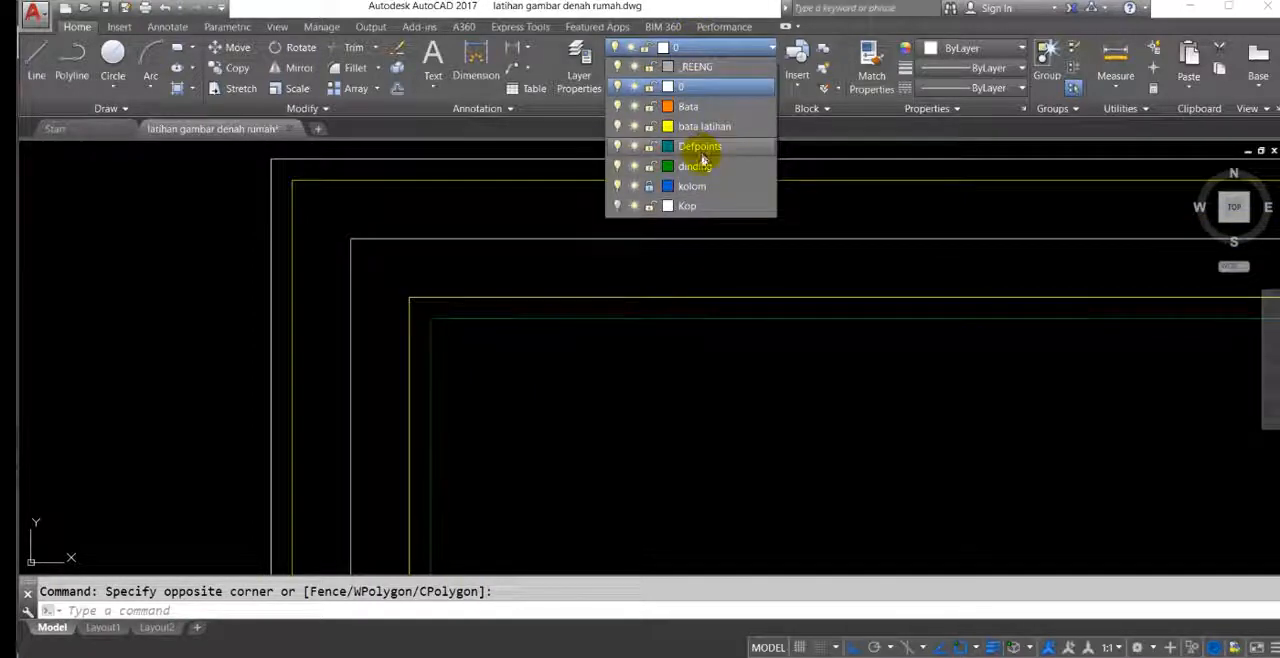
{"action": "left_click", "coordinate": [695, 166]}
{"action": "scroll", "coordinate": [580, 266], "scroll_direction": "up", "scroll_amount": 3}
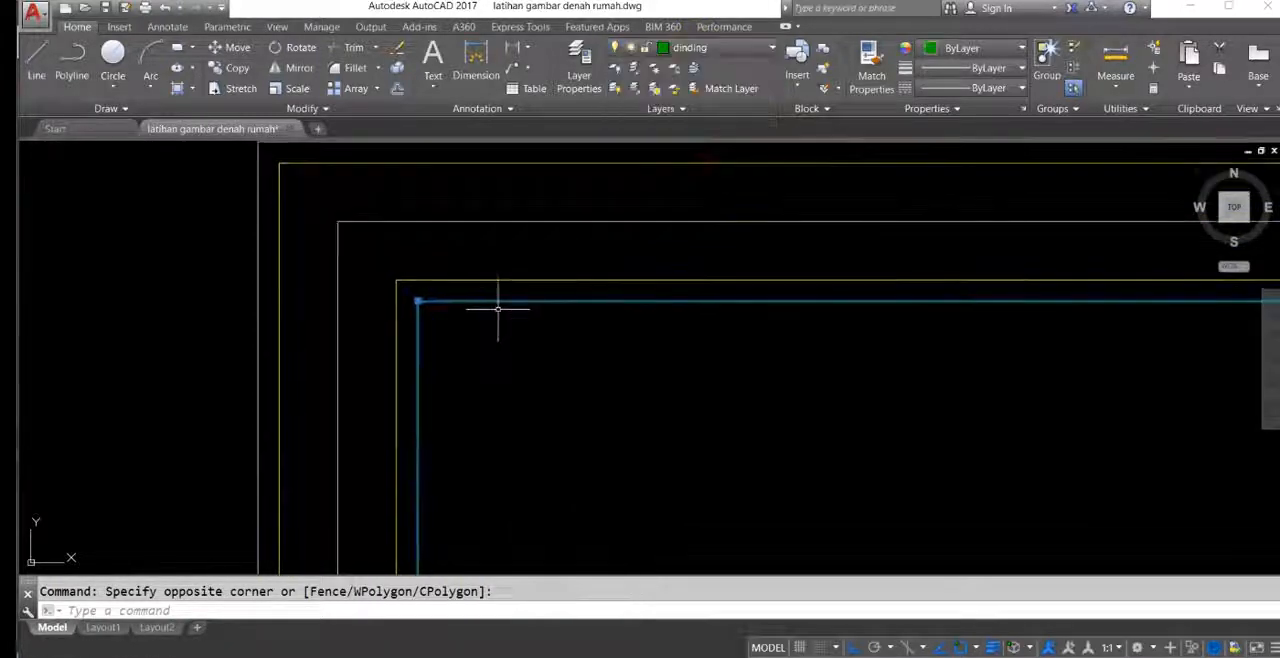
{"action": "key", "text": "Escape"}
Step: Match the properties of the main bedroom's inner plaster outline onto its outer plaster outline
{"action": "type", "text": "ma"}
{"action": "key", "text": "Return"}
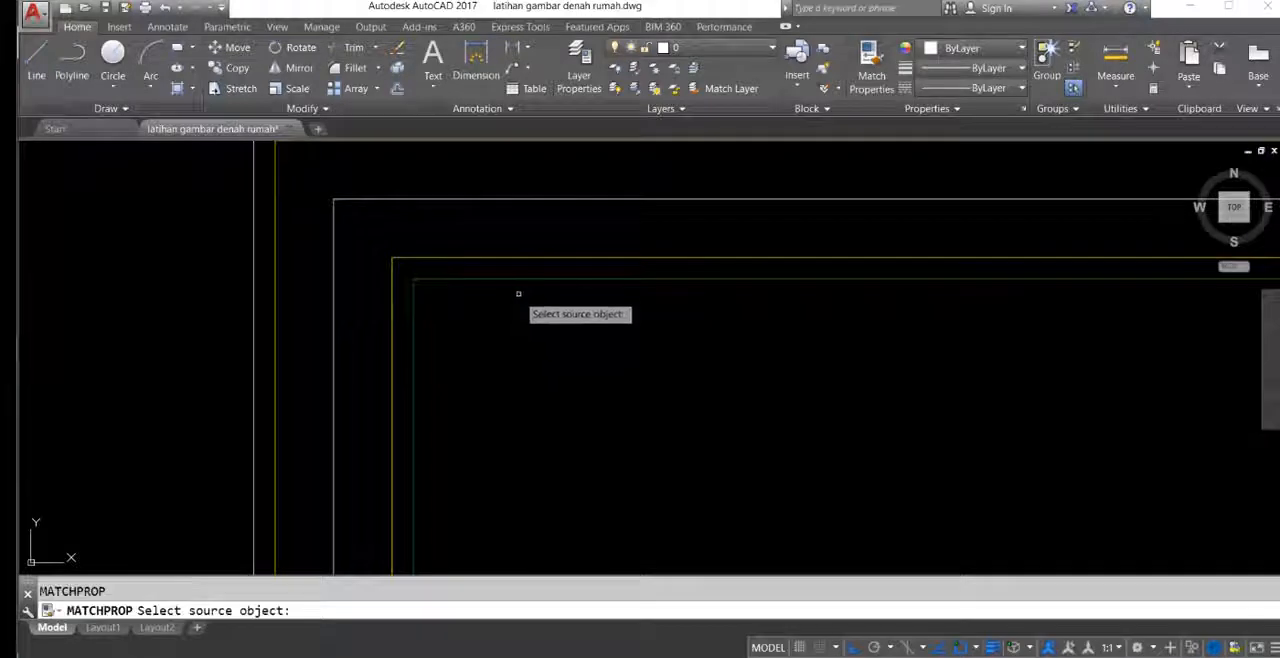
{"action": "left_click", "coordinate": [521, 281]}
{"action": "scroll", "coordinate": [444, 258], "scroll_direction": "down", "scroll_amount": 1}
{"action": "middle_click_drag", "start_coordinate": [390, 197], "coordinate": [424, 296]}
{"action": "scroll", "coordinate": [415, 271], "scroll_direction": "up", "scroll_amount": 2}
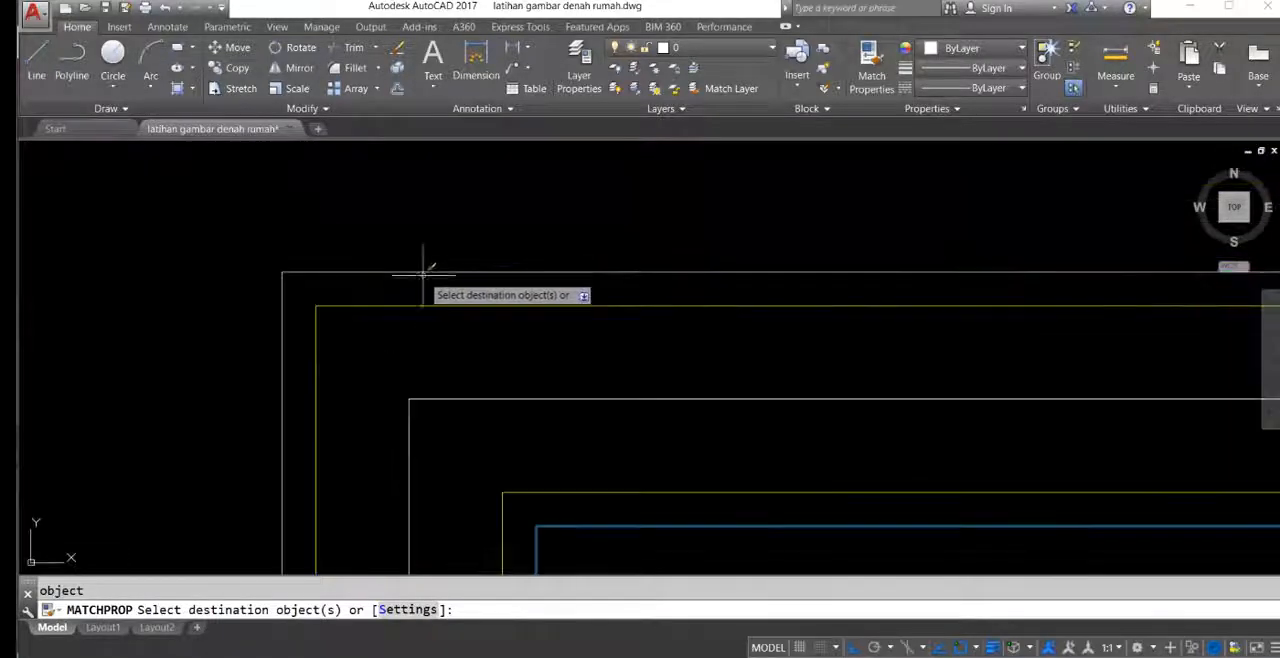
{"action": "left_click", "coordinate": [424, 272]}
{"action": "left_click", "coordinate": [413, 237]}
{"action": "scroll", "coordinate": [413, 238], "scroll_direction": "down", "scroll_amount": 1}
{"action": "scroll", "coordinate": [416, 240], "scroll_direction": "down", "scroll_amount": 10}
Step: Match the dinding properties onto the plaster lines of the upper wall, the kitchen and the inside of the upper-right bedroom
{"action": "middle_click_drag", "start_coordinate": [785, 320], "coordinate": [422, 250]}
{"action": "scroll", "coordinate": [612, 190], "scroll_direction": "up", "scroll_amount": 4}
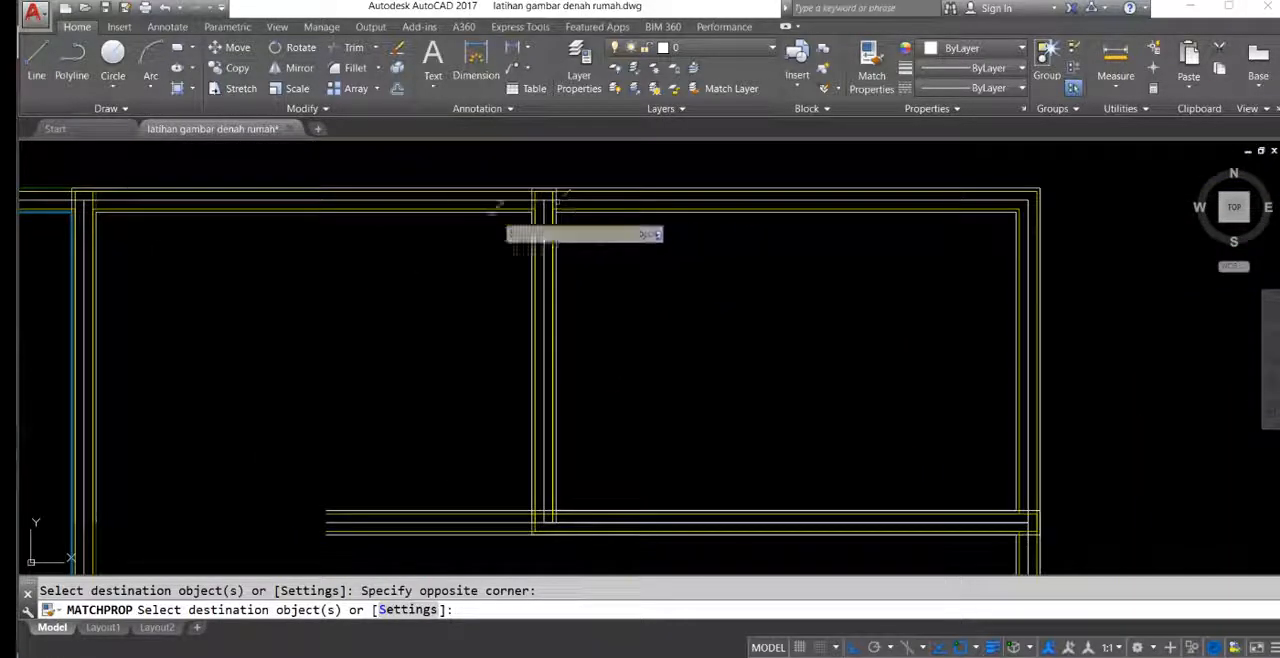
{"action": "scroll", "coordinate": [464, 187], "scroll_direction": "up", "scroll_amount": 5}
{"action": "middle_click_drag", "start_coordinate": [464, 187], "coordinate": [563, 250]}
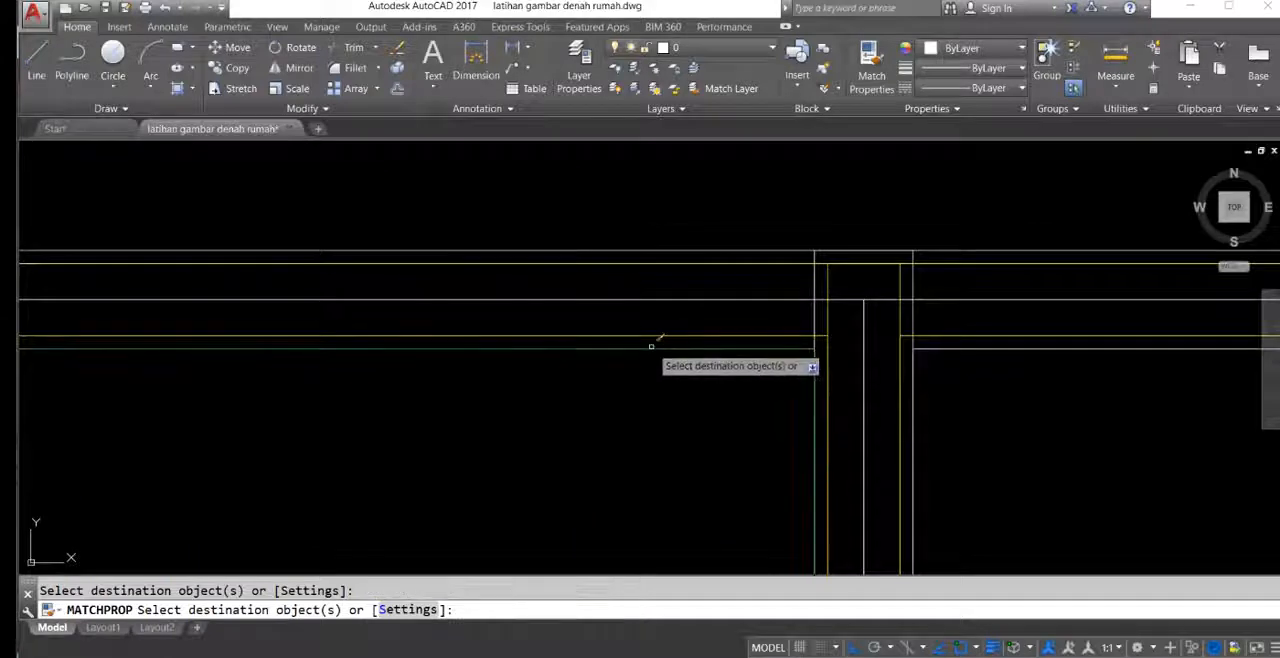
{"action": "left_click", "coordinate": [744, 387]}
{"action": "middle_click_drag", "start_coordinate": [744, 387], "coordinate": [646, 322]}
{"action": "left_click", "coordinate": [802, 293]}
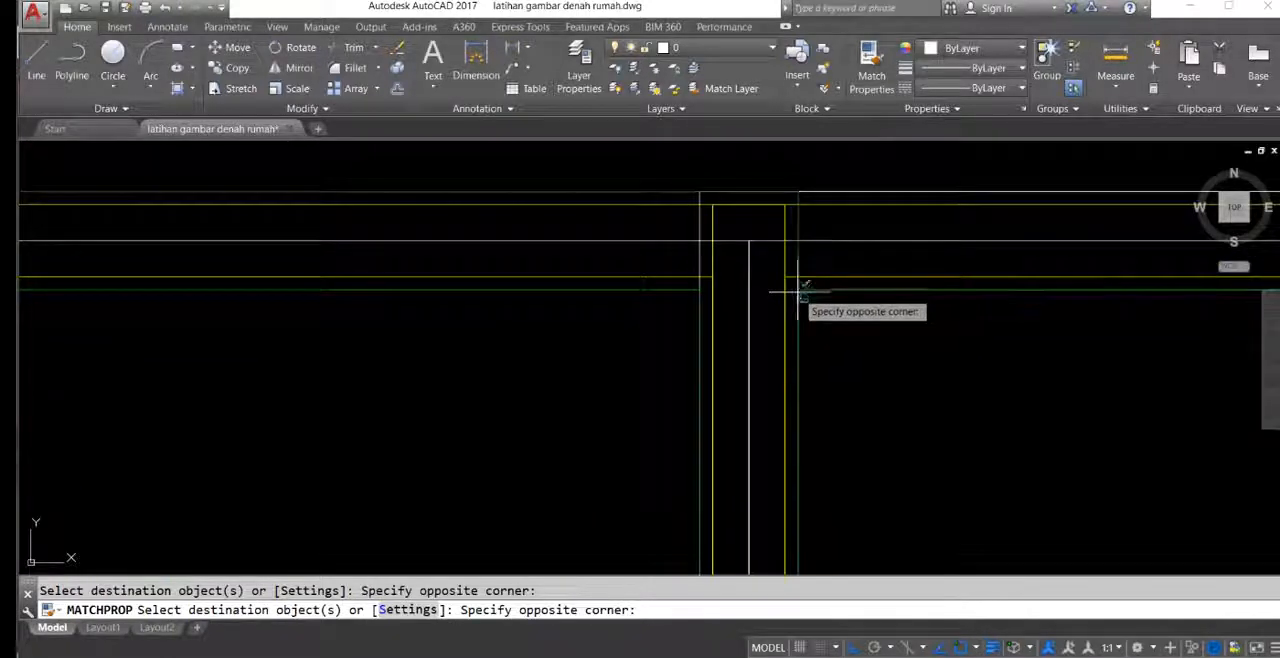
Step: Match the dinding properties onto the plaster lines of the horizontal wall below the kitchen and upper-right bedroom
{"action": "scroll", "coordinate": [726, 235], "scroll_direction": "down", "scroll_amount": 6}
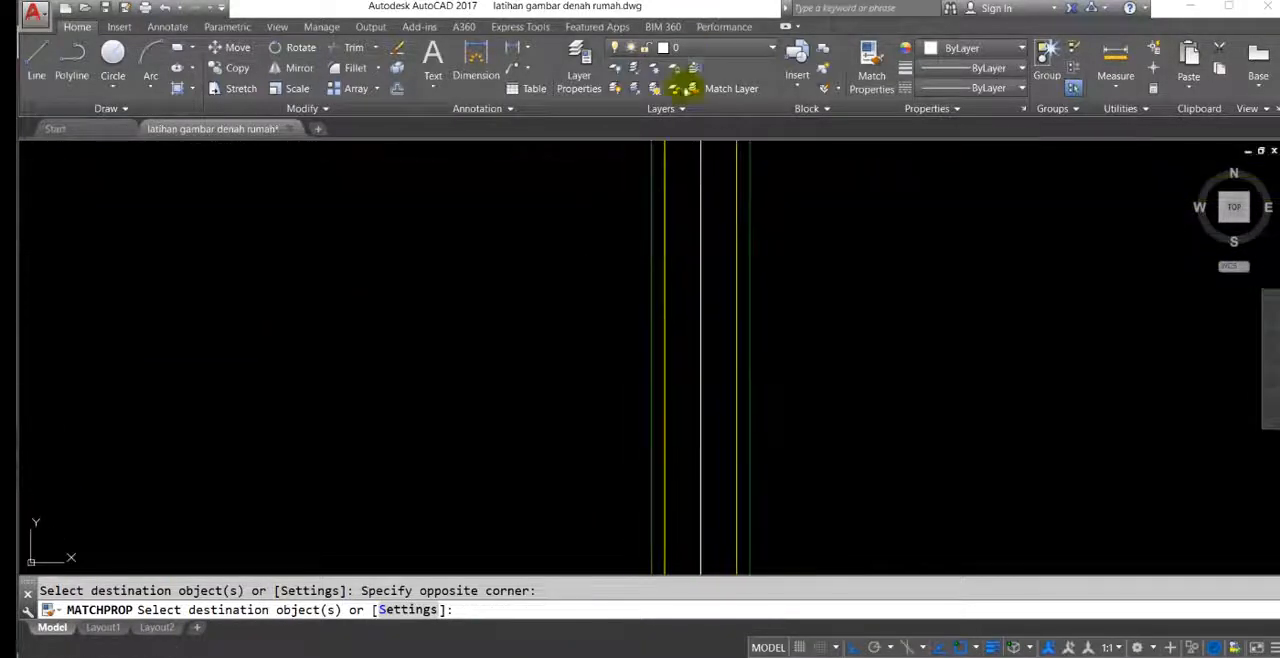
{"action": "scroll", "coordinate": [690, 330], "scroll_direction": "up", "scroll_amount": 5}
{"action": "left_click", "coordinate": [684, 340]}
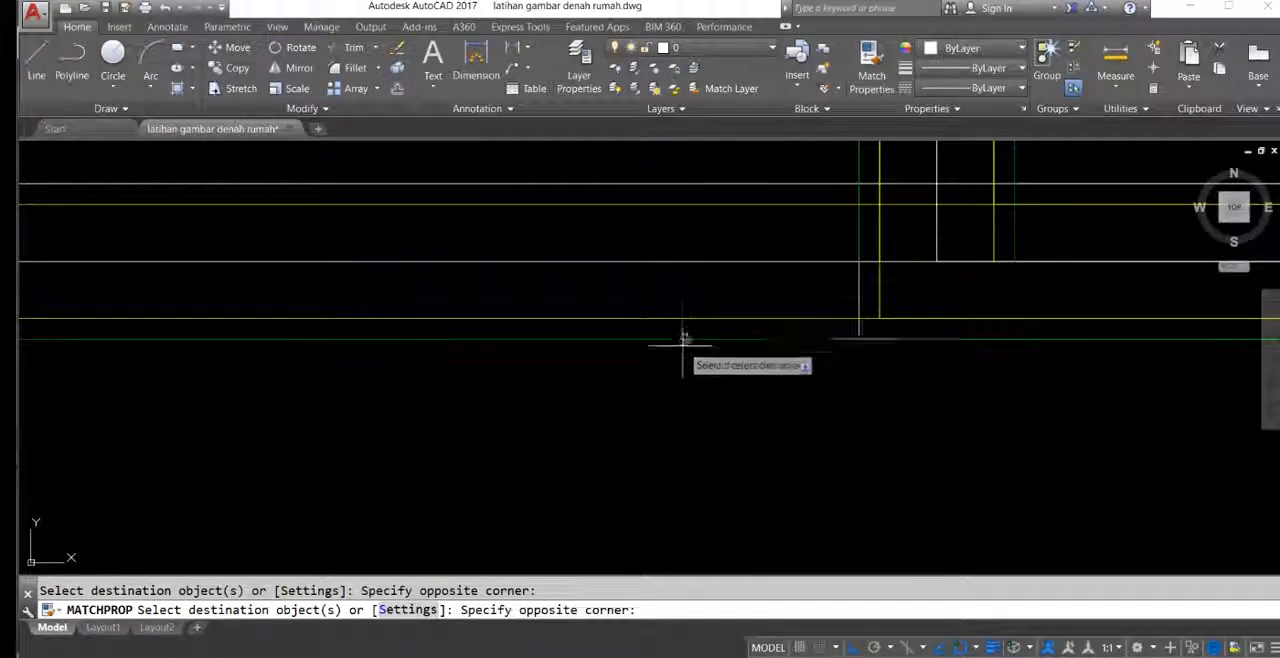
{"action": "middle_click_drag", "start_coordinate": [829, 212], "coordinate": [773, 266]}
{"action": "left_click", "coordinate": [770, 252]}
{"action": "left_click", "coordinate": [748, 214]}
Step: Match the dinding properties onto the plaster lines of the family room's right exterior wall
{"action": "scroll", "coordinate": [706, 250], "scroll_direction": "down", "scroll_amount": 6}
{"action": "middle_click_drag", "start_coordinate": [832, 318], "coordinate": [621, 202]}
{"action": "scroll", "coordinate": [640, 215], "scroll_direction": "down", "scroll_amount": 2}
{"action": "middle_click_drag", "start_coordinate": [755, 365], "coordinate": [859, 148]}
{"action": "scroll", "coordinate": [785, 370], "scroll_direction": "up", "scroll_amount": 5}
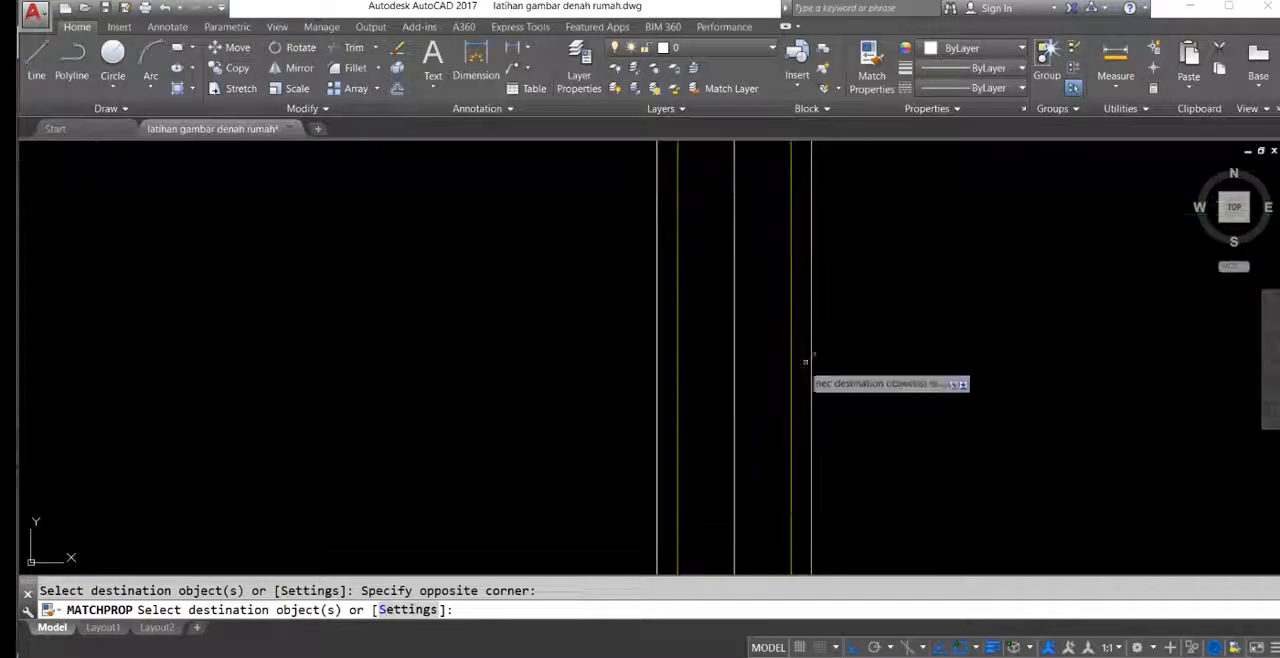
{"action": "left_click", "coordinate": [611, 296]}
Step: Match the dinding properties onto the plaster lines of the lower rooms' walls
{"action": "scroll", "coordinate": [602, 290], "scroll_direction": "down", "scroll_amount": 6}
{"action": "middle_click_drag", "start_coordinate": [543, 206], "coordinate": [883, 163]}
{"action": "scroll", "coordinate": [730, 225], "scroll_direction": "down", "scroll_amount": 6}
{"action": "middle_click_drag", "start_coordinate": [686, 300], "coordinate": [672, 223]}
{"action": "scroll", "coordinate": [542, 358], "scroll_direction": "up", "scroll_amount": 4}
{"action": "scroll", "coordinate": [541, 377], "scroll_direction": "up", "scroll_amount": 6}
{"action": "middle_click_drag", "start_coordinate": [560, 444], "coordinate": [563, 290]}
{"action": "scroll", "coordinate": [608, 297], "scroll_direction": "up", "scroll_amount": 4}
{"action": "left_click", "coordinate": [626, 298]}
{"action": "left_click", "coordinate": [377, 312]}
Step: Match the dinding properties onto the plaster lines on both sides of the vertical wall in the lower-left rooms
{"action": "scroll", "coordinate": [440, 307], "scroll_direction": "down", "scroll_amount": 7}
{"action": "middle_click_drag", "start_coordinate": [437, 306], "coordinate": [789, 403]}
{"action": "scroll", "coordinate": [788, 420], "scroll_direction": "down", "scroll_amount": 4}
{"action": "scroll", "coordinate": [575, 290], "scroll_direction": "down", "scroll_amount": 2}
{"action": "scroll", "coordinate": [700, 235], "scroll_direction": "up", "scroll_amount": 5}
{"action": "left_click", "coordinate": [700, 243]}
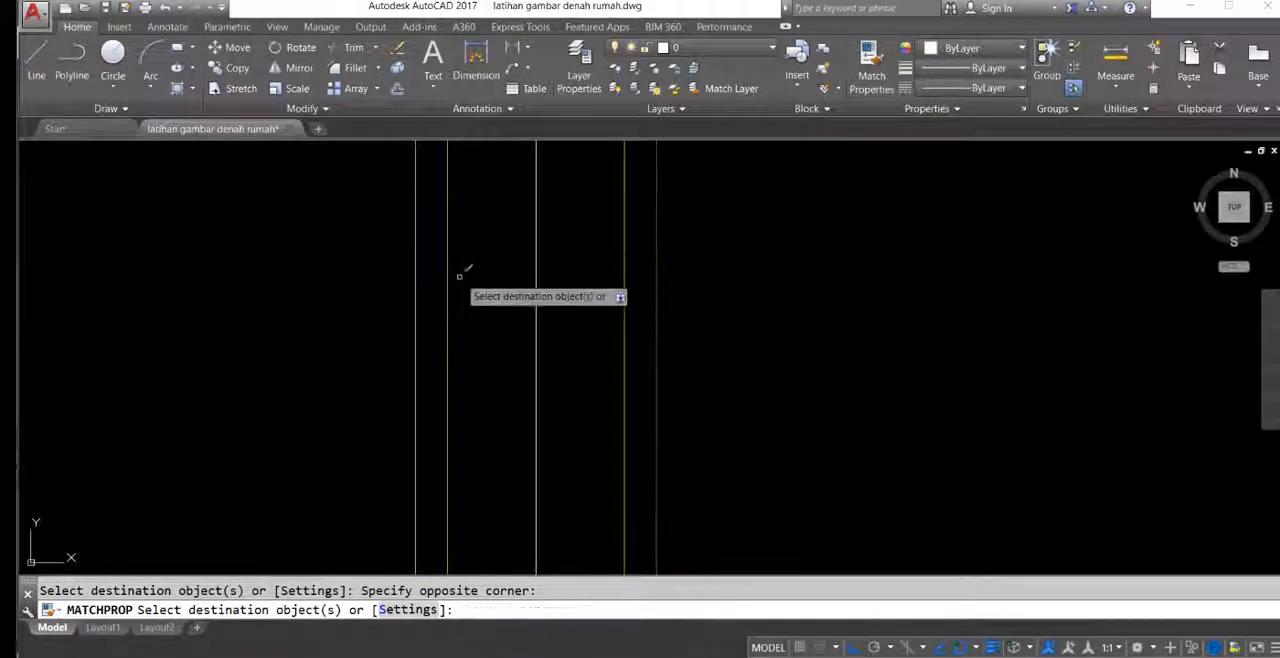
{"action": "left_click", "coordinate": [406, 240]}
Step: Match the dinding properties onto the inner plaster outline of the larger bathroom below the main bedroom
{"action": "scroll", "coordinate": [564, 330], "scroll_direction": "down", "scroll_amount": 6}
{"action": "middle_click_drag", "start_coordinate": [583, 243], "coordinate": [766, 418]}
{"action": "scroll", "coordinate": [640, 316], "scroll_direction": "up", "scroll_amount": 5}
{"action": "scroll", "coordinate": [677, 357], "scroll_direction": "down", "scroll_amount": 3}
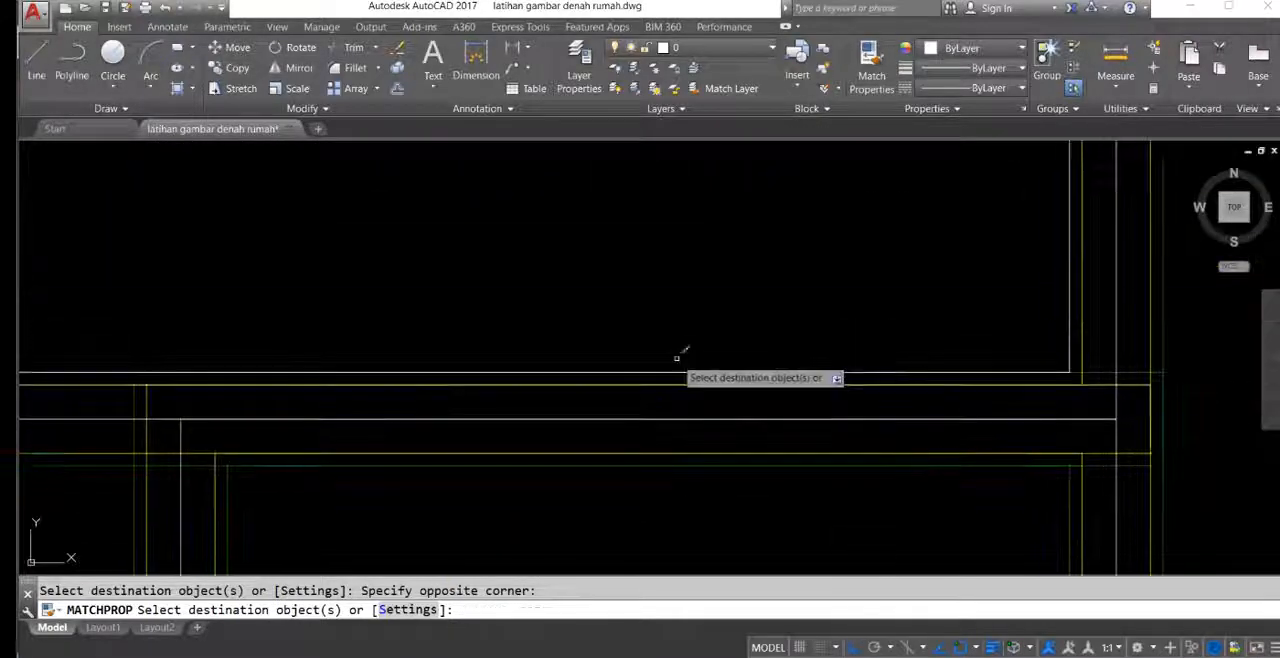
{"action": "left_click", "coordinate": [697, 375]}
Step: Match the dinding properties onto the remaining plaster lines around the left rooms and end property matching
{"action": "scroll", "coordinate": [615, 285], "scroll_direction": "down", "scroll_amount": 4}
{"action": "middle_click_drag", "start_coordinate": [610, 212], "coordinate": [812, 437]}
{"action": "scroll", "coordinate": [791, 337], "scroll_direction": "down", "scroll_amount": 2}
{"action": "middle_click_drag", "start_coordinate": [770, 300], "coordinate": [716, 405]}
{"action": "scroll", "coordinate": [716, 404], "scroll_direction": "up", "scroll_amount": 1}
{"action": "scroll", "coordinate": [740, 312], "scroll_direction": "down", "scroll_amount": 5}
{"action": "scroll", "coordinate": [740, 262], "scroll_direction": "up", "scroll_amount": 4}
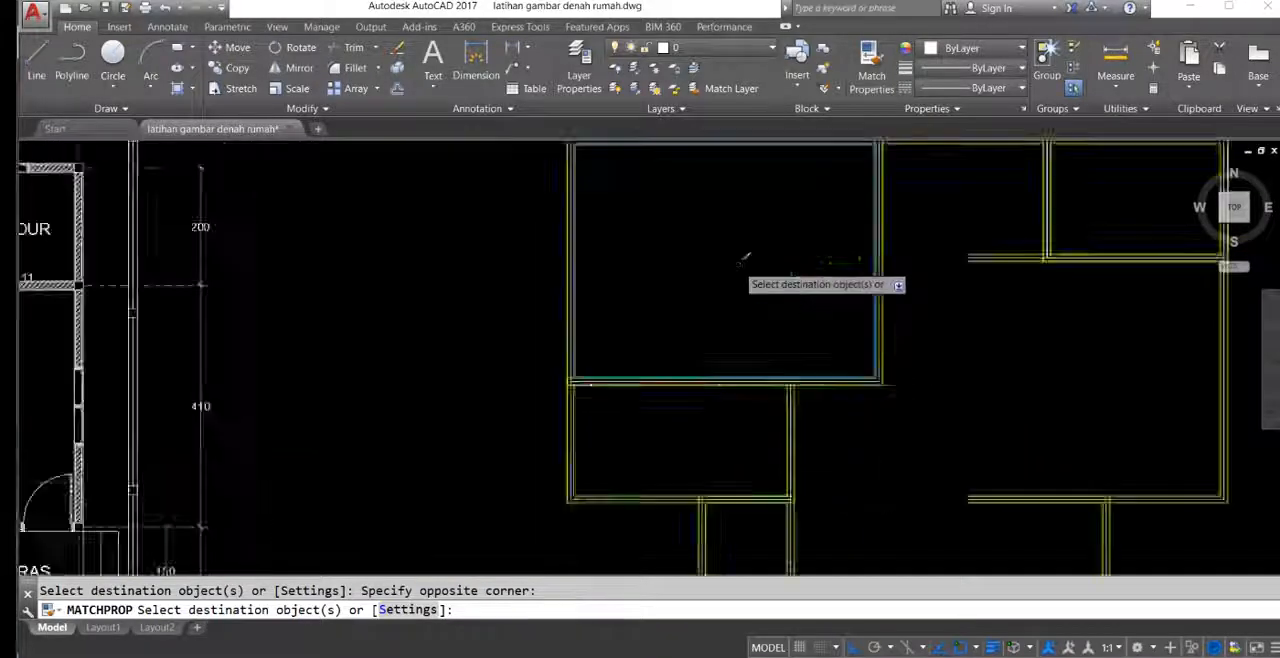
{"action": "middle_click_drag", "start_coordinate": [799, 360], "coordinate": [508, 178]}
{"action": "key", "text": "Escape"}
Step: Examine the sorted walls of the redrawn plan and the main bedroom's white centre outline between its brick lines
{"action": "scroll", "coordinate": [694, 269], "scroll_direction": "down", "scroll_amount": 2}
{"action": "scroll", "coordinate": [666, 297], "scroll_direction": "down", "scroll_amount": 3}
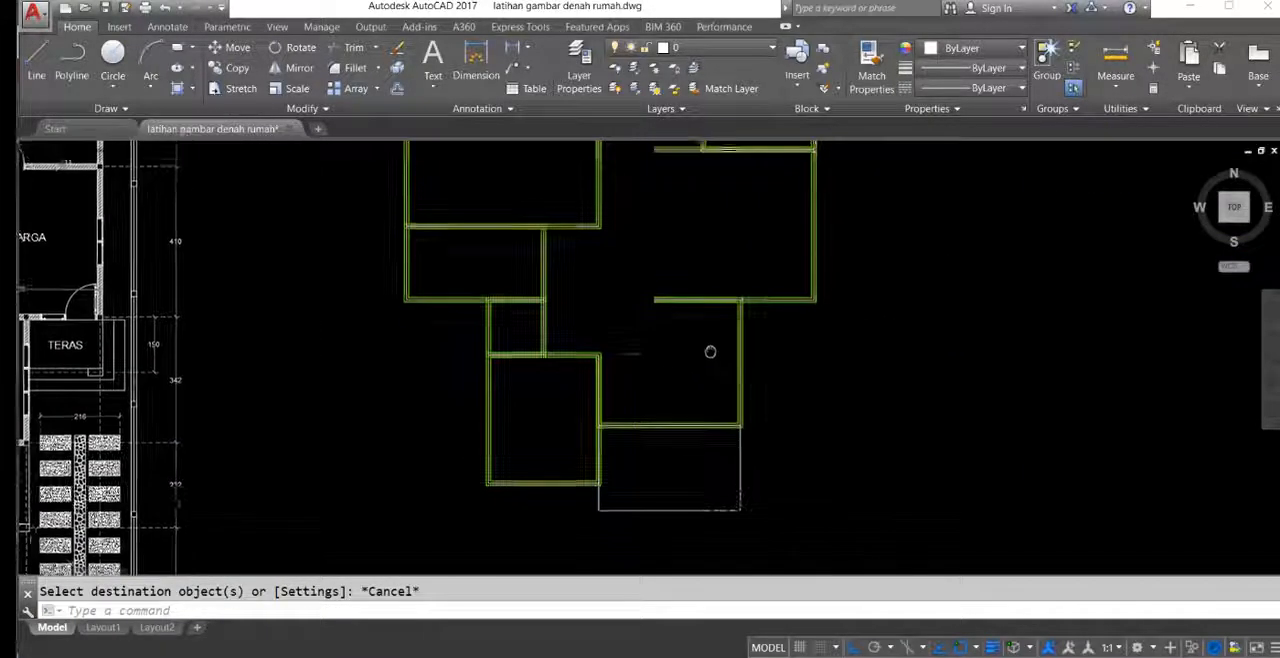
{"action": "mouse_move", "coordinate": [543, 270]}
{"action": "middle_mouse_down"}
{"action": "mouse_move", "coordinate": [543, 365]}
{"action": "mouse_move", "coordinate": [560, 273]}
{"action": "mouse_move", "coordinate": [568, 324]}
{"action": "mouse_move", "coordinate": [498, 303]}
{"action": "mouse_move", "coordinate": [616, 277]}
{"action": "mouse_move", "coordinate": [628, 251]}
{"action": "mouse_move", "coordinate": [688, 343]}
{"action": "mouse_move", "coordinate": [671, 403]}
{"action": "middle_mouse_up"}
{"action": "scroll", "coordinate": [651, 286], "scroll_direction": "up", "scroll_amount": 3}
{"action": "middle_click_drag", "start_coordinate": [668, 349], "coordinate": [638, 326]}
{"action": "scroll", "coordinate": [688, 303], "scroll_direction": "up", "scroll_amount": 6}
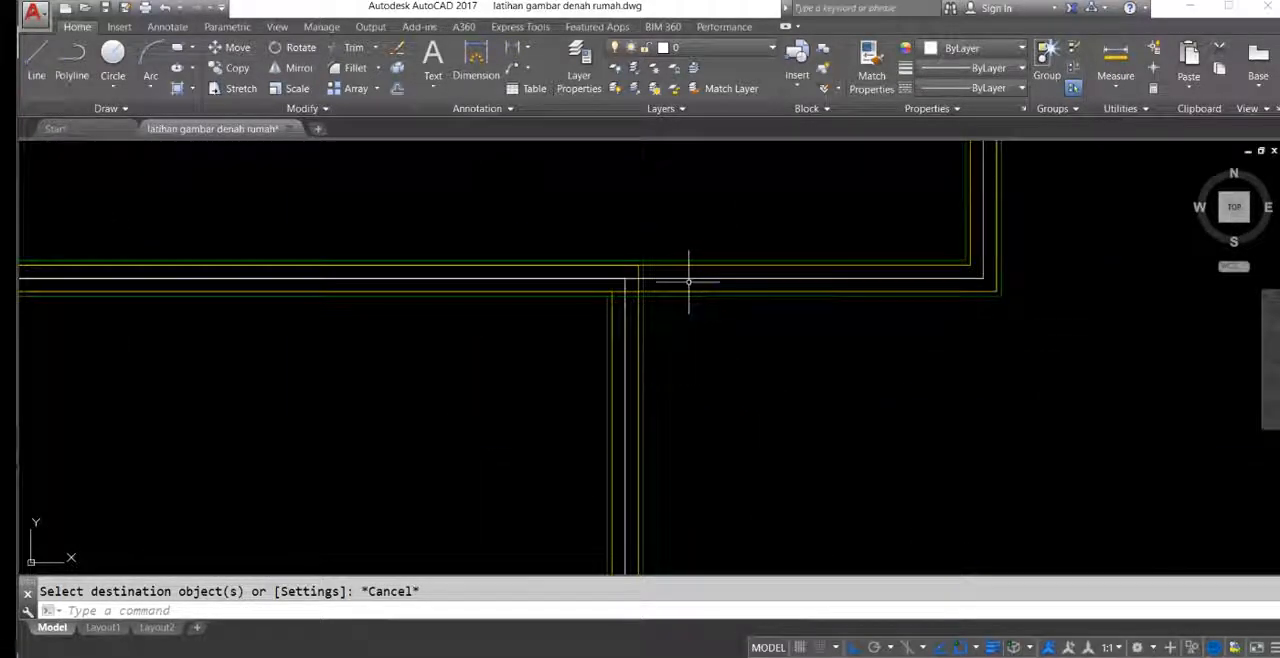
{"action": "left_click", "coordinate": [688, 282]}
{"action": "middle_click_drag", "start_coordinate": [566, 302], "coordinate": [677, 287]}
{"action": "scroll", "coordinate": [703, 264], "scroll_direction": "down", "scroll_amount": 3}
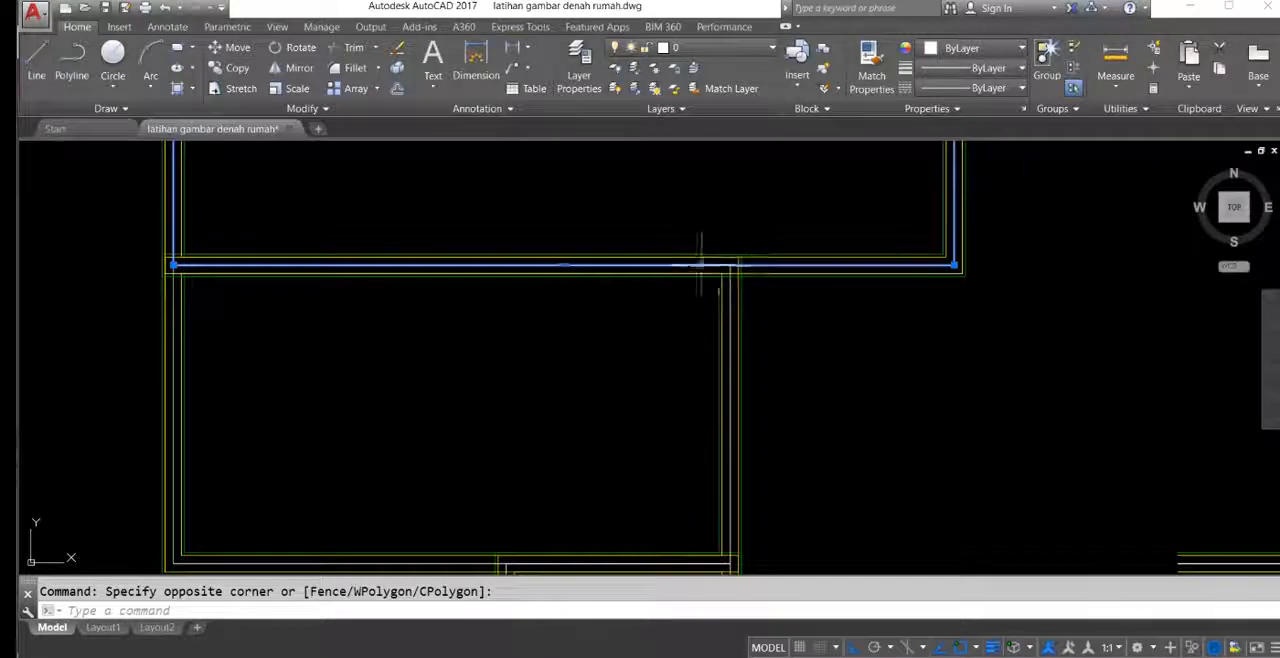
{"action": "middle_click_drag", "start_coordinate": [619, 259], "coordinate": [664, 295]}
{"action": "middle_click_drag", "start_coordinate": [564, 312], "coordinate": [738, 304]}
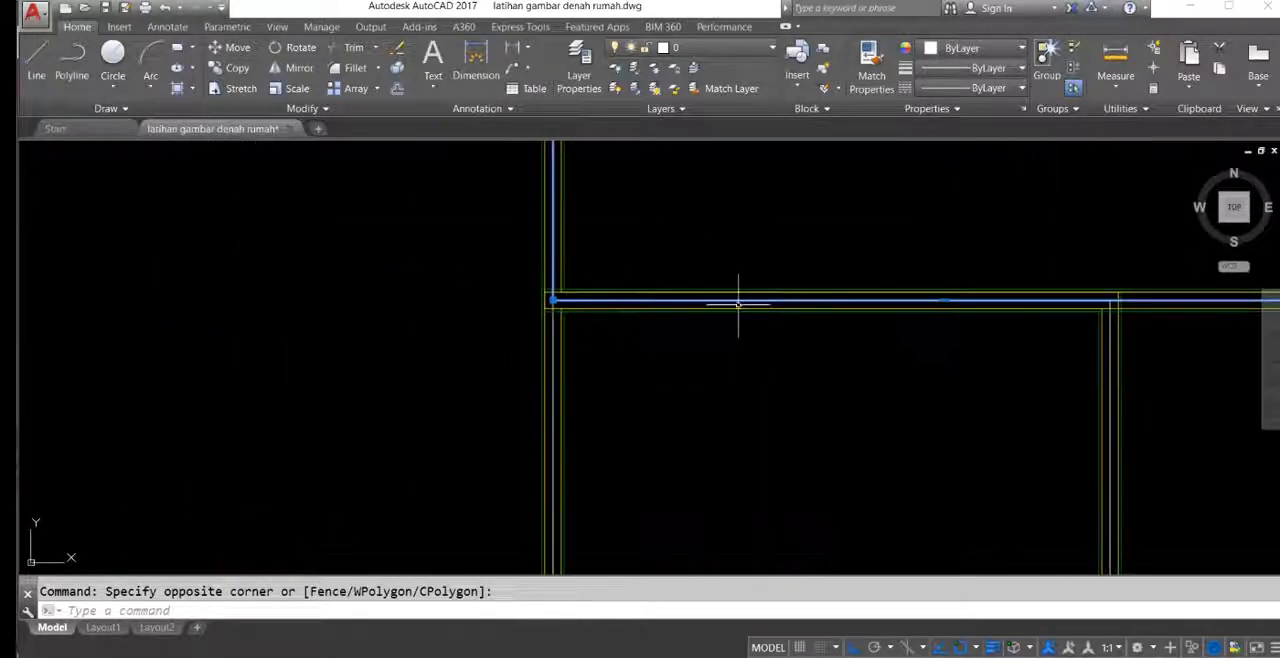
{"action": "scroll", "coordinate": [685, 303], "scroll_direction": "down", "scroll_amount": 4}
Step: Examine the hatched walls of the reference plan to compare them with the redrawn walls
{"action": "middle_click_drag", "start_coordinate": [585, 348], "coordinate": [820, 311]}
{"action": "middle_click_drag", "start_coordinate": [950, 270], "coordinate": [788, 380]}
{"action": "scroll", "coordinate": [782, 377], "scroll_direction": "up", "scroll_amount": 2}
{"action": "scroll", "coordinate": [684, 374], "scroll_direction": "up", "scroll_amount": 2}
{"action": "scroll", "coordinate": [695, 341], "scroll_direction": "down", "scroll_amount": 4}
{"action": "mouse_move", "coordinate": [607, 369]}
{"action": "middle_mouse_down"}
{"action": "mouse_move", "coordinate": [886, 351]}
{"action": "mouse_move", "coordinate": [1058, 370]}
{"action": "middle_mouse_up"}
{"action": "scroll", "coordinate": [356, 228], "scroll_direction": "up", "scroll_amount": 4}
{"action": "middle_click_drag", "start_coordinate": [397, 210], "coordinate": [423, 299]}
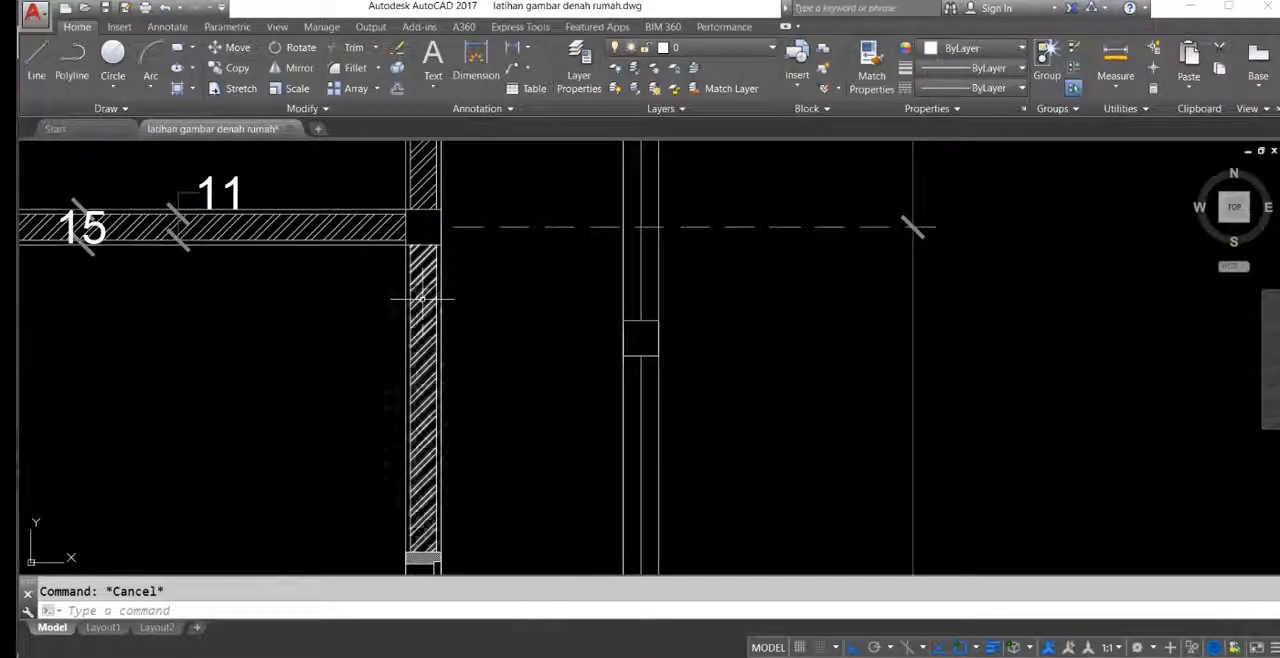
{"action": "scroll", "coordinate": [560, 320], "scroll_direction": "down", "scroll_amount": 4}
{"action": "scroll", "coordinate": [571, 286], "scroll_direction": "up", "scroll_amount": 6}
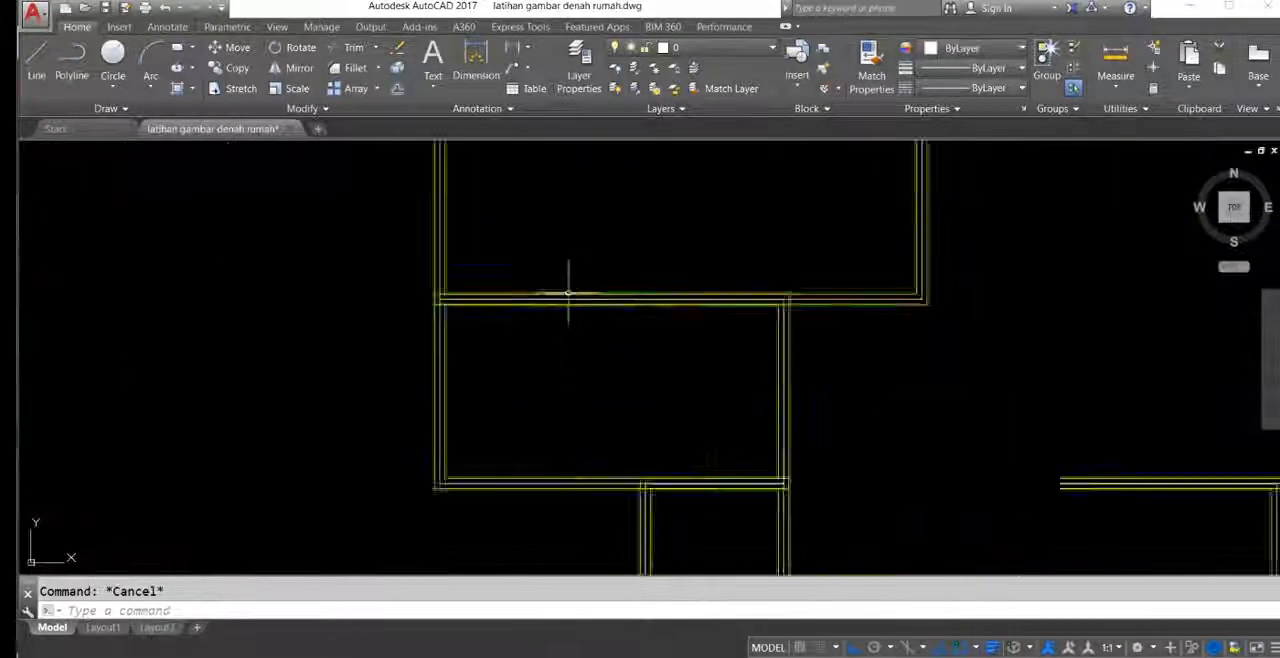
Step: Review the redrawn plan for the white centre lines still running through its walls
{"action": "mouse_move", "coordinate": [536, 288]}
{"action": "middle_mouse_down"}
{"action": "mouse_move", "coordinate": [602, 302]}
{"action": "mouse_move", "coordinate": [543, 272]}
{"action": "mouse_move", "coordinate": [455, 293]}
{"action": "middle_mouse_up"}
{"action": "scroll", "coordinate": [540, 306], "scroll_direction": "down", "scroll_amount": 3}
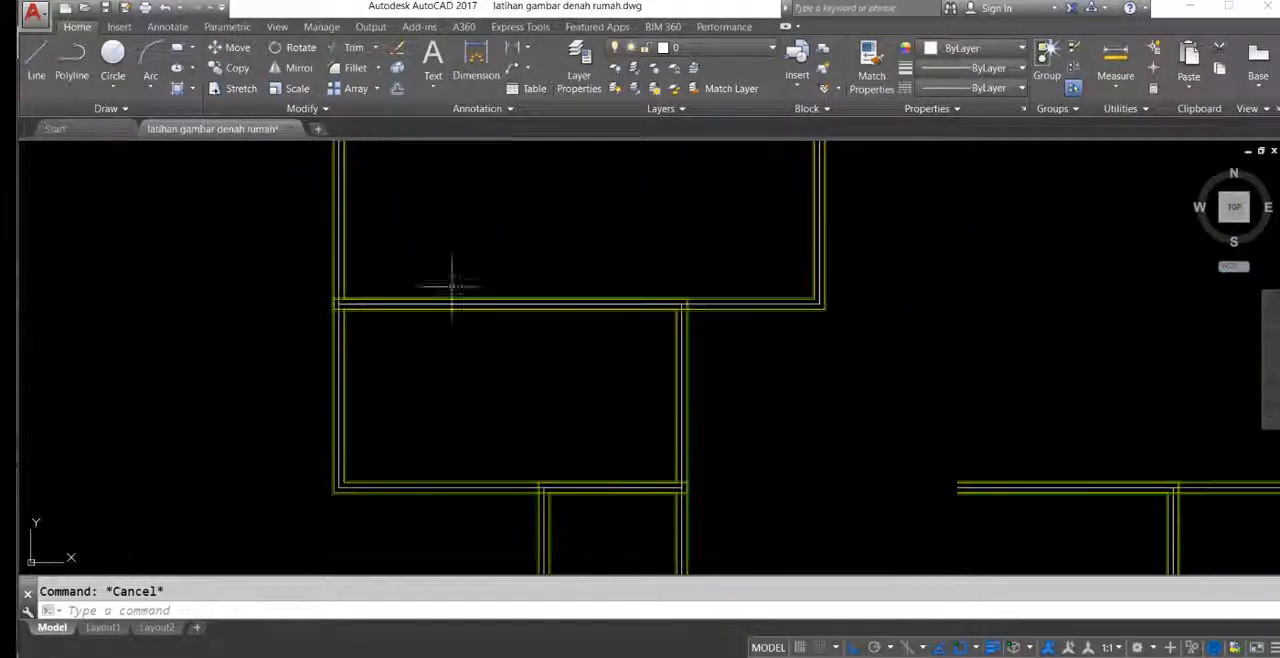
{"action": "middle_click_drag", "start_coordinate": [436, 228], "coordinate": [434, 366]}
{"action": "scroll", "coordinate": [406, 320], "scroll_direction": "down", "scroll_amount": 2}
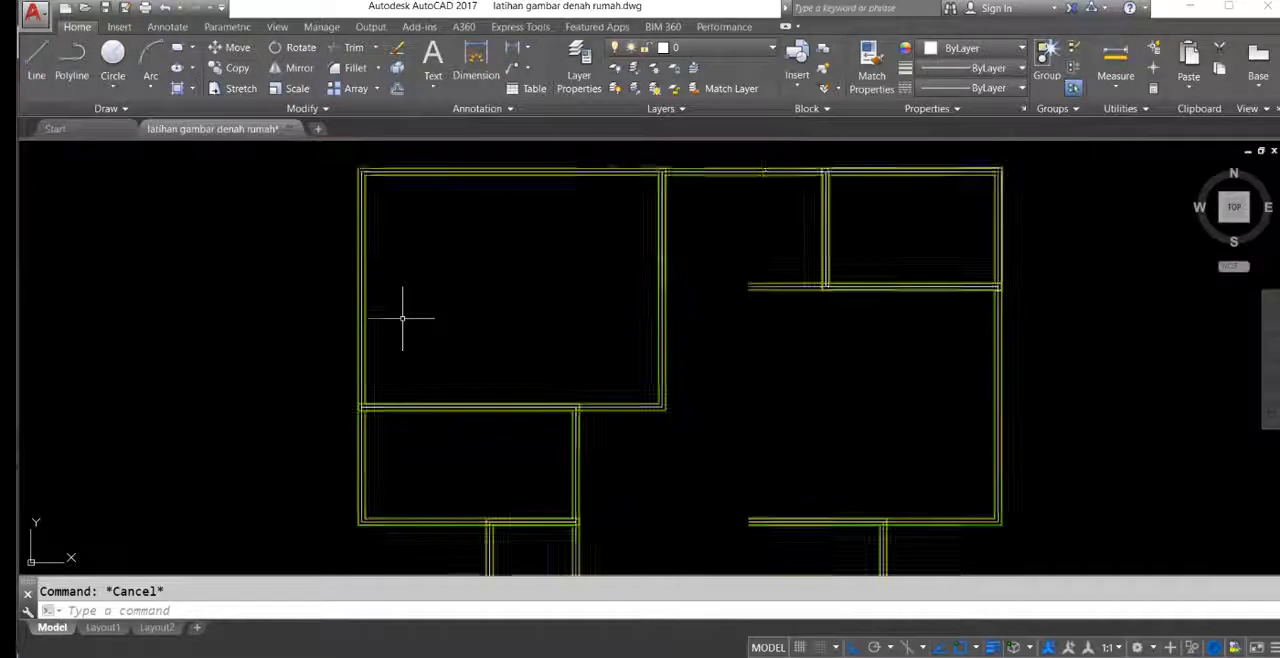
{"action": "mouse_move", "coordinate": [440, 319]}
{"action": "middle_mouse_down"}
{"action": "mouse_move", "coordinate": [412, 243]}
{"action": "mouse_move", "coordinate": [477, 308]}
{"action": "middle_mouse_up"}
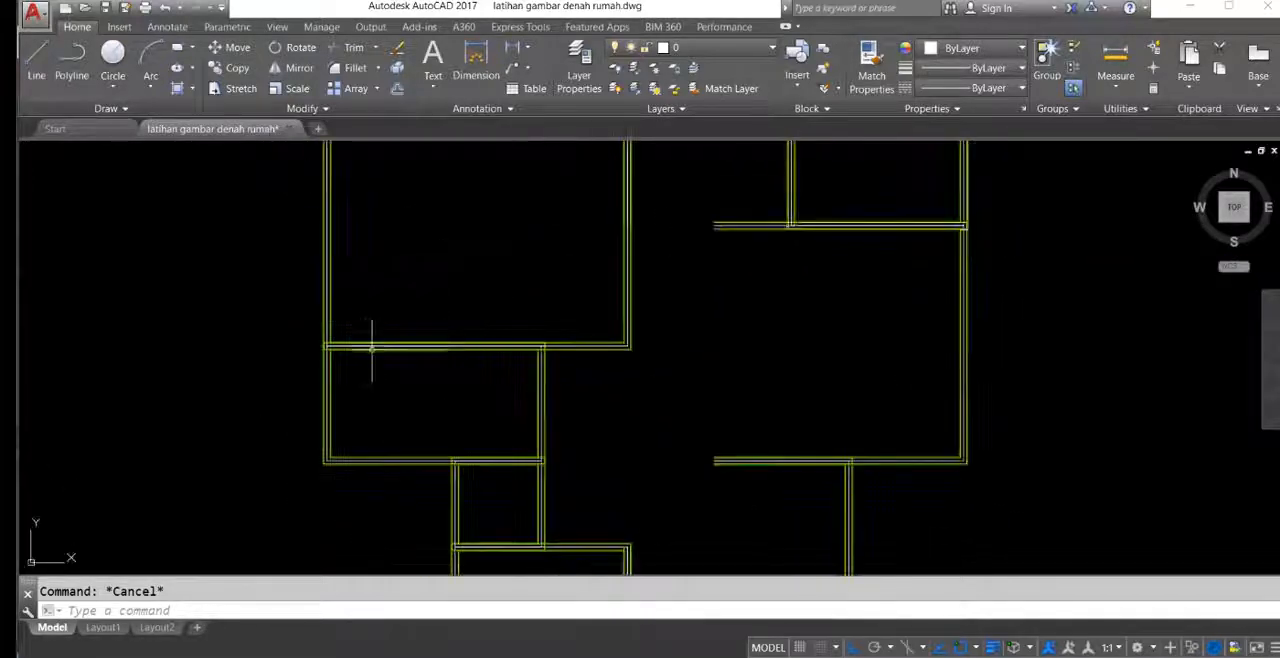
{"action": "scroll", "coordinate": [369, 350], "scroll_direction": "up", "scroll_amount": 3}
{"action": "middle_click_drag", "start_coordinate": [357, 337], "coordinate": [449, 351]}
{"action": "scroll", "coordinate": [388, 294], "scroll_direction": "down", "scroll_amount": 1}
{"action": "mouse_move", "coordinate": [453, 303]}
{"action": "middle_mouse_down"}
{"action": "mouse_move", "coordinate": [403, 377]}
{"action": "mouse_move", "coordinate": [419, 396]}
{"action": "middle_mouse_up"}
{"action": "scroll", "coordinate": [371, 308], "scroll_direction": "down", "scroll_amount": 1}
{"action": "middle_click_drag", "start_coordinate": [409, 309], "coordinate": [385, 281]}
{"action": "scroll", "coordinate": [367, 235], "scroll_direction": "down", "scroll_amount": 3}
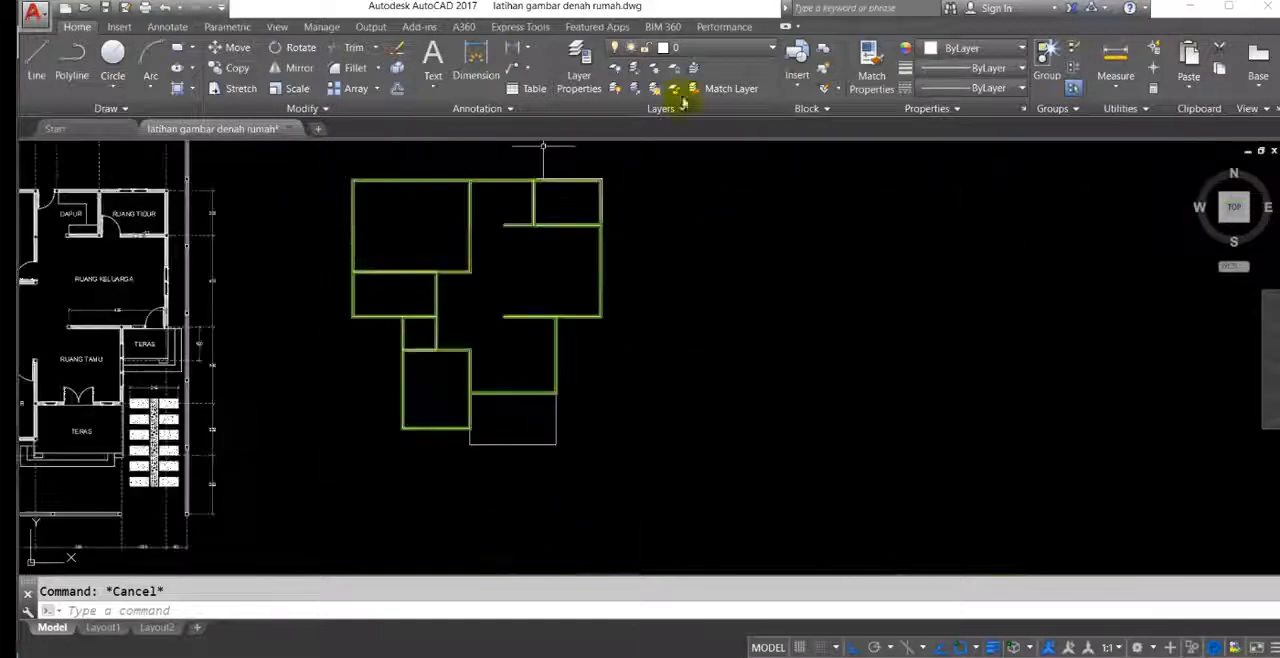
Step: Turn off the bata latihan and dinding layers to isolate the white centre lines of the redrawn plan
{"action": "left_click", "coordinate": [676, 50]}
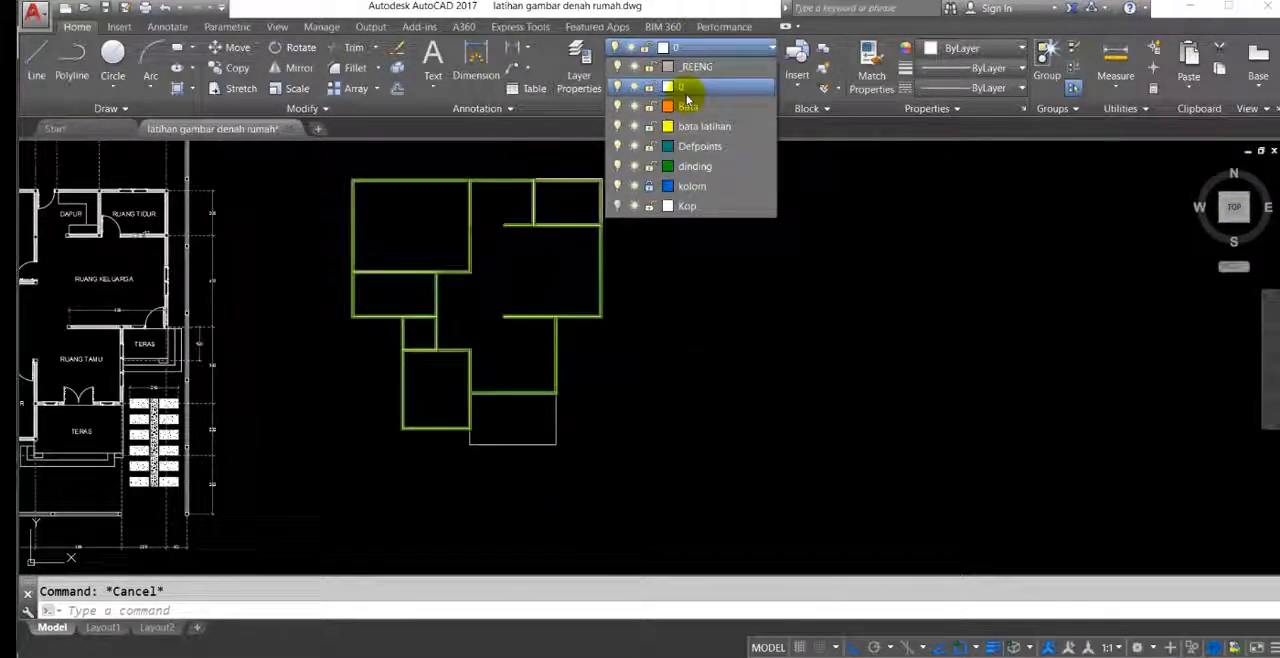
{"action": "left_click", "coordinate": [617, 127]}
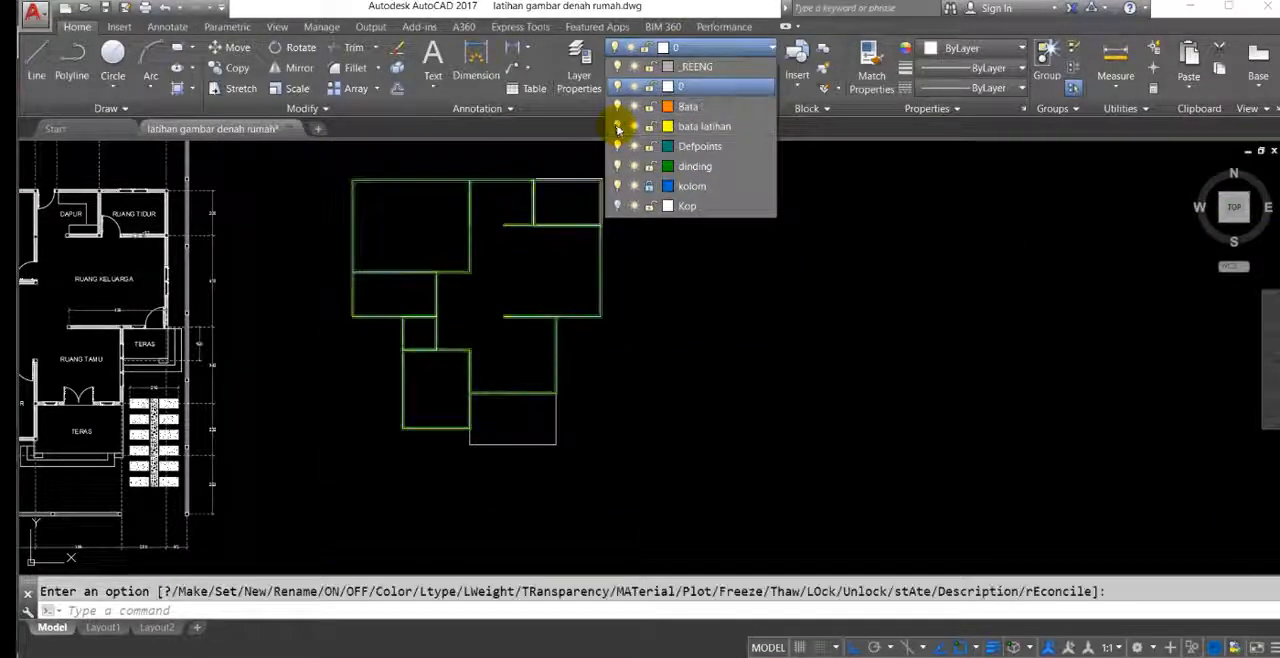
{"action": "left_click", "coordinate": [617, 166]}
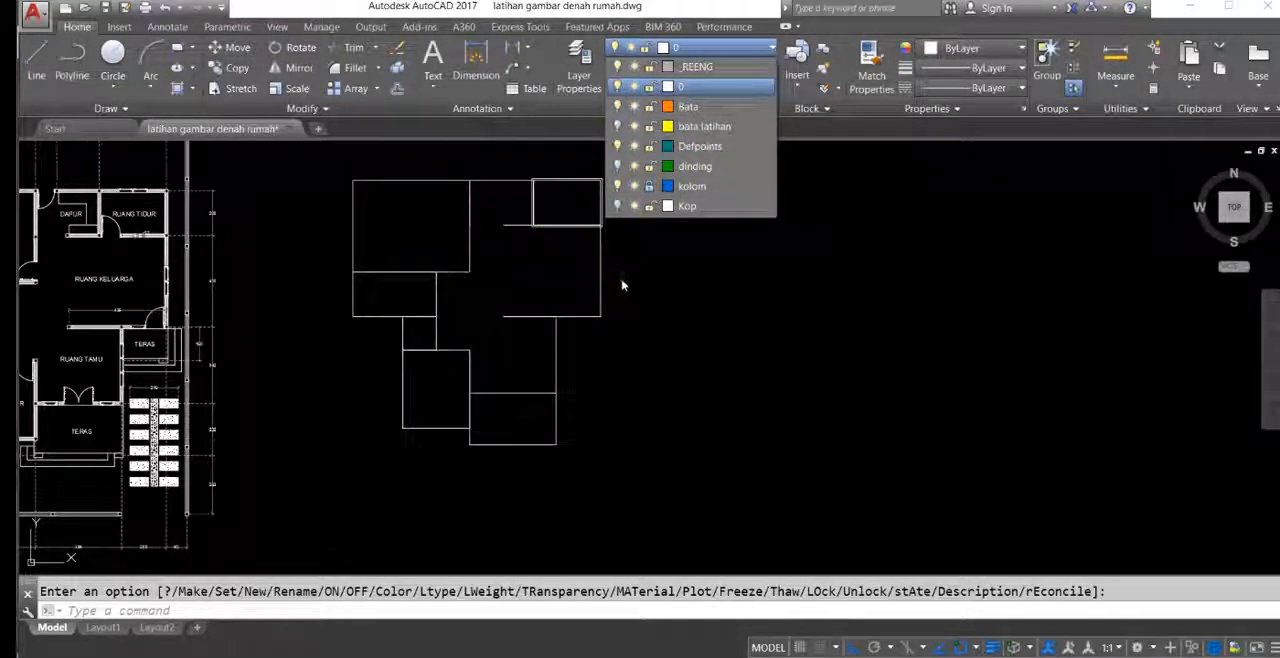
{"action": "left_click", "coordinate": [621, 286]}
{"action": "scroll", "coordinate": [596, 194], "scroll_direction": "up", "scroll_amount": 8}
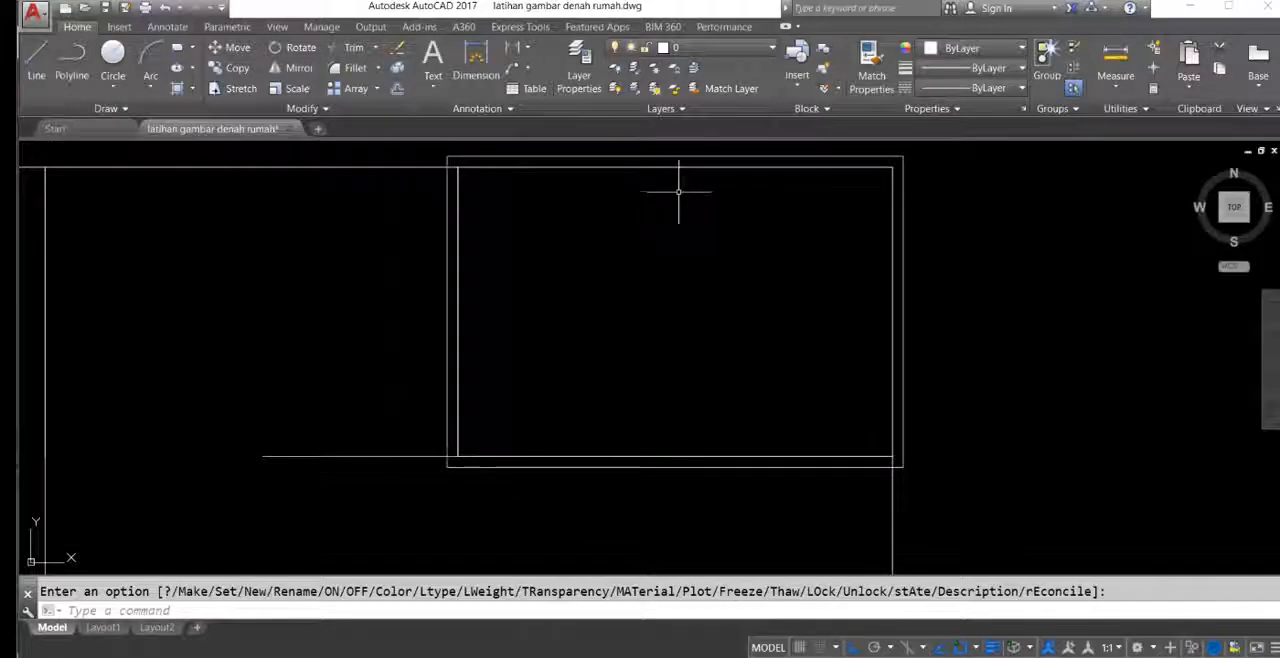
{"action": "scroll", "coordinate": [641, 193], "scroll_direction": "down", "scroll_amount": 6}
{"action": "scroll", "coordinate": [785, 222], "scroll_direction": "down", "scroll_amount": 2}
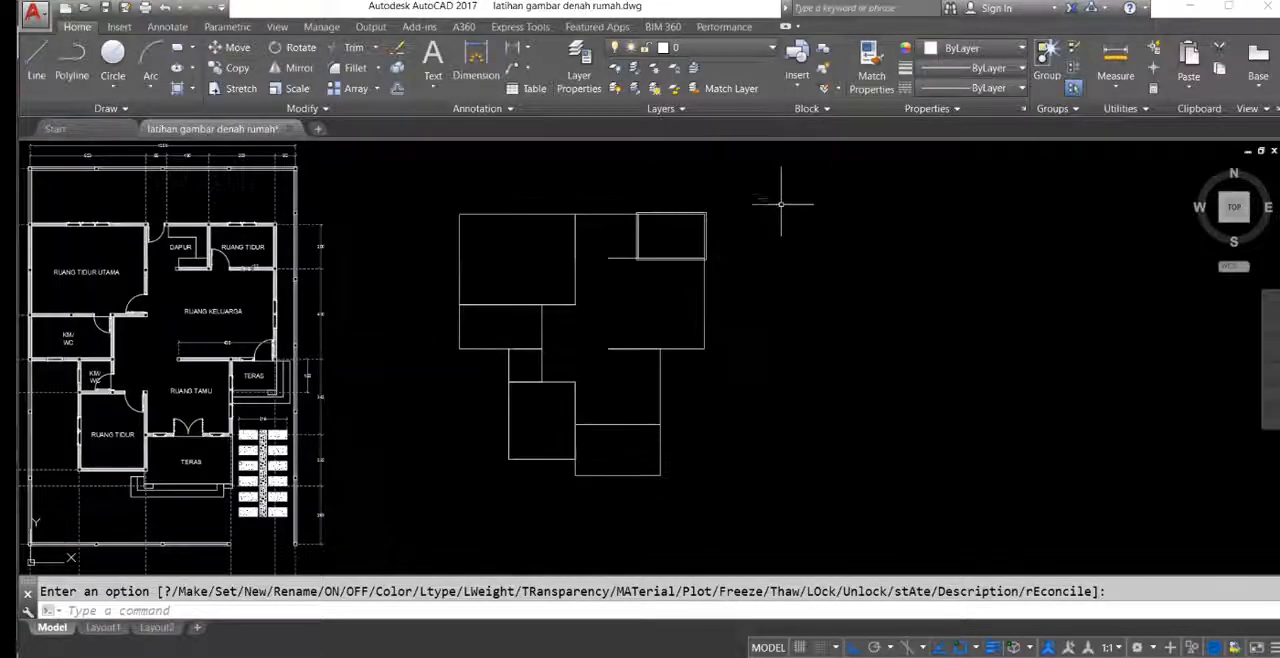
Step: Erase the isolated white lines of the redrawn rooms, keeping the terrace rectangle
{"action": "left_click", "coordinate": [811, 192]}
{"action": "left_click", "coordinate": [418, 390]}
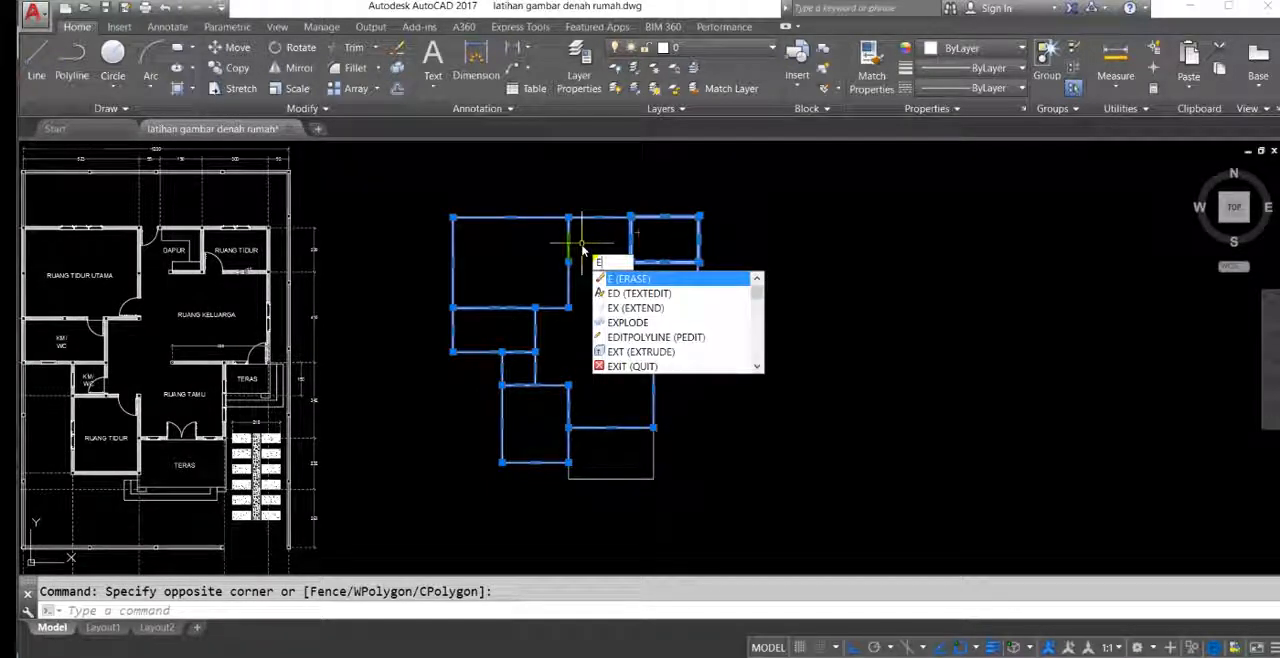
{"action": "key", "text": "Return"}
Step: Turn the bata latihan and dinding layers back on
{"action": "scroll", "coordinate": [605, 280], "scroll_direction": "up", "scroll_amount": 2}
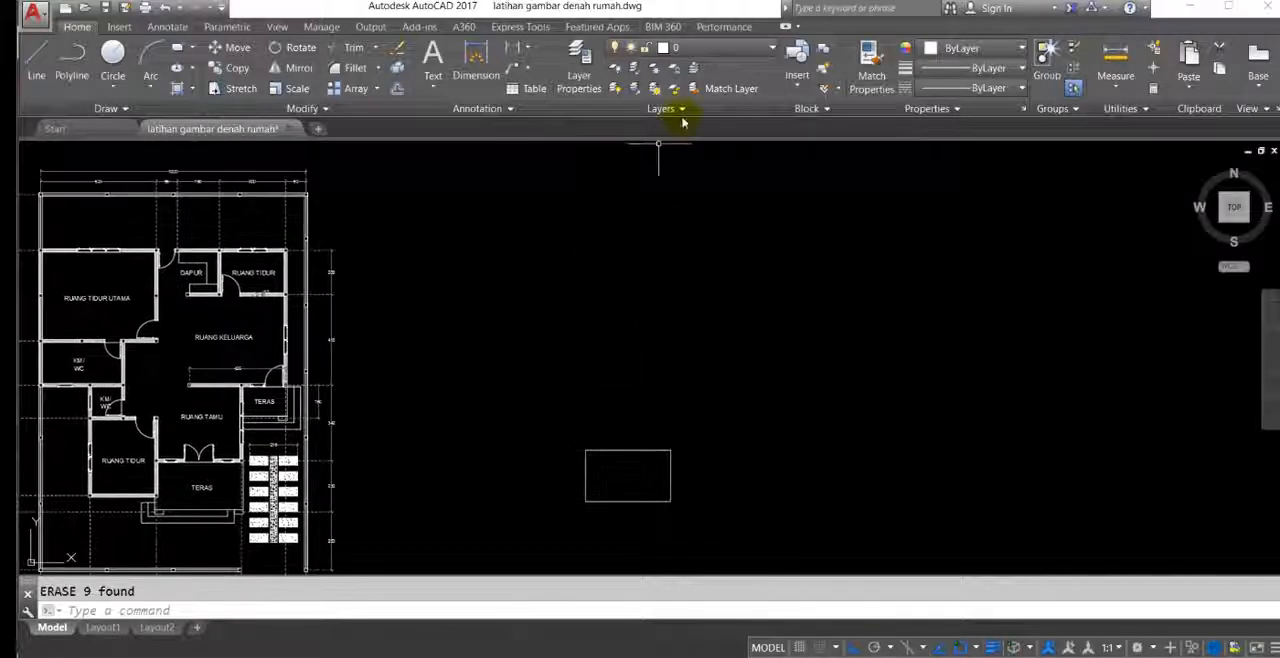
{"action": "left_click", "coordinate": [690, 49]}
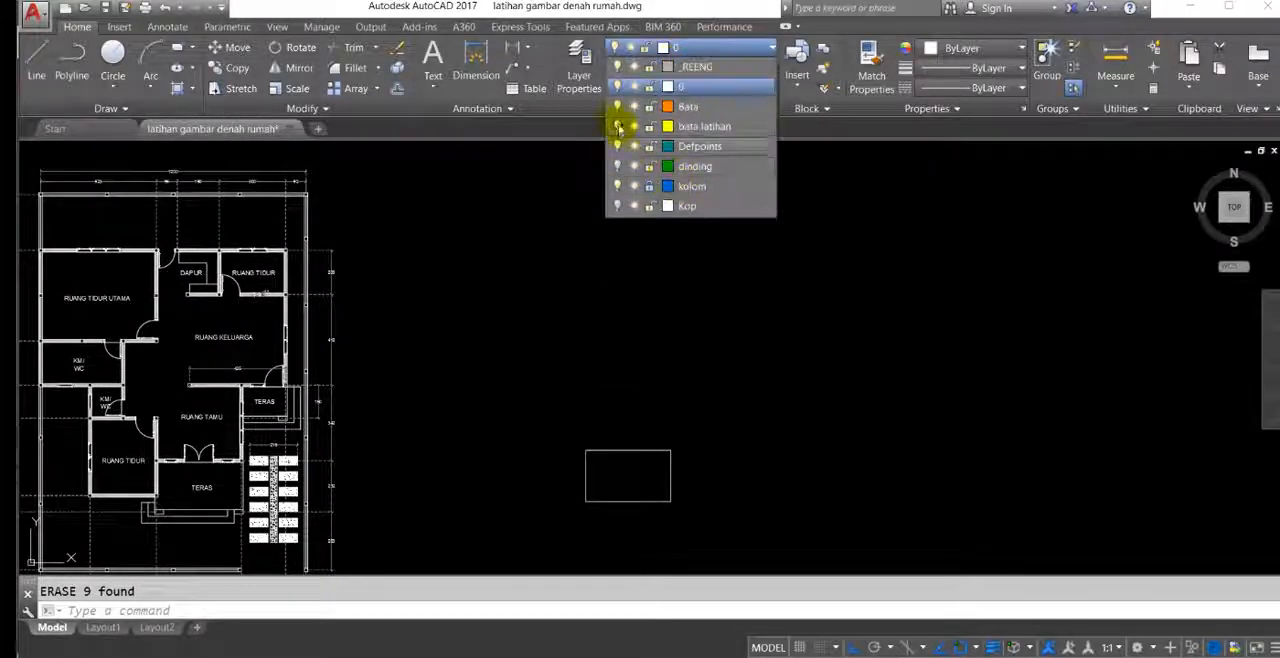
{"action": "left_click", "coordinate": [617, 126]}
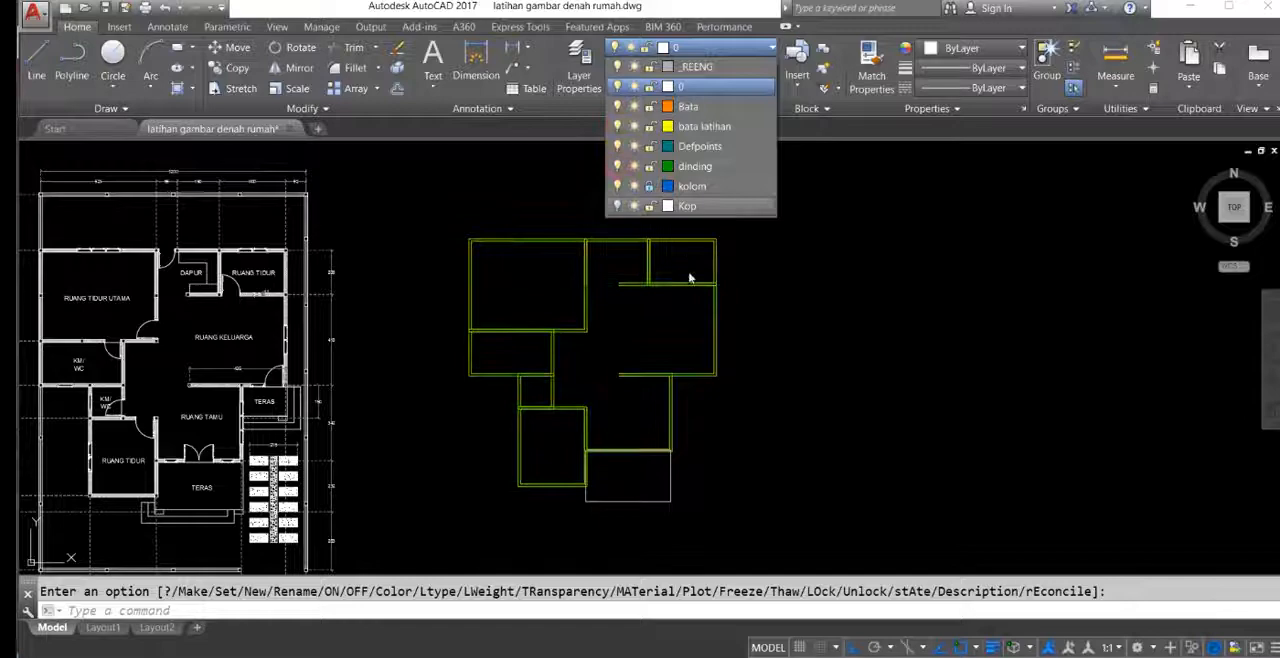
{"action": "scroll", "coordinate": [680, 270], "scroll_direction": "up", "scroll_amount": 8}
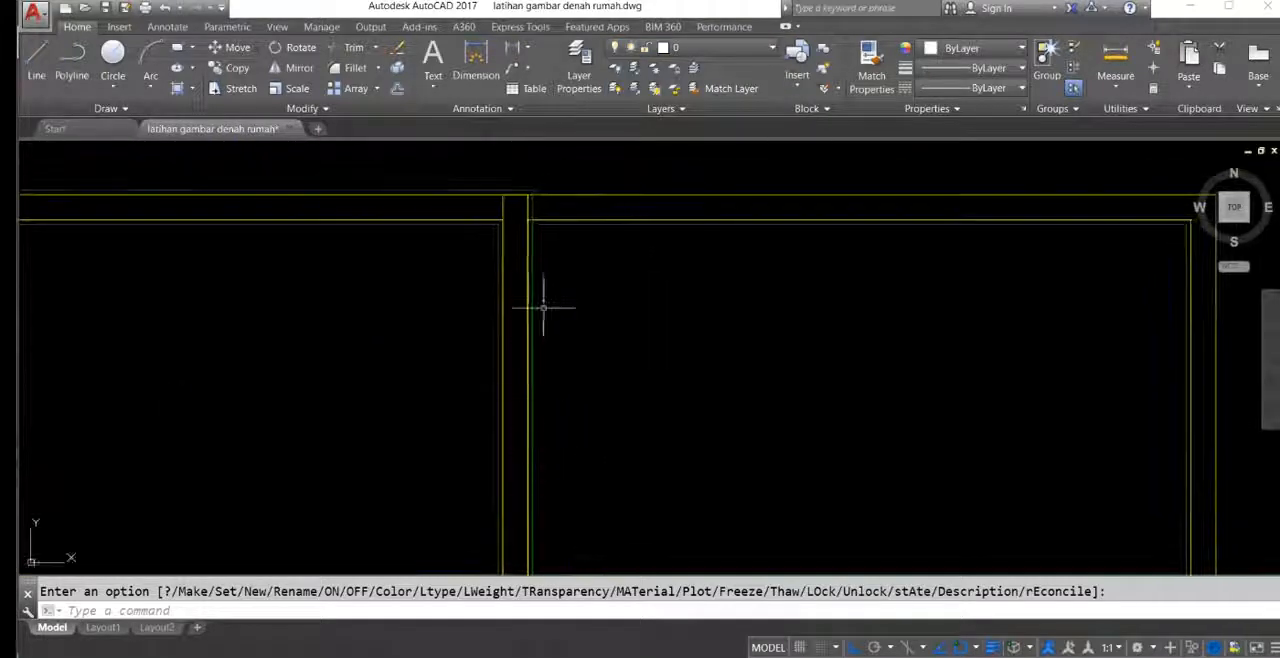
Step: Offset the upper-right bedroom's inner plaster outline outward by 15 to restore its outer plaster line
{"action": "scroll", "coordinate": [623, 354], "scroll_direction": "down", "scroll_amount": 4}
{"action": "scroll", "coordinate": [943, 257], "scroll_direction": "up", "scroll_amount": 5}
{"action": "middle_click_drag", "start_coordinate": [943, 257], "coordinate": [848, 249]}
{"action": "scroll", "coordinate": [783, 267], "scroll_direction": "down", "scroll_amount": 4}
{"action": "key", "text": "Escape"}
{"action": "left_click", "coordinate": [787, 254]}
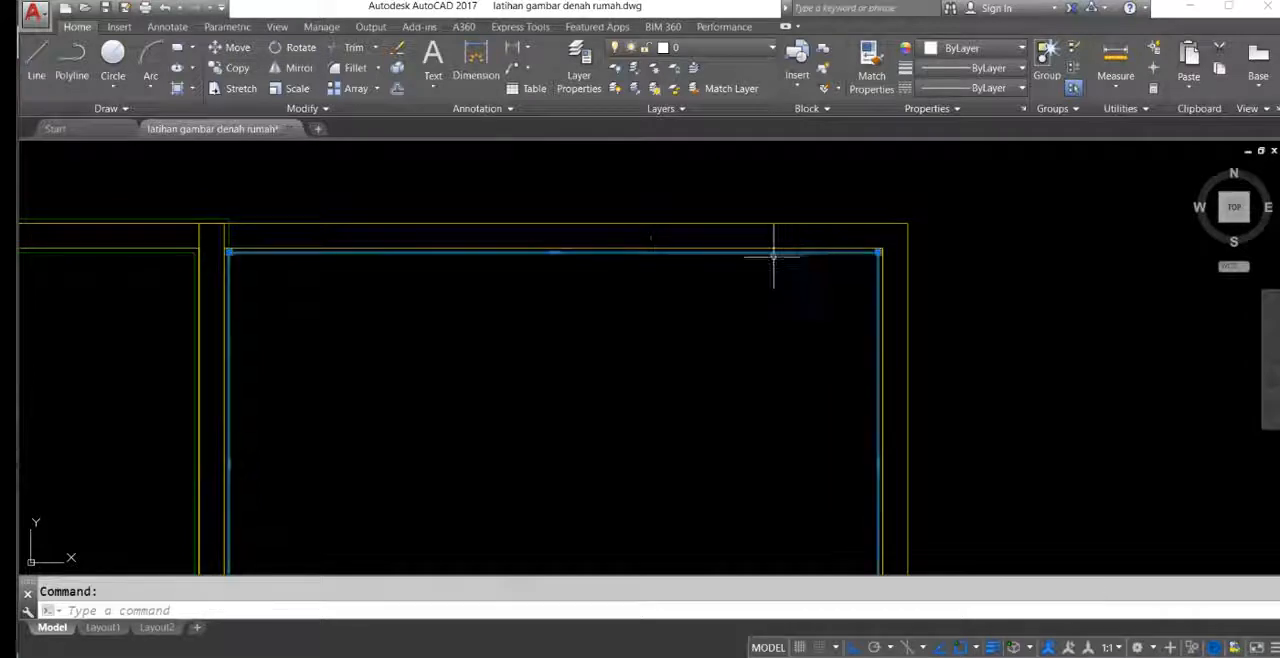
{"action": "scroll", "coordinate": [663, 286], "scroll_direction": "down", "scroll_amount": 2}
{"action": "middle_click_drag", "start_coordinate": [654, 291], "coordinate": [620, 275]}
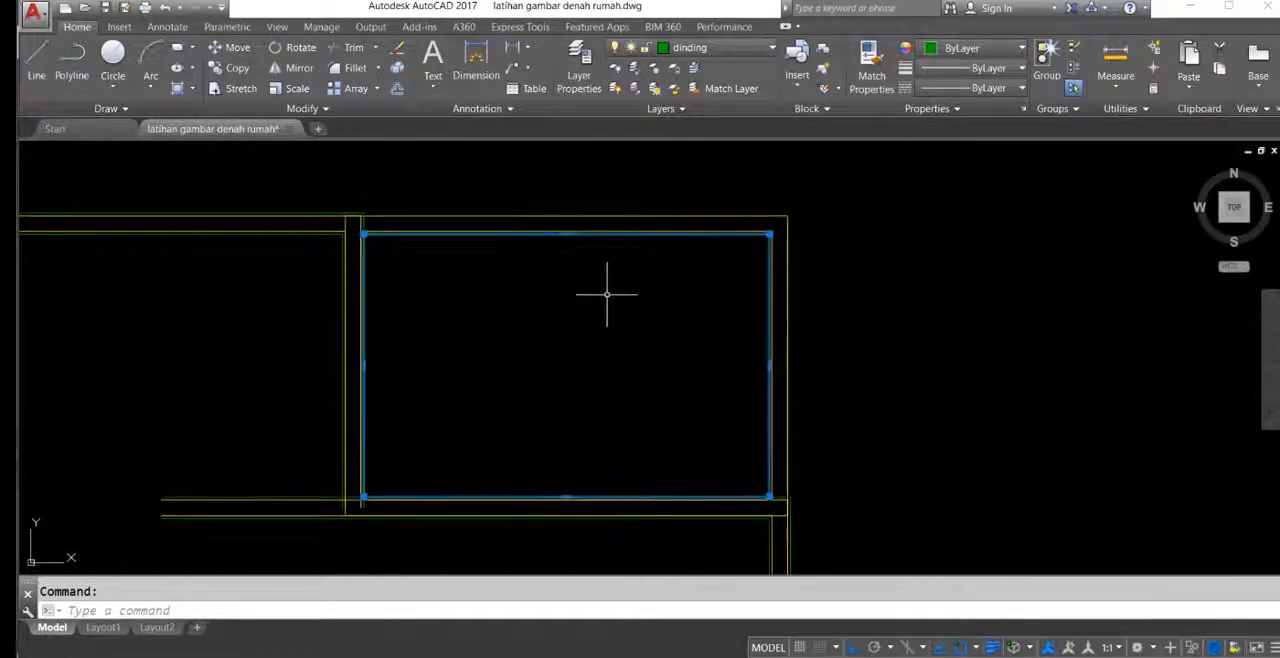
{"action": "type", "text": "o"}
{"action": "key", "text": "Return"}
{"action": "type", "text": "15"}
{"action": "key", "text": "Return"}
{"action": "left_click", "coordinate": [900, 278]}
{"action": "middle_click_drag", "start_coordinate": [568, 377], "coordinate": [637, 360]}
{"action": "key", "text": "Escape"}
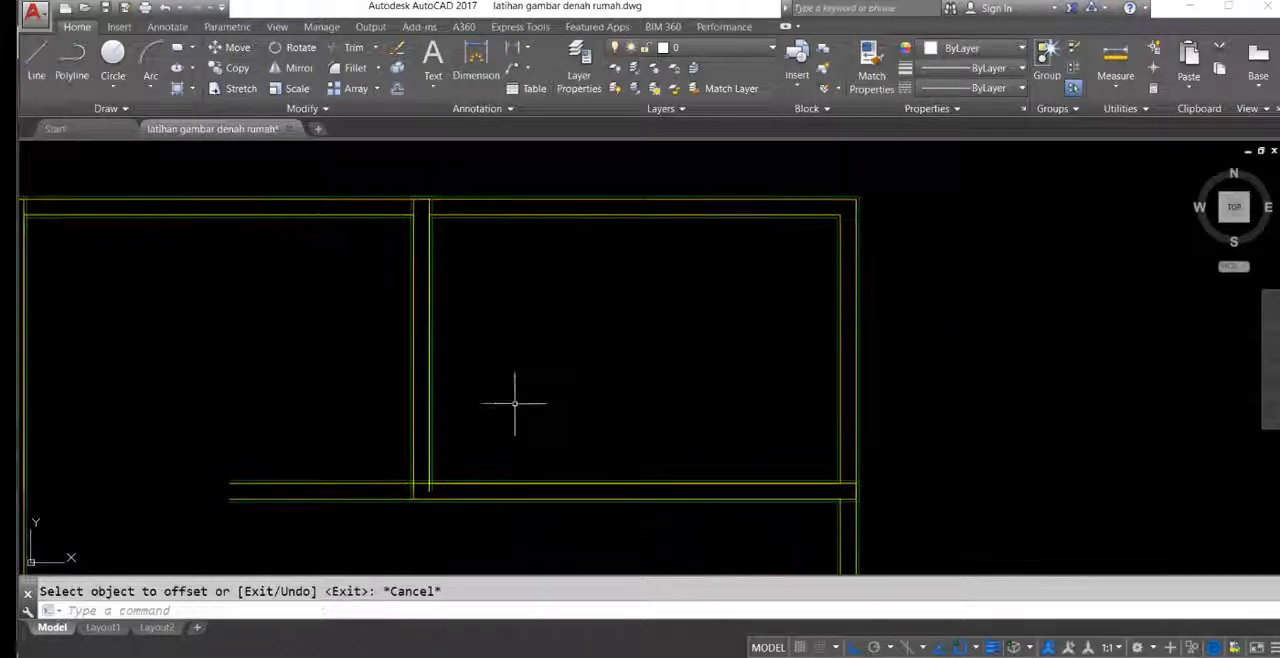
Step: Inspect the wall junctions of the redrawn plan for leftover or missing brick and plaster lines
{"action": "middle_click_drag", "start_coordinate": [532, 391], "coordinate": [611, 361]}
{"action": "scroll", "coordinate": [617, 357], "scroll_direction": "down", "scroll_amount": 4}
{"action": "middle_click_drag", "start_coordinate": [480, 388], "coordinate": [619, 266]}
{"action": "scroll", "coordinate": [591, 249], "scroll_direction": "up", "scroll_amount": 2}
{"action": "scroll", "coordinate": [588, 252], "scroll_direction": "down", "scroll_amount": 6}
{"action": "middle_click_drag", "start_coordinate": [598, 304], "coordinate": [612, 269]}
{"action": "scroll", "coordinate": [600, 327], "scroll_direction": "up", "scroll_amount": 4}
{"action": "scroll", "coordinate": [606, 350], "scroll_direction": "up", "scroll_amount": 2}
{"action": "middle_click_drag", "start_coordinate": [605, 356], "coordinate": [858, 426]}
{"action": "scroll", "coordinate": [645, 348], "scroll_direction": "down", "scroll_amount": 5}
Step: Compare the redrawn walls with the reference plan's upper rooms and their wall corners
{"action": "middle_click_drag", "start_coordinate": [474, 248], "coordinate": [540, 294]}
{"action": "middle_click_drag", "start_coordinate": [723, 345], "coordinate": [737, 313]}
{"action": "scroll", "coordinate": [661, 300], "scroll_direction": "up", "scroll_amount": 5}
{"action": "scroll", "coordinate": [572, 259], "scroll_direction": "down", "scroll_amount": 4}
{"action": "middle_click_drag", "start_coordinate": [746, 265], "coordinate": [971, 266]}
{"action": "scroll", "coordinate": [252, 277], "scroll_direction": "up", "scroll_amount": 6}
{"action": "scroll", "coordinate": [252, 277], "scroll_direction": "down", "scroll_amount": 5}
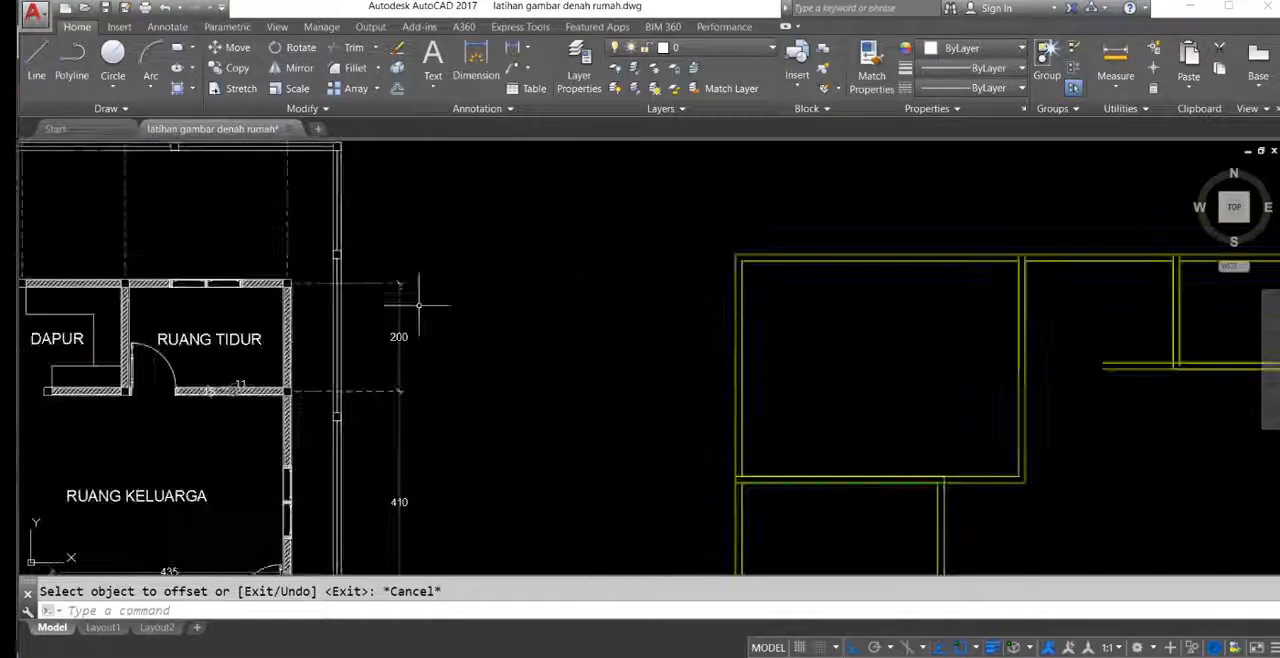
{"action": "middle_click_drag", "start_coordinate": [734, 257], "coordinate": [606, 234]}
{"action": "mouse_move", "coordinate": [400, 324]}
{"action": "middle_mouse_down"}
{"action": "mouse_move", "coordinate": [840, 272]}
{"action": "mouse_move", "coordinate": [1049, 309]}
{"action": "middle_mouse_up"}
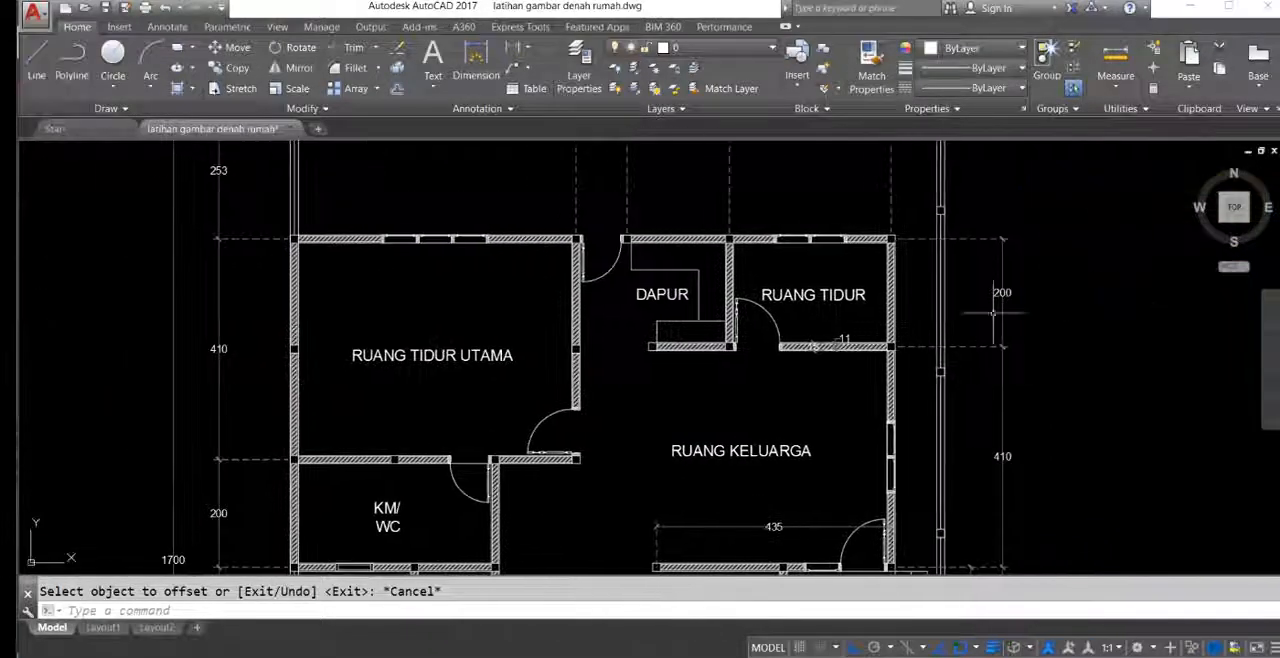
{"action": "mouse_move", "coordinate": [546, 313]}
{"action": "middle_mouse_down"}
{"action": "mouse_move", "coordinate": [500, 120]}
{"action": "mouse_move", "coordinate": [386, 354]}
{"action": "middle_mouse_up"}
{"action": "middle_click_drag", "start_coordinate": [873, 399], "coordinate": [250, 385]}
{"action": "scroll", "coordinate": [606, 252], "scroll_direction": "down", "scroll_amount": 2}
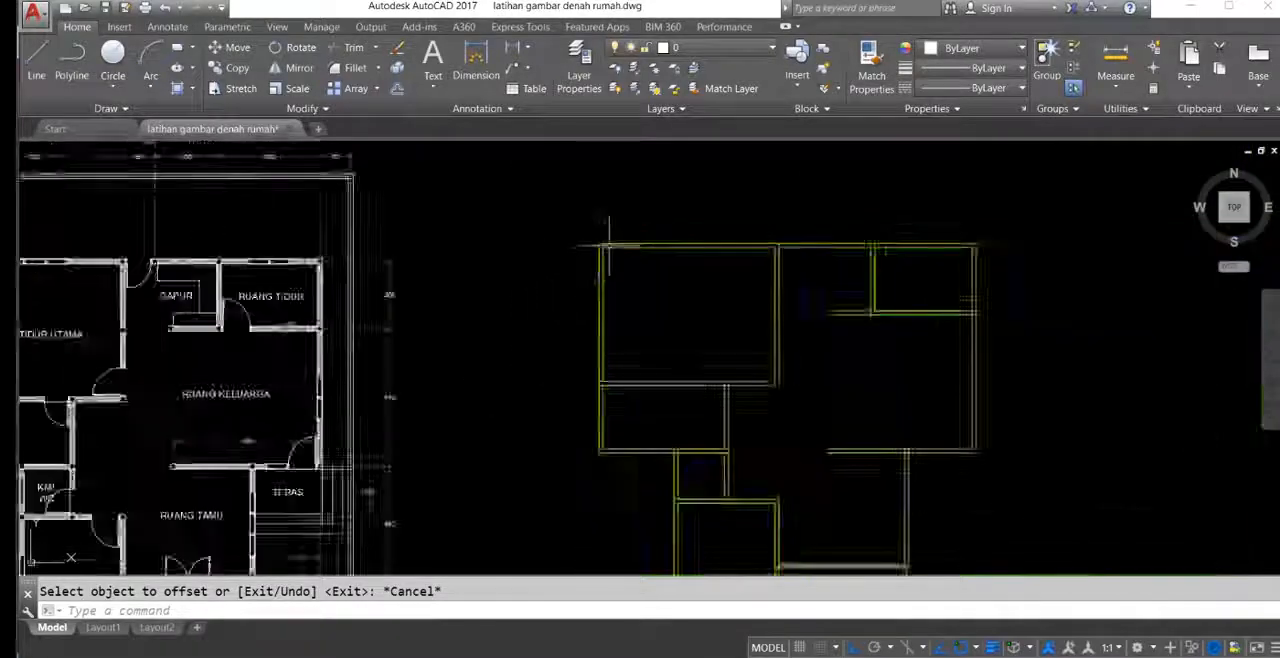
Step: Draw a rectangle as a column outline over the plan's upper-left wall corner, spanning the full wall thickness including plaster
{"action": "scroll", "coordinate": [609, 248], "scroll_direction": "up", "scroll_amount": 2}
{"action": "middle_click_drag", "start_coordinate": [617, 261], "coordinate": [617, 291]}
{"action": "type", "text": "l"}
{"action": "key", "text": "Return"}
{"action": "scroll", "coordinate": [611, 297], "scroll_direction": "up", "scroll_amount": 4}
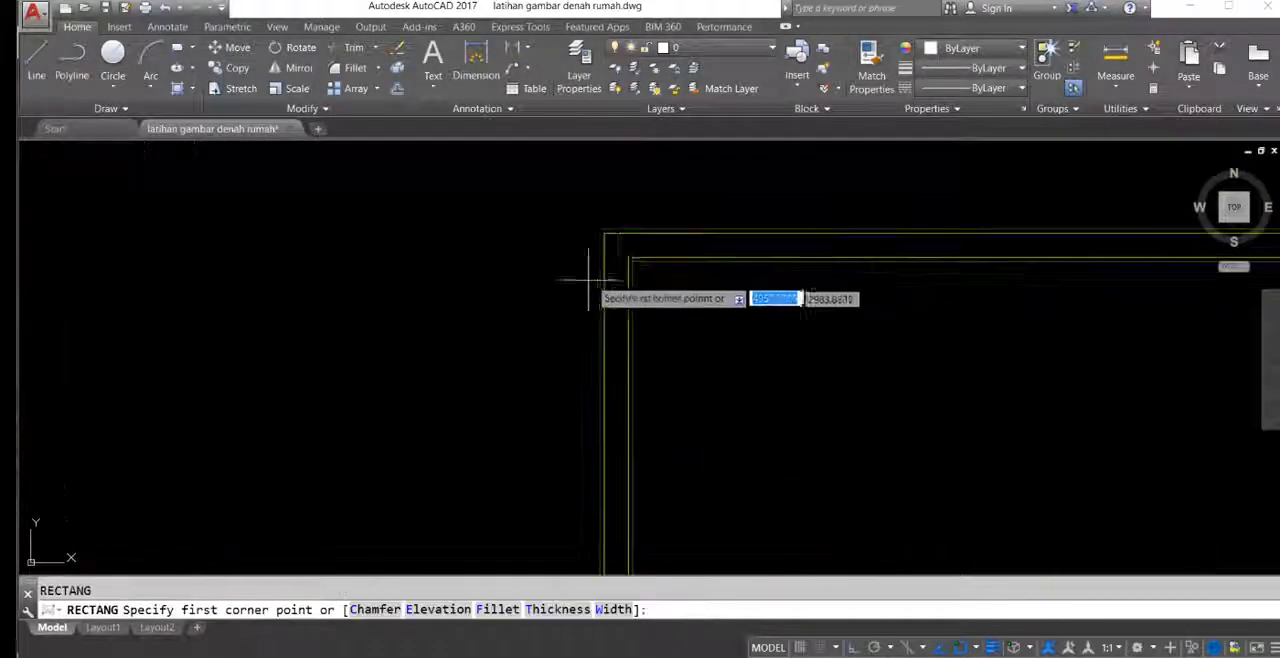
{"action": "left_click", "coordinate": [555, 197]}
{"action": "left_click", "coordinate": [689, 330]}
{"action": "middle_click_drag", "start_coordinate": [689, 330], "coordinate": [675, 372]}
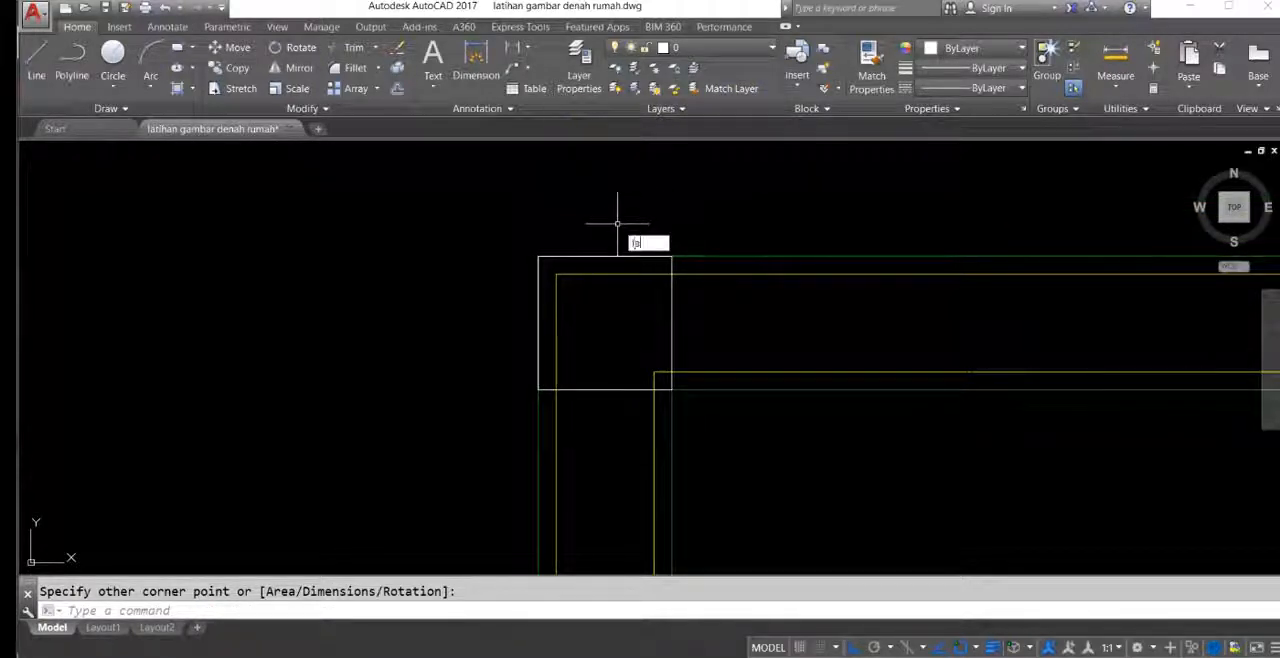
Step: Check the lineweight assigned to the kolom layer without changing it
{"action": "key", "text": "Return"}
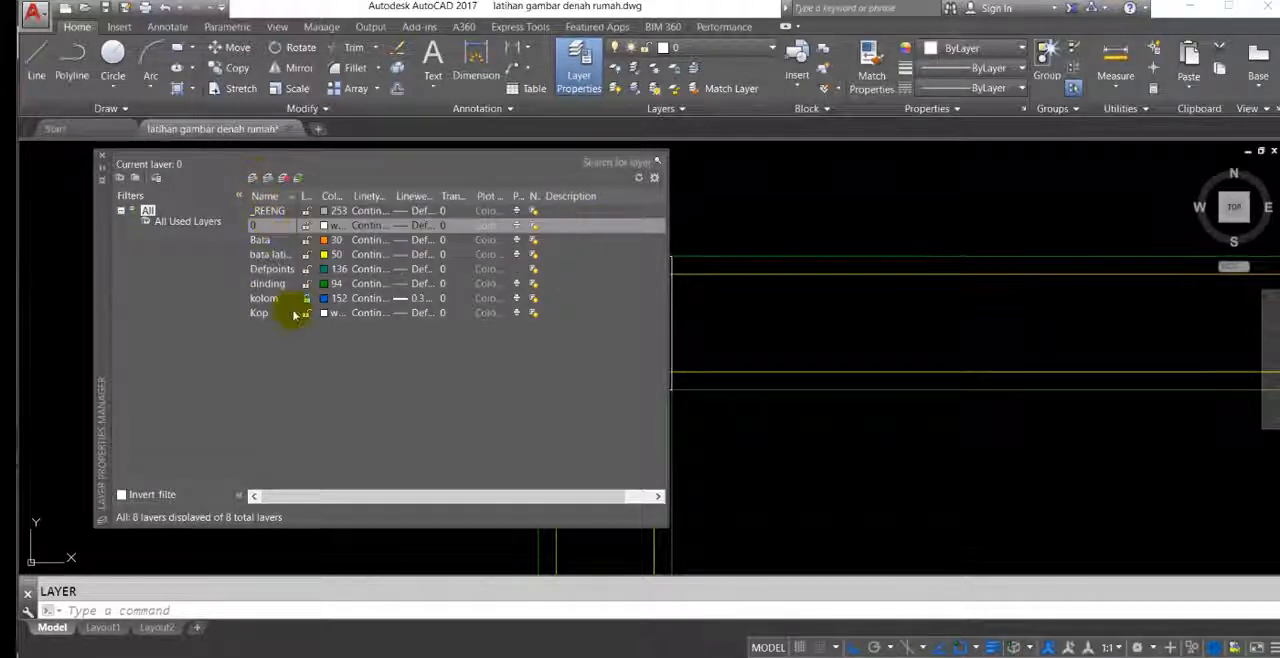
{"action": "left_click", "coordinate": [401, 300]}
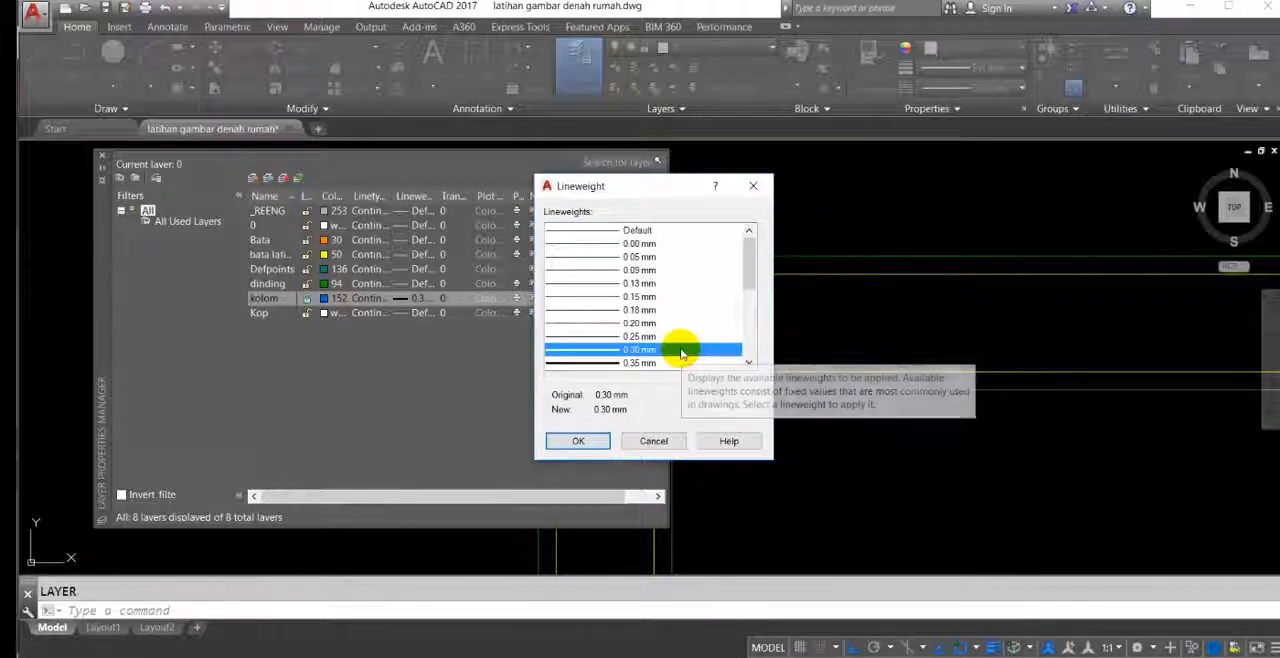
{"action": "left_click", "coordinate": [754, 189]}
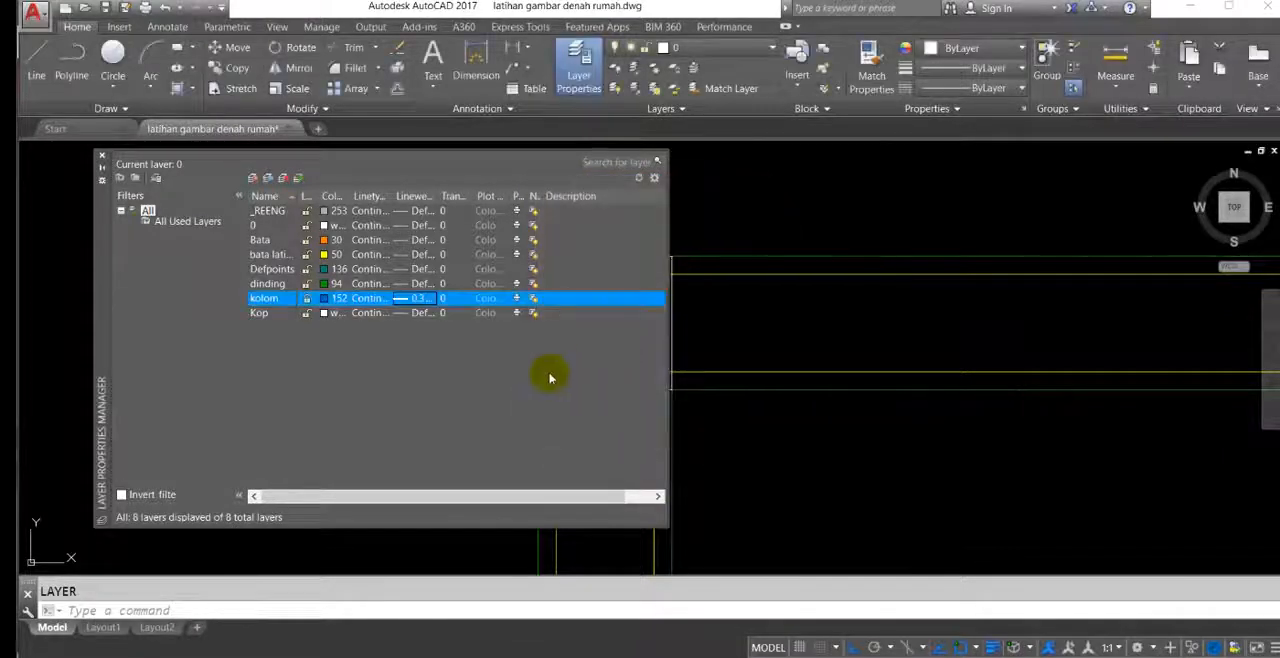
{"action": "left_click", "coordinate": [103, 159]}
Step: Assign the column rectangle at the upper-left wall corner to the kolom layer
{"action": "left_click", "coordinate": [474, 240]}
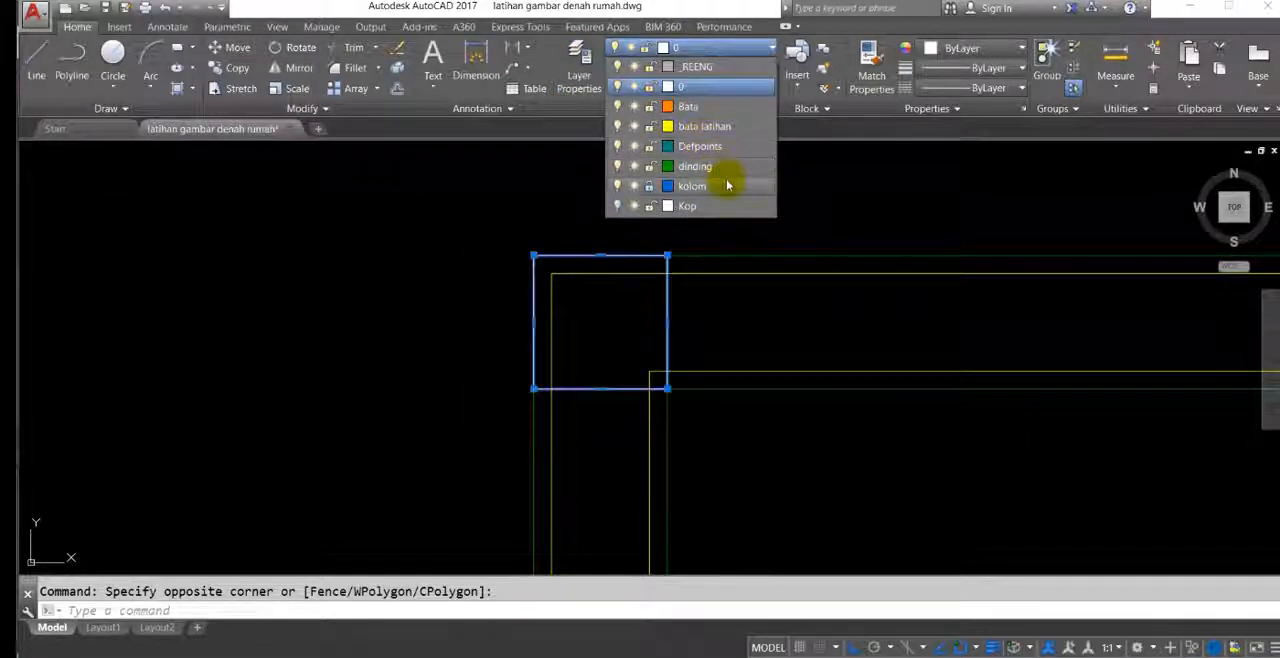
{"action": "left_click", "coordinate": [727, 185]}
{"action": "middle_click_drag", "start_coordinate": [688, 328], "coordinate": [563, 297]}
{"action": "key", "text": "Escape"}
{"action": "scroll", "coordinate": [502, 297], "scroll_direction": "down", "scroll_amount": 2}
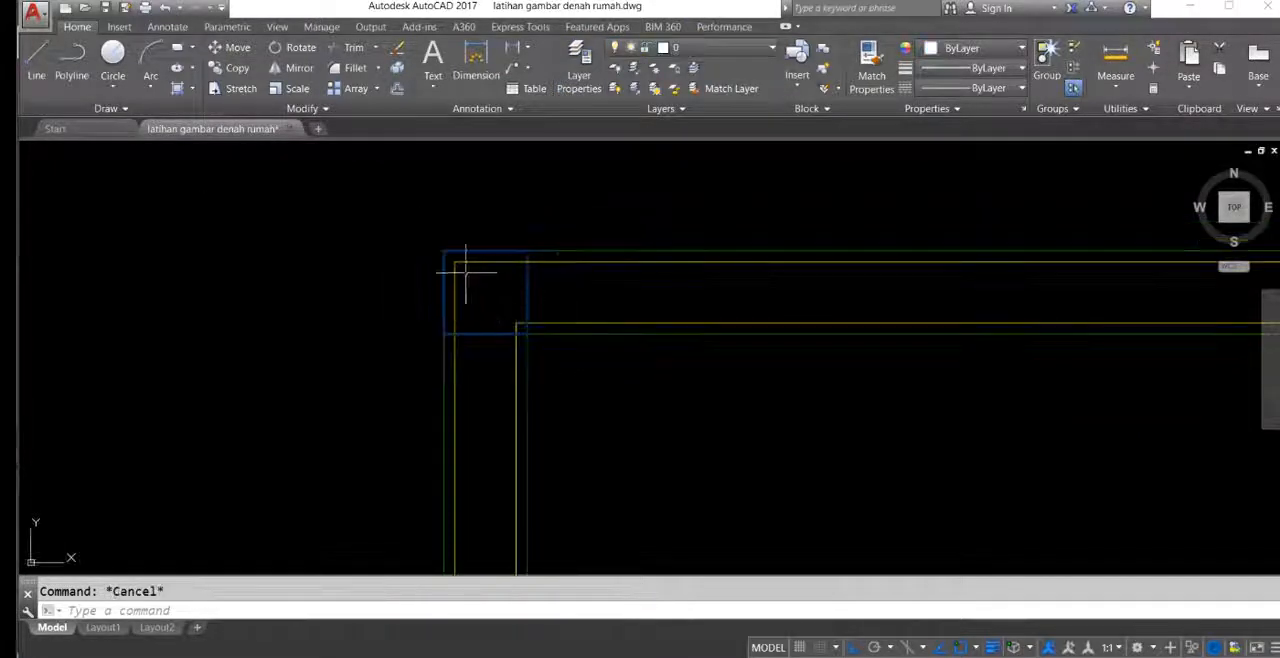
Step: Try to copy the column rectangle from the upper-left wall corner
{"action": "left_click", "coordinate": [417, 226]}
{"action": "left_click", "coordinate": [606, 402]}
{"action": "middle_click_drag", "start_coordinate": [537, 345], "coordinate": [507, 334]}
{"action": "type", "text": "ct o"}
{"action": "key", "text": "Return"}
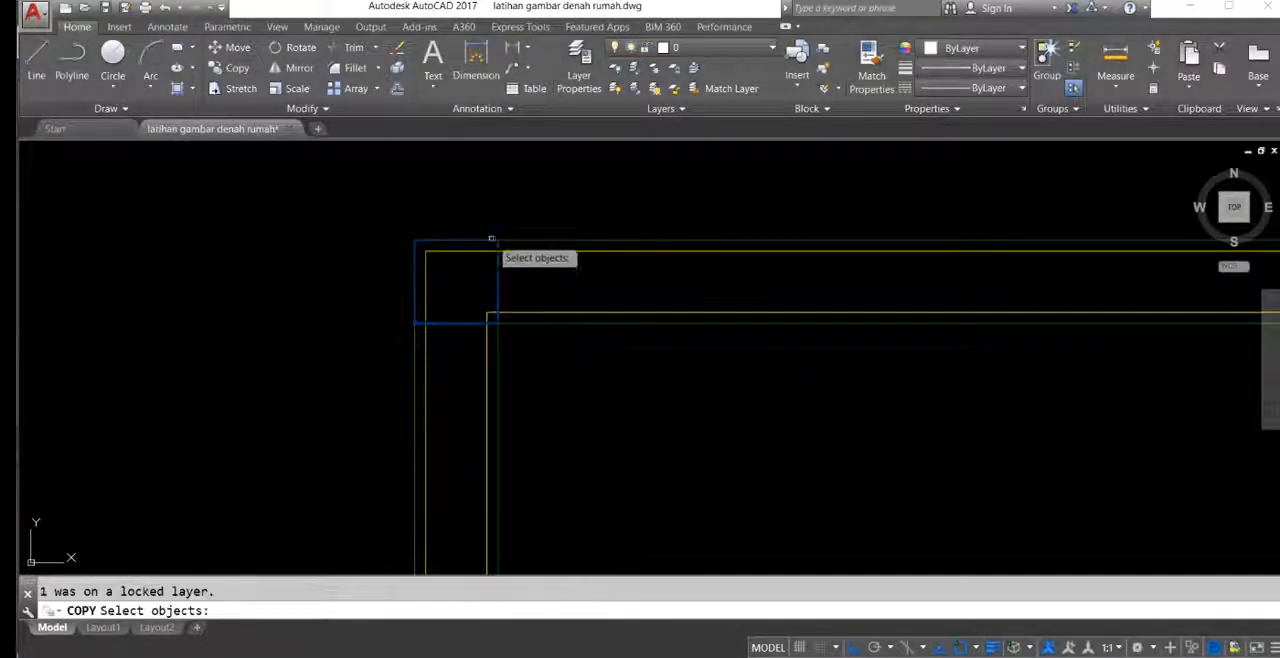
{"action": "left_click", "coordinate": [398, 218]}
{"action": "type", "text": "ct o"}
{"action": "key", "text": "Return"}
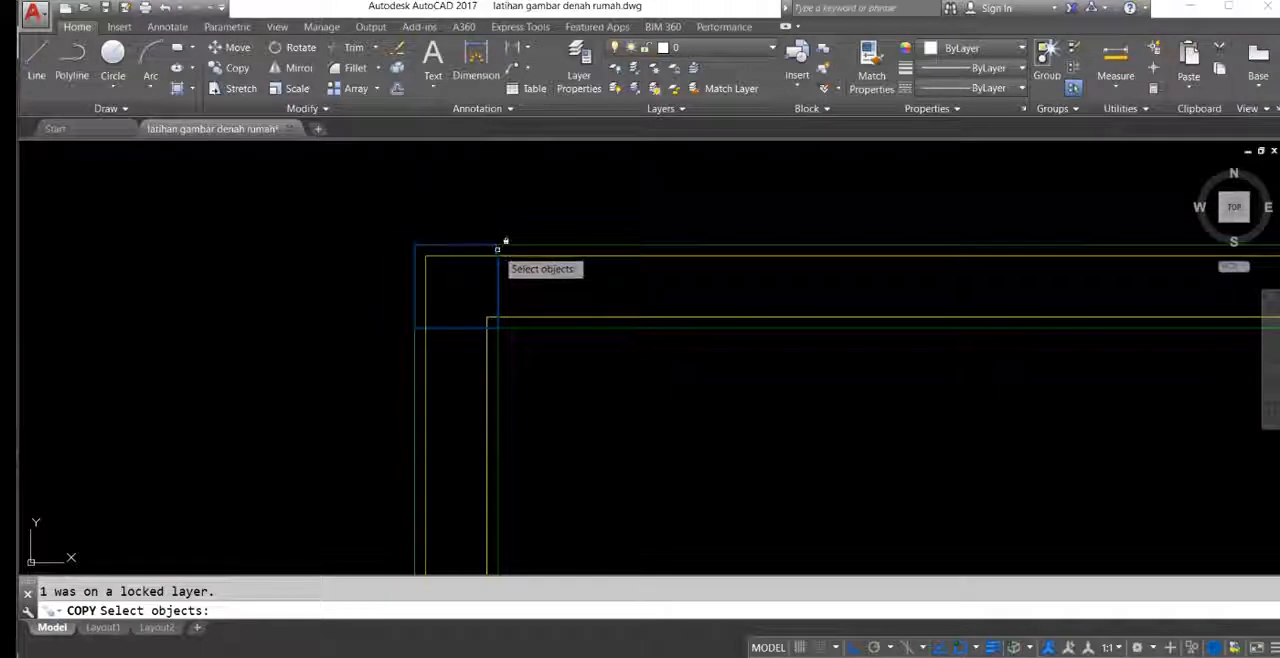
Step: Unlock the kolom layer
{"action": "left_click", "coordinate": [663, 48]}
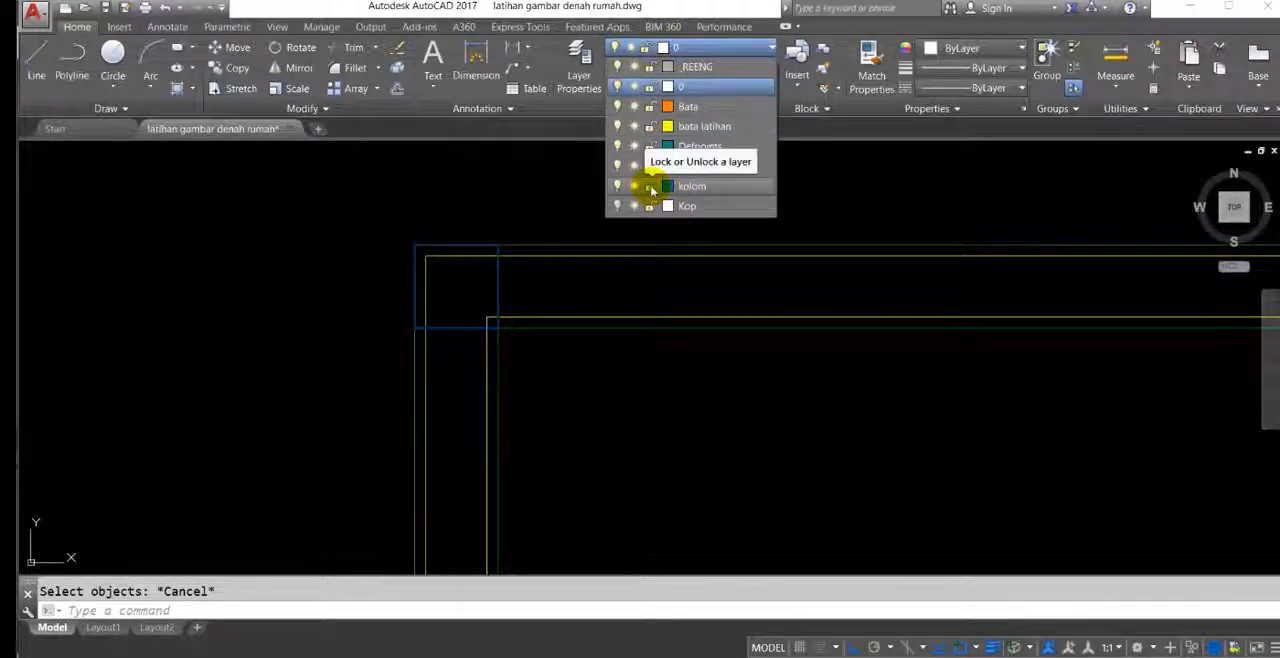
{"action": "left_click", "coordinate": [650, 188]}
{"action": "left_click", "coordinate": [476, 210]}
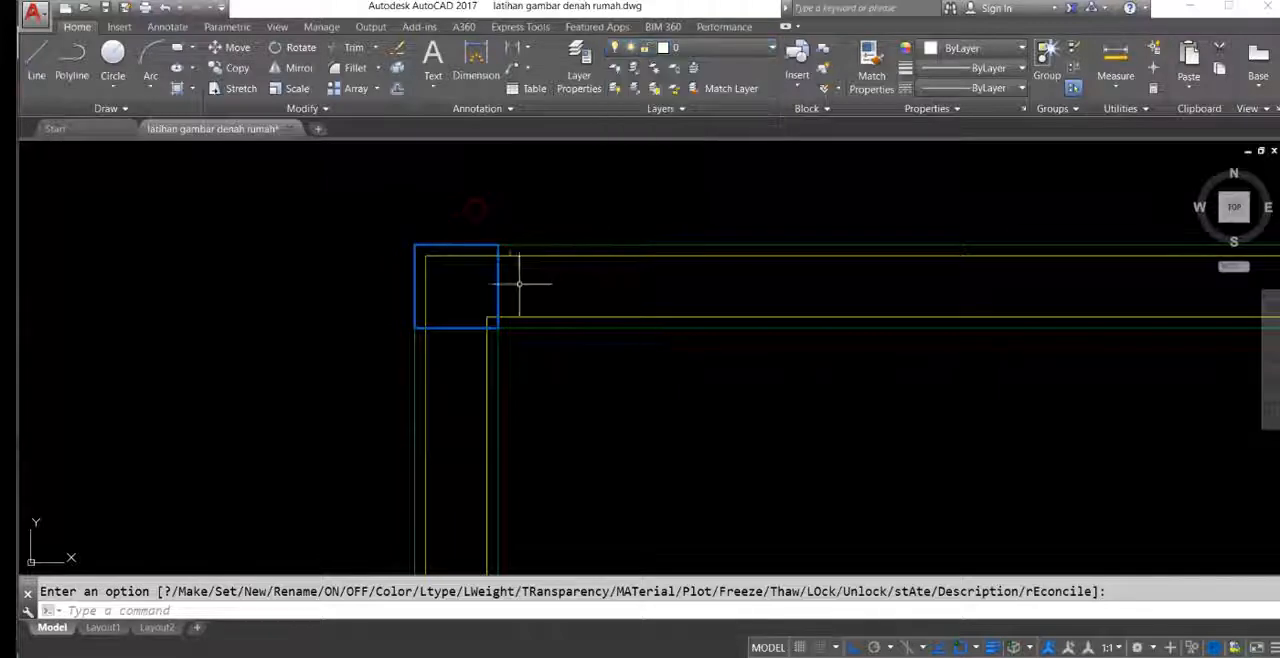
Step: Copy the corner column by its upper-right corner to the junction of the top wall and the master bedroom's right wall
{"action": "left_click", "coordinate": [293, 202]}
{"action": "left_click", "coordinate": [638, 415]}
{"action": "middle_click_drag", "start_coordinate": [540, 327], "coordinate": [527, 325]}
{"action": "type", "text": "co"}
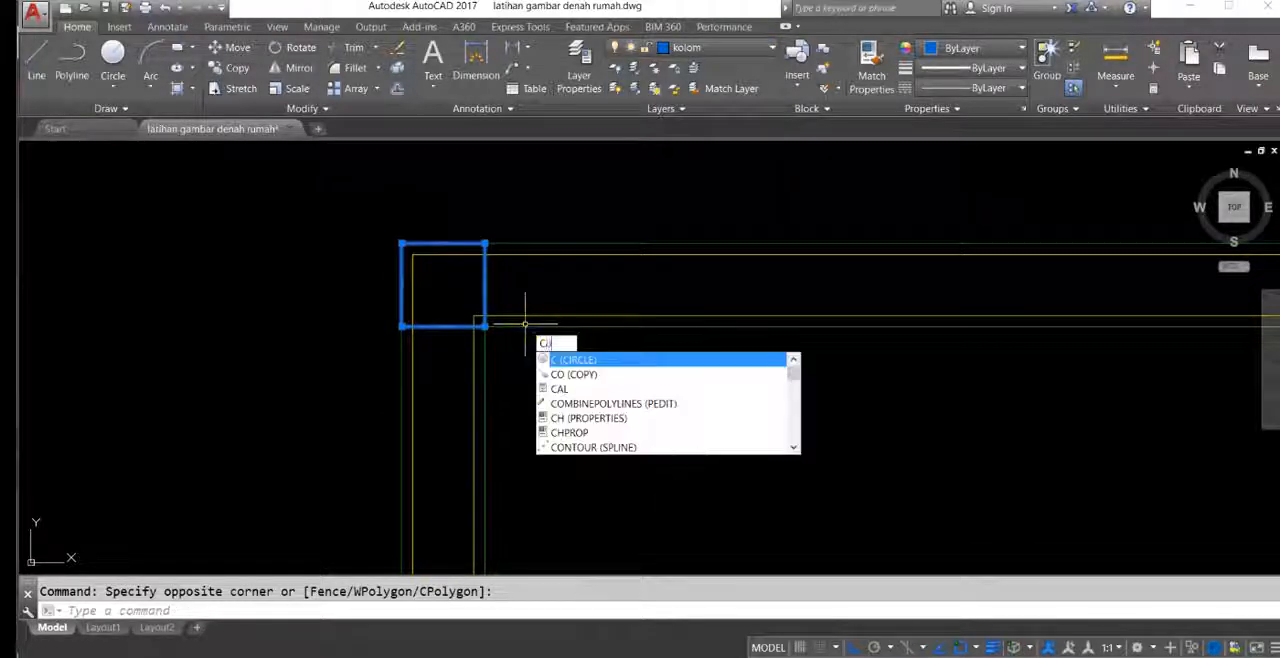
{"action": "key", "text": "Return"}
{"action": "left_click", "coordinate": [485, 243]}
{"action": "scroll", "coordinate": [630, 297], "scroll_direction": "down", "scroll_amount": 3}
{"action": "middle_click_drag", "start_coordinate": [930, 311], "coordinate": [383, 354]}
{"action": "scroll", "coordinate": [383, 354], "scroll_direction": "down", "scroll_amount": 3}
{"action": "scroll", "coordinate": [696, 344], "scroll_direction": "up", "scroll_amount": 6}
{"action": "left_click", "coordinate": [657, 313]}
Step: Place a column copy where the top wall meets the upper-right bedroom's left wall
{"action": "scroll", "coordinate": [672, 340], "scroll_direction": "down", "scroll_amount": 2}
{"action": "middle_click_drag", "start_coordinate": [822, 380], "coordinate": [428, 370]}
{"action": "scroll", "coordinate": [1015, 436], "scroll_direction": "down", "scroll_amount": 2}
{"action": "middle_click_drag", "start_coordinate": [1126, 483], "coordinate": [703, 394]}
{"action": "scroll", "coordinate": [730, 316], "scroll_direction": "up", "scroll_amount": 2}
{"action": "scroll", "coordinate": [707, 262], "scroll_direction": "down", "scroll_amount": 2}
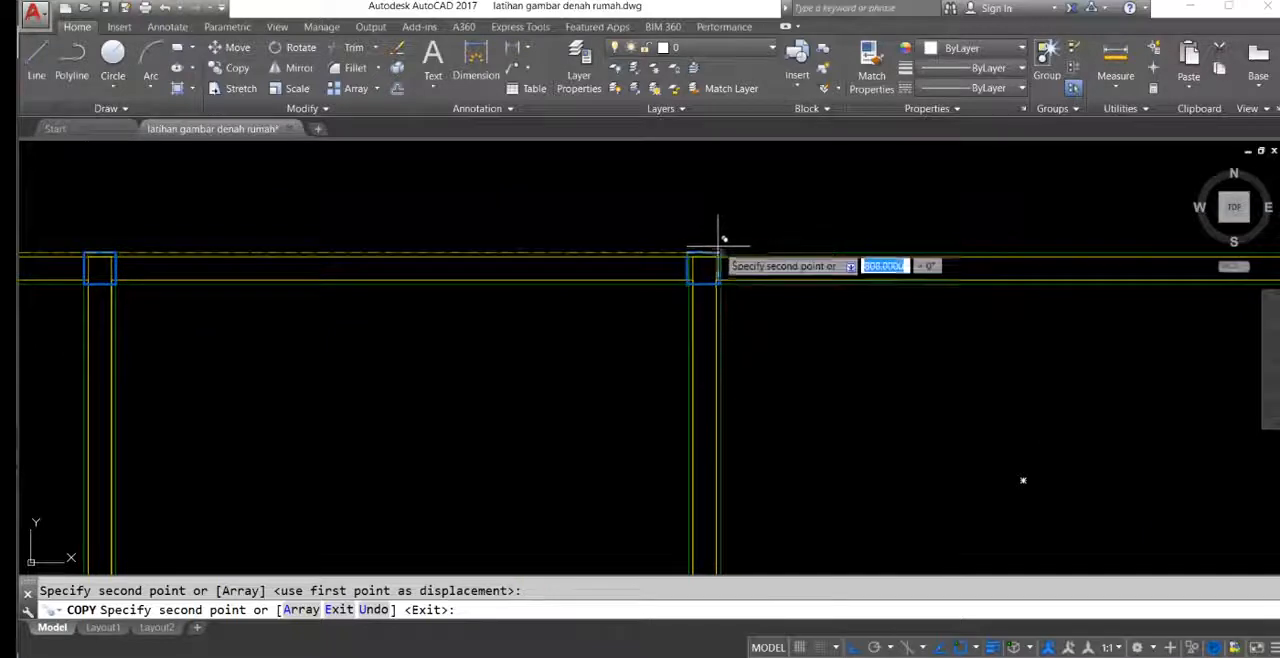
{"action": "left_click", "coordinate": [722, 248]}
Step: Place column copies at the remaining wall corners and junctions of the upper-right bedroom, including both sides of its lower wall
{"action": "middle_click_drag", "start_coordinate": [945, 305], "coordinate": [252, 329]}
{"action": "scroll", "coordinate": [565, 268], "scroll_direction": "down", "scroll_amount": 2}
{"action": "scroll", "coordinate": [592, 265], "scroll_direction": "up", "scroll_amount": 2}
{"action": "scroll", "coordinate": [671, 315], "scroll_direction": "down", "scroll_amount": 2}
{"action": "middle_click_drag", "start_coordinate": [648, 378], "coordinate": [938, 68]}
{"action": "scroll", "coordinate": [536, 241], "scroll_direction": "up", "scroll_amount": 7}
{"action": "left_click", "coordinate": [635, 214]}
{"action": "scroll", "coordinate": [672, 249], "scroll_direction": "down", "scroll_amount": 4}
{"action": "middle_click_drag", "start_coordinate": [897, 280], "coordinate": [240, 351]}
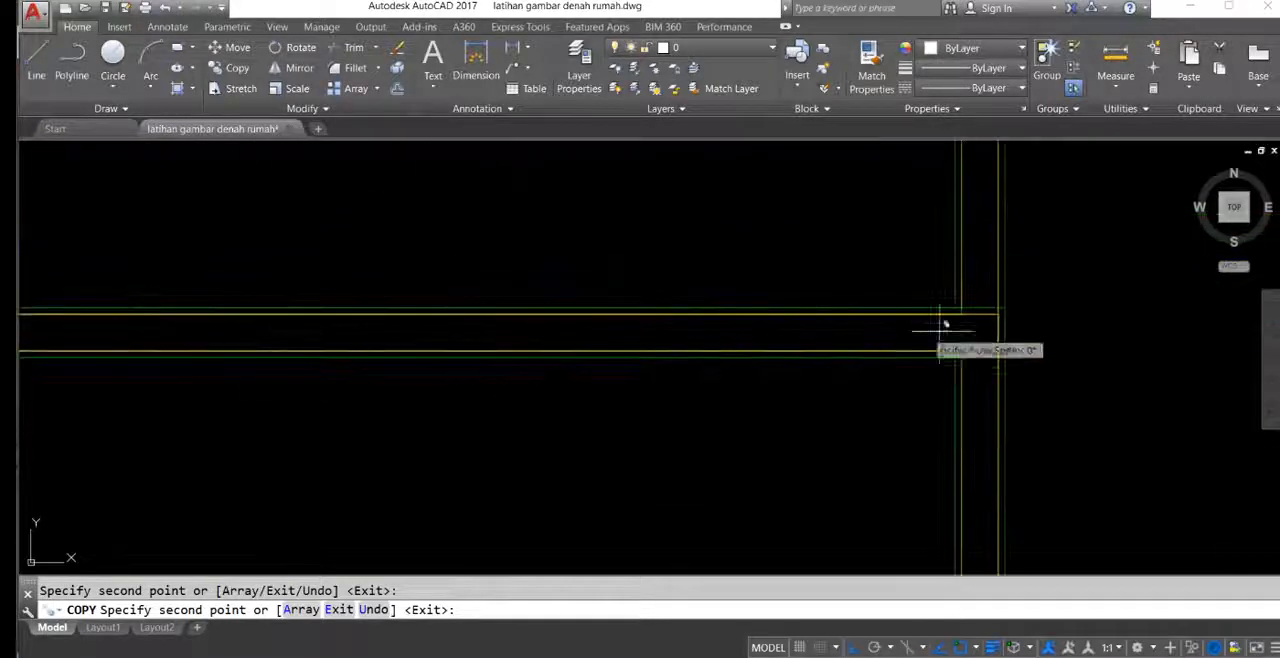
{"action": "left_click", "coordinate": [1003, 308]}
{"action": "scroll", "coordinate": [683, 302], "scroll_direction": "down", "scroll_amount": 2}
{"action": "middle_click_drag", "start_coordinate": [382, 329], "coordinate": [1007, 297]}
{"action": "left_click", "coordinate": [589, 285]}
Step: Place a column copy on the master bedroom's lower-right corner with Ortho off
{"action": "scroll", "coordinate": [683, 297], "scroll_direction": "down", "scroll_amount": 6}
{"action": "middle_click_drag", "start_coordinate": [540, 406], "coordinate": [677, 306]}
{"action": "scroll", "coordinate": [677, 306], "scroll_direction": "up", "scroll_amount": 2}
{"action": "scroll", "coordinate": [687, 316], "scroll_direction": "up", "scroll_amount": 9}
{"action": "middle_click_drag", "start_coordinate": [886, 280], "coordinate": [548, 452]}
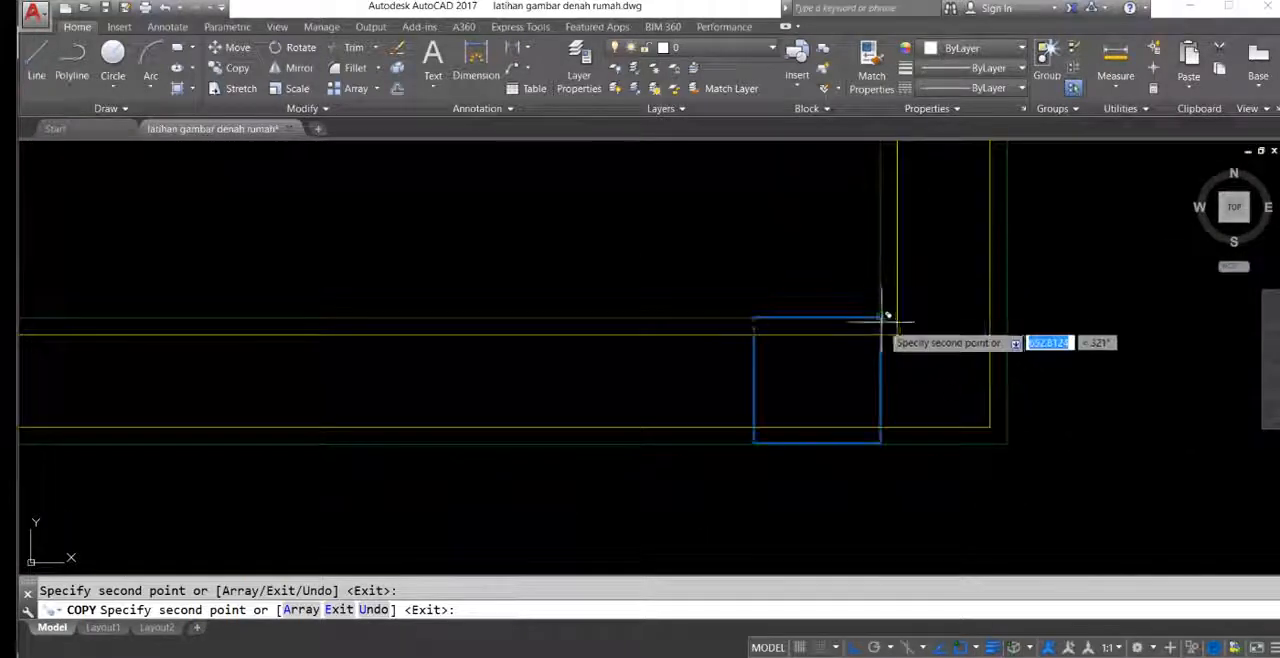
{"action": "middle_click_drag", "start_coordinate": [889, 318], "coordinate": [868, 314]}
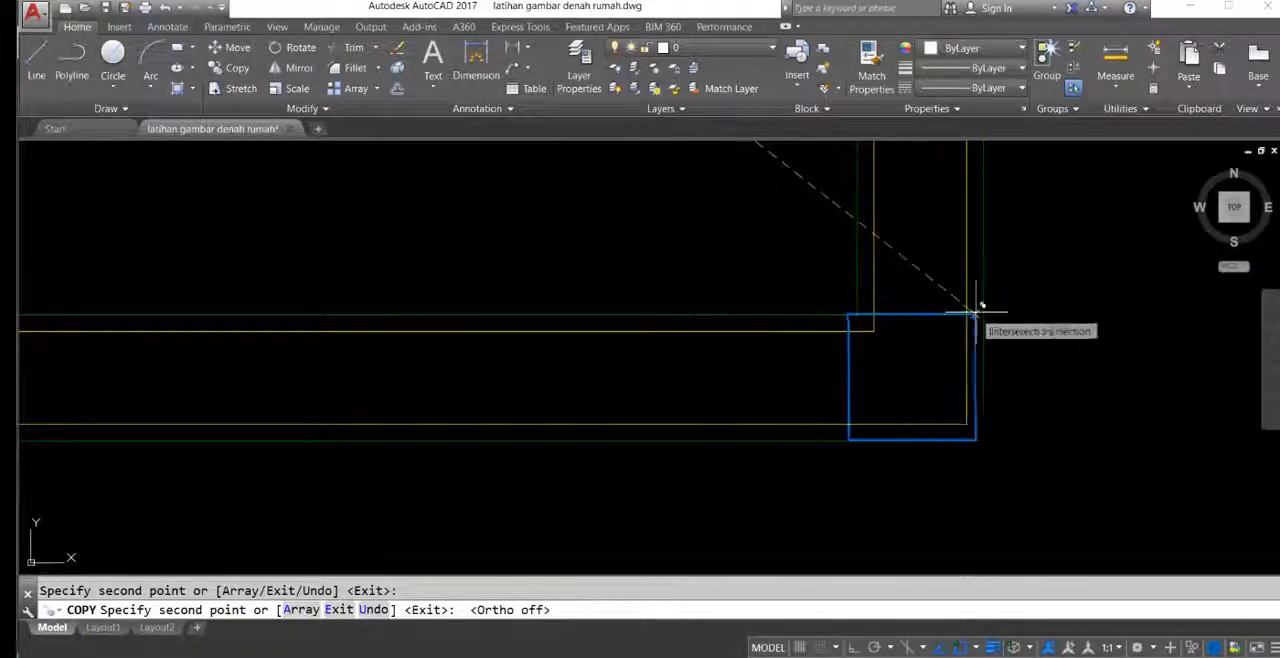
Step: Place column copies on the master bedroom's lower wall, at the bathroom's right wall and at the left outer wall
{"action": "scroll", "coordinate": [836, 297], "scroll_direction": "down", "scroll_amount": 6}
{"action": "middle_click_drag", "start_coordinate": [580, 290], "coordinate": [821, 270]}
{"action": "scroll", "coordinate": [797, 295], "scroll_direction": "up", "scroll_amount": 6}
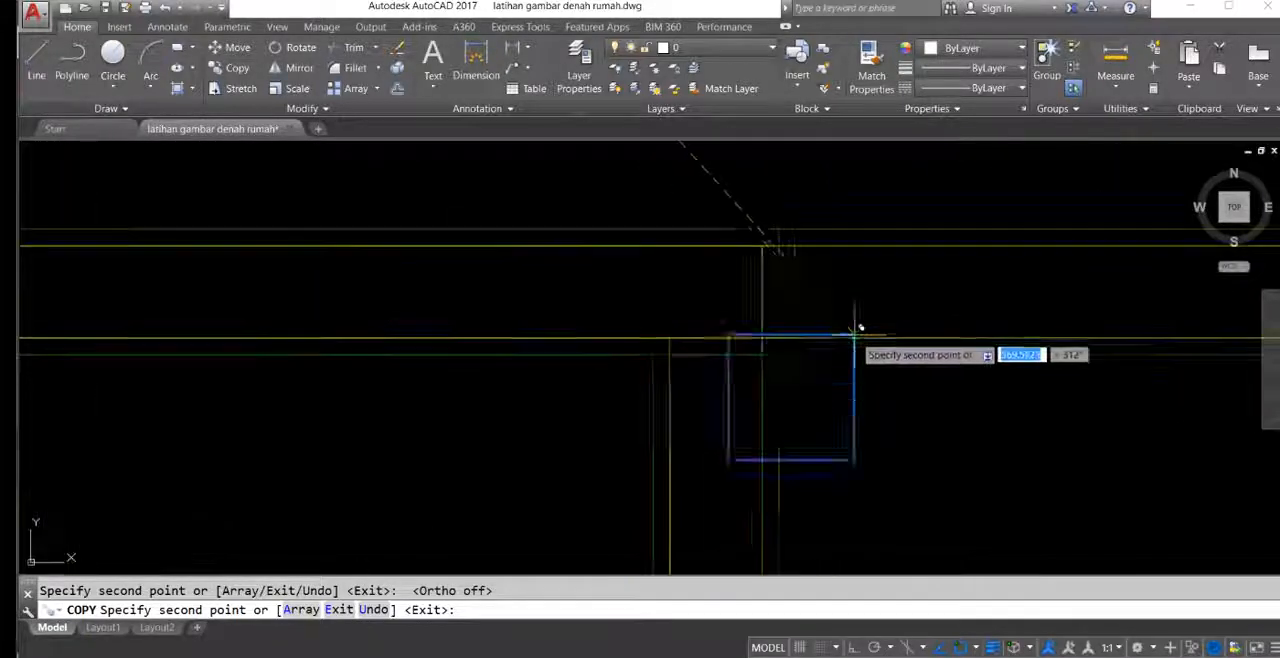
{"action": "left_click", "coordinate": [779, 231]}
{"action": "scroll", "coordinate": [661, 297], "scroll_direction": "down", "scroll_amount": 6}
{"action": "middle_click_drag", "start_coordinate": [563, 311], "coordinate": [1012, 317]}
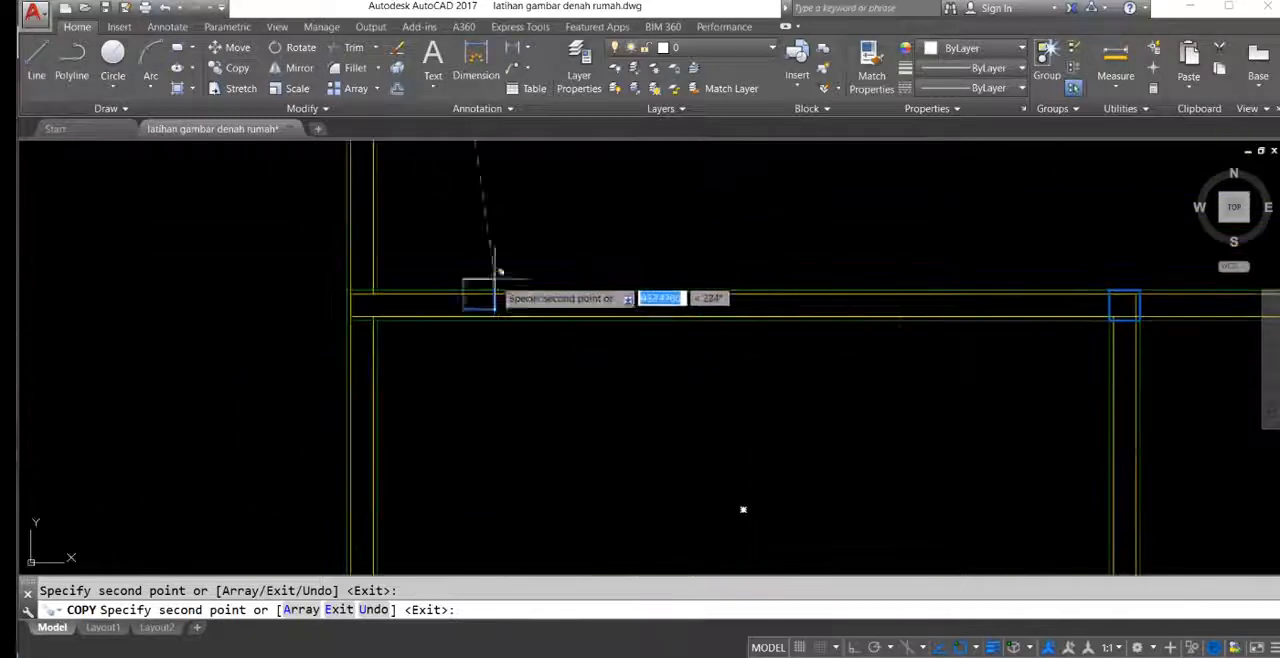
{"action": "scroll", "coordinate": [374, 284], "scroll_direction": "up", "scroll_amount": 6}
{"action": "left_click", "coordinate": [401, 305]}
Step: Place column copies at the wall junctions along the larger bathroom's lower wall
{"action": "scroll", "coordinate": [520, 268], "scroll_direction": "down", "scroll_amount": 6}
{"action": "middle_click_drag", "start_coordinate": [717, 343], "coordinate": [617, 261]}
{"action": "scroll", "coordinate": [713, 358], "scroll_direction": "up", "scroll_amount": 5}
{"action": "left_click", "coordinate": [779, 290]}
{"action": "scroll", "coordinate": [800, 305], "scroll_direction": "down", "scroll_amount": 5}
{"action": "middle_click_drag", "start_coordinate": [623, 329], "coordinate": [914, 309]}
{"action": "scroll", "coordinate": [768, 298], "scroll_direction": "up", "scroll_amount": 6}
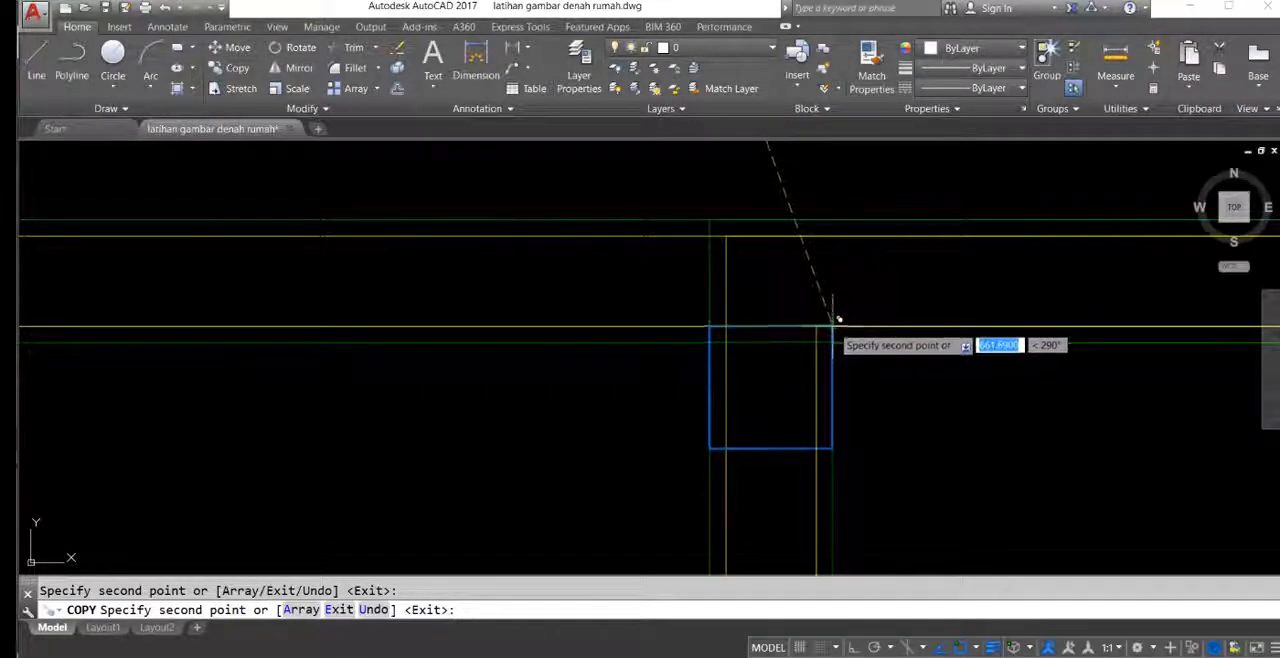
{"action": "left_click", "coordinate": [833, 219]}
Step: Place a column copy on the larger bathroom's lower-left outer corner
{"action": "scroll", "coordinate": [735, 252], "scroll_direction": "down", "scroll_amount": 5}
{"action": "middle_click_drag", "start_coordinate": [283, 266], "coordinate": [549, 332]}
{"action": "scroll", "coordinate": [558, 327], "scroll_direction": "up", "scroll_amount": 5}
{"action": "left_click", "coordinate": [634, 241]}
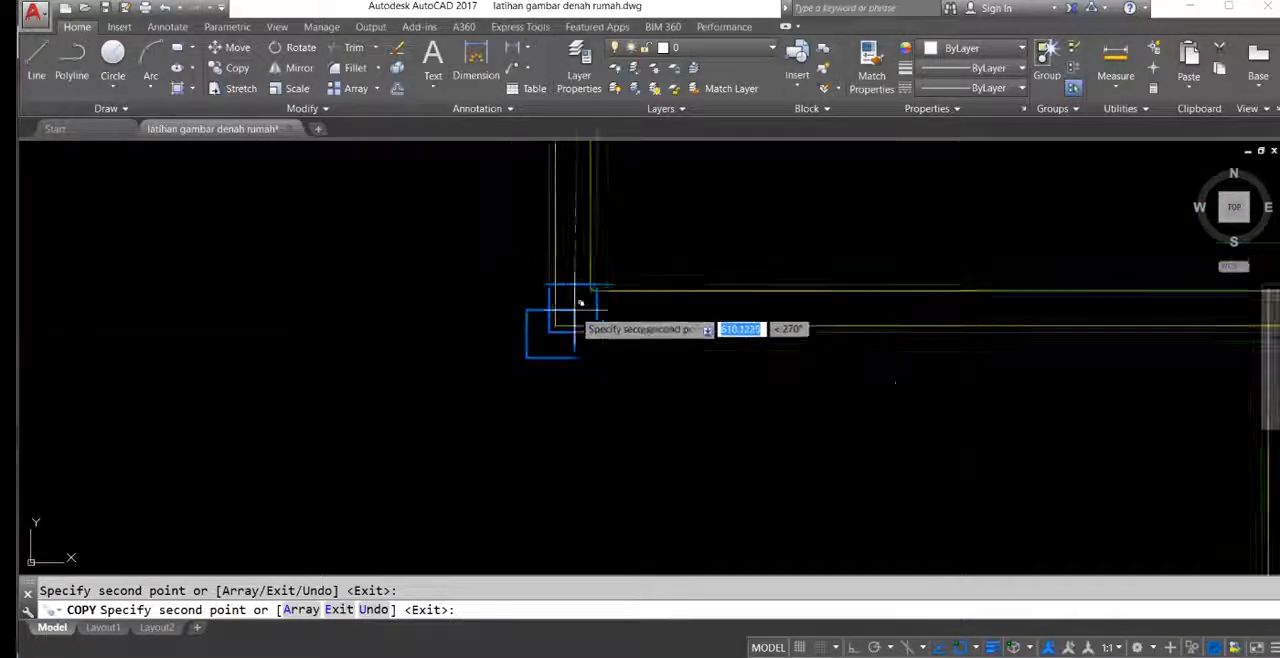
Step: Place column copies at the lower-left and lower-right wall junctions of the smaller bathroom
{"action": "scroll", "coordinate": [578, 303], "scroll_direction": "down", "scroll_amount": 5}
{"action": "middle_click_drag", "start_coordinate": [694, 175], "coordinate": [861, 361]}
{"action": "scroll", "coordinate": [776, 384], "scroll_direction": "up", "scroll_amount": 5}
{"action": "left_click", "coordinate": [619, 305]}
{"action": "scroll", "coordinate": [814, 376], "scroll_direction": "down", "scroll_amount": 5}
{"action": "middle_click_drag", "start_coordinate": [1000, 368], "coordinate": [684, 333]}
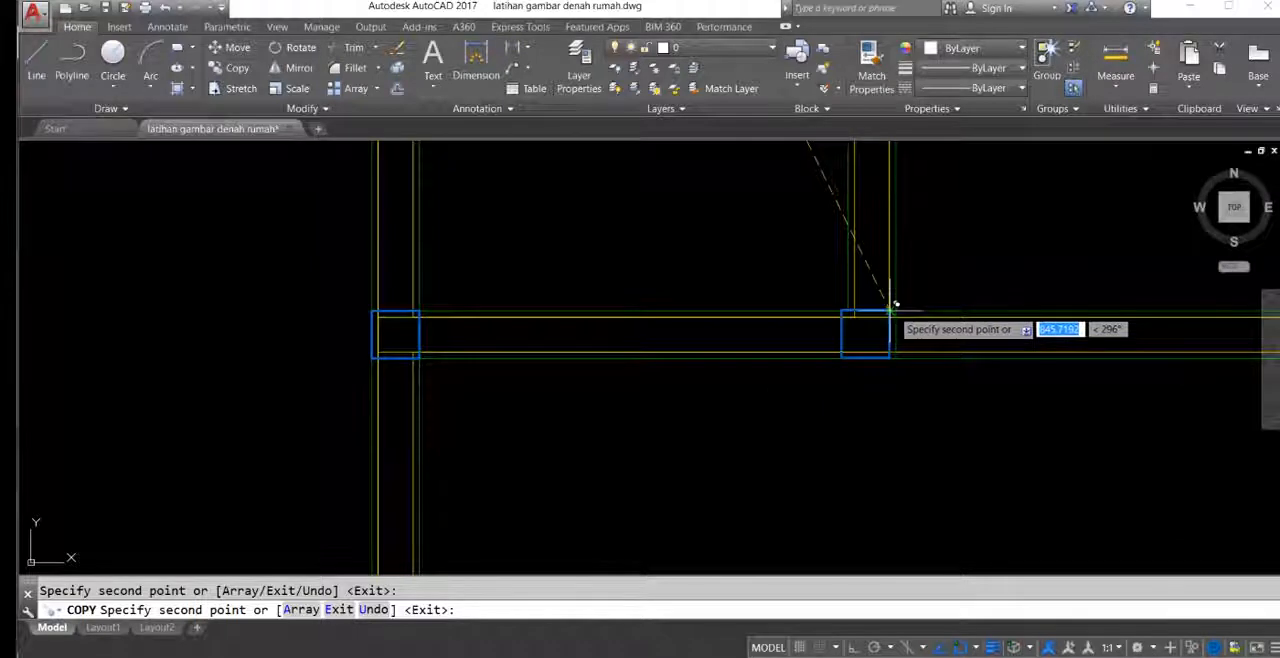
{"action": "left_click", "coordinate": [901, 304]}
Step: Place column copies at the lower bedroom's upper-right corner and where the living room's front wall meets that bedroom's right wall
{"action": "scroll", "coordinate": [901, 304], "scroll_direction": "down", "scroll_amount": 5}
{"action": "middle_click_drag", "start_coordinate": [901, 304], "coordinate": [689, 317]}
{"action": "scroll", "coordinate": [900, 320], "scroll_direction": "up", "scroll_amount": 5}
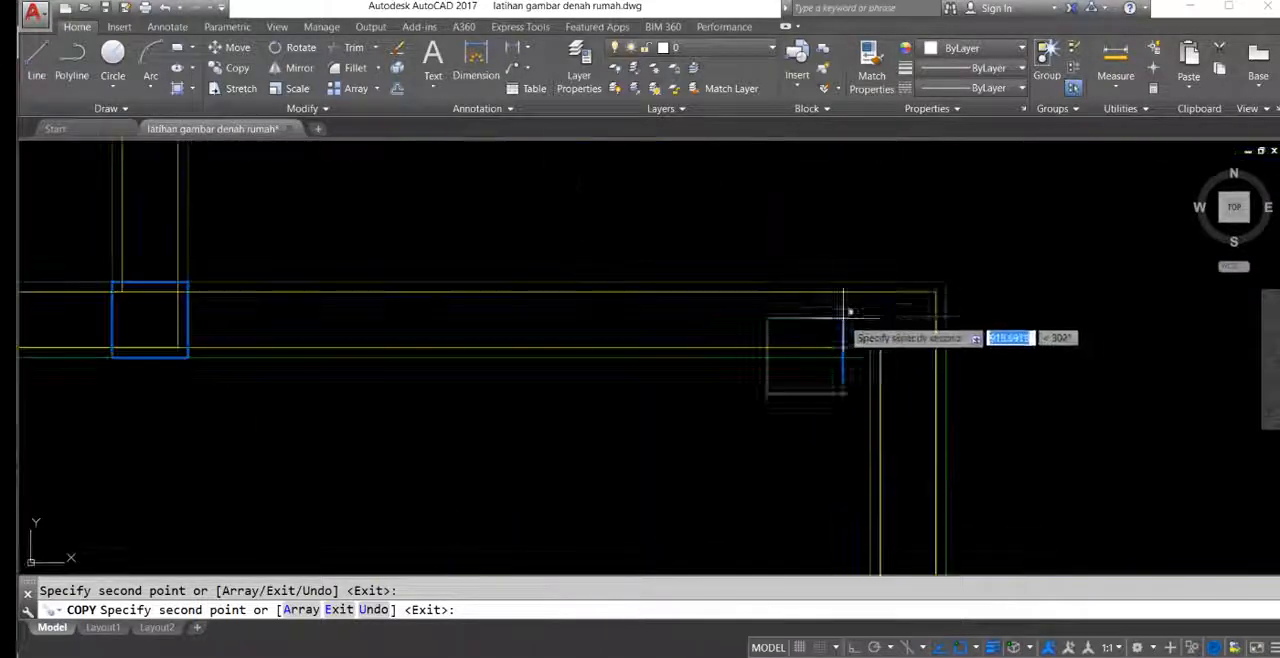
{"action": "left_click", "coordinate": [946, 282]}
{"action": "scroll", "coordinate": [820, 348], "scroll_direction": "down", "scroll_amount": 5}
{"action": "middle_click_drag", "start_coordinate": [840, 412], "coordinate": [749, 206]}
{"action": "scroll", "coordinate": [758, 270], "scroll_direction": "up", "scroll_amount": 4}
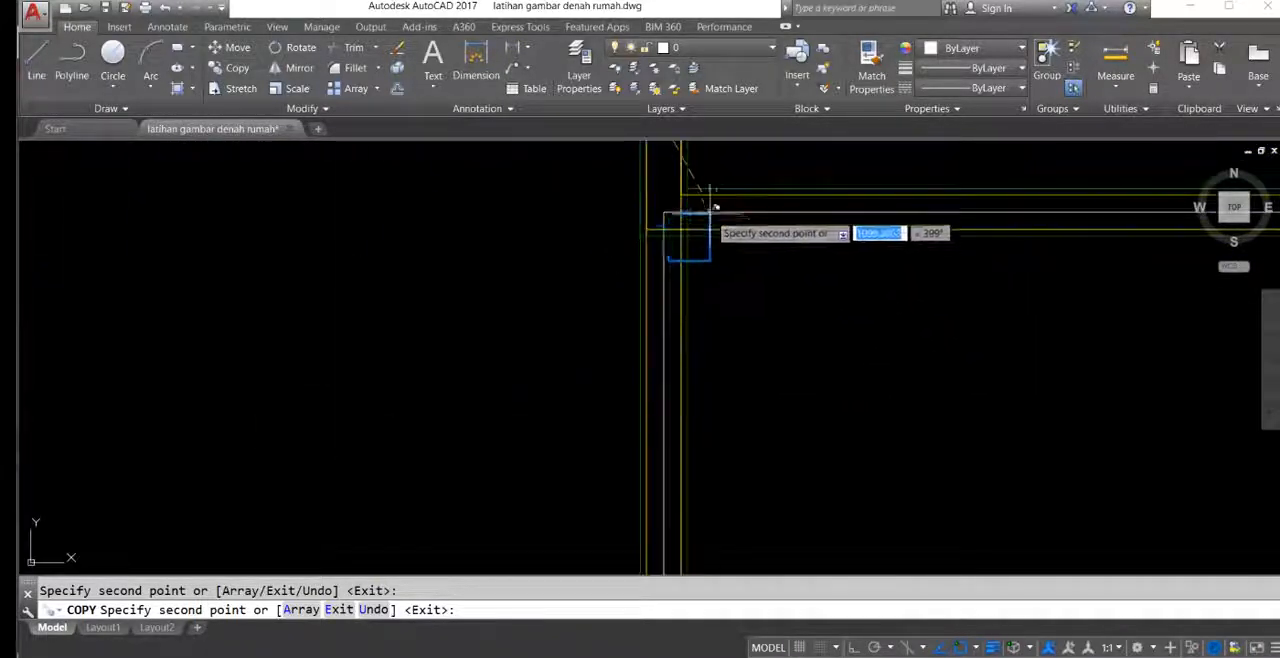
{"action": "left_click", "coordinate": [688, 187]}
Step: Place column copies at the two lower corners of the lower bedroom
{"action": "scroll", "coordinate": [566, 298], "scroll_direction": "down", "scroll_amount": 5}
{"action": "middle_click_drag", "start_coordinate": [586, 358], "coordinate": [713, 218]}
{"action": "scroll", "coordinate": [744, 284], "scroll_direction": "up", "scroll_amount": 7}
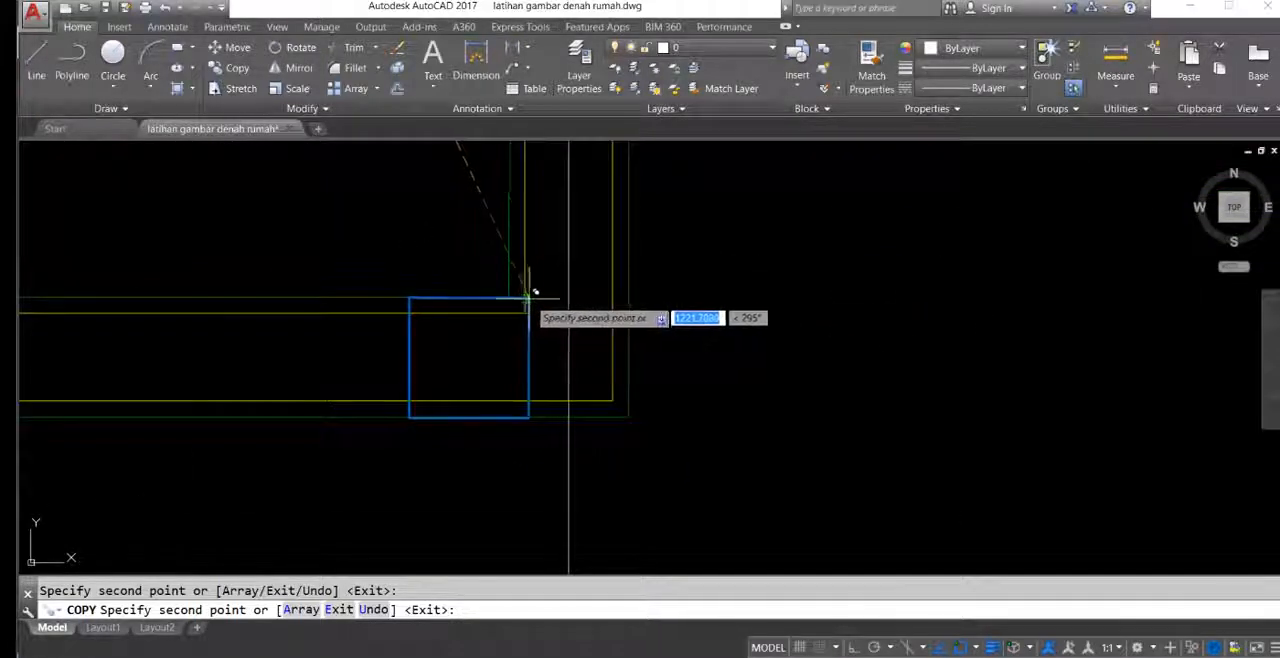
{"action": "left_click", "coordinate": [628, 296]}
{"action": "scroll", "coordinate": [555, 290], "scroll_direction": "down", "scroll_amount": 6}
{"action": "middle_click_drag", "start_coordinate": [450, 292], "coordinate": [940, 289]}
{"action": "scroll", "coordinate": [508, 290], "scroll_direction": "up", "scroll_amount": 6}
{"action": "left_click", "coordinate": [431, 279]}
Step: Place a column copy on the living room's lower-right corner
{"action": "scroll", "coordinate": [568, 330], "scroll_direction": "down", "scroll_amount": 5}
{"action": "middle_click_drag", "start_coordinate": [634, 229], "coordinate": [649, 368]}
{"action": "scroll", "coordinate": [649, 368], "scroll_direction": "down", "scroll_amount": 6}
{"action": "middle_click_drag", "start_coordinate": [606, 335], "coordinate": [482, 312]}
{"action": "scroll", "coordinate": [1012, 260], "scroll_direction": "up", "scroll_amount": 8}
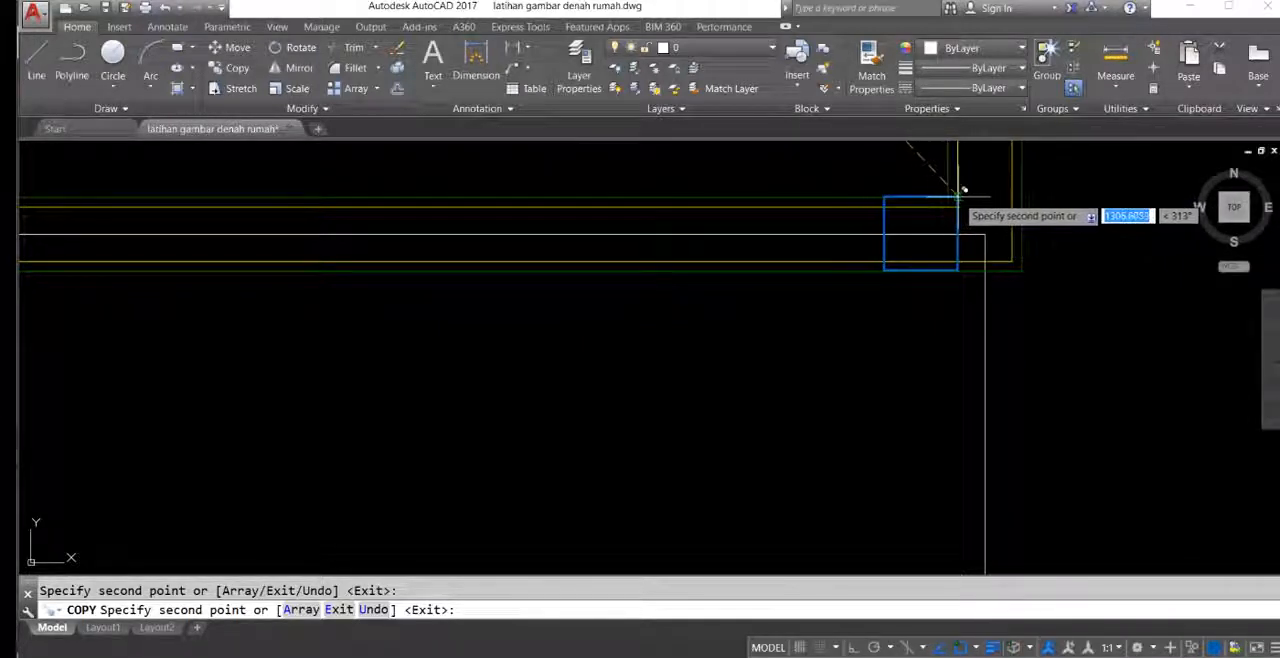
{"action": "left_click", "coordinate": [1022, 197]}
Step: Place a column copy on the lower bedroom's lower-right corner beside the front terrace
{"action": "scroll", "coordinate": [828, 237], "scroll_direction": "down", "scroll_amount": 2}
{"action": "middle_click_drag", "start_coordinate": [577, 264], "coordinate": [738, 290]}
{"action": "scroll", "coordinate": [738, 290], "scroll_direction": "down", "scroll_amount": 3}
{"action": "middle_click_drag", "start_coordinate": [775, 335], "coordinate": [957, 363]}
{"action": "scroll", "coordinate": [792, 469], "scroll_direction": "up", "scroll_amount": 2}
{"action": "middle_click_drag", "start_coordinate": [742, 475], "coordinate": [633, 368]}
{"action": "scroll", "coordinate": [627, 371], "scroll_direction": "up", "scroll_amount": 2}
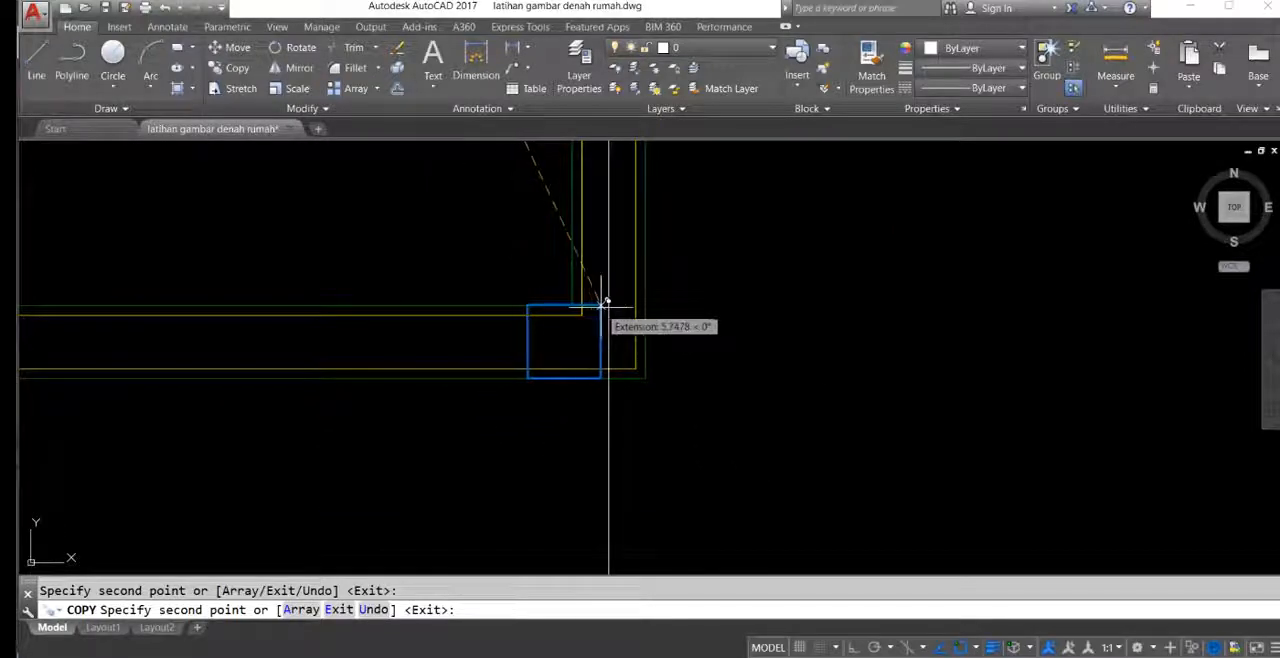
{"action": "left_click", "coordinate": [641, 299]}
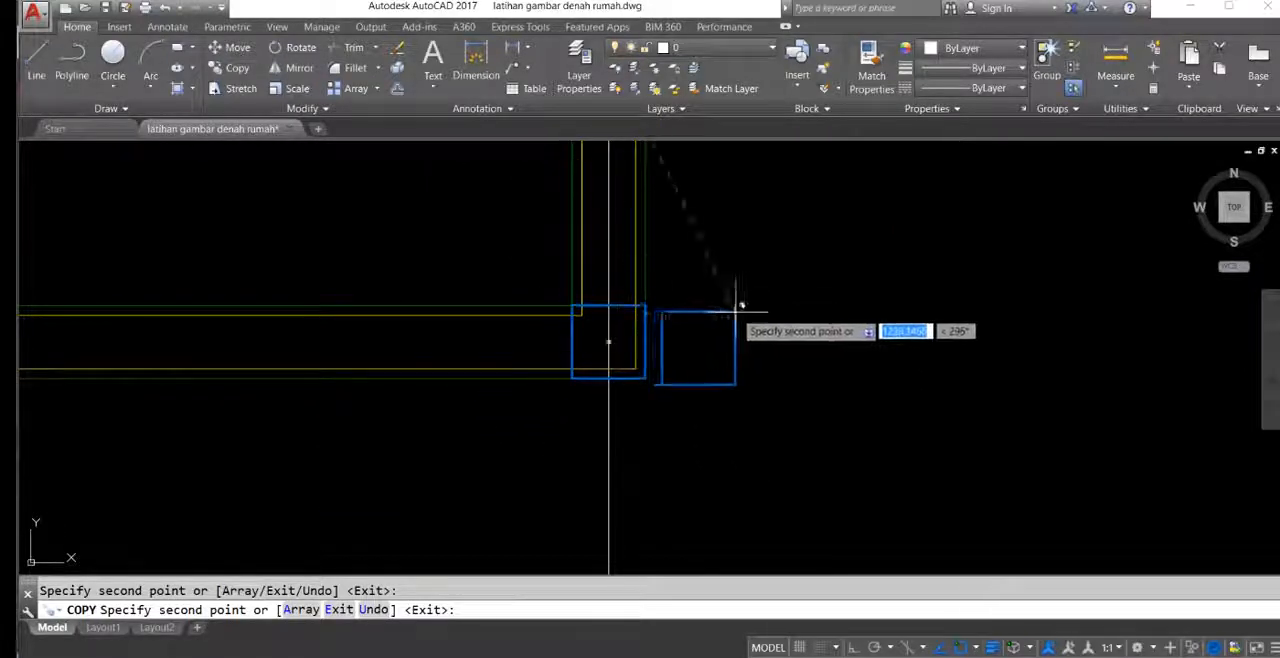
Step: Place column copies on the family room's lower wall, at its right outer corner and at the living room's right wall
{"action": "scroll", "coordinate": [737, 303], "scroll_direction": "down", "scroll_amount": 3}
{"action": "scroll", "coordinate": [823, 309], "scroll_direction": "up", "scroll_amount": 5}
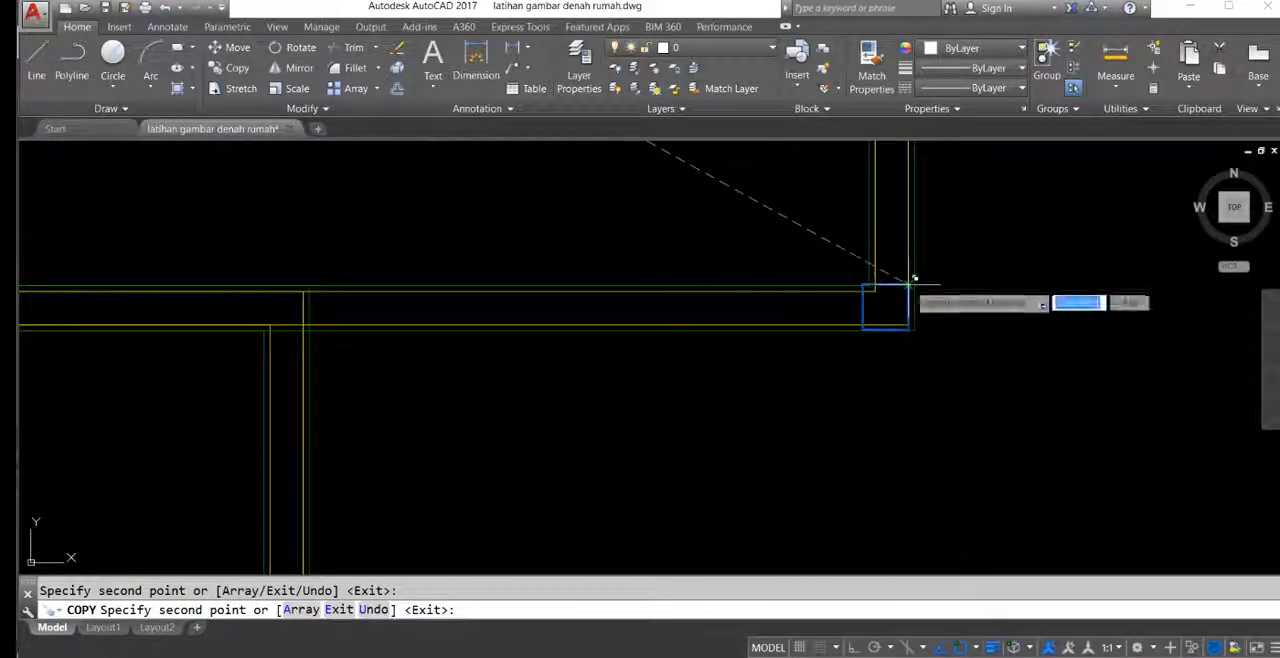
{"action": "scroll", "coordinate": [1037, 266], "scroll_direction": "down", "scroll_amount": 5}
{"action": "scroll", "coordinate": [968, 296], "scroll_direction": "up", "scroll_amount": 3}
{"action": "scroll", "coordinate": [1000, 262], "scroll_direction": "up", "scroll_amount": 2}
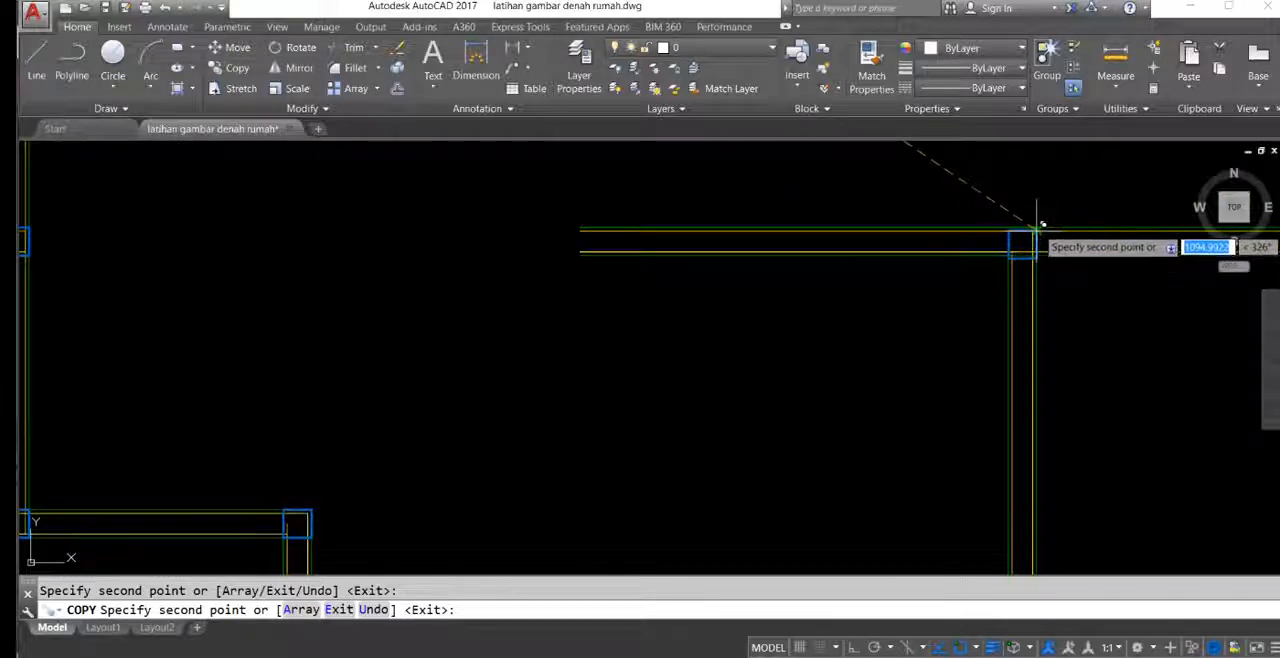
Step: Place a column copy where the larger bathroom's lower wall meets the smaller bathroom's left wall, and end the copying
{"action": "scroll", "coordinate": [1022, 240], "scroll_direction": "down", "scroll_amount": 3}
{"action": "scroll", "coordinate": [663, 300], "scroll_direction": "up", "scroll_amount": 4}
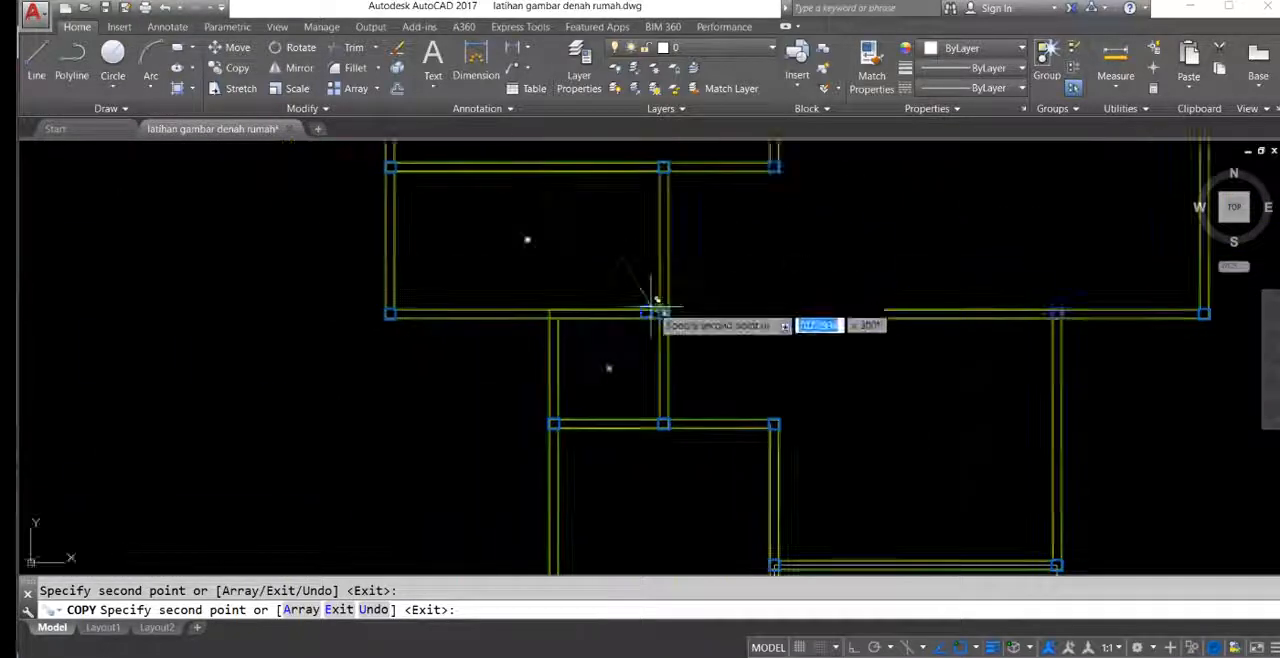
{"action": "scroll", "coordinate": [621, 285], "scroll_direction": "up", "scroll_amount": 4}
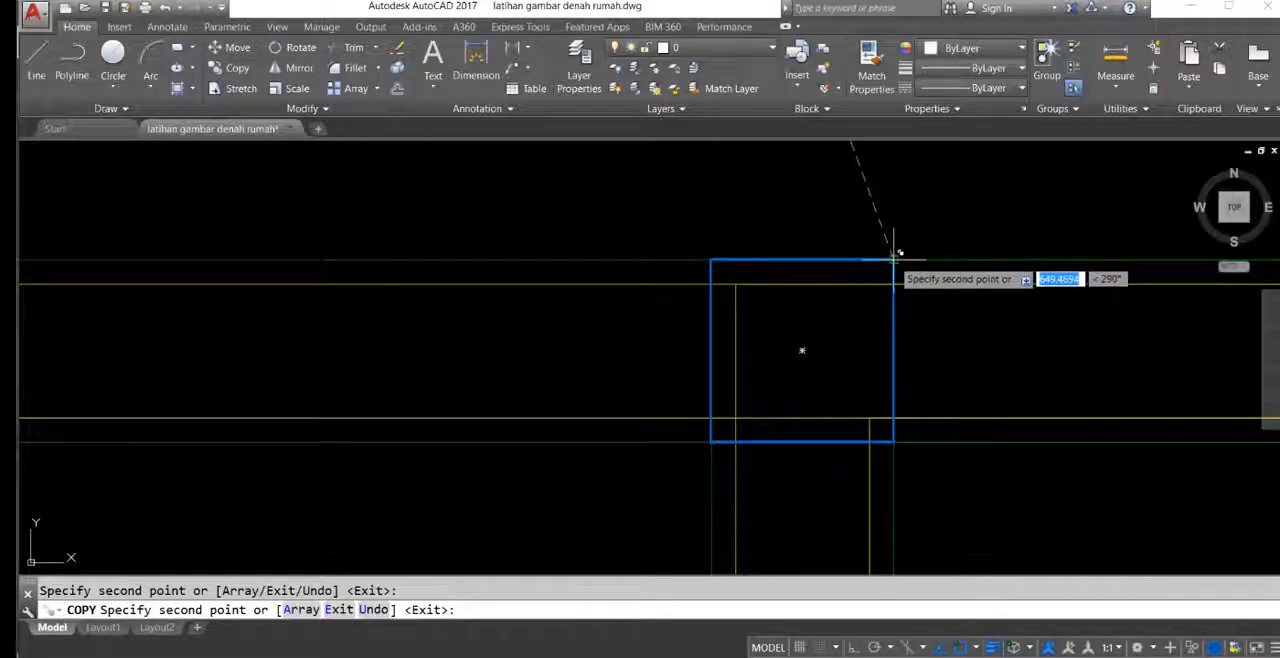
{"action": "scroll", "coordinate": [823, 280], "scroll_direction": "down", "scroll_amount": 5}
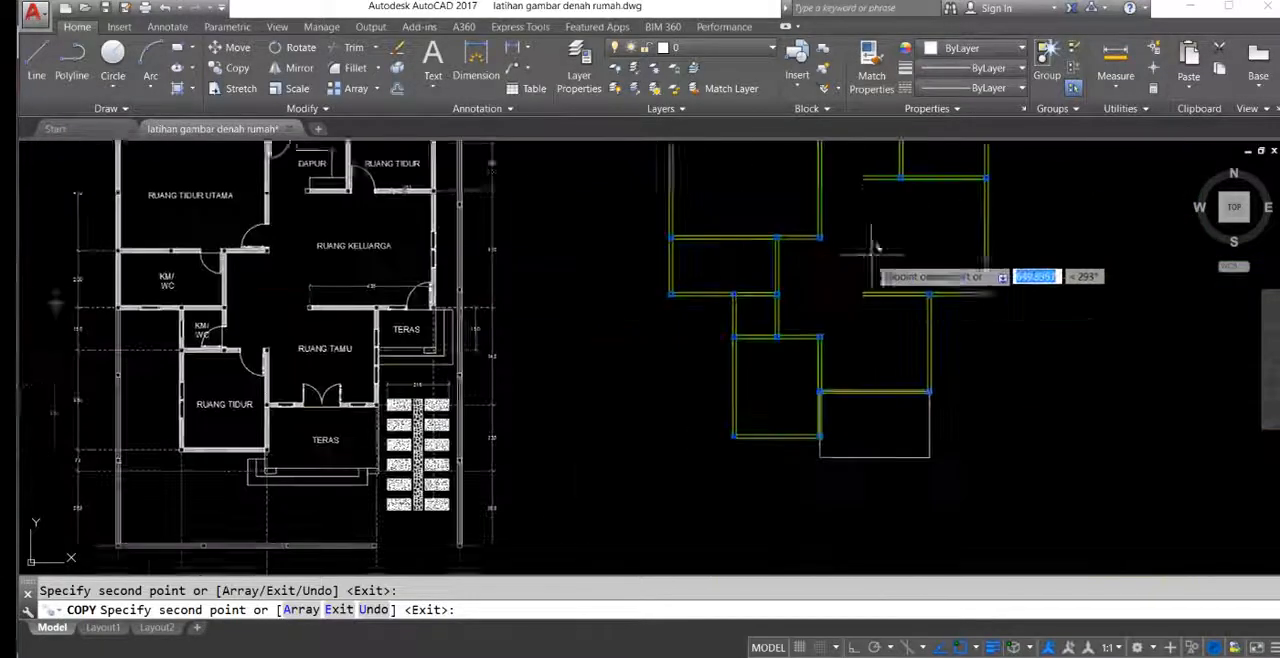
{"action": "scroll", "coordinate": [871, 254], "scroll_direction": "up", "scroll_amount": 3}
{"action": "middle_click_drag", "start_coordinate": [871, 254], "coordinate": [736, 400]}
{"action": "middle_click_drag", "start_coordinate": [843, 392], "coordinate": [849, 190]}
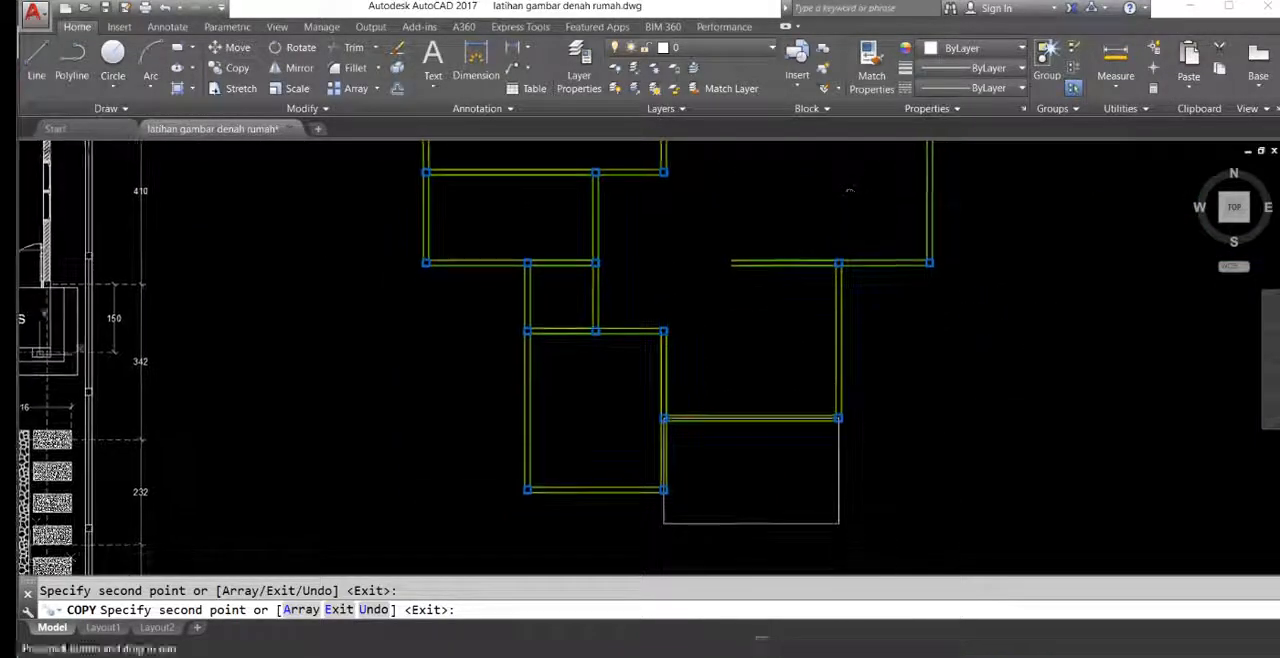
{"action": "key", "text": "Escape"}
Step: Copy the column at the living room's right wall by its upper-left corner to the free left end of the family room's lower wall
{"action": "scroll", "coordinate": [800, 300], "scroll_direction": "up", "scroll_amount": 5}
{"action": "key", "text": "Return"}
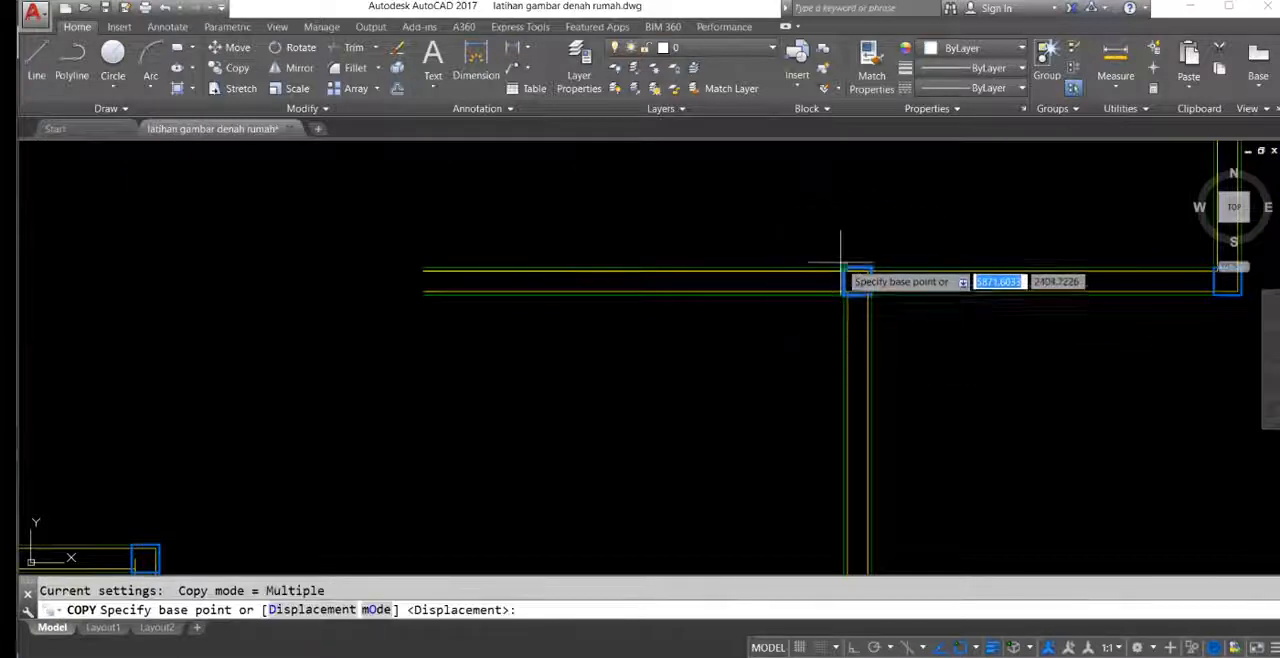
{"action": "left_click", "coordinate": [849, 276]}
{"action": "left_click", "coordinate": [423, 267]}
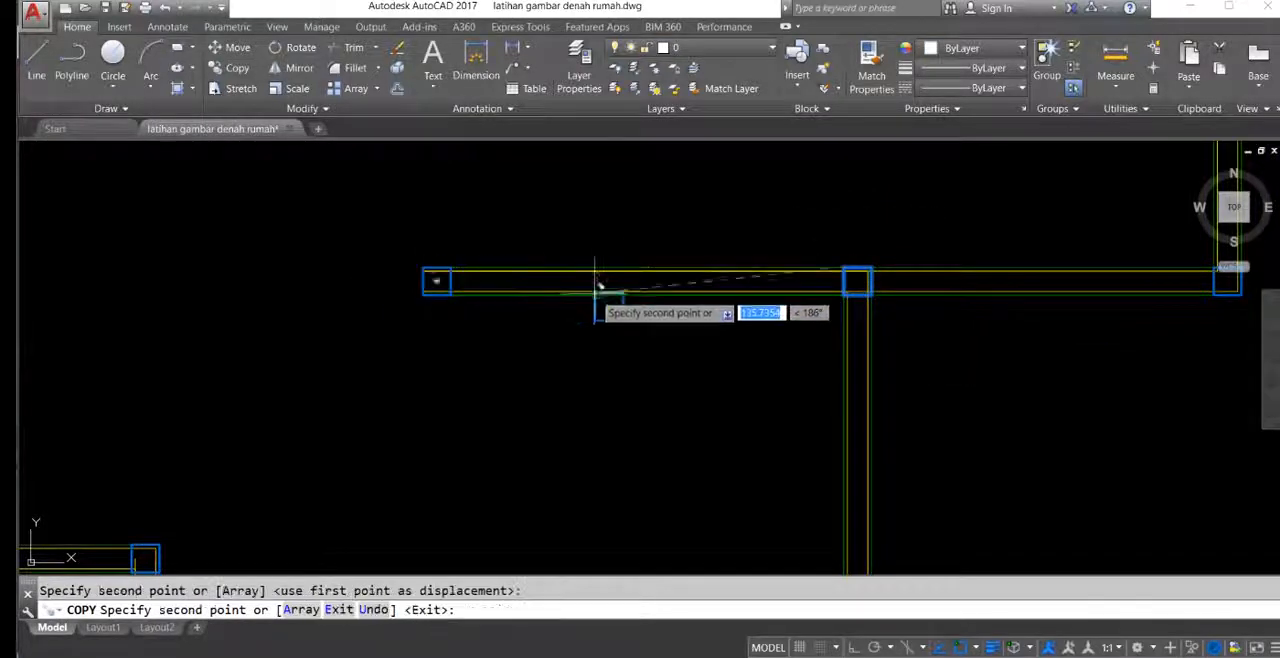
Step: Place a column copy on the free left end of the kitchen's lower wall and end the copying
{"action": "scroll", "coordinate": [654, 443], "scroll_direction": "down", "scroll_amount": 3}
{"action": "scroll", "coordinate": [600, 294], "scroll_direction": "up", "scroll_amount": 4}
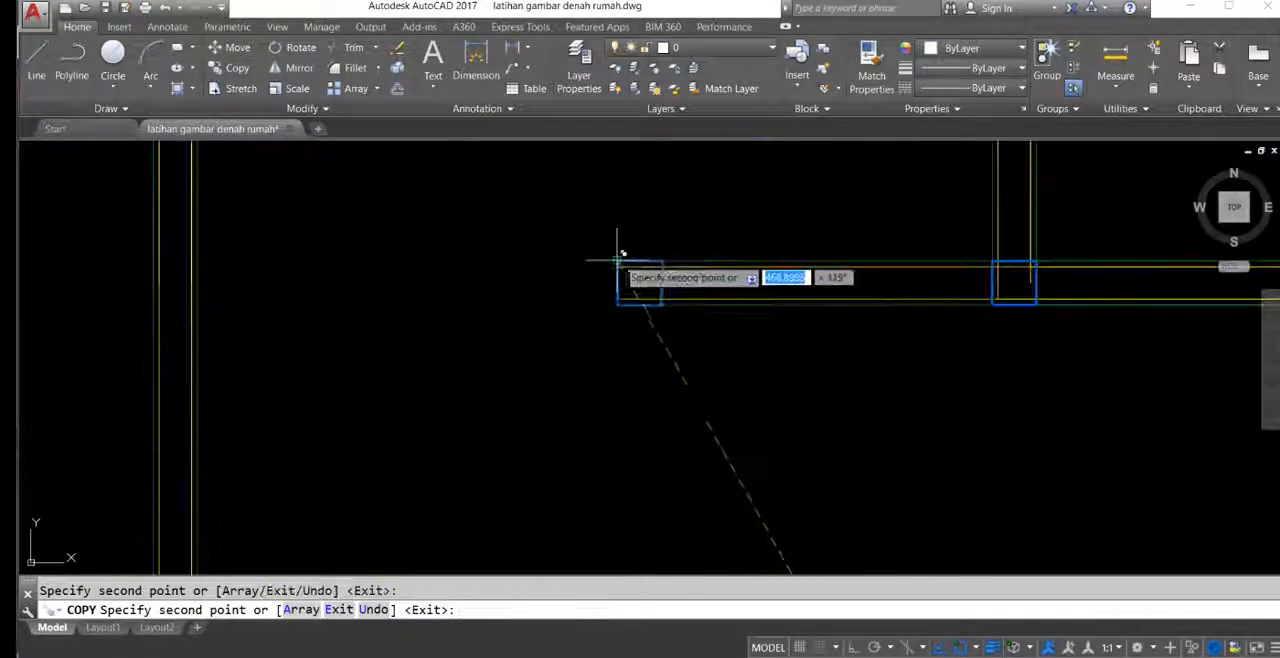
{"action": "scroll", "coordinate": [623, 258], "scroll_direction": "down", "scroll_amount": 3}
{"action": "key", "text": "Escape"}
{"action": "scroll", "coordinate": [680, 300], "scroll_direction": "down", "scroll_amount": 2}
{"action": "scroll", "coordinate": [760, 310], "scroll_direction": "down", "scroll_amount": 6}
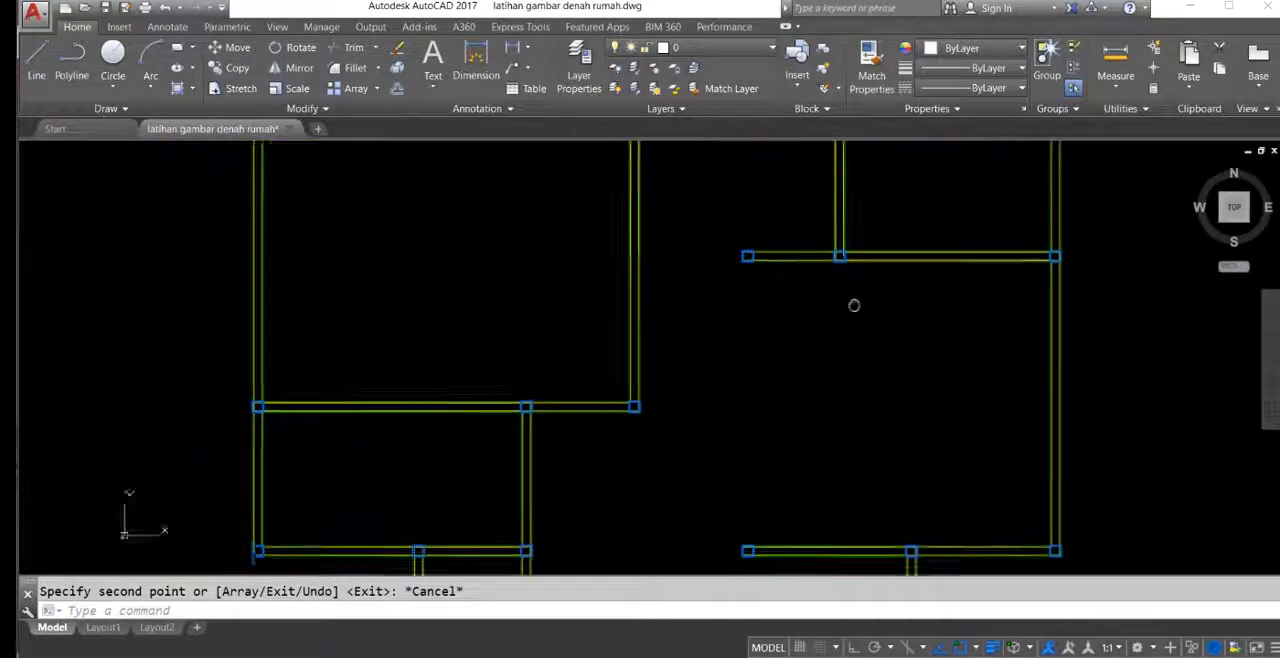
Step: Compare the column positions in the new plan with the reference plan, especially along the main bedroom and bathroom walls
{"action": "scroll", "coordinate": [742, 317], "scroll_direction": "up", "scroll_amount": 6}
{"action": "middle_click_drag", "start_coordinate": [709, 424], "coordinate": [874, 330]}
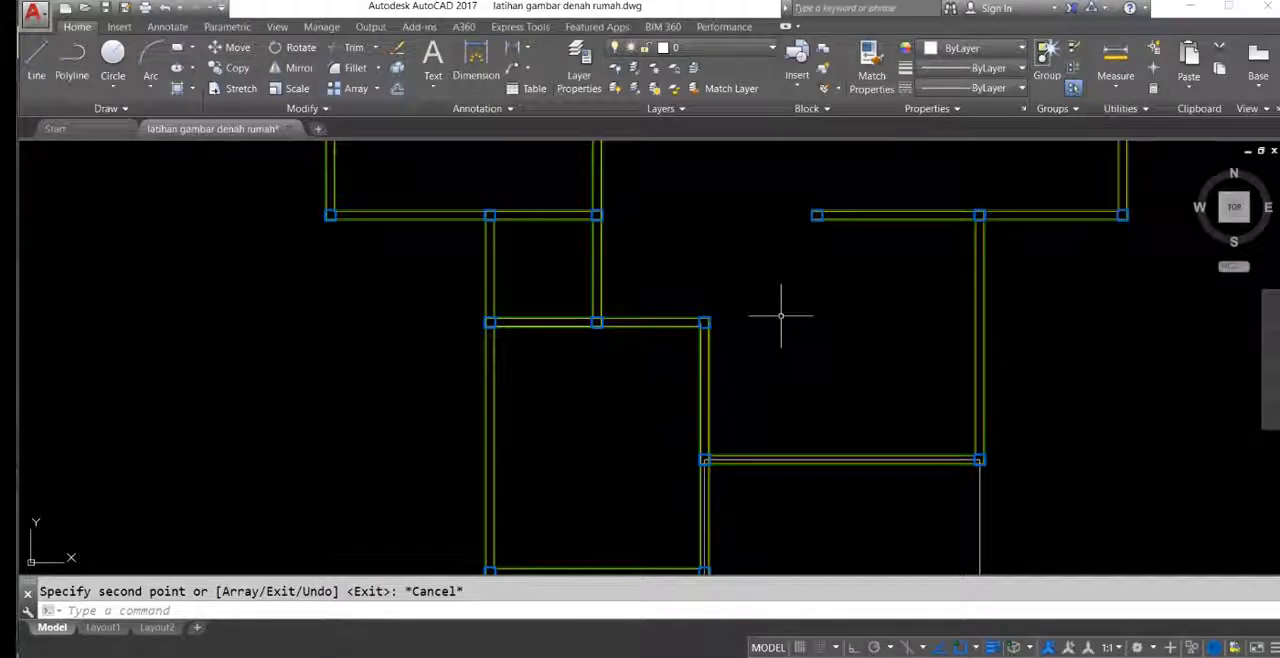
{"action": "scroll", "coordinate": [760, 370], "scroll_direction": "down", "scroll_amount": 4}
{"action": "scroll", "coordinate": [750, 330], "scroll_direction": "up", "scroll_amount": 5}
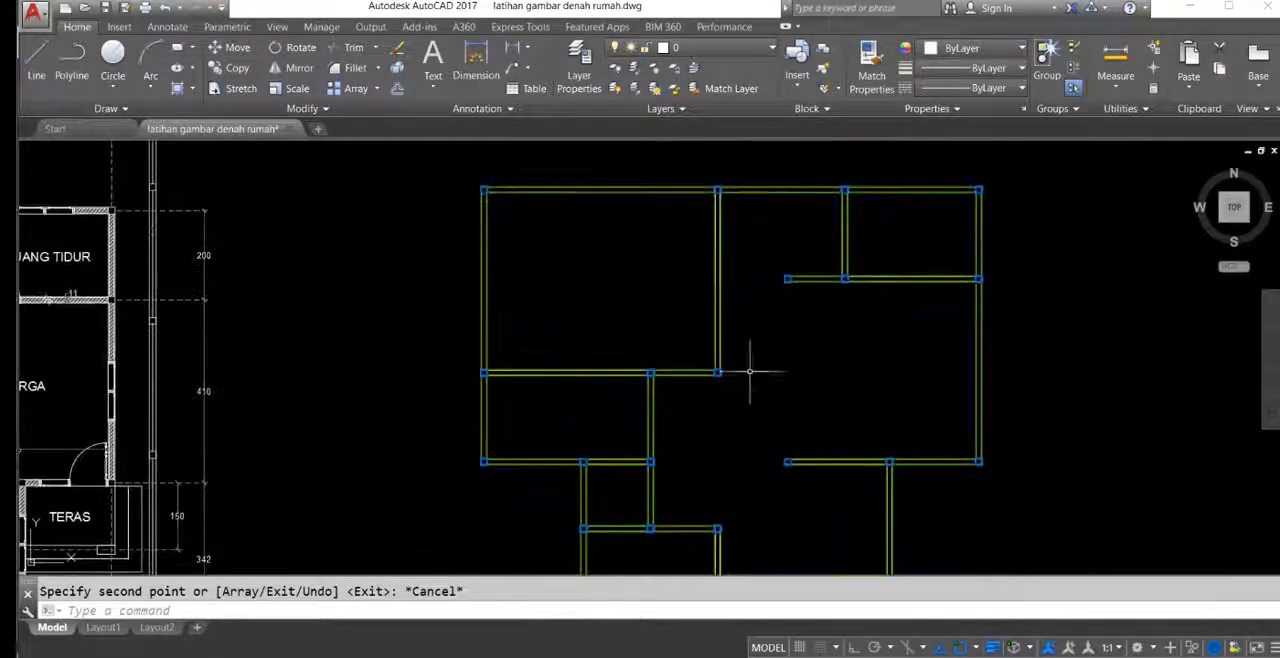
{"action": "scroll", "coordinate": [760, 380], "scroll_direction": "up", "scroll_amount": 6}
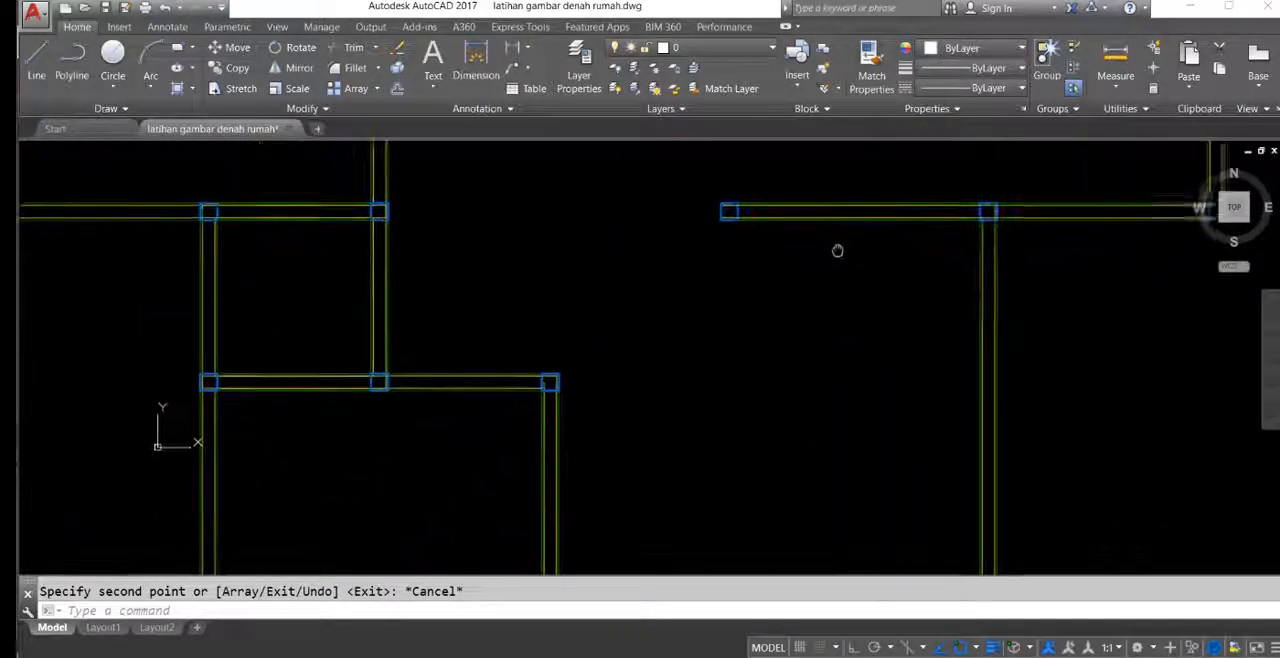
{"action": "scroll", "coordinate": [630, 305], "scroll_direction": "down", "scroll_amount": 5}
{"action": "scroll", "coordinate": [654, 246], "scroll_direction": "up", "scroll_amount": 4}
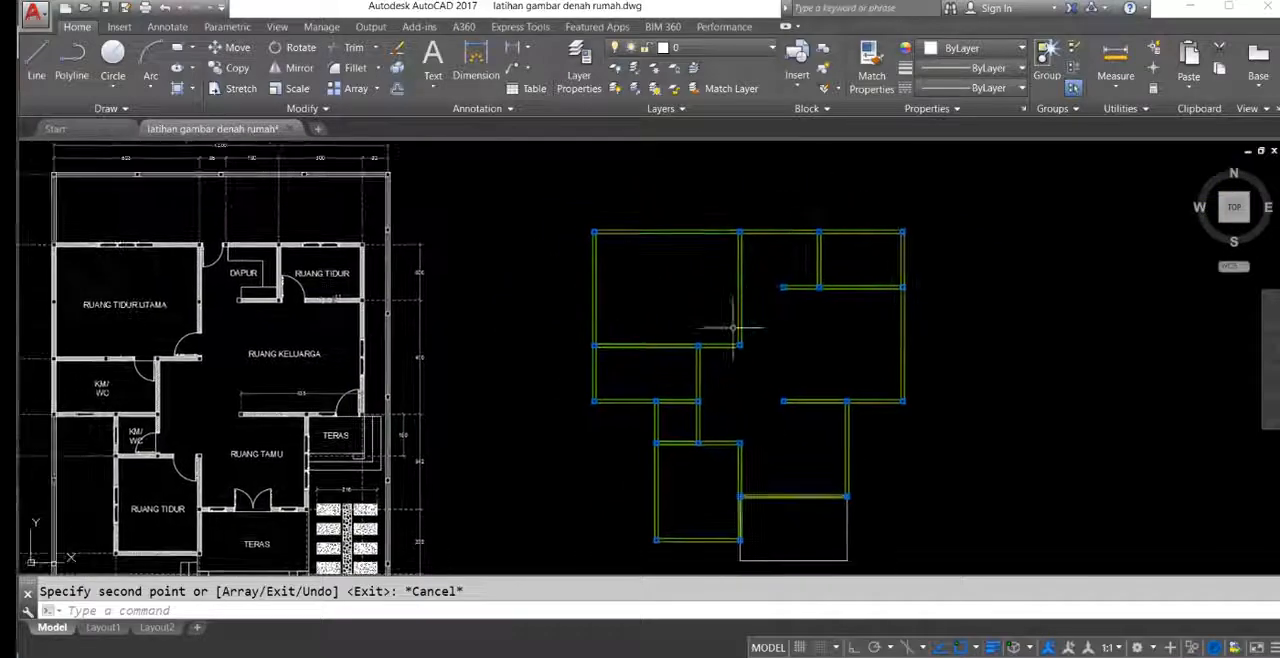
{"action": "scroll", "coordinate": [633, 330], "scroll_direction": "down", "scroll_amount": 2}
{"action": "scroll", "coordinate": [631, 283], "scroll_direction": "down", "scroll_amount": 2}
{"action": "scroll", "coordinate": [741, 490], "scroll_direction": "up", "scroll_amount": 4}
{"action": "mouse_move", "coordinate": [741, 490]}
{"action": "middle_mouse_down"}
{"action": "mouse_move", "coordinate": [747, 521]}
{"action": "mouse_move", "coordinate": [655, 277]}
{"action": "middle_mouse_up"}
{"action": "mouse_move", "coordinate": [566, 309]}
{"action": "middle_mouse_down"}
{"action": "mouse_move", "coordinate": [719, 382]}
{"action": "mouse_move", "coordinate": [890, 412]}
{"action": "middle_mouse_up"}
{"action": "mouse_move", "coordinate": [810, 295]}
{"action": "middle_mouse_down"}
{"action": "mouse_move", "coordinate": [652, 246]}
{"action": "mouse_move", "coordinate": [643, 449]}
{"action": "mouse_move", "coordinate": [660, 243]}
{"action": "mouse_move", "coordinate": [746, 391]}
{"action": "middle_mouse_up"}
{"action": "mouse_move", "coordinate": [662, 368]}
{"action": "middle_mouse_down"}
{"action": "mouse_move", "coordinate": [677, 306]}
{"action": "mouse_move", "coordinate": [835, 378]}
{"action": "middle_mouse_up"}
{"action": "scroll", "coordinate": [757, 286], "scroll_direction": "down", "scroll_amount": 2}
{"action": "mouse_move", "coordinate": [821, 313]}
{"action": "middle_mouse_down"}
{"action": "mouse_move", "coordinate": [624, 244]}
{"action": "mouse_move", "coordinate": [769, 220]}
{"action": "mouse_move", "coordinate": [754, 283]}
{"action": "mouse_move", "coordinate": [897, 285]}
{"action": "mouse_move", "coordinate": [1065, 245]}
{"action": "mouse_move", "coordinate": [930, 278]}
{"action": "mouse_move", "coordinate": [948, 276]}
{"action": "middle_mouse_up"}
{"action": "scroll", "coordinate": [624, 244], "scroll_direction": "up", "scroll_amount": 2}
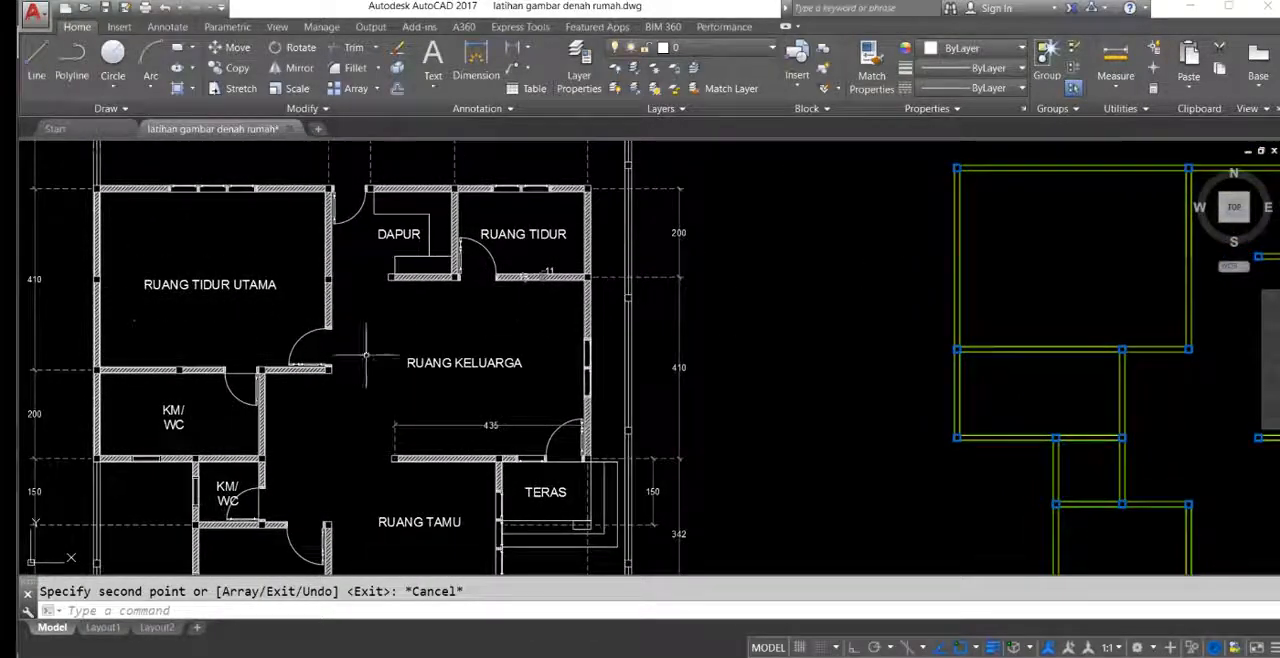
{"action": "scroll", "coordinate": [365, 354], "scroll_direction": "down", "scroll_amount": 2}
{"action": "scroll", "coordinate": [213, 323], "scroll_direction": "up", "scroll_amount": 4}
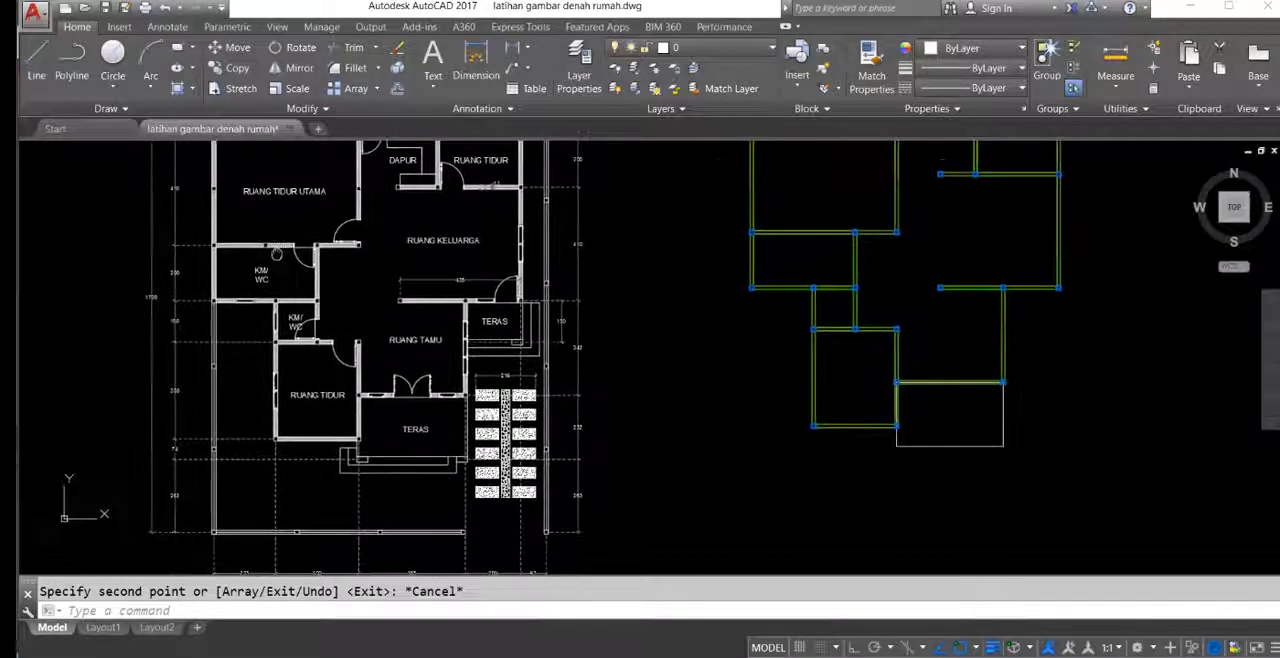
{"action": "scroll", "coordinate": [264, 288], "scroll_direction": "down", "scroll_amount": 2}
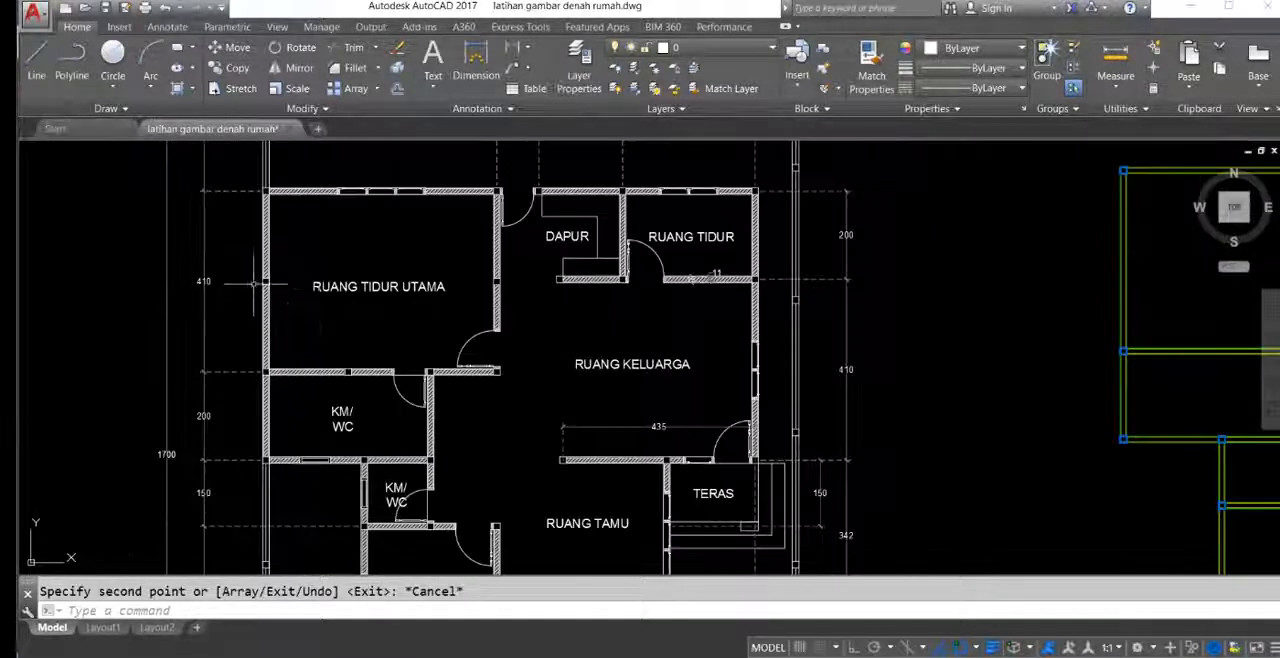
Step: Copy the column at the main bedroom's upper-left corner straight down to the middle of the bedroom's left wall
{"action": "middle_click_drag", "start_coordinate": [768, 326], "coordinate": [337, 363]}
{"action": "left_click", "coordinate": [663, 177]}
{"action": "left_click", "coordinate": [734, 325]}
{"action": "middle_click_drag", "start_coordinate": [732, 319], "coordinate": [717, 267]}
{"action": "type", "text": "co"}
{"action": "key", "text": "Return"}
{"action": "left_click", "coordinate": [738, 205]}
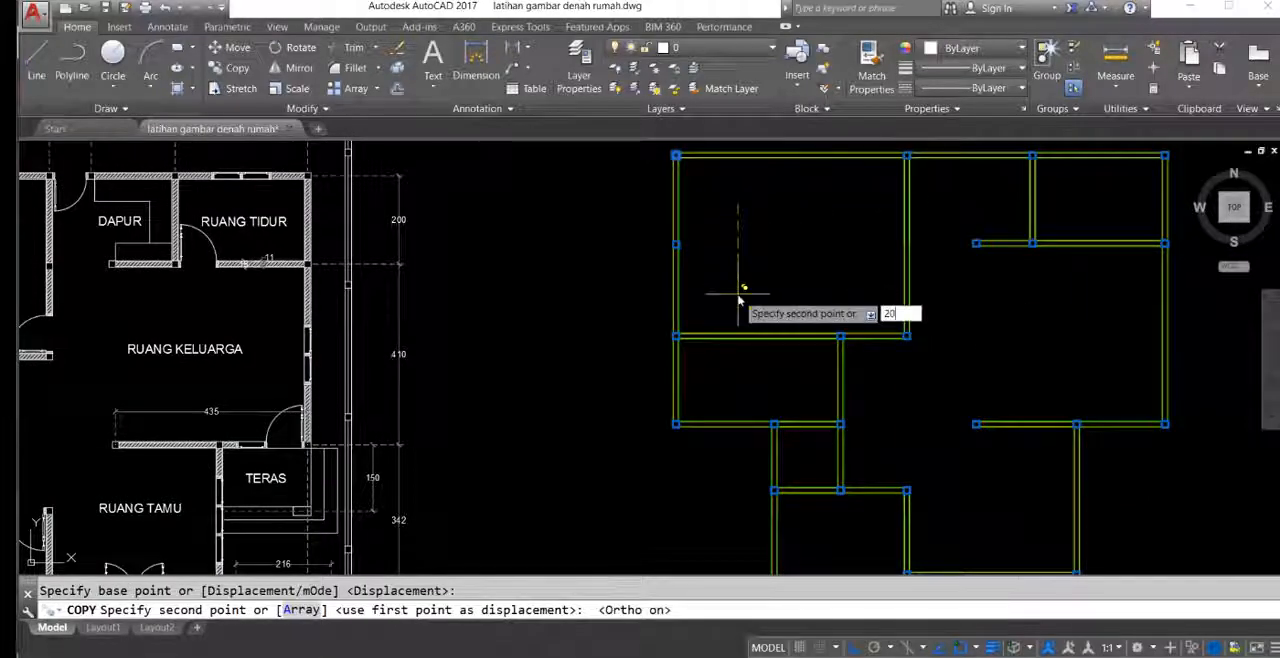
{"action": "key", "text": "Return"}
{"action": "middle_click_drag", "start_coordinate": [768, 270], "coordinate": [885, 295]}
{"action": "key", "text": "Return"}
Step: Copy the column at the main bedroom's upper-right corner 205 straight down along the bedroom's right wall
{"action": "mouse_move", "coordinate": [1063, 351]}
{"action": "middle_mouse_down"}
{"action": "mouse_move", "coordinate": [1066, 334]}
{"action": "mouse_move", "coordinate": [998, 325]}
{"action": "middle_mouse_up"}
{"action": "scroll", "coordinate": [1068, 336], "scroll_direction": "down", "scroll_amount": 2}
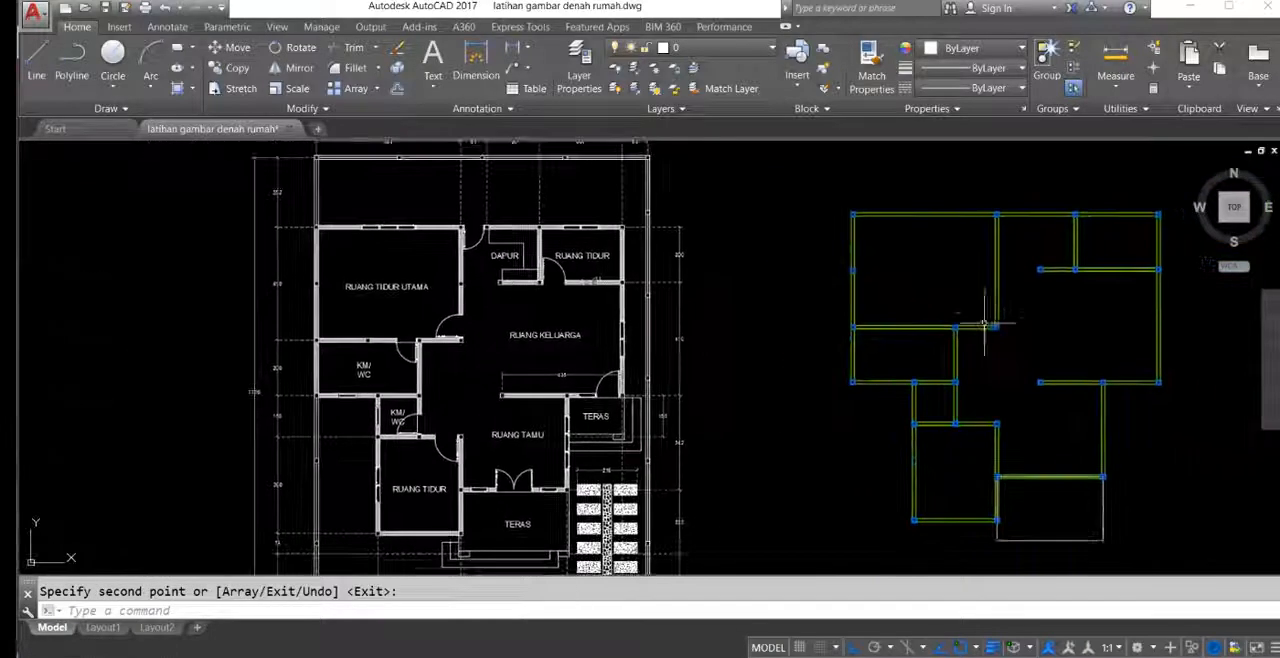
{"action": "key", "text": "Return"}
{"action": "left_click", "coordinate": [1006, 250]}
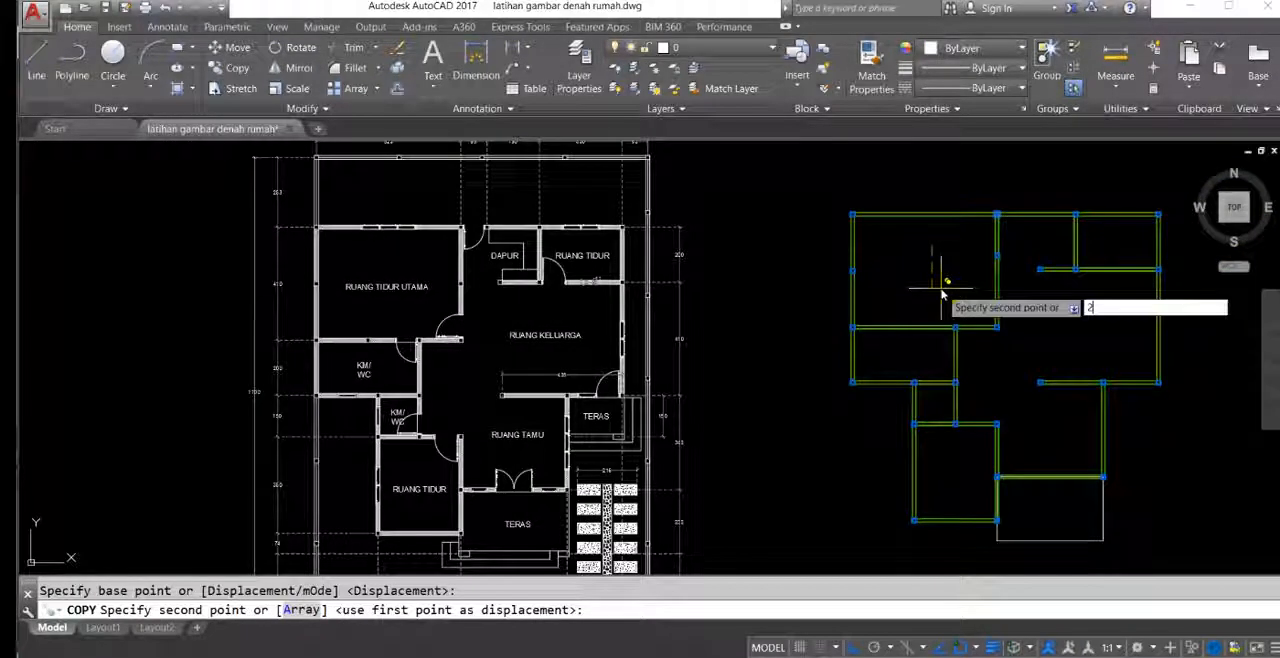
{"action": "type", "text": "205"}
{"action": "key", "text": "Return"}
{"action": "middle_click_drag", "start_coordinate": [928, 318], "coordinate": [866, 296]}
{"action": "key", "text": "Return"}
Step: Copy the column at the main bedroom's lower-left corner horizontally to the middle of the larger bathroom's upper wall
{"action": "scroll", "coordinate": [840, 300], "scroll_direction": "up", "scroll_amount": 4}
{"action": "left_click", "coordinate": [677, 275]}
{"action": "left_click", "coordinate": [788, 342]}
{"action": "middle_click_drag", "start_coordinate": [758, 279], "coordinate": [760, 311]}
{"action": "key", "text": "Return"}
{"action": "left_click", "coordinate": [777, 280]}
{"action": "left_click", "coordinate": [908, 297]}
{"action": "scroll", "coordinate": [908, 298], "scroll_direction": "down", "scroll_amount": 4}
{"action": "mouse_move", "coordinate": [847, 312]}
{"action": "middle_mouse_down"}
{"action": "mouse_move", "coordinate": [837, 322]}
{"action": "mouse_move", "coordinate": [869, 318]}
{"action": "middle_mouse_up"}
{"action": "key", "text": "Return"}
Step: Examine the wall hatching and the columns around the living room, lower bedroom and front terrace in the reference plan
{"action": "scroll", "coordinate": [709, 384], "scroll_direction": "up", "scroll_amount": 2}
{"action": "middle_click_drag", "start_coordinate": [711, 386], "coordinate": [466, 366]}
{"action": "scroll", "coordinate": [785, 360], "scroll_direction": "down", "scroll_amount": 2}
{"action": "middle_click_drag", "start_coordinate": [785, 360], "coordinate": [910, 325]}
{"action": "scroll", "coordinate": [779, 287], "scroll_direction": "down", "scroll_amount": 2}
{"action": "scroll", "coordinate": [670, 380], "scroll_direction": "up", "scroll_amount": 6}
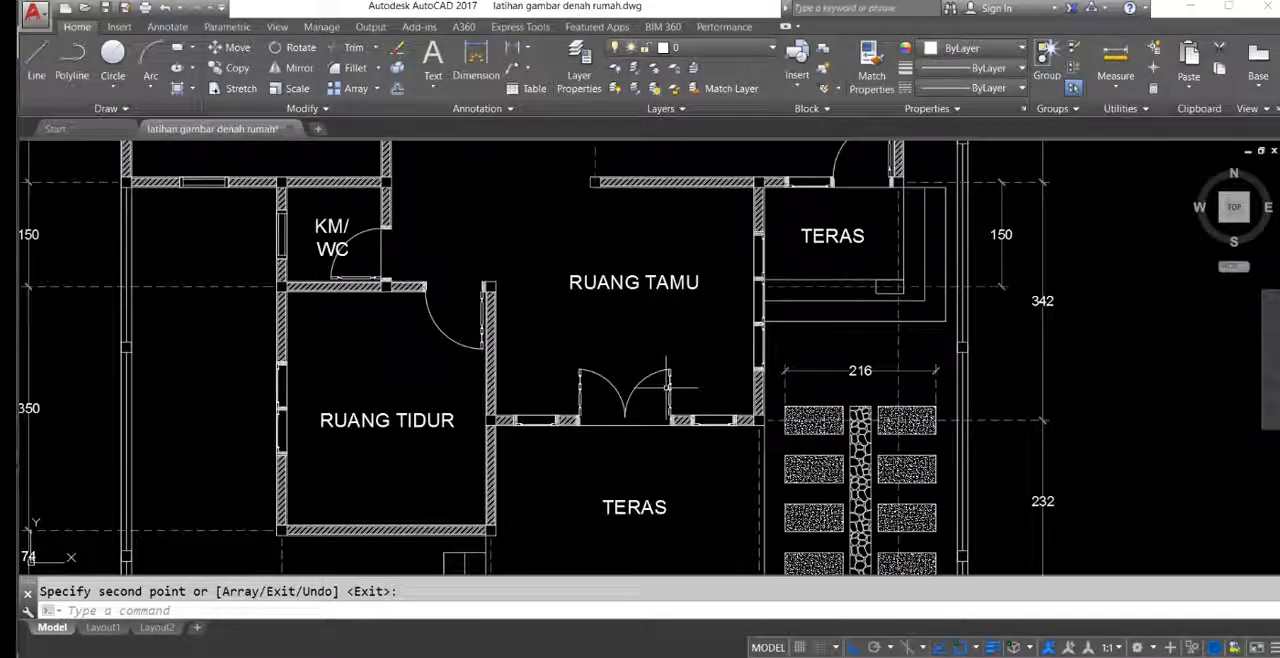
{"action": "scroll", "coordinate": [486, 323], "scroll_direction": "up", "scroll_amount": 5}
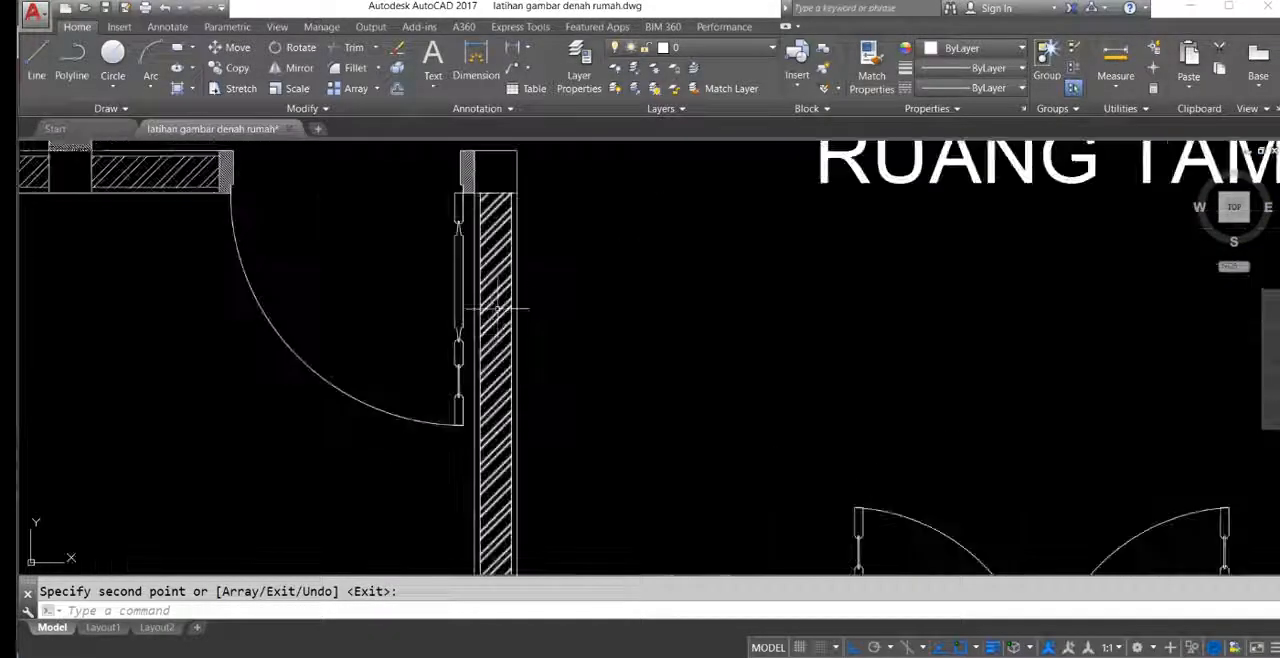
{"action": "scroll", "coordinate": [497, 284], "scroll_direction": "down", "scroll_amount": 4}
{"action": "middle_click_drag", "start_coordinate": [583, 319], "coordinate": [391, 286]}
{"action": "middle_click_drag", "start_coordinate": [656, 430], "coordinate": [496, 391]}
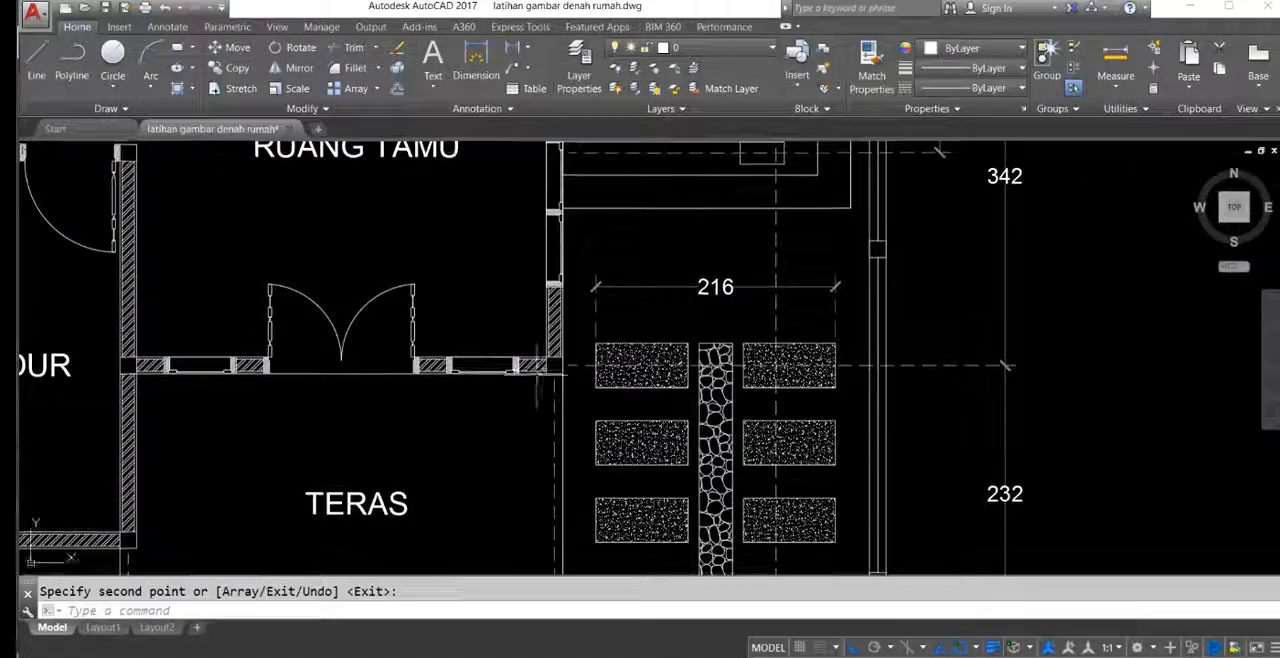
{"action": "scroll", "coordinate": [530, 377], "scroll_direction": "up", "scroll_amount": 4}
{"action": "scroll", "coordinate": [550, 371], "scroll_direction": "up", "scroll_amount": 4}
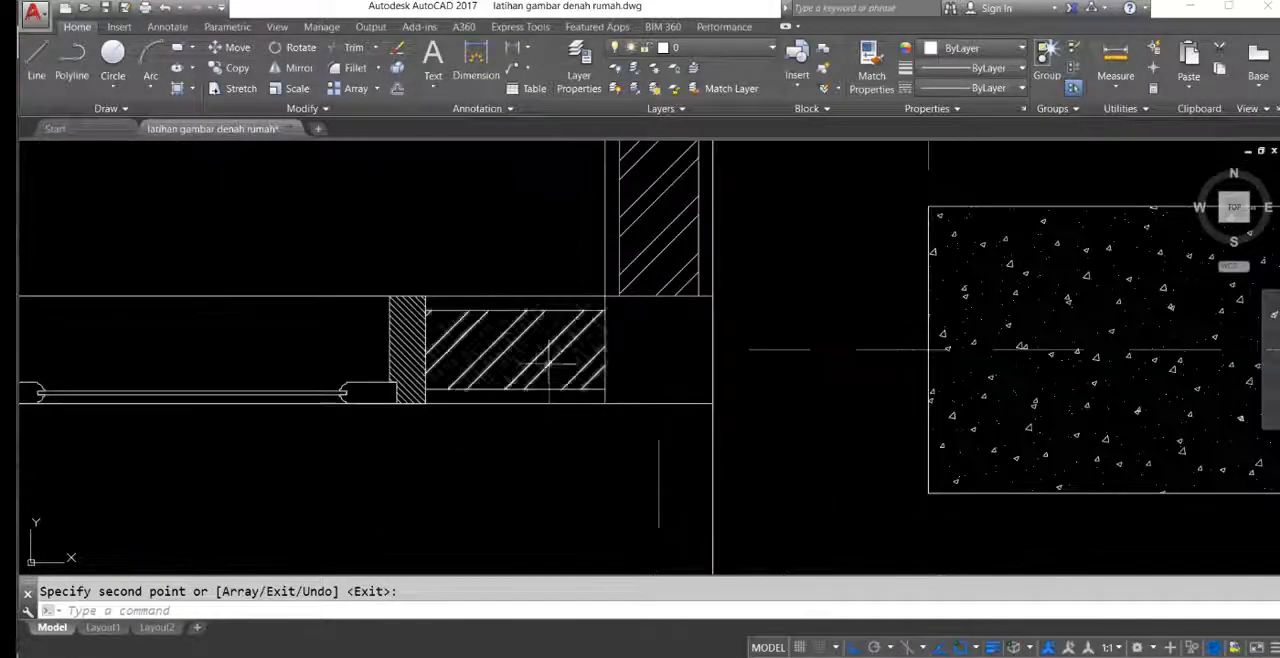
{"action": "scroll", "coordinate": [522, 335], "scroll_direction": "down", "scroll_amount": 6}
{"action": "middle_click_drag", "start_coordinate": [784, 339], "coordinate": [655, 437]}
{"action": "scroll", "coordinate": [655, 437], "scroll_direction": "down", "scroll_amount": 5}
{"action": "middle_click_drag", "start_coordinate": [735, 405], "coordinate": [337, 424]}
{"action": "scroll", "coordinate": [854, 357], "scroll_direction": "up", "scroll_amount": 8}
{"action": "scroll", "coordinate": [903, 210], "scroll_direction": "up", "scroll_amount": 2}
{"action": "scroll", "coordinate": [694, 200], "scroll_direction": "down", "scroll_amount": 4}
Step: Start the Hatch command for the walls of the new plan
{"action": "middle_click_drag", "start_coordinate": [966, 281], "coordinate": [709, 217]}
{"action": "scroll", "coordinate": [713, 277], "scroll_direction": "down", "scroll_amount": 2}
{"action": "scroll", "coordinate": [712, 240], "scroll_direction": "down", "scroll_amount": 6}
{"action": "middle_click_drag", "start_coordinate": [764, 269], "coordinate": [736, 326]}
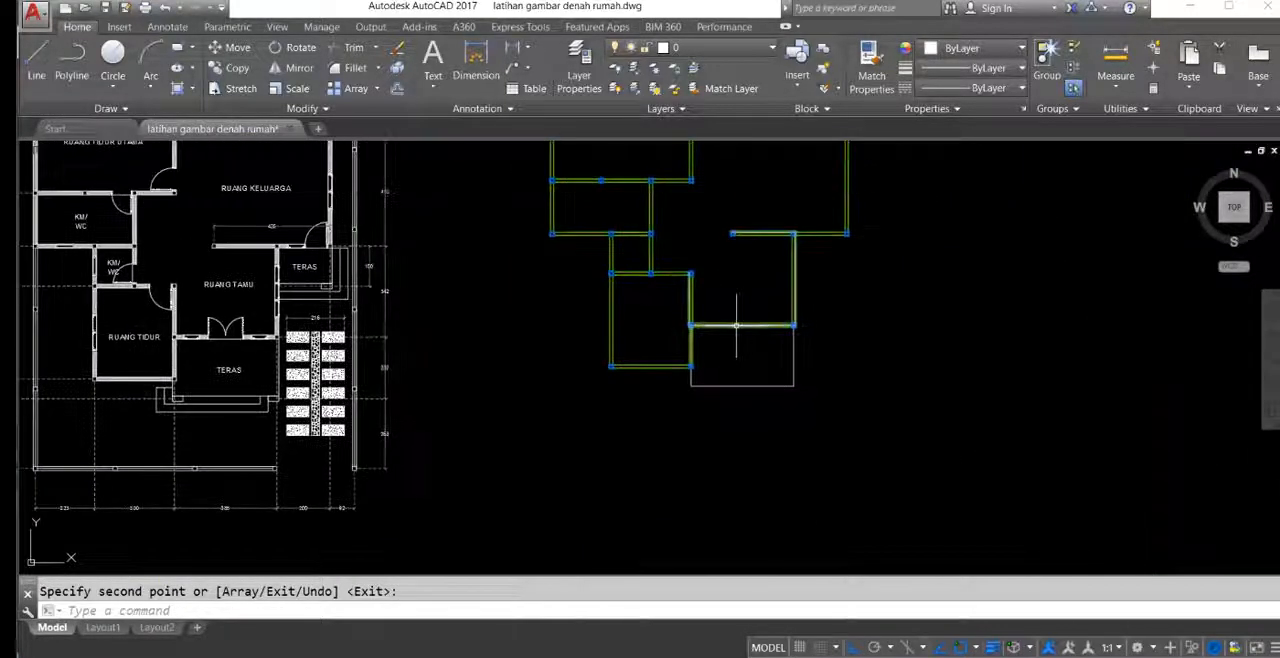
{"action": "key", "text": "Return"}
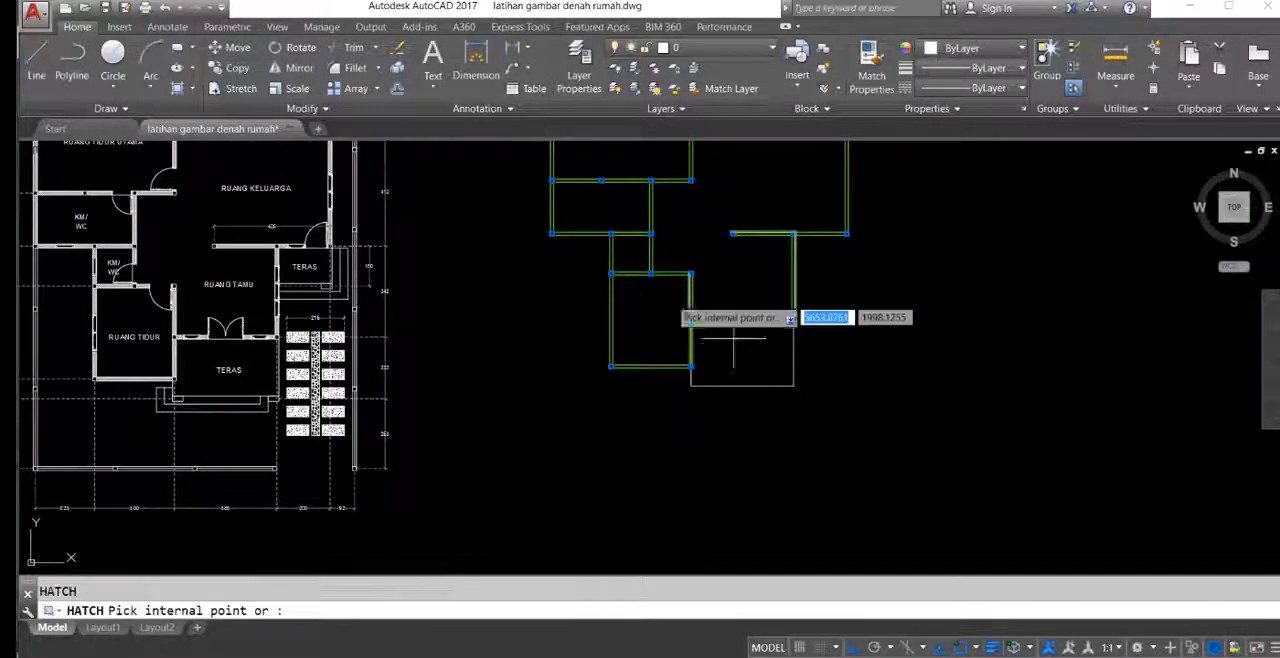
{"action": "mouse_move", "coordinate": [532, 171]}
{"action": "middle_mouse_down"}
{"action": "mouse_move", "coordinate": [535, 213]}
{"action": "mouse_move", "coordinate": [500, 233]}
{"action": "middle_mouse_up"}
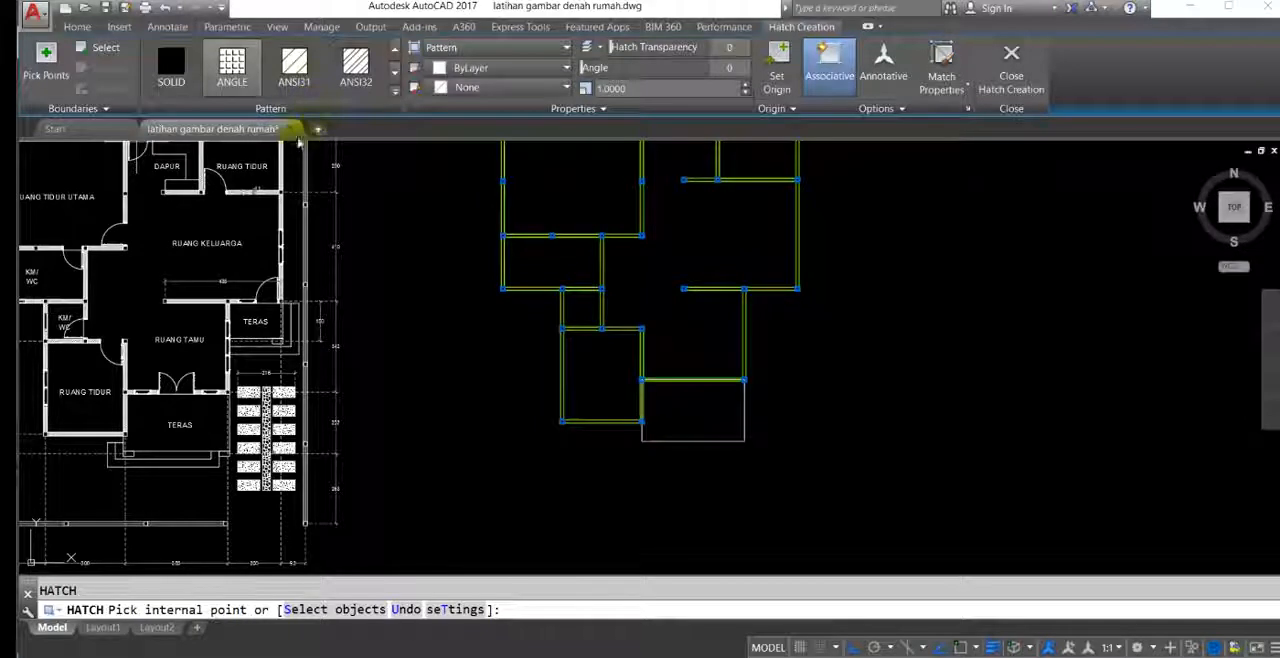
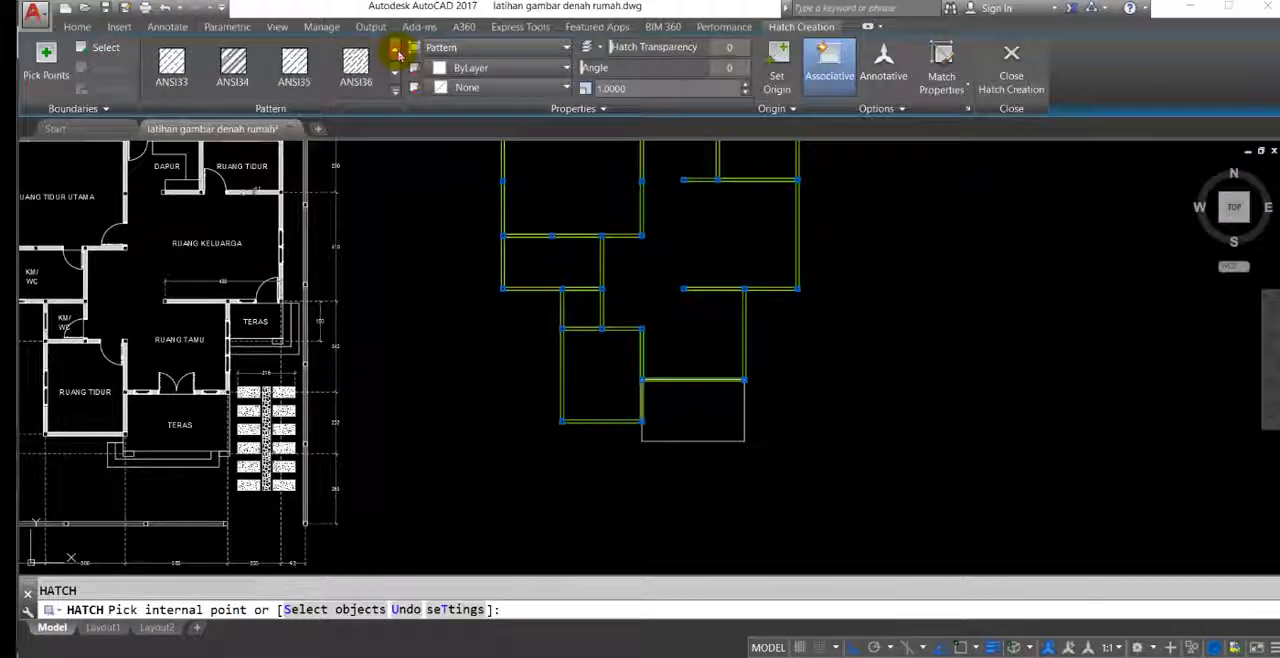
Step: Hatch the short wall between the larger bathroom's upper-right column and the main bedroom's lower-right column
{"action": "scroll", "coordinate": [597, 235], "scroll_direction": "up", "scroll_amount": 6}
{"action": "left_click", "coordinate": [678, 218]}
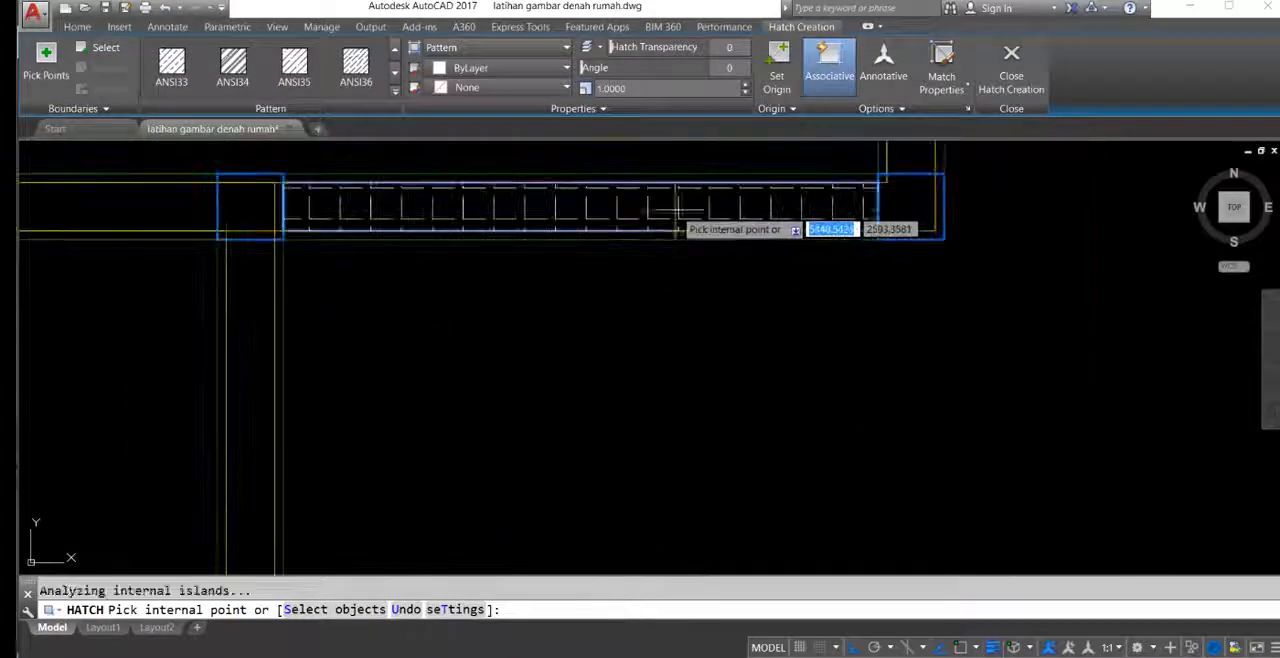
{"action": "key", "text": "Return"}
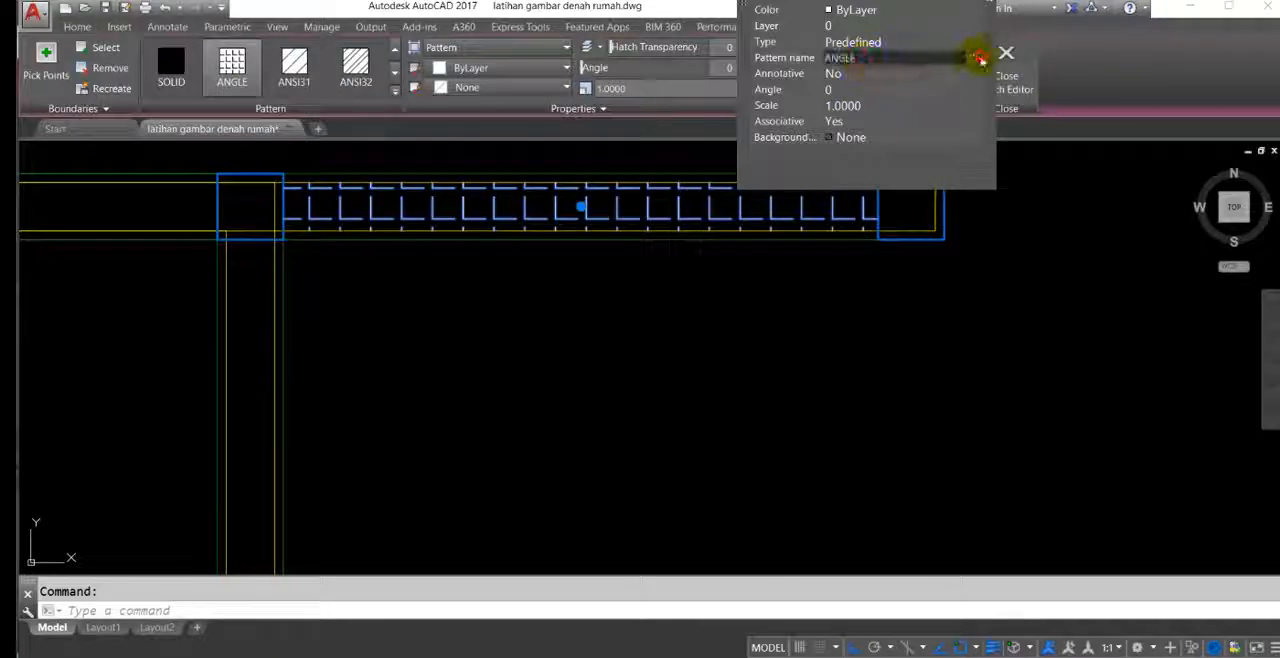
Step: Change the pattern of the new wall hatch to ANSI32
{"action": "left_click", "coordinate": [979, 59]}
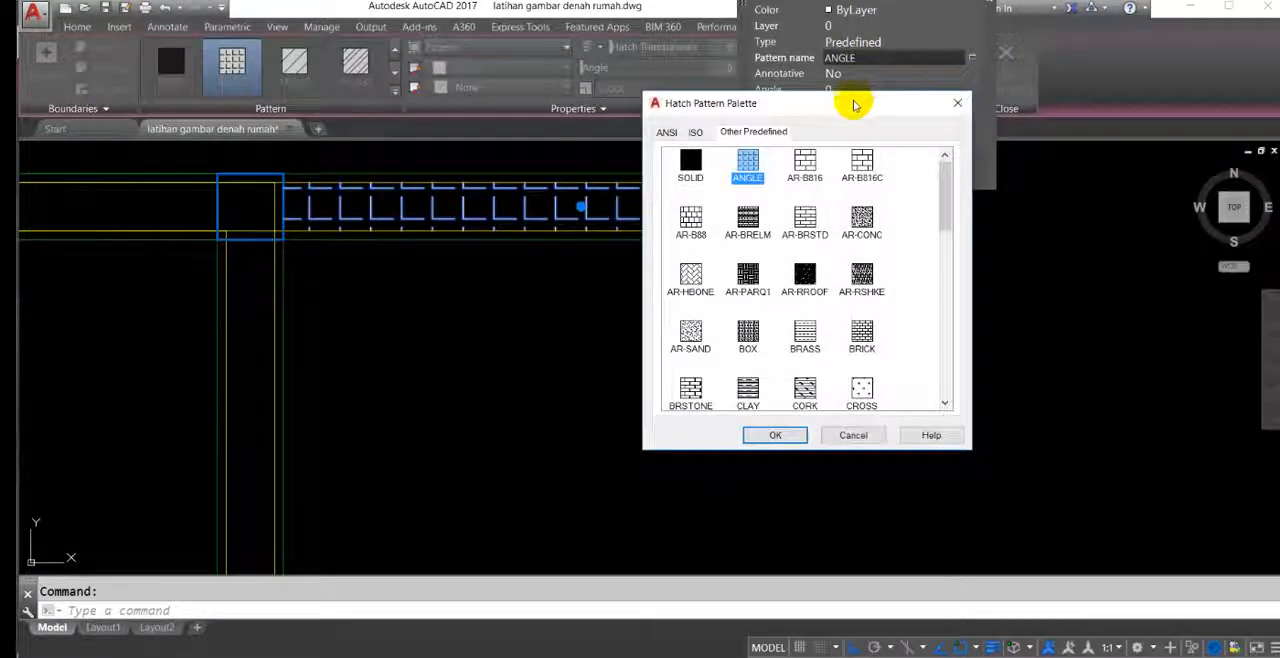
{"action": "left_click_drag", "start_coordinate": [855, 105], "coordinate": [780, 102]}
{"action": "left_click", "coordinate": [591, 130]}
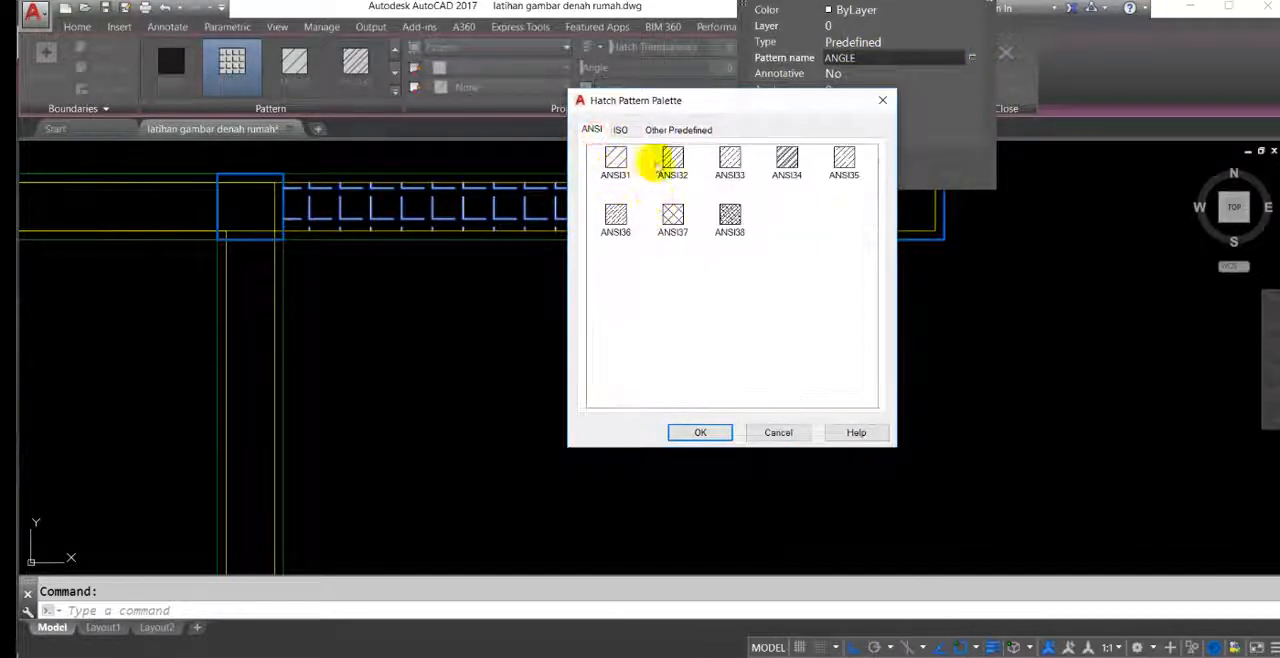
{"action": "left_click", "coordinate": [712, 433]}
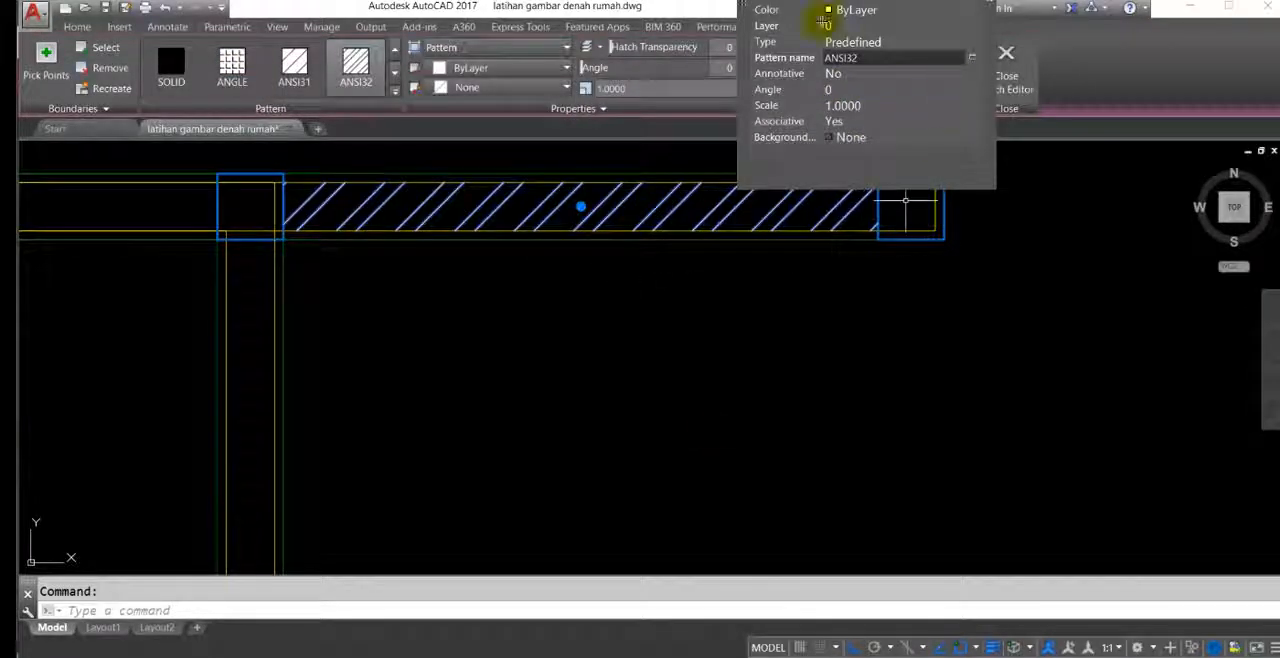
{"action": "key", "text": "Escape"}
Step: Hatch the walls around the larger bathroom with the ANSI32 pattern
{"action": "scroll", "coordinate": [717, 274], "scroll_direction": "down", "scroll_amount": 4}
{"action": "scroll", "coordinate": [713, 250], "scroll_direction": "up", "scroll_amount": 4}
{"action": "scroll", "coordinate": [713, 250], "scroll_direction": "down", "scroll_amount": 5}
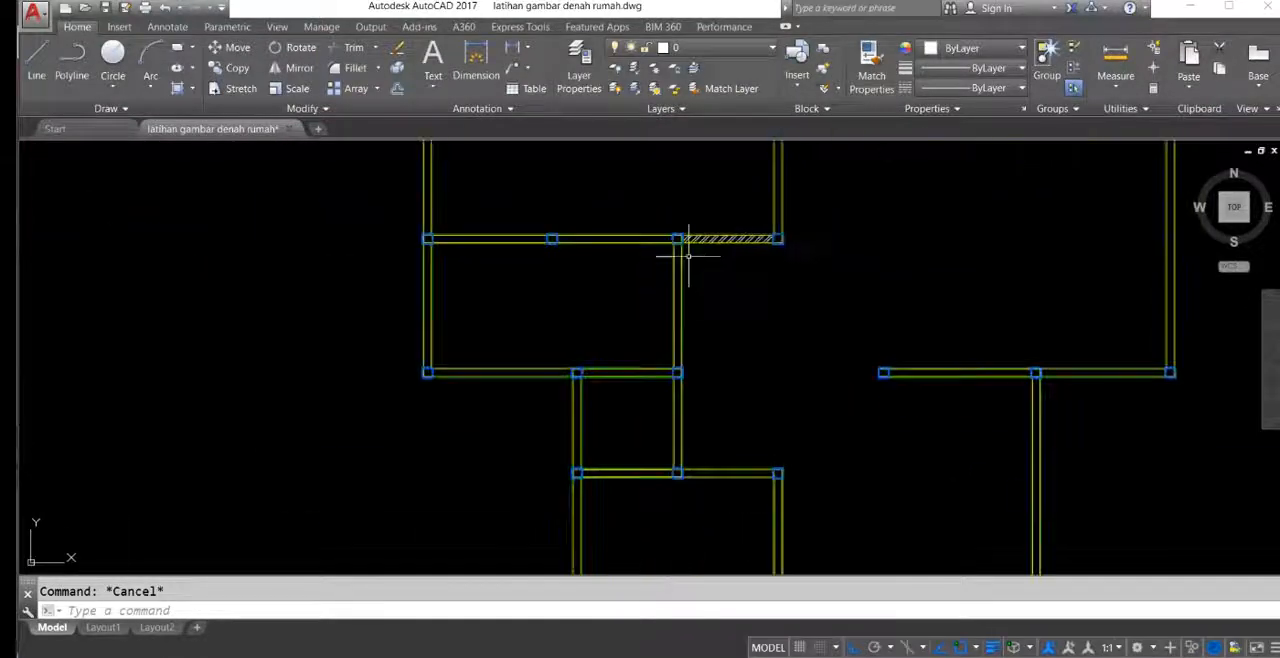
{"action": "type", "text": "h"}
{"action": "key", "text": "Return"}
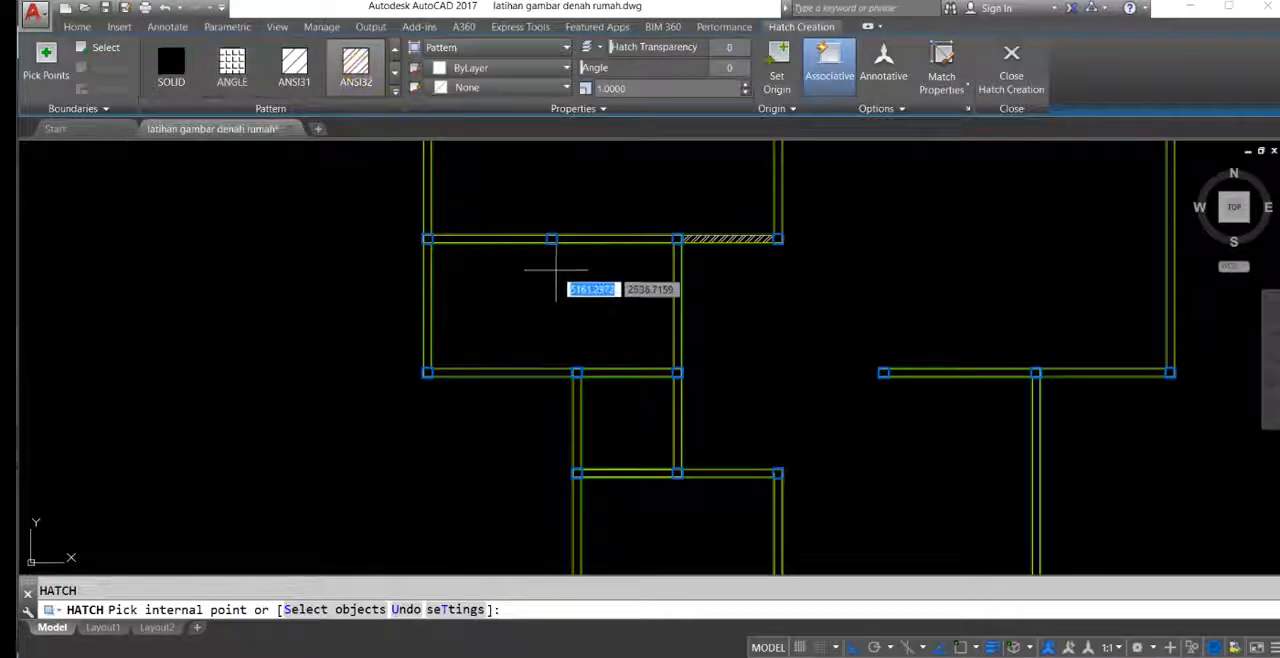
{"action": "scroll", "coordinate": [605, 257], "scroll_direction": "up", "scroll_amount": 6}
{"action": "left_click", "coordinate": [700, 174]}
{"action": "mouse_move", "coordinate": [868, 280]}
{"action": "middle_mouse_down"}
{"action": "mouse_move", "coordinate": [784, 257]}
{"action": "mouse_move", "coordinate": [861, 231]}
{"action": "middle_mouse_up"}
{"action": "left_click", "coordinate": [822, 217]}
{"action": "scroll", "coordinate": [806, 234], "scroll_direction": "down", "scroll_amount": 3}
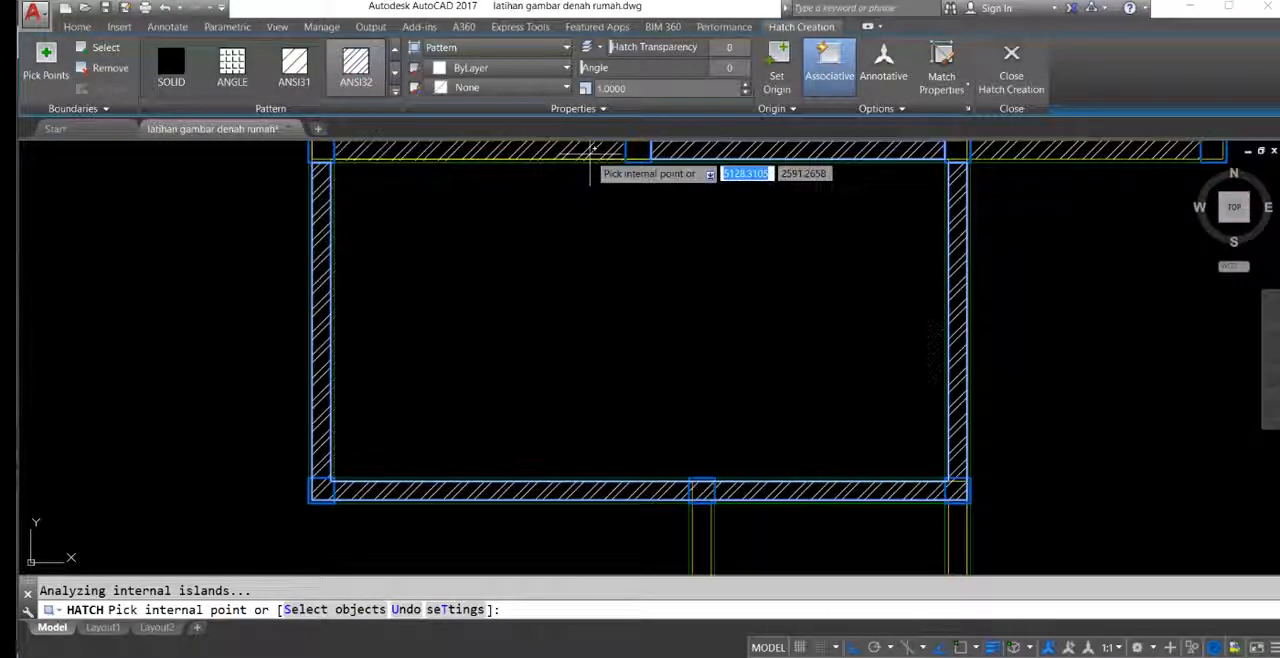
{"action": "scroll", "coordinate": [691, 334], "scroll_direction": "down", "scroll_amount": 2}
{"action": "middle_click_drag", "start_coordinate": [674, 357], "coordinate": [690, 396]}
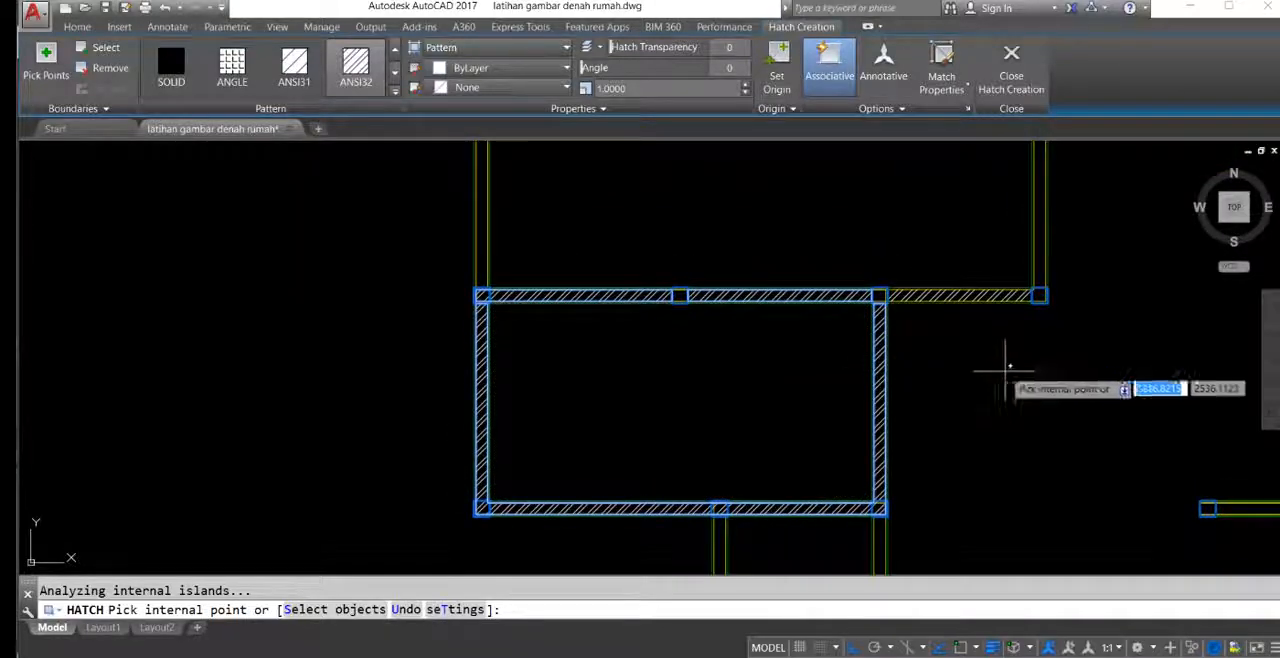
Step: Undo the last hatch picks on the larger bathroom's upper-left and left walls
{"action": "middle_click_drag", "start_coordinate": [998, 362], "coordinate": [817, 246]}
{"action": "middle_click_drag", "start_coordinate": [737, 309], "coordinate": [754, 306]}
{"action": "key", "text": "ctrl+z"}
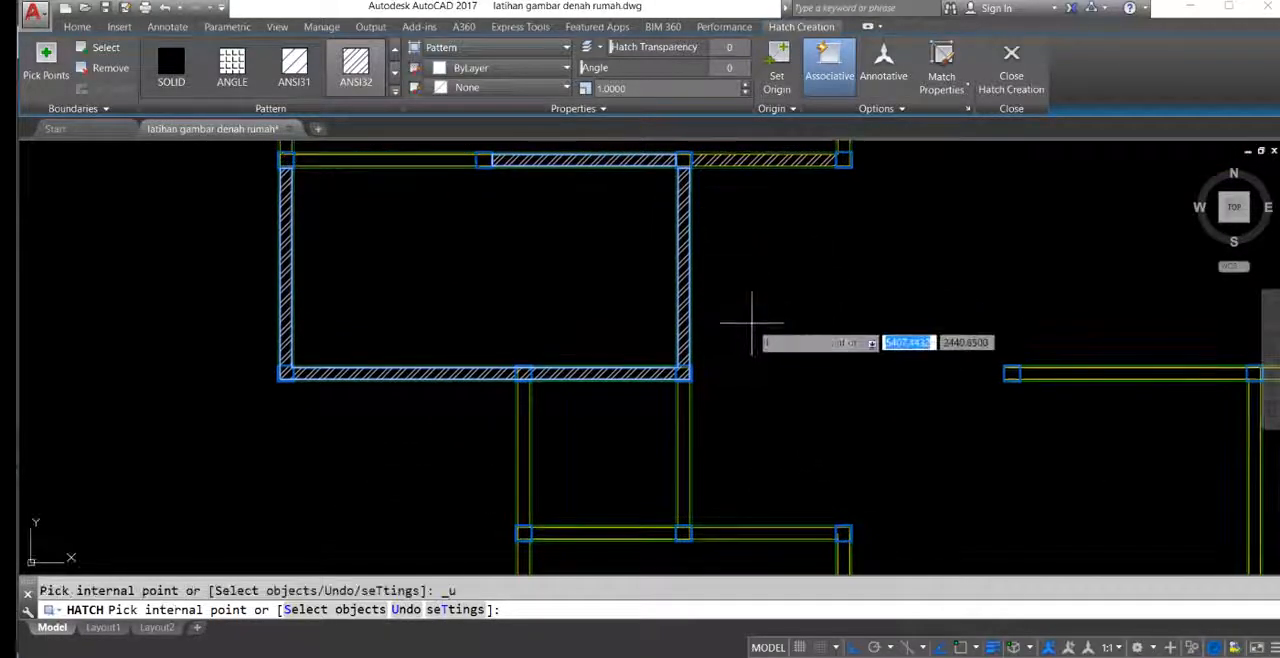
{"action": "key", "text": "ctrl+z"}
Step: Hatch the larger bathroom's right, lower and left walls and its upper-left wall segment, keeping the columns clear
{"action": "left_click", "coordinate": [683, 227]}
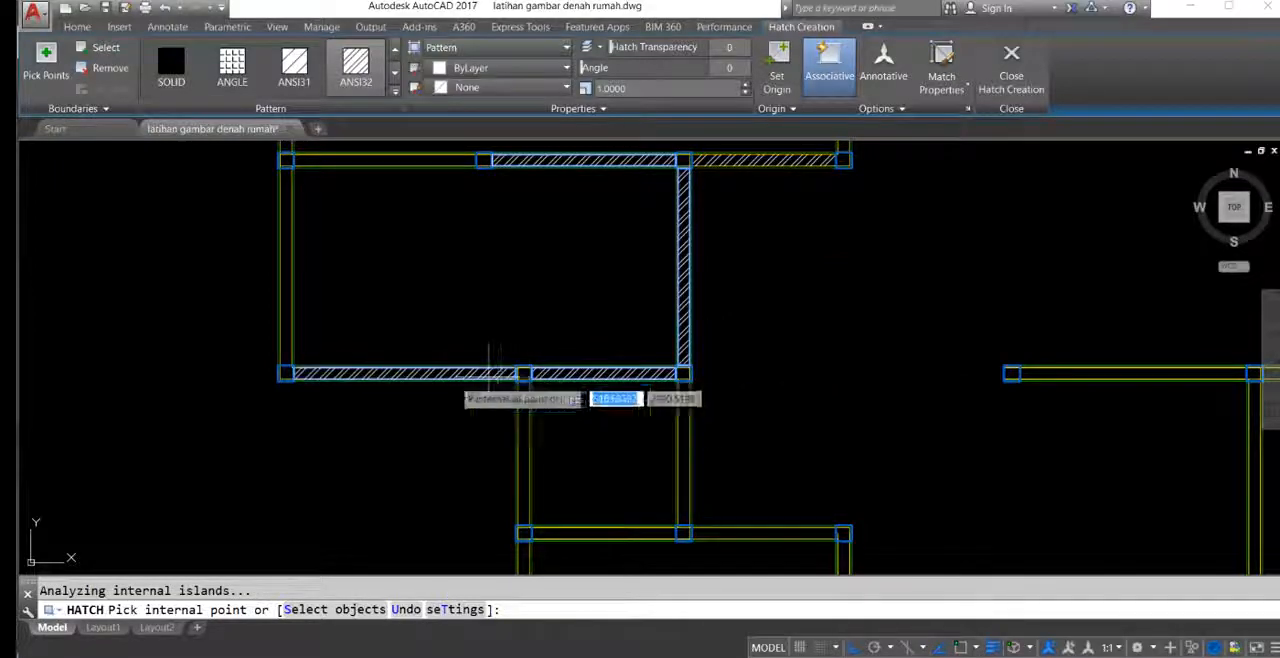
{"action": "middle_click_drag", "start_coordinate": [310, 323], "coordinate": [372, 357]}
{"action": "left_click", "coordinate": [351, 311]}
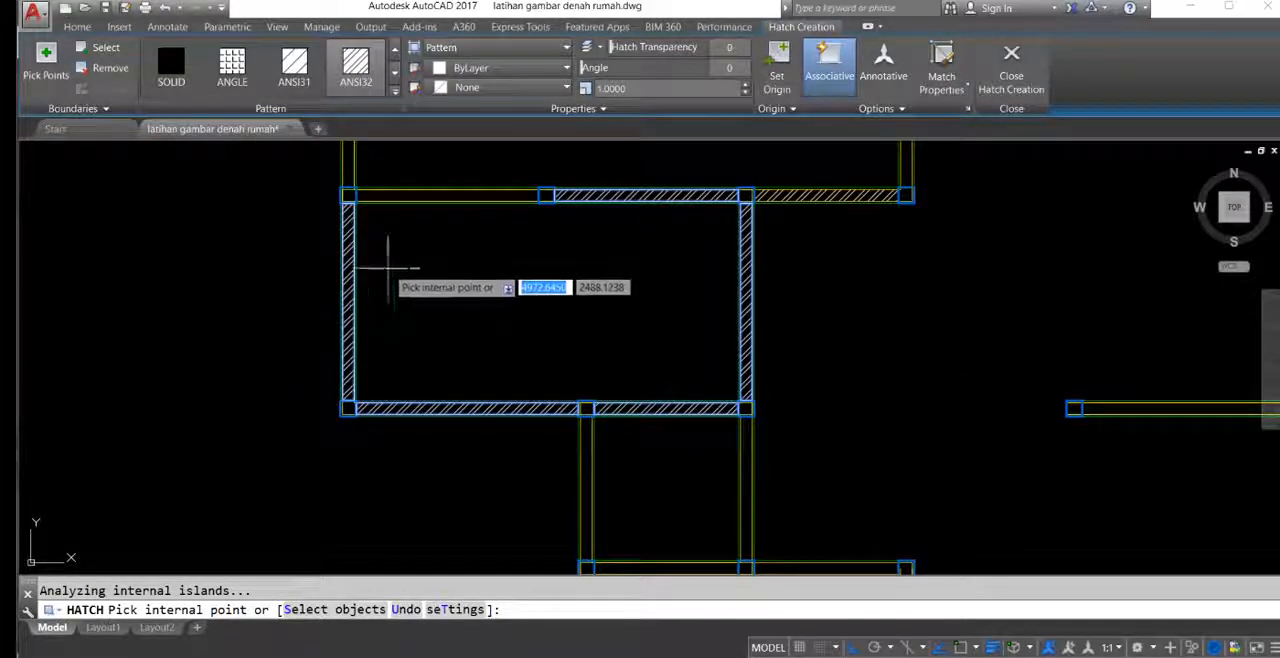
{"action": "middle_click_drag", "start_coordinate": [388, 268], "coordinate": [392, 331]}
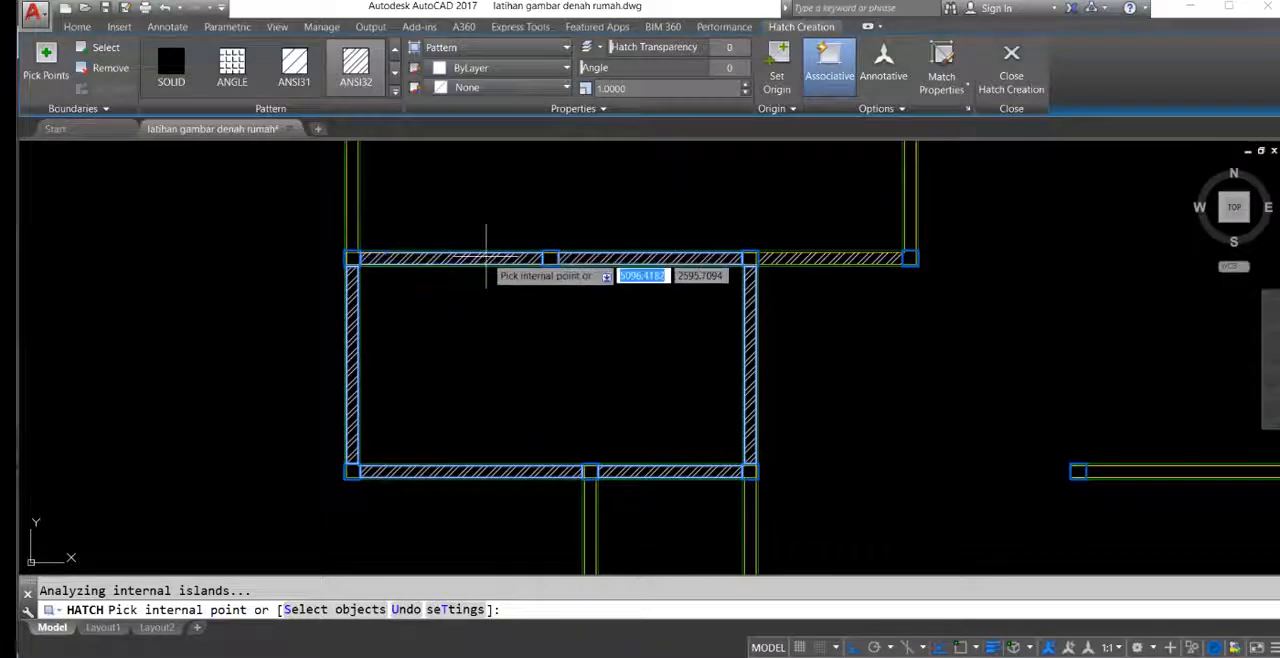
Step: Hatch the lower segment of the main bedroom's right wall
{"action": "middle_click_drag", "start_coordinate": [733, 304], "coordinate": [580, 269]}
{"action": "scroll", "coordinate": [706, 274], "scroll_direction": "up", "scroll_amount": 2}
{"action": "middle_click_drag", "start_coordinate": [750, 223], "coordinate": [724, 337]}
{"action": "scroll", "coordinate": [724, 337], "scroll_direction": "down", "scroll_amount": 2}
{"action": "scroll", "coordinate": [724, 356], "scroll_direction": "down", "scroll_amount": 4}
{"action": "scroll", "coordinate": [690, 455], "scroll_direction": "up", "scroll_amount": 8}
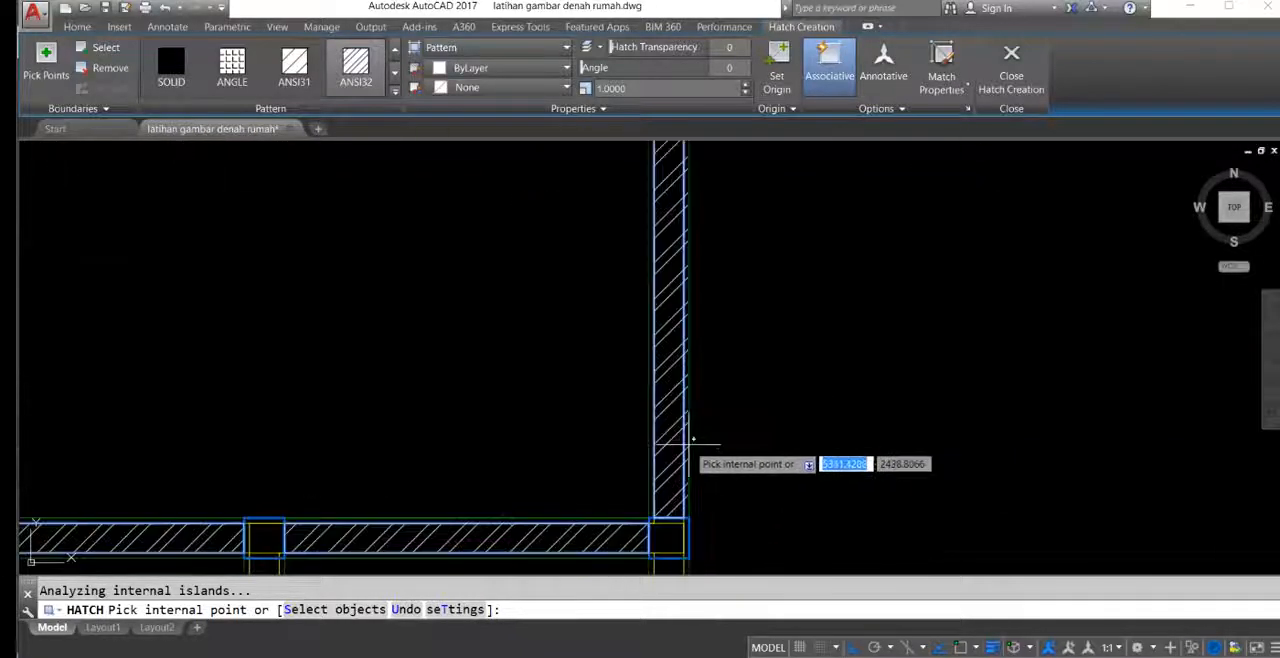
{"action": "mouse_move", "coordinate": [671, 364]}
{"action": "middle_mouse_down"}
{"action": "mouse_move", "coordinate": [683, 324]}
{"action": "mouse_move", "coordinate": [626, 447]}
{"action": "middle_mouse_up"}
{"action": "scroll", "coordinate": [681, 323], "scroll_direction": "down", "scroll_amount": 4}
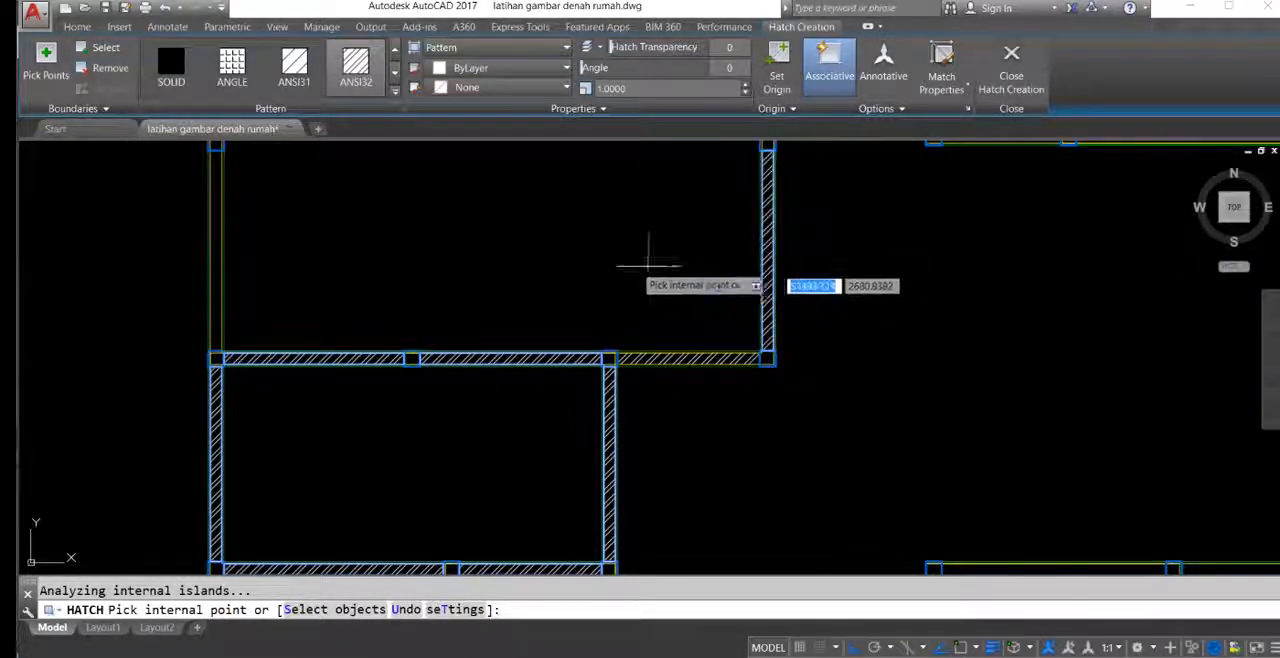
{"action": "scroll", "coordinate": [652, 278], "scroll_direction": "down", "scroll_amount": 4}
{"action": "scroll", "coordinate": [649, 286], "scroll_direction": "up", "scroll_amount": 6}
{"action": "middle_click_drag", "start_coordinate": [663, 257], "coordinate": [690, 280]}
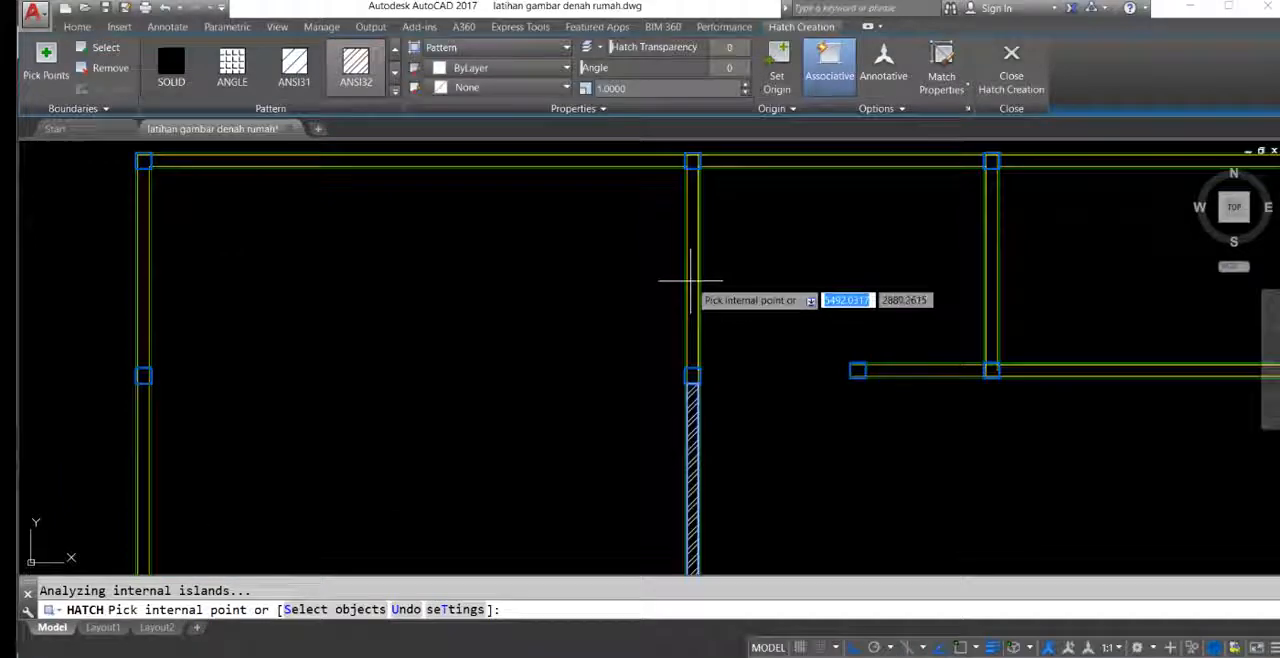
Step: Hatch the upper segment of the main bedroom's right wall, its upper wall and both segments of its left wall
{"action": "middle_click_drag", "start_coordinate": [617, 261], "coordinate": [663, 303]}
{"action": "left_click", "coordinate": [634, 204]}
{"action": "middle_click_drag", "start_coordinate": [445, 294], "coordinate": [796, 198]}
{"action": "left_click", "coordinate": [540, 223]}
{"action": "middle_click_drag", "start_coordinate": [567, 331], "coordinate": [563, 263]}
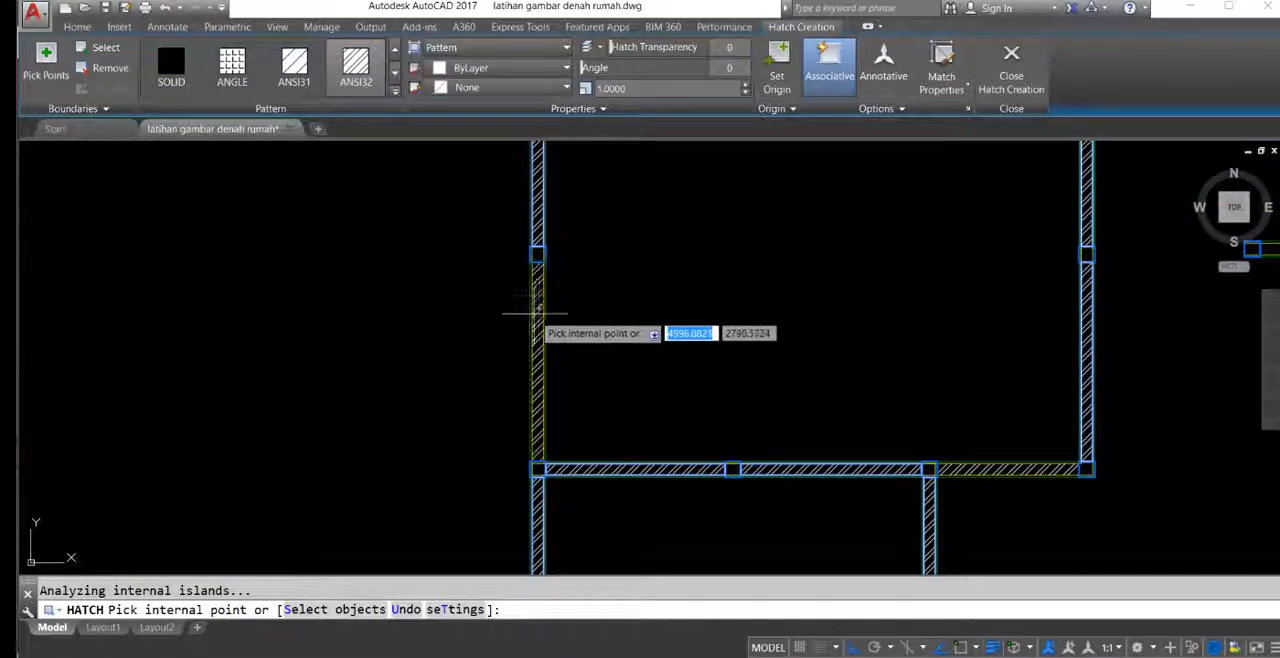
{"action": "left_click", "coordinate": [537, 308]}
Step: Hatch the kitchen's short lower wall and the wall between the kitchen and the upper-right bedroom, undoing the unwanted pick
{"action": "scroll", "coordinate": [553, 282], "scroll_direction": "down", "scroll_amount": 4}
{"action": "middle_click_drag", "start_coordinate": [850, 270], "coordinate": [681, 202]}
{"action": "scroll", "coordinate": [681, 202], "scroll_direction": "up", "scroll_amount": 6}
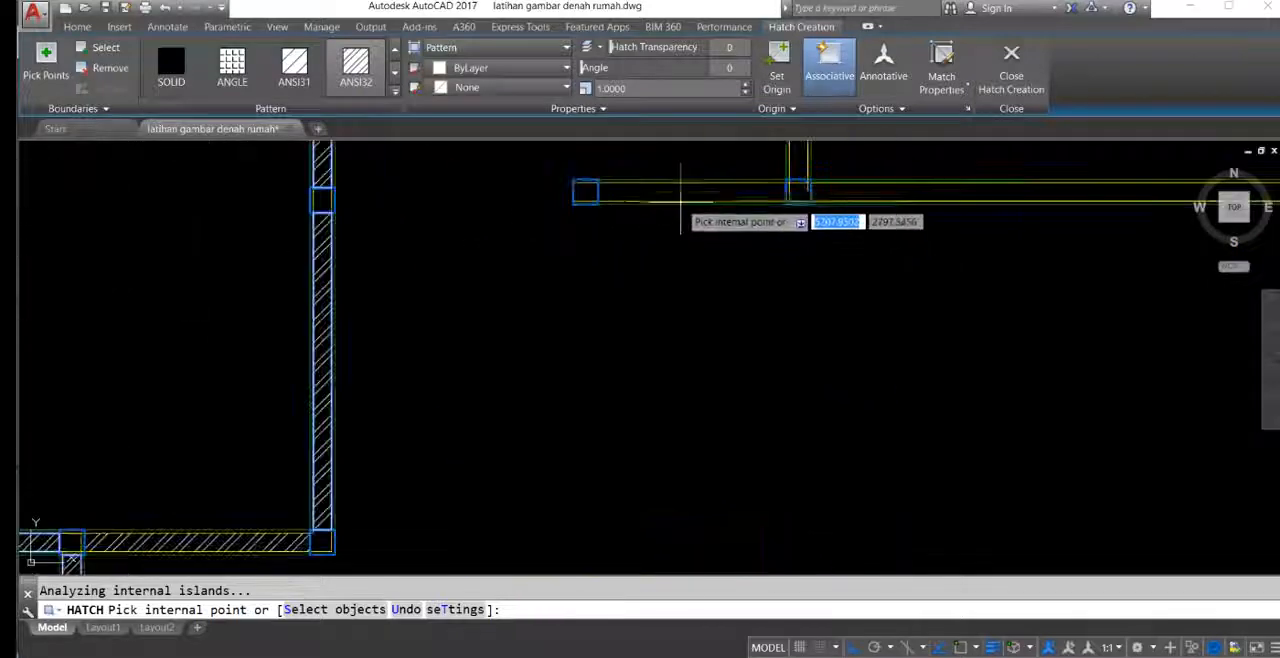
{"action": "middle_click_drag", "start_coordinate": [747, 244], "coordinate": [643, 369]}
{"action": "middle_click_drag", "start_coordinate": [662, 280], "coordinate": [640, 433]}
{"action": "scroll", "coordinate": [664, 310], "scroll_direction": "down", "scroll_amount": 2}
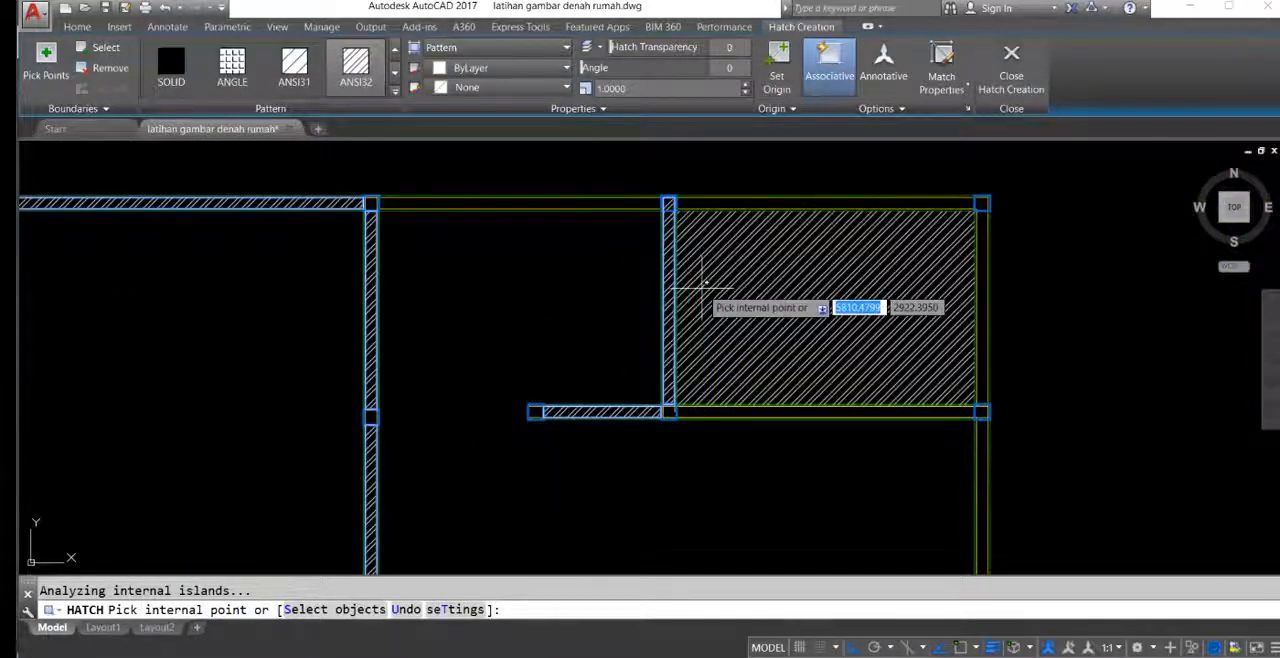
{"action": "key", "text": "ctrl+z"}
Step: Hatch the kitchen's upper wall, the upper-right bedroom's remaining walls and the living room's right wall
{"action": "left_click", "coordinate": [636, 203]}
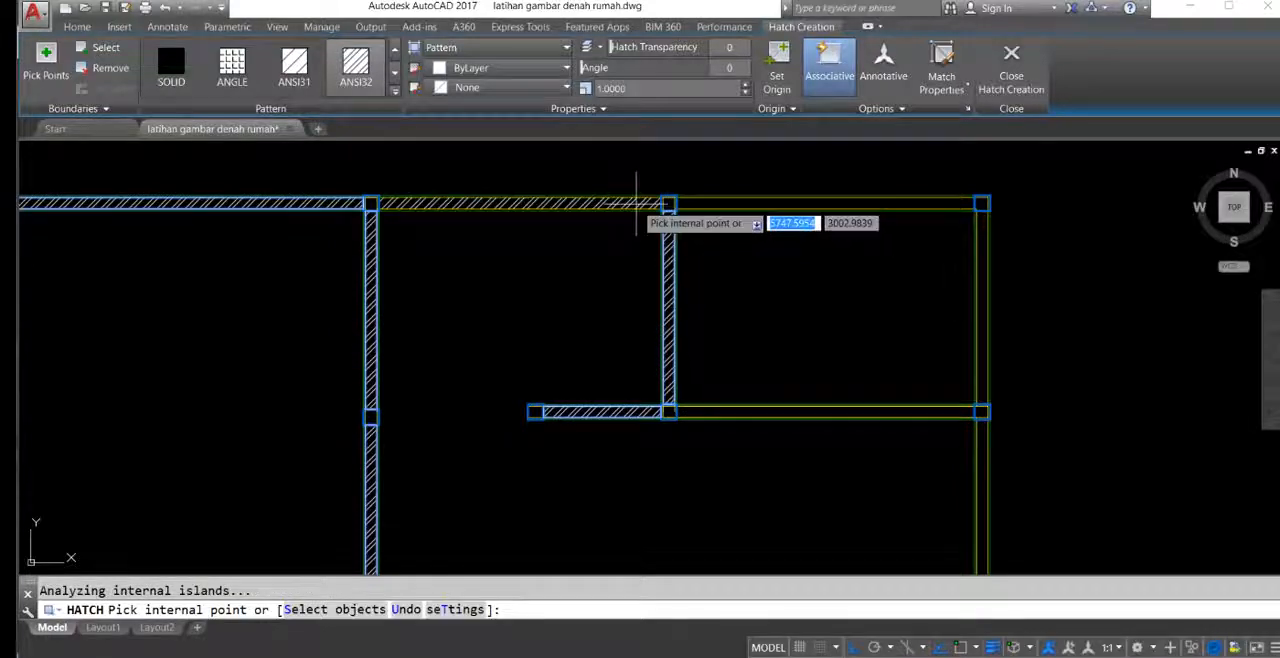
{"action": "middle_click_drag", "start_coordinate": [827, 352], "coordinate": [712, 246]}
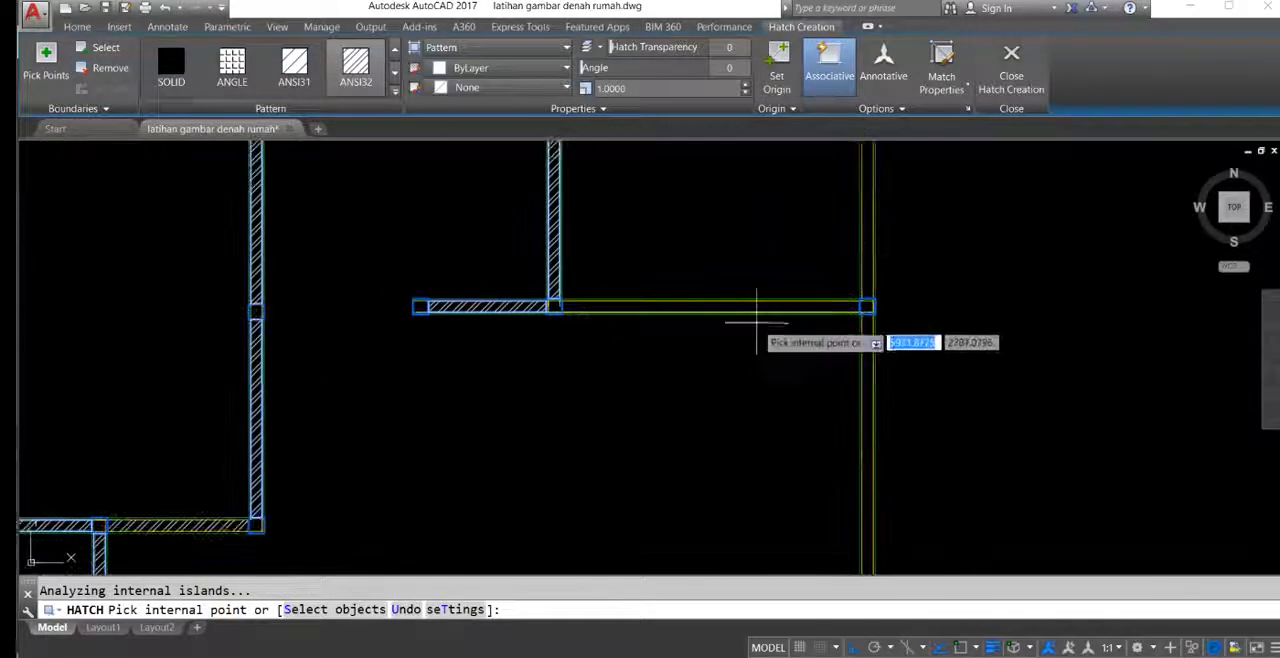
{"action": "left_click", "coordinate": [867, 259]}
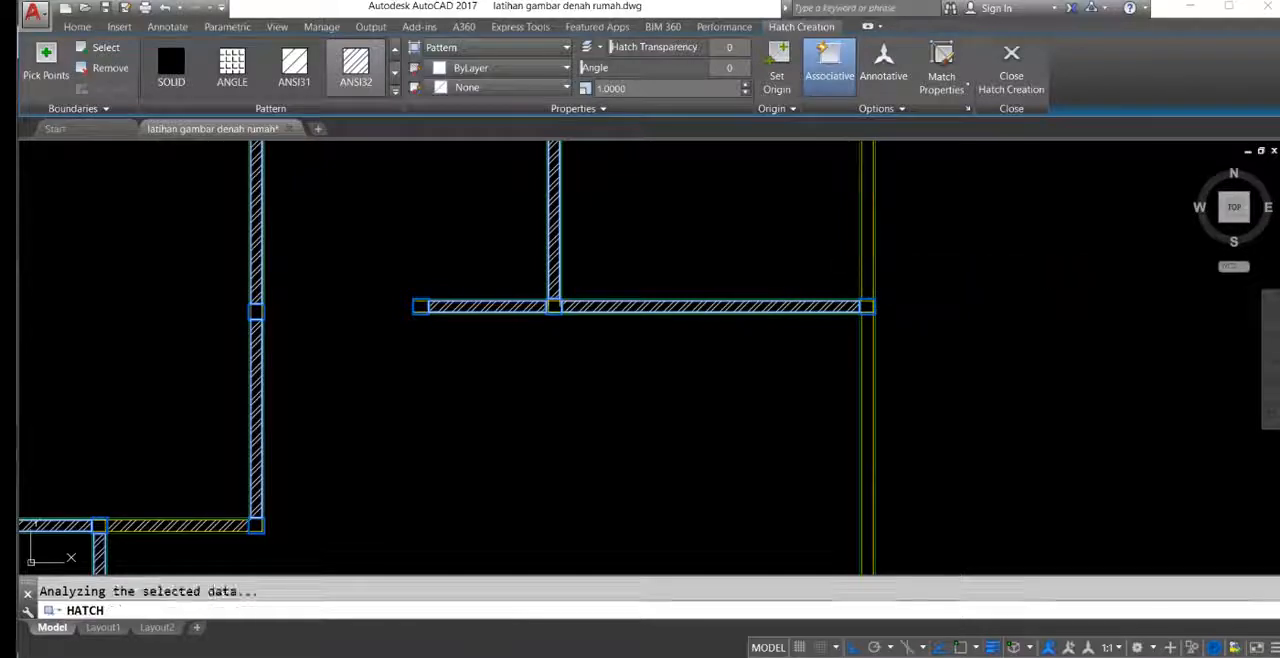
{"action": "scroll", "coordinate": [867, 371], "scroll_direction": "down", "scroll_amount": 4}
{"action": "middle_click_drag", "start_coordinate": [869, 375], "coordinate": [806, 204]}
{"action": "left_click", "coordinate": [804, 252]}
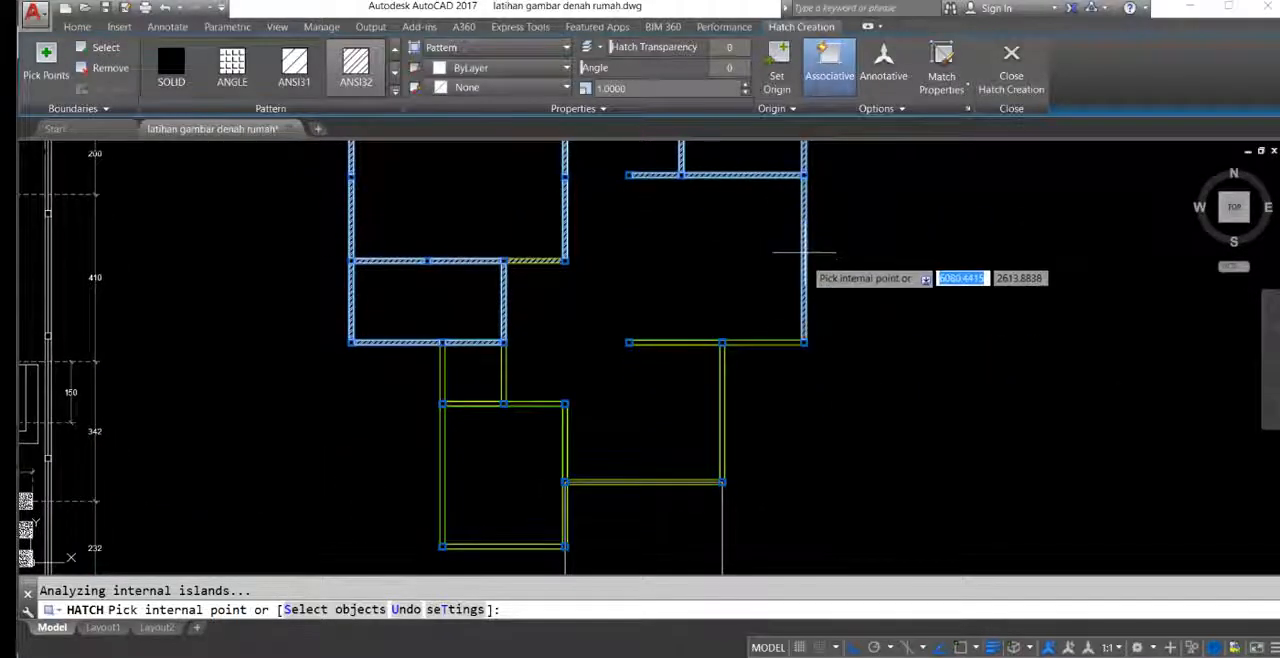
Step: Hatch both segments of the living room's lower wall and the guest room's right wall
{"action": "middle_click_drag", "start_coordinate": [757, 349], "coordinate": [747, 289]}
{"action": "scroll", "coordinate": [746, 288], "scroll_direction": "up", "scroll_amount": 4}
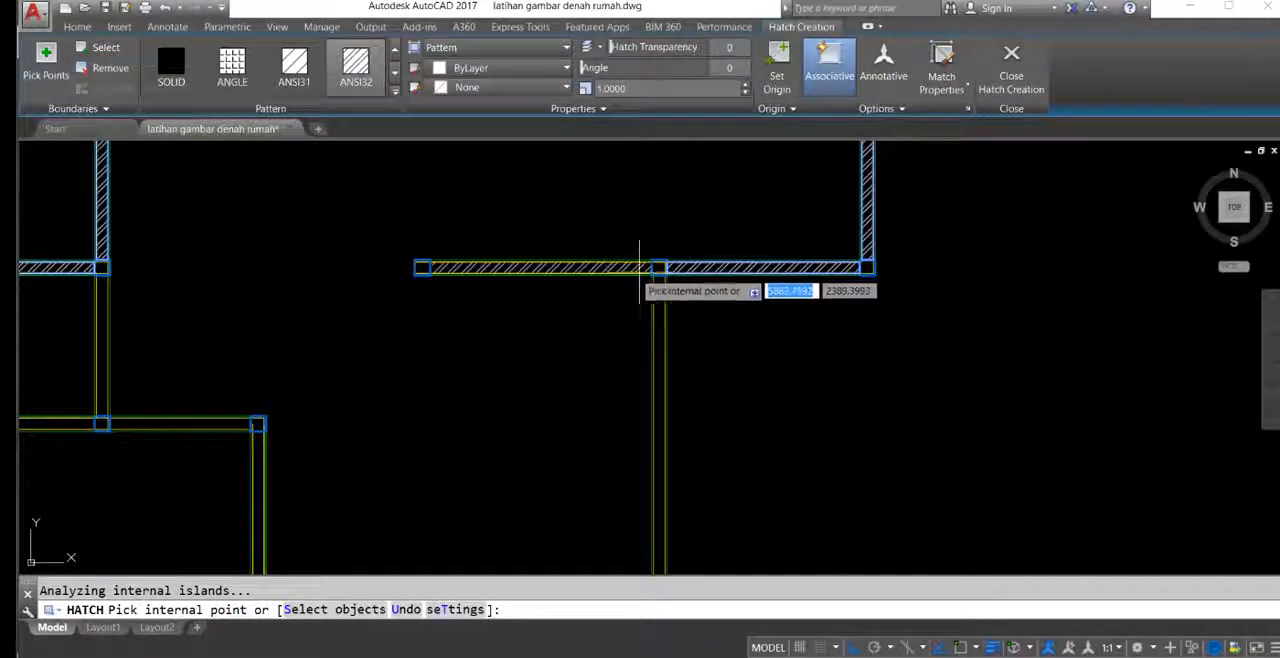
{"action": "middle_click_drag", "start_coordinate": [634, 315], "coordinate": [708, 162]}
{"action": "left_click", "coordinate": [735, 255]}
Step: Hatch the upper segment of the lower bedroom's right wall, its upper wall and the smaller bathroom's side walls
{"action": "middle_click_drag", "start_coordinate": [630, 488], "coordinate": [693, 366]}
{"action": "mouse_move", "coordinate": [481, 376]}
{"action": "middle_mouse_down"}
{"action": "mouse_move", "coordinate": [703, 291]}
{"action": "mouse_move", "coordinate": [684, 397]}
{"action": "middle_mouse_up"}
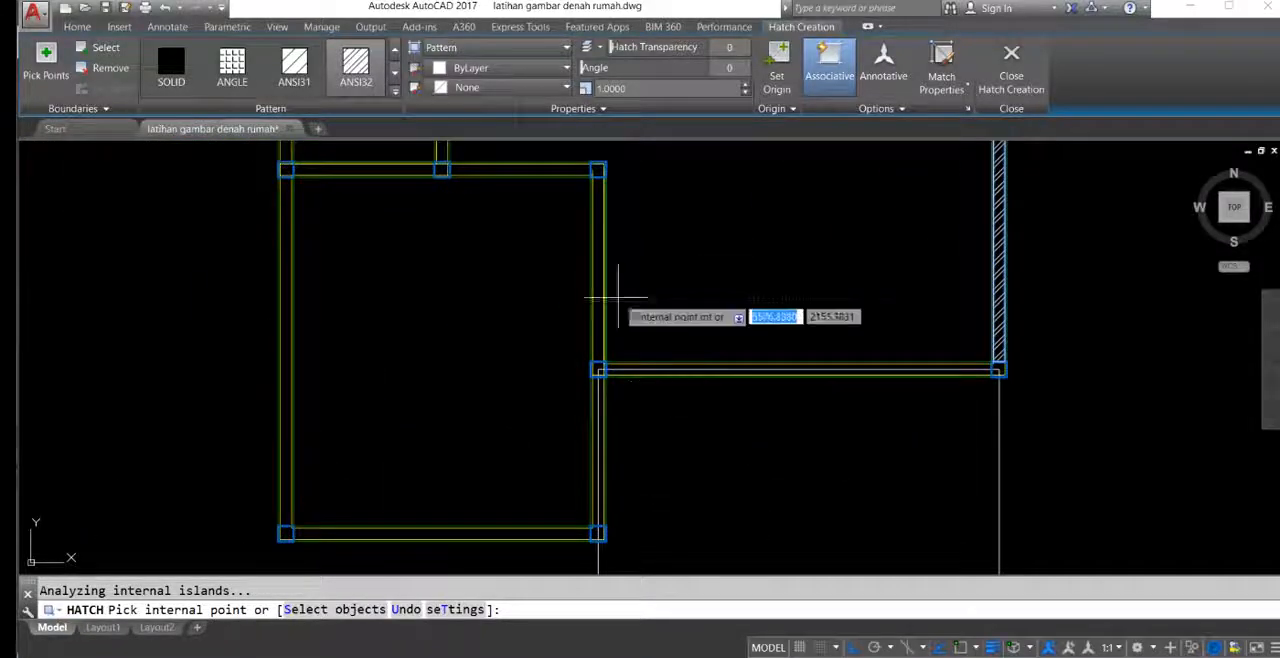
{"action": "left_click", "coordinate": [598, 250]}
{"action": "left_click", "coordinate": [549, 168]}
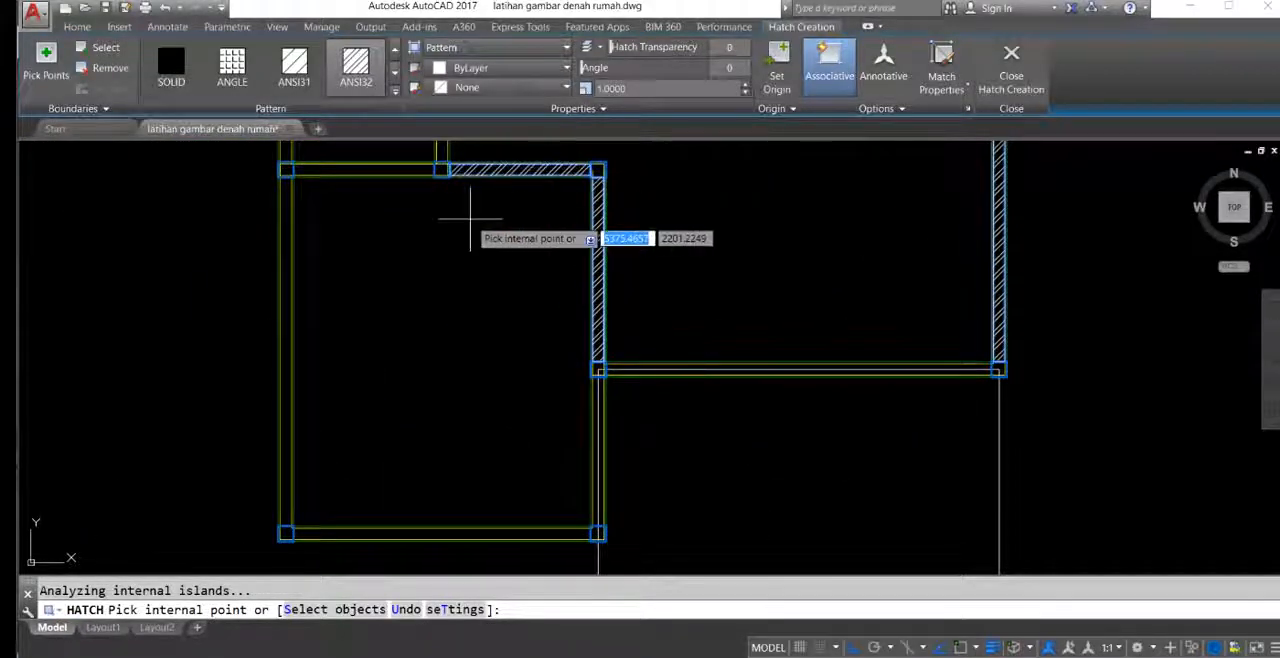
{"action": "middle_click_drag", "start_coordinate": [469, 217], "coordinate": [617, 336]}
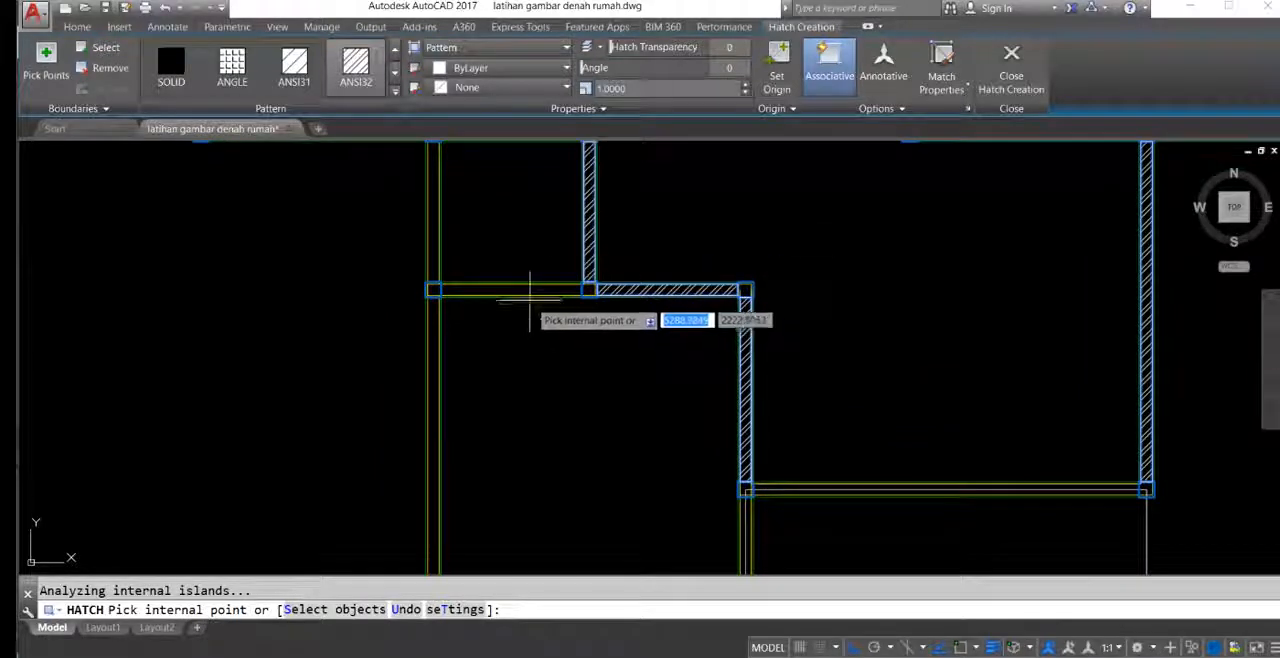
{"action": "left_click", "coordinate": [524, 290]}
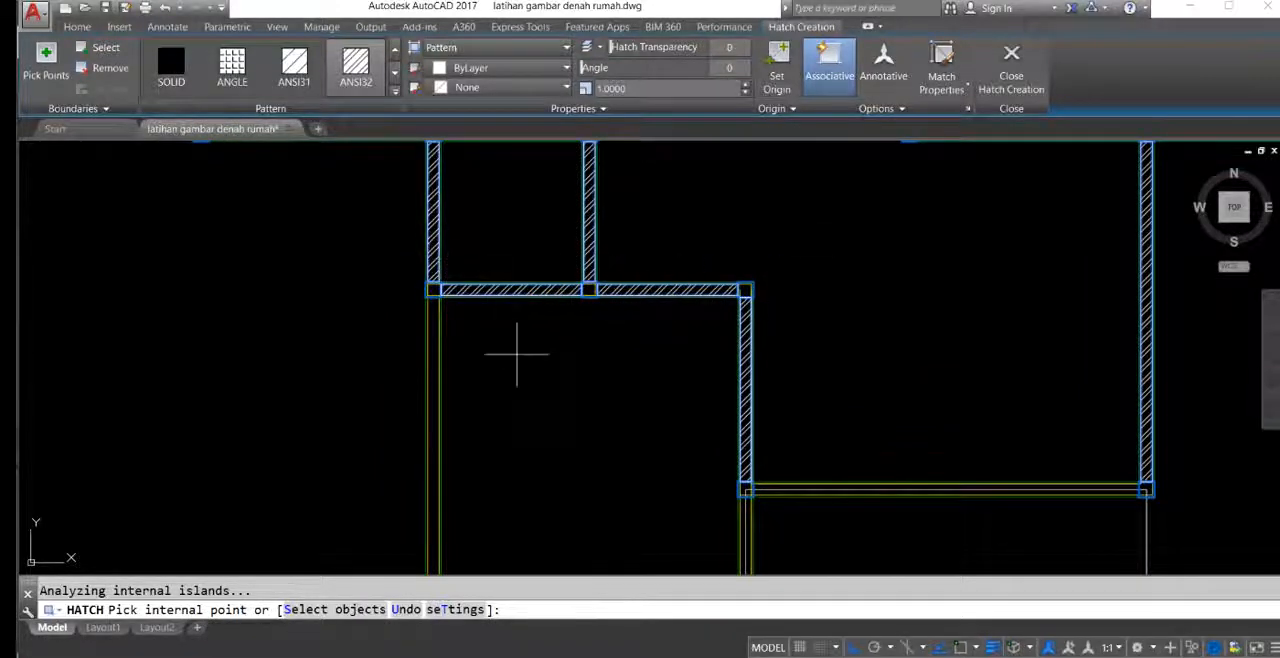
Step: Hatch the lower bedroom's left and lower walls and finish the hatch
{"action": "middle_click_drag", "start_coordinate": [517, 353], "coordinate": [557, 199]}
{"action": "left_click", "coordinate": [476, 289]}
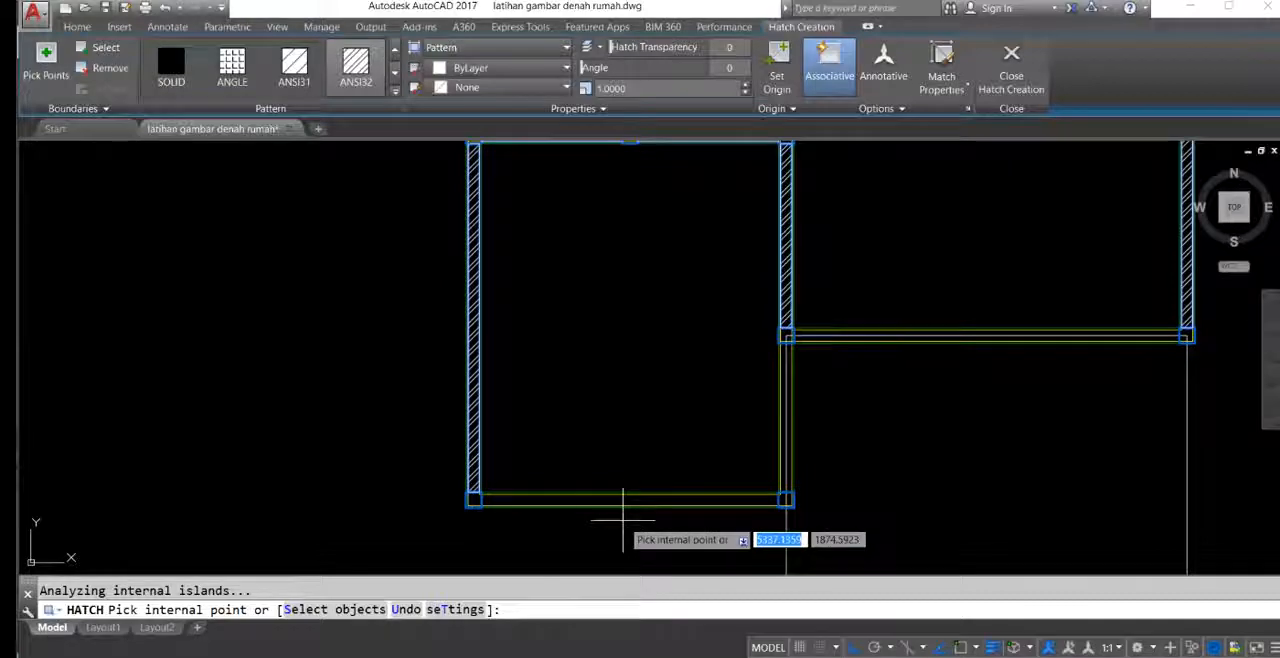
{"action": "left_click", "coordinate": [621, 497]}
{"action": "key", "text": "Return"}
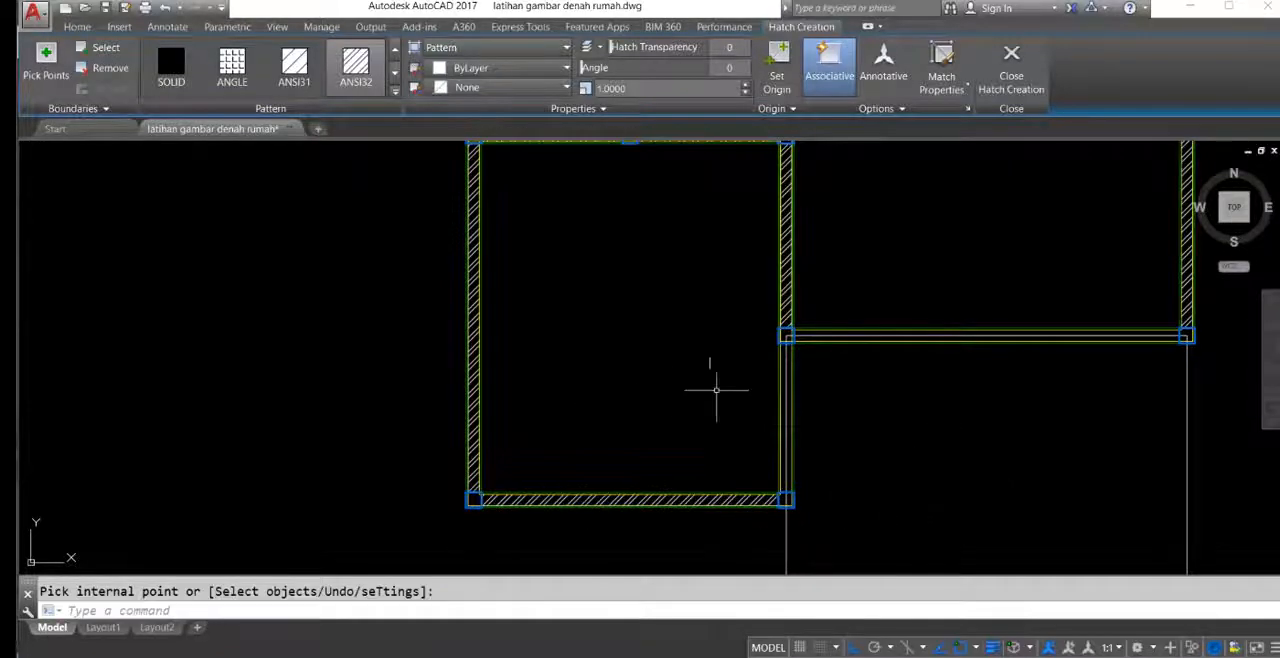
Step: Set the columns at both ends of the guest room's front wall and the adjoining plaster outline as Trim cutting edges
{"action": "middle_click_drag", "start_coordinate": [891, 407], "coordinate": [771, 340]}
{"action": "middle_click_drag", "start_coordinate": [730, 442], "coordinate": [700, 378]}
{"action": "type", "text": "tr"}
{"action": "key", "text": "Return"}
{"action": "scroll", "coordinate": [644, 384], "scroll_direction": "up", "scroll_amount": 8}
{"action": "left_click", "coordinate": [641, 346]}
{"action": "left_click", "coordinate": [626, 328]}
{"action": "scroll", "coordinate": [650, 362], "scroll_direction": "down", "scroll_amount": 7}
{"action": "middle_click_drag", "start_coordinate": [770, 300], "coordinate": [566, 544]}
{"action": "scroll", "coordinate": [1057, 347], "scroll_direction": "up", "scroll_amount": 7}
{"action": "left_click", "coordinate": [1071, 346]}
{"action": "left_click", "coordinate": [1057, 322]}
{"action": "middle_click_drag", "start_coordinate": [959, 343], "coordinate": [1122, 341]}
{"action": "scroll", "coordinate": [1033, 320], "scroll_direction": "down", "scroll_amount": 4}
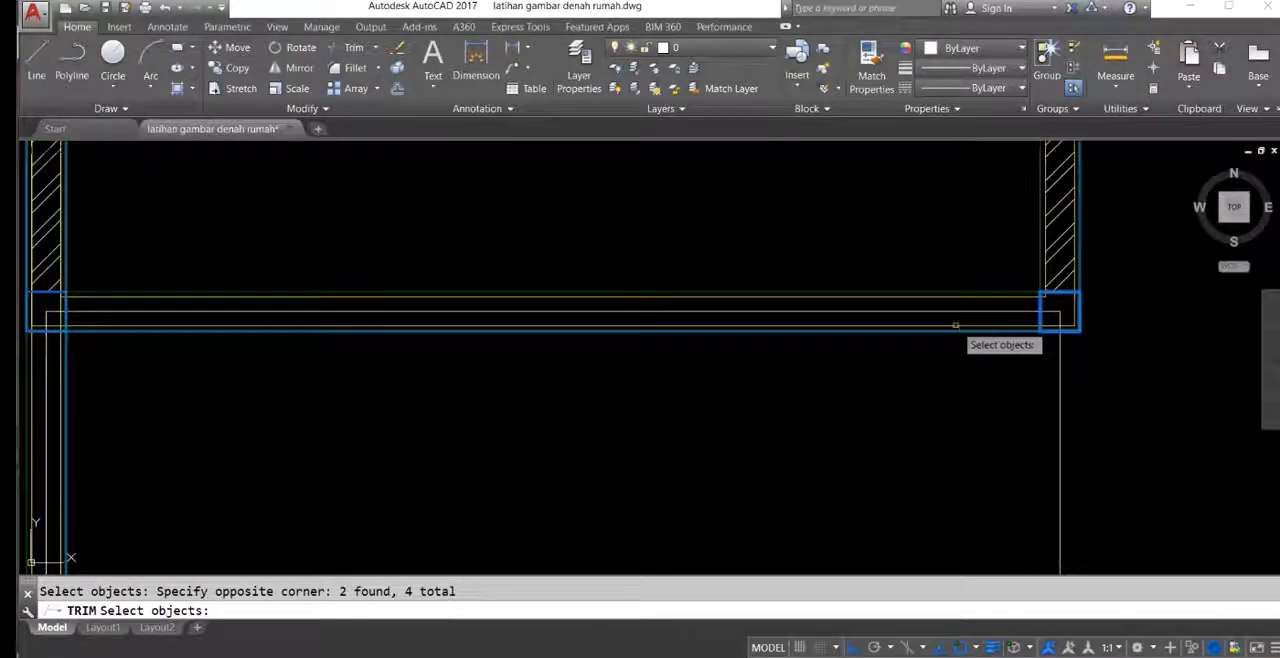
{"action": "key", "text": "Return"}
Step: Trim the terrace outline where it passes through the lower bedroom's lower-right column
{"action": "middle_click_drag", "start_coordinate": [968, 353], "coordinate": [1188, 313]}
{"action": "scroll", "coordinate": [540, 316], "scroll_direction": "down", "scroll_amount": 4}
{"action": "middle_click_drag", "start_coordinate": [526, 353], "coordinate": [570, 262]}
{"action": "scroll", "coordinate": [487, 380], "scroll_direction": "up", "scroll_amount": 8}
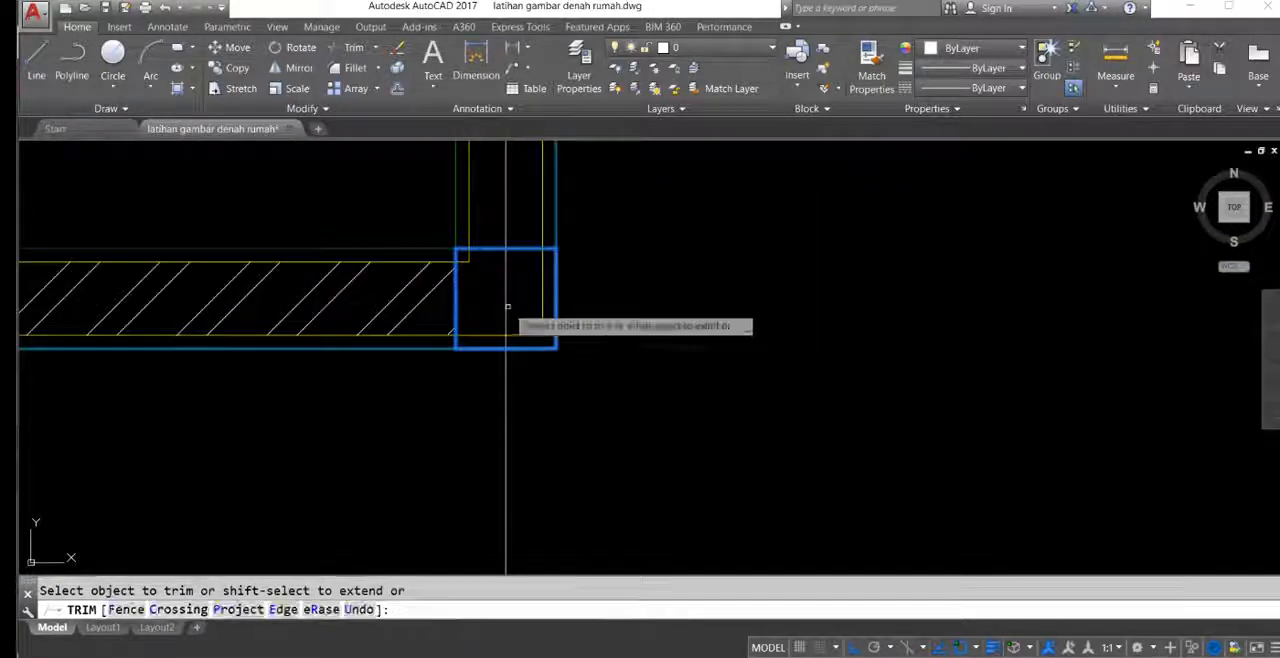
{"action": "middle_click_drag", "start_coordinate": [516, 323], "coordinate": [513, 385]}
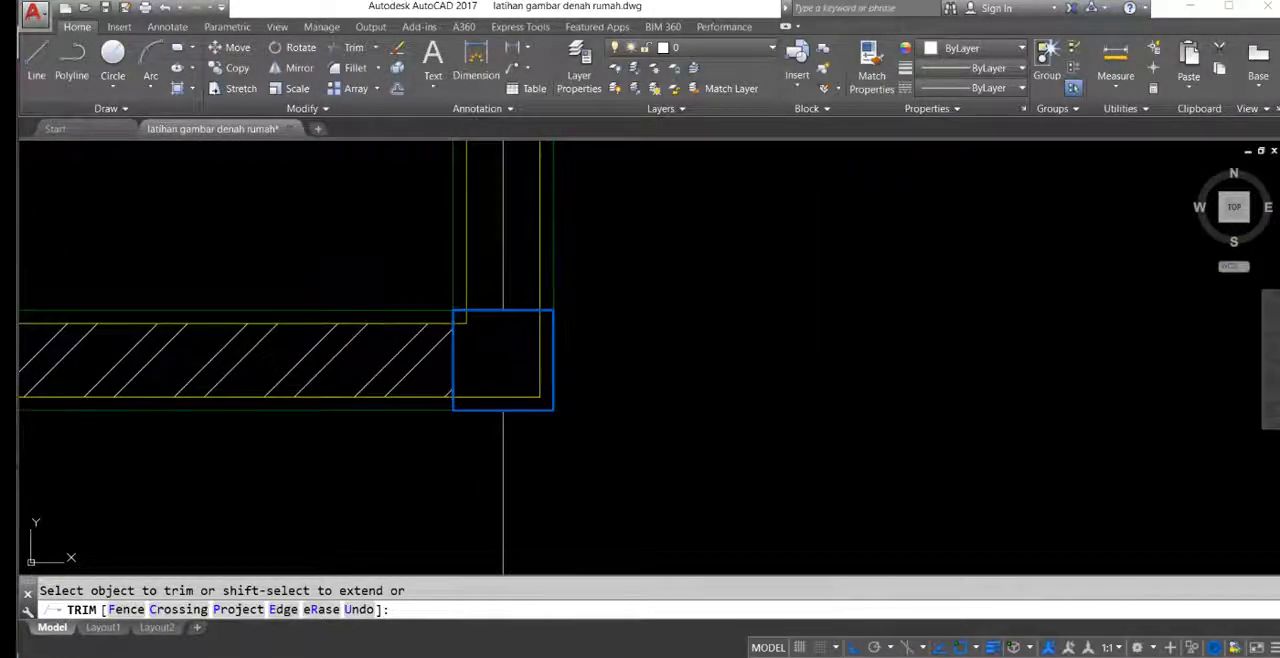
{"action": "key", "text": "Return"}
Step: Erase the leftover terrace line inside the lower bedroom's right wall
{"action": "middle_click_drag", "start_coordinate": [528, 305], "coordinate": [443, 275]}
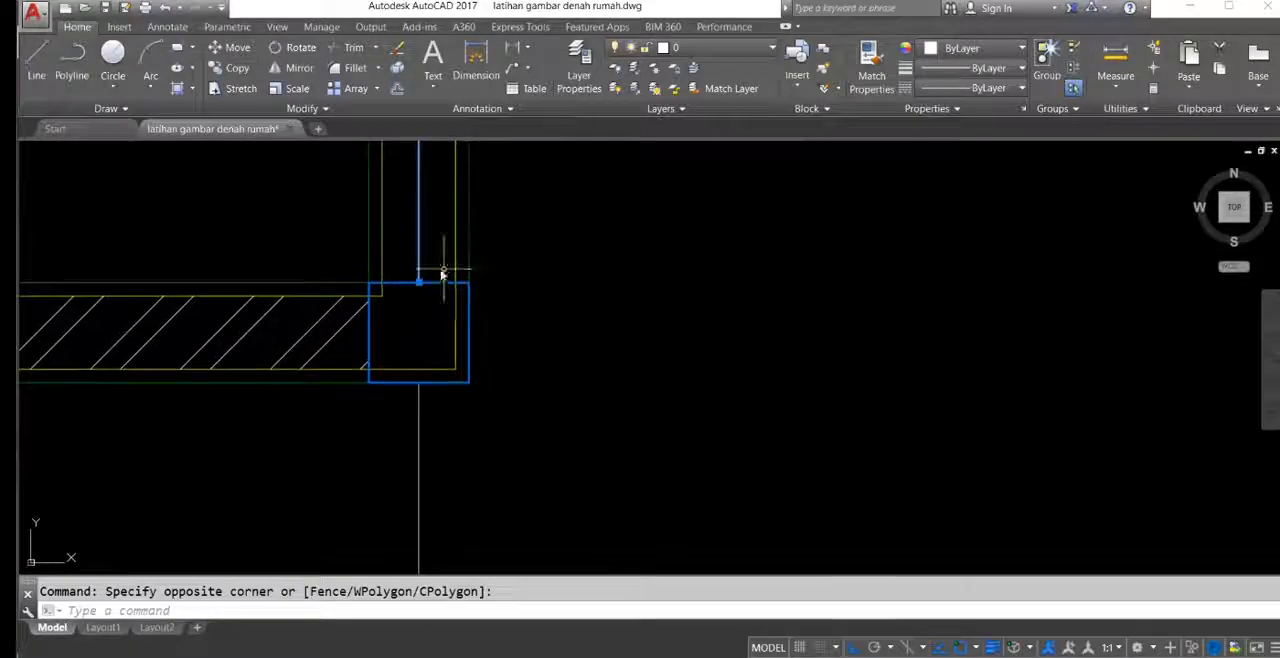
{"action": "type", "text": "e"}
{"action": "key", "text": "Return"}
Step: Trim the terrace's right edge line inside the column at the guest room's lower-right corner
{"action": "scroll", "coordinate": [503, 312], "scroll_direction": "down", "scroll_amount": 6}
{"action": "middle_click_drag", "start_coordinate": [790, 287], "coordinate": [506, 514]}
{"action": "scroll", "coordinate": [816, 297], "scroll_direction": "up", "scroll_amount": 8}
{"action": "middle_click_drag", "start_coordinate": [817, 297], "coordinate": [817, 324]}
{"action": "type", "text": "tr"}
{"action": "key", "text": "Return"}
{"action": "left_click", "coordinate": [840, 360]}
{"action": "key", "text": "Return"}
{"action": "left_click", "coordinate": [858, 304]}
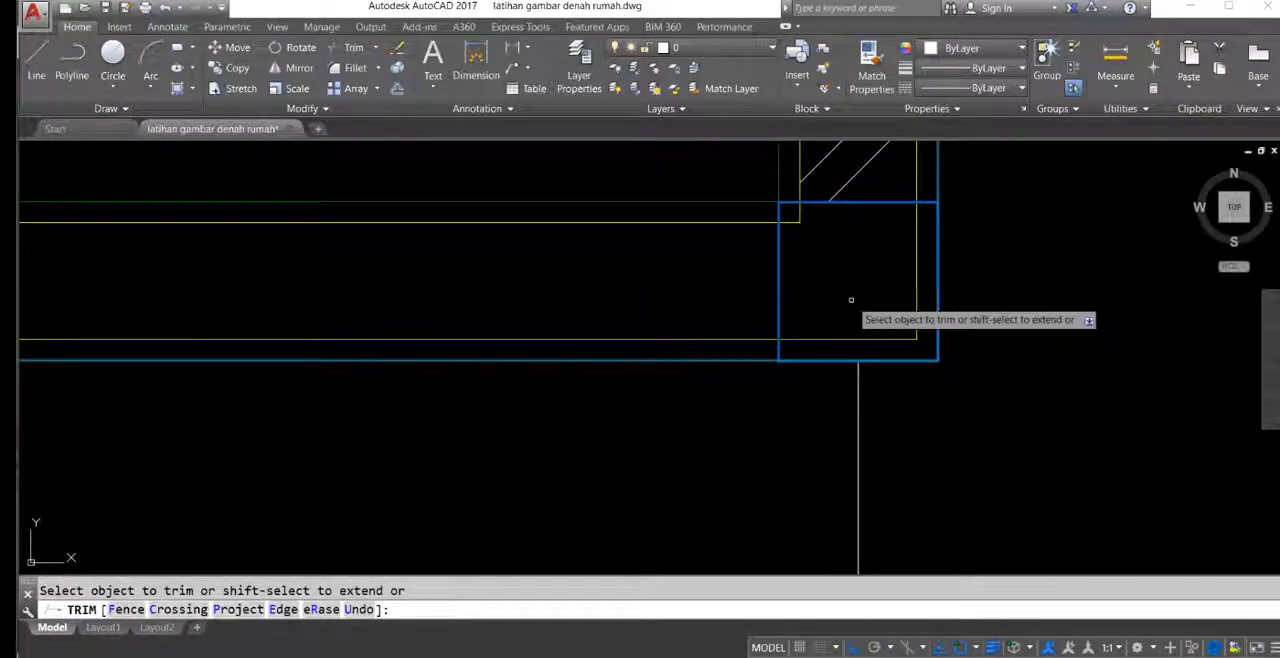
Step: Hatch the guest room's front wall and the adjoining right wall of the lower bedroom with the ANSI32 pattern
{"action": "key", "text": "Escape"}
{"action": "scroll", "coordinate": [768, 326], "scroll_direction": "down", "scroll_amount": 6}
{"action": "middle_click_drag", "start_coordinate": [552, 360], "coordinate": [1166, 317]}
{"action": "scroll", "coordinate": [775, 316], "scroll_direction": "down", "scroll_amount": 3}
{"action": "middle_click_drag", "start_coordinate": [763, 315], "coordinate": [722, 225]}
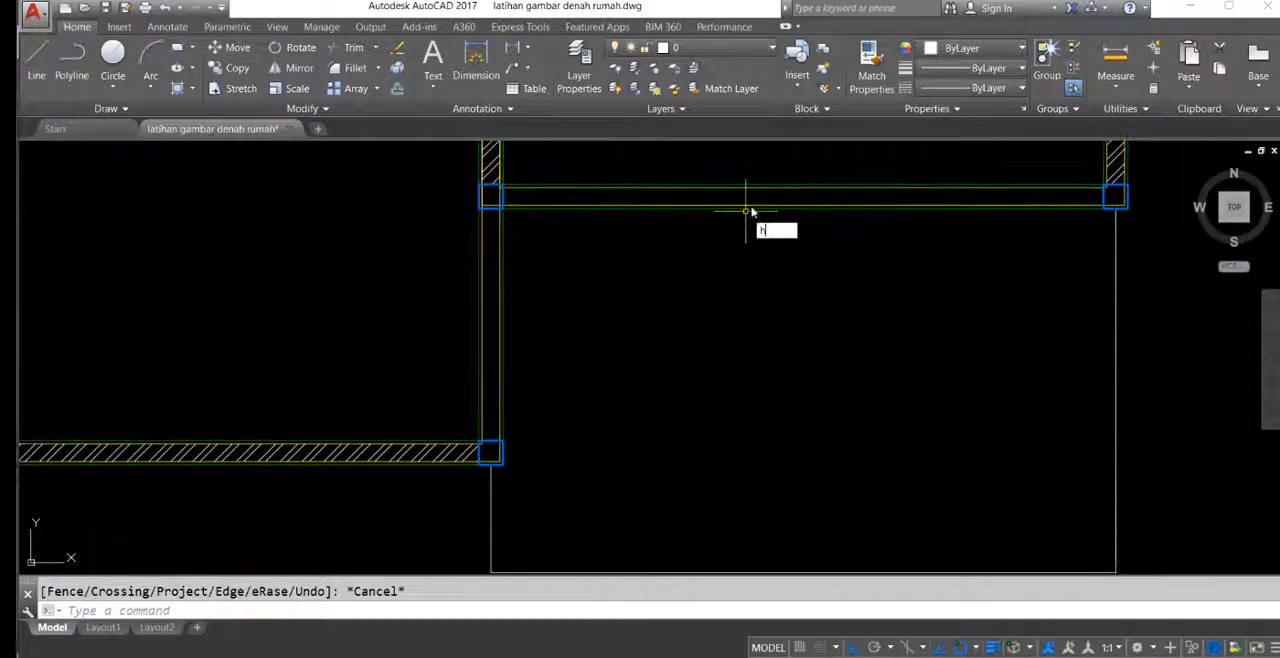
{"action": "type", "text": "h"}
{"action": "key", "text": "Return"}
{"action": "left_click", "coordinate": [750, 196]}
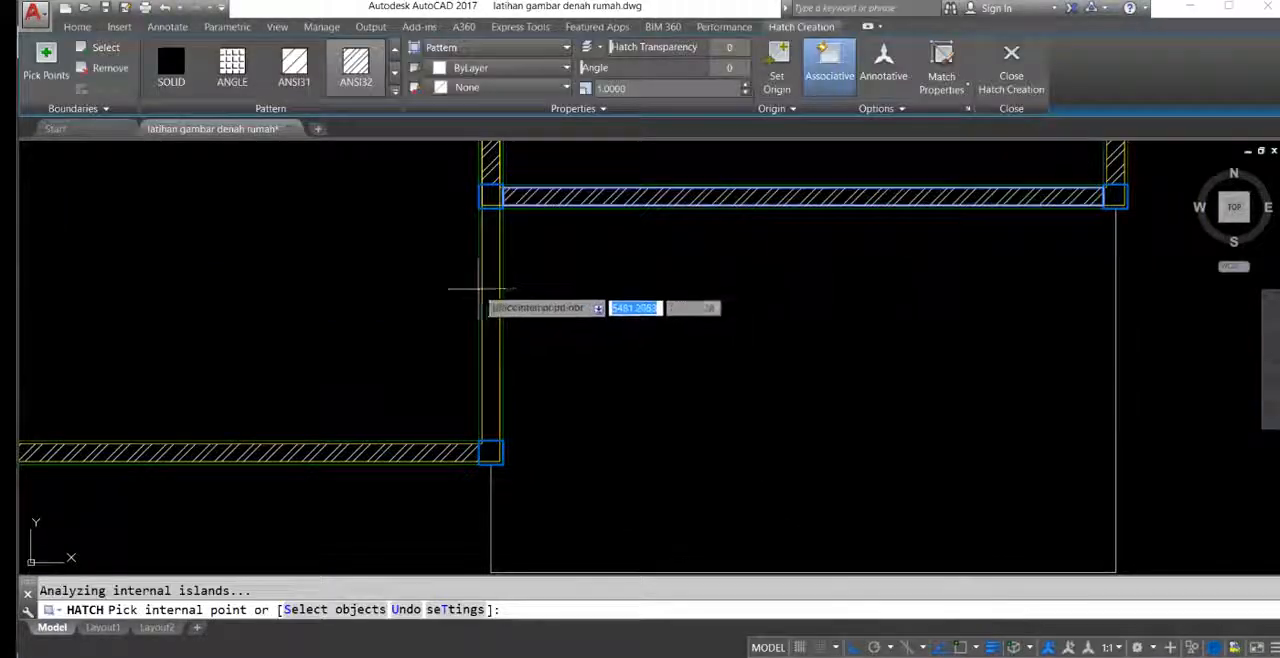
{"action": "scroll", "coordinate": [634, 343], "scroll_direction": "down", "scroll_amount": 2}
{"action": "key", "text": "Return"}
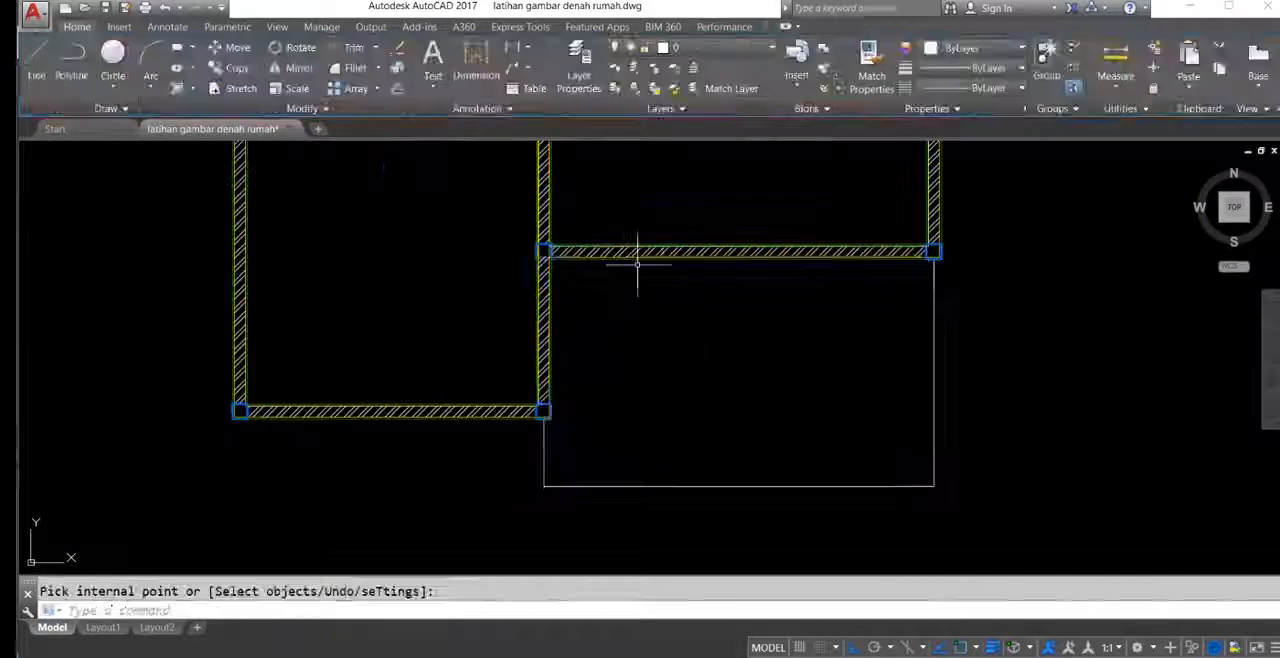
Step: Hatch the upper-right bedroom's top wall between its two columns with the ANSI32 pattern
{"action": "scroll", "coordinate": [657, 300], "scroll_direction": "down", "scroll_amount": 3}
{"action": "scroll", "coordinate": [657, 300], "scroll_direction": "up", "scroll_amount": 5}
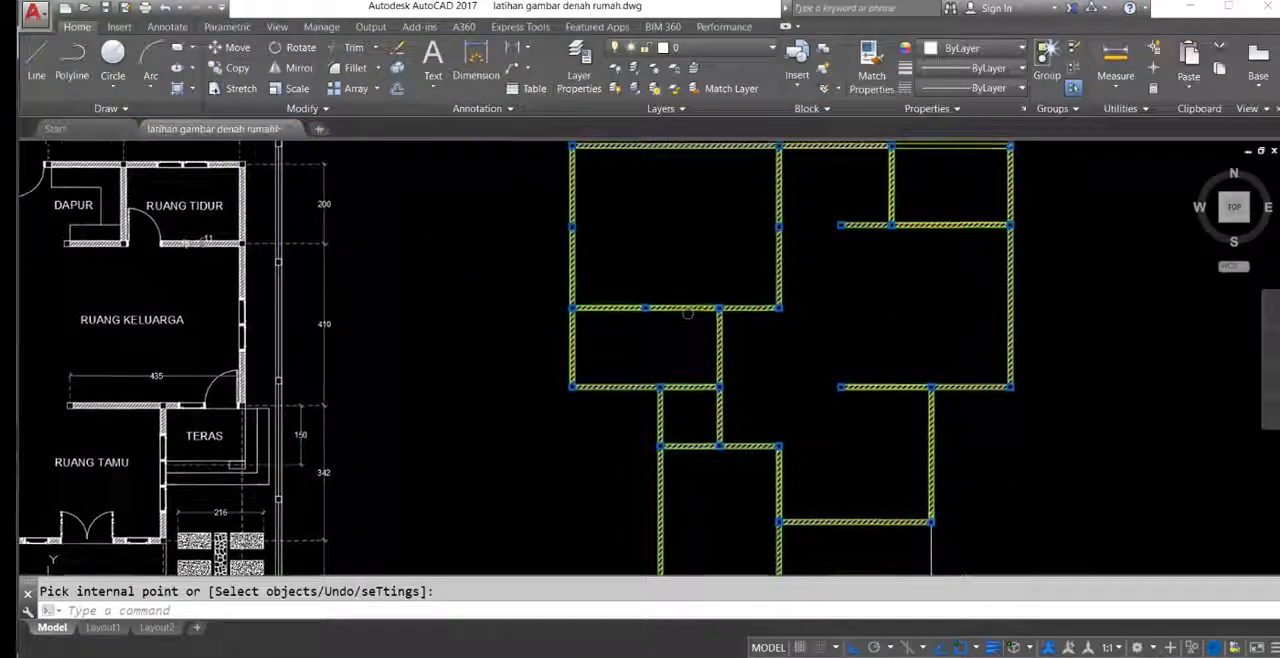
{"action": "scroll", "coordinate": [760, 312], "scroll_direction": "up", "scroll_amount": 5}
{"action": "scroll", "coordinate": [760, 300], "scroll_direction": "down", "scroll_amount": 6}
{"action": "mouse_move", "coordinate": [808, 310]}
{"action": "middle_mouse_down"}
{"action": "mouse_move", "coordinate": [652, 311]}
{"action": "mouse_move", "coordinate": [693, 412]}
{"action": "middle_mouse_up"}
{"action": "scroll", "coordinate": [726, 278], "scroll_direction": "up", "scroll_amount": 5}
{"action": "middle_click_drag", "start_coordinate": [748, 264], "coordinate": [736, 336]}
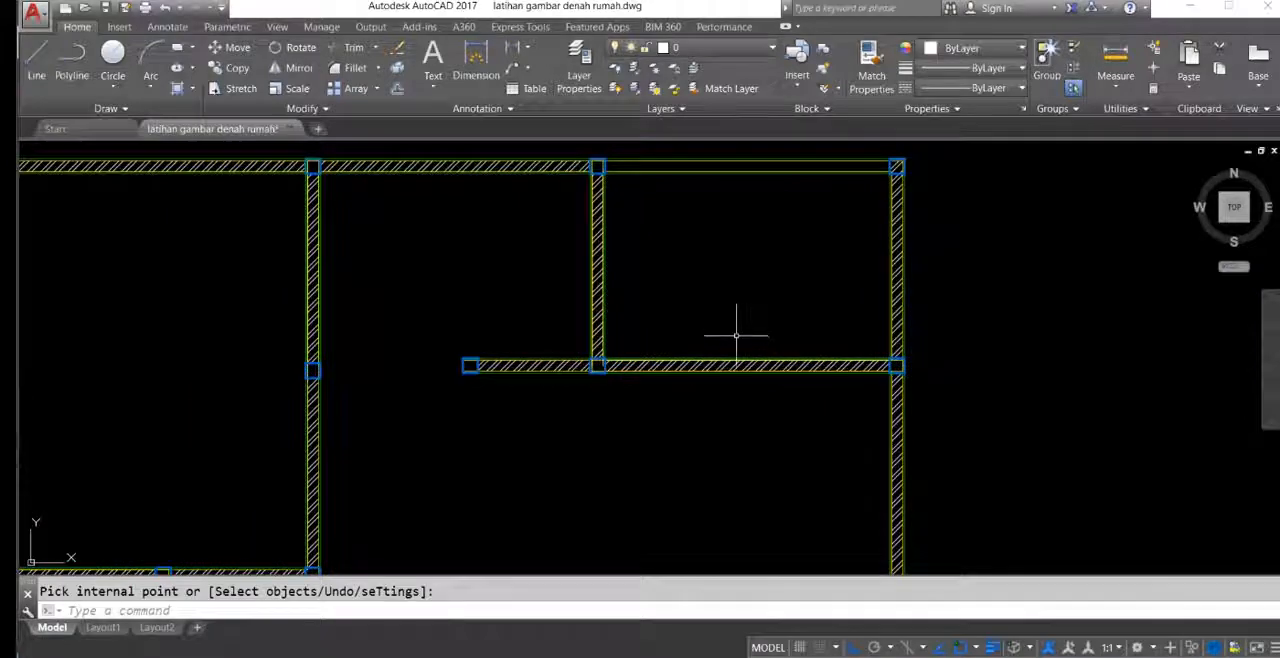
{"action": "scroll", "coordinate": [777, 172], "scroll_direction": "up", "scroll_amount": 2}
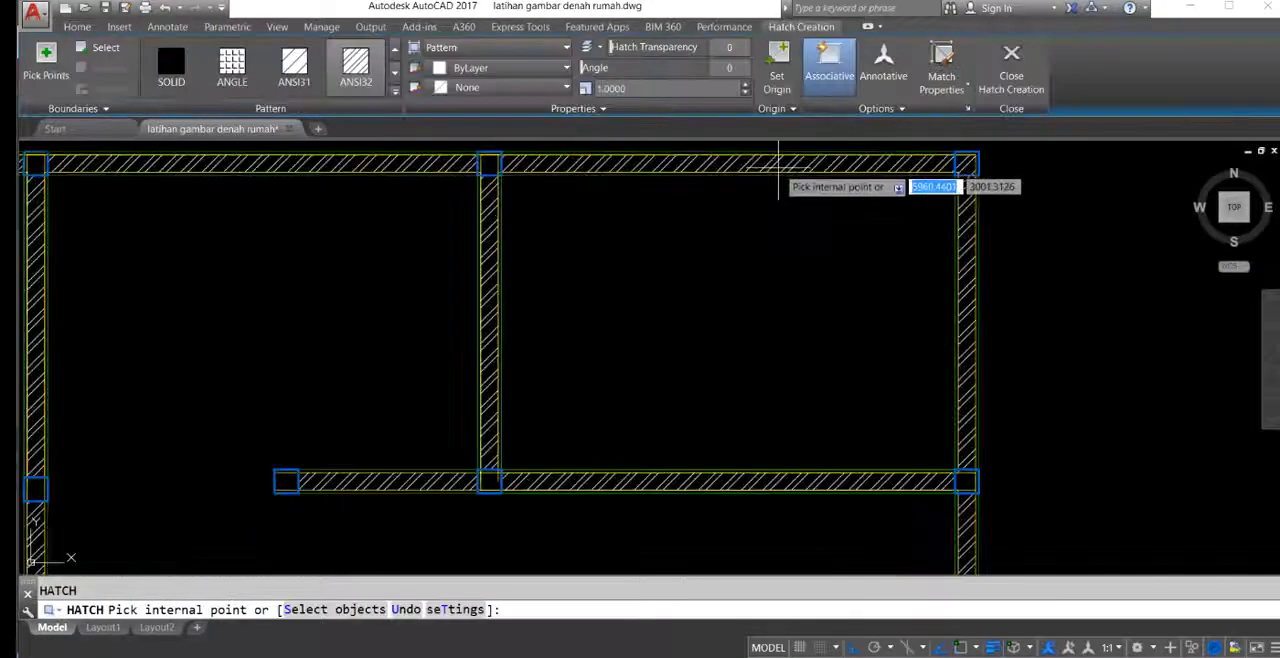
{"action": "key", "text": "Return"}
Step: Look over the hatched walls of the redrawn plan and compare them with the reference plan's layout
{"action": "scroll", "coordinate": [696, 218], "scroll_direction": "down", "scroll_amount": 4}
{"action": "middle_click_drag", "start_coordinate": [480, 288], "coordinate": [709, 194]}
{"action": "scroll", "coordinate": [702, 197], "scroll_direction": "down", "scroll_amount": 2}
{"action": "middle_click_drag", "start_coordinate": [648, 270], "coordinate": [606, 260]}
{"action": "middle_click_drag", "start_coordinate": [238, 302], "coordinate": [500, 331]}
{"action": "scroll", "coordinate": [360, 265], "scroll_direction": "up", "scroll_amount": 6}
{"action": "scroll", "coordinate": [386, 267], "scroll_direction": "down", "scroll_amount": 4}
{"action": "middle_click_drag", "start_coordinate": [695, 336], "coordinate": [456, 384]}
{"action": "scroll", "coordinate": [572, 349], "scroll_direction": "down", "scroll_amount": 4}
{"action": "mouse_move", "coordinate": [602, 358]}
{"action": "middle_mouse_down"}
{"action": "mouse_move", "coordinate": [683, 256]}
{"action": "mouse_move", "coordinate": [743, 208]}
{"action": "middle_mouse_up"}
{"action": "mouse_move", "coordinate": [734, 285]}
{"action": "middle_mouse_down"}
{"action": "mouse_move", "coordinate": [703, 351]}
{"action": "mouse_move", "coordinate": [713, 363]}
{"action": "mouse_move", "coordinate": [835, 320]}
{"action": "mouse_move", "coordinate": [745, 380]}
{"action": "mouse_move", "coordinate": [699, 356]}
{"action": "mouse_move", "coordinate": [711, 257]}
{"action": "mouse_move", "coordinate": [760, 274]}
{"action": "mouse_move", "coordinate": [780, 243]}
{"action": "mouse_move", "coordinate": [813, 284]}
{"action": "middle_mouse_up"}
{"action": "scroll", "coordinate": [742, 372], "scroll_direction": "up", "scroll_amount": 2}
{"action": "middle_click_drag", "start_coordinate": [516, 305], "coordinate": [517, 268]}
{"action": "middle_click_drag", "start_coordinate": [846, 327], "coordinate": [664, 430]}
{"action": "middle_click_drag", "start_coordinate": [888, 409], "coordinate": [960, 307]}
{"action": "middle_click_drag", "start_coordinate": [420, 312], "coordinate": [399, 342]}
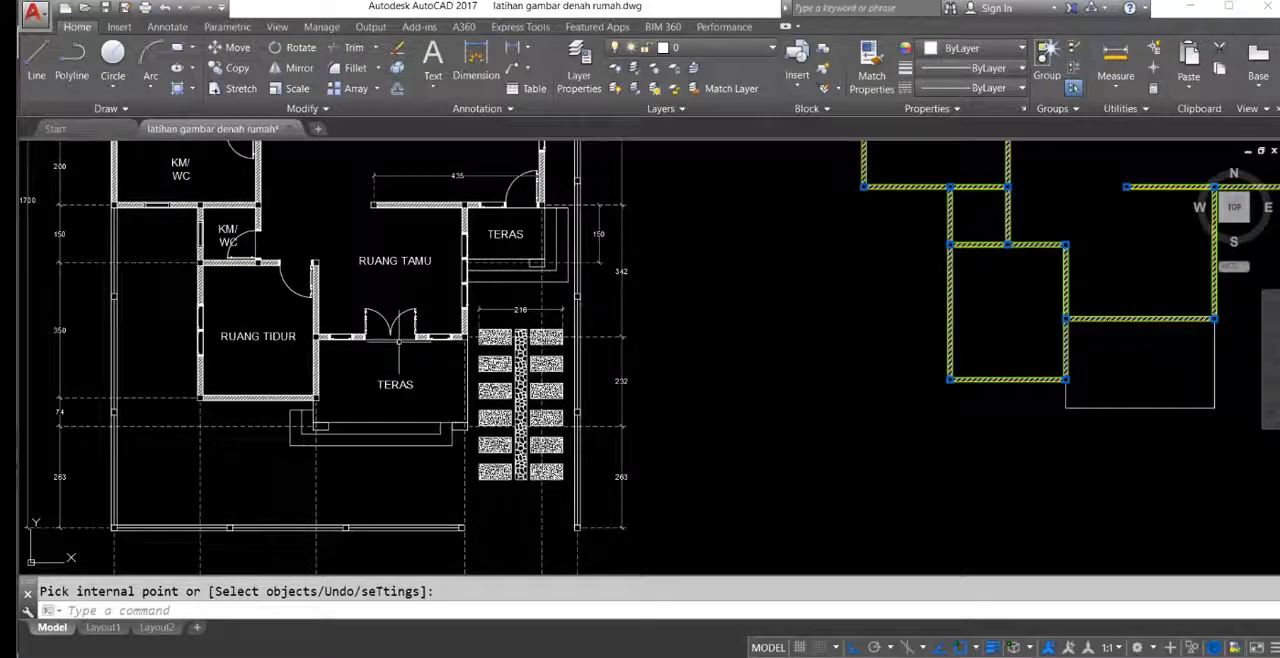
Step: Examine how the double door and the windows sit in the reference guest room's front wall
{"action": "mouse_move", "coordinate": [414, 281]}
{"action": "middle_mouse_down"}
{"action": "mouse_move", "coordinate": [427, 307]}
{"action": "mouse_move", "coordinate": [399, 335]}
{"action": "middle_mouse_up"}
{"action": "scroll", "coordinate": [421, 381], "scroll_direction": "up", "scroll_amount": 8}
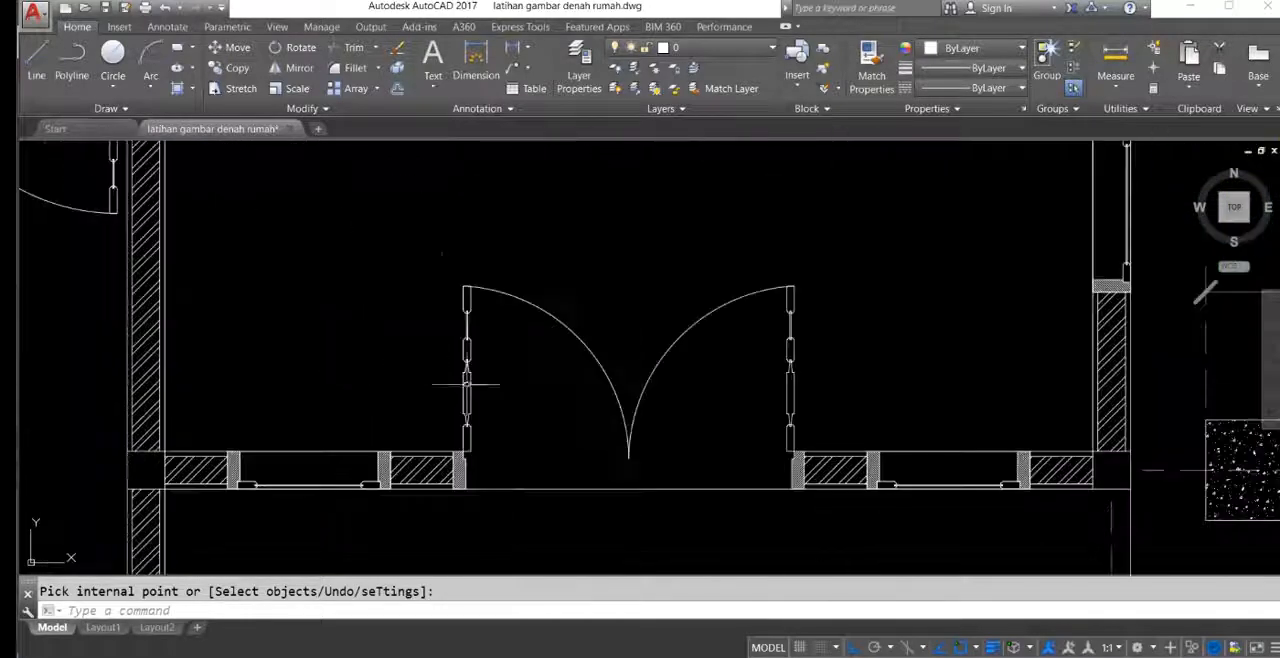
{"action": "scroll", "coordinate": [758, 425], "scroll_direction": "down", "scroll_amount": 4}
{"action": "middle_click_drag", "start_coordinate": [831, 423], "coordinate": [671, 349]}
{"action": "scroll", "coordinate": [645, 358], "scroll_direction": "up", "scroll_amount": 6}
{"action": "scroll", "coordinate": [649, 360], "scroll_direction": "down", "scroll_amount": 6}
{"action": "mouse_move", "coordinate": [629, 310]}
{"action": "middle_mouse_down"}
{"action": "mouse_move", "coordinate": [617, 326]}
{"action": "mouse_move", "coordinate": [722, 468]}
{"action": "middle_mouse_up"}
{"action": "scroll", "coordinate": [626, 420], "scroll_direction": "down", "scroll_amount": 4}
{"action": "mouse_move", "coordinate": [1124, 457]}
{"action": "middle_mouse_down"}
{"action": "mouse_move", "coordinate": [973, 386]}
{"action": "mouse_move", "coordinate": [811, 360]}
{"action": "mouse_move", "coordinate": [942, 279]}
{"action": "middle_mouse_up"}
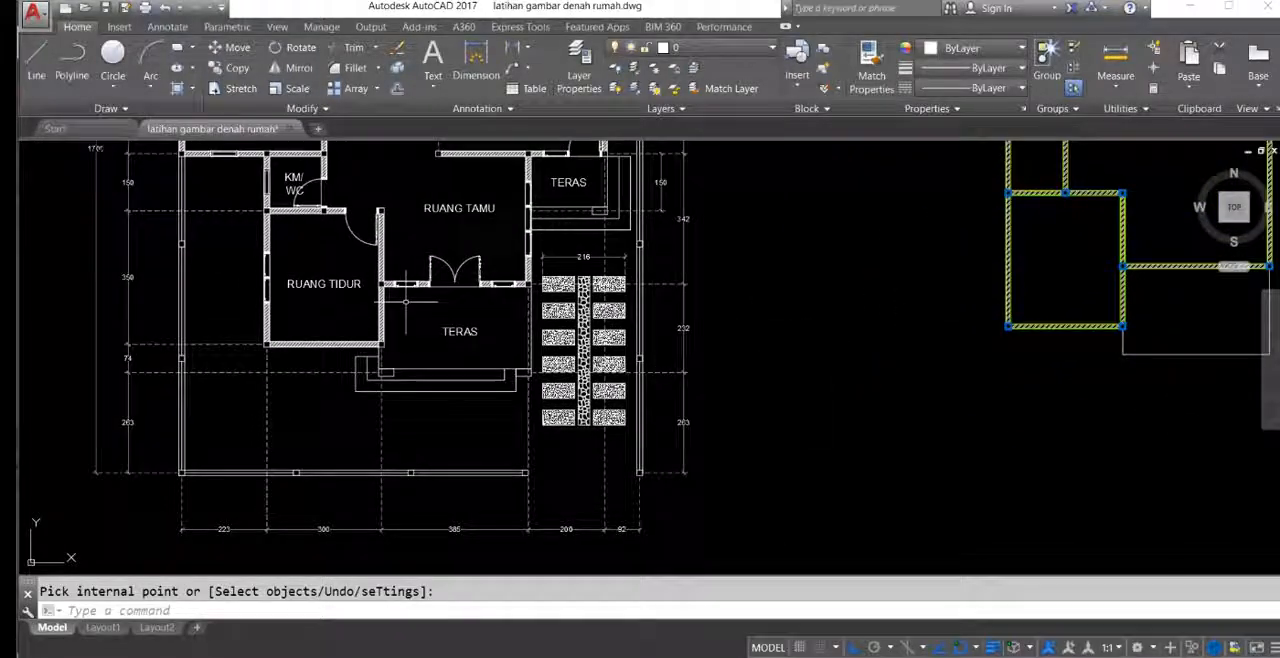
{"action": "scroll", "coordinate": [409, 295], "scroll_direction": "up", "scroll_amount": 2}
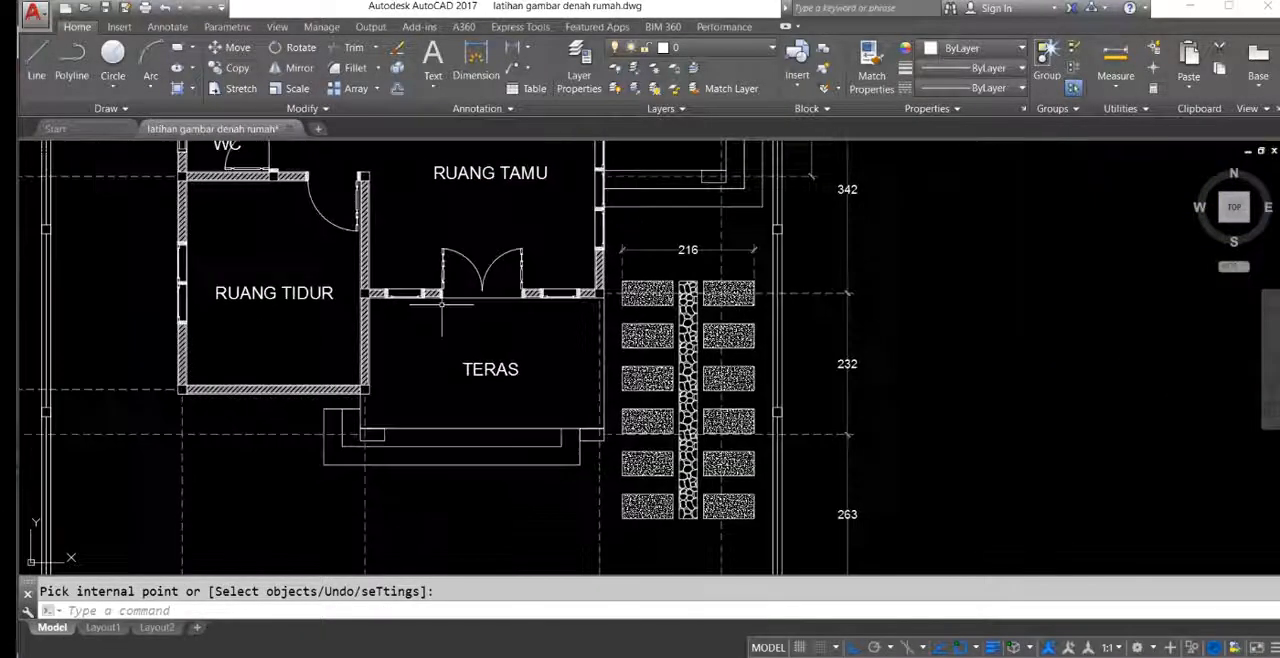
Step: Select the double door and both windows in the reference guest room's front wall, excluding the brick wall lines between their frames
{"action": "middle_click_drag", "start_coordinate": [440, 293], "coordinate": [458, 307]}
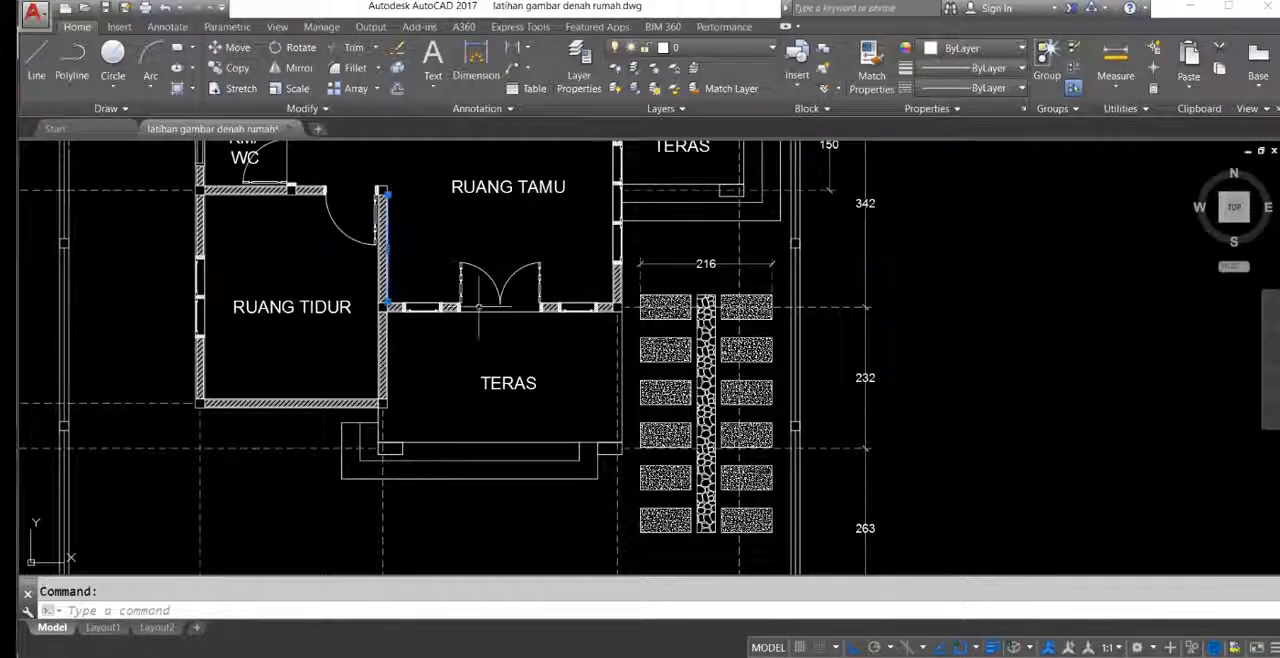
{"action": "left_click", "coordinate": [403, 254]}
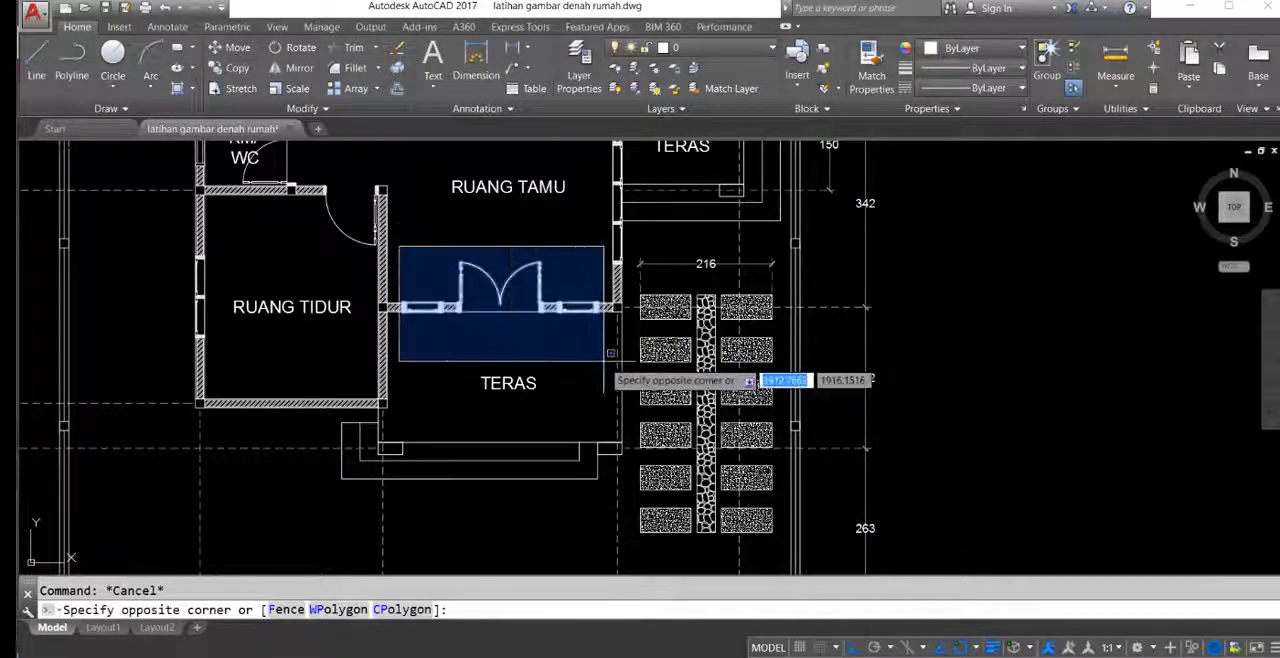
{"action": "left_click", "coordinate": [594, 363]}
{"action": "scroll", "coordinate": [560, 320], "scroll_direction": "up", "scroll_amount": 6}
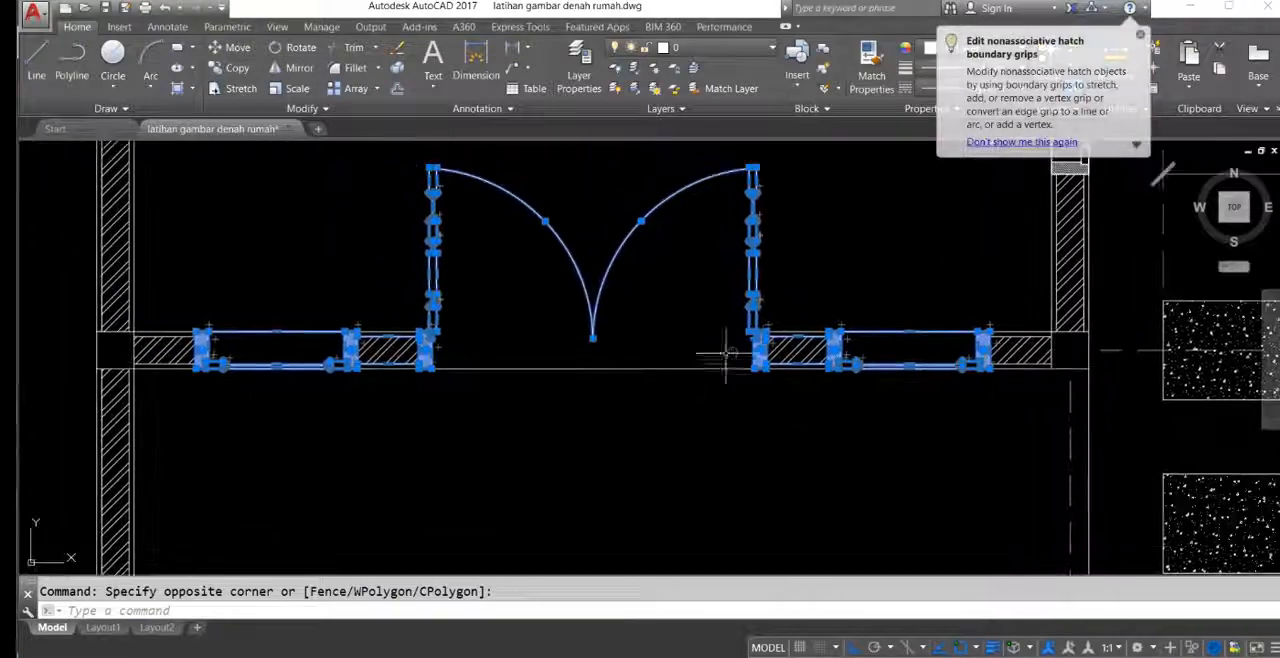
{"action": "middle_click_drag", "start_coordinate": [708, 315], "coordinate": [676, 339]}
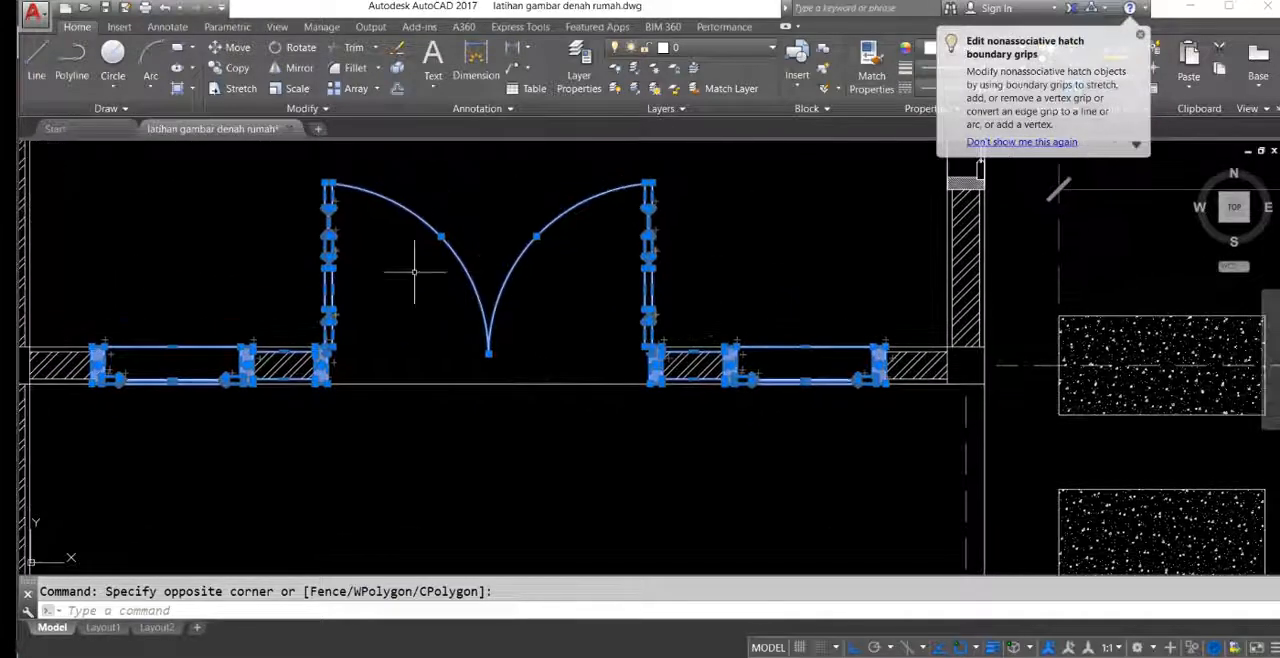
{"action": "middle_click_drag", "start_coordinate": [602, 362], "coordinate": [611, 350]}
{"action": "scroll", "coordinate": [712, 350], "scroll_direction": "up", "scroll_amount": 2}
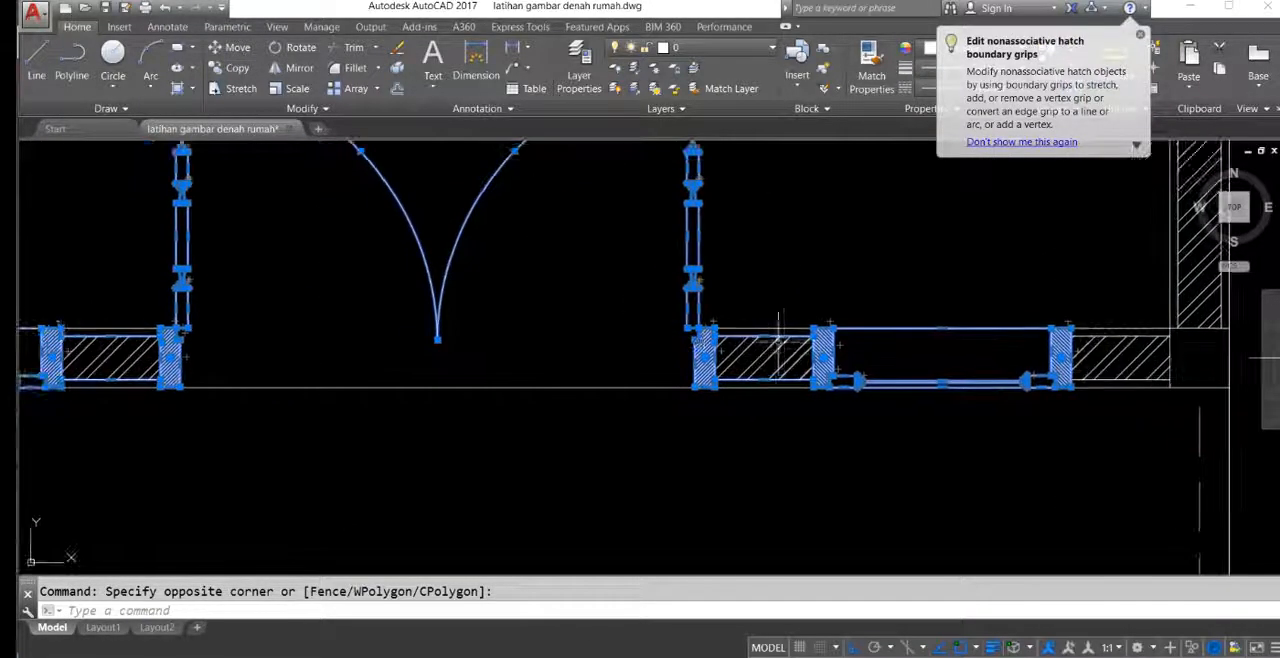
{"action": "left_click", "coordinate": [789, 300], "text": "shift"}
{"action": "left_click", "coordinate": [766, 430], "text": "shift"}
{"action": "middle_click_drag", "start_coordinate": [140, 375], "coordinate": [746, 387]}
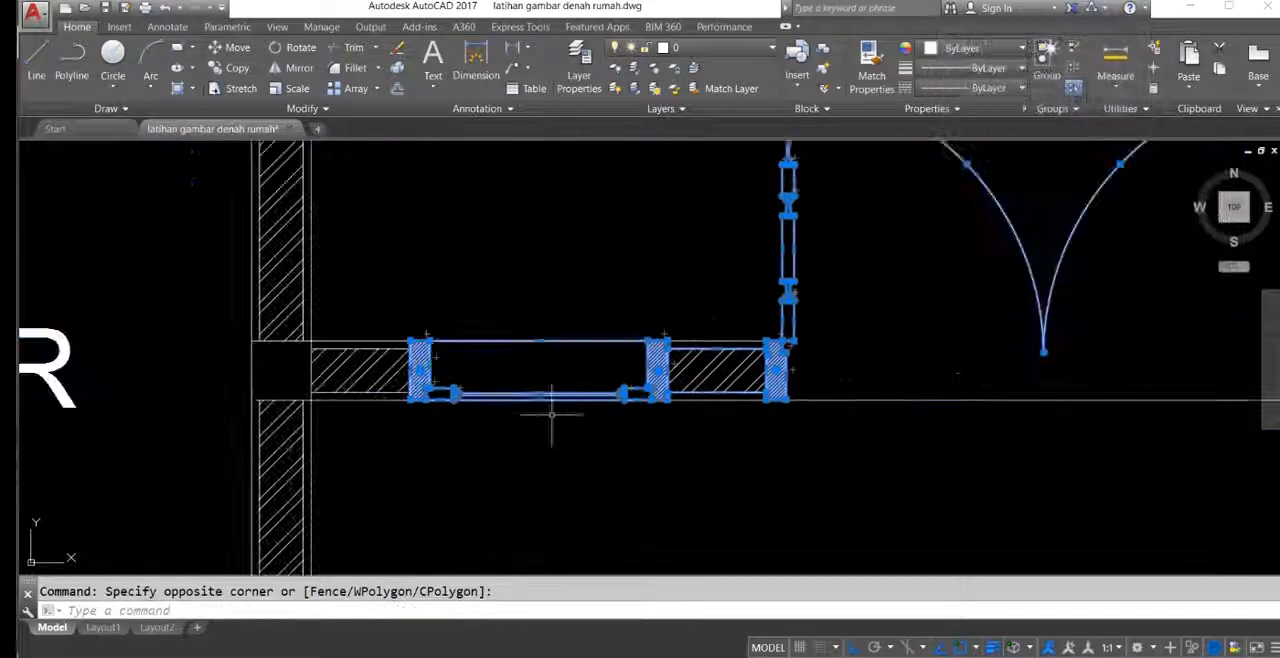
{"action": "left_click", "coordinate": [724, 434], "text": "shift"}
{"action": "left_click", "coordinate": [713, 366], "text": "shift"}
{"action": "scroll", "coordinate": [373, 312], "scroll_direction": "down", "scroll_amount": 4}
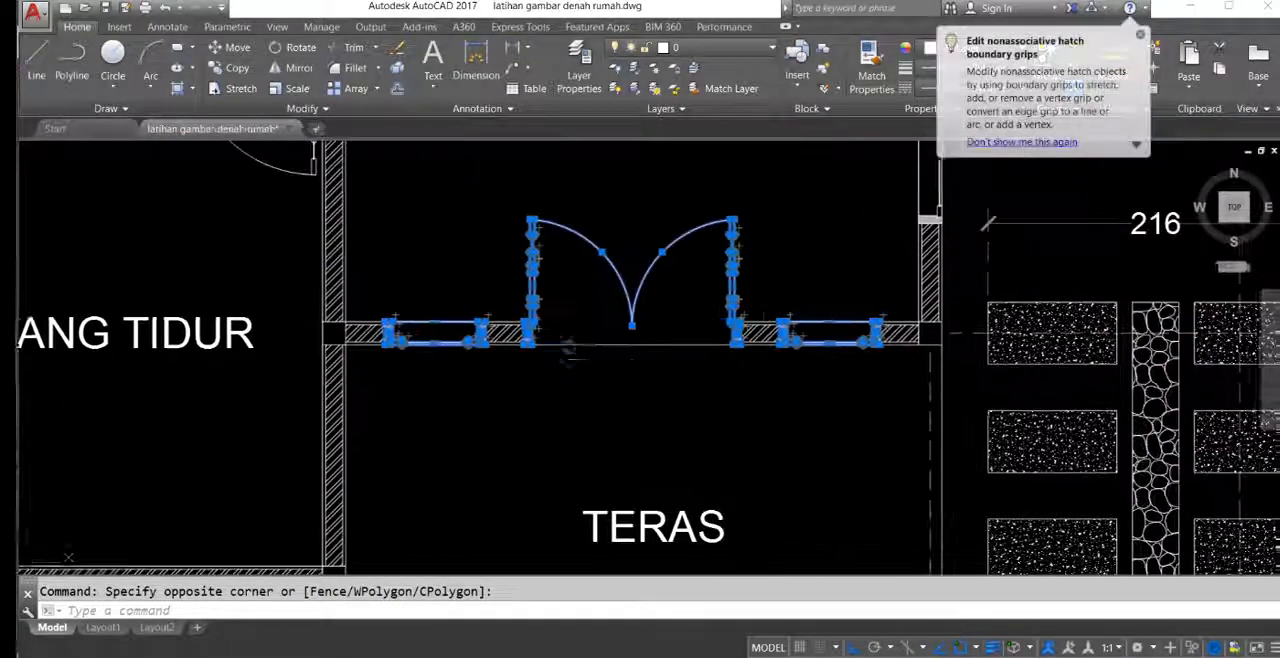
Step: Copy the selected double door and windows onto the front wall of the redrawn plan's guest room
{"action": "middle_click_drag", "start_coordinate": [617, 358], "coordinate": [616, 343]}
{"action": "type", "text": "o"}
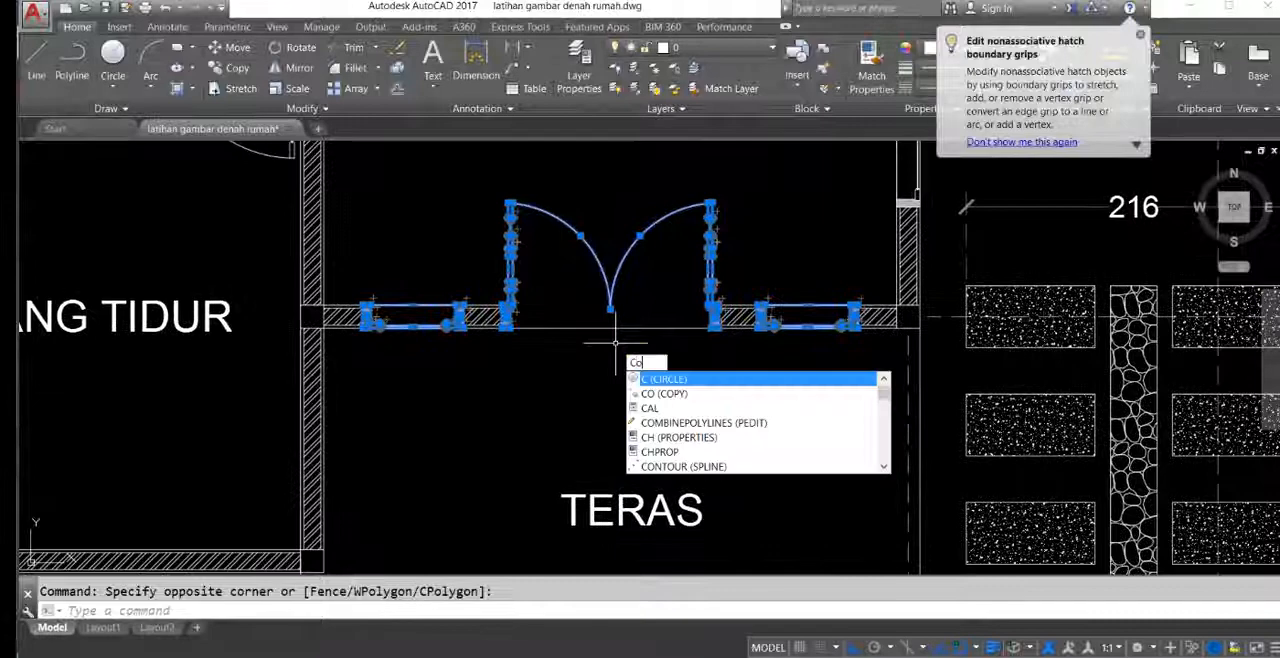
{"action": "key", "text": "Return"}
{"action": "left_click", "coordinate": [613, 318]}
{"action": "scroll", "coordinate": [634, 400], "scroll_direction": "down", "scroll_amount": 5}
{"action": "scroll", "coordinate": [735, 333], "scroll_direction": "up", "scroll_amount": 7}
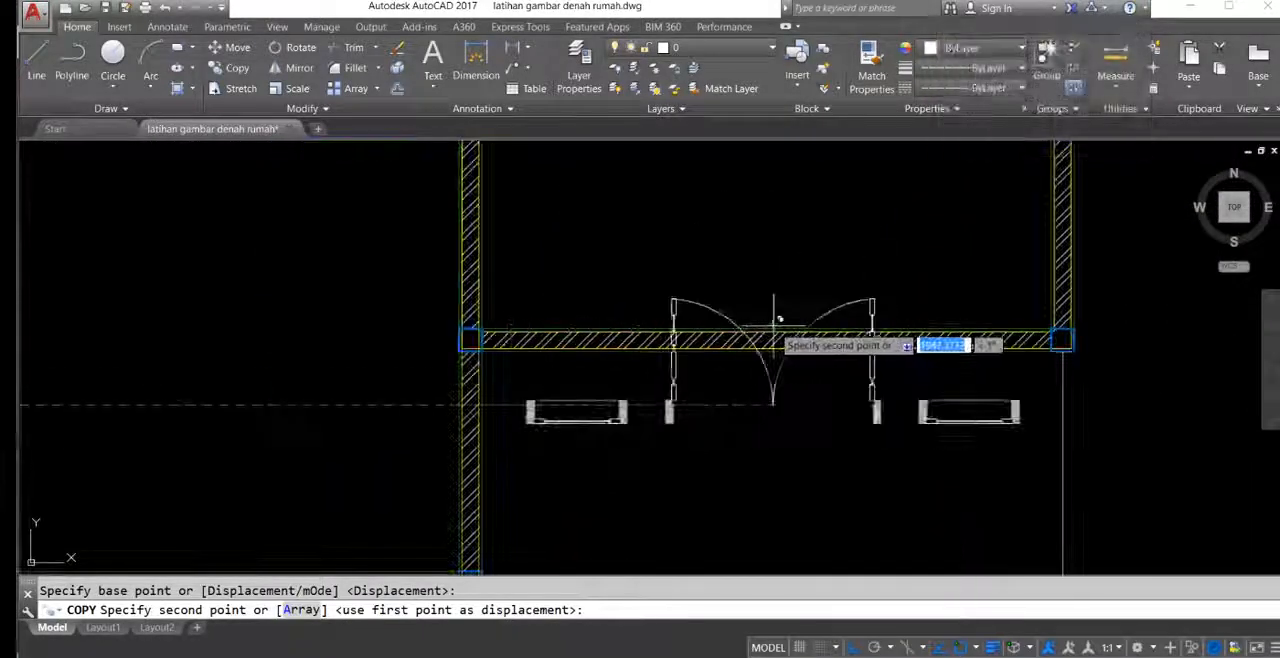
{"action": "left_click", "coordinate": [771, 245]}
{"action": "middle_click_drag", "start_coordinate": [920, 364], "coordinate": [795, 350]}
{"action": "key", "text": "Escape"}
Step: Move the copied double door and windows straight down so their frames line up with the guest room's front wall
{"action": "scroll", "coordinate": [795, 350], "scroll_direction": "up", "scroll_amount": 4}
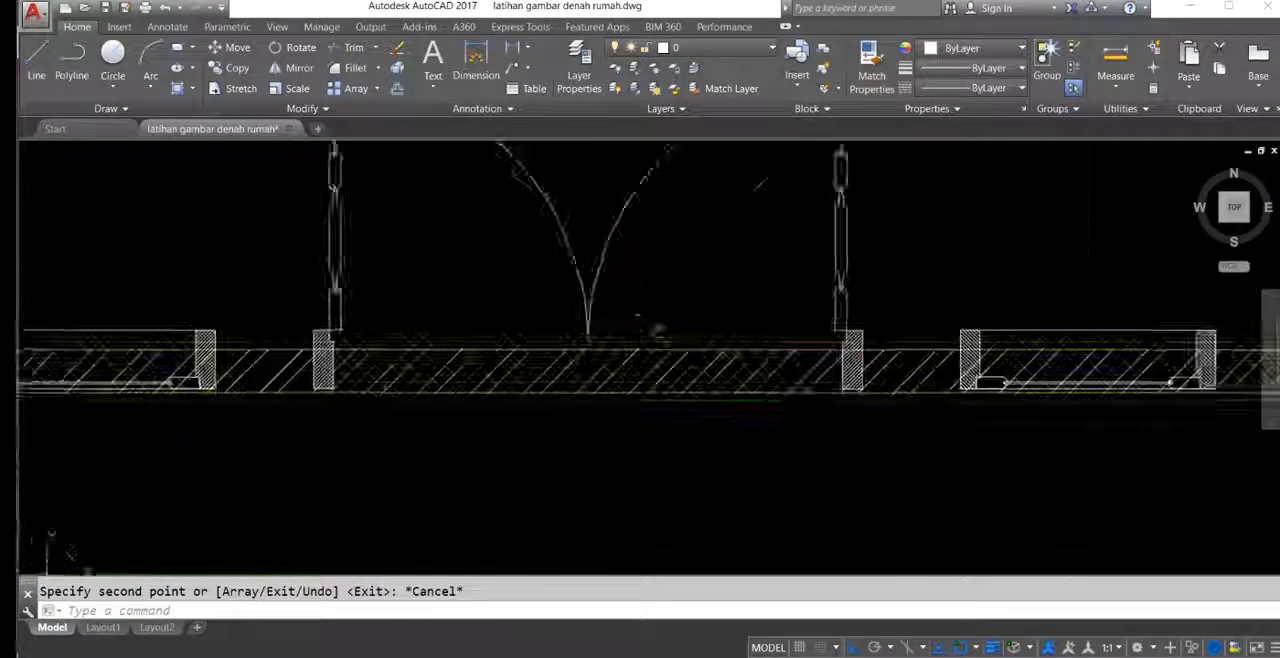
{"action": "scroll", "coordinate": [614, 343], "scroll_direction": "down", "scroll_amount": 2}
{"action": "left_click", "coordinate": [257, 170]}
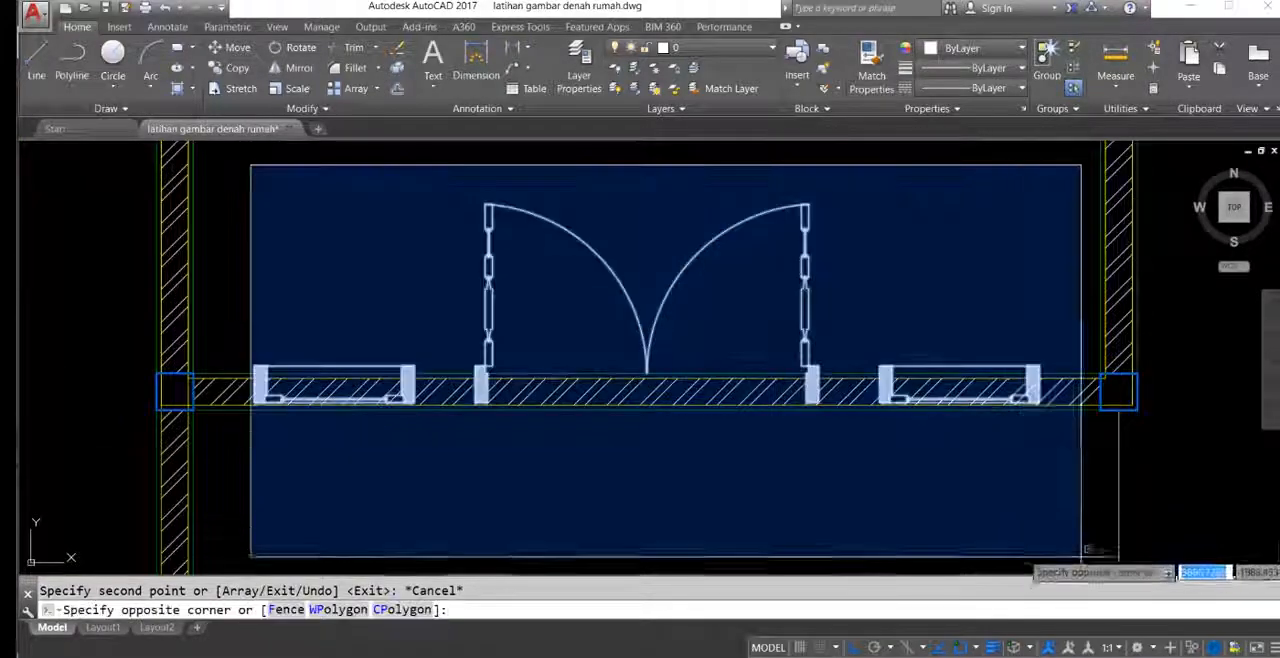
{"action": "left_click", "coordinate": [1080, 563]}
{"action": "middle_click_drag", "start_coordinate": [965, 452], "coordinate": [971, 397]}
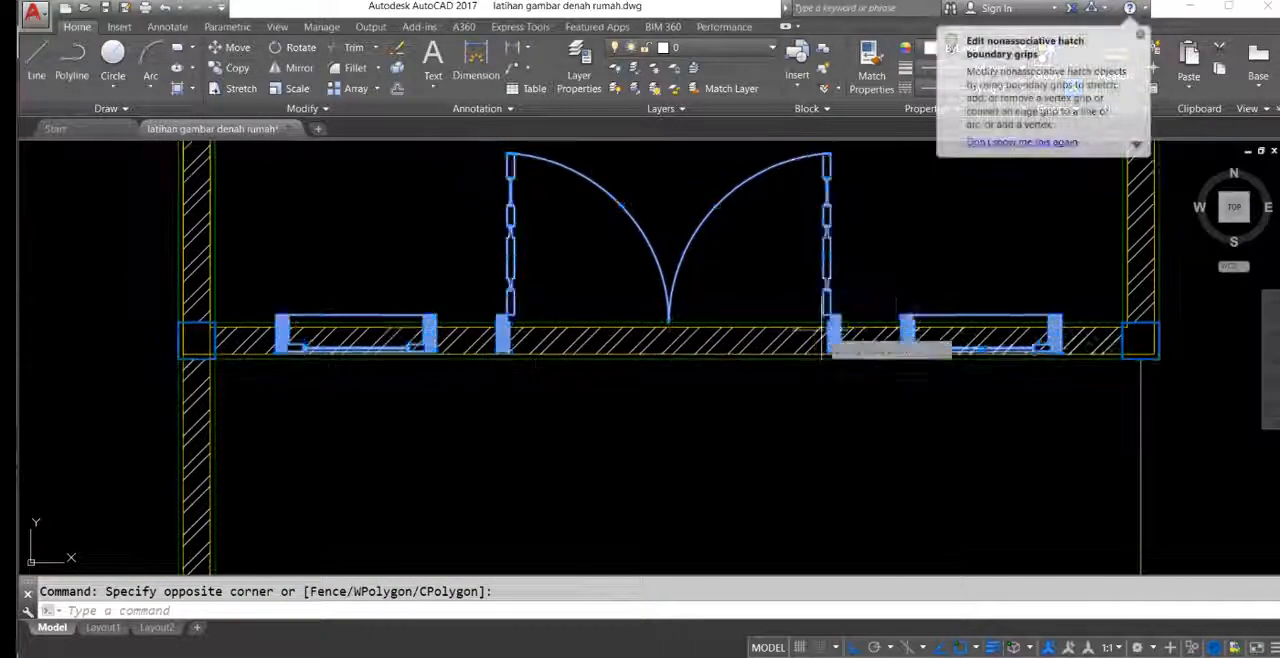
{"action": "type", "text": "m"}
{"action": "key", "text": "Return"}
{"action": "scroll", "coordinate": [880, 310], "scroll_direction": "up", "scroll_amount": 2}
{"action": "left_click", "coordinate": [903, 306]}
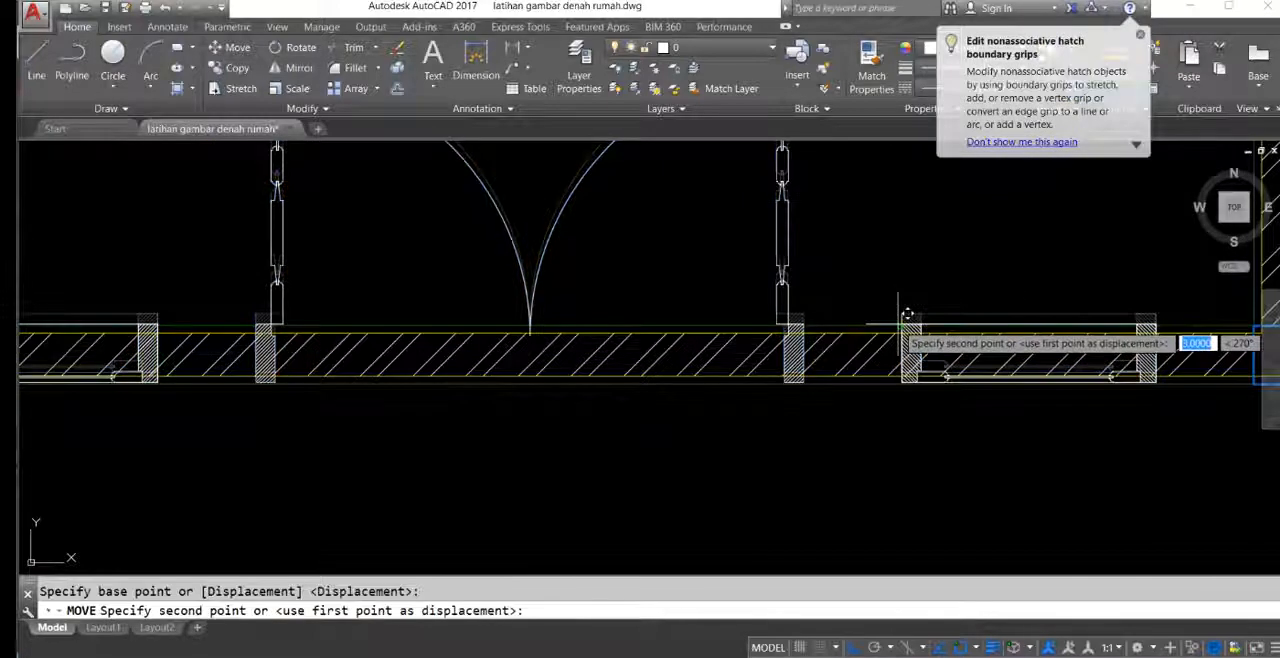
{"action": "left_click", "coordinate": [888, 308]}
Step: Select the lower bedroom's door and the small bathroom's door with their frames in the reference plan
{"action": "scroll", "coordinate": [828, 334], "scroll_direction": "down", "scroll_amount": 3}
{"action": "scroll", "coordinate": [828, 334], "scroll_direction": "down", "scroll_amount": 5}
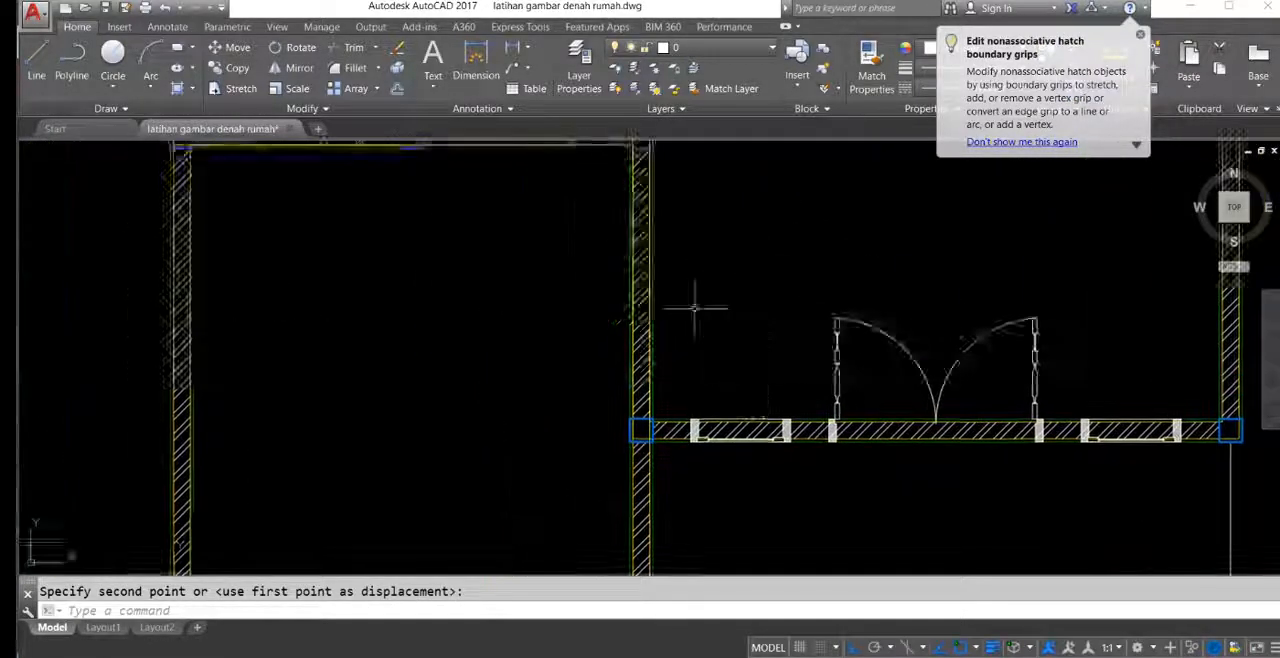
{"action": "scroll", "coordinate": [232, 300], "scroll_direction": "up", "scroll_amount": 6}
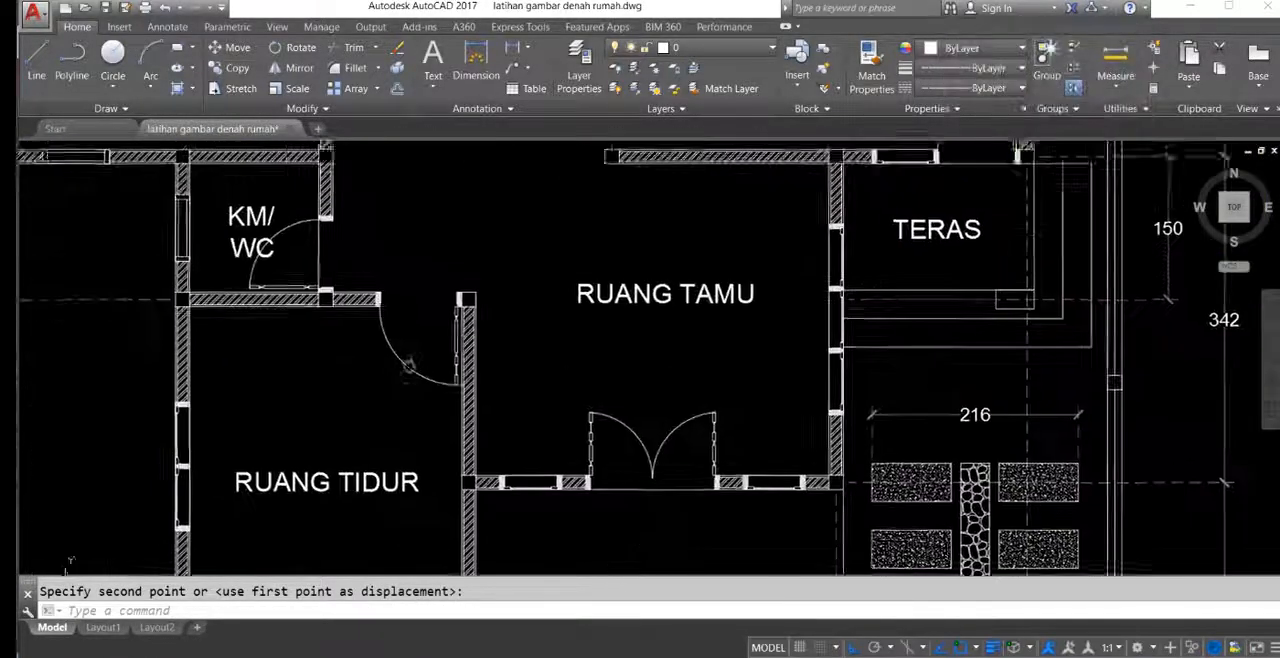
{"action": "left_click", "coordinate": [374, 288]}
{"action": "left_click", "coordinate": [478, 426]}
{"action": "mouse_move", "coordinate": [459, 341]}
{"action": "middle_mouse_down"}
{"action": "mouse_move", "coordinate": [477, 372]}
{"action": "mouse_move", "coordinate": [648, 311]}
{"action": "mouse_move", "coordinate": [602, 311]}
{"action": "middle_mouse_up"}
{"action": "scroll", "coordinate": [417, 285], "scroll_direction": "up", "scroll_amount": 4}
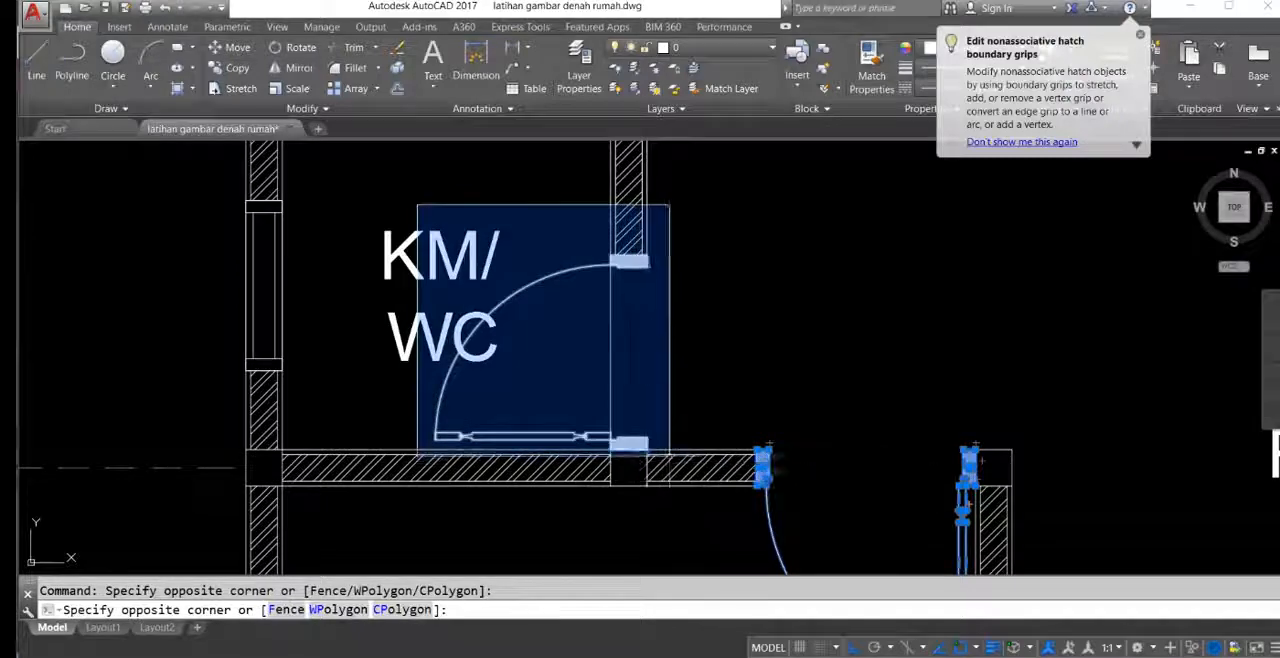
{"action": "left_click", "coordinate": [669, 455]}
Step: Add the lower bedroom's left-wall window and the window in the larger bathroom's lower wall to the selection
{"action": "scroll", "coordinate": [548, 440], "scroll_direction": "down", "scroll_amount": 2}
{"action": "middle_click_drag", "start_coordinate": [531, 451], "coordinate": [655, 247]}
{"action": "scroll", "coordinate": [452, 352], "scroll_direction": "down", "scroll_amount": 4}
{"action": "left_click", "coordinate": [452, 352]}
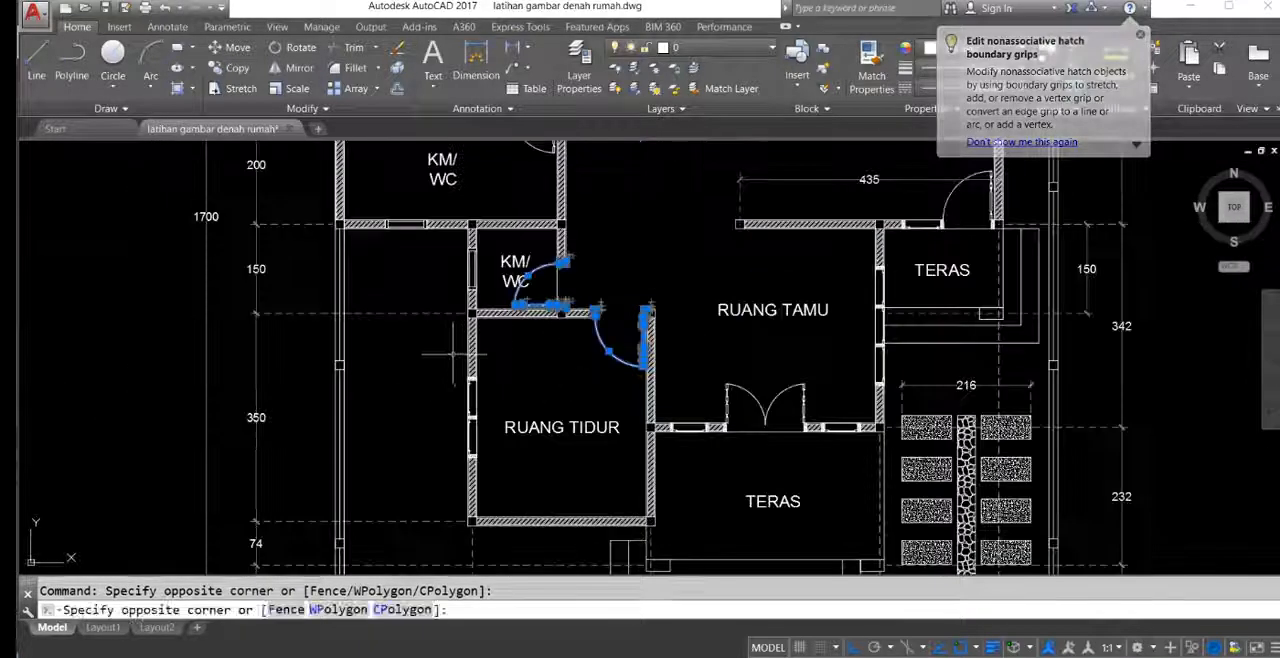
{"action": "left_click", "coordinate": [492, 467]}
{"action": "middle_click_drag", "start_coordinate": [476, 196], "coordinate": [522, 340]}
{"action": "scroll", "coordinate": [449, 355], "scroll_direction": "up", "scroll_amount": 6}
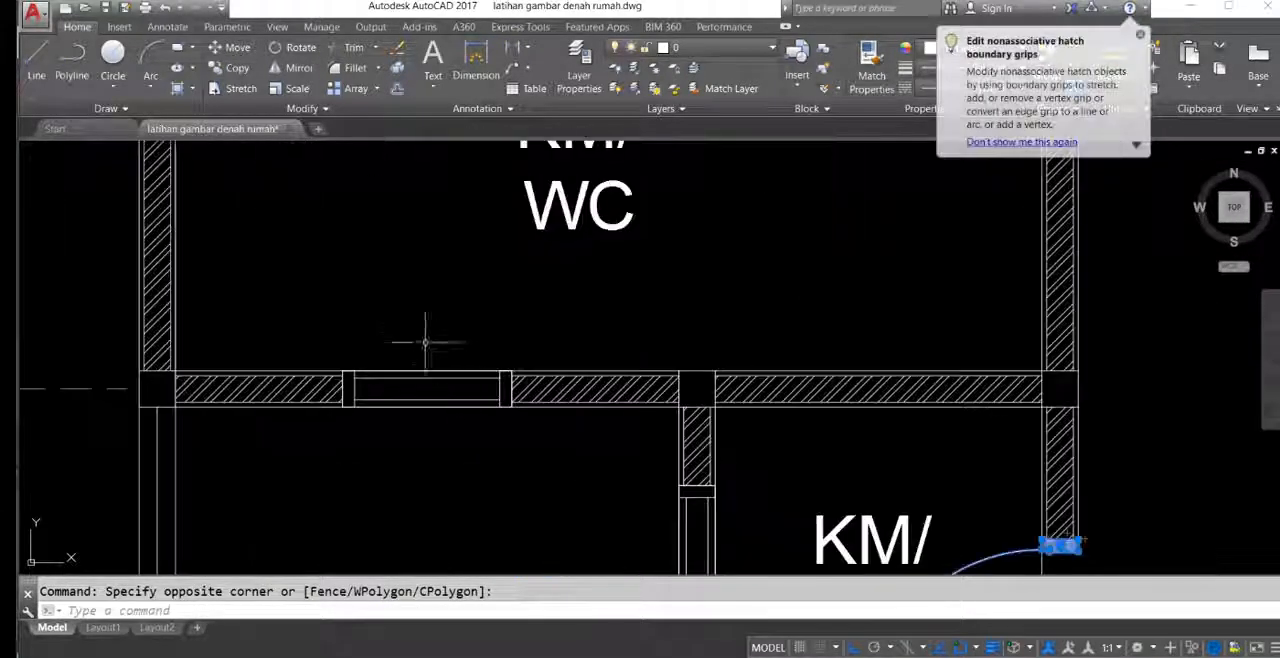
{"action": "left_click", "coordinate": [335, 327]}
{"action": "left_click", "coordinate": [591, 461]}
Step: Add the larger bathroom's door and the main bedroom's door with their frames to the selection
{"action": "scroll", "coordinate": [525, 404], "scroll_direction": "down", "scroll_amount": 6}
{"action": "middle_click_drag", "start_coordinate": [571, 380], "coordinate": [505, 437]}
{"action": "scroll", "coordinate": [550, 350], "scroll_direction": "up", "scroll_amount": 4}
{"action": "scroll", "coordinate": [551, 353], "scroll_direction": "down", "scroll_amount": 1}
{"action": "left_click", "coordinate": [491, 249]}
{"action": "left_click", "coordinate": [651, 440]}
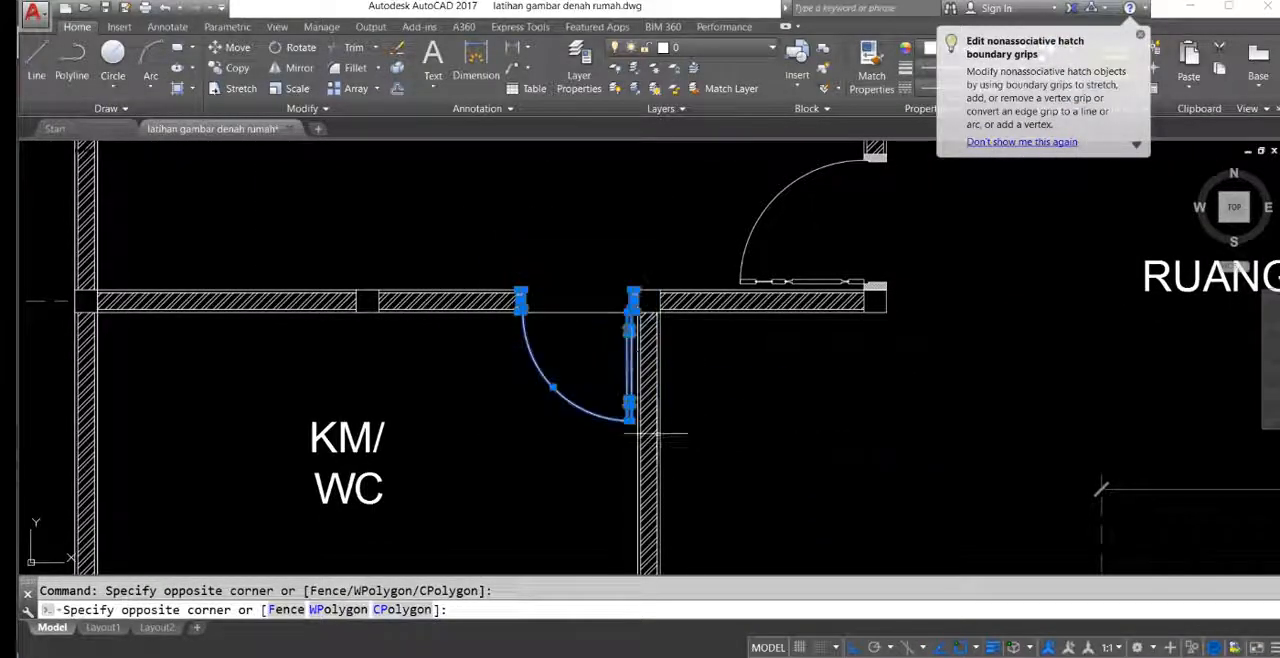
{"action": "scroll", "coordinate": [620, 400], "scroll_direction": "down", "scroll_amount": 2}
{"action": "middle_click_drag", "start_coordinate": [690, 322], "coordinate": [619, 339]}
{"action": "left_click", "coordinate": [572, 224]}
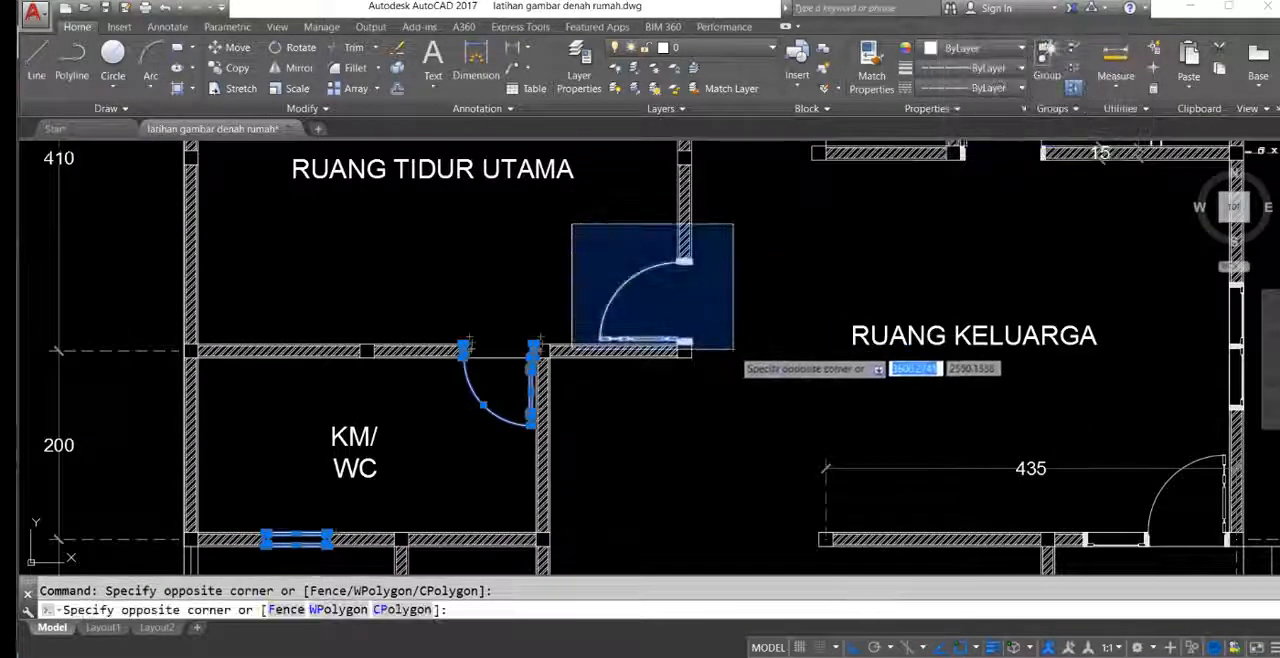
{"action": "left_click", "coordinate": [733, 349]}
Step: Add the kitchen's outer door and the window in the upper-right bedroom's top wall to the selection
{"action": "middle_click_drag", "start_coordinate": [744, 311], "coordinate": [620, 430]}
{"action": "middle_click_drag", "start_coordinate": [735, 290], "coordinate": [648, 413]}
{"action": "middle_click_drag", "start_coordinate": [487, 183], "coordinate": [487, 225]}
{"action": "scroll", "coordinate": [487, 225], "scroll_direction": "up", "scroll_amount": 2}
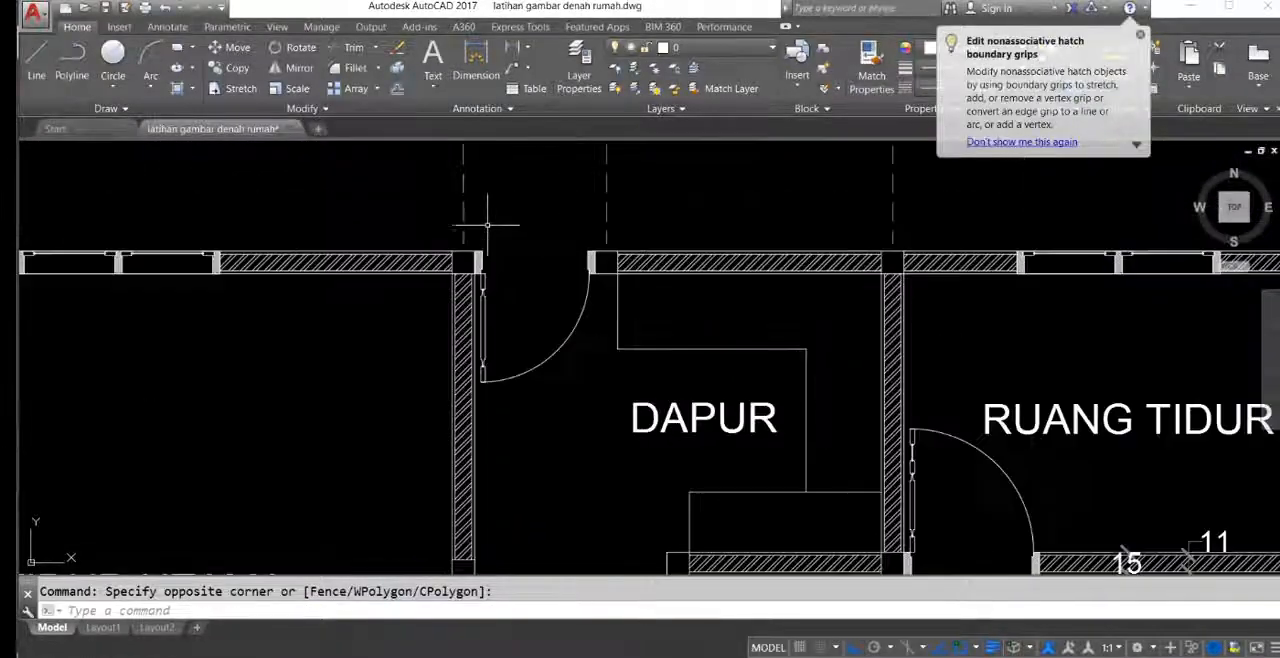
{"action": "left_click", "coordinate": [469, 234]}
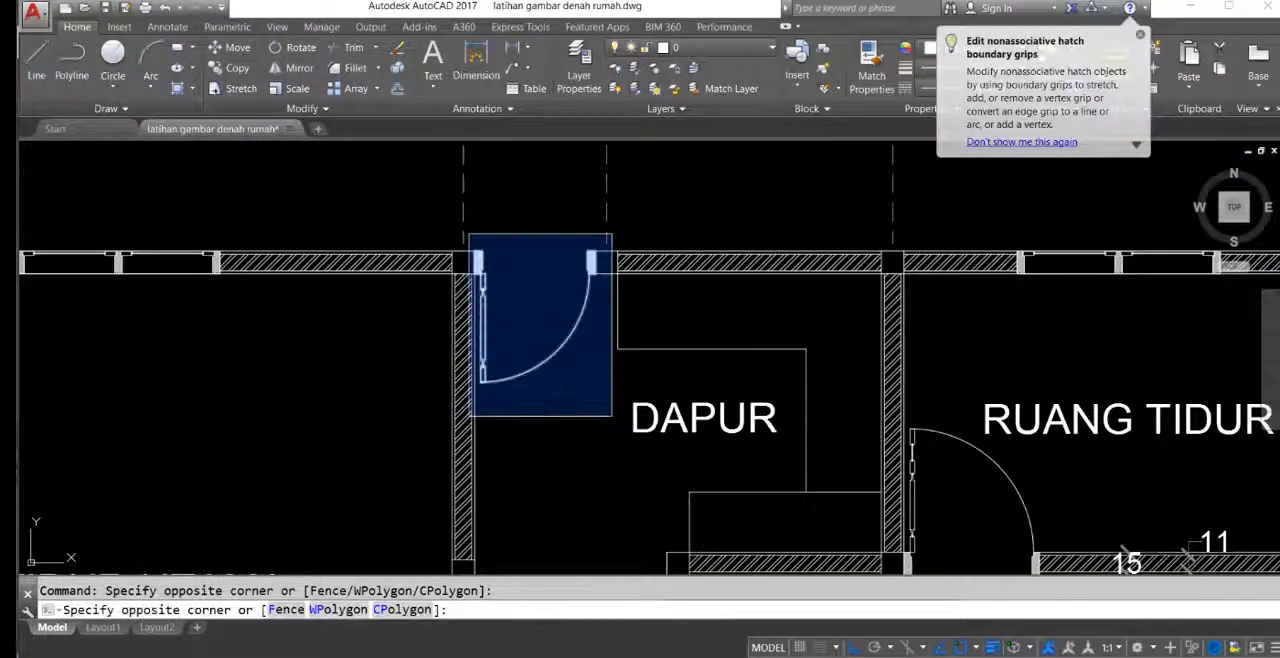
{"action": "left_click", "coordinate": [612, 415]}
{"action": "middle_click_drag", "start_coordinate": [612, 415], "coordinate": [447, 423]}
{"action": "left_click", "coordinate": [837, 233]}
{"action": "left_click", "coordinate": [1063, 329]}
Step: Add the upper-right bedroom's door and both of its frame posts to the selection
{"action": "scroll", "coordinate": [945, 272], "scroll_direction": "down", "scroll_amount": 4}
{"action": "mouse_move", "coordinate": [845, 364]}
{"action": "middle_mouse_down"}
{"action": "mouse_move", "coordinate": [739, 263]}
{"action": "mouse_move", "coordinate": [816, 271]}
{"action": "mouse_move", "coordinate": [636, 291]}
{"action": "middle_mouse_up"}
{"action": "scroll", "coordinate": [739, 263], "scroll_direction": "up", "scroll_amount": 6}
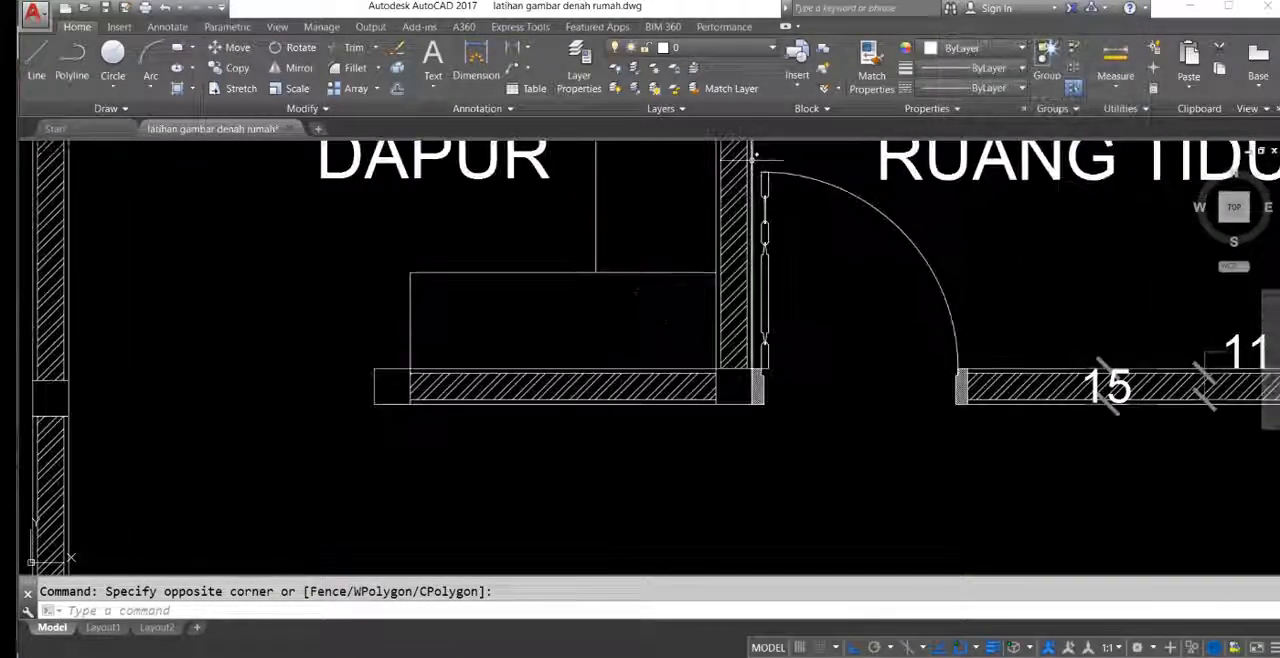
{"action": "left_click", "coordinate": [968, 441]}
{"action": "middle_click_drag", "start_coordinate": [811, 432], "coordinate": [731, 429]}
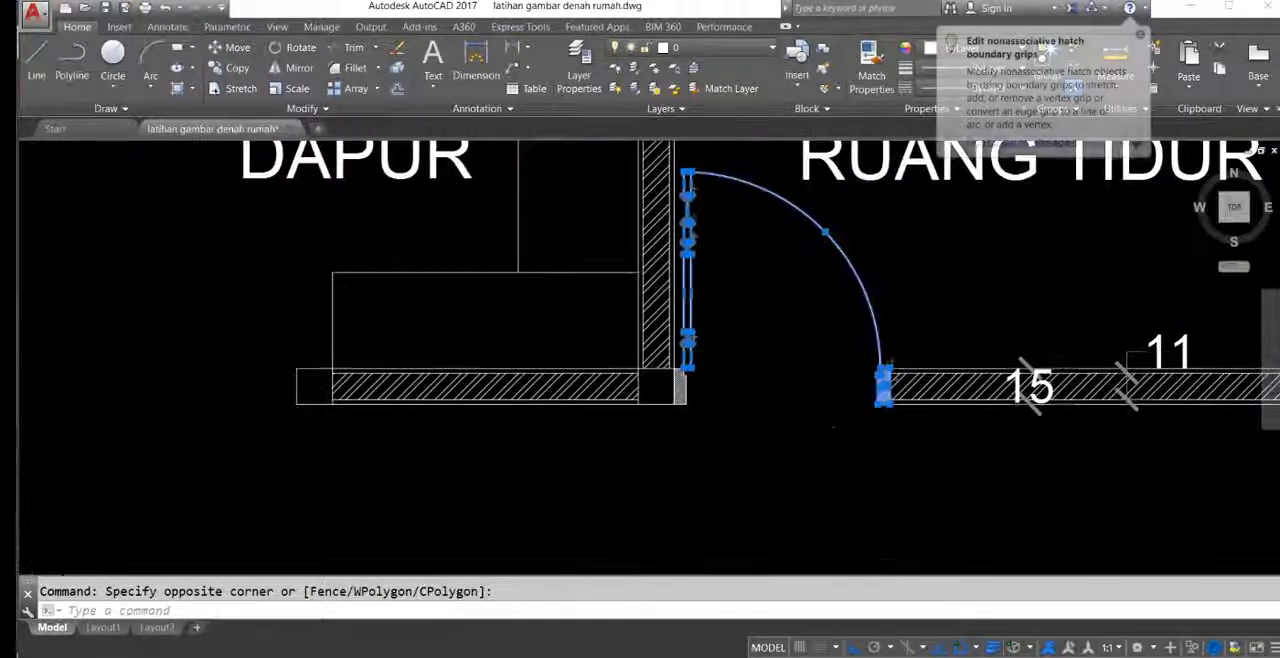
{"action": "scroll", "coordinate": [731, 429], "scroll_direction": "up", "scroll_amount": 4}
{"action": "left_click", "coordinate": [618, 264]}
Step: Add the window in the right wall of RUANG KELUARGA to the selection
{"action": "scroll", "coordinate": [619, 342], "scroll_direction": "down", "scroll_amount": 5}
{"action": "middle_click_drag", "start_coordinate": [757, 403], "coordinate": [611, 397]}
{"action": "middle_click_drag", "start_coordinate": [773, 442], "coordinate": [728, 321]}
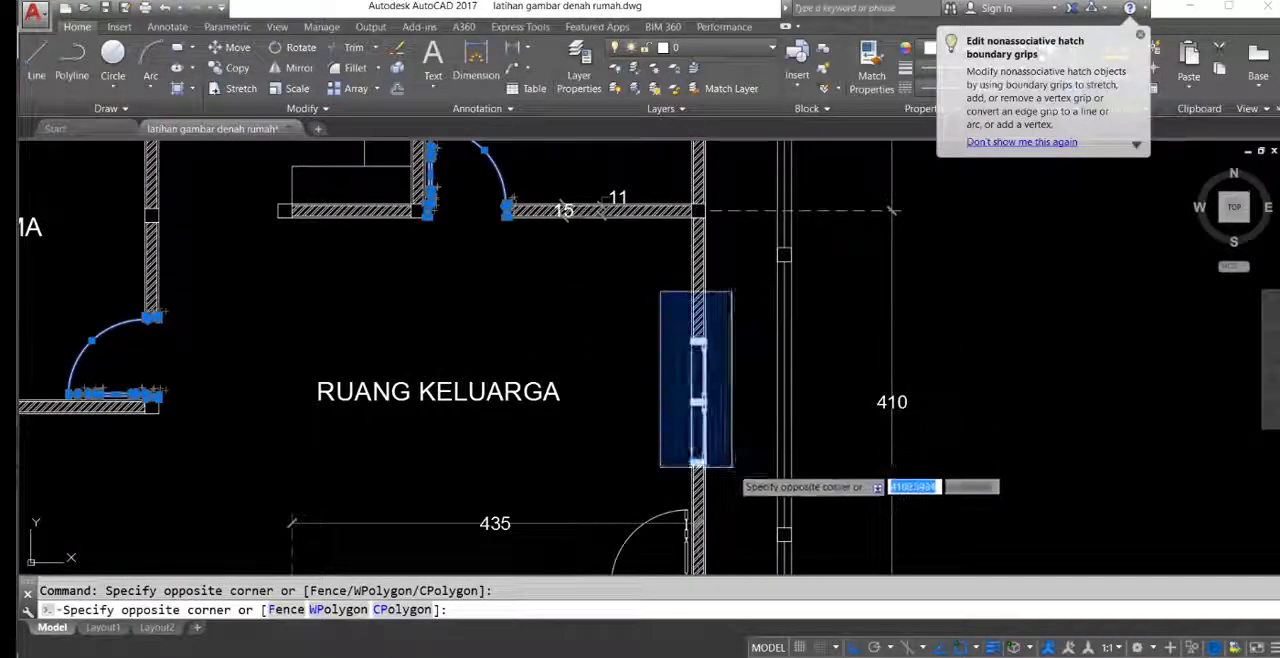
{"action": "left_click", "coordinate": [732, 467]}
Step: Add the door between RUANG KELUARGA and the side TERAS, with the small window beside it, to the selection
{"action": "middle_click_drag", "start_coordinate": [726, 468], "coordinate": [720, 363]}
{"action": "scroll", "coordinate": [690, 400], "scroll_direction": "down", "scroll_amount": 3}
{"action": "middle_click_drag", "start_coordinate": [665, 420], "coordinate": [713, 255]}
{"action": "scroll", "coordinate": [713, 253], "scroll_direction": "up", "scroll_amount": 5}
{"action": "left_click", "coordinate": [574, 192]}
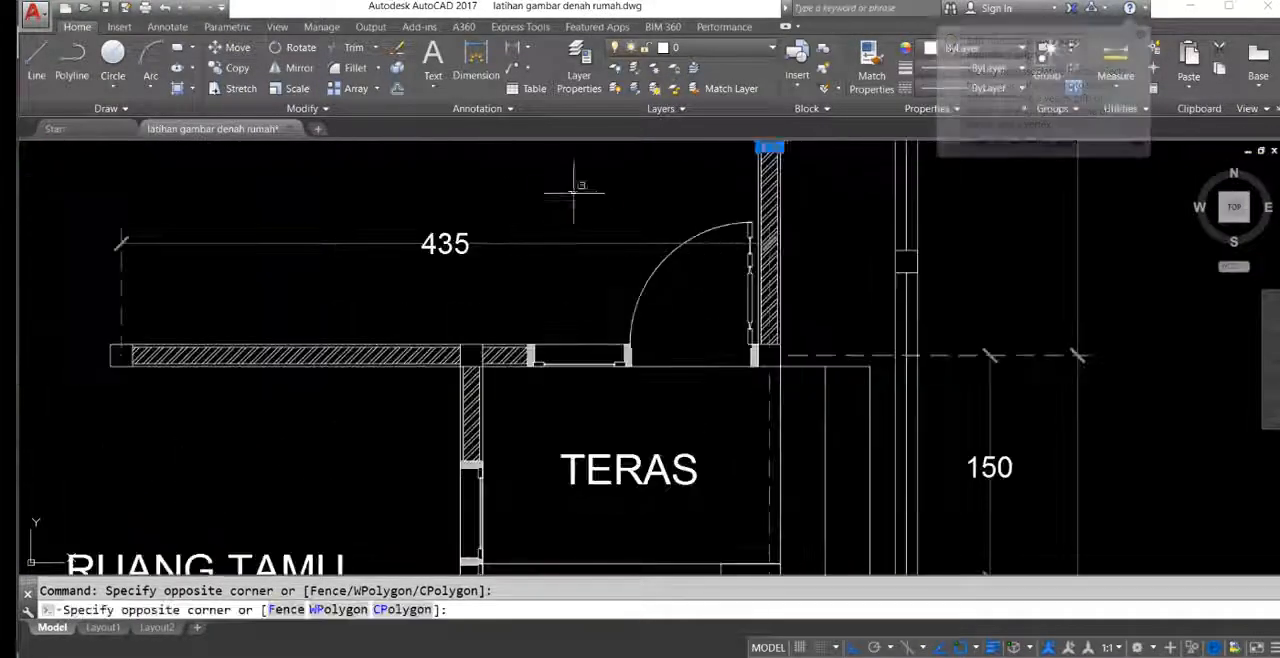
{"action": "left_click", "coordinate": [770, 392]}
{"action": "middle_click_drag", "start_coordinate": [525, 319], "coordinate": [600, 306]}
{"action": "left_click", "coordinate": [593, 308]}
{"action": "left_click", "coordinate": [706, 386]}
Step: Add the window in the right wall of RUANG TAMU to the selection
{"action": "scroll", "coordinate": [706, 375], "scroll_direction": "down", "scroll_amount": 5}
{"action": "middle_click_drag", "start_coordinate": [706, 375], "coordinate": [920, 355]}
{"action": "middle_click_drag", "start_coordinate": [919, 200], "coordinate": [950, 281]}
{"action": "left_click", "coordinate": [723, 243]}
{"action": "middle_click_drag", "start_coordinate": [782, 329], "coordinate": [732, 183]}
{"action": "middle_click_drag", "start_coordinate": [673, 362], "coordinate": [617, 331]}
{"action": "scroll", "coordinate": [700, 290], "scroll_direction": "up", "scroll_amount": 2}
{"action": "middle_click_drag", "start_coordinate": [649, 243], "coordinate": [572, 300]}
{"action": "middle_click_drag", "start_coordinate": [685, 207], "coordinate": [677, 423]}
{"action": "scroll", "coordinate": [653, 332], "scroll_direction": "up", "scroll_amount": 2}
{"action": "middle_click_drag", "start_coordinate": [653, 332], "coordinate": [790, 385]}
Step: Copy the selected doors and windows from the reference plan's front terrace wall corner onto the matching corner of the redrawn plan
{"action": "scroll", "coordinate": [790, 385], "scroll_direction": "down", "scroll_amount": 2}
{"action": "middle_click_drag", "start_coordinate": [720, 350], "coordinate": [635, 126]}
{"action": "scroll", "coordinate": [720, 405], "scroll_direction": "up", "scroll_amount": 6}
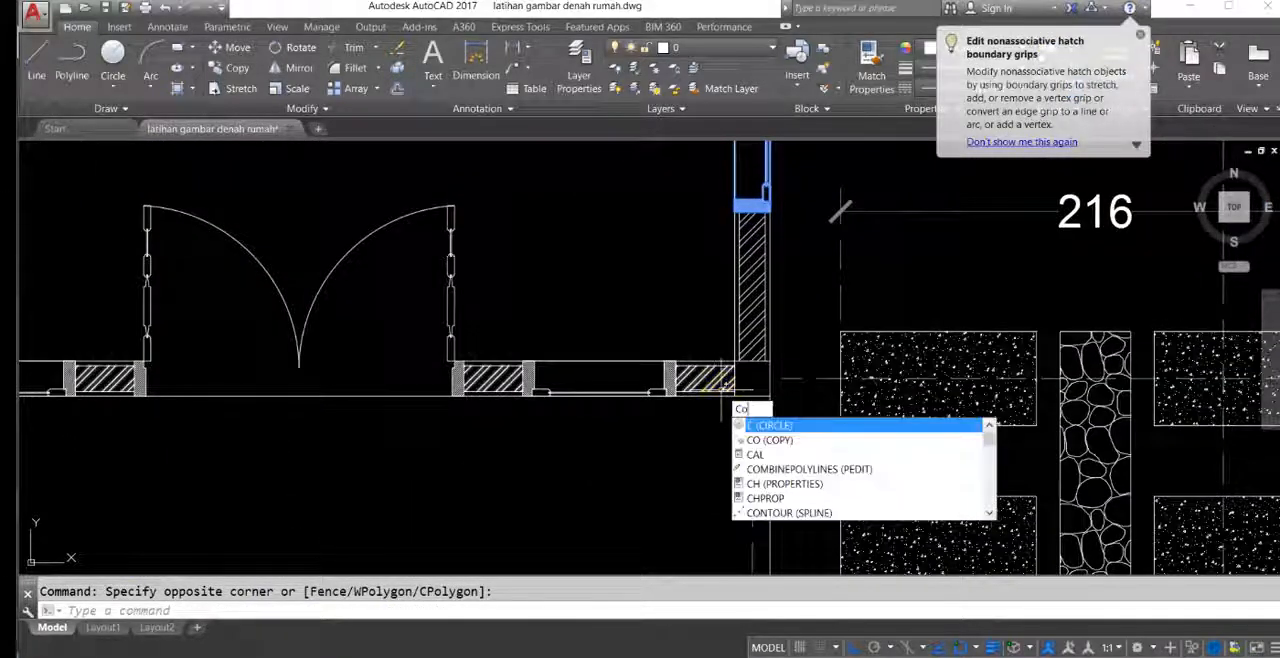
{"action": "key", "text": "Return"}
{"action": "left_click", "coordinate": [770, 396]}
{"action": "scroll", "coordinate": [760, 385], "scroll_direction": "down", "scroll_amount": 6}
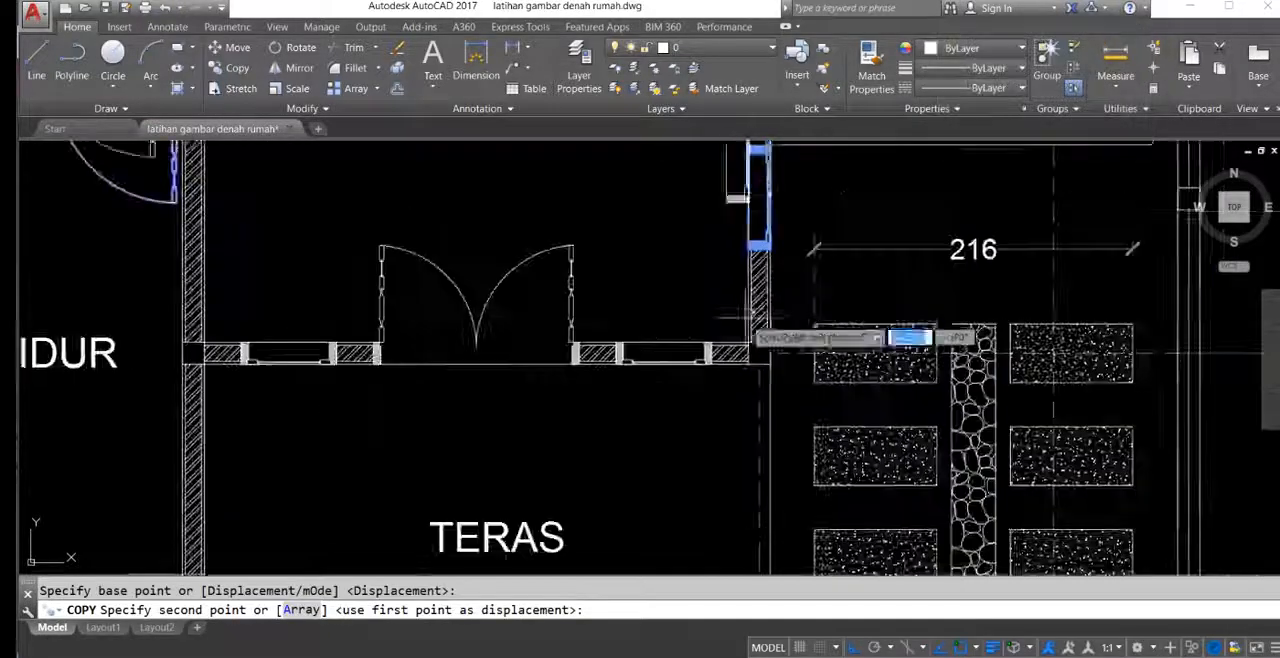
{"action": "scroll", "coordinate": [925, 300], "scroll_direction": "up", "scroll_amount": 6}
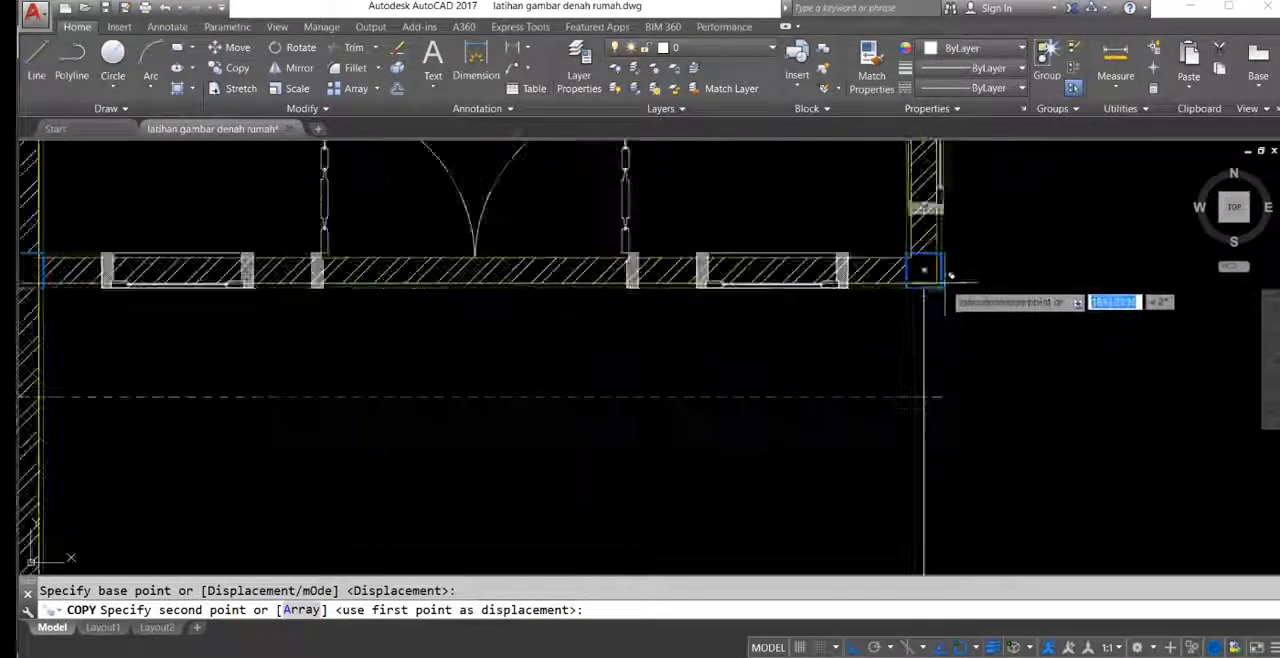
{"action": "scroll", "coordinate": [893, 369], "scroll_direction": "down", "scroll_amount": 6}
{"action": "middle_click_drag", "start_coordinate": [838, 295], "coordinate": [890, 522]}
{"action": "key", "text": "Escape"}
Step: Examine how the copied doors, windows and frames sit against the redrawn walls and columns
{"action": "middle_click_drag", "start_coordinate": [612, 326], "coordinate": [691, 210]}
{"action": "middle_click_drag", "start_coordinate": [859, 338], "coordinate": [826, 543]}
{"action": "middle_click_drag", "start_coordinate": [928, 341], "coordinate": [917, 477]}
{"action": "scroll", "coordinate": [917, 477], "scroll_direction": "down", "scroll_amount": 5}
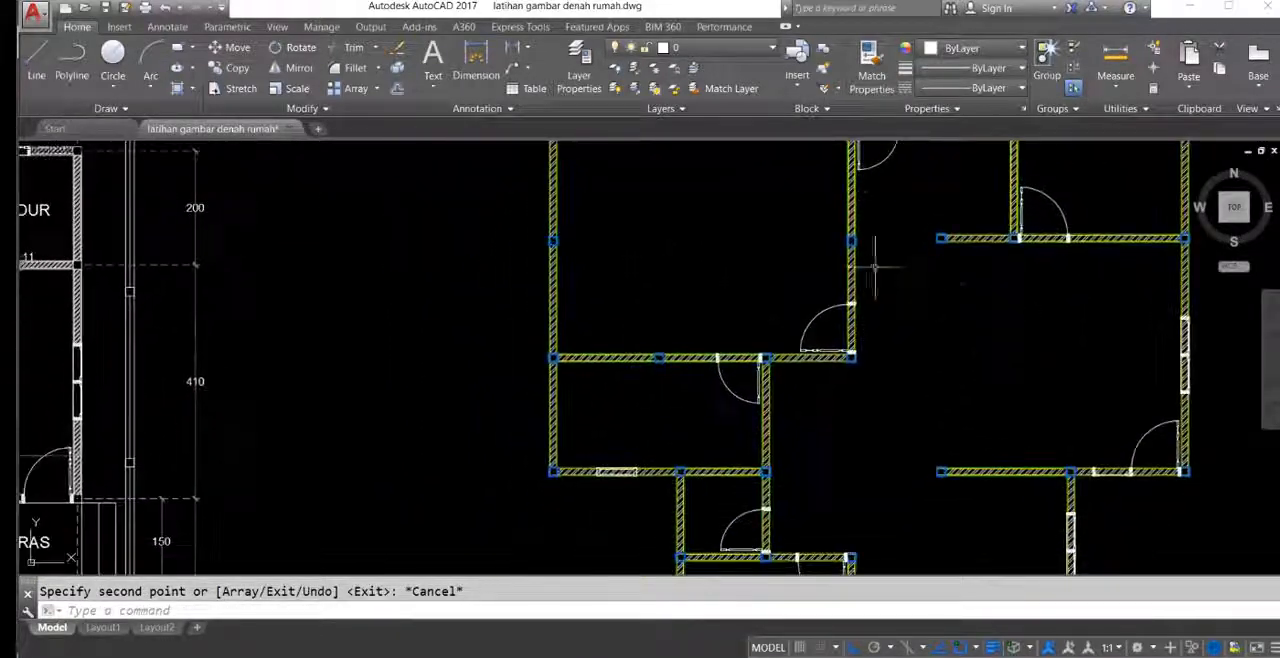
{"action": "scroll", "coordinate": [763, 338], "scroll_direction": "up", "scroll_amount": 10}
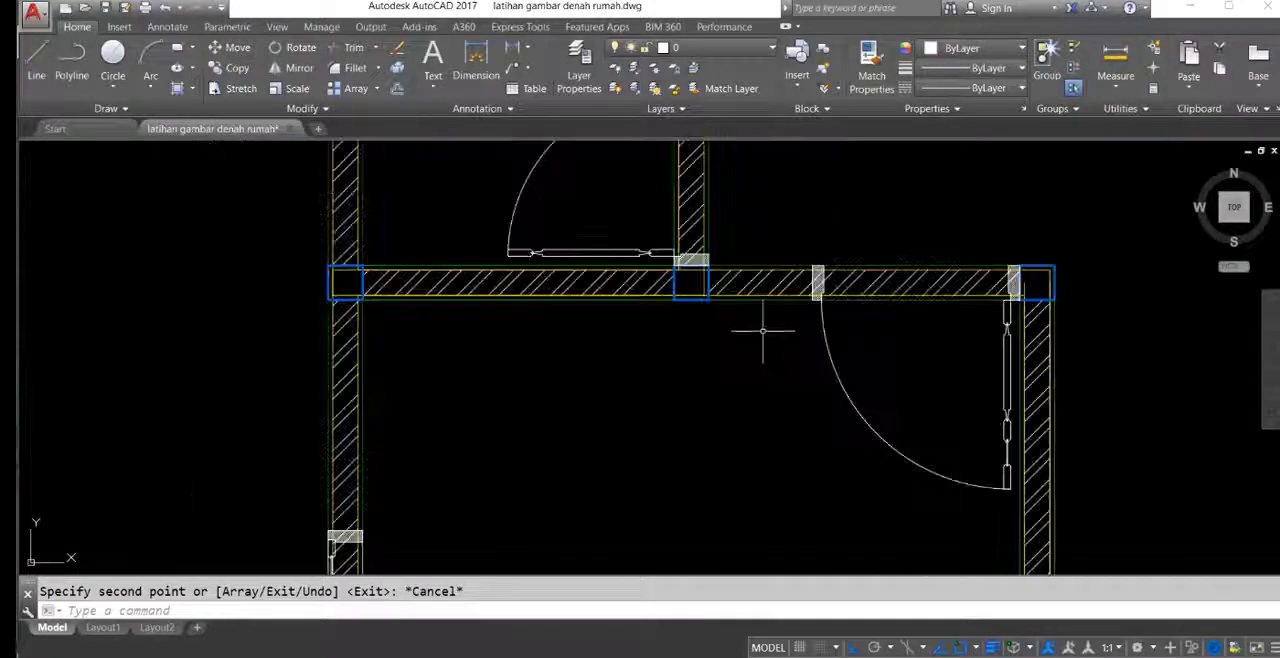
{"action": "scroll", "coordinate": [636, 234], "scroll_direction": "down", "scroll_amount": 4}
{"action": "middle_click_drag", "start_coordinate": [640, 222], "coordinate": [753, 389]}
{"action": "scroll", "coordinate": [753, 389], "scroll_direction": "down", "scroll_amount": 2}
{"action": "mouse_move", "coordinate": [650, 330]}
{"action": "middle_mouse_down"}
{"action": "mouse_move", "coordinate": [934, 209]}
{"action": "mouse_move", "coordinate": [998, 262]}
{"action": "mouse_move", "coordinate": [937, 306]}
{"action": "mouse_move", "coordinate": [866, 269]}
{"action": "mouse_move", "coordinate": [672, 248]}
{"action": "middle_mouse_up"}
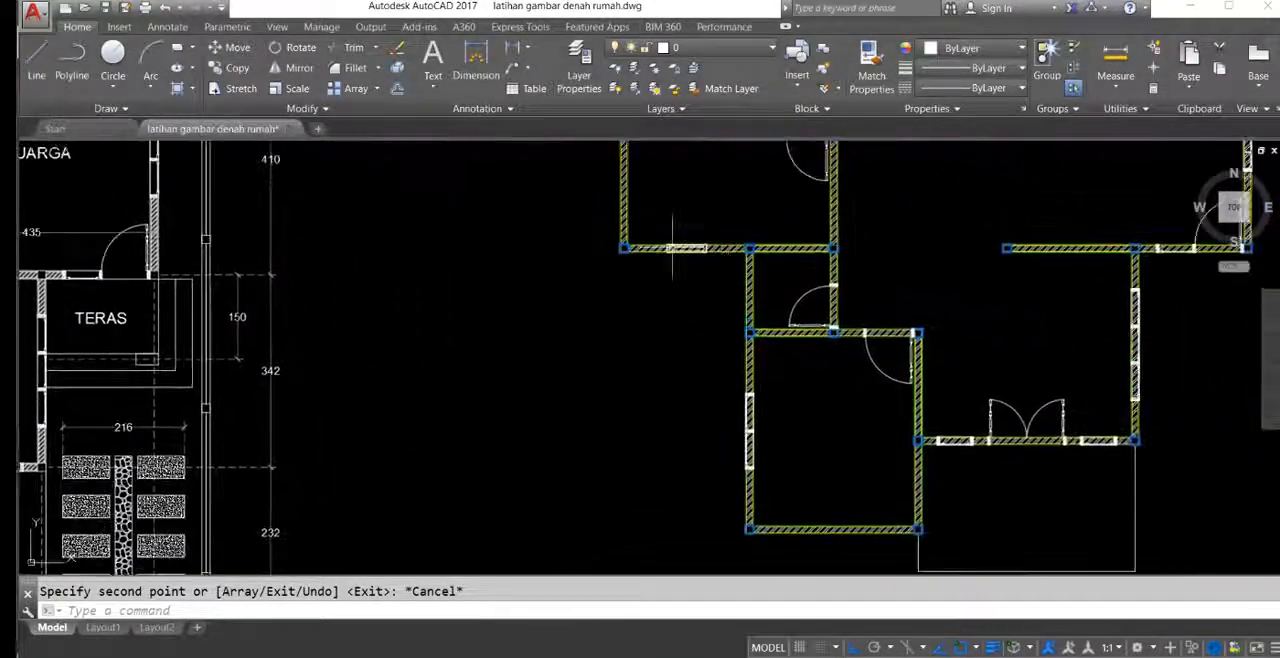
{"action": "scroll", "coordinate": [878, 310], "scroll_direction": "up", "scroll_amount": 6}
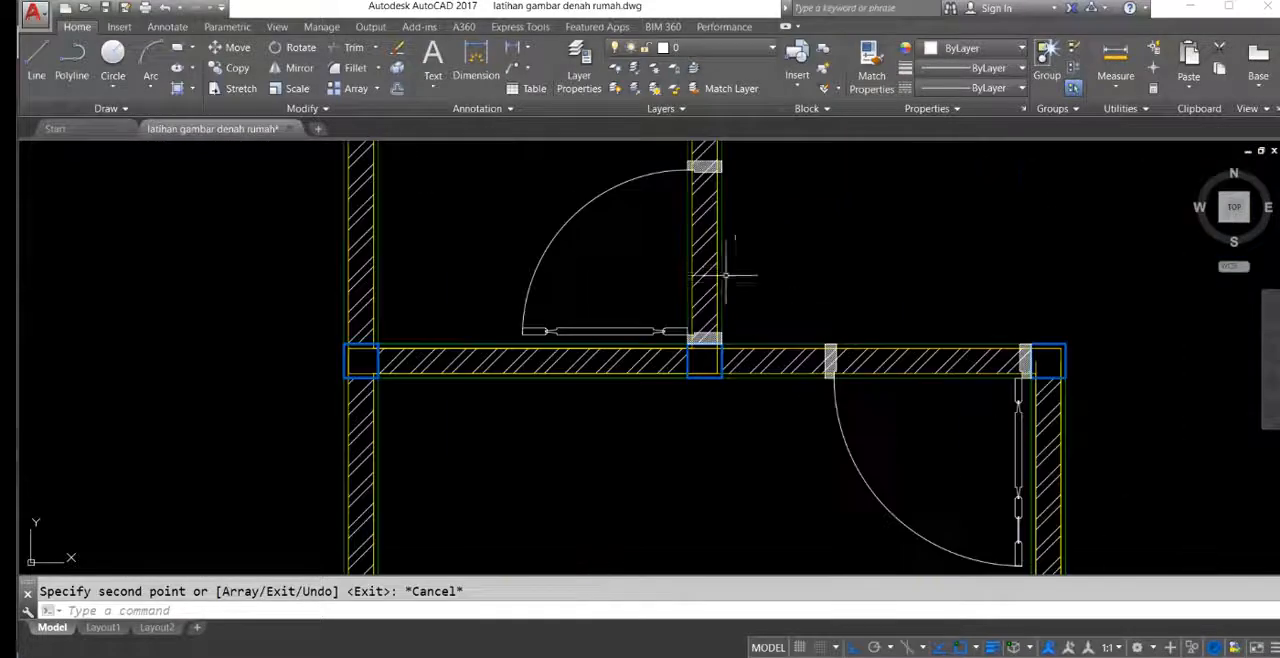
{"action": "mouse_move", "coordinate": [744, 308]}
{"action": "middle_mouse_down"}
{"action": "mouse_move", "coordinate": [766, 372]}
{"action": "mouse_move", "coordinate": [660, 297]}
{"action": "middle_mouse_up"}
{"action": "scroll", "coordinate": [660, 297], "scroll_direction": "up", "scroll_amount": 5}
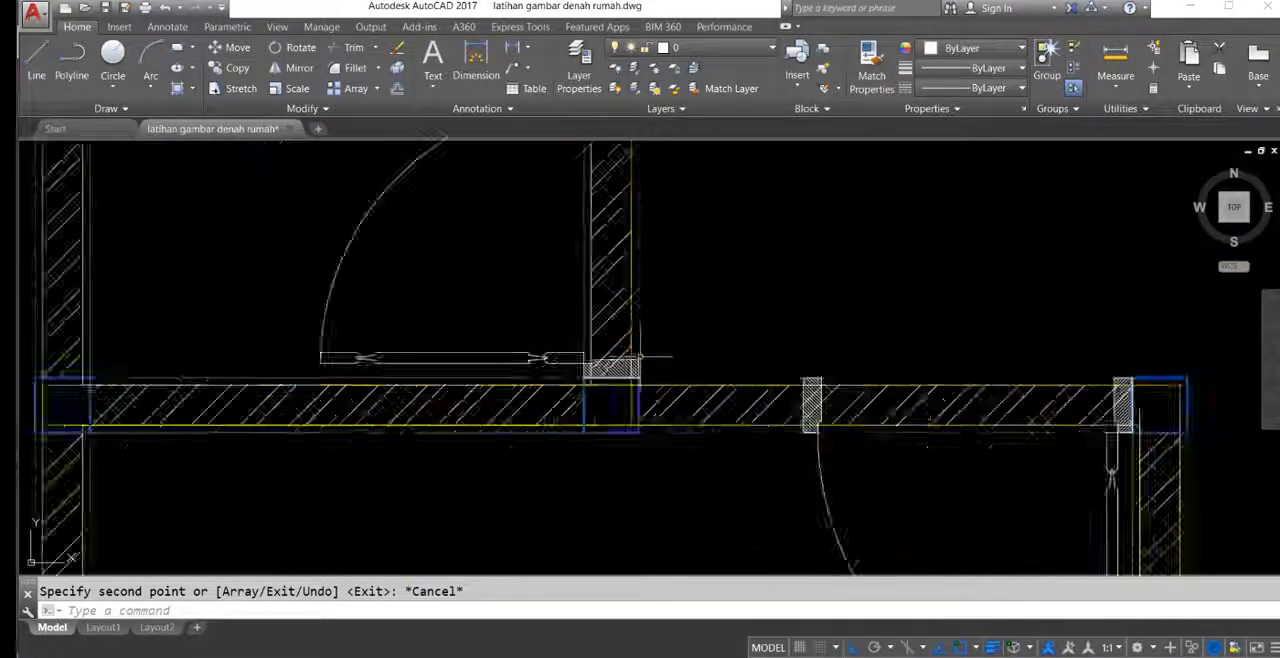
{"action": "mouse_move", "coordinate": [684, 361]}
{"action": "middle_mouse_down"}
{"action": "mouse_move", "coordinate": [649, 343]}
{"action": "mouse_move", "coordinate": [629, 397]}
{"action": "mouse_move", "coordinate": [608, 297]}
{"action": "middle_mouse_up"}
{"action": "scroll", "coordinate": [649, 343], "scroll_direction": "down", "scroll_amount": 5}
{"action": "scroll", "coordinate": [621, 405], "scroll_direction": "down", "scroll_amount": 4}
{"action": "scroll", "coordinate": [631, 326], "scroll_direction": "up", "scroll_amount": 8}
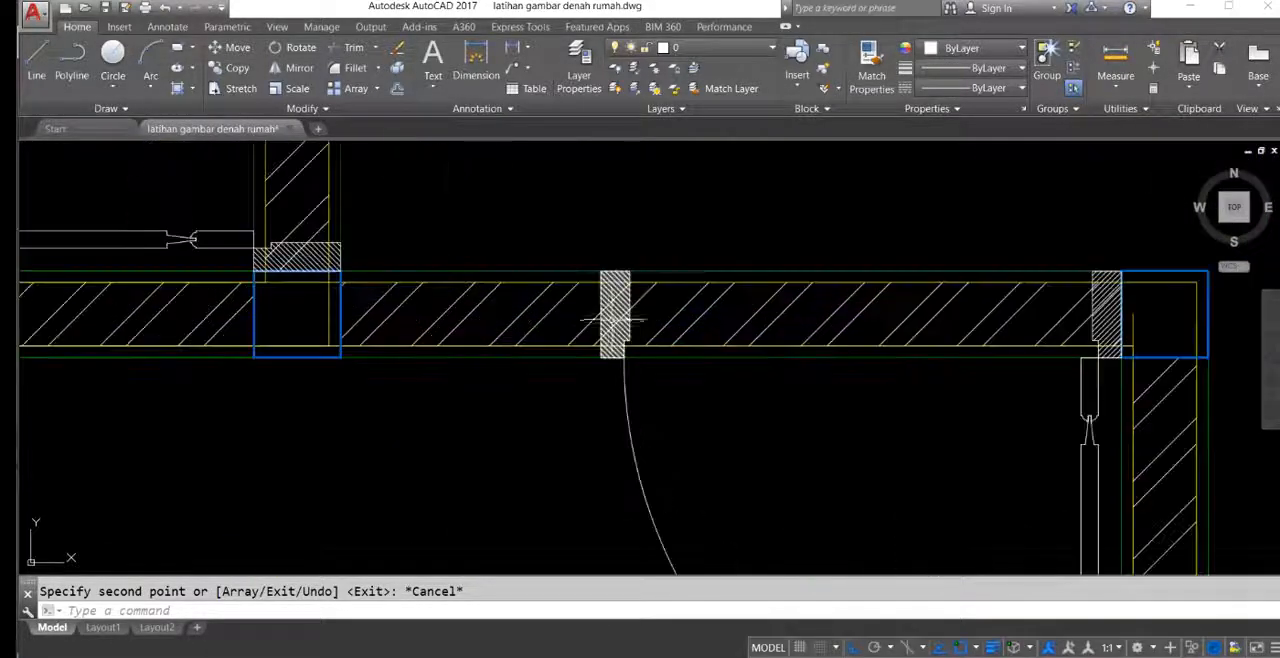
{"action": "scroll", "coordinate": [690, 333], "scroll_direction": "down", "scroll_amount": 6}
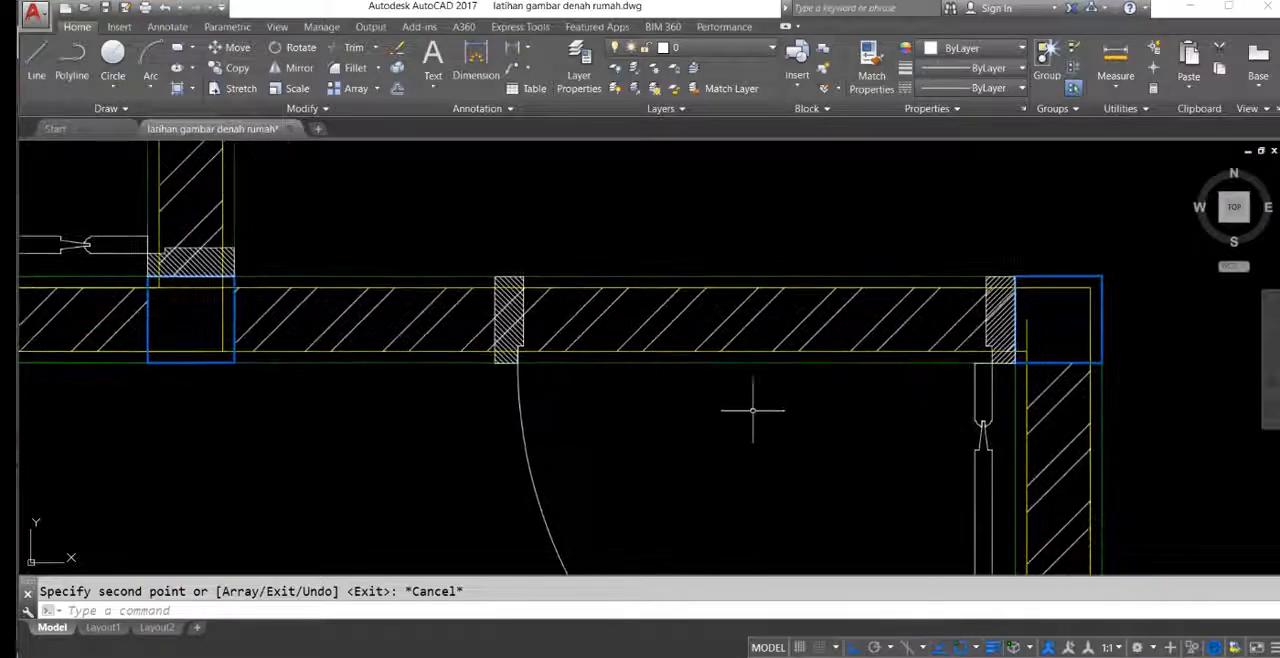
{"action": "scroll", "coordinate": [668, 356], "scroll_direction": "down", "scroll_amount": 3}
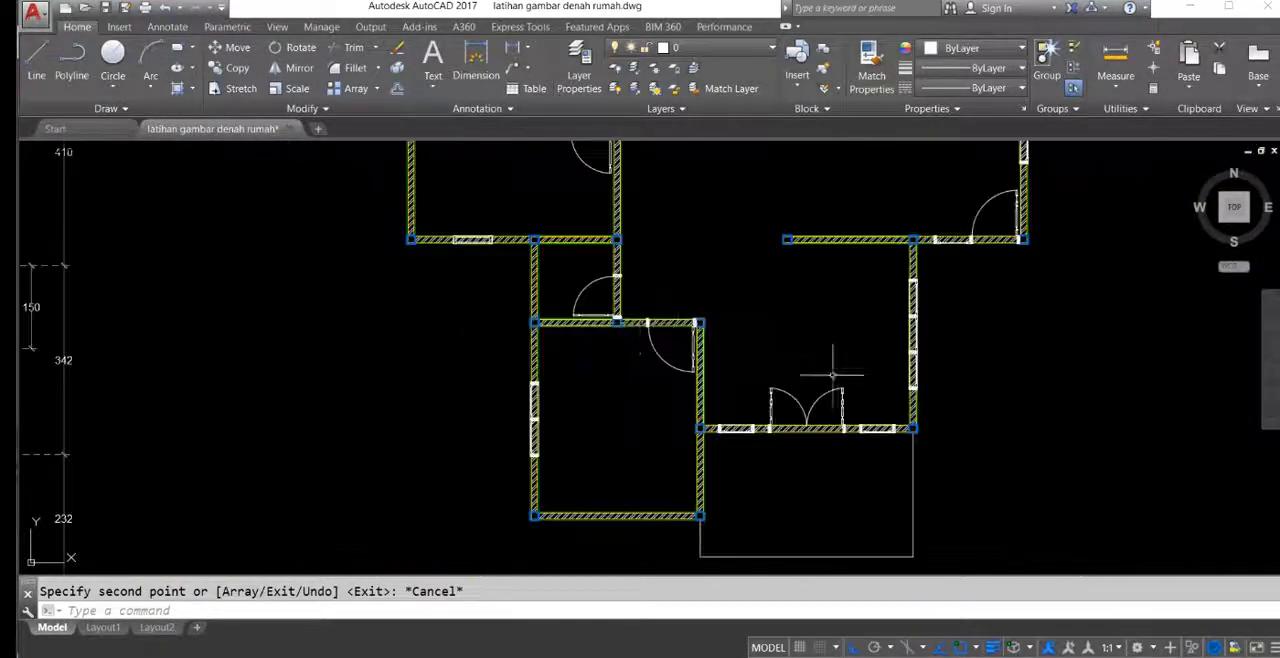
Step: Draw a vertical construction line along the outer edge of the front double door's right frame
{"action": "scroll", "coordinate": [829, 443], "scroll_direction": "up", "scroll_amount": 2}
{"action": "type", "text": "L"}
{"action": "key", "text": "Return"}
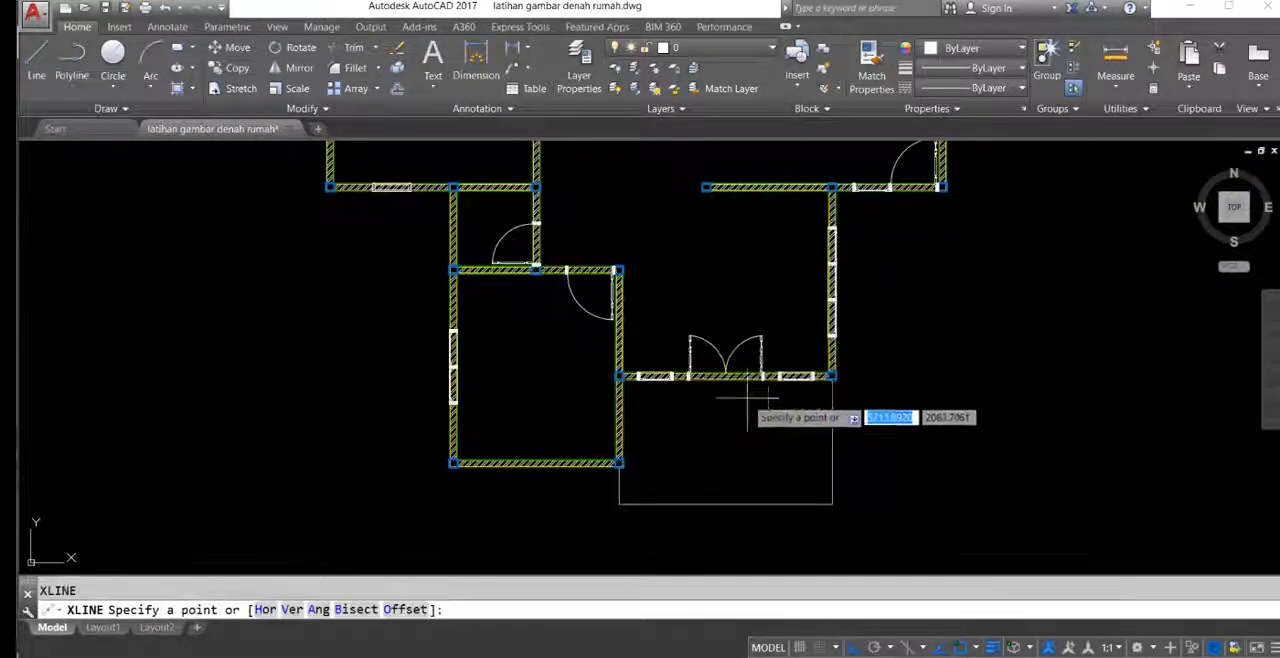
{"action": "scroll", "coordinate": [741, 340], "scroll_direction": "up", "scroll_amount": 6}
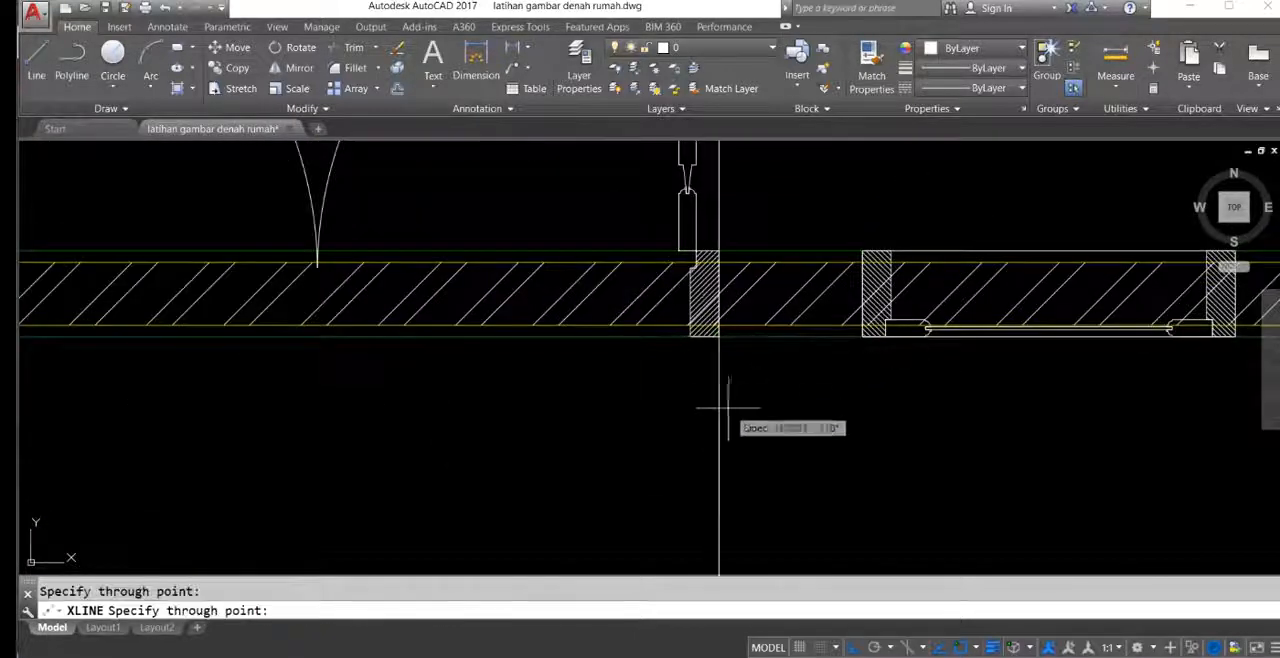
{"action": "key", "text": "Return"}
Step: Draw a vertical construction line along the outer edge of the front double door's left frame
{"action": "scroll", "coordinate": [715, 390], "scroll_direction": "down", "scroll_amount": 4}
{"action": "scroll", "coordinate": [190, 390], "scroll_direction": "up", "scroll_amount": 4}
{"action": "scroll", "coordinate": [785, 336], "scroll_direction": "up", "scroll_amount": 2}
{"action": "key", "text": "Return"}
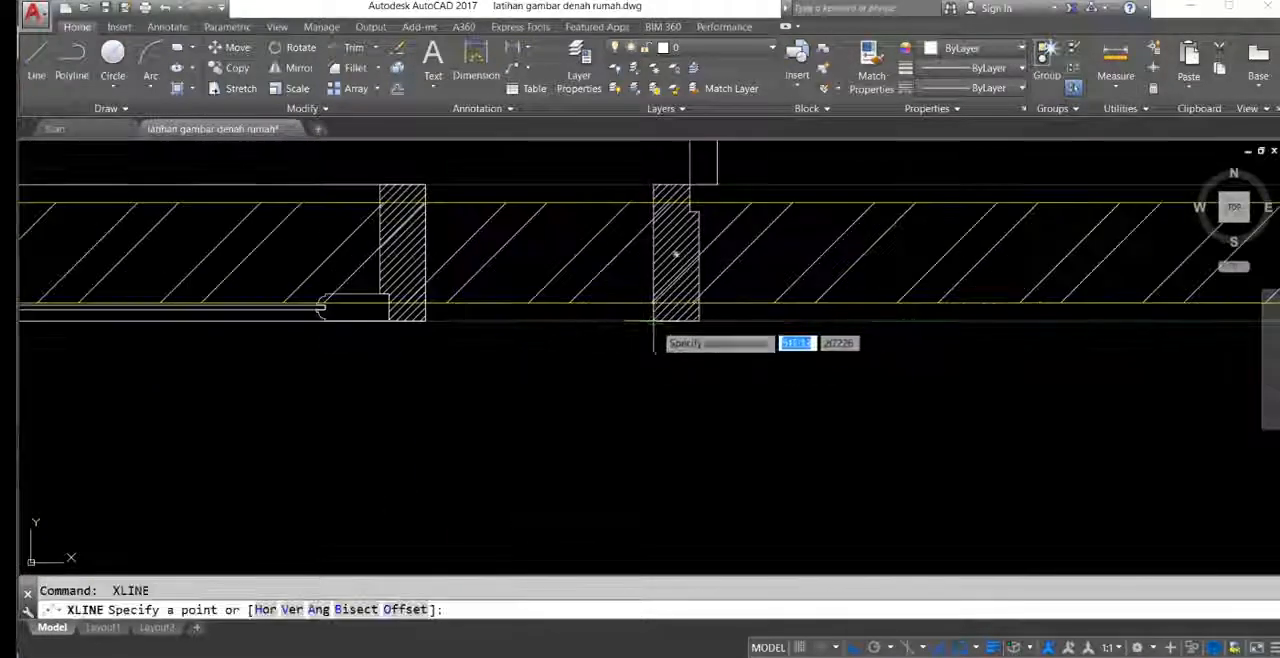
{"action": "key", "text": "Return"}
{"action": "scroll", "coordinate": [737, 349], "scroll_direction": "down", "scroll_amount": 4}
{"action": "scroll", "coordinate": [703, 346], "scroll_direction": "up", "scroll_amount": 3}
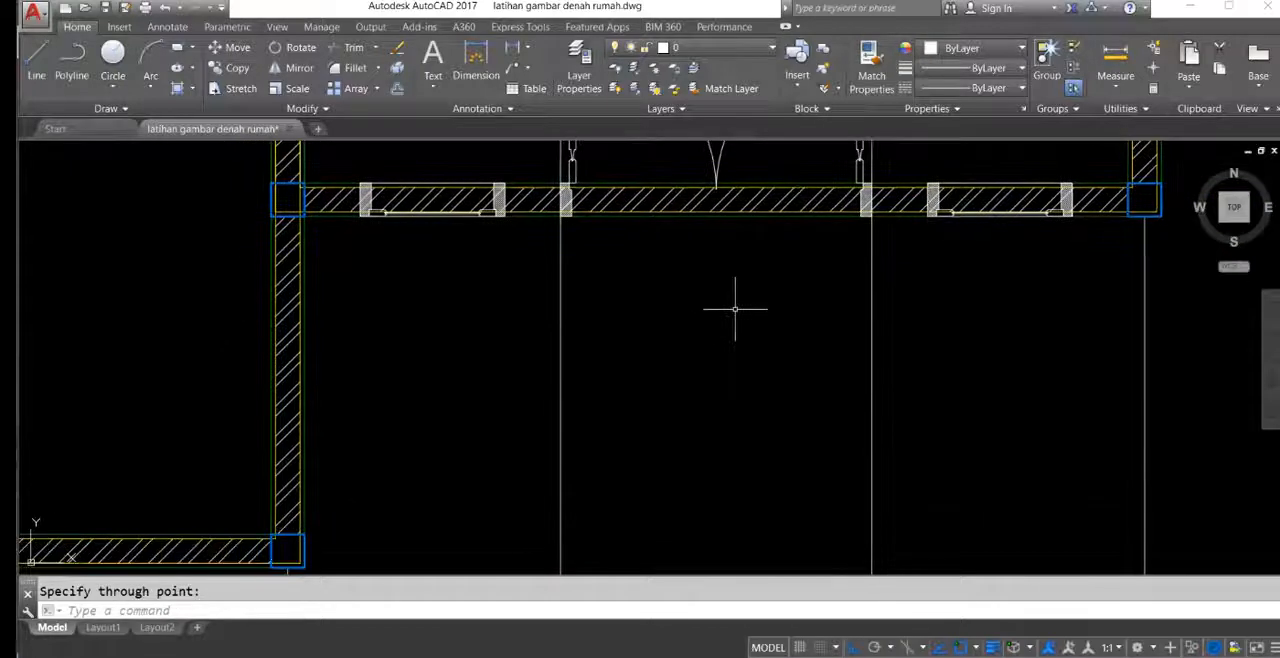
Step: Trim the hatch and wall lines out of the front double door's opening, using both construction lines as cutting edges
{"action": "left_click", "coordinate": [954, 335]}
{"action": "left_click", "coordinate": [494, 400]}
{"action": "middle_click_drag", "start_coordinate": [746, 261], "coordinate": [722, 393]}
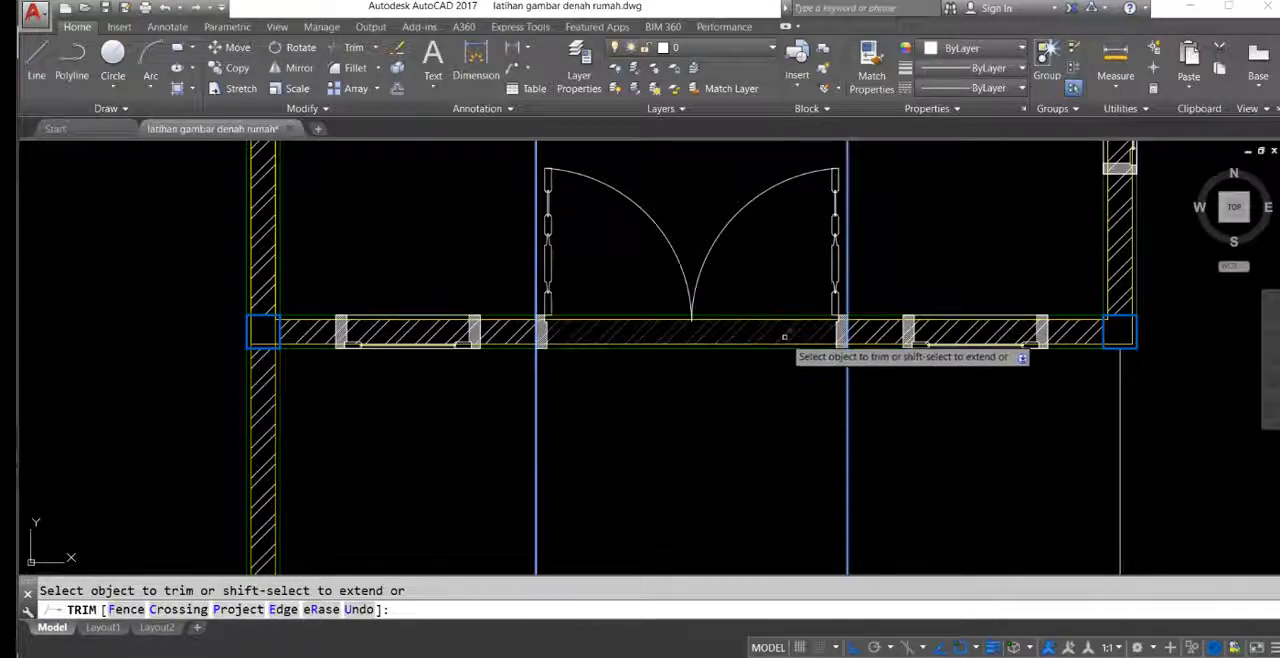
{"action": "scroll", "coordinate": [785, 338], "scroll_direction": "up", "scroll_amount": 5}
{"action": "left_click", "coordinate": [793, 366]}
{"action": "left_click", "coordinate": [743, 215]}
{"action": "scroll", "coordinate": [616, 311], "scroll_direction": "down", "scroll_amount": 5}
{"action": "middle_click_drag", "start_coordinate": [483, 311], "coordinate": [752, 328]}
{"action": "key", "text": "Return"}
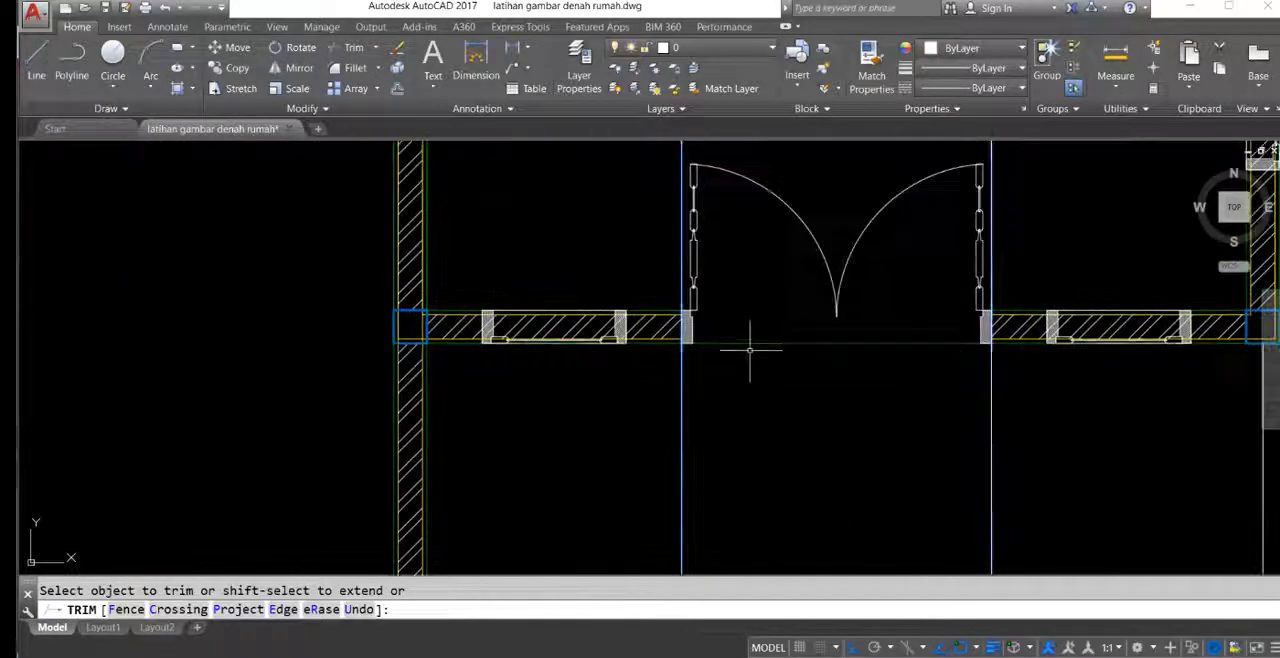
{"action": "key", "text": "Escape"}
Step: Copy the vertical construction line from the right door frame to both outer edges of the window right of the double door
{"action": "scroll", "coordinate": [720, 340], "scroll_direction": "up", "scroll_amount": 4}
{"action": "scroll", "coordinate": [700, 277], "scroll_direction": "down", "scroll_amount": 3}
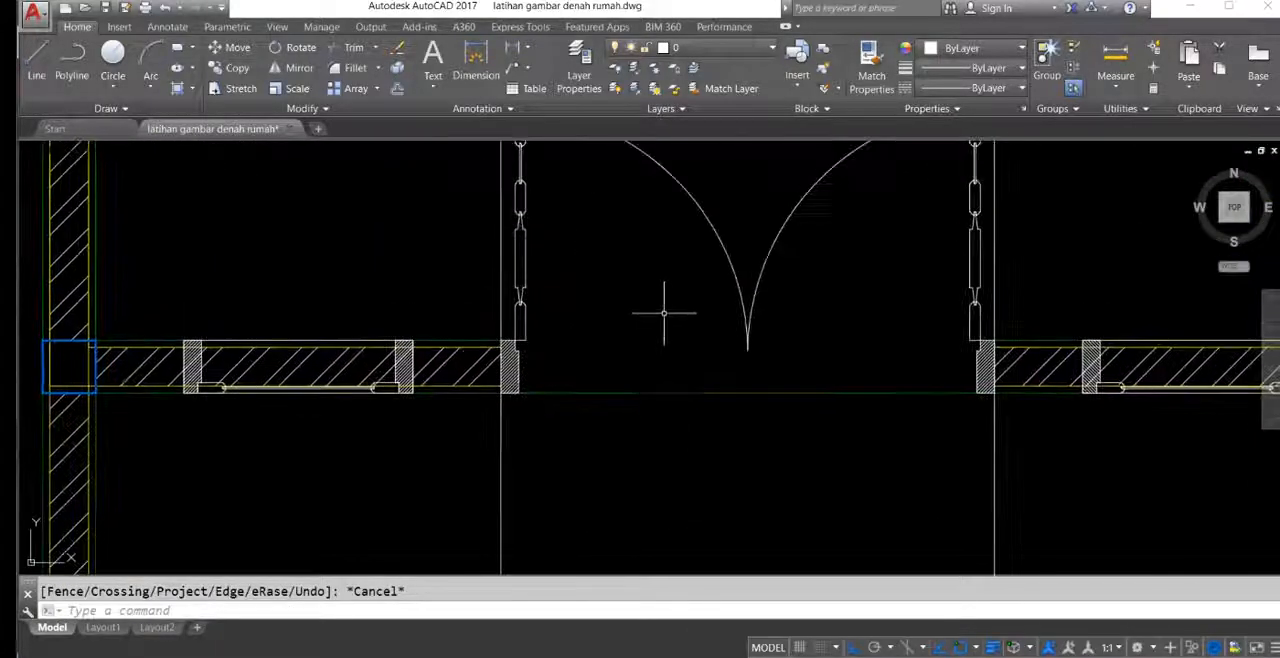
{"action": "scroll", "coordinate": [668, 308], "scroll_direction": "down", "scroll_amount": 2}
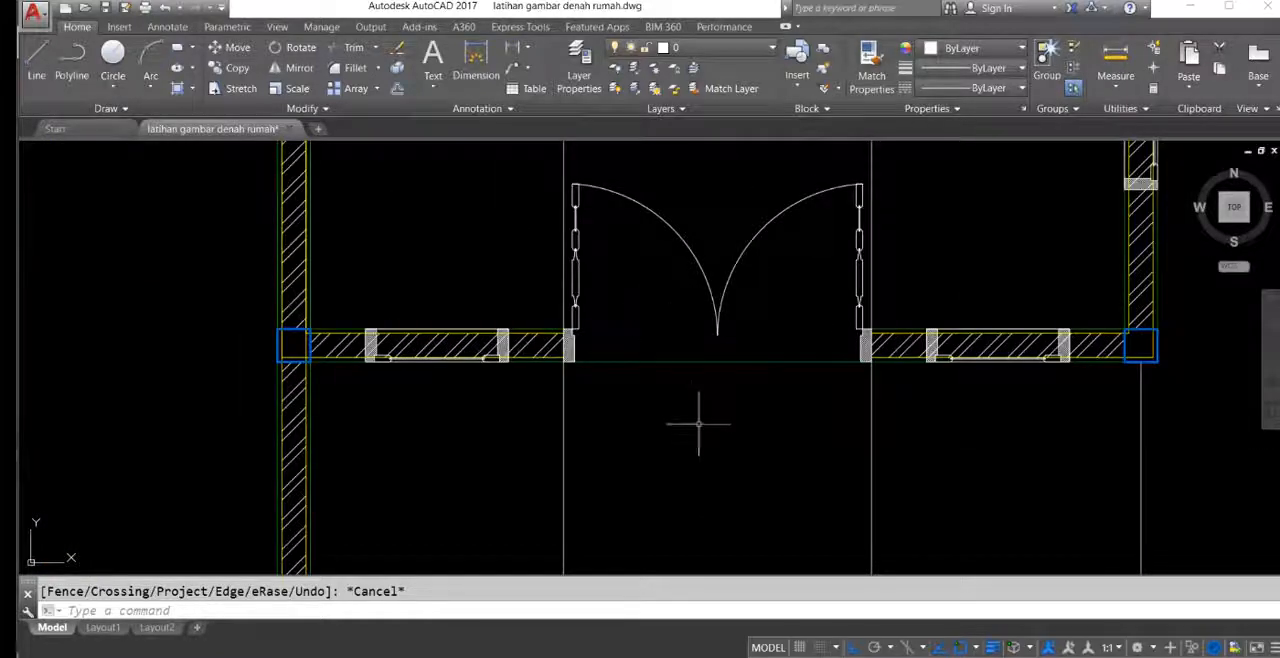
{"action": "scroll", "coordinate": [696, 425], "scroll_direction": "down", "scroll_amount": 5}
{"action": "scroll", "coordinate": [663, 346], "scroll_direction": "up", "scroll_amount": 3}
{"action": "scroll", "coordinate": [655, 320], "scroll_direction": "up", "scroll_amount": 5}
{"action": "middle_click_drag", "start_coordinate": [697, 379], "coordinate": [699, 339]}
{"action": "middle_click_drag", "start_coordinate": [783, 385], "coordinate": [768, 368]}
{"action": "type", "text": "co"}
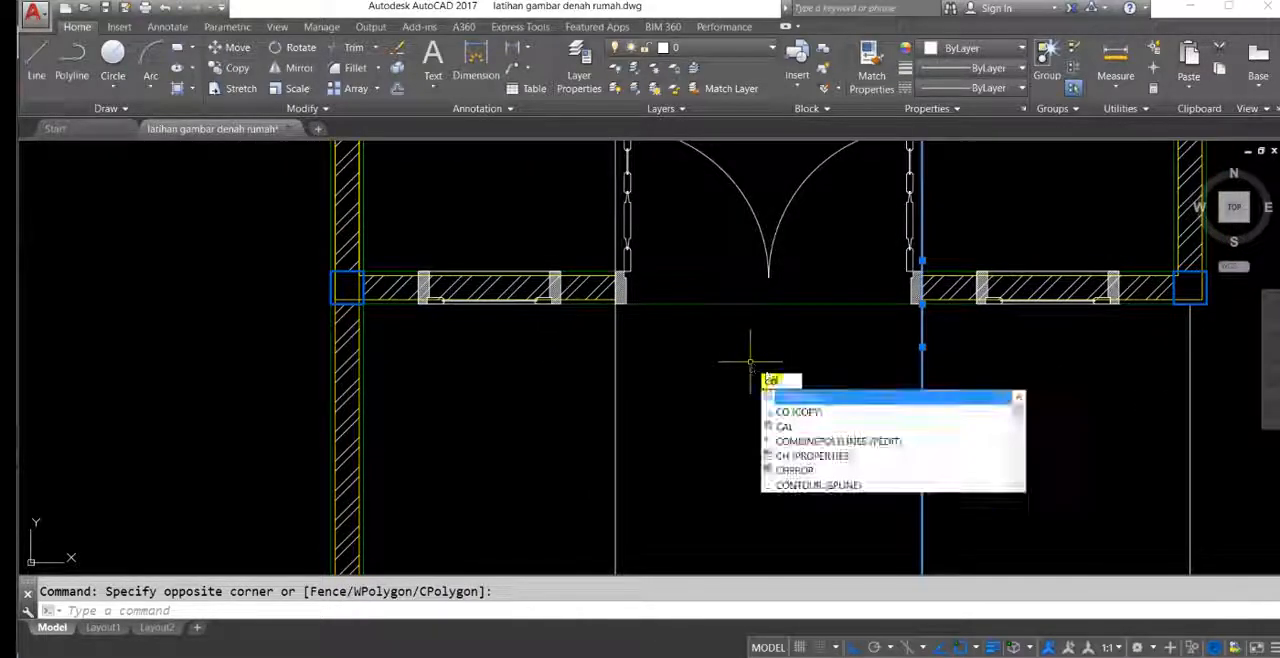
{"action": "key", "text": "Return"}
{"action": "scroll", "coordinate": [880, 330], "scroll_direction": "up", "scroll_amount": 3}
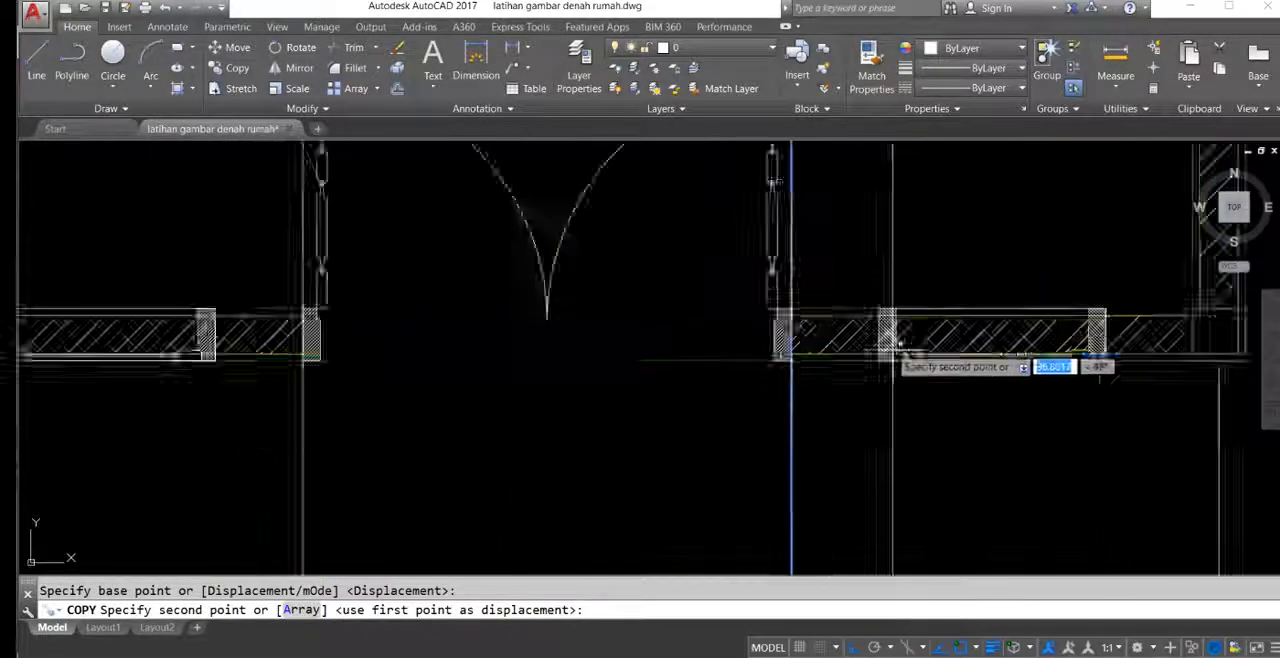
{"action": "middle_click_drag", "start_coordinate": [912, 300], "coordinate": [676, 320]}
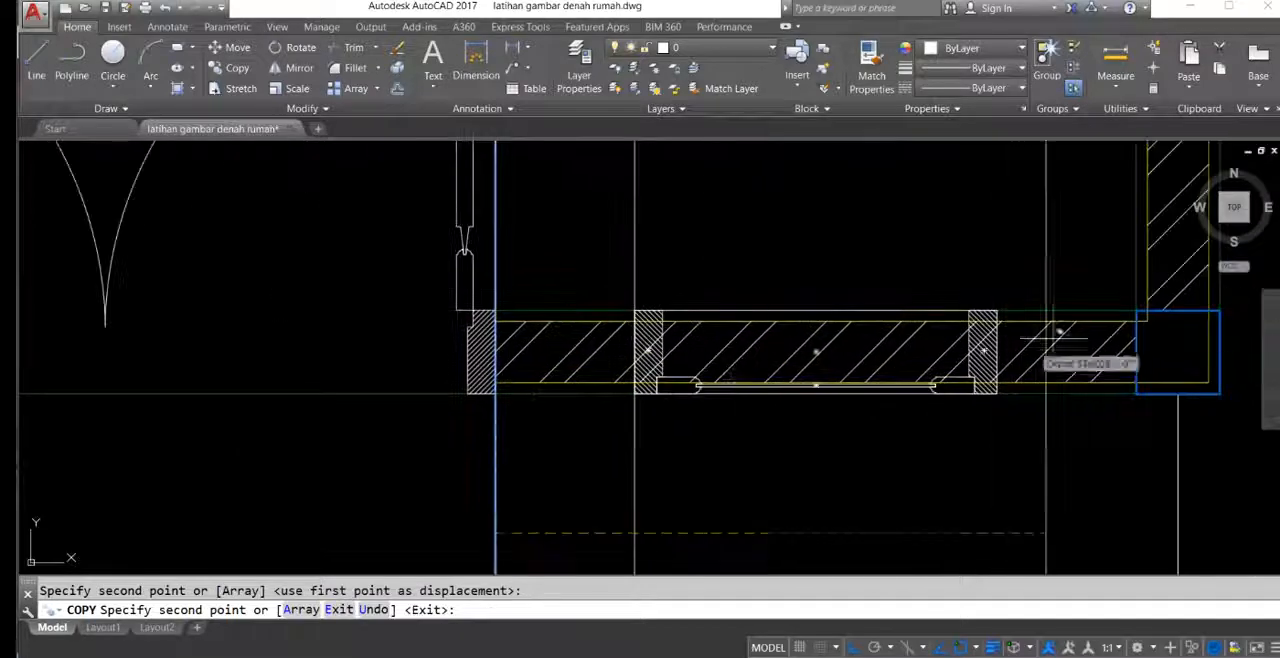
{"action": "left_click", "coordinate": [997, 310]}
Step: Place copies of the vertical construction line at both outer edges of the window left of the double door
{"action": "scroll", "coordinate": [874, 360], "scroll_direction": "down", "scroll_amount": 4}
{"action": "middle_click_drag", "start_coordinate": [465, 338], "coordinate": [922, 312]}
{"action": "left_click", "coordinate": [880, 320]}
{"action": "middle_click_drag", "start_coordinate": [651, 302], "coordinate": [723, 309]}
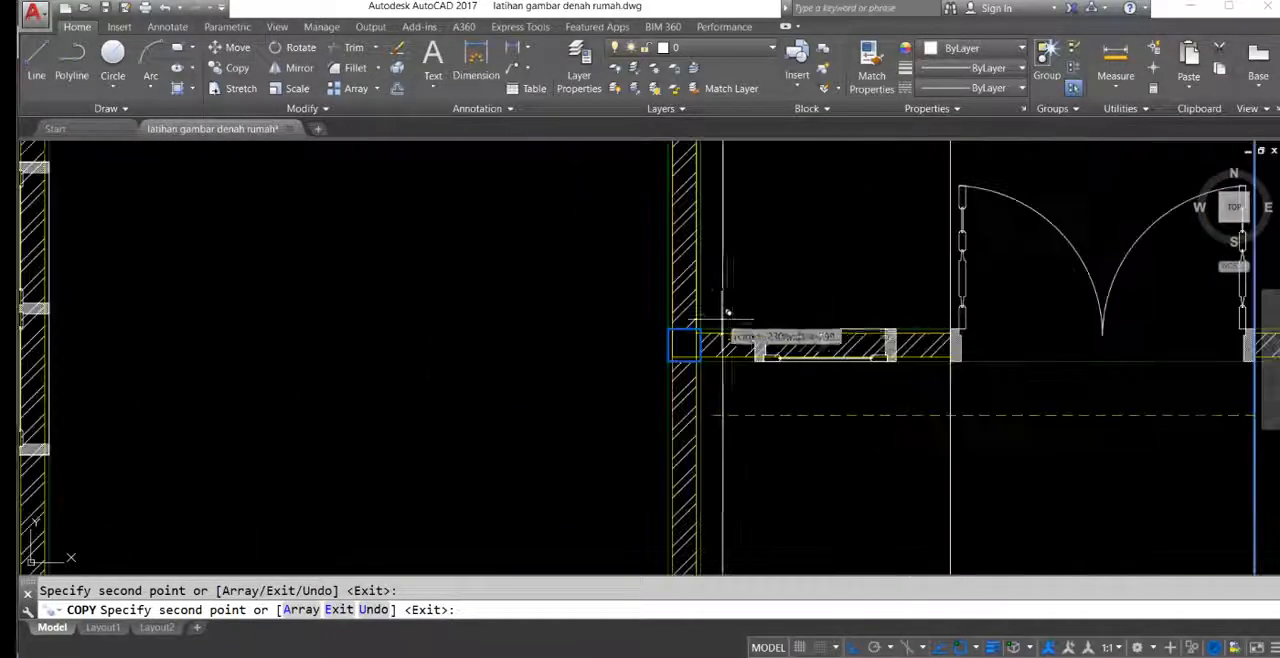
{"action": "scroll", "coordinate": [886, 330], "scroll_direction": "up", "scroll_amount": 2}
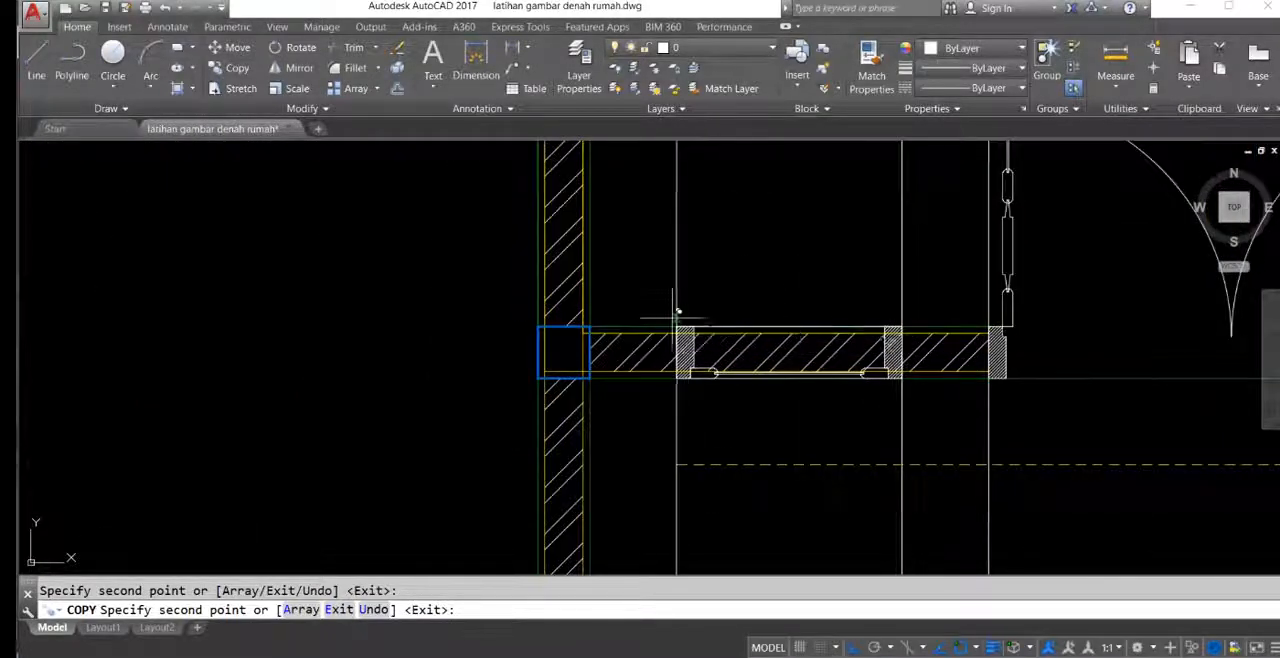
Step: Place copies of the vertical construction line at the outer edges of the kitchen outer door's frame
{"action": "scroll", "coordinate": [735, 340], "scroll_direction": "down", "scroll_amount": 5}
{"action": "scroll", "coordinate": [862, 285], "scroll_direction": "up", "scroll_amount": 2}
{"action": "scroll", "coordinate": [840, 290], "scroll_direction": "up", "scroll_amount": 5}
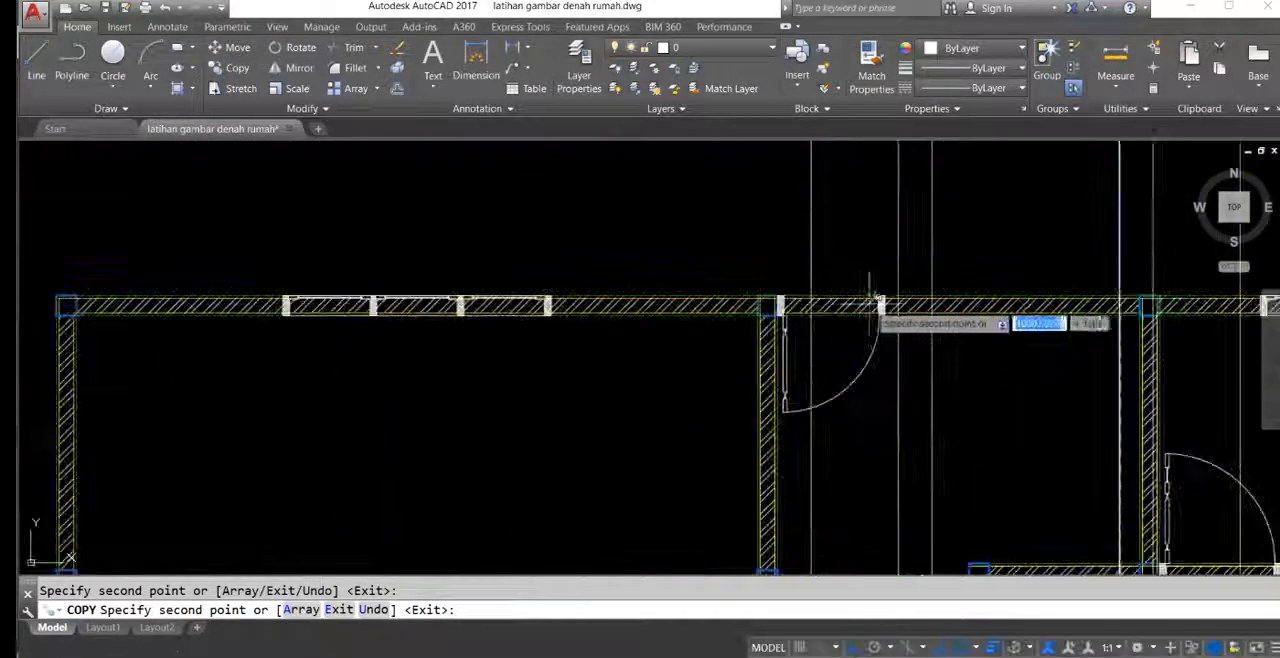
{"action": "scroll", "coordinate": [887, 346], "scroll_direction": "up", "scroll_amount": 4}
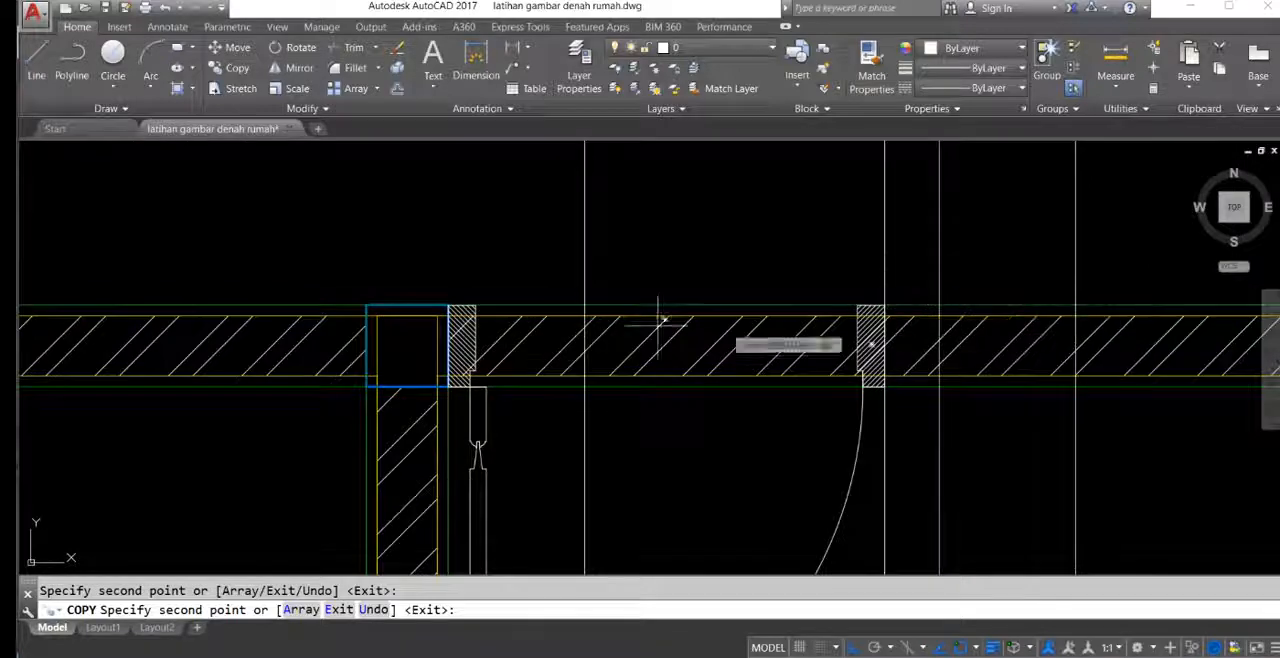
{"action": "scroll", "coordinate": [592, 330], "scroll_direction": "down", "scroll_amount": 2}
Step: Place copies of the vertical construction line at both outer frame edges of the larger bathroom's door
{"action": "middle_click_drag", "start_coordinate": [480, 500], "coordinate": [768, 245]}
{"action": "scroll", "coordinate": [765, 245], "scroll_direction": "down", "scroll_amount": 6}
{"action": "middle_click_drag", "start_coordinate": [768, 546], "coordinate": [762, 434]}
{"action": "middle_click_drag", "start_coordinate": [636, 435], "coordinate": [632, 318]}
{"action": "scroll", "coordinate": [632, 313], "scroll_direction": "up", "scroll_amount": 4}
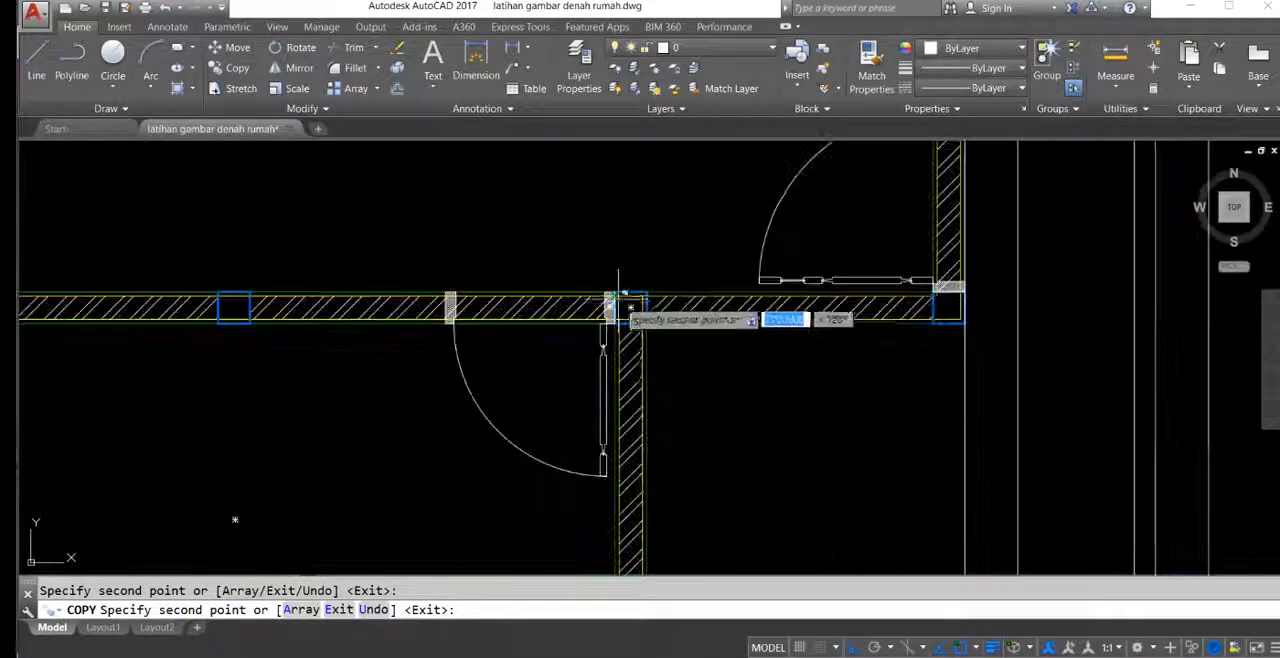
{"action": "scroll", "coordinate": [551, 313], "scroll_direction": "up", "scroll_amount": 2}
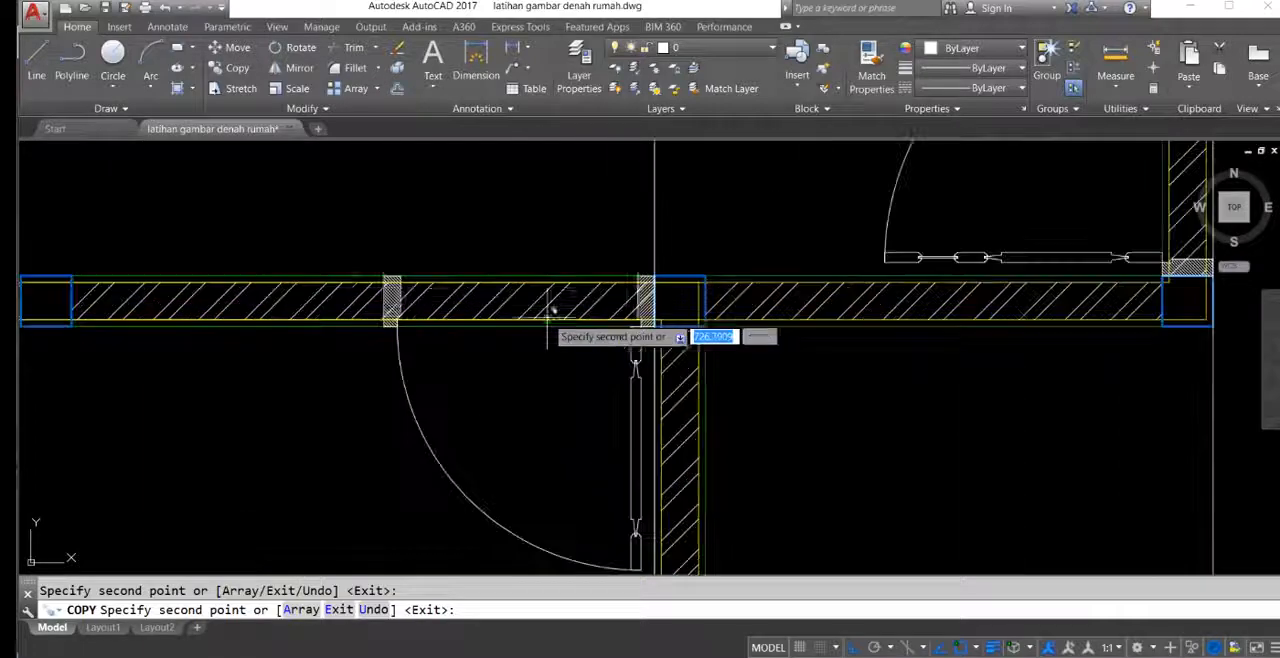
{"action": "left_click", "coordinate": [383, 275]}
Step: Place copies of the vertical construction line at both outer frame edges of the upper-right bedroom's door
{"action": "scroll", "coordinate": [554, 277], "scroll_direction": "down", "scroll_amount": 8}
{"action": "middle_click_drag", "start_coordinate": [746, 360], "coordinate": [523, 417]}
{"action": "middle_click_drag", "start_coordinate": [708, 257], "coordinate": [718, 371]}
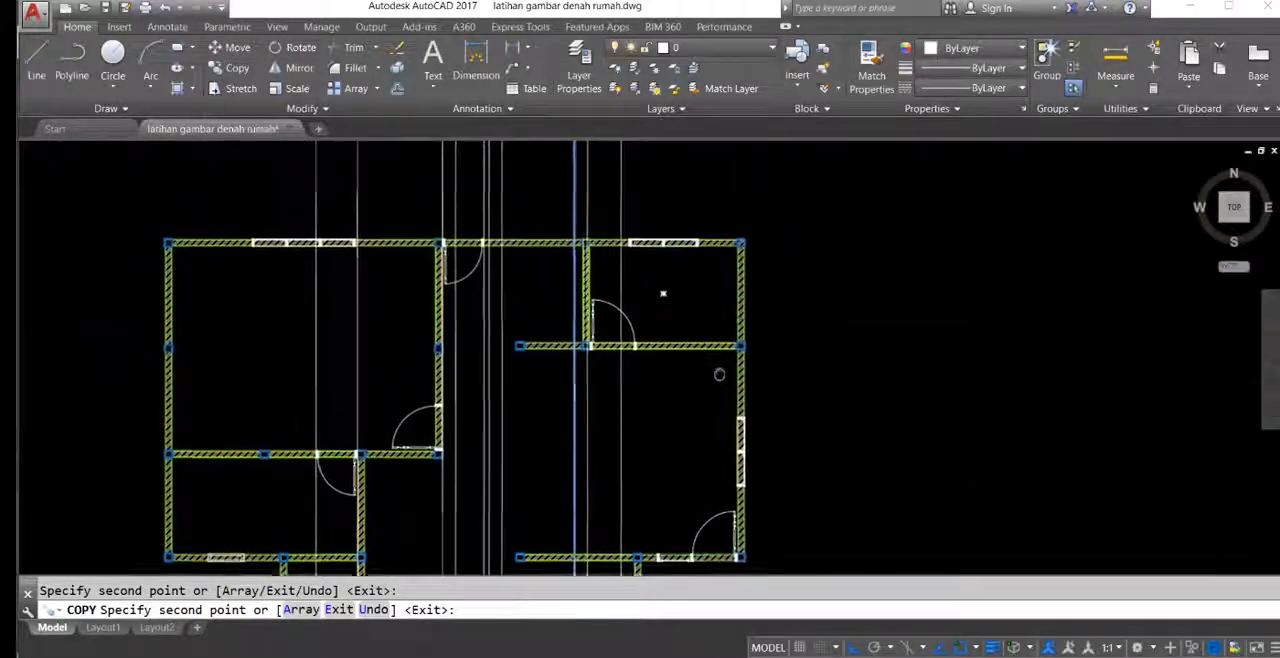
{"action": "scroll", "coordinate": [665, 345], "scroll_direction": "up", "scroll_amount": 4}
{"action": "scroll", "coordinate": [547, 348], "scroll_direction": "up", "scroll_amount": 4}
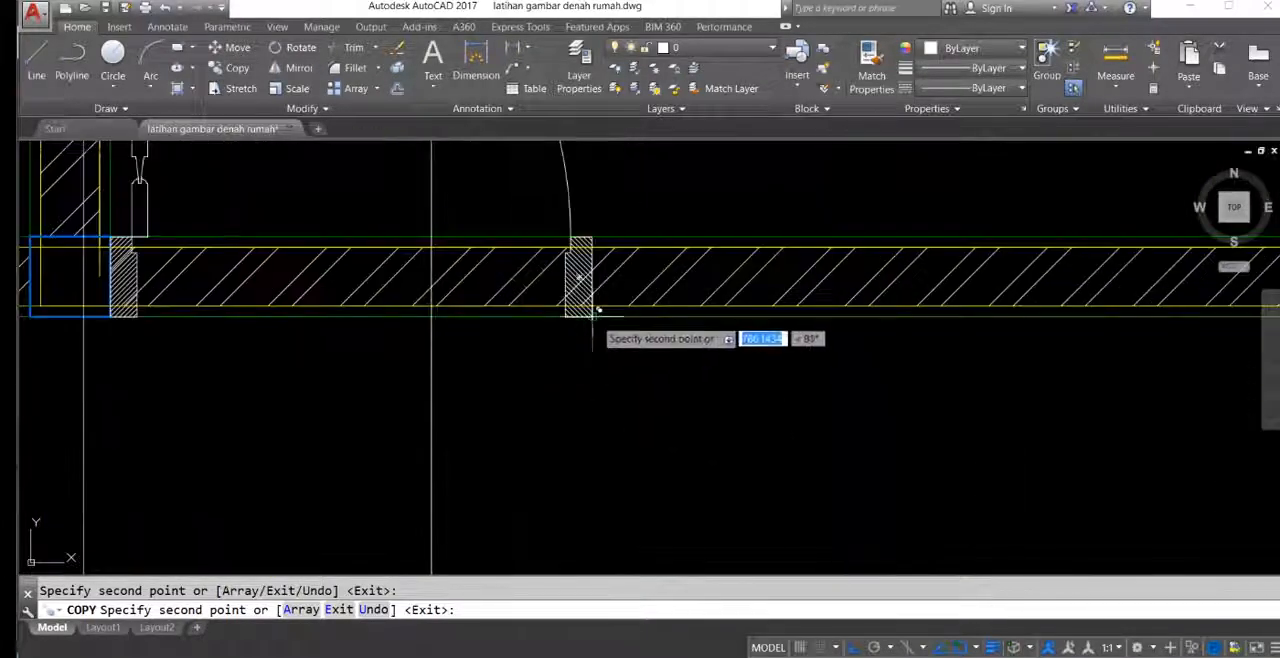
{"action": "middle_click_drag", "start_coordinate": [243, 337], "coordinate": [667, 297]}
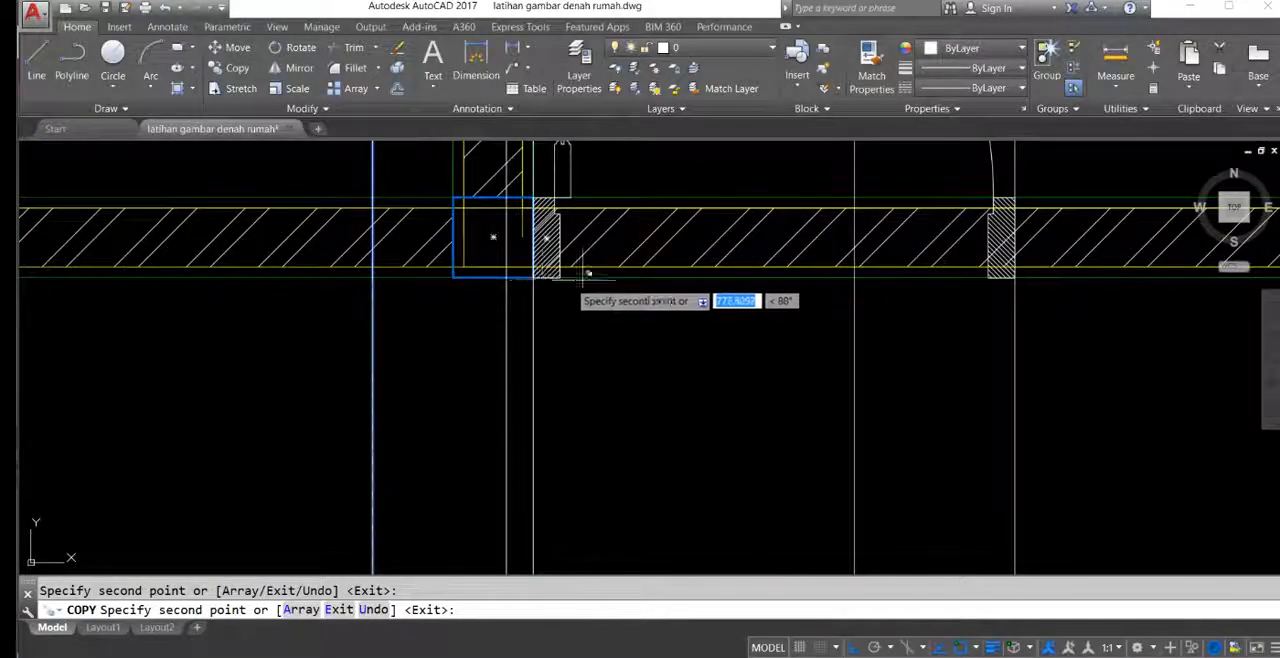
Step: Place copies of the vertical construction line at both outer edges of the main bedroom's three-pane window in the top wall
{"action": "scroll", "coordinate": [724, 290], "scroll_direction": "down", "scroll_amount": 8}
{"action": "middle_click_drag", "start_coordinate": [786, 347], "coordinate": [824, 417]}
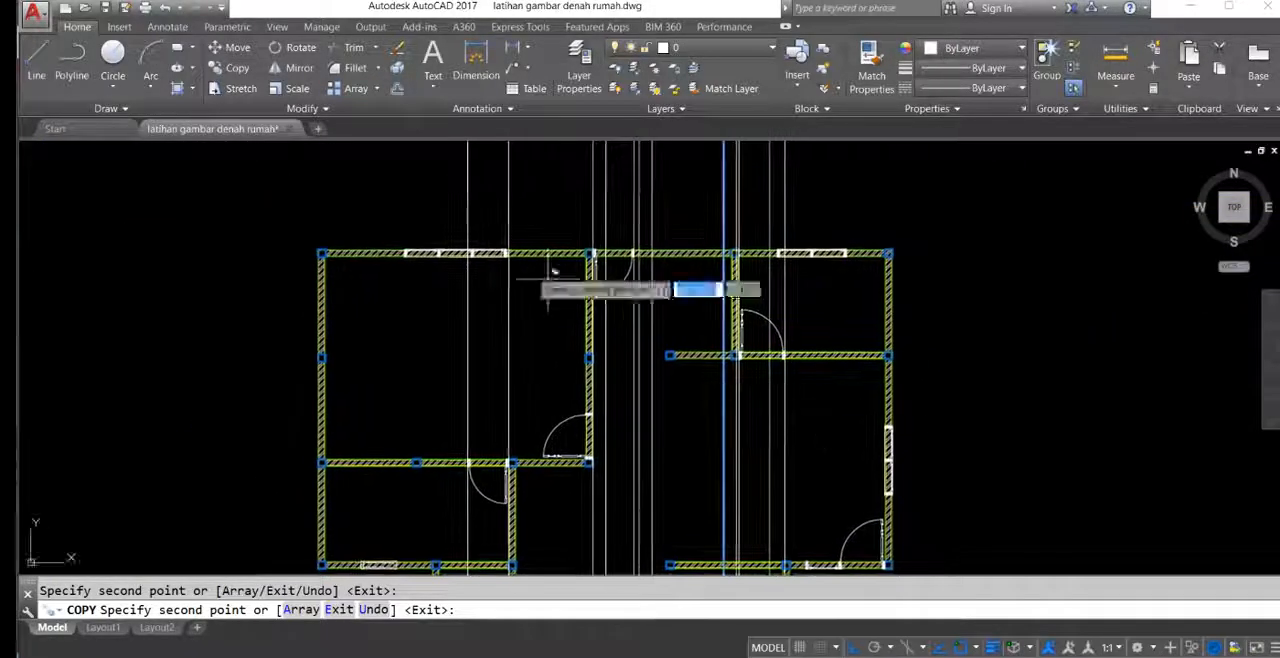
{"action": "scroll", "coordinate": [560, 265], "scroll_direction": "up", "scroll_amount": 10}
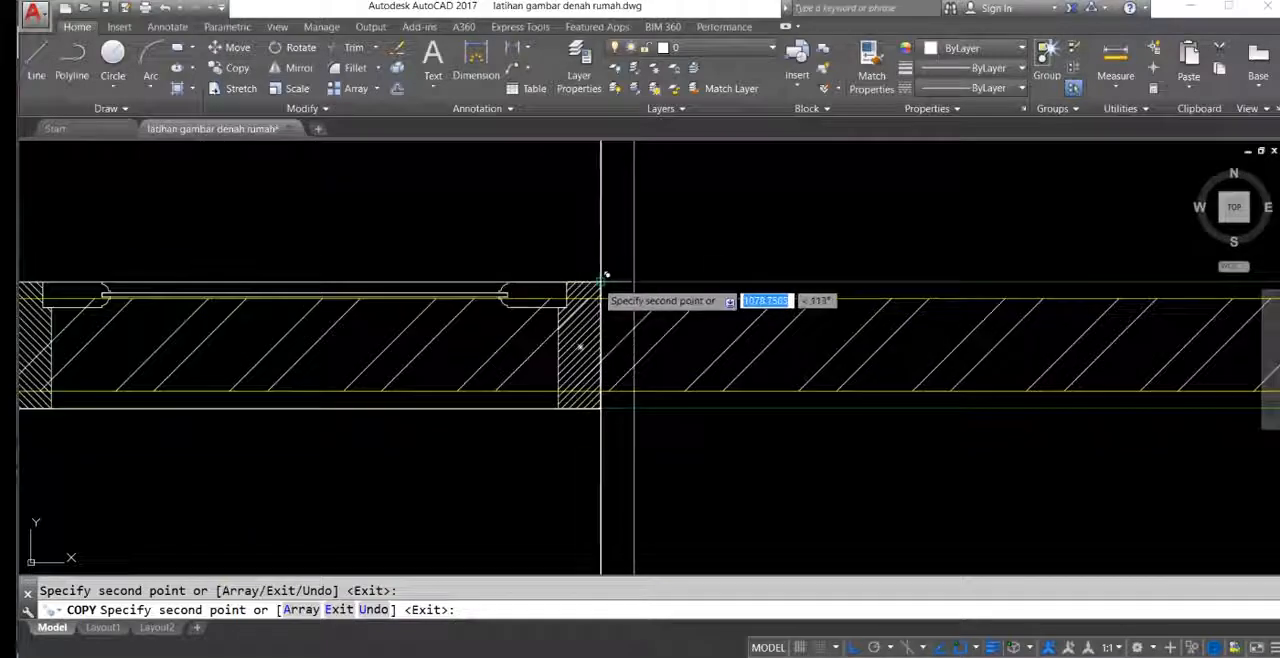
{"action": "middle_click_drag", "start_coordinate": [377, 283], "coordinate": [885, 290]}
{"action": "scroll", "coordinate": [461, 290], "scroll_direction": "down", "scroll_amount": 2}
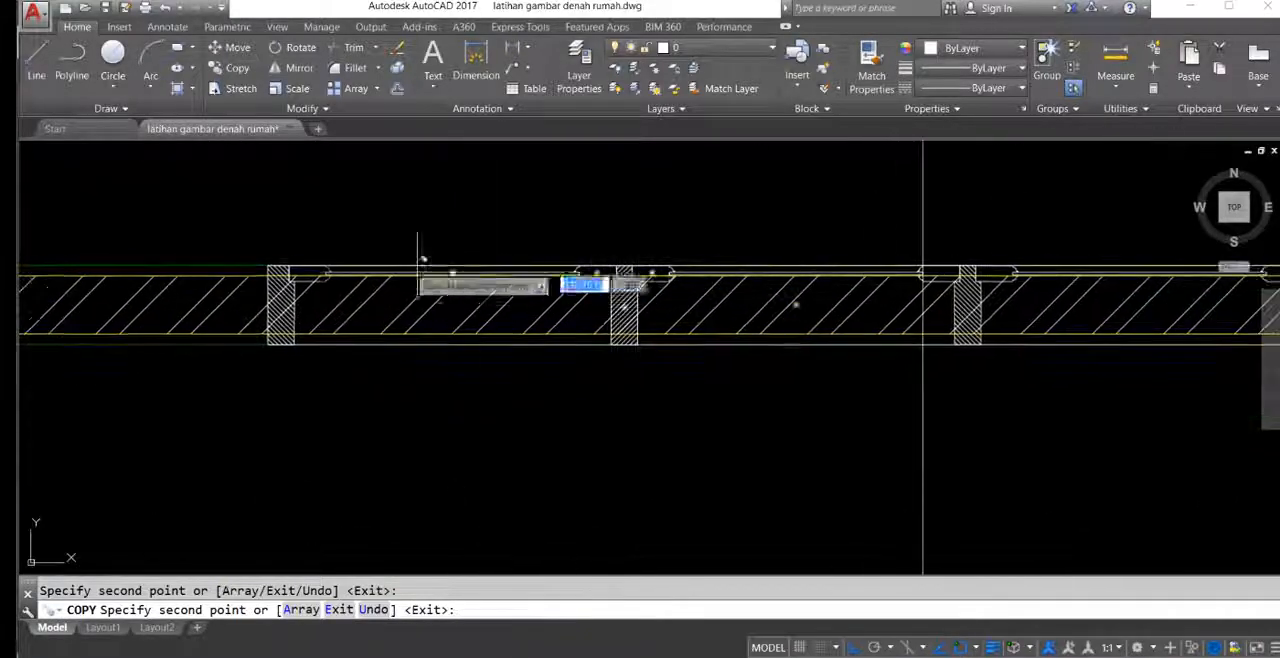
Step: Place copies of the vertical construction line at both outer edges of the upper-right bedroom's two-pane window
{"action": "scroll", "coordinate": [785, 306], "scroll_direction": "down", "scroll_amount": 5}
{"action": "scroll", "coordinate": [657, 294], "scroll_direction": "up", "scroll_amount": 5}
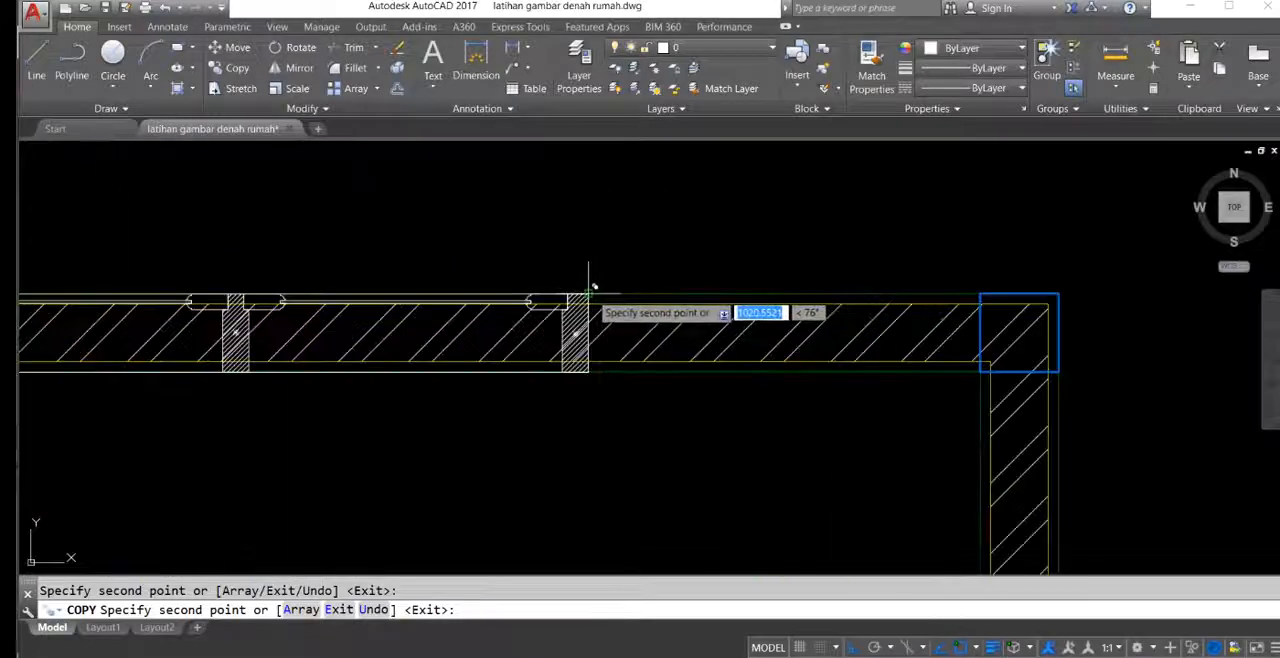
{"action": "middle_click_drag", "start_coordinate": [290, 302], "coordinate": [896, 263]}
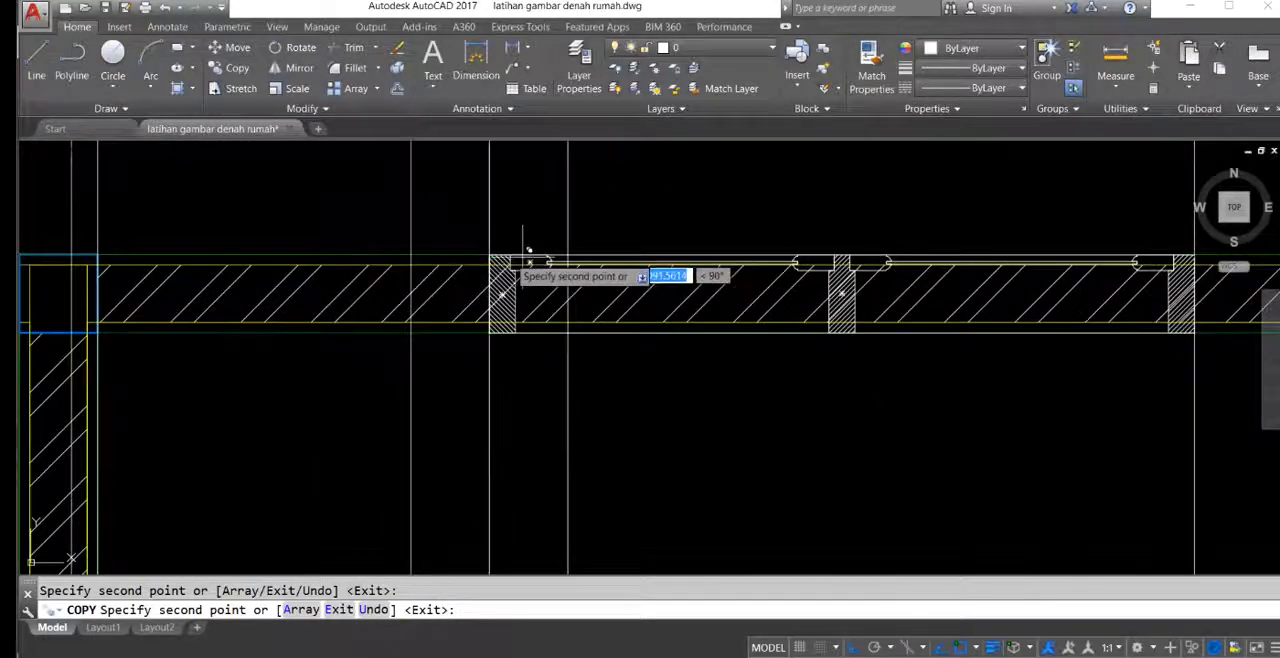
Step: Place copies of the vertical construction line at the outer edges of the combined window and door leading to the side terrace
{"action": "scroll", "coordinate": [745, 275], "scroll_direction": "down", "scroll_amount": 6}
{"action": "mouse_move", "coordinate": [780, 285]}
{"action": "middle_mouse_down"}
{"action": "mouse_move", "coordinate": [768, 215]}
{"action": "mouse_move", "coordinate": [757, 246]}
{"action": "middle_mouse_up"}
{"action": "scroll", "coordinate": [806, 310], "scroll_direction": "up", "scroll_amount": 6}
{"action": "scroll", "coordinate": [806, 310], "scroll_direction": "up", "scroll_amount": 4}
{"action": "middle_click_drag", "start_coordinate": [543, 340], "coordinate": [966, 321]}
{"action": "scroll", "coordinate": [487, 272], "scroll_direction": "down", "scroll_amount": 6}
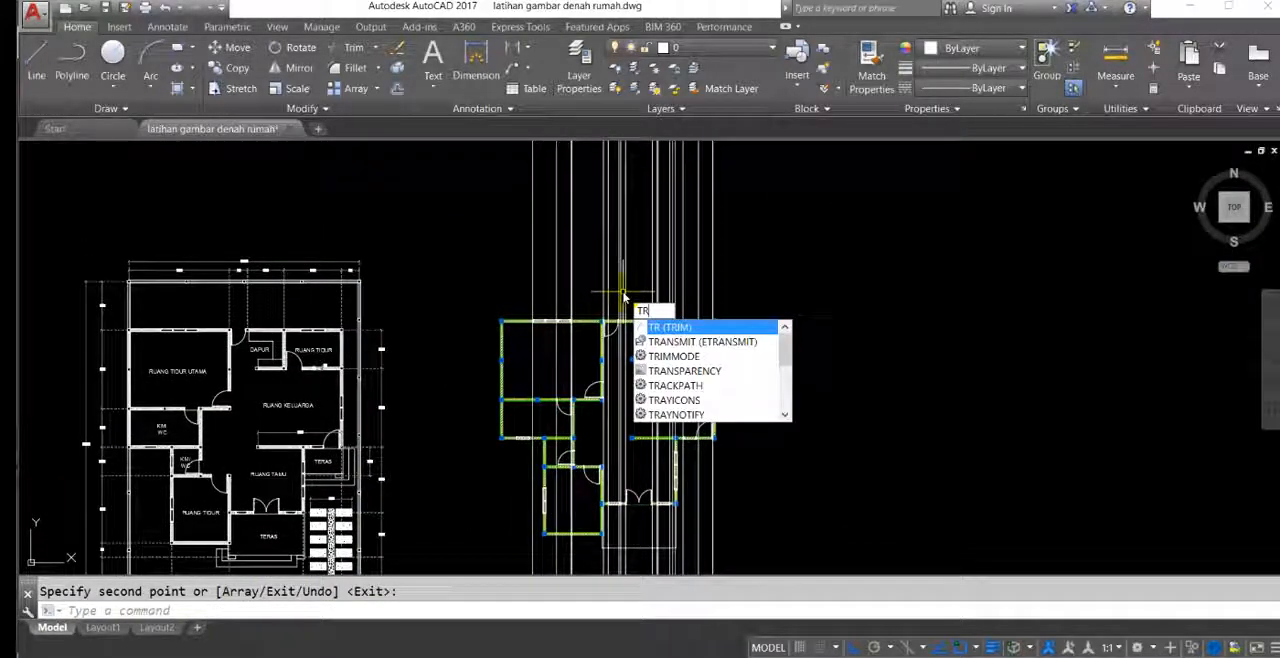
{"action": "left_click", "coordinate": [781, 267]}
{"action": "left_click", "coordinate": [423, 268]}
{"action": "scroll", "coordinate": [700, 265], "scroll_direction": "up", "scroll_amount": 5}
{"action": "middle_click_drag", "start_coordinate": [813, 285], "coordinate": [857, 272]}
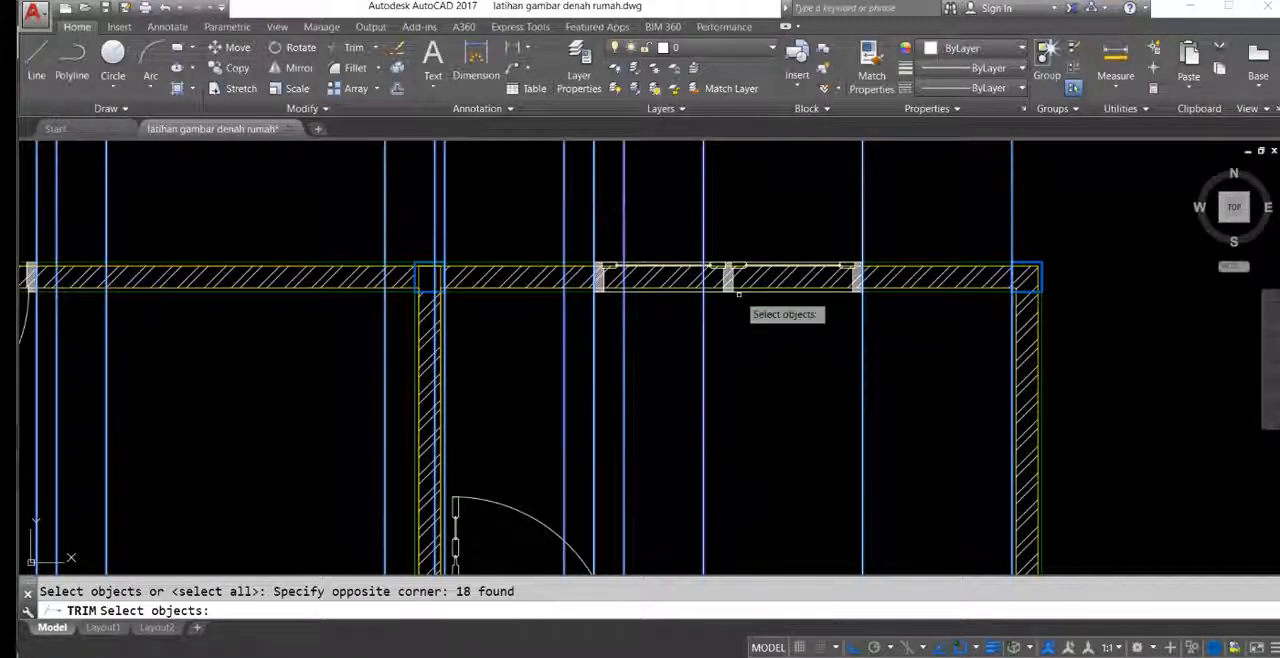
{"action": "scroll", "coordinate": [774, 289], "scroll_direction": "down", "scroll_amount": 2}
{"action": "mouse_move", "coordinate": [774, 289]}
{"action": "middle_mouse_down"}
{"action": "mouse_move", "coordinate": [860, 231]}
{"action": "mouse_move", "coordinate": [1072, 346]}
{"action": "mouse_move", "coordinate": [1029, 237]}
{"action": "mouse_move", "coordinate": [923, 260]}
{"action": "mouse_move", "coordinate": [887, 350]}
{"action": "middle_mouse_up"}
{"action": "scroll", "coordinate": [910, 250], "scroll_direction": "down", "scroll_amount": 4}
{"action": "middle_click_drag", "start_coordinate": [846, 249], "coordinate": [854, 323]}
{"action": "scroll", "coordinate": [874, 366], "scroll_direction": "up", "scroll_amount": 4}
{"action": "middle_click_drag", "start_coordinate": [874, 366], "coordinate": [855, 234]}
{"action": "key", "text": "Escape"}
Step: Trim the hatched wall out of the window right of the double door, using the construction lines at its outer edges
{"action": "scroll", "coordinate": [726, 287], "scroll_direction": "down", "scroll_amount": 6}
{"action": "scroll", "coordinate": [780, 285], "scroll_direction": "up", "scroll_amount": 6}
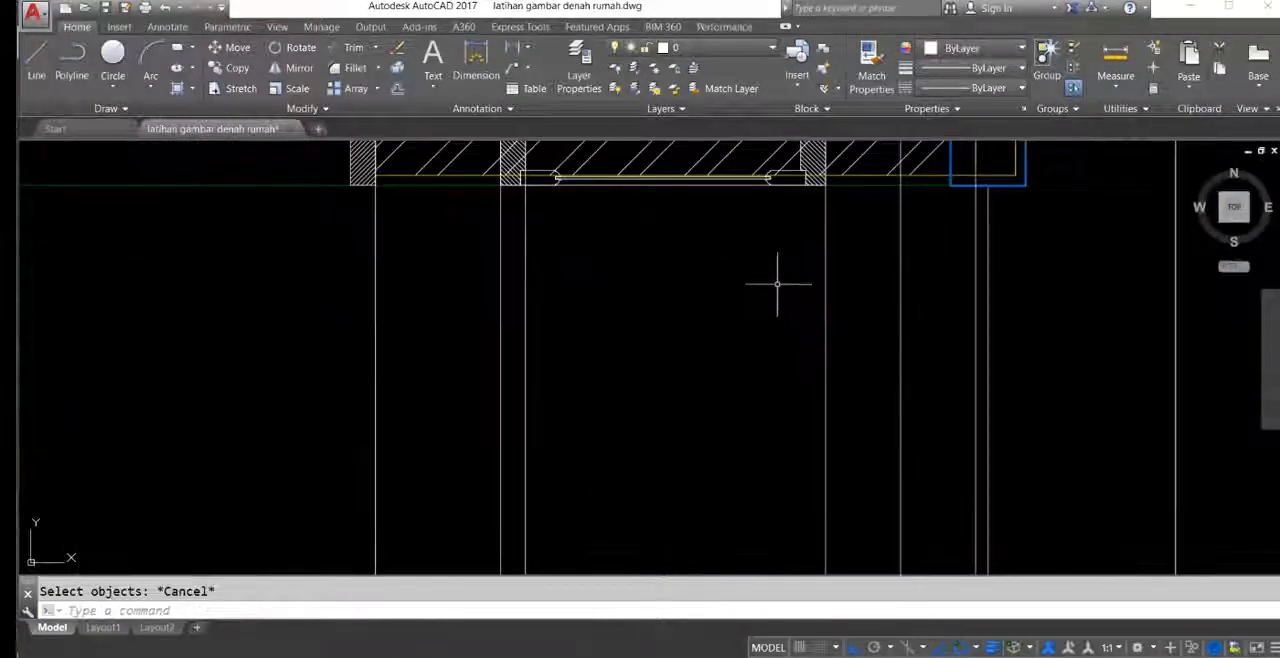
{"action": "middle_click_drag", "start_coordinate": [949, 402], "coordinate": [940, 367]}
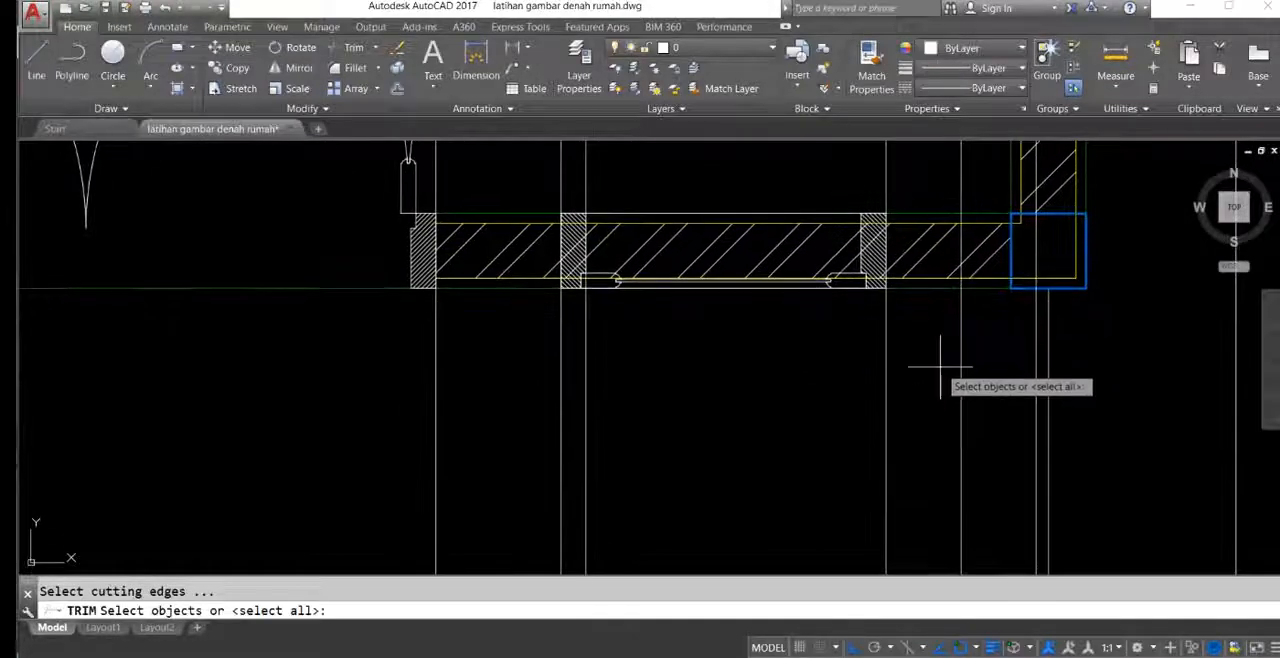
{"action": "left_click", "coordinate": [711, 360]}
{"action": "middle_click_drag", "start_coordinate": [746, 376], "coordinate": [774, 374]}
{"action": "scroll", "coordinate": [588, 355], "scroll_direction": "up", "scroll_amount": 2}
{"action": "middle_click_drag", "start_coordinate": [632, 254], "coordinate": [595, 460]}
{"action": "mouse_move", "coordinate": [700, 355]}
{"action": "middle_mouse_down"}
{"action": "mouse_move", "coordinate": [678, 338]}
{"action": "mouse_move", "coordinate": [703, 366]}
{"action": "middle_mouse_up"}
{"action": "key", "text": "Return"}
{"action": "mouse_move", "coordinate": [878, 475]}
{"action": "middle_mouse_down"}
{"action": "mouse_move", "coordinate": [797, 389]}
{"action": "mouse_move", "coordinate": [1008, 408]}
{"action": "middle_mouse_up"}
{"action": "scroll", "coordinate": [908, 362], "scroll_direction": "up", "scroll_amount": 4}
{"action": "scroll", "coordinate": [891, 353], "scroll_direction": "down", "scroll_amount": 2}
{"action": "key", "text": "Return"}
Step: Trim the hatched wall out of the window left of the double door, using its two construction lines as cutting edges
{"action": "scroll", "coordinate": [1006, 390], "scroll_direction": "down", "scroll_amount": 8}
{"action": "mouse_move", "coordinate": [895, 420]}
{"action": "middle_mouse_down"}
{"action": "mouse_move", "coordinate": [957, 300]}
{"action": "mouse_move", "coordinate": [999, 314]}
{"action": "middle_mouse_up"}
{"action": "scroll", "coordinate": [612, 245], "scroll_direction": "up", "scroll_amount": 3}
{"action": "key", "text": "Return"}
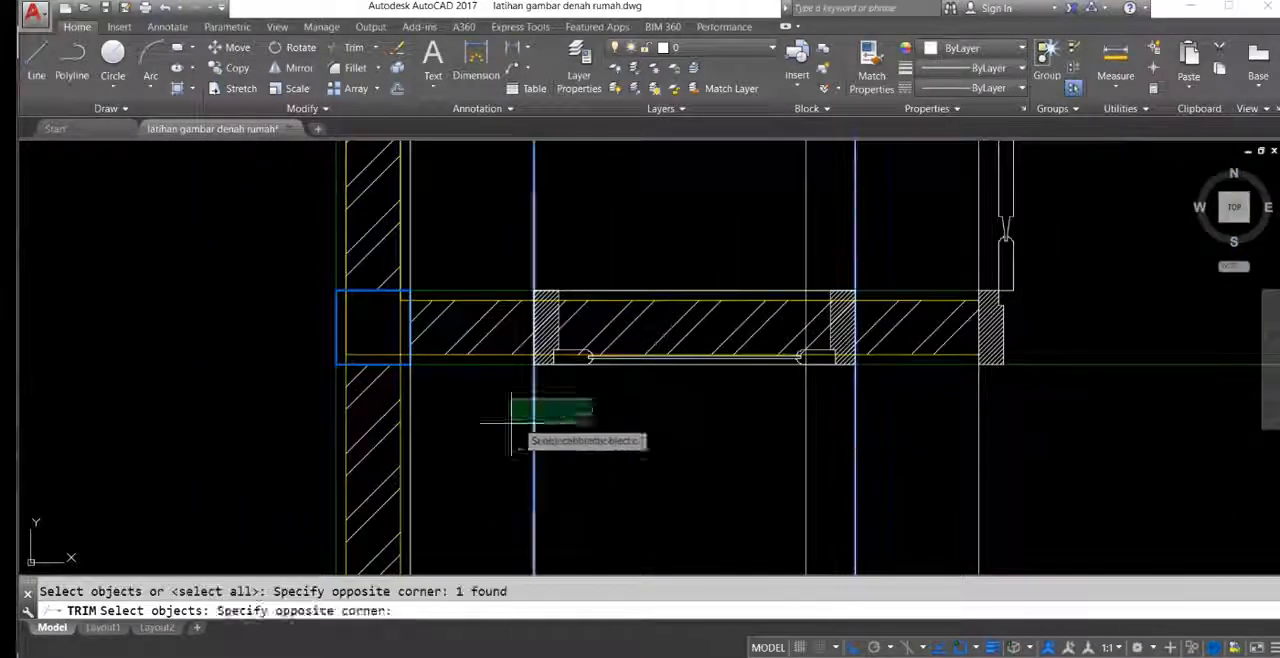
{"action": "double_click", "coordinate": [512, 423]}
{"action": "scroll", "coordinate": [652, 316], "scroll_direction": "up", "scroll_amount": 2}
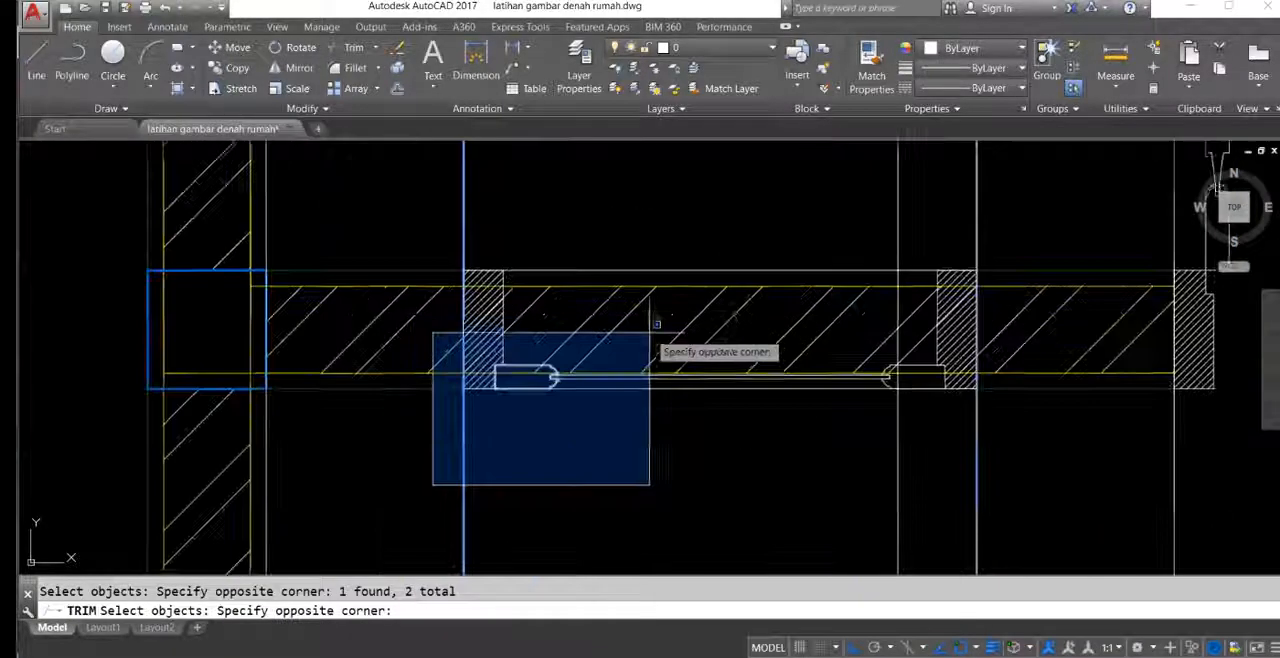
{"action": "key", "text": "Return"}
{"action": "left_click", "coordinate": [822, 348]}
{"action": "left_click", "coordinate": [763, 329]}
{"action": "scroll", "coordinate": [758, 292], "scroll_direction": "up", "scroll_amount": 4}
{"action": "scroll", "coordinate": [632, 292], "scroll_direction": "down", "scroll_amount": 3}
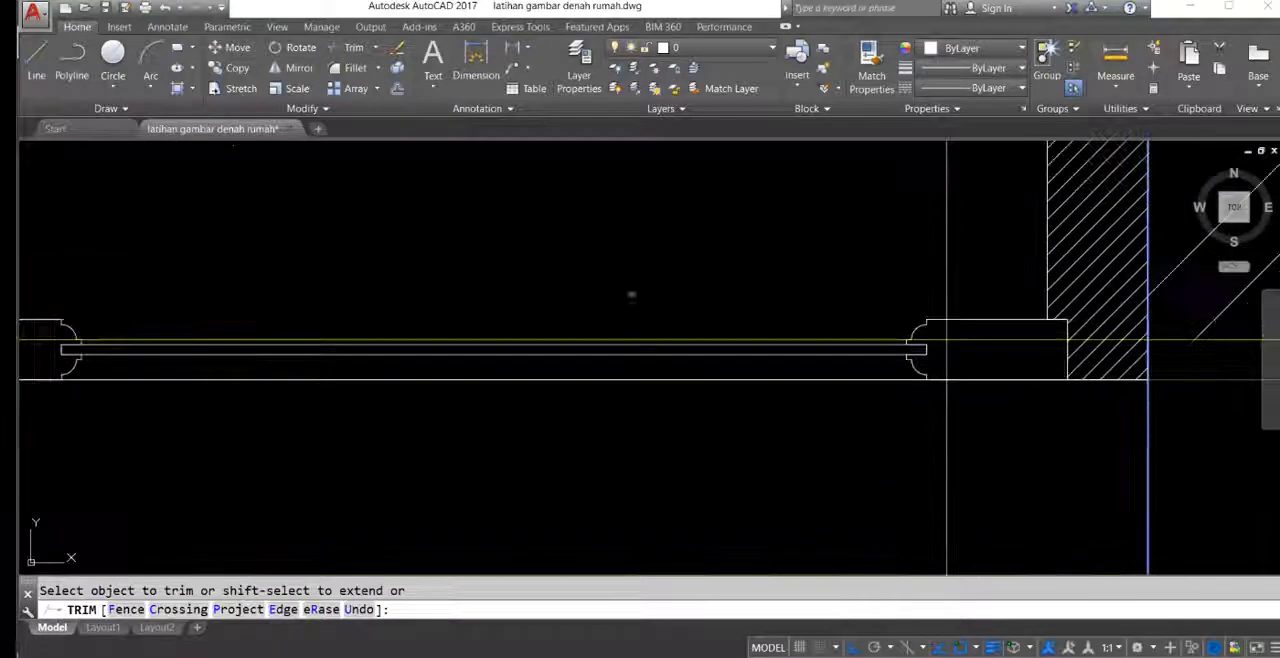
{"action": "scroll", "coordinate": [668, 342], "scroll_direction": "down", "scroll_amount": 4}
{"action": "scroll", "coordinate": [668, 342], "scroll_direction": "down", "scroll_amount": 3}
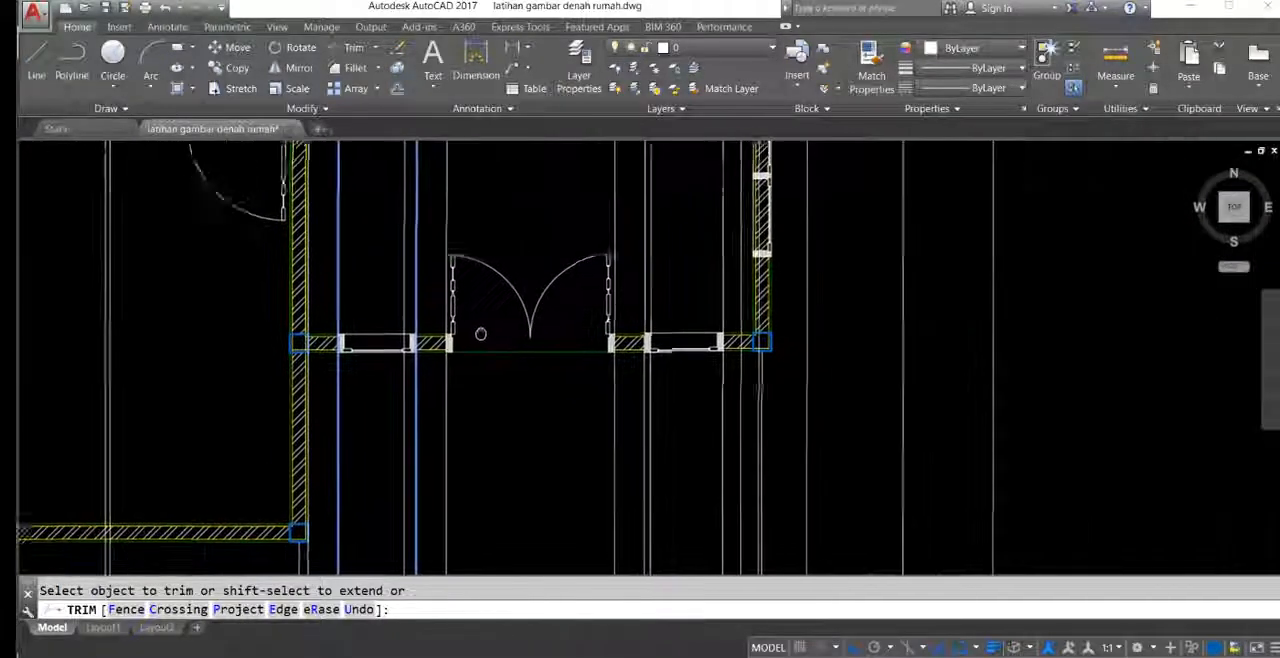
{"action": "key", "text": "Escape"}
Step: Try to trim the wall across the larger bathroom's door between its construction lines, and undo that trim
{"action": "scroll", "coordinate": [760, 330], "scroll_direction": "down", "scroll_amount": 2}
{"action": "middle_click_drag", "start_coordinate": [800, 286], "coordinate": [838, 488]}
{"action": "scroll", "coordinate": [663, 342], "scroll_direction": "up", "scroll_amount": 8}
{"action": "scroll", "coordinate": [697, 341], "scroll_direction": "down", "scroll_amount": 3}
{"action": "middle_click_drag", "start_coordinate": [692, 266], "coordinate": [749, 372]}
{"action": "scroll", "coordinate": [488, 450], "scroll_direction": "up", "scroll_amount": 6}
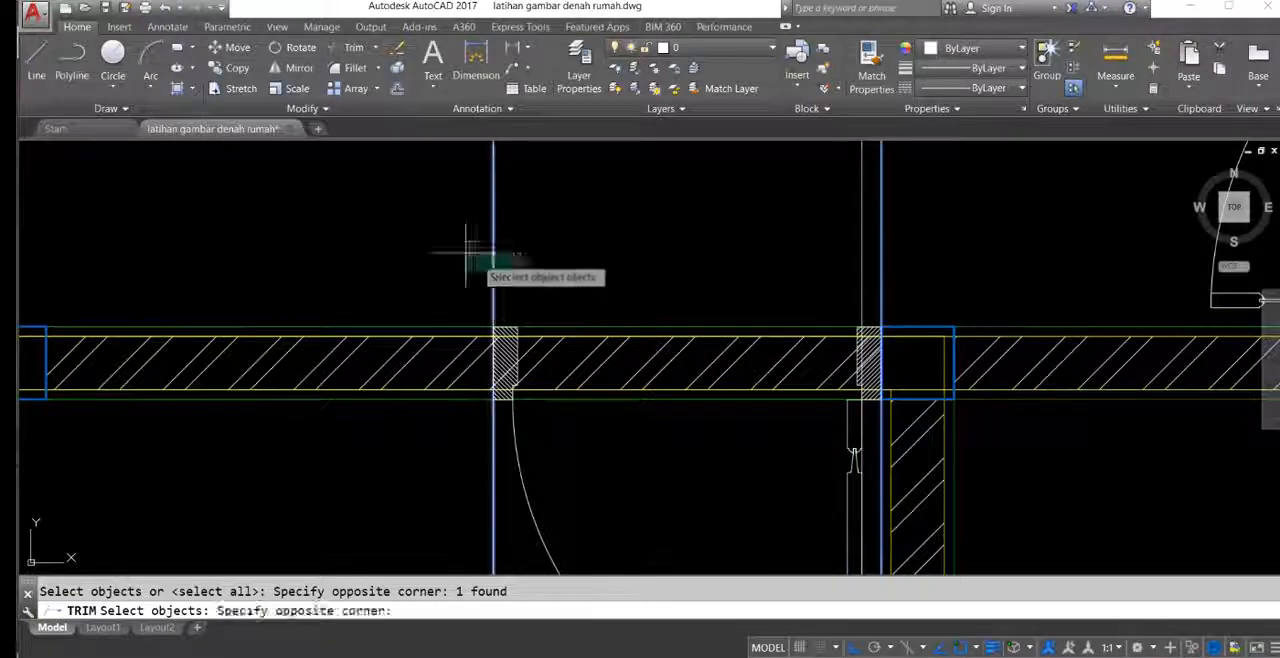
{"action": "scroll", "coordinate": [640, 290], "scroll_direction": "down", "scroll_amount": 2}
{"action": "key", "text": "Escape"}
{"action": "scroll", "coordinate": [657, 329], "scroll_direction": "down", "scroll_amount": 4}
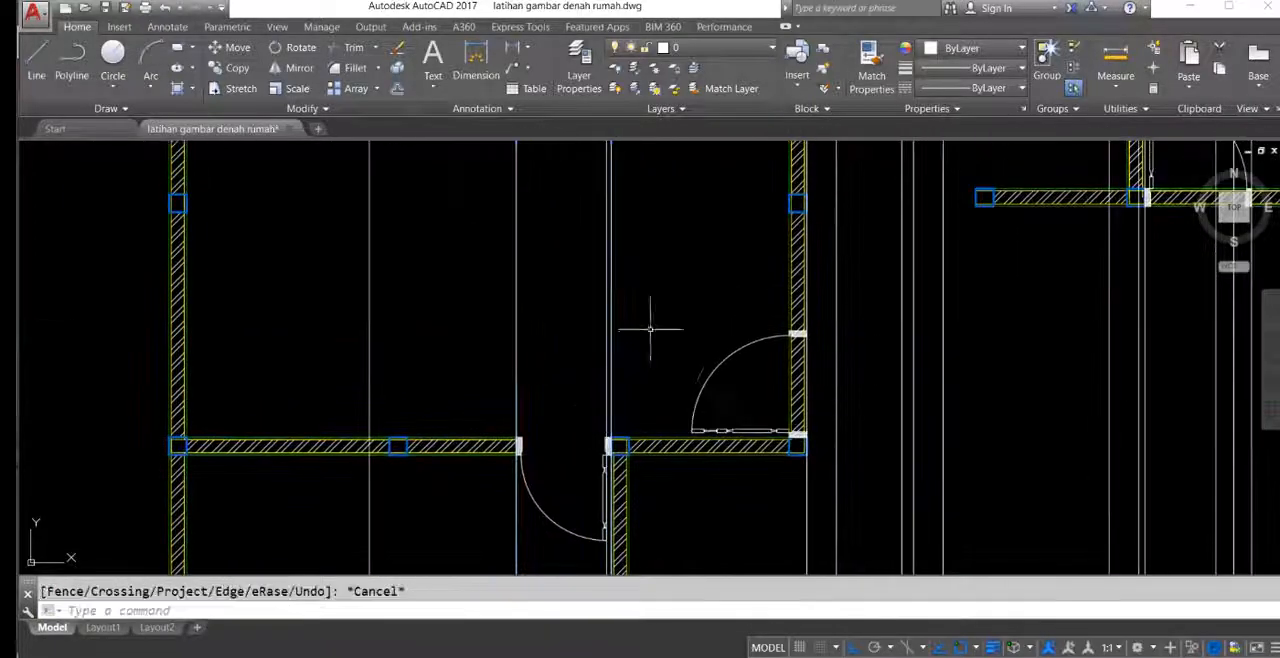
{"action": "scroll", "coordinate": [520, 325], "scroll_direction": "up", "scroll_amount": 4}
{"action": "middle_click_drag", "start_coordinate": [520, 325], "coordinate": [570, 315]}
{"action": "key", "text": "ctrl+z"}
{"action": "key", "text": "ctrl+z"}
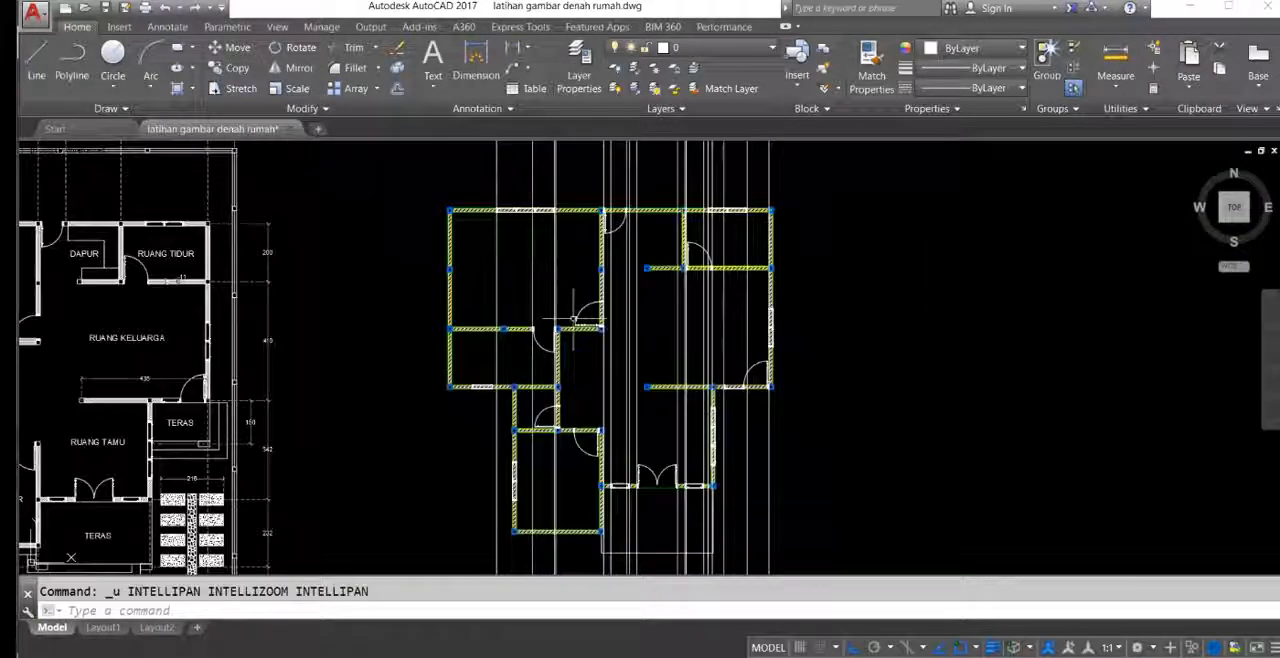
{"action": "scroll", "coordinate": [616, 368], "scroll_direction": "up", "scroll_amount": 2}
{"action": "middle_click_drag", "start_coordinate": [616, 368], "coordinate": [629, 370]}
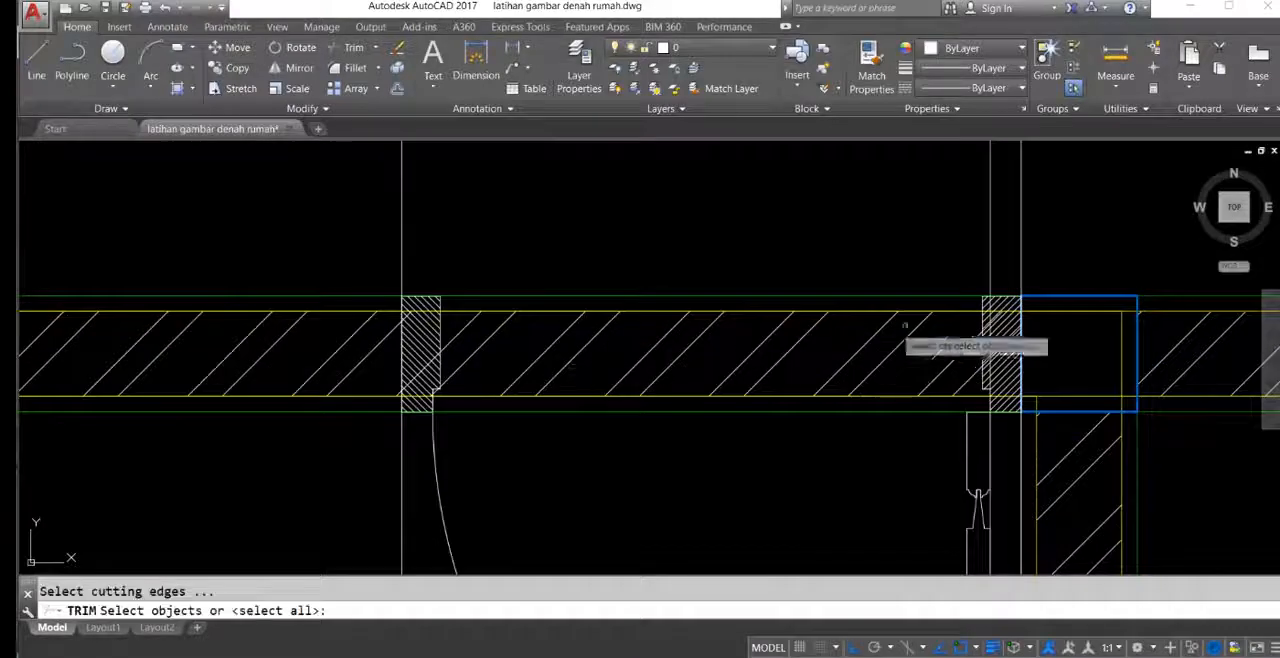
{"action": "left_click", "coordinate": [357, 207]}
{"action": "scroll", "coordinate": [657, 420], "scroll_direction": "down", "scroll_amount": 3}
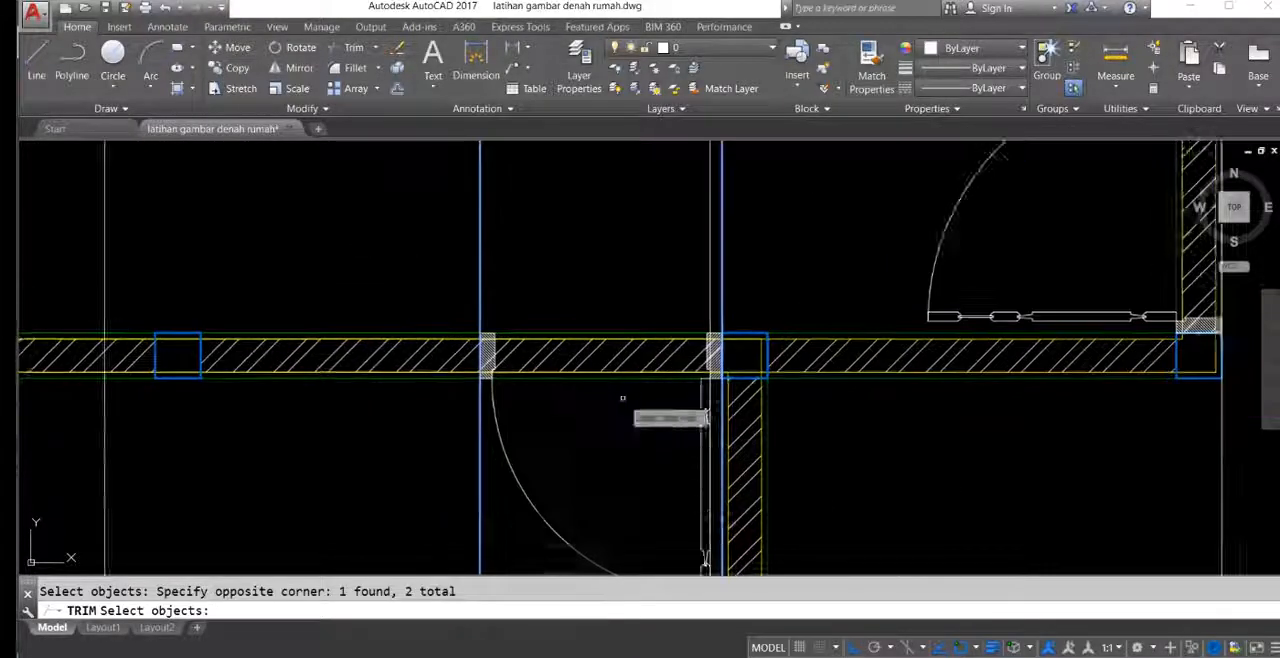
{"action": "scroll", "coordinate": [617, 276], "scroll_direction": "up", "scroll_amount": 3}
{"action": "left_click", "coordinate": [588, 182]}
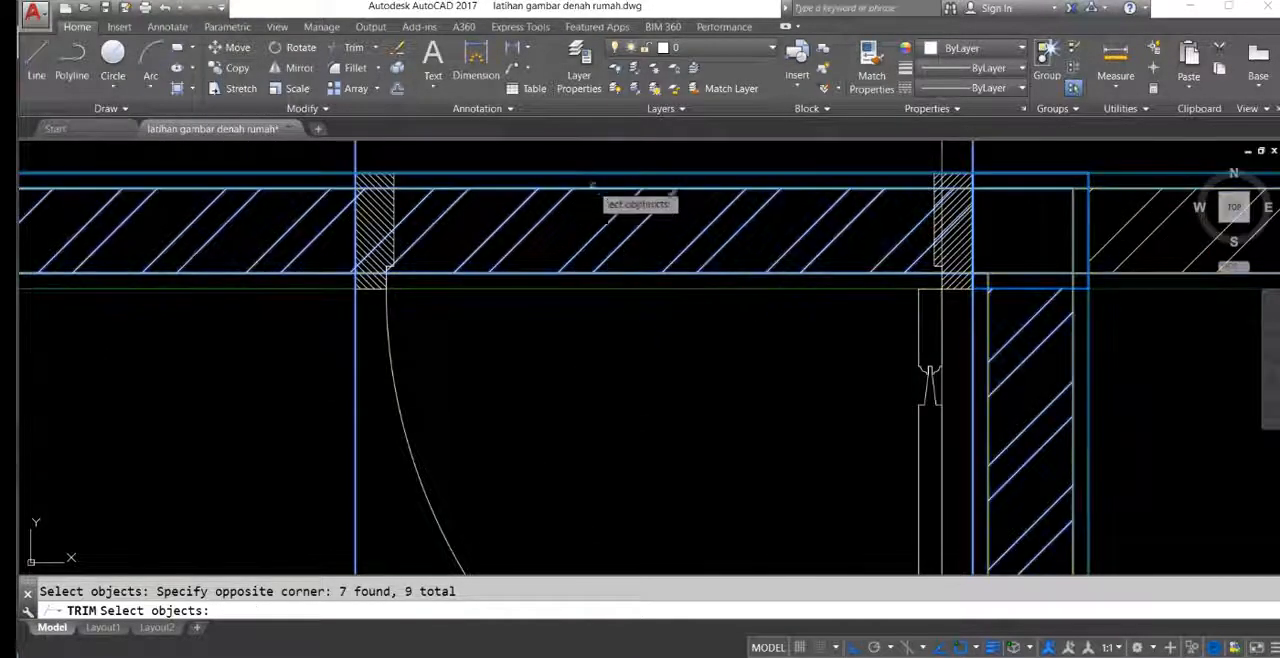
{"action": "middle_click_drag", "start_coordinate": [710, 281], "coordinate": [651, 358]}
{"action": "key", "text": "Escape"}
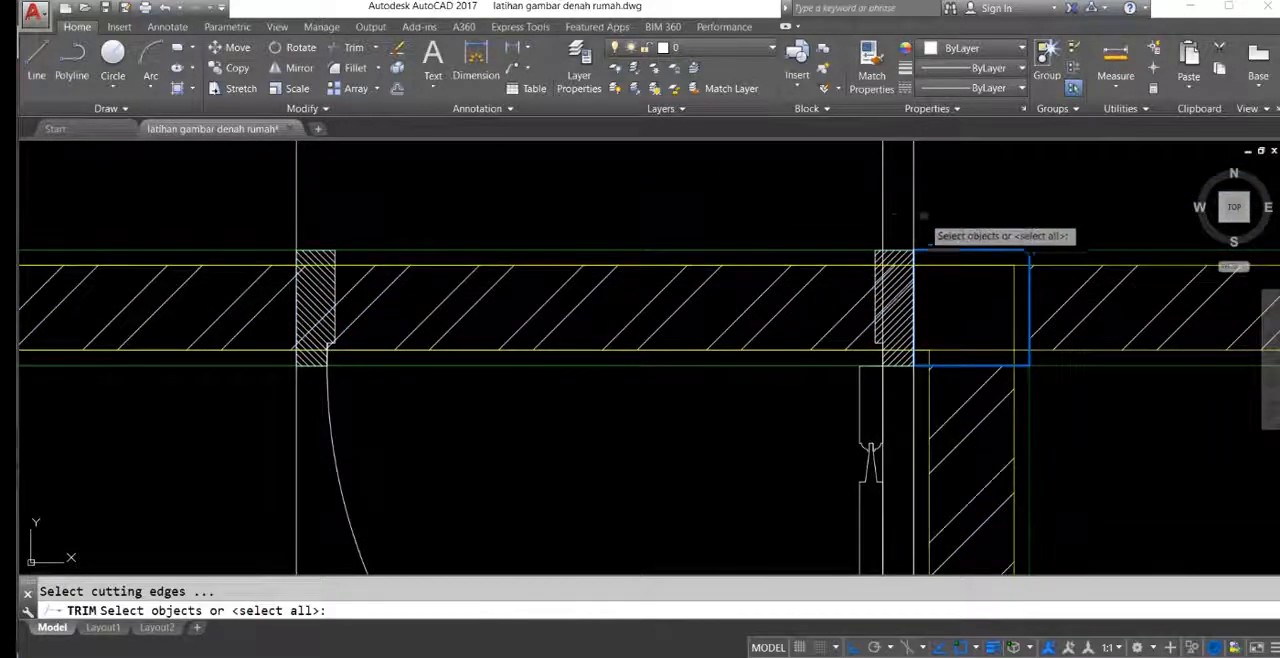
Step: Trim the wall lines and hatch across the larger bathroom's door between the construction lines at its outer frame edges
{"action": "key", "text": "Return"}
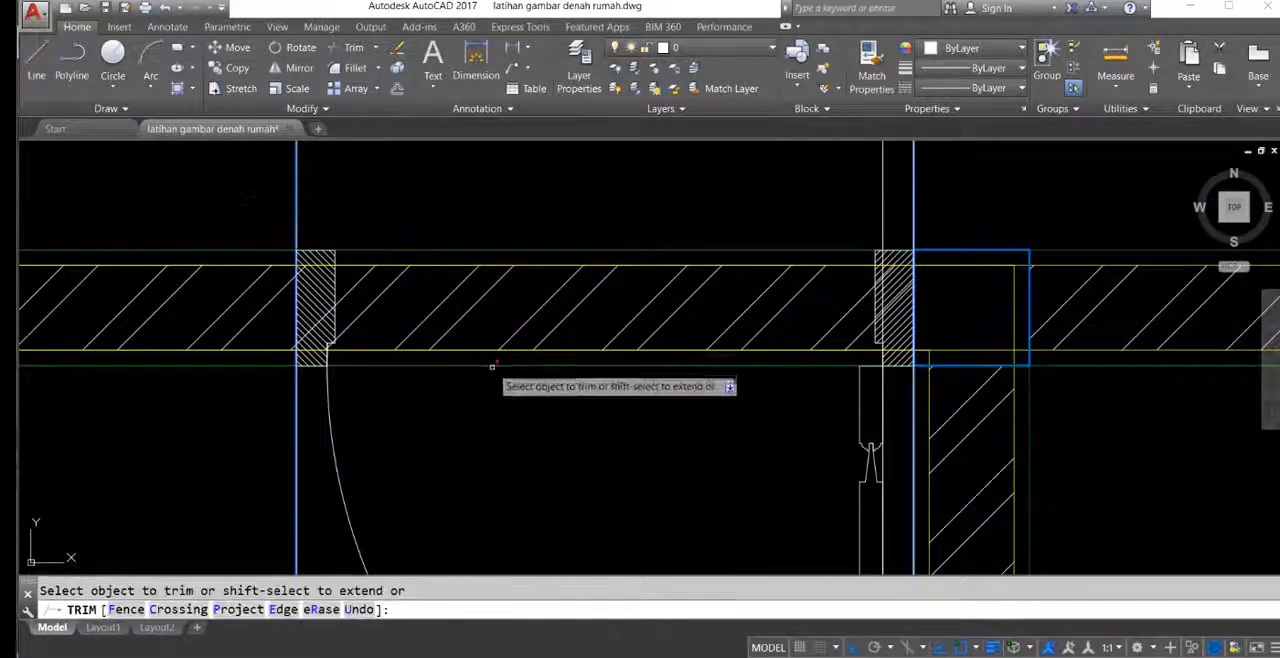
{"action": "left_click", "coordinate": [527, 361]}
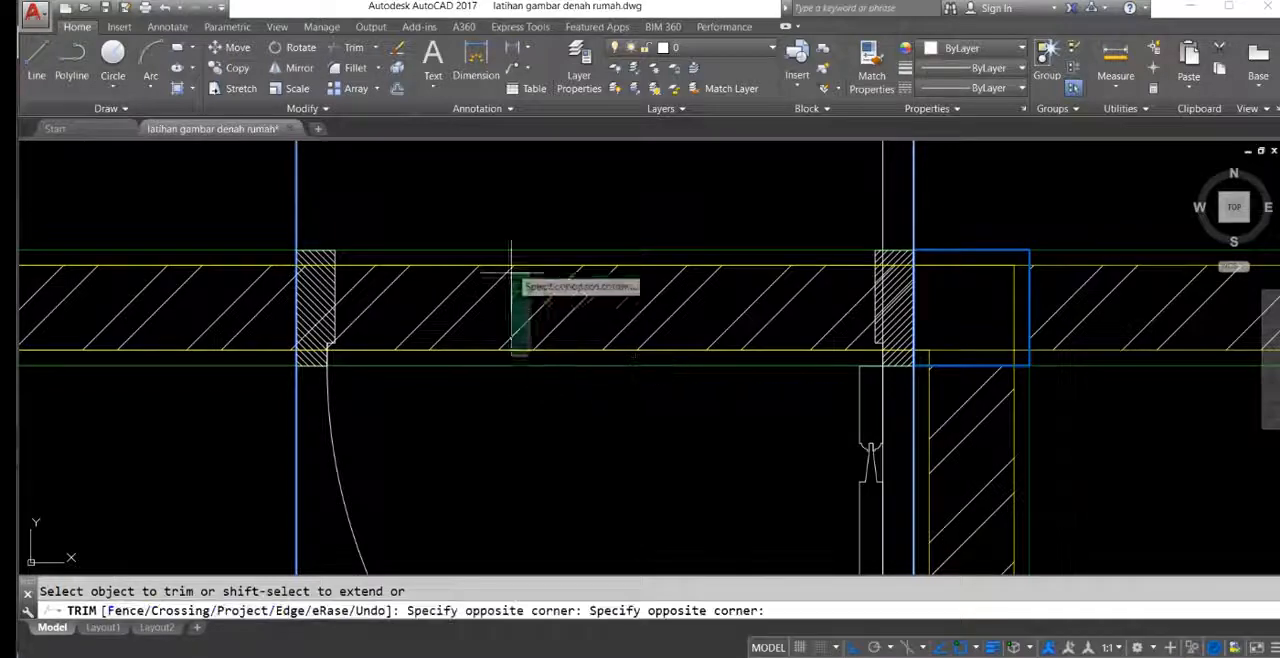
{"action": "left_click", "coordinate": [506, 250]}
{"action": "scroll", "coordinate": [506, 280], "scroll_direction": "down", "scroll_amount": 3}
{"action": "middle_click_drag", "start_coordinate": [475, 302], "coordinate": [620, 231]}
{"action": "scroll", "coordinate": [740, 245], "scroll_direction": "down", "scroll_amount": 6}
{"action": "middle_click_drag", "start_coordinate": [752, 238], "coordinate": [578, 529]}
{"action": "middle_click_drag", "start_coordinate": [746, 309], "coordinate": [742, 320]}
{"action": "key", "text": "Escape"}
Step: Trim the hatched wall across the kitchen outer door between the construction lines at its outer frame edges
{"action": "scroll", "coordinate": [742, 320], "scroll_direction": "up", "scroll_amount": 8}
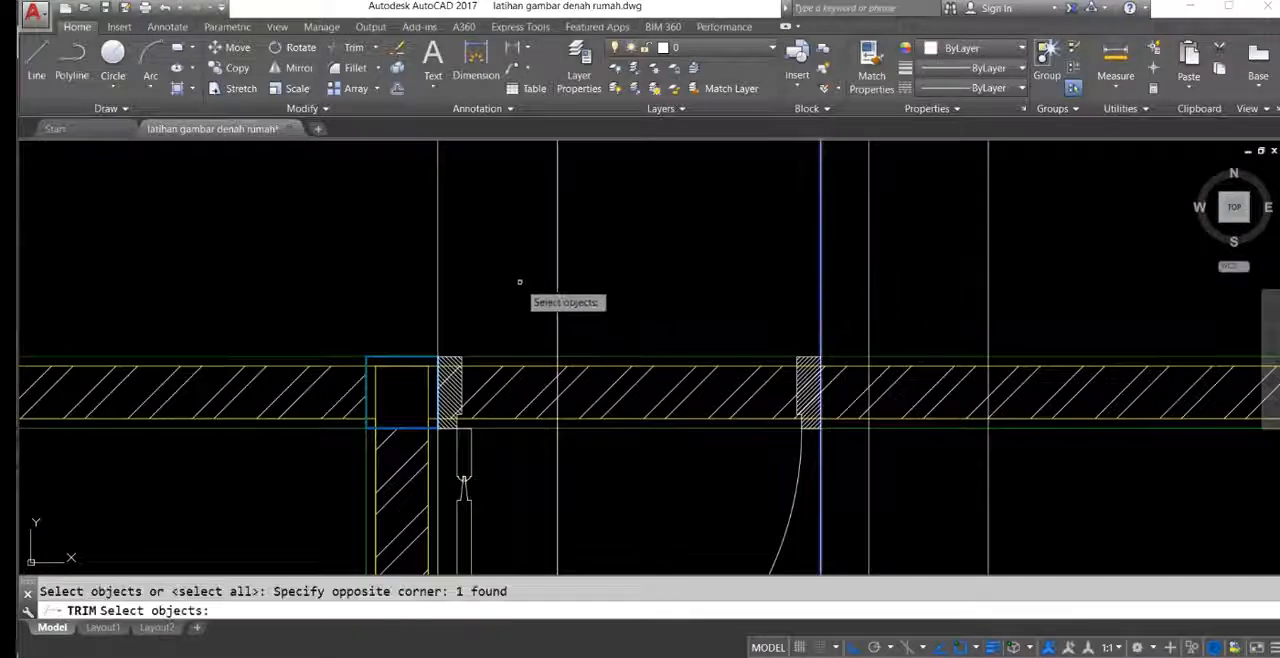
{"action": "middle_click_drag", "start_coordinate": [646, 405], "coordinate": [643, 343]}
{"action": "key", "text": "Return"}
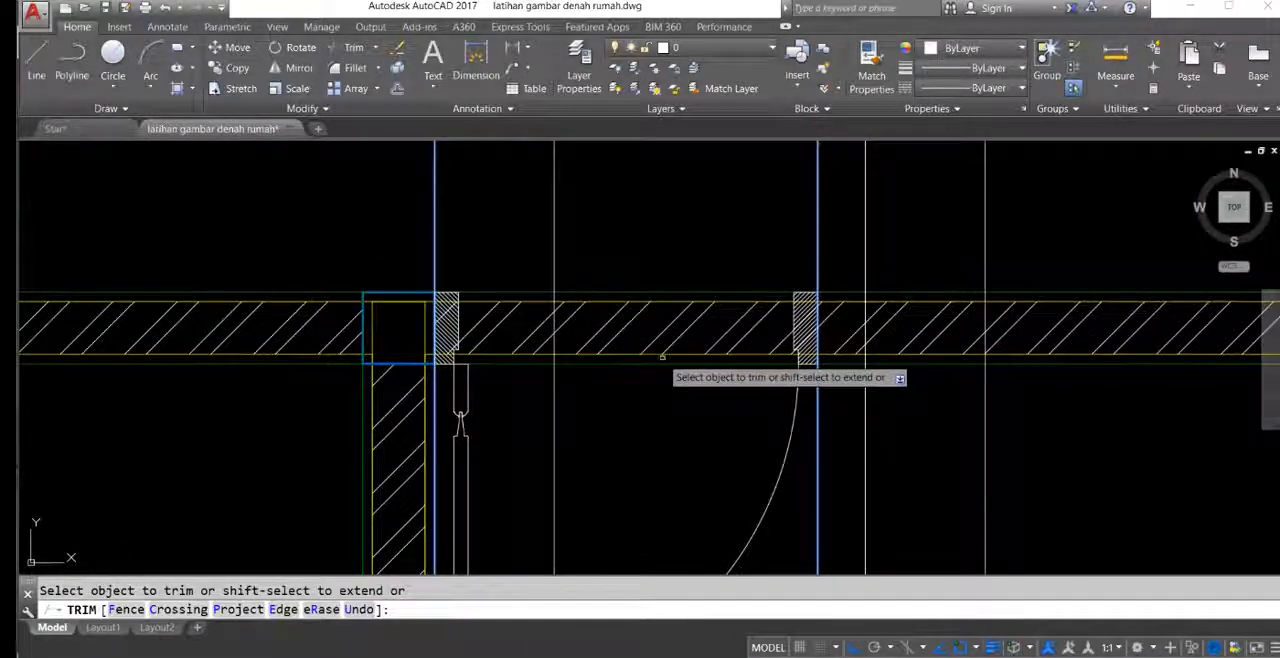
{"action": "left_click", "coordinate": [664, 376]}
{"action": "scroll", "coordinate": [653, 318], "scroll_direction": "down", "scroll_amount": 8}
{"action": "middle_click_drag", "start_coordinate": [657, 351], "coordinate": [665, 308]}
Step: Trim the hatched wall out of the main bedroom's three-pane window between the construction lines at its outer edges
{"action": "scroll", "coordinate": [600, 289], "scroll_direction": "up", "scroll_amount": 4}
{"action": "middle_click_drag", "start_coordinate": [398, 260], "coordinate": [717, 309]}
{"action": "left_click", "coordinate": [690, 284]}
{"action": "middle_click_drag", "start_coordinate": [439, 276], "coordinate": [534, 312]}
{"action": "left_click", "coordinate": [457, 267]}
{"action": "left_click", "coordinate": [401, 233]}
{"action": "scroll", "coordinate": [489, 336], "scroll_direction": "up", "scroll_amount": 4}
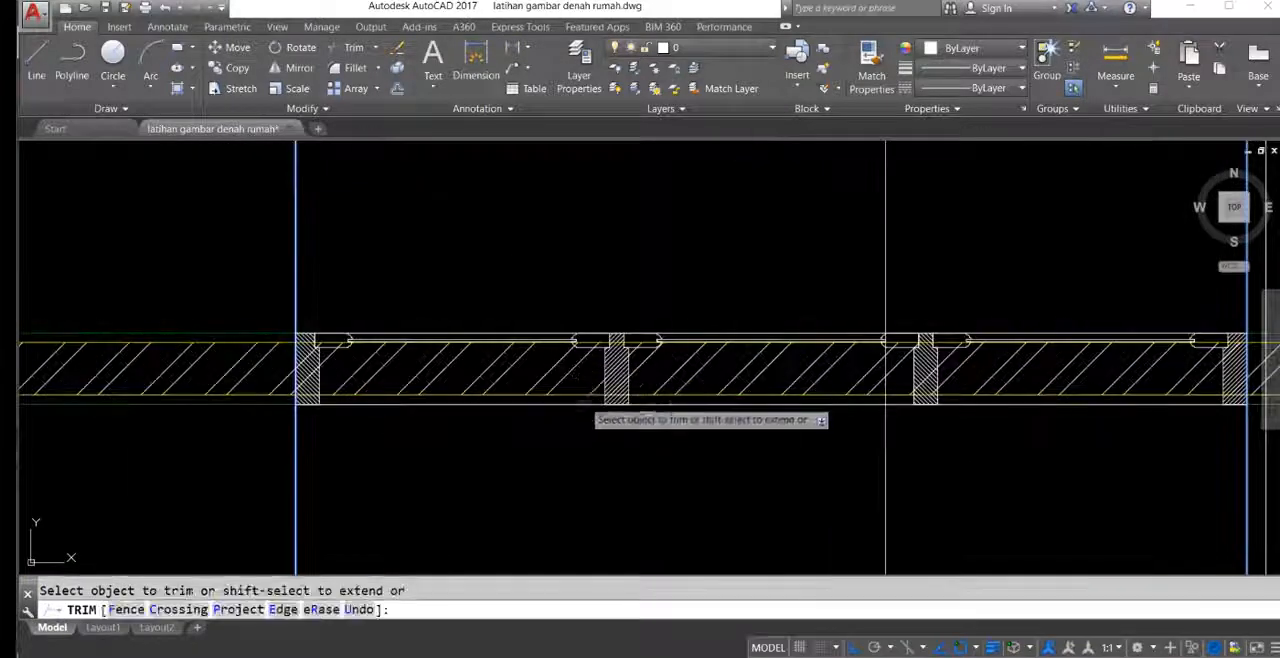
{"action": "left_click", "coordinate": [575, 398]}
{"action": "left_click", "coordinate": [532, 348]}
{"action": "scroll", "coordinate": [652, 340], "scroll_direction": "up", "scroll_amount": 3}
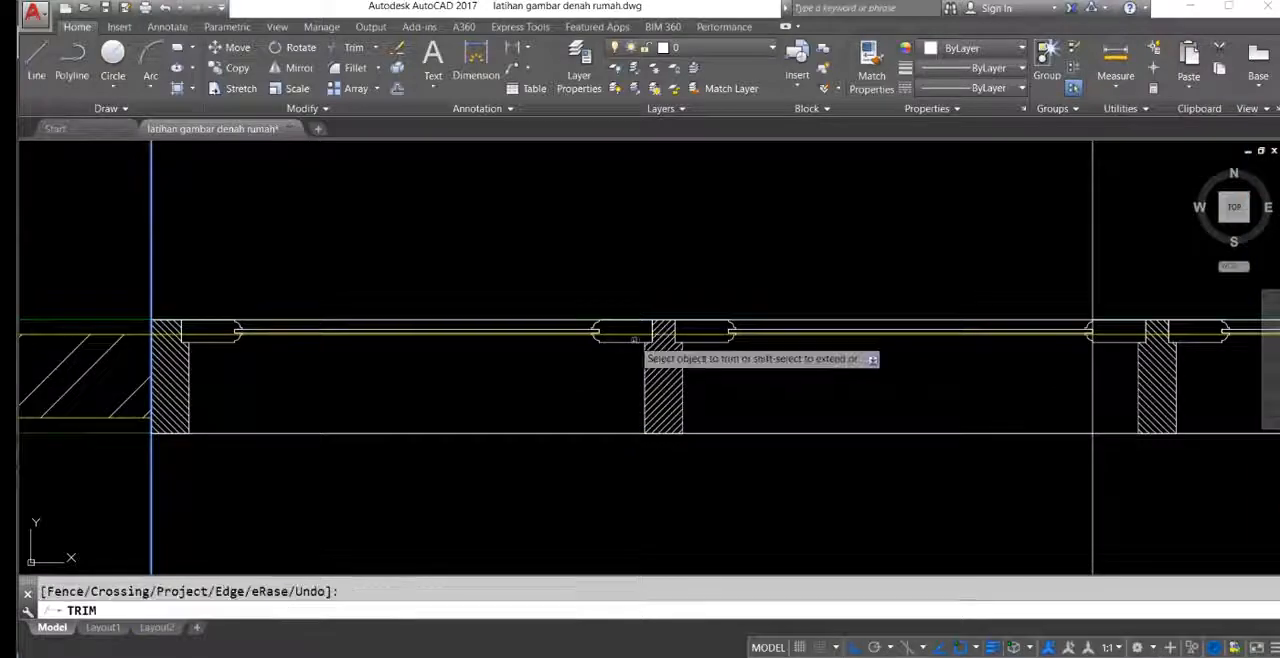
{"action": "scroll", "coordinate": [700, 350], "scroll_direction": "down", "scroll_amount": 8}
{"action": "key", "text": "Escape"}
Step: Trim the hatched wall out of the upper-right bedroom's two-pane window between the construction lines at its outer edges
{"action": "scroll", "coordinate": [641, 310], "scroll_direction": "up", "scroll_amount": 6}
{"action": "middle_click_drag", "start_coordinate": [641, 310], "coordinate": [722, 344]}
{"action": "left_click", "coordinate": [832, 264]}
{"action": "scroll", "coordinate": [570, 280], "scroll_direction": "up", "scroll_amount": 2}
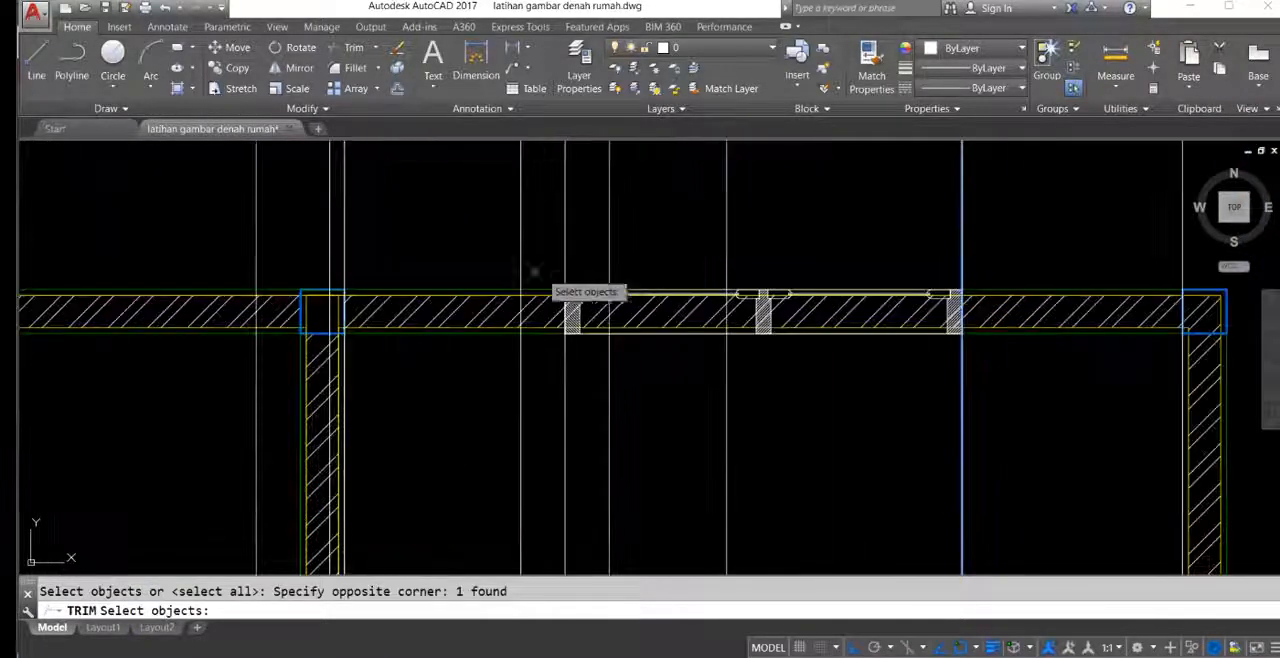
{"action": "scroll", "coordinate": [860, 330], "scroll_direction": "up", "scroll_amount": 2}
{"action": "key", "text": "Return"}
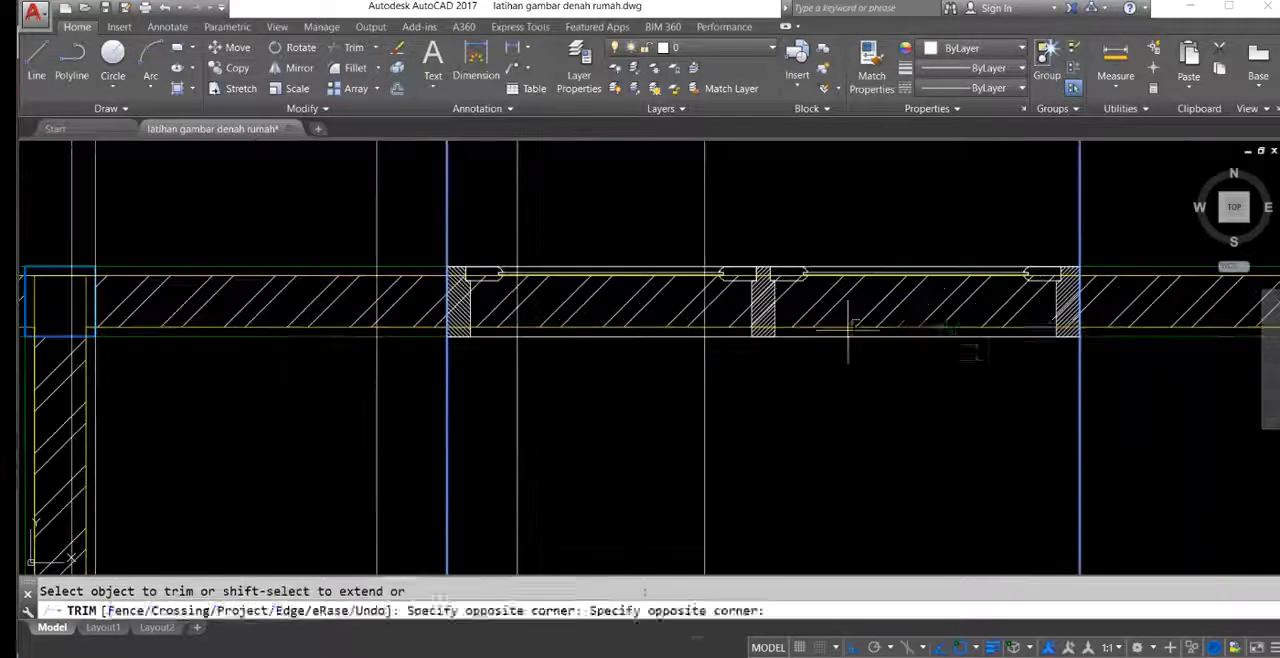
{"action": "scroll", "coordinate": [840, 292], "scroll_direction": "up", "scroll_amount": 4}
{"action": "scroll", "coordinate": [737, 314], "scroll_direction": "down", "scroll_amount": 8}
{"action": "middle_click_drag", "start_coordinate": [747, 426], "coordinate": [722, 234]}
{"action": "scroll", "coordinate": [604, 343], "scroll_direction": "up", "scroll_amount": 5}
{"action": "key", "text": "Escape"}
Step: Trim the wall lines and hatch across the upper-right bedroom's door between the construction lines at its frame edges
{"action": "middle_click_drag", "start_coordinate": [678, 353], "coordinate": [766, 273]}
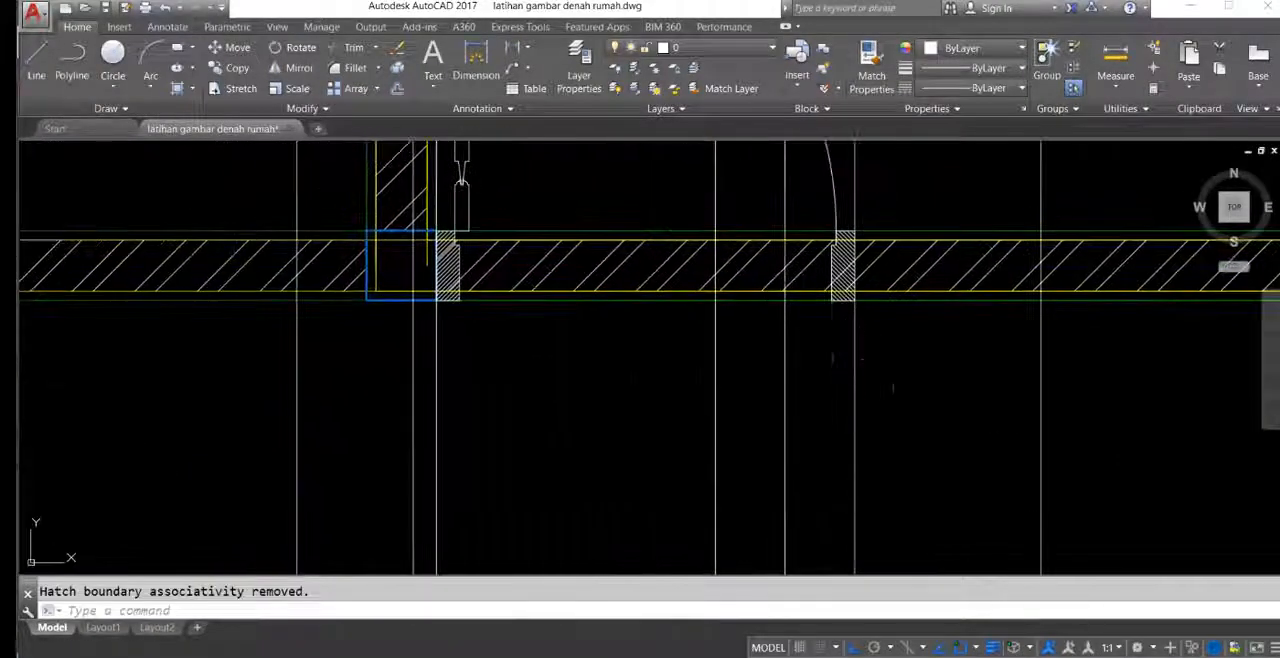
{"action": "middle_click_drag", "start_coordinate": [799, 388], "coordinate": [830, 402]}
{"action": "left_click", "coordinate": [466, 402]}
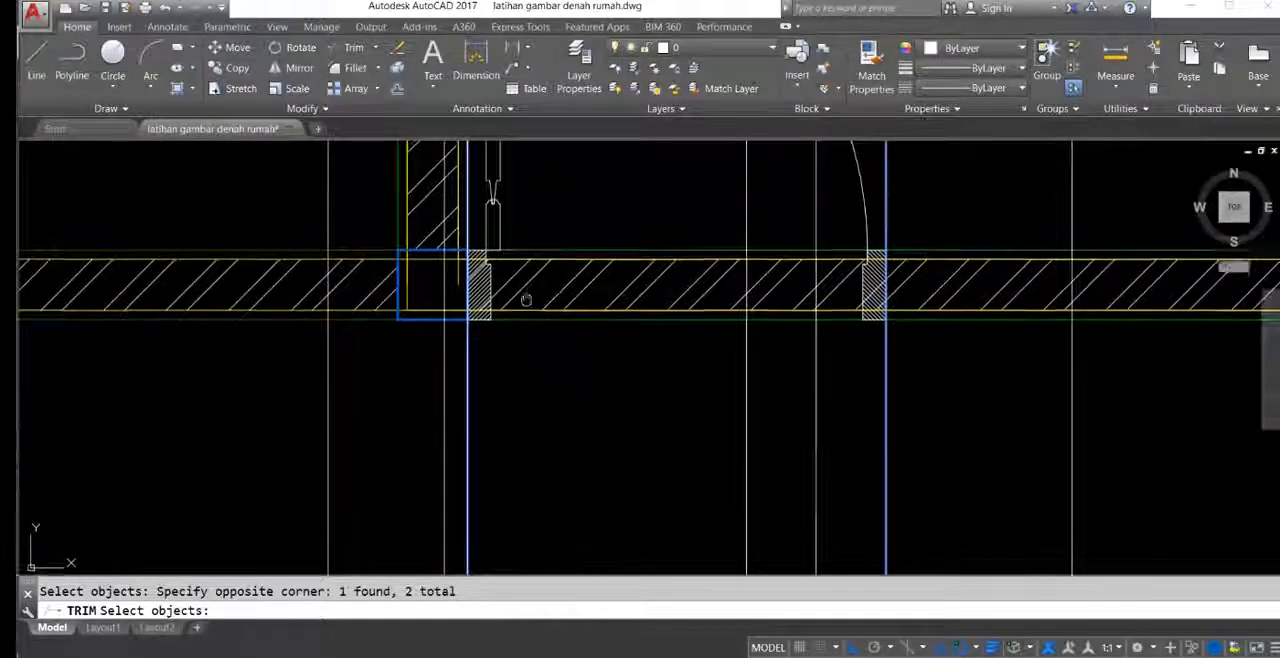
{"action": "middle_click_drag", "start_coordinate": [597, 308], "coordinate": [613, 372]}
{"action": "key", "text": "Return"}
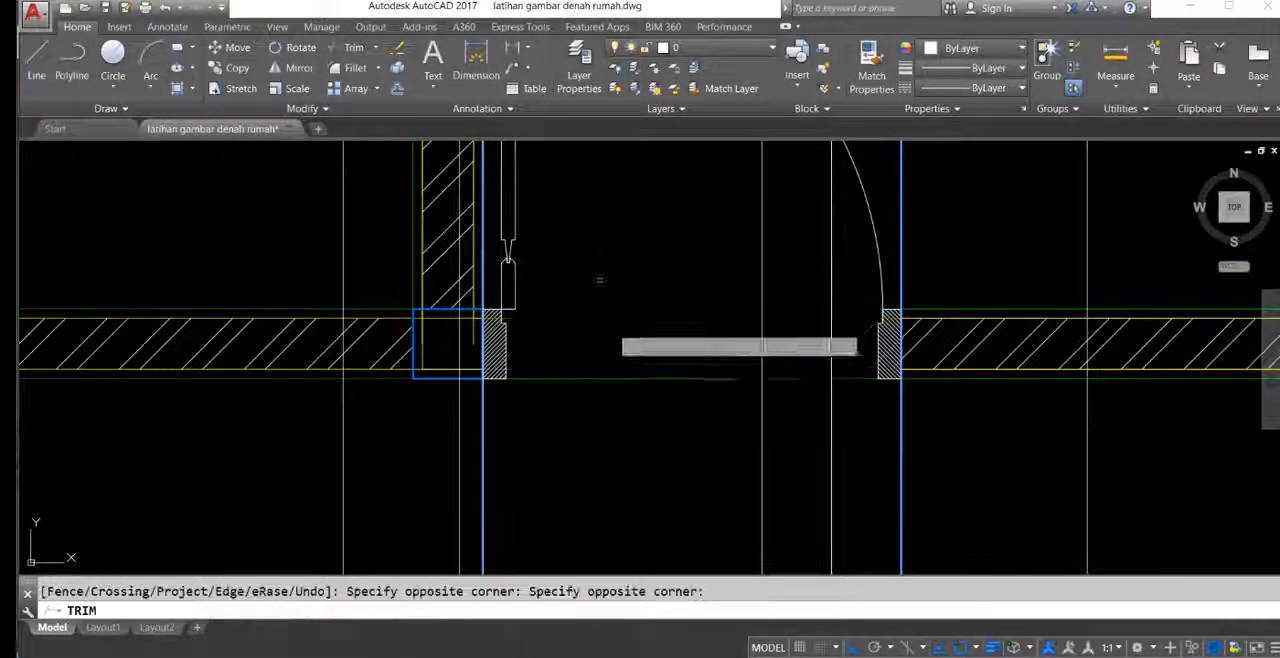
{"action": "left_click", "coordinate": [641, 401]}
{"action": "left_click", "coordinate": [594, 317]}
{"action": "scroll", "coordinate": [548, 344], "scroll_direction": "down", "scroll_amount": 7}
{"action": "middle_click_drag", "start_coordinate": [589, 380], "coordinate": [689, 226]}
{"action": "key", "text": "Return"}
Step: Trim the remaining hatch and wall lines out of the upper-right bedroom's doorway and end the trim
{"action": "mouse_move", "coordinate": [684, 275]}
{"action": "middle_mouse_down"}
{"action": "mouse_move", "coordinate": [687, 389]}
{"action": "mouse_move", "coordinate": [763, 377]}
{"action": "mouse_move", "coordinate": [746, 365]}
{"action": "middle_mouse_up"}
{"action": "scroll", "coordinate": [710, 277], "scroll_direction": "up", "scroll_amount": 8}
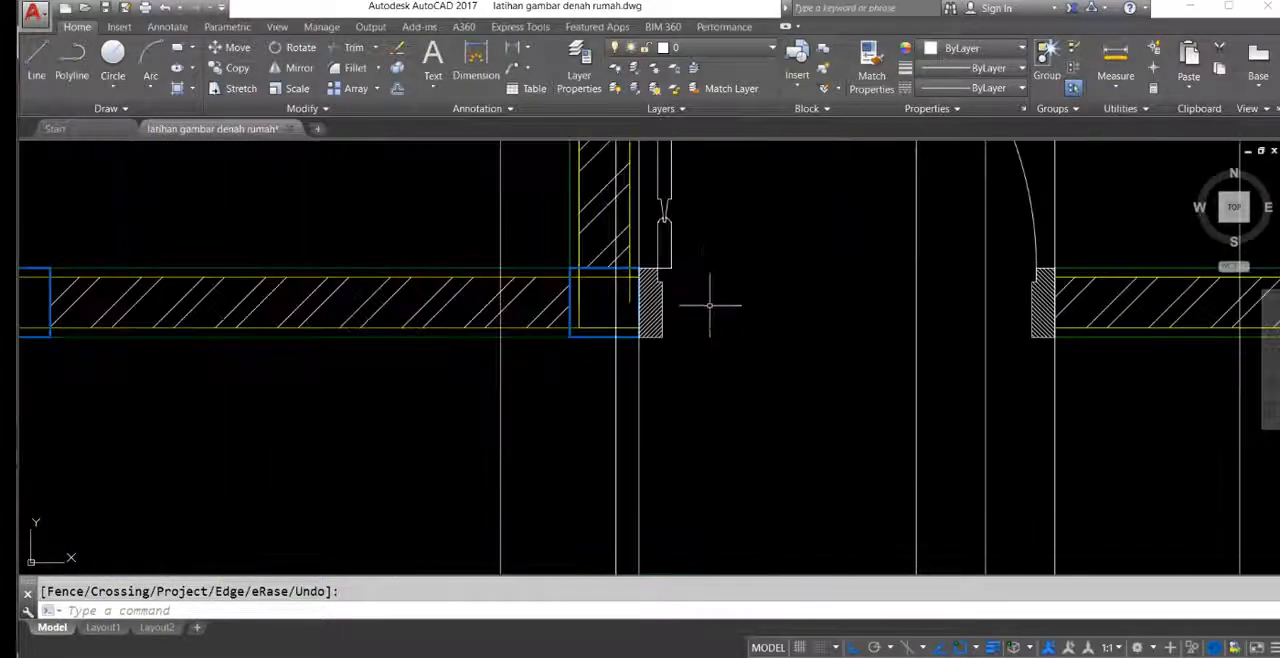
{"action": "scroll", "coordinate": [640, 299], "scroll_direction": "down", "scroll_amount": 7}
{"action": "mouse_move", "coordinate": [677, 286]}
{"action": "middle_mouse_down"}
{"action": "mouse_move", "coordinate": [634, 217]}
{"action": "mouse_move", "coordinate": [649, 243]}
{"action": "middle_mouse_up"}
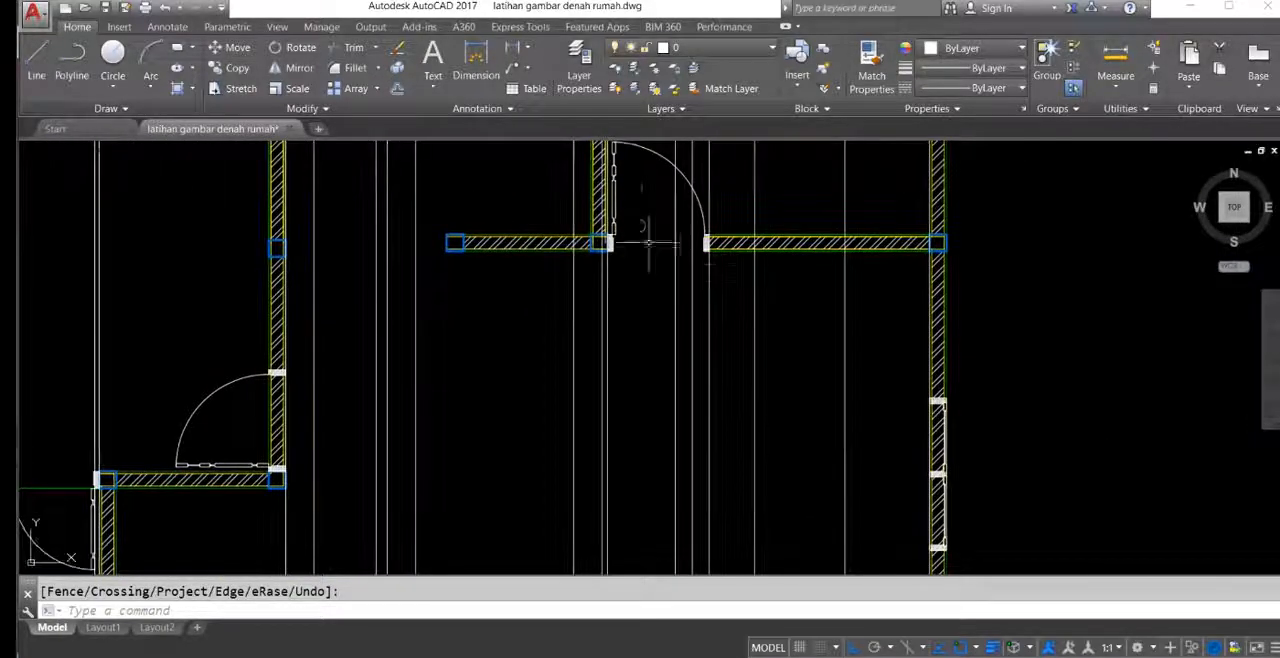
Step: Trim the hatched wall out of the right side door and its adjoining window between the construction lines at their outermost frame edges
{"action": "scroll", "coordinate": [535, 244], "scroll_direction": "down", "scroll_amount": 5}
{"action": "middle_click_drag", "start_coordinate": [539, 279], "coordinate": [620, 166]}
{"action": "middle_click_drag", "start_coordinate": [602, 464], "coordinate": [625, 368]}
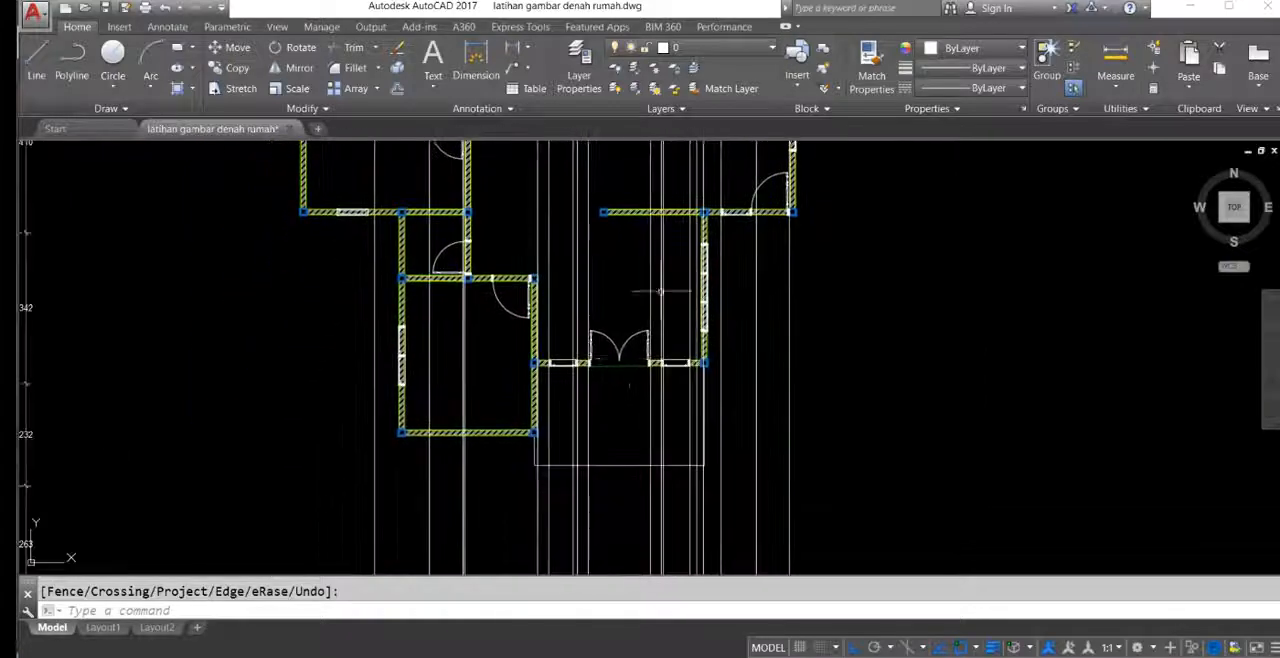
{"action": "scroll", "coordinate": [624, 366], "scroll_direction": "up", "scroll_amount": 3}
{"action": "middle_click_drag", "start_coordinate": [656, 208], "coordinate": [604, 433]}
{"action": "scroll", "coordinate": [808, 354], "scroll_direction": "up", "scroll_amount": 7}
{"action": "middle_click_drag", "start_coordinate": [816, 362], "coordinate": [772, 362]}
{"action": "left_click", "coordinate": [861, 395]}
{"action": "left_click", "coordinate": [486, 377]}
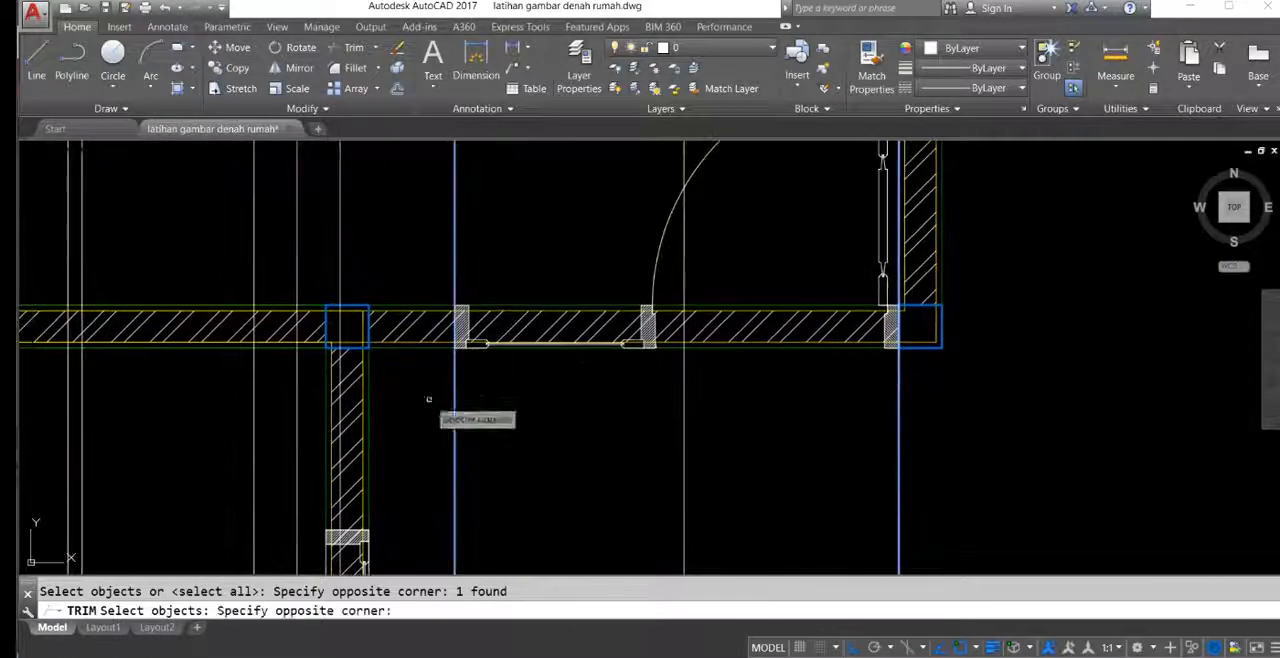
{"action": "left_click", "coordinate": [429, 391]}
{"action": "scroll", "coordinate": [750, 355], "scroll_direction": "up", "scroll_amount": 6}
{"action": "key", "text": "Return"}
{"action": "left_click", "coordinate": [766, 359]}
{"action": "scroll", "coordinate": [756, 345], "scroll_direction": "down", "scroll_amount": 5}
{"action": "left_click", "coordinate": [732, 208]}
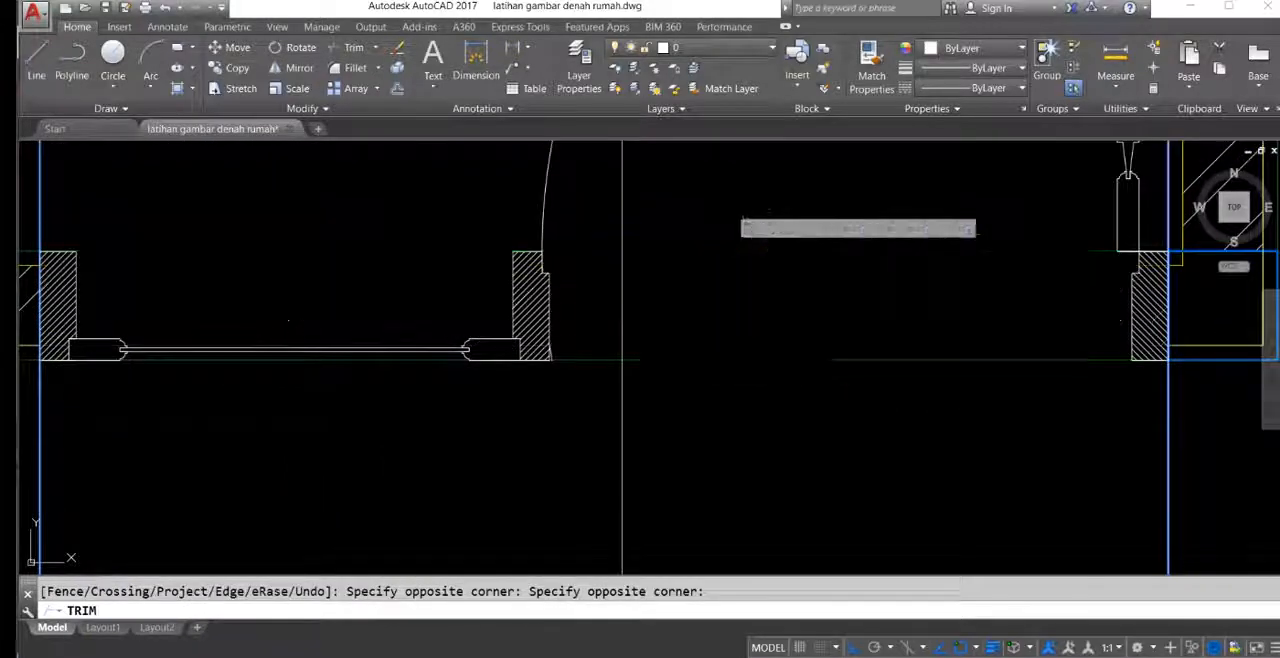
{"action": "middle_click_drag", "start_coordinate": [580, 297], "coordinate": [737, 320]}
{"action": "scroll", "coordinate": [598, 384], "scroll_direction": "up", "scroll_amount": 3}
{"action": "scroll", "coordinate": [611, 380], "scroll_direction": "down", "scroll_amount": 3}
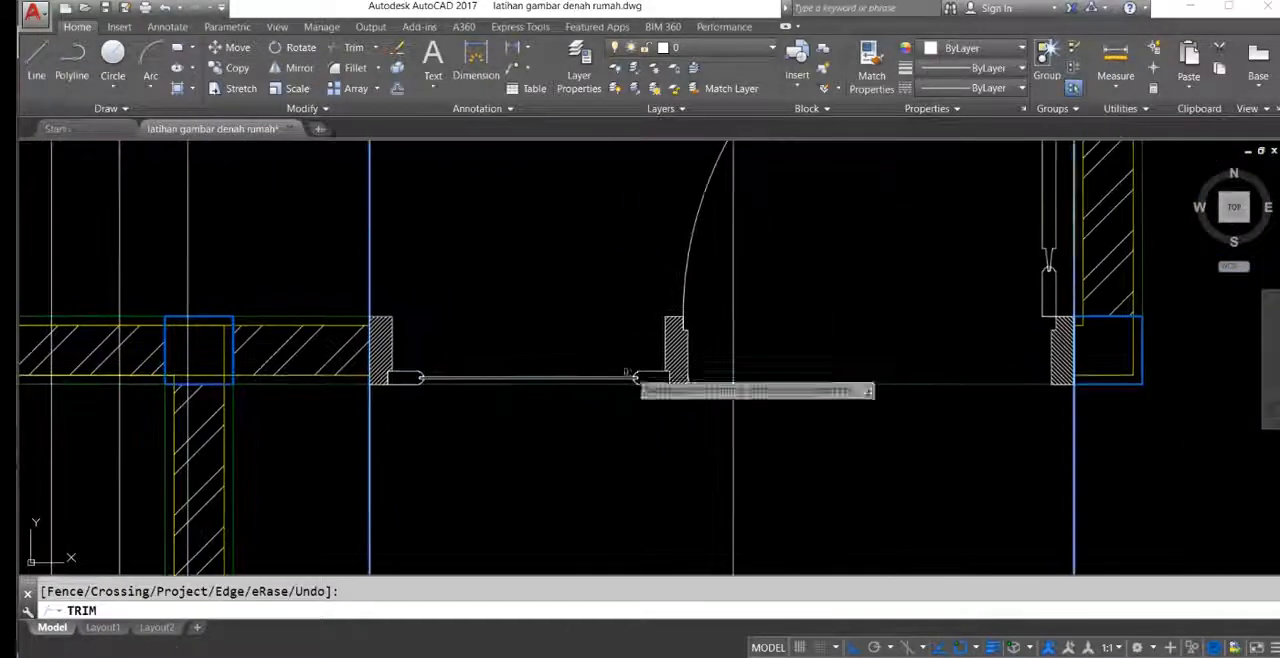
{"action": "key", "text": "Escape"}
Step: Draw a rectangle around the window beside the side door, from its upper-left outer frame corner to the shared frame's lower-right corner
{"action": "scroll", "coordinate": [485, 328], "scroll_direction": "up", "scroll_amount": 1}
{"action": "type", "text": "rek"}
{"action": "scroll", "coordinate": [466, 315], "scroll_direction": "up", "scroll_amount": 4}
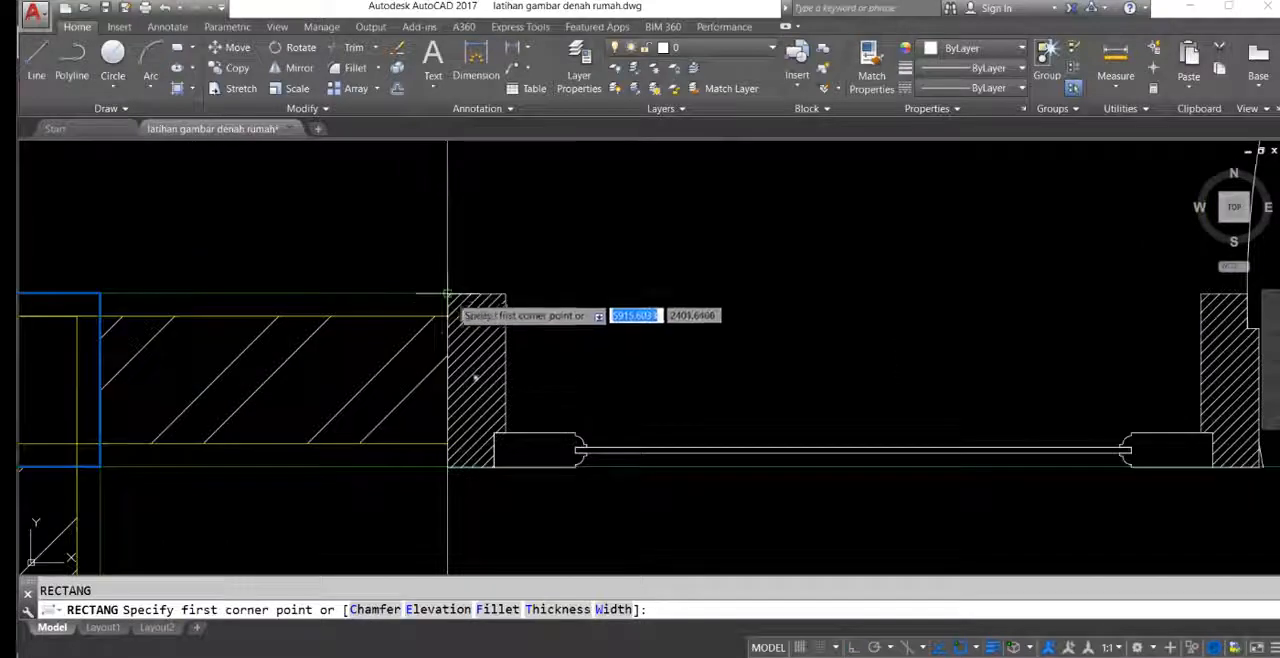
{"action": "scroll", "coordinate": [650, 360], "scroll_direction": "down", "scroll_amount": 3}
{"action": "scroll", "coordinate": [741, 408], "scroll_direction": "up", "scroll_amount": 3}
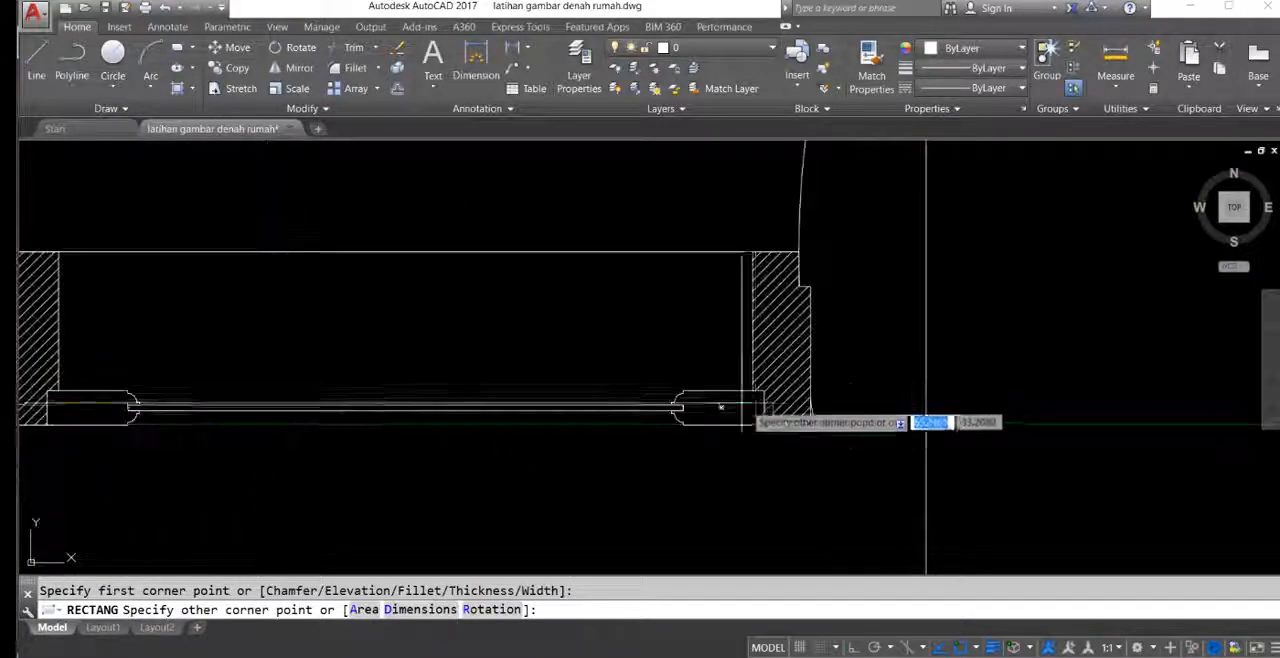
{"action": "left_click", "coordinate": [811, 424]}
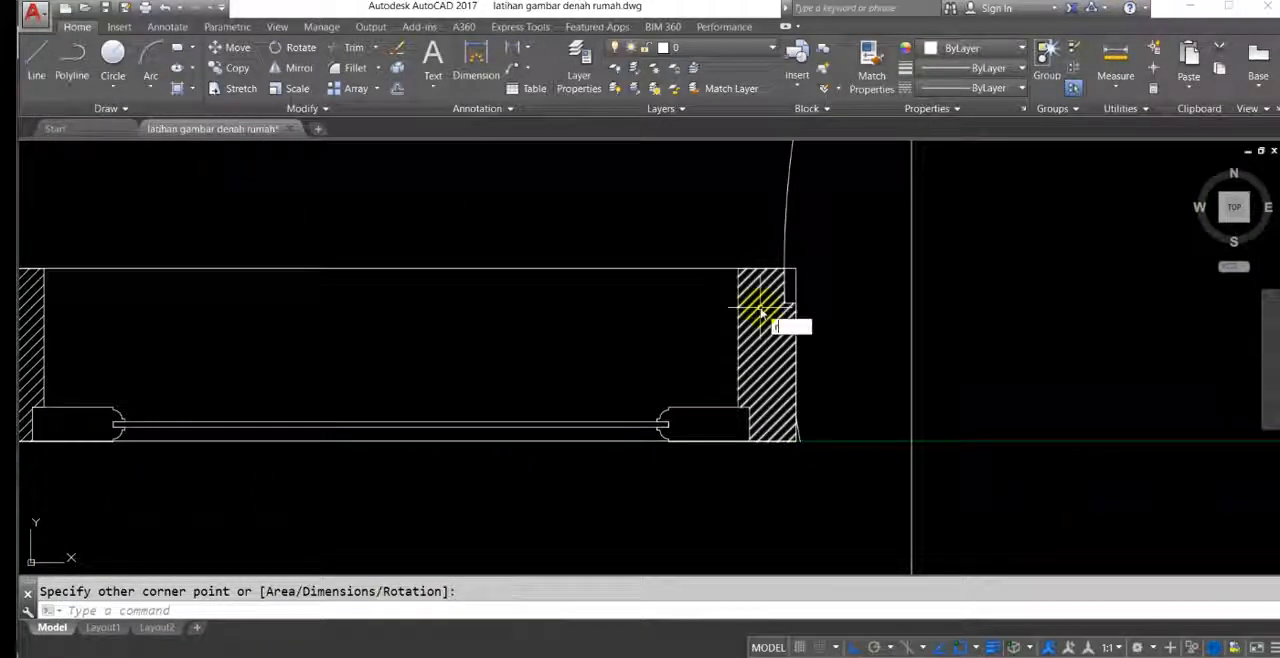
Step: Trim off the rectangle's corner that overhangs the rebate of the frame shared by the window and side door
{"action": "key", "text": "BackSpace"}
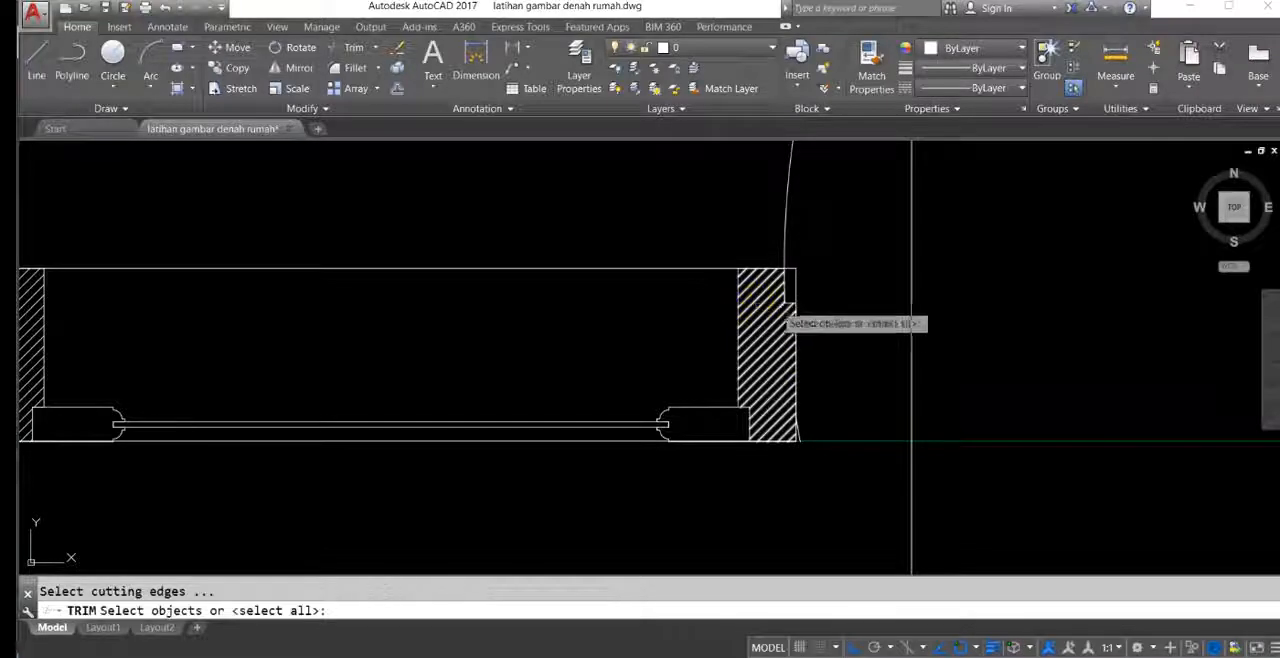
{"action": "key", "text": "Return"}
{"action": "scroll", "coordinate": [815, 270], "scroll_direction": "up", "scroll_amount": 5}
{"action": "left_click", "coordinate": [794, 224]}
{"action": "left_click", "coordinate": [669, 300]}
{"action": "scroll", "coordinate": [640, 300], "scroll_direction": "down", "scroll_amount": 5}
{"action": "middle_click_drag", "start_coordinate": [690, 393], "coordinate": [542, 340]}
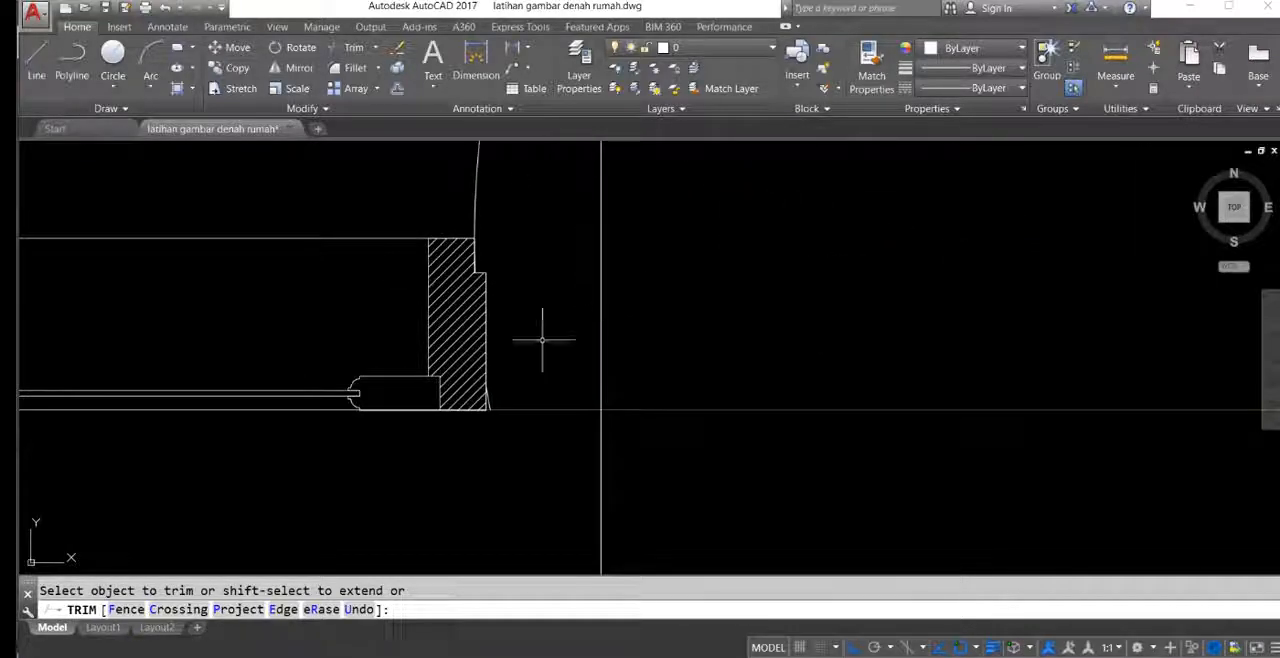
{"action": "key", "text": "Escape"}
Step: Delete the leftover end of the door swing arc along the lower part of the frame shared with the window
{"action": "scroll", "coordinate": [523, 423], "scroll_direction": "up", "scroll_amount": 6}
{"action": "left_click", "coordinate": [520, 412]}
{"action": "left_click", "coordinate": [472, 442]}
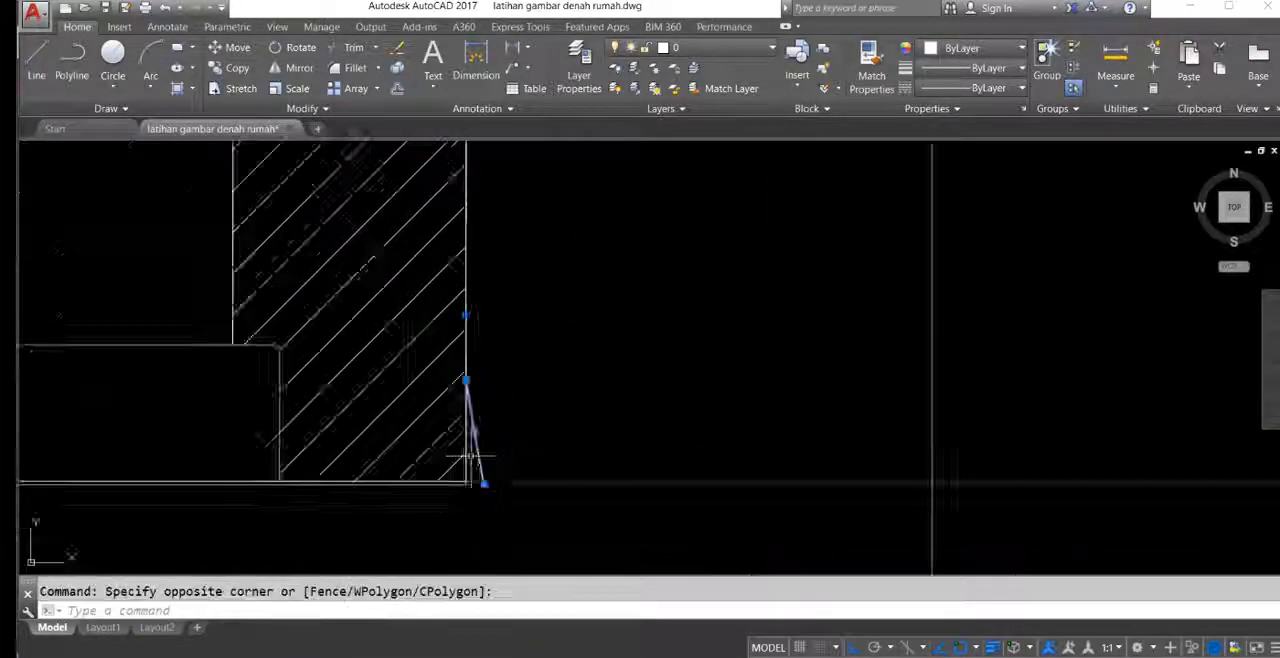
{"action": "scroll", "coordinate": [484, 455], "scroll_direction": "down", "scroll_amount": 3}
{"action": "middle_click_drag", "start_coordinate": [484, 455], "coordinate": [657, 339]}
{"action": "scroll", "coordinate": [598, 340], "scroll_direction": "down", "scroll_amount": 6}
{"action": "middle_click_drag", "start_coordinate": [579, 349], "coordinate": [663, 375]}
{"action": "left_click", "coordinate": [606, 194]}
{"action": "left_click", "coordinate": [474, 272]}
{"action": "middle_click_drag", "start_coordinate": [467, 285], "coordinate": [551, 316]}
{"action": "scroll", "coordinate": [752, 408], "scroll_direction": "up", "scroll_amount": 8}
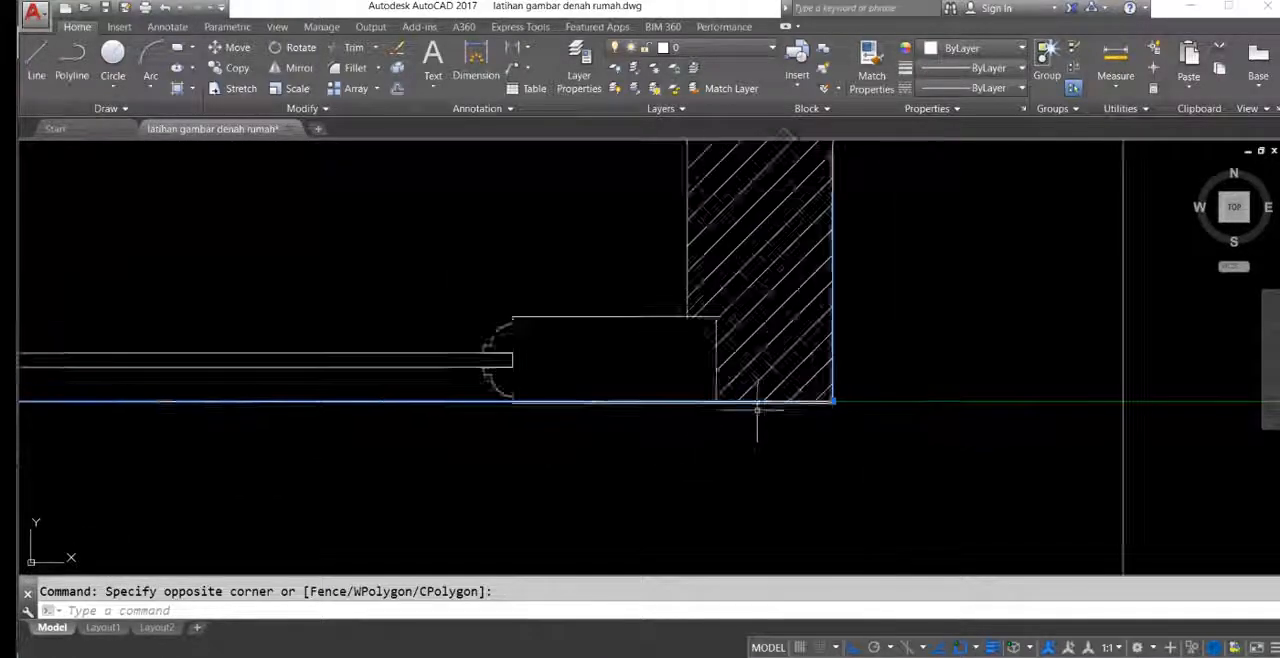
{"action": "scroll", "coordinate": [846, 396], "scroll_direction": "down", "scroll_amount": 6}
{"action": "middle_click_drag", "start_coordinate": [846, 396], "coordinate": [569, 427]}
{"action": "key", "text": "Escape"}
Step: Delete the vertical construction lines running through the side door and its adjoining window
{"action": "scroll", "coordinate": [828, 325], "scroll_direction": "down", "scroll_amount": 5}
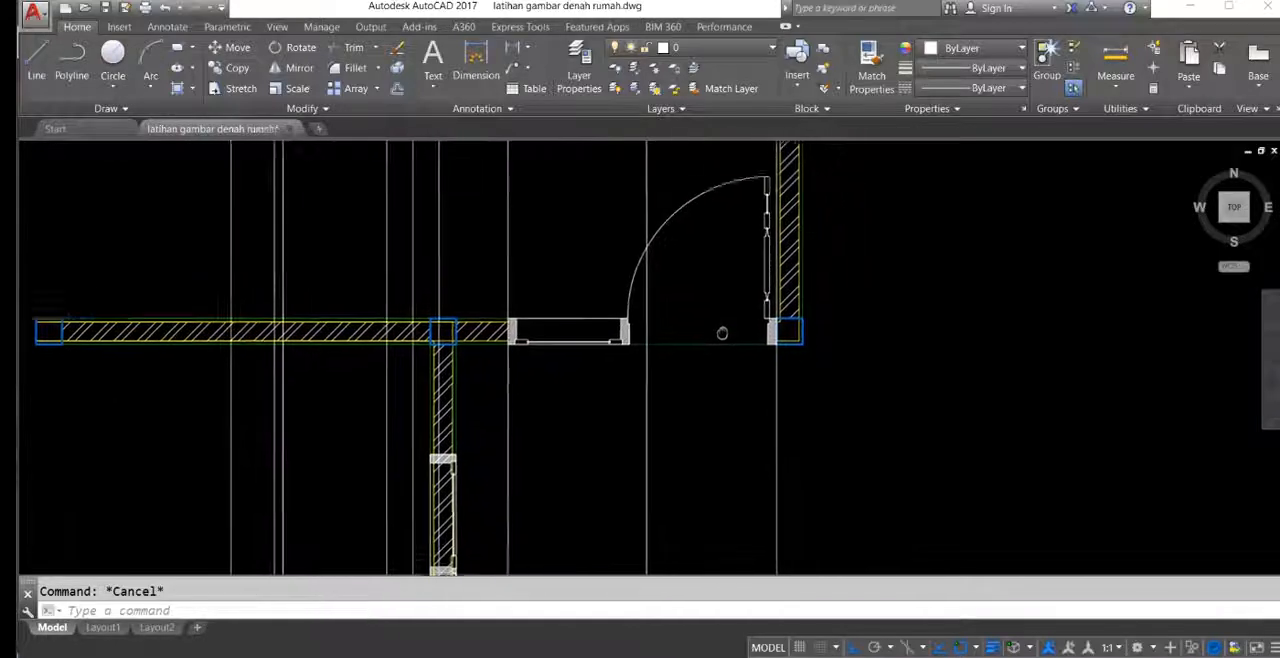
{"action": "left_click", "coordinate": [897, 432]}
{"action": "left_click", "coordinate": [596, 459]}
{"action": "middle_click_drag", "start_coordinate": [566, 439], "coordinate": [674, 393]}
{"action": "key", "text": "Delete"}
{"action": "left_click", "coordinate": [697, 393]}
{"action": "left_click", "coordinate": [623, 411]}
{"action": "scroll", "coordinate": [660, 443], "scroll_direction": "down", "scroll_amount": 10}
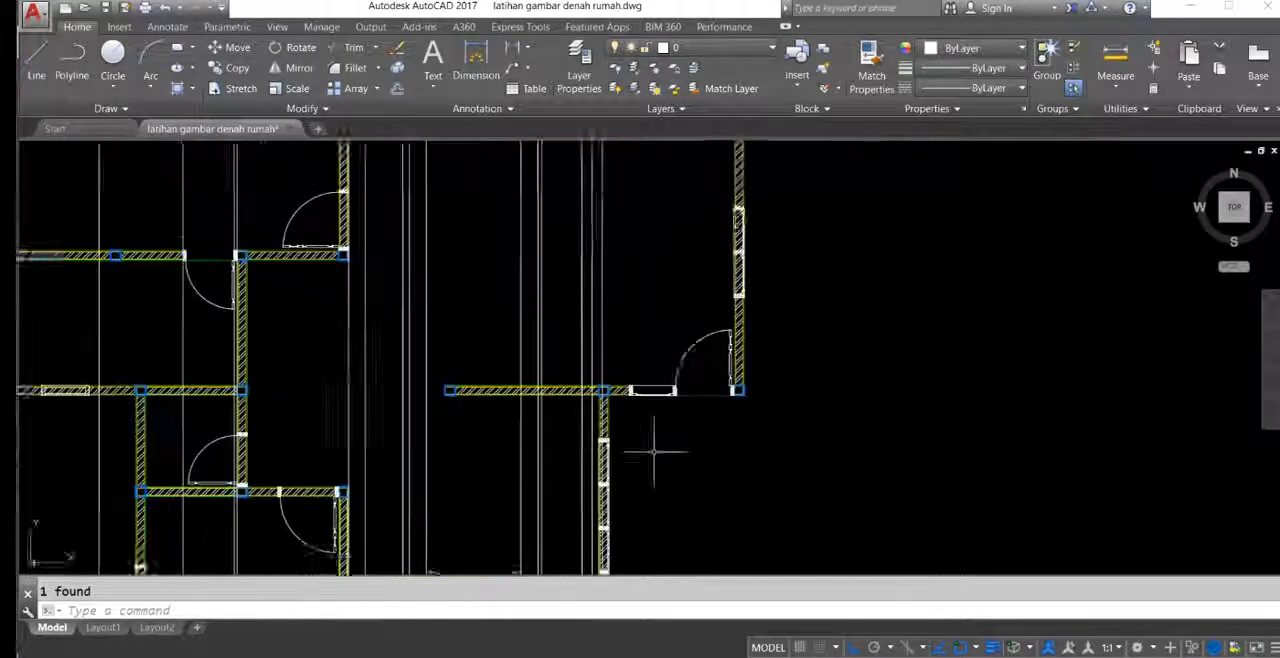
Step: Erase all remaining vertical construction lines across the floor plan
{"action": "scroll", "coordinate": [723, 318], "scroll_direction": "up", "scroll_amount": 2}
{"action": "mouse_move", "coordinate": [708, 311]}
{"action": "middle_mouse_down"}
{"action": "mouse_move", "coordinate": [706, 262]}
{"action": "mouse_move", "coordinate": [730, 330]}
{"action": "middle_mouse_up"}
{"action": "left_click", "coordinate": [775, 209]}
{"action": "left_click", "coordinate": [497, 250]}
{"action": "middle_click_drag", "start_coordinate": [577, 328], "coordinate": [643, 294]}
{"action": "type", "text": "e"}
{"action": "key", "text": "space"}
{"action": "middle_click_drag", "start_coordinate": [735, 356], "coordinate": [713, 307]}
{"action": "scroll", "coordinate": [826, 286], "scroll_direction": "up", "scroll_amount": 3}
{"action": "scroll", "coordinate": [814, 260], "scroll_direction": "up", "scroll_amount": 2}
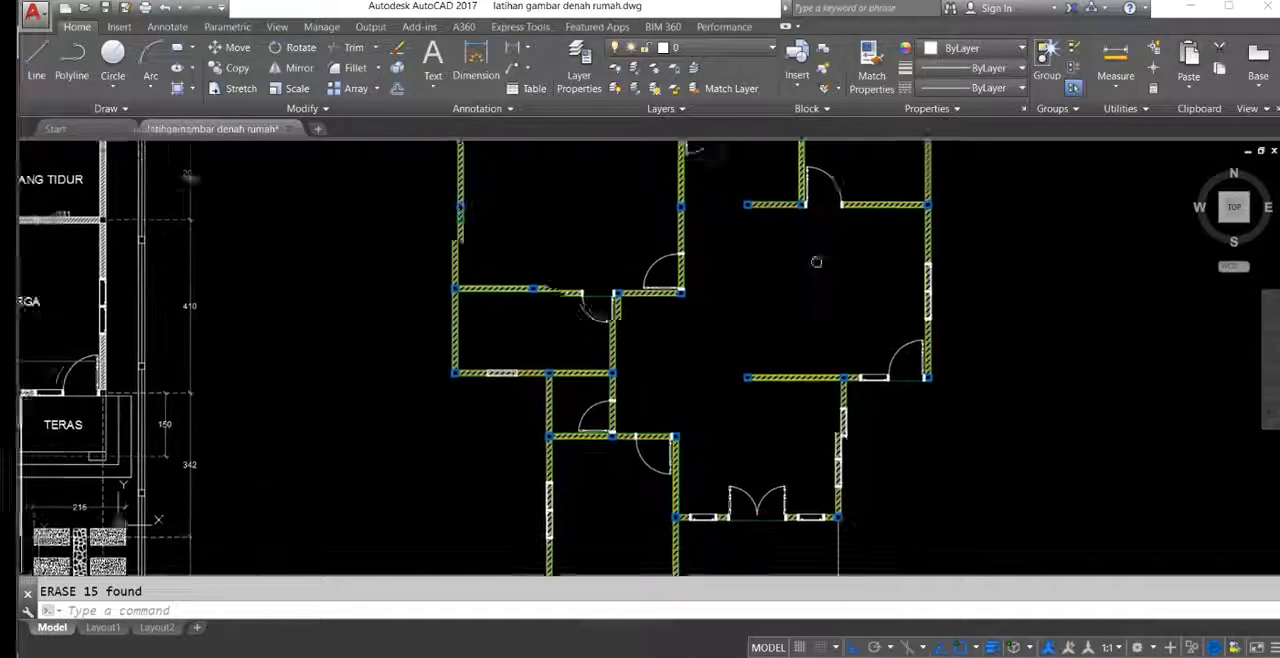
Step: Draw horizontal construction lines through the upper and lower outer frame edges of the large upper-left room's corner door
{"action": "scroll", "coordinate": [600, 290], "scroll_direction": "up", "scroll_amount": 5}
{"action": "middle_click_drag", "start_coordinate": [658, 342], "coordinate": [650, 378]}
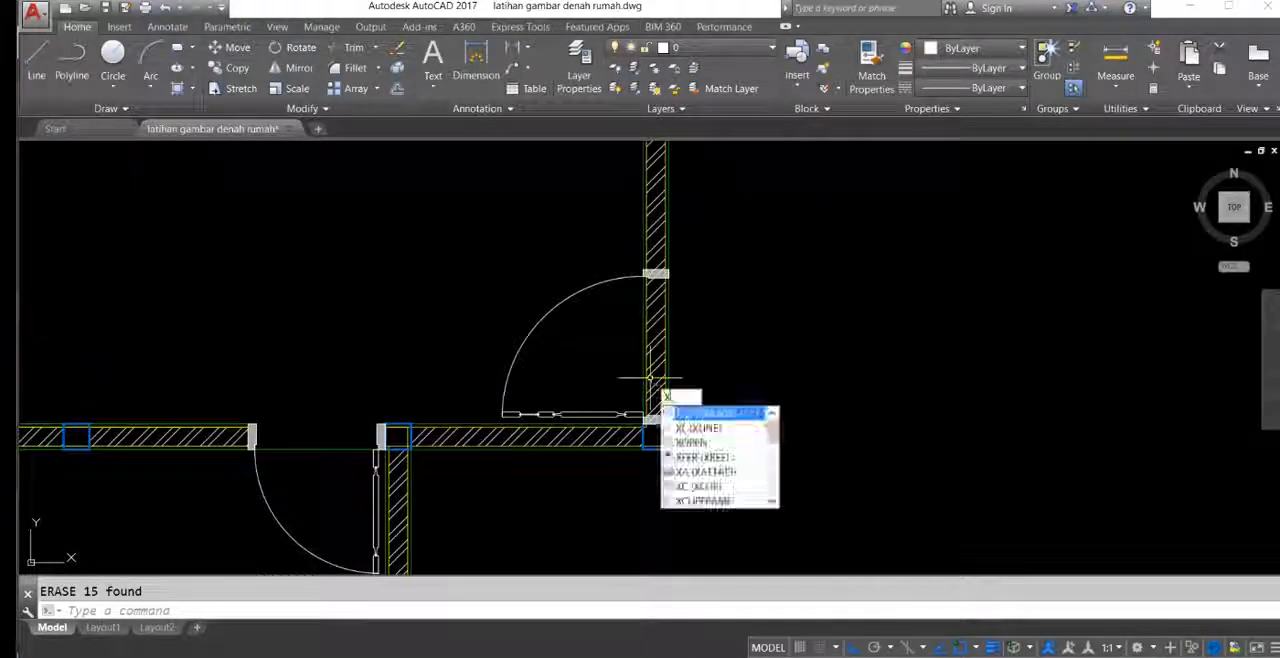
{"action": "key", "text": "Return"}
{"action": "scroll", "coordinate": [655, 258], "scroll_direction": "up", "scroll_amount": 2}
{"action": "left_click", "coordinate": [655, 251]}
{"action": "left_click", "coordinate": [786, 261]}
{"action": "key", "text": "Return"}
{"action": "middle_click_drag", "start_coordinate": [728, 418], "coordinate": [670, 295]}
{"action": "key", "text": "Return"}
{"action": "left_click", "coordinate": [594, 374]}
{"action": "left_click", "coordinate": [689, 374]}
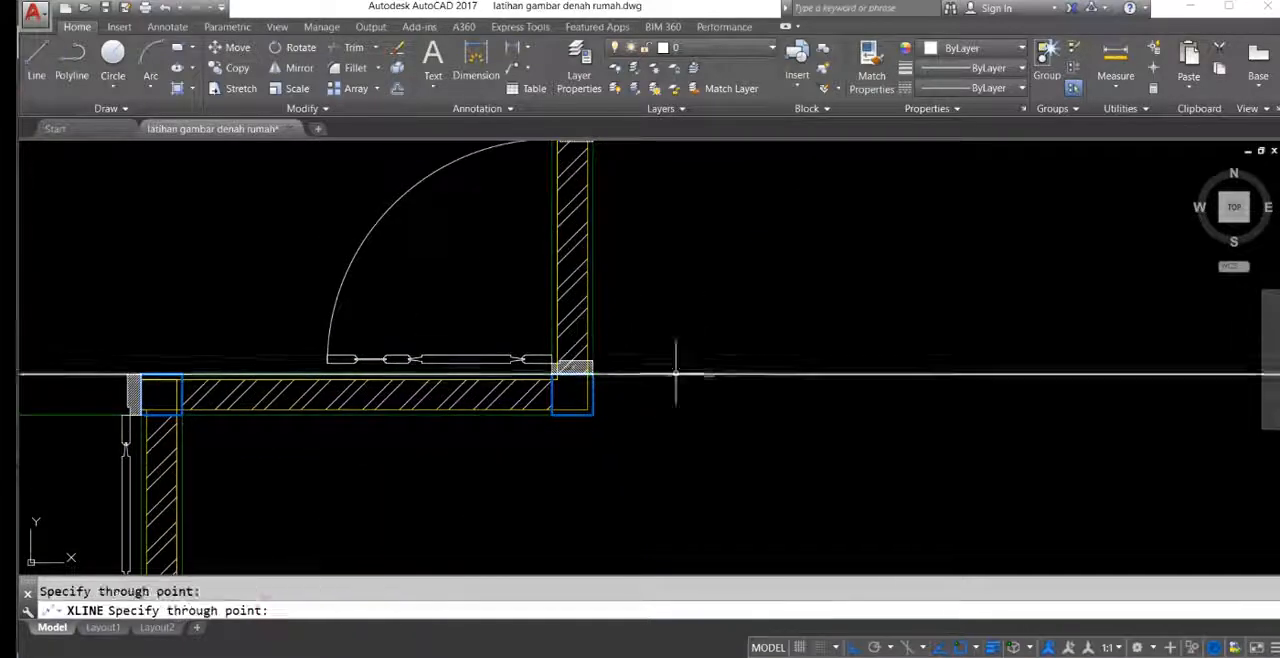
{"action": "key", "text": "Return"}
Step: Draw a horizontal construction line through the upper outer frame edge of the two-pane window in the right outer wall
{"action": "middle_click_drag", "start_coordinate": [765, 352], "coordinate": [734, 463]}
{"action": "scroll", "coordinate": [668, 340], "scroll_direction": "down", "scroll_amount": 4}
{"action": "middle_click_drag", "start_coordinate": [862, 357], "coordinate": [607, 254]}
{"action": "middle_click_drag", "start_coordinate": [1005, 322], "coordinate": [929, 354]}
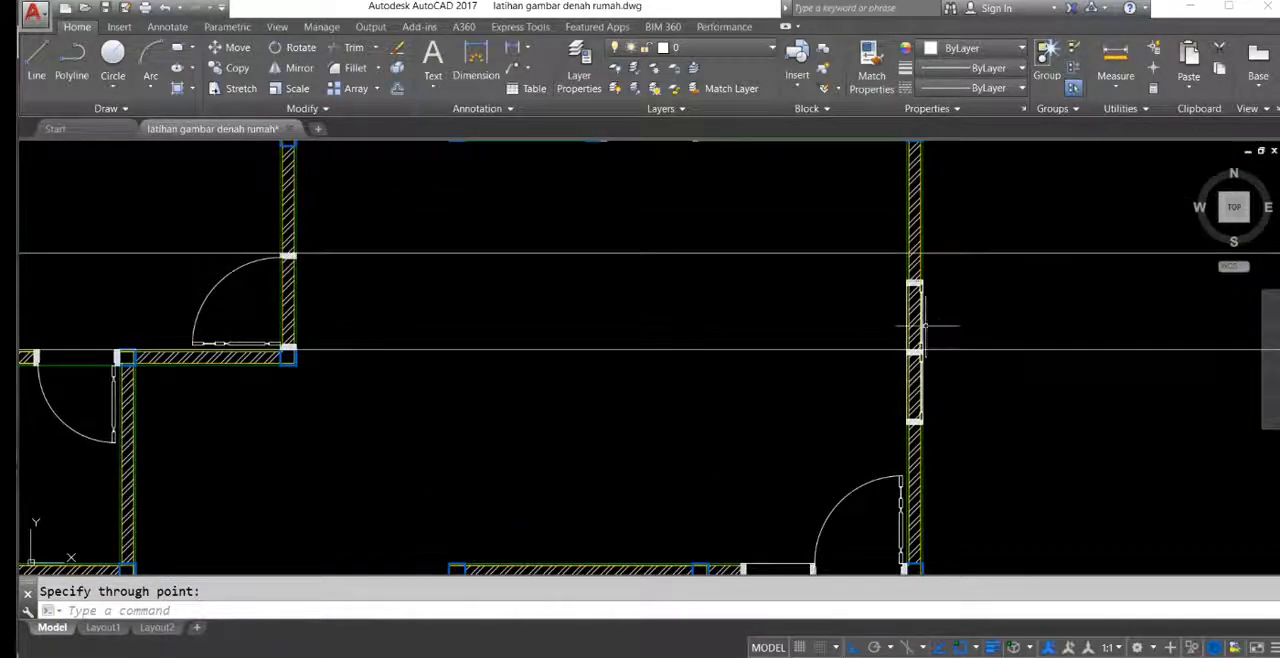
{"action": "key", "text": "Return"}
{"action": "scroll", "coordinate": [903, 294], "scroll_direction": "down", "scroll_amount": 2}
{"action": "scroll", "coordinate": [903, 277], "scroll_direction": "up", "scroll_amount": 5}
{"action": "left_click", "coordinate": [913, 274]}
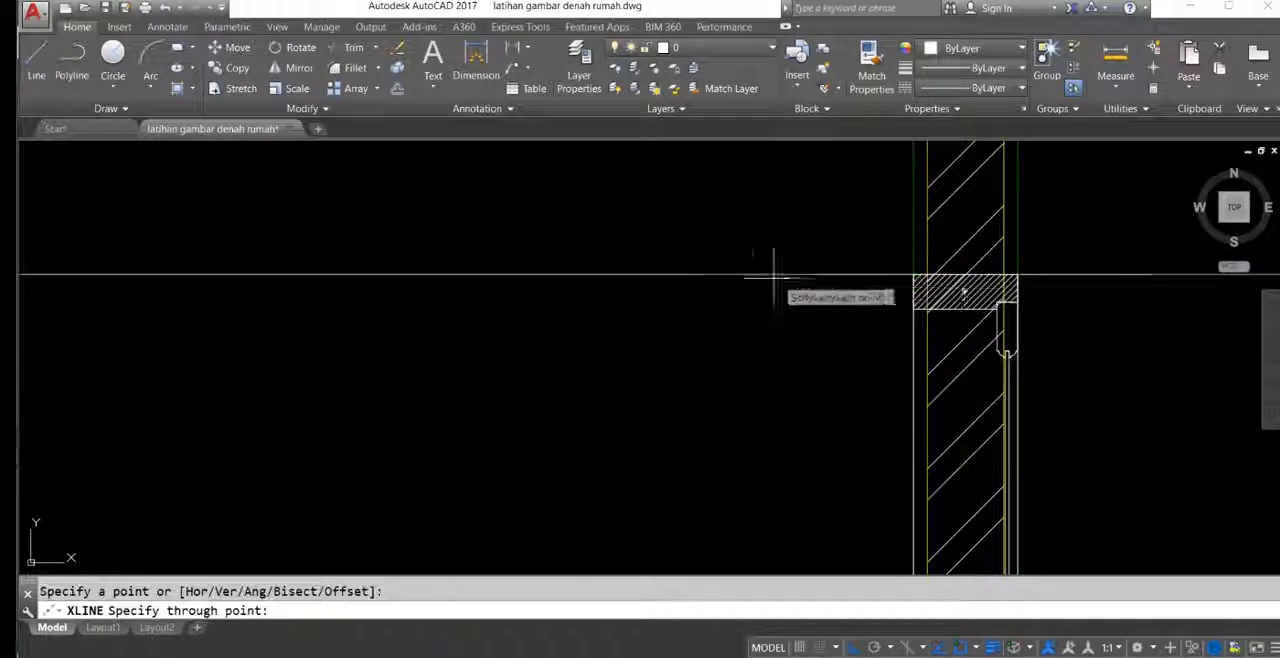
{"action": "scroll", "coordinate": [750, 274], "scroll_direction": "down", "scroll_amount": 2}
{"action": "middle_click_drag", "start_coordinate": [823, 348], "coordinate": [809, 214]}
{"action": "middle_click_drag", "start_coordinate": [823, 429], "coordinate": [787, 204]}
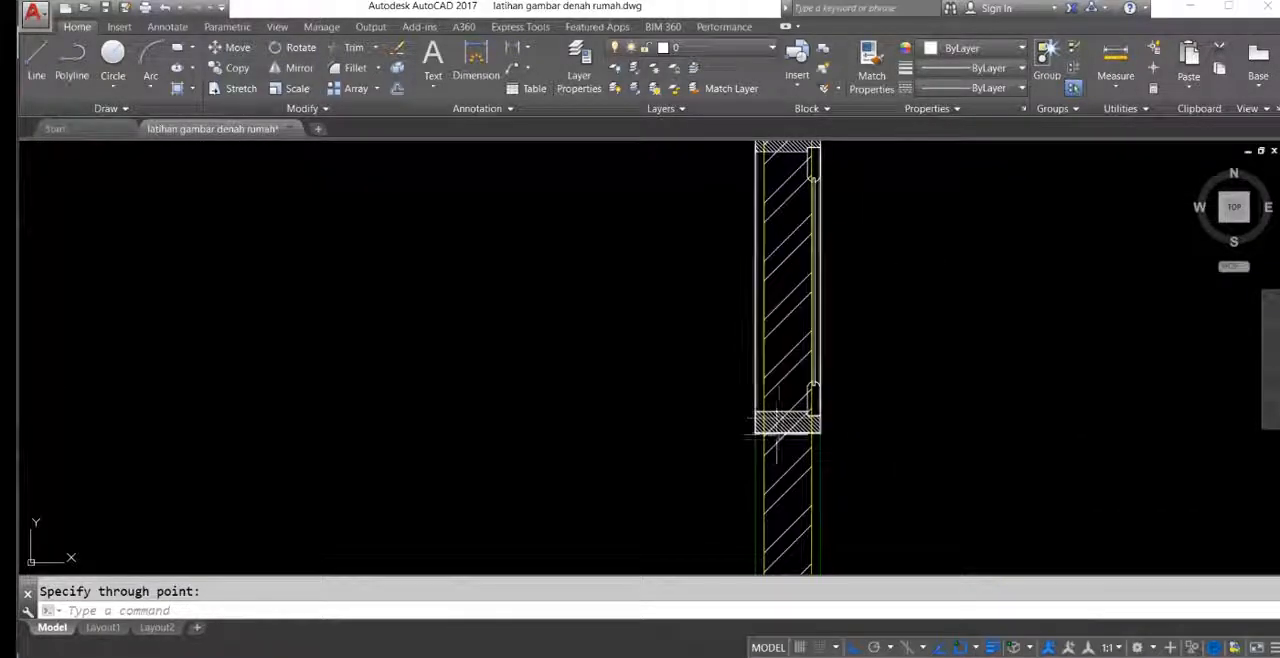
Step: Draw a horizontal construction line through the lower outer frame edge of the right outer wall's two-pane window
{"action": "key", "text": "Return"}
{"action": "key", "text": "Return"}
{"action": "scroll", "coordinate": [750, 300], "scroll_direction": "up", "scroll_amount": 2}
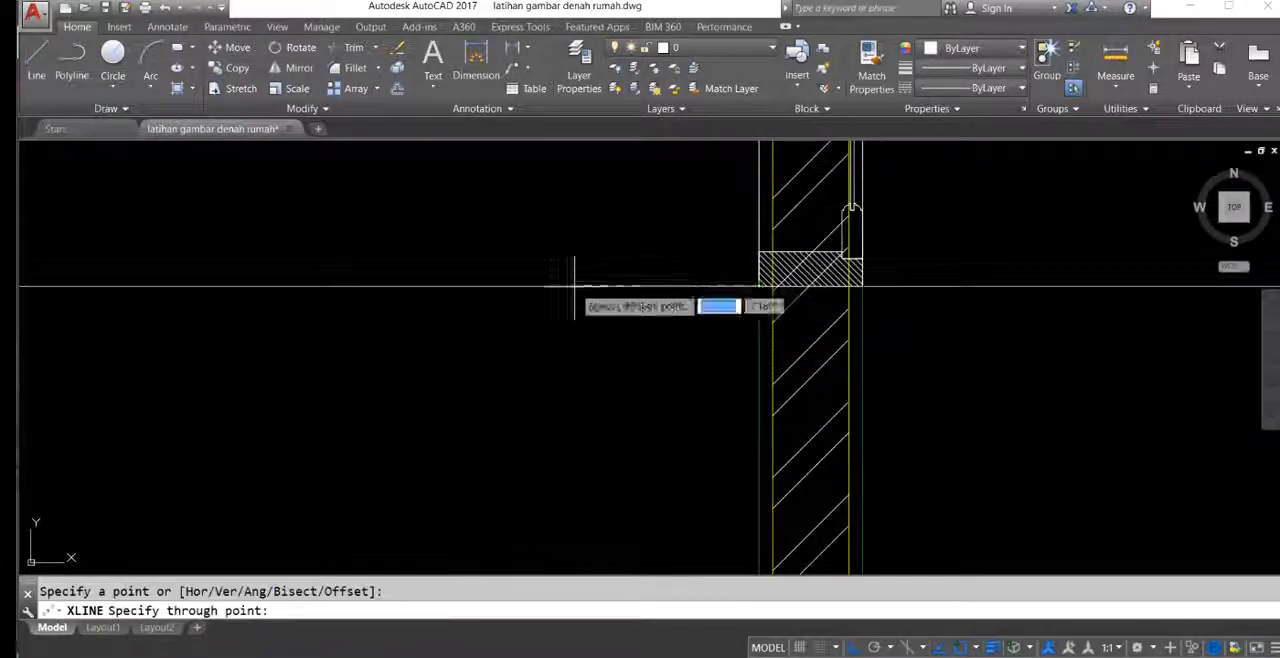
{"action": "left_click", "coordinate": [574, 287]}
{"action": "key", "text": "Return"}
{"action": "scroll", "coordinate": [777, 303], "scroll_direction": "down", "scroll_amount": 6}
{"action": "middle_click_drag", "start_coordinate": [675, 228], "coordinate": [1103, 411]}
{"action": "scroll", "coordinate": [774, 328], "scroll_direction": "down", "scroll_amount": 4}
{"action": "middle_click_drag", "start_coordinate": [819, 305], "coordinate": [920, 320]}
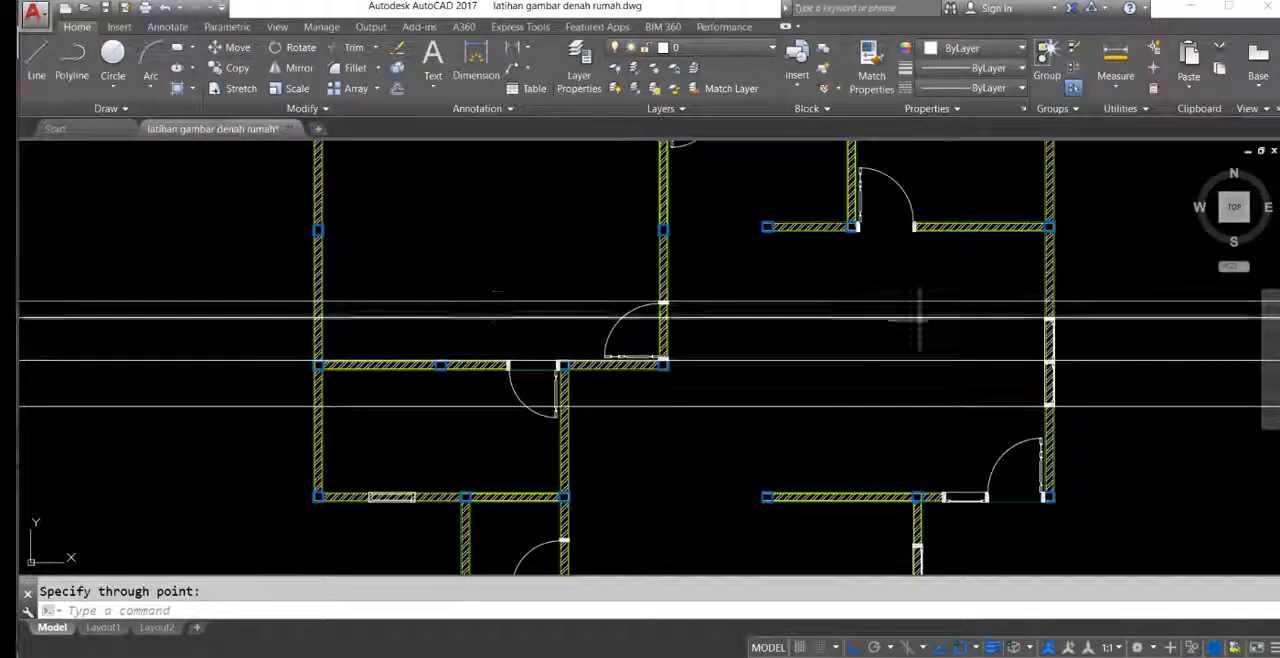
Step: Draw a horizontal construction line through the upper outer frame edge of the small square room's door
{"action": "middle_click_drag", "start_coordinate": [1030, 368], "coordinate": [934, 337]}
{"action": "middle_click_drag", "start_coordinate": [1122, 328], "coordinate": [1116, 292]}
{"action": "middle_click_drag", "start_coordinate": [520, 387], "coordinate": [529, 221]}
{"action": "scroll", "coordinate": [423, 316], "scroll_direction": "up", "scroll_amount": 2}
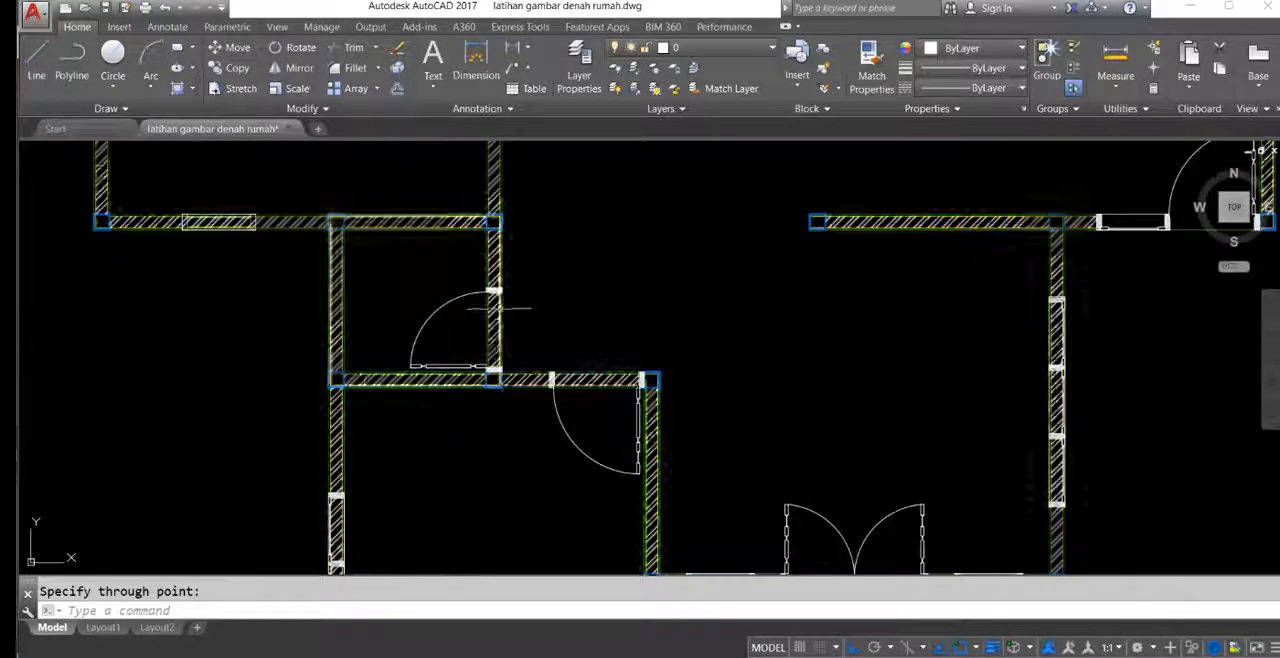
{"action": "key", "text": "Return"}
{"action": "key", "text": "Return"}
{"action": "scroll", "coordinate": [500, 290], "scroll_direction": "up", "scroll_amount": 6}
{"action": "left_click", "coordinate": [528, 266]}
{"action": "scroll", "coordinate": [588, 320], "scroll_direction": "down", "scroll_amount": 5}
{"action": "scroll", "coordinate": [529, 277], "scroll_direction": "up", "scroll_amount": 8}
{"action": "middle_click_drag", "start_coordinate": [529, 277], "coordinate": [510, 372]}
Step: Draw a horizontal construction line through the lower outer frame edge of the small square room's door
{"action": "key", "text": "Return"}
{"action": "key", "text": "Return"}
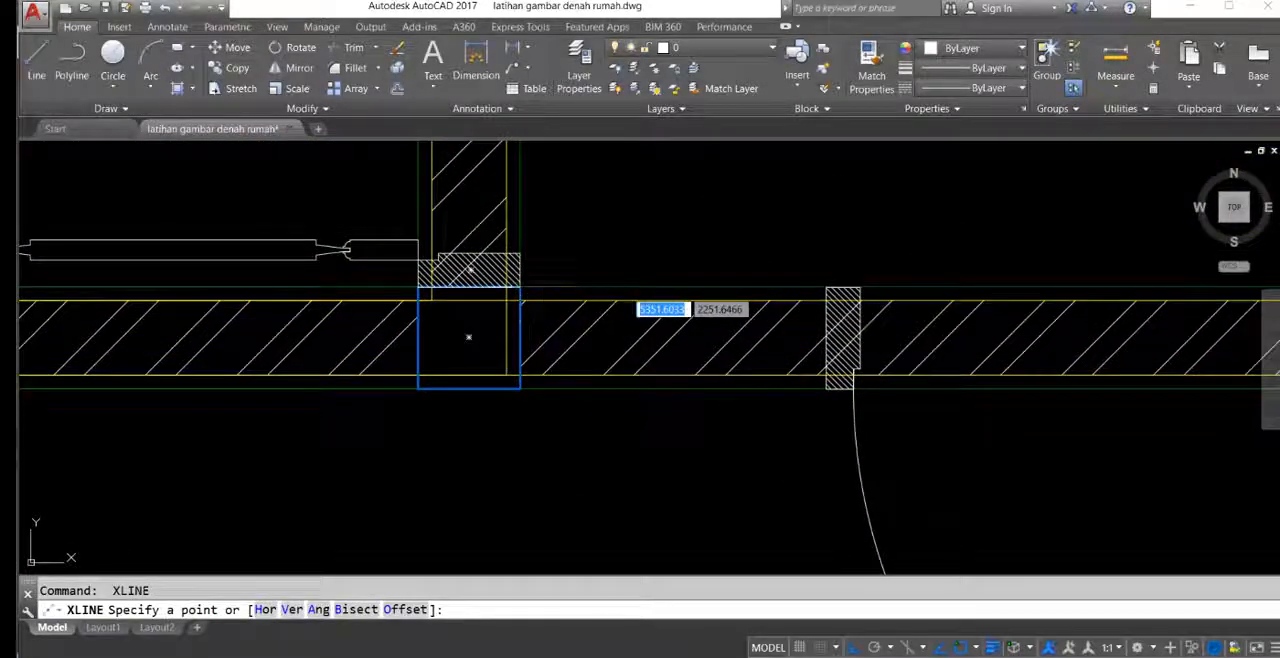
{"action": "left_click", "coordinate": [520, 288]}
{"action": "scroll", "coordinate": [623, 243], "scroll_direction": "down", "scroll_amount": 5}
{"action": "scroll", "coordinate": [591, 440], "scroll_direction": "up", "scroll_amount": 3}
{"action": "middle_click_drag", "start_coordinate": [591, 440], "coordinate": [621, 496]}
{"action": "middle_click_drag", "start_coordinate": [736, 260], "coordinate": [633, 222]}
{"action": "scroll", "coordinate": [653, 247], "scroll_direction": "down", "scroll_amount": 3}
Step: Trim the hatched wall out of the small square room's doorway between the two horizontal construction lines at its frame edges
{"action": "scroll", "coordinate": [660, 286], "scroll_direction": "up", "scroll_amount": 2}
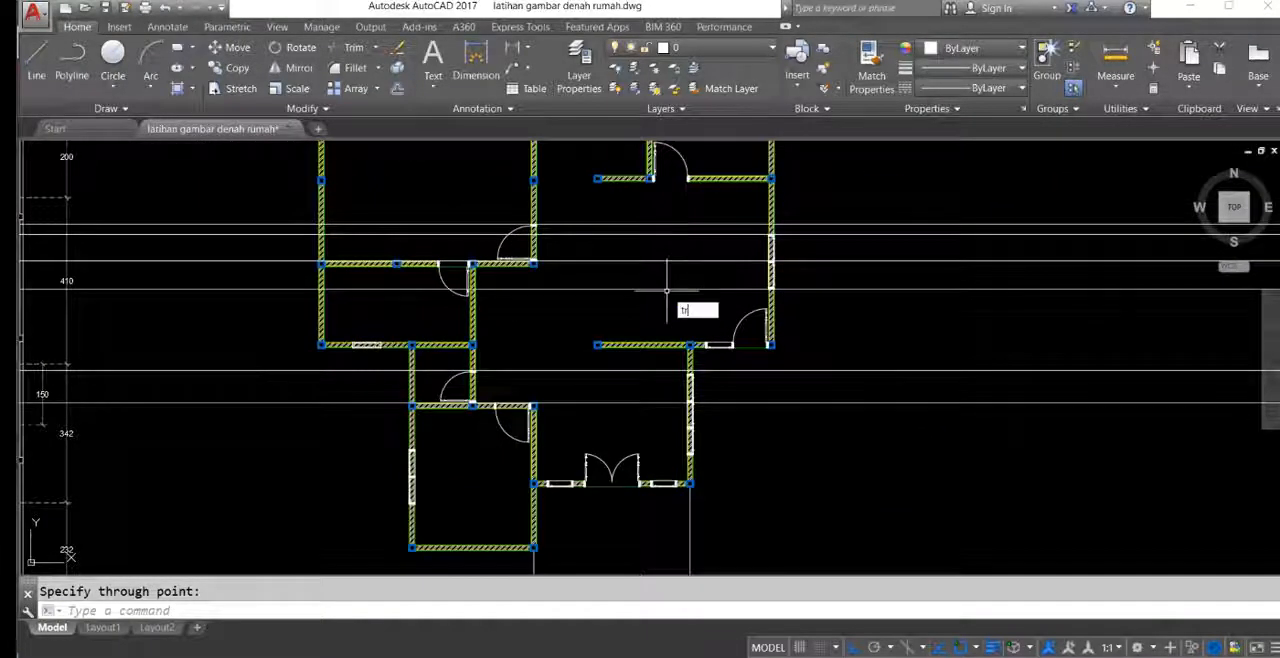
{"action": "key", "text": "Return"}
{"action": "middle_click_drag", "start_coordinate": [547, 348], "coordinate": [571, 346]}
{"action": "scroll", "coordinate": [490, 388], "scroll_direction": "up", "scroll_amount": 3}
{"action": "left_click", "coordinate": [862, 326]}
{"action": "left_click", "coordinate": [788, 267]}
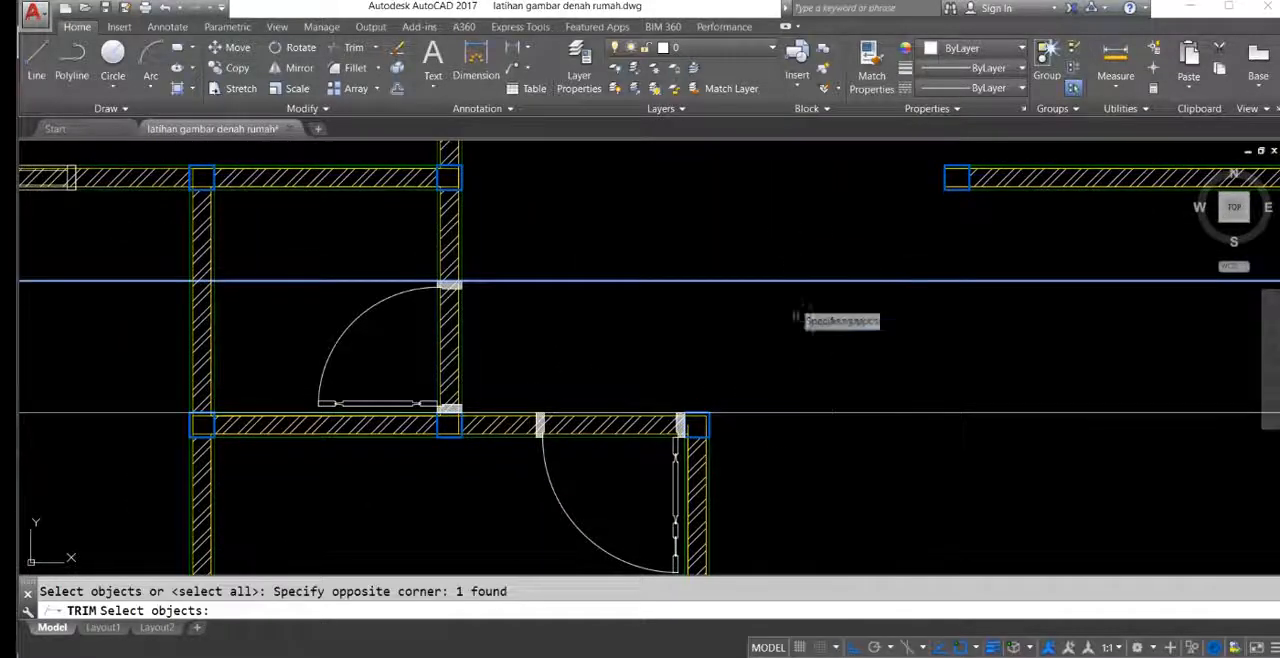
{"action": "key", "text": "Return"}
{"action": "scroll", "coordinate": [520, 393], "scroll_direction": "up", "scroll_amount": 5}
{"action": "scroll", "coordinate": [457, 309], "scroll_direction": "down", "scroll_amount": 3}
{"action": "scroll", "coordinate": [767, 323], "scroll_direction": "up", "scroll_amount": 2}
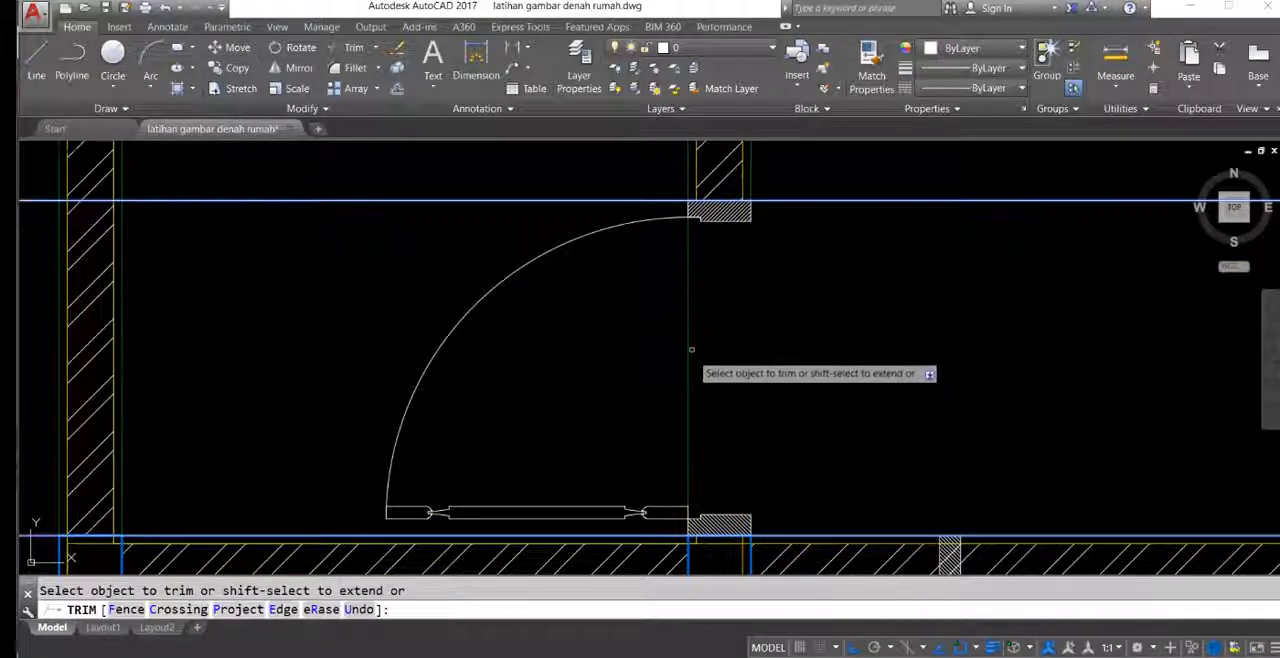
{"action": "scroll", "coordinate": [691, 349], "scroll_direction": "down", "scroll_amount": 6}
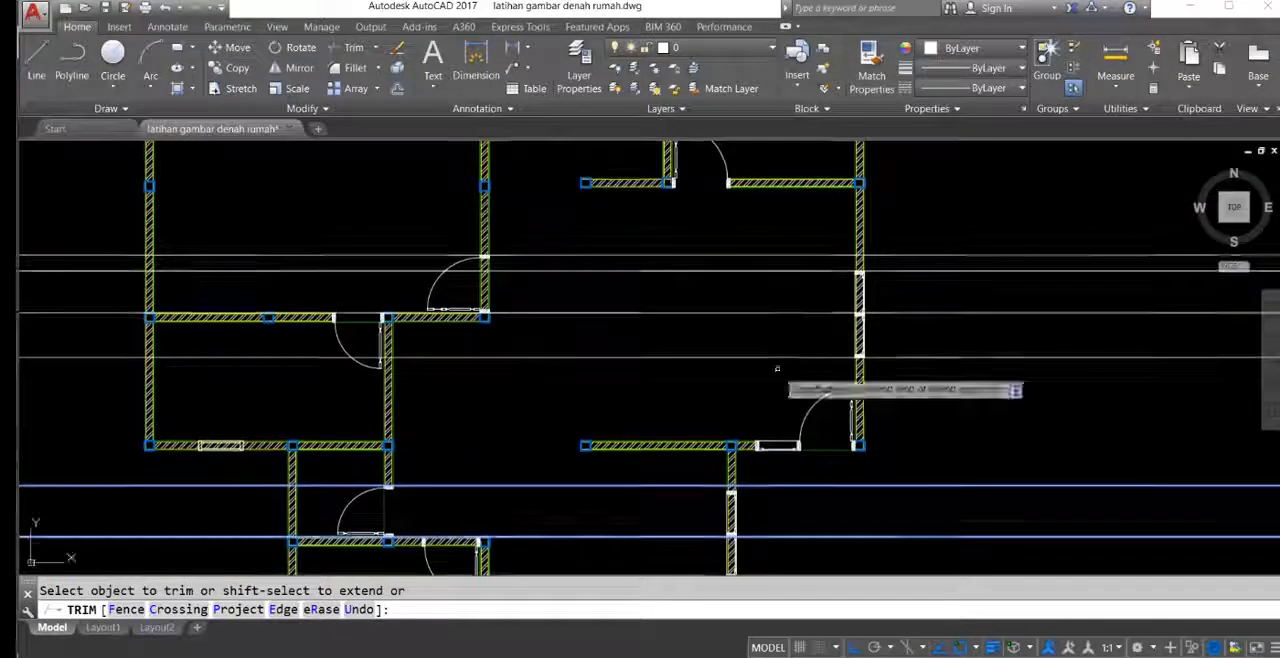
{"action": "key", "text": "Return"}
Step: Trim the hatched wall out of the large upper-left room's corner doorway between the horizontal construction lines at its frame edges
{"action": "scroll", "coordinate": [406, 282], "scroll_direction": "up", "scroll_amount": 4}
{"action": "key", "text": "Return"}
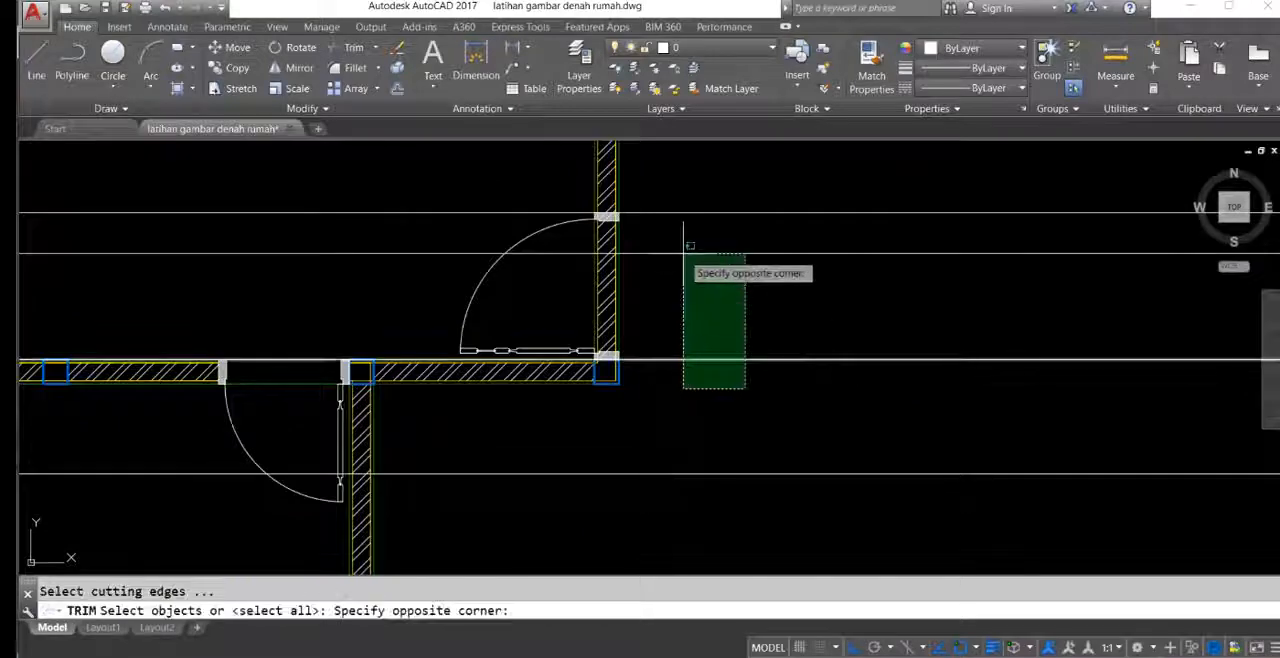
{"action": "left_click", "coordinate": [703, 229]}
{"action": "left_click", "coordinate": [672, 186]}
{"action": "scroll", "coordinate": [608, 262], "scroll_direction": "up", "scroll_amount": 4}
{"action": "key", "text": "Return"}
{"action": "left_click", "coordinate": [736, 307]}
{"action": "left_click", "coordinate": [529, 337]}
{"action": "scroll", "coordinate": [529, 343], "scroll_direction": "down", "scroll_amount": 6}
{"action": "middle_click_drag", "start_coordinate": [527, 350], "coordinate": [664, 395]}
{"action": "scroll", "coordinate": [663, 394], "scroll_direction": "down", "scroll_amount": 5}
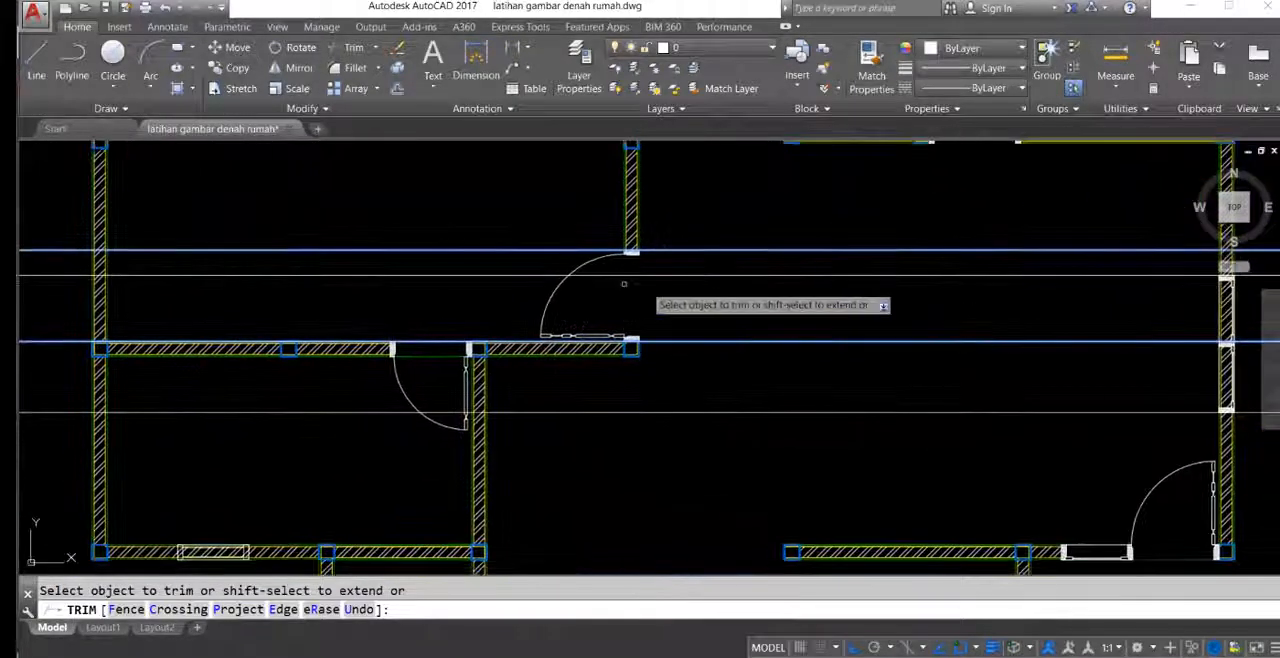
{"action": "key", "text": "Return"}
Step: Trim the hatched wall out of the right outer wall's two-pane window between the construction lines at its outer edges
{"action": "scroll", "coordinate": [746, 277], "scroll_direction": "up", "scroll_amount": 4}
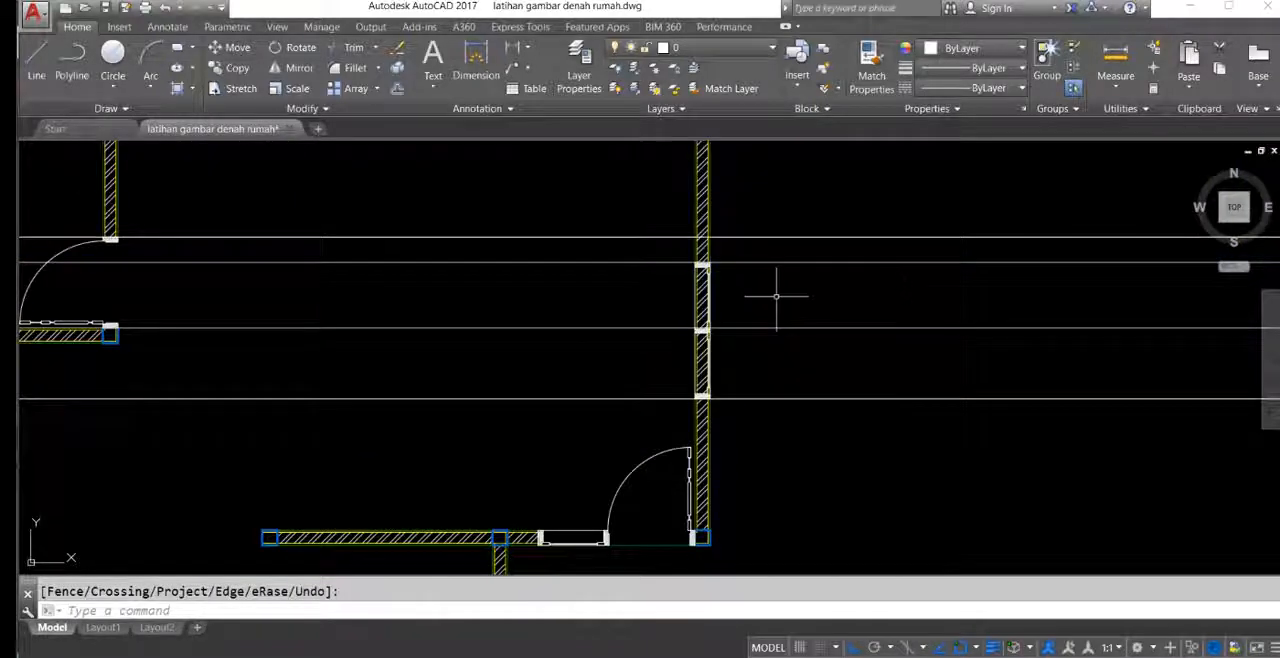
{"action": "scroll", "coordinate": [707, 341], "scroll_direction": "up", "scroll_amount": 4}
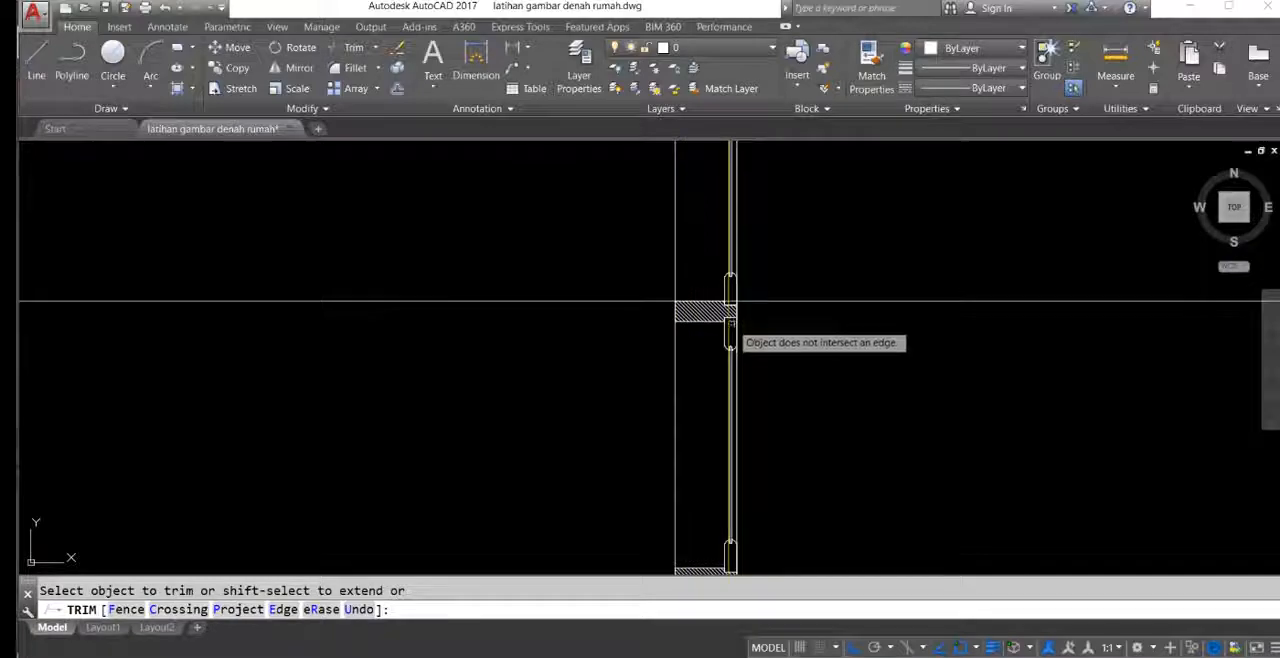
{"action": "scroll", "coordinate": [728, 335], "scroll_direction": "down", "scroll_amount": 7}
{"action": "scroll", "coordinate": [744, 300], "scroll_direction": "up", "scroll_amount": 5}
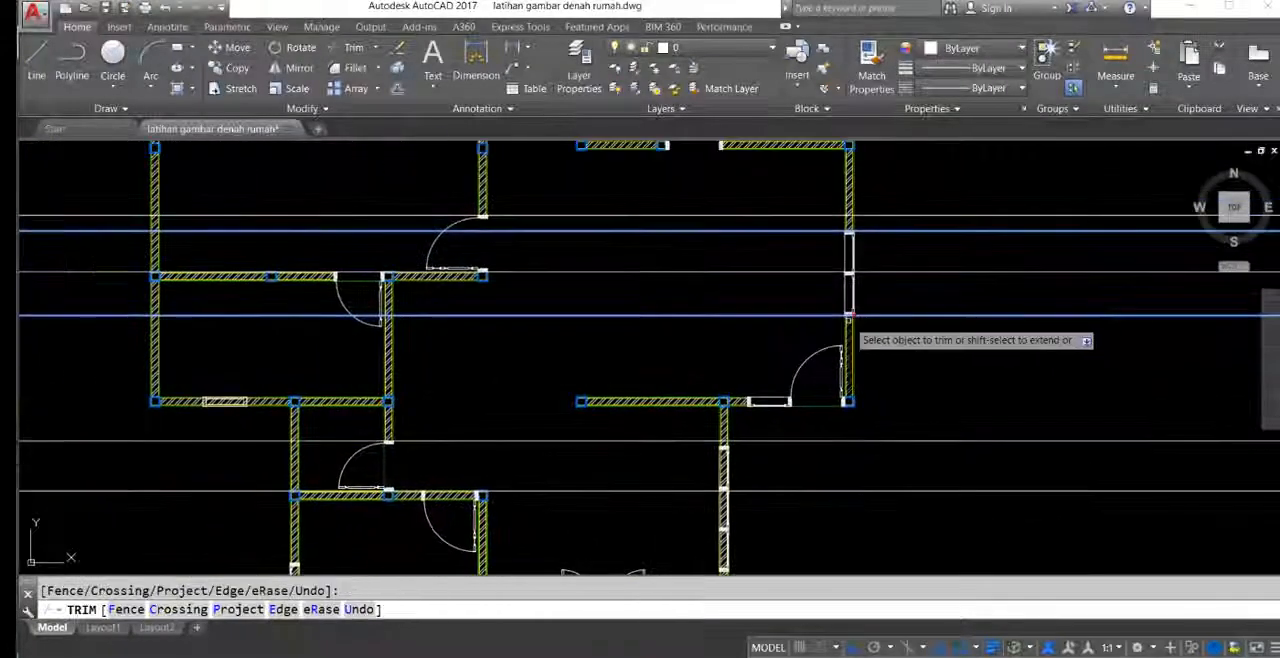
Step: Erase the six horizontal construction lines from the redrawn plan
{"action": "scroll", "coordinate": [742, 284], "scroll_direction": "down", "scroll_amount": 2}
{"action": "middle_click_drag", "start_coordinate": [749, 349], "coordinate": [677, 278]}
{"action": "key", "text": "Escape"}
{"action": "middle_click_drag", "start_coordinate": [773, 314], "coordinate": [728, 424]}
{"action": "left_click", "coordinate": [878, 488]}
{"action": "left_click", "coordinate": [808, 240]}
{"action": "middle_click_drag", "start_coordinate": [659, 302], "coordinate": [677, 292]}
{"action": "key", "text": "Delete"}
Step: Examine the front terrace and its surrounding steps in the reference plan
{"action": "mouse_move", "coordinate": [583, 337]}
{"action": "middle_mouse_down"}
{"action": "mouse_move", "coordinate": [681, 251]}
{"action": "mouse_move", "coordinate": [663, 371]}
{"action": "mouse_move", "coordinate": [714, 257]}
{"action": "mouse_move", "coordinate": [775, 311]}
{"action": "middle_mouse_up"}
{"action": "scroll", "coordinate": [775, 311], "scroll_direction": "down", "scroll_amount": 4}
{"action": "scroll", "coordinate": [543, 277], "scroll_direction": "up", "scroll_amount": 2}
{"action": "scroll", "coordinate": [443, 400], "scroll_direction": "down", "scroll_amount": 6}
{"action": "scroll", "coordinate": [622, 322], "scroll_direction": "up", "scroll_amount": 6}
{"action": "mouse_move", "coordinate": [622, 322]}
{"action": "middle_mouse_down"}
{"action": "mouse_move", "coordinate": [624, 292]}
{"action": "mouse_move", "coordinate": [577, 300]}
{"action": "middle_mouse_up"}
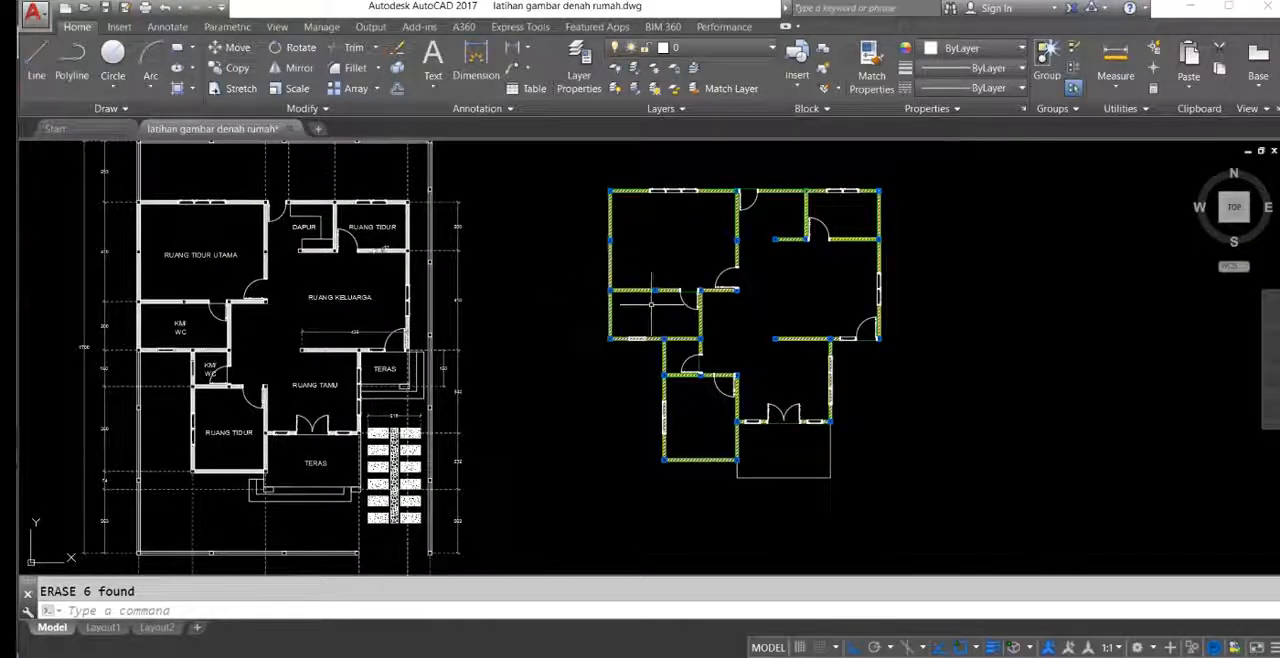
{"action": "middle_click_drag", "start_coordinate": [651, 300], "coordinate": [746, 284]}
{"action": "middle_click_drag", "start_coordinate": [682, 363], "coordinate": [684, 337]}
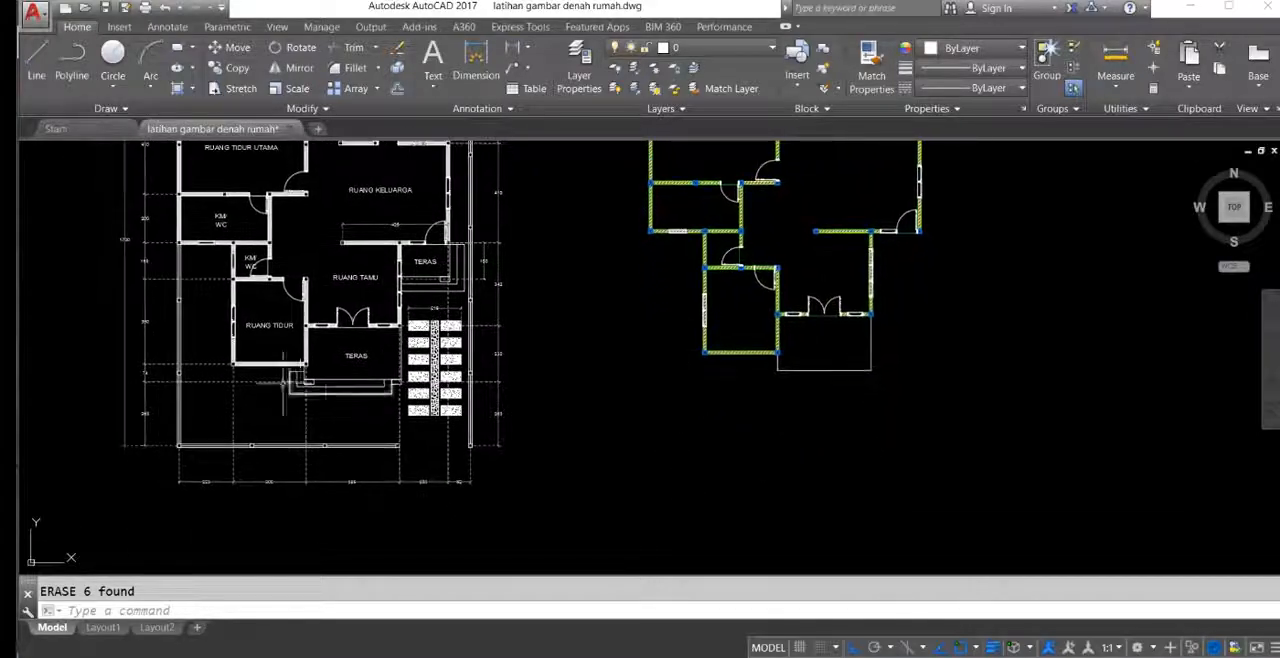
{"action": "scroll", "coordinate": [393, 390], "scroll_direction": "up", "scroll_amount": 6}
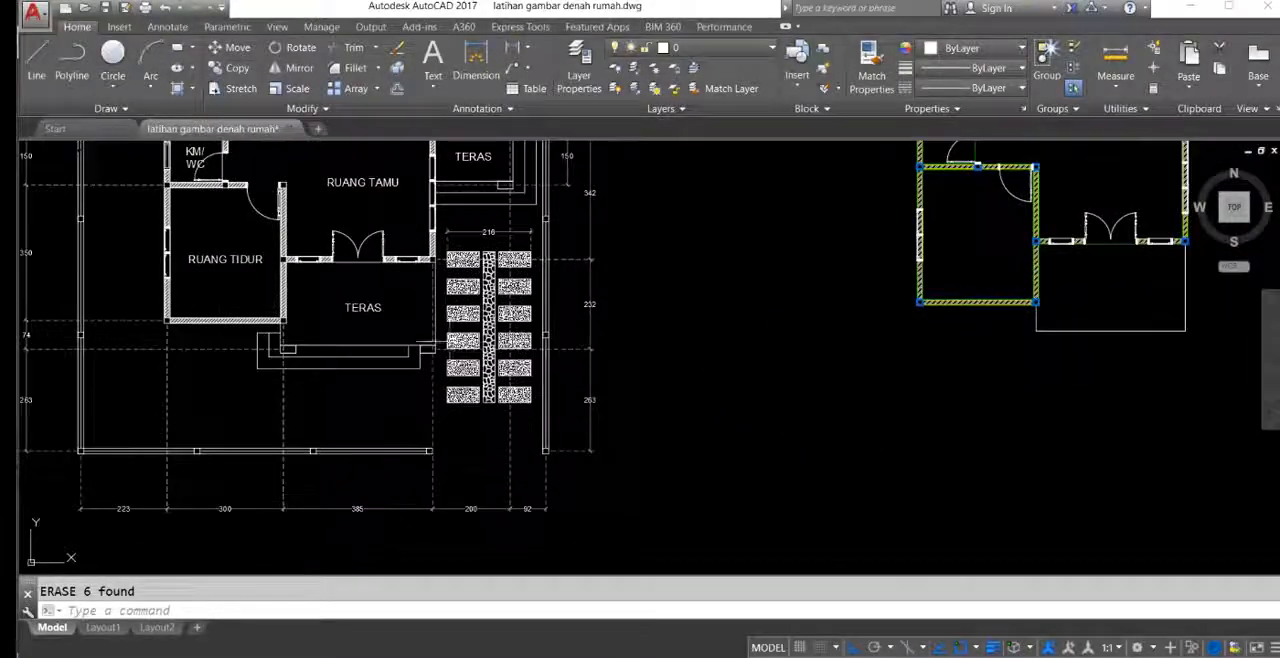
{"action": "middle_click_drag", "start_coordinate": [815, 352], "coordinate": [860, 334]}
{"action": "mouse_move", "coordinate": [348, 345]}
{"action": "middle_mouse_down"}
{"action": "mouse_move", "coordinate": [454, 380]}
{"action": "mouse_move", "coordinate": [494, 377]}
{"action": "mouse_move", "coordinate": [477, 397]}
{"action": "mouse_move", "coordinate": [457, 382]}
{"action": "middle_mouse_up"}
{"action": "mouse_move", "coordinate": [579, 370]}
{"action": "middle_mouse_down"}
{"action": "mouse_move", "coordinate": [493, 348]}
{"action": "mouse_move", "coordinate": [407, 391]}
{"action": "middle_mouse_up"}
{"action": "scroll", "coordinate": [546, 362], "scroll_direction": "down", "scroll_amount": 4}
{"action": "middle_click_drag", "start_coordinate": [641, 369], "coordinate": [690, 320]}
{"action": "scroll", "coordinate": [417, 350], "scroll_direction": "up", "scroll_amount": 6}
Step: Measure the depth of the front terrace's steps in the reference plan
{"action": "middle_click_drag", "start_coordinate": [416, 350], "coordinate": [505, 423]}
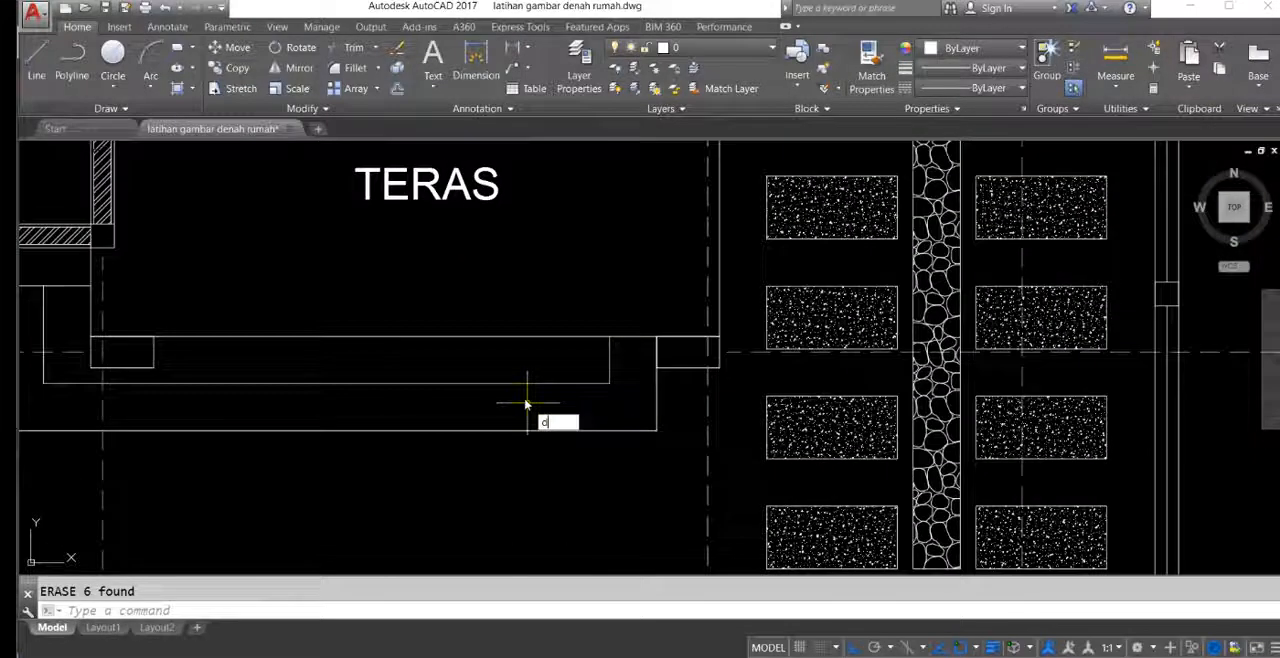
{"action": "key", "text": "Return"}
{"action": "left_click", "coordinate": [511, 339]}
{"action": "mouse_move", "coordinate": [555, 389]}
{"action": "middle_mouse_down"}
{"action": "mouse_move", "coordinate": [566, 380]}
{"action": "mouse_move", "coordinate": [500, 329]}
{"action": "middle_mouse_up"}
{"action": "key", "text": "Escape"}
{"action": "scroll", "coordinate": [500, 329], "scroll_direction": "down", "scroll_amount": 6}
{"action": "mouse_move", "coordinate": [1171, 394]}
{"action": "middle_mouse_down"}
{"action": "mouse_move", "coordinate": [980, 343]}
{"action": "mouse_move", "coordinate": [948, 361]}
{"action": "middle_mouse_up"}
{"action": "left_click", "coordinate": [1034, 325]}
{"action": "middle_click_drag", "start_coordinate": [823, 379], "coordinate": [839, 383]}
{"action": "key", "text": "Escape"}
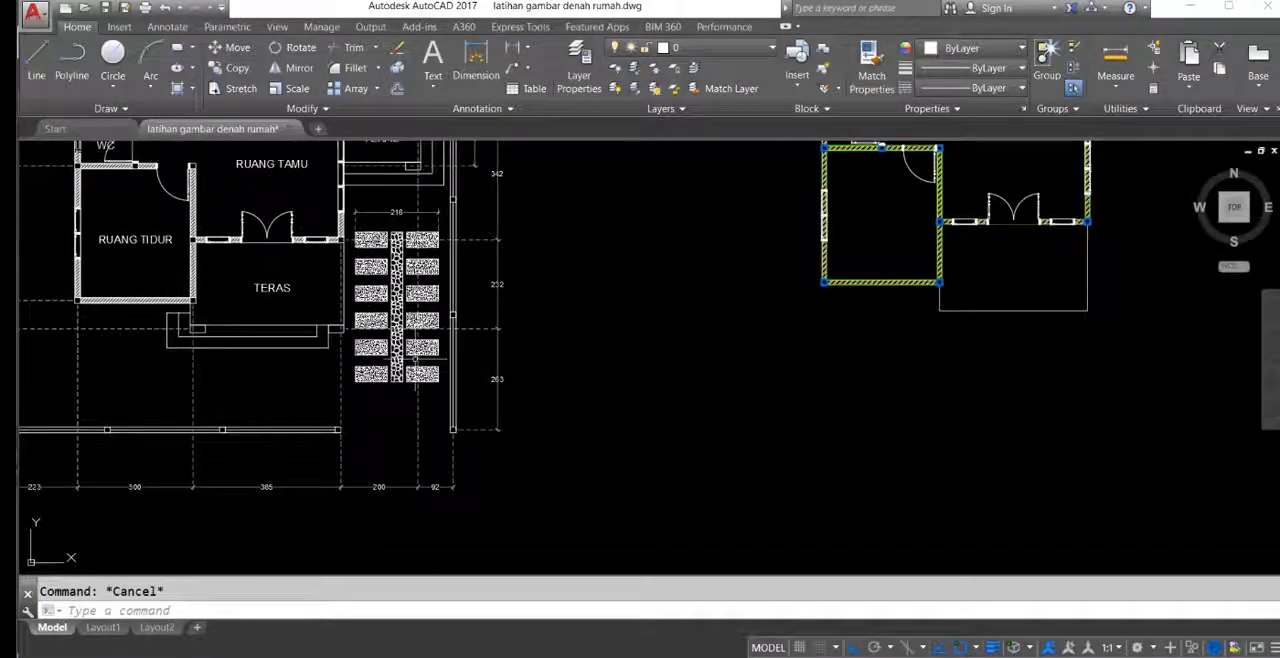
Step: Copy the small rectangular block at the reference front terrace's lower-left corner to the same corner of the redrawn terrace
{"action": "mouse_move", "coordinate": [280, 337]}
{"action": "middle_mouse_down"}
{"action": "mouse_move", "coordinate": [576, 325]}
{"action": "mouse_move", "coordinate": [522, 326]}
{"action": "middle_mouse_up"}
{"action": "scroll", "coordinate": [488, 317], "scroll_direction": "up", "scroll_amount": 8}
{"action": "scroll", "coordinate": [621, 347], "scroll_direction": "down", "scroll_amount": 4}
{"action": "type", "text": "o"}
{"action": "key", "text": "Return"}
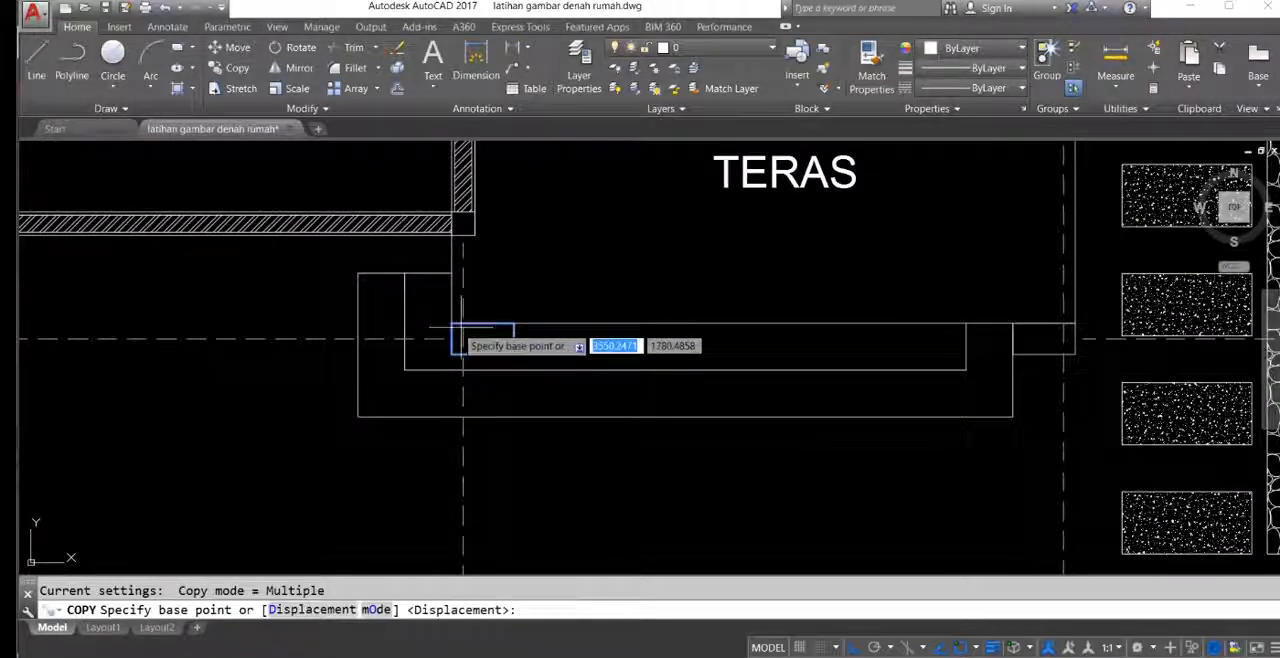
{"action": "scroll", "coordinate": [600, 318], "scroll_direction": "down", "scroll_amount": 5}
{"action": "scroll", "coordinate": [743, 366], "scroll_direction": "up", "scroll_amount": 7}
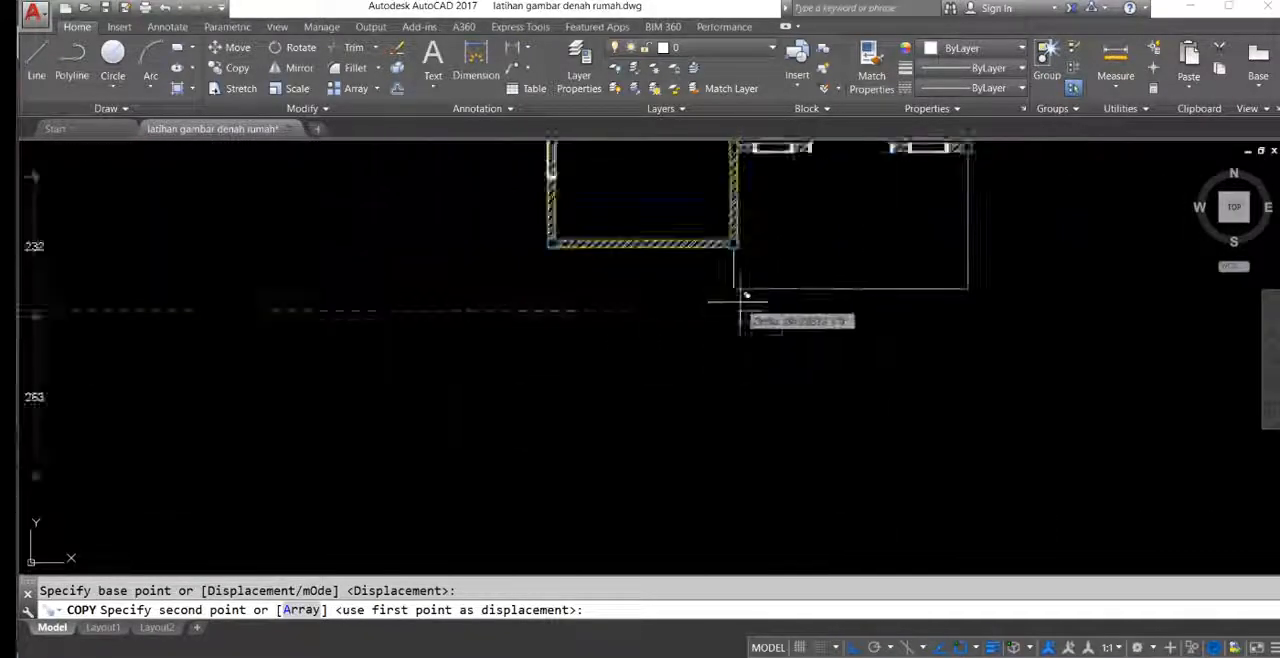
{"action": "middle_click_drag", "start_coordinate": [714, 273], "coordinate": [666, 287]}
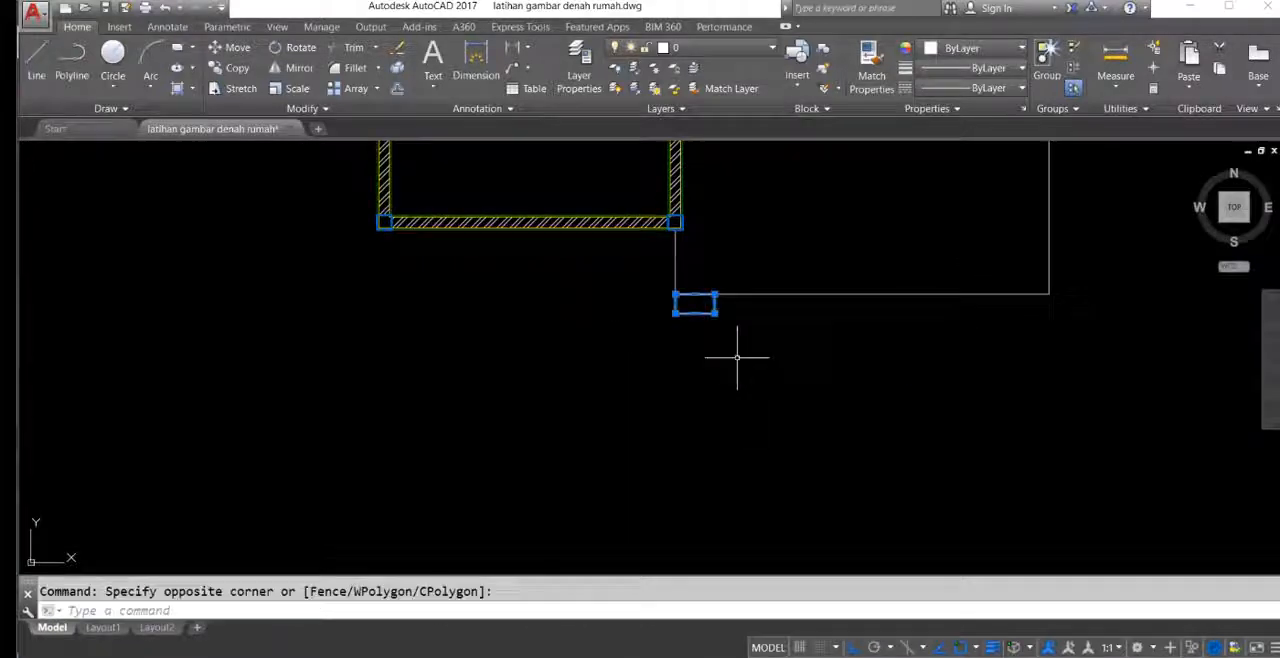
Step: Mirror the small rectangular block about the redrawn front terrace's vertical centreline to the terrace's lower-right corner
{"action": "middle_click_drag", "start_coordinate": [741, 355], "coordinate": [708, 358]}
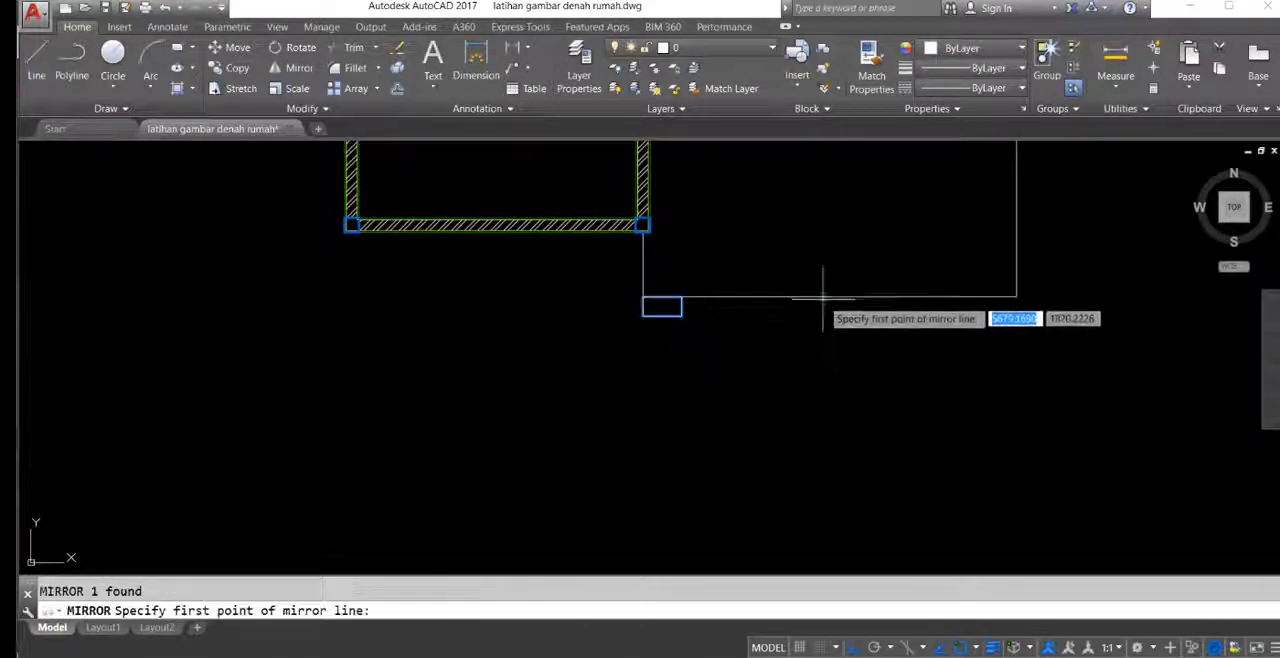
{"action": "scroll", "coordinate": [692, 302], "scroll_direction": "down", "scroll_amount": 2}
{"action": "mouse_move", "coordinate": [585, 328]}
{"action": "middle_mouse_down"}
{"action": "mouse_move", "coordinate": [934, 257]}
{"action": "mouse_move", "coordinate": [965, 276]}
{"action": "middle_mouse_up"}
{"action": "middle_click_drag", "start_coordinate": [262, 345], "coordinate": [551, 300]}
{"action": "scroll", "coordinate": [319, 241], "scroll_direction": "down", "scroll_amount": 2}
{"action": "mouse_move", "coordinate": [756, 241]}
{"action": "middle_mouse_down"}
{"action": "mouse_move", "coordinate": [649, 286]}
{"action": "mouse_move", "coordinate": [396, 354]}
{"action": "middle_mouse_up"}
{"action": "scroll", "coordinate": [680, 342], "scroll_direction": "up", "scroll_amount": 4}
Step: Offset the front terrace outline outward twice at a distance of 30 to form two step outlines
{"action": "middle_click_drag", "start_coordinate": [580, 319], "coordinate": [658, 328]}
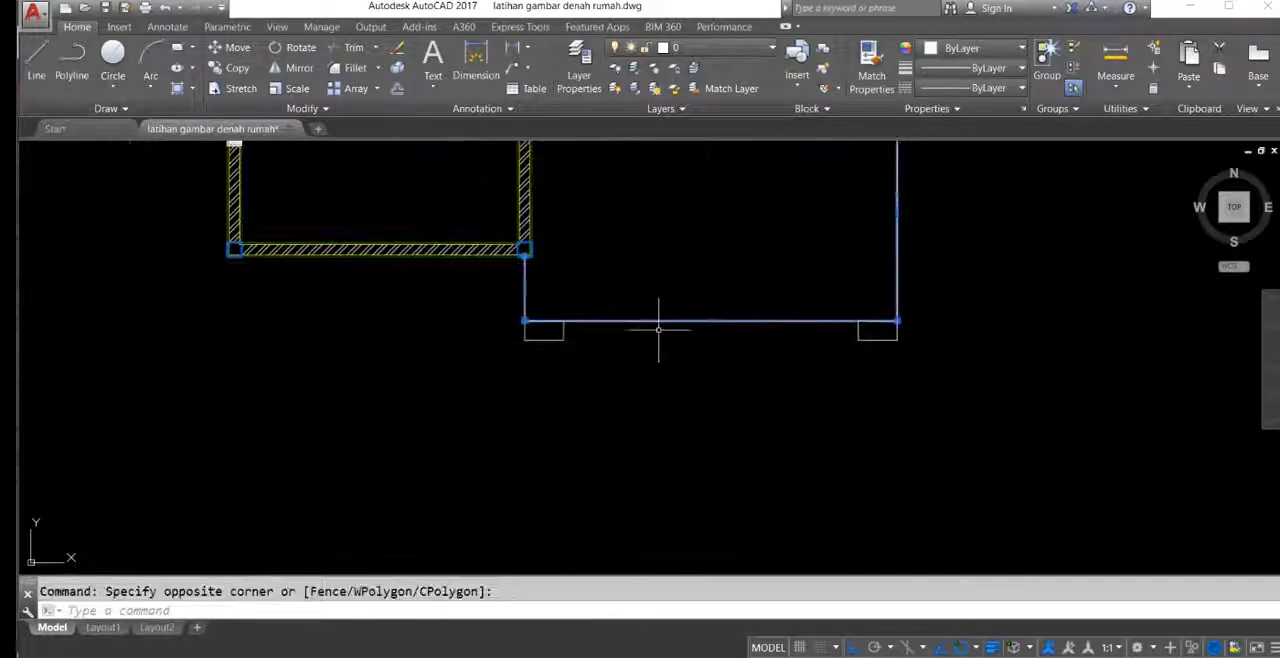
{"action": "left_click", "coordinate": [671, 362]}
{"action": "left_click", "coordinate": [694, 349]}
{"action": "left_click", "coordinate": [703, 391]}
{"action": "mouse_move", "coordinate": [819, 369]}
{"action": "middle_mouse_down"}
{"action": "mouse_move", "coordinate": [903, 364]}
{"action": "mouse_move", "coordinate": [626, 371]}
{"action": "middle_mouse_up"}
{"action": "key", "text": "Return"}
Step: Draw a vertical polyline from the right corner block's upper-left corner down to the outermost step outline
{"action": "scroll", "coordinate": [769, 358], "scroll_direction": "down", "scroll_amount": 4}
{"action": "scroll", "coordinate": [850, 365], "scroll_direction": "down", "scroll_amount": 3}
{"action": "scroll", "coordinate": [483, 318], "scroll_direction": "up", "scroll_amount": 8}
{"action": "scroll", "coordinate": [626, 371], "scroll_direction": "down", "scroll_amount": 6}
{"action": "middle_click_drag", "start_coordinate": [1217, 355], "coordinate": [741, 340]}
{"action": "scroll", "coordinate": [780, 333], "scroll_direction": "up", "scroll_amount": 6}
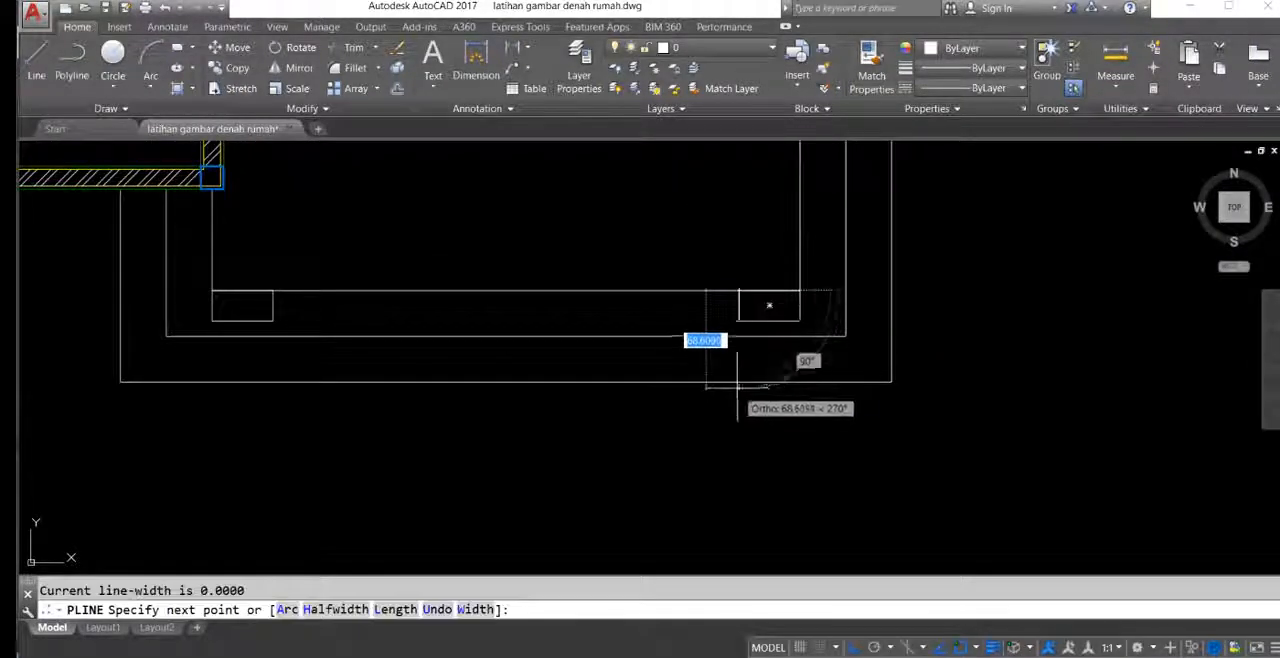
{"action": "key", "text": "Return"}
Step: Fillet the outermost step outline with the vertical line so that it ends in a square lower-right corner
{"action": "middle_click_drag", "start_coordinate": [590, 356], "coordinate": [648, 347]}
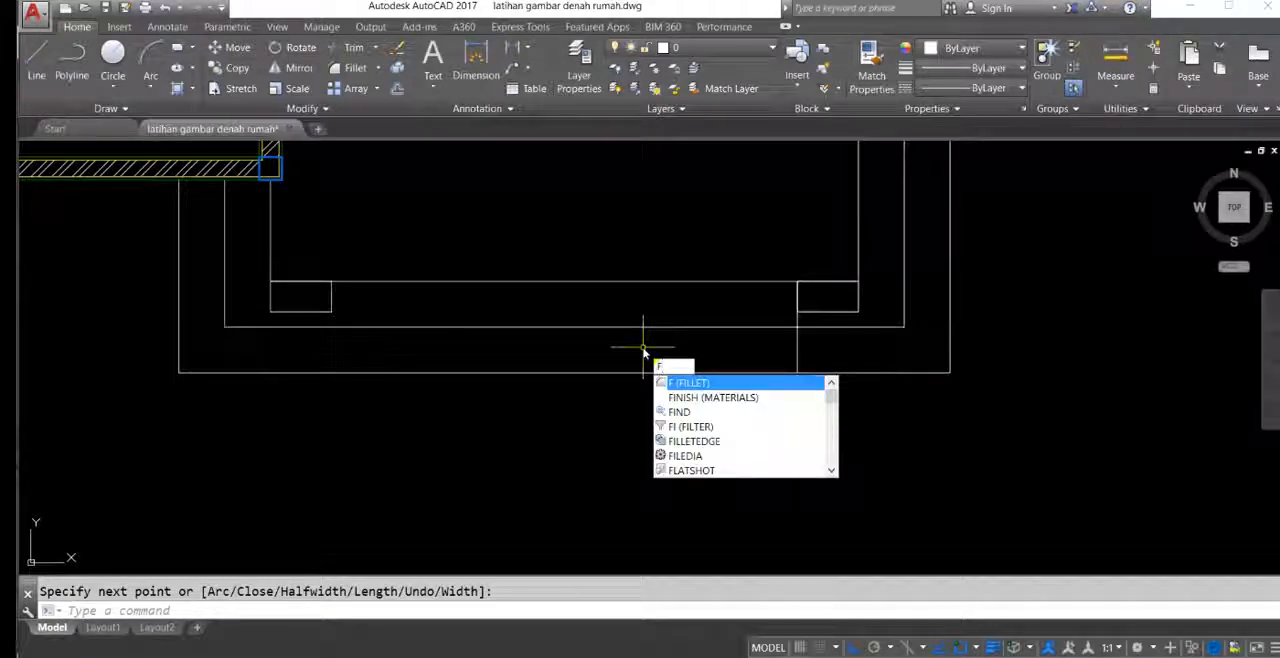
{"action": "key", "text": "Return"}
{"action": "left_click", "coordinate": [715, 372]}
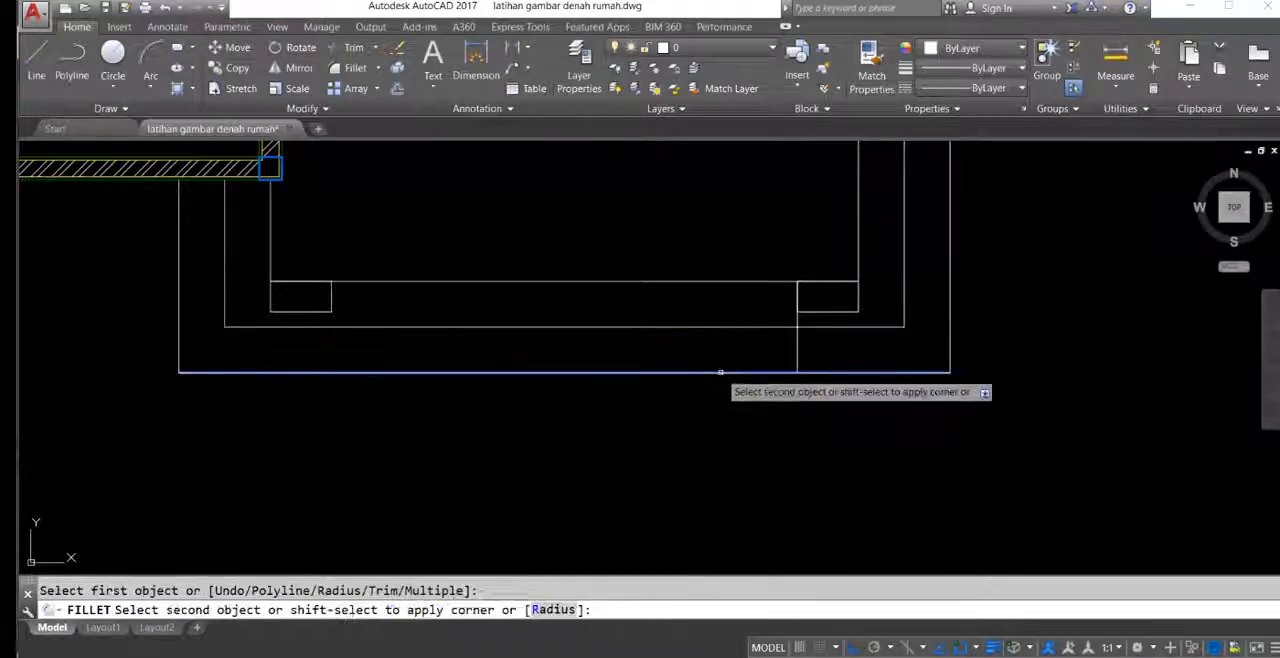
{"action": "left_click", "coordinate": [797, 352]}
{"action": "mouse_move", "coordinate": [772, 337]}
{"action": "middle_mouse_down"}
{"action": "mouse_move", "coordinate": [803, 371]}
{"action": "mouse_move", "coordinate": [809, 357]}
{"action": "mouse_move", "coordinate": [763, 366]}
{"action": "mouse_move", "coordinate": [776, 374]}
{"action": "middle_mouse_up"}
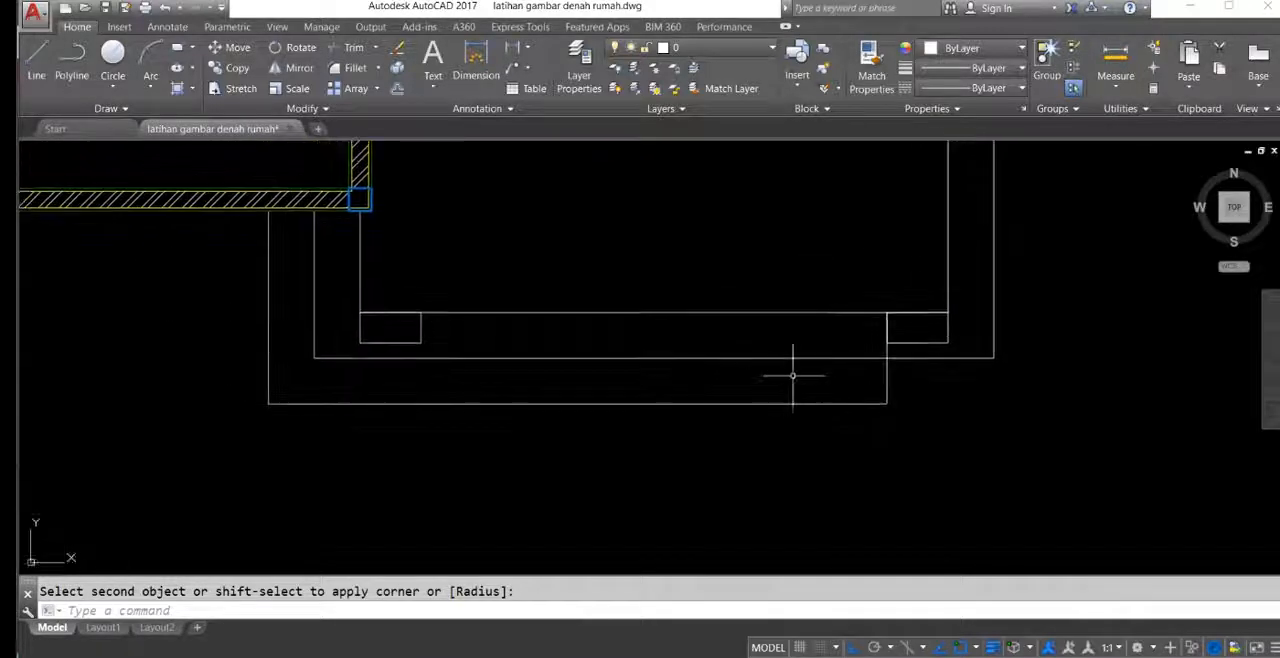
Step: Delete the inner step outline around the front terrace
{"action": "left_click", "coordinate": [926, 377]}
{"action": "left_click", "coordinate": [905, 383]}
{"action": "left_click", "coordinate": [819, 379]}
{"action": "left_click", "coordinate": [745, 347]}
{"action": "left_click", "coordinate": [745, 347]}
{"action": "middle_click_drag", "start_coordinate": [622, 367], "coordinate": [686, 371]}
{"action": "key", "text": "Delete"}
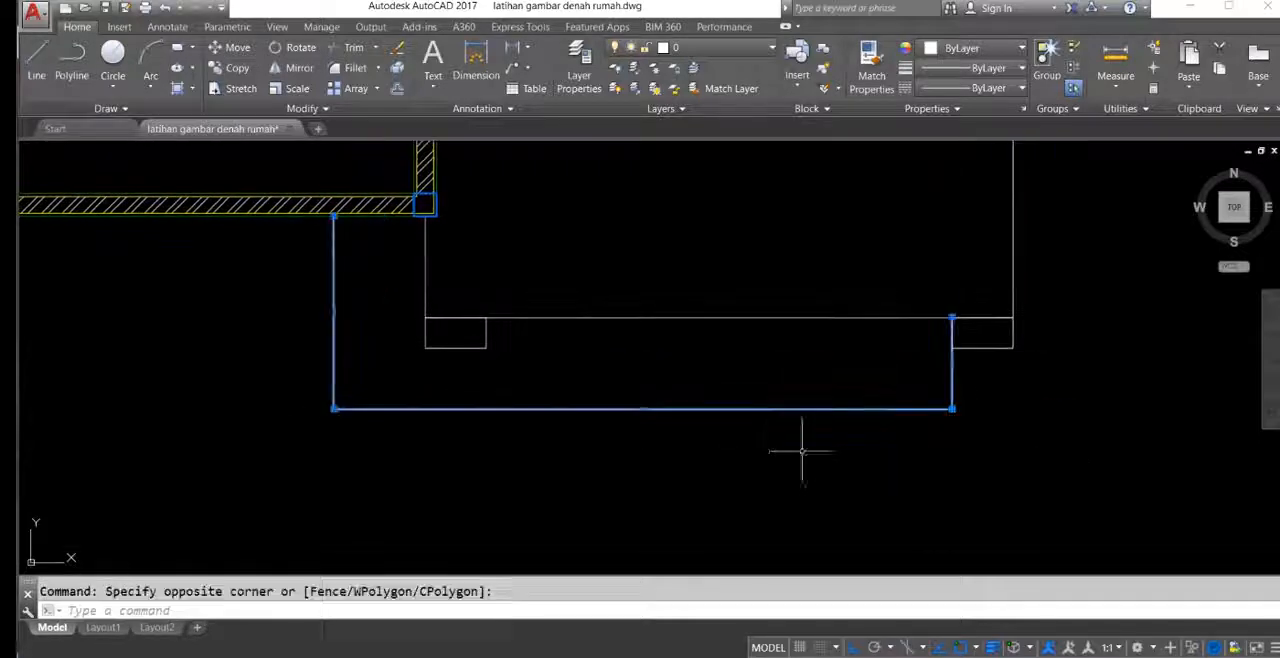
Step: Offset the outer step outline of the front terrace inward by 30
{"action": "middle_click_drag", "start_coordinate": [708, 411], "coordinate": [733, 414]}
{"action": "type", "text": "o"}
{"action": "key", "text": "Return"}
{"action": "type", "text": "30"}
{"action": "key", "text": "Return"}
{"action": "left_click", "coordinate": [733, 411]}
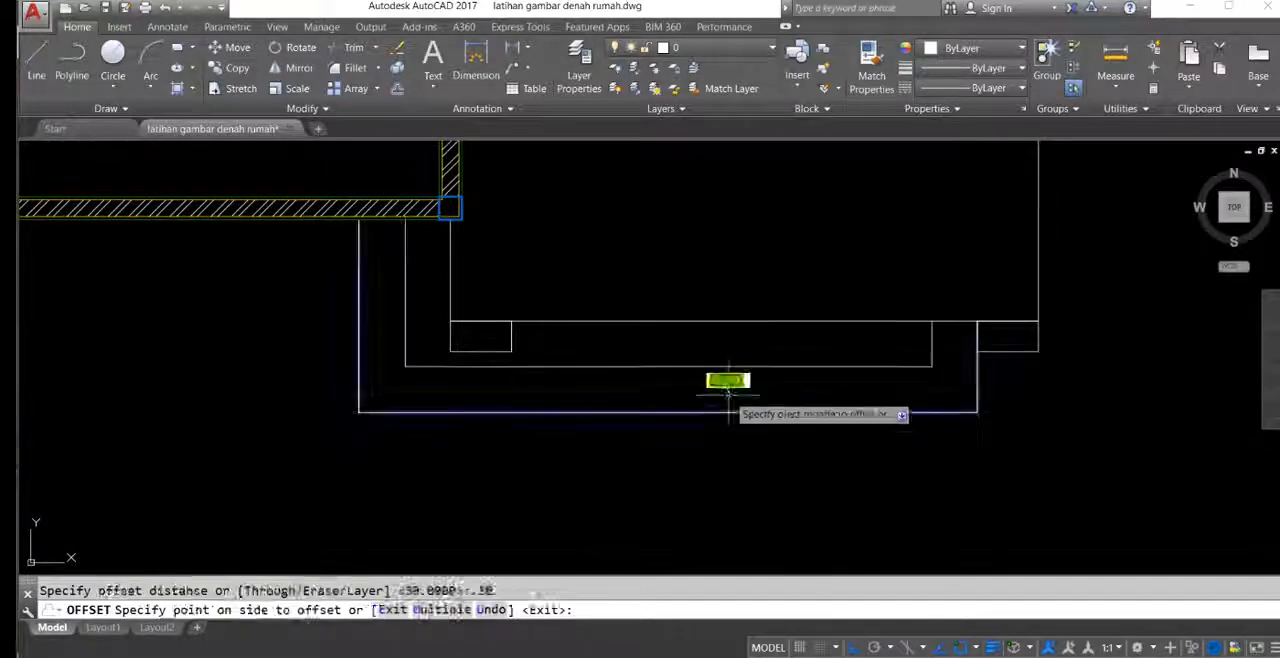
{"action": "left_click", "coordinate": [723, 374]}
{"action": "key", "text": "Escape"}
Step: Draw a horizontal polyline from the front terrace's left edge across both step outlines, just below the bedroom wall
{"action": "middle_click_drag", "start_coordinate": [400, 321], "coordinate": [469, 349]}
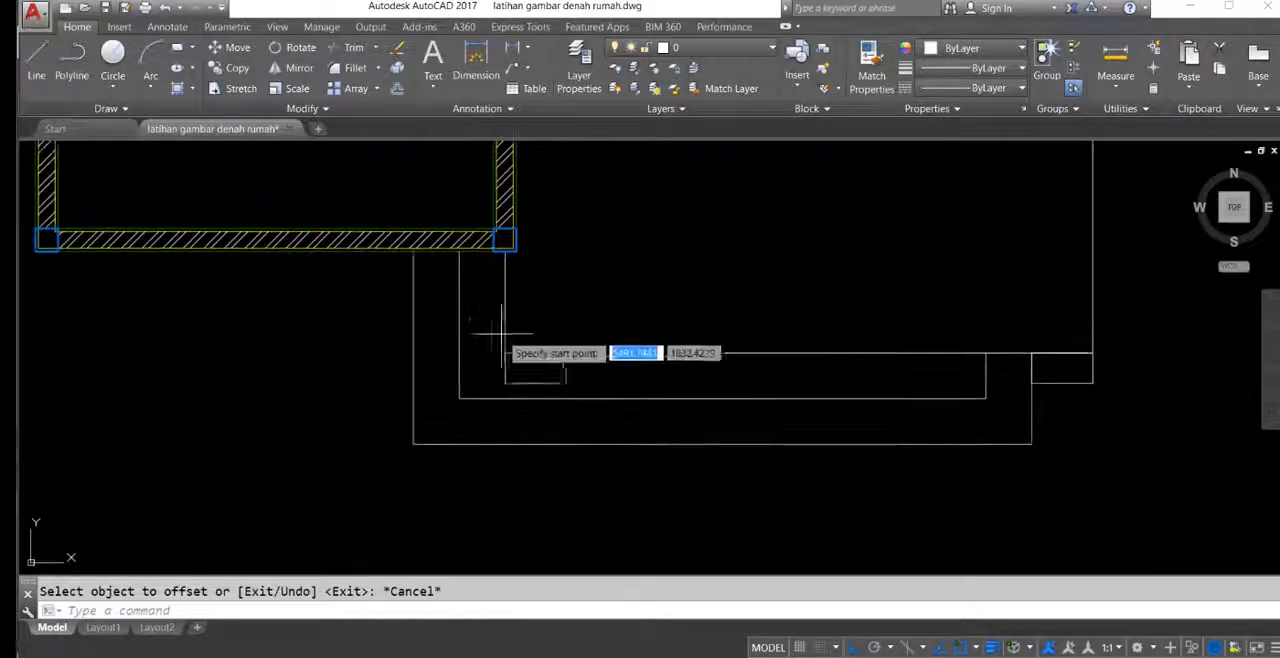
{"action": "type", "text": "pl"}
{"action": "key", "text": "Return"}
{"action": "left_click", "coordinate": [505, 316]}
{"action": "left_click", "coordinate": [413, 316]}
{"action": "key", "text": "Return"}
{"action": "middle_click_drag", "start_coordinate": [457, 319], "coordinate": [502, 338]}
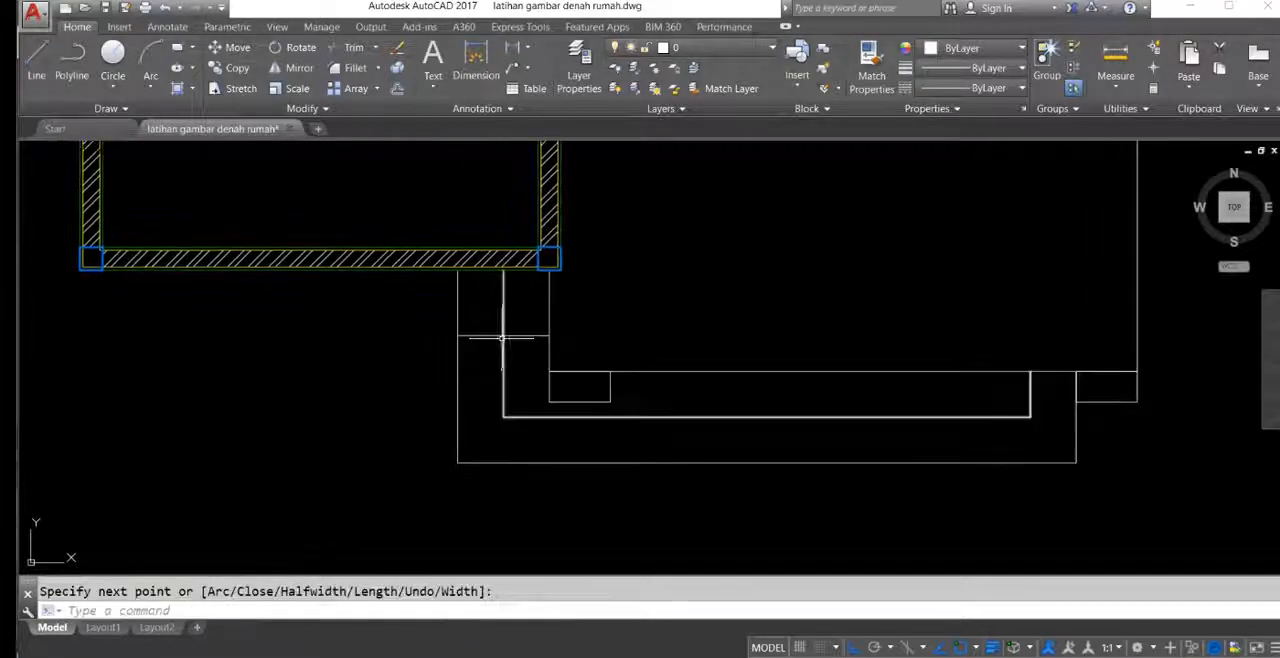
Step: Trim the two step outlines above the horizontal line beside the front terrace
{"action": "type", "text": "tr"}
{"action": "key", "text": "Return"}
{"action": "left_click", "coordinate": [510, 331]}
{"action": "left_click", "coordinate": [526, 307]}
{"action": "left_click", "coordinate": [434, 314]}
{"action": "key", "text": "Escape"}
Step: Examine the side terrace, its corner block and its steps in the reference plan
{"action": "scroll", "coordinate": [676, 342], "scroll_direction": "down", "scroll_amount": 8}
{"action": "middle_click_drag", "start_coordinate": [694, 357], "coordinate": [714, 361]}
{"action": "middle_click_drag", "start_coordinate": [409, 413], "coordinate": [455, 387]}
{"action": "scroll", "coordinate": [345, 336], "scroll_direction": "up", "scroll_amount": 5}
{"action": "middle_click_drag", "start_coordinate": [571, 284], "coordinate": [440, 386]}
{"action": "middle_click_drag", "start_coordinate": [548, 342], "coordinate": [143, 398]}
{"action": "mouse_move", "coordinate": [466, 357]}
{"action": "middle_mouse_down"}
{"action": "mouse_move", "coordinate": [266, 337]}
{"action": "mouse_move", "coordinate": [479, 261]}
{"action": "mouse_move", "coordinate": [691, 333]}
{"action": "middle_mouse_up"}
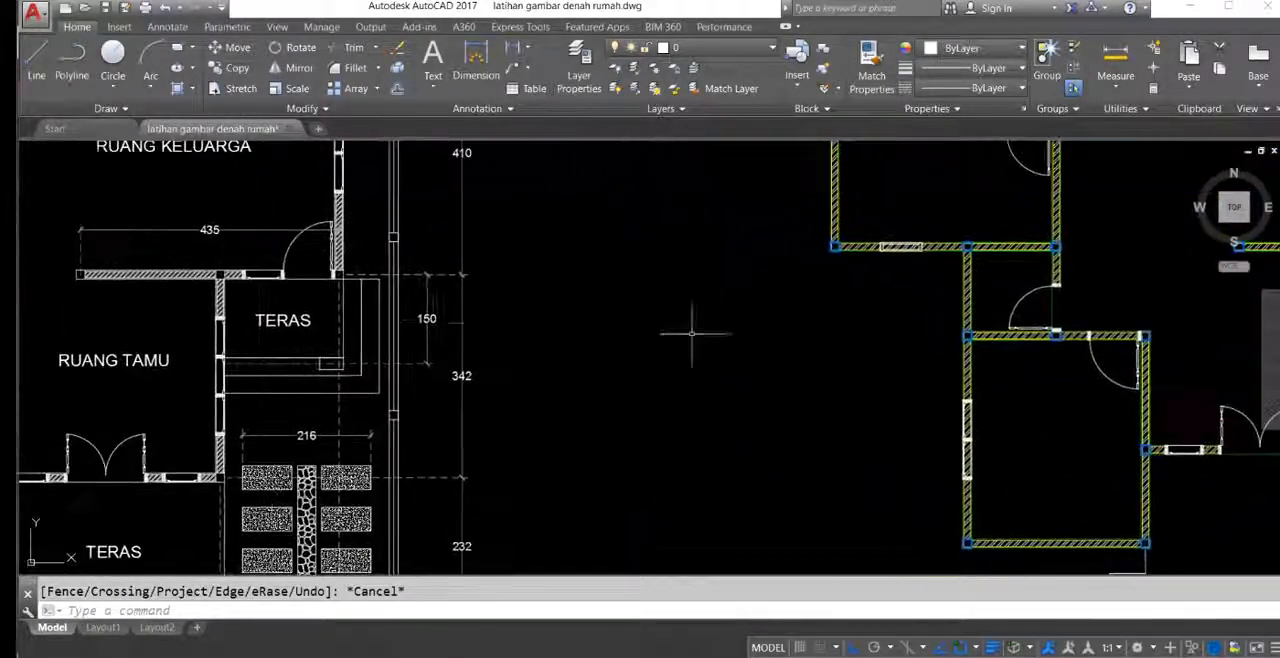
{"action": "scroll", "coordinate": [395, 336], "scroll_direction": "down", "scroll_amount": 2}
{"action": "mouse_move", "coordinate": [500, 346]}
{"action": "middle_mouse_down"}
{"action": "mouse_move", "coordinate": [323, 369]}
{"action": "mouse_move", "coordinate": [532, 353]}
{"action": "middle_mouse_up"}
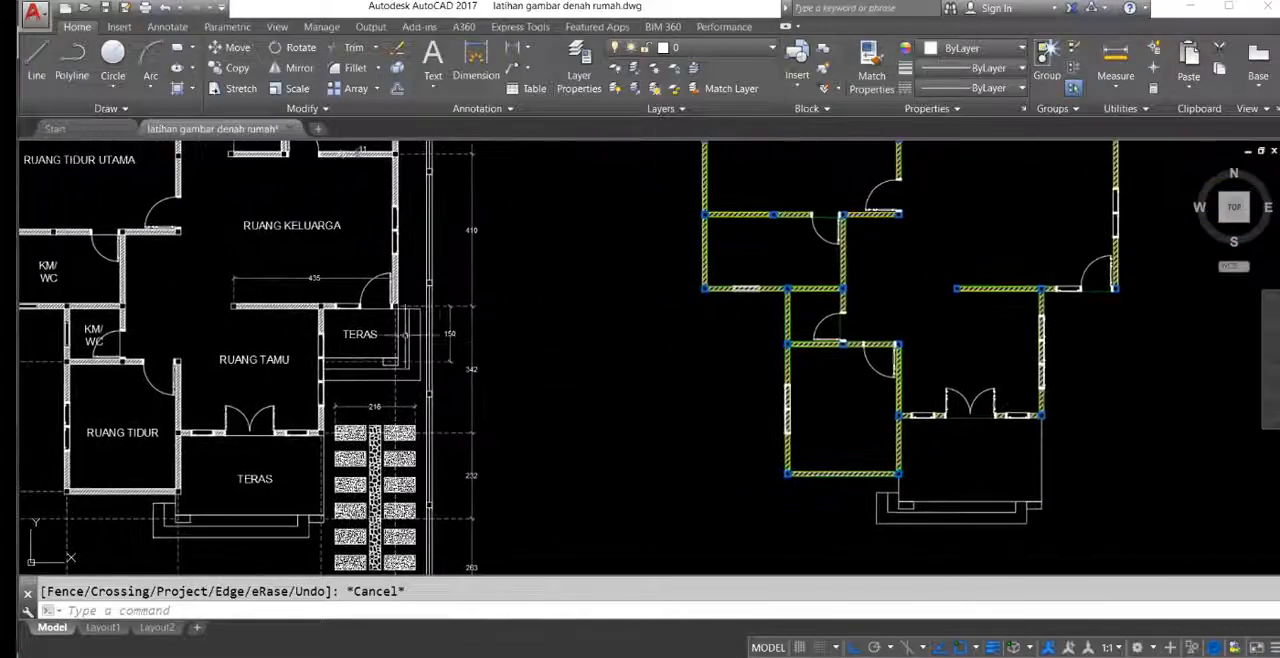
{"action": "scroll", "coordinate": [384, 335], "scroll_direction": "up", "scroll_amount": 2}
{"action": "mouse_move", "coordinate": [316, 329]}
{"action": "middle_mouse_down"}
{"action": "mouse_move", "coordinate": [410, 321]}
{"action": "mouse_move", "coordinate": [463, 268]}
{"action": "middle_mouse_up"}
{"action": "scroll", "coordinate": [410, 321], "scroll_direction": "up", "scroll_amount": 2}
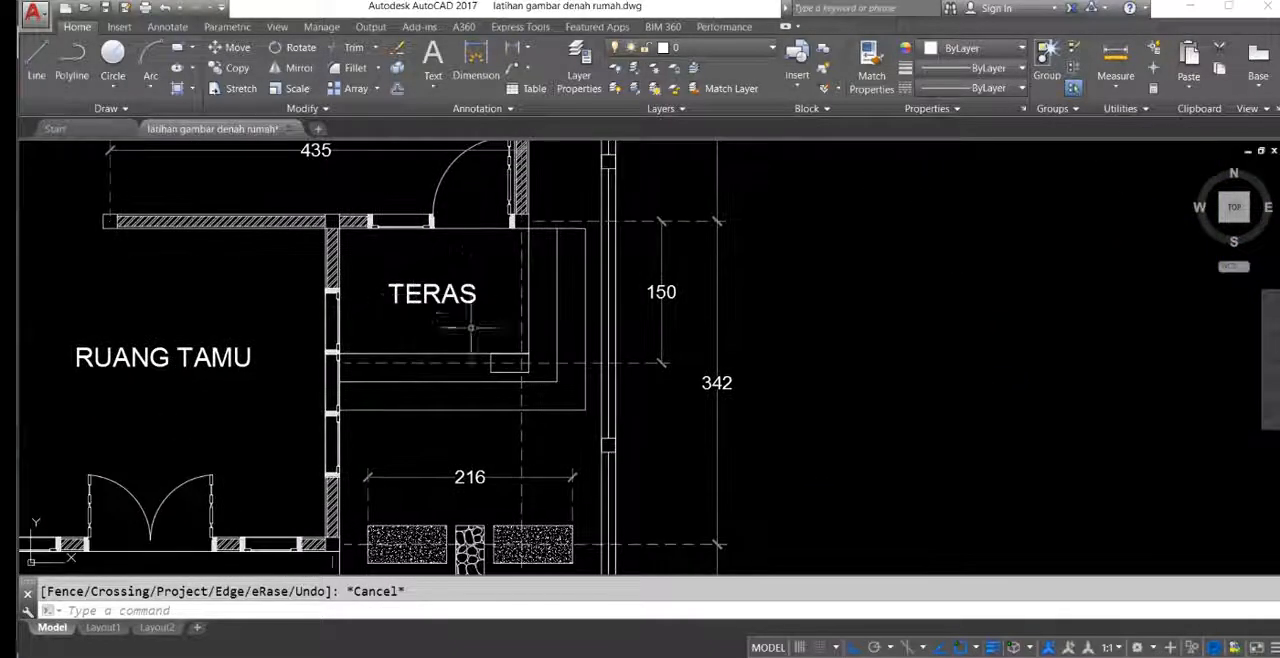
{"action": "middle_click_drag", "start_coordinate": [576, 368], "coordinate": [559, 388]}
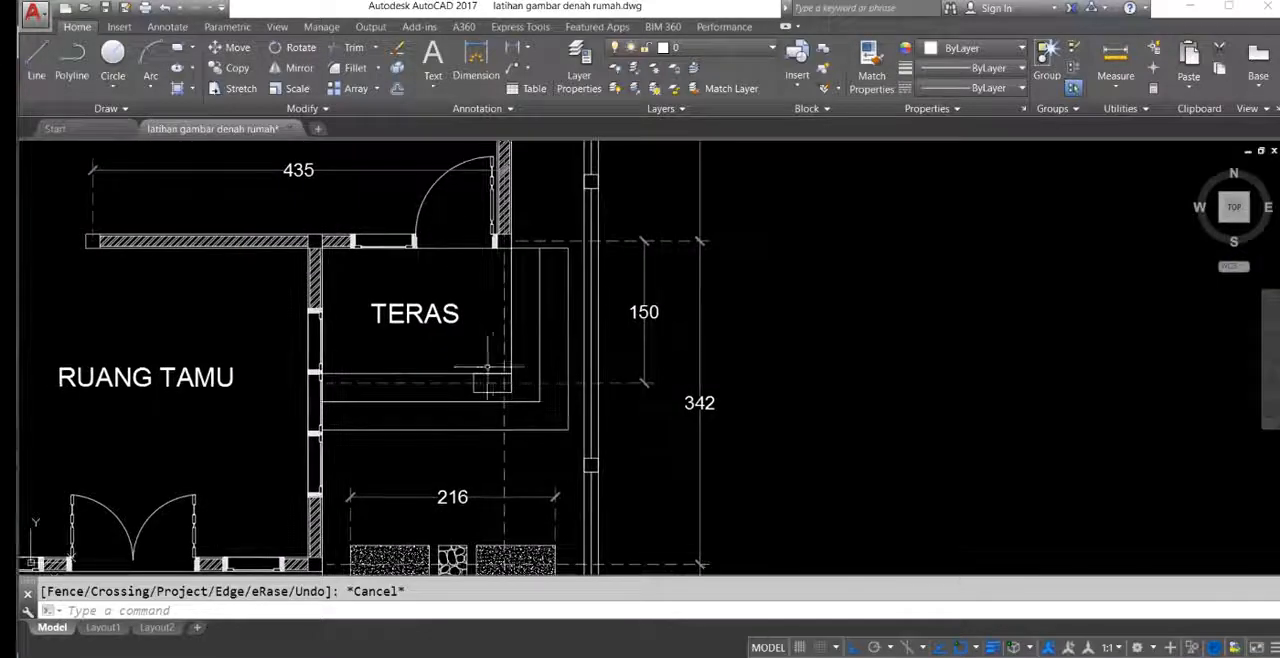
{"action": "middle_click_drag", "start_coordinate": [474, 383], "coordinate": [490, 381]}
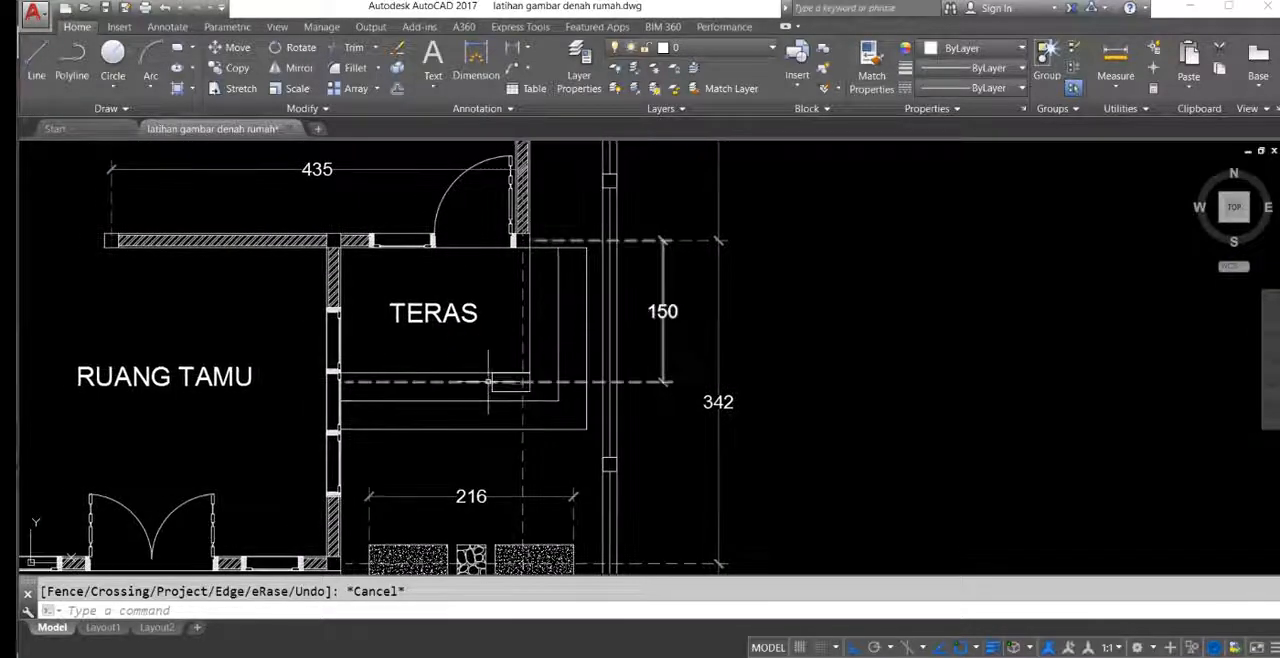
Step: Measure the side terrace's vertical depth in the reference plan with a linear dimension
{"action": "type", "text": "li"}
{"action": "key", "text": "Return"}
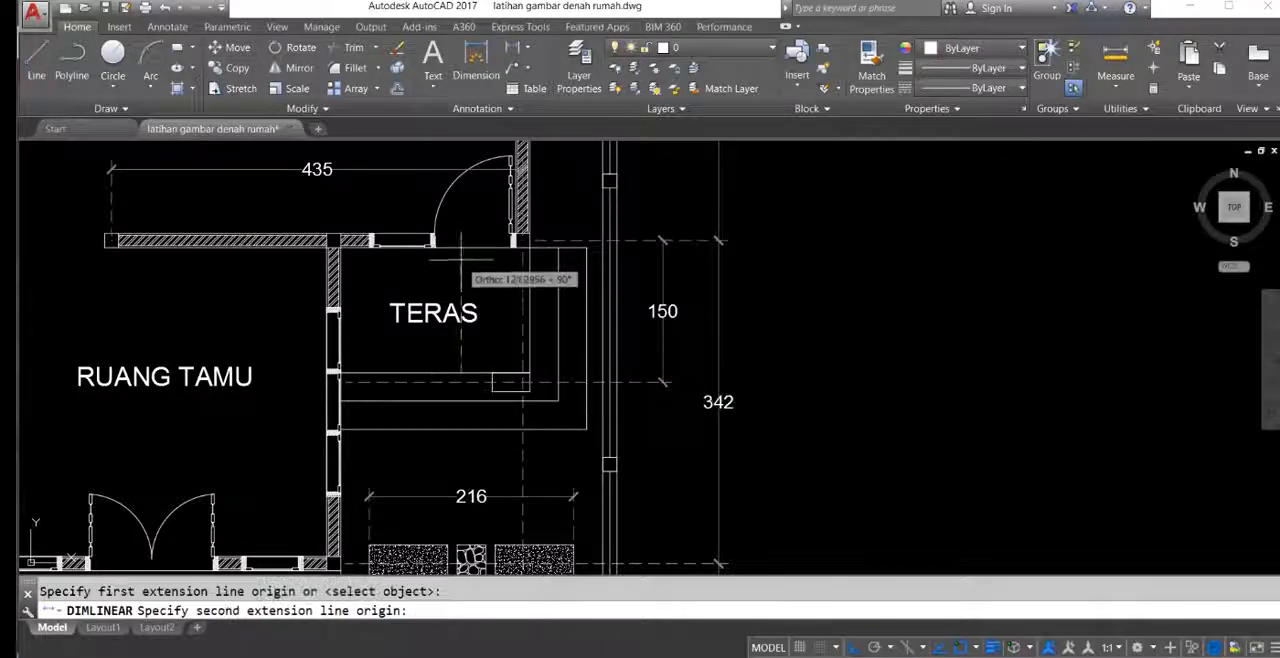
{"action": "left_click", "coordinate": [580, 358]}
{"action": "scroll", "coordinate": [580, 358], "scroll_direction": "up", "scroll_amount": 4}
{"action": "scroll", "coordinate": [570, 365], "scroll_direction": "down", "scroll_amount": 6}
{"action": "key", "text": "Escape"}
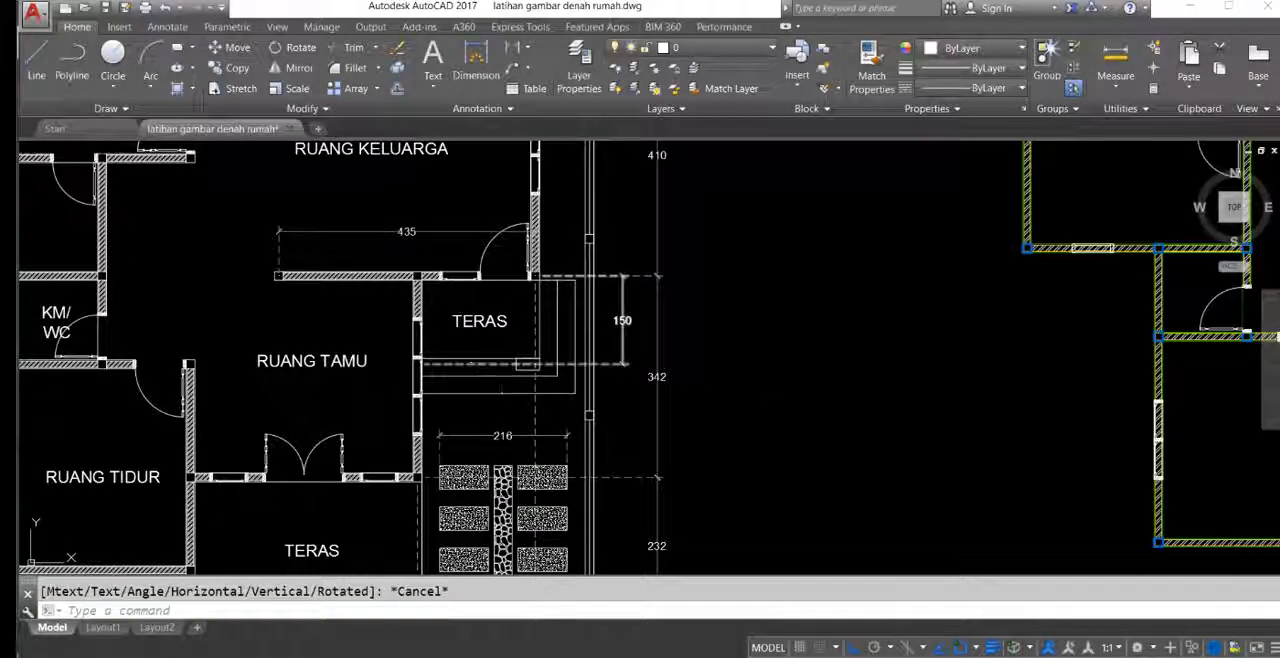
{"action": "key", "text": "Return"}
{"action": "left_click", "coordinate": [499, 344]}
{"action": "left_click", "coordinate": [497, 280]}
{"action": "key", "text": "Escape"}
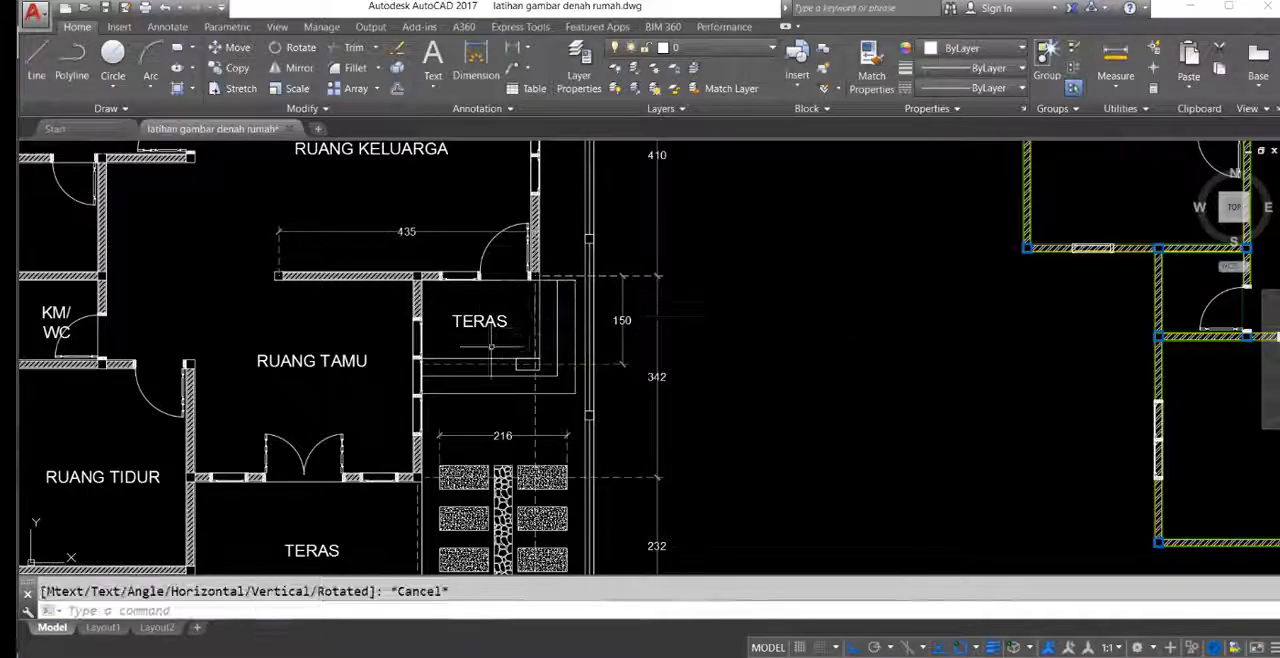
Step: Draw the side terrace outline as a polyline running 133 down from the outer wall's corner column and across to the living room wall
{"action": "scroll", "coordinate": [545, 322], "scroll_direction": "down", "scroll_amount": 2}
{"action": "middle_click_drag", "start_coordinate": [790, 344], "coordinate": [416, 324]}
{"action": "middle_click_drag", "start_coordinate": [816, 282], "coordinate": [822, 313]}
{"action": "key", "text": "Return"}
{"action": "scroll", "coordinate": [900, 262], "scroll_direction": "up", "scroll_amount": 7}
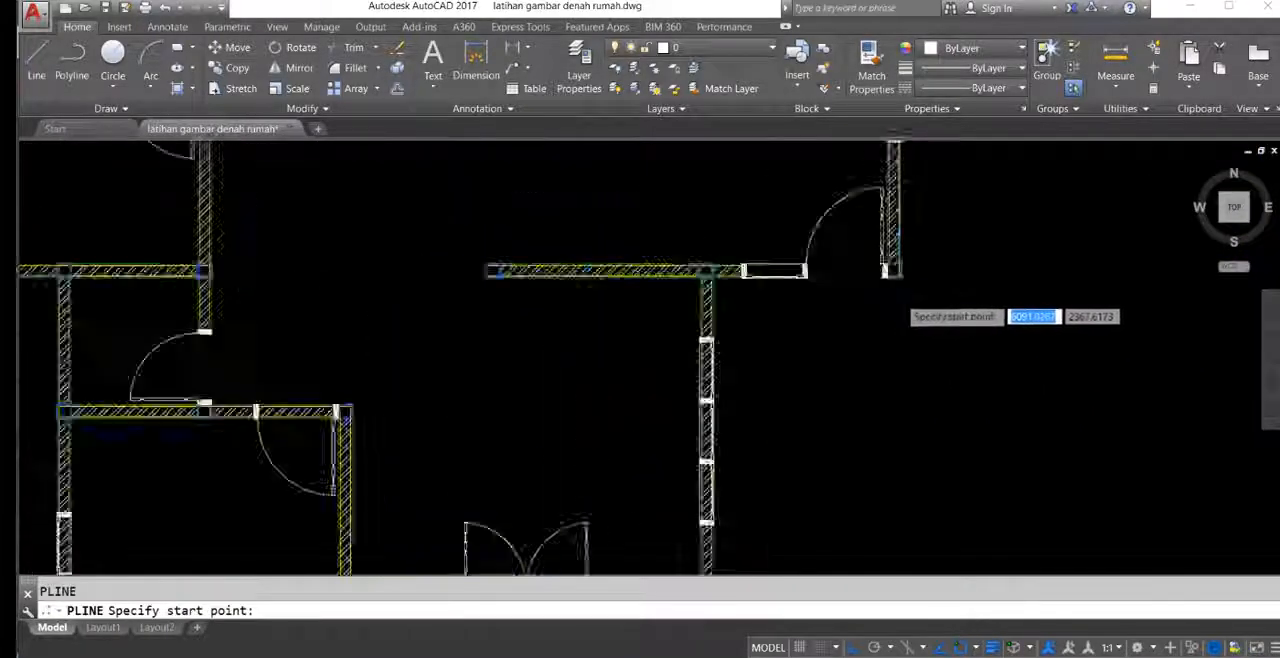
{"action": "left_click", "coordinate": [900, 250]}
{"action": "scroll", "coordinate": [789, 443], "scroll_direction": "down", "scroll_amount": 2}
{"action": "middle_click_drag", "start_coordinate": [789, 443], "coordinate": [874, 309]}
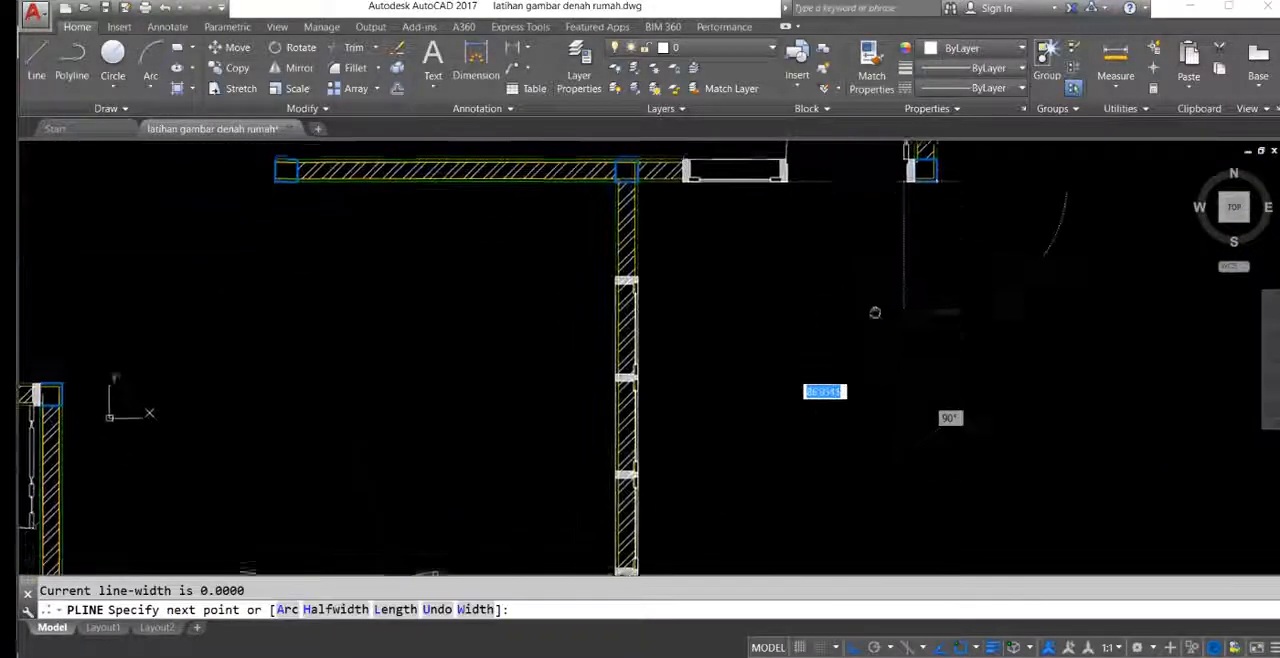
{"action": "key", "text": "Return"}
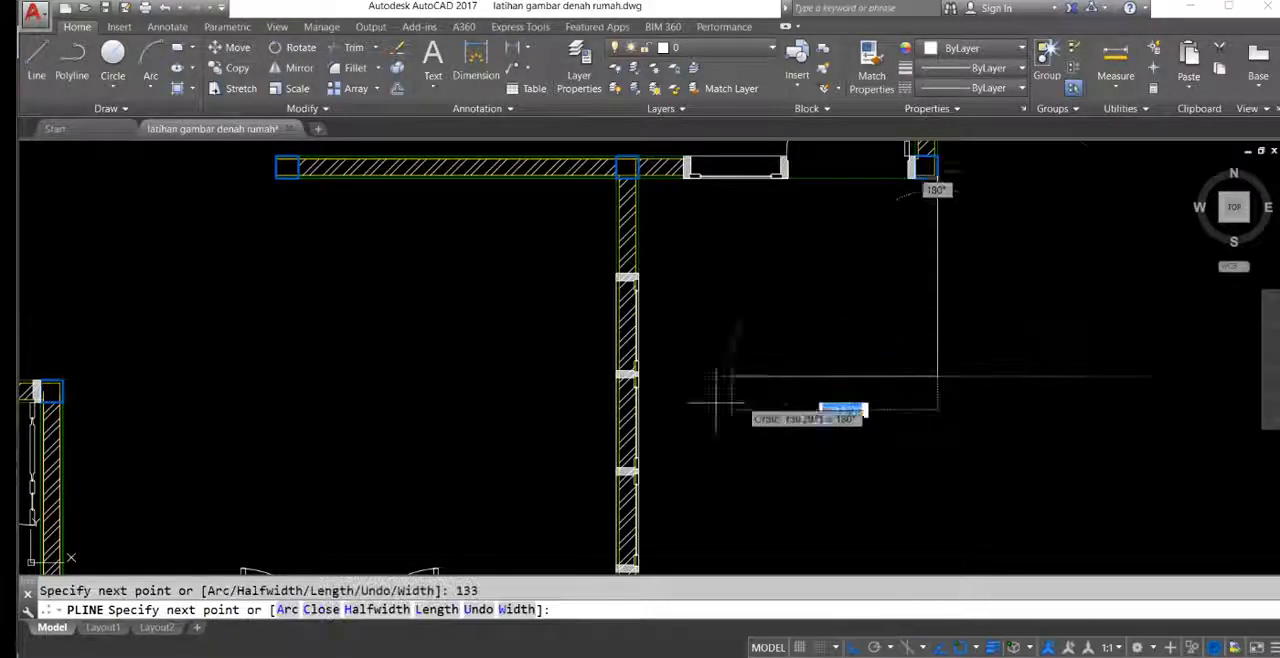
{"action": "scroll", "coordinate": [630, 377], "scroll_direction": "up", "scroll_amount": 5}
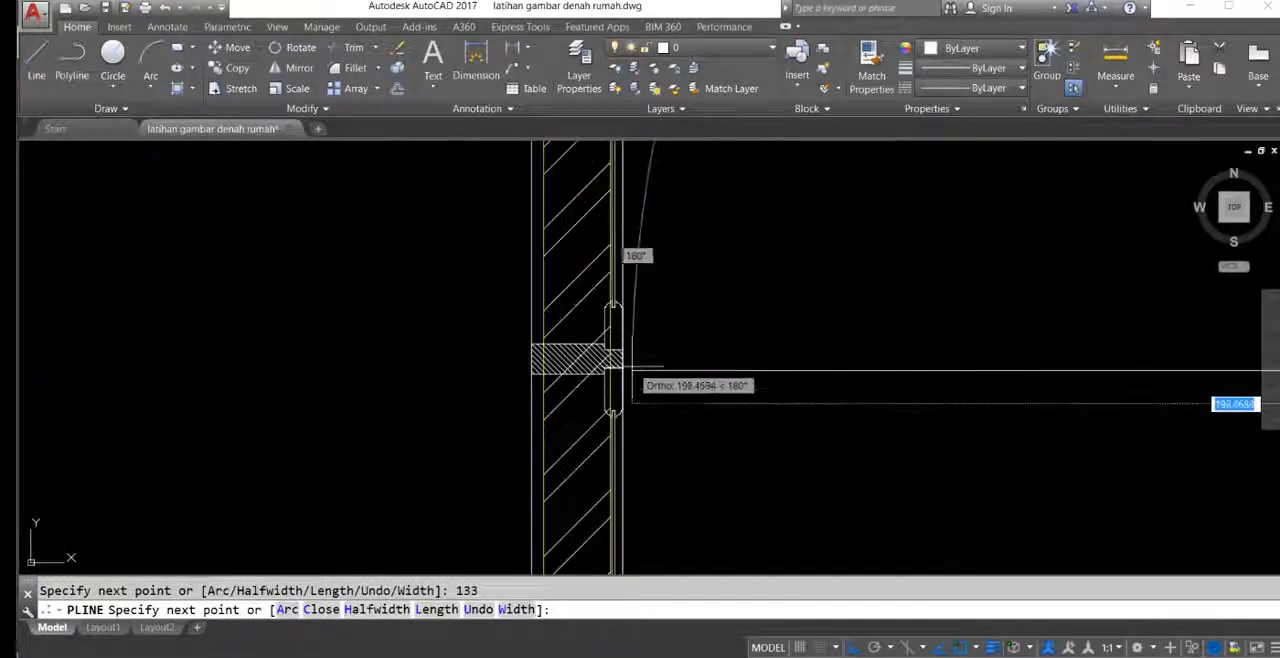
{"action": "left_click", "coordinate": [626, 373]}
{"action": "key", "text": "Return"}
{"action": "scroll", "coordinate": [628, 383], "scroll_direction": "down", "scroll_amount": 3}
{"action": "middle_click_drag", "start_coordinate": [628, 383], "coordinate": [751, 418]}
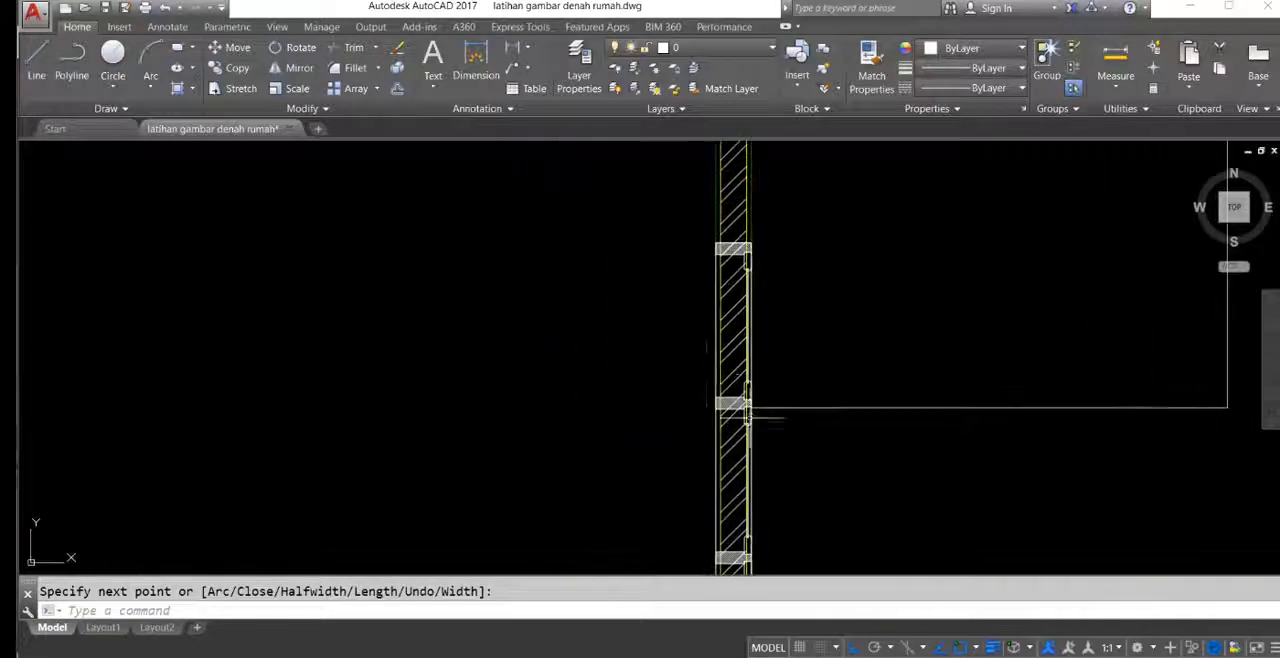
Step: Draw horizontal construction lines through the upper and lower outer frame edges of the living room wall's three-pane window
{"action": "type", "text": "xl"}
{"action": "key", "text": "Return"}
{"action": "scroll", "coordinate": [700, 230], "scroll_direction": "up", "scroll_amount": 5}
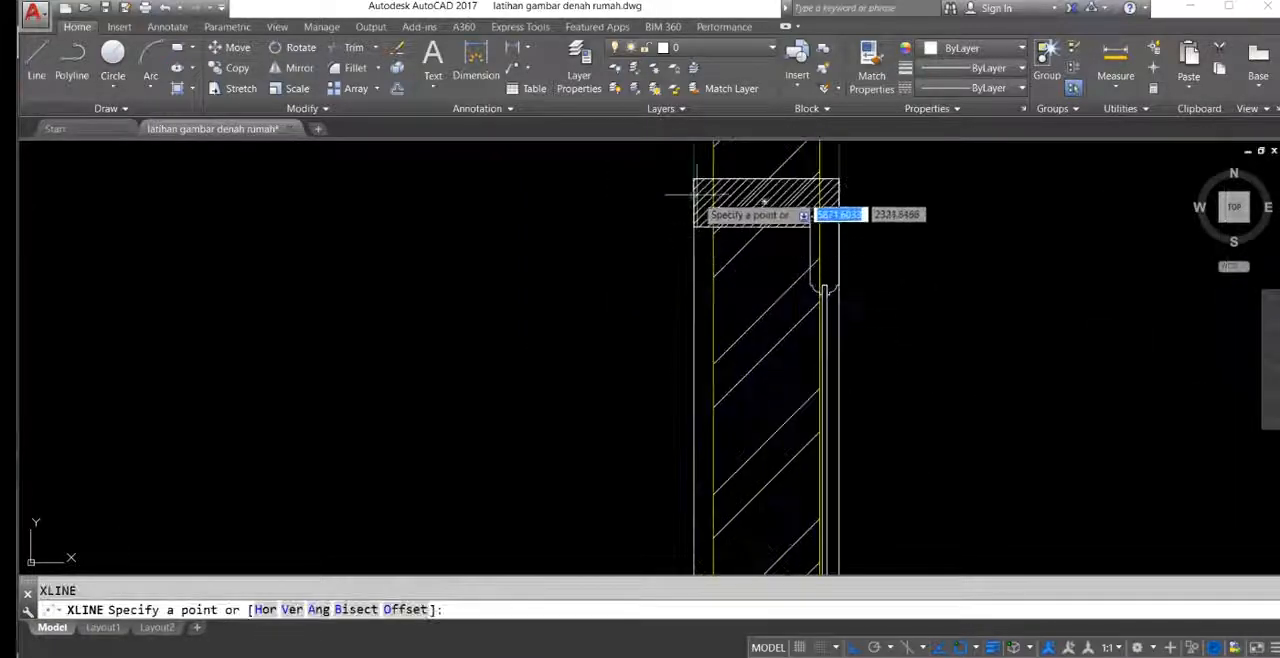
{"action": "left_click", "coordinate": [694, 180]}
{"action": "scroll", "coordinate": [686, 258], "scroll_direction": "down", "scroll_amount": 5}
{"action": "middle_click_drag", "start_coordinate": [655, 460], "coordinate": [655, 310]}
{"action": "scroll", "coordinate": [663, 346], "scroll_direction": "up", "scroll_amount": 5}
{"action": "key", "text": "Return"}
{"action": "left_click", "coordinate": [694, 289]}
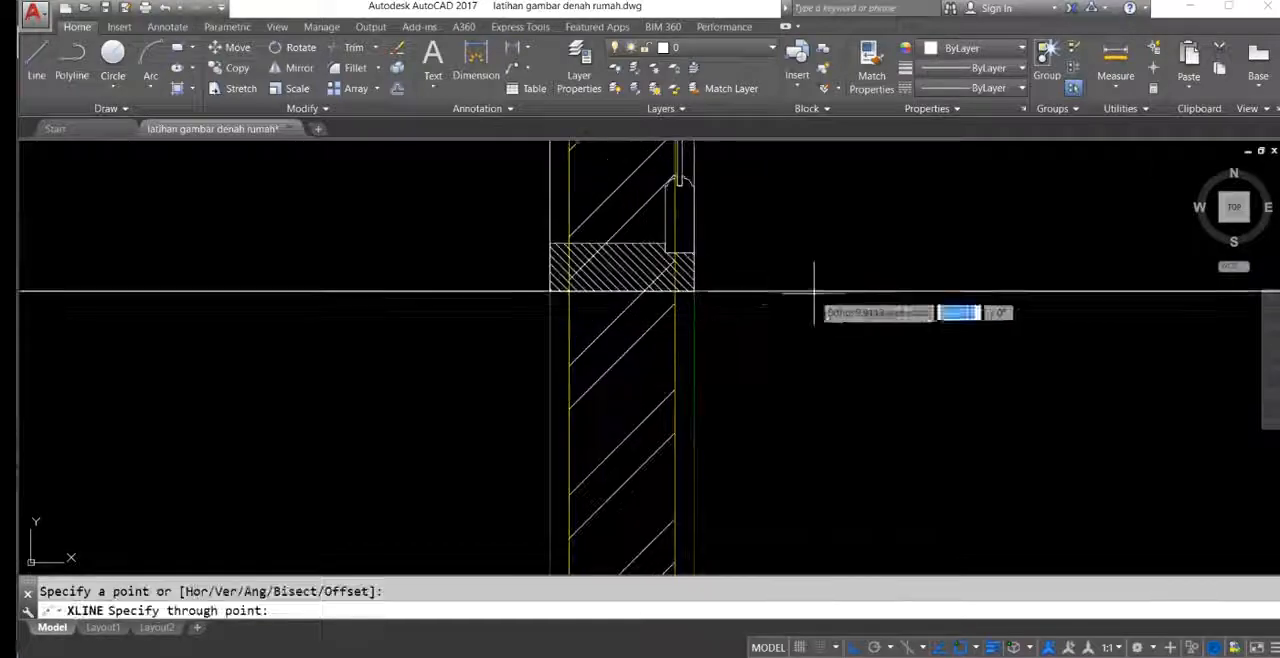
{"action": "left_click", "coordinate": [714, 298]}
{"action": "key", "text": "Return"}
Step: Trim the wall lines and hatch between the two horizontal construction lines at the living room's three-pane window
{"action": "scroll", "coordinate": [698, 324], "scroll_direction": "down", "scroll_amount": 4}
{"action": "middle_click_drag", "start_coordinate": [700, 298], "coordinate": [721, 341]}
{"action": "type", "text": "tr"}
{"action": "key", "text": "Return"}
{"action": "left_click", "coordinate": [861, 411]}
{"action": "left_click", "coordinate": [777, 266]}
{"action": "middle_click_drag", "start_coordinate": [624, 190], "coordinate": [741, 507]}
{"action": "scroll", "coordinate": [710, 366], "scroll_direction": "down", "scroll_amount": 2}
{"action": "scroll", "coordinate": [701, 318], "scroll_direction": "down", "scroll_amount": 3}
{"action": "left_click", "coordinate": [740, 351]}
{"action": "scroll", "coordinate": [740, 360], "scroll_direction": "up", "scroll_amount": 4}
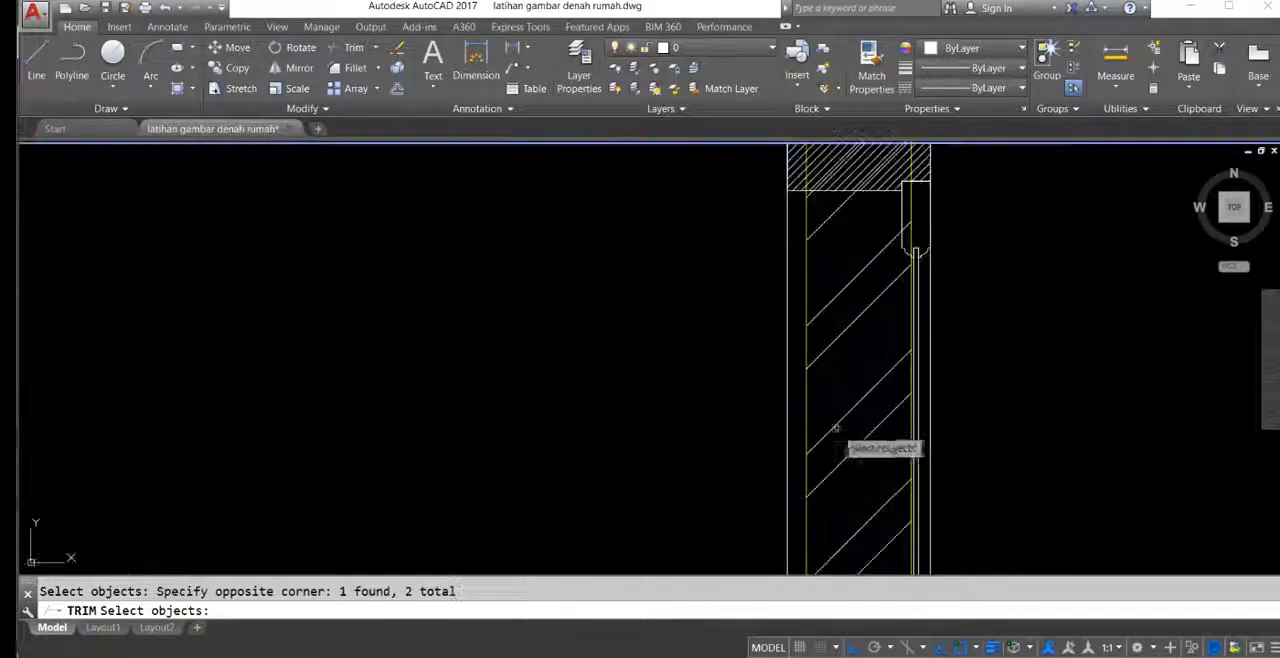
{"action": "key", "text": "Return"}
{"action": "left_click", "coordinate": [869, 462]}
{"action": "left_click", "coordinate": [800, 418]}
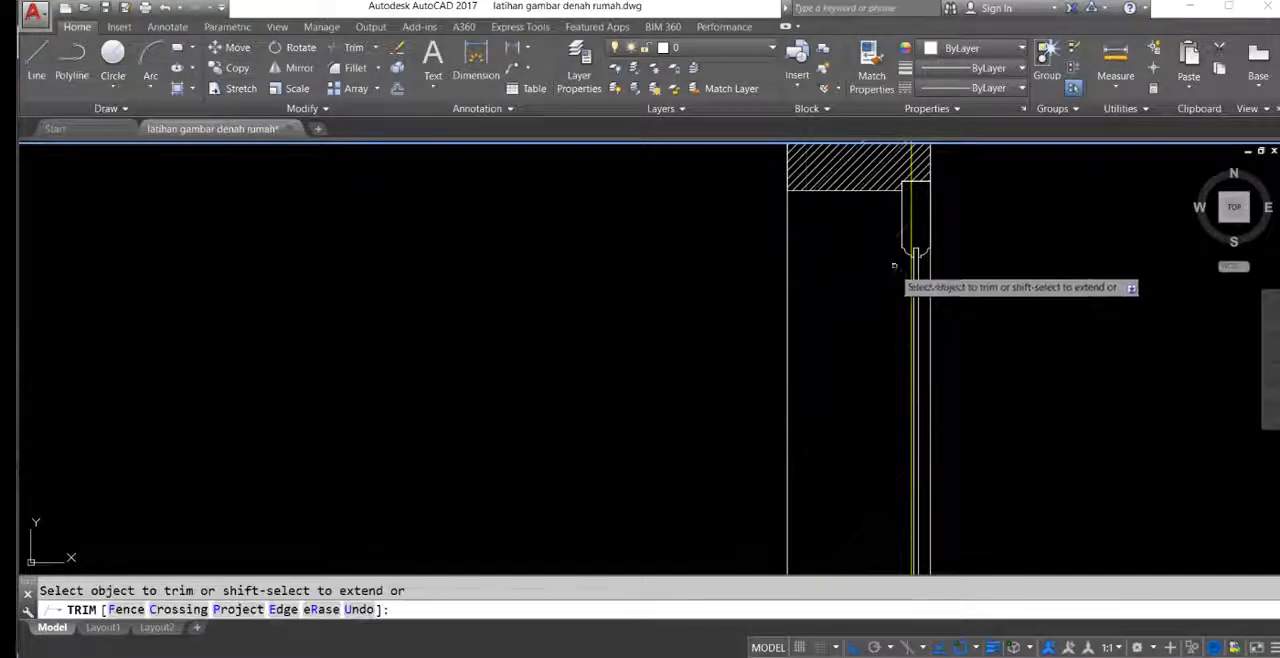
{"action": "scroll", "coordinate": [720, 297], "scroll_direction": "down", "scroll_amount": 9}
{"action": "middle_click_drag", "start_coordinate": [746, 335], "coordinate": [655, 295]}
{"action": "key", "text": "Escape"}
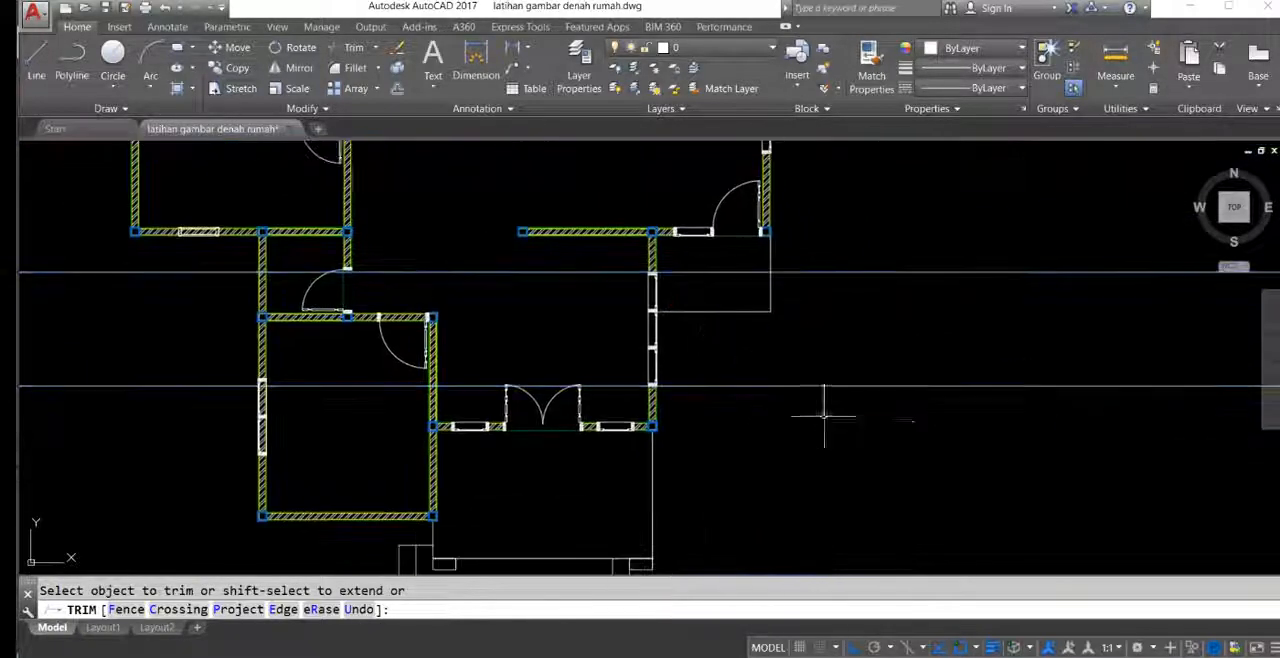
Step: Erase the two horizontal construction lines at the living room's three-pane window
{"action": "left_click", "coordinate": [900, 396]}
{"action": "left_click", "coordinate": [818, 264]}
{"action": "type", "text": "e"}
{"action": "mouse_move", "coordinate": [790, 360]}
{"action": "middle_mouse_down"}
{"action": "mouse_move", "coordinate": [766, 343]}
{"action": "mouse_move", "coordinate": [764, 403]}
{"action": "middle_mouse_up"}
{"action": "key", "text": "space"}
Step: Offset the side terrace outline outward twice by 30 to form the steps
{"action": "left_click", "coordinate": [777, 283]}
{"action": "left_click", "coordinate": [726, 325]}
{"action": "type", "text": "o"}
{"action": "key", "text": "space"}
{"action": "type", "text": "30"}
{"action": "key", "text": "space"}
{"action": "left_click", "coordinate": [846, 360]}
{"action": "left_click", "coordinate": [780, 308]}
{"action": "left_click", "coordinate": [806, 288]}
{"action": "key", "text": "Escape"}
Step: Close the upper end of the side terrace steps with a polyline from the column corner to the outermost step line
{"action": "scroll", "coordinate": [770, 258], "scroll_direction": "up", "scroll_amount": 8}
{"action": "left_click", "coordinate": [762, 257]}
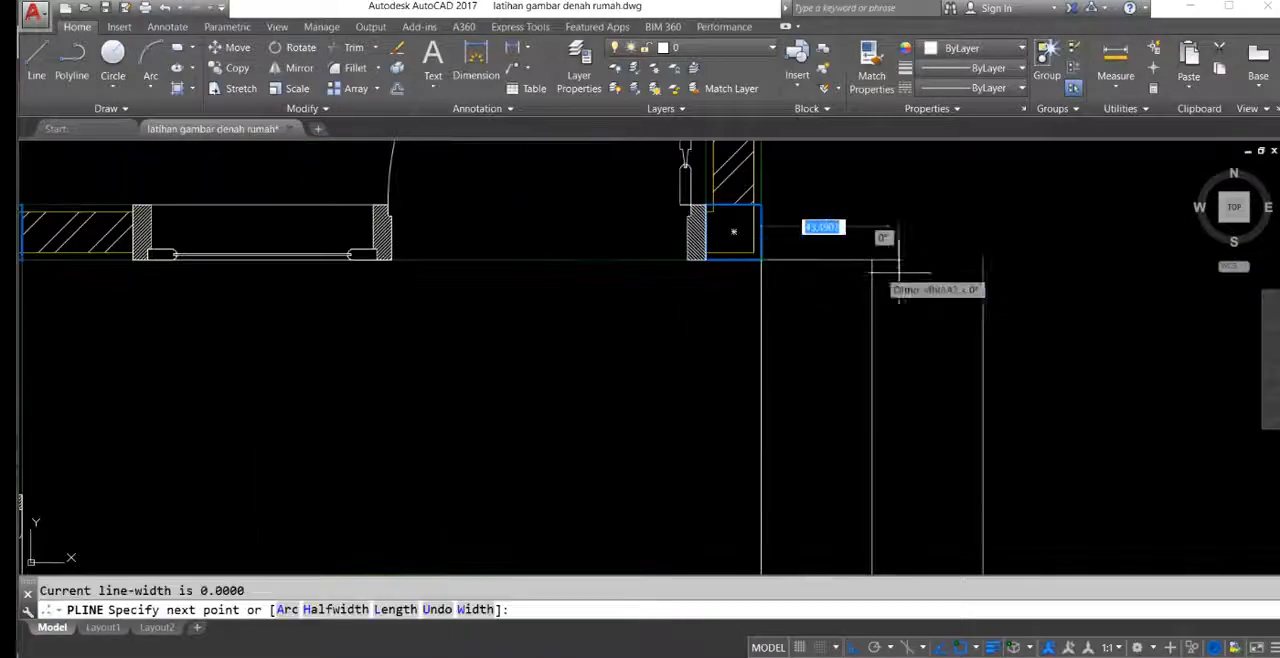
{"action": "left_click", "coordinate": [982, 258]}
{"action": "key", "text": "space"}
Step: Copy the rectangular block at the front terrace's right corner to the outer corner of the side terrace
{"action": "scroll", "coordinate": [717, 330], "scroll_direction": "down", "scroll_amount": 9}
{"action": "middle_click_drag", "start_coordinate": [729, 394], "coordinate": [958, 174]}
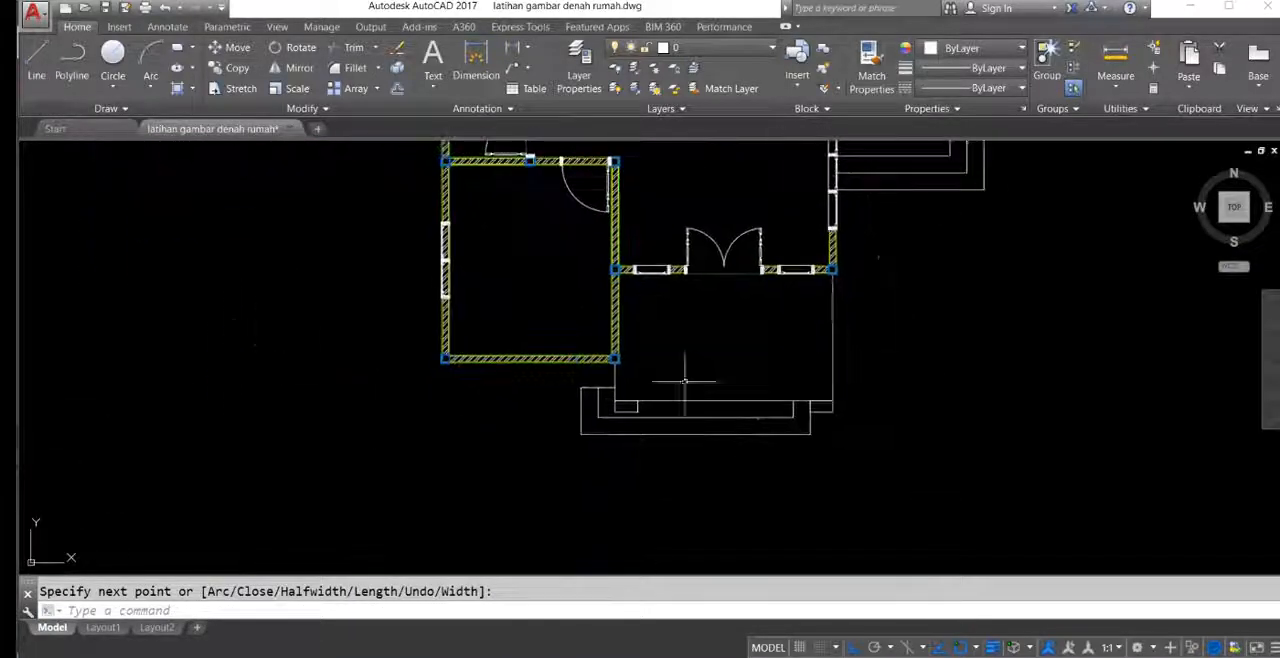
{"action": "scroll", "coordinate": [760, 418], "scroll_direction": "up", "scroll_amount": 8}
{"action": "left_click", "coordinate": [1047, 421]}
{"action": "left_click", "coordinate": [1003, 360]}
{"action": "middle_click_drag", "start_coordinate": [995, 406], "coordinate": [775, 412]}
{"action": "type", "text": "co"}
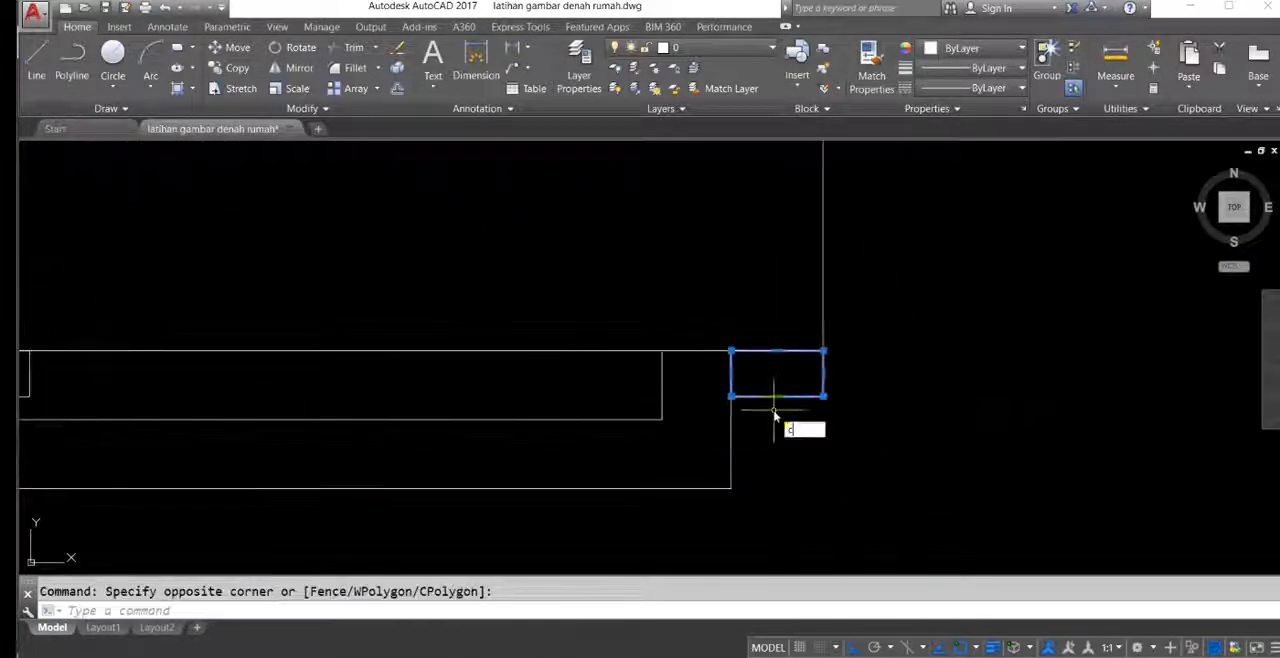
{"action": "key", "text": "space"}
{"action": "left_click", "coordinate": [822, 350]}
{"action": "scroll", "coordinate": [880, 300], "scroll_direction": "down", "scroll_amount": 5}
{"action": "scroll", "coordinate": [826, 380], "scroll_direction": "up", "scroll_amount": 6}
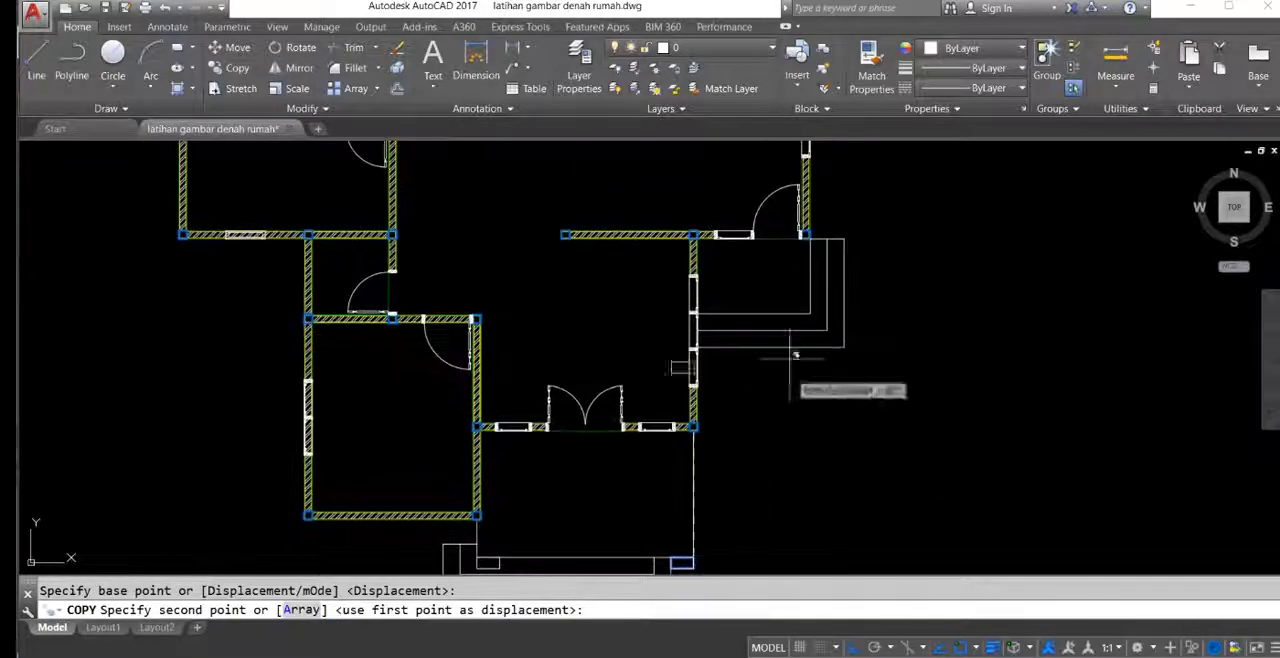
{"action": "left_click", "coordinate": [818, 300]}
{"action": "scroll", "coordinate": [818, 300], "scroll_direction": "down", "scroll_amount": 4}
{"action": "key", "text": "Escape"}
Step: Draw horizontal construction lines through the upper and lower outer frame edges of the lower bedroom's two-pane window
{"action": "scroll", "coordinate": [737, 354], "scroll_direction": "down", "scroll_amount": 3}
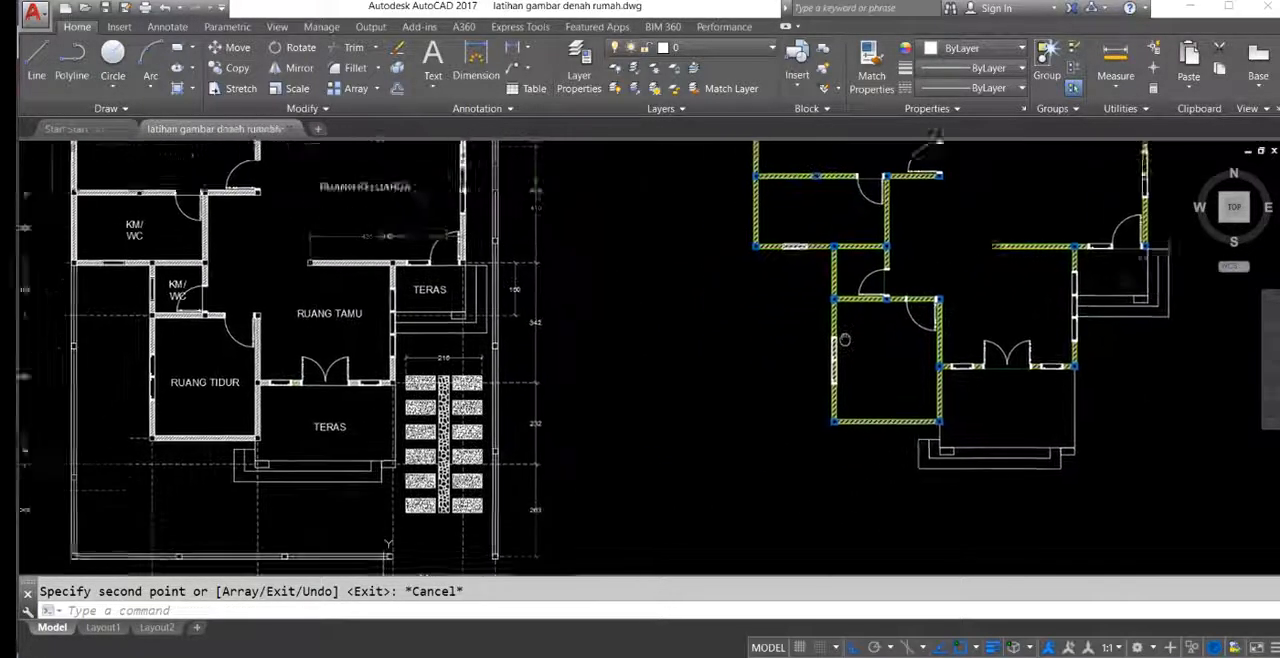
{"action": "middle_click_drag", "start_coordinate": [845, 340], "coordinate": [901, 291]}
{"action": "mouse_move", "coordinate": [653, 300]}
{"action": "middle_mouse_down"}
{"action": "mouse_move", "coordinate": [653, 348]}
{"action": "mouse_move", "coordinate": [594, 449]}
{"action": "mouse_move", "coordinate": [577, 426]}
{"action": "middle_mouse_up"}
{"action": "scroll", "coordinate": [577, 426], "scroll_direction": "down", "scroll_amount": 3}
{"action": "middle_click_drag", "start_coordinate": [620, 377], "coordinate": [631, 337]}
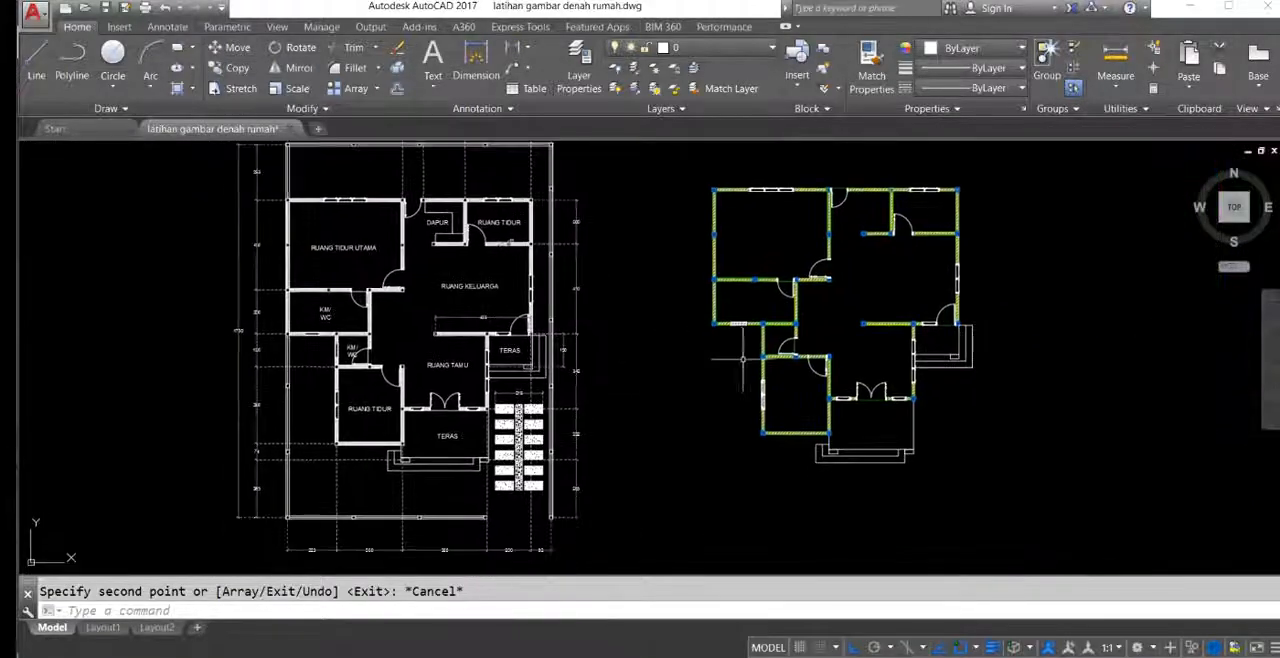
{"action": "scroll", "coordinate": [765, 377], "scroll_direction": "up", "scroll_amount": 8}
{"action": "middle_click_drag", "start_coordinate": [778, 408], "coordinate": [775, 283]}
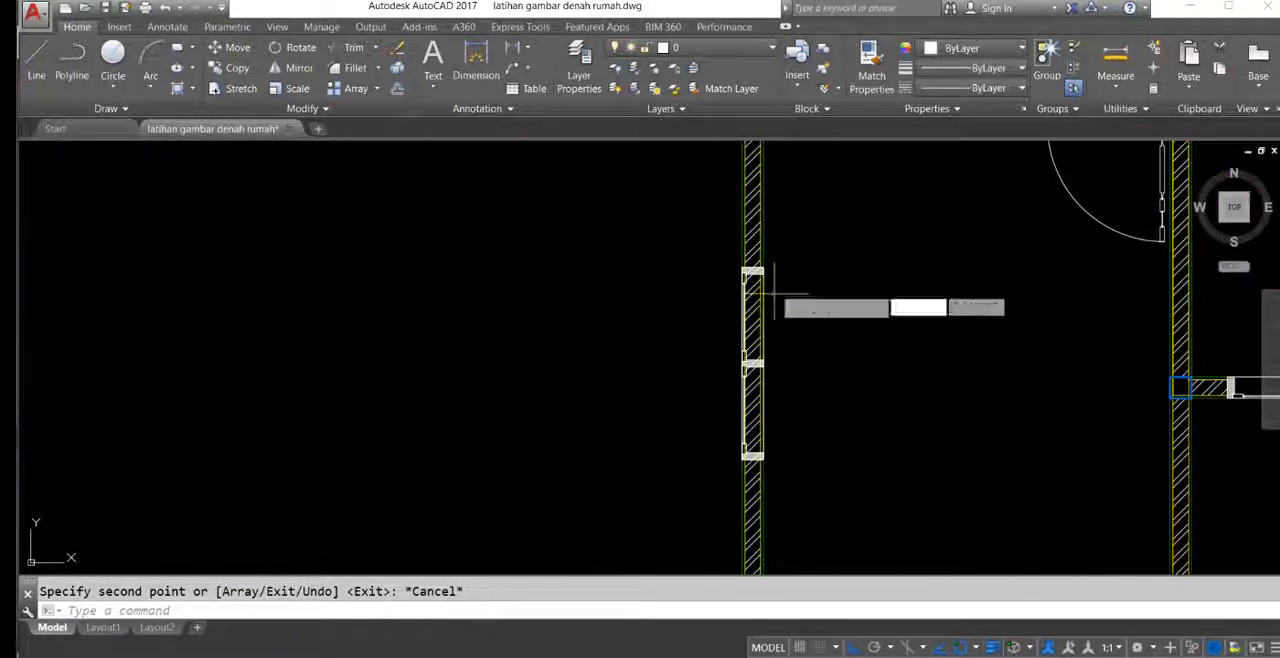
{"action": "scroll", "coordinate": [776, 267], "scroll_direction": "up", "scroll_amount": 4}
{"action": "left_click", "coordinate": [746, 270]}
{"action": "left_click", "coordinate": [793, 283]}
{"action": "key", "text": "Return"}
{"action": "middle_click_drag", "start_coordinate": [837, 400], "coordinate": [727, 160]}
{"action": "scroll", "coordinate": [727, 160], "scroll_direction": "down", "scroll_amount": 2}
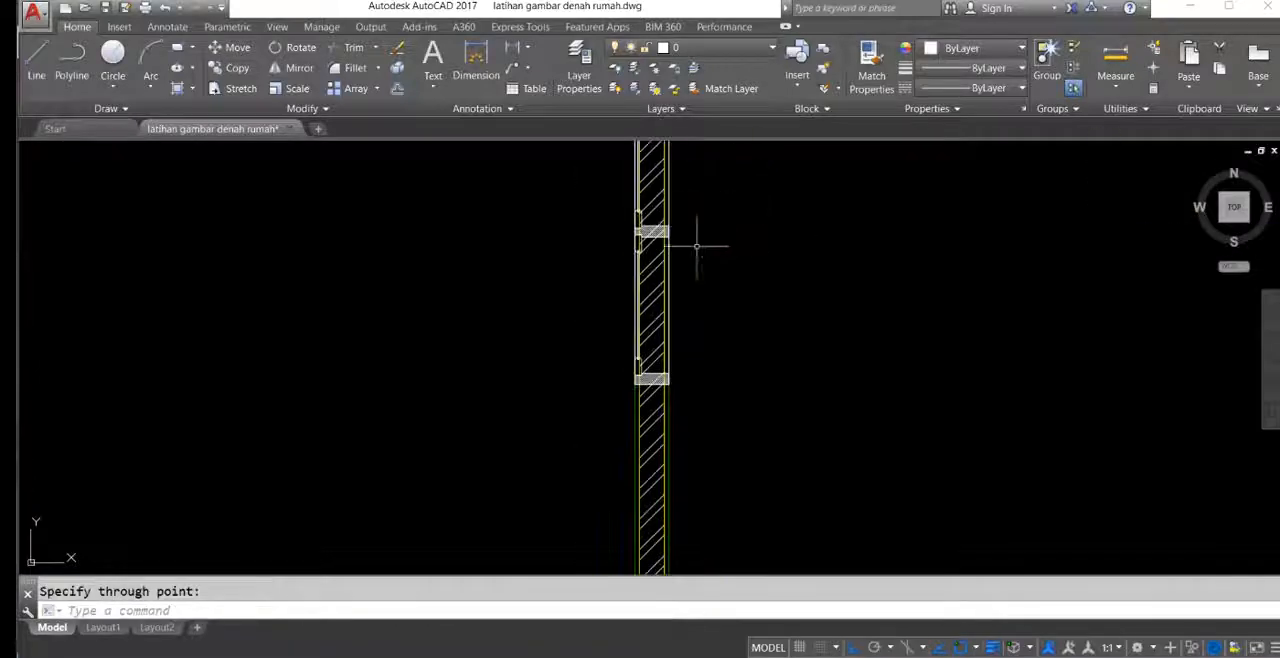
{"action": "key", "text": "Return"}
{"action": "left_click", "coordinate": [669, 405]}
{"action": "left_click", "coordinate": [748, 400]}
{"action": "key", "text": "Return"}
Step: Draw vertical construction lines through both outer frame edges of the larger bathroom's window
{"action": "scroll", "coordinate": [726, 389], "scroll_direction": "down", "scroll_amount": 4}
{"action": "middle_click_drag", "start_coordinate": [714, 243], "coordinate": [780, 429]}
{"action": "scroll", "coordinate": [780, 429], "scroll_direction": "down", "scroll_amount": 4}
{"action": "middle_click_drag", "start_coordinate": [696, 286], "coordinate": [720, 374]}
{"action": "scroll", "coordinate": [743, 360], "scroll_direction": "up", "scroll_amount": 7}
{"action": "key", "text": "Return"}
{"action": "left_click", "coordinate": [804, 342]}
{"action": "left_click", "coordinate": [797, 256]}
{"action": "key", "text": "Return"}
{"action": "key", "text": "Return"}
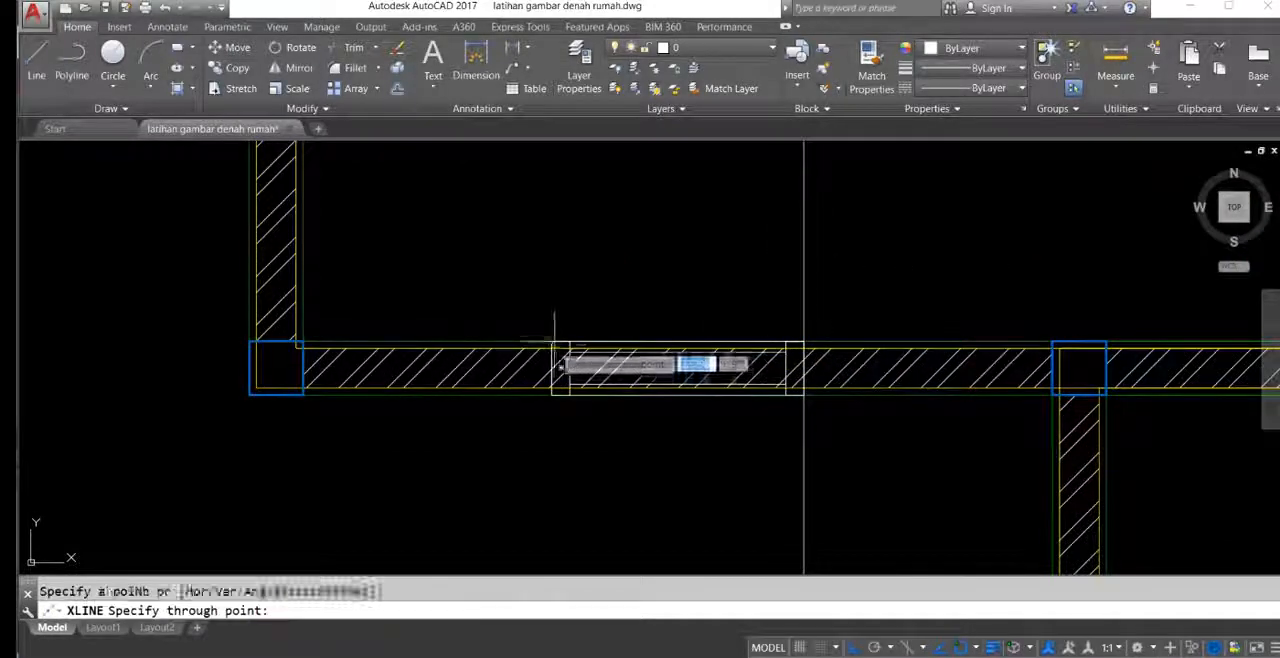
{"action": "scroll", "coordinate": [562, 336], "scroll_direction": "down", "scroll_amount": 7}
{"action": "middle_click_drag", "start_coordinate": [589, 293], "coordinate": [521, 203]}
Step: Trim the wall lines and hatch between the horizontal construction lines at the lower bedroom's two-pane window
{"action": "middle_click_drag", "start_coordinate": [636, 306], "coordinate": [778, 530]}
{"action": "middle_click_drag", "start_coordinate": [808, 357], "coordinate": [712, 150]}
{"action": "middle_click_drag", "start_coordinate": [614, 478], "coordinate": [634, 417]}
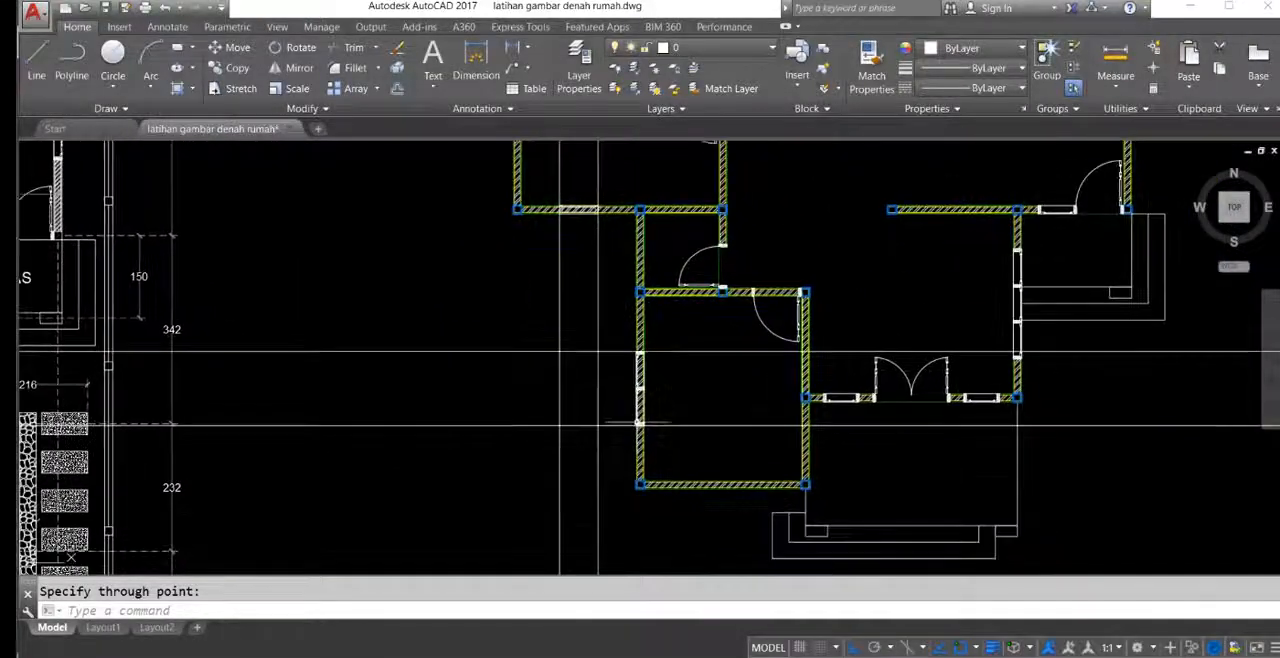
{"action": "left_click", "coordinate": [672, 330]}
{"action": "scroll", "coordinate": [642, 360], "scroll_direction": "up", "scroll_amount": 6}
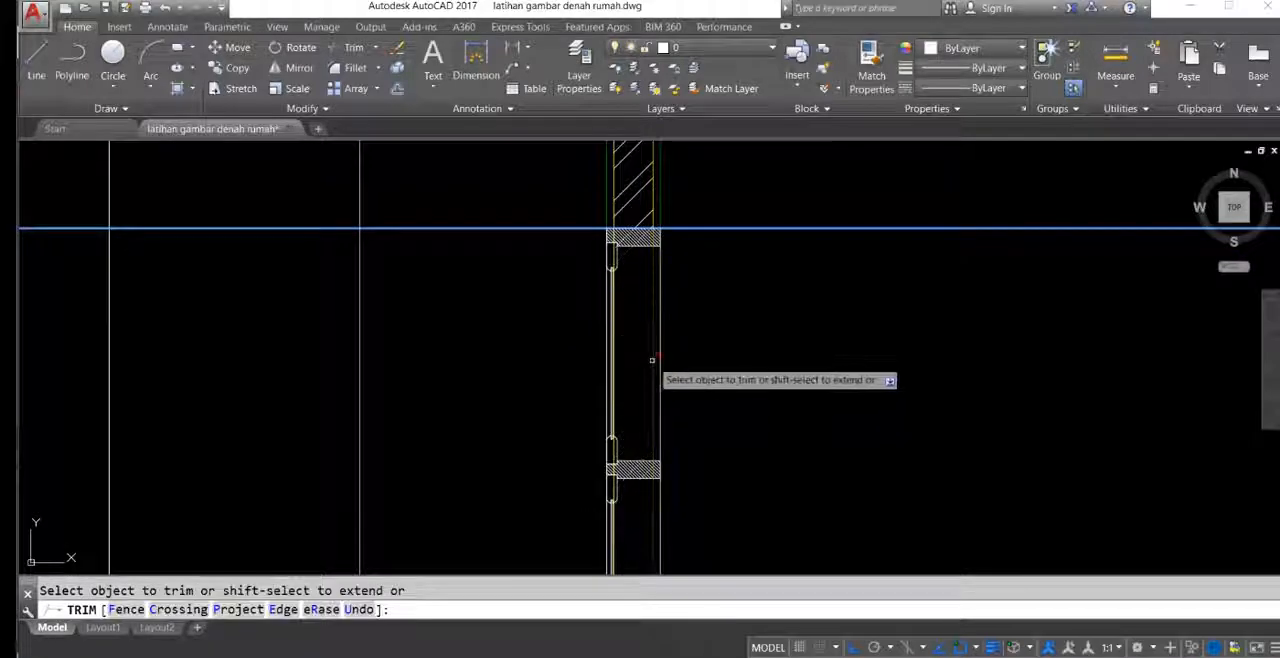
{"action": "scroll", "coordinate": [619, 245], "scroll_direction": "down", "scroll_amount": 8}
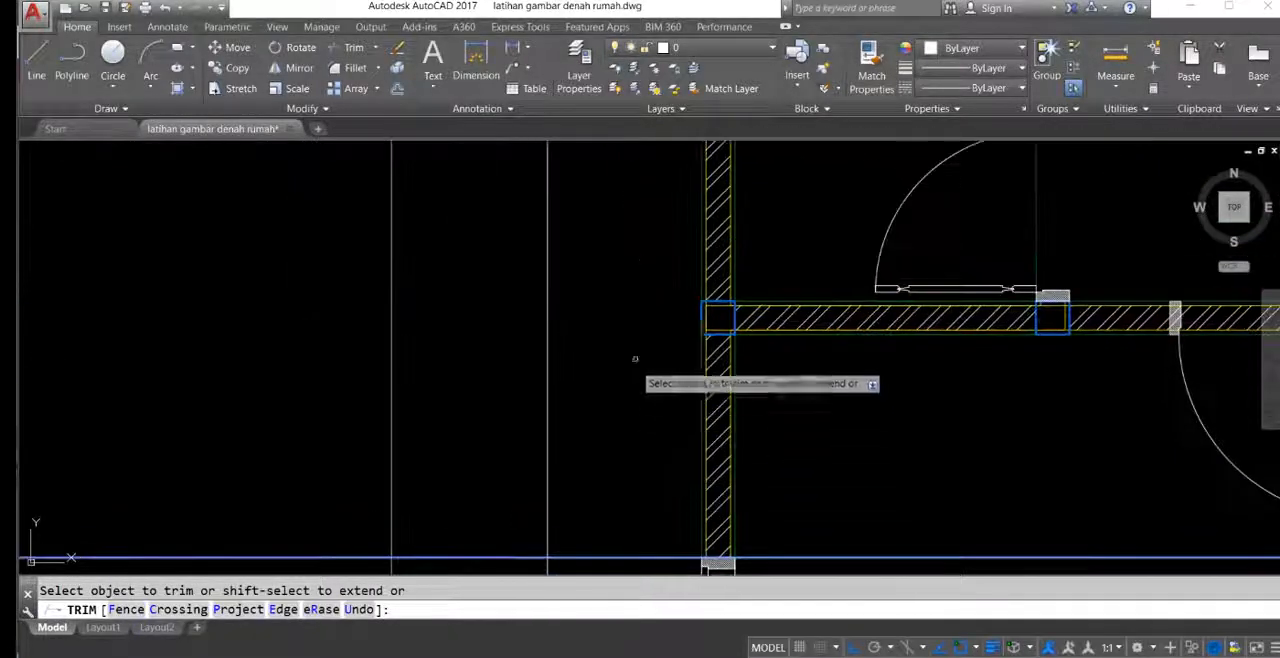
{"action": "key", "text": "Return"}
Step: Trim the wall lines and hatch between the vertical construction lines at the larger bathroom's window
{"action": "middle_click_drag", "start_coordinate": [607, 225], "coordinate": [648, 298]}
{"action": "scroll", "coordinate": [646, 260], "scroll_direction": "up", "scroll_amount": 6}
{"action": "key", "text": "Return"}
{"action": "left_click", "coordinate": [698, 239]}
{"action": "left_click", "coordinate": [459, 217]}
{"action": "middle_click_drag", "start_coordinate": [557, 323], "coordinate": [603, 263]}
{"action": "key", "text": "Return"}
{"action": "left_click", "coordinate": [622, 323]}
{"action": "scroll", "coordinate": [620, 320], "scroll_direction": "up", "scroll_amount": 2}
{"action": "scroll", "coordinate": [615, 318], "scroll_direction": "up", "scroll_amount": 2}
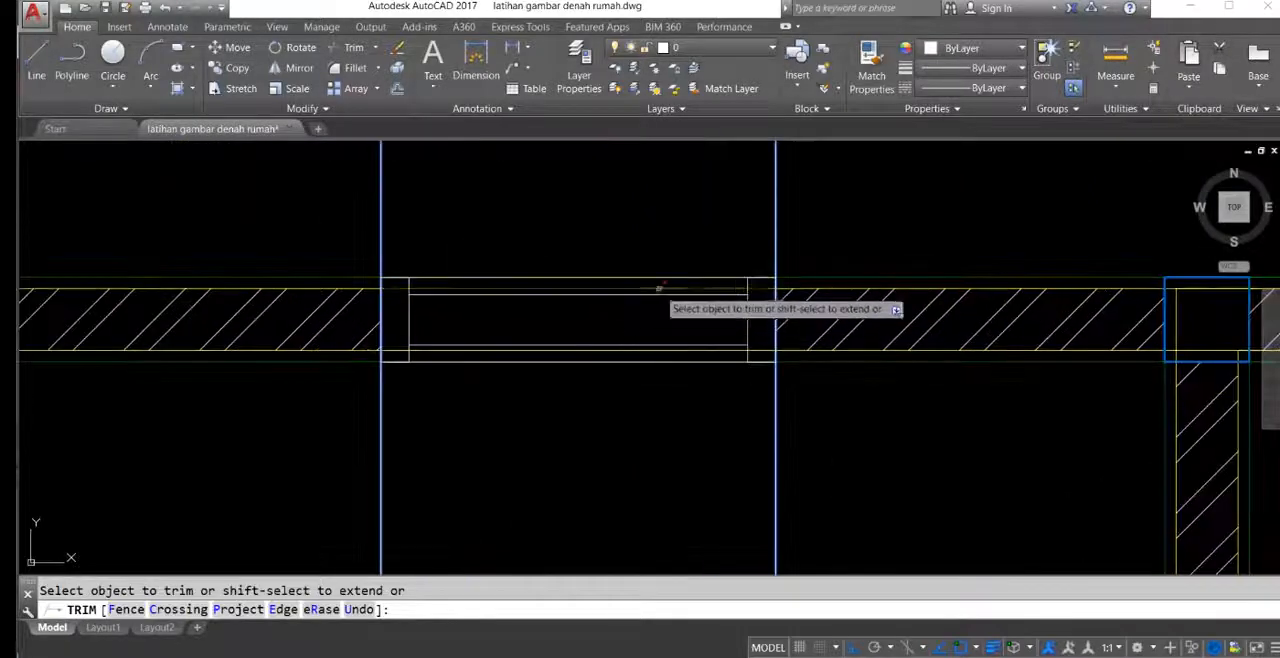
{"action": "scroll", "coordinate": [641, 352], "scroll_direction": "down", "scroll_amount": 2}
{"action": "middle_click_drag", "start_coordinate": [641, 352], "coordinate": [463, 273]}
Step: Erase the construction lines used to trim the bathroom window opening
{"action": "key", "text": "Return"}
{"action": "left_click", "coordinate": [754, 306]}
{"action": "left_click", "coordinate": [397, 260]}
{"action": "scroll", "coordinate": [554, 380], "scroll_direction": "down", "scroll_amount": 2}
{"action": "type", "text": "e"}
{"action": "key", "text": "Return"}
Step: Compare the redrawn plan with the reference plan, examining the terraces, boundary wall and overall site dimensions
{"action": "scroll", "coordinate": [463, 273], "scroll_direction": "down", "scroll_amount": 5}
{"action": "mouse_move", "coordinate": [432, 382]}
{"action": "middle_mouse_down"}
{"action": "mouse_move", "coordinate": [414, 343]}
{"action": "mouse_move", "coordinate": [787, 451]}
{"action": "mouse_move", "coordinate": [891, 334]}
{"action": "mouse_move", "coordinate": [711, 286]}
{"action": "middle_mouse_up"}
{"action": "middle_click_drag", "start_coordinate": [446, 297], "coordinate": [474, 490]}
{"action": "scroll", "coordinate": [640, 342], "scroll_direction": "down", "scroll_amount": 2}
{"action": "middle_click_drag", "start_coordinate": [597, 327], "coordinate": [590, 289]}
{"action": "middle_click_drag", "start_coordinate": [657, 454], "coordinate": [676, 417]}
{"action": "middle_click_drag", "start_coordinate": [495, 359], "coordinate": [500, 376]}
{"action": "middle_click_drag", "start_coordinate": [447, 427], "coordinate": [437, 420]}
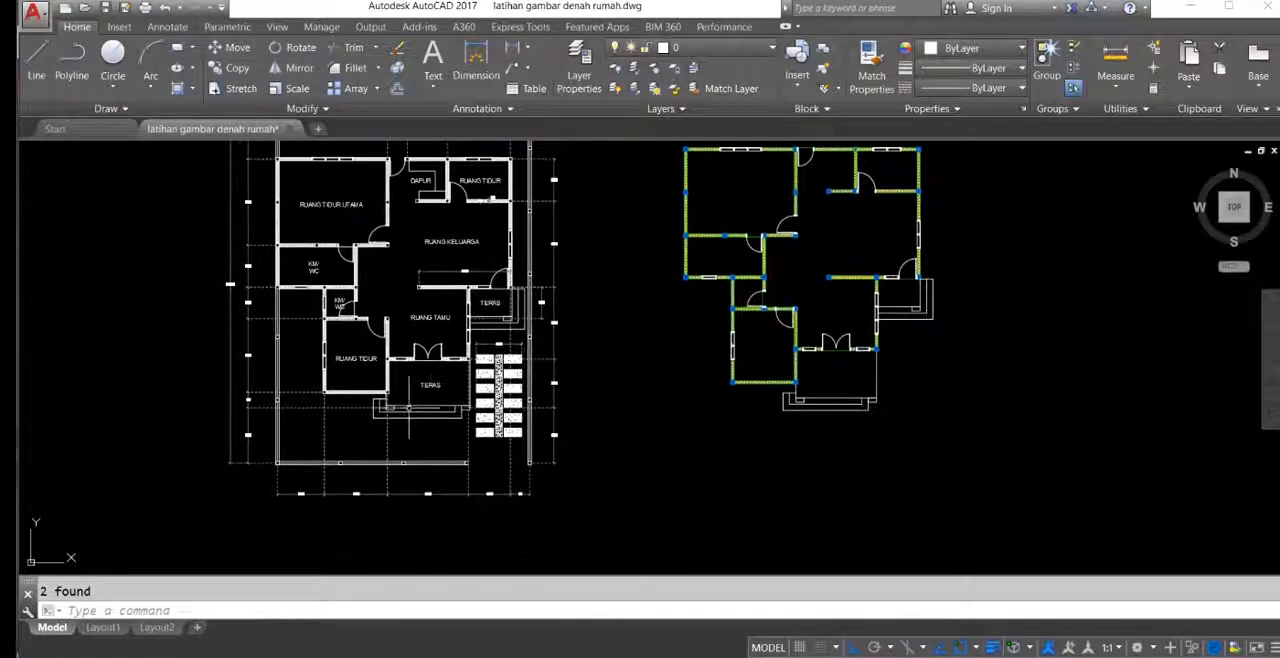
{"action": "scroll", "coordinate": [480, 387], "scroll_direction": "up", "scroll_amount": 4}
{"action": "middle_click_drag", "start_coordinate": [480, 387], "coordinate": [350, 434]}
{"action": "scroll", "coordinate": [348, 366], "scroll_direction": "down", "scroll_amount": 4}
{"action": "middle_click_drag", "start_coordinate": [421, 376], "coordinate": [612, 459]}
{"action": "middle_click_drag", "start_coordinate": [374, 541], "coordinate": [436, 416]}
{"action": "scroll", "coordinate": [367, 270], "scroll_direction": "up", "scroll_amount": 6}
{"action": "scroll", "coordinate": [355, 282], "scroll_direction": "up", "scroll_amount": 2}
{"action": "scroll", "coordinate": [361, 440], "scroll_direction": "down", "scroll_amount": 8}
{"action": "scroll", "coordinate": [547, 225], "scroll_direction": "up", "scroll_amount": 8}
{"action": "scroll", "coordinate": [427, 279], "scroll_direction": "down", "scroll_amount": 10}
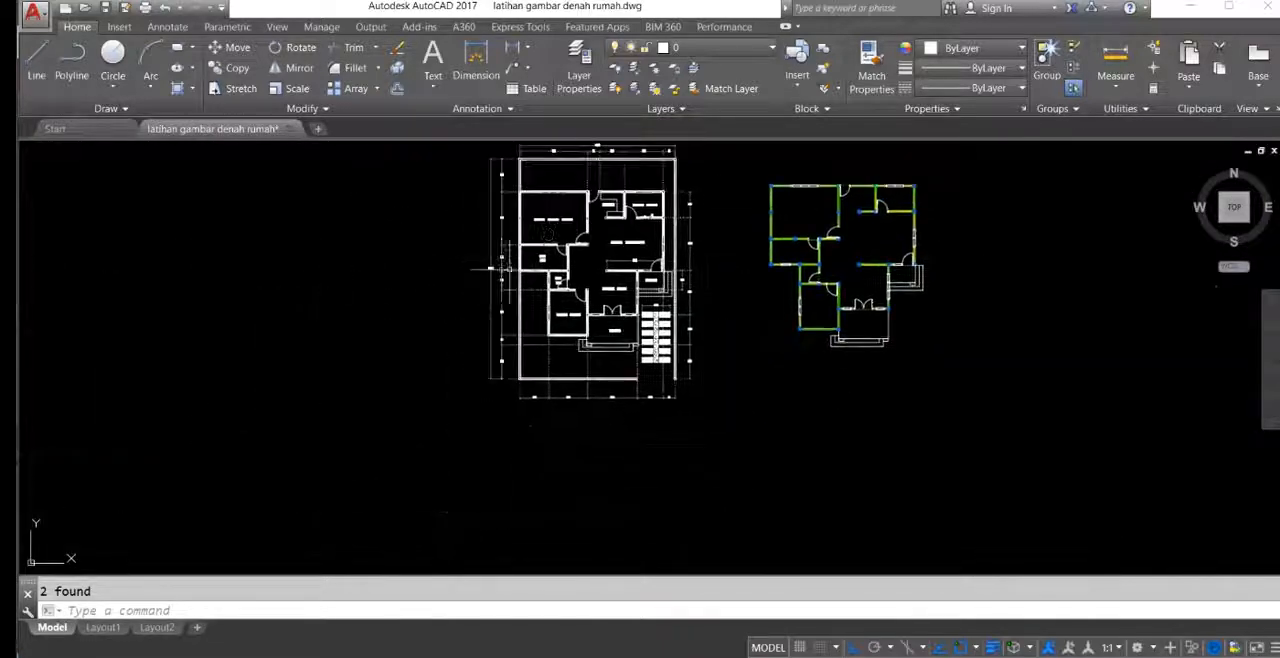
{"action": "scroll", "coordinate": [496, 272], "scroll_direction": "up", "scroll_amount": 8}
{"action": "scroll", "coordinate": [488, 268], "scroll_direction": "down", "scroll_amount": 10}
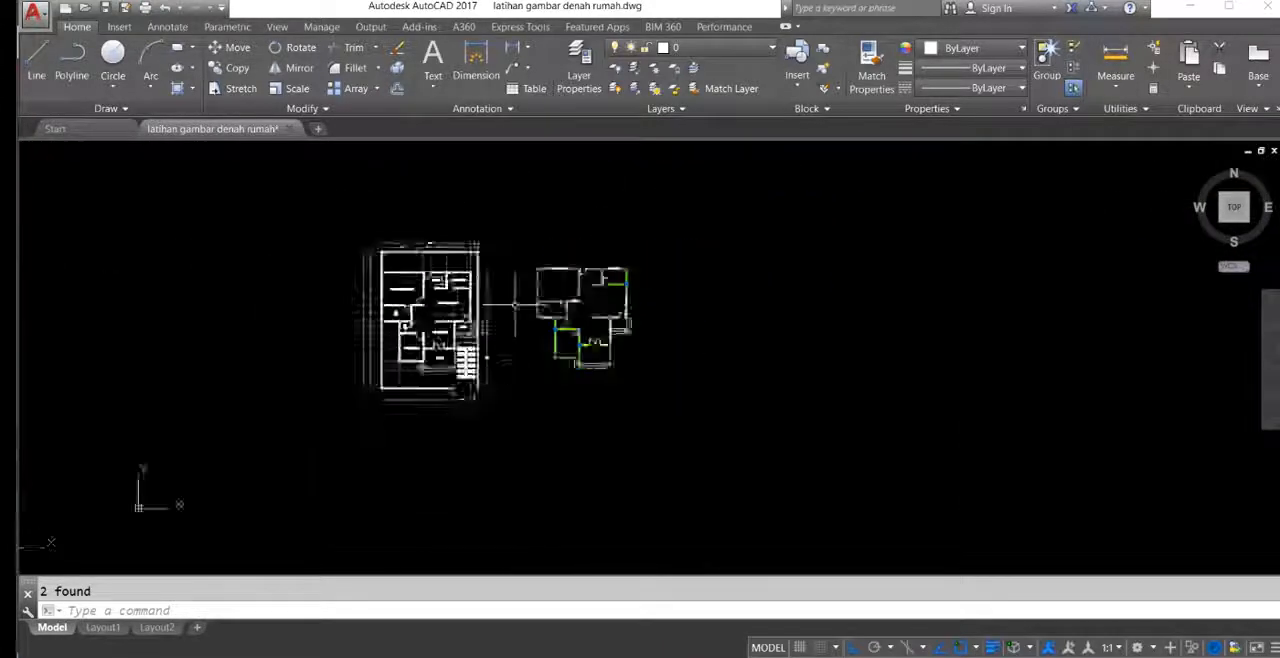
{"action": "scroll", "coordinate": [566, 296], "scroll_direction": "up", "scroll_amount": 2}
{"action": "scroll", "coordinate": [525, 248], "scroll_direction": "up", "scroll_amount": 2}
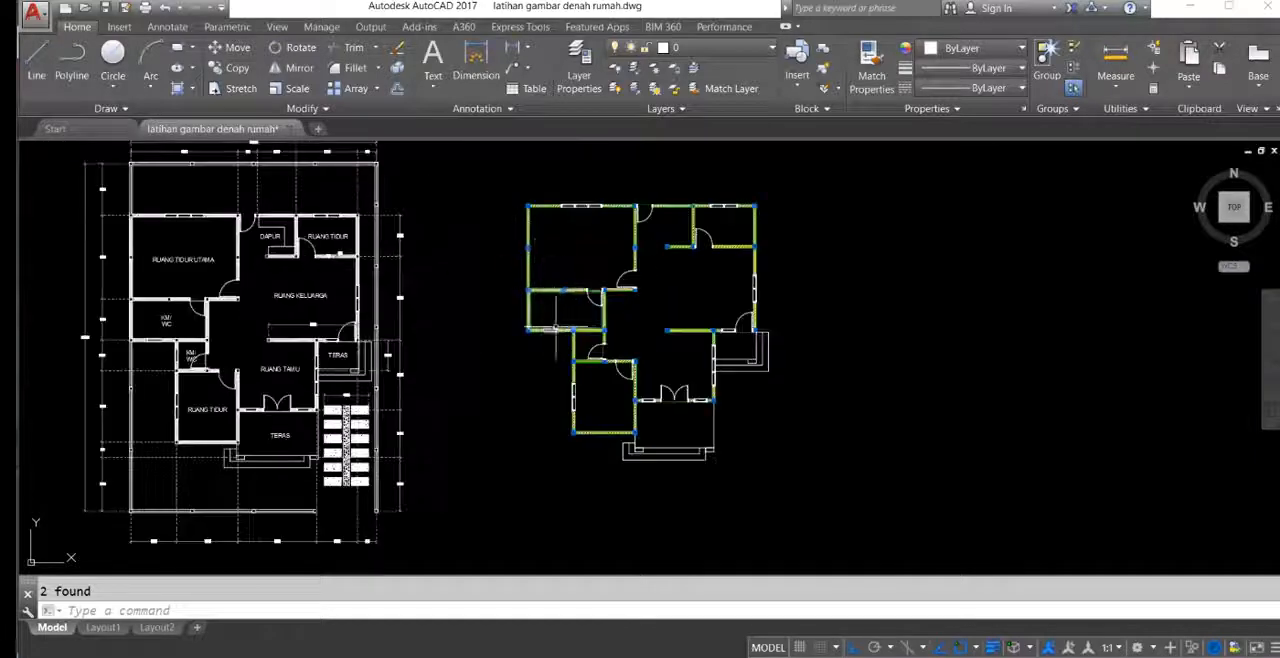
{"action": "middle_click_drag", "start_coordinate": [567, 331], "coordinate": [585, 343]}
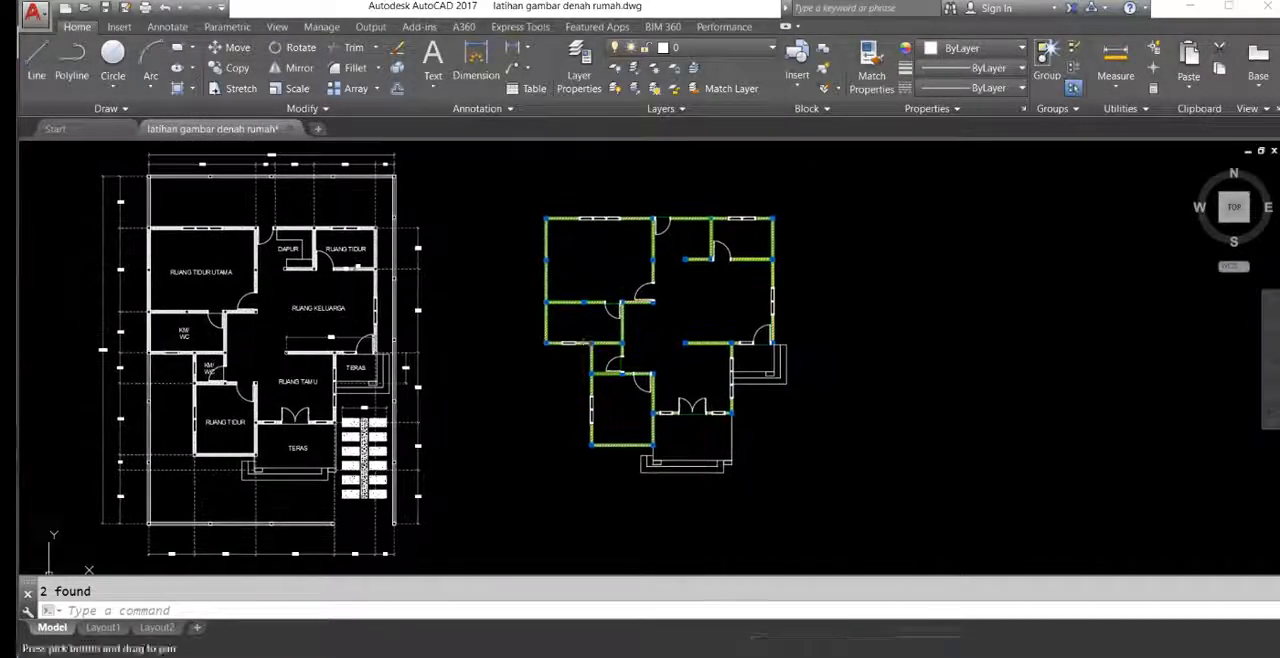
{"action": "middle_click_drag", "start_coordinate": [558, 232], "coordinate": [582, 257]}
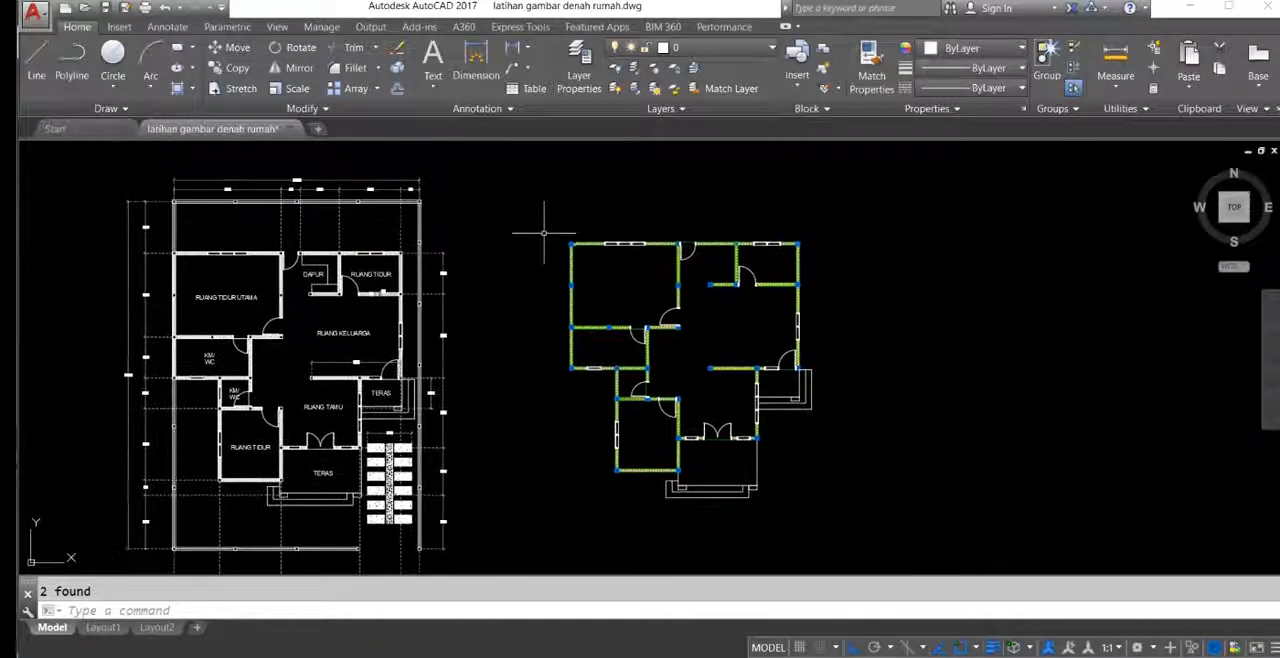
{"action": "scroll", "coordinate": [560, 240], "scroll_direction": "up", "scroll_amount": 3}
{"action": "scroll", "coordinate": [580, 242], "scroll_direction": "down", "scroll_amount": 2}
{"action": "middle_click_drag", "start_coordinate": [500, 272], "coordinate": [607, 255]}
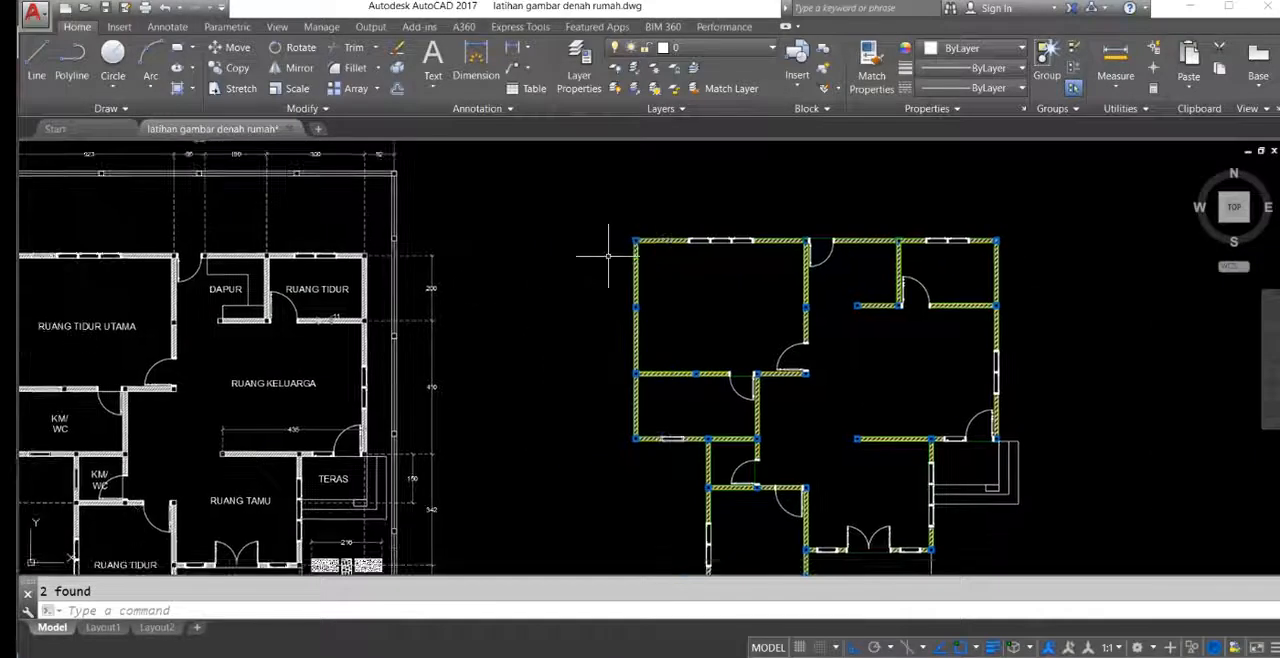
Step: Draw the site boundary as a rectangle from the house's upper-left column corner, extending 1200 across and 1700 down
{"action": "key", "text": "Return"}
{"action": "scroll", "coordinate": [615, 250], "scroll_direction": "up", "scroll_amount": 5}
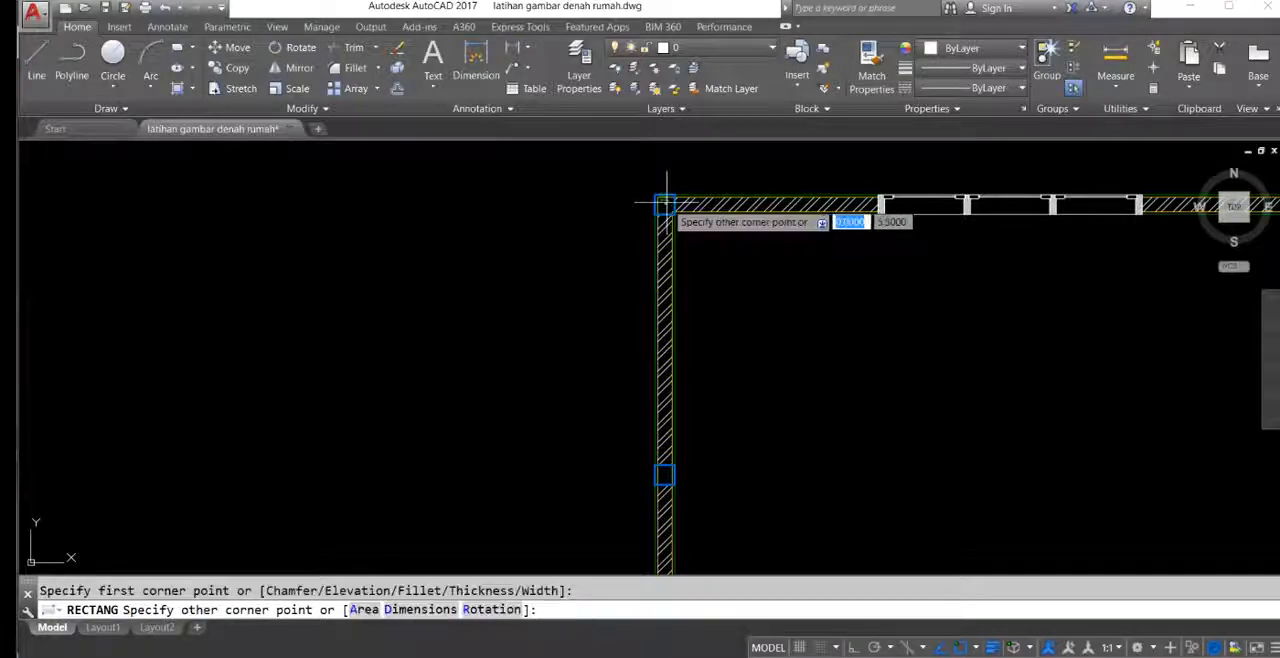
{"action": "scroll", "coordinate": [664, 205], "scroll_direction": "up", "scroll_amount": 4}
{"action": "scroll", "coordinate": [676, 207], "scroll_direction": "down", "scroll_amount": 6}
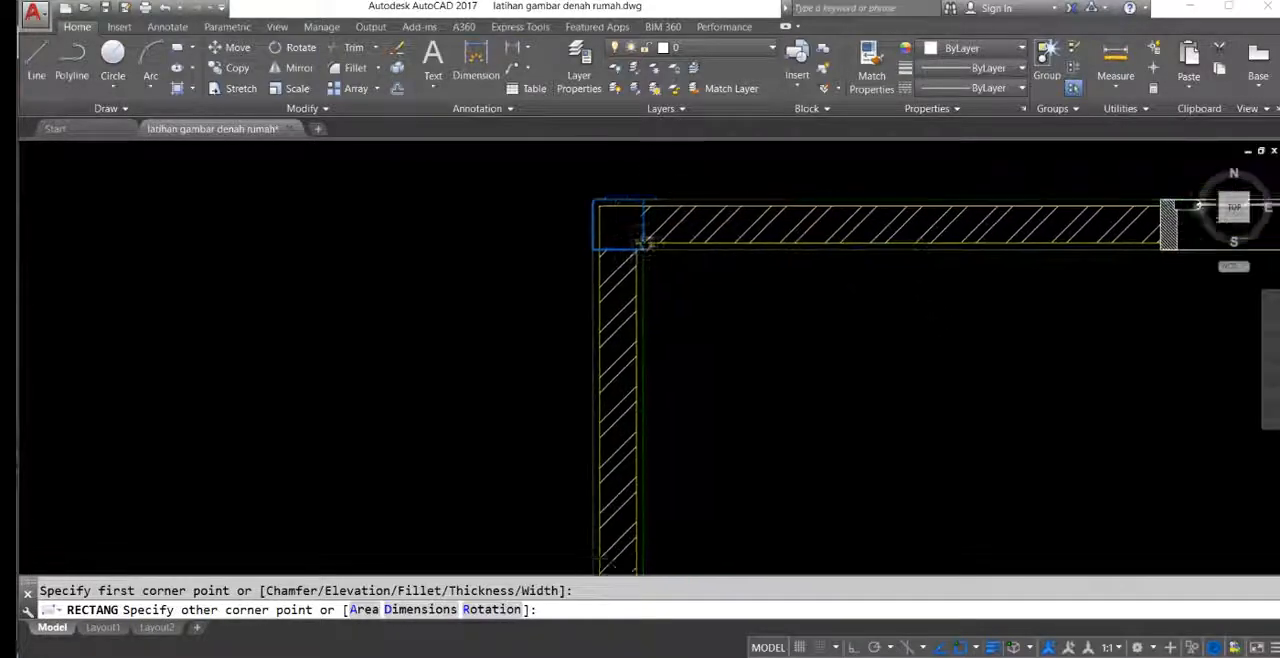
{"action": "scroll", "coordinate": [643, 351], "scroll_direction": "down", "scroll_amount": 5}
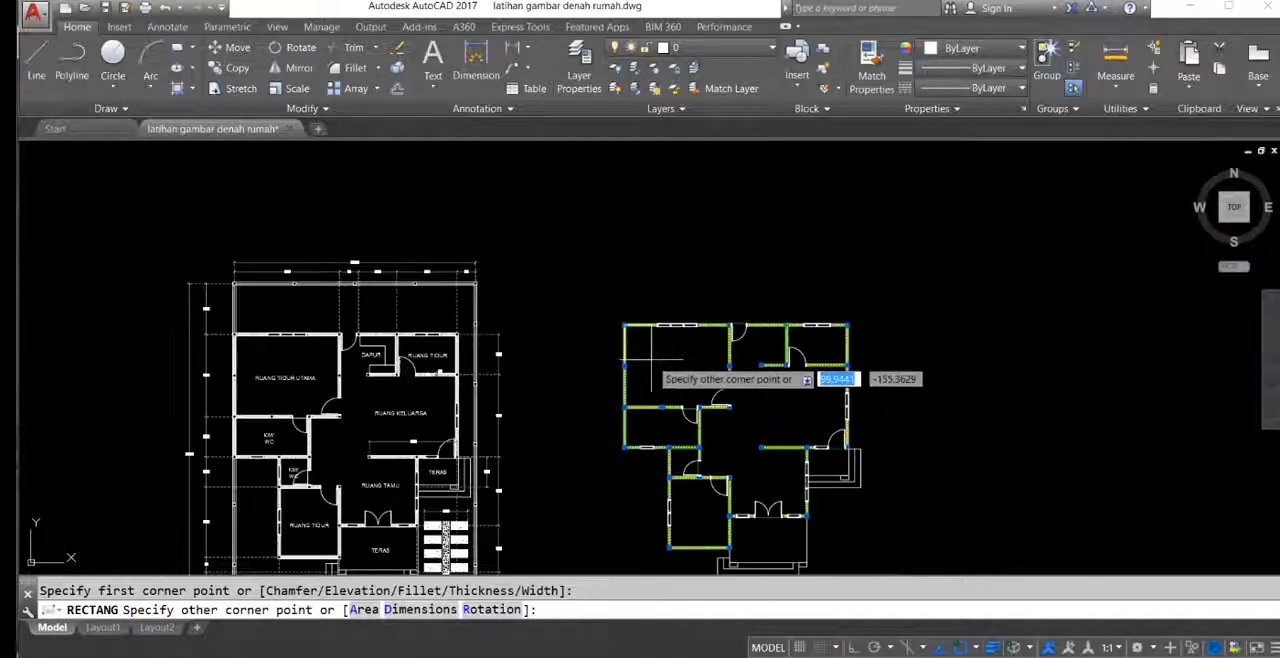
{"action": "middle_click_drag", "start_coordinate": [702, 379], "coordinate": [659, 361]}
{"action": "scroll", "coordinate": [640, 327], "scroll_direction": "up", "scroll_amount": 2}
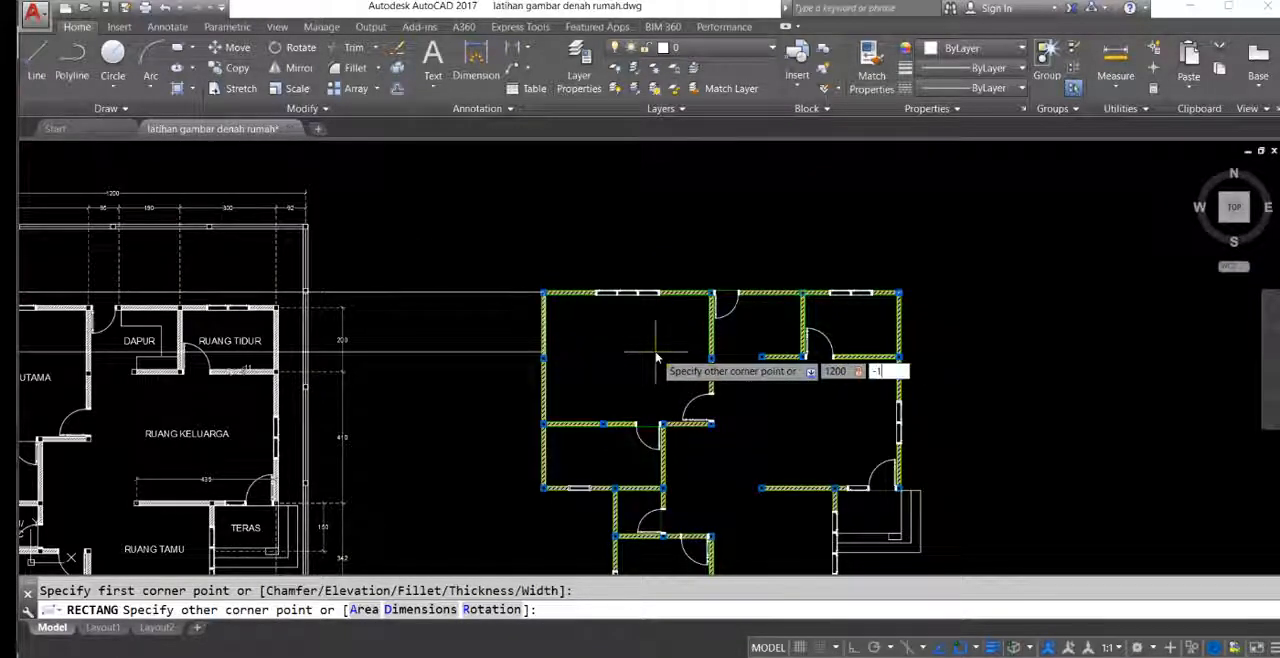
{"action": "key", "text": "Return"}
Step: Check the reference's rear yard depth and move the site boundary rectangle straight up by 253
{"action": "middle_click_drag", "start_coordinate": [574, 442], "coordinate": [660, 240]}
{"action": "middle_click_drag", "start_coordinate": [671, 331], "coordinate": [909, 431]}
{"action": "middle_click_drag", "start_coordinate": [437, 319], "coordinate": [506, 408]}
{"action": "middle_click_drag", "start_coordinate": [326, 308], "coordinate": [321, 303]}
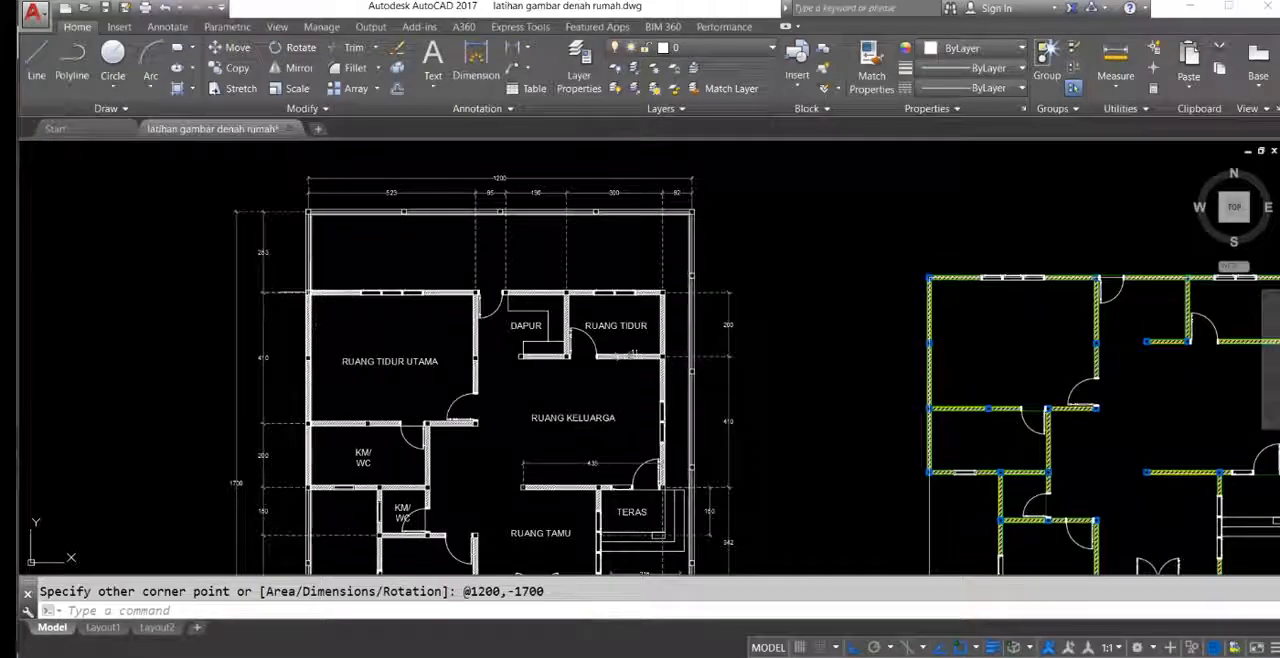
{"action": "scroll", "coordinate": [263, 263], "scroll_direction": "up", "scroll_amount": 4}
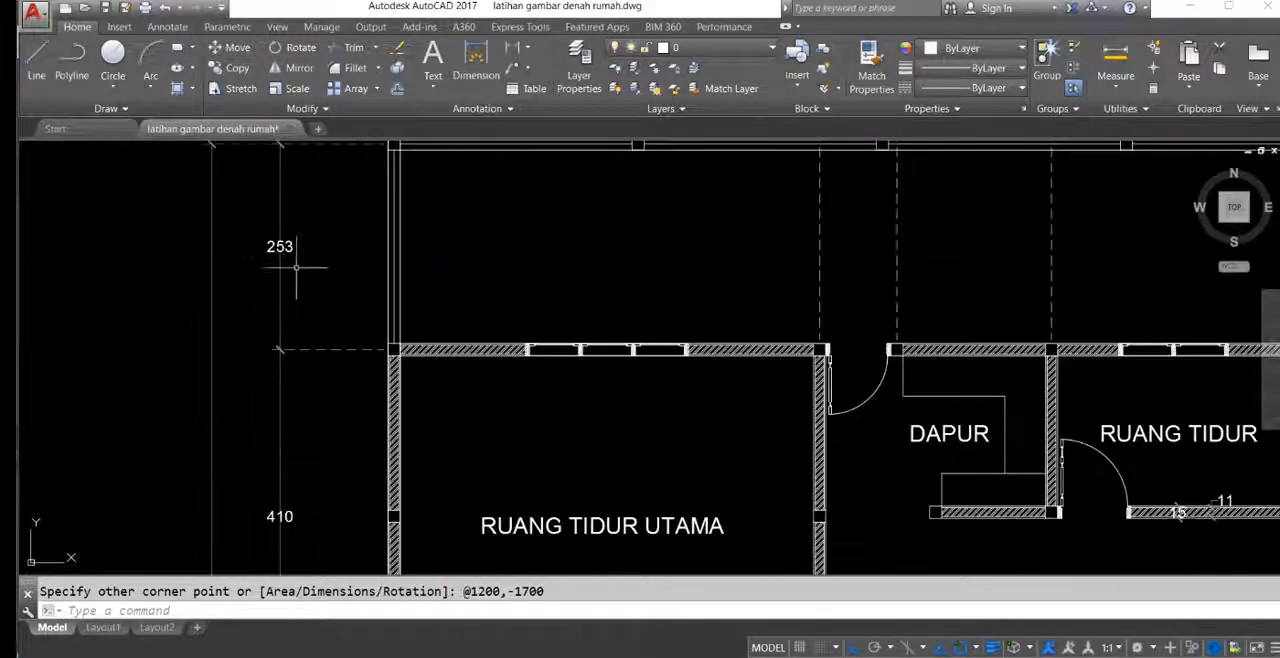
{"action": "scroll", "coordinate": [252, 277], "scroll_direction": "down", "scroll_amount": 10}
{"action": "middle_click_drag", "start_coordinate": [486, 375], "coordinate": [635, 434]}
{"action": "scroll", "coordinate": [450, 340], "scroll_direction": "up", "scroll_amount": 4}
{"action": "left_click", "coordinate": [543, 349]}
{"action": "left_click", "coordinate": [495, 368]}
{"action": "type", "text": "m"}
{"action": "key", "text": "Return"}
{"action": "left_click", "coordinate": [698, 315]}
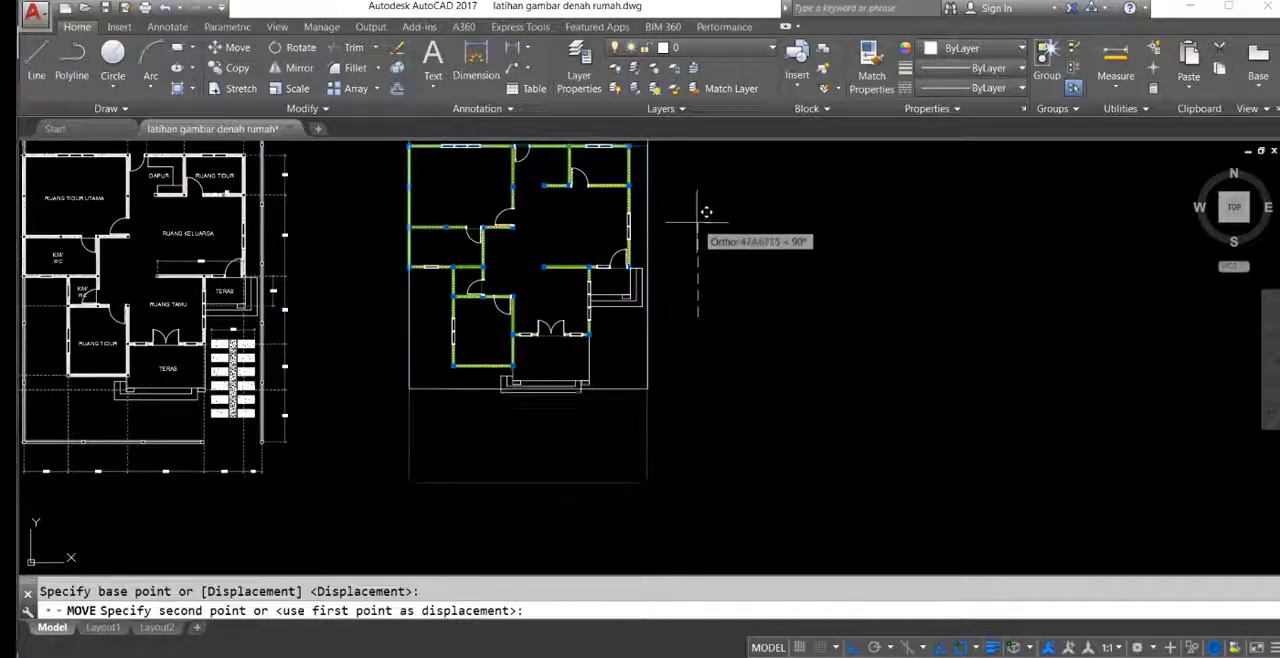
{"action": "middle_click_drag", "start_coordinate": [705, 185], "coordinate": [709, 348]}
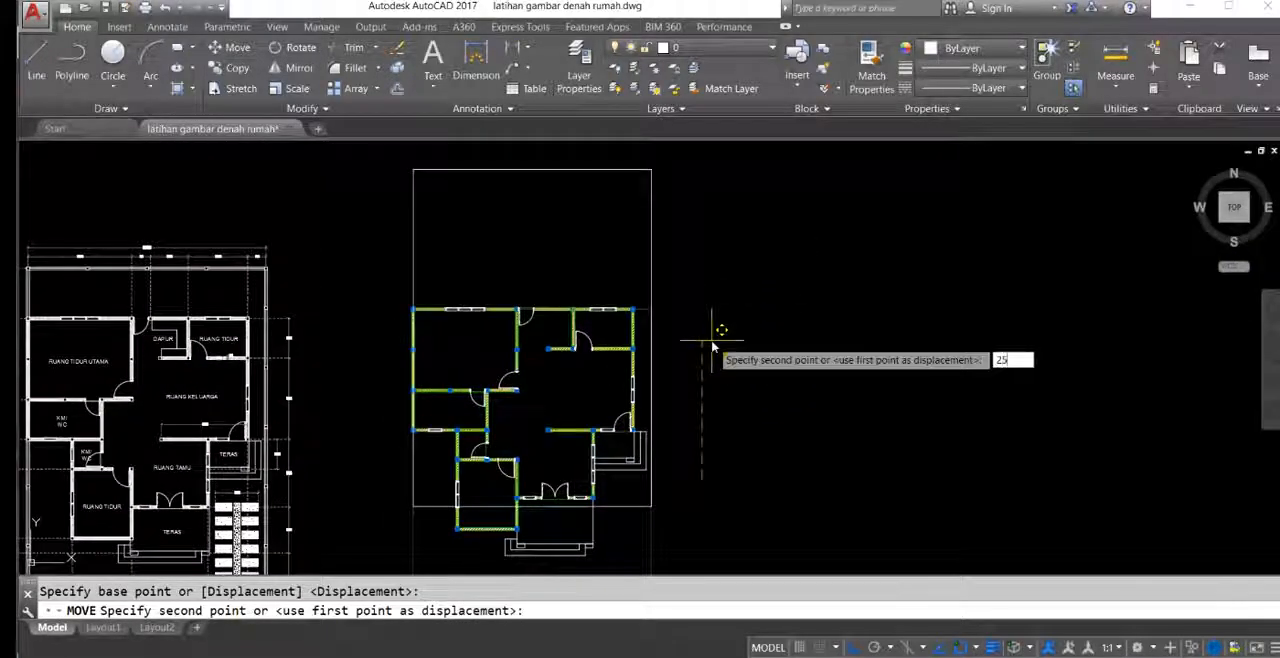
{"action": "key", "text": "Return"}
{"action": "middle_click_drag", "start_coordinate": [578, 313], "coordinate": [772, 241]}
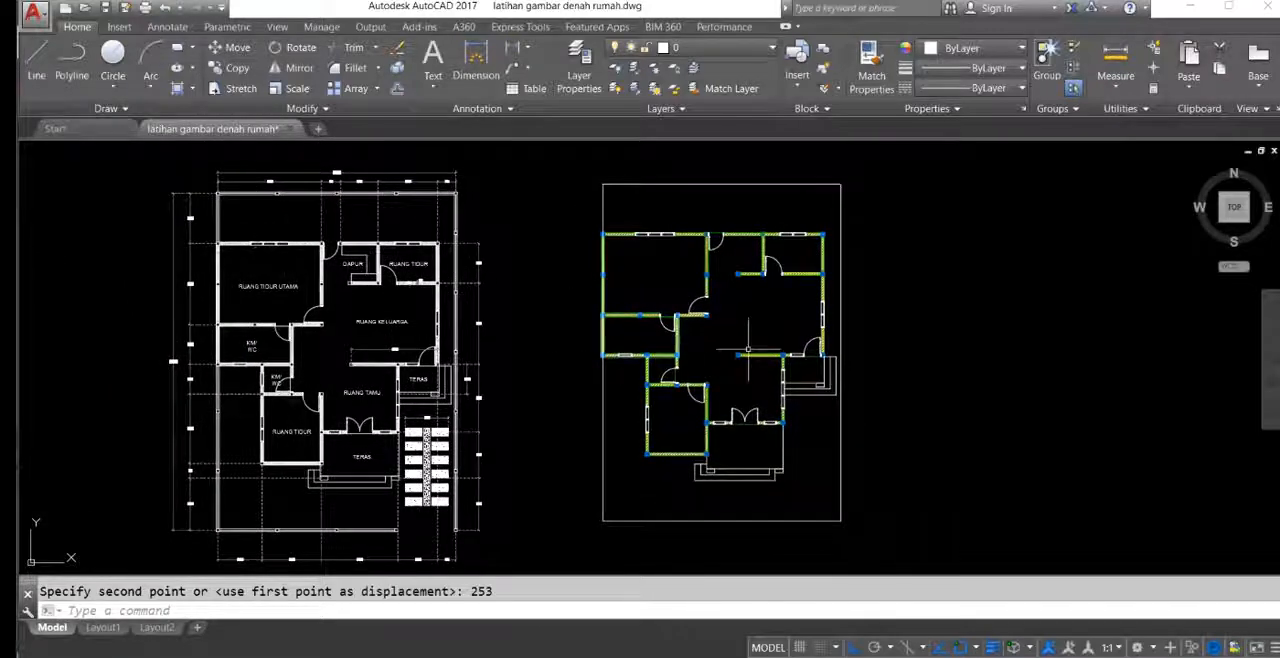
Step: Offset the site boundary rectangle by 7.5 both outward and inward to form the wall faces
{"action": "middle_click_drag", "start_coordinate": [747, 351], "coordinate": [713, 326]}
{"action": "middle_click_drag", "start_coordinate": [624, 221], "coordinate": [657, 308]}
{"action": "left_click", "coordinate": [646, 256]}
{"action": "left_click", "coordinate": [597, 221]}
{"action": "type", "text": "o"}
{"action": "key", "text": "Return"}
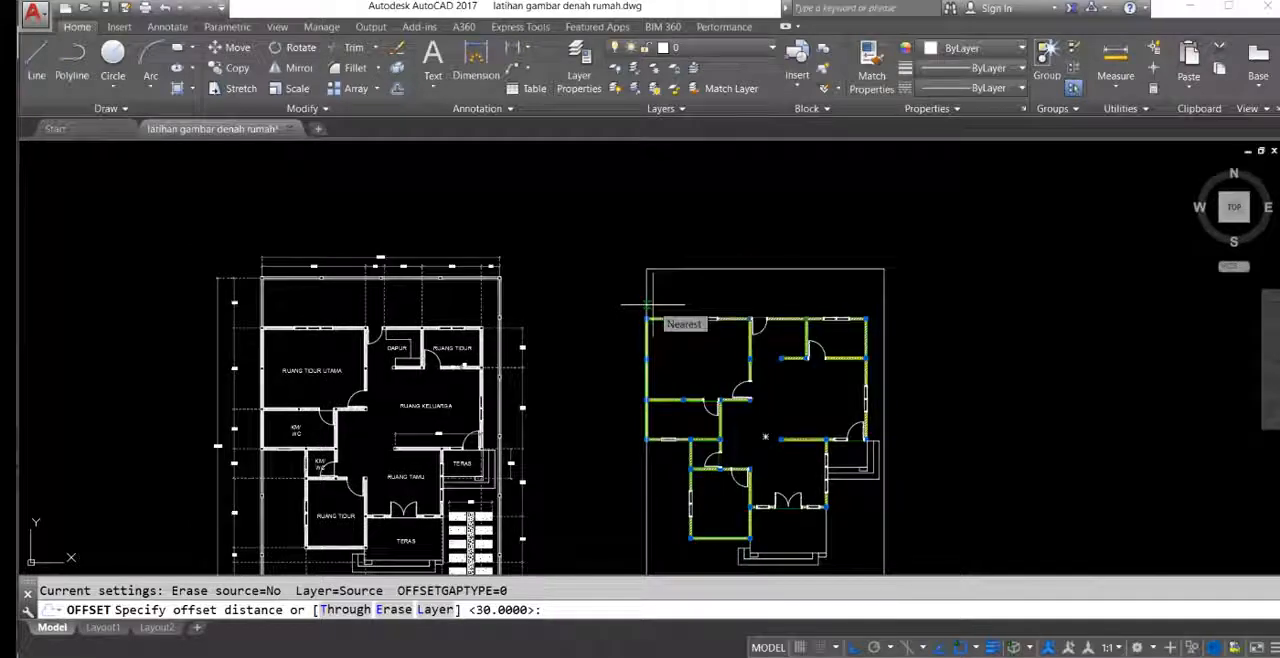
{"action": "type", "text": "7.5"}
{"action": "key", "text": "Return"}
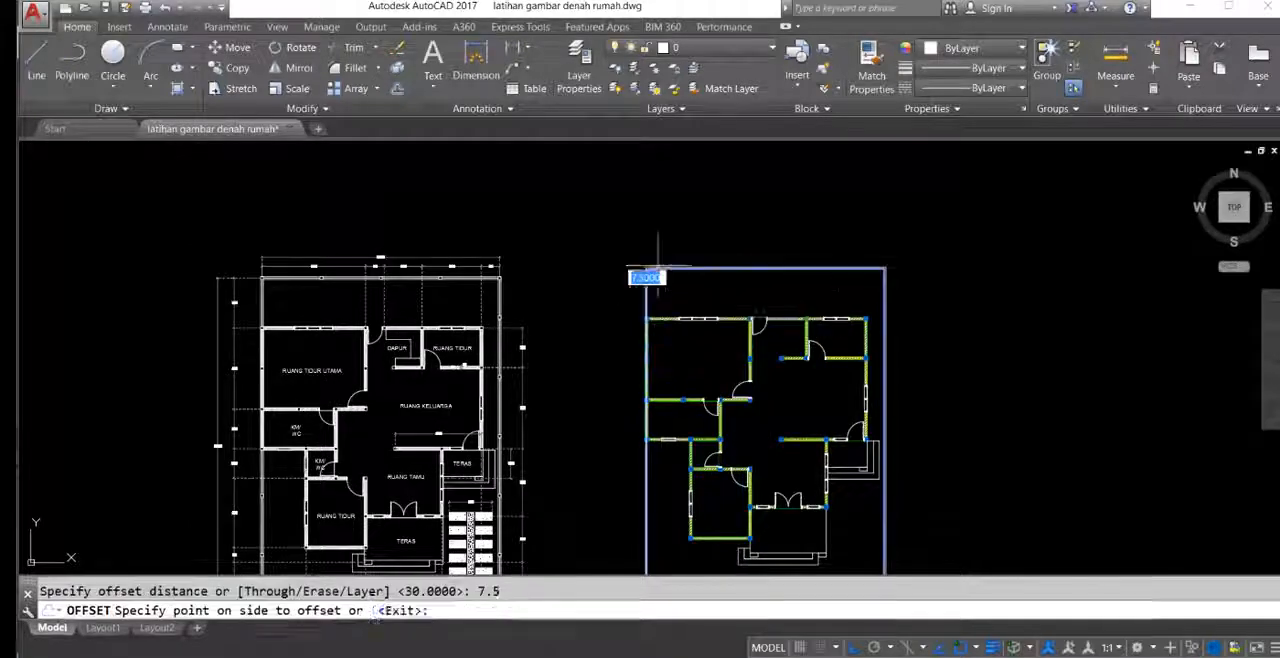
{"action": "left_click", "coordinate": [660, 258]}
{"action": "scroll", "coordinate": [669, 258], "scroll_direction": "up", "scroll_amount": 6}
{"action": "left_click", "coordinate": [682, 303]}
{"action": "left_click", "coordinate": [685, 345]}
{"action": "middle_click_drag", "start_coordinate": [736, 413], "coordinate": [767, 300]}
{"action": "key", "text": "Return"}
Step: Erase the original boundary rectangle between the two offset outlines
{"action": "scroll", "coordinate": [606, 398], "scroll_direction": "up", "scroll_amount": 8}
{"action": "scroll", "coordinate": [578, 267], "scroll_direction": "down", "scroll_amount": 3}
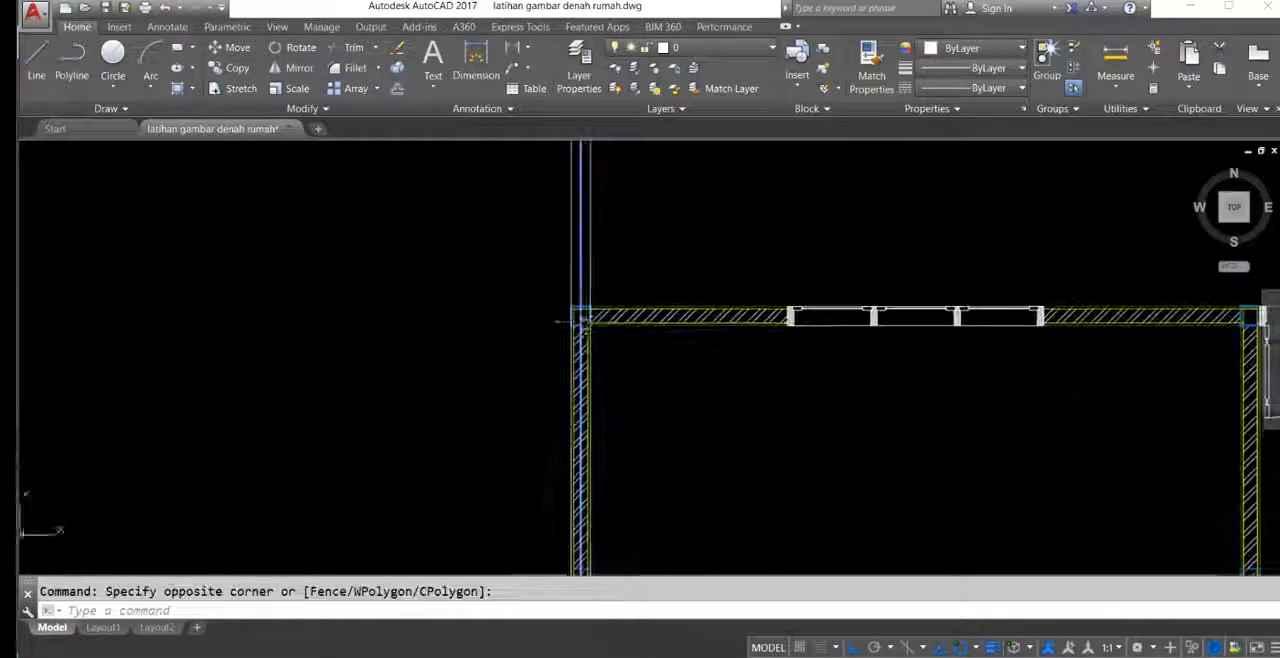
{"action": "left_click", "coordinate": [586, 300]}
{"action": "key", "text": "Delete"}
{"action": "scroll", "coordinate": [580, 300], "scroll_direction": "down", "scroll_amount": 5}
{"action": "scroll", "coordinate": [585, 295], "scroll_direction": "up", "scroll_amount": 3}
{"action": "middle_click_drag", "start_coordinate": [587, 288], "coordinate": [926, 367]}
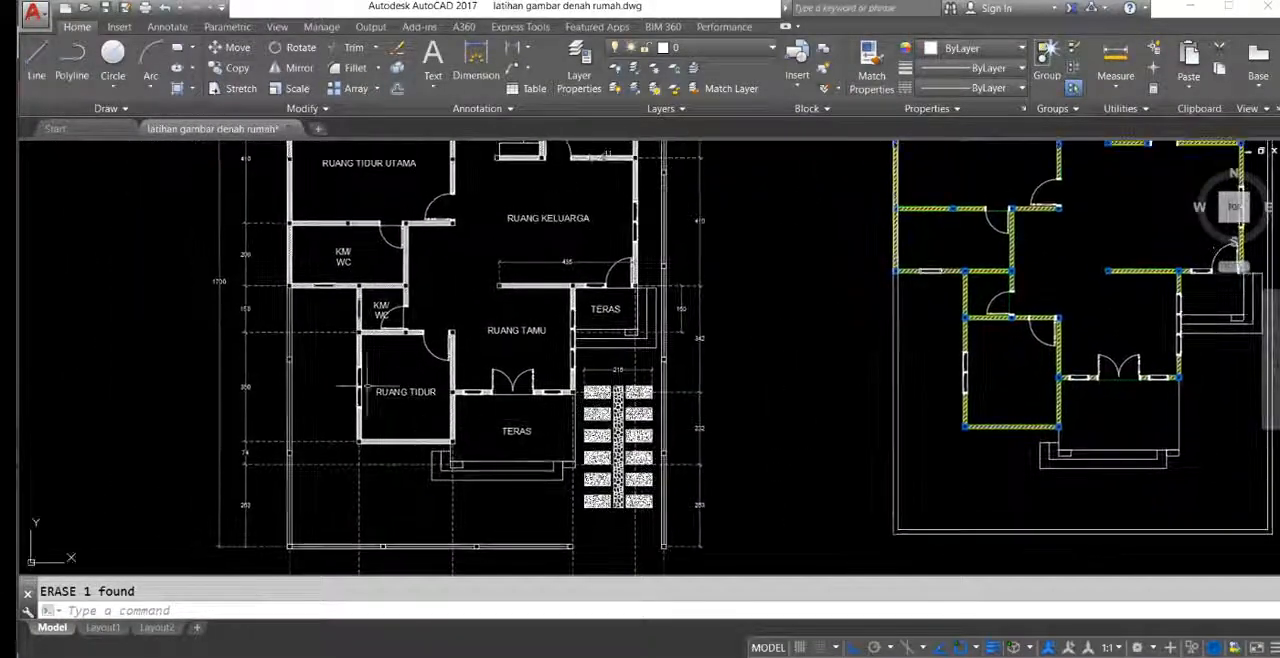
Step: Examine the front boundary wall and its columns in the reference plan
{"action": "middle_click_drag", "start_coordinate": [512, 460], "coordinate": [540, 323]}
{"action": "scroll", "coordinate": [553, 382], "scroll_direction": "up", "scroll_amount": 5}
{"action": "middle_click_drag", "start_coordinate": [583, 423], "coordinate": [614, 327]}
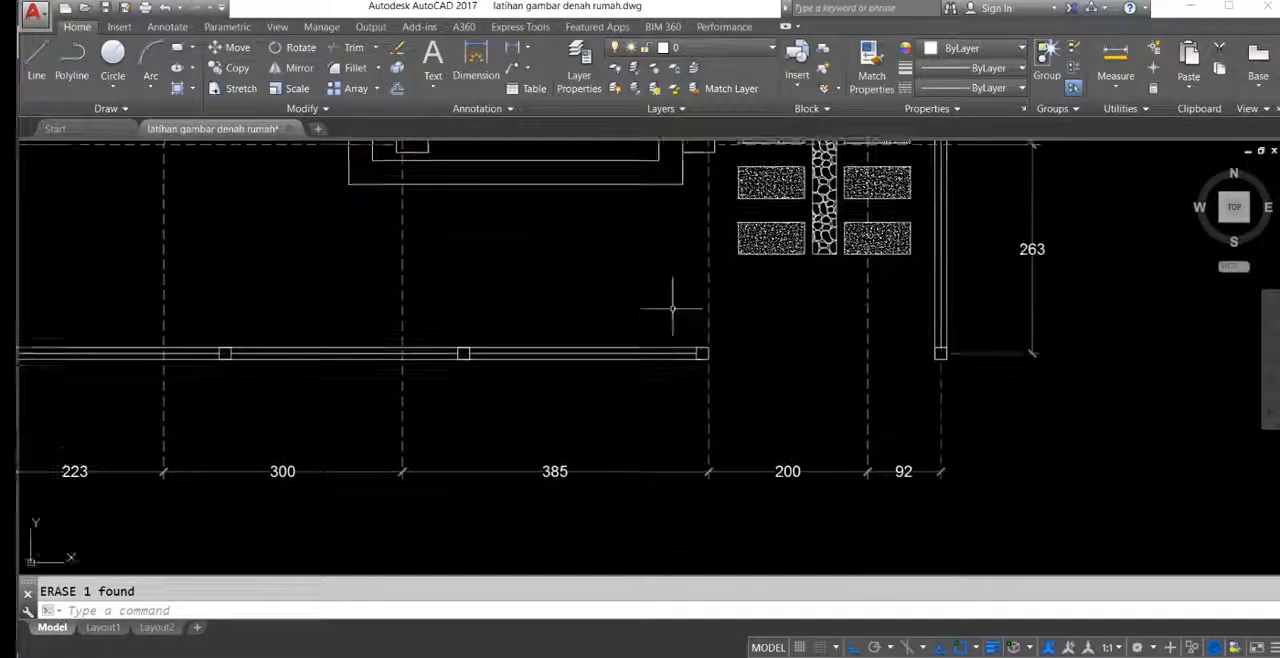
{"action": "left_click", "coordinate": [664, 317]}
{"action": "left_click", "coordinate": [746, 411]}
{"action": "middle_click_drag", "start_coordinate": [301, 329], "coordinate": [512, 343]}
{"action": "left_click", "coordinate": [549, 335]}
{"action": "left_click", "coordinate": [719, 401]}
{"action": "key", "text": "Escape"}
Step: Copy the column at the front bedroom's lower-left corner to the lower-left corner of the boundary wall
{"action": "scroll", "coordinate": [674, 264], "scroll_direction": "up", "scroll_amount": 5}
{"action": "left_click", "coordinate": [597, 336]}
{"action": "left_click", "coordinate": [648, 388]}
{"action": "middle_click_drag", "start_coordinate": [625, 397], "coordinate": [649, 363]}
{"action": "type", "text": "co"}
{"action": "key", "text": "Return"}
{"action": "scroll", "coordinate": [649, 341], "scroll_direction": "up", "scroll_amount": 5}
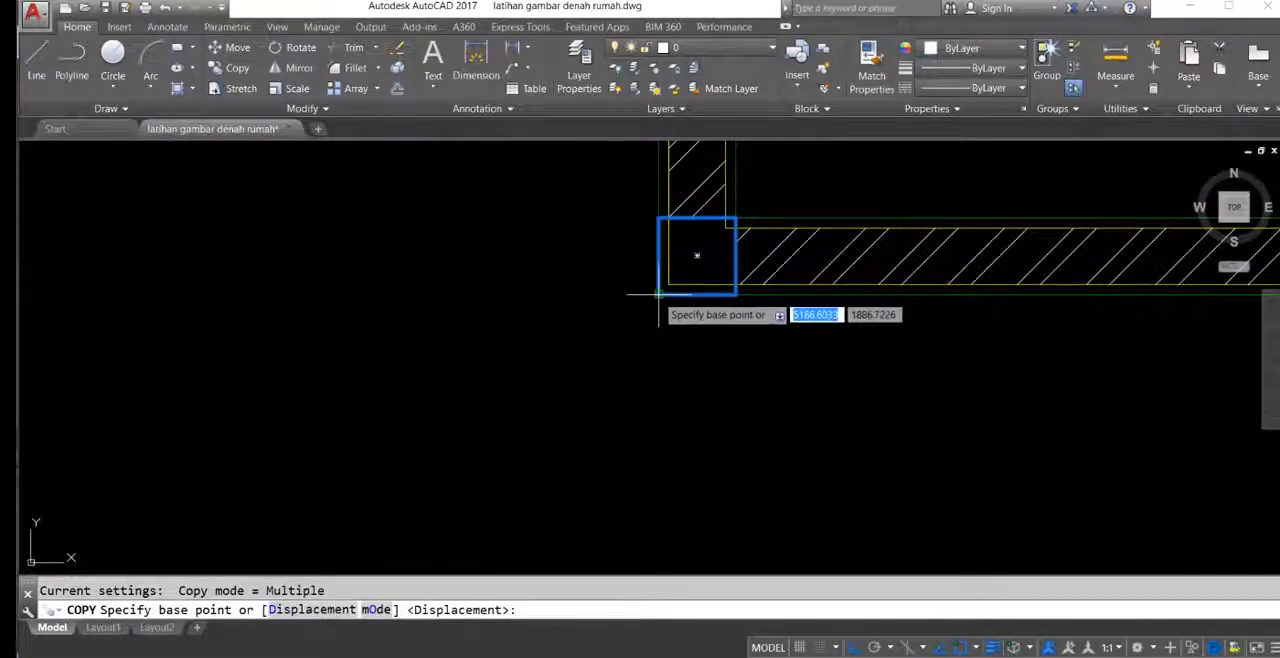
{"action": "left_click", "coordinate": [658, 295]}
{"action": "scroll", "coordinate": [891, 166], "scroll_direction": "down", "scroll_amount": 8}
{"action": "middle_click_drag", "start_coordinate": [549, 377], "coordinate": [696, 269]}
{"action": "scroll", "coordinate": [647, 349], "scroll_direction": "up", "scroll_amount": 4}
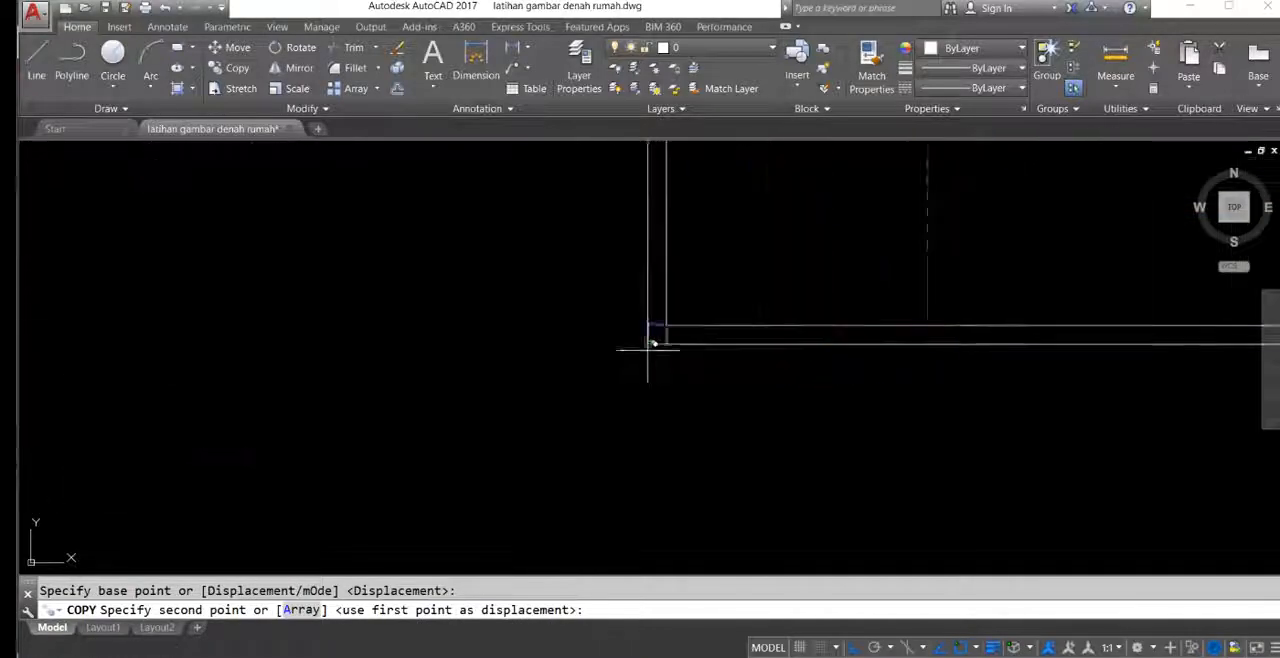
{"action": "left_click", "coordinate": [648, 347]}
{"action": "middle_click_drag", "start_coordinate": [683, 335], "coordinate": [569, 349]}
{"action": "scroll", "coordinate": [549, 360], "scroll_direction": "down", "scroll_amount": 4}
{"action": "middle_click_drag", "start_coordinate": [727, 359], "coordinate": [433, 352]}
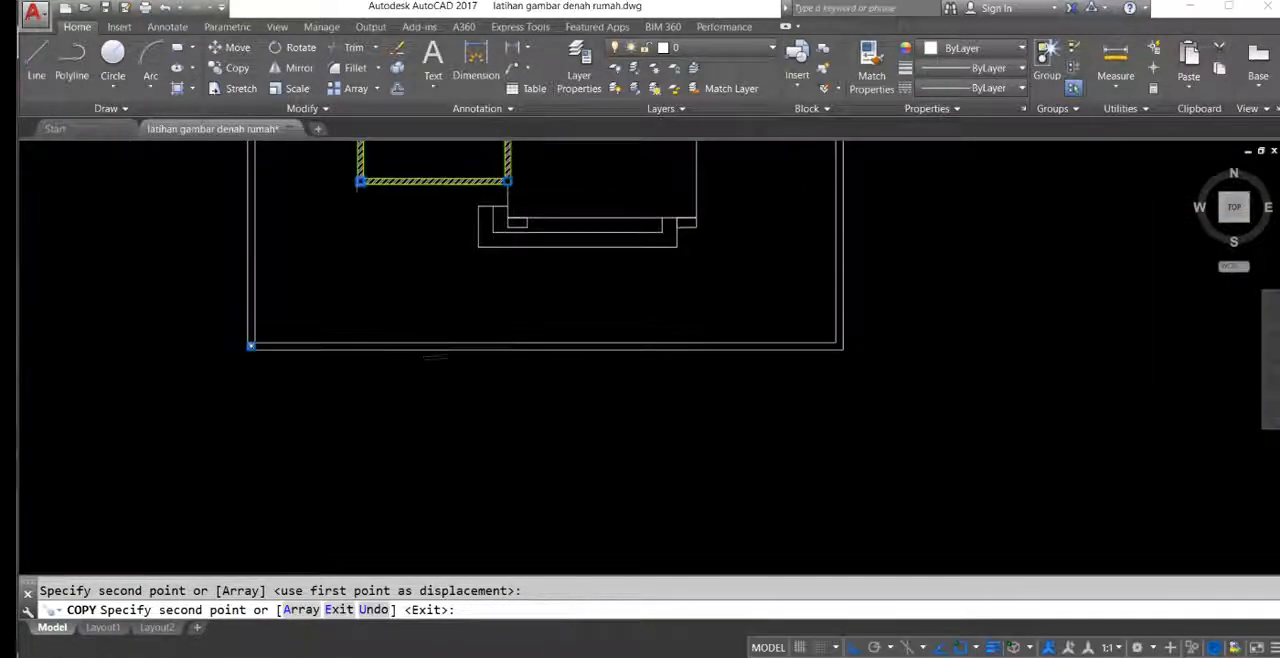
{"action": "key", "text": "Escape"}
Step: Copy the boundary wall's lower-left corner column 1200 across to its lower-right corner
{"action": "left_click", "coordinate": [214, 308]}
{"action": "scroll", "coordinate": [239, 358], "scroll_direction": "up", "scroll_amount": 2}
{"action": "left_click", "coordinate": [273, 373]}
{"action": "key", "text": "space"}
{"action": "left_click", "coordinate": [264, 333]}
{"action": "middle_click_drag", "start_coordinate": [1122, 338], "coordinate": [763, 346]}
{"action": "scroll", "coordinate": [850, 343], "scroll_direction": "up", "scroll_amount": 2}
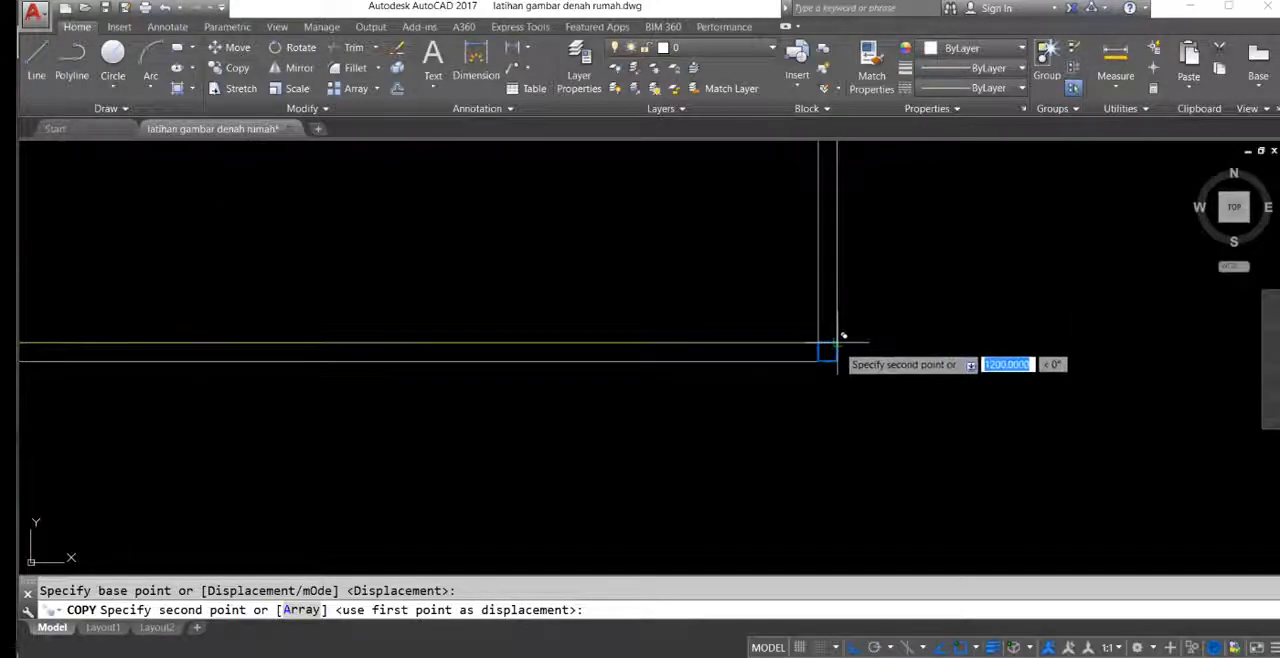
{"action": "left_click", "coordinate": [837, 343]}
{"action": "scroll", "coordinate": [702, 272], "scroll_direction": "down", "scroll_amount": 4}
{"action": "middle_click_drag", "start_coordinate": [628, 250], "coordinate": [1042, 337]}
{"action": "middle_click_drag", "start_coordinate": [464, 350], "coordinate": [877, 301]}
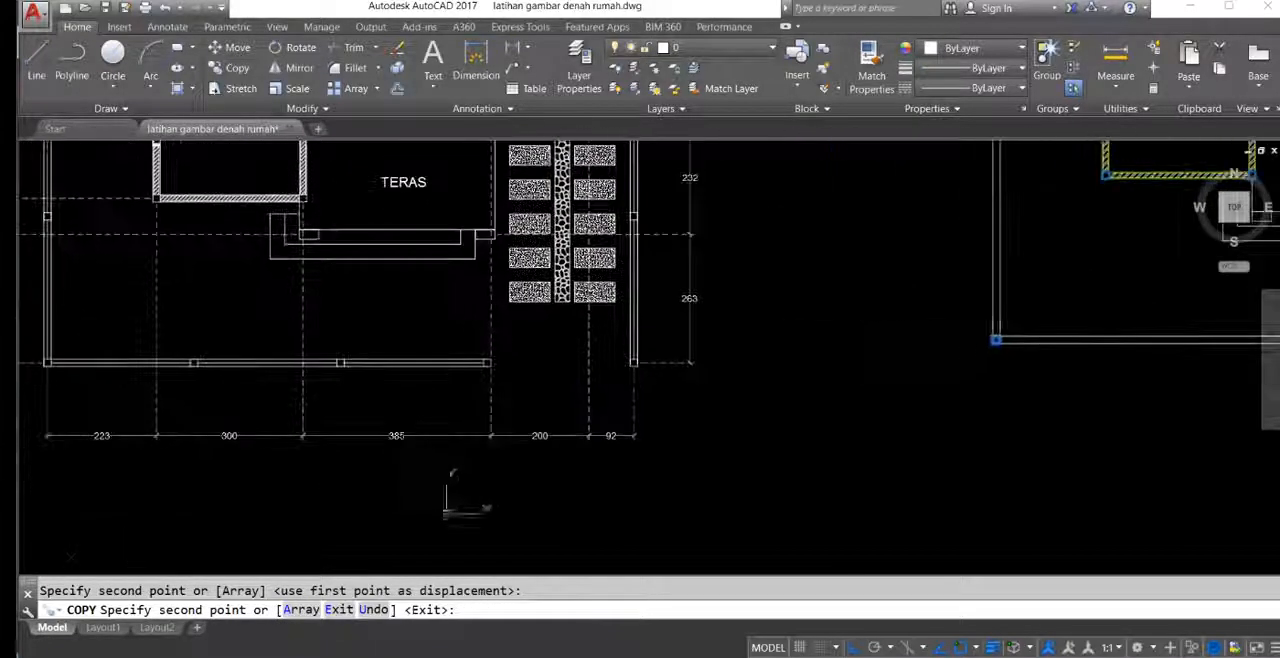
{"action": "key", "text": "Escape"}
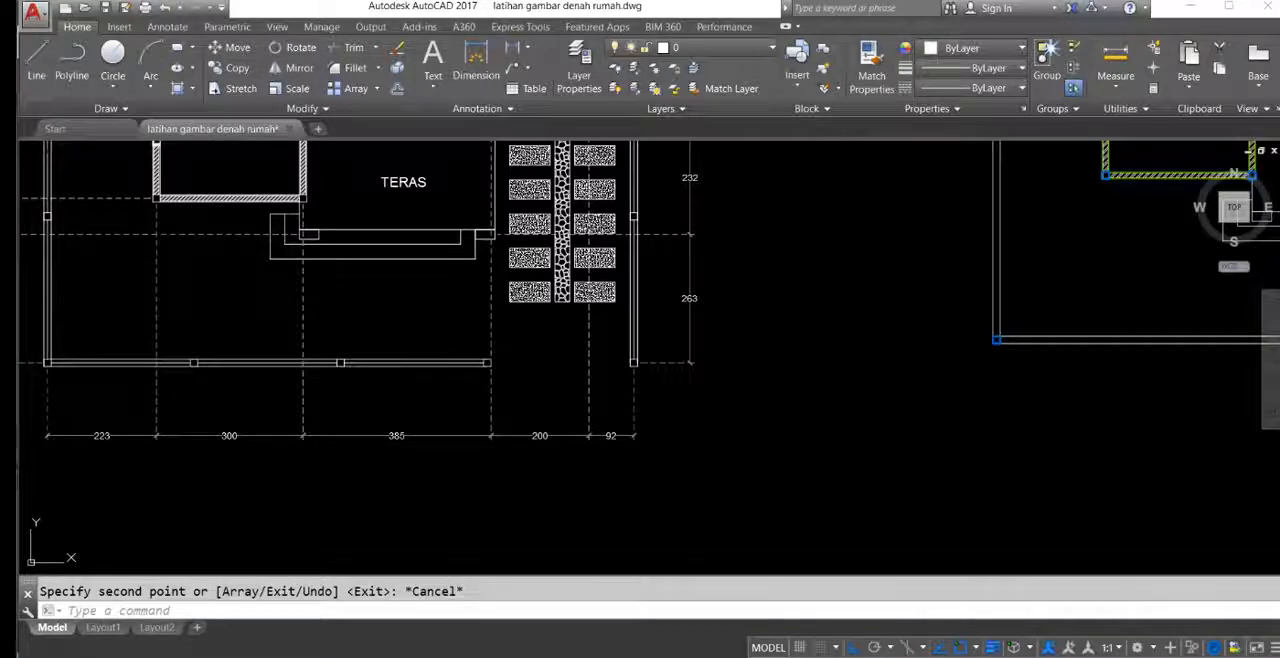
Step: Compare the driveway opening in the reference's front boundary wall with the redrawn front yard
{"action": "middle_click_drag", "start_coordinate": [496, 352], "coordinate": [499, 384]}
{"action": "middle_click_drag", "start_coordinate": [595, 468], "coordinate": [572, 416]}
{"action": "mouse_move", "coordinate": [543, 325]}
{"action": "middle_mouse_down"}
{"action": "mouse_move", "coordinate": [531, 466]}
{"action": "mouse_move", "coordinate": [545, 491]}
{"action": "middle_mouse_up"}
{"action": "middle_click_drag", "start_coordinate": [500, 358], "coordinate": [472, 238]}
{"action": "scroll", "coordinate": [520, 290], "scroll_direction": "down", "scroll_amount": 2}
{"action": "middle_click_drag", "start_coordinate": [638, 306], "coordinate": [264, 260]}
{"action": "scroll", "coordinate": [713, 226], "scroll_direction": "up", "scroll_amount": 5}
{"action": "middle_click_drag", "start_coordinate": [713, 226], "coordinate": [831, 420]}
{"action": "middle_click_drag", "start_coordinate": [790, 365], "coordinate": [777, 308]}
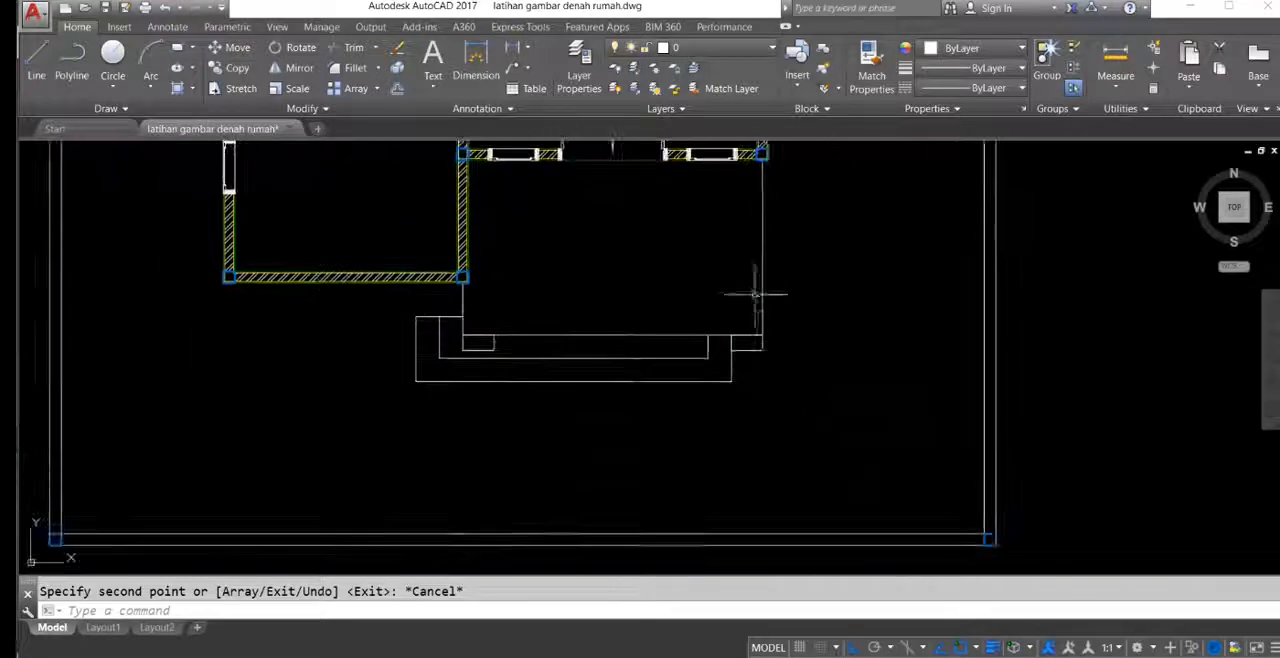
Step: Draw a vertical construction line through the column at the front terrace's upper-right corner, crossing the front boundary wall
{"action": "type", "text": "l"}
{"action": "key", "text": "Return"}
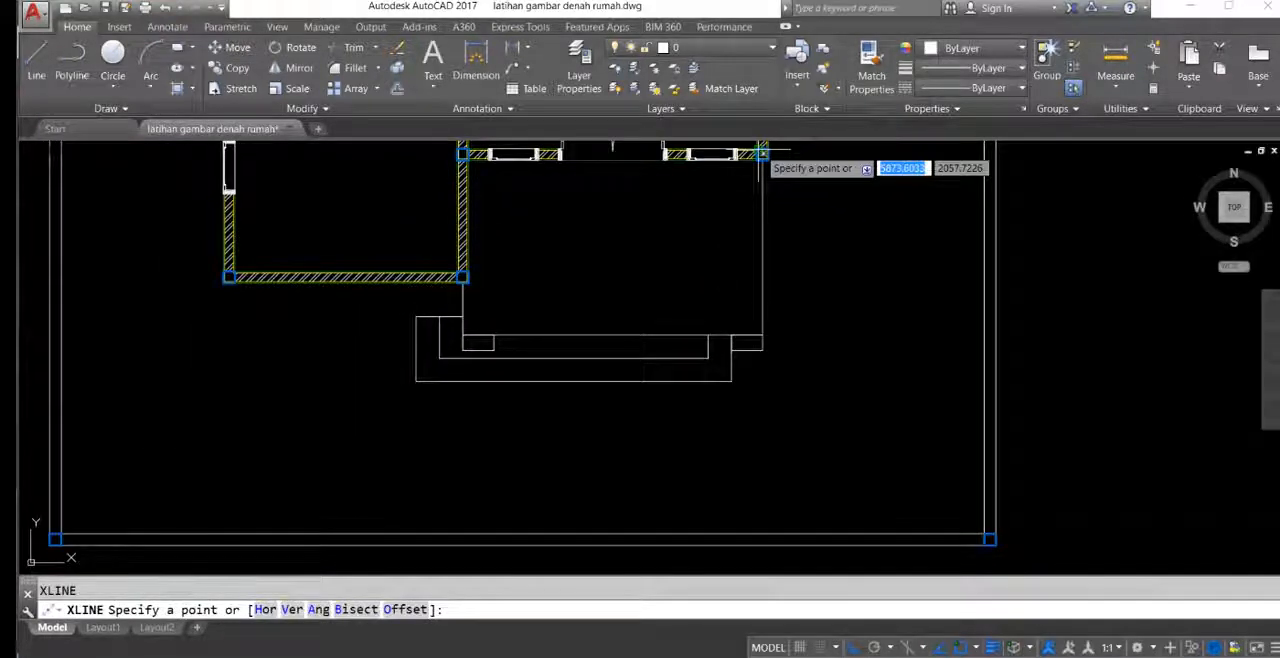
{"action": "left_click", "coordinate": [763, 152]}
{"action": "key", "text": "Return"}
{"action": "middle_click_drag", "start_coordinate": [822, 457], "coordinate": [820, 391]}
Step: Try to trim the front boundary wall at the vertical construction line, and undo the trim
{"action": "type", "text": "tr"}
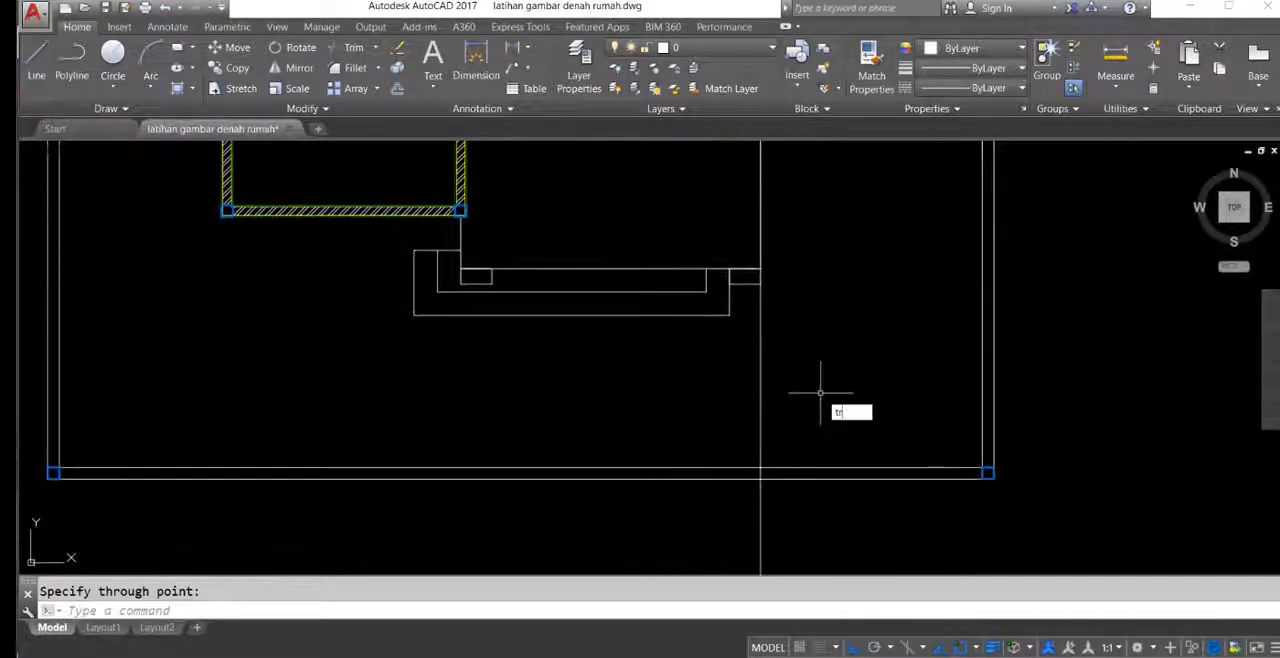
{"action": "key", "text": "Return"}
{"action": "left_click", "coordinate": [830, 382]}
{"action": "left_click", "coordinate": [699, 418]}
{"action": "key", "text": "Return"}
{"action": "left_click", "coordinate": [897, 500]}
{"action": "left_click", "coordinate": [849, 363]}
{"action": "middle_click_drag", "start_coordinate": [781, 447], "coordinate": [785, 448]}
{"action": "key", "text": "Escape"}
{"action": "key", "text": "ctrl+z"}
Step: Draw a second vertical construction line along the inner face of the right boundary wall
{"action": "type", "text": "x"}
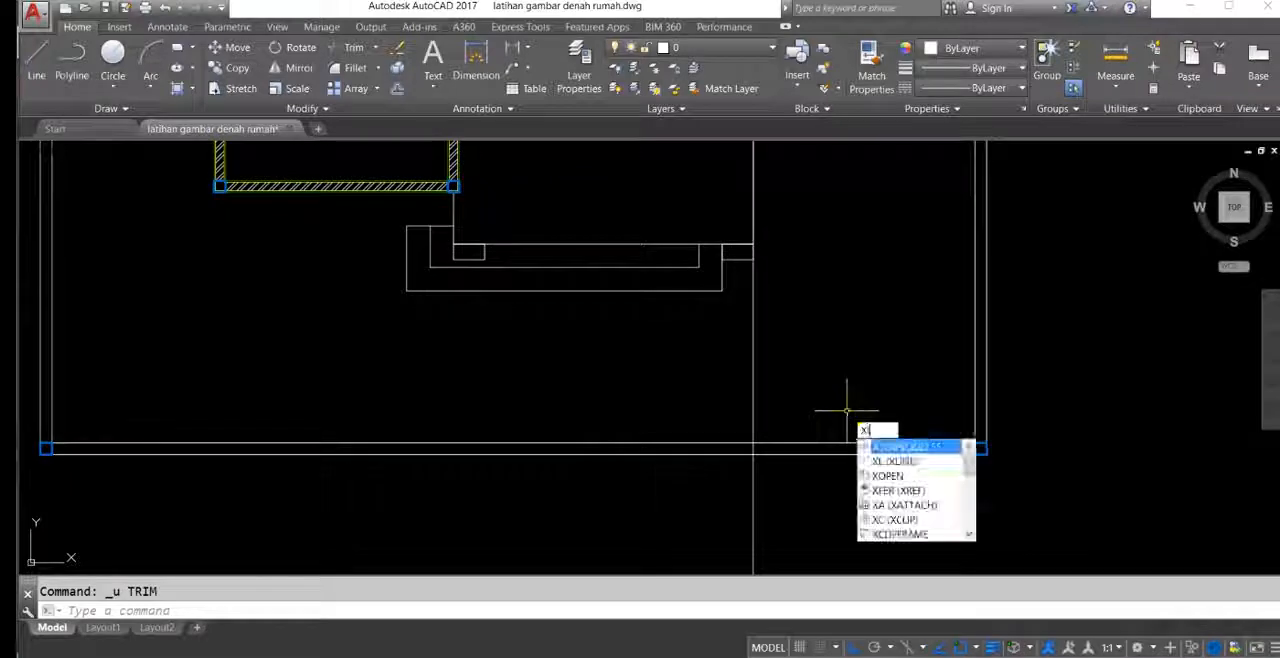
{"action": "key", "text": "Return"}
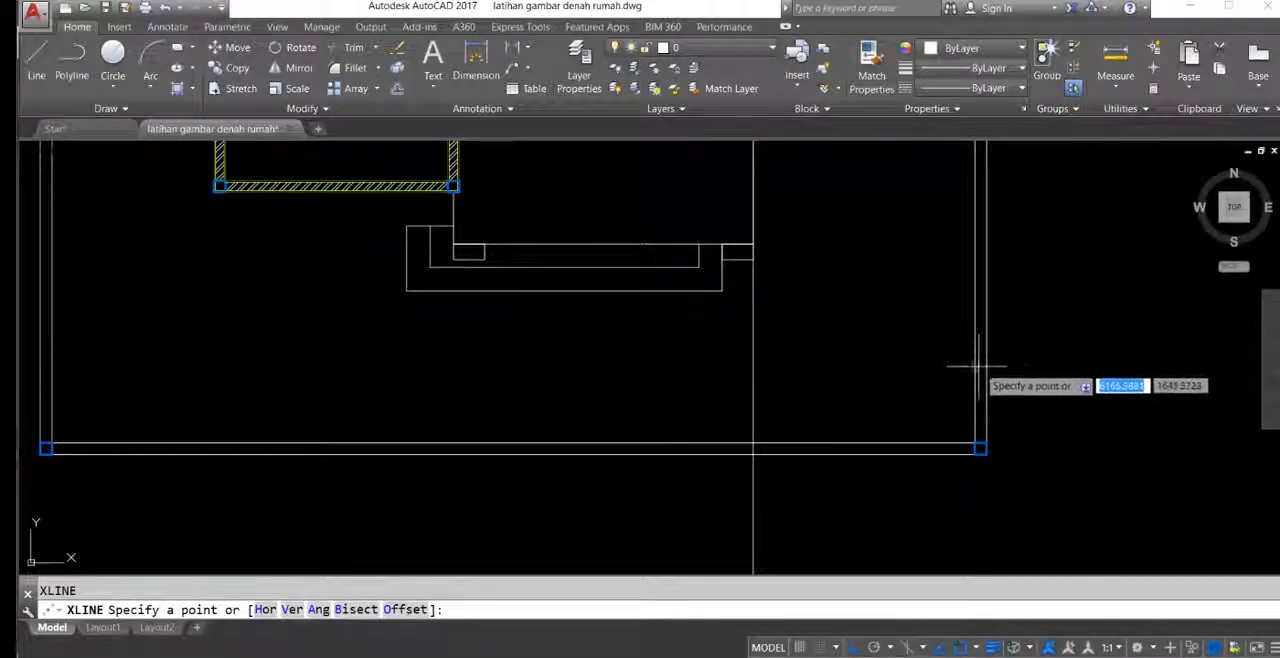
{"action": "left_click", "coordinate": [978, 366]}
{"action": "left_click", "coordinate": [979, 476]}
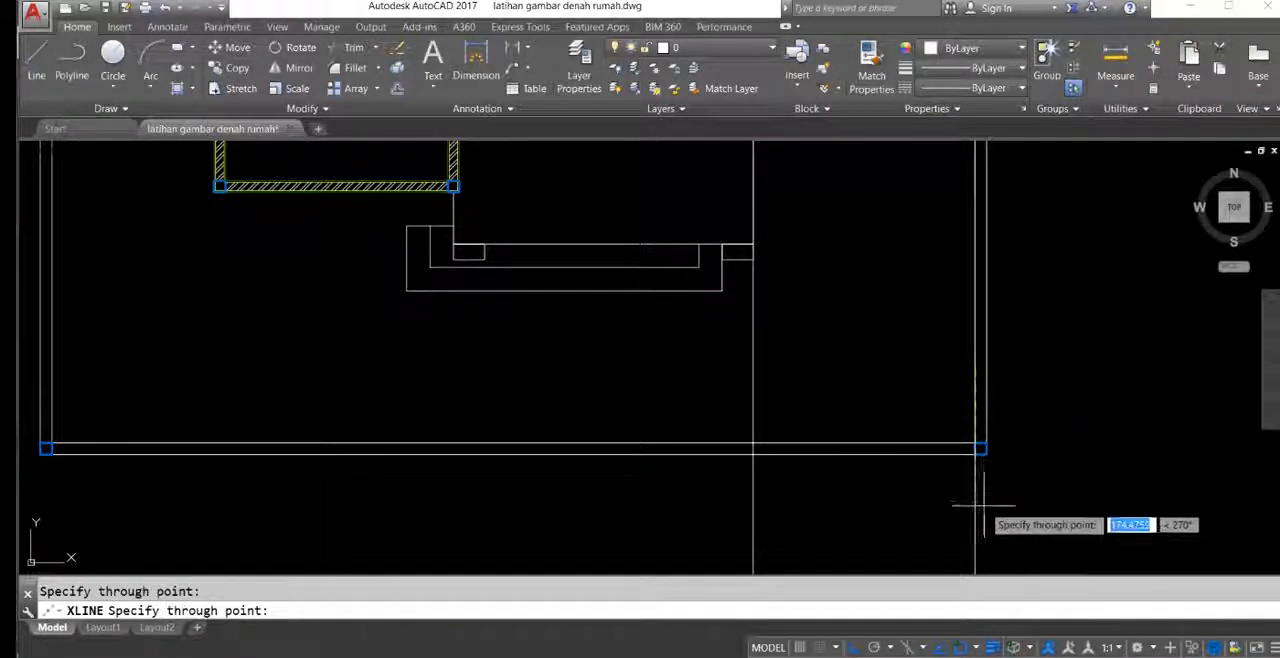
{"action": "key", "text": "Return"}
Step: Trim the front boundary wall between the two vertical construction lines to open the driveway entrance
{"action": "scroll", "coordinate": [972, 446], "scroll_direction": "up", "scroll_amount": 5}
{"action": "middle_click_drag", "start_coordinate": [1001, 456], "coordinate": [1016, 406]}
{"action": "scroll", "coordinate": [1008, 390], "scroll_direction": "up", "scroll_amount": 5}
{"action": "scroll", "coordinate": [1006, 387], "scroll_direction": "down", "scroll_amount": 5}
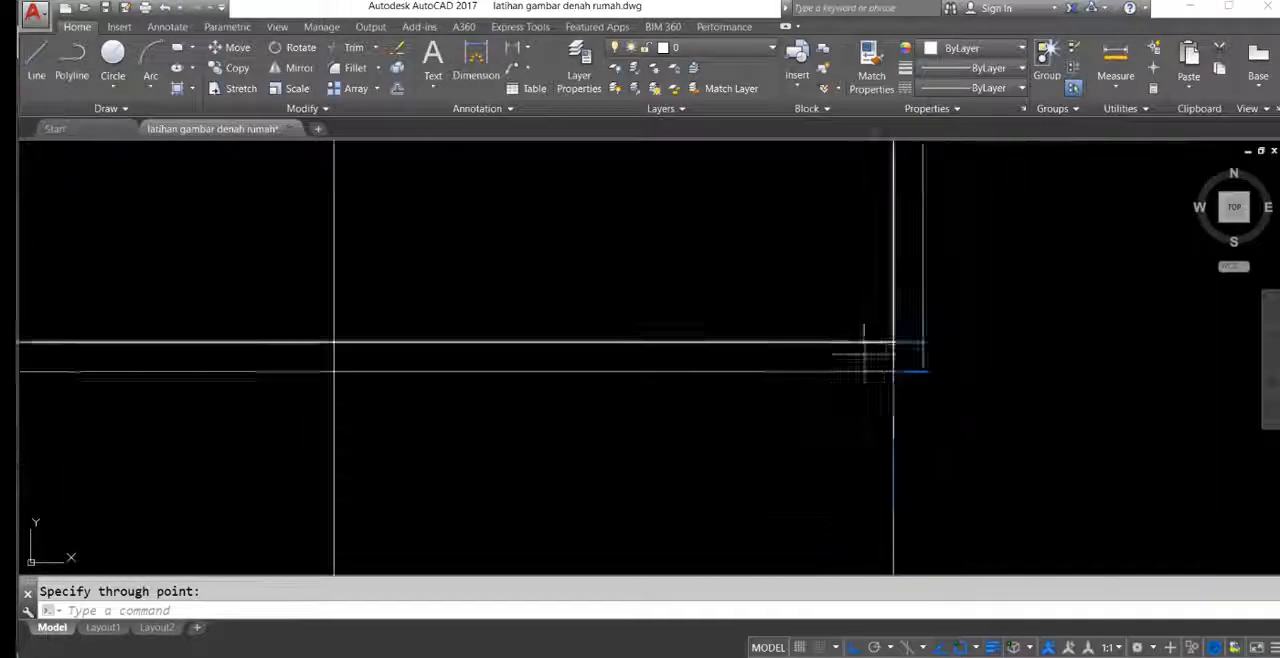
{"action": "left_click", "coordinate": [980, 390]}
{"action": "left_click", "coordinate": [631, 449]}
{"action": "key", "text": "Return"}
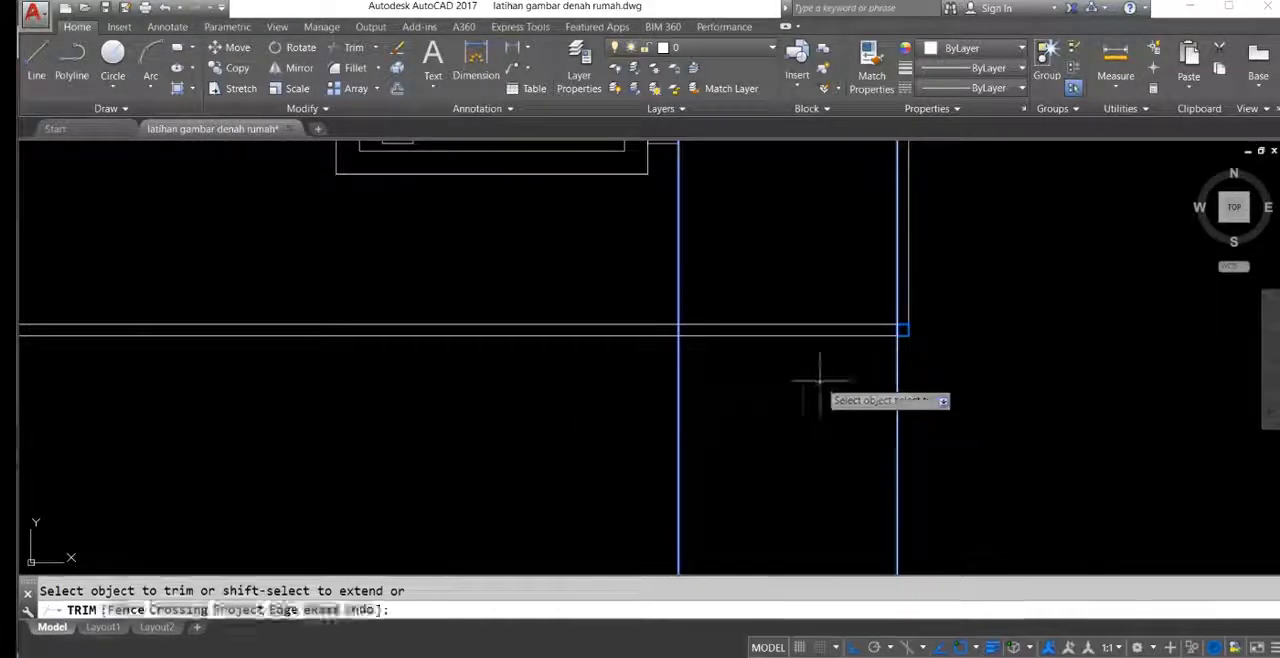
{"action": "middle_click_drag", "start_coordinate": [737, 366], "coordinate": [803, 368]}
{"action": "key", "text": "Return"}
Step: Erase both vertical construction lines used to trim the driveway entrance
{"action": "middle_click_drag", "start_coordinate": [699, 344], "coordinate": [721, 389]}
{"action": "left_click", "coordinate": [1074, 480]}
{"action": "left_click", "coordinate": [647, 434]}
{"action": "middle_click_drag", "start_coordinate": [647, 434], "coordinate": [673, 400]}
{"action": "type", "text": "m"}
{"action": "key", "text": "Return"}
{"action": "middle_click_drag", "start_coordinate": [766, 364], "coordinate": [763, 384]}
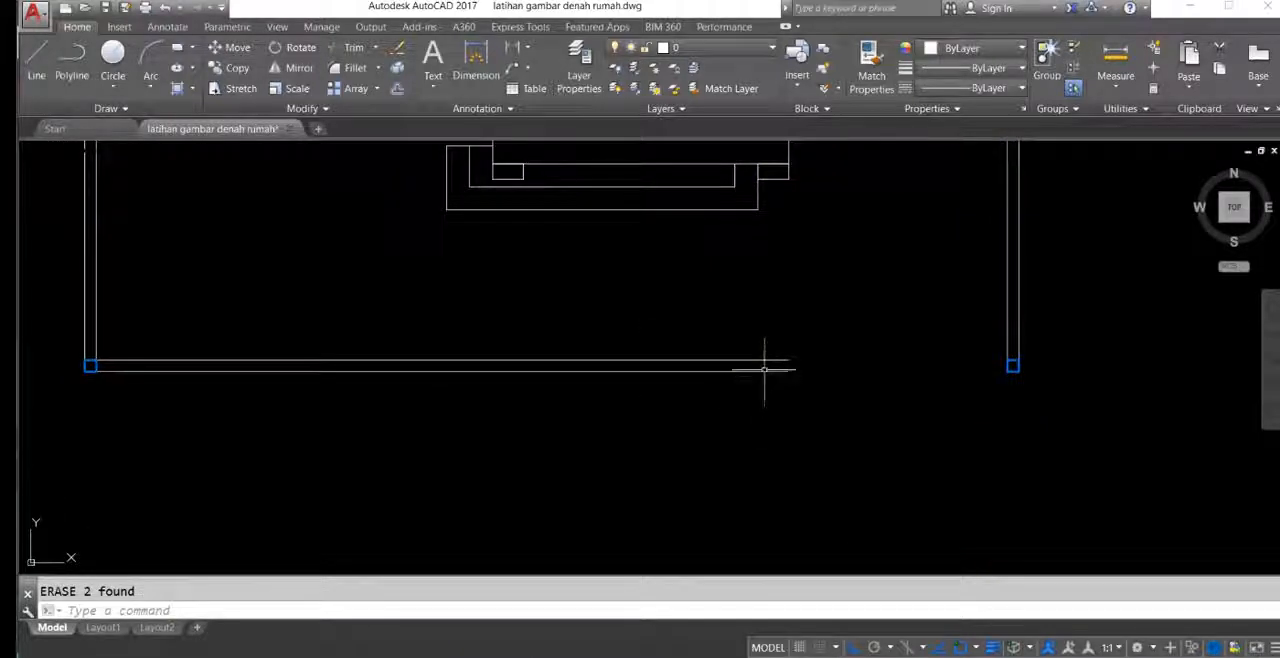
Step: Copy the boundary's lower-right corner column to the open end of the front wall
{"action": "left_click", "coordinate": [988, 346]}
{"action": "left_click", "coordinate": [1034, 393]}
{"action": "middle_click_drag", "start_coordinate": [921, 406], "coordinate": [923, 427]}
{"action": "type", "text": "c"}
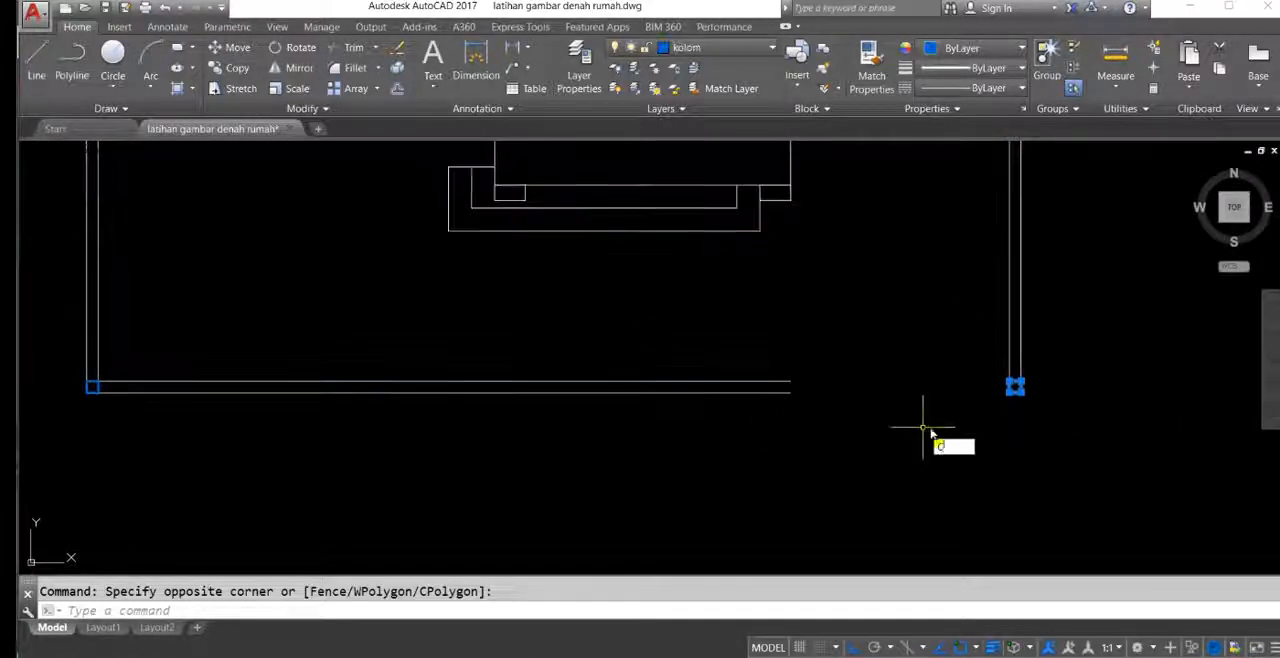
{"action": "type", "text": "o"}
{"action": "key", "text": "Return"}
{"action": "left_click", "coordinate": [1014, 386]}
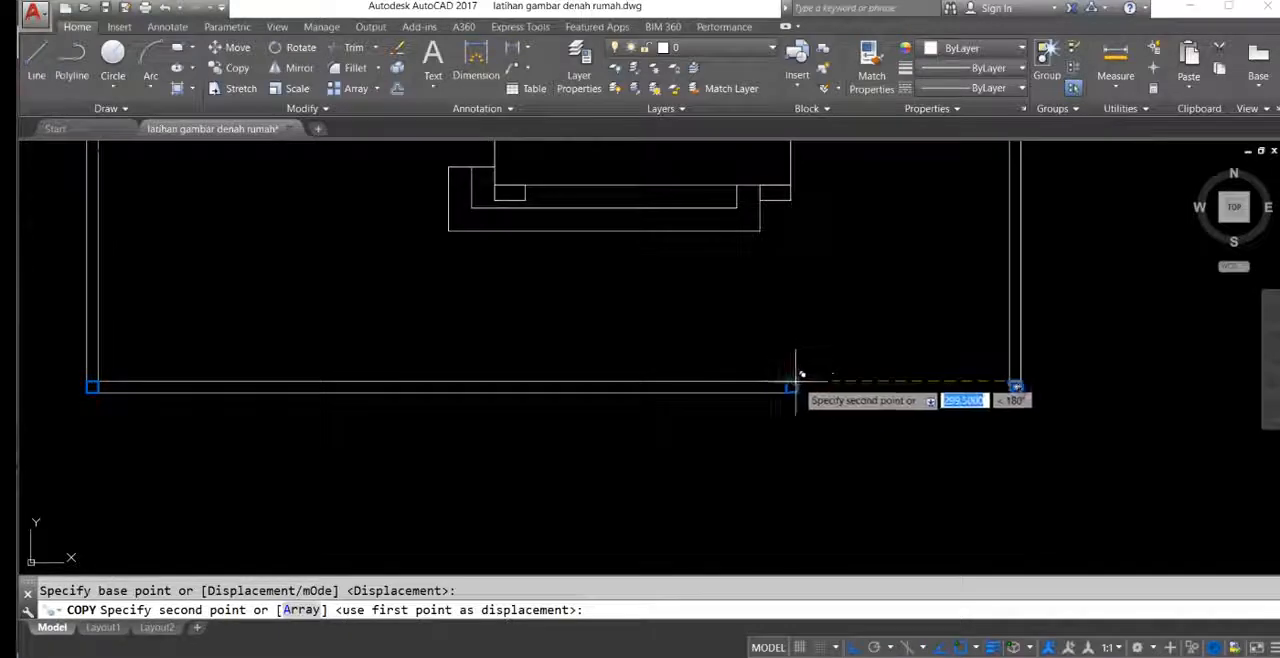
{"action": "left_click", "coordinate": [793, 381]}
{"action": "middle_click_drag", "start_coordinate": [580, 379], "coordinate": [737, 377]}
{"action": "key", "text": "Return"}
Step: Measure the distance between the two end columns of the front boundary wall with a linear dimension
{"action": "scroll", "coordinate": [731, 345], "scroll_direction": "down", "scroll_amount": 4}
{"action": "type", "text": "d"}
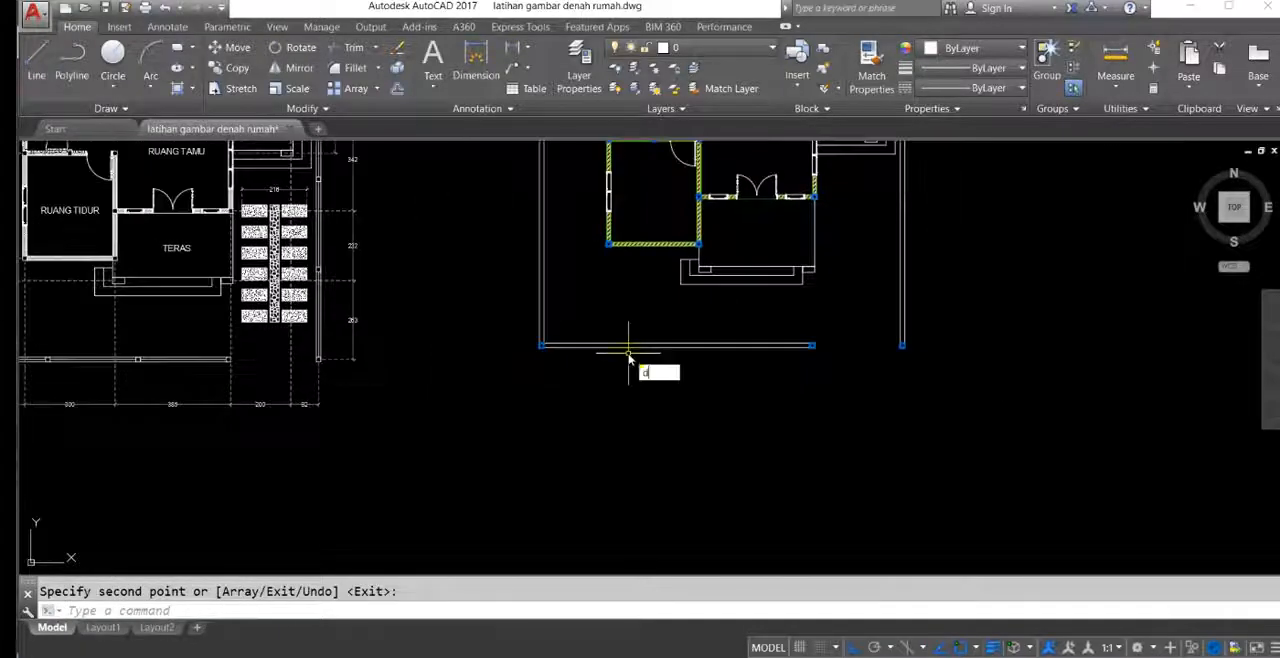
{"action": "type", "text": "li"}
{"action": "key", "text": "Return"}
{"action": "scroll", "coordinate": [560, 355], "scroll_direction": "up", "scroll_amount": 3}
{"action": "left_click", "coordinate": [509, 326]}
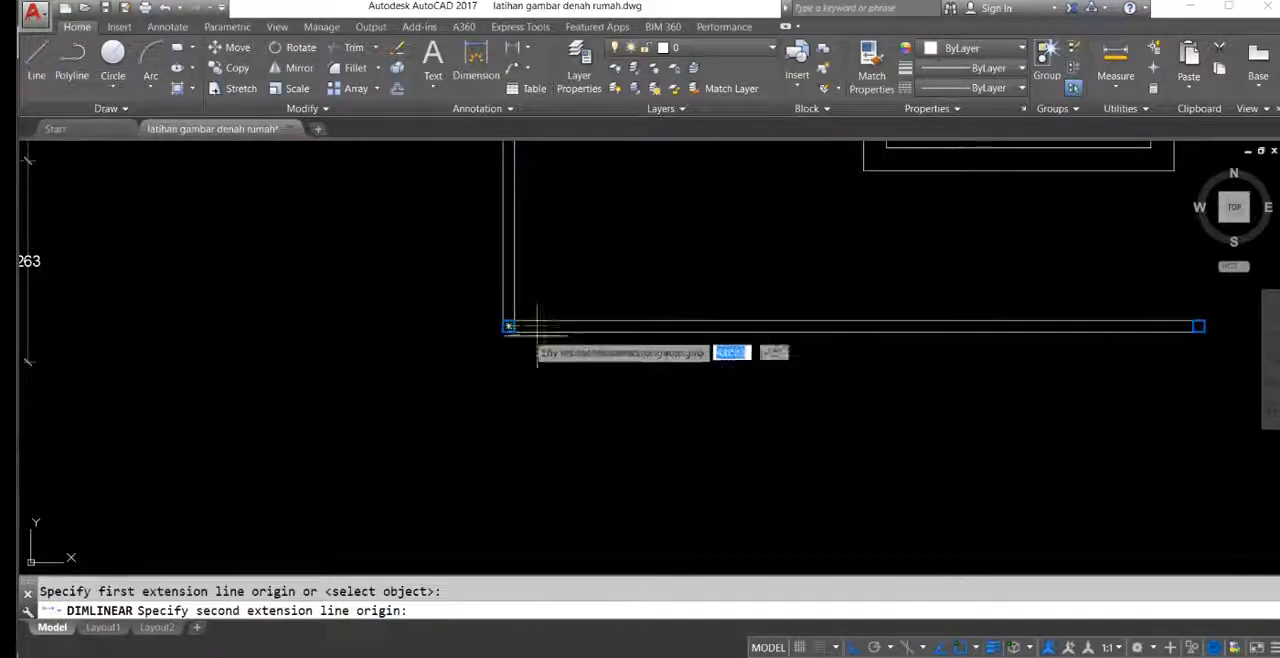
{"action": "left_click", "coordinate": [1199, 326]}
{"action": "scroll", "coordinate": [860, 429], "scroll_direction": "down", "scroll_amount": 4}
{"action": "key", "text": "Escape"}
{"action": "middle_click_drag", "start_coordinate": [860, 429], "coordinate": [794, 405]}
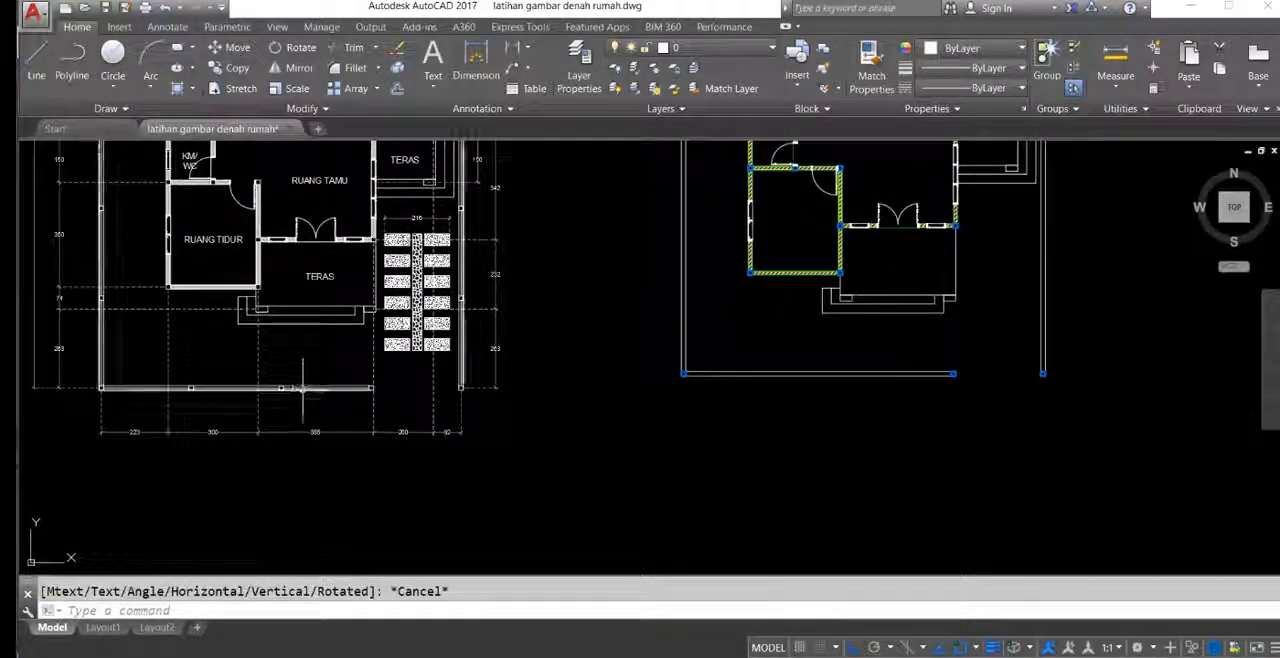
Step: Copy the column at the front wall's open end twice toward the lower-left corner, at 300 intervals
{"action": "middle_click_drag", "start_coordinate": [910, 374], "coordinate": [880, 394]}
{"action": "left_click", "coordinate": [904, 381]}
{"action": "left_click", "coordinate": [998, 438]}
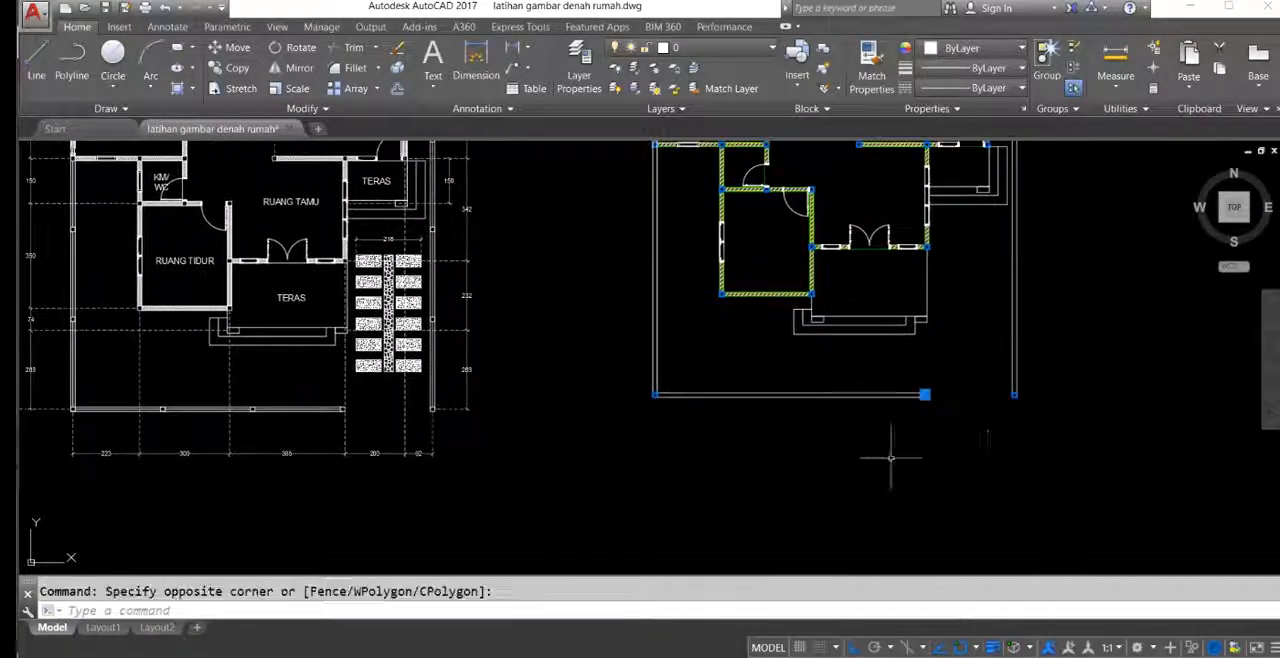
{"action": "middle_click_drag", "start_coordinate": [824, 451], "coordinate": [870, 470]}
{"action": "type", "text": "o"}
{"action": "key", "text": "Return"}
{"action": "left_click", "coordinate": [915, 462]}
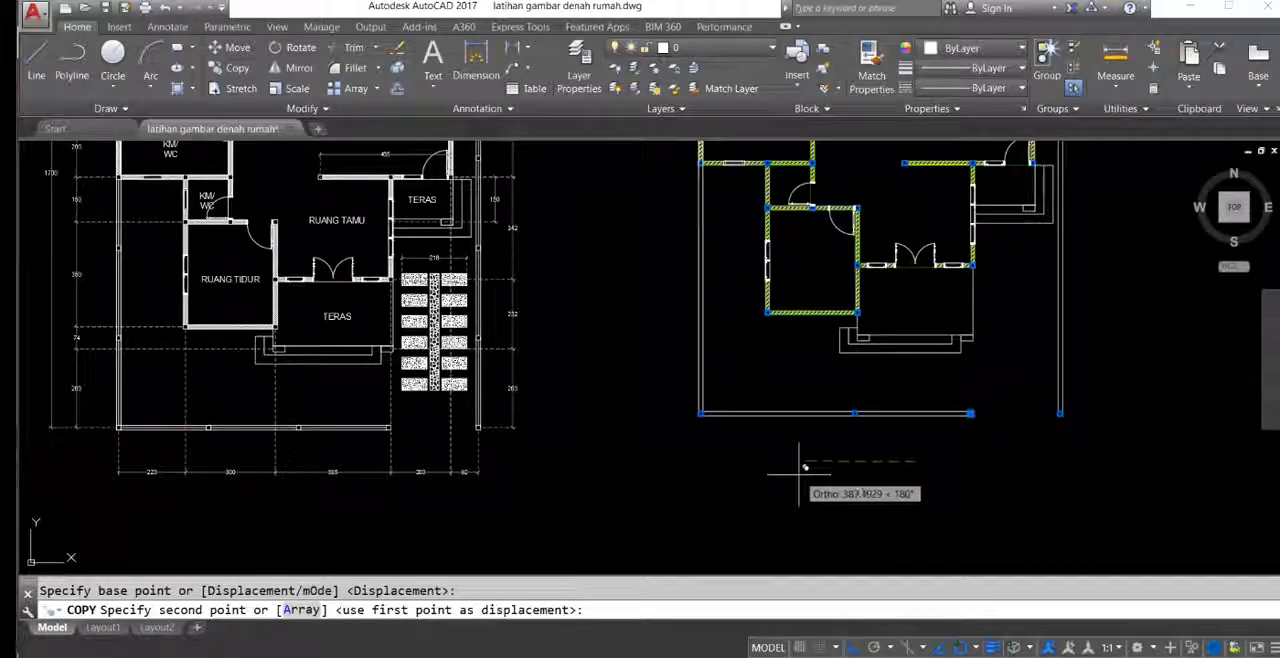
{"action": "key", "text": "Return"}
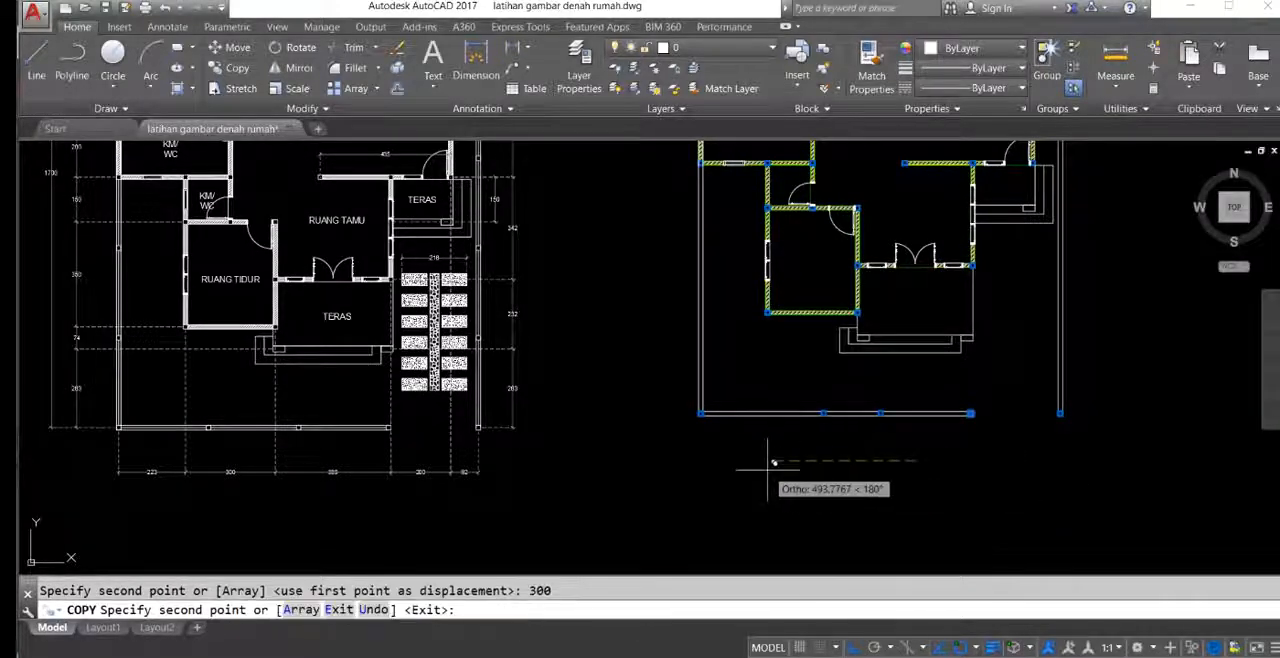
{"action": "key", "text": "Return"}
{"action": "middle_click_drag", "start_coordinate": [846, 465], "coordinate": [849, 463]}
{"action": "key", "text": "Return"}
{"action": "middle_click_drag", "start_coordinate": [784, 386], "coordinate": [845, 523]}
Step: Copy the boundary's lower-left corner column up the left wall at distances of 300 and 600
{"action": "middle_click_drag", "start_coordinate": [341, 492], "coordinate": [411, 388]}
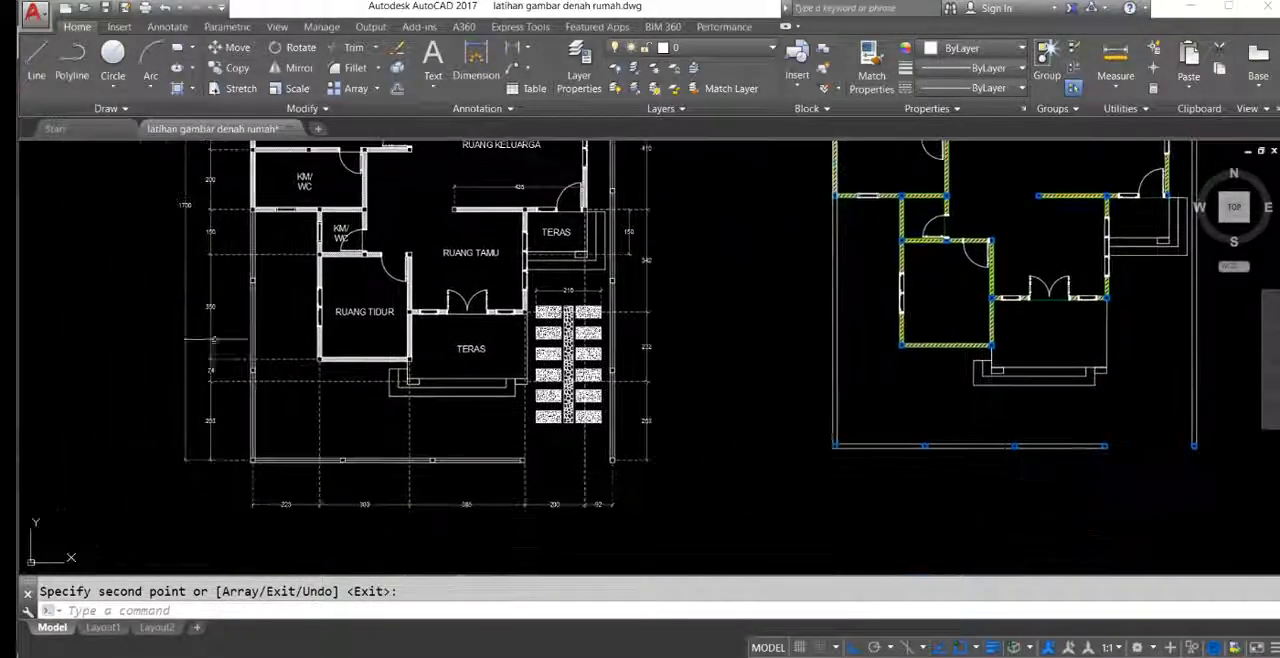
{"action": "middle_click_drag", "start_coordinate": [370, 313], "coordinate": [366, 355]}
{"action": "middle_click_drag", "start_coordinate": [731, 511], "coordinate": [713, 461]}
{"action": "left_click", "coordinate": [753, 386]}
{"action": "left_click", "coordinate": [829, 466]}
{"action": "middle_click_drag", "start_coordinate": [730, 396], "coordinate": [739, 424]}
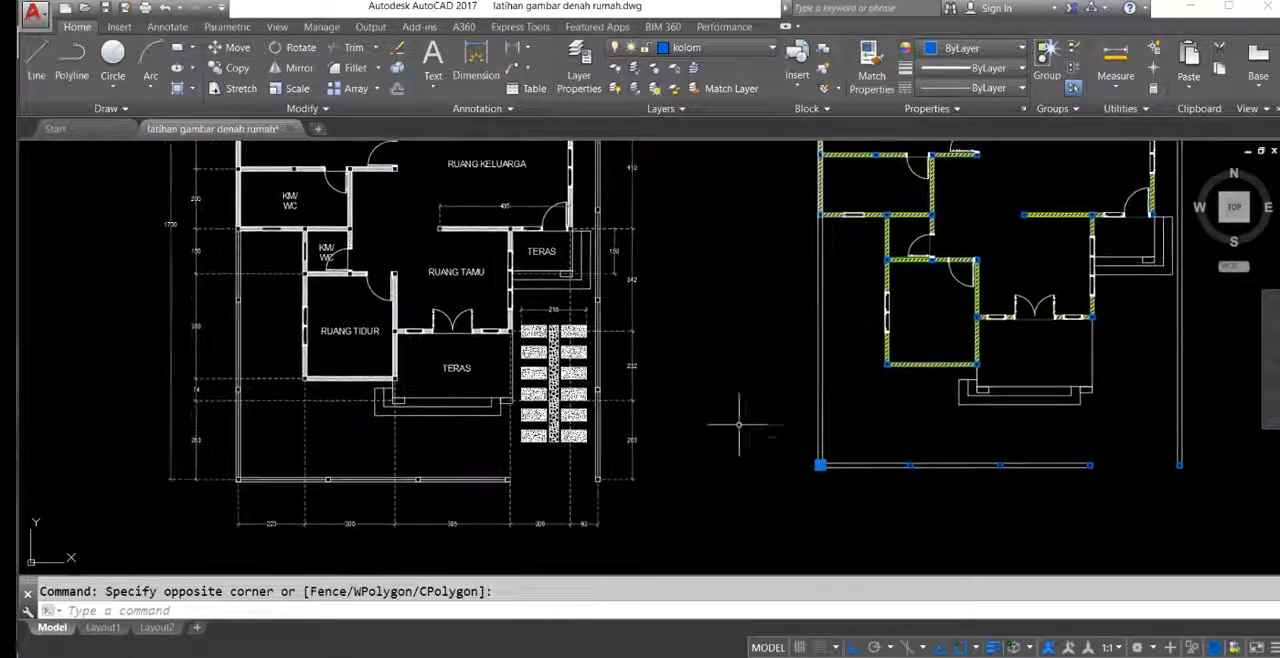
{"action": "type", "text": "o"}
{"action": "key", "text": "Return"}
{"action": "left_click", "coordinate": [730, 398]}
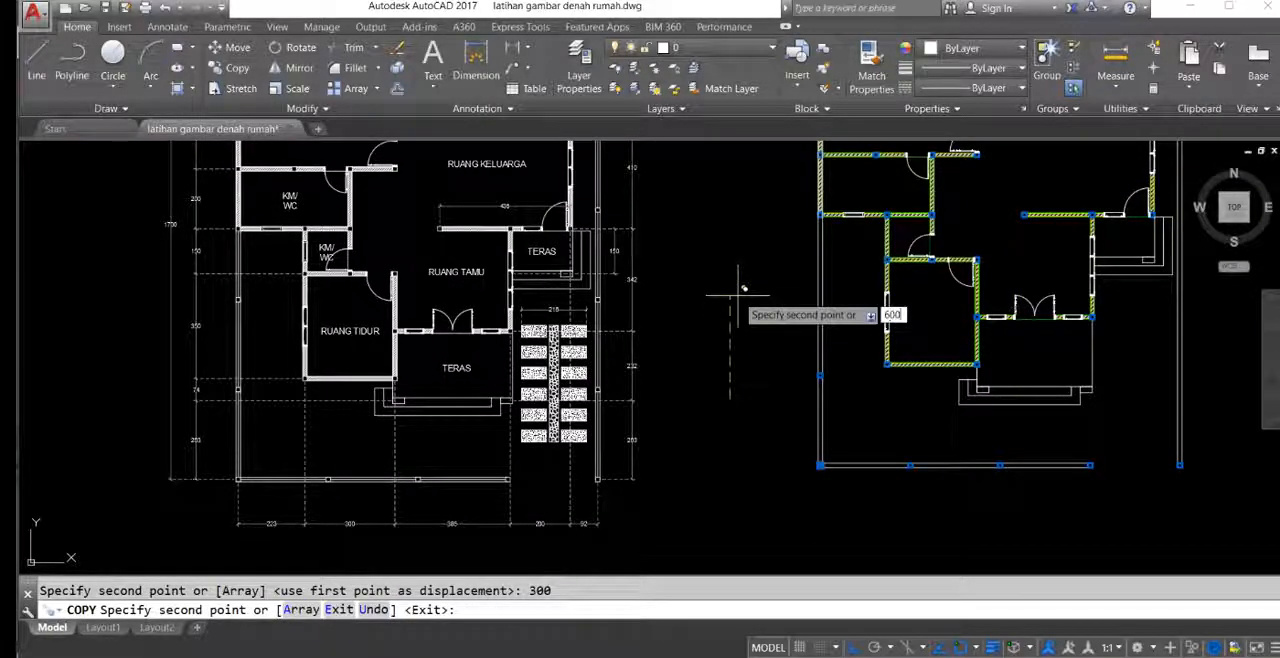
{"action": "middle_click_drag", "start_coordinate": [757, 298], "coordinate": [748, 428]}
{"action": "key", "text": "Escape"}
Step: Copy the house's upper-left corner column straight up to the boundary wall's upper-left corner
{"action": "scroll", "coordinate": [758, 368], "scroll_direction": "up", "scroll_amount": 5}
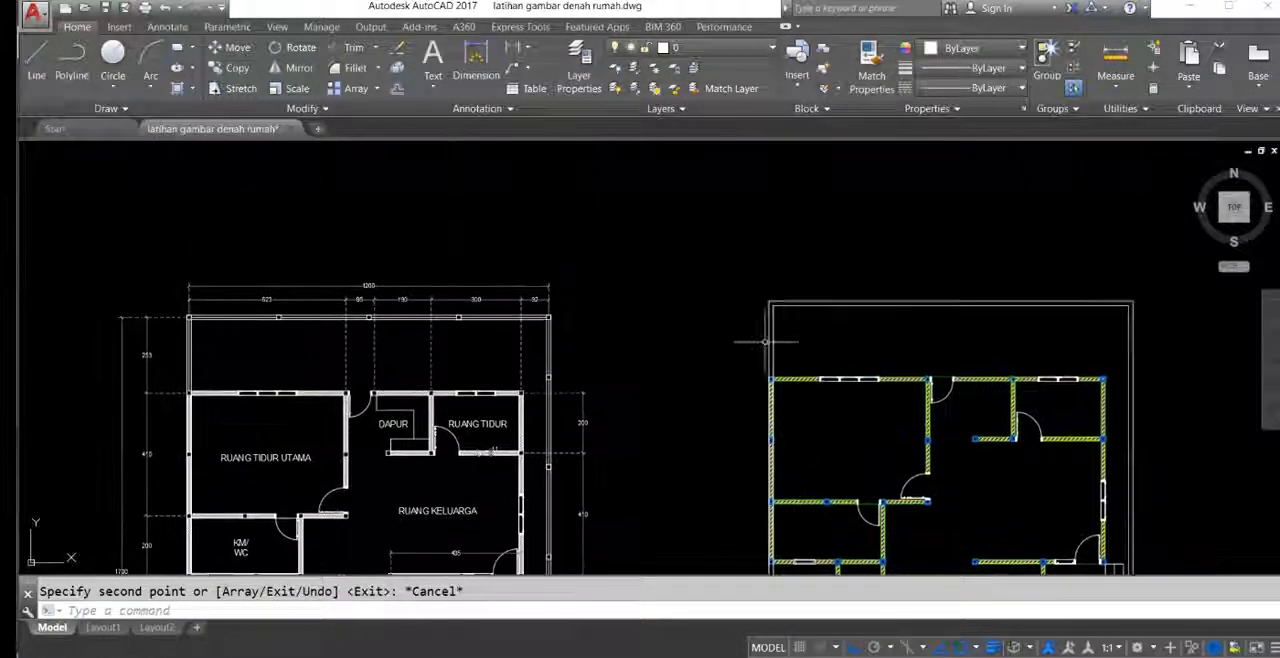
{"action": "left_click", "coordinate": [728, 347]}
{"action": "left_click", "coordinate": [763, 394]}
{"action": "middle_click_drag", "start_coordinate": [731, 361], "coordinate": [703, 331]}
{"action": "type", "text": "co"}
{"action": "key", "text": "Return"}
{"action": "scroll", "coordinate": [725, 345], "scroll_direction": "up", "scroll_amount": 3}
{"action": "left_click", "coordinate": [737, 345]}
{"action": "scroll", "coordinate": [704, 380], "scroll_direction": "up", "scroll_amount": 4}
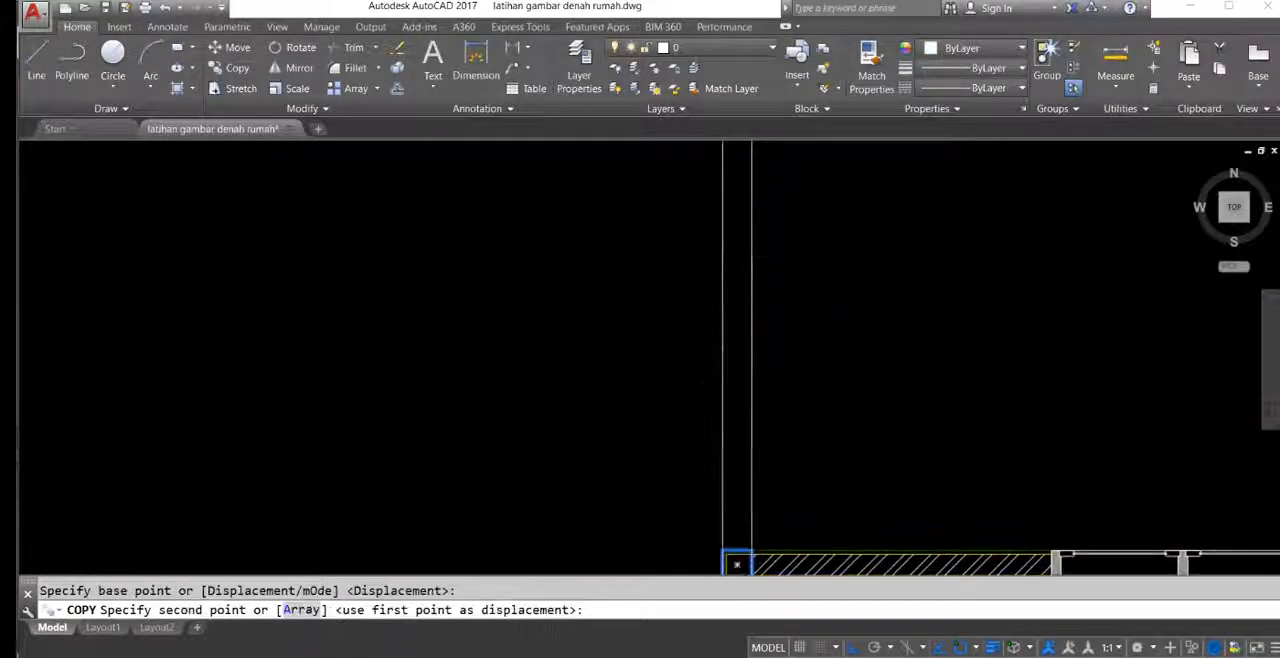
{"action": "middle_click_drag", "start_coordinate": [705, 352], "coordinate": [700, 404]}
{"action": "left_click", "coordinate": [707, 203]}
{"action": "scroll", "coordinate": [732, 302], "scroll_direction": "down", "scroll_amount": 7}
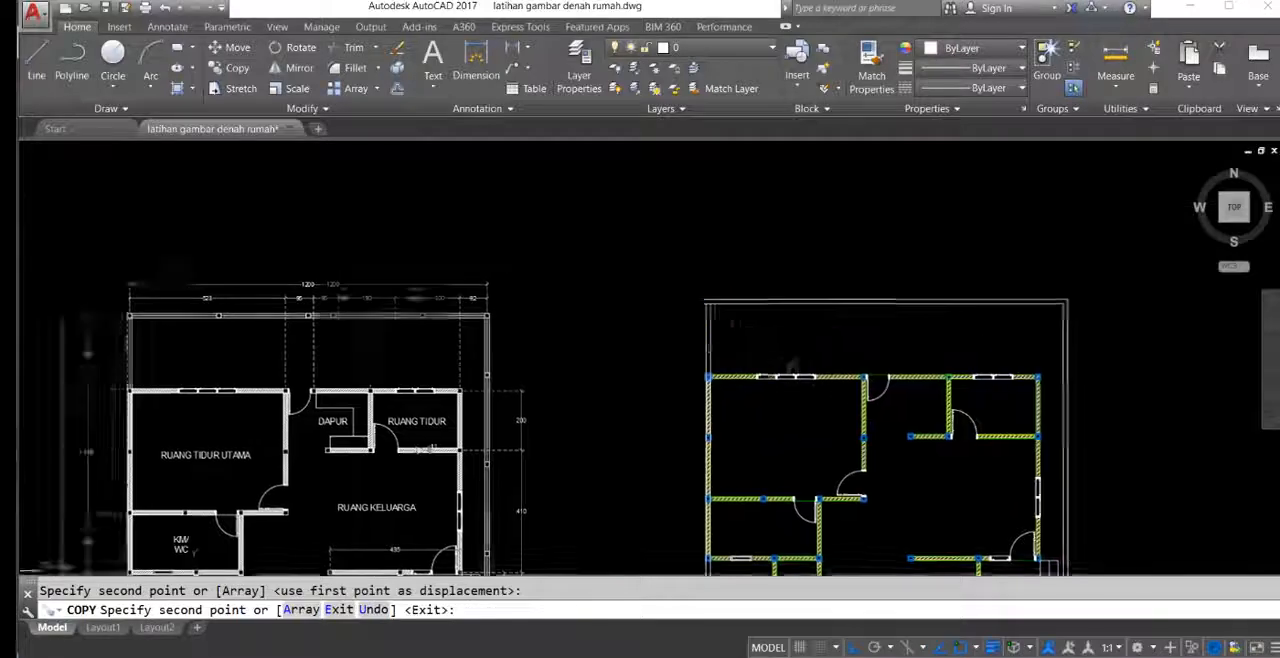
Step: Copy the boundary's upper-left corner column along the top wall to the right at a distance of 300
{"action": "middle_click_drag", "start_coordinate": [811, 360], "coordinate": [632, 335]}
{"action": "key", "text": "Escape"}
{"action": "left_click", "coordinate": [528, 234]}
{"action": "left_click", "coordinate": [586, 286]}
{"action": "type", "text": "c"}
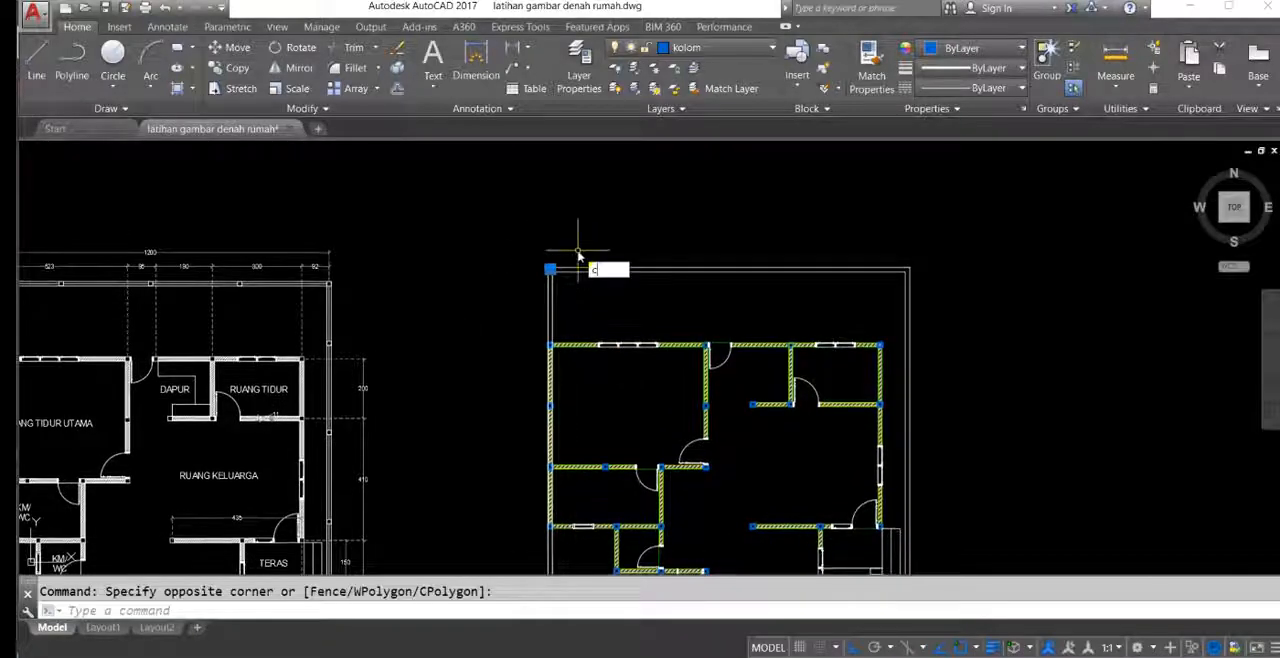
{"action": "type", "text": "o"}
{"action": "key", "text": "space"}
{"action": "left_click", "coordinate": [557, 207]}
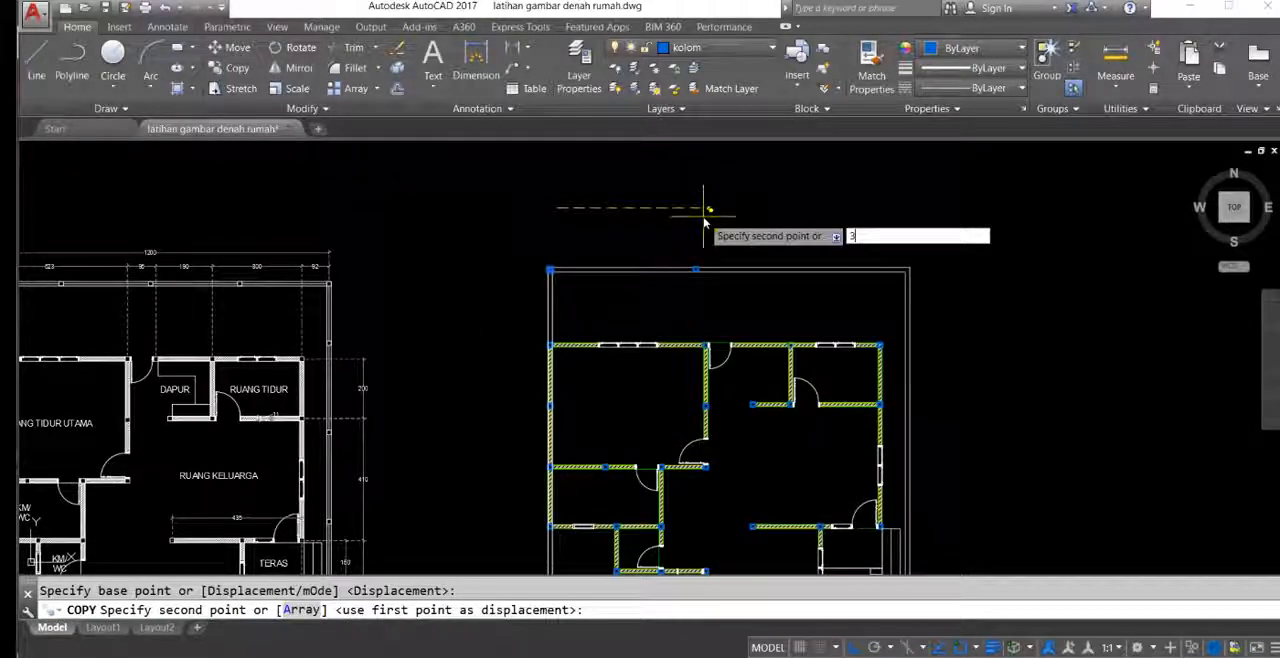
{"action": "type", "text": "300"}
{"action": "key", "text": "Return"}
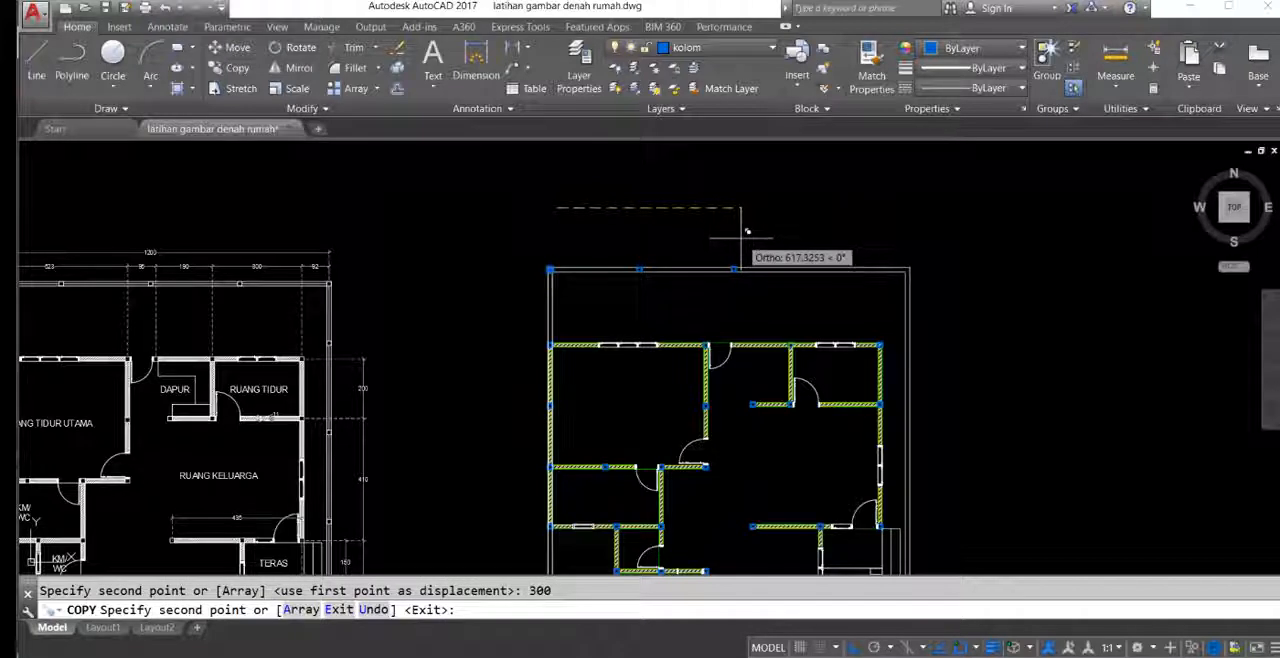
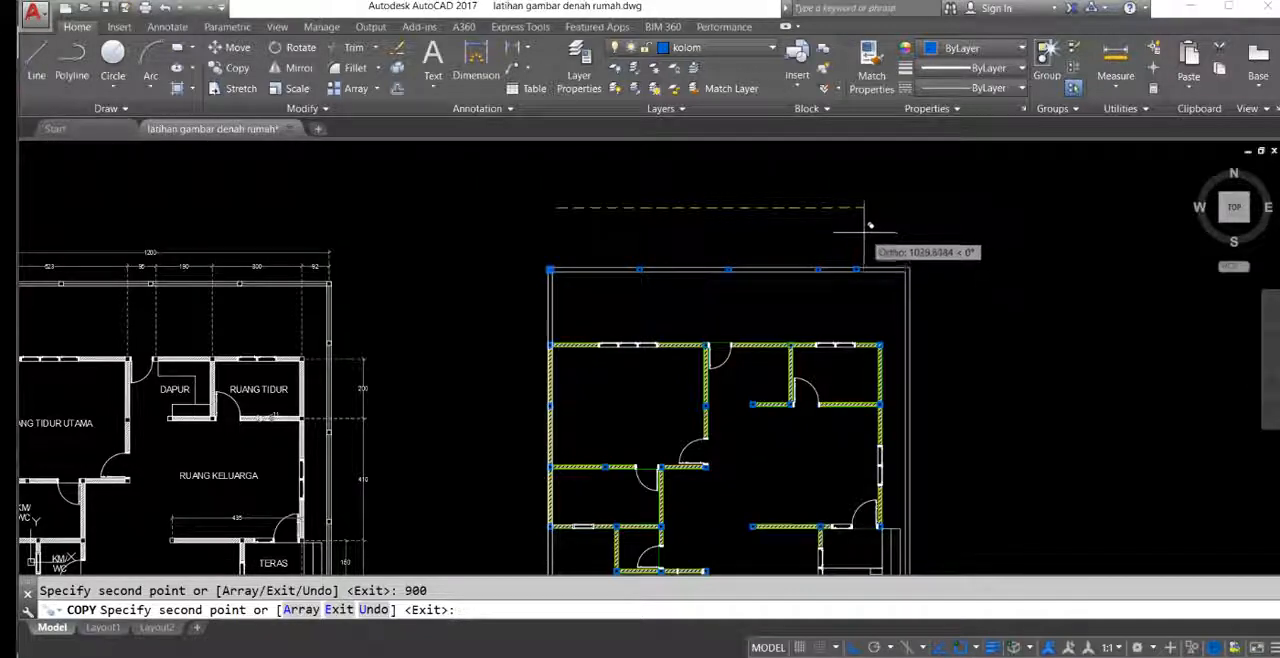
Step: Finish the column copies along the boundary's top wall
{"action": "middle_click_drag", "start_coordinate": [947, 255], "coordinate": [911, 249]}
{"action": "key", "text": "Escape"}
{"action": "mouse_move", "coordinate": [897, 314]}
{"action": "middle_mouse_down"}
{"action": "mouse_move", "coordinate": [860, 277]}
{"action": "mouse_move", "coordinate": [866, 304]}
{"action": "mouse_move", "coordinate": [808, 260]}
{"action": "mouse_move", "coordinate": [812, 274]}
{"action": "middle_mouse_up"}
{"action": "left_click", "coordinate": [805, 204]}
{"action": "left_click", "coordinate": [875, 278]}
{"action": "scroll", "coordinate": [814, 277], "scroll_direction": "down", "scroll_amount": 5}
{"action": "scroll", "coordinate": [660, 352], "scroll_direction": "down", "scroll_amount": 2}
{"action": "scroll", "coordinate": [655, 342], "scroll_direction": "up", "scroll_amount": 7}
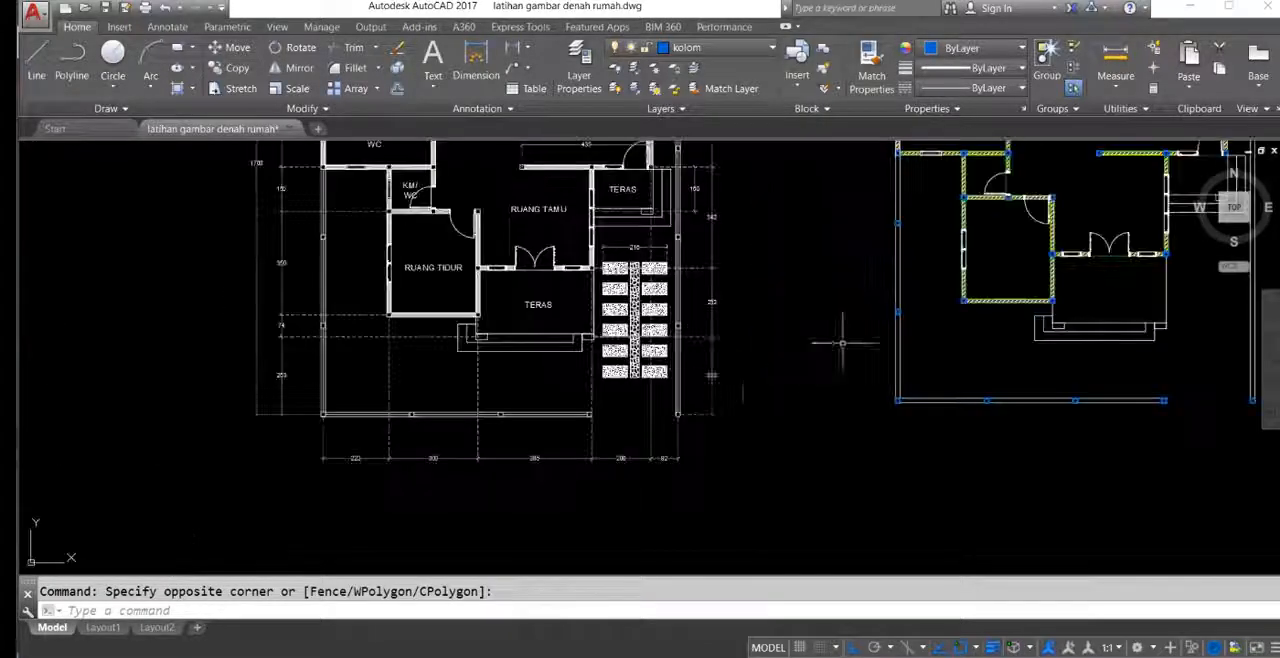
{"action": "middle_click_drag", "start_coordinate": [1138, 478], "coordinate": [851, 431]}
{"action": "key", "text": "Escape"}
Step: Copy the boundary's lower-right corner column up the right wall at 300 intervals, up to a distance of 1500
{"action": "left_click", "coordinate": [923, 320]}
{"action": "left_click", "coordinate": [984, 372]}
{"action": "middle_click_drag", "start_coordinate": [966, 347], "coordinate": [879, 411]}
{"action": "type", "text": "c"}
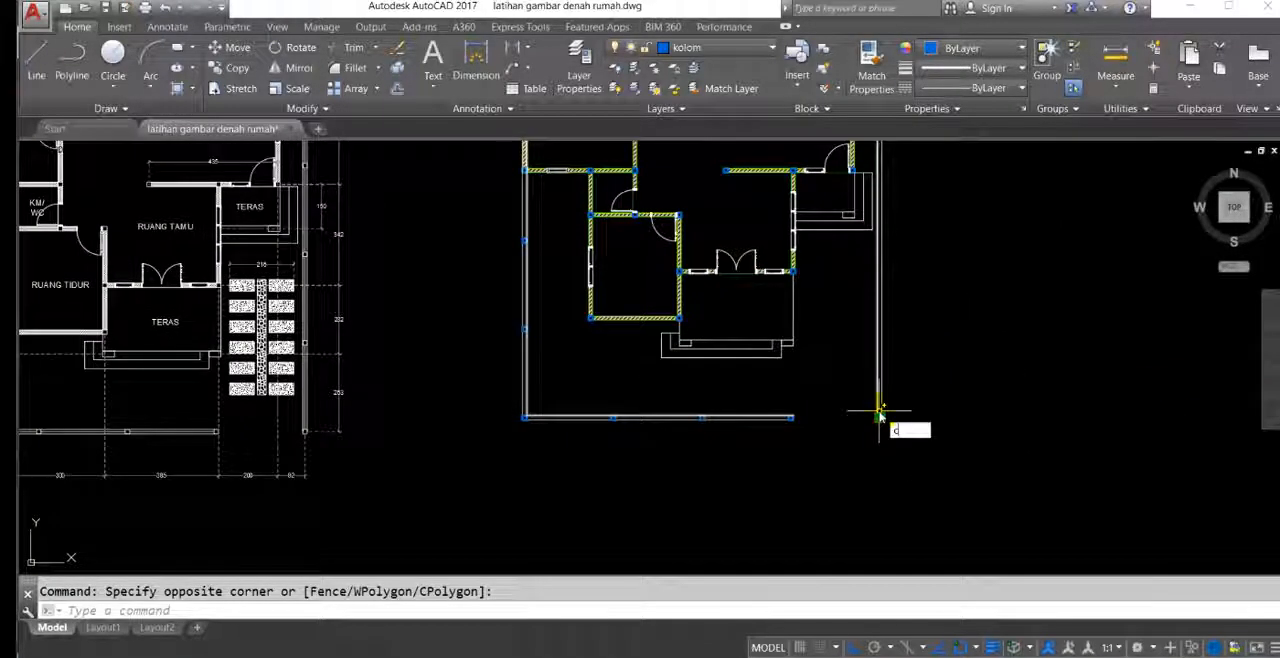
{"action": "key", "text": "Return"}
{"action": "left_click", "coordinate": [879, 411]}
{"action": "scroll", "coordinate": [910, 420], "scroll_direction": "down", "scroll_amount": 5}
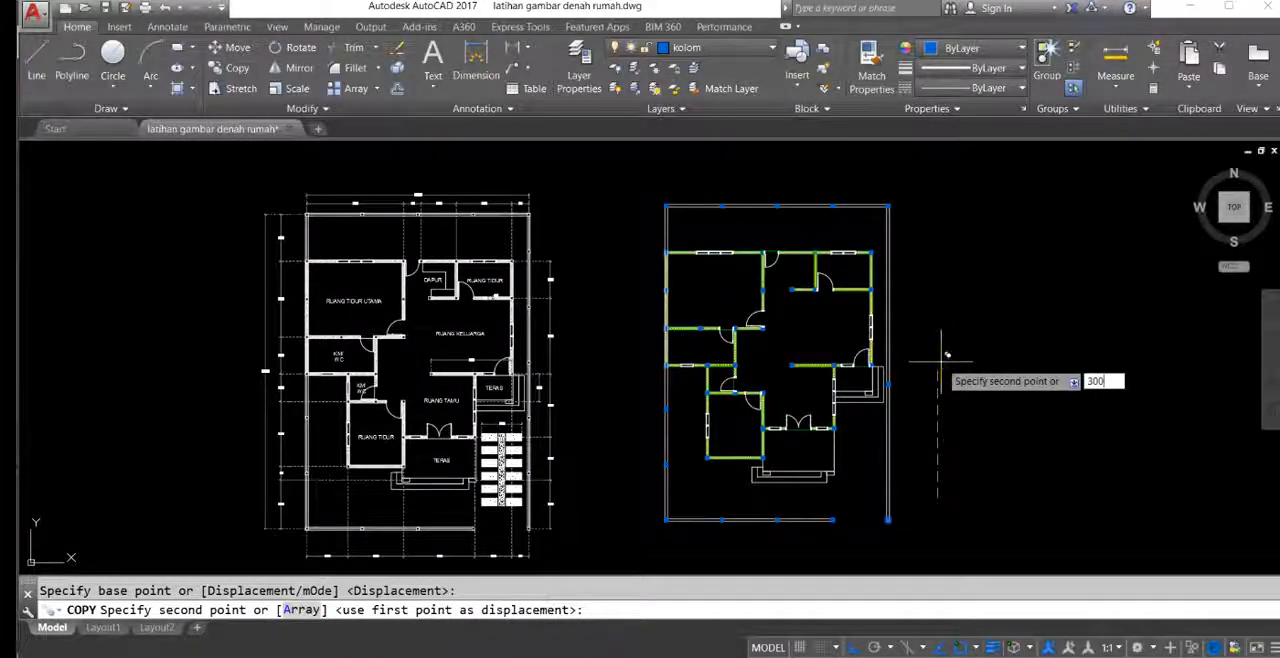
{"action": "key", "text": "Return"}
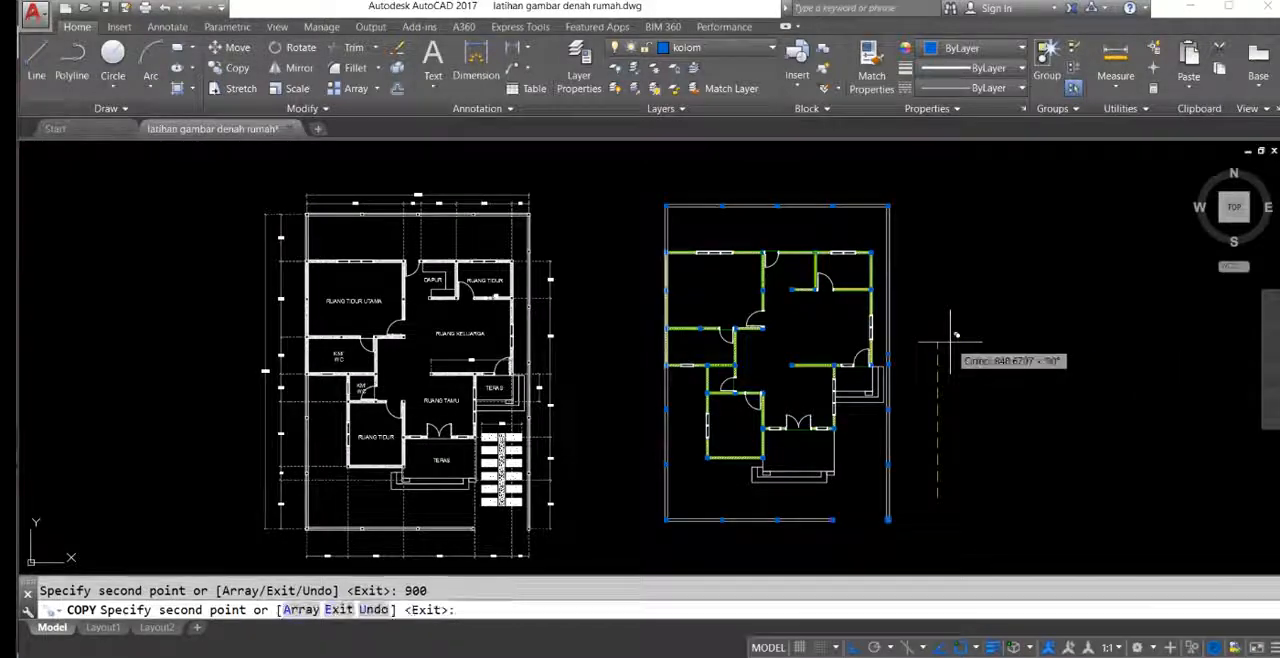
{"action": "key", "text": "Return"}
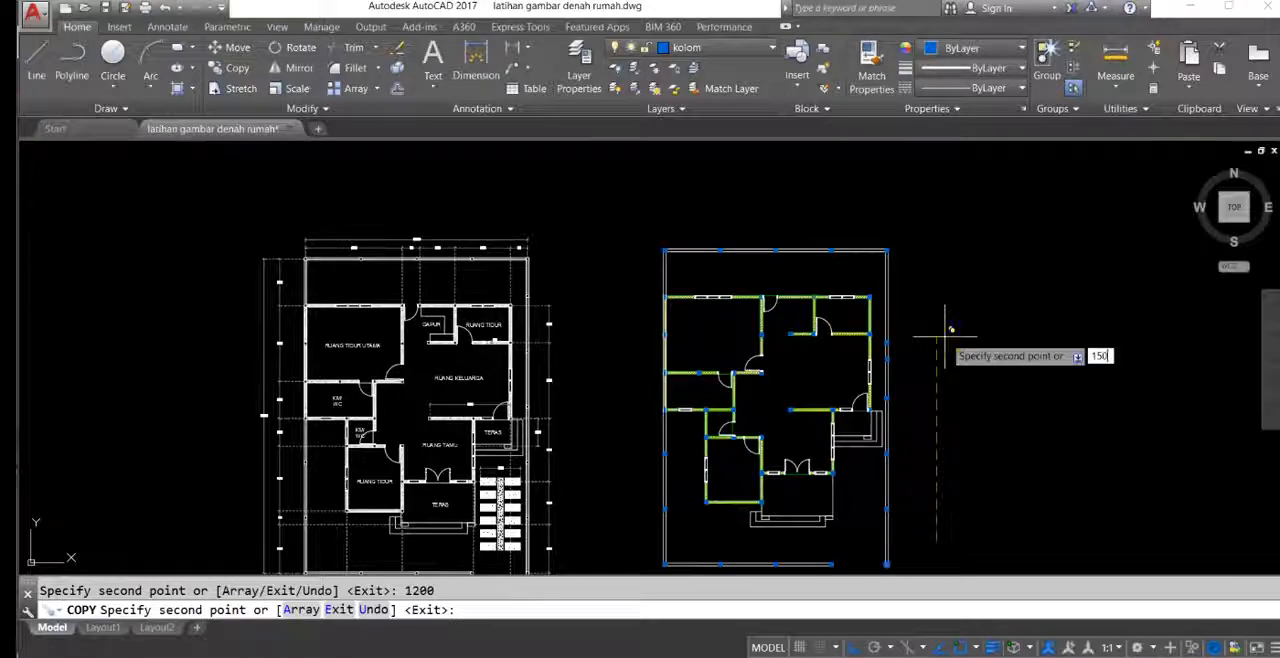
{"action": "middle_click_drag", "start_coordinate": [903, 353], "coordinate": [897, 314]}
{"action": "key", "text": "Escape"}
Step: Examine the paving layout between the front terrace and the right boundary wall in the reference plan
{"action": "middle_click_drag", "start_coordinate": [742, 364], "coordinate": [776, 284]}
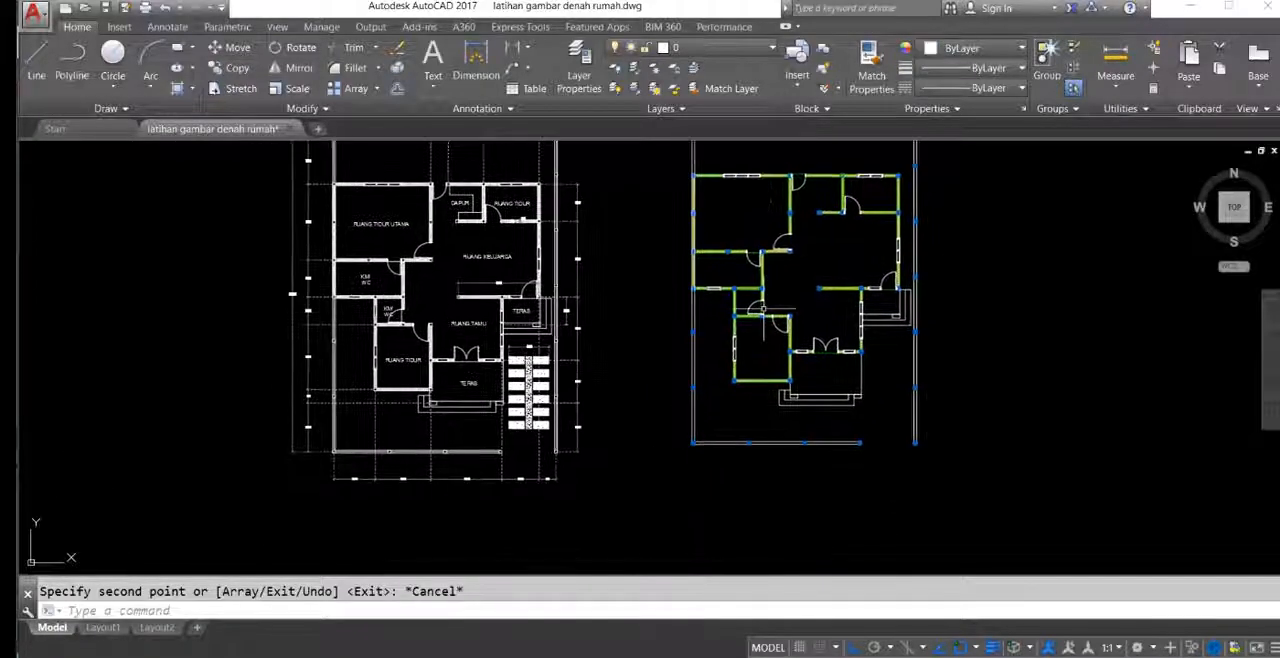
{"action": "middle_click_drag", "start_coordinate": [847, 425], "coordinate": [838, 383]}
{"action": "mouse_move", "coordinate": [864, 276]}
{"action": "middle_mouse_down"}
{"action": "mouse_move", "coordinate": [878, 416]}
{"action": "mouse_move", "coordinate": [882, 304]}
{"action": "mouse_move", "coordinate": [905, 368]}
{"action": "mouse_move", "coordinate": [822, 371]}
{"action": "middle_mouse_up"}
{"action": "middle_click_drag", "start_coordinate": [733, 301], "coordinate": [768, 234]}
{"action": "scroll", "coordinate": [762, 343], "scroll_direction": "up", "scroll_amount": 4}
{"action": "mouse_move", "coordinate": [804, 352]}
{"action": "middle_mouse_down"}
{"action": "mouse_move", "coordinate": [798, 337]}
{"action": "mouse_move", "coordinate": [701, 346]}
{"action": "mouse_move", "coordinate": [964, 286]}
{"action": "mouse_move", "coordinate": [997, 336]}
{"action": "mouse_move", "coordinate": [866, 344]}
{"action": "mouse_move", "coordinate": [869, 383]}
{"action": "mouse_move", "coordinate": [887, 259]}
{"action": "mouse_move", "coordinate": [983, 271]}
{"action": "middle_mouse_up"}
{"action": "mouse_move", "coordinate": [690, 344]}
{"action": "middle_mouse_down"}
{"action": "mouse_move", "coordinate": [936, 314]}
{"action": "mouse_move", "coordinate": [872, 362]}
{"action": "mouse_move", "coordinate": [830, 362]}
{"action": "middle_mouse_up"}
{"action": "scroll", "coordinate": [440, 275], "scroll_direction": "up", "scroll_amount": 5}
{"action": "left_click", "coordinate": [390, 242]}
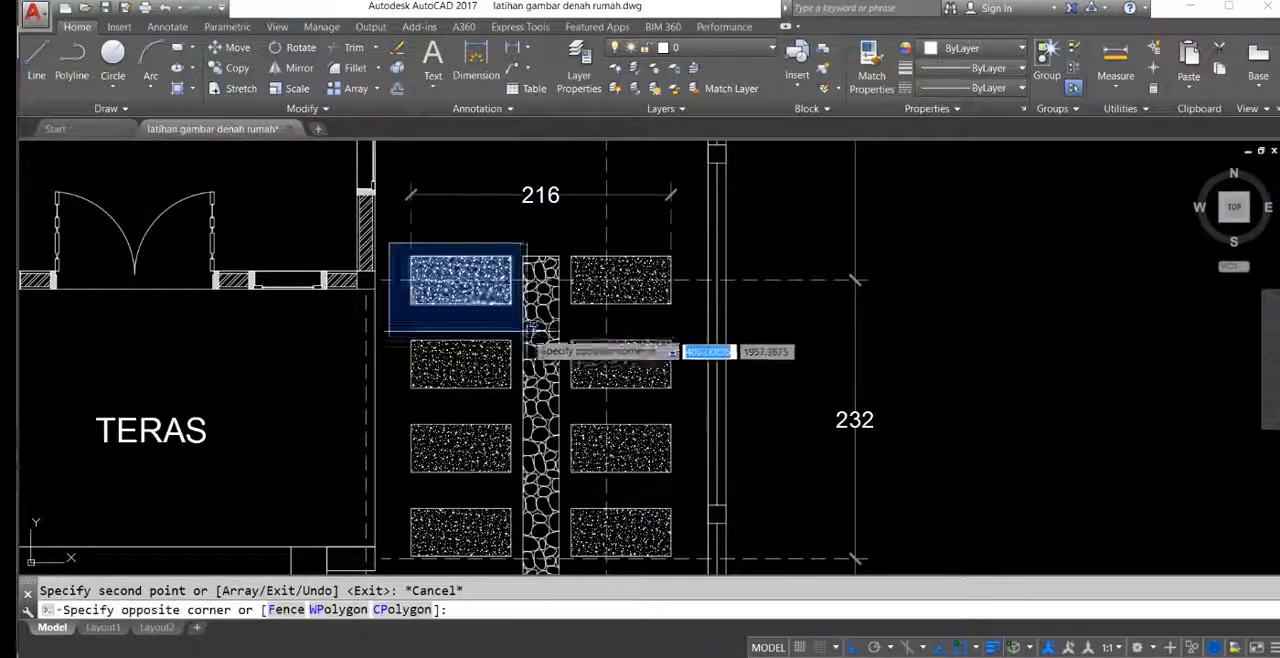
{"action": "scroll", "coordinate": [541, 270], "scroll_direction": "down", "scroll_amount": 5}
{"action": "left_click", "coordinate": [600, 430]}
{"action": "mouse_move", "coordinate": [529, 263]}
{"action": "middle_mouse_down"}
{"action": "mouse_move", "coordinate": [523, 299]}
{"action": "mouse_move", "coordinate": [541, 323]}
{"action": "mouse_move", "coordinate": [501, 283]}
{"action": "mouse_move", "coordinate": [511, 314]}
{"action": "mouse_move", "coordinate": [540, 301]}
{"action": "mouse_move", "coordinate": [531, 325]}
{"action": "middle_mouse_up"}
{"action": "key", "text": "Escape"}
{"action": "mouse_move", "coordinate": [686, 346]}
{"action": "middle_mouse_down"}
{"action": "mouse_move", "coordinate": [521, 283]}
{"action": "mouse_move", "coordinate": [518, 337]}
{"action": "mouse_move", "coordinate": [694, 308]}
{"action": "middle_mouse_up"}
{"action": "scroll", "coordinate": [457, 280], "scroll_direction": "up", "scroll_amount": 4}
{"action": "middle_click_drag", "start_coordinate": [622, 368], "coordinate": [535, 276]}
{"action": "scroll", "coordinate": [560, 293], "scroll_direction": "down", "scroll_amount": 2}
{"action": "mouse_move", "coordinate": [629, 338]}
{"action": "middle_mouse_down"}
{"action": "mouse_move", "coordinate": [565, 320]}
{"action": "mouse_move", "coordinate": [532, 384]}
{"action": "mouse_move", "coordinate": [493, 416]}
{"action": "middle_mouse_up"}
{"action": "scroll", "coordinate": [496, 416], "scroll_direction": "down", "scroll_amount": 4}
{"action": "middle_click_drag", "start_coordinate": [597, 392], "coordinate": [482, 328]}
{"action": "middle_click_drag", "start_coordinate": [805, 318], "coordinate": [792, 323]}
{"action": "scroll", "coordinate": [337, 313], "scroll_direction": "up", "scroll_amount": 4}
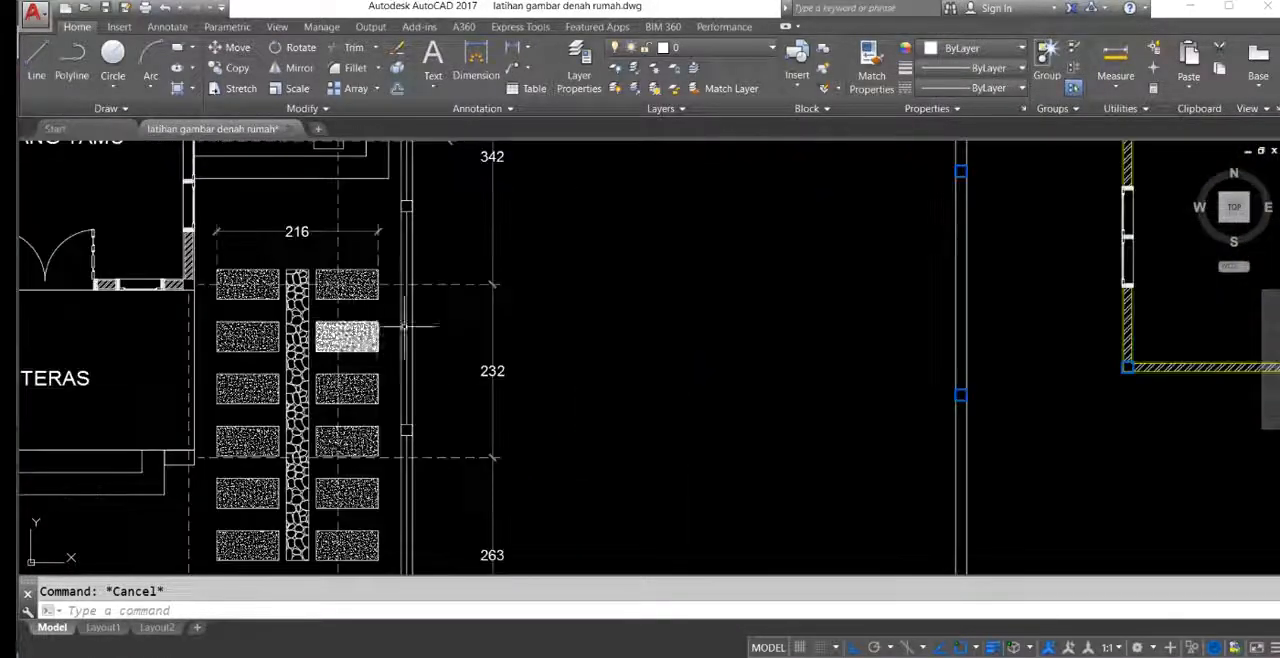
{"action": "middle_click_drag", "start_coordinate": [454, 351], "coordinate": [543, 300]}
{"action": "scroll", "coordinate": [543, 300], "scroll_direction": "up", "scroll_amount": 2}
{"action": "middle_click_drag", "start_coordinate": [605, 340], "coordinate": [680, 298]}
{"action": "scroll", "coordinate": [600, 280], "scroll_direction": "down", "scroll_amount": 4}
{"action": "middle_click_drag", "start_coordinate": [572, 319], "coordinate": [559, 356]}
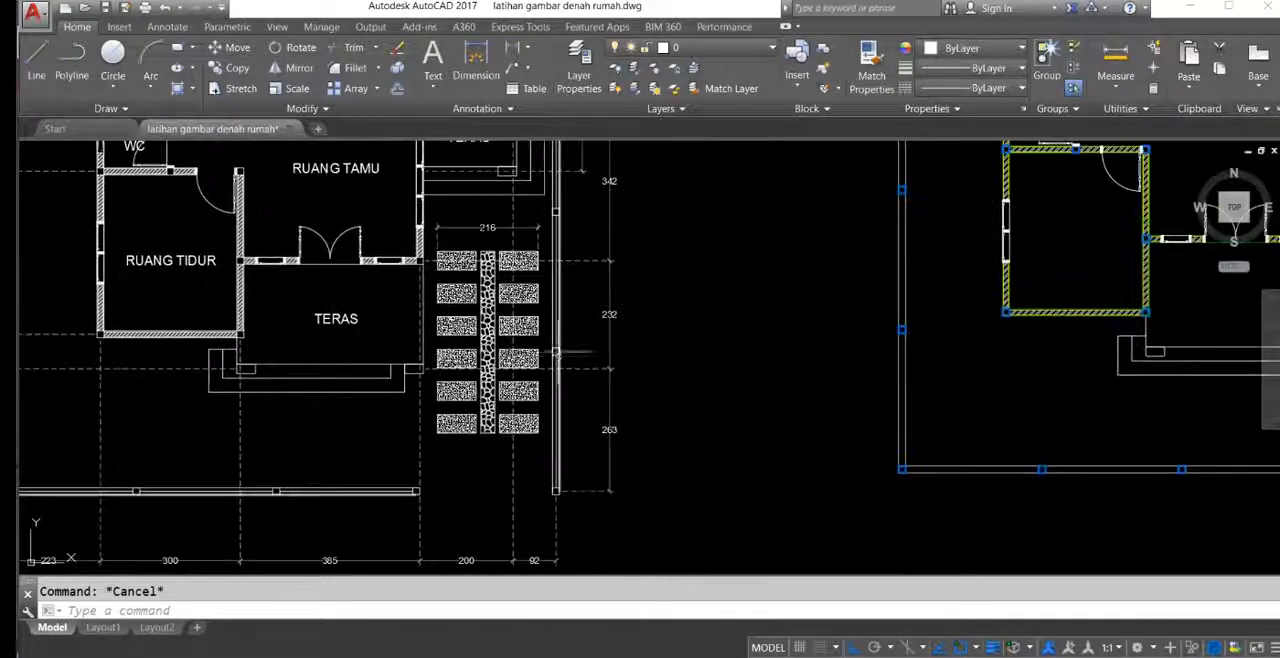
Step: Add a linear dimension for the overall height of the reference plan's paving, placed beyond the right boundary wall
{"action": "type", "text": "li"}
{"action": "key", "text": "Return"}
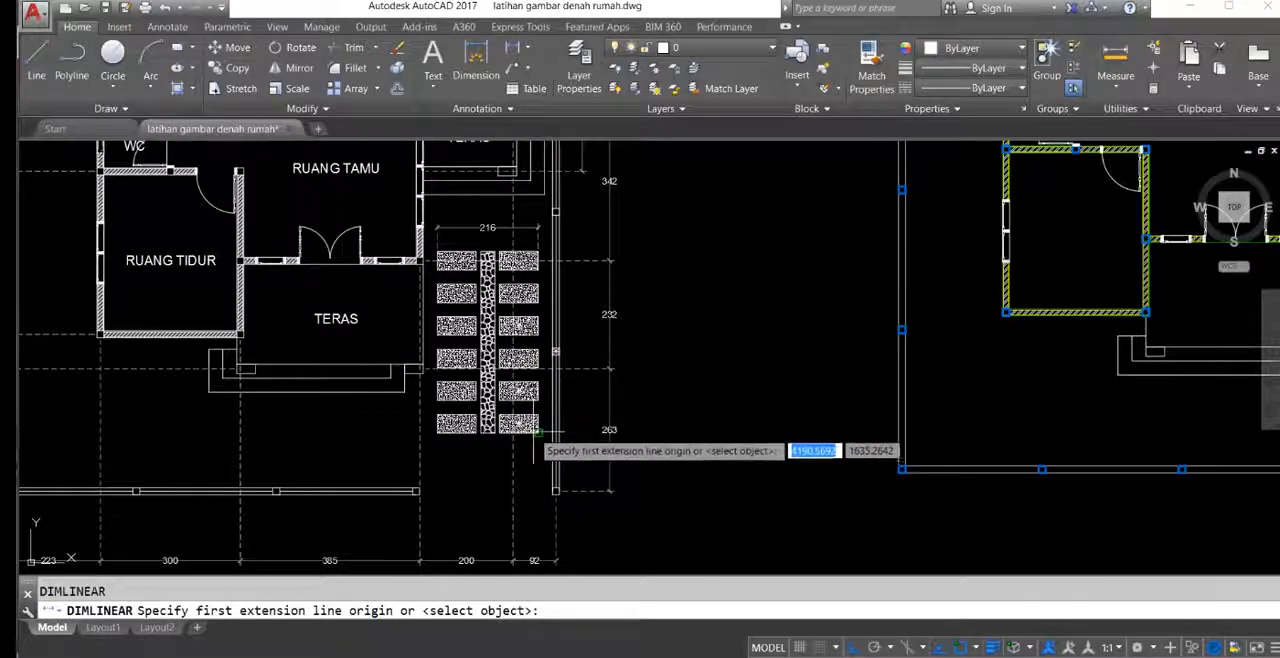
{"action": "left_click", "coordinate": [536, 432]}
{"action": "scroll", "coordinate": [533, 257], "scroll_direction": "up", "scroll_amount": 5}
{"action": "left_click", "coordinate": [548, 240]}
{"action": "scroll", "coordinate": [714, 309], "scroll_direction": "down", "scroll_amount": 6}
{"action": "scroll", "coordinate": [654, 306], "scroll_direction": "up", "scroll_amount": 5}
{"action": "left_click", "coordinate": [630, 248]}
{"action": "scroll", "coordinate": [626, 229], "scroll_direction": "down", "scroll_amount": 5}
{"action": "scroll", "coordinate": [666, 315], "scroll_direction": "up", "scroll_amount": 4}
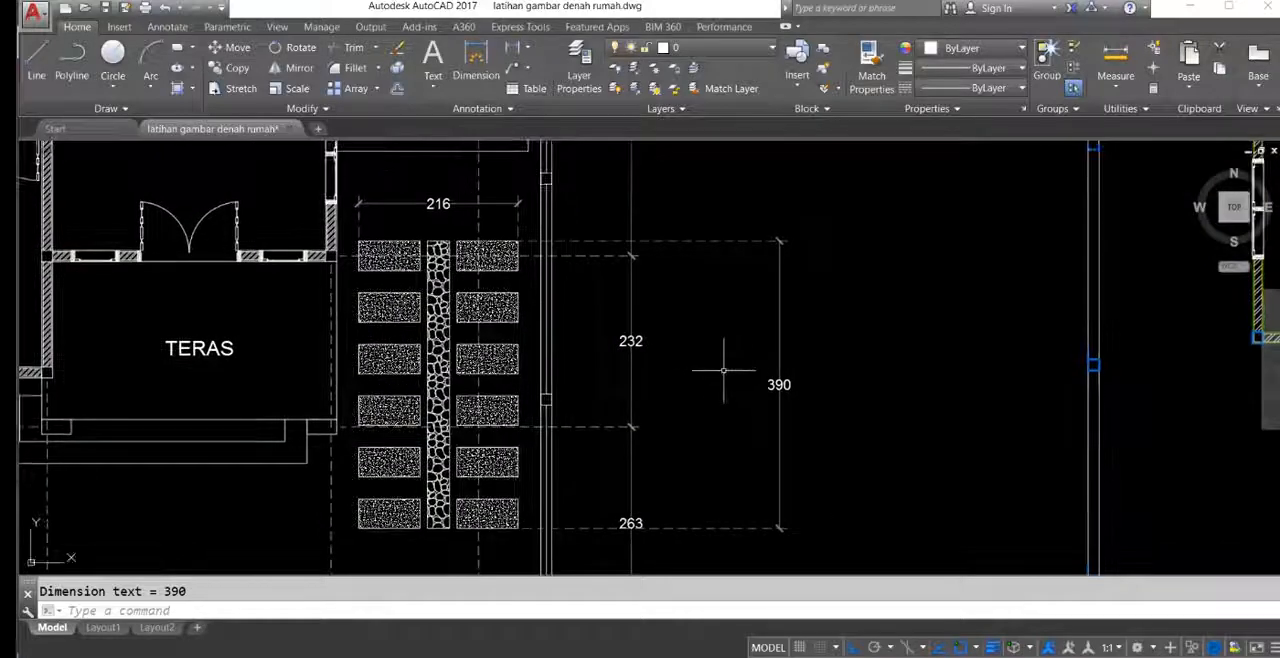
Step: Examine the hatch settings of the six paving blocks in the right column of the reference paving
{"action": "scroll", "coordinate": [441, 250], "scroll_direction": "down", "scroll_amount": 2}
{"action": "middle_click_drag", "start_coordinate": [617, 275], "coordinate": [583, 277]}
{"action": "scroll", "coordinate": [453, 272], "scroll_direction": "up", "scroll_amount": 2}
{"action": "mouse_move", "coordinate": [481, 295]}
{"action": "middle_mouse_down"}
{"action": "mouse_move", "coordinate": [506, 319]}
{"action": "mouse_move", "coordinate": [512, 298]}
{"action": "middle_mouse_up"}
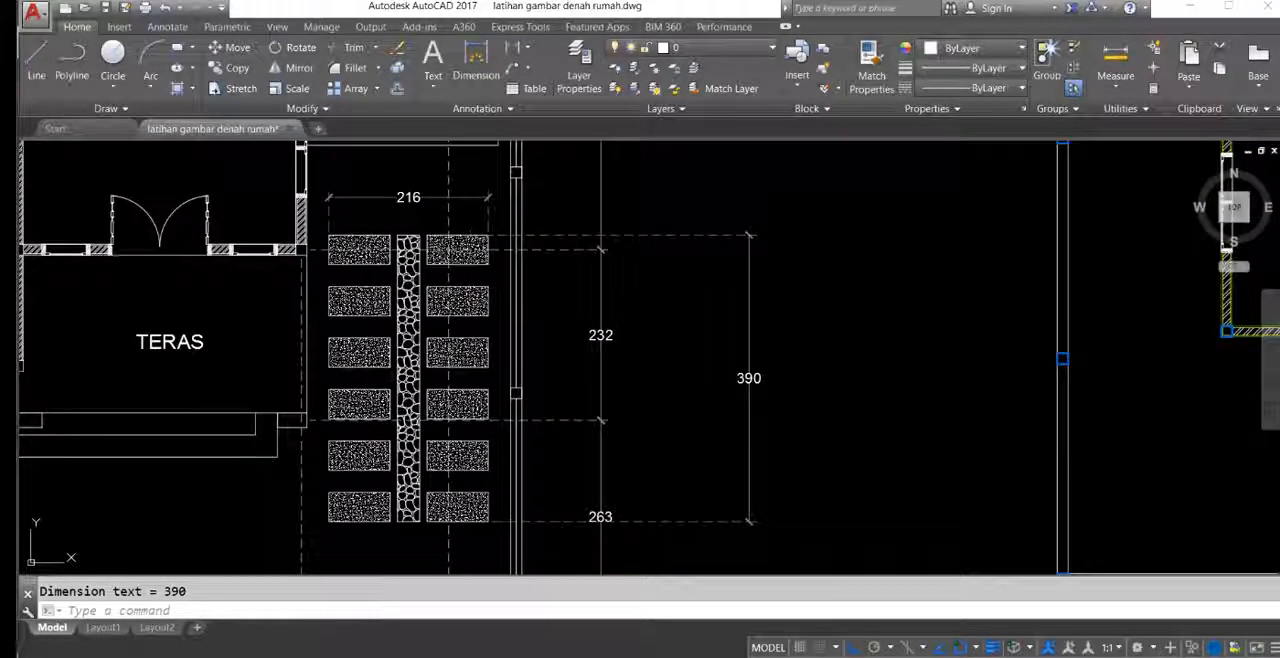
{"action": "left_click", "coordinate": [465, 250]}
{"action": "left_click", "coordinate": [465, 300]}
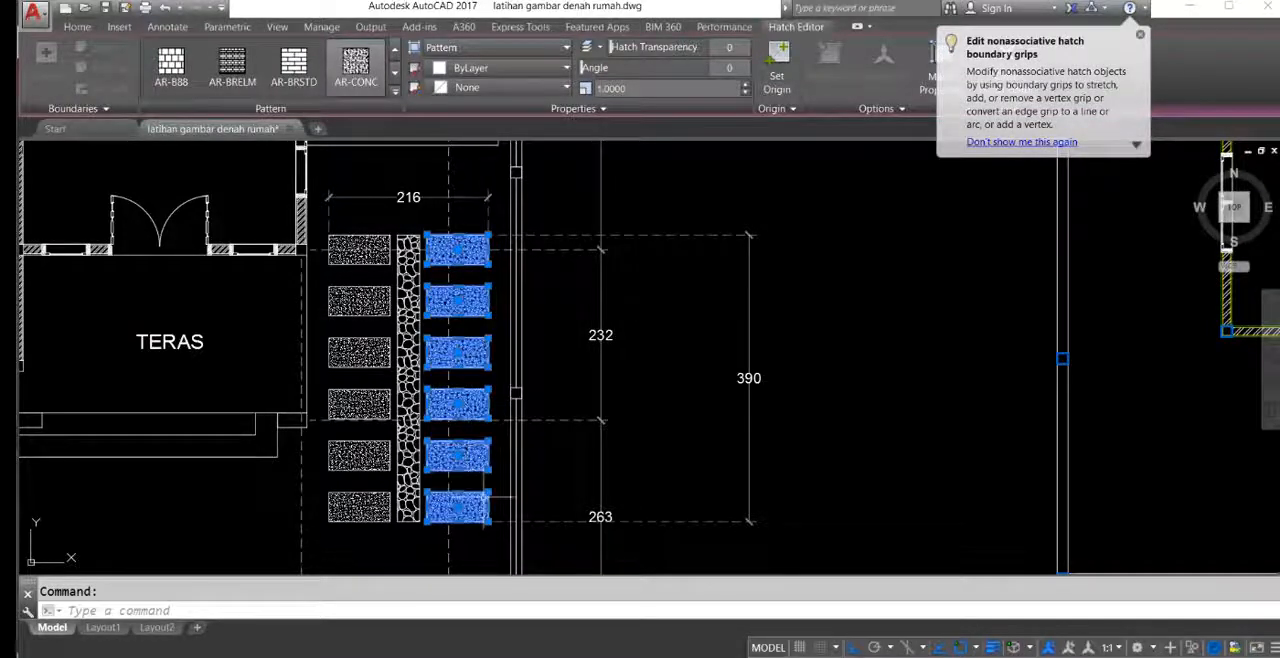
{"action": "middle_click_drag", "start_coordinate": [484, 497], "coordinate": [574, 399]}
{"action": "scroll", "coordinate": [540, 395], "scroll_direction": "up", "scroll_amount": 6}
{"action": "scroll", "coordinate": [538, 400], "scroll_direction": "down", "scroll_amount": 5}
{"action": "scroll", "coordinate": [538, 402], "scroll_direction": "up", "scroll_amount": 5}
{"action": "scroll", "coordinate": [541, 404], "scroll_direction": "down", "scroll_amount": 8}
{"action": "scroll", "coordinate": [547, 371], "scroll_direction": "up", "scroll_amount": 4}
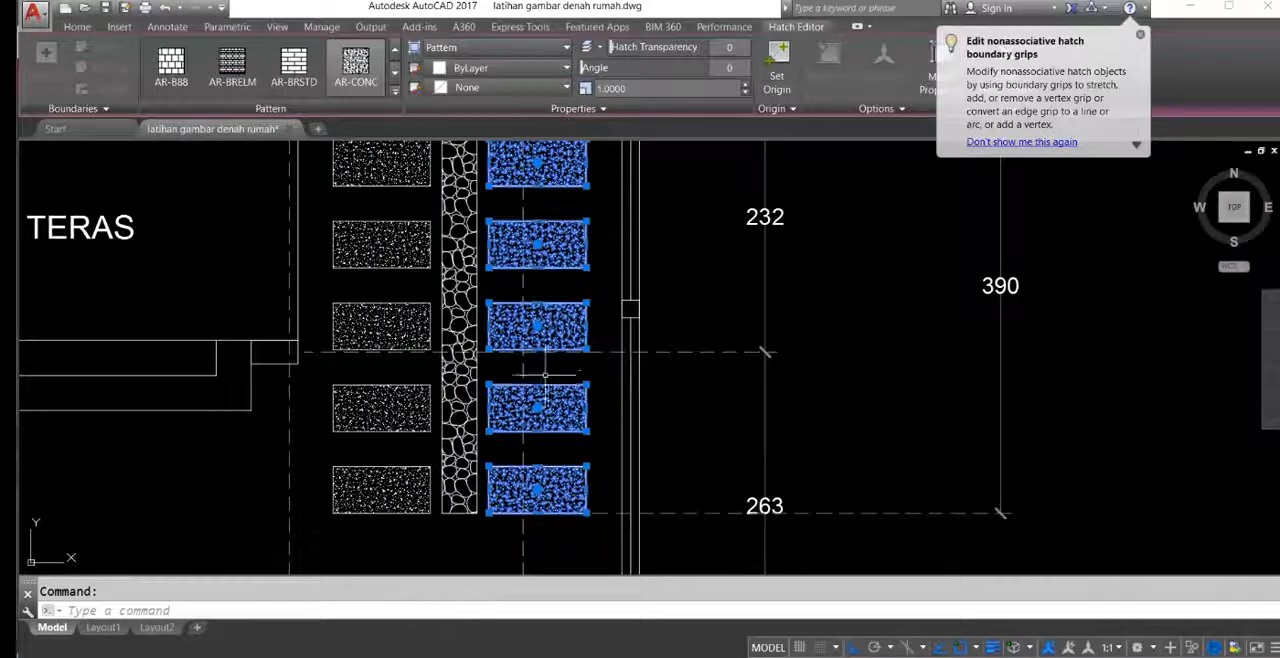
{"action": "scroll", "coordinate": [551, 420], "scroll_direction": "down", "scroll_amount": 2}
{"action": "middle_click_drag", "start_coordinate": [547, 243], "coordinate": [532, 308]}
{"action": "key", "text": "Escape"}
Step: Dimension the height of the reference paving's top-right block and the gap between it and the block below
{"action": "type", "text": "dli"}
{"action": "key", "text": "Return"}
{"action": "scroll", "coordinate": [496, 285], "scroll_direction": "up", "scroll_amount": 2}
{"action": "left_click", "coordinate": [494, 269]}
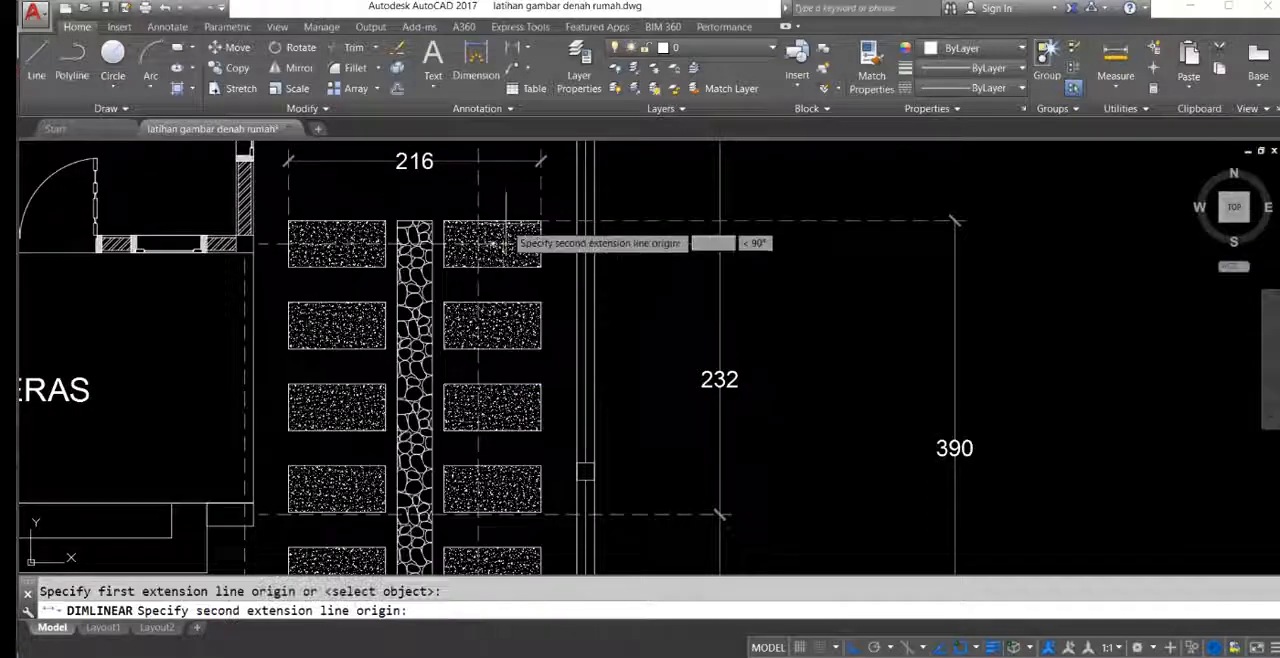
{"action": "left_click", "coordinate": [505, 222]}
{"action": "left_click", "coordinate": [640, 244]}
{"action": "key", "text": "Return"}
{"action": "left_click", "coordinate": [541, 267]}
{"action": "left_click", "coordinate": [541, 302]}
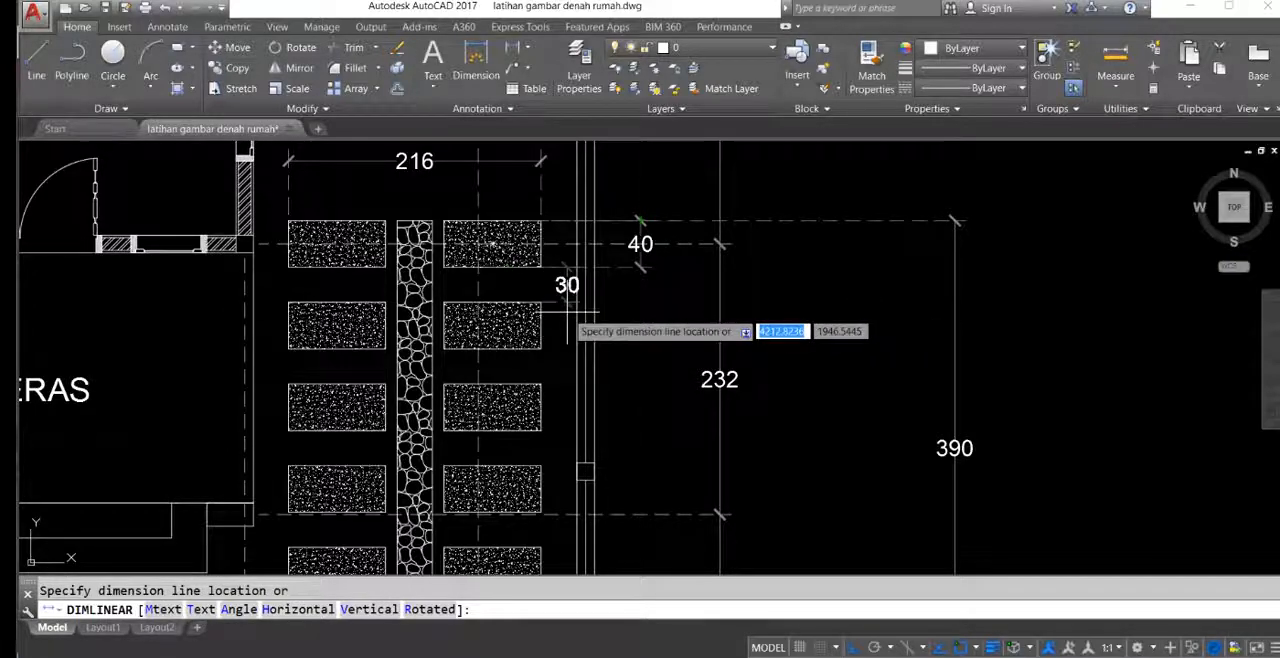
{"action": "left_click", "coordinate": [668, 300]}
{"action": "mouse_move", "coordinate": [668, 300]}
{"action": "middle_mouse_down"}
{"action": "mouse_move", "coordinate": [619, 310]}
{"action": "mouse_move", "coordinate": [513, 283]}
{"action": "middle_mouse_up"}
Step: Draw a 216 by 390 rectangle starting between the front terrace and the right boundary wall of the new plan
{"action": "scroll", "coordinate": [550, 265], "scroll_direction": "down", "scroll_amount": 4}
{"action": "middle_click_drag", "start_coordinate": [620, 303], "coordinate": [340, 277]}
{"action": "scroll", "coordinate": [400, 274], "scroll_direction": "up", "scroll_amount": 1}
{"action": "scroll", "coordinate": [622, 260], "scroll_direction": "up", "scroll_amount": 1}
{"action": "mouse_move", "coordinate": [622, 260]}
{"action": "middle_mouse_down"}
{"action": "mouse_move", "coordinate": [982, 352]}
{"action": "mouse_move", "coordinate": [786, 337]}
{"action": "mouse_move", "coordinate": [951, 340]}
{"action": "mouse_move", "coordinate": [817, 343]}
{"action": "middle_mouse_up"}
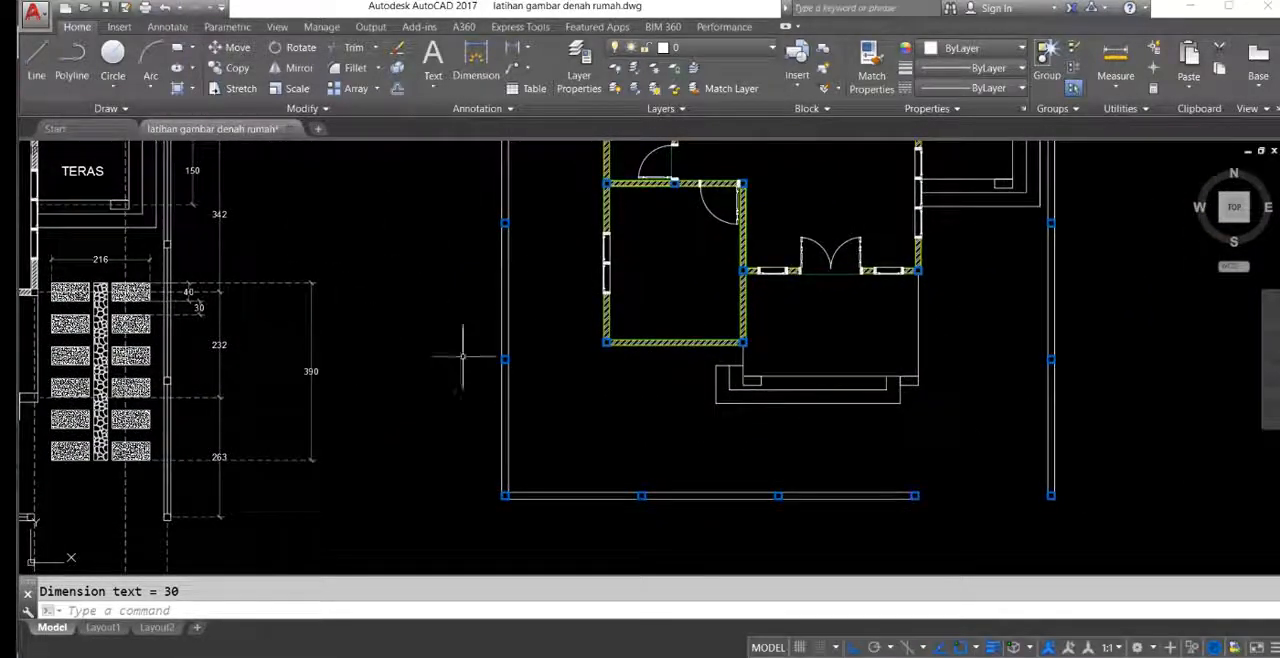
{"action": "middle_click_drag", "start_coordinate": [596, 376], "coordinate": [554, 351]}
{"action": "key", "text": "Return"}
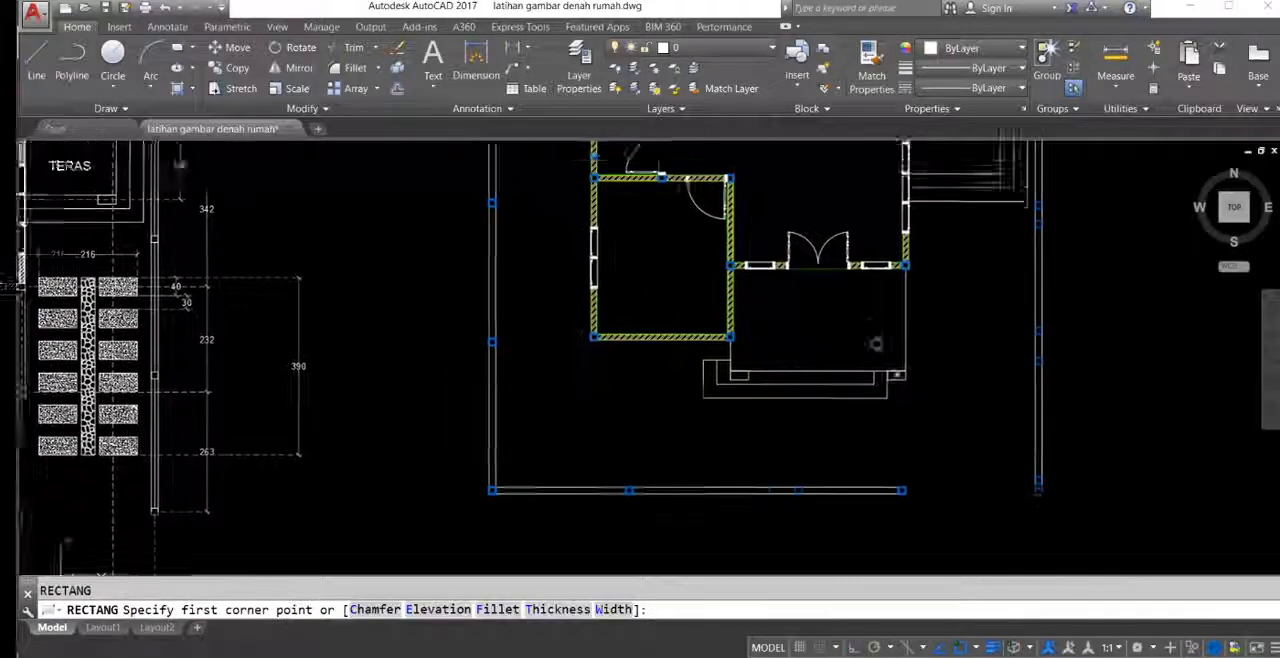
{"action": "middle_click_drag", "start_coordinate": [929, 257], "coordinate": [1006, 297]}
{"action": "left_click", "coordinate": [1017, 305]}
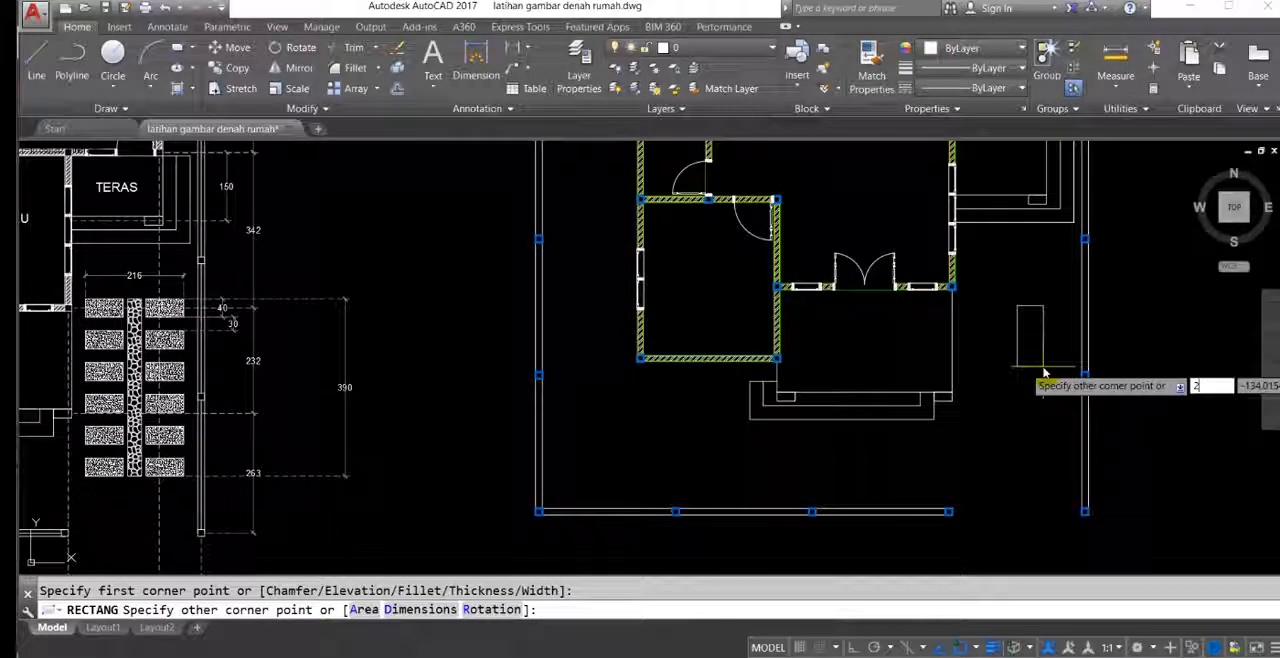
{"action": "type", "text": "216"}
{"action": "key", "text": "Tab"}
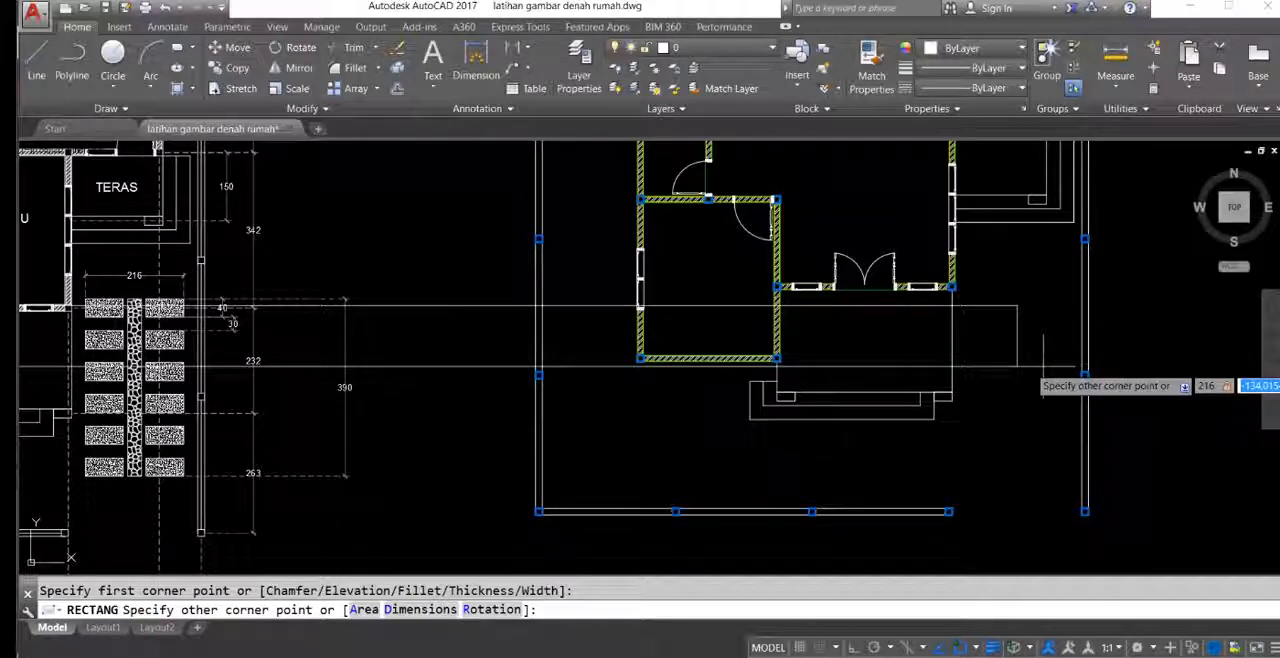
{"action": "type", "text": "390"}
{"action": "key", "text": "Return"}
{"action": "mouse_move", "coordinate": [1139, 290]}
{"action": "middle_mouse_down"}
{"action": "mouse_move", "coordinate": [1084, 333]}
{"action": "mouse_move", "coordinate": [1014, 325]}
{"action": "middle_mouse_up"}
{"action": "type", "text": "m"}
{"action": "key", "text": "Return"}
{"action": "left_click", "coordinate": [979, 273]}
{"action": "middle_click_drag", "start_coordinate": [897, 408], "coordinate": [919, 367]}
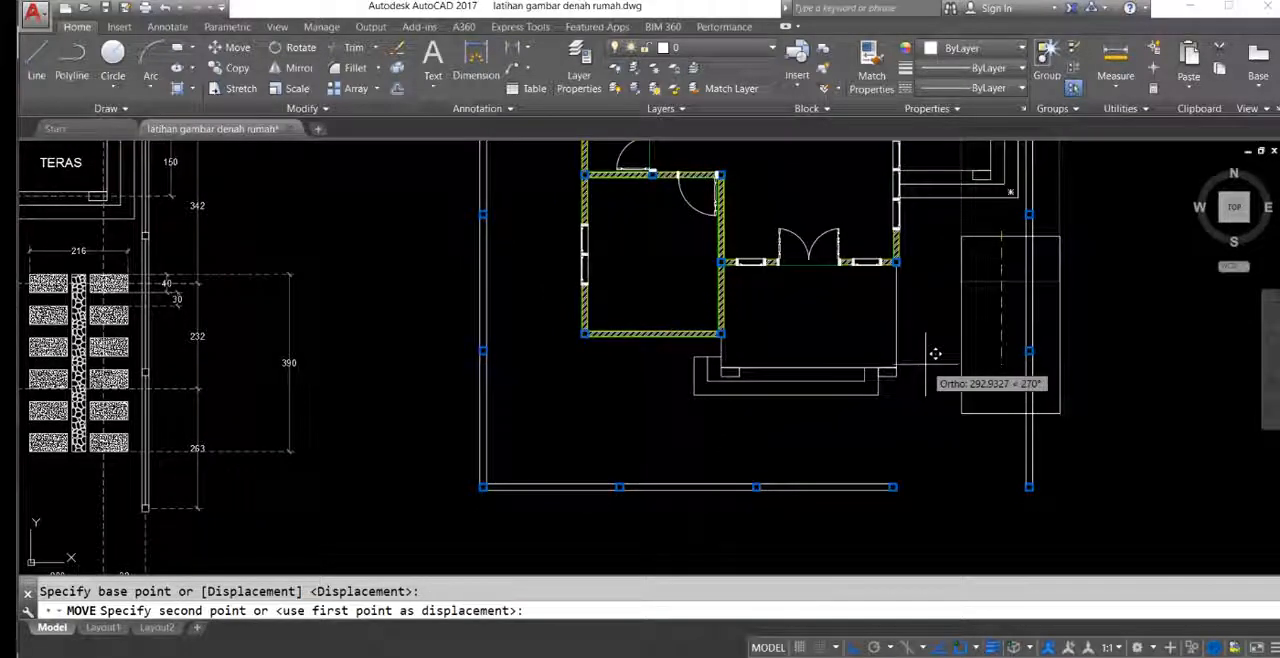
{"action": "key", "text": "Escape"}
Step: Move the paving rectangle freely, with Ortho off, into the space between the front terrace and the right boundary wall
{"action": "left_click", "coordinate": [1002, 319]}
{"action": "left_click", "coordinate": [972, 268]}
{"action": "middle_click_drag", "start_coordinate": [960, 313], "coordinate": [974, 321]}
{"action": "type", "text": "m"}
{"action": "key", "text": "Return"}
{"action": "left_click", "coordinate": [989, 318]}
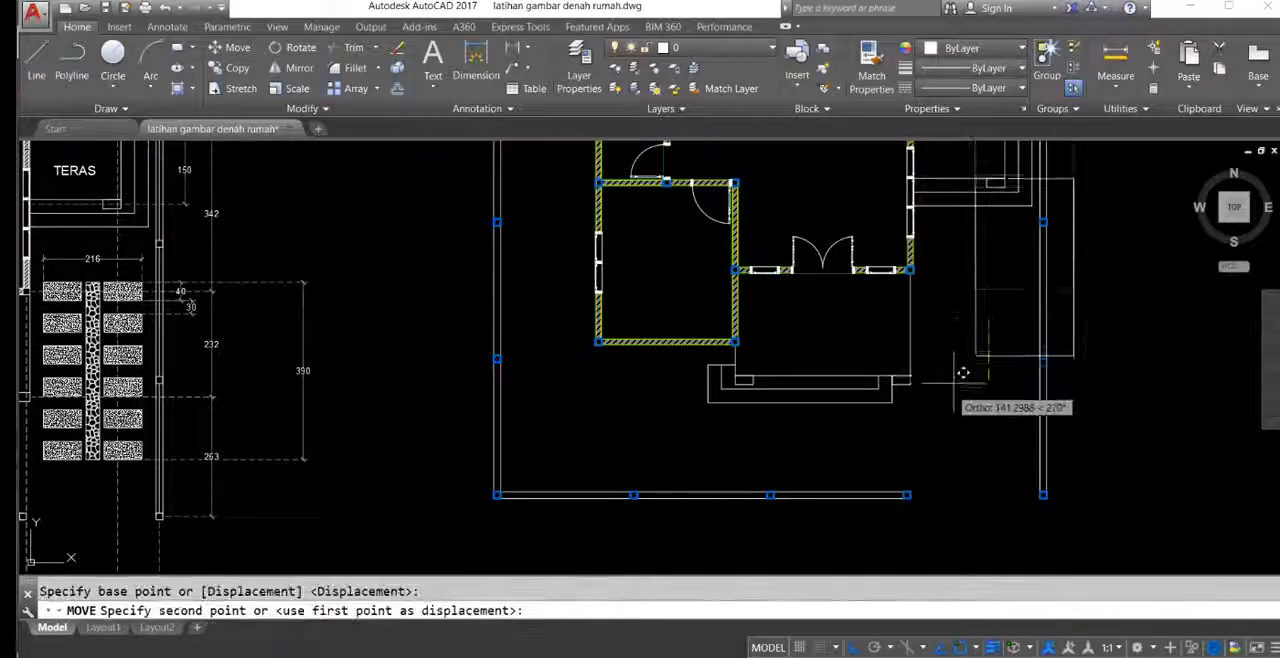
{"action": "key", "text": "F8"}
{"action": "middle_click_drag", "start_coordinate": [987, 355], "coordinate": [982, 349]}
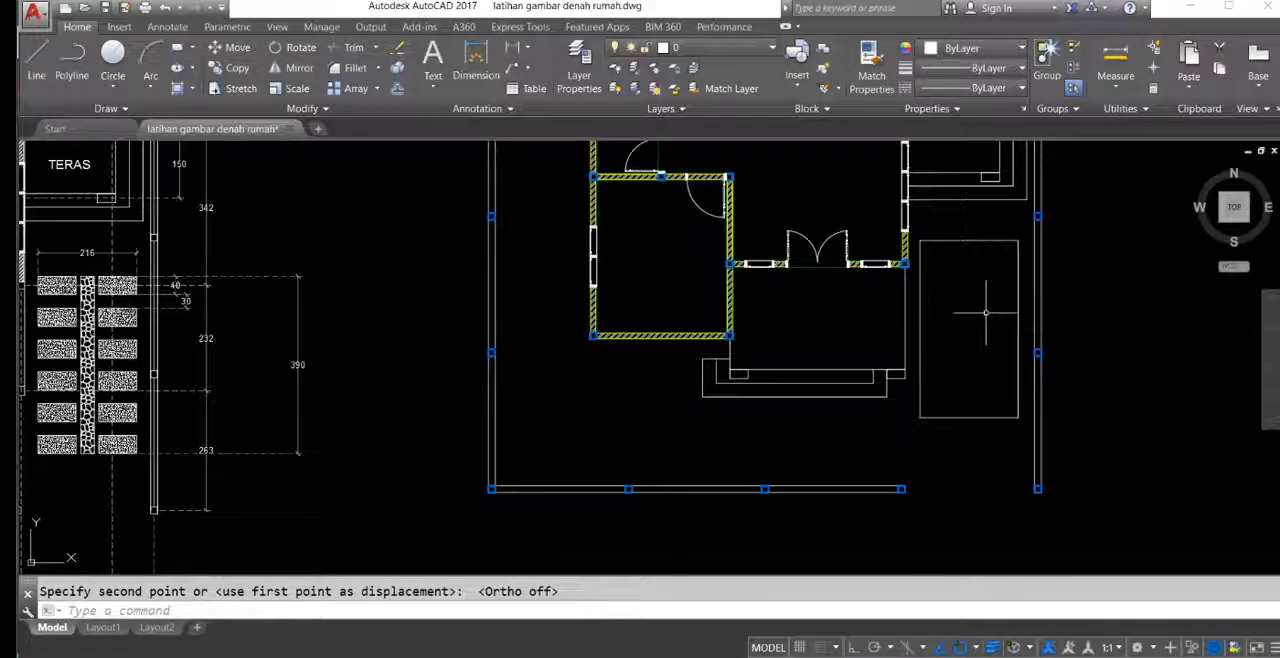
Step: Nudge the paving rectangle slightly up and to the right within the space beside the terrace
{"action": "left_click", "coordinate": [981, 315]}
{"action": "left_click", "coordinate": [972, 256]}
{"action": "left_click", "coordinate": [989, 293]}
{"action": "left_click", "coordinate": [962, 228]}
{"action": "type", "text": "m"}
{"action": "key", "text": "Return"}
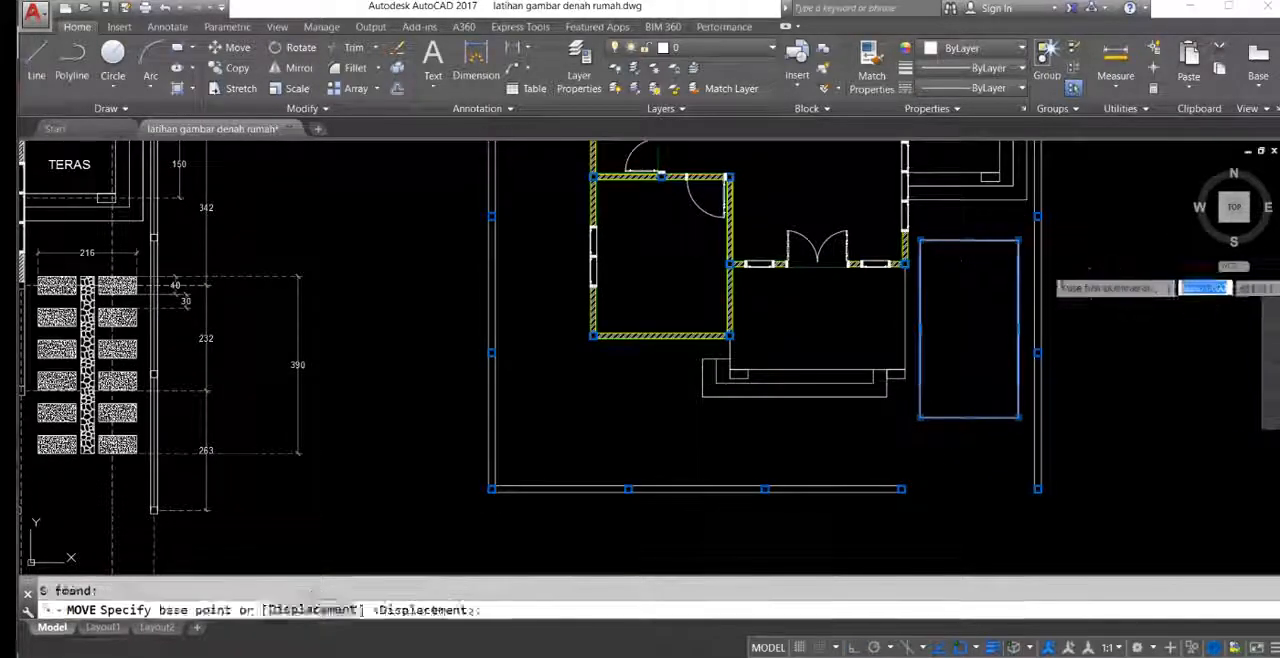
{"action": "left_click", "coordinate": [1099, 260]}
{"action": "left_click", "coordinate": [1103, 251]}
Step: Examine the block heights and gaps along the reference plan's paving
{"action": "mouse_move", "coordinate": [914, 276]}
{"action": "middle_mouse_down"}
{"action": "mouse_move", "coordinate": [984, 301]}
{"action": "mouse_move", "coordinate": [1005, 225]}
{"action": "middle_mouse_up"}
{"action": "middle_click_drag", "start_coordinate": [1034, 181], "coordinate": [978, 261]}
{"action": "middle_click_drag", "start_coordinate": [358, 318], "coordinate": [446, 297]}
{"action": "mouse_move", "coordinate": [248, 292]}
{"action": "middle_mouse_down"}
{"action": "mouse_move", "coordinate": [341, 300]}
{"action": "mouse_move", "coordinate": [326, 281]}
{"action": "mouse_move", "coordinate": [425, 334]}
{"action": "middle_mouse_up"}
{"action": "scroll", "coordinate": [294, 288], "scroll_direction": "up", "scroll_amount": 6}
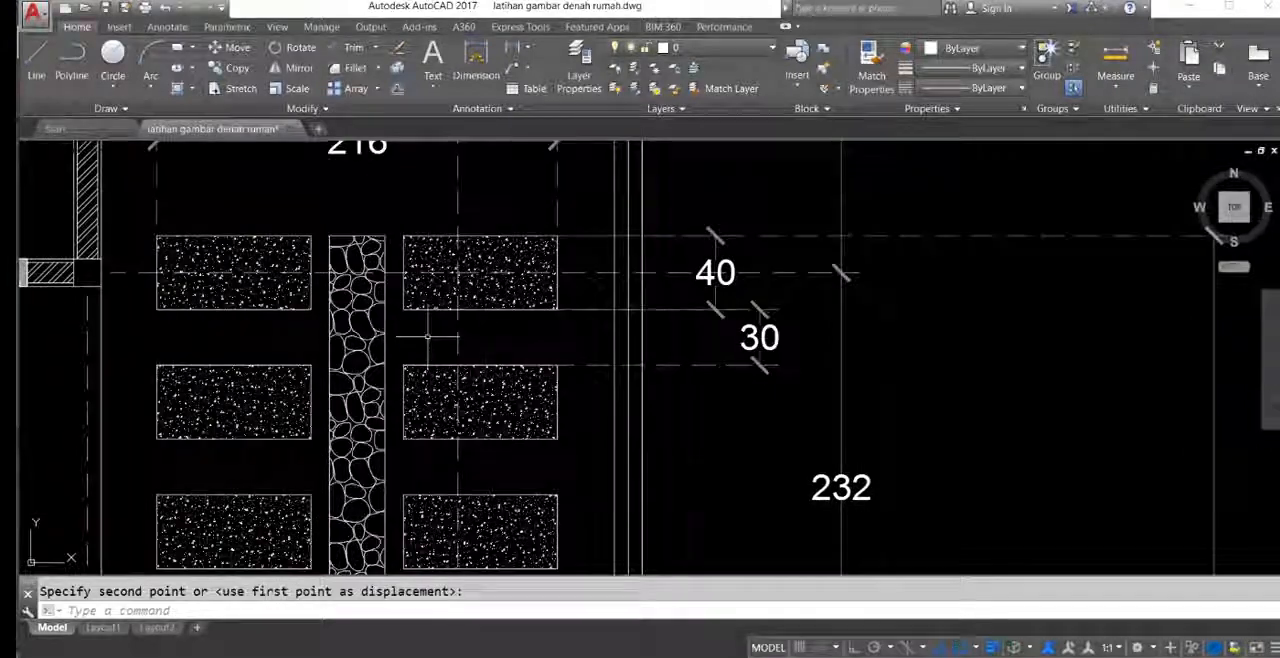
{"action": "middle_click_drag", "start_coordinate": [631, 348], "coordinate": [613, 344]}
{"action": "mouse_move", "coordinate": [514, 377]}
{"action": "middle_mouse_down"}
{"action": "mouse_move", "coordinate": [482, 342]}
{"action": "mouse_move", "coordinate": [472, 428]}
{"action": "middle_mouse_up"}
{"action": "scroll", "coordinate": [463, 325], "scroll_direction": "up", "scroll_amount": 4}
{"action": "scroll", "coordinate": [473, 297], "scroll_direction": "down", "scroll_amount": 4}
{"action": "mouse_move", "coordinate": [491, 297]}
{"action": "middle_mouse_down"}
{"action": "mouse_move", "coordinate": [455, 371]}
{"action": "mouse_move", "coordinate": [444, 313]}
{"action": "mouse_move", "coordinate": [360, 310]}
{"action": "middle_mouse_up"}
{"action": "middle_click_drag", "start_coordinate": [498, 341], "coordinate": [524, 313]}
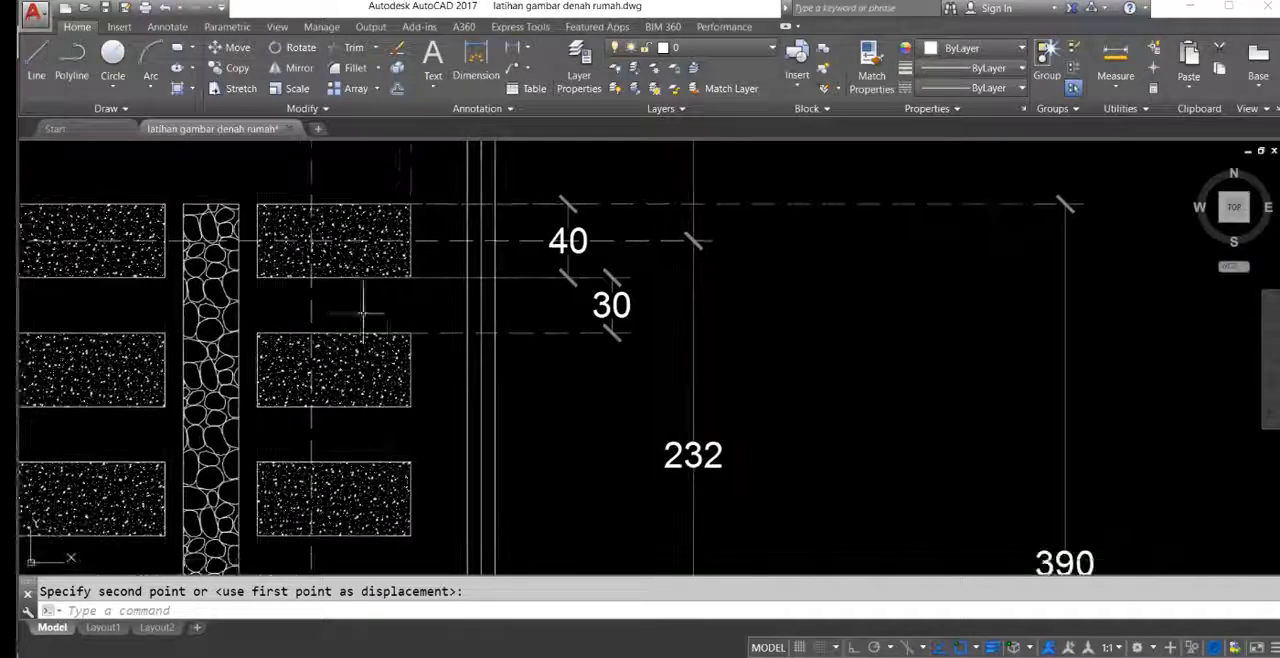
{"action": "mouse_move", "coordinate": [406, 307]}
{"action": "middle_mouse_down"}
{"action": "mouse_move", "coordinate": [430, 295]}
{"action": "mouse_move", "coordinate": [435, 334]}
{"action": "mouse_move", "coordinate": [409, 183]}
{"action": "middle_mouse_up"}
{"action": "scroll", "coordinate": [413, 177], "scroll_direction": "down", "scroll_amount": 2}
{"action": "middle_click_drag", "start_coordinate": [433, 286], "coordinate": [437, 344]}
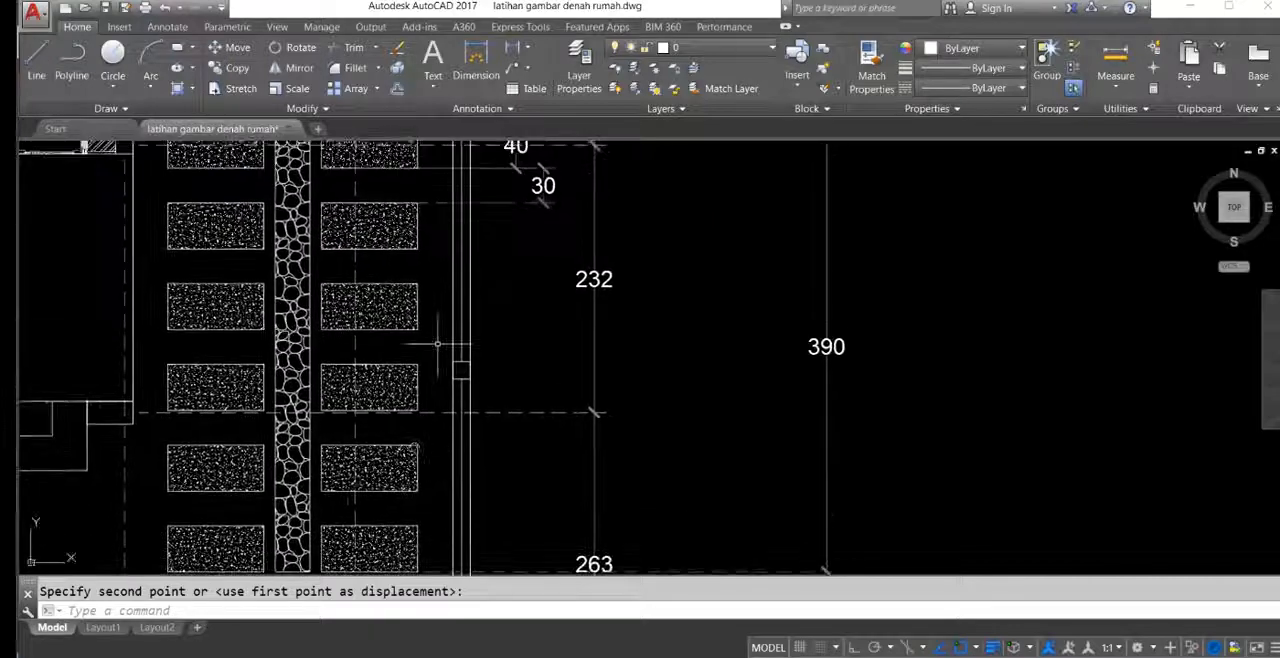
{"action": "middle_click_drag", "start_coordinate": [422, 202], "coordinate": [430, 273]}
{"action": "scroll", "coordinate": [425, 275], "scroll_direction": "up", "scroll_amount": 4}
{"action": "scroll", "coordinate": [423, 289], "scroll_direction": "down", "scroll_amount": 2}
{"action": "middle_click_drag", "start_coordinate": [413, 180], "coordinate": [423, 240]}
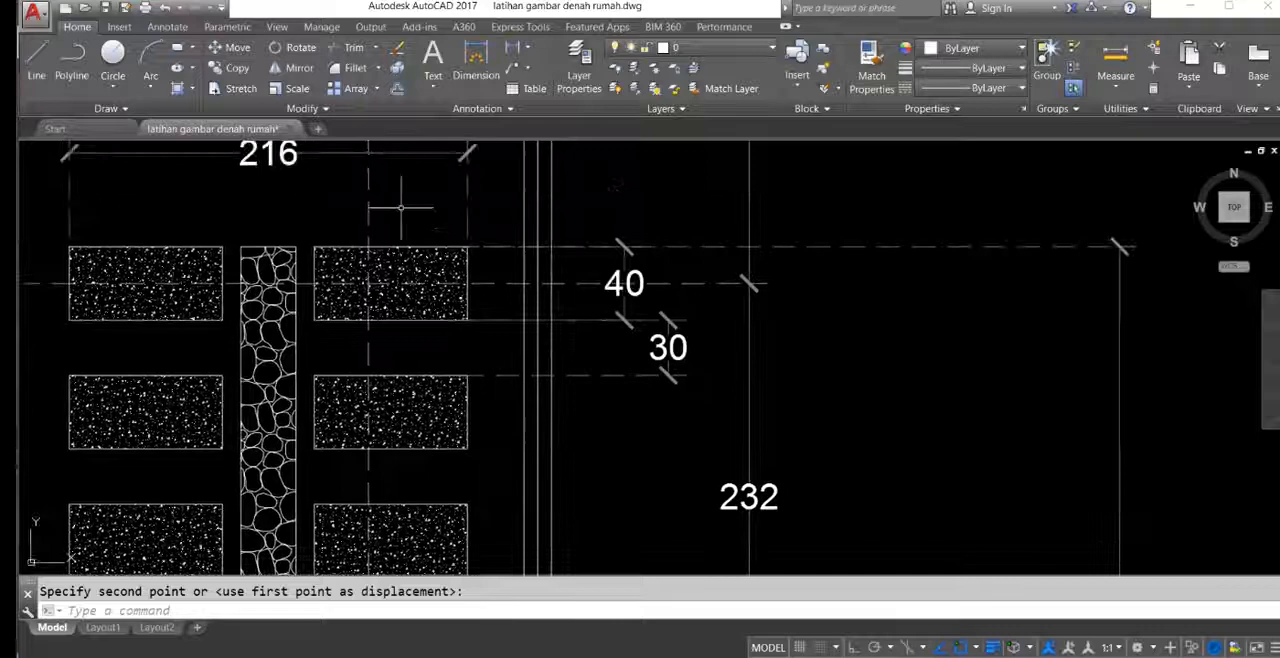
Step: Stretch the upper edge of the paving rectangle upward by 15 with Ortho on
{"action": "scroll", "coordinate": [405, 212], "scroll_direction": "down", "scroll_amount": 3}
{"action": "scroll", "coordinate": [432, 426], "scroll_direction": "down", "scroll_amount": 5}
{"action": "middle_click_drag", "start_coordinate": [834, 348], "coordinate": [606, 328]}
{"action": "scroll", "coordinate": [745, 294], "scroll_direction": "up", "scroll_amount": 5}
{"action": "middle_click_drag", "start_coordinate": [682, 251], "coordinate": [692, 281]}
{"action": "scroll", "coordinate": [712, 279], "scroll_direction": "up", "scroll_amount": 2}
{"action": "scroll", "coordinate": [780, 277], "scroll_direction": "up", "scroll_amount": 5}
{"action": "left_click", "coordinate": [829, 271]}
{"action": "scroll", "coordinate": [724, 334], "scroll_direction": "down", "scroll_amount": 4}
{"action": "left_click", "coordinate": [441, 350]}
{"action": "key", "text": "Return"}
{"action": "left_click", "coordinate": [425, 283]}
{"action": "key", "text": "F8"}
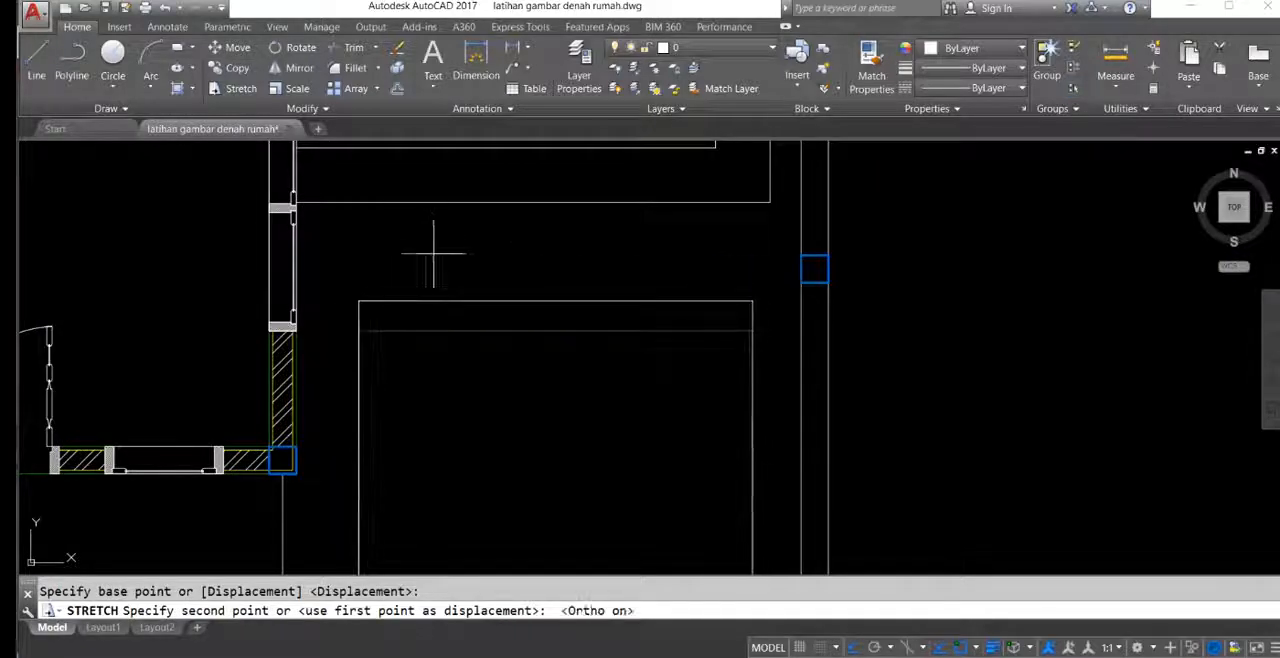
{"action": "type", "text": "15"}
{"action": "key", "text": "Return"}
Step: Stretch the lower edge of the paving rectangle downward by 15
{"action": "scroll", "coordinate": [515, 266], "scroll_direction": "down", "scroll_amount": 5}
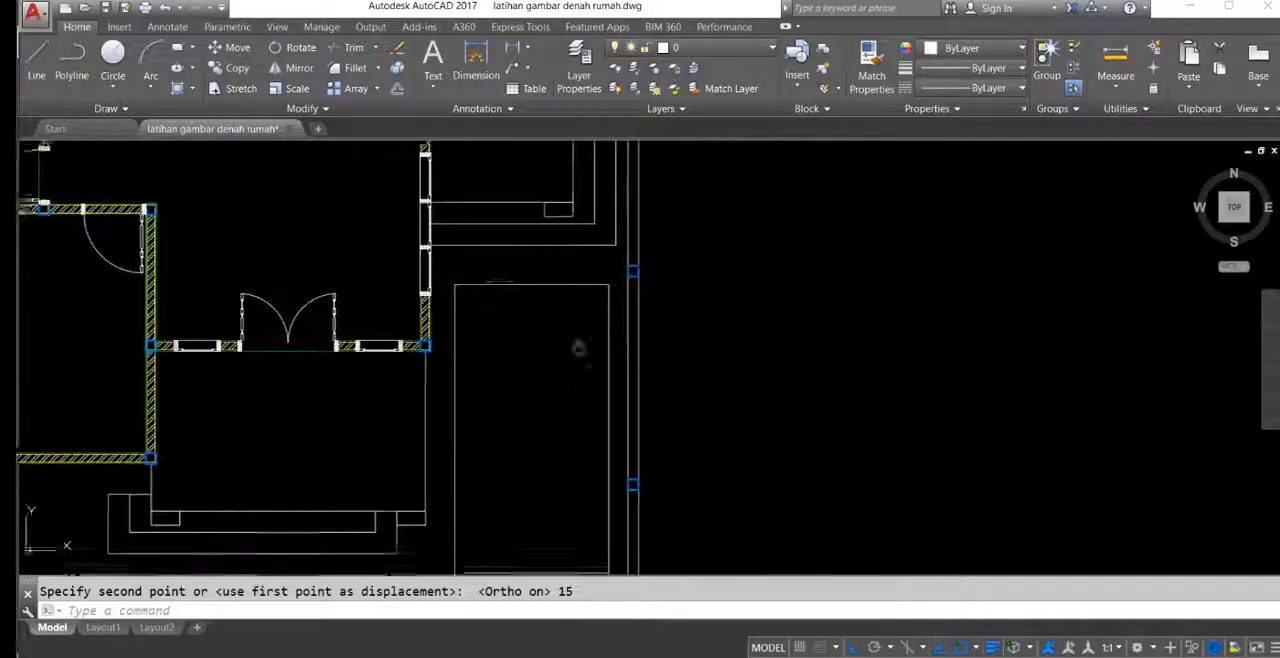
{"action": "middle_click_drag", "start_coordinate": [577, 349], "coordinate": [566, 224]}
{"action": "left_click", "coordinate": [607, 421]}
{"action": "left_click", "coordinate": [437, 466]}
{"action": "key", "text": "Return"}
{"action": "left_click", "coordinate": [489, 335]}
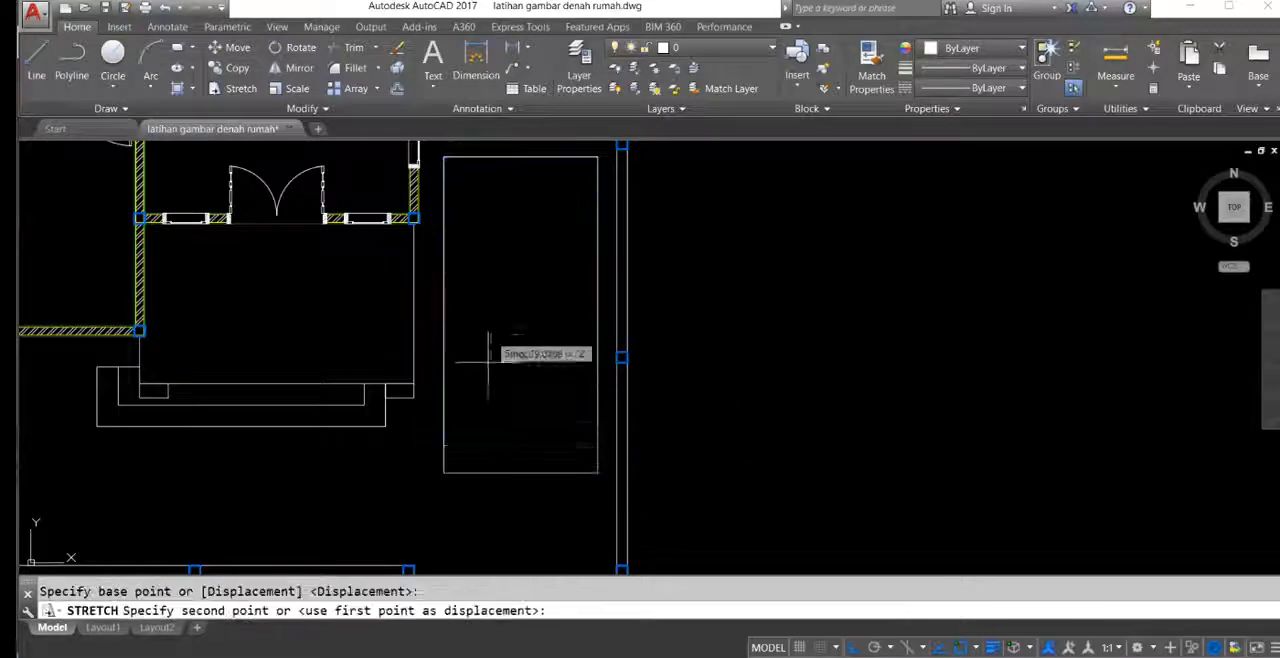
{"action": "type", "text": "15"}
{"action": "key", "text": "Return"}
Step: Explode the paving rectangle beside the front terrace into separate lines
{"action": "middle_click_drag", "start_coordinate": [471, 316], "coordinate": [708, 331]}
{"action": "scroll", "coordinate": [708, 331], "scroll_direction": "down", "scroll_amount": 5}
{"action": "scroll", "coordinate": [917, 322], "scroll_direction": "up", "scroll_amount": 4}
{"action": "middle_click_drag", "start_coordinate": [934, 317], "coordinate": [863, 291]}
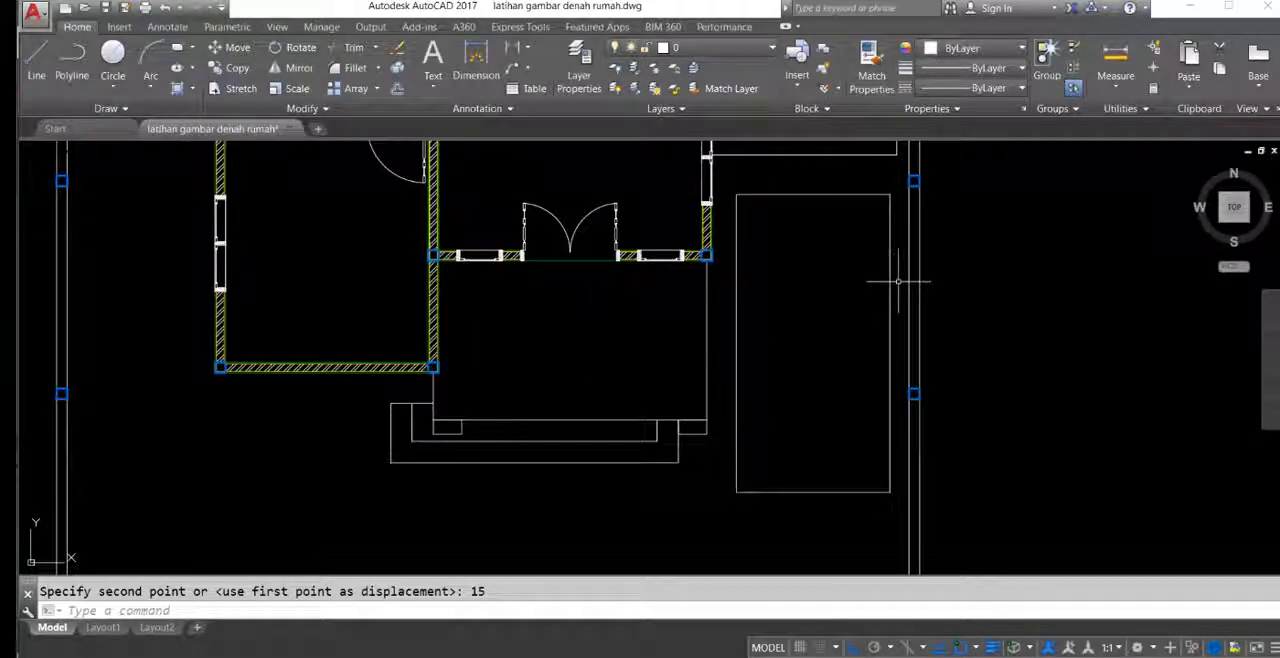
{"action": "left_click", "coordinate": [898, 284]}
{"action": "left_click", "coordinate": [784, 258]}
{"action": "middle_click_drag", "start_coordinate": [784, 258], "coordinate": [786, 270]}
{"action": "type", "text": "x"}
{"action": "key", "text": "Return"}
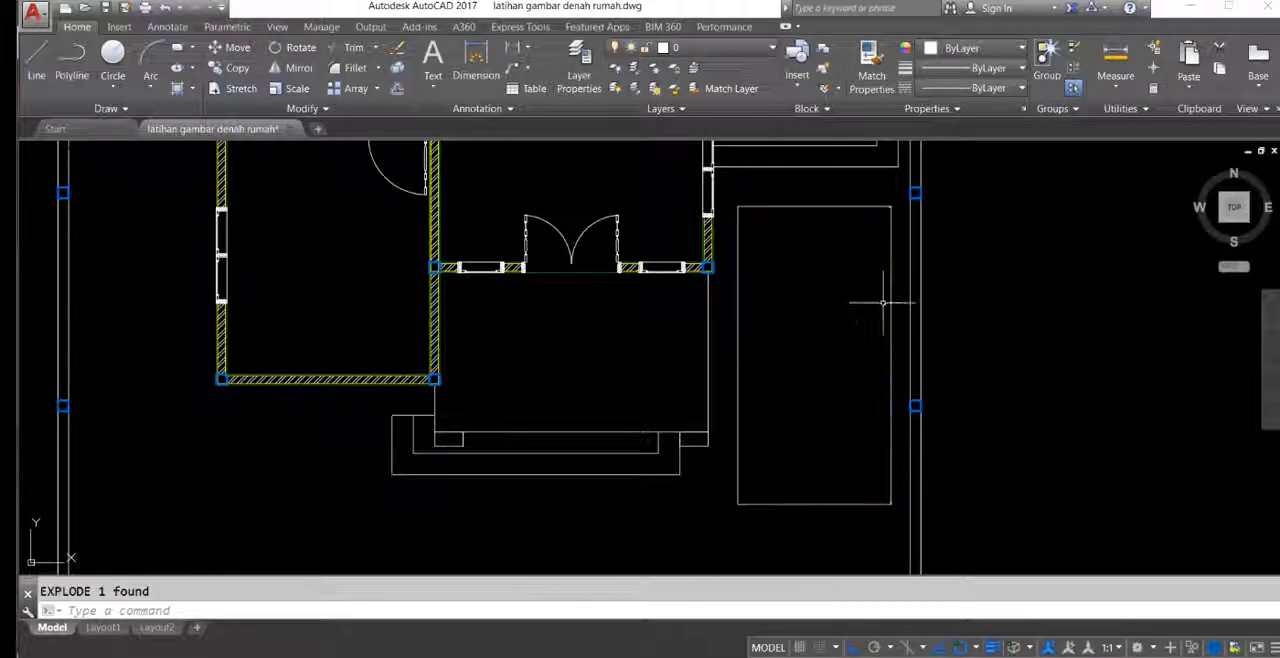
Step: Divide the right edge of the paving rectangle into 6 segments, matching the rows of blocks in the reference plan
{"action": "middle_click_drag", "start_coordinate": [893, 292], "coordinate": [853, 293]}
{"action": "type", "text": "div"}
{"action": "key", "text": "Return"}
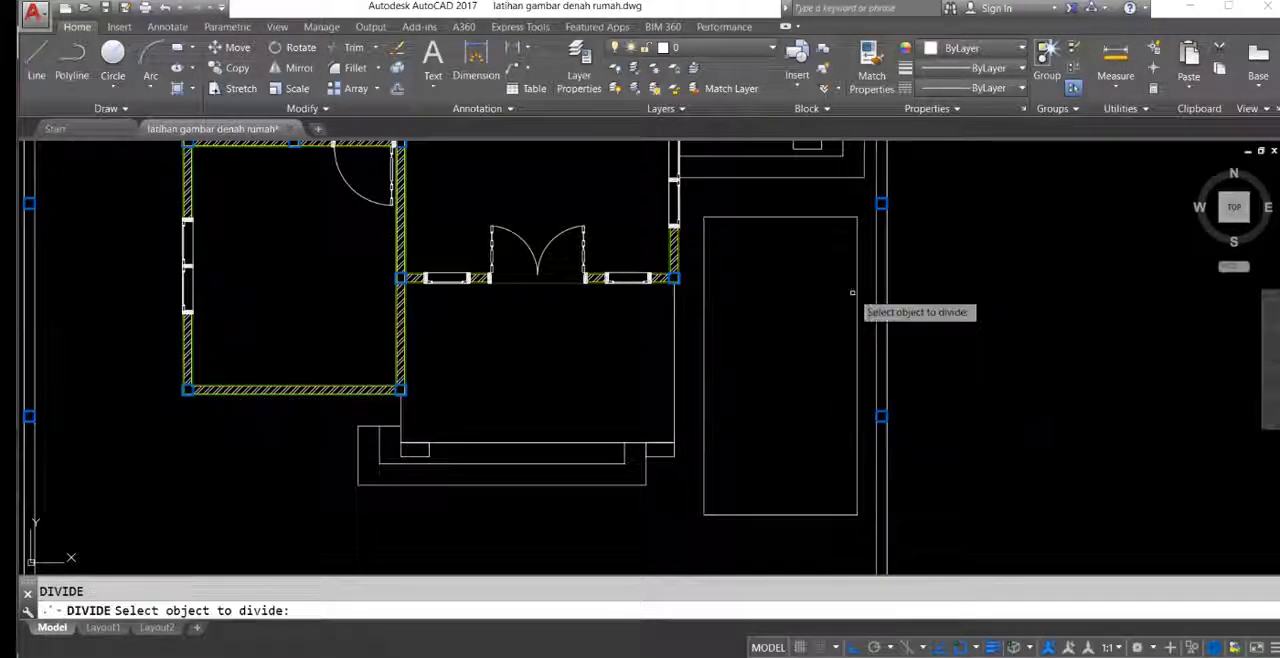
{"action": "left_click", "coordinate": [857, 283]}
{"action": "scroll", "coordinate": [737, 301], "scroll_direction": "down", "scroll_amount": 2}
{"action": "middle_click_drag", "start_coordinate": [622, 305], "coordinate": [1051, 272]}
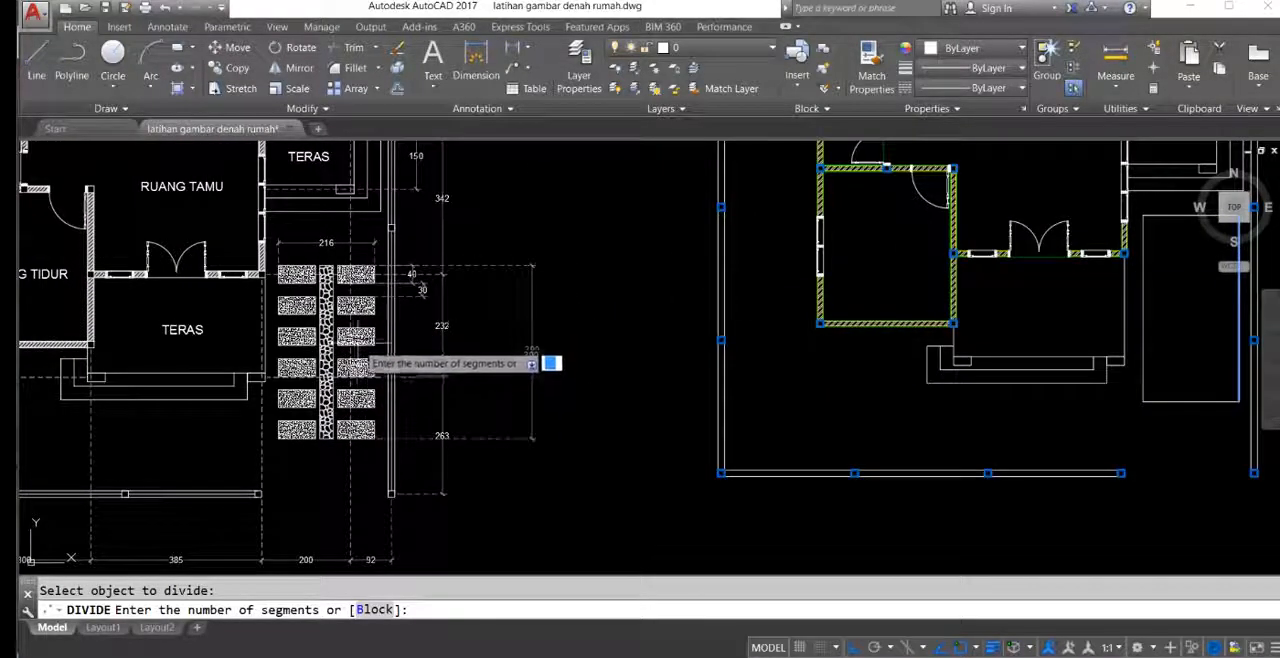
{"action": "middle_click_drag", "start_coordinate": [930, 367], "coordinate": [556, 354]}
{"action": "middle_click_drag", "start_coordinate": [709, 307], "coordinate": [716, 338]}
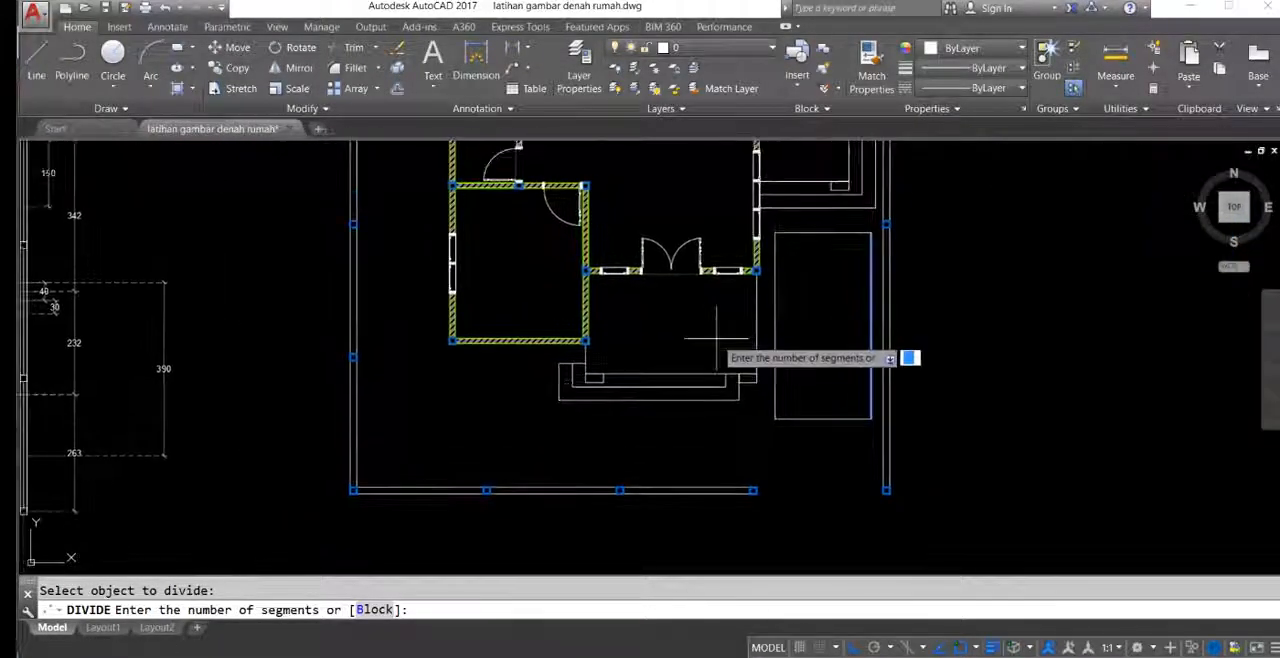
{"action": "key", "text": "Return"}
Step: Add a linear dimension for the width of the central stone strip above the reference plan's paving
{"action": "middle_click_drag", "start_coordinate": [764, 276], "coordinate": [971, 309]}
{"action": "middle_click_drag", "start_coordinate": [371, 395], "coordinate": [374, 381]}
{"action": "scroll", "coordinate": [158, 308], "scroll_direction": "up", "scroll_amount": 10}
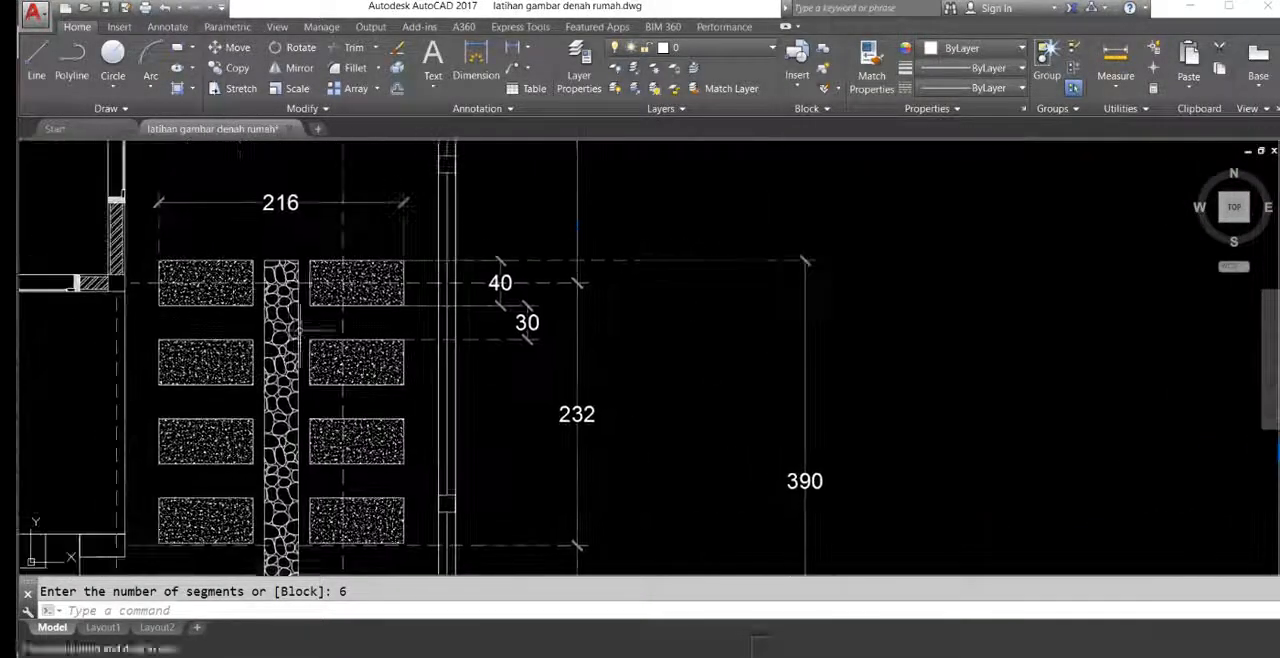
{"action": "middle_click_drag", "start_coordinate": [287, 283], "coordinate": [315, 326]}
{"action": "type", "text": "dli"}
{"action": "key", "text": "Return"}
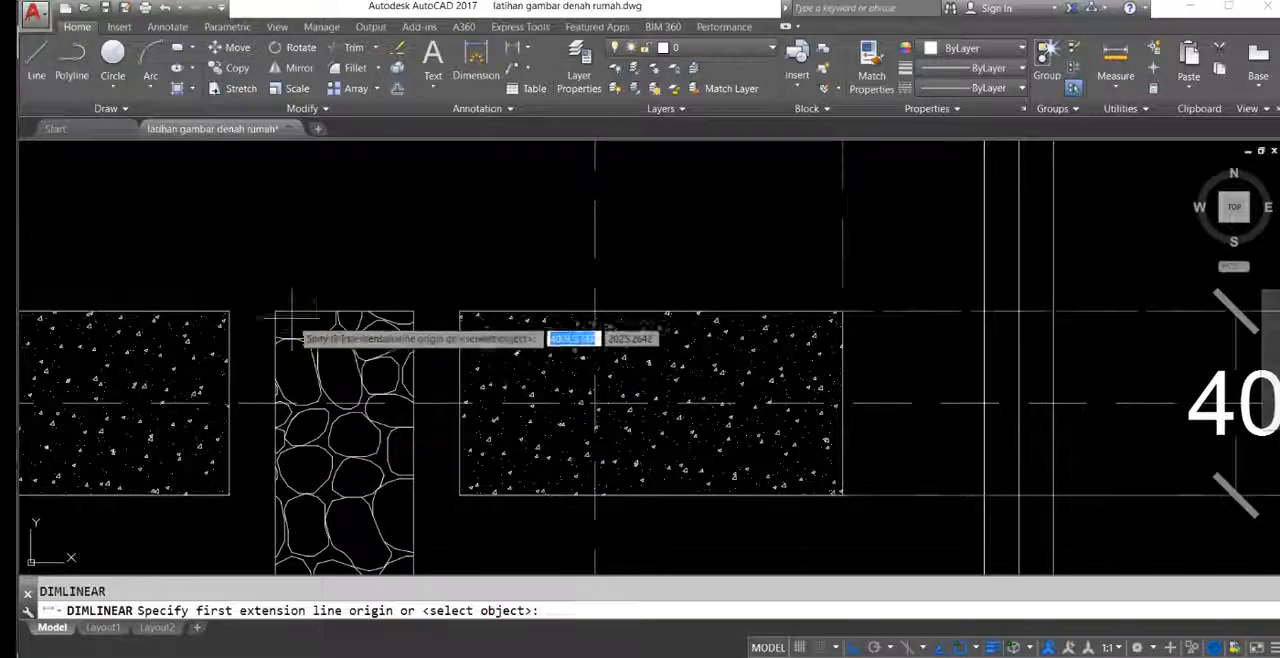
{"action": "left_click", "coordinate": [275, 311]}
{"action": "left_click", "coordinate": [413, 311]}
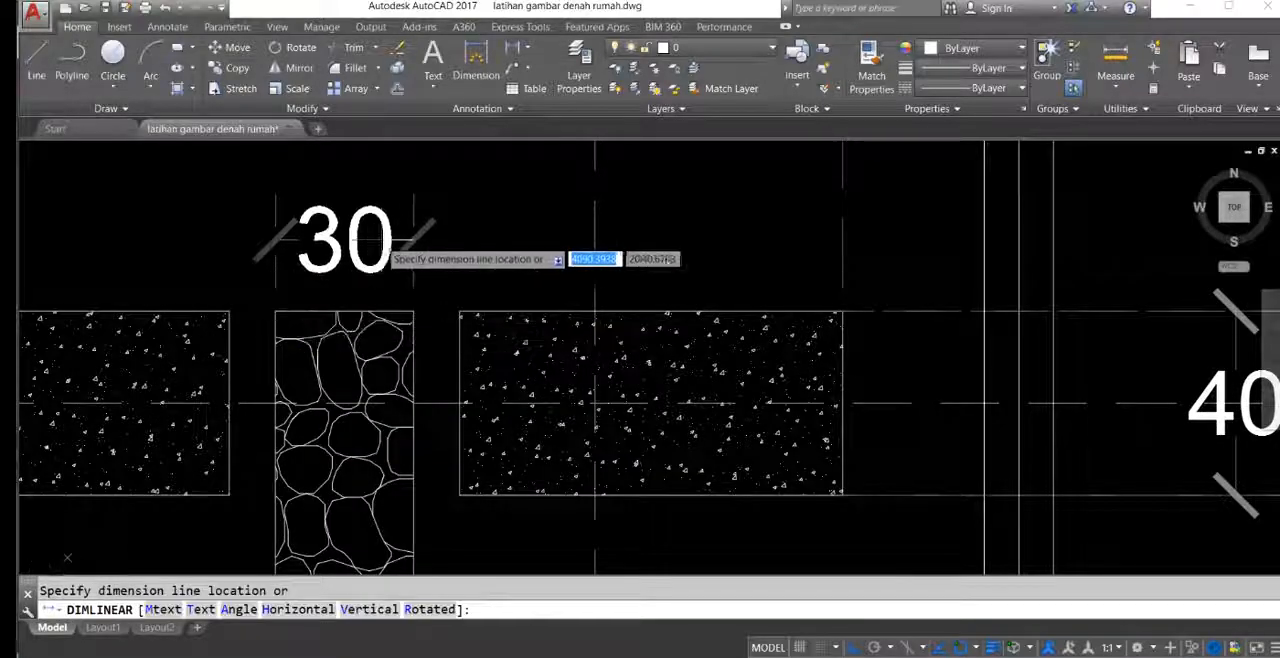
{"action": "scroll", "coordinate": [379, 240], "scroll_direction": "down", "scroll_amount": 4}
{"action": "left_click", "coordinate": [378, 217]}
Step: Dimension the gap between the stone strip and the right-hand block in the reference plan
{"action": "middle_click_drag", "start_coordinate": [392, 269], "coordinate": [366, 282]}
{"action": "scroll", "coordinate": [366, 282], "scroll_direction": "up", "scroll_amount": 2}
{"action": "key", "text": "Return"}
{"action": "left_click", "coordinate": [366, 281]}
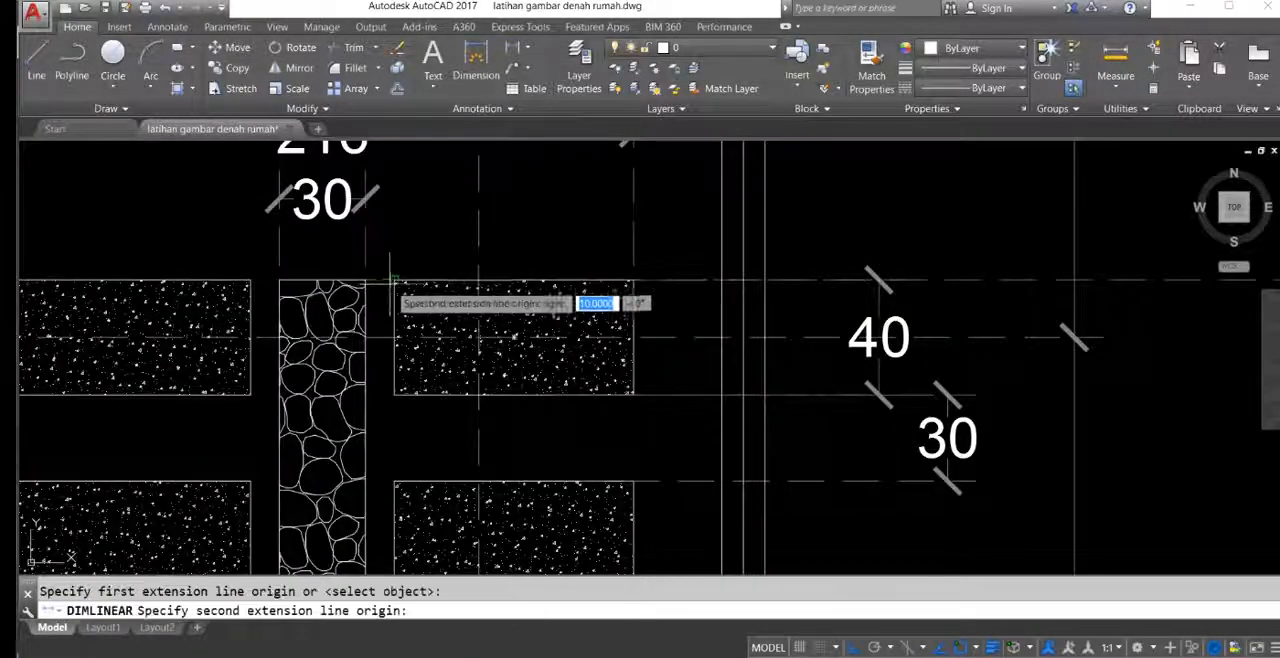
{"action": "left_click", "coordinate": [394, 281]}
{"action": "left_click", "coordinate": [366, 251]}
{"action": "scroll", "coordinate": [398, 256], "scroll_direction": "down", "scroll_amount": 4}
{"action": "middle_click_drag", "start_coordinate": [528, 300], "coordinate": [300, 292]}
{"action": "middle_click_drag", "start_coordinate": [840, 336], "coordinate": [472, 341]}
{"action": "middle_click_drag", "start_coordinate": [987, 356], "coordinate": [669, 371]}
{"action": "scroll", "coordinate": [829, 256], "scroll_direction": "down", "scroll_amount": 3}
{"action": "middle_click_drag", "start_coordinate": [835, 305], "coordinate": [806, 302]}
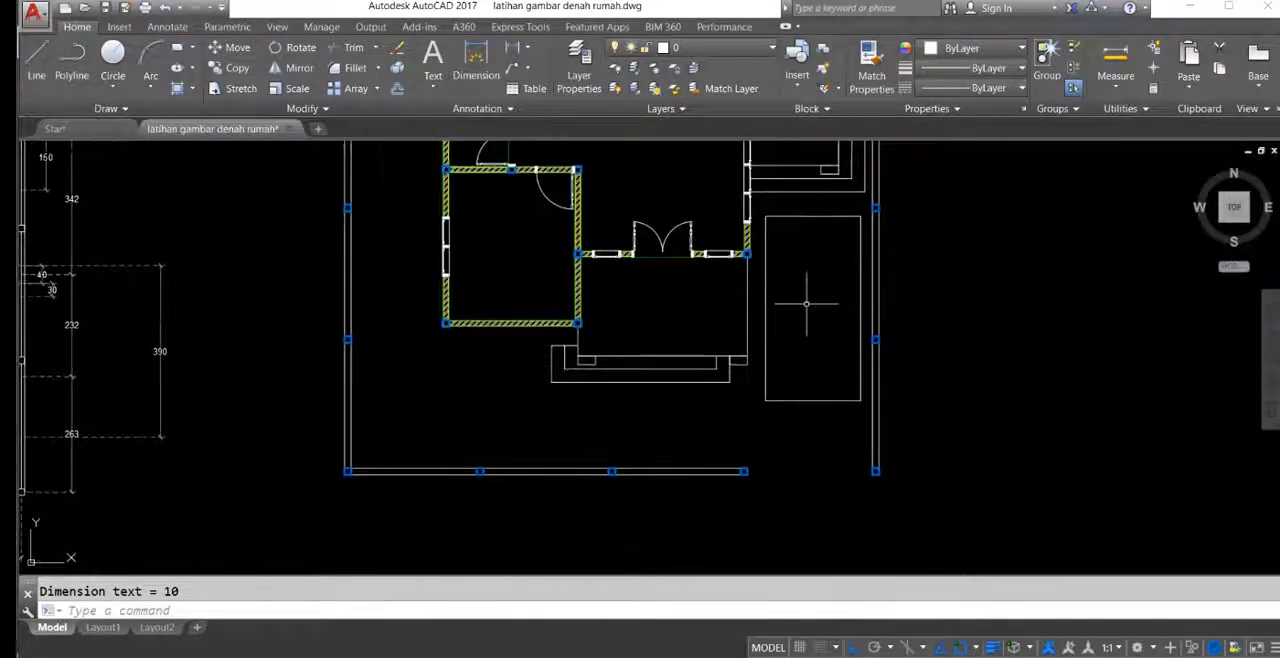
{"action": "key", "text": "Return"}
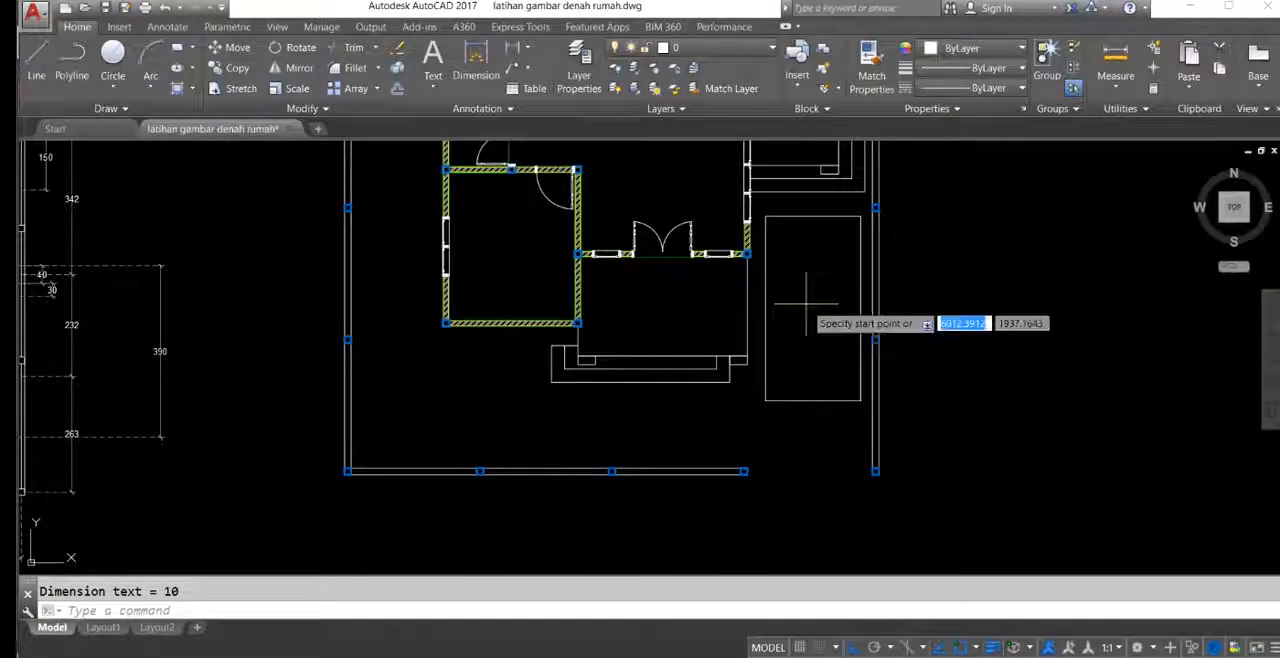
{"action": "middle_click_drag", "start_coordinate": [806, 302], "coordinate": [803, 342]}
{"action": "scroll", "coordinate": [803, 342], "scroll_direction": "up", "scroll_amount": 2}
{"action": "middle_click_drag", "start_coordinate": [820, 294], "coordinate": [790, 288]}
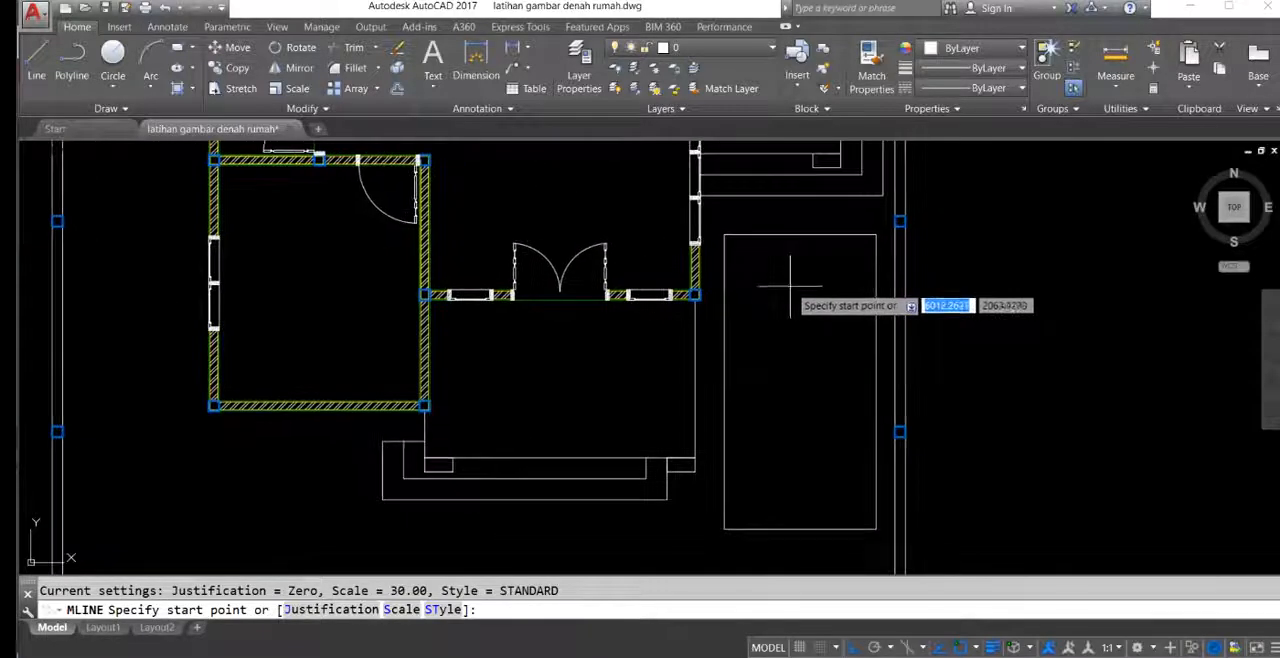
{"action": "scroll", "coordinate": [800, 297], "scroll_direction": "down", "scroll_amount": 4}
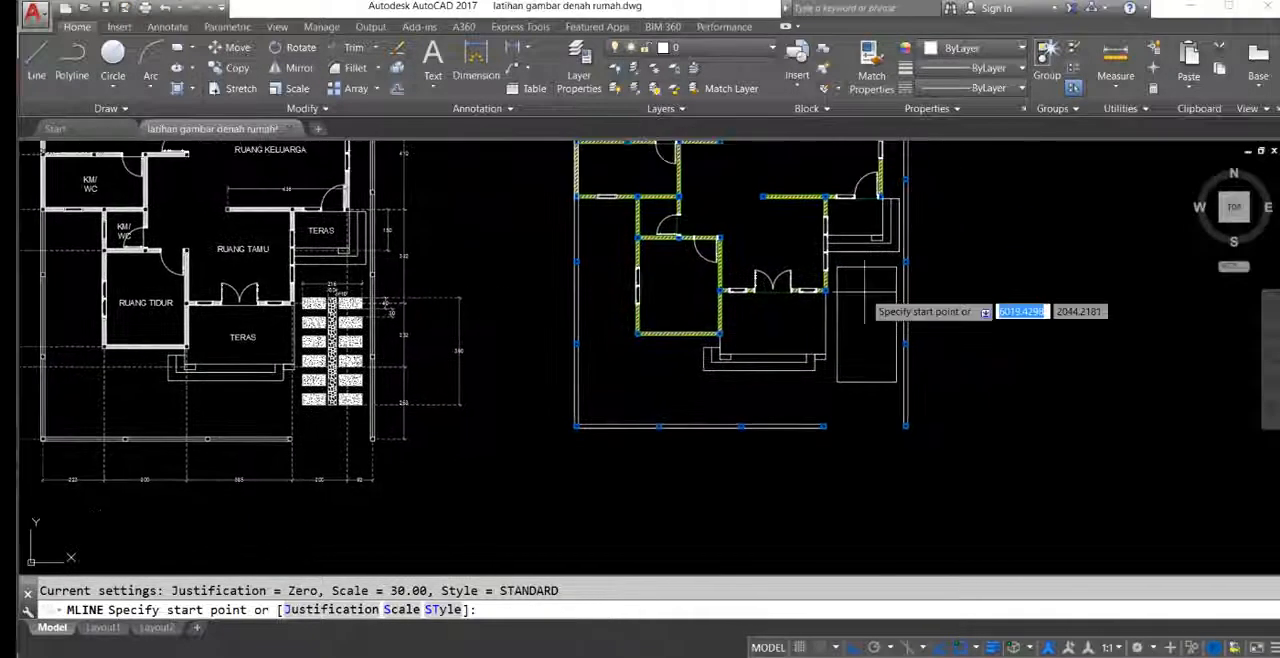
{"action": "key", "text": "Return"}
{"action": "middle_click_drag", "start_coordinate": [863, 293], "coordinate": [858, 295]}
{"action": "key", "text": "Escape"}
{"action": "scroll", "coordinate": [871, 292], "scroll_direction": "up", "scroll_amount": 6}
{"action": "key", "text": "Return"}
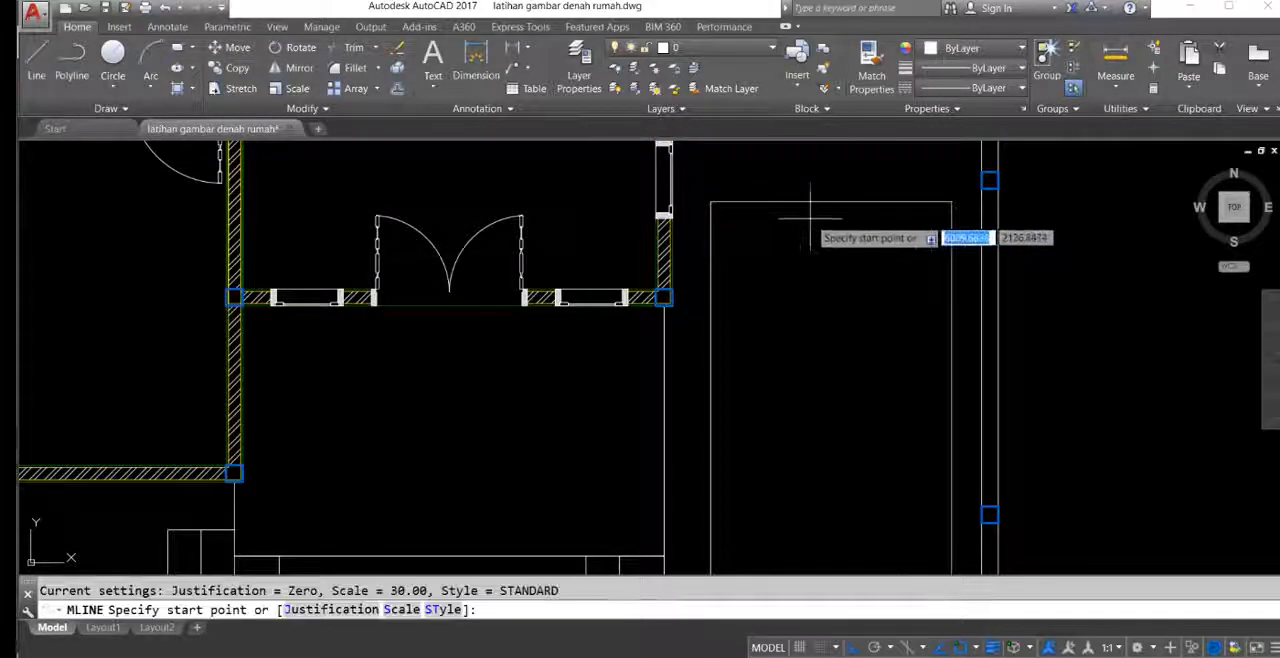
{"action": "key", "text": "Escape"}
Step: Draw a multiline at scale 30 from the midpoint of the paving rectangle's upper edge straight down to its lower edge
{"action": "key", "text": "Return"}
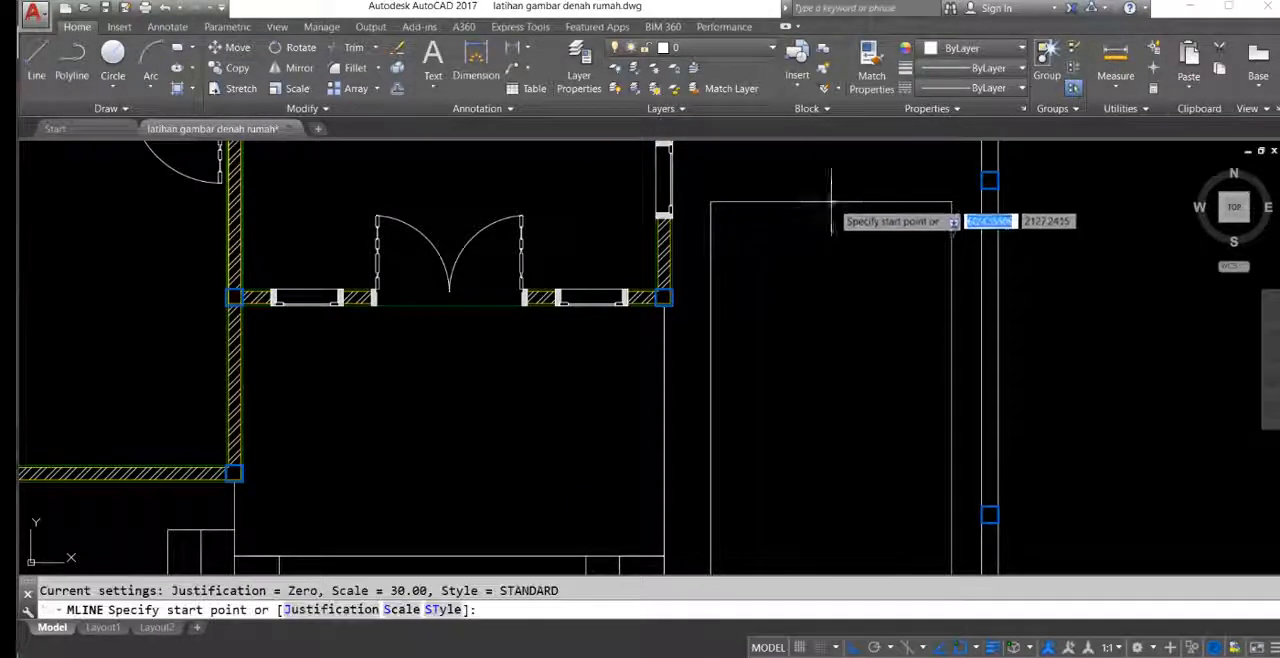
{"action": "left_click", "coordinate": [835, 200]}
{"action": "scroll", "coordinate": [886, 380], "scroll_direction": "down", "scroll_amount": 3}
{"action": "scroll", "coordinate": [814, 343], "scroll_direction": "up", "scroll_amount": 6}
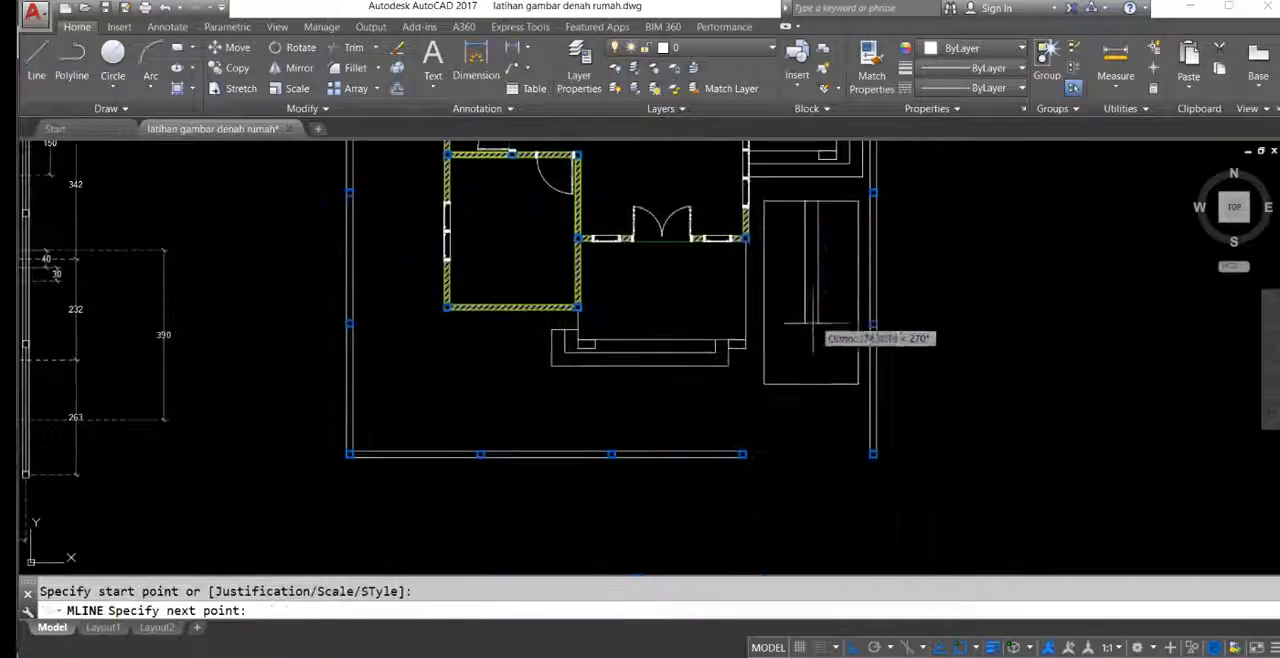
{"action": "left_click", "coordinate": [782, 518]}
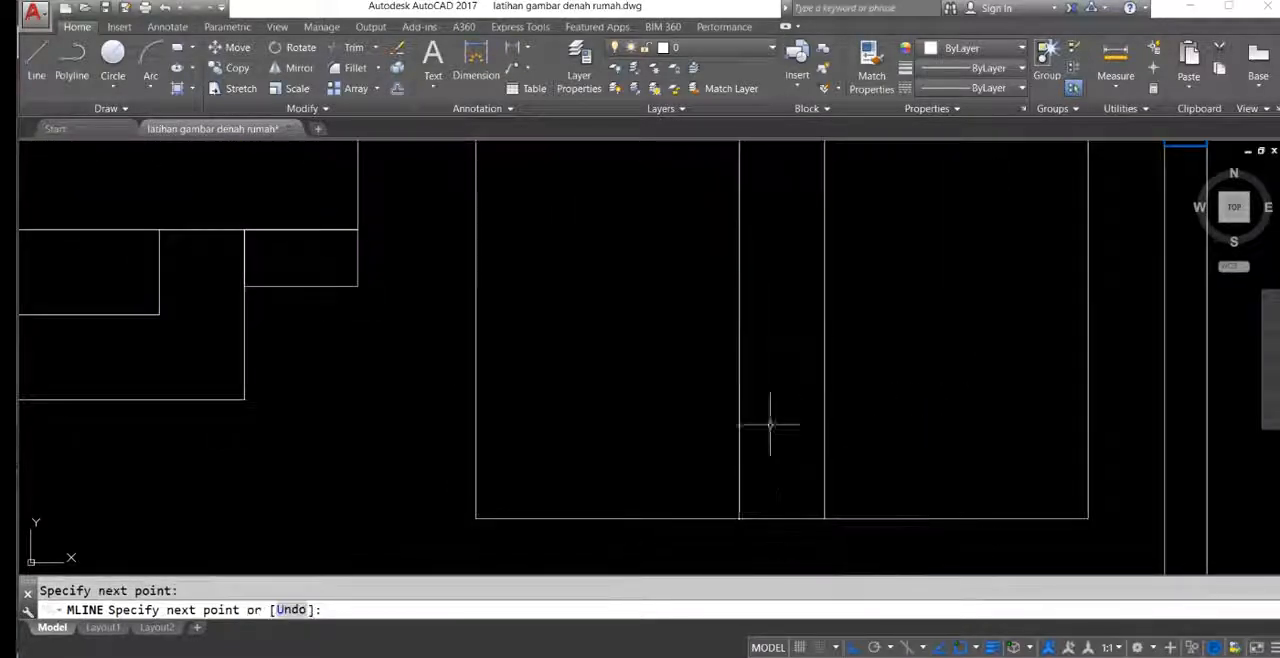
{"action": "key", "text": "Return"}
Step: Check the width of the central strip with a linear dimension, without placing it
{"action": "middle_click_drag", "start_coordinate": [778, 346], "coordinate": [762, 383]}
{"action": "type", "text": "dli"}
{"action": "key", "text": "Return"}
{"action": "left_click", "coordinate": [726, 334]}
{"action": "left_click", "coordinate": [809, 345]}
{"action": "scroll", "coordinate": [786, 300], "scroll_direction": "down", "scroll_amount": 2}
{"action": "key", "text": "Escape"}
Step: Explode the central multiline of the paving into separate lines
{"action": "left_click", "coordinate": [743, 278]}
{"action": "key", "text": "Return"}
{"action": "middle_click_drag", "start_coordinate": [765, 268], "coordinate": [752, 399]}
{"action": "scroll", "coordinate": [752, 446], "scroll_direction": "down", "scroll_amount": 2}
{"action": "scroll", "coordinate": [741, 290], "scroll_direction": "up", "scroll_amount": 6}
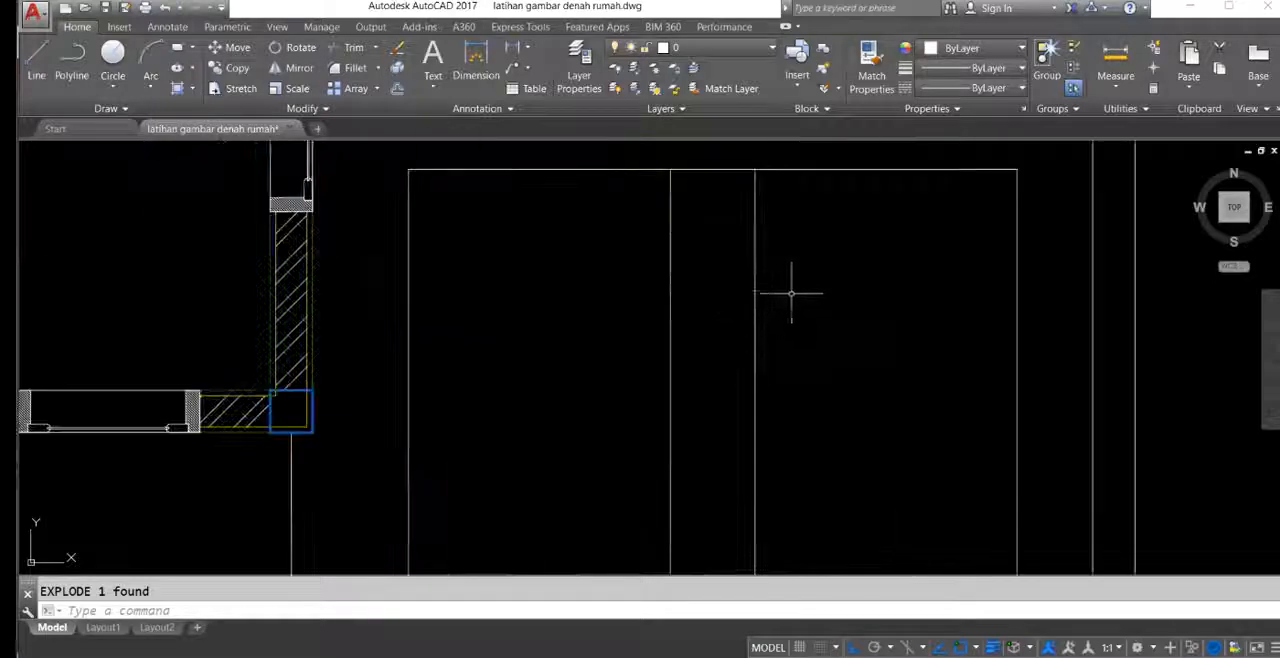
Step: Offset the right line of the central strip by 10 toward the right edge of the paving
{"action": "left_click", "coordinate": [791, 293]}
{"action": "left_click", "coordinate": [724, 236]}
{"action": "scroll", "coordinate": [690, 244], "scroll_direction": "down", "scroll_amount": 4}
{"action": "middle_click_drag", "start_coordinate": [721, 303], "coordinate": [711, 265]}
{"action": "type", "text": "o"}
{"action": "key", "text": "Return"}
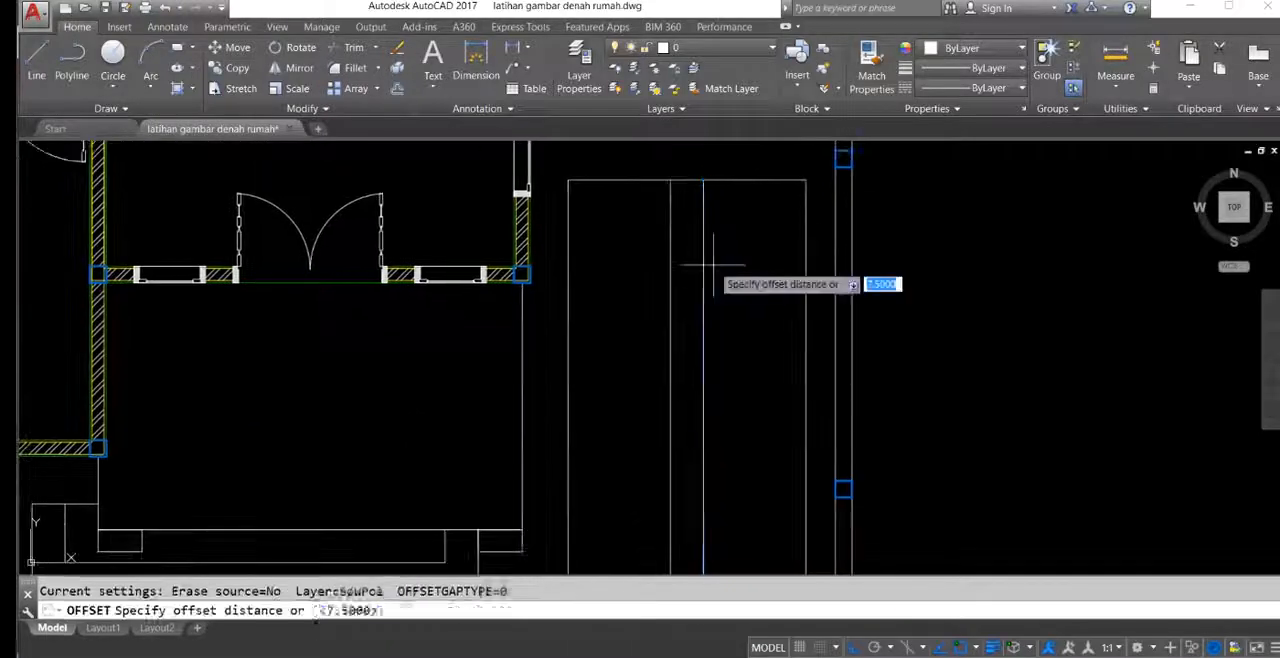
{"action": "type", "text": "1"}
{"action": "key", "text": "Return"}
{"action": "left_click", "coordinate": [703, 262]}
{"action": "left_click", "coordinate": [742, 247]}
{"action": "key", "text": "Escape"}
Step: Trim the upper and lower paving edges across the gap between the central strip and the offset line
{"action": "mouse_move", "coordinate": [695, 195]}
{"action": "middle_mouse_down"}
{"action": "mouse_move", "coordinate": [740, 263]}
{"action": "mouse_move", "coordinate": [766, 274]}
{"action": "middle_mouse_up"}
{"action": "scroll", "coordinate": [768, 287], "scroll_direction": "up", "scroll_amount": 4}
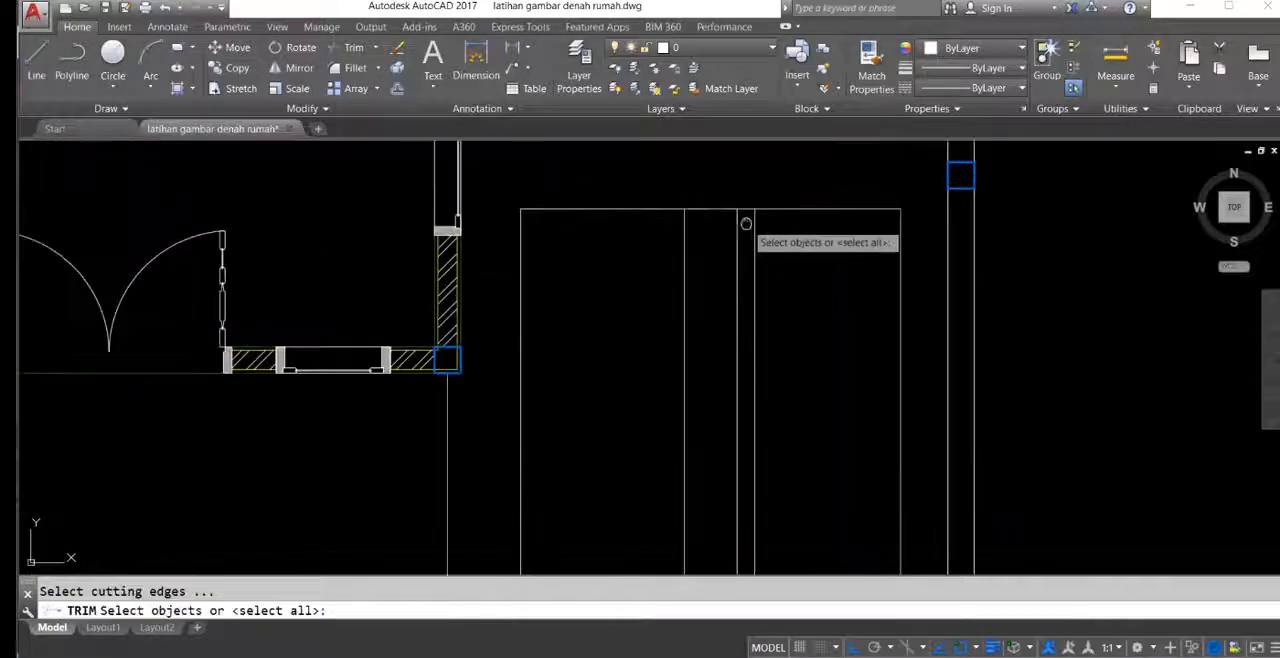
{"action": "key", "text": "Return"}
{"action": "scroll", "coordinate": [750, 210], "scroll_direction": "down", "scroll_amount": 6}
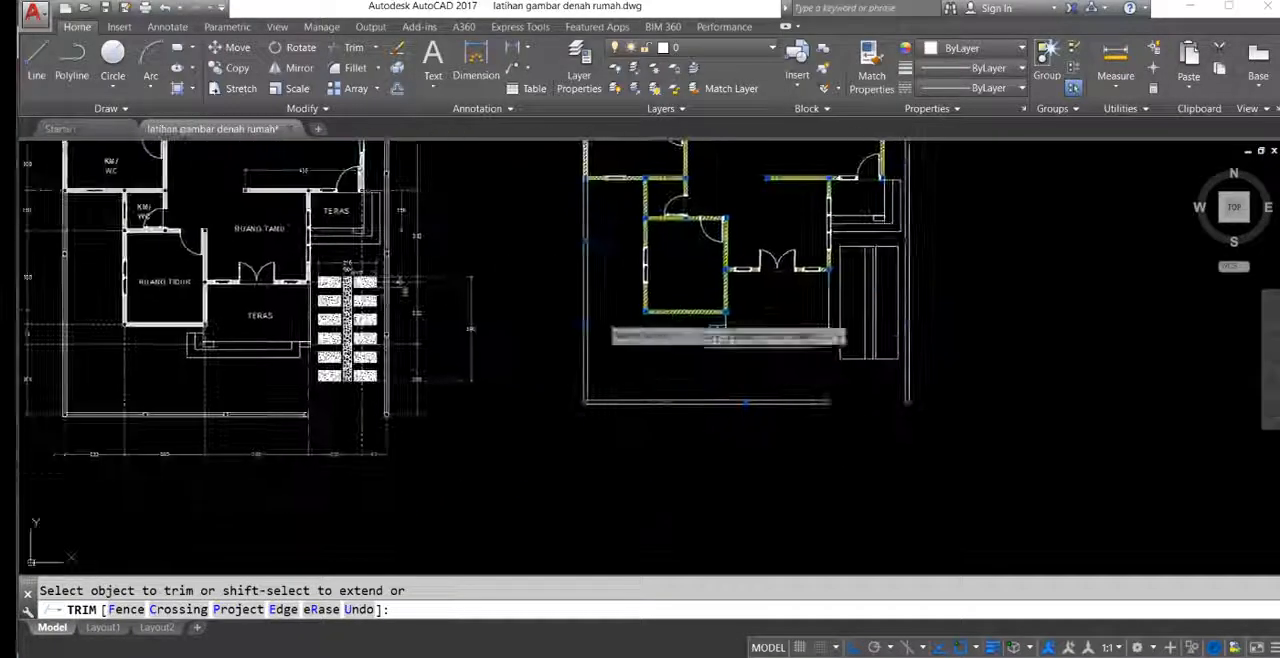
{"action": "scroll", "coordinate": [380, 295], "scroll_direction": "up", "scroll_amount": 6}
{"action": "scroll", "coordinate": [605, 300], "scroll_direction": "down", "scroll_amount": 6}
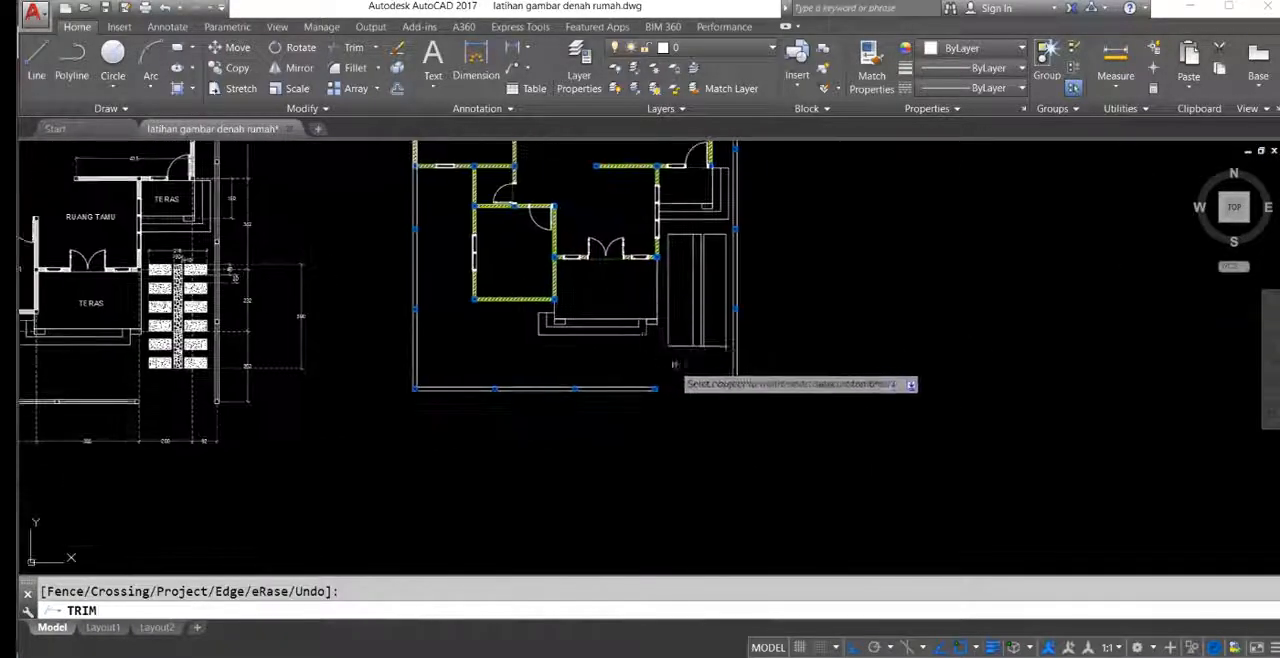
{"action": "scroll", "coordinate": [700, 330], "scroll_direction": "up", "scroll_amount": 8}
{"action": "key", "text": "Escape"}
Step: Select the division points along the right edge of the paving to examine their positions, and clear the selection
{"action": "middle_click_drag", "start_coordinate": [716, 247], "coordinate": [735, 378]}
{"action": "left_click", "coordinate": [720, 288]}
{"action": "scroll", "coordinate": [748, 394], "scroll_direction": "down", "scroll_amount": 5}
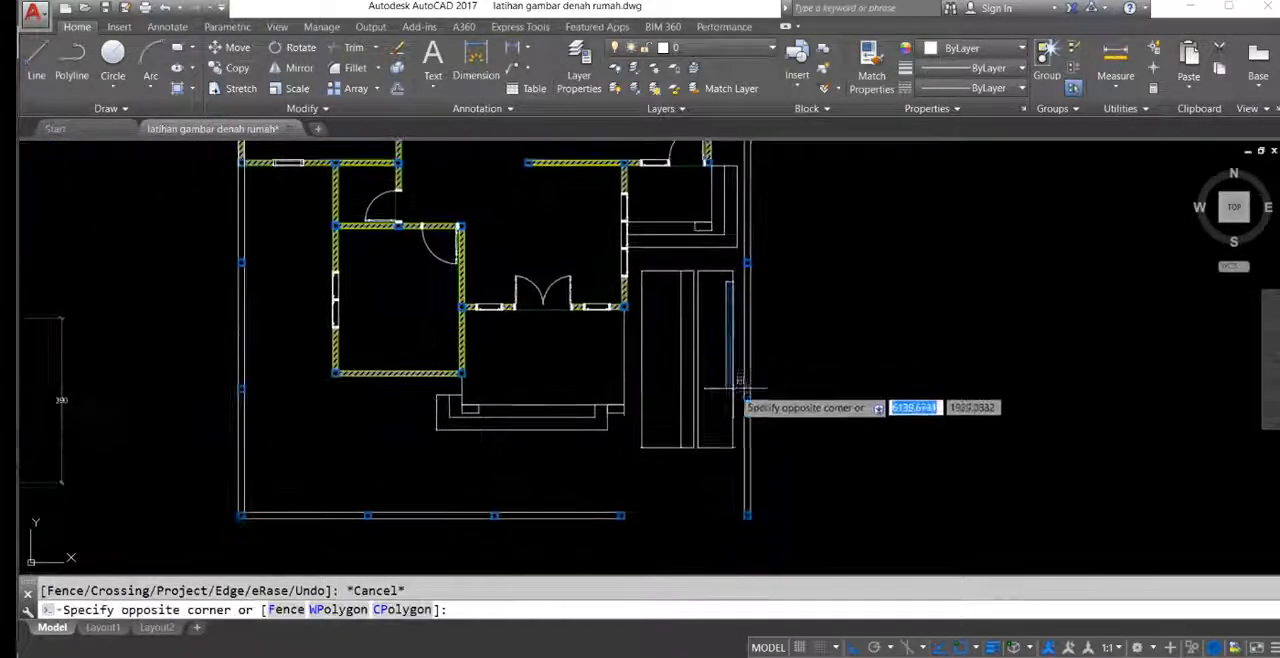
{"action": "left_click", "coordinate": [740, 432]}
{"action": "scroll", "coordinate": [742, 352], "scroll_direction": "up", "scroll_amount": 5}
{"action": "middle_click_drag", "start_coordinate": [748, 358], "coordinate": [757, 396]}
{"action": "mouse_move", "coordinate": [729, 325]}
{"action": "middle_mouse_down"}
{"action": "mouse_move", "coordinate": [760, 263]}
{"action": "mouse_move", "coordinate": [762, 318]}
{"action": "middle_mouse_up"}
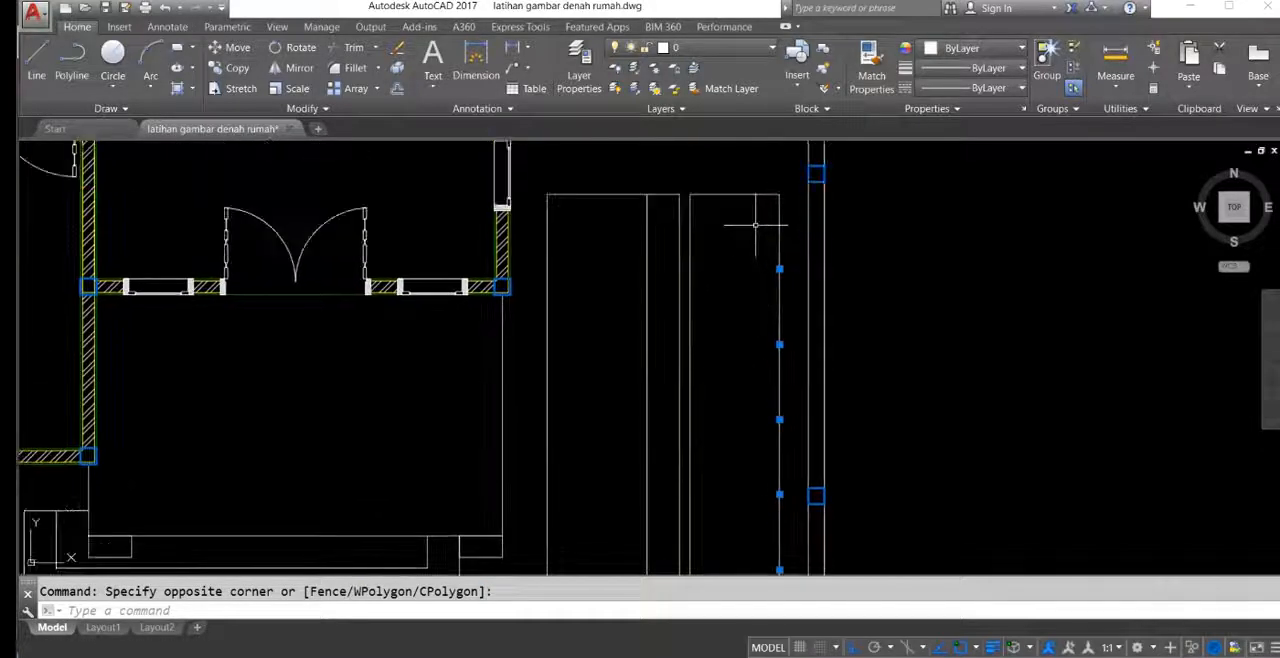
{"action": "scroll", "coordinate": [756, 225], "scroll_direction": "down", "scroll_amount": 2}
{"action": "scroll", "coordinate": [748, 387], "scroll_direction": "up", "scroll_amount": 2}
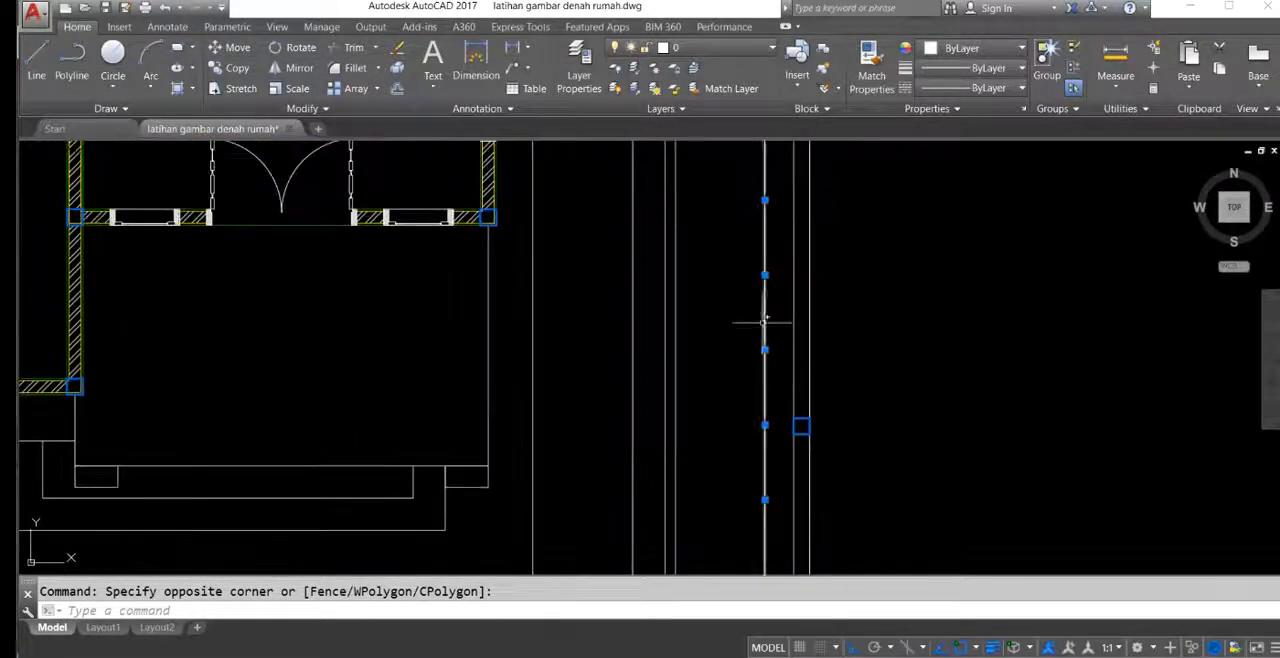
{"action": "mouse_move", "coordinate": [768, 332]}
{"action": "middle_mouse_down"}
{"action": "mouse_move", "coordinate": [771, 369]}
{"action": "mouse_move", "coordinate": [780, 286]}
{"action": "mouse_move", "coordinate": [763, 312]}
{"action": "middle_mouse_up"}
{"action": "key", "text": "Escape"}
Step: Draw a horizontal multiline at scale 30 across the right-hand paving column at the uppermost division point
{"action": "middle_click_drag", "start_coordinate": [754, 254], "coordinate": [757, 290]}
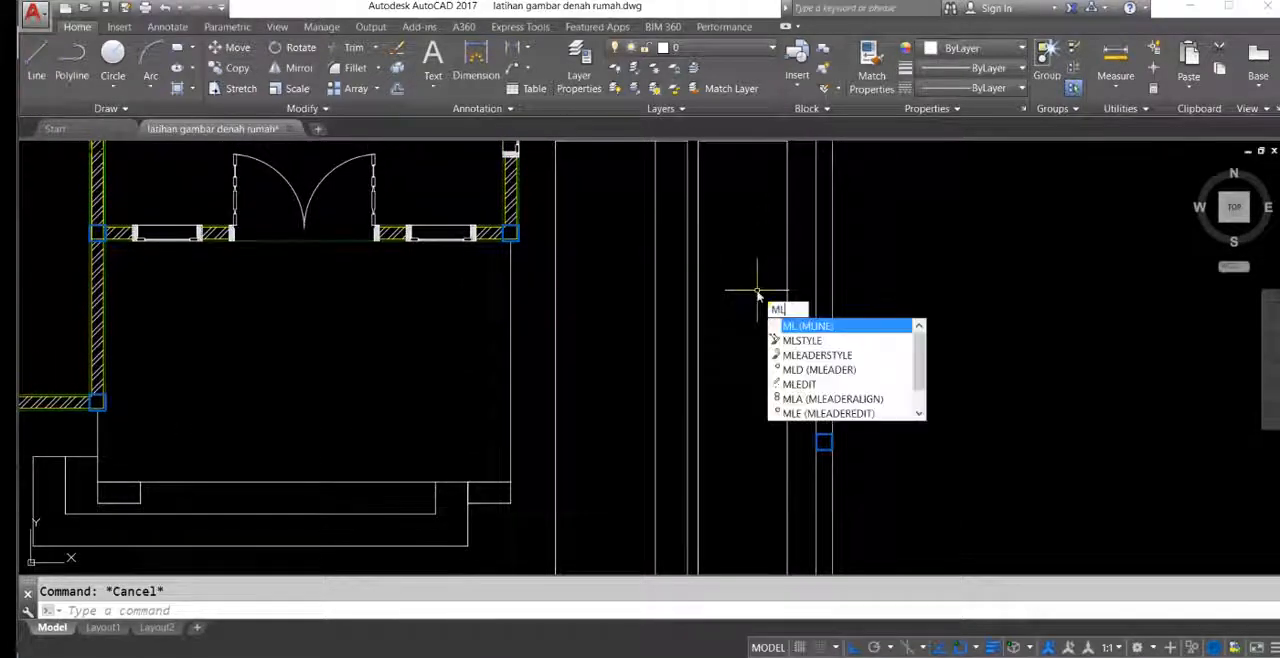
{"action": "key", "text": "Return"}
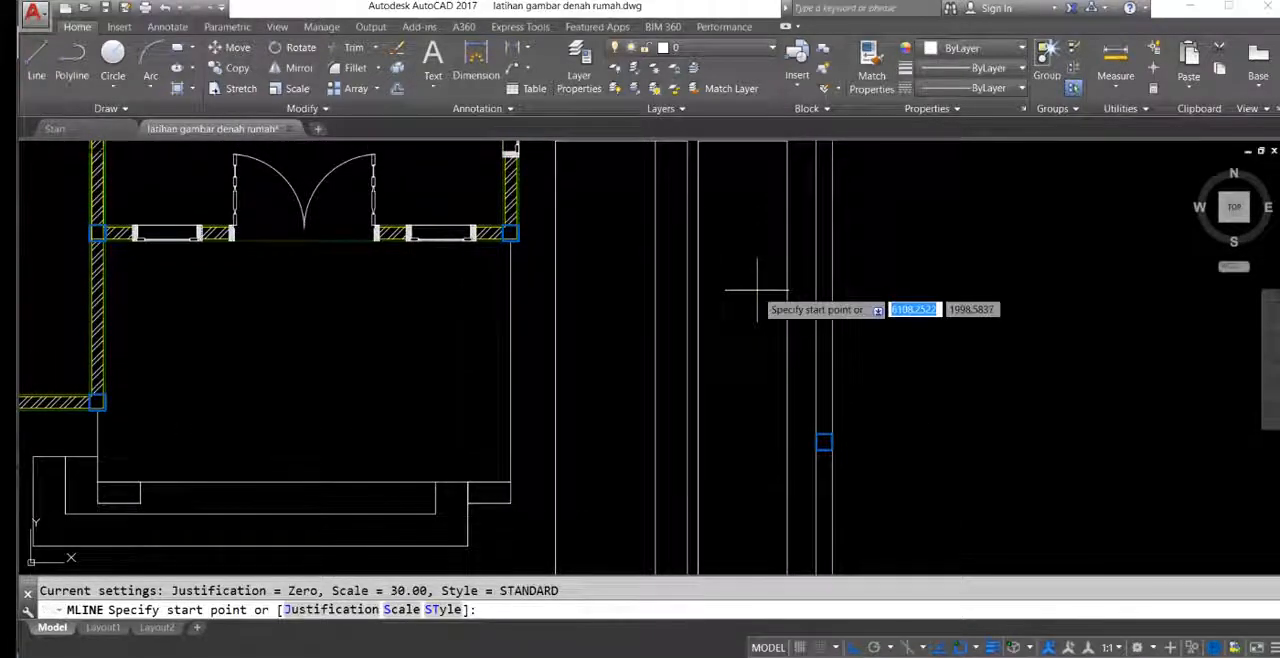
{"action": "type", "text": "s"}
{"action": "key", "text": "Return"}
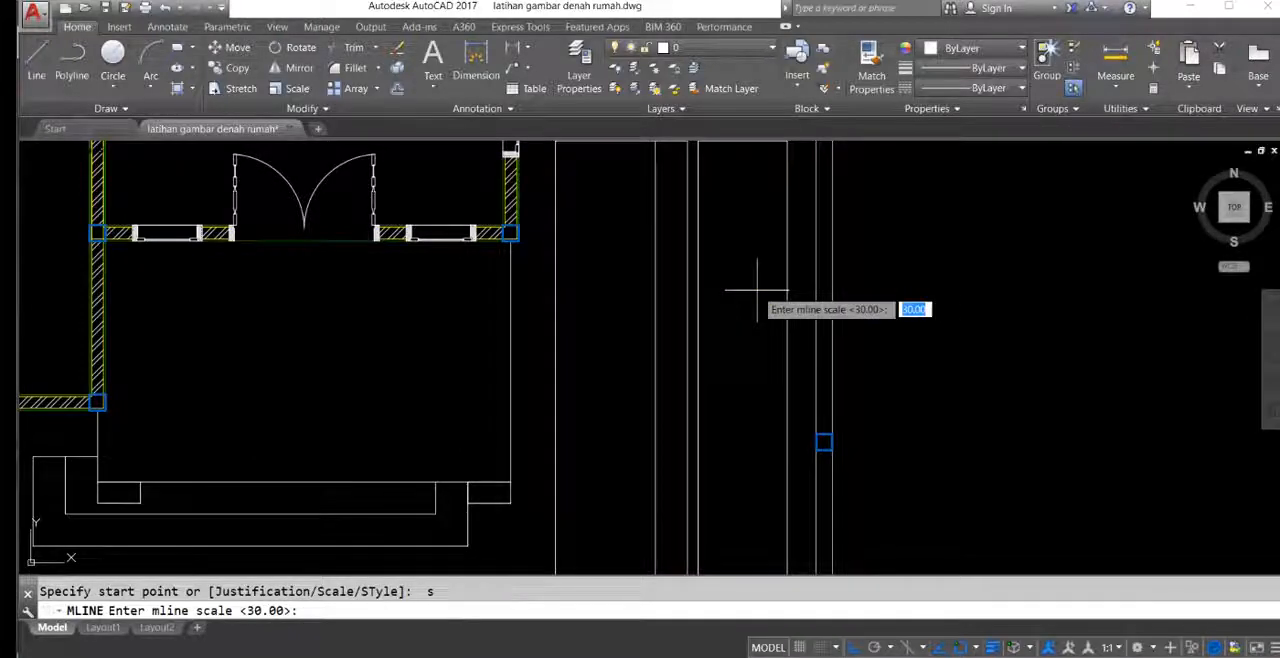
{"action": "middle_click_drag", "start_coordinate": [674, 278], "coordinate": [906, 297]}
{"action": "scroll", "coordinate": [688, 310], "scroll_direction": "down", "scroll_amount": 7}
{"action": "middle_click_drag", "start_coordinate": [503, 328], "coordinate": [587, 324]}
{"action": "scroll", "coordinate": [515, 310], "scroll_direction": "up", "scroll_amount": 7}
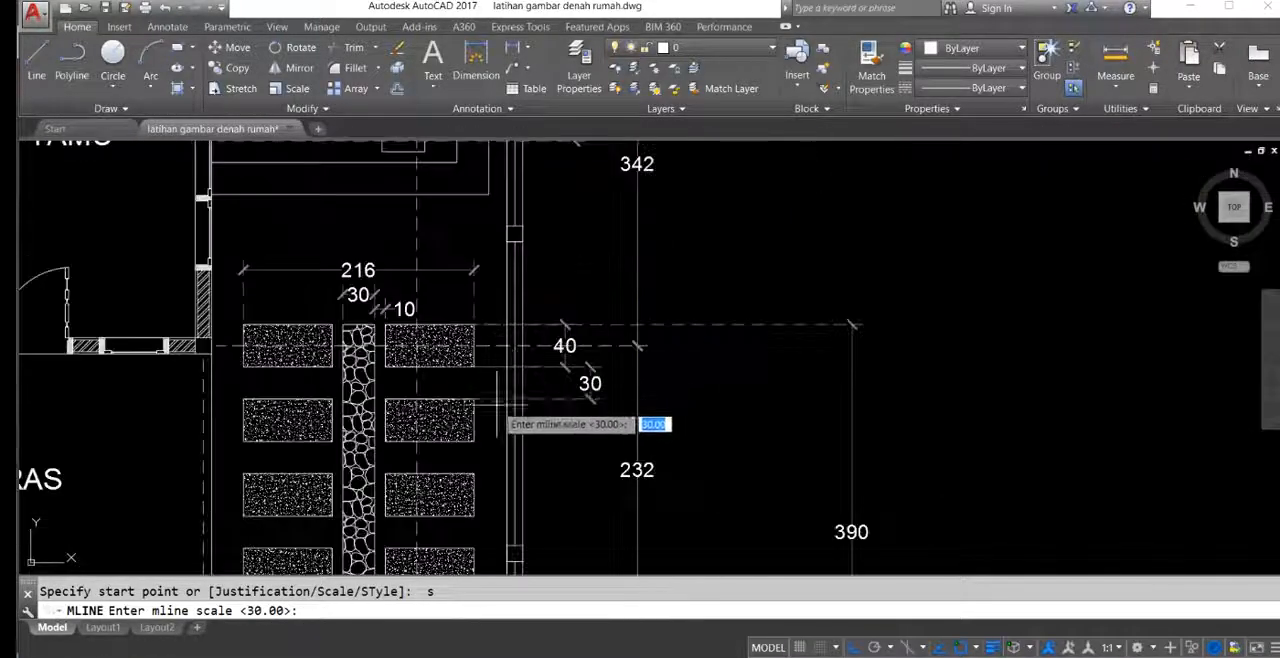
{"action": "scroll", "coordinate": [615, 368], "scroll_direction": "down", "scroll_amount": 5}
{"action": "middle_click_drag", "start_coordinate": [880, 348], "coordinate": [477, 320]}
{"action": "scroll", "coordinate": [983, 298], "scroll_direction": "up", "scroll_amount": 3}
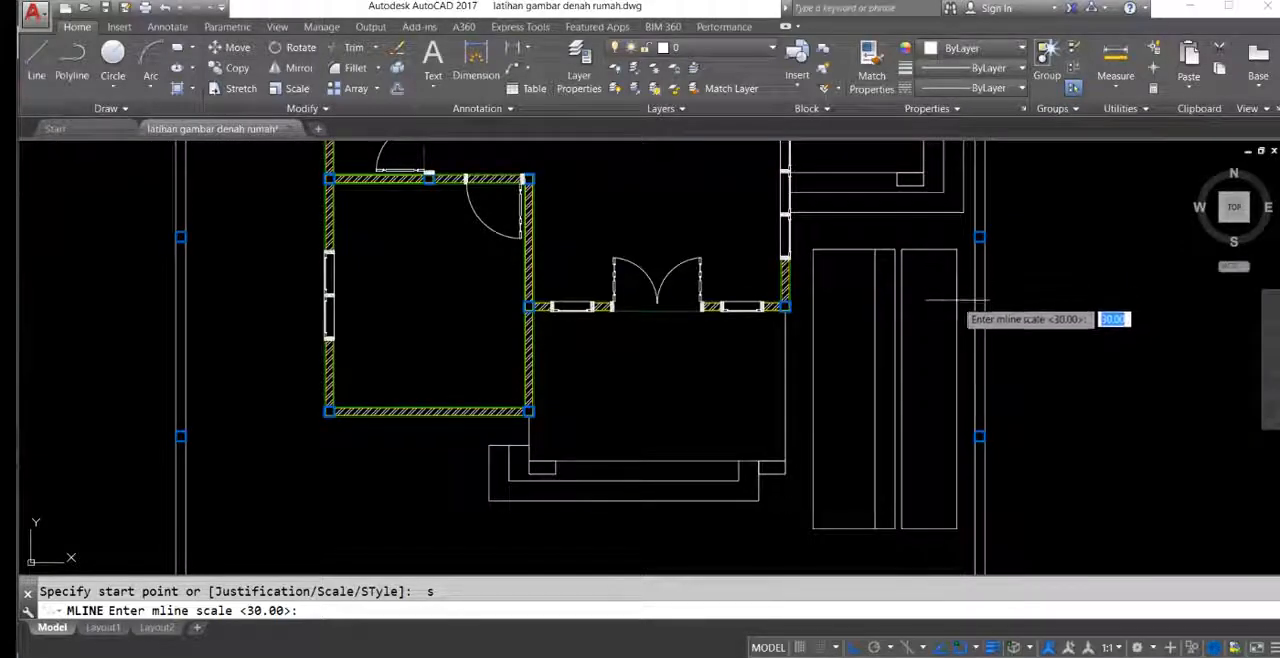
{"action": "scroll", "coordinate": [958, 298], "scroll_direction": "up", "scroll_amount": 3}
{"action": "key", "text": "Return"}
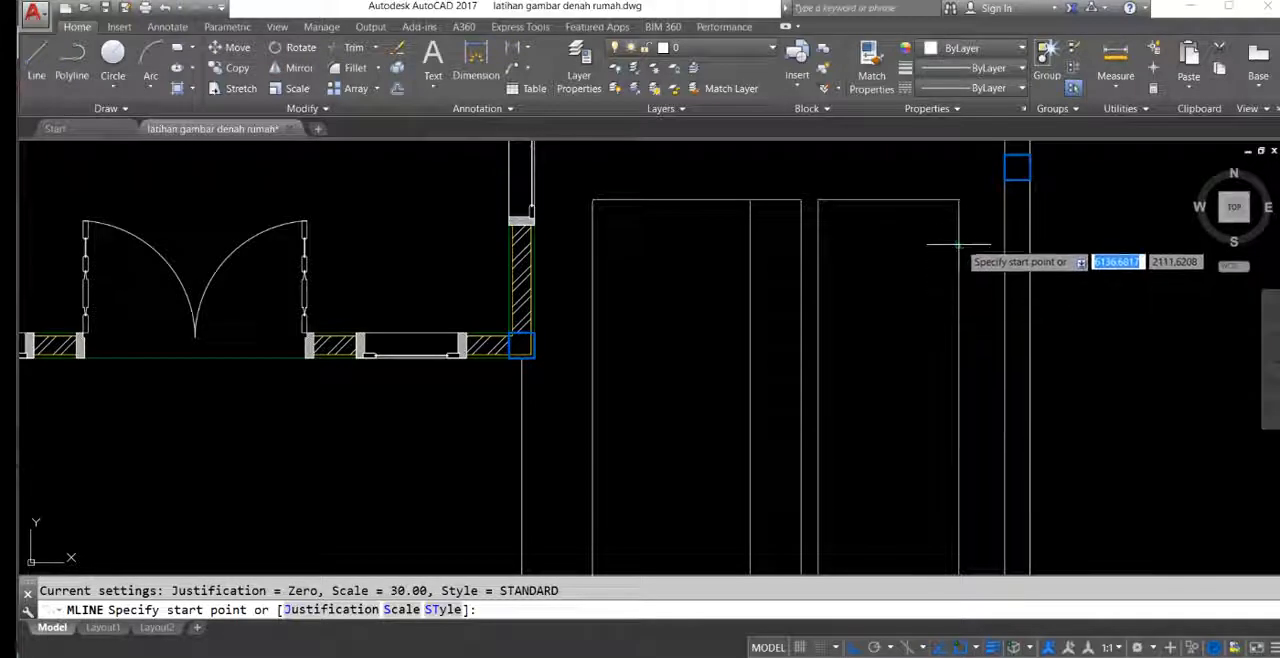
{"action": "left_click", "coordinate": [958, 318]}
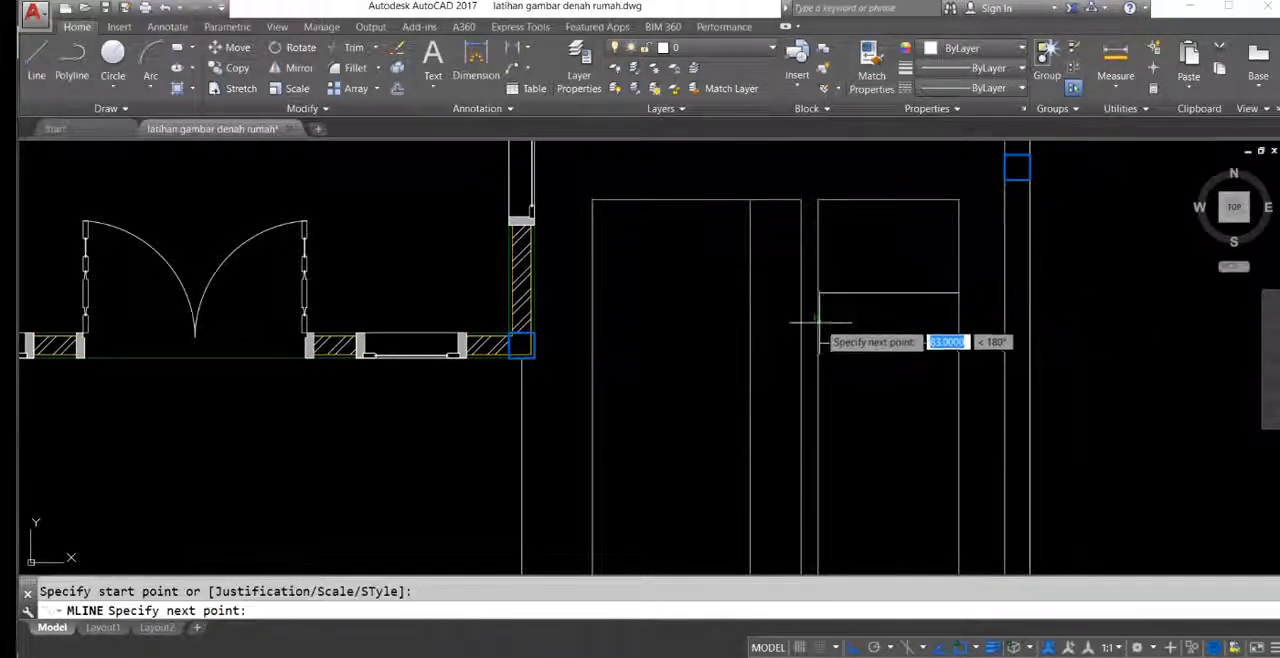
{"action": "left_click", "coordinate": [818, 318]}
{"action": "scroll", "coordinate": [846, 316], "scroll_direction": "down", "scroll_amount": 2}
{"action": "mouse_move", "coordinate": [881, 332]}
{"action": "middle_mouse_down"}
{"action": "mouse_move", "coordinate": [848, 268]}
{"action": "mouse_move", "coordinate": [855, 235]}
{"action": "middle_mouse_up"}
{"action": "key", "text": "Return"}
Step: Draw horizontal multilines at scale 30 across the right-hand paving column at the second and third division points from above
{"action": "scroll", "coordinate": [855, 272], "scroll_direction": "down", "scroll_amount": 2}
{"action": "key", "text": "Return"}
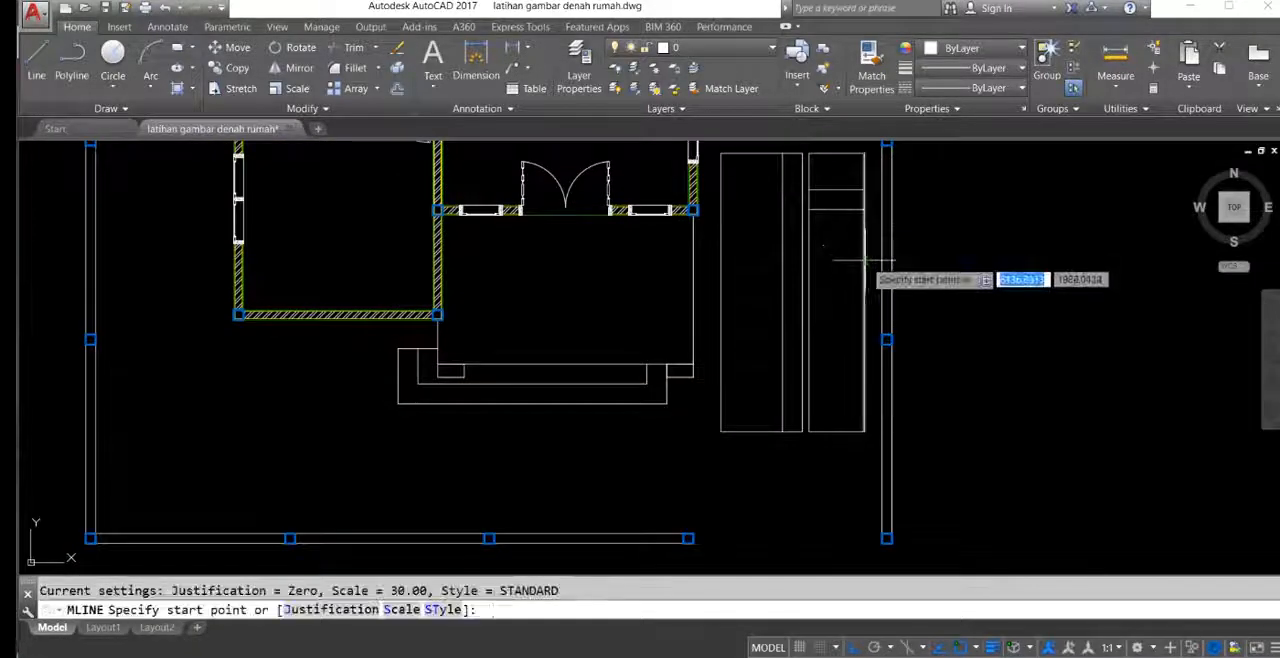
{"action": "left_click", "coordinate": [834, 245]}
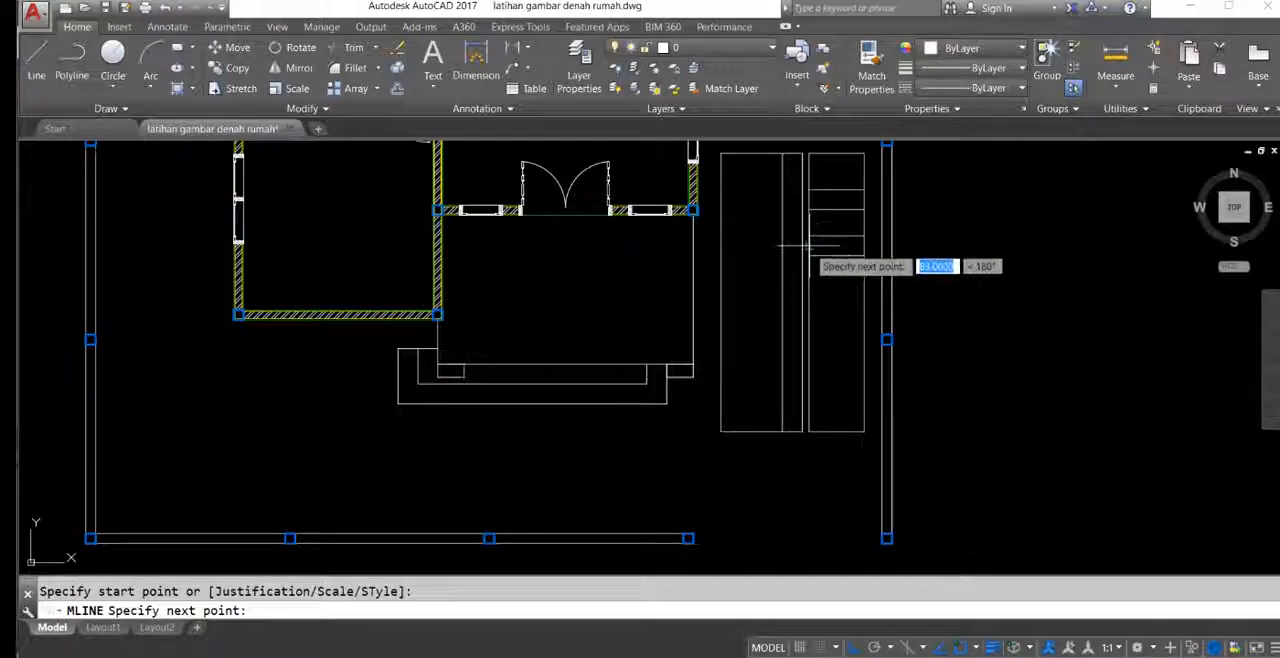
{"action": "left_click", "coordinate": [809, 246]}
{"action": "middle_click_drag", "start_coordinate": [837, 272], "coordinate": [830, 266]}
{"action": "key", "text": "Return"}
{"action": "key", "text": "Return"}
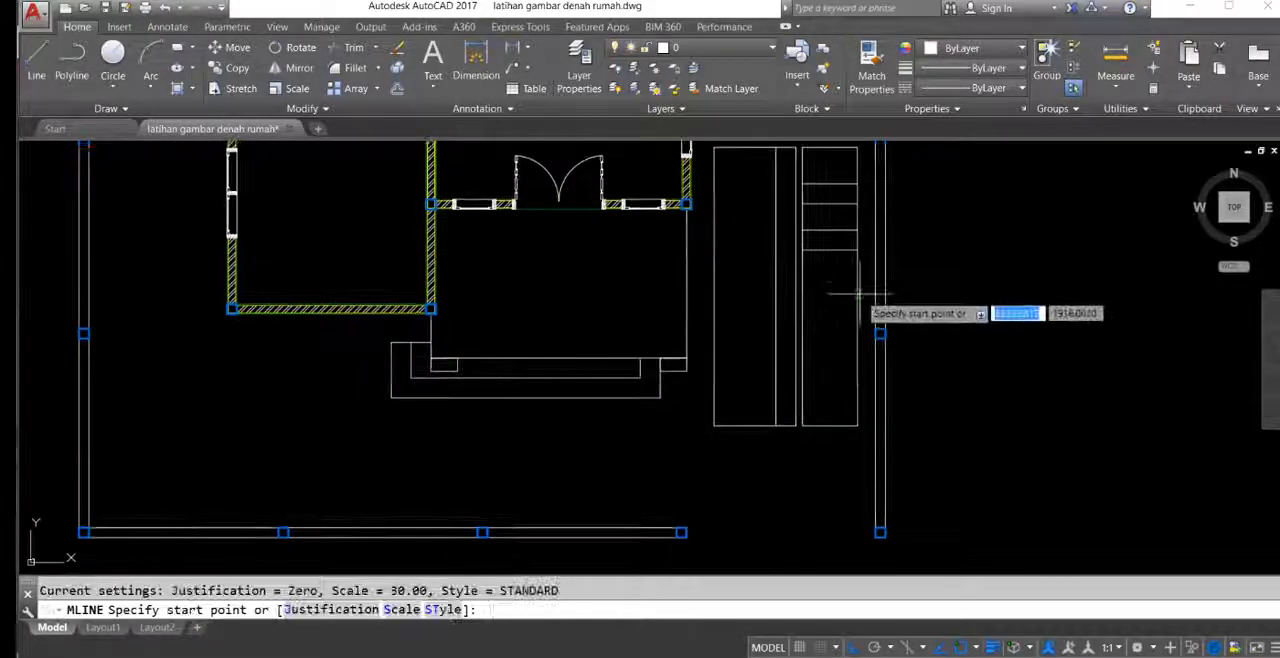
{"action": "left_click", "coordinate": [858, 286]}
{"action": "left_click", "coordinate": [803, 287]}
Step: Draw horizontal multilines at scale 30 across the right-hand paving column at the two lowest division points
{"action": "key", "text": "Return"}
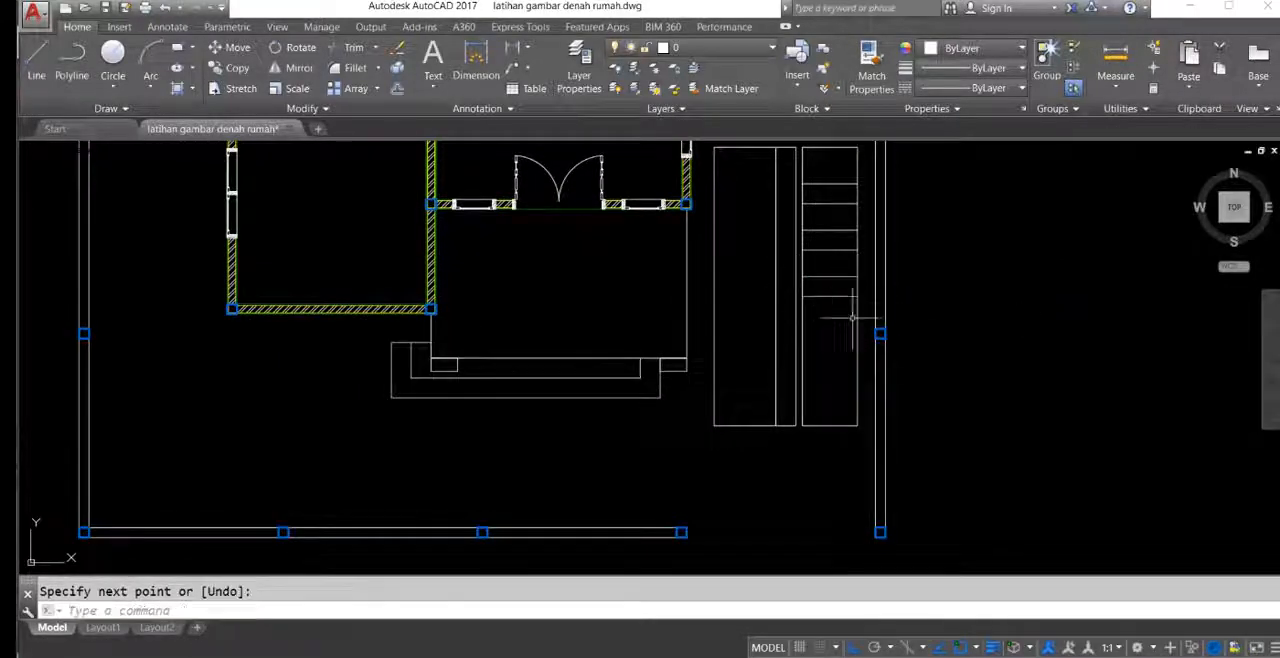
{"action": "key", "text": "Return"}
{"action": "left_click", "coordinate": [858, 333]}
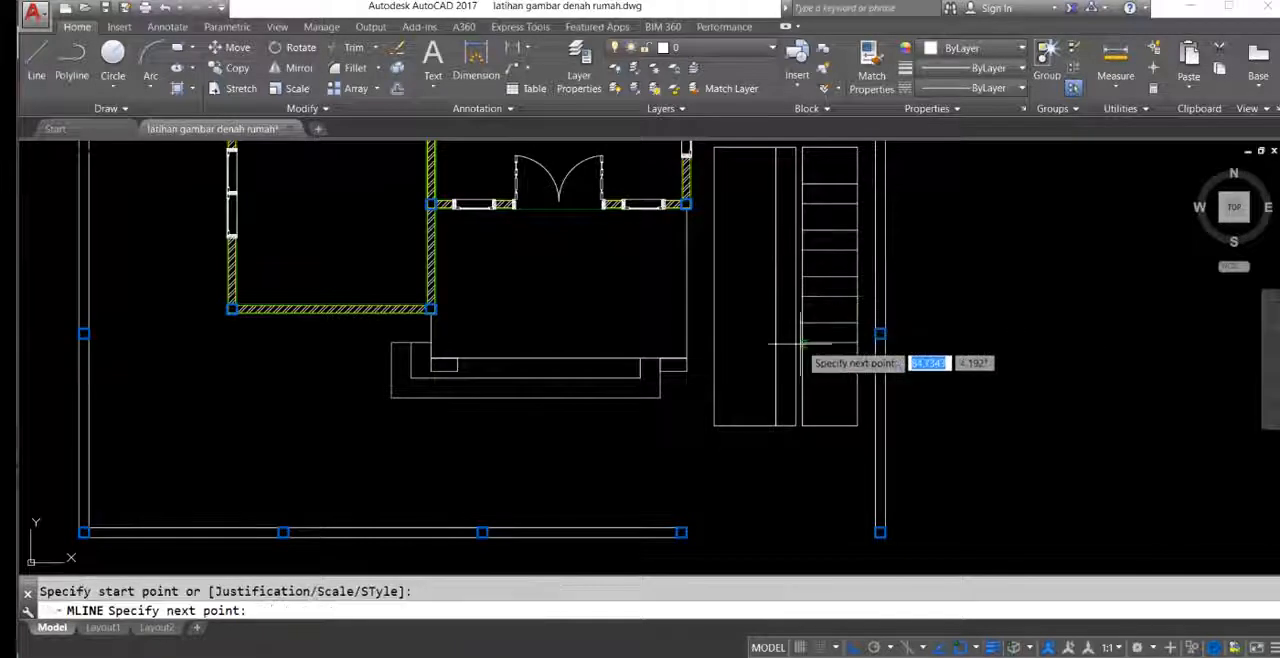
{"action": "left_click", "coordinate": [803, 333]}
{"action": "key", "text": "Return"}
{"action": "key", "text": "Return"}
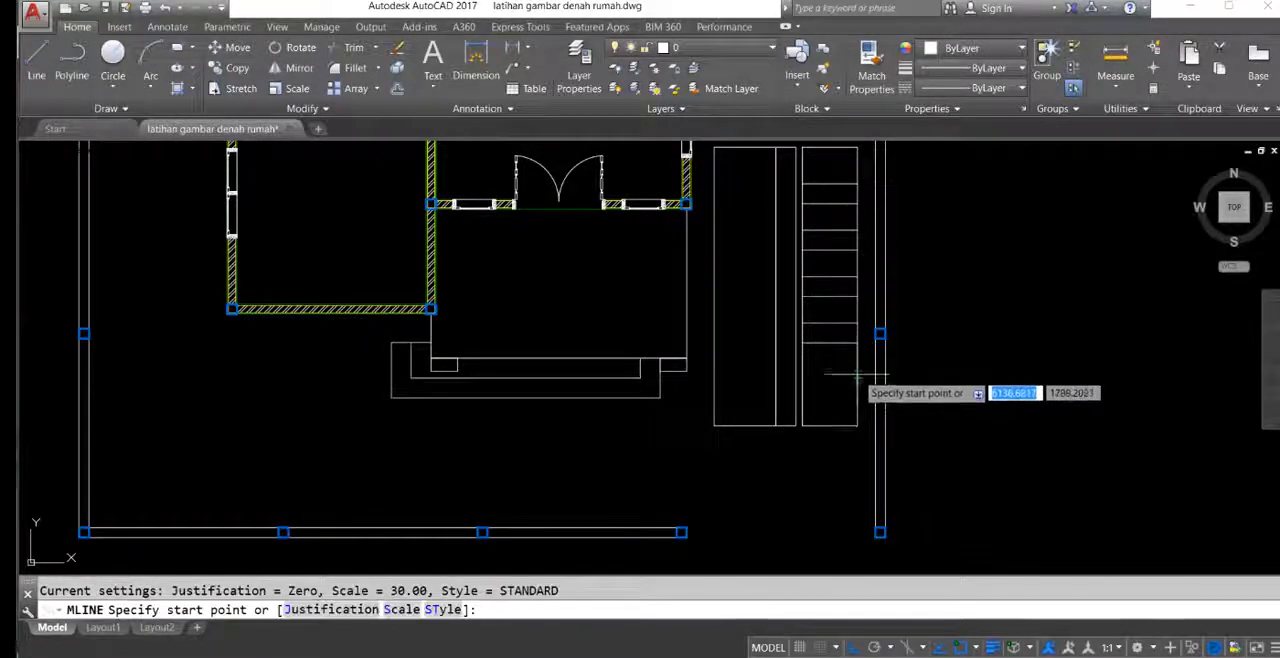
{"action": "left_click", "coordinate": [857, 379]}
{"action": "left_click", "coordinate": [806, 379]}
{"action": "key", "text": "Return"}
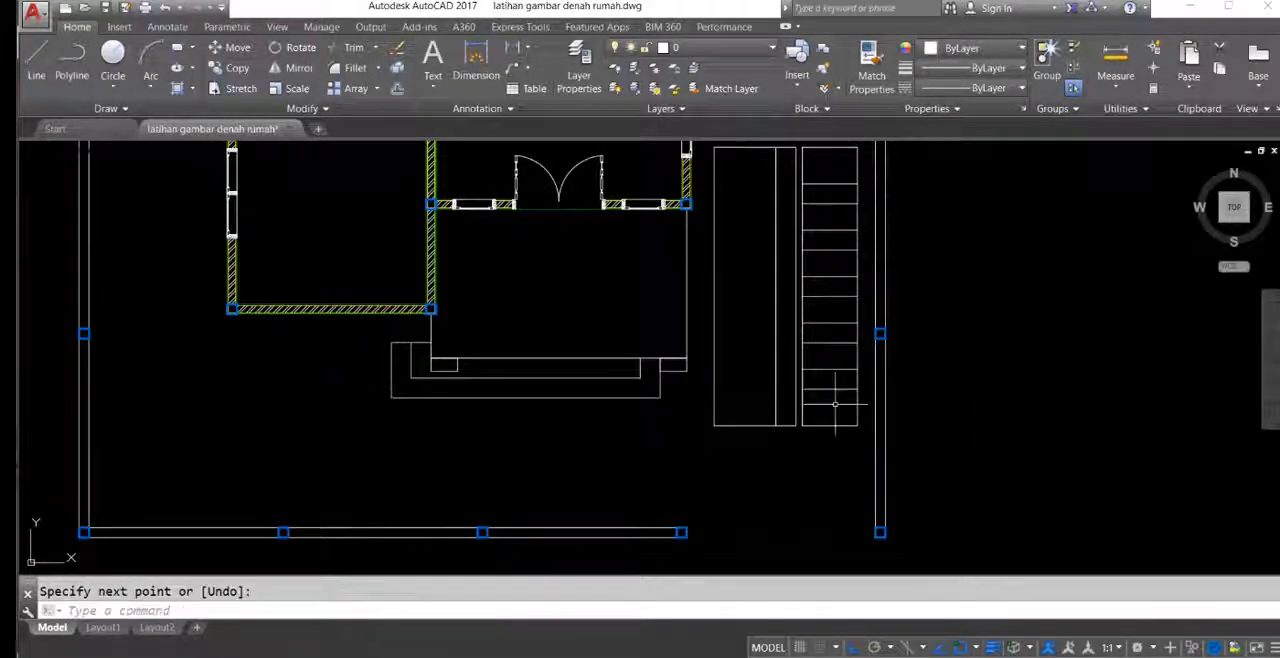
Step: Explode the five multilines crossing the right-hand paving column into separate lines
{"action": "left_click", "coordinate": [835, 405]}
{"action": "middle_click_drag", "start_coordinate": [818, 190], "coordinate": [810, 220]}
{"action": "left_click", "coordinate": [808, 209]}
{"action": "middle_click_drag", "start_coordinate": [826, 270], "coordinate": [794, 271]}
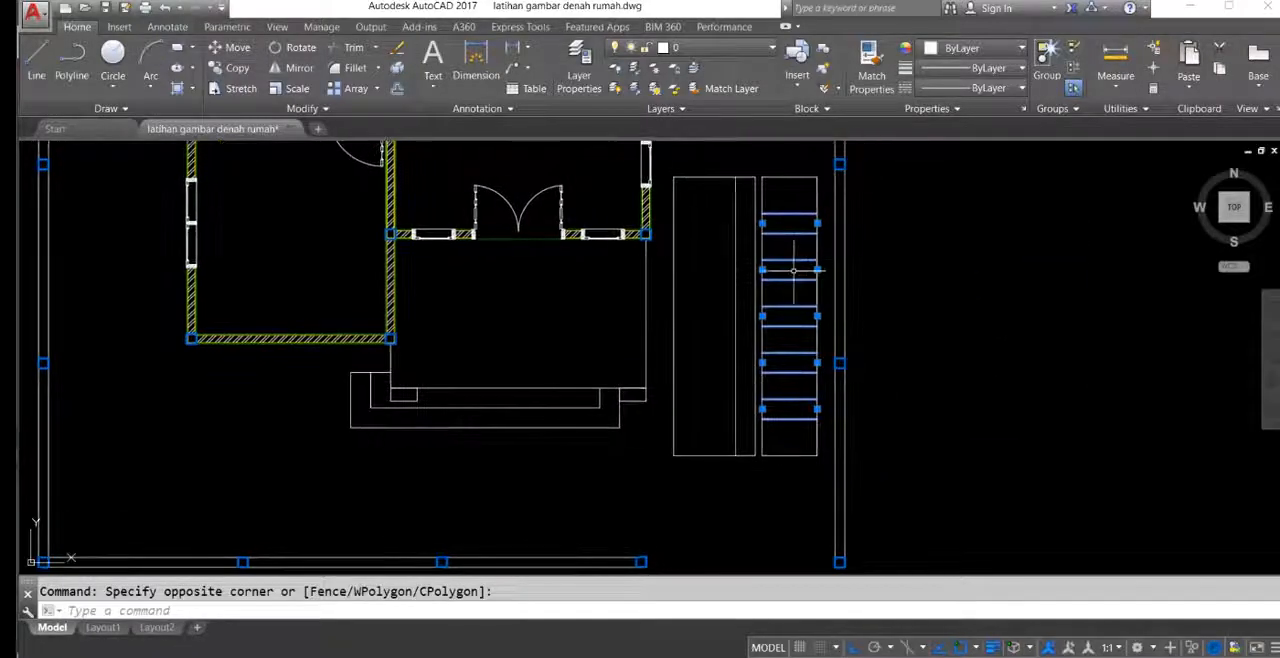
{"action": "scroll", "coordinate": [820, 293], "scroll_direction": "up", "scroll_amount": 4}
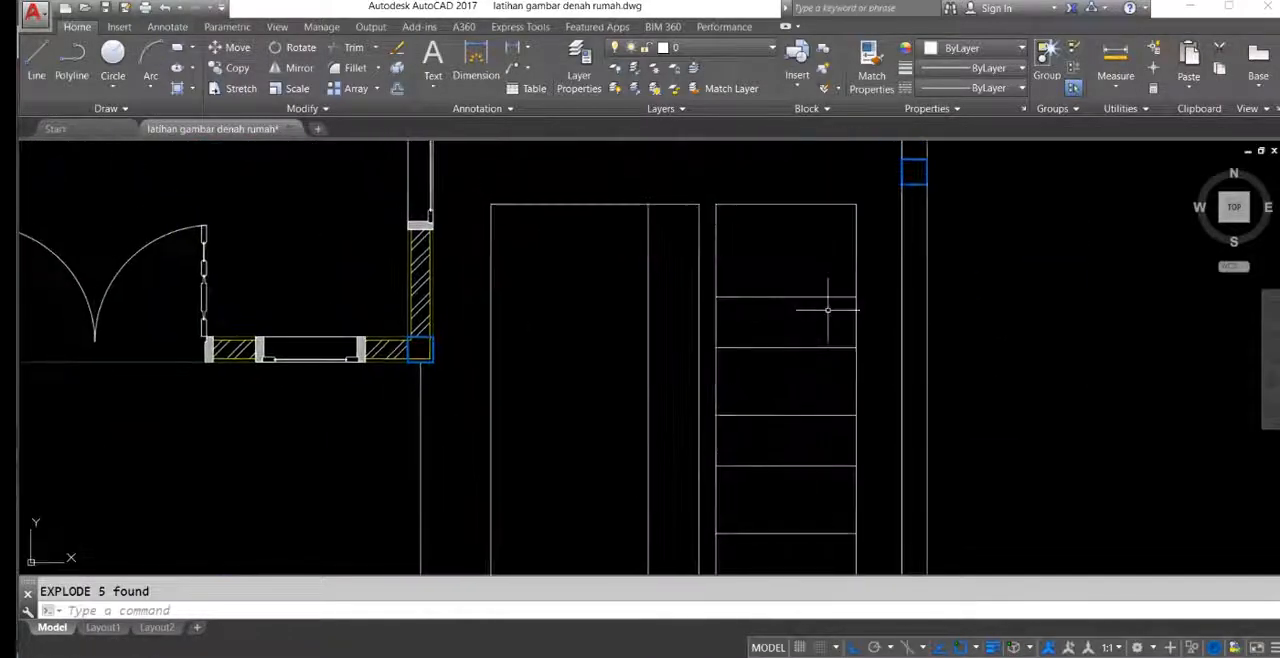
Step: Dimension the height of the second block from above in the right-hand paving column
{"action": "middle_click_drag", "start_coordinate": [823, 291], "coordinate": [790, 273]}
{"action": "middle_click_drag", "start_coordinate": [820, 316], "coordinate": [802, 309]}
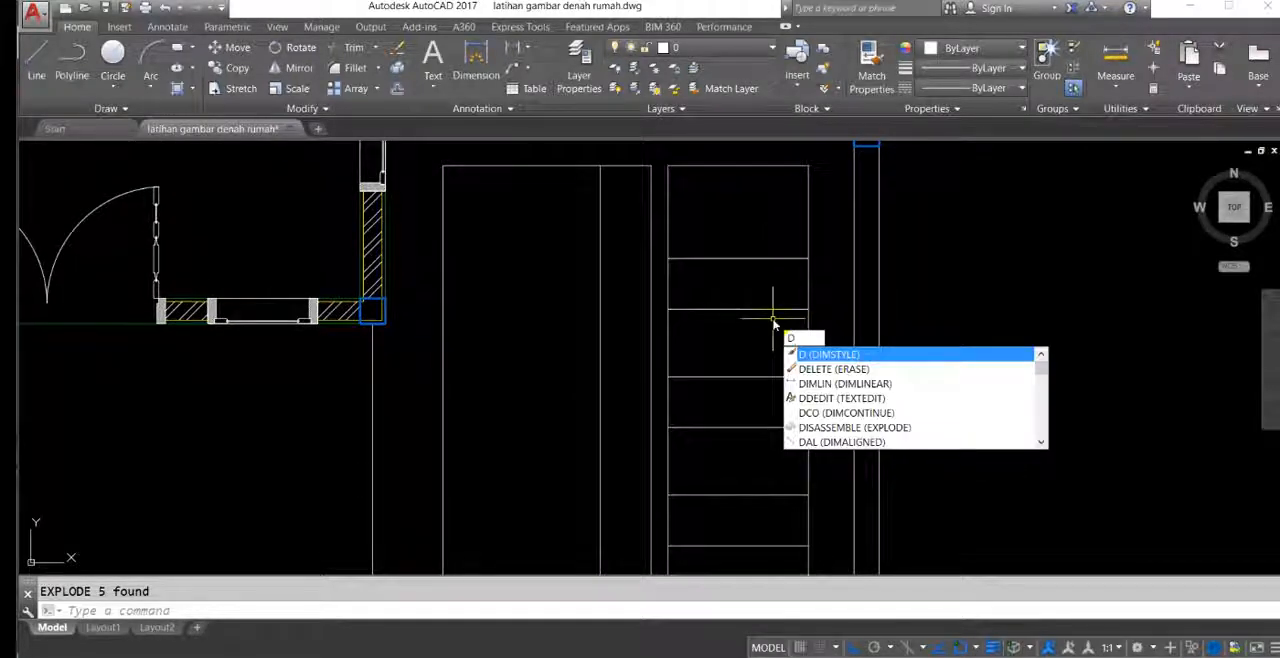
{"action": "key", "text": "Escape"}
{"action": "middle_click_drag", "start_coordinate": [730, 270], "coordinate": [747, 284]}
{"action": "type", "text": "dli"}
{"action": "key", "text": "Return"}
{"action": "left_click", "coordinate": [771, 325]}
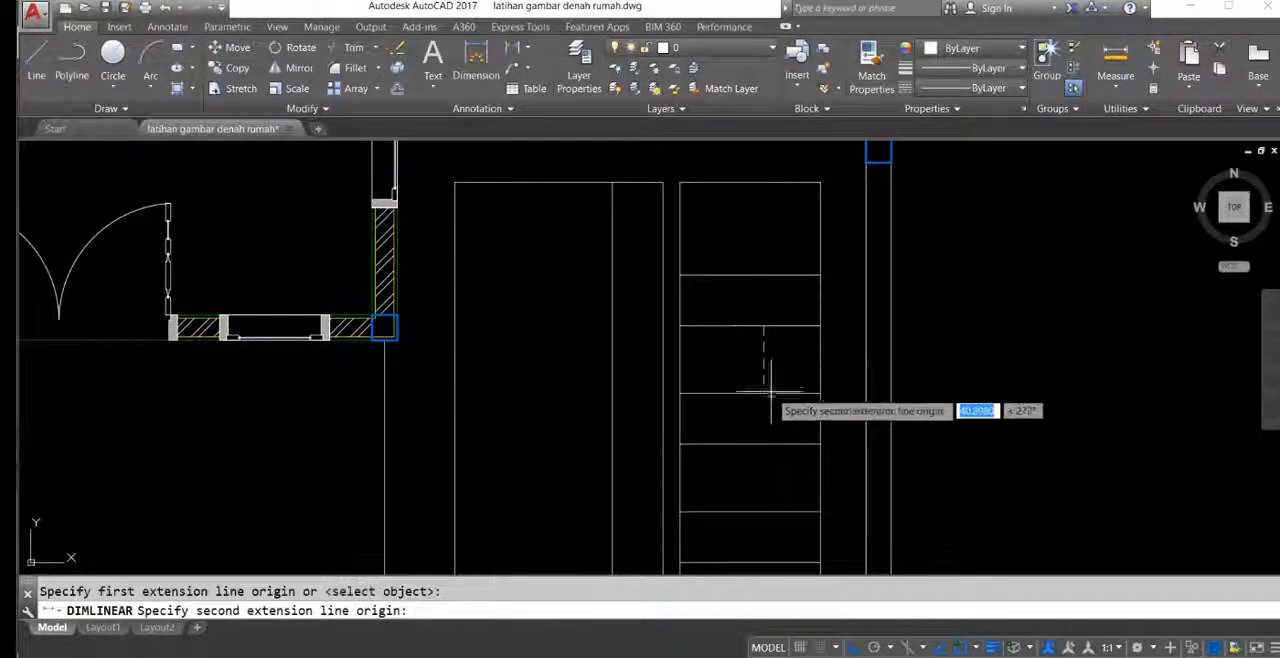
{"action": "left_click", "coordinate": [772, 393]}
{"action": "left_click", "coordinate": [757, 360]}
Step: Dimension the uppermost gap and the height of the top block in the right-hand paving column
{"action": "key", "text": "Return"}
{"action": "left_click", "coordinate": [779, 280]}
{"action": "left_click", "coordinate": [780, 325]}
{"action": "left_click", "coordinate": [966, 298]}
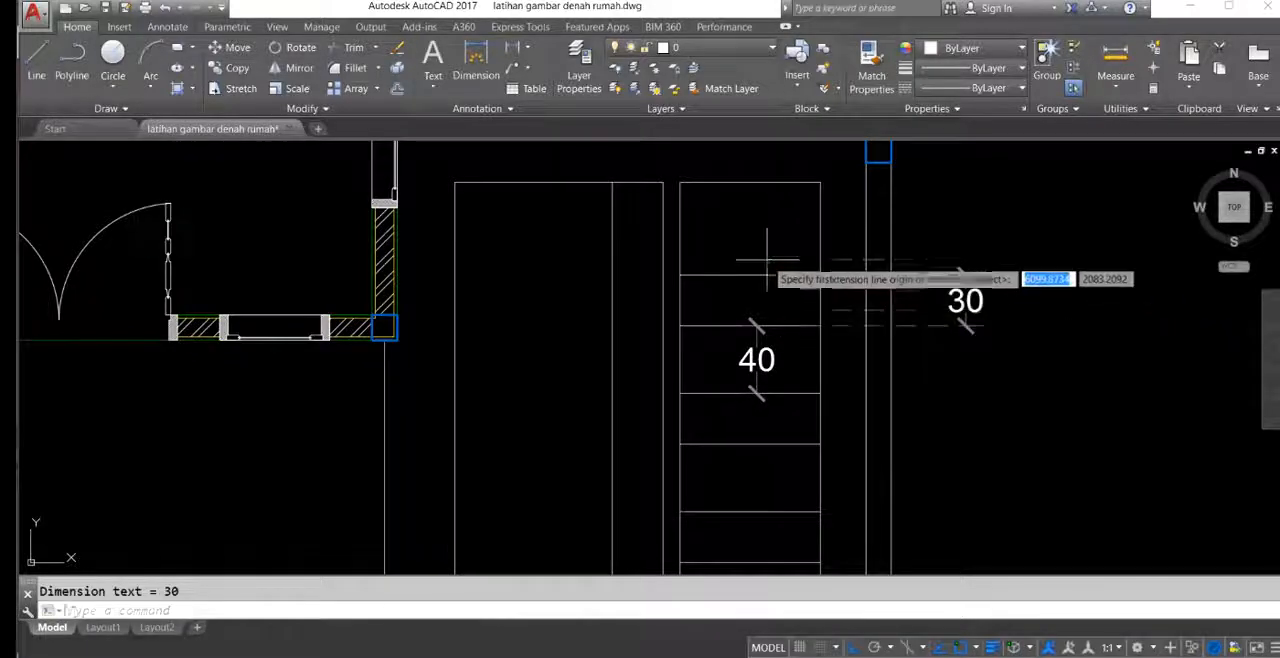
{"action": "key", "text": "Return"}
{"action": "left_click", "coordinate": [757, 273]}
{"action": "left_click", "coordinate": [752, 183]}
{"action": "left_click", "coordinate": [1024, 228]}
Step: Stretch the upper end of the whole paving area downward by 15
{"action": "mouse_move", "coordinate": [825, 242]}
{"action": "middle_mouse_down"}
{"action": "mouse_move", "coordinate": [827, 257]}
{"action": "mouse_move", "coordinate": [802, 257]}
{"action": "middle_mouse_up"}
{"action": "scroll", "coordinate": [827, 257], "scroll_direction": "down", "scroll_amount": 2}
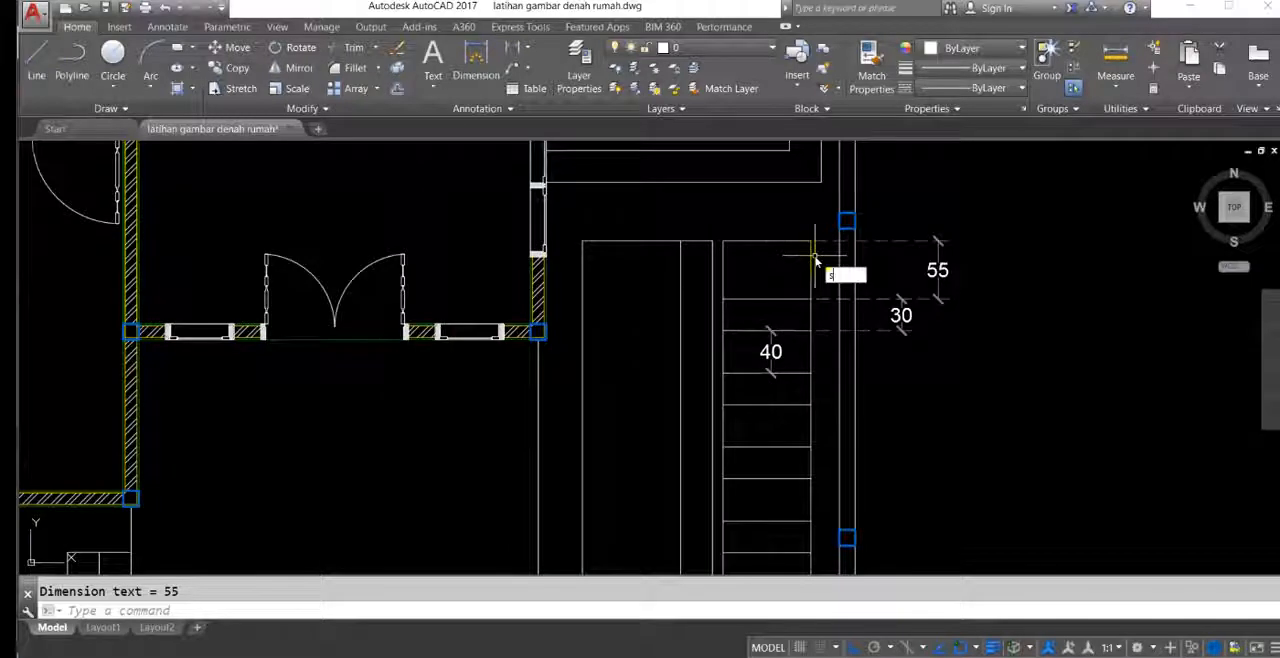
{"action": "type", "text": "s"}
{"action": "key", "text": "Return"}
{"action": "left_click", "coordinate": [848, 237]}
{"action": "left_click", "coordinate": [586, 266]}
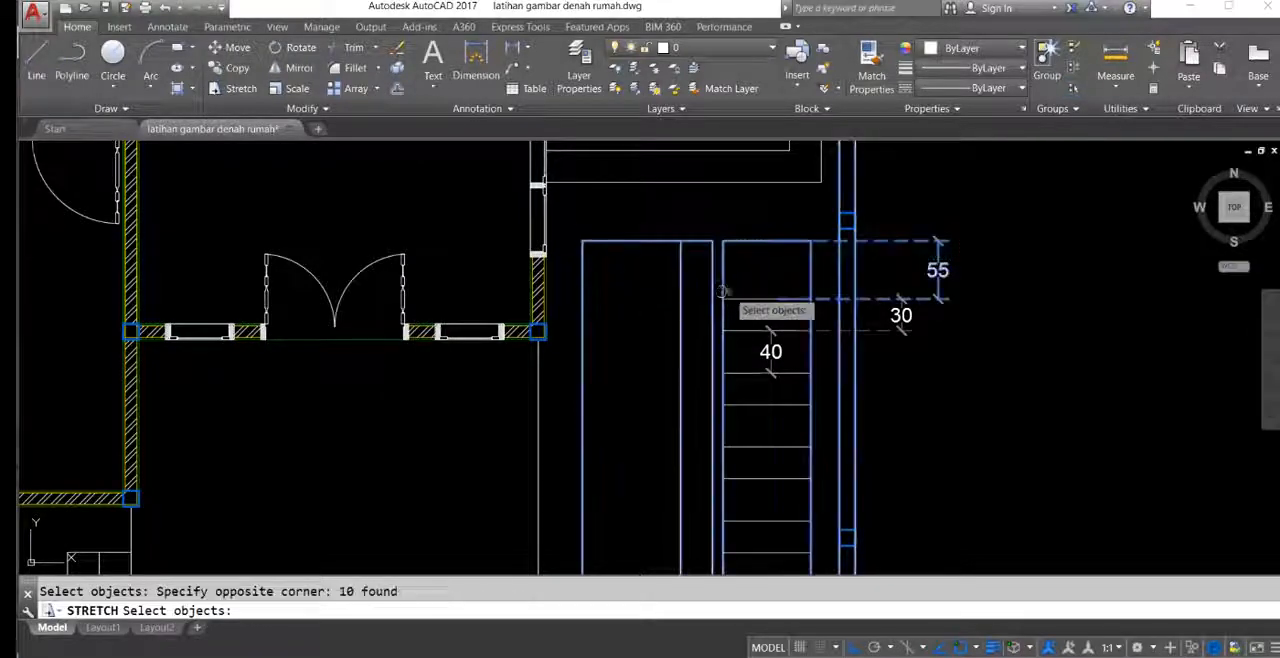
{"action": "middle_click_drag", "start_coordinate": [724, 290], "coordinate": [639, 262]}
{"action": "key", "text": "Return"}
{"action": "left_click", "coordinate": [924, 213]}
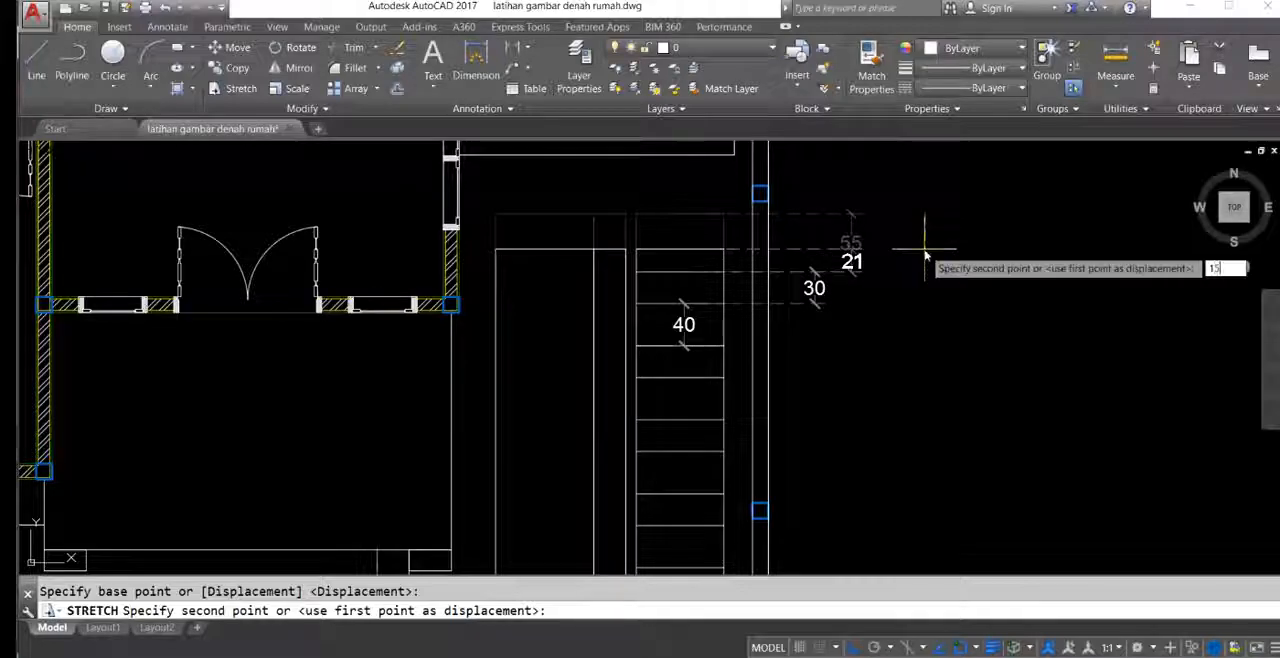
{"action": "key", "text": "Return"}
{"action": "scroll", "coordinate": [850, 268], "scroll_direction": "down", "scroll_amount": 4}
{"action": "middle_click_drag", "start_coordinate": [780, 286], "coordinate": [749, 203]}
{"action": "scroll", "coordinate": [737, 320], "scroll_direction": "up", "scroll_amount": 4}
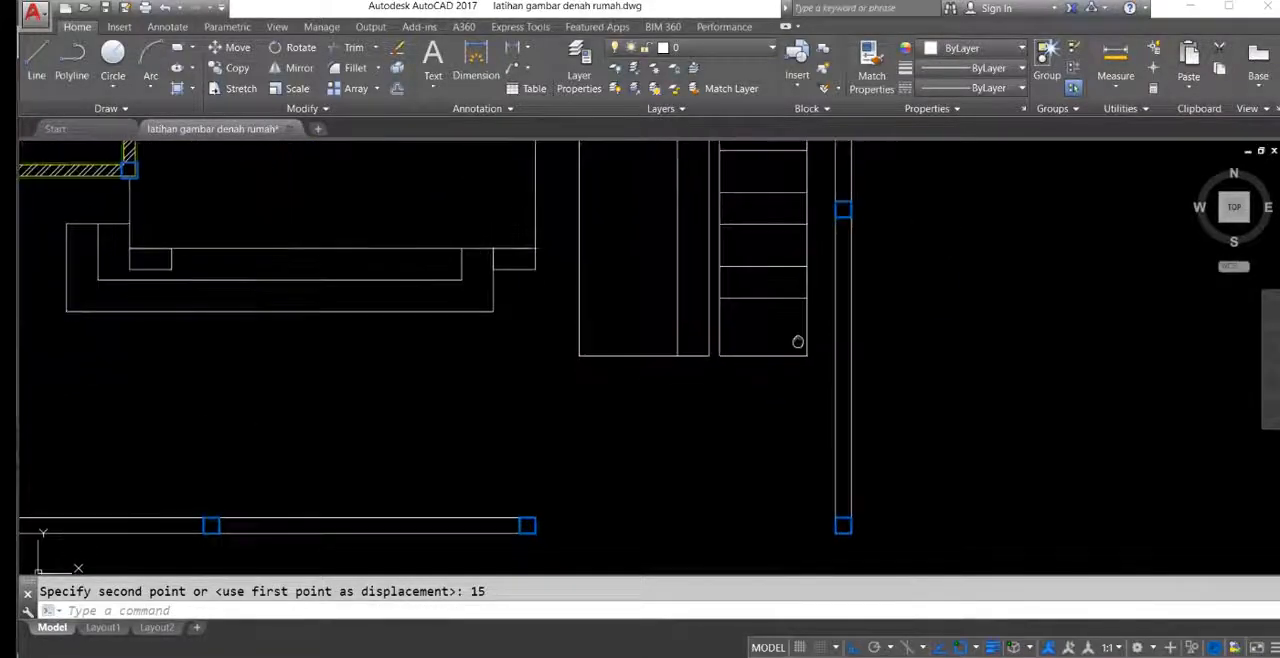
Step: Stretch the lower end of the whole paving area upward by 15
{"action": "key", "text": "Return"}
{"action": "left_click", "coordinate": [914, 346]}
{"action": "left_click", "coordinate": [597, 409]}
{"action": "key", "text": "Return"}
{"action": "left_click", "coordinate": [926, 356]}
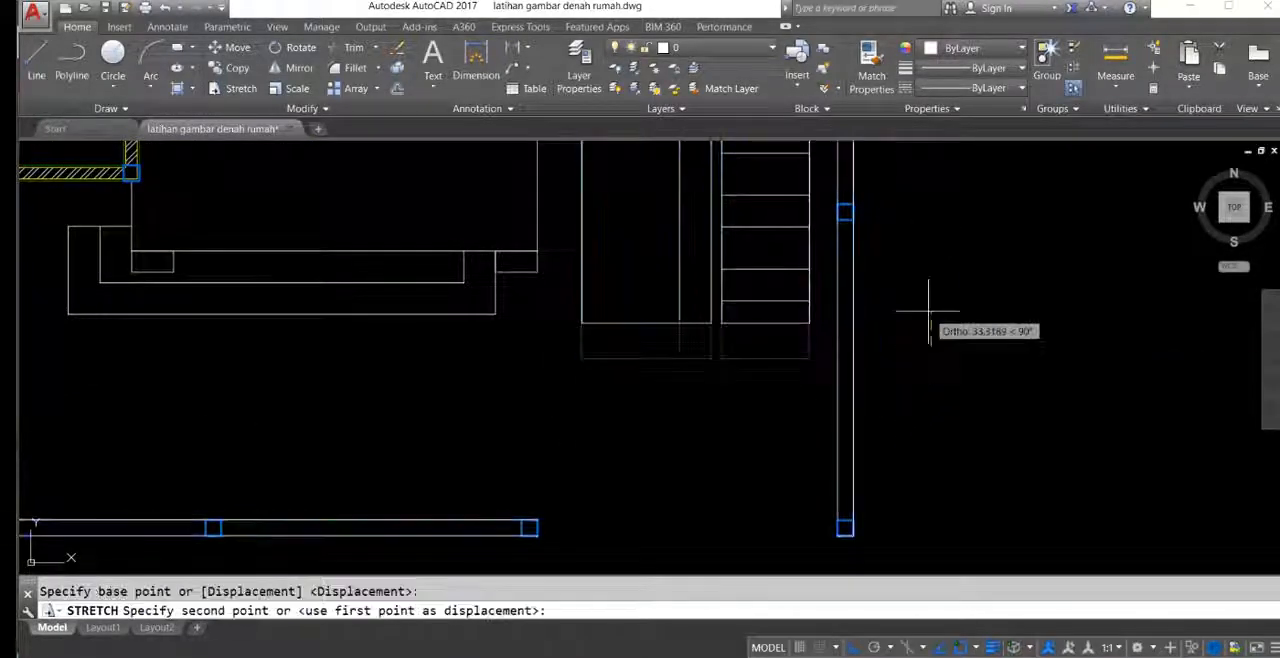
{"action": "type", "text": "15"}
{"action": "key", "text": "Return"}
{"action": "middle_click_drag", "start_coordinate": [845, 272], "coordinate": [831, 400]}
Step: Measure the paving's overall height with a linear dimension, and check it against the dimension in the reference plan
{"action": "scroll", "coordinate": [802, 404], "scroll_direction": "down", "scroll_amount": 4}
{"action": "scroll", "coordinate": [756, 316], "scroll_direction": "up", "scroll_amount": 2}
{"action": "mouse_move", "coordinate": [765, 334]}
{"action": "middle_mouse_down"}
{"action": "mouse_move", "coordinate": [772, 347]}
{"action": "mouse_move", "coordinate": [752, 322]}
{"action": "mouse_move", "coordinate": [783, 357]}
{"action": "mouse_move", "coordinate": [761, 309]}
{"action": "mouse_move", "coordinate": [767, 339]}
{"action": "middle_mouse_up"}
{"action": "scroll", "coordinate": [752, 324], "scroll_direction": "up", "scroll_amount": 2}
{"action": "type", "text": "dli"}
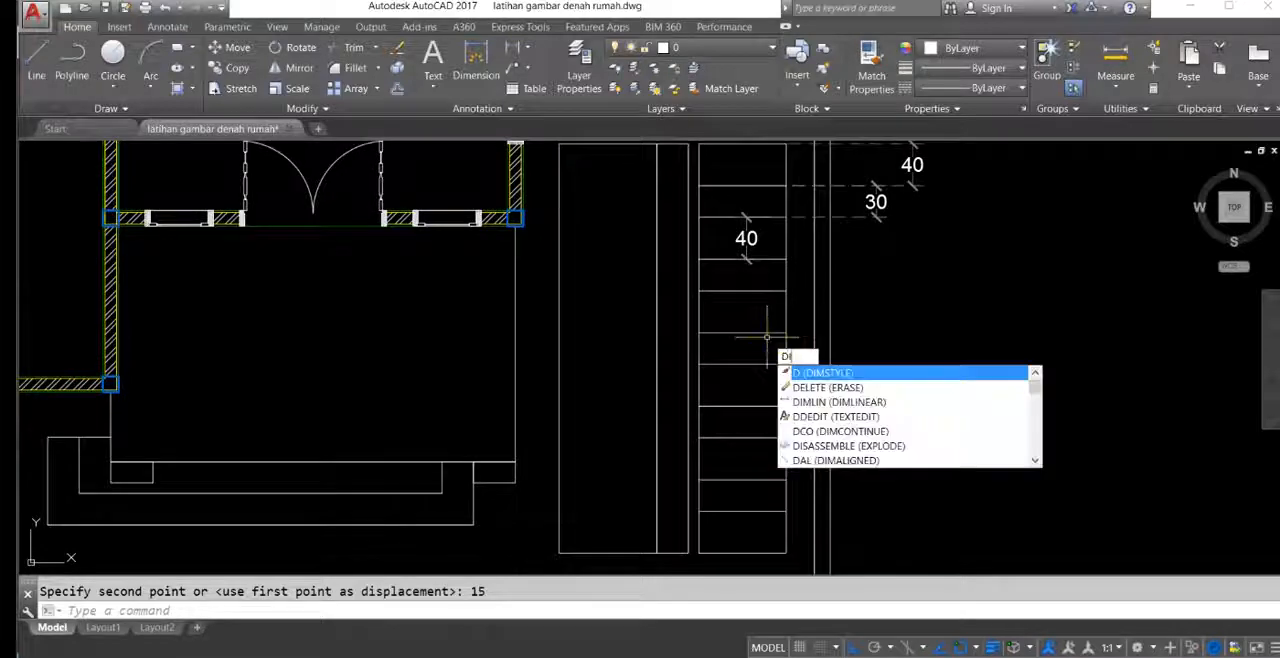
{"action": "key", "text": "Return"}
{"action": "scroll", "coordinate": [690, 432], "scroll_direction": "down", "scroll_amount": 2}
{"action": "left_click", "coordinate": [652, 505]}
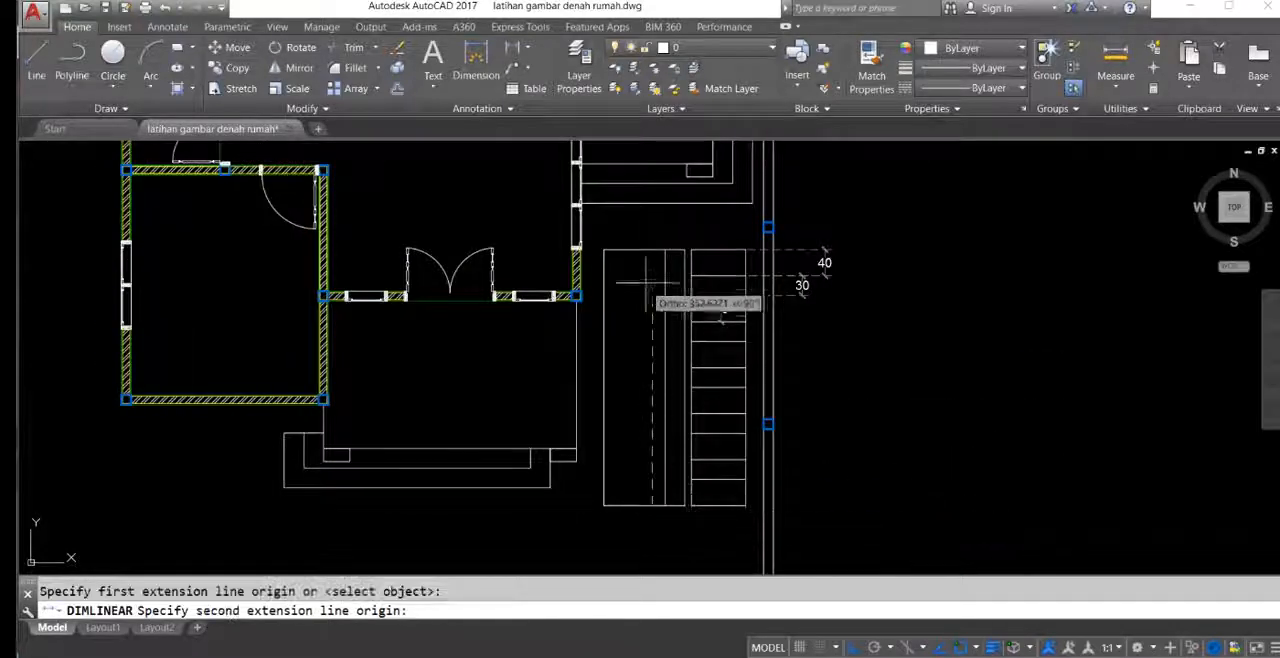
{"action": "left_click", "coordinate": [652, 249]}
{"action": "scroll", "coordinate": [903, 374], "scroll_direction": "up", "scroll_amount": 2}
{"action": "scroll", "coordinate": [943, 371], "scroll_direction": "down", "scroll_amount": 4}
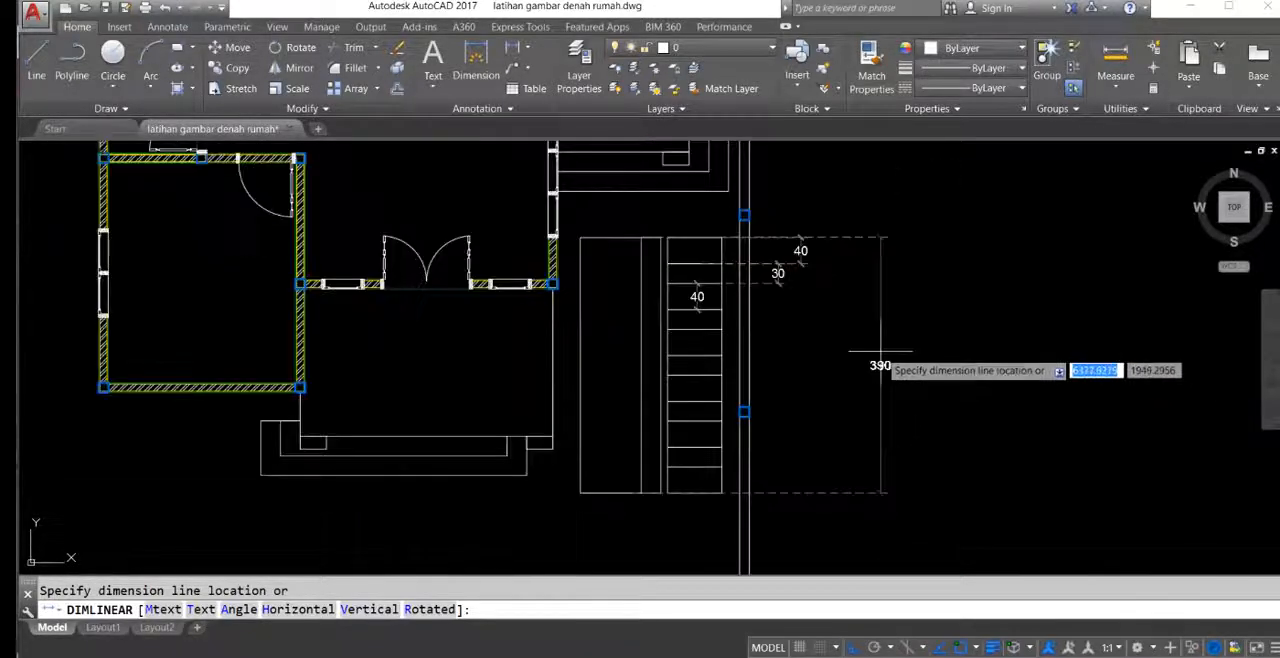
{"action": "middle_click_drag", "start_coordinate": [943, 373], "coordinate": [1084, 374]}
{"action": "key", "text": "Escape"}
{"action": "left_click", "coordinate": [428, 396]}
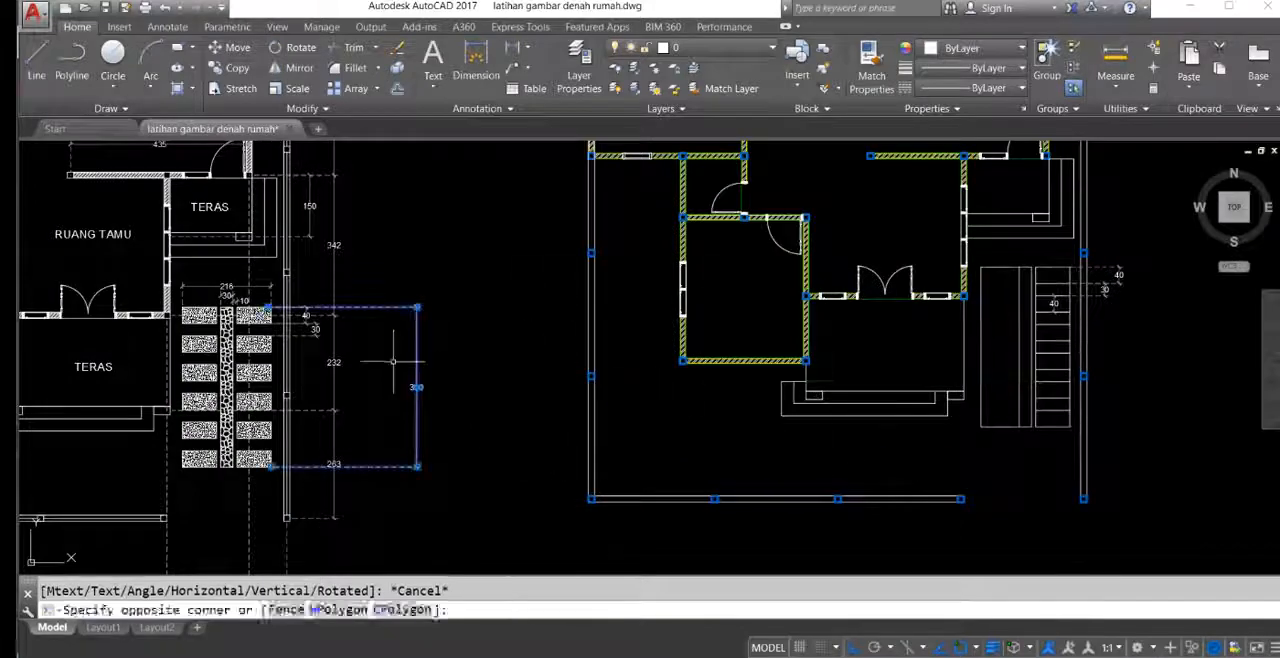
{"action": "left_click", "coordinate": [402, 364]}
Step: Delete the block and gap dimensions placed at the right-hand paving column
{"action": "middle_click_drag", "start_coordinate": [565, 460], "coordinate": [420, 440]}
{"action": "scroll", "coordinate": [906, 280], "scroll_direction": "up", "scroll_amount": 3}
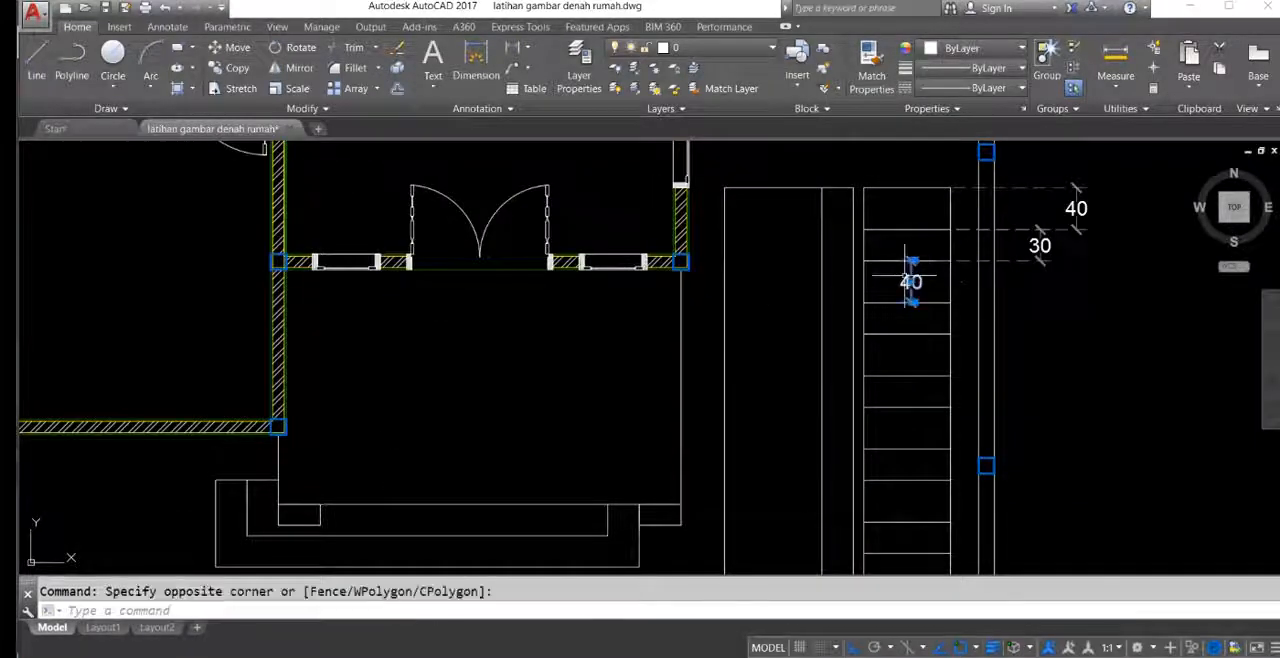
{"action": "middle_click_drag", "start_coordinate": [1022, 306], "coordinate": [982, 328]}
{"action": "key", "text": "Delete"}
{"action": "mouse_move", "coordinate": [833, 304]}
{"action": "middle_mouse_down"}
{"action": "mouse_move", "coordinate": [803, 314]}
{"action": "mouse_move", "coordinate": [798, 286]}
{"action": "middle_mouse_up"}
Step: Trim both side edges of the right-hand paving column across the two uppermost gaps between blocks
{"action": "type", "text": "tr"}
{"action": "key", "text": "Return"}
{"action": "scroll", "coordinate": [877, 286], "scroll_direction": "up", "scroll_amount": 3}
{"action": "left_click", "coordinate": [909, 223]}
{"action": "left_click", "coordinate": [677, 238]}
{"action": "scroll", "coordinate": [678, 240], "scroll_direction": "down", "scroll_amount": 2}
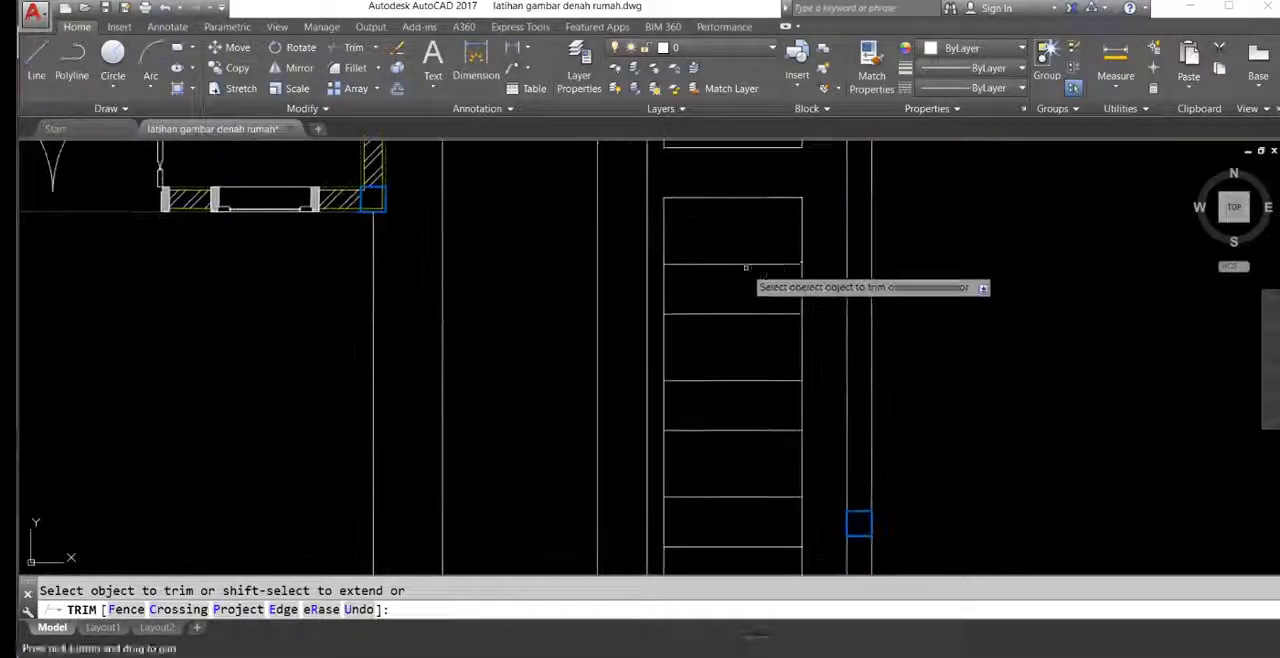
{"action": "left_click", "coordinate": [805, 298]}
{"action": "scroll", "coordinate": [725, 320], "scroll_direction": "down", "scroll_amount": 2}
{"action": "middle_click_drag", "start_coordinate": [725, 320], "coordinate": [724, 239]}
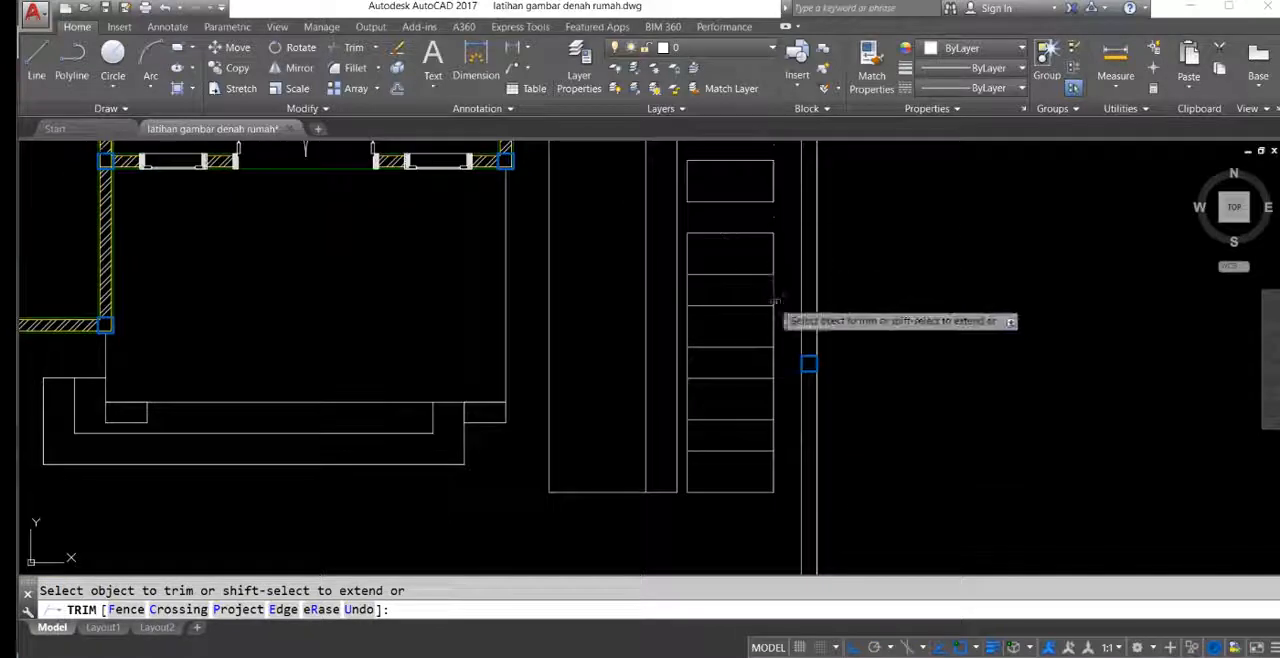
Step: Trim both side edges of the right-hand paving column across the three remaining gaps between blocks
{"action": "left_click", "coordinate": [785, 297]}
{"action": "left_click", "coordinate": [682, 291]}
{"action": "middle_click_drag", "start_coordinate": [720, 351], "coordinate": [717, 314]}
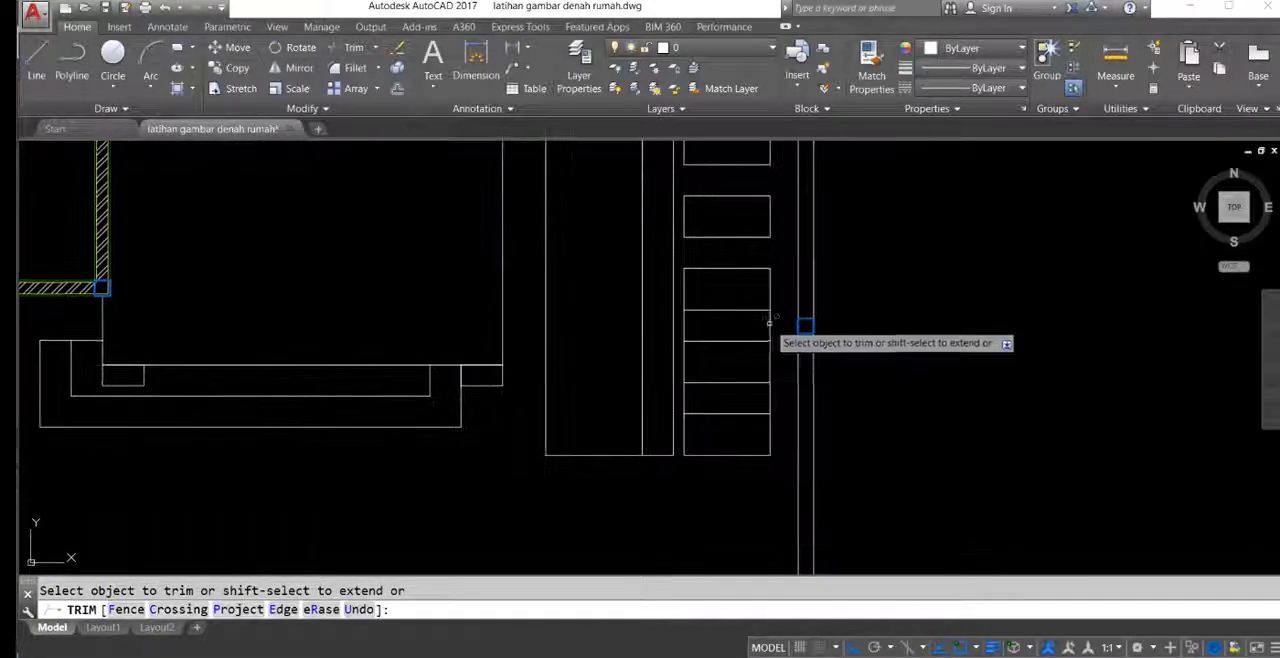
{"action": "left_click", "coordinate": [775, 326]}
{"action": "left_click", "coordinate": [688, 323]}
{"action": "mouse_move", "coordinate": [740, 366]}
{"action": "middle_mouse_down"}
{"action": "mouse_move", "coordinate": [733, 325]}
{"action": "mouse_move", "coordinate": [728, 363]}
{"action": "middle_mouse_up"}
{"action": "left_click", "coordinate": [775, 358]}
{"action": "left_click", "coordinate": [676, 352]}
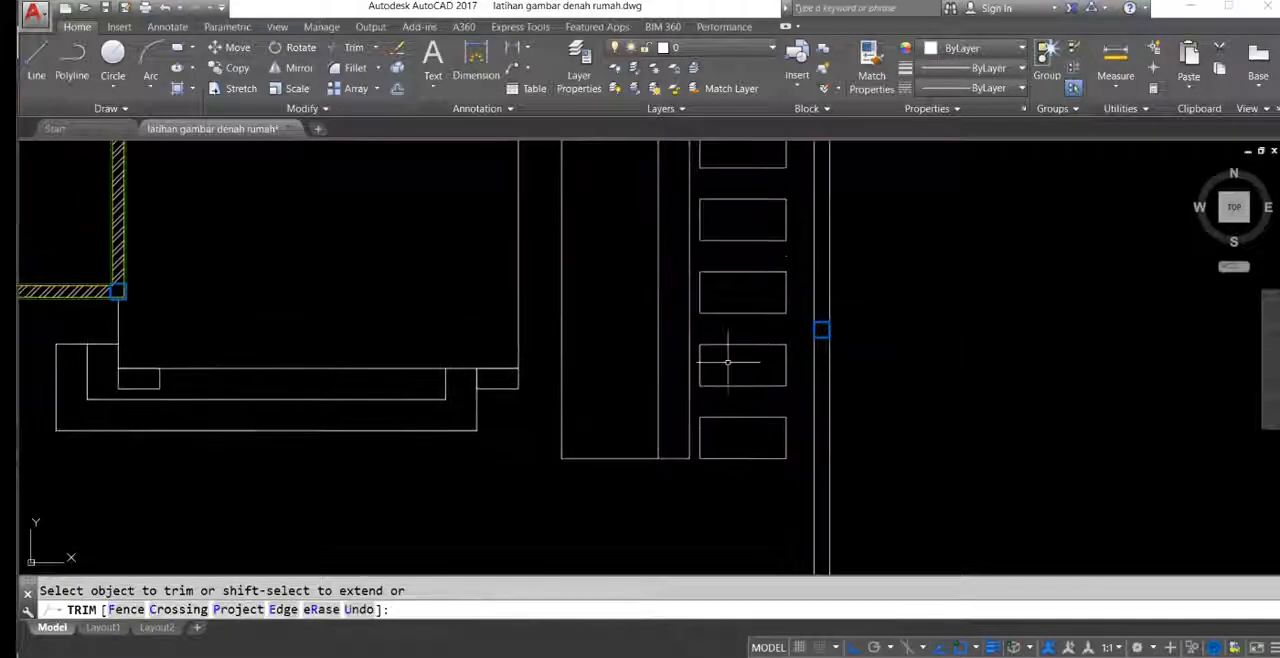
{"action": "key", "text": "Escape"}
Step: Draw a rectangle over the central stone strip from its upper corner to the diagonally opposite lower corner
{"action": "mouse_move", "coordinate": [711, 312]}
{"action": "middle_mouse_down"}
{"action": "mouse_move", "coordinate": [717, 346]}
{"action": "mouse_move", "coordinate": [820, 343]}
{"action": "middle_mouse_up"}
{"action": "scroll", "coordinate": [786, 310], "scroll_direction": "down", "scroll_amount": 3}
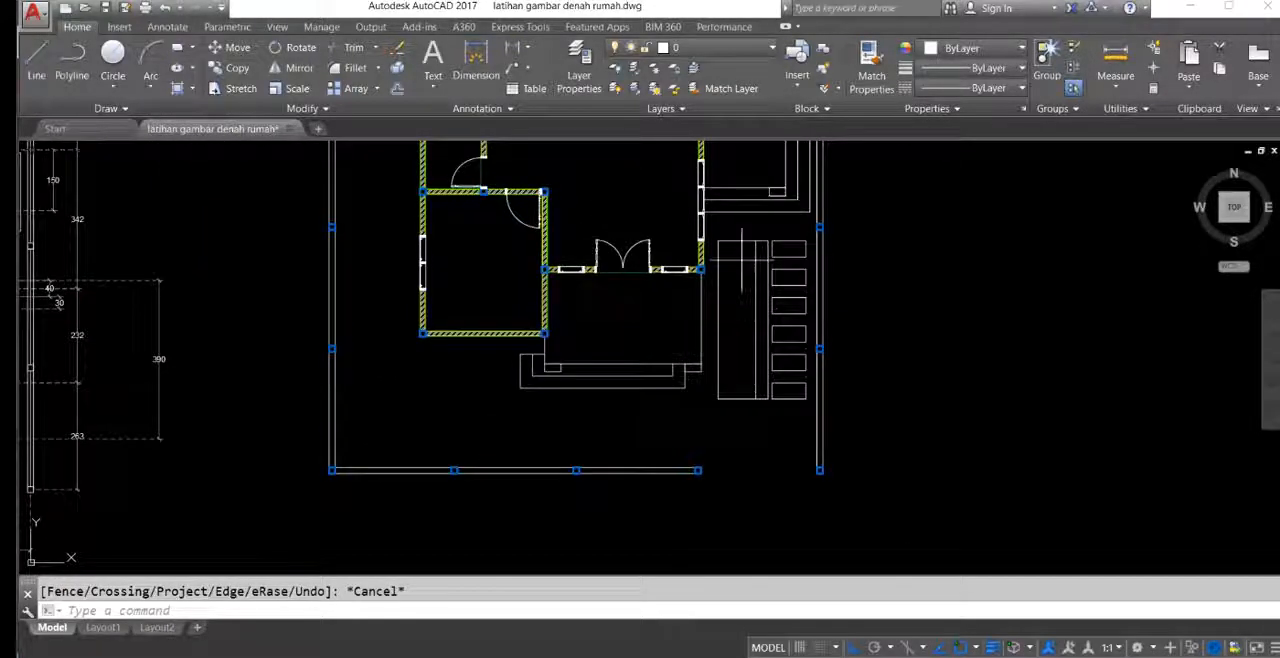
{"action": "left_click", "coordinate": [727, 287]}
{"action": "key", "text": "Escape"}
{"action": "scroll", "coordinate": [750, 300], "scroll_direction": "up", "scroll_amount": 4}
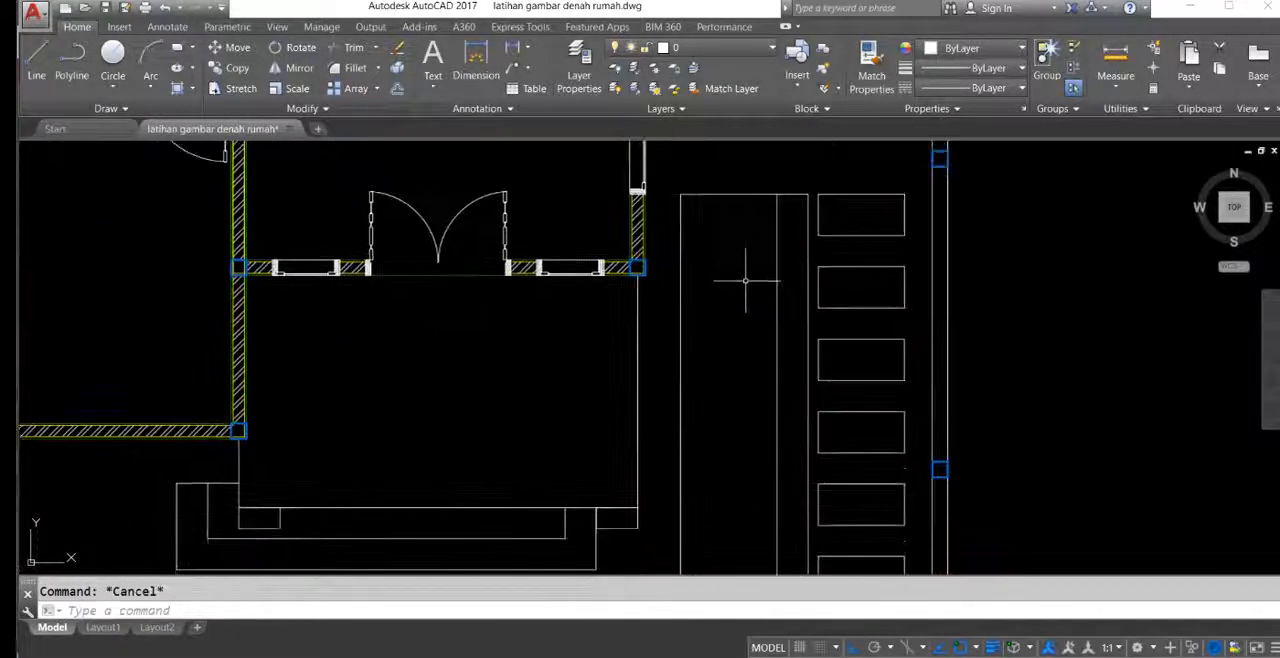
{"action": "type", "text": "rec"}
{"action": "key", "text": "Return"}
{"action": "left_click", "coordinate": [770, 200]}
{"action": "scroll", "coordinate": [770, 205], "scroll_direction": "down", "scroll_amount": 2}
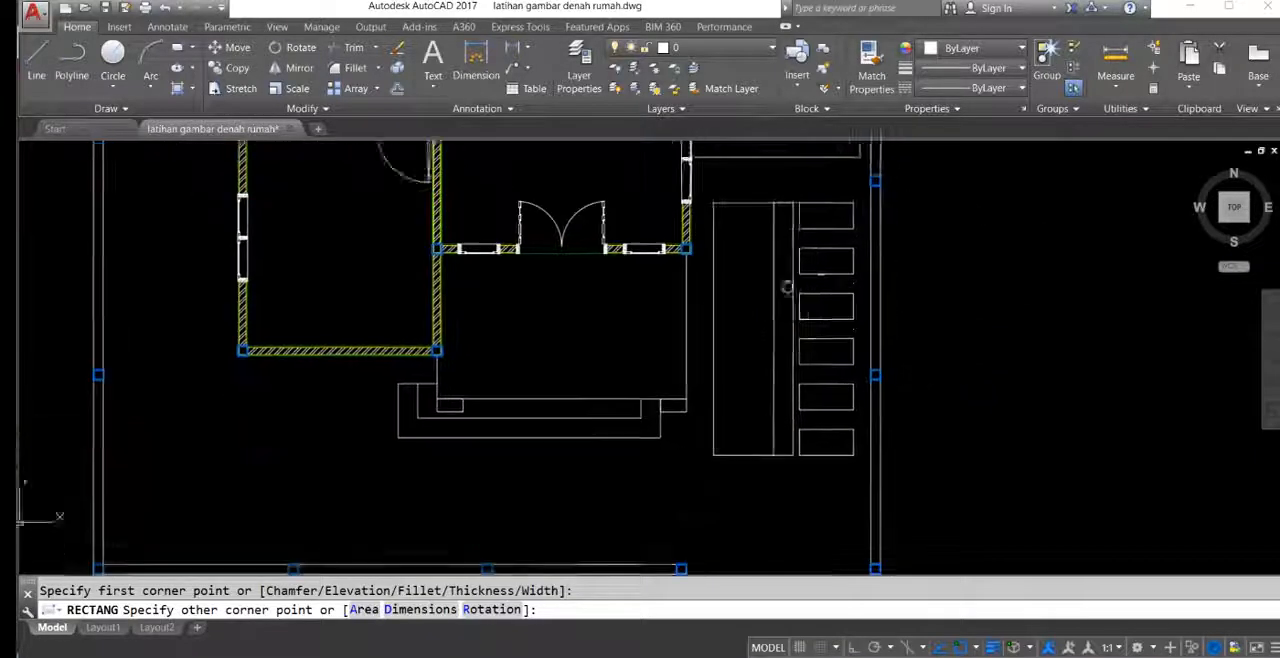
{"action": "left_click", "coordinate": [784, 423]}
{"action": "key", "text": "Return"}
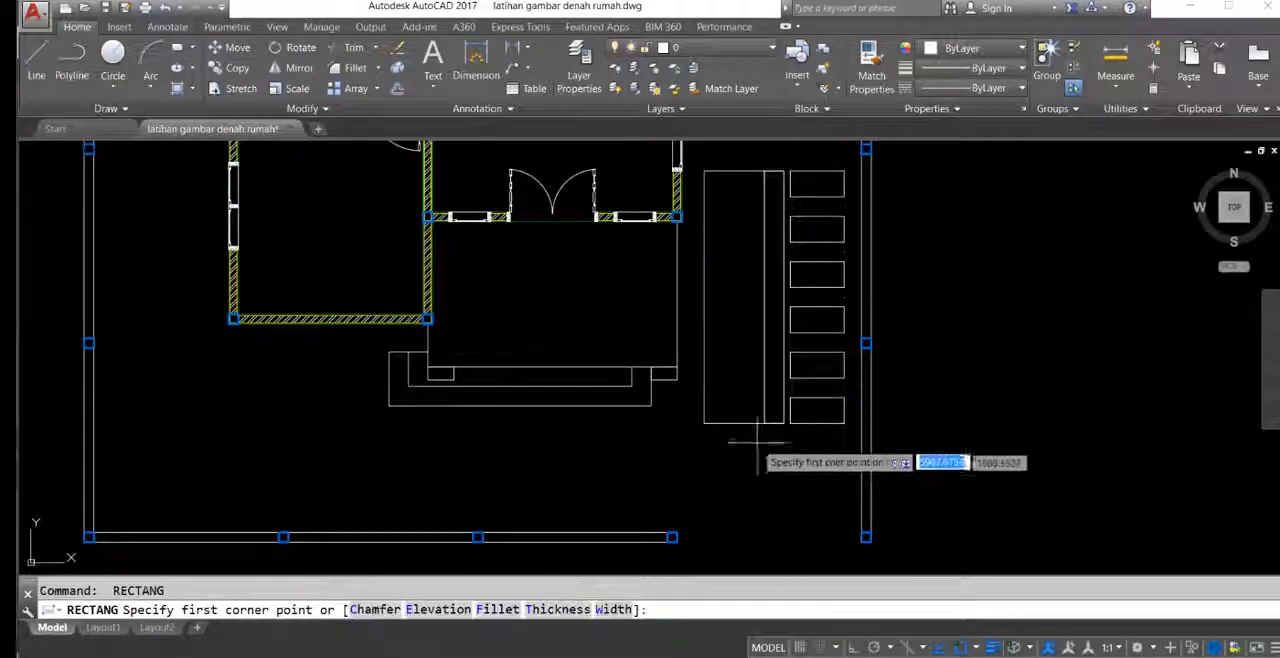
{"action": "key", "text": "Escape"}
Step: Erase the left-hand outline of the paving, including its upper and lower edge lines, leaving the central strip
{"action": "left_click", "coordinate": [749, 438]}
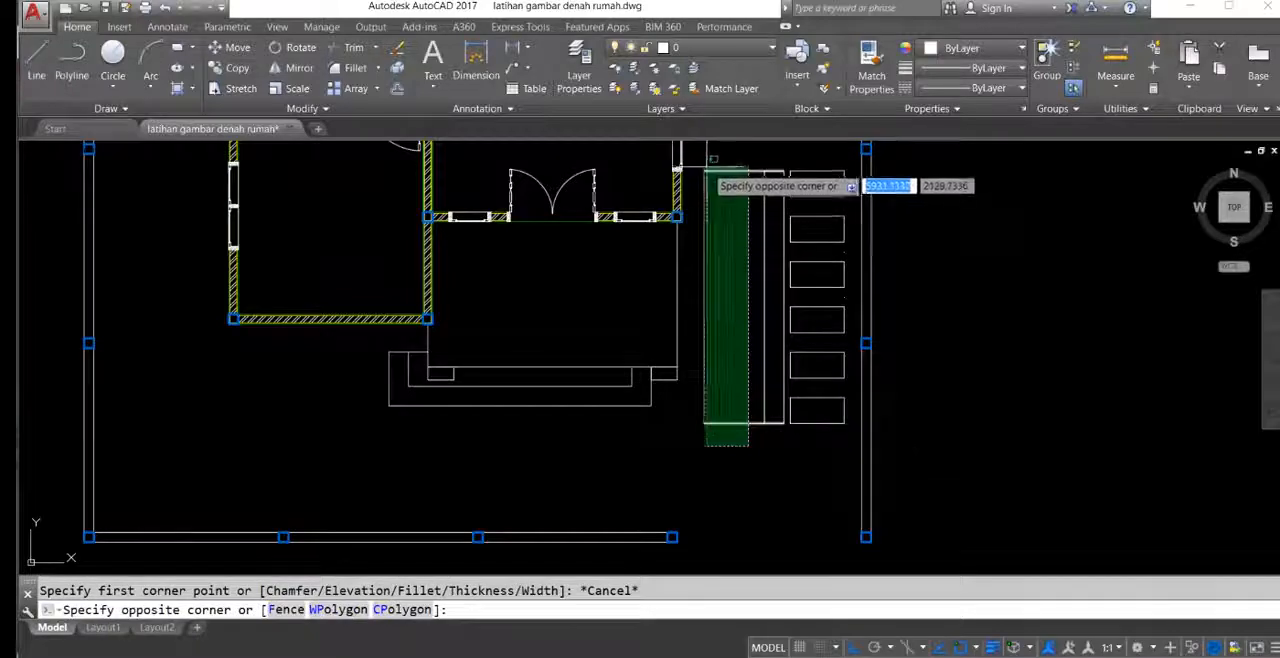
{"action": "left_click", "coordinate": [712, 178]}
{"action": "type", "text": "e"}
{"action": "mouse_move", "coordinate": [739, 248]}
{"action": "middle_mouse_down"}
{"action": "mouse_move", "coordinate": [728, 272]}
{"action": "mouse_move", "coordinate": [757, 244]}
{"action": "middle_mouse_up"}
{"action": "key", "text": "Return"}
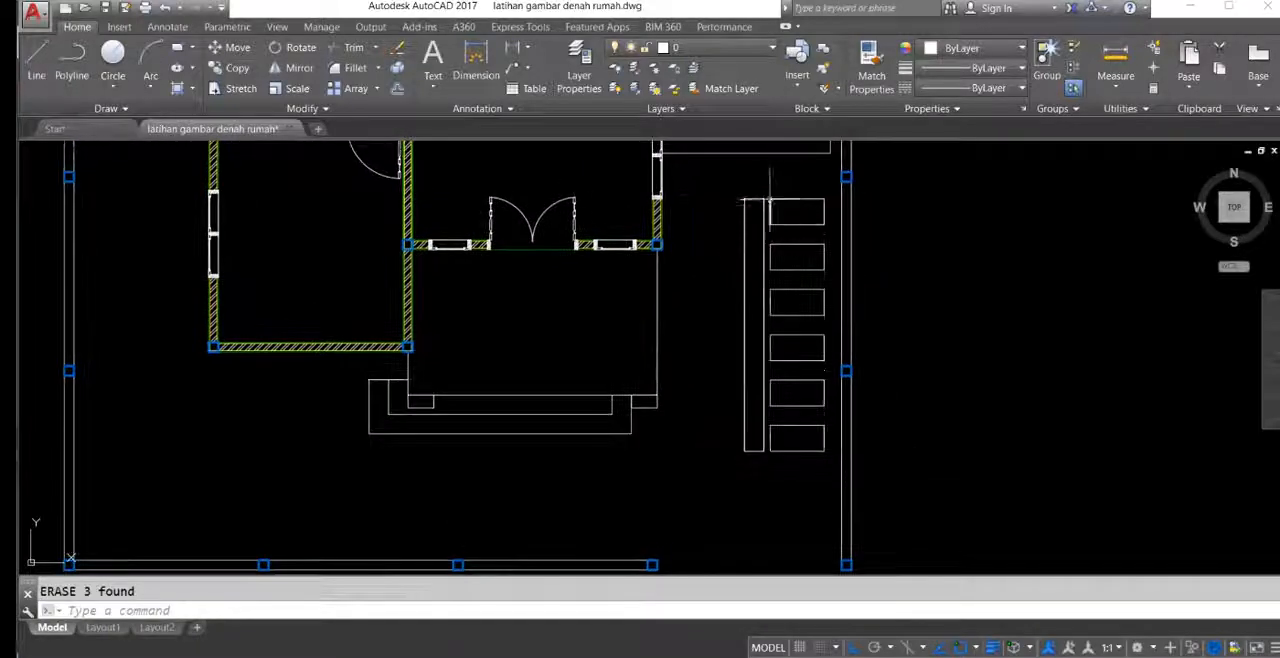
{"action": "left_click", "coordinate": [762, 195]}
{"action": "left_click", "coordinate": [829, 462]}
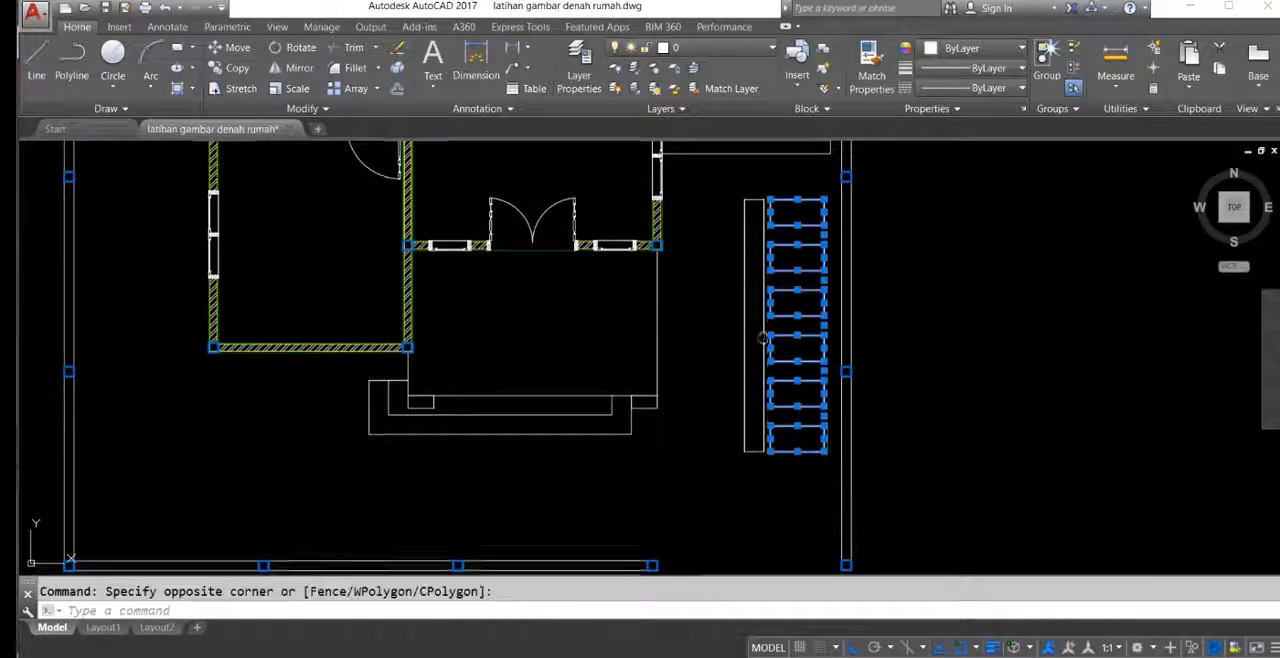
{"action": "middle_click_drag", "start_coordinate": [762, 338], "coordinate": [759, 359]}
{"action": "key", "text": "Return"}
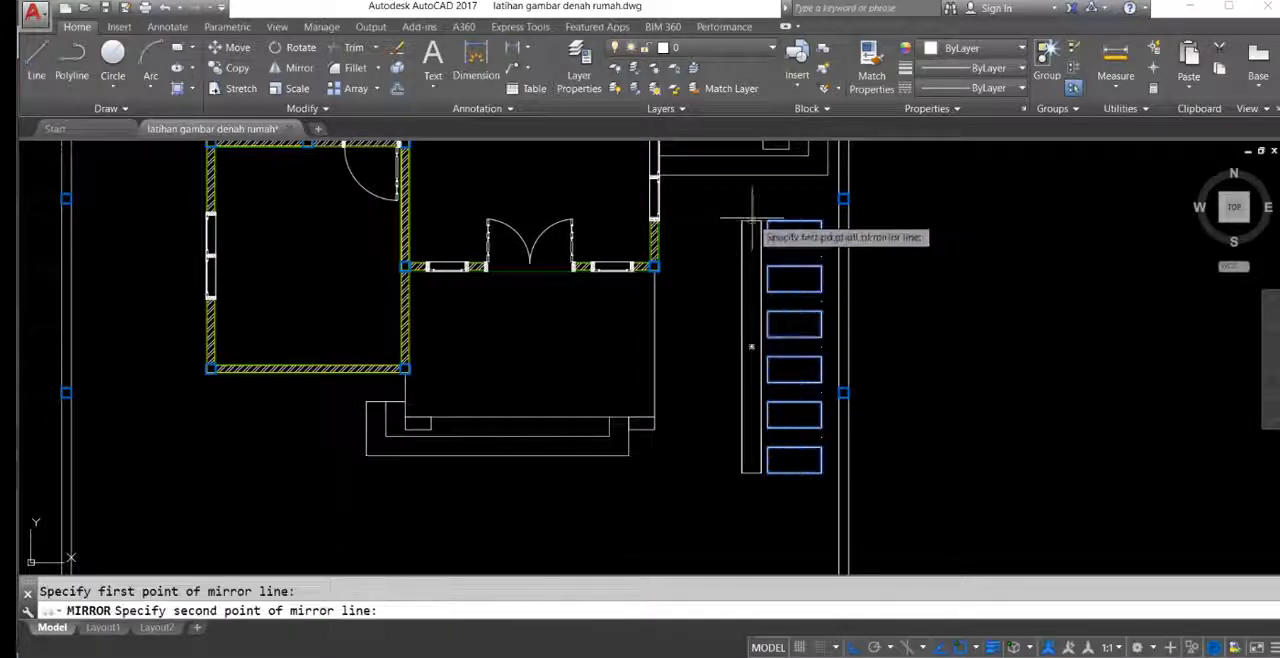
{"action": "scroll", "coordinate": [755, 350], "scroll_direction": "up", "scroll_amount": 2}
{"action": "key", "text": "F8"}
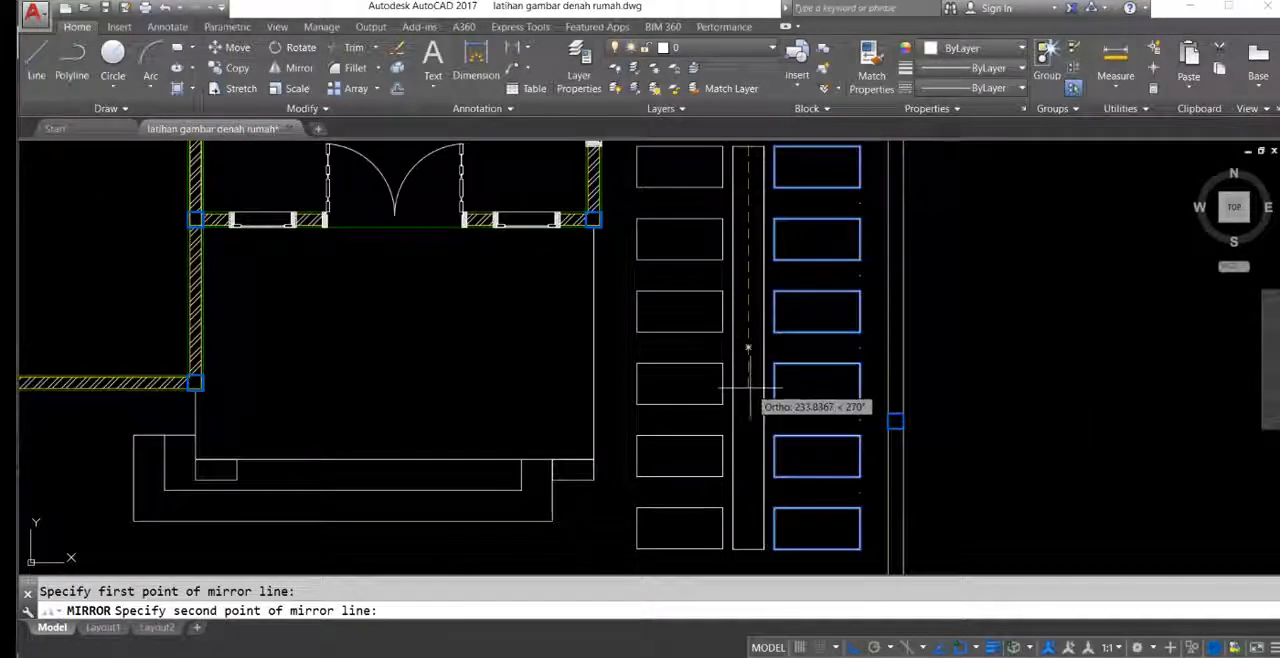
{"action": "key", "text": "Escape"}
Step: Hatch the interiors of all six blocks in the right-hand paving column
{"action": "mouse_move", "coordinate": [800, 168]}
{"action": "middle_mouse_down"}
{"action": "mouse_move", "coordinate": [771, 214]}
{"action": "mouse_move", "coordinate": [771, 195]}
{"action": "middle_mouse_up"}
{"action": "mouse_move", "coordinate": [772, 301]}
{"action": "middle_mouse_down"}
{"action": "mouse_move", "coordinate": [771, 275]}
{"action": "mouse_move", "coordinate": [766, 329]}
{"action": "mouse_move", "coordinate": [788, 287]}
{"action": "mouse_move", "coordinate": [787, 350]}
{"action": "mouse_move", "coordinate": [781, 268]}
{"action": "middle_mouse_up"}
{"action": "type", "text": "h"}
{"action": "key", "text": "Return"}
{"action": "left_click", "coordinate": [795, 218]}
{"action": "left_click", "coordinate": [795, 285]}
{"action": "left_click", "coordinate": [783, 275]}
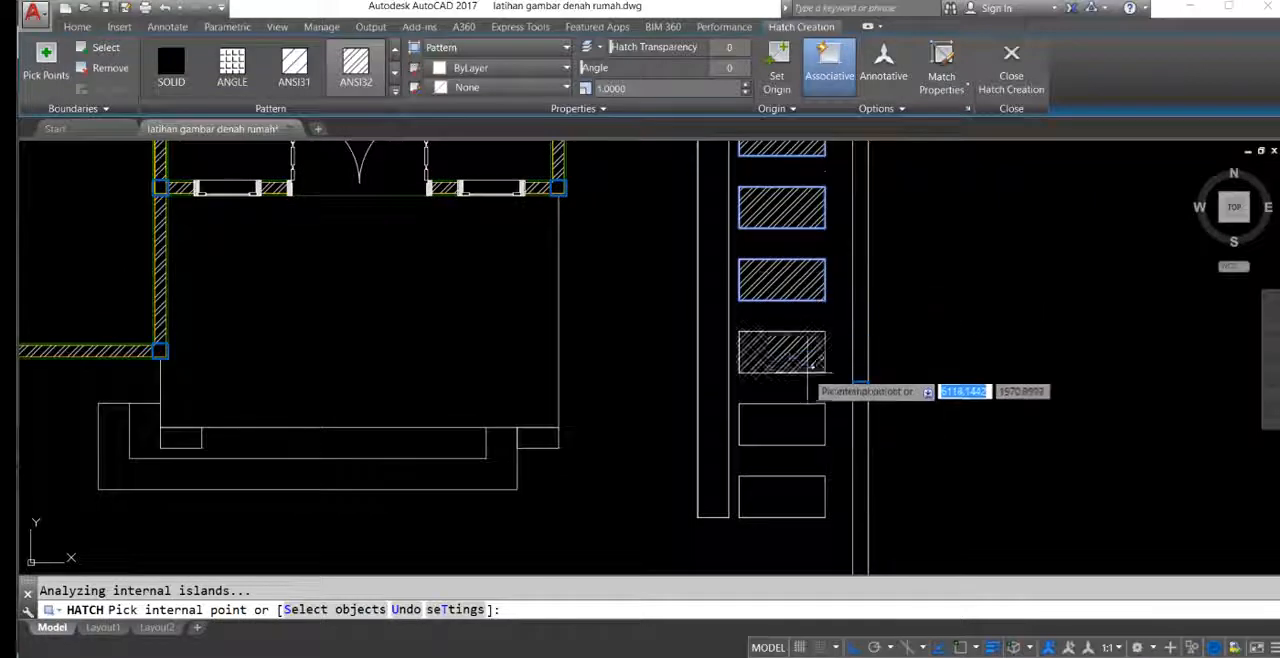
{"action": "left_click", "coordinate": [787, 352]}
{"action": "left_click", "coordinate": [785, 425]}
{"action": "left_click", "coordinate": [785, 497]}
{"action": "middle_click_drag", "start_coordinate": [657, 334], "coordinate": [673, 368]}
Step: Set the block hatch to the AR-CONC pattern at a scale of 0.1 and finish the hatch
{"action": "left_click", "coordinate": [396, 71]}
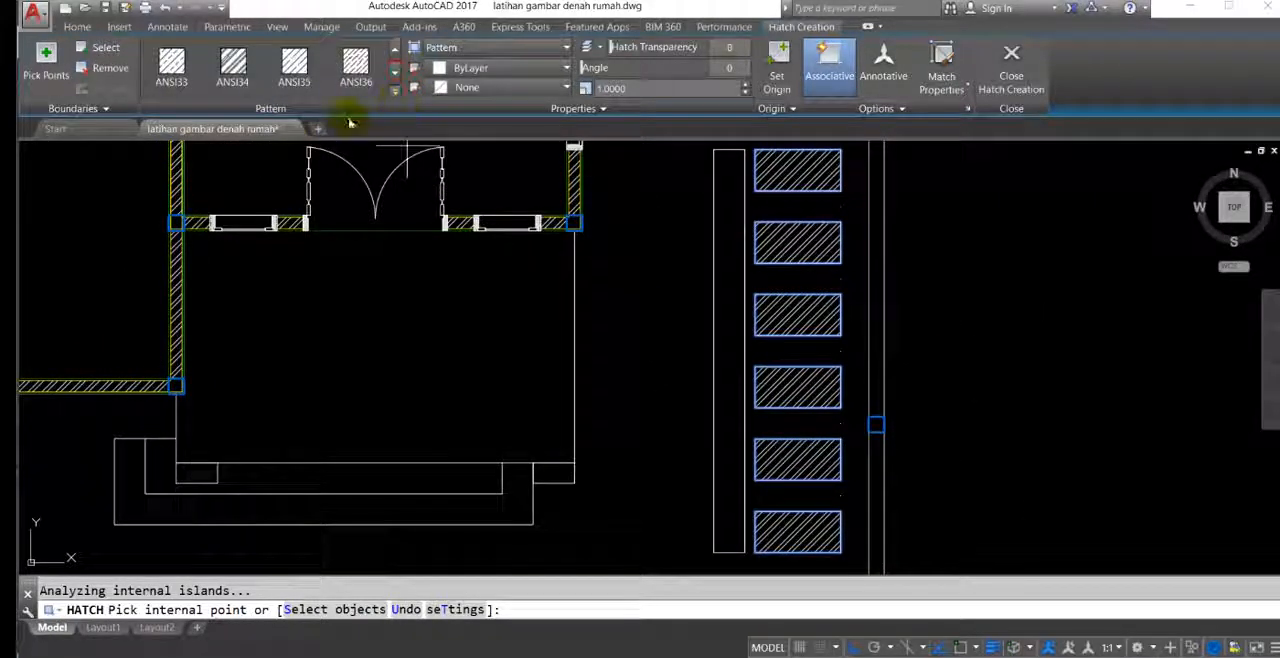
{"action": "left_click", "coordinate": [396, 90]}
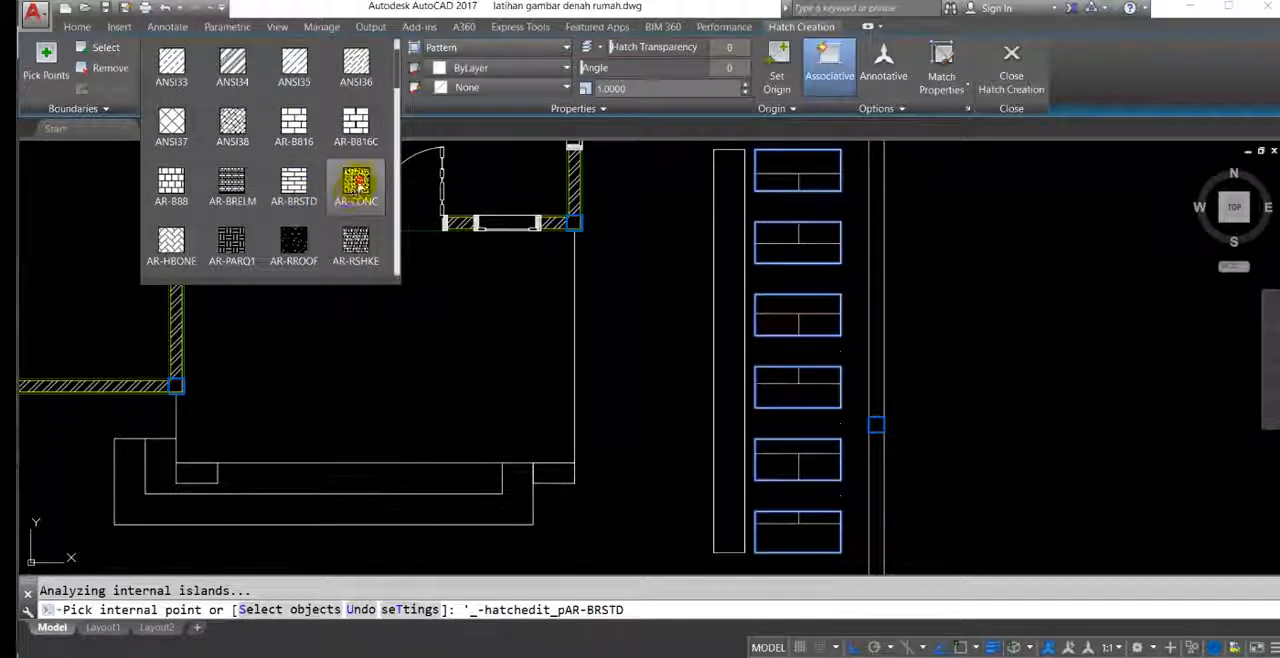
{"action": "left_click", "coordinate": [356, 245]}
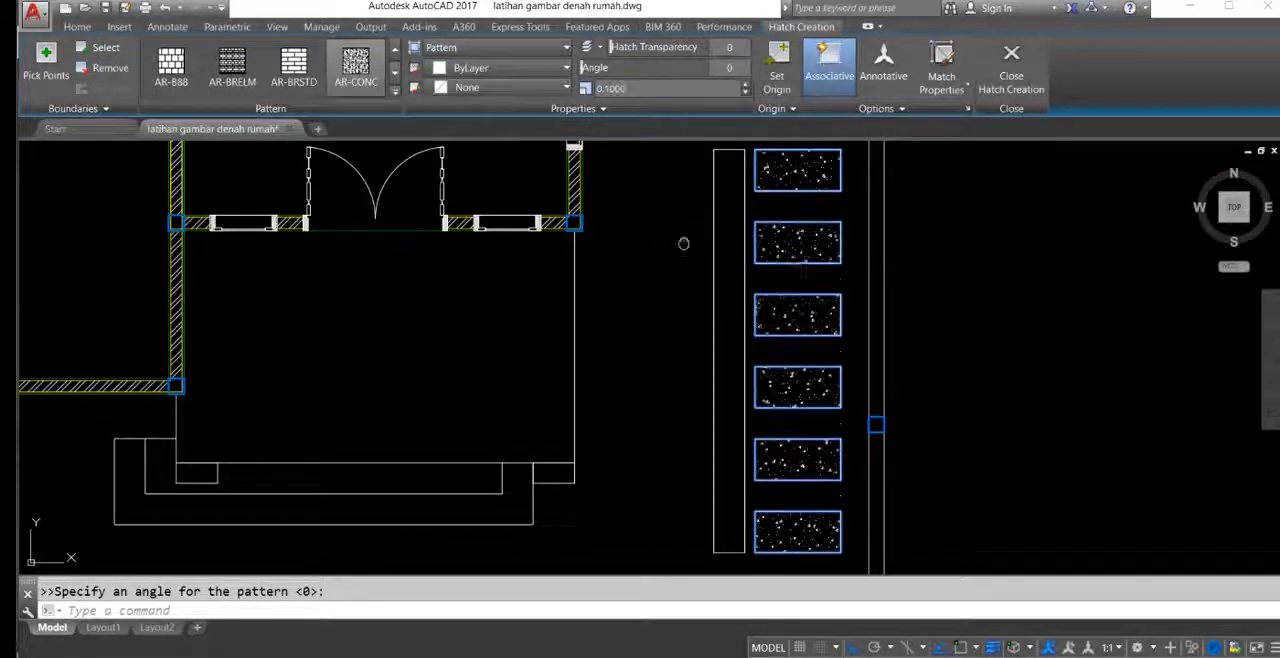
{"action": "middle_click_drag", "start_coordinate": [746, 297], "coordinate": [706, 279]}
{"action": "middle_click_drag", "start_coordinate": [638, 299], "coordinate": [681, 356]}
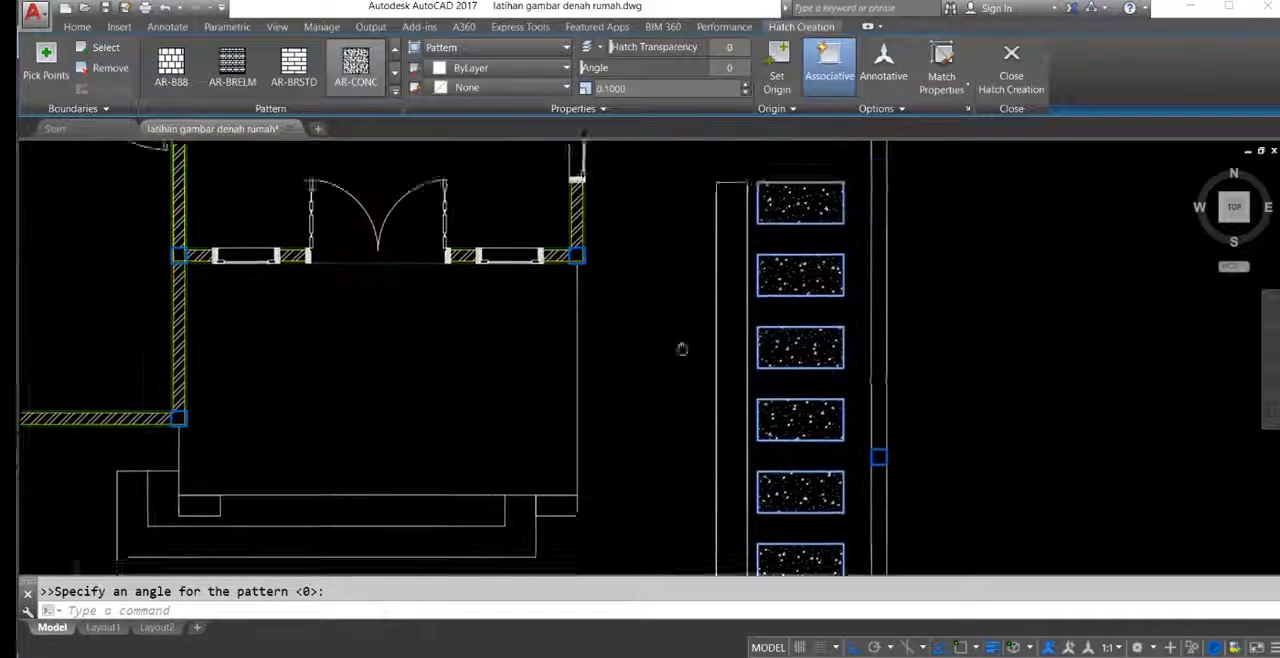
{"action": "key", "text": "Return"}
Step: Mirror the hatched right-hand blocks about the central strip's vertical centreline, keeping the originals
{"action": "mouse_move", "coordinate": [690, 300]}
{"action": "middle_mouse_down"}
{"action": "mouse_move", "coordinate": [685, 310]}
{"action": "mouse_move", "coordinate": [730, 318]}
{"action": "middle_mouse_up"}
{"action": "left_click", "coordinate": [748, 185]}
{"action": "scroll", "coordinate": [778, 277], "scroll_direction": "down", "scroll_amount": 4}
{"action": "left_click", "coordinate": [808, 422]}
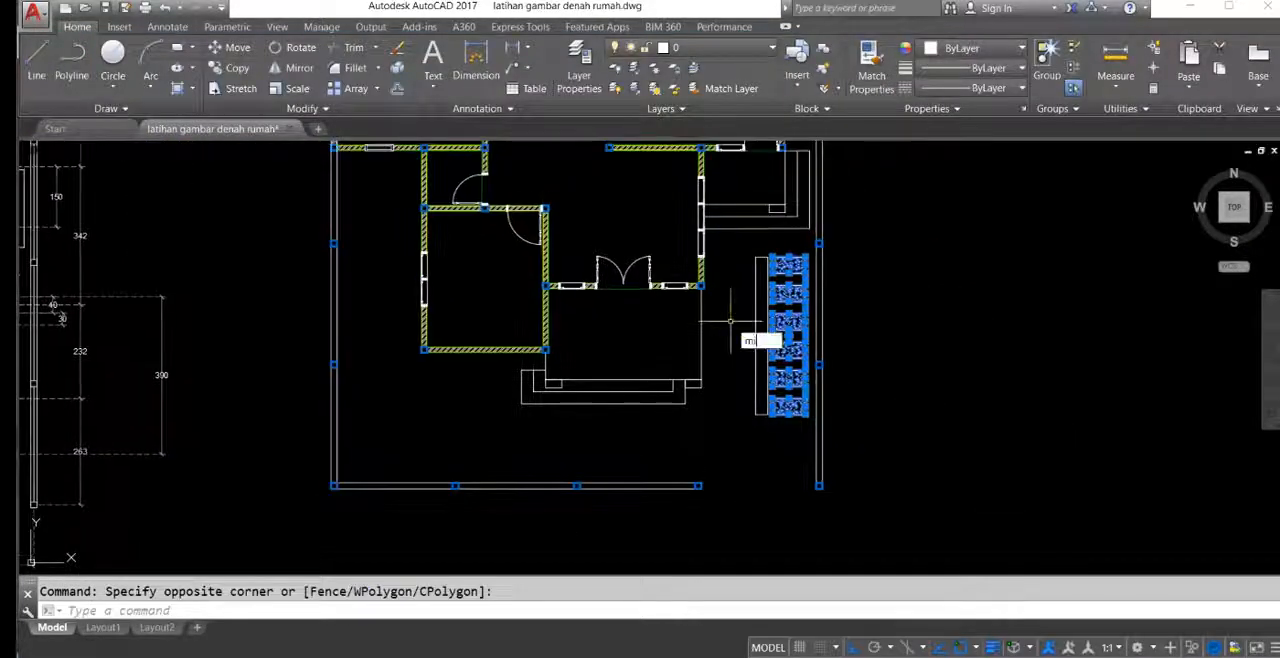
{"action": "key", "text": "Return"}
{"action": "scroll", "coordinate": [757, 280], "scroll_direction": "up", "scroll_amount": 5}
{"action": "left_click", "coordinate": [770, 233]}
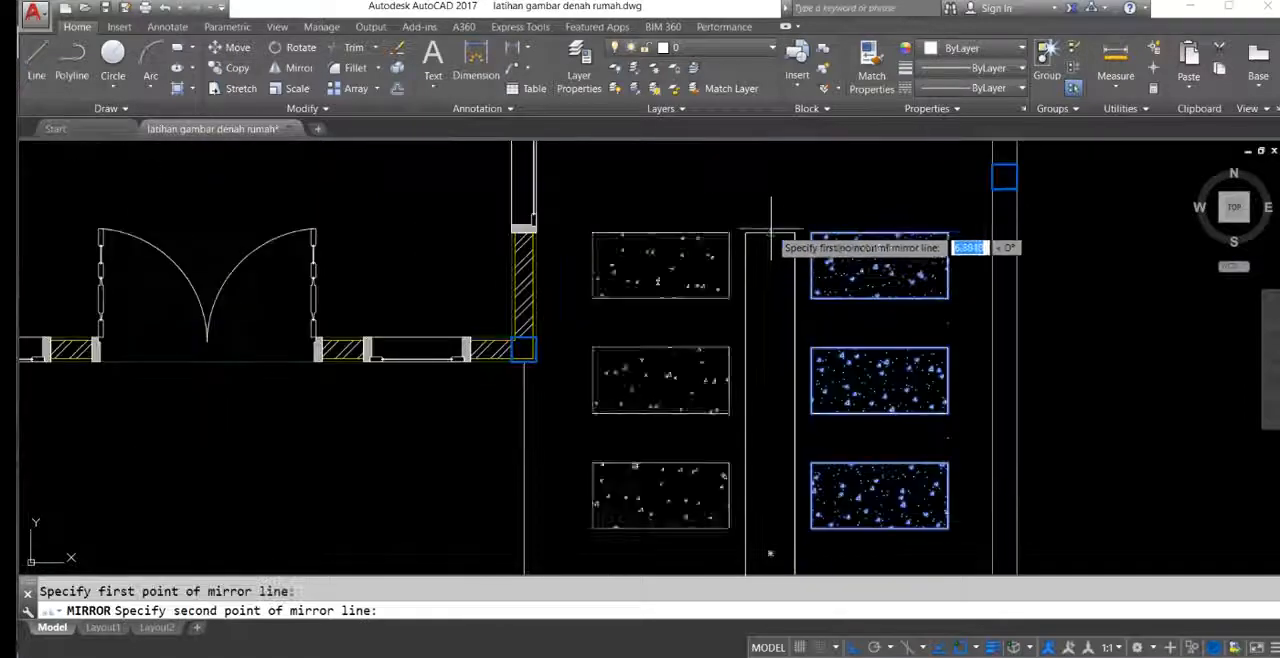
{"action": "left_click", "coordinate": [771, 309]}
Step: Set the hatch scale of the right-hand paving column to 0.05
{"action": "scroll", "coordinate": [771, 309], "scroll_direction": "down", "scroll_amount": 5}
{"action": "mouse_move", "coordinate": [605, 313]}
{"action": "middle_mouse_down"}
{"action": "mouse_move", "coordinate": [915, 313]}
{"action": "mouse_move", "coordinate": [703, 313]}
{"action": "middle_mouse_up"}
{"action": "scroll", "coordinate": [836, 277], "scroll_direction": "up", "scroll_amount": 5}
{"action": "scroll", "coordinate": [860, 270], "scroll_direction": "down", "scroll_amount": 5}
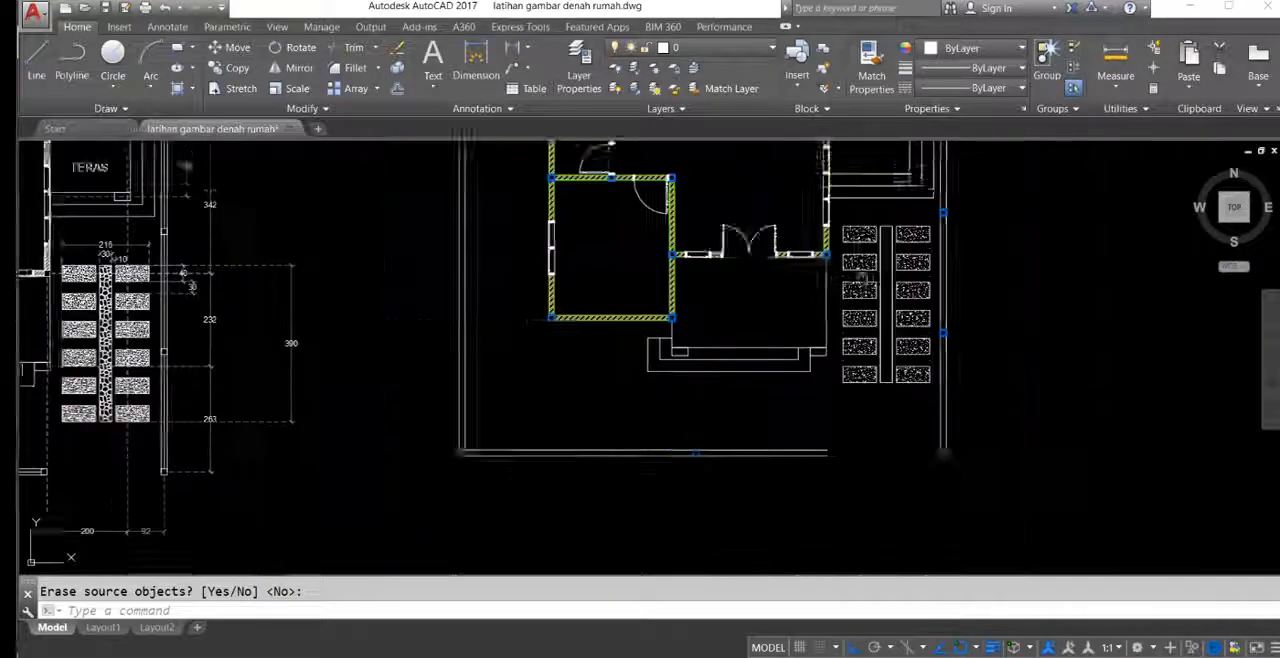
{"action": "scroll", "coordinate": [972, 253], "scroll_direction": "up", "scroll_amount": 7}
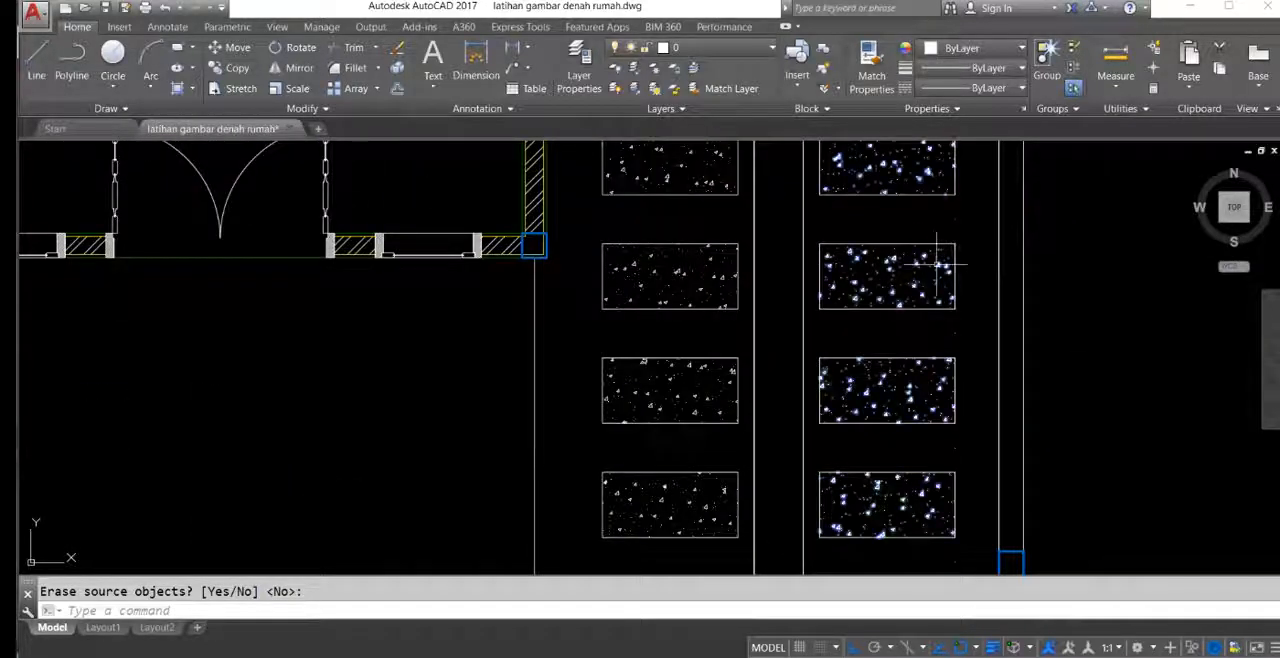
{"action": "key", "text": "Return"}
{"action": "left_click", "coordinate": [936, 264]}
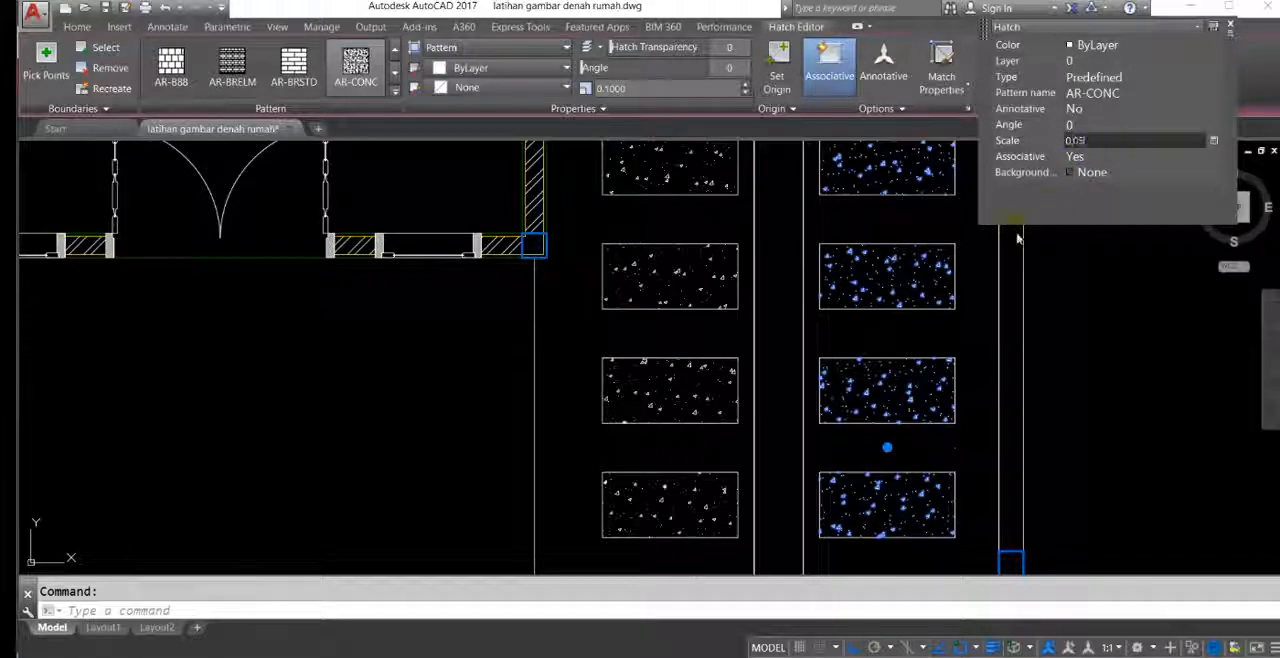
{"action": "key", "text": "Return"}
{"action": "left_click", "coordinate": [1008, 297]}
{"action": "key", "text": "Escape"}
{"action": "key", "text": "Escape"}
Step: Match the hatch properties of the right-hand blocks onto the left-hand blocks
{"action": "mouse_move", "coordinate": [845, 238]}
{"action": "middle_mouse_down"}
{"action": "mouse_move", "coordinate": [871, 289]}
{"action": "mouse_move", "coordinate": [854, 247]}
{"action": "middle_mouse_up"}
{"action": "scroll", "coordinate": [871, 289], "scroll_direction": "down", "scroll_amount": 2}
{"action": "type", "text": "ma"}
{"action": "key", "text": "Return"}
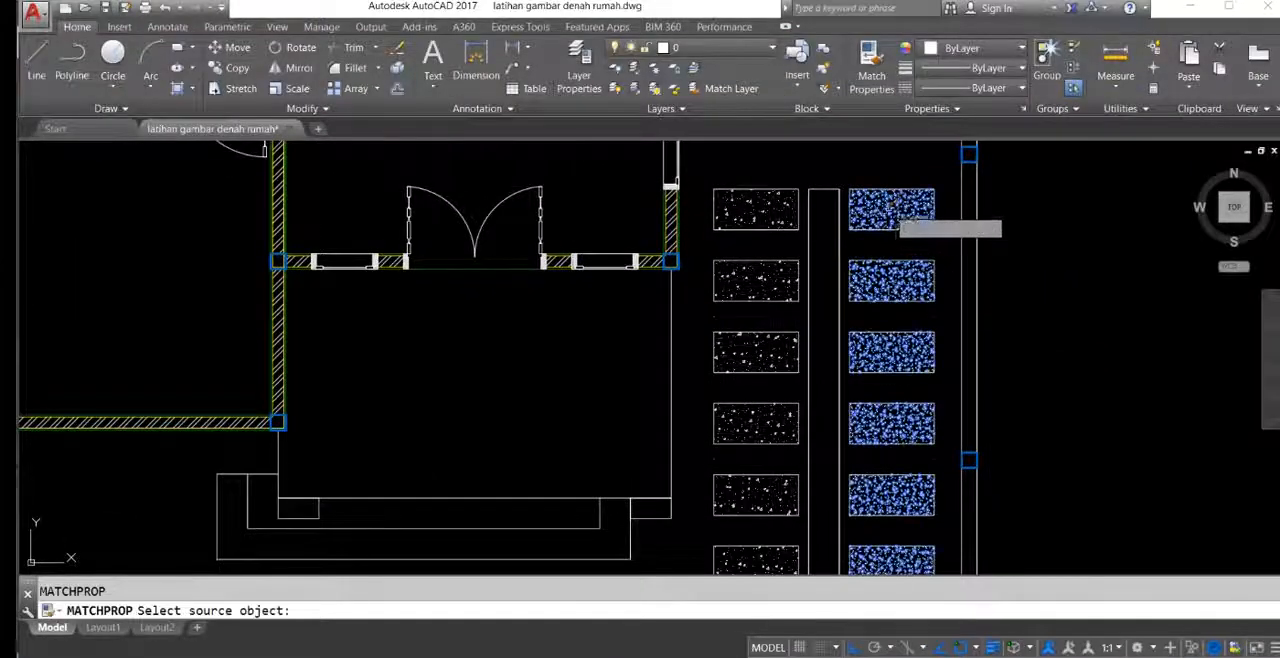
{"action": "left_click", "coordinate": [888, 226]}
{"action": "left_click", "coordinate": [768, 242]}
{"action": "scroll", "coordinate": [714, 270], "scroll_direction": "down", "scroll_amount": 4}
{"action": "key", "text": "Escape"}
Step: Examine the block and central strip hatches of the paving in the reference plan
{"action": "middle_click_drag", "start_coordinate": [542, 238], "coordinate": [606, 257]}
{"action": "scroll", "coordinate": [380, 270], "scroll_direction": "up", "scroll_amount": 8}
{"action": "scroll", "coordinate": [700, 248], "scroll_direction": "down", "scroll_amount": 3}
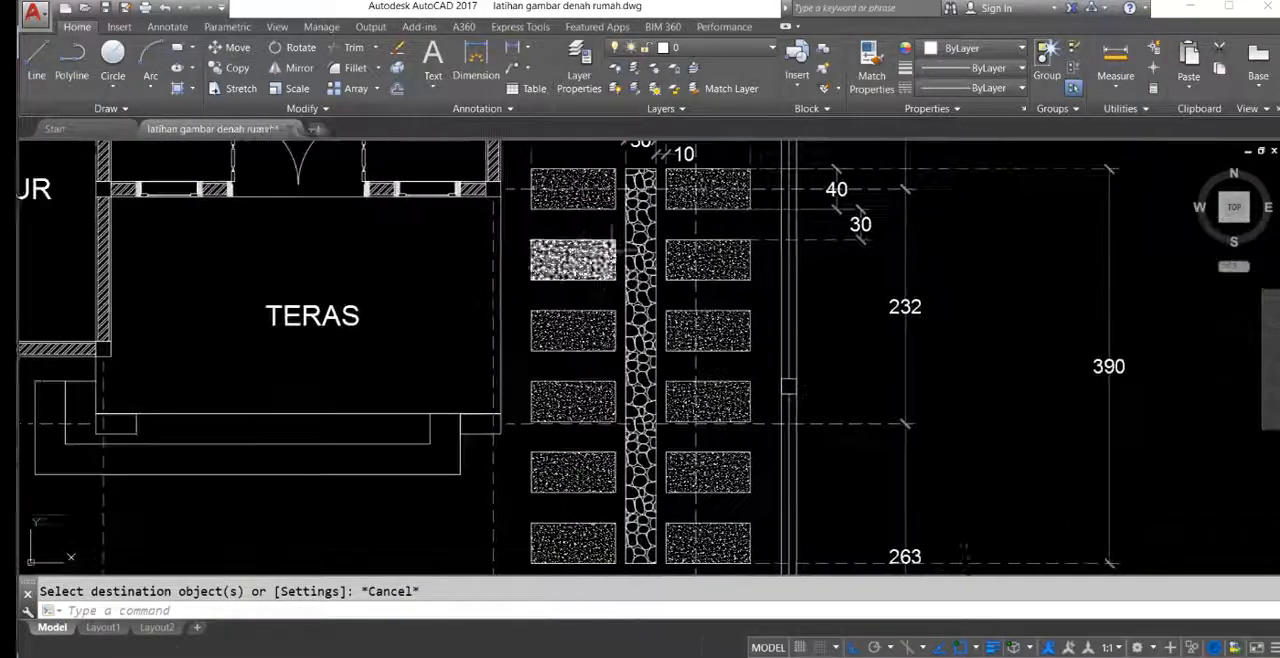
{"action": "scroll", "coordinate": [617, 257], "scroll_direction": "up", "scroll_amount": 2}
{"action": "scroll", "coordinate": [620, 250], "scroll_direction": "up", "scroll_amount": 2}
{"action": "scroll", "coordinate": [625, 240], "scroll_direction": "down", "scroll_amount": 4}
{"action": "scroll", "coordinate": [630, 228], "scroll_direction": "up", "scroll_amount": 2}
{"action": "scroll", "coordinate": [629, 248], "scroll_direction": "down", "scroll_amount": 4}
{"action": "middle_click_drag", "start_coordinate": [661, 249], "coordinate": [547, 235]}
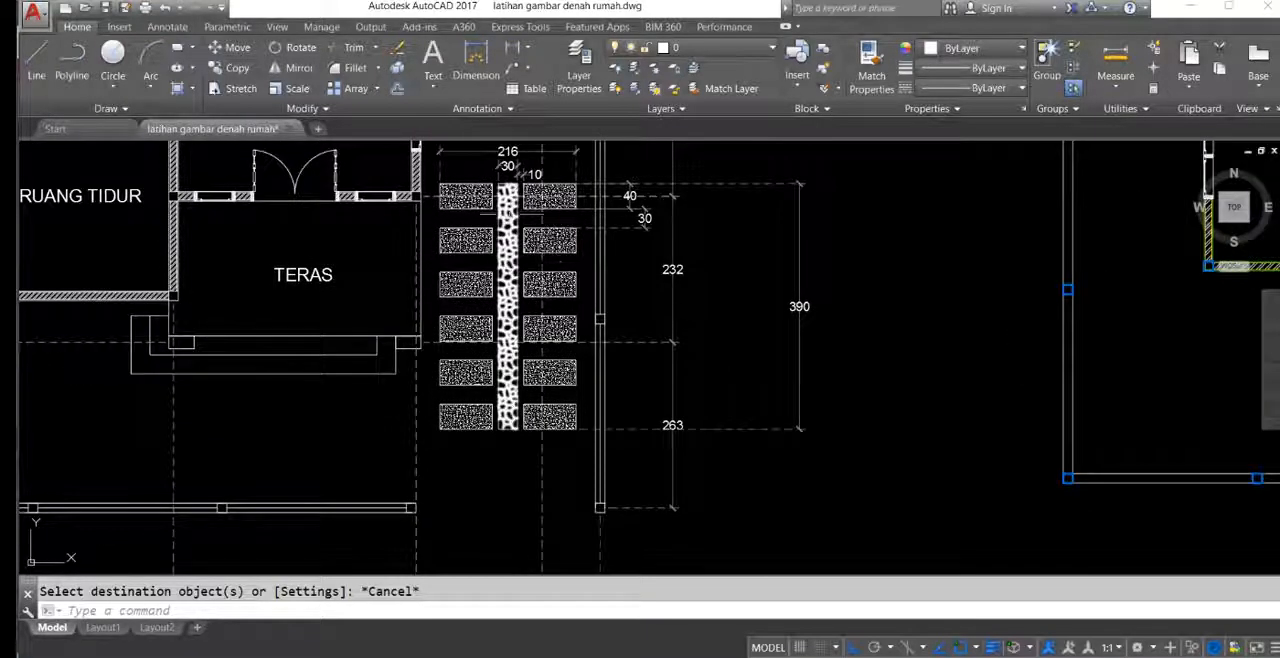
{"action": "scroll", "coordinate": [507, 213], "scroll_direction": "down", "scroll_amount": 5}
{"action": "scroll", "coordinate": [898, 298], "scroll_direction": "up", "scroll_amount": 5}
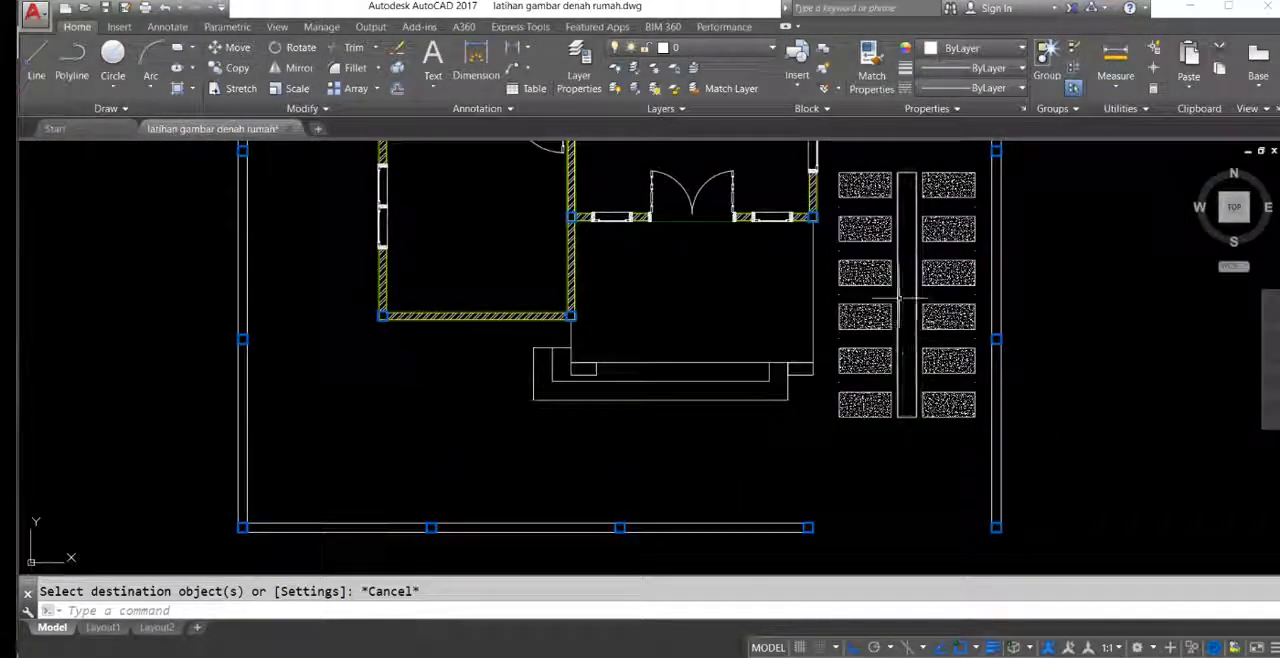
Step: Hatch the central paving strip with the GRAVEL pattern
{"action": "middle_click_drag", "start_coordinate": [899, 298], "coordinate": [889, 315]}
{"action": "type", "text": "h"}
{"action": "key", "text": "Return"}
{"action": "left_click", "coordinate": [896, 300]}
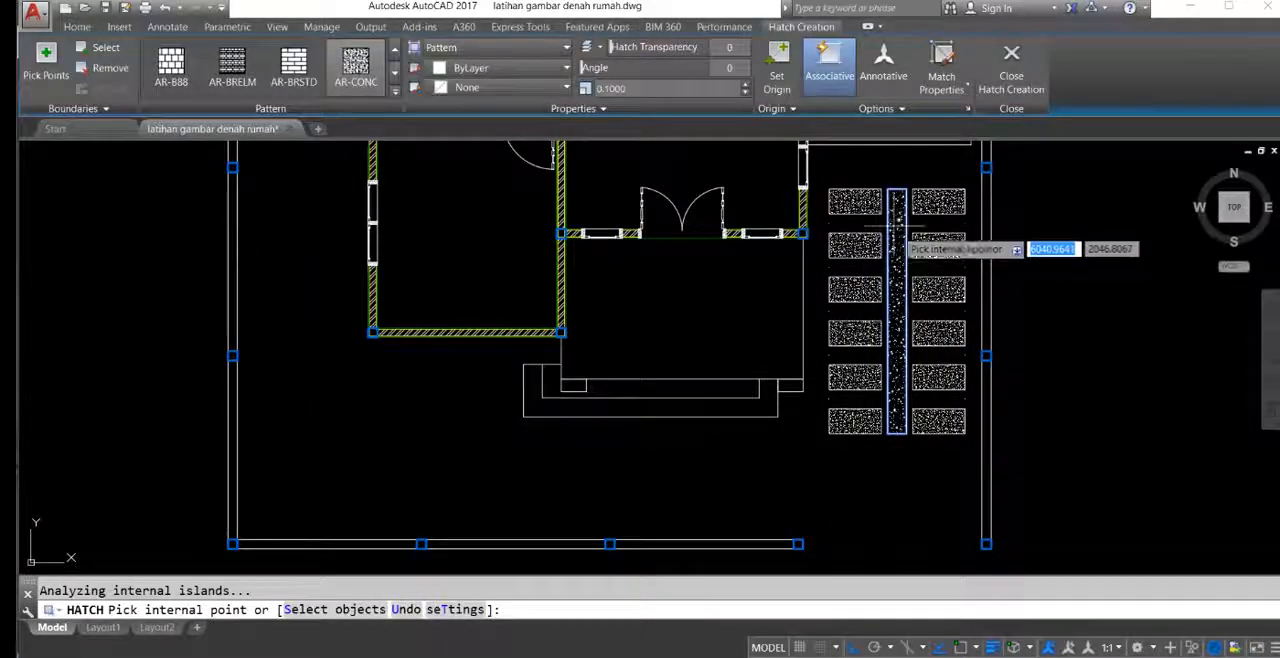
{"action": "left_click", "coordinate": [396, 93]}
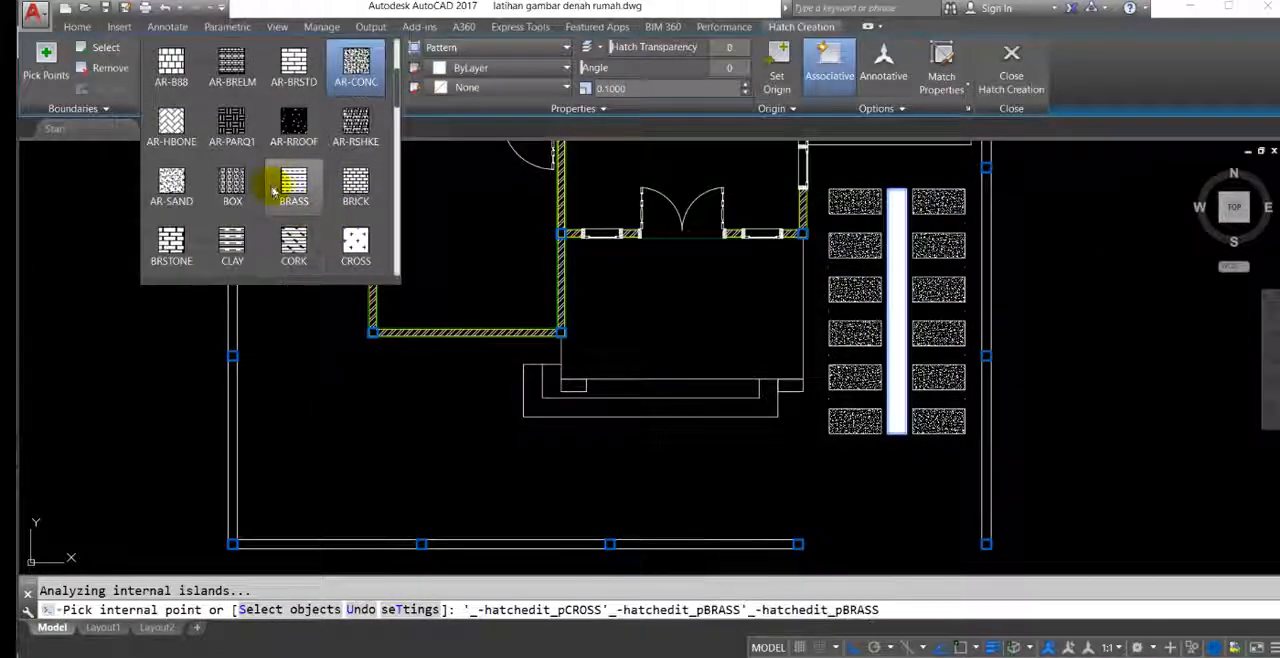
{"action": "scroll", "coordinate": [290, 198], "scroll_direction": "down", "scroll_amount": 1}
{"action": "scroll", "coordinate": [325, 175], "scroll_direction": "down", "scroll_amount": 2}
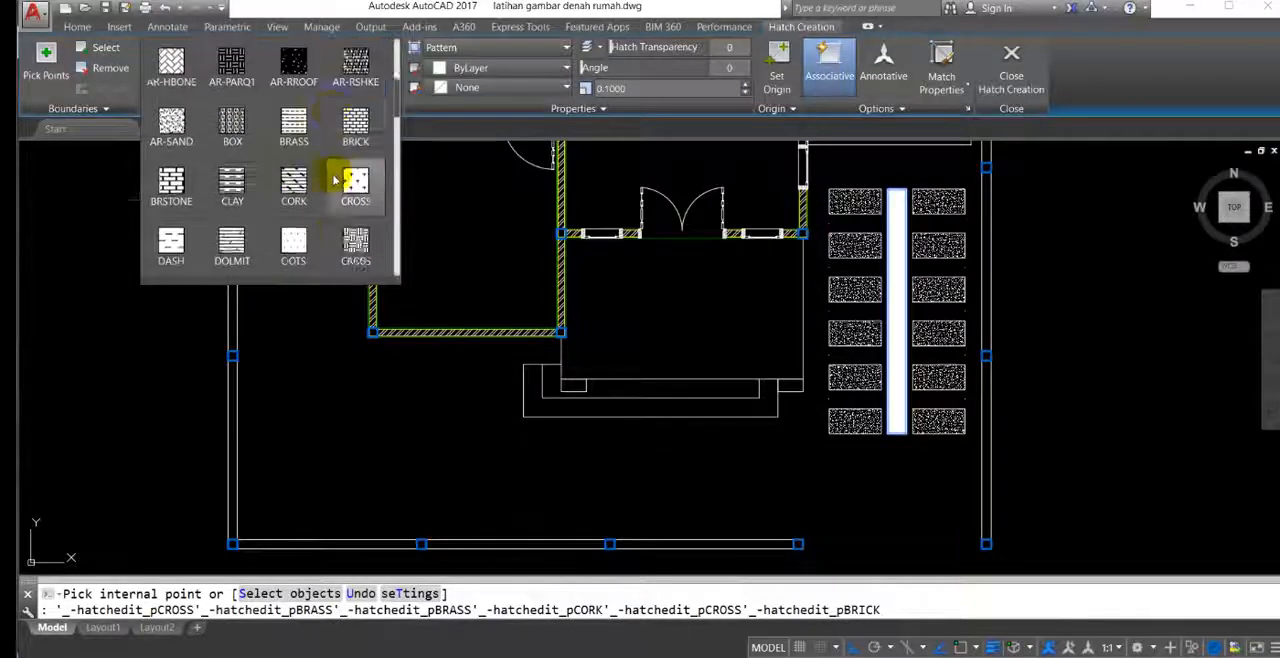
{"action": "scroll", "coordinate": [350, 190], "scroll_direction": "down", "scroll_amount": 1}
{"action": "scroll", "coordinate": [352, 192], "scroll_direction": "up", "scroll_amount": 4}
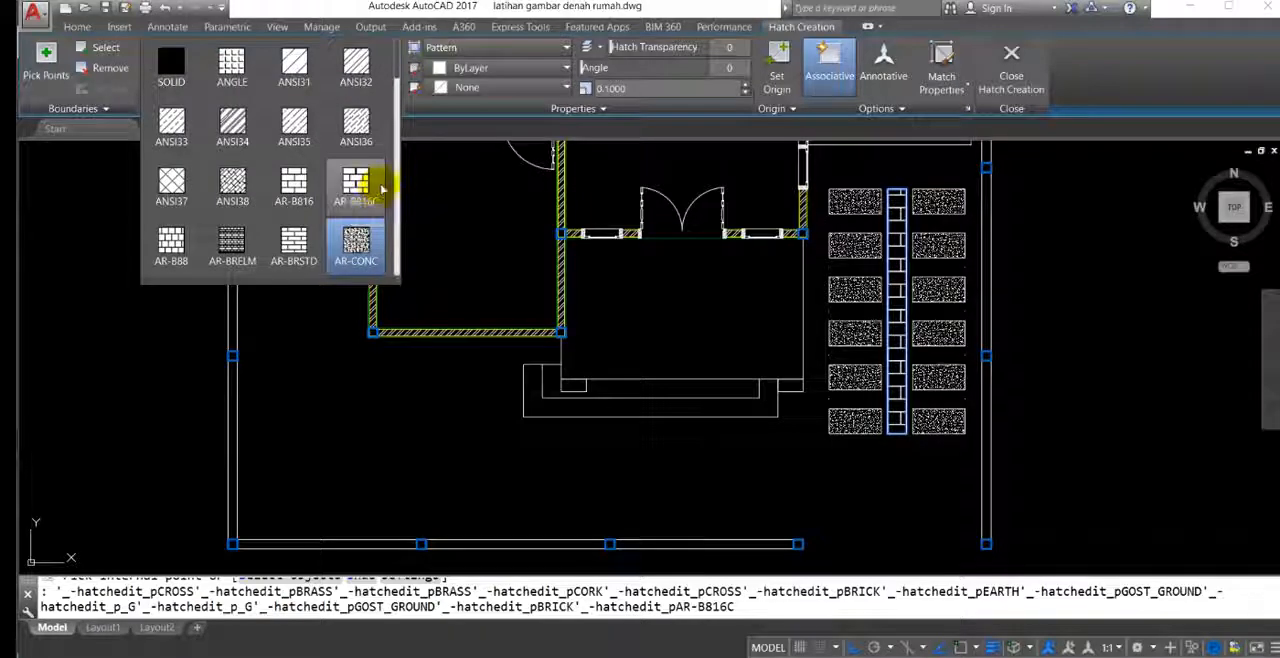
{"action": "scroll", "coordinate": [305, 188], "scroll_direction": "down", "scroll_amount": 1}
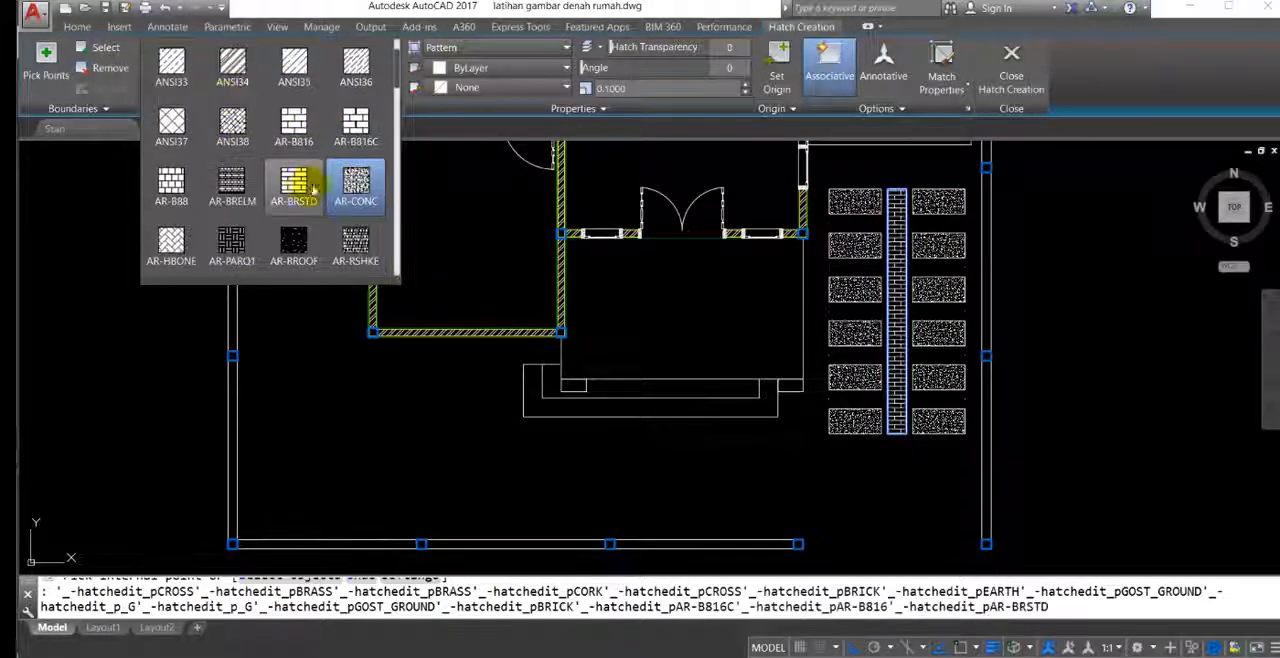
{"action": "scroll", "coordinate": [340, 195], "scroll_direction": "down", "scroll_amount": 6}
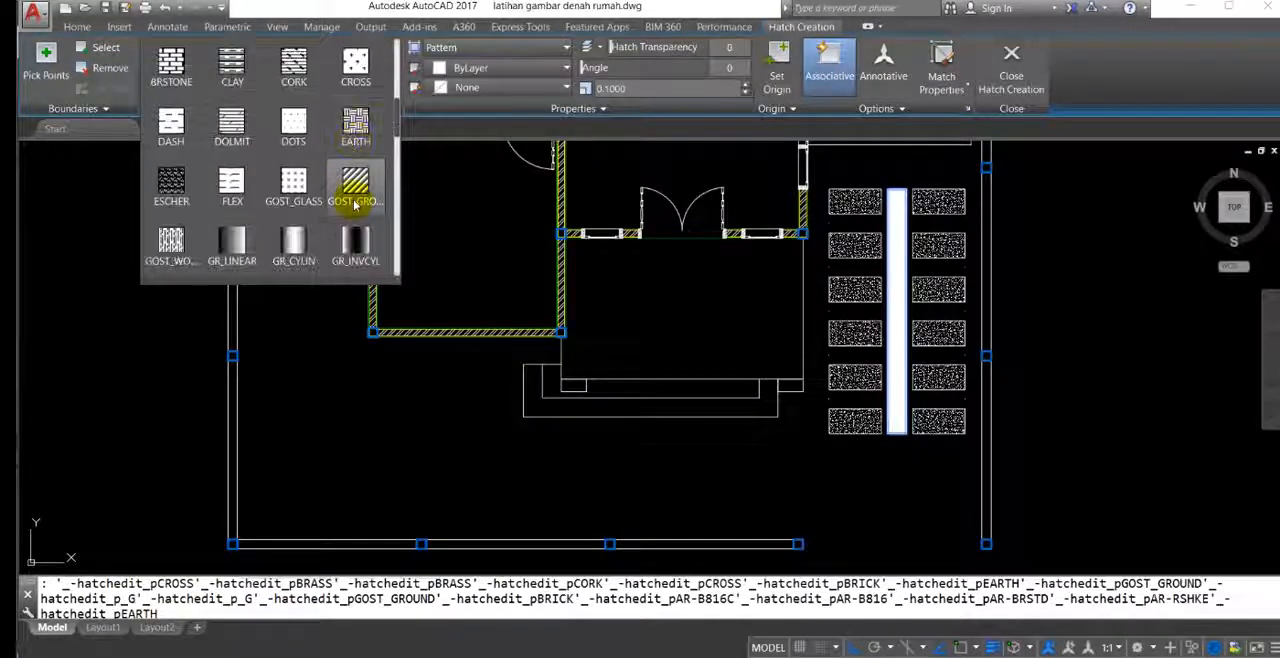
{"action": "scroll", "coordinate": [355, 200], "scroll_direction": "down", "scroll_amount": 6}
{"action": "scroll", "coordinate": [286, 194], "scroll_direction": "up", "scroll_amount": 2}
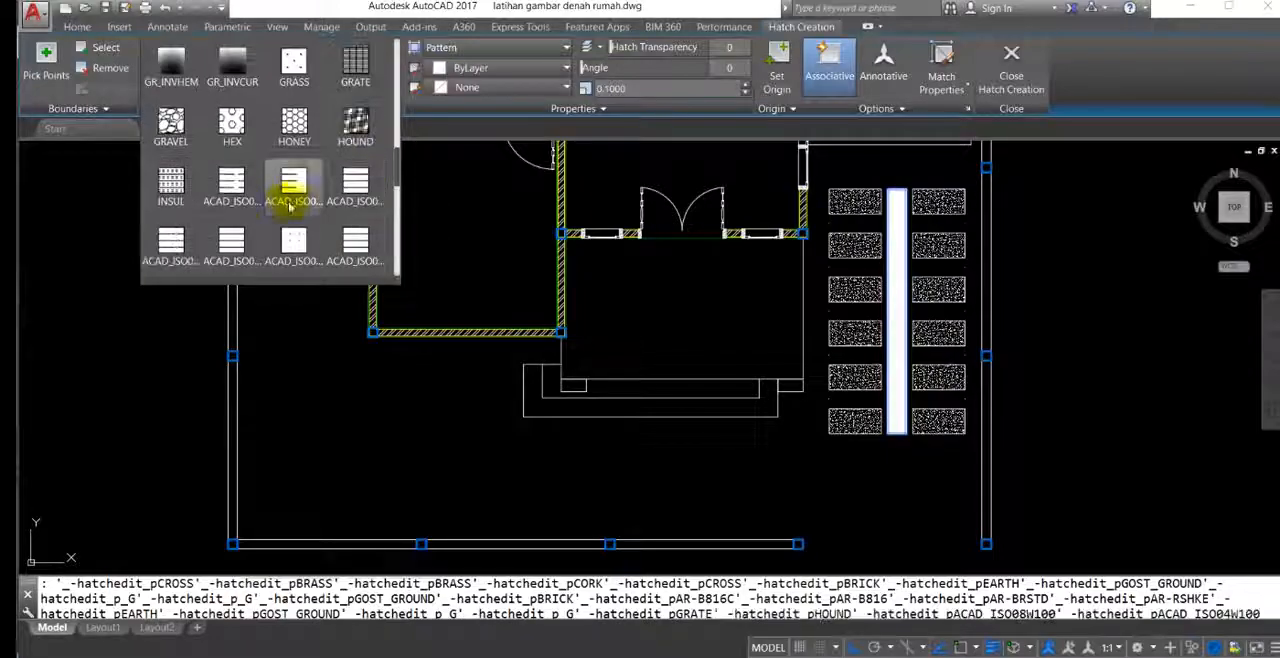
{"action": "left_click", "coordinate": [172, 128]}
Step: Set the gravel hatch scale to 1 and finish the hatch
{"action": "scroll", "coordinate": [905, 290], "scroll_direction": "up", "scroll_amount": 5}
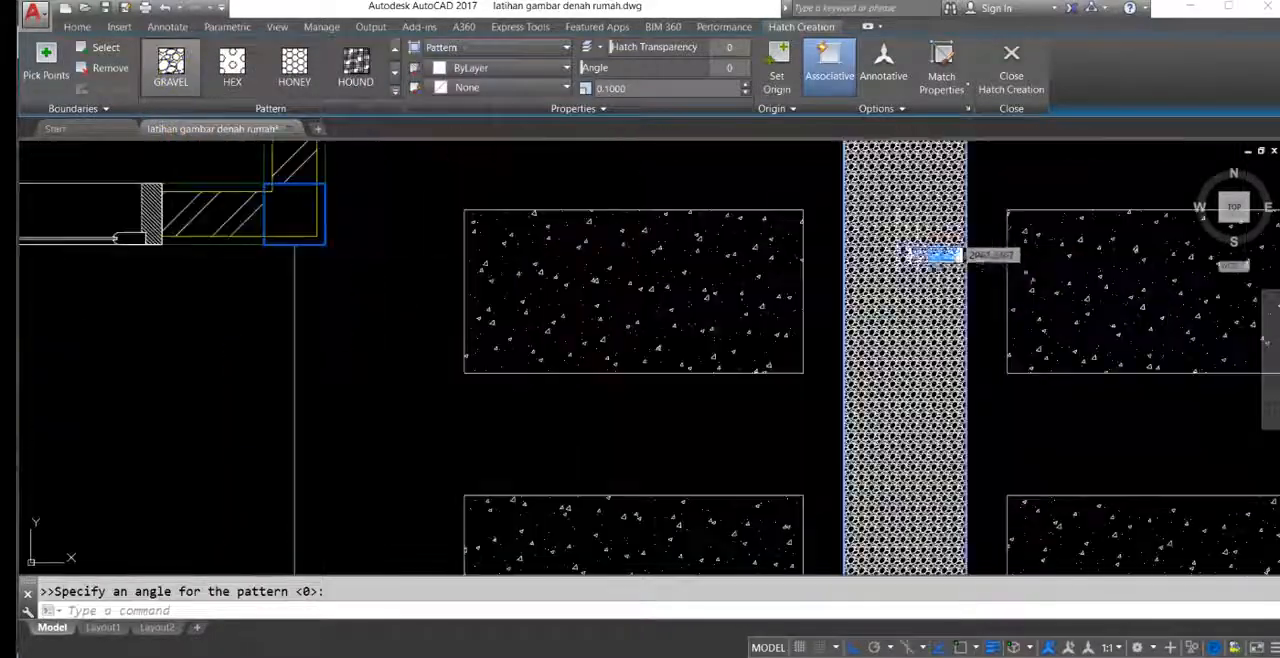
{"action": "scroll", "coordinate": [862, 285], "scroll_direction": "up", "scroll_amount": 3}
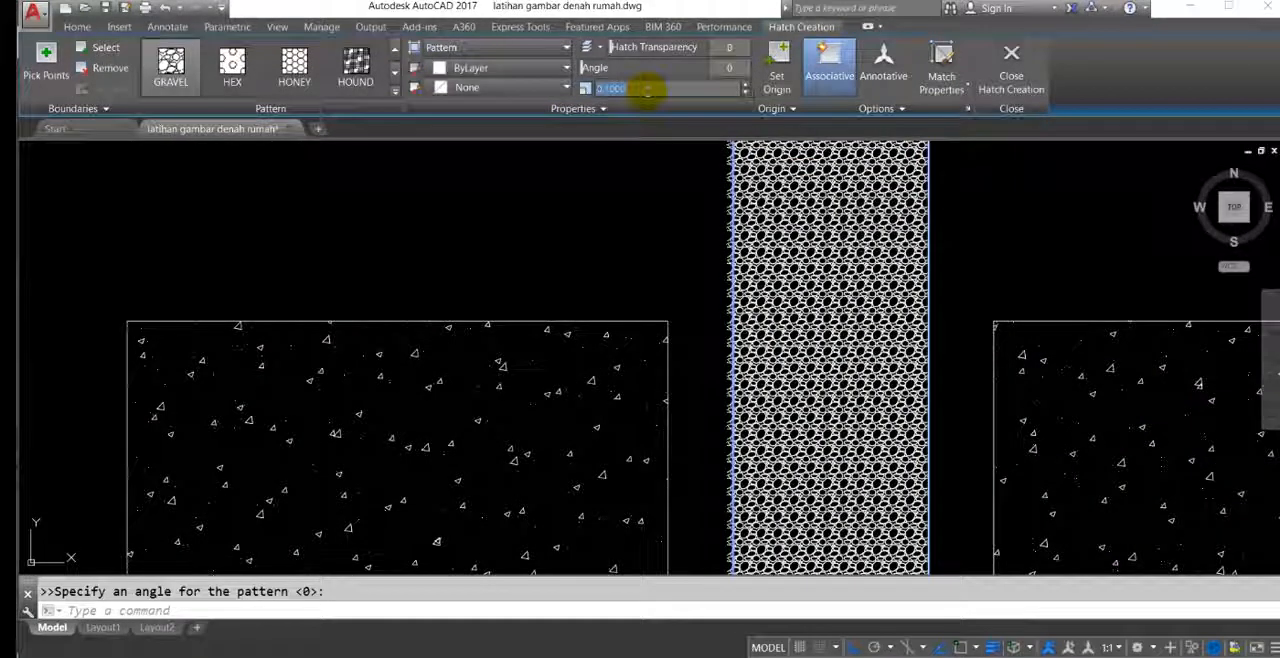
{"action": "scroll", "coordinate": [680, 220], "scroll_direction": "down", "scroll_amount": 10}
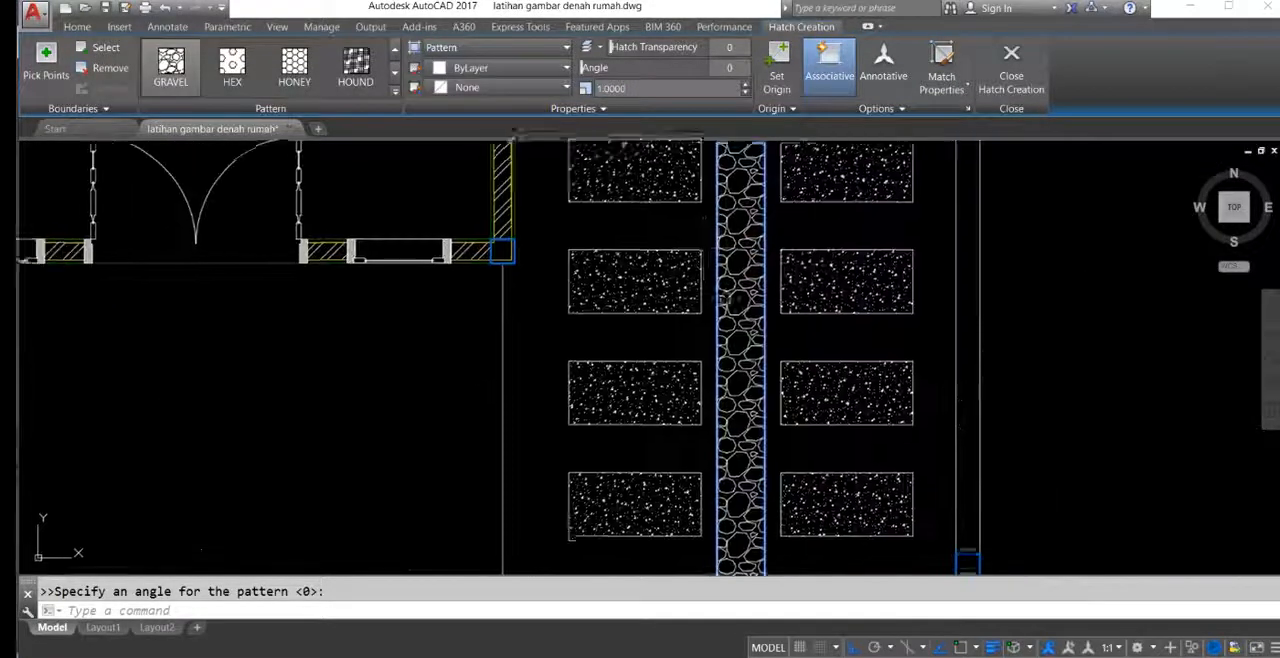
{"action": "middle_click_drag", "start_coordinate": [803, 262], "coordinate": [836, 314]}
{"action": "middle_click_drag", "start_coordinate": [637, 301], "coordinate": [803, 258]}
{"action": "scroll", "coordinate": [752, 254], "scroll_direction": "down", "scroll_amount": 6}
{"action": "scroll", "coordinate": [800, 244], "scroll_direction": "up", "scroll_amount": 6}
{"action": "key", "text": "Escape"}
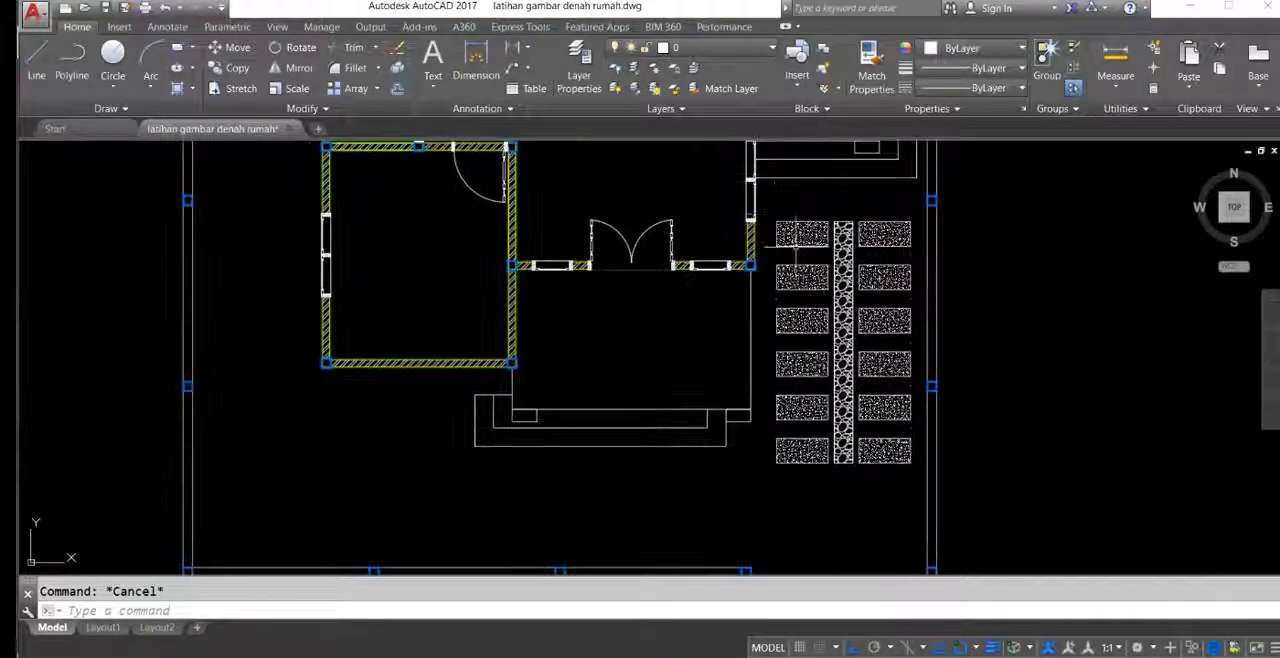
Step: Move the entire hatched paving, both block columns and the central strip, a short distance straight down beside the front terrace
{"action": "left_click", "coordinate": [766, 206]}
{"action": "scroll", "coordinate": [835, 274], "scroll_direction": "down", "scroll_amount": 2}
{"action": "middle_click_drag", "start_coordinate": [843, 297], "coordinate": [892, 275]}
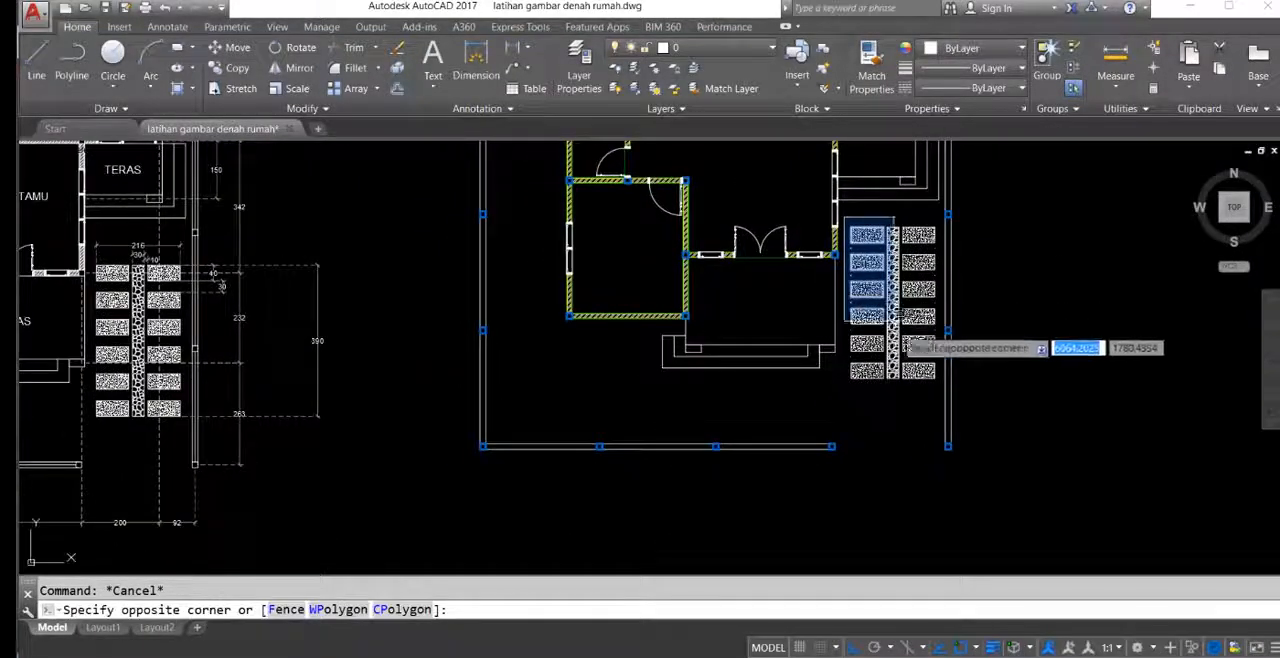
{"action": "left_click", "coordinate": [938, 413]}
{"action": "middle_click_drag", "start_coordinate": [939, 330], "coordinate": [933, 329]}
{"action": "type", "text": "m"}
{"action": "key", "text": "Return"}
{"action": "left_click", "coordinate": [993, 253]}
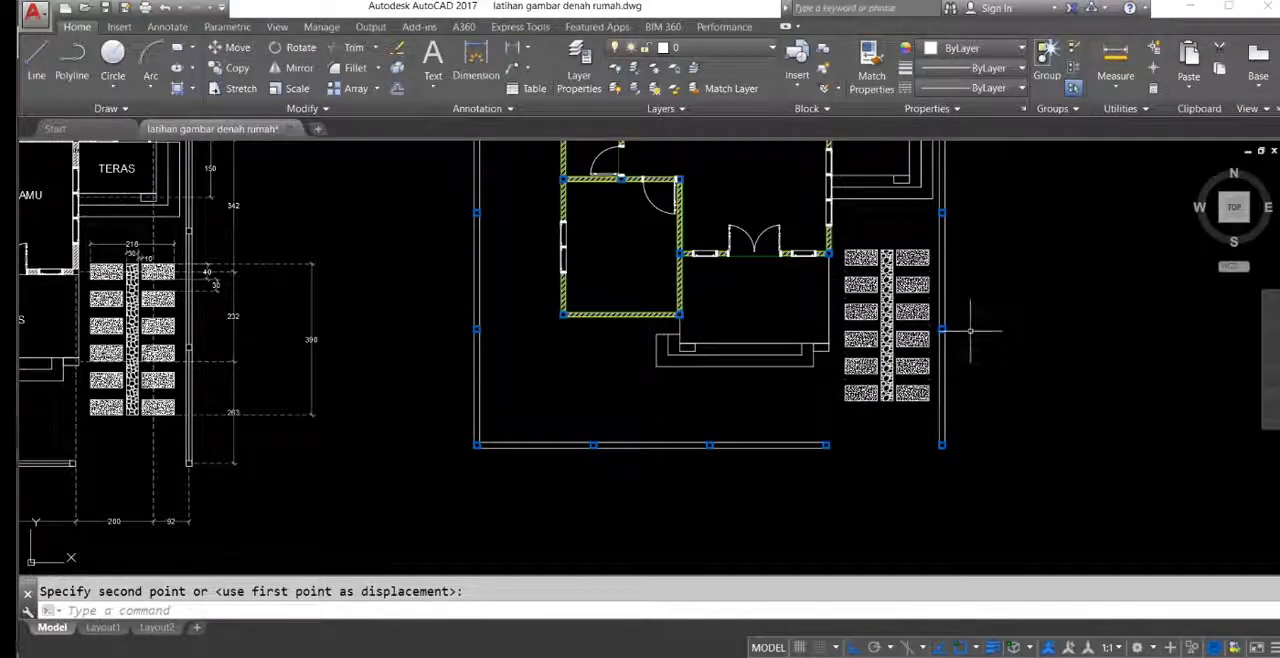
Step: Erase the leftover edge fragment between the second and third blocks of the left-hand paving column
{"action": "scroll", "coordinate": [771, 285], "scroll_direction": "up", "scroll_amount": 6}
{"action": "left_click", "coordinate": [775, 291]}
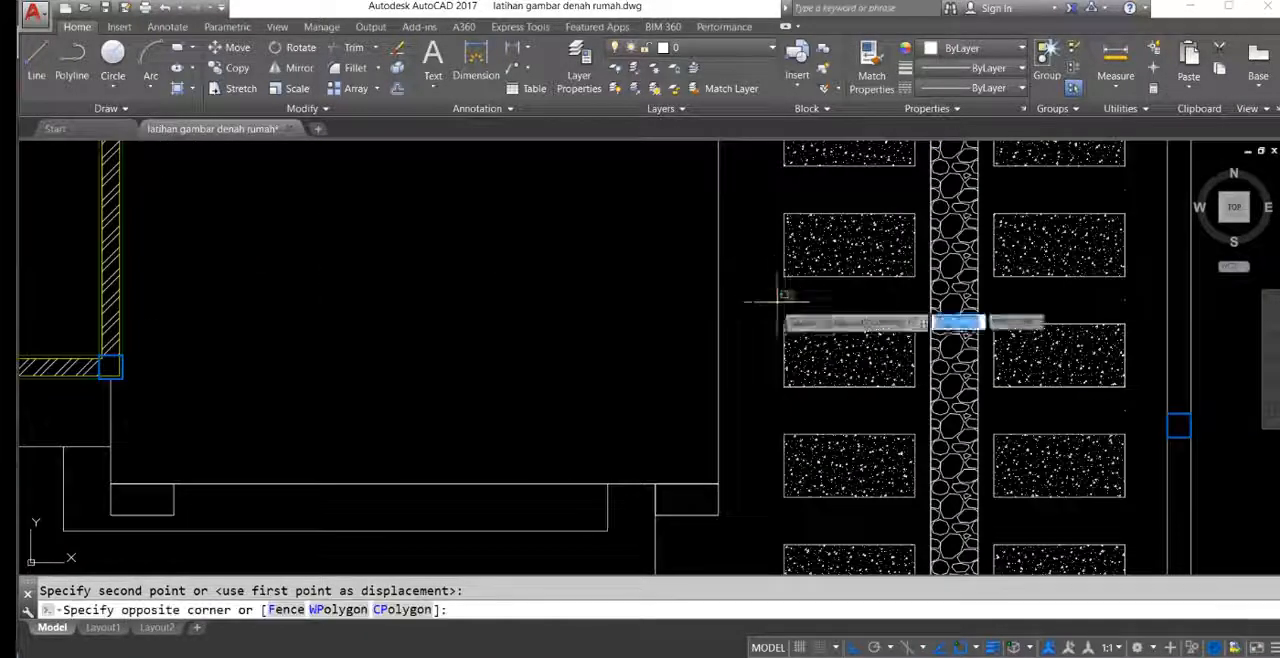
{"action": "left_click", "coordinate": [792, 307]}
{"action": "scroll", "coordinate": [771, 311], "scroll_direction": "up", "scroll_amount": 2}
{"action": "middle_click_drag", "start_coordinate": [771, 311], "coordinate": [734, 328]}
{"action": "type", "text": "e"}
{"action": "key", "text": "Return"}
Step: Erase the leftover edge fragment in the gap between the two uppermost rows of blocks
{"action": "scroll", "coordinate": [800, 160], "scroll_direction": "down", "scroll_amount": 2}
{"action": "middle_click_drag", "start_coordinate": [800, 160], "coordinate": [741, 265]}
{"action": "left_click", "coordinate": [741, 266]}
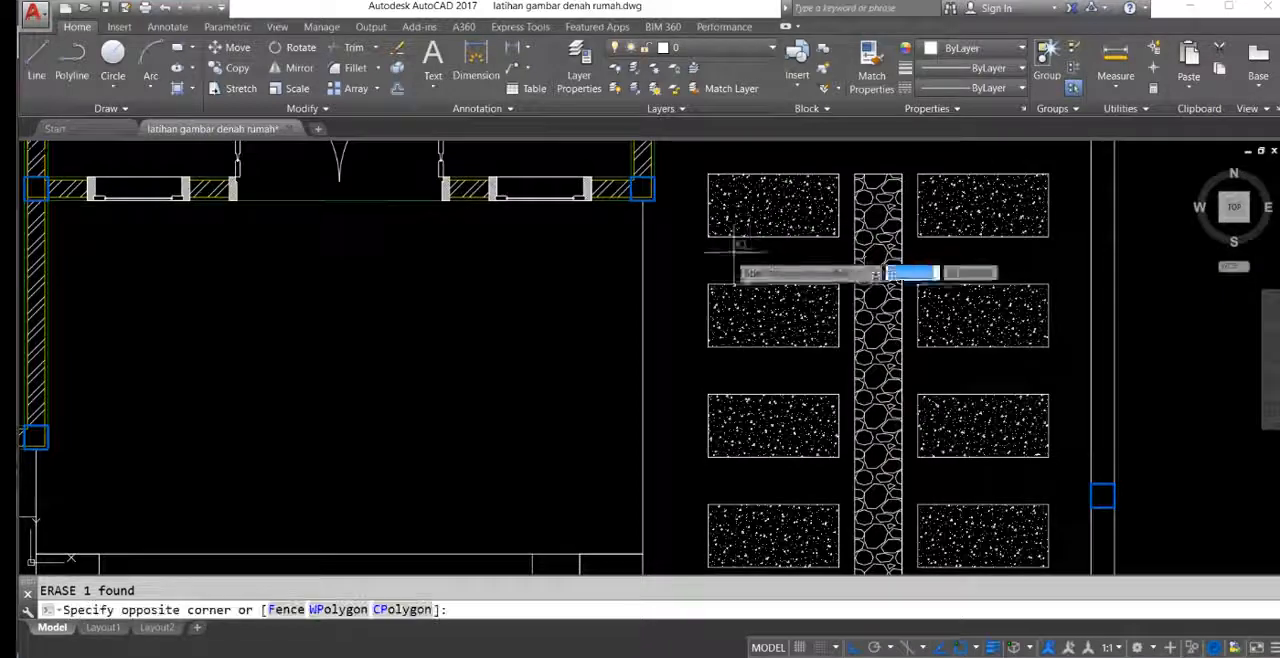
{"action": "left_click", "coordinate": [1044, 259]}
{"action": "left_click", "coordinate": [1048, 262]}
{"action": "middle_click_drag", "start_coordinate": [1071, 297], "coordinate": [975, 206]}
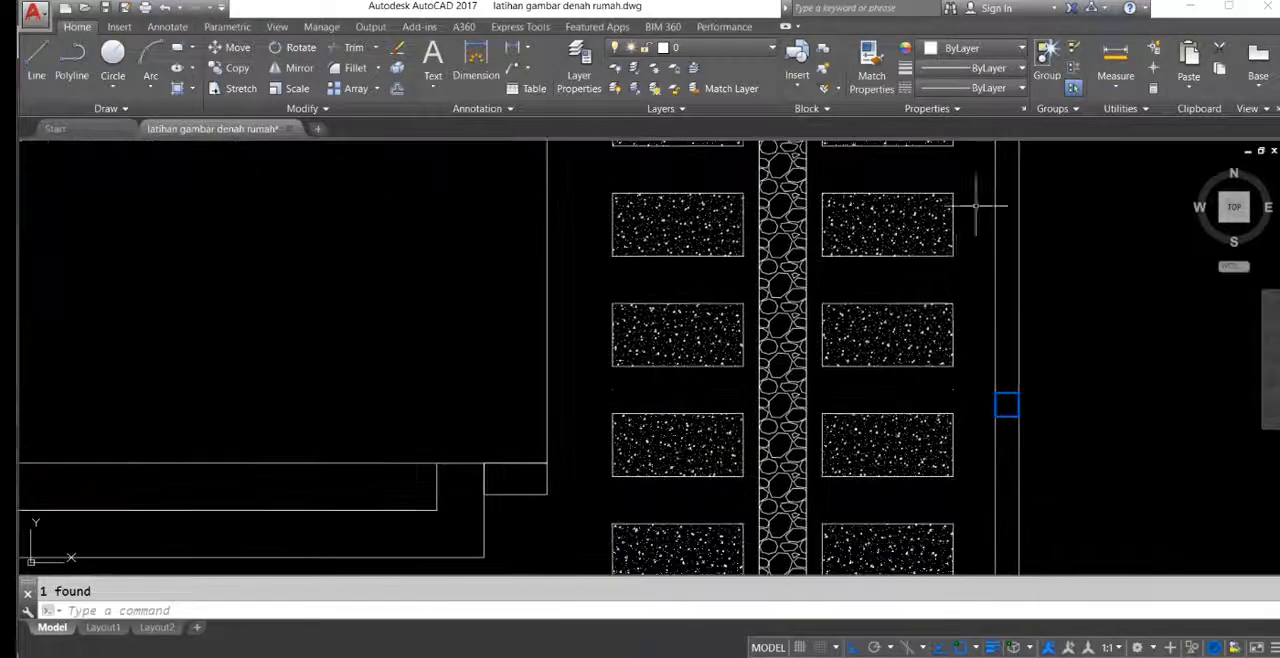
Step: Erase the leftover fragments in the right-hand column's second and third gaps between blocks
{"action": "left_click", "coordinate": [971, 269]}
{"action": "left_click", "coordinate": [899, 297]}
{"action": "type", "text": "e"}
{"action": "key", "text": "Return"}
{"action": "middle_click_drag", "start_coordinate": [966, 336], "coordinate": [928, 185]}
{"action": "left_click", "coordinate": [925, 231]}
{"action": "left_click", "coordinate": [888, 258]}
{"action": "type", "text": "e"}
{"action": "key", "text": "Return"}
Step: Erase the leftover fragments across both columns in the two lowest gaps between block rows
{"action": "middle_click_drag", "start_coordinate": [905, 331], "coordinate": [895, 270]}
{"action": "left_click", "coordinate": [534, 288]}
{"action": "left_click", "coordinate": [950, 296]}
{"action": "type", "text": "e"}
{"action": "key", "text": "Return"}
{"action": "middle_click_drag", "start_coordinate": [692, 380], "coordinate": [702, 314]}
{"action": "left_click", "coordinate": [550, 316]}
{"action": "left_click", "coordinate": [914, 337]}
{"action": "type", "text": "e"}
{"action": "key", "text": "Return"}
Step: Move the whole new floor plan slightly farther away from the reference plan
{"action": "scroll", "coordinate": [471, 314], "scroll_direction": "down", "scroll_amount": 3}
{"action": "middle_click_drag", "start_coordinate": [471, 314], "coordinate": [946, 405]}
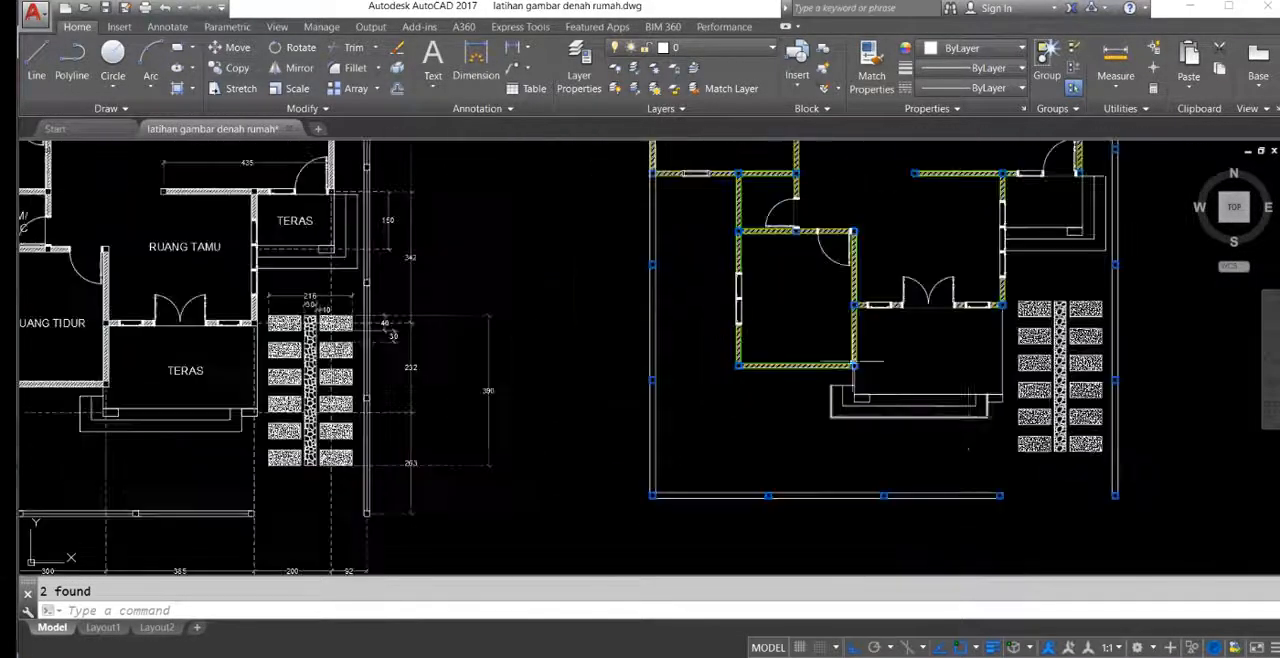
{"action": "scroll", "coordinate": [722, 322], "scroll_direction": "down", "scroll_amount": 4}
{"action": "scroll", "coordinate": [674, 357], "scroll_direction": "up", "scroll_amount": 2}
{"action": "middle_click_drag", "start_coordinate": [915, 300], "coordinate": [730, 318]}
{"action": "scroll", "coordinate": [730, 318], "scroll_direction": "down", "scroll_amount": 4}
{"action": "left_click", "coordinate": [656, 200]}
{"action": "left_click", "coordinate": [857, 420]}
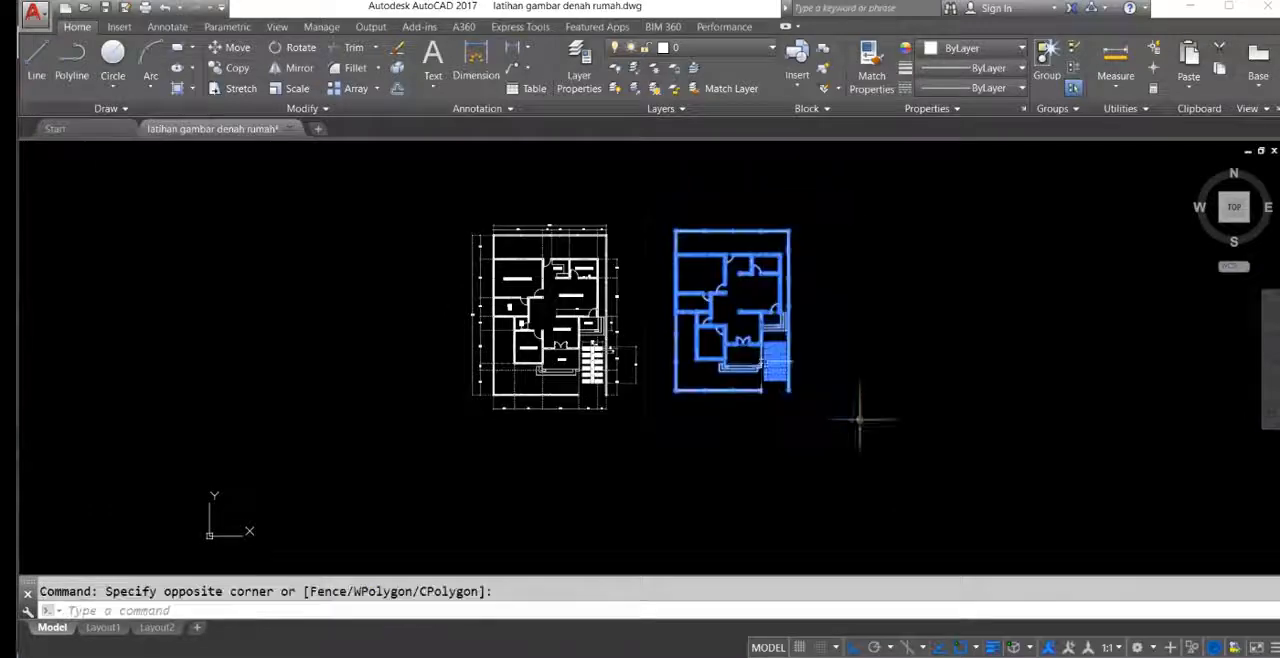
{"action": "type", "text": "m"}
{"action": "key", "text": "Return"}
{"action": "left_click", "coordinate": [824, 355]}
{"action": "left_click", "coordinate": [843, 365]}
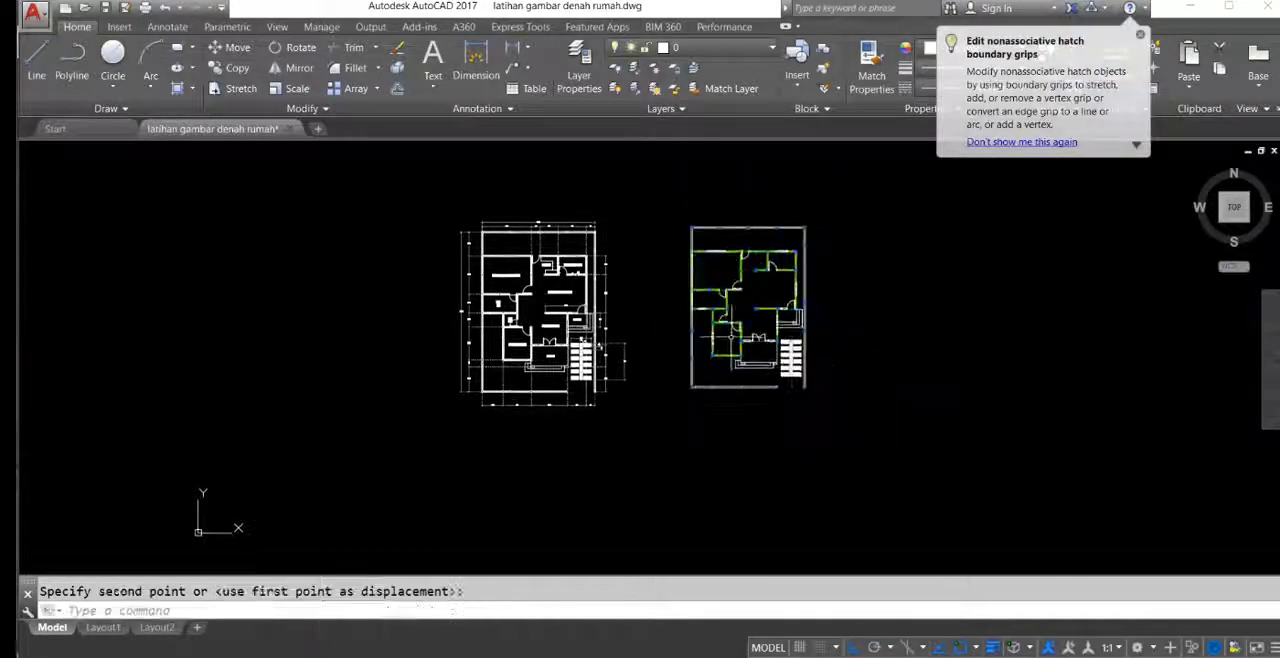
Step: Examine the room labels of the reference plan, including the TERAS label on its front terrace
{"action": "scroll", "coordinate": [725, 343], "scroll_direction": "up", "scroll_amount": 4}
{"action": "scroll", "coordinate": [805, 335], "scroll_direction": "down", "scroll_amount": 2}
{"action": "middle_click_drag", "start_coordinate": [788, 375], "coordinate": [790, 357]}
{"action": "mouse_move", "coordinate": [651, 311]}
{"action": "middle_mouse_down"}
{"action": "mouse_move", "coordinate": [586, 380]}
{"action": "mouse_move", "coordinate": [641, 346]}
{"action": "middle_mouse_up"}
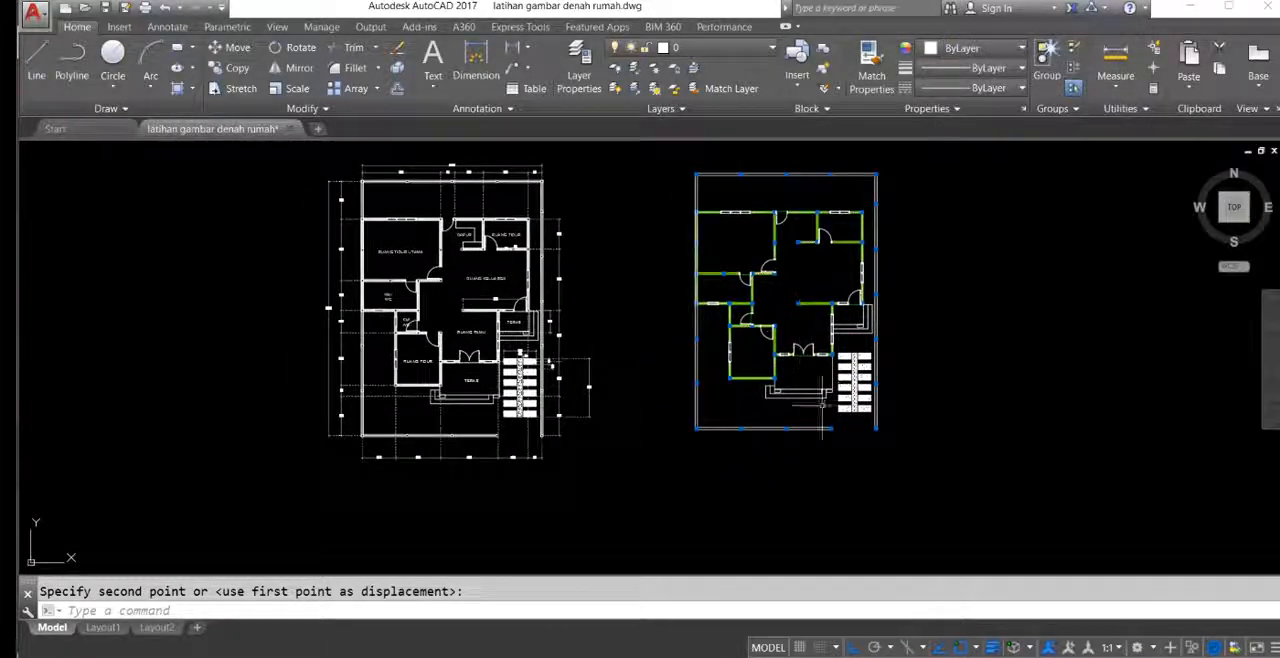
{"action": "scroll", "coordinate": [666, 337], "scroll_direction": "up", "scroll_amount": 5}
{"action": "middle_click_drag", "start_coordinate": [631, 383], "coordinate": [666, 432]}
{"action": "left_click", "coordinate": [518, 400]}
{"action": "left_click", "coordinate": [458, 417]}
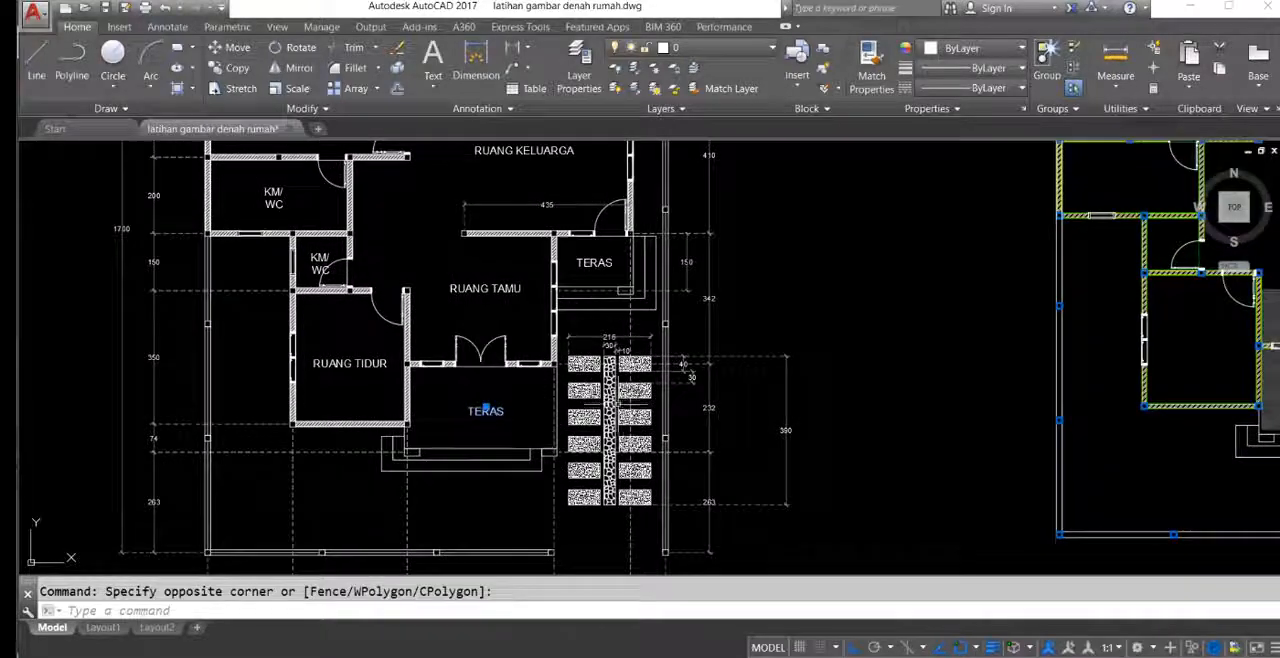
{"action": "scroll", "coordinate": [467, 408], "scroll_direction": "up", "scroll_amount": 2}
{"action": "scroll", "coordinate": [464, 406], "scroll_direction": "down", "scroll_amount": 4}
Step: Add the multiline text label TERAS inside the front terrace of the new plan
{"action": "middle_click_drag", "start_coordinate": [702, 394], "coordinate": [492, 366]}
{"action": "scroll", "coordinate": [815, 352], "scroll_direction": "up", "scroll_amount": 2}
{"action": "mouse_move", "coordinate": [801, 365]}
{"action": "middle_mouse_down"}
{"action": "mouse_move", "coordinate": [805, 387]}
{"action": "mouse_move", "coordinate": [769, 415]}
{"action": "mouse_move", "coordinate": [720, 395]}
{"action": "middle_mouse_up"}
{"action": "type", "text": "T"}
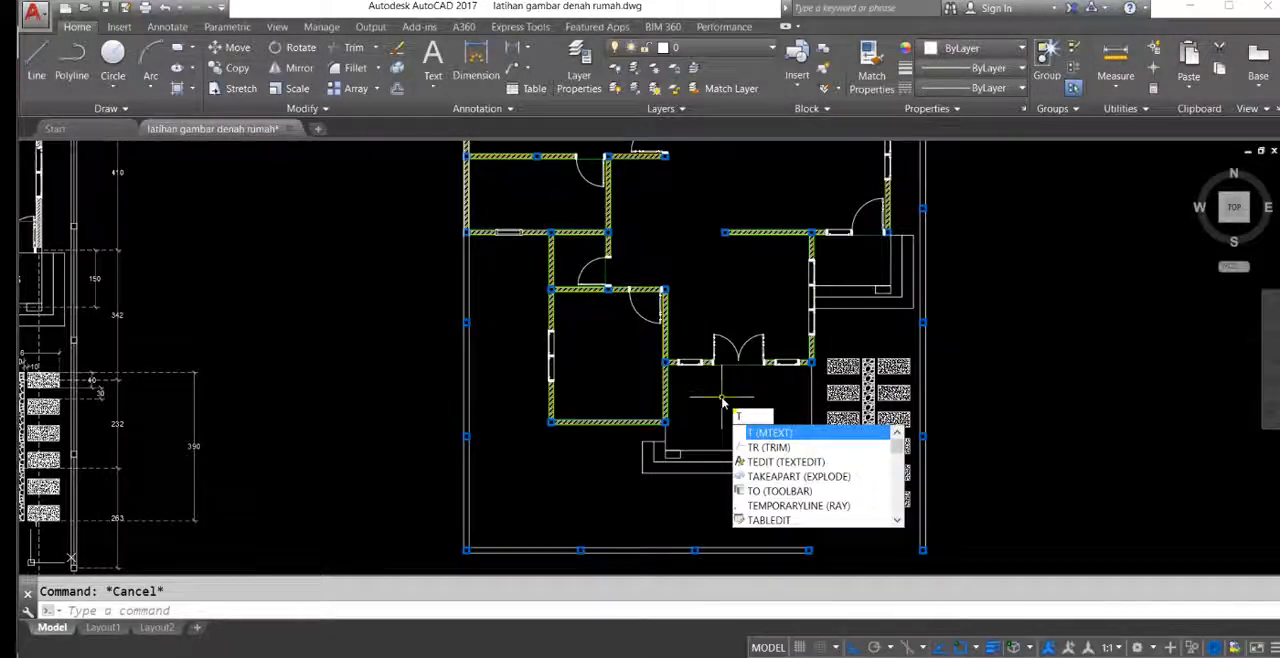
{"action": "key", "text": "Return"}
{"action": "scroll", "coordinate": [735, 408], "scroll_direction": "up", "scroll_amount": 4}
{"action": "left_click", "coordinate": [662, 372]}
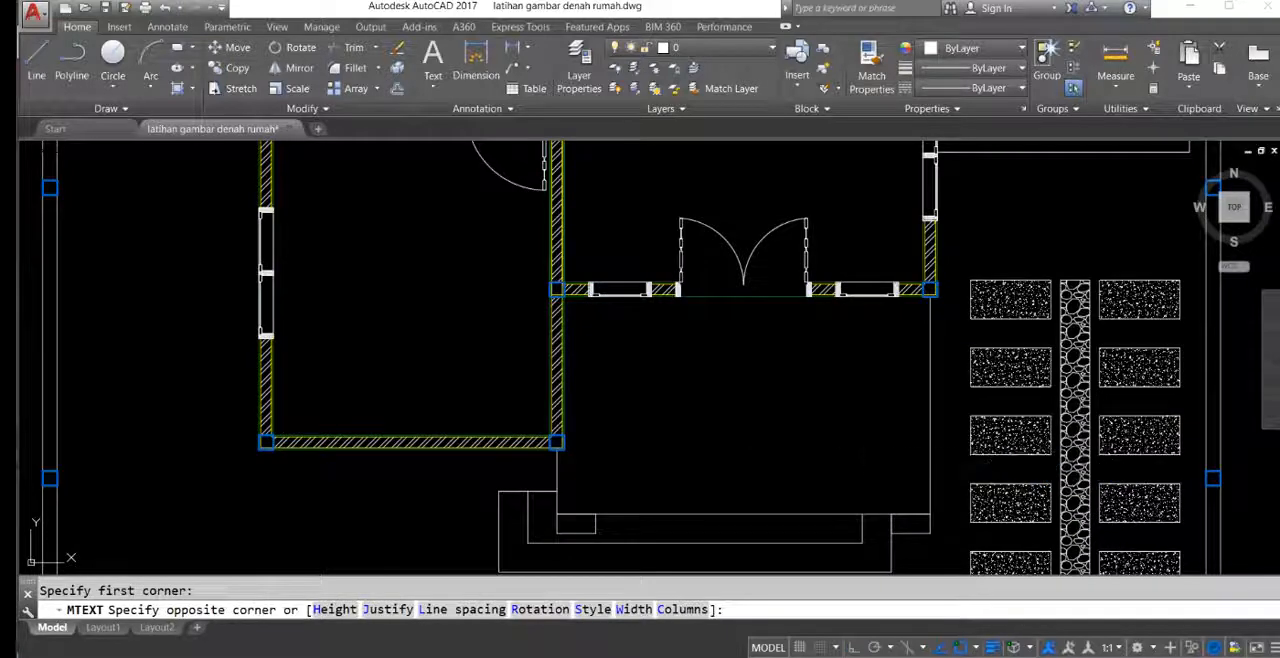
{"action": "left_click", "coordinate": [770, 413]}
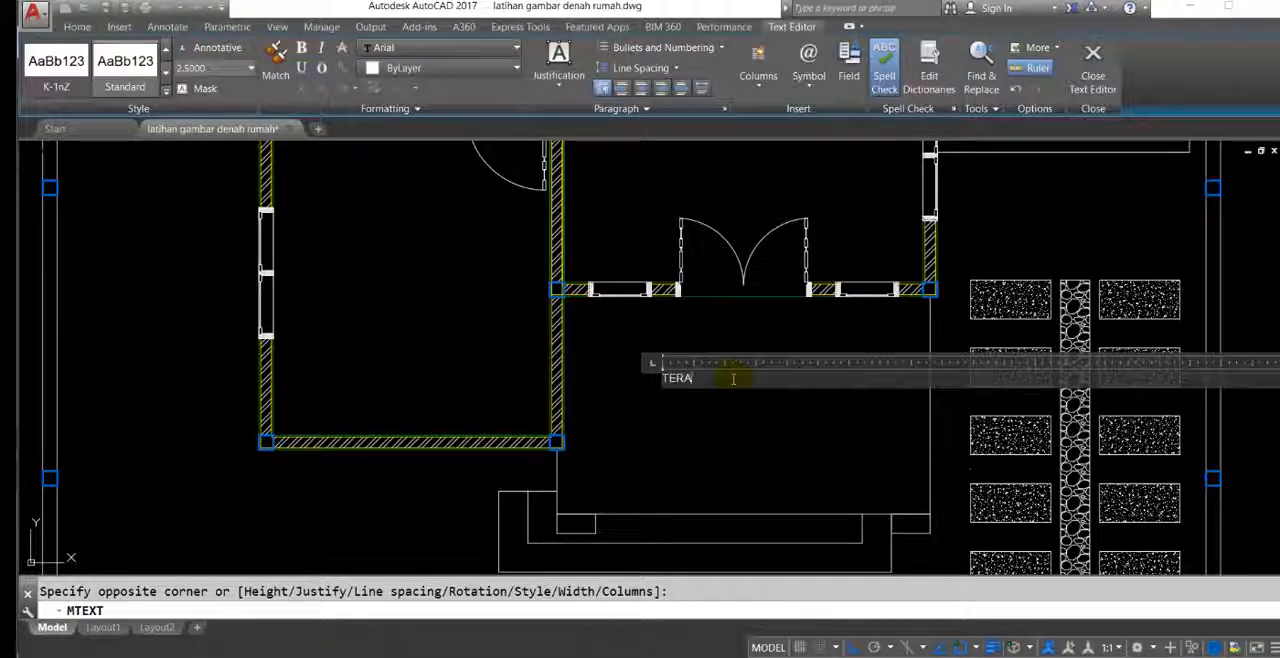
{"action": "scroll", "coordinate": [733, 378], "scroll_direction": "down", "scroll_amount": 5}
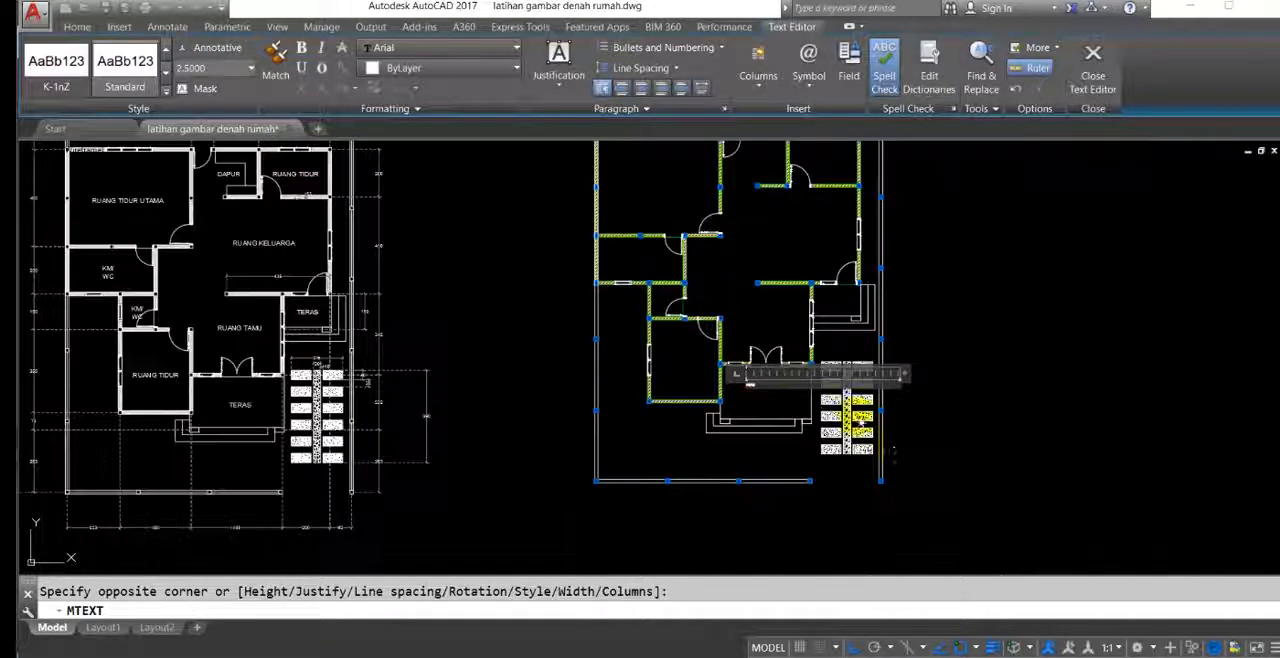
{"action": "scroll", "coordinate": [786, 410], "scroll_direction": "up", "scroll_amount": 7}
{"action": "left_click", "coordinate": [780, 400]}
Step: Scale the front terrace's TERAS label by a factor of 3
{"action": "left_click", "coordinate": [676, 309]}
{"action": "left_click", "coordinate": [563, 378]}
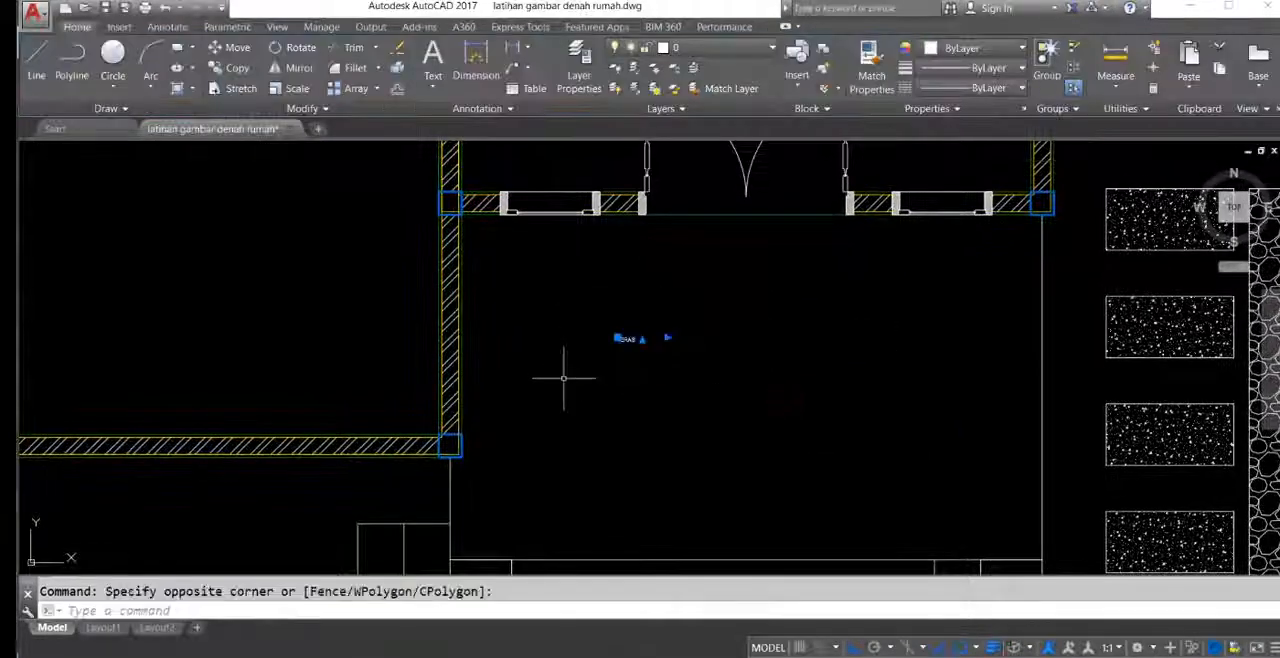
{"action": "middle_click_drag", "start_coordinate": [595, 388], "coordinate": [611, 400]}
{"action": "type", "text": "sc"}
{"action": "key", "text": "space"}
{"action": "left_click", "coordinate": [636, 370]}
{"action": "type", "text": "3"}
{"action": "key", "text": "space"}
{"action": "middle_click_drag", "start_coordinate": [690, 371], "coordinate": [696, 407]}
Step: Enlarge the front terrace's TERAS label again by a factor of 2
{"action": "left_click", "coordinate": [692, 386]}
{"action": "left_click", "coordinate": [658, 328]}
{"action": "key", "text": "space"}
{"action": "left_click", "coordinate": [658, 382]}
{"action": "type", "text": "2"}
{"action": "key", "text": "space"}
Step: Scale the front terrace's TERAS label by a further factor of 1.3
{"action": "left_click", "coordinate": [729, 357]}
{"action": "scroll", "coordinate": [657, 357], "scroll_direction": "down", "scroll_amount": 4}
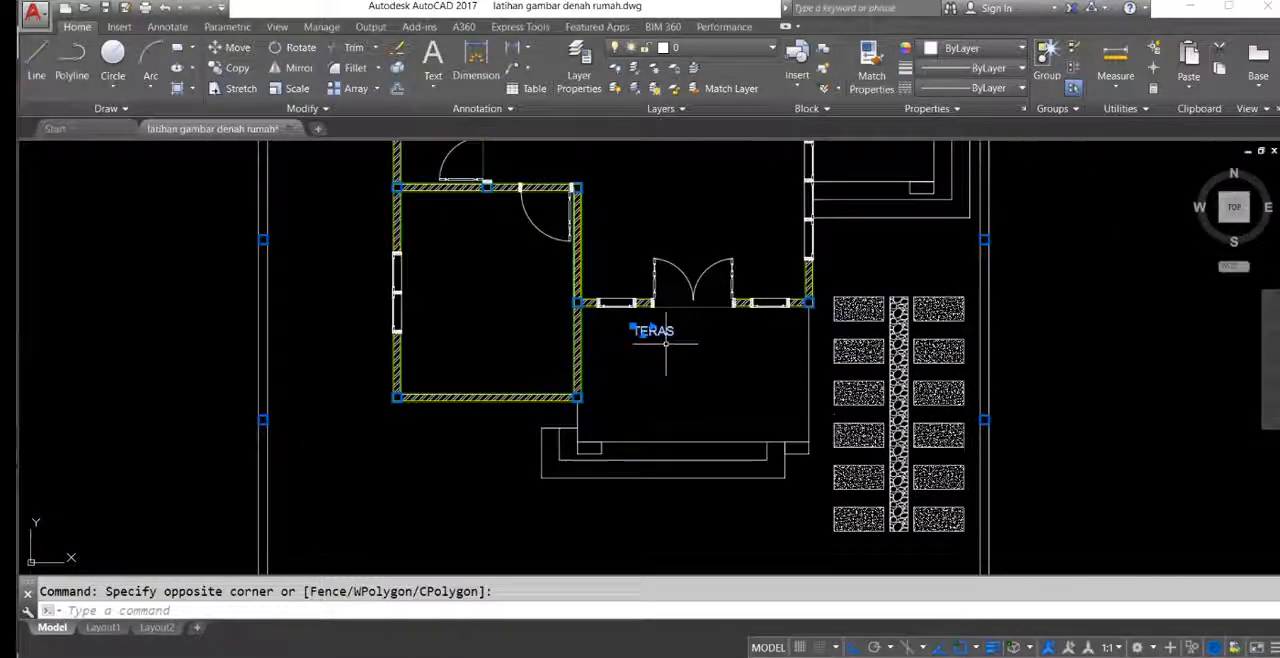
{"action": "left_click", "coordinate": [666, 343]}
{"action": "key", "text": "space"}
{"action": "left_click", "coordinate": [654, 337]}
{"action": "type", "text": "1.3"}
Step: Move the TERAS label freely, with Ortho off, to the middle of the front terrace
{"action": "scroll", "coordinate": [677, 335], "scroll_direction": "up", "scroll_amount": 5}
{"action": "left_click", "coordinate": [700, 361]}
{"action": "left_click", "coordinate": [668, 342]}
{"action": "middle_click_drag", "start_coordinate": [692, 387], "coordinate": [667, 356]}
{"action": "type", "text": "m"}
{"action": "left_click", "coordinate": [604, 307]}
{"action": "middle_click_drag", "start_coordinate": [690, 427], "coordinate": [682, 373]}
{"action": "key", "text": "F8"}
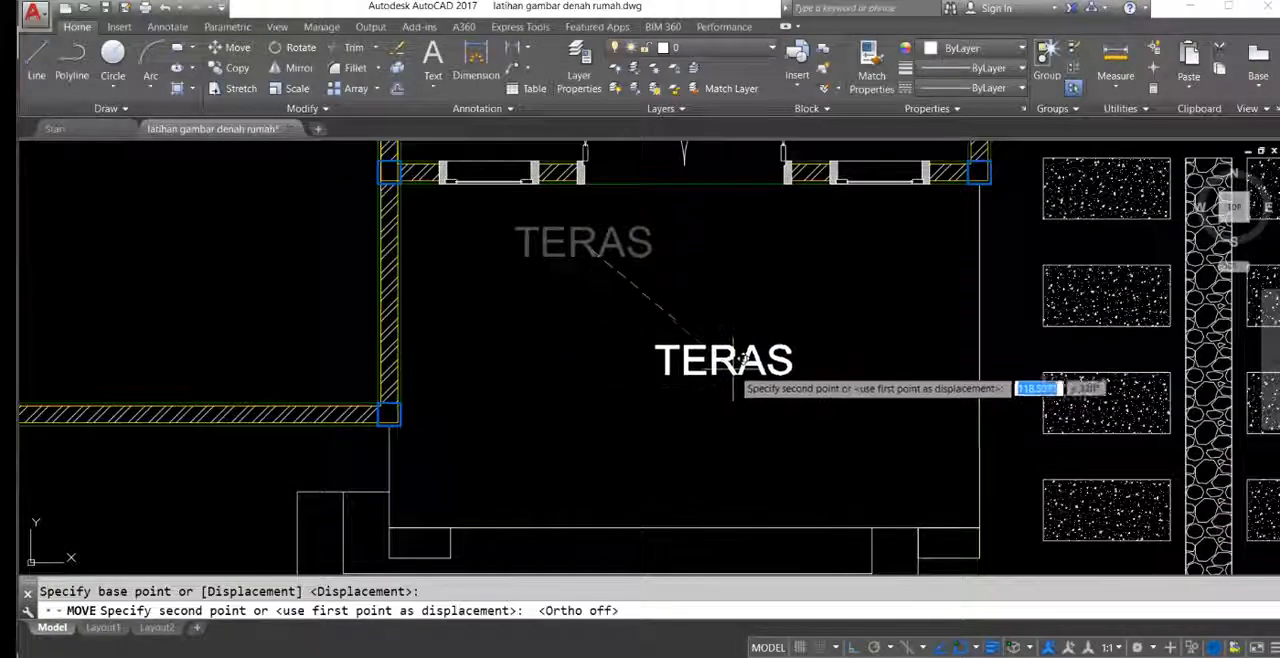
{"action": "left_click", "coordinate": [697, 348]}
{"action": "scroll", "coordinate": [705, 345], "scroll_direction": "down", "scroll_amount": 3}
{"action": "middle_click_drag", "start_coordinate": [726, 335], "coordinate": [734, 357]}
Step: Copy the front terrace's TERAS label into the middle of the adjoining front bedroom
{"action": "scroll", "coordinate": [740, 362], "scroll_direction": "up", "scroll_amount": 3}
{"action": "left_click", "coordinate": [716, 374]}
{"action": "left_click", "coordinate": [694, 322]}
{"action": "middle_click_drag", "start_coordinate": [639, 378], "coordinate": [674, 402]}
{"action": "type", "text": "co"}
{"action": "key", "text": "space"}
{"action": "left_click", "coordinate": [685, 390]}
{"action": "middle_click_drag", "start_coordinate": [400, 277], "coordinate": [600, 392]}
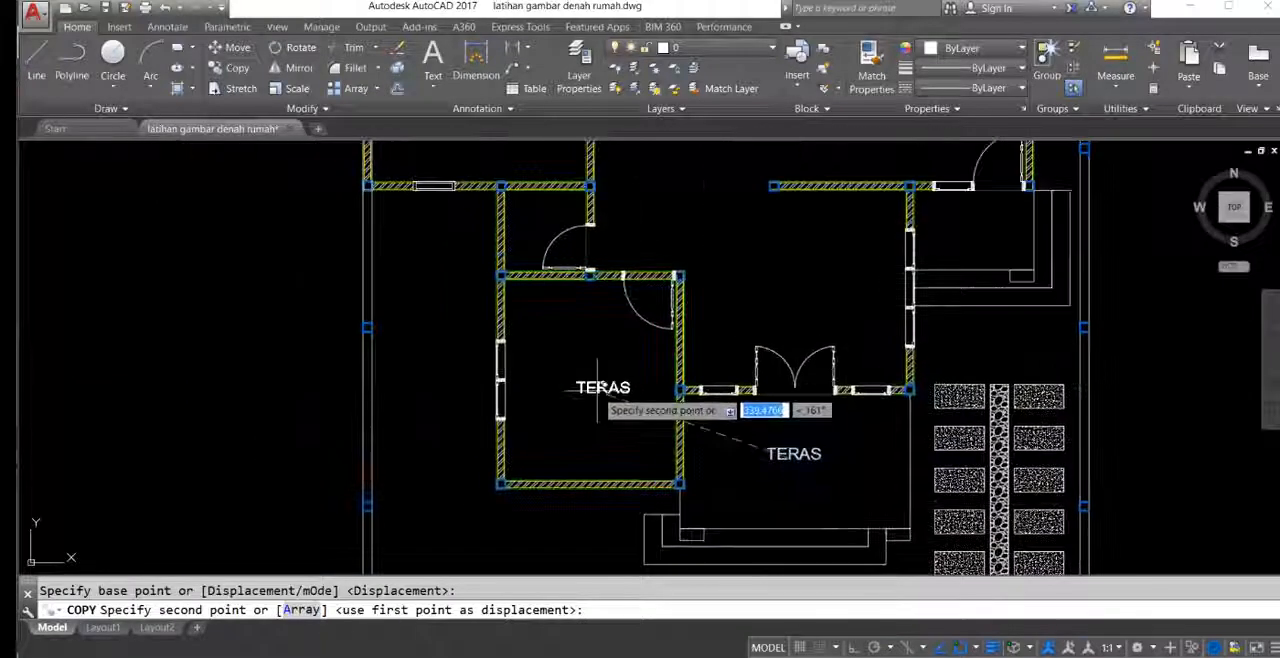
{"action": "scroll", "coordinate": [783, 345], "scroll_direction": "down", "scroll_amount": 6}
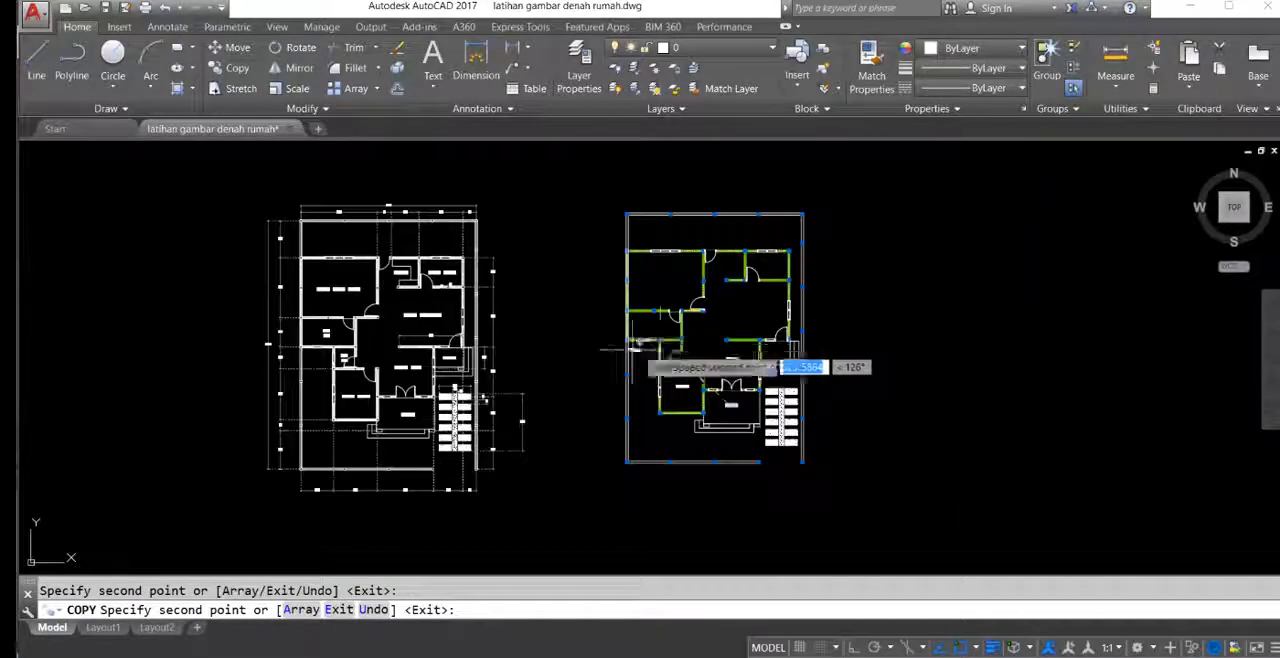
Step: Place further copies of the TERAS label in the living room, the small bathroom, the larger bathroom and the main bedroom
{"action": "scroll", "coordinate": [783, 345], "scroll_direction": "up", "scroll_amount": 4}
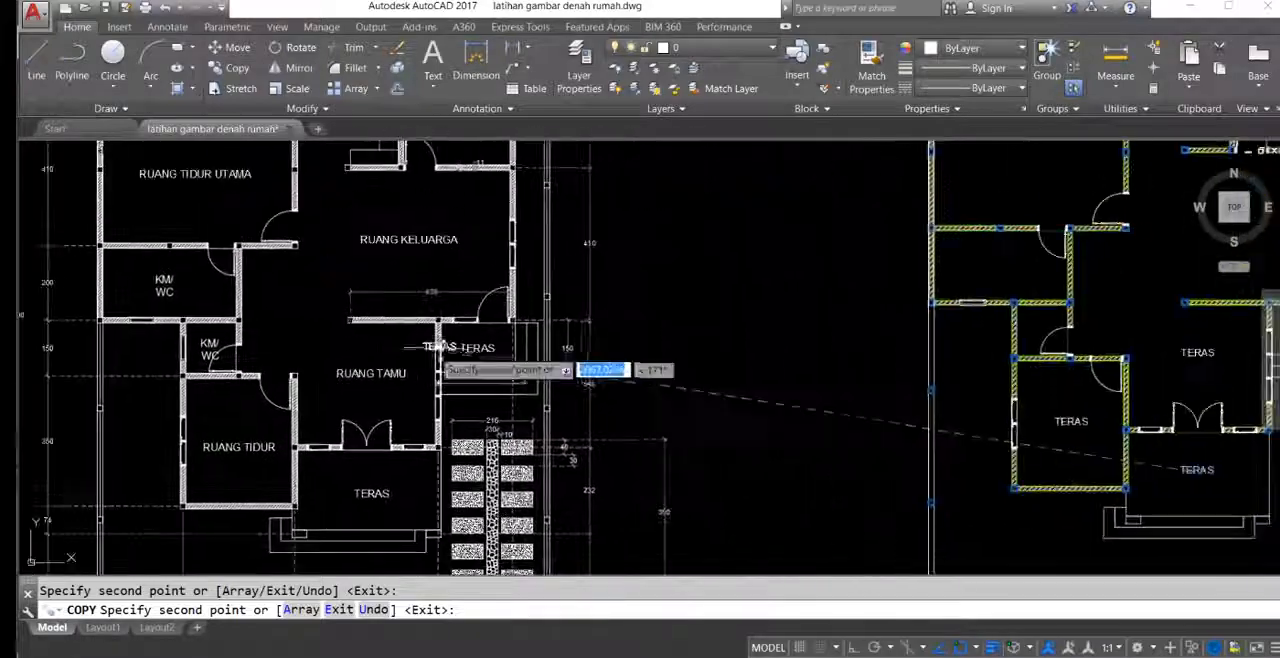
{"action": "scroll", "coordinate": [800, 338], "scroll_direction": "up", "scroll_amount": 5}
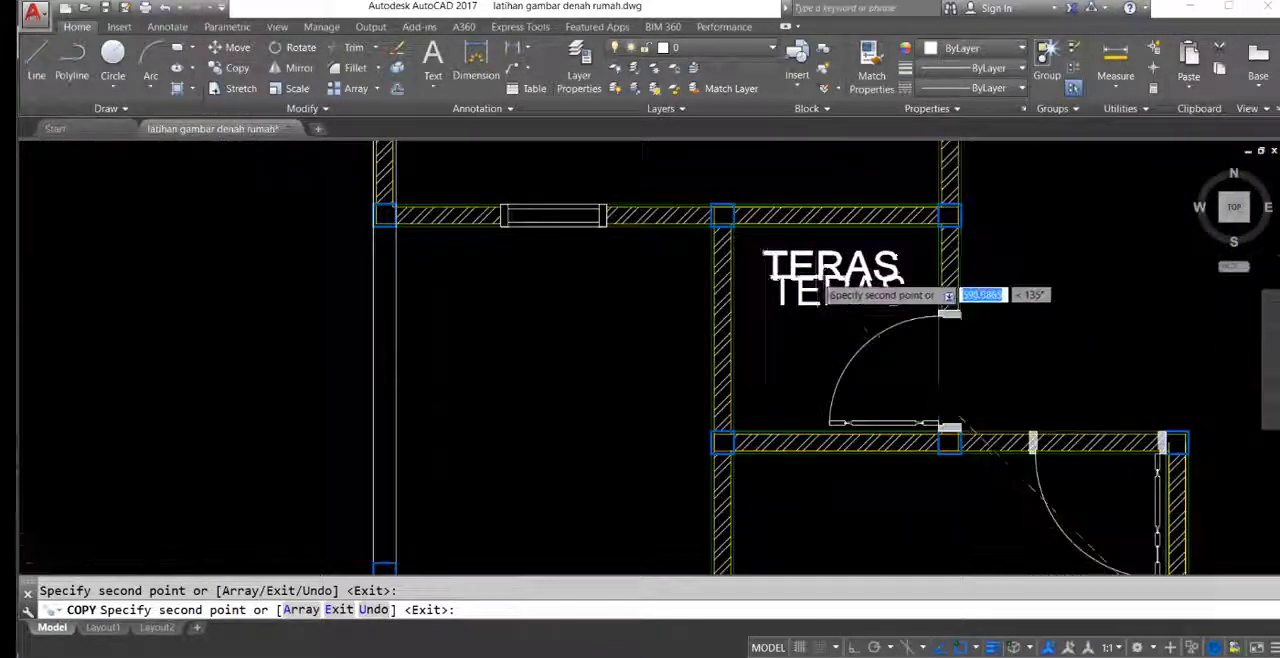
{"action": "scroll", "coordinate": [820, 270], "scroll_direction": "down", "scroll_amount": 7}
{"action": "scroll", "coordinate": [855, 315], "scroll_direction": "up", "scroll_amount": 5}
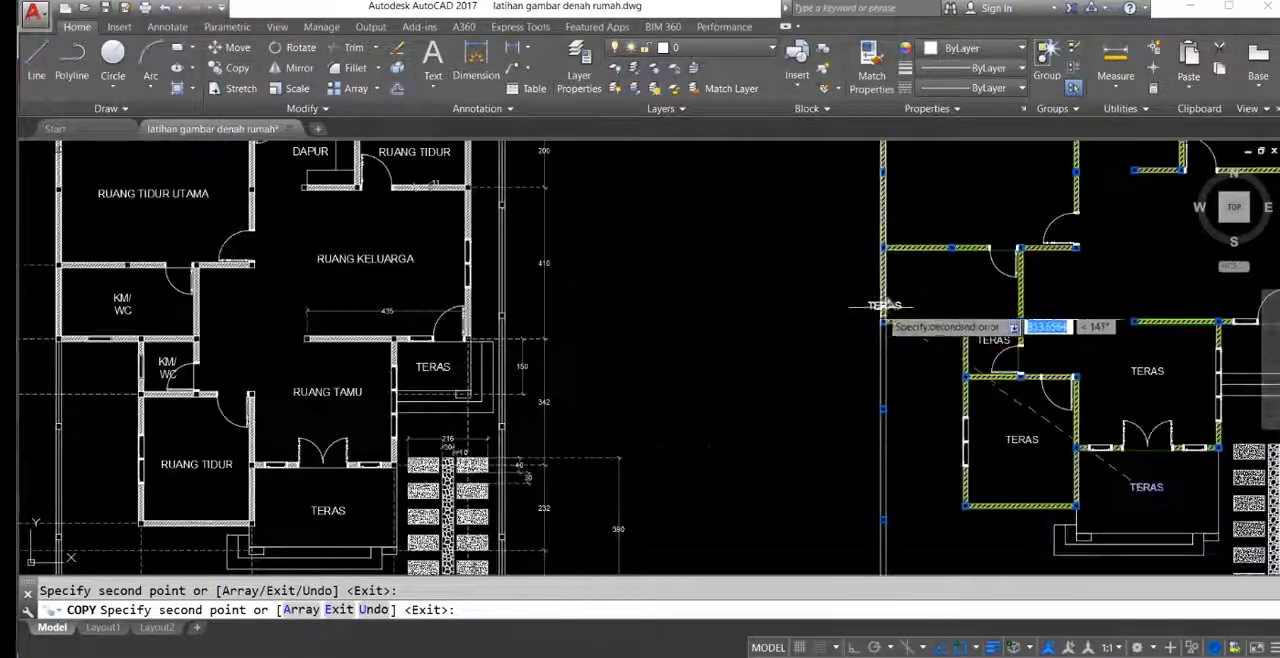
{"action": "middle_click_drag", "start_coordinate": [957, 289], "coordinate": [889, 303]}
{"action": "middle_click_drag", "start_coordinate": [889, 258], "coordinate": [849, 374]}
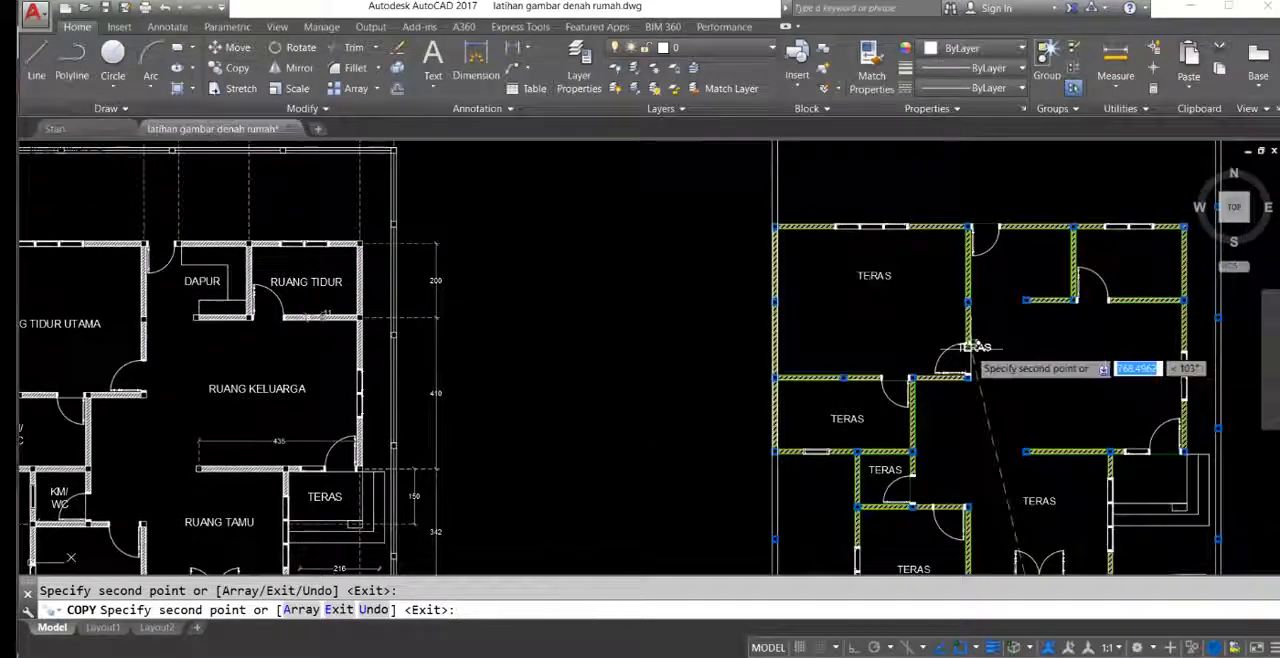
Step: Place copies of the TERAS label in the kitchen, the rear bedroom and the family room
{"action": "middle_click_drag", "start_coordinate": [975, 347], "coordinate": [836, 332]}
{"action": "mouse_move", "coordinate": [921, 376]}
{"action": "middle_mouse_down"}
{"action": "mouse_move", "coordinate": [1045, 316]}
{"action": "mouse_move", "coordinate": [953, 322]}
{"action": "middle_mouse_up"}
{"action": "left_click", "coordinate": [985, 298]}
{"action": "middle_click_drag", "start_coordinate": [980, 258], "coordinate": [952, 343]}
Step: Move the main bedroom's label down to the middle of the room
{"action": "mouse_move", "coordinate": [831, 301]}
{"action": "middle_mouse_down"}
{"action": "mouse_move", "coordinate": [897, 307]}
{"action": "mouse_move", "coordinate": [838, 289]}
{"action": "middle_mouse_up"}
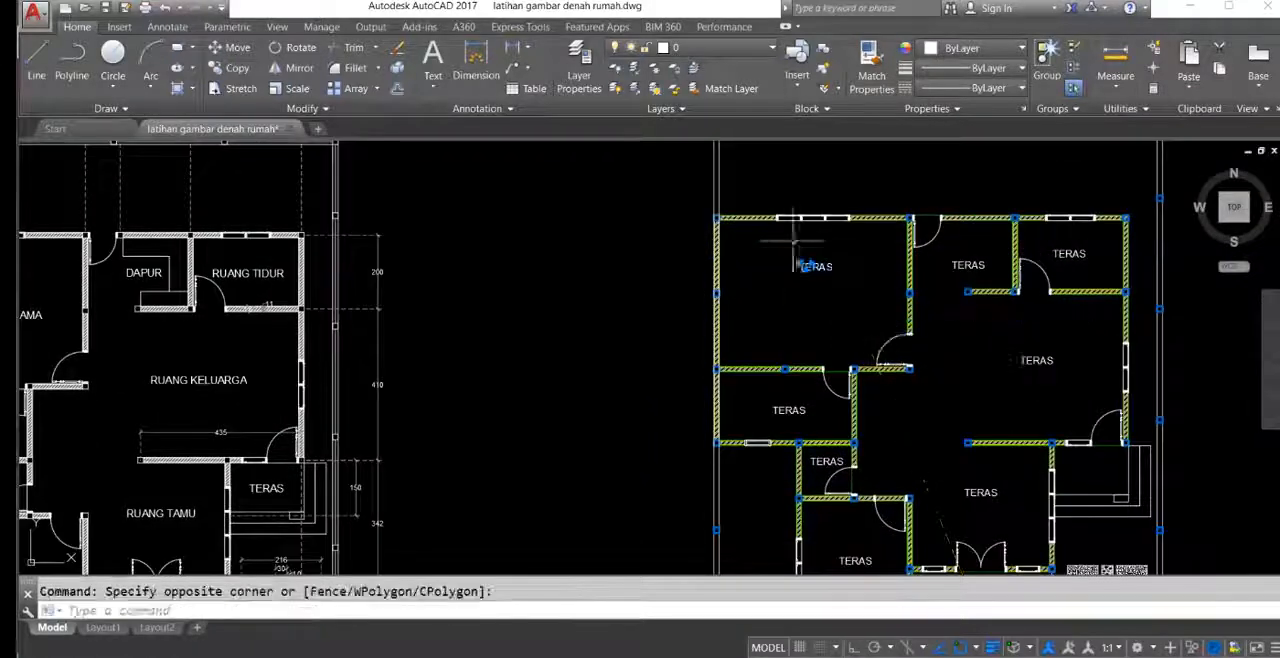
{"action": "middle_click_drag", "start_coordinate": [795, 241], "coordinate": [805, 207]}
{"action": "left_click", "coordinate": [817, 302]}
{"action": "mouse_move", "coordinate": [820, 380]}
{"action": "middle_mouse_down"}
{"action": "mouse_move", "coordinate": [940, 242]}
{"action": "mouse_move", "coordinate": [1026, 309]}
{"action": "mouse_move", "coordinate": [1034, 272]}
{"action": "mouse_move", "coordinate": [831, 278]}
{"action": "middle_mouse_up"}
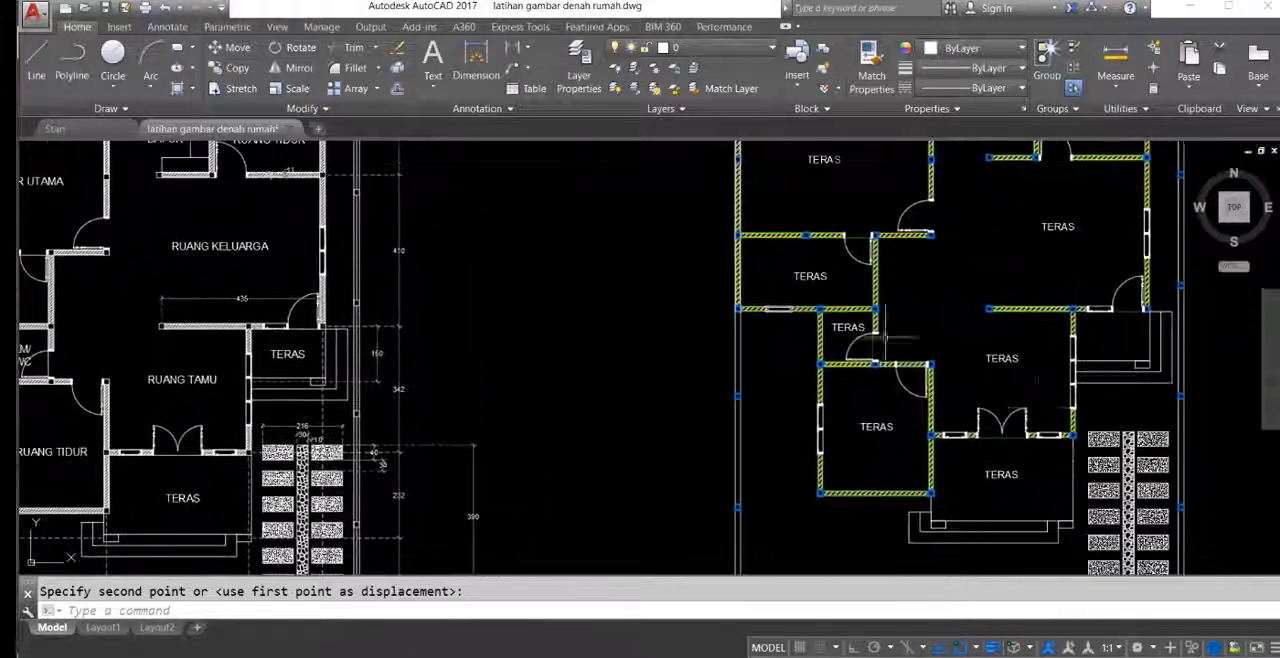
Step: Change the living room's label text to RUANG TAMU
{"action": "scroll", "coordinate": [1043, 406], "scroll_direction": "up", "scroll_amount": 2}
{"action": "left_click", "coordinate": [1029, 335]}
{"action": "left_click", "coordinate": [965, 397]}
{"action": "middle_click_drag", "start_coordinate": [965, 398], "coordinate": [957, 381]}
{"action": "type", "text": "ed"}
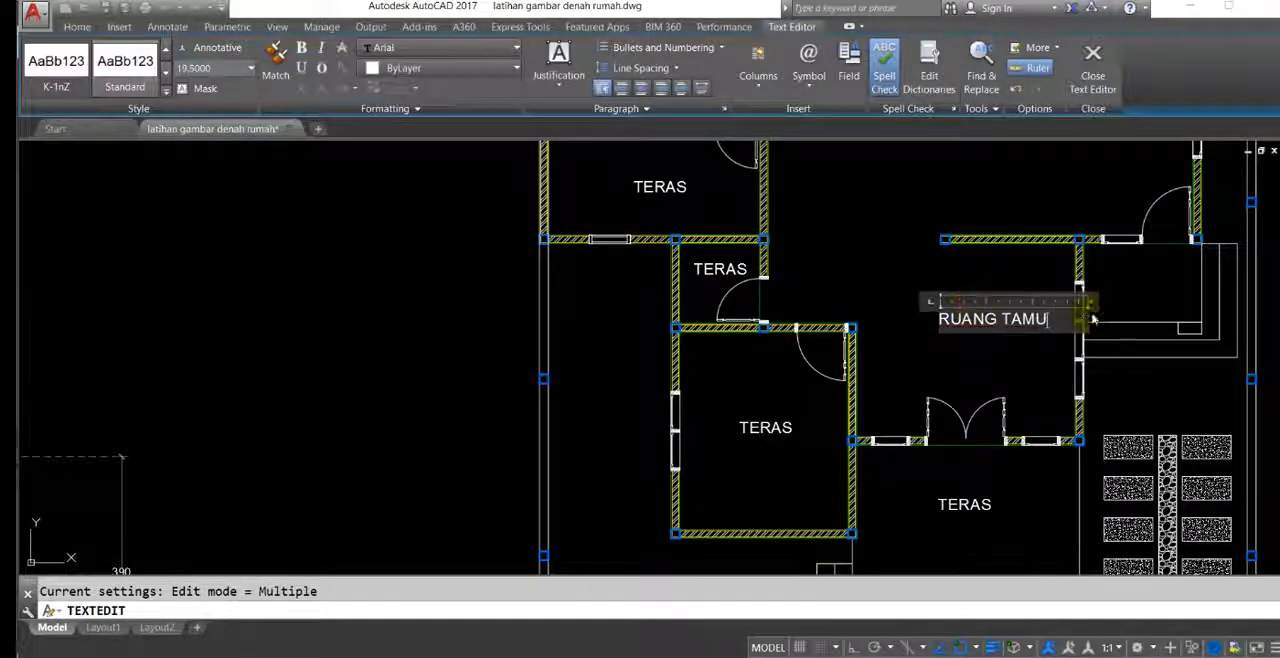
{"action": "left_click", "coordinate": [1050, 352]}
{"action": "key", "text": "Escape"}
Step: Move the RUANG TAMU label to the middle of the living room
{"action": "scroll", "coordinate": [1045, 338], "scroll_direction": "up", "scroll_amount": 2}
{"action": "left_click", "coordinate": [1031, 354]}
{"action": "left_click", "coordinate": [962, 303]}
{"action": "middle_click_drag", "start_coordinate": [942, 334], "coordinate": [1029, 314]}
{"action": "type", "text": "m"}
{"action": "key", "text": "space"}
{"action": "left_click", "coordinate": [1034, 347]}
{"action": "left_click", "coordinate": [968, 359]}
Step: Change the front bedroom's label text to RUANG TIDUR
{"action": "middle_click_drag", "start_coordinate": [900, 364], "coordinate": [1163, 237]}
{"action": "left_click", "coordinate": [957, 344]}
{"action": "left_click", "coordinate": [917, 285]}
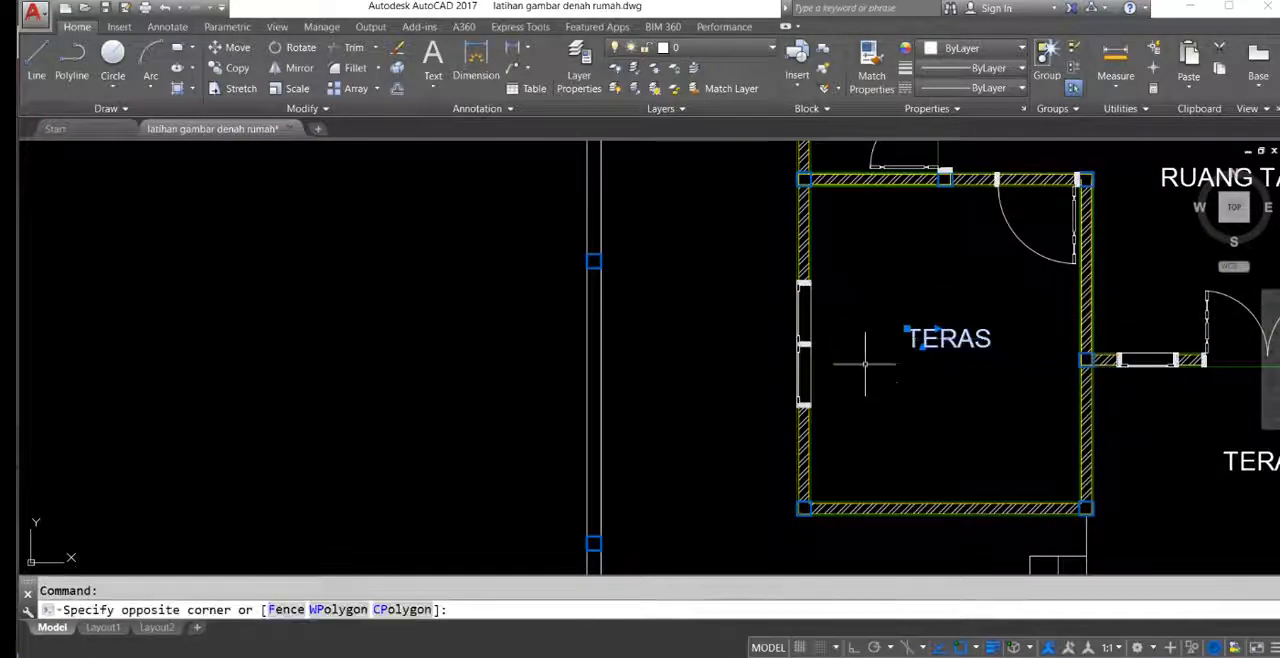
{"action": "left_click", "coordinate": [865, 364]}
{"action": "scroll", "coordinate": [860, 366], "scroll_direction": "down", "scroll_amount": 5}
{"action": "middle_click_drag", "start_coordinate": [757, 371], "coordinate": [764, 327]}
{"action": "type", "text": "ed"}
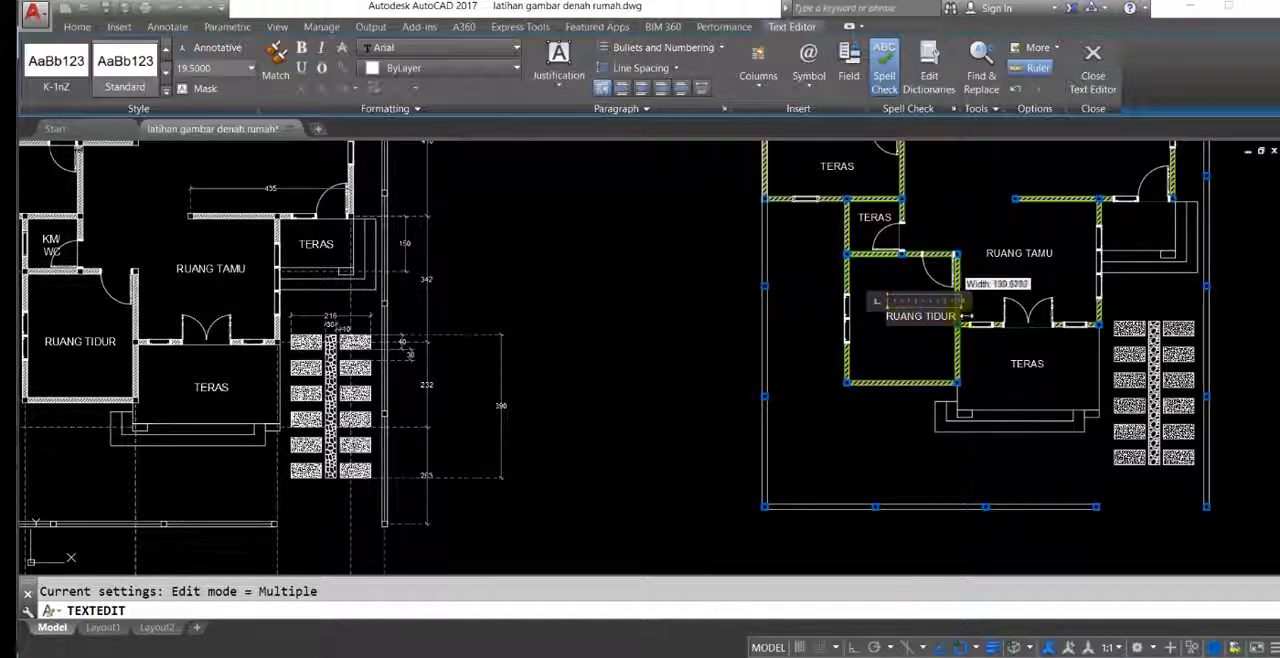
{"action": "middle_click_drag", "start_coordinate": [910, 344], "coordinate": [943, 363]}
{"action": "key", "text": "Escape"}
Step: Move the RUANG TIDUR label to the middle of the front bedroom
{"action": "left_click", "coordinate": [898, 385]}
{"action": "left_click", "coordinate": [868, 347]}
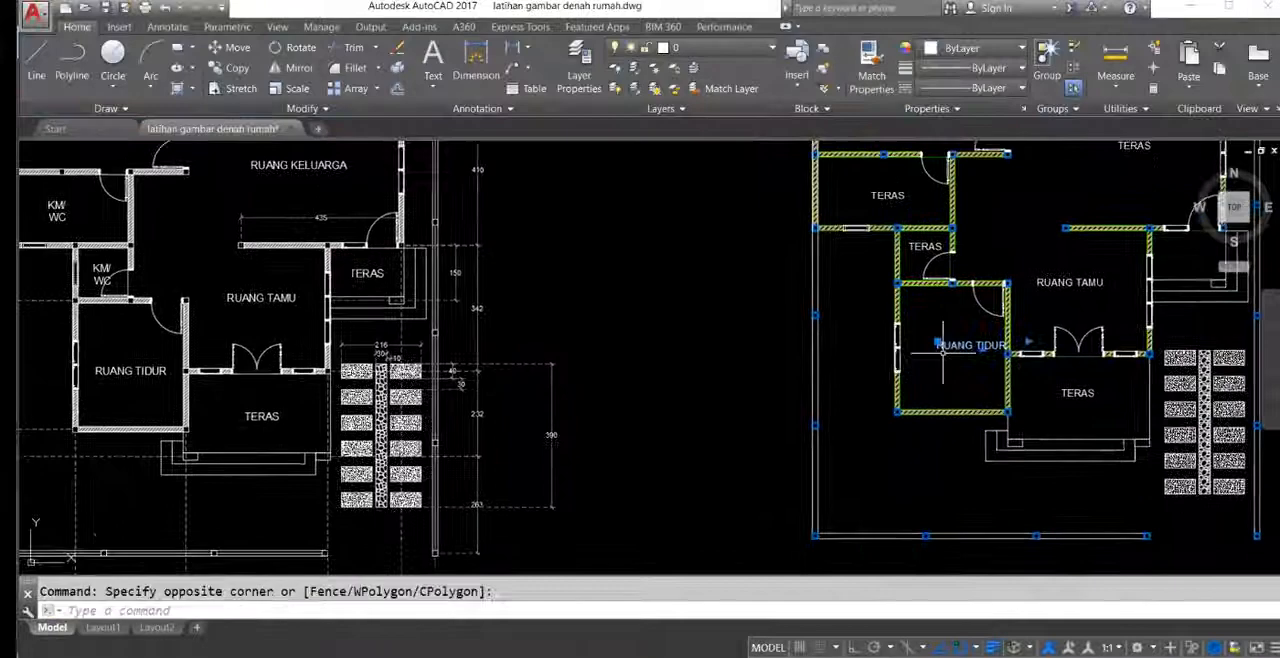
{"action": "type", "text": "m"}
{"action": "key", "text": "space"}
{"action": "left_click", "coordinate": [958, 376]}
Step: Change the small bathroom's label text to KM/WC
{"action": "scroll", "coordinate": [883, 343], "scroll_direction": "up", "scroll_amount": 6}
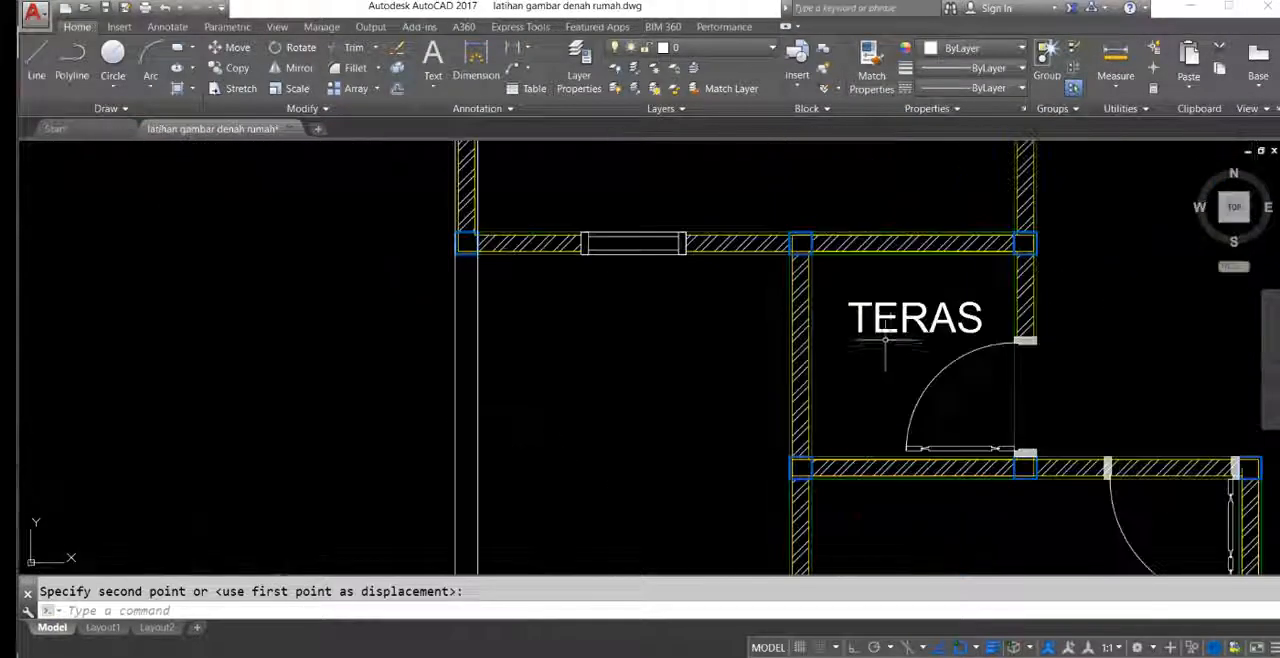
{"action": "scroll", "coordinate": [868, 300], "scroll_direction": "down", "scroll_amount": 4}
{"action": "double_click", "coordinate": [887, 315]}
{"action": "scroll", "coordinate": [882, 308], "scroll_direction": "up", "scroll_amount": 2}
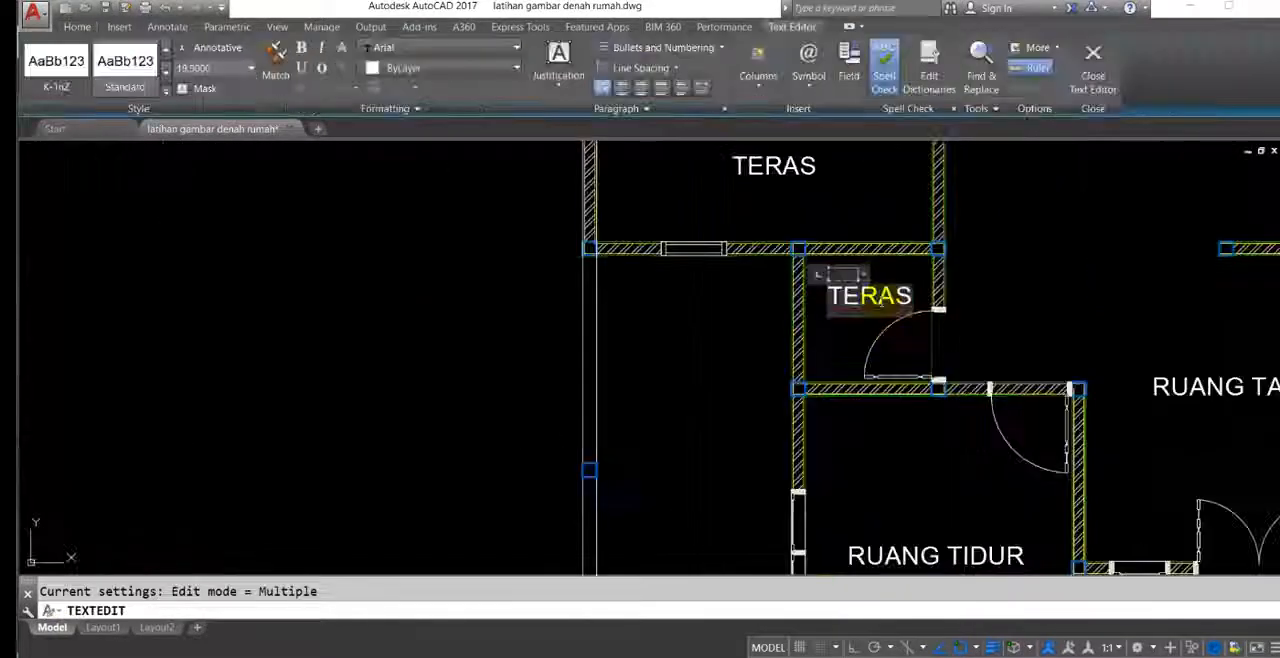
{"action": "scroll", "coordinate": [878, 303], "scroll_direction": "down", "scroll_amount": 5}
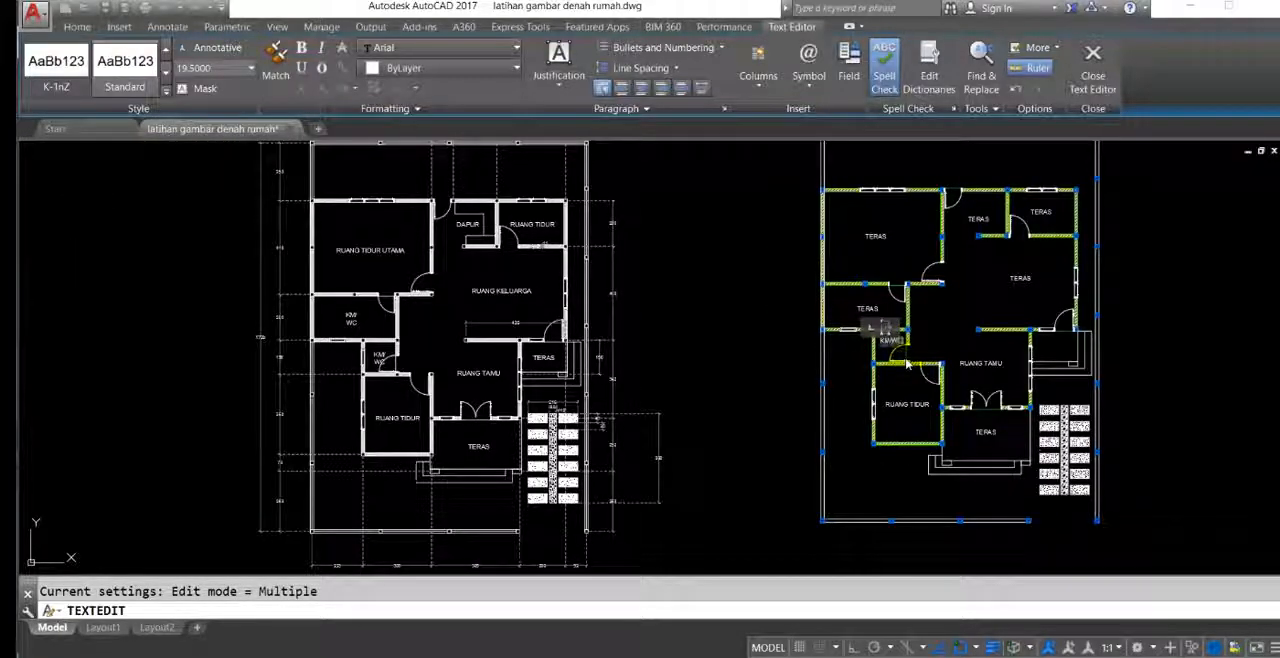
{"action": "left_click", "coordinate": [875, 381]}
{"action": "middle_click_drag", "start_coordinate": [908, 325], "coordinate": [788, 348]}
{"action": "key", "text": "Escape"}
Step: Erase the leftover TERAS labels from the main bedroom, large bathroom, family room, kitchen and back bedroom of the new plan
{"action": "scroll", "coordinate": [815, 301], "scroll_direction": "up", "scroll_amount": 5}
{"action": "mouse_move", "coordinate": [817, 302]}
{"action": "middle_mouse_down"}
{"action": "mouse_move", "coordinate": [861, 335]}
{"action": "mouse_move", "coordinate": [549, 373]}
{"action": "middle_mouse_up"}
{"action": "scroll", "coordinate": [854, 274], "scroll_direction": "down", "scroll_amount": 2}
{"action": "mouse_move", "coordinate": [854, 274]}
{"action": "middle_mouse_down"}
{"action": "mouse_move", "coordinate": [806, 251]}
{"action": "mouse_move", "coordinate": [944, 249]}
{"action": "middle_mouse_up"}
{"action": "scroll", "coordinate": [712, 249], "scroll_direction": "down", "scroll_amount": 4}
{"action": "scroll", "coordinate": [730, 276], "scroll_direction": "up", "scroll_amount": 2}
{"action": "mouse_move", "coordinate": [712, 249]}
{"action": "middle_mouse_down"}
{"action": "mouse_move", "coordinate": [724, 293]}
{"action": "mouse_move", "coordinate": [671, 266]}
{"action": "mouse_move", "coordinate": [628, 274]}
{"action": "mouse_move", "coordinate": [635, 241]}
{"action": "middle_mouse_up"}
{"action": "left_click", "coordinate": [628, 274]}
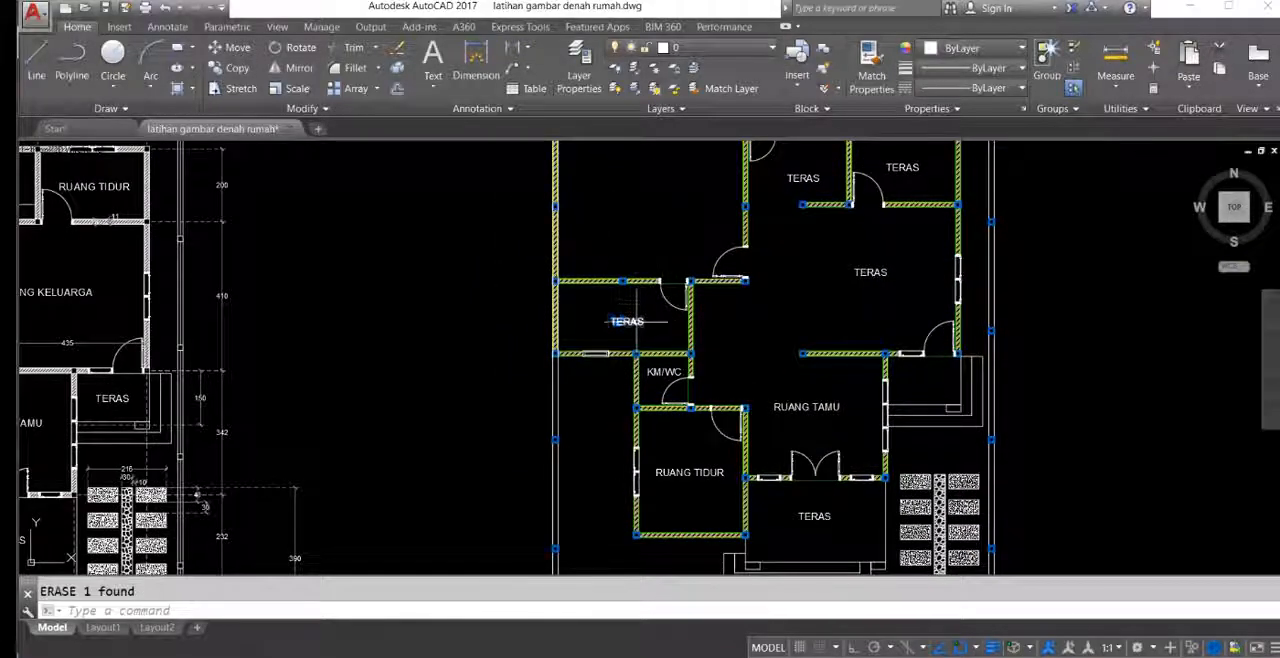
{"action": "middle_click_drag", "start_coordinate": [863, 248], "coordinate": [823, 303]}
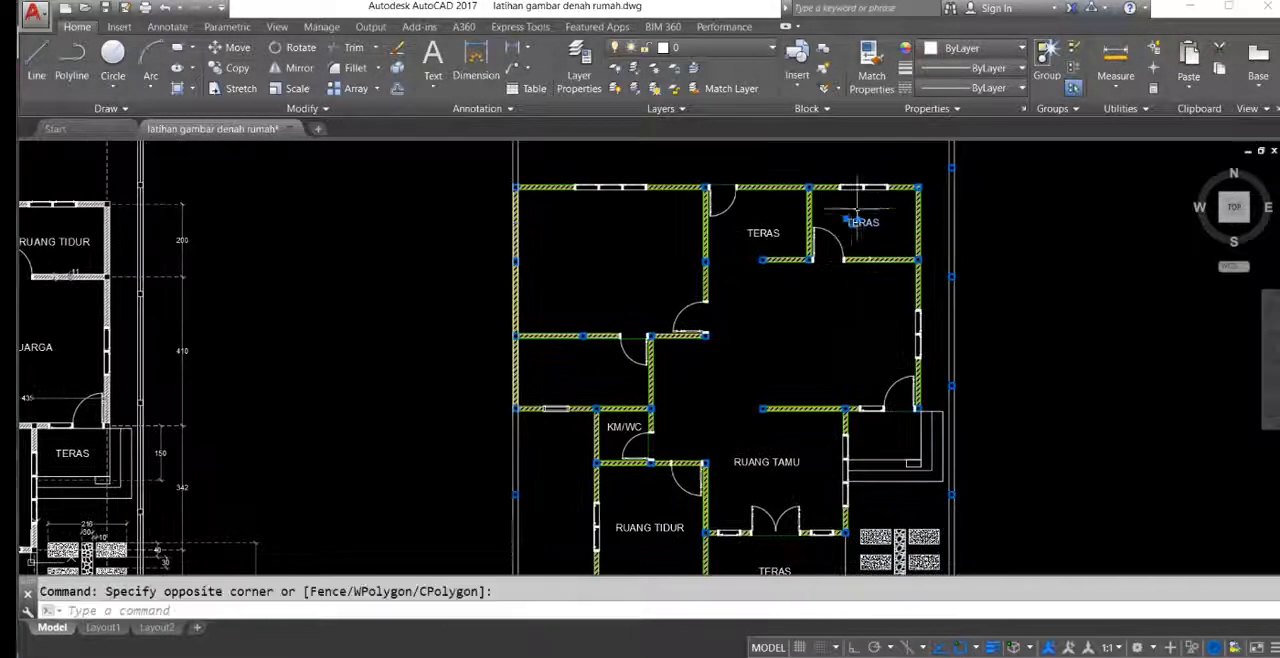
{"action": "left_click", "coordinate": [755, 241]}
{"action": "left_click", "coordinate": [750, 232]}
{"action": "key", "text": "Delete"}
Step: Copy the RUANG TIDUR, DAPUR, RUANG TIDUR UTAMA, KM/WC and RUANG KELUARGA labels from the reference plan into the new plan, matching the house's upper-left corner columns
{"action": "mouse_move", "coordinate": [752, 235]}
{"action": "middle_mouse_down"}
{"action": "mouse_move", "coordinate": [1063, 158]}
{"action": "mouse_move", "coordinate": [1059, 146]}
{"action": "middle_mouse_up"}
{"action": "mouse_move", "coordinate": [384, 209]}
{"action": "middle_mouse_down"}
{"action": "mouse_move", "coordinate": [377, 241]}
{"action": "mouse_move", "coordinate": [565, 264]}
{"action": "middle_mouse_up"}
{"action": "left_click", "coordinate": [580, 222]}
{"action": "left_click", "coordinate": [550, 197]}
{"action": "left_click", "coordinate": [445, 216]}
{"action": "left_click", "coordinate": [432, 206]}
{"action": "middle_click_drag", "start_coordinate": [354, 260], "coordinate": [386, 252]}
{"action": "left_click", "coordinate": [345, 265]}
{"action": "left_click", "coordinate": [314, 220]}
{"action": "middle_click_drag", "start_coordinate": [314, 356], "coordinate": [318, 318]}
{"action": "left_click", "coordinate": [318, 320]}
{"action": "left_click", "coordinate": [280, 293]}
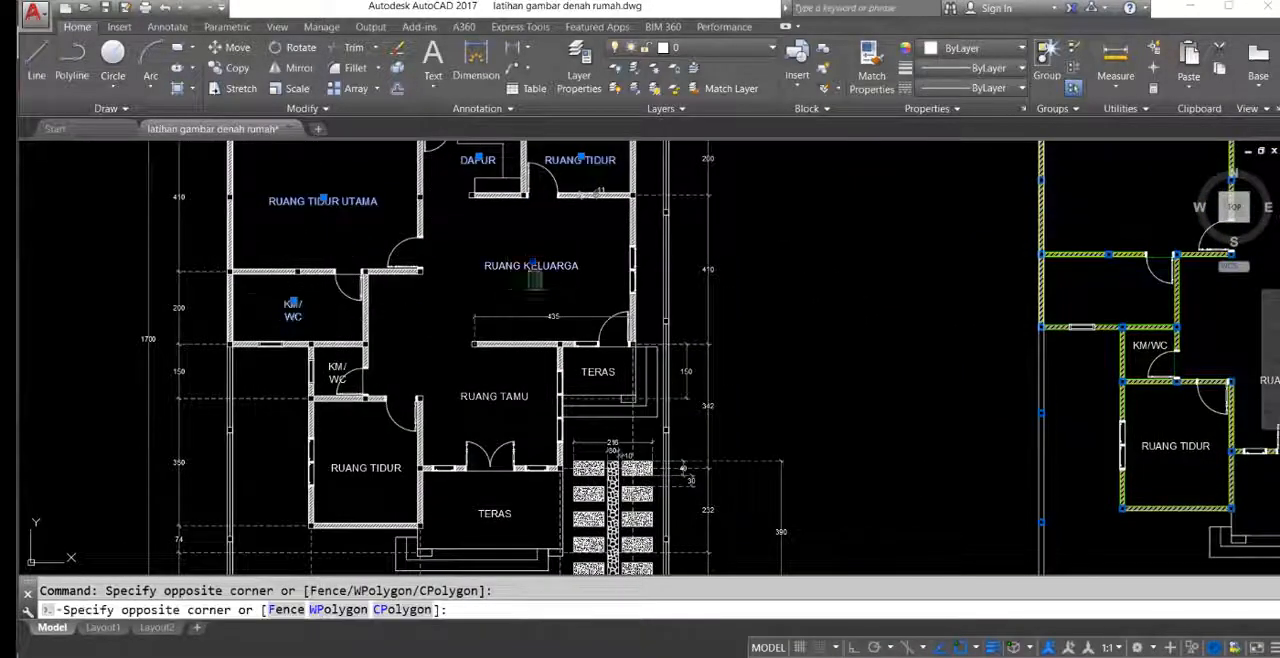
{"action": "left_click", "coordinate": [539, 267]}
{"action": "middle_click_drag", "start_coordinate": [600, 285], "coordinate": [571, 351]}
{"action": "scroll", "coordinate": [570, 290], "scroll_direction": "down", "scroll_amount": 5}
{"action": "scroll", "coordinate": [528, 265], "scroll_direction": "up", "scroll_amount": 5}
{"action": "middle_click_drag", "start_coordinate": [449, 237], "coordinate": [484, 270]}
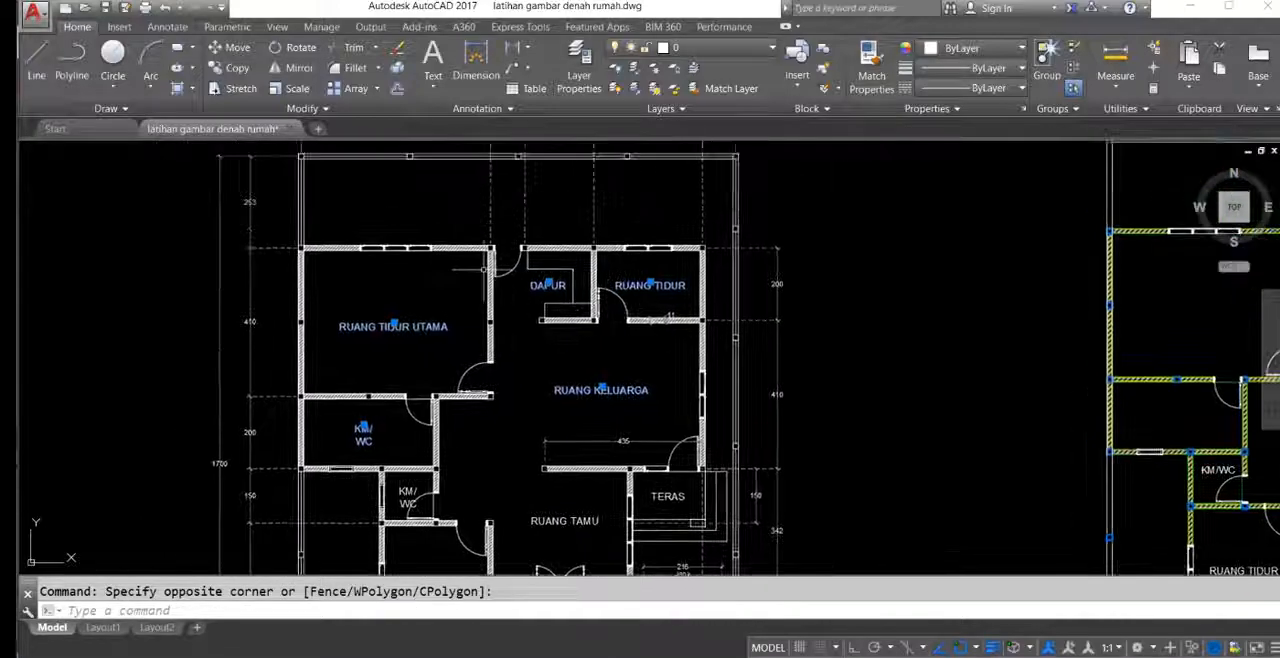
{"action": "scroll", "coordinate": [309, 243], "scroll_direction": "up", "scroll_amount": 8}
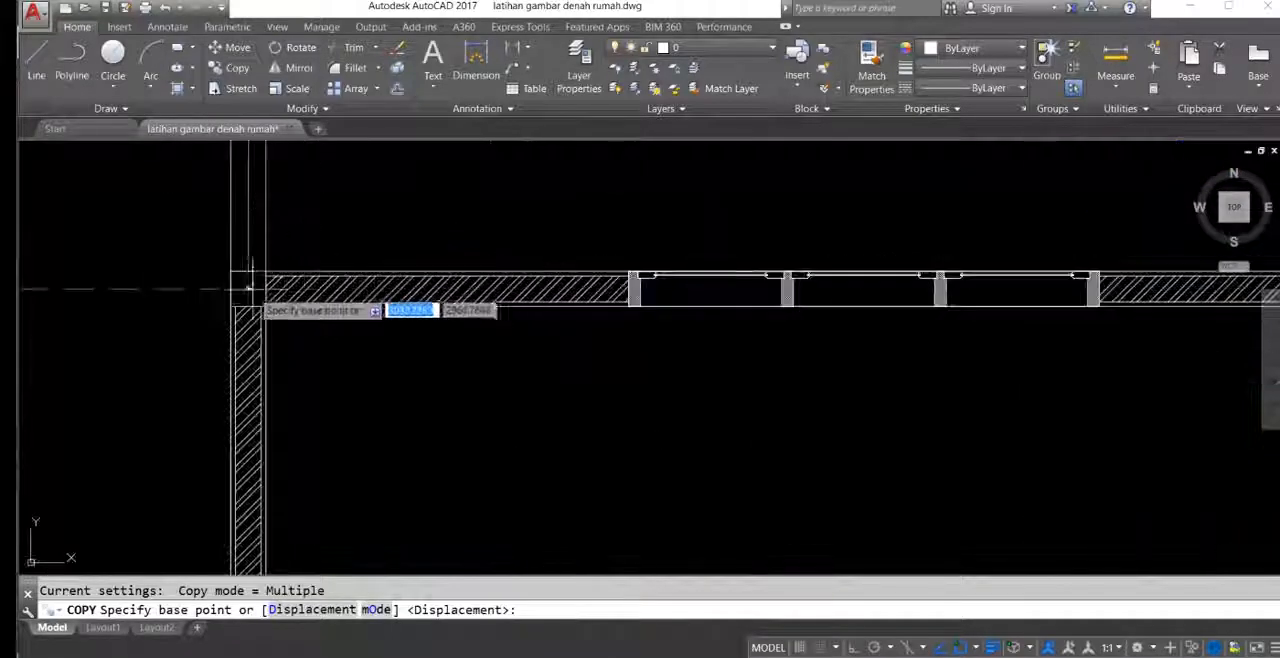
{"action": "left_click", "coordinate": [248, 287]}
{"action": "scroll", "coordinate": [486, 234], "scroll_direction": "down", "scroll_amount": 10}
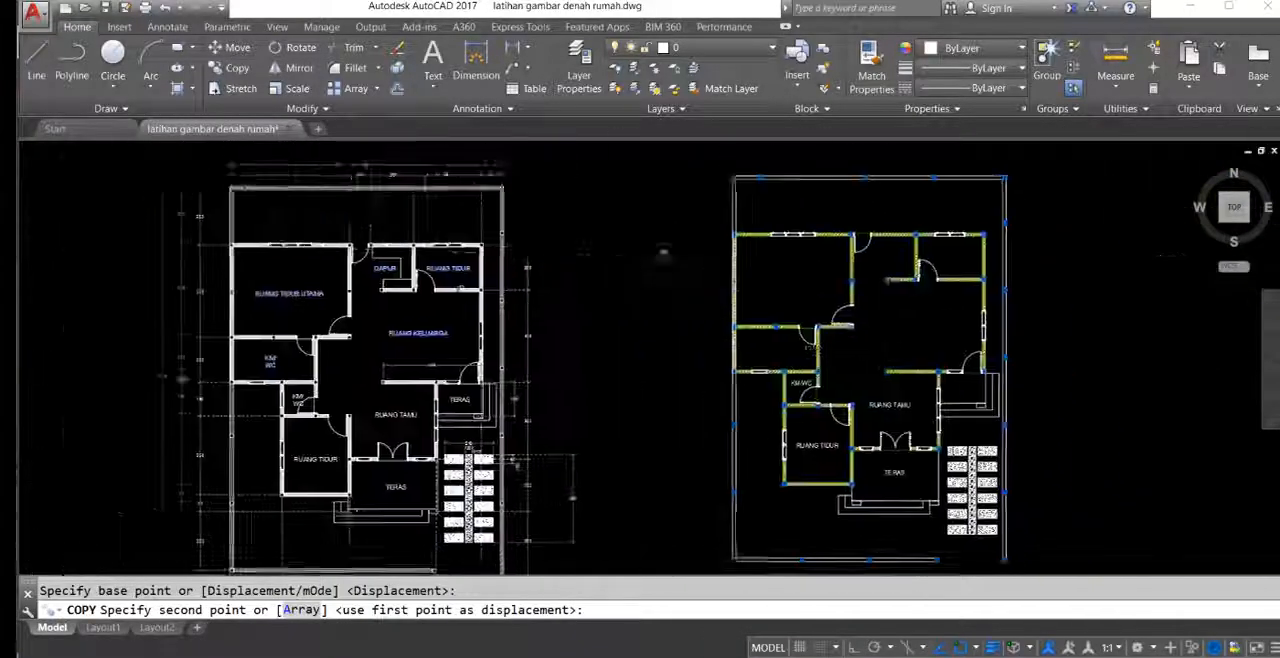
{"action": "scroll", "coordinate": [677, 216], "scroll_direction": "up", "scroll_amount": 10}
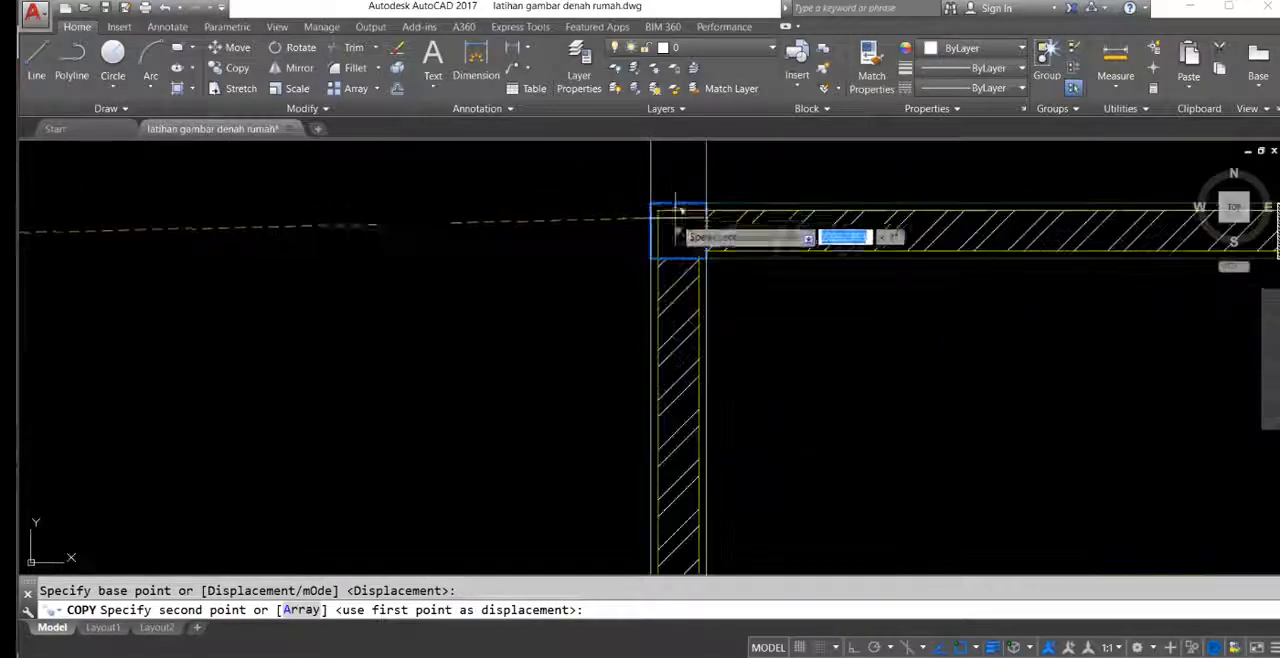
{"action": "scroll", "coordinate": [690, 220], "scroll_direction": "down", "scroll_amount": 8}
{"action": "scroll", "coordinate": [694, 260], "scroll_direction": "up", "scroll_amount": 2}
{"action": "key", "text": "Escape"}
{"action": "scroll", "coordinate": [694, 308], "scroll_direction": "down", "scroll_amount": 6}
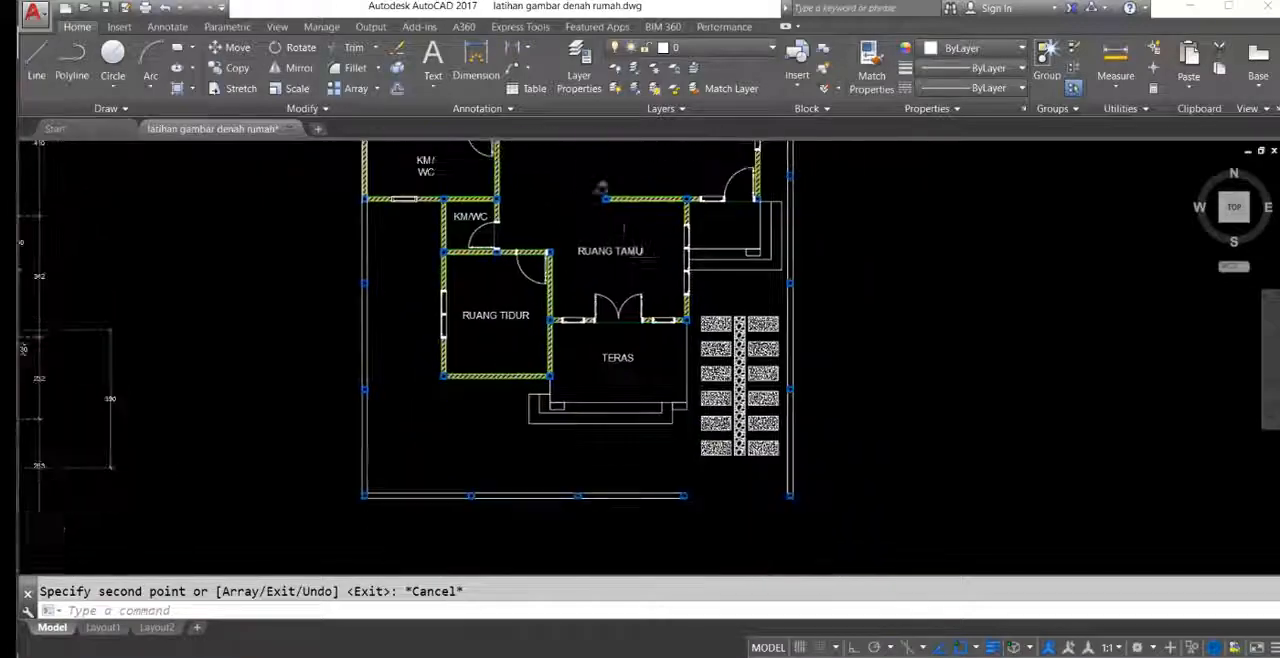
Step: Examine the dimension chains along the front and right side of the reference plan
{"action": "middle_click_drag", "start_coordinate": [788, 421], "coordinate": [870, 388]}
{"action": "middle_click_drag", "start_coordinate": [811, 294], "coordinate": [783, 247]}
{"action": "mouse_move", "coordinate": [593, 295]}
{"action": "middle_mouse_down"}
{"action": "mouse_move", "coordinate": [584, 332]}
{"action": "mouse_move", "coordinate": [708, 240]}
{"action": "mouse_move", "coordinate": [718, 310]}
{"action": "mouse_move", "coordinate": [756, 298]}
{"action": "middle_mouse_up"}
{"action": "mouse_move", "coordinate": [741, 342]}
{"action": "middle_mouse_down"}
{"action": "mouse_move", "coordinate": [763, 360]}
{"action": "mouse_move", "coordinate": [817, 320]}
{"action": "mouse_move", "coordinate": [818, 347]}
{"action": "middle_mouse_up"}
{"action": "scroll", "coordinate": [582, 472], "scroll_direction": "up", "scroll_amount": 4}
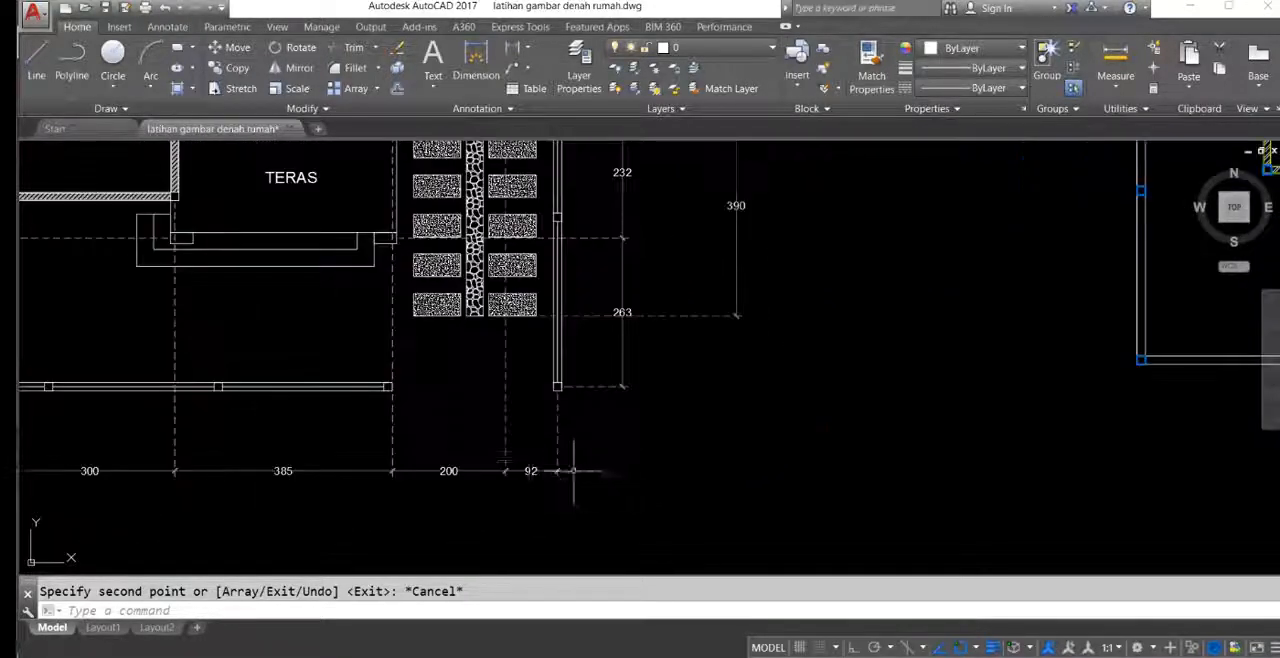
{"action": "middle_click_drag", "start_coordinate": [582, 472], "coordinate": [736, 413]}
{"action": "scroll", "coordinate": [363, 401], "scroll_direction": "down", "scroll_amount": 4}
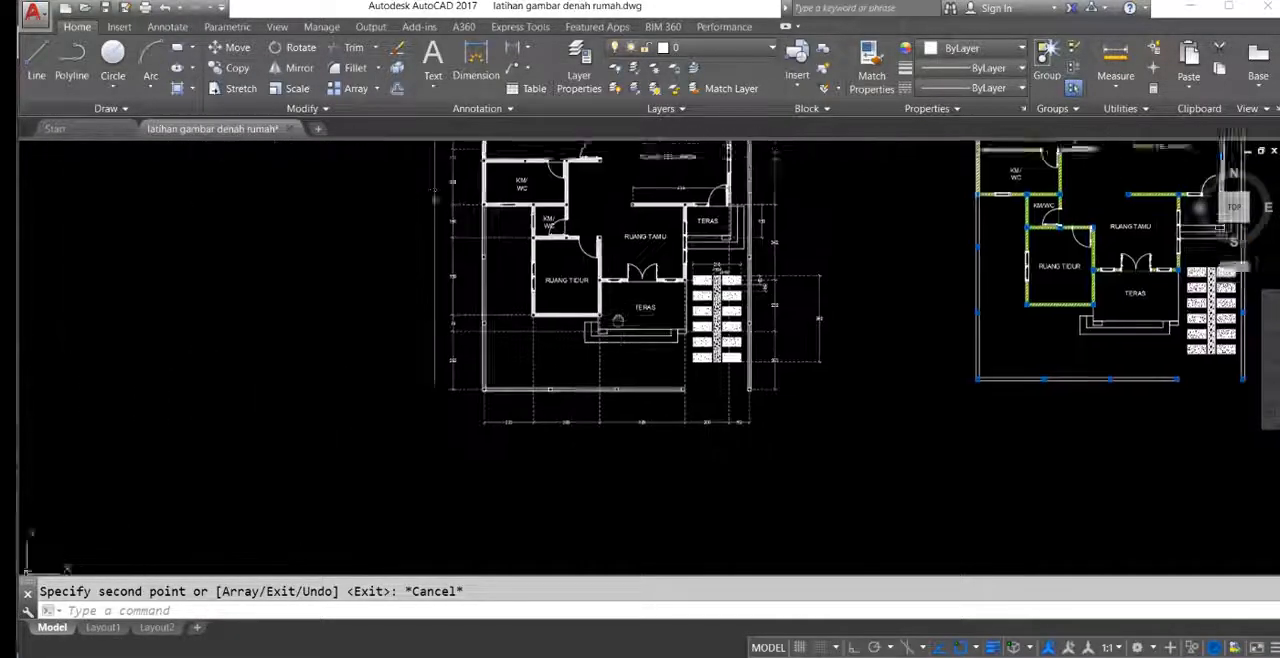
{"action": "middle_click_drag", "start_coordinate": [821, 340], "coordinate": [532, 209]}
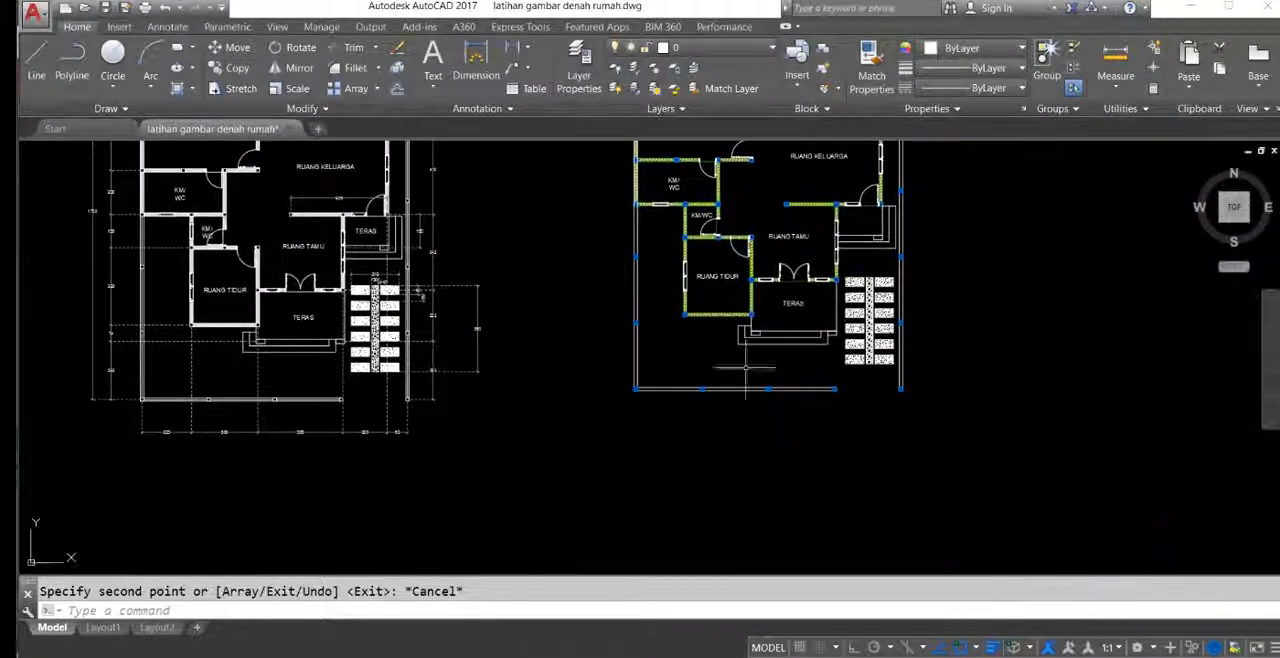
Step: Add a horizontal linear dimension across the front terrace's width, placing its dimension line below the front fence
{"action": "type", "text": "dli"}
{"action": "key", "text": "Return"}
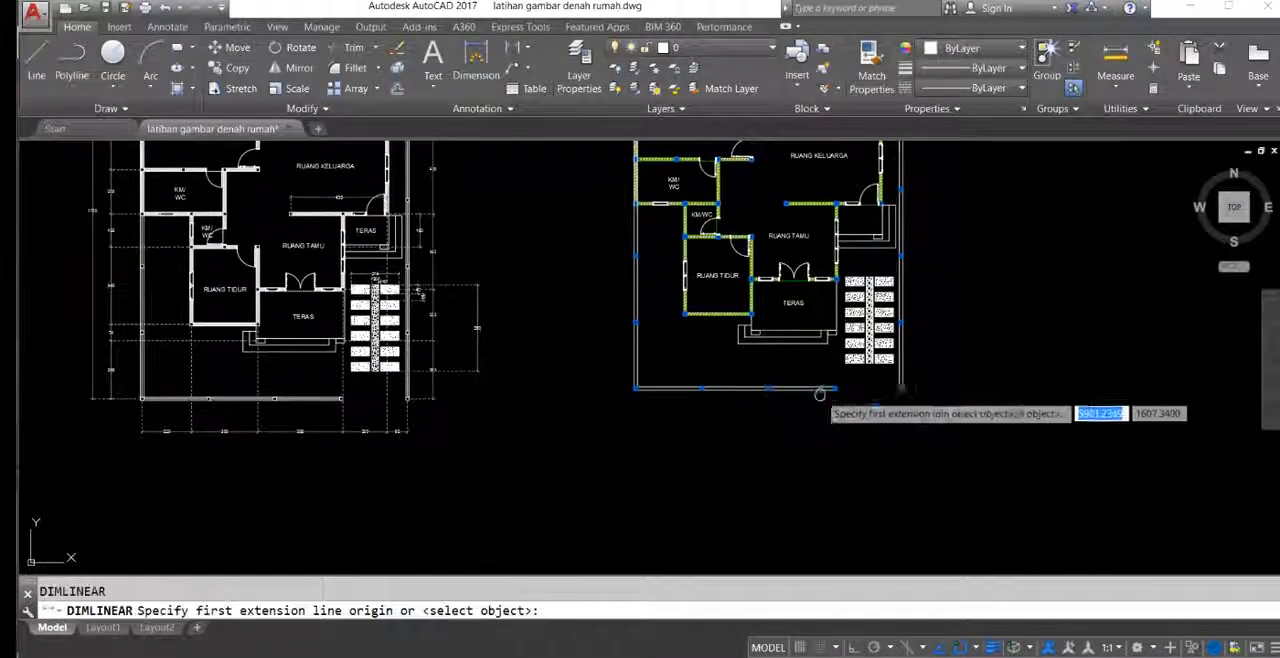
{"action": "middle_click_drag", "start_coordinate": [819, 393], "coordinate": [801, 387]}
{"action": "scroll", "coordinate": [832, 276], "scroll_direction": "up", "scroll_amount": 5}
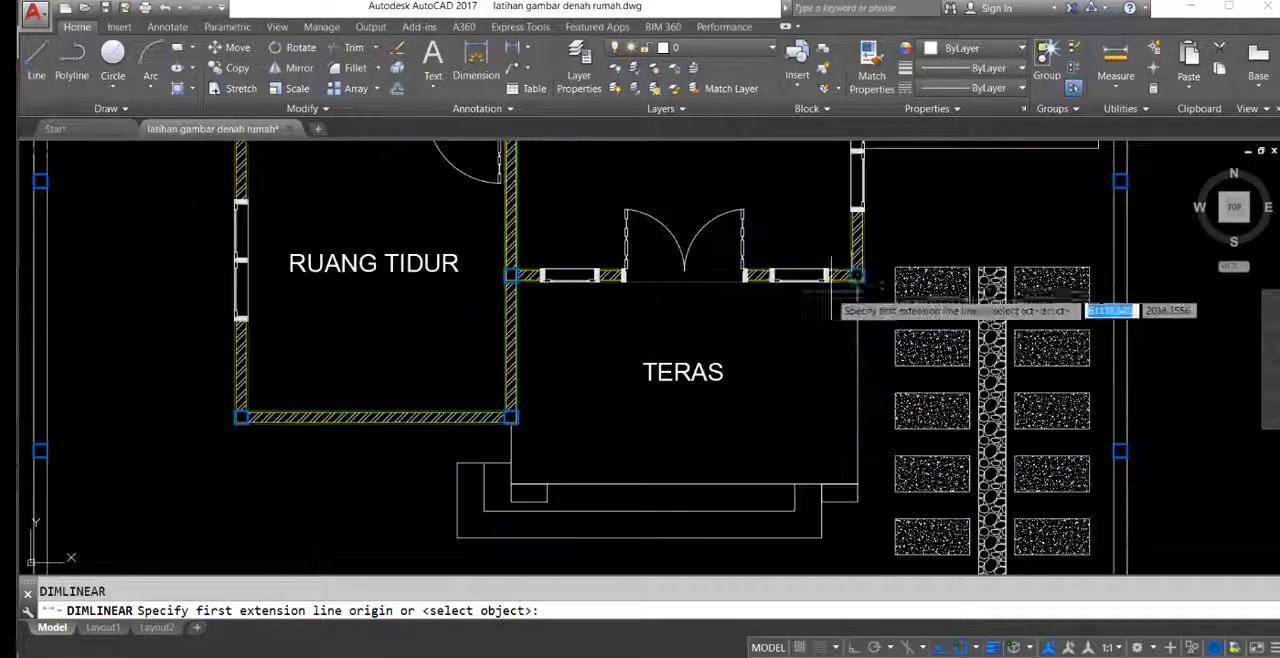
{"action": "left_click", "coordinate": [511, 275]}
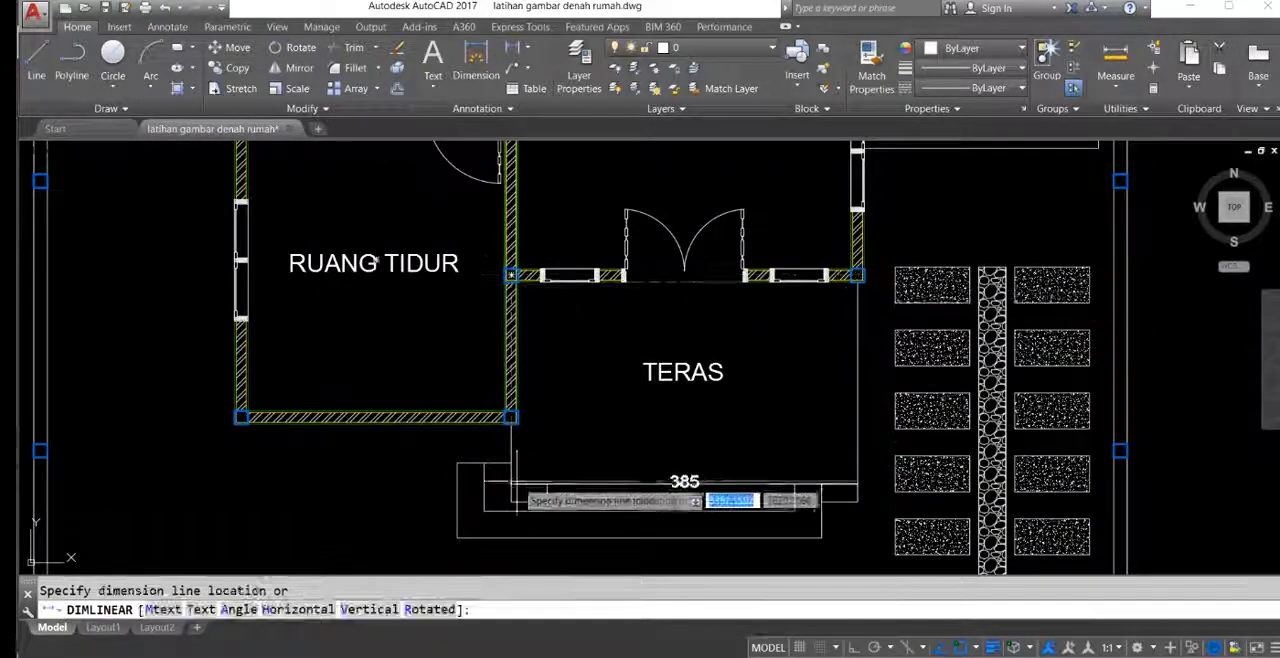
{"action": "scroll", "coordinate": [545, 473], "scroll_direction": "up", "scroll_amount": 2}
{"action": "middle_click_drag", "start_coordinate": [545, 473], "coordinate": [577, 388]}
{"action": "scroll", "coordinate": [579, 397], "scroll_direction": "down", "scroll_amount": 2}
{"action": "middle_click_drag", "start_coordinate": [595, 441], "coordinate": [585, 316]}
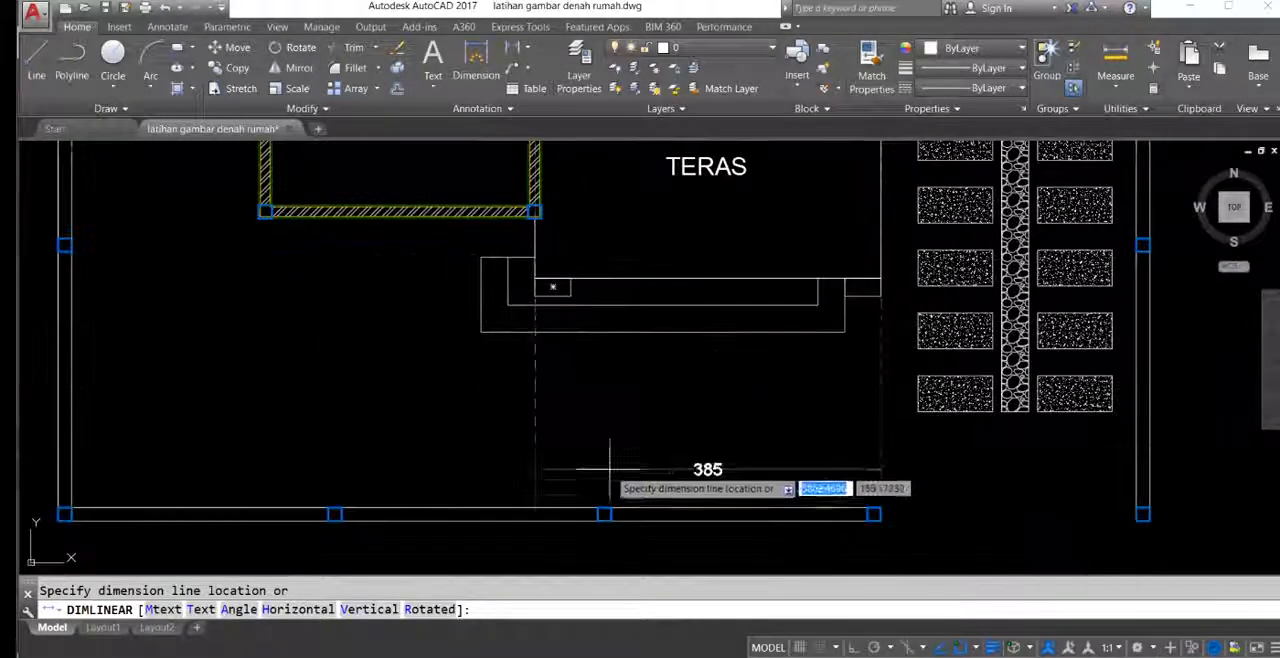
{"action": "middle_click_drag", "start_coordinate": [649, 508], "coordinate": [677, 341]}
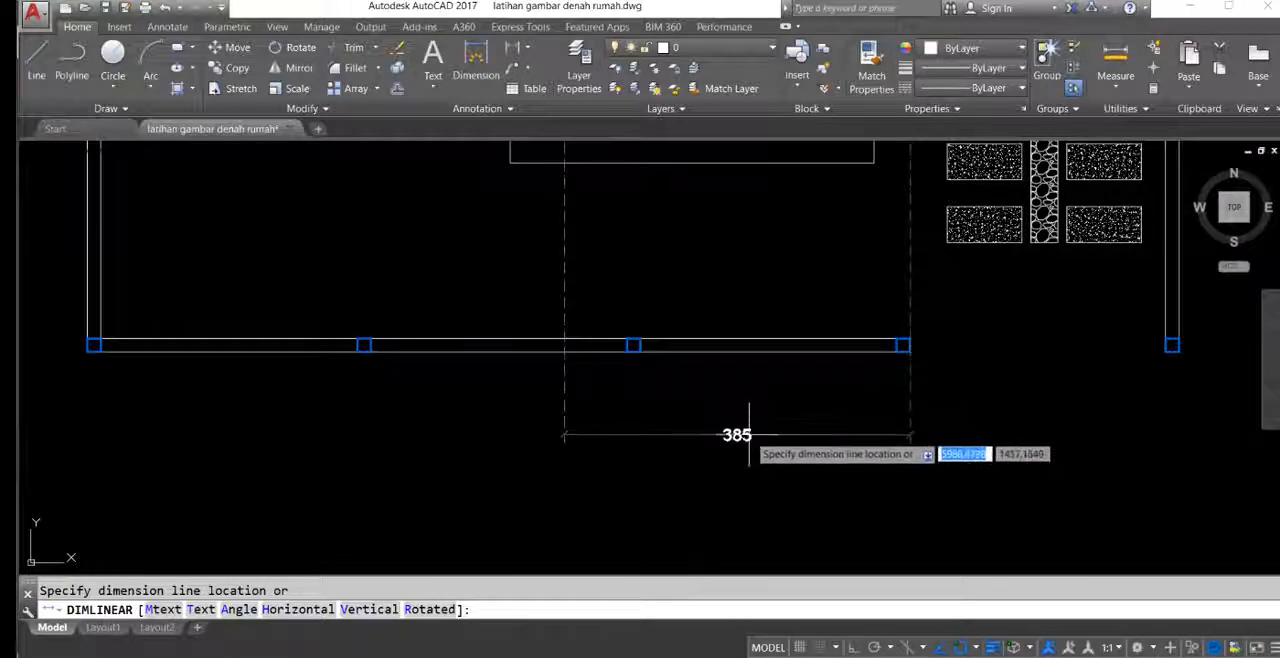
{"action": "left_click", "coordinate": [749, 435]}
Step: Continue the front dimension chain leftward to the front bedroom's left wall and the centre of the house's outer left wall
{"action": "scroll", "coordinate": [716, 398], "scroll_direction": "down", "scroll_amount": 3}
{"action": "mouse_move", "coordinate": [715, 346]}
{"action": "middle_mouse_down"}
{"action": "mouse_move", "coordinate": [717, 360]}
{"action": "mouse_move", "coordinate": [760, 374]}
{"action": "mouse_move", "coordinate": [737, 294]}
{"action": "middle_mouse_up"}
{"action": "scroll", "coordinate": [732, 282], "scroll_direction": "up", "scroll_amount": 4}
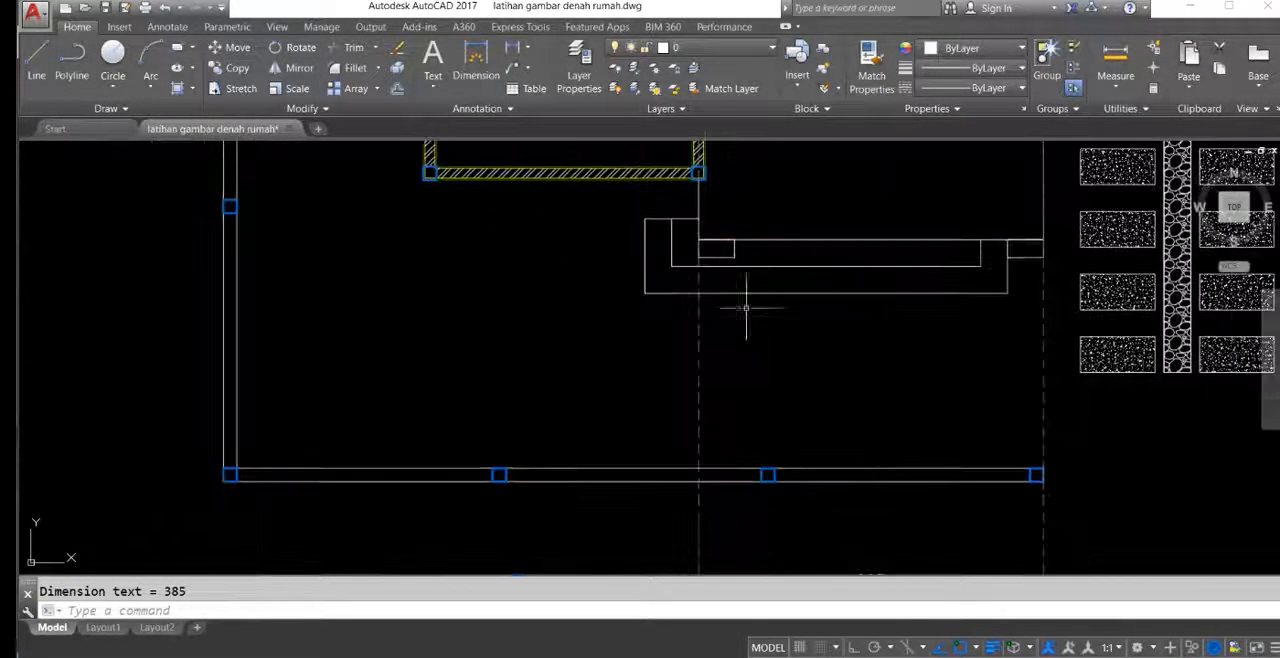
{"action": "middle_click_drag", "start_coordinate": [792, 391], "coordinate": [766, 303]}
{"action": "mouse_move", "coordinate": [705, 350]}
{"action": "middle_mouse_down"}
{"action": "mouse_move", "coordinate": [818, 388]}
{"action": "mouse_move", "coordinate": [794, 397]}
{"action": "mouse_move", "coordinate": [800, 415]}
{"action": "middle_mouse_up"}
{"action": "scroll", "coordinate": [764, 348], "scroll_direction": "down", "scroll_amount": 2}
{"action": "scroll", "coordinate": [812, 383], "scroll_direction": "down", "scroll_amount": 2}
{"action": "middle_click_drag", "start_coordinate": [616, 336], "coordinate": [686, 311]}
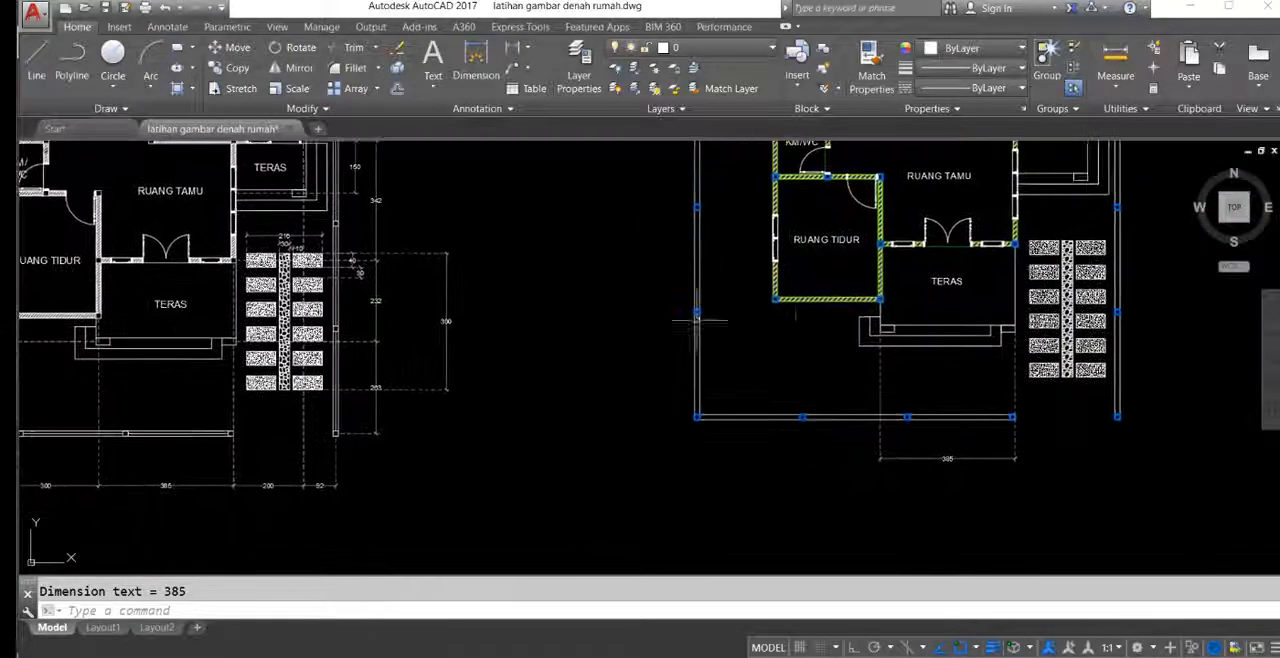
{"action": "middle_click_drag", "start_coordinate": [818, 348], "coordinate": [792, 336]}
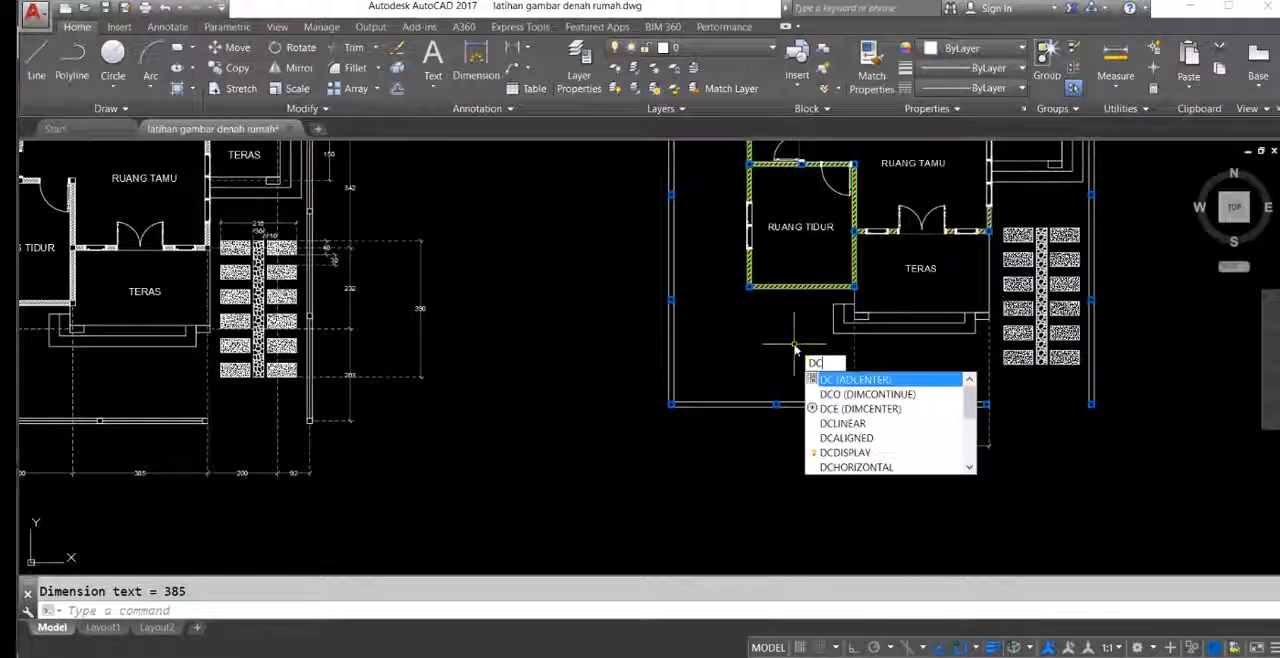
{"action": "key", "text": "Return"}
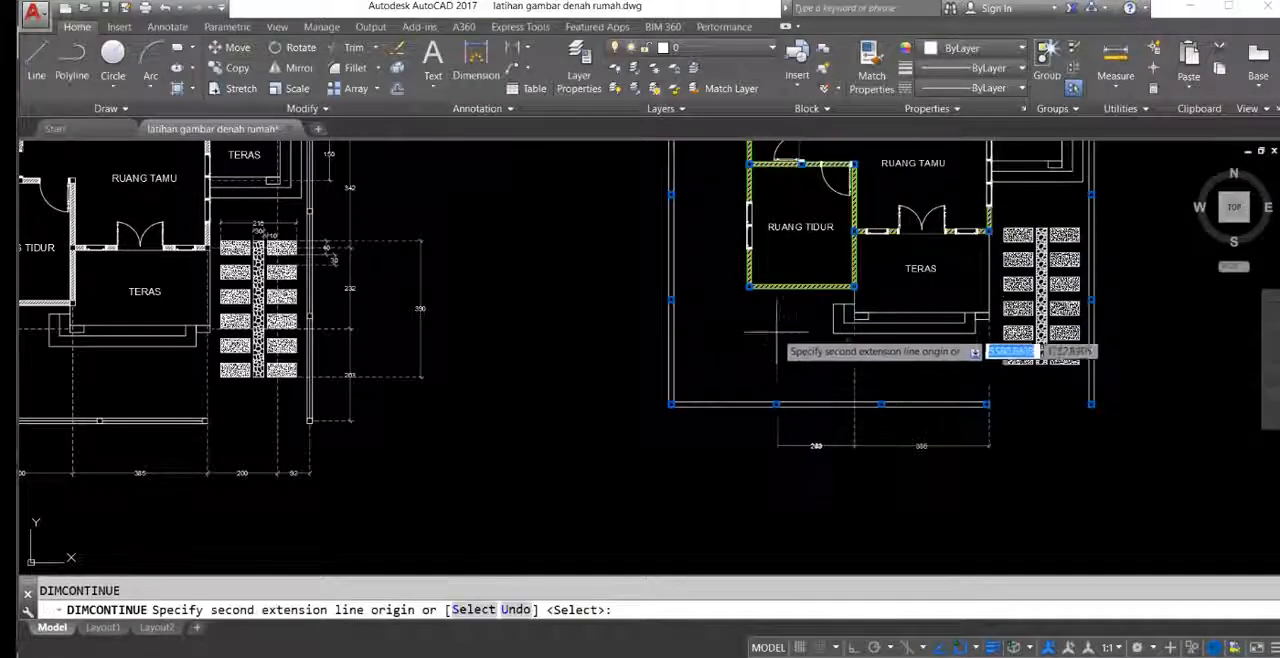
{"action": "scroll", "coordinate": [750, 300], "scroll_direction": "up", "scroll_amount": 4}
{"action": "left_click", "coordinate": [760, 253]}
{"action": "scroll", "coordinate": [700, 270], "scroll_direction": "down", "scroll_amount": 5}
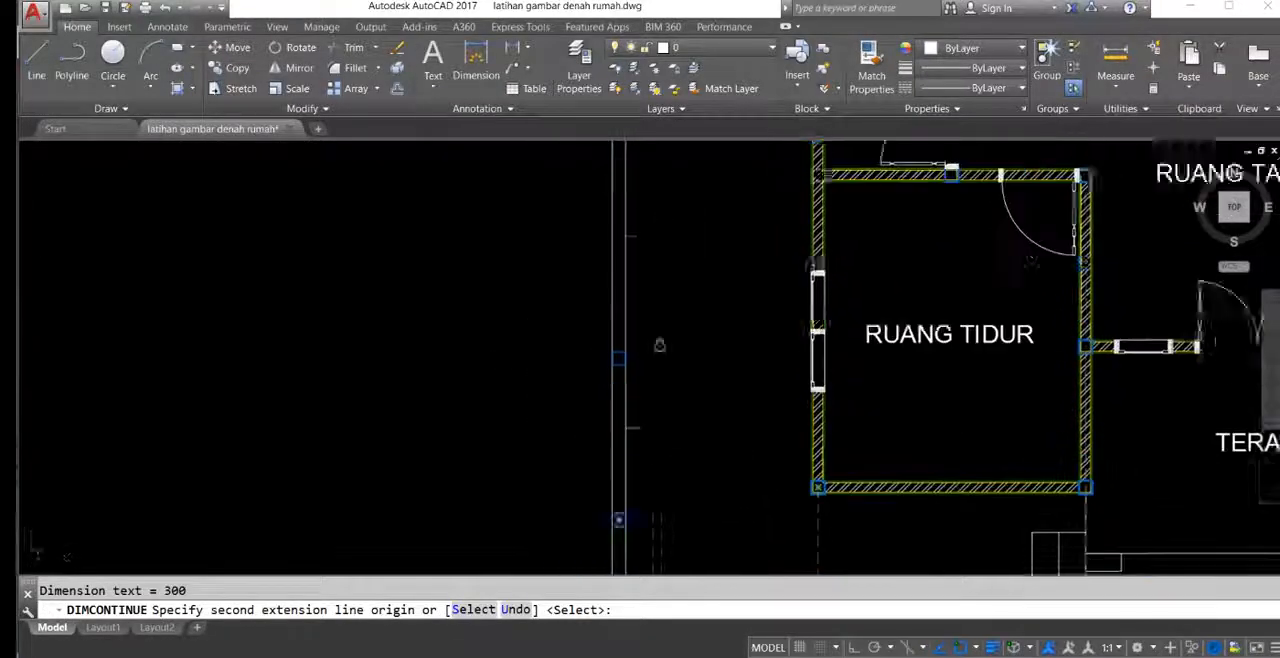
{"action": "scroll", "coordinate": [635, 272], "scroll_direction": "up", "scroll_amount": 4}
{"action": "scroll", "coordinate": [635, 272], "scroll_direction": "up", "scroll_amount": 3}
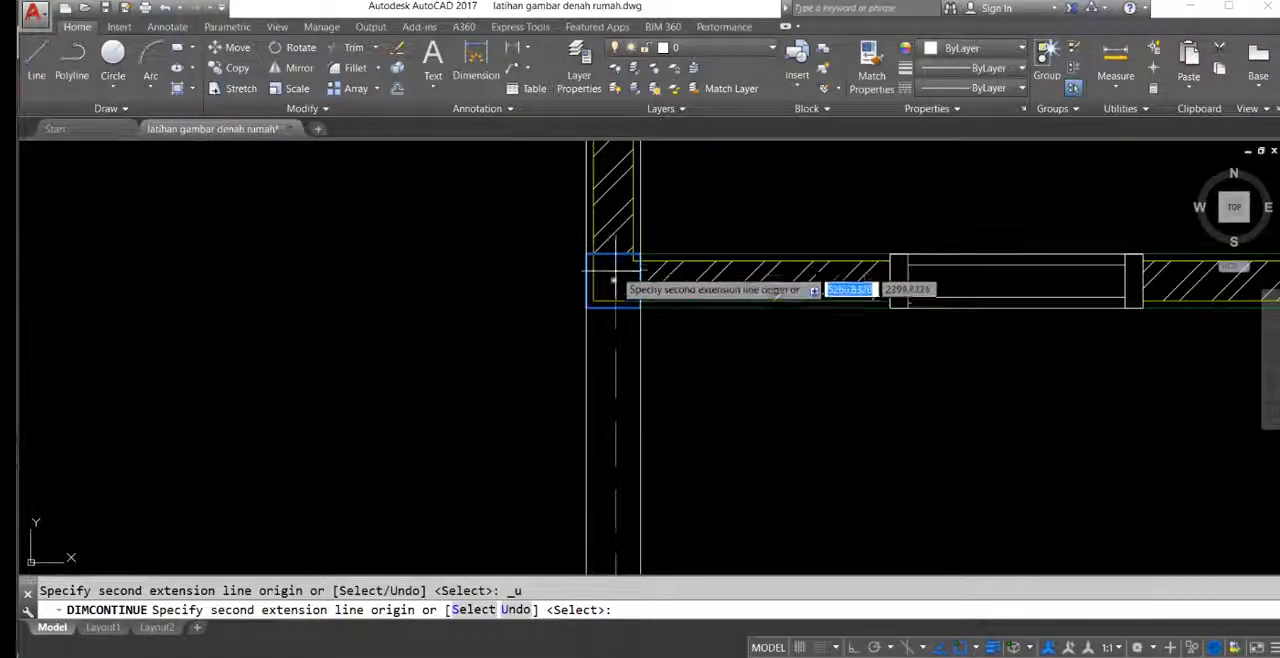
{"action": "key", "text": "Return"}
Step: Continue the dimension chain from the terrace dimension's right end to the column at the family room's lower-right corner
{"action": "scroll", "coordinate": [620, 285], "scroll_direction": "down", "scroll_amount": 6}
{"action": "scroll", "coordinate": [686, 343], "scroll_direction": "up", "scroll_amount": 6}
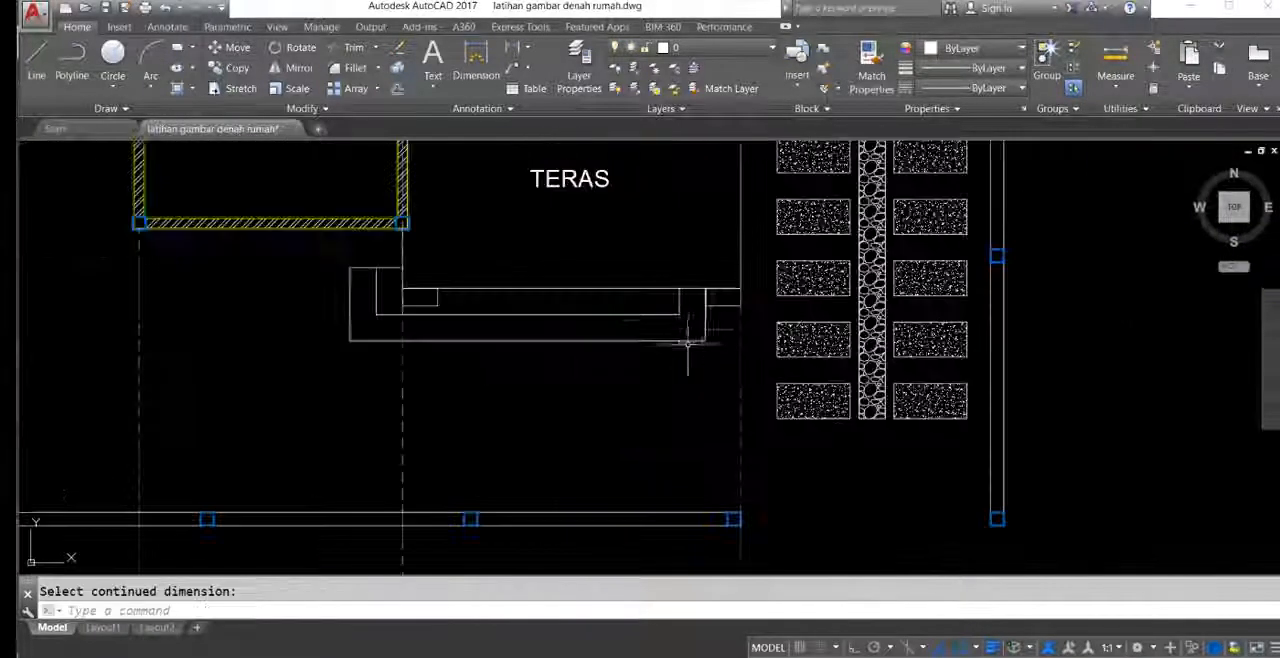
{"action": "key", "text": "Return"}
{"action": "key", "text": "Return"}
{"action": "left_click", "coordinate": [701, 366]}
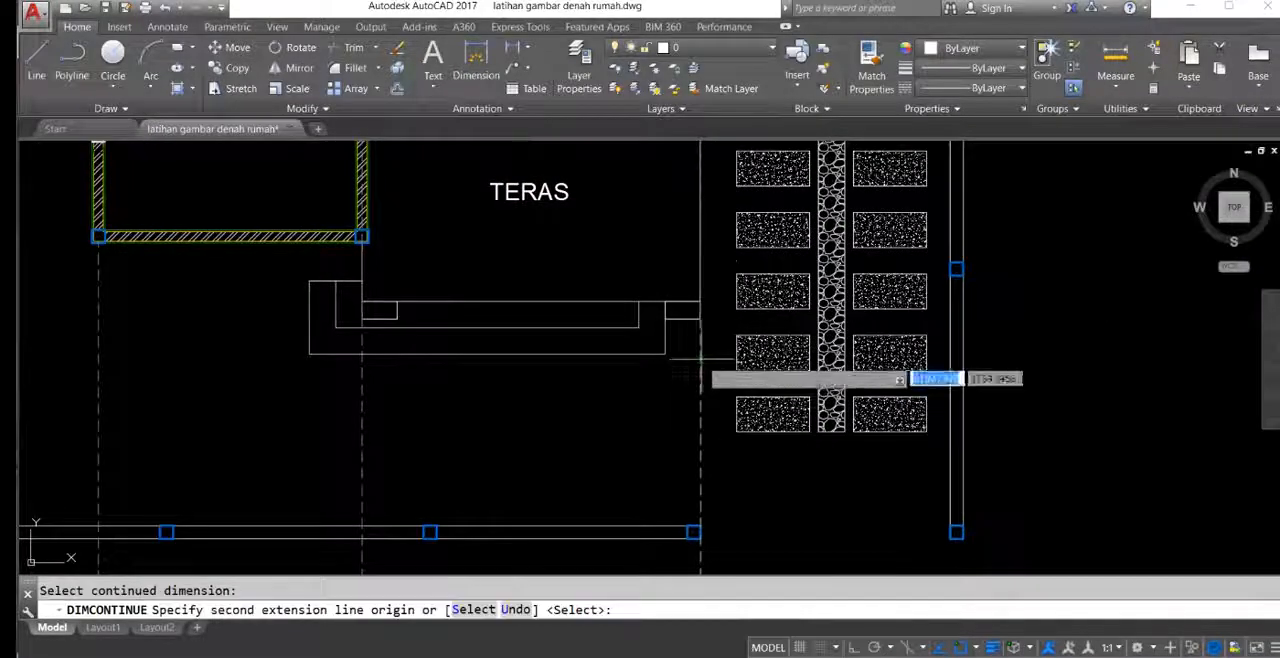
{"action": "scroll", "coordinate": [665, 322], "scroll_direction": "down", "scroll_amount": 3}
{"action": "scroll", "coordinate": [692, 266], "scroll_direction": "down", "scroll_amount": 8}
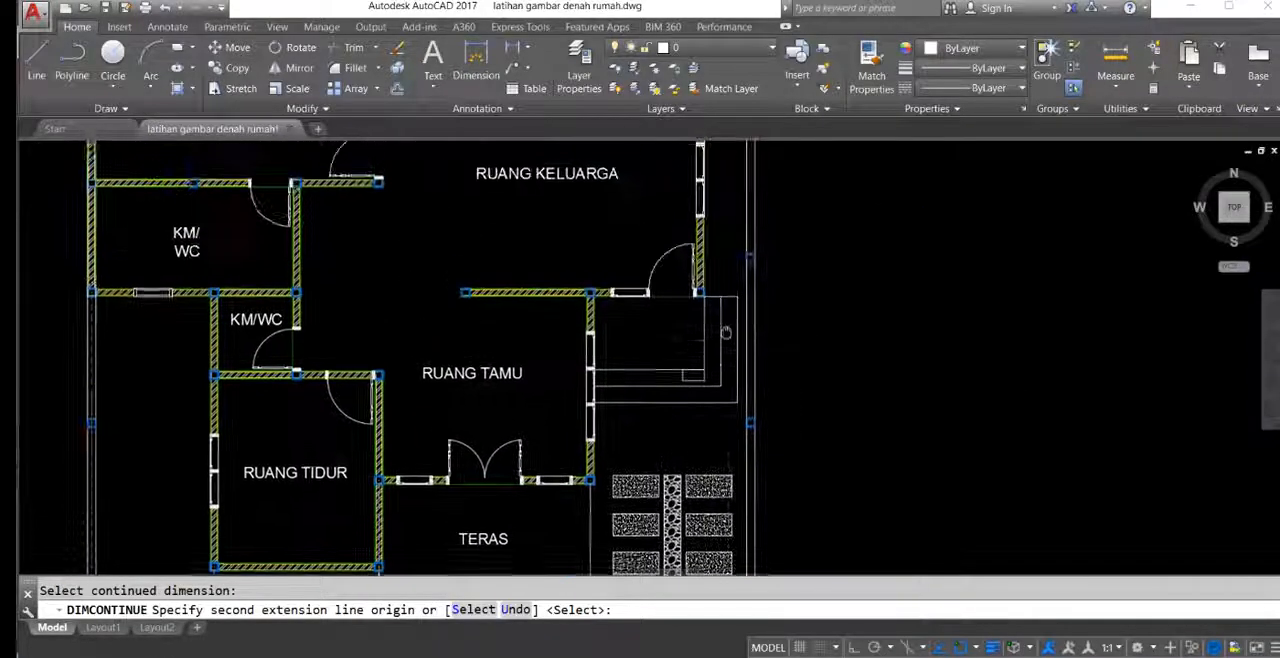
{"action": "scroll", "coordinate": [695, 268], "scroll_direction": "down", "scroll_amount": 2}
{"action": "scroll", "coordinate": [630, 300], "scroll_direction": "up", "scroll_amount": 8}
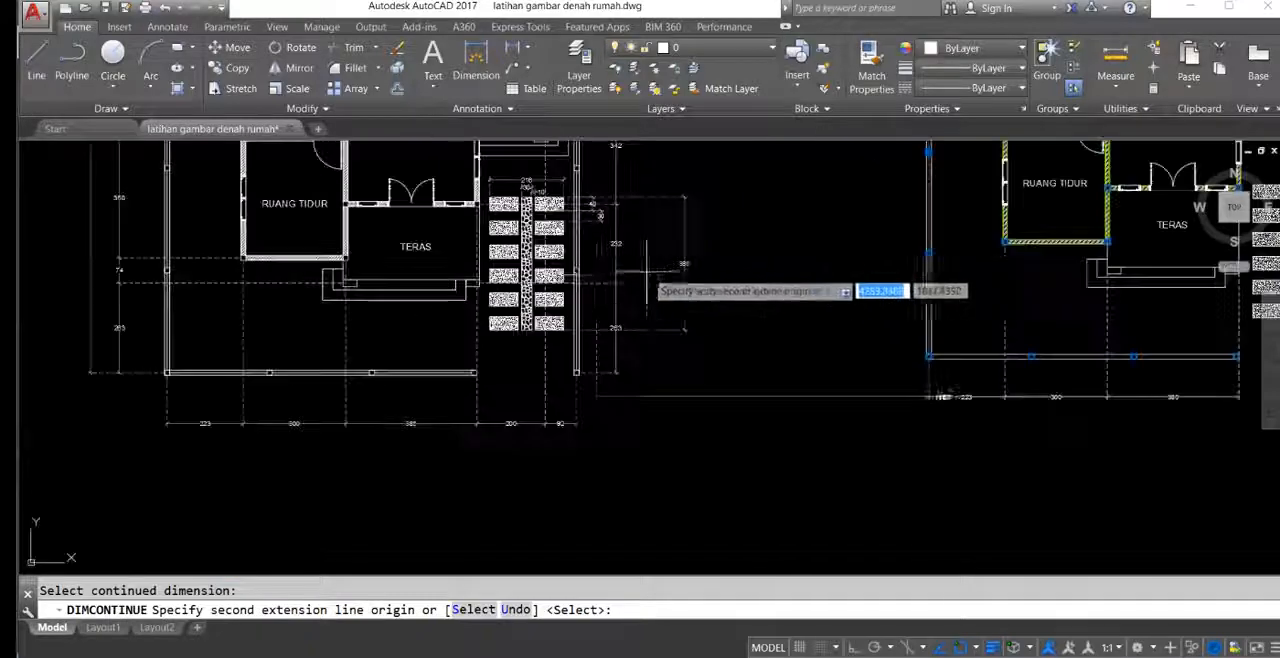
{"action": "scroll", "coordinate": [585, 338], "scroll_direction": "down", "scroll_amount": 3}
{"action": "scroll", "coordinate": [865, 247], "scroll_direction": "up", "scroll_amount": 3}
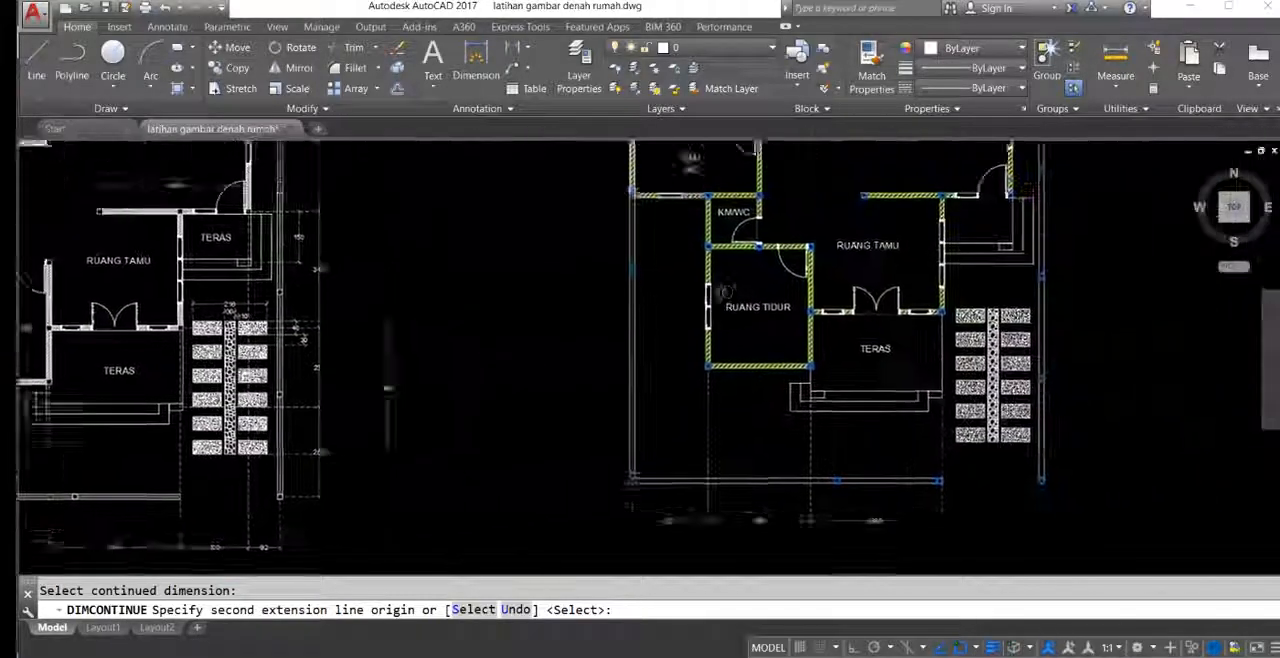
{"action": "scroll", "coordinate": [866, 250], "scroll_direction": "up", "scroll_amount": 4}
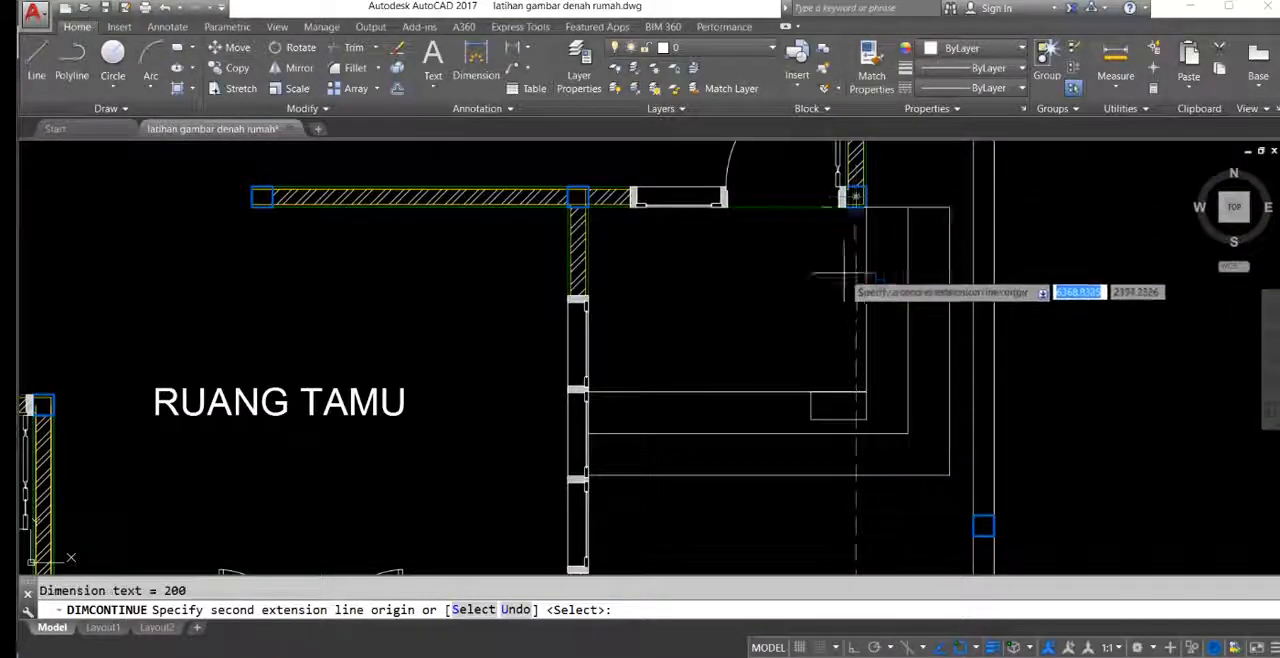
Step: Extend the front dimension chain to the centre of the right fence's end column and finish the chain
{"action": "scroll", "coordinate": [844, 273], "scroll_direction": "down", "scroll_amount": 4}
{"action": "middle_click_drag", "start_coordinate": [846, 430], "coordinate": [805, 278]}
{"action": "middle_click_drag", "start_coordinate": [836, 560], "coordinate": [826, 360]}
{"action": "scroll", "coordinate": [826, 360], "scroll_direction": "up", "scroll_amount": 4}
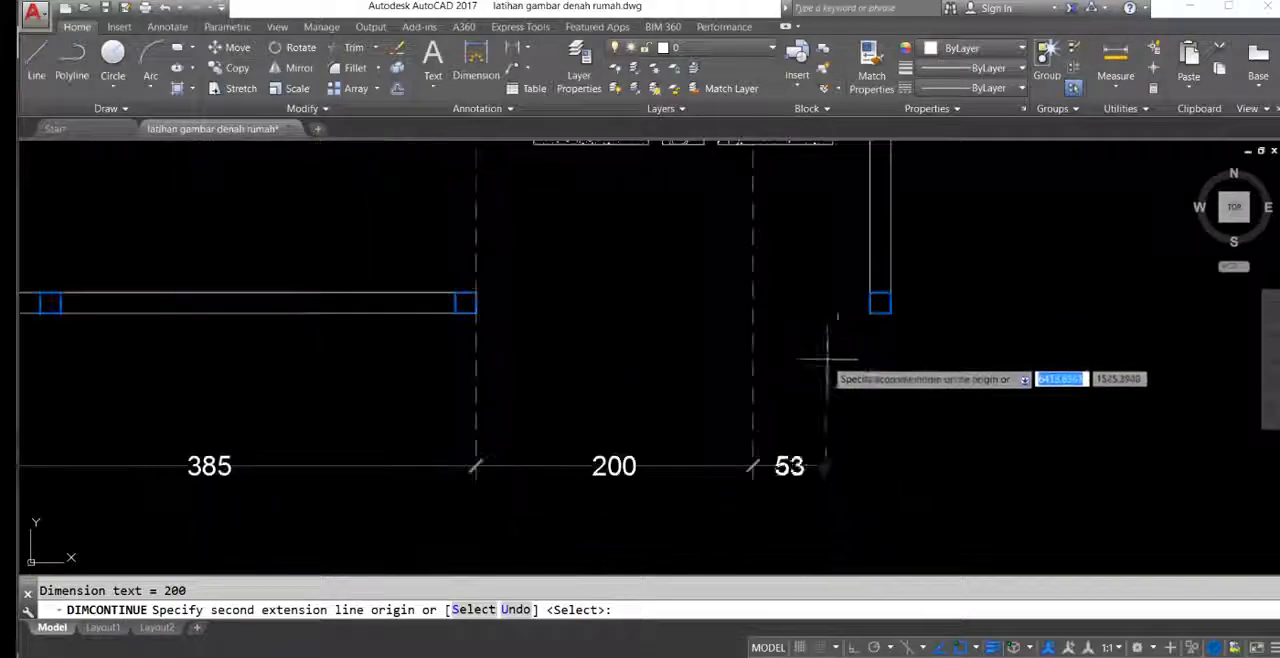
{"action": "left_click", "coordinate": [880, 303]}
{"action": "scroll", "coordinate": [740, 320], "scroll_direction": "down", "scroll_amount": 6}
{"action": "key", "text": "Return"}
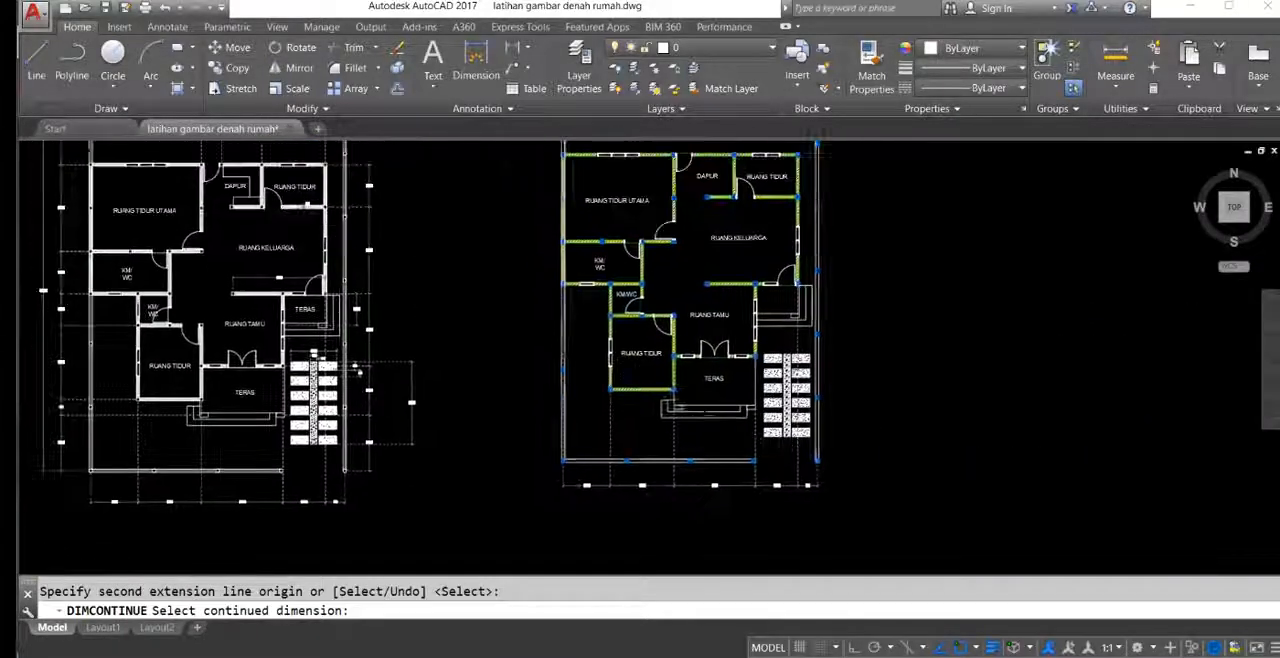
{"action": "key", "text": "Escape"}
Step: Add a vertical linear dimension from the front-left fence column's centre to the front terrace's step-side column, placing its line outside the left fence
{"action": "mouse_move", "coordinate": [420, 330]}
{"action": "middle_mouse_down"}
{"action": "mouse_move", "coordinate": [791, 320]}
{"action": "mouse_move", "coordinate": [743, 315]}
{"action": "mouse_move", "coordinate": [692, 287]}
{"action": "middle_mouse_up"}
{"action": "type", "text": "DIMLI"}
{"action": "key", "text": "Return"}
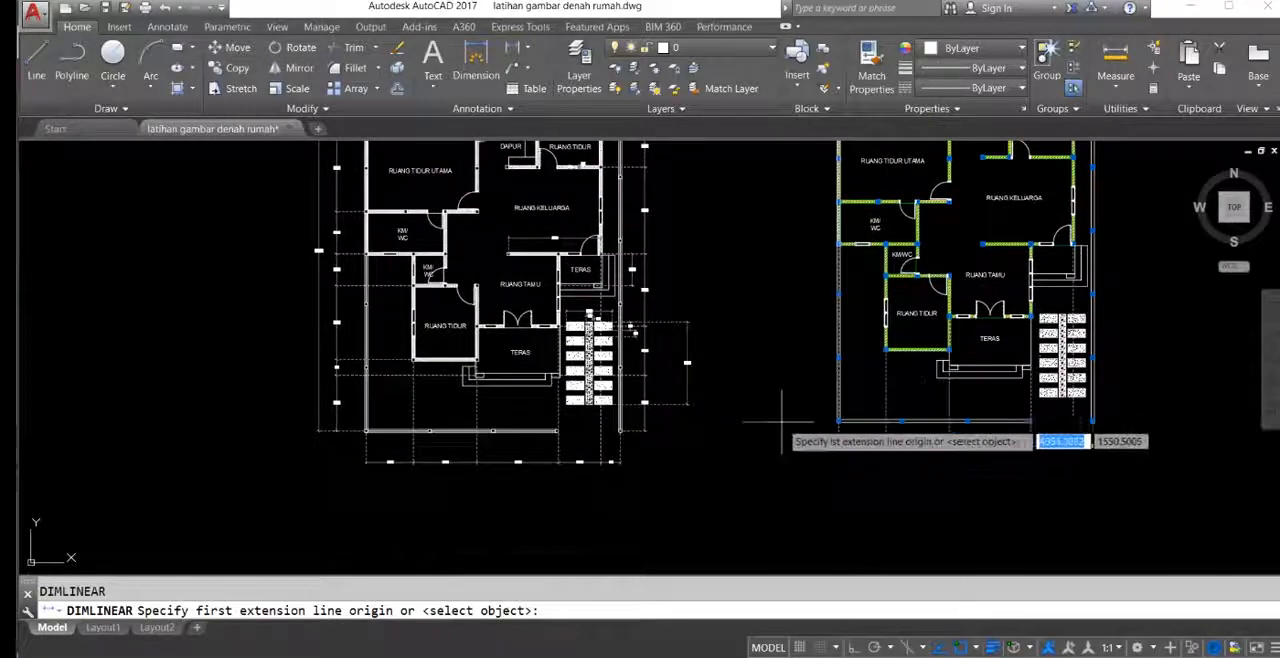
{"action": "scroll", "coordinate": [945, 405], "scroll_direction": "up", "scroll_amount": 2}
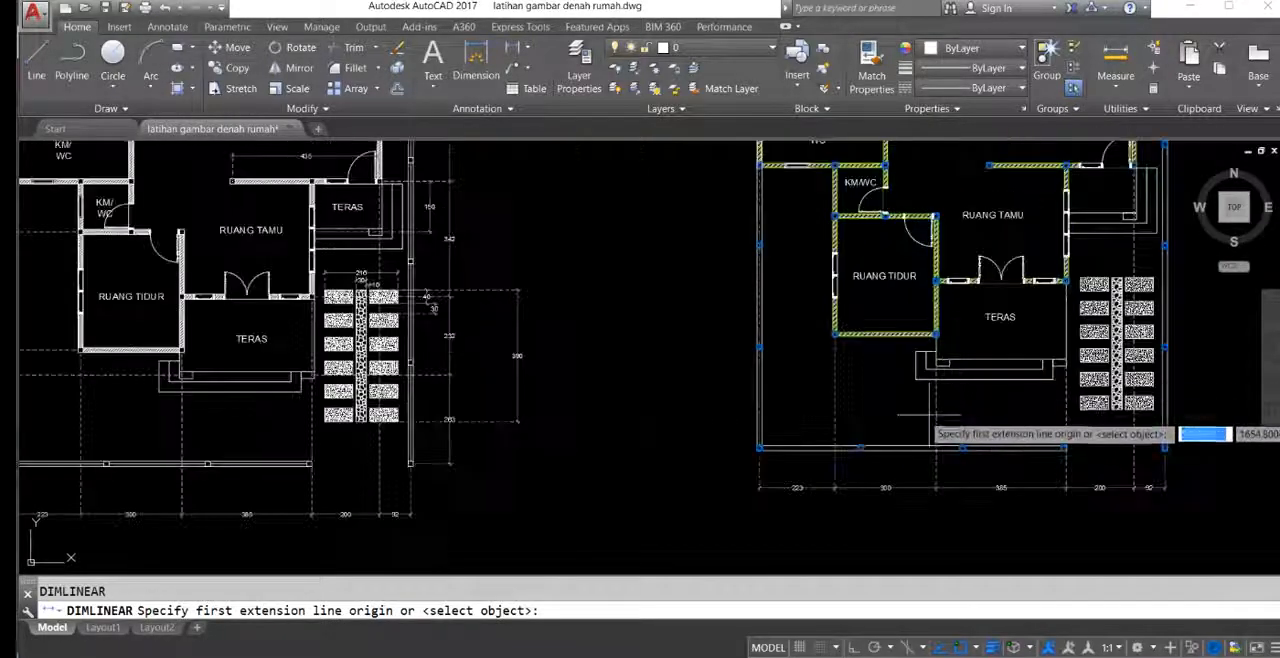
{"action": "scroll", "coordinate": [768, 432], "scroll_direction": "up", "scroll_amount": 4}
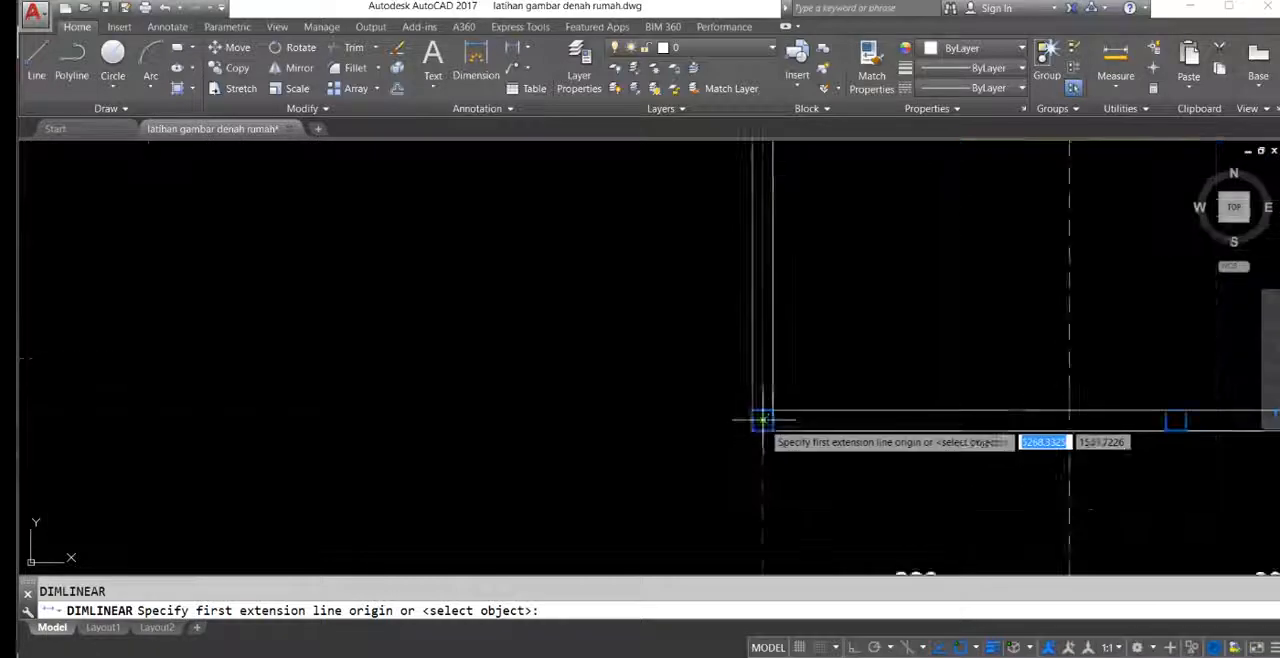
{"action": "left_click", "coordinate": [808, 380]}
{"action": "scroll", "coordinate": [860, 340], "scroll_direction": "down", "scroll_amount": 5}
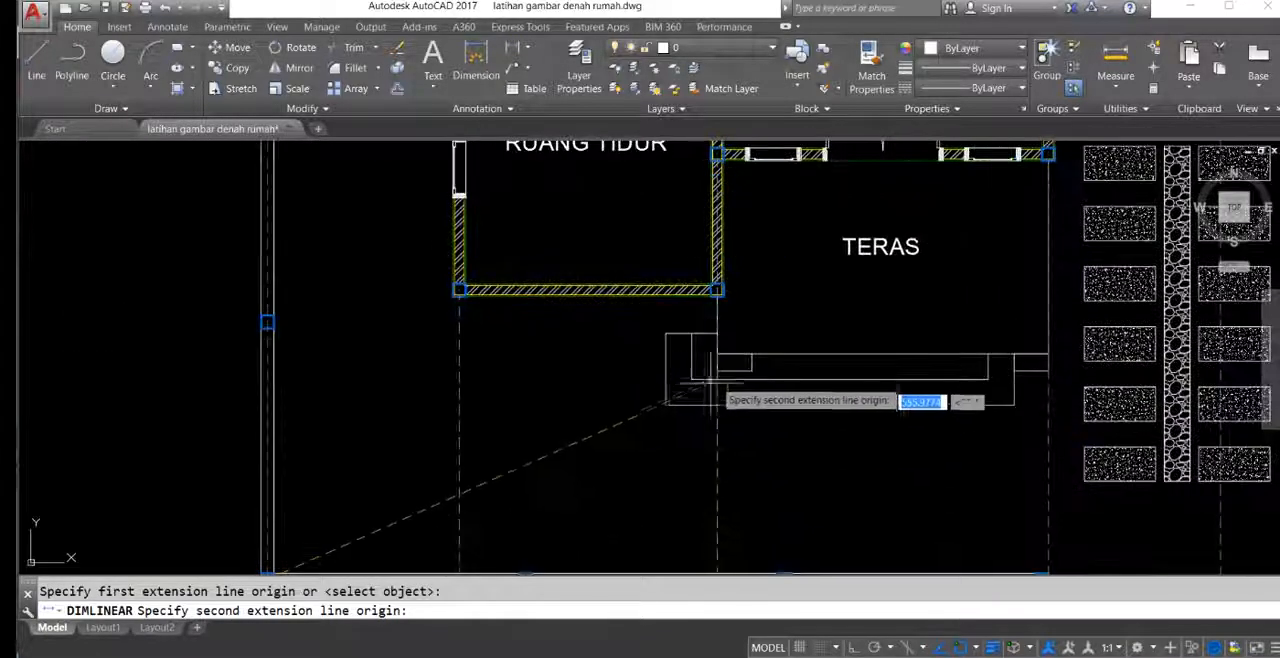
{"action": "left_click", "coordinate": [735, 361]}
{"action": "middle_click_drag", "start_coordinate": [283, 407], "coordinate": [449, 369]}
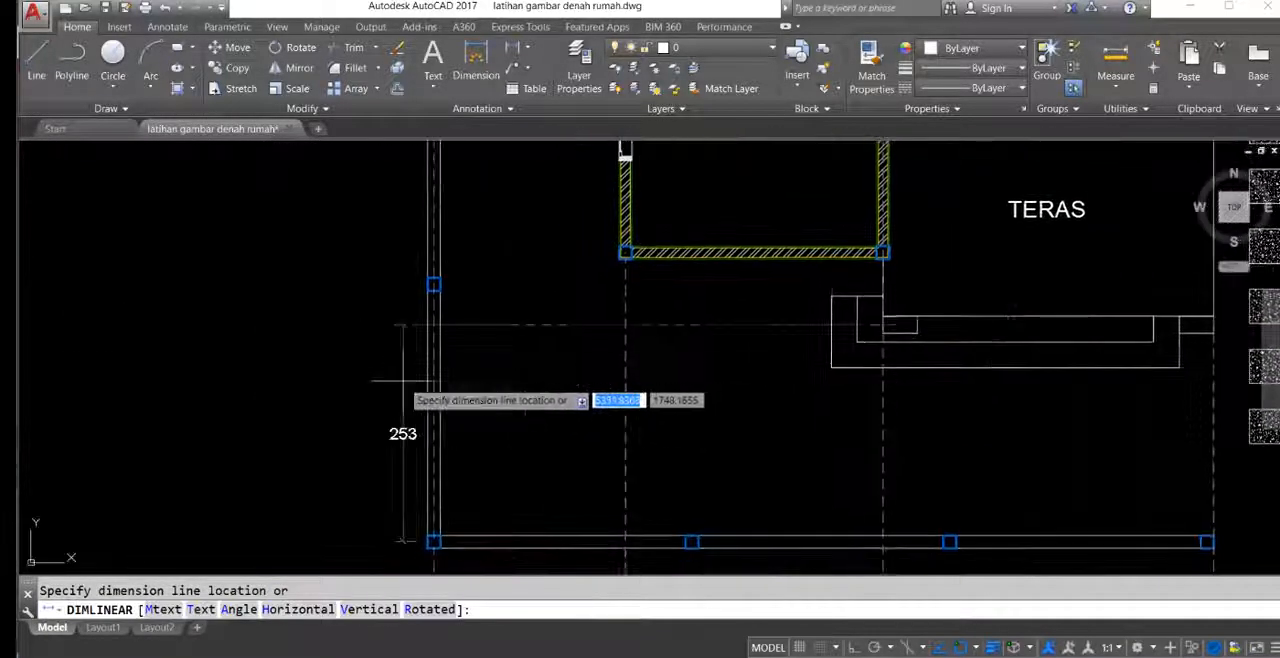
{"action": "left_click", "coordinate": [332, 387]}
Step: Continue the left dimension chain upward through the front bedroom's lower and upper walls to the wall above the small KM/WC
{"action": "middle_click_drag", "start_coordinate": [296, 358], "coordinate": [573, 306]}
{"action": "key", "text": "Return"}
{"action": "left_click", "coordinate": [908, 242]}
{"action": "middle_click_drag", "start_coordinate": [752, 207], "coordinate": [665, 355]}
{"action": "scroll", "coordinate": [665, 355], "scroll_direction": "down", "scroll_amount": 2}
{"action": "mouse_move", "coordinate": [674, 266]}
{"action": "middle_mouse_down"}
{"action": "mouse_move", "coordinate": [666, 351]}
{"action": "mouse_move", "coordinate": [661, 288]}
{"action": "mouse_move", "coordinate": [663, 400]}
{"action": "middle_mouse_up"}
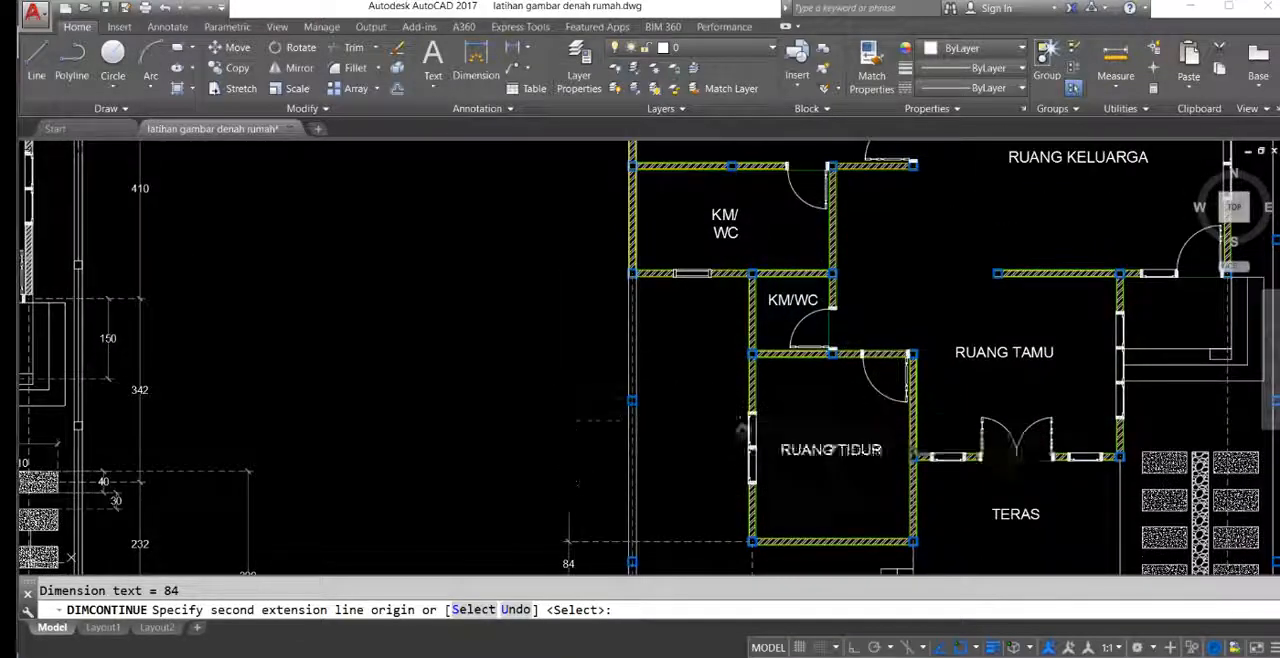
{"action": "scroll", "coordinate": [749, 286], "scroll_direction": "up", "scroll_amount": 3}
{"action": "middle_click_drag", "start_coordinate": [484, 212], "coordinate": [525, 443]}
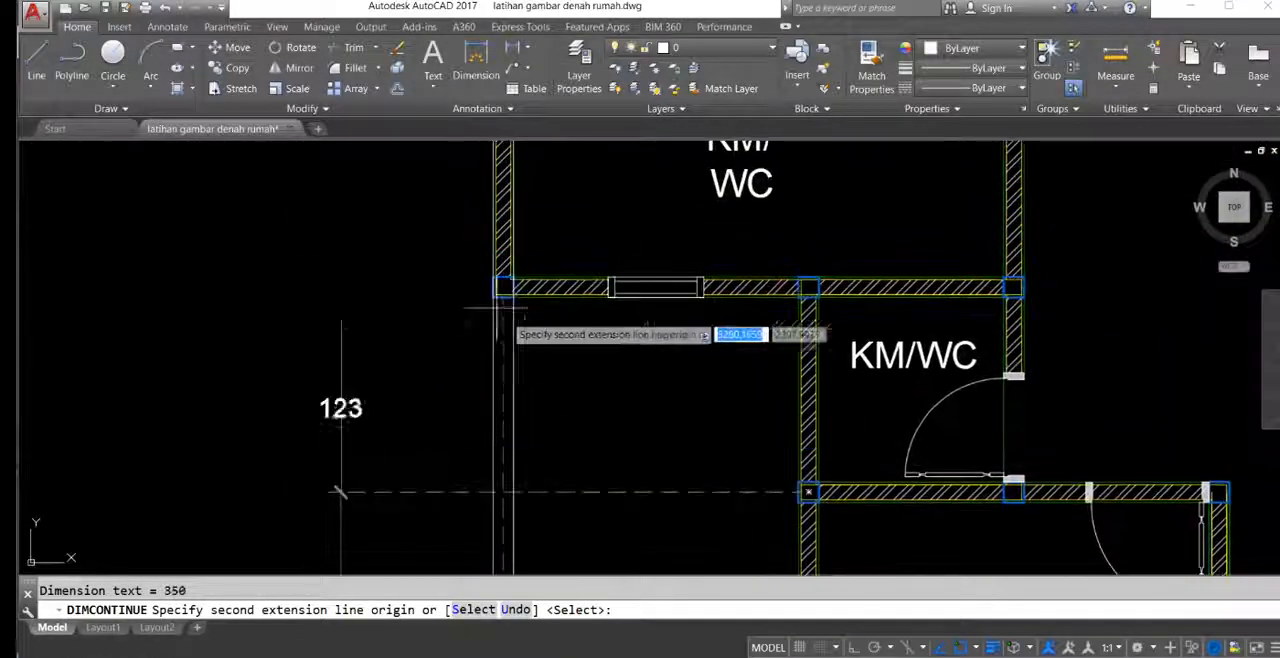
{"action": "scroll", "coordinate": [503, 287], "scroll_direction": "down", "scroll_amount": 6}
{"action": "mouse_move", "coordinate": [503, 287]}
{"action": "middle_mouse_down"}
{"action": "mouse_move", "coordinate": [543, 388]}
{"action": "mouse_move", "coordinate": [565, 555]}
{"action": "middle_mouse_up"}
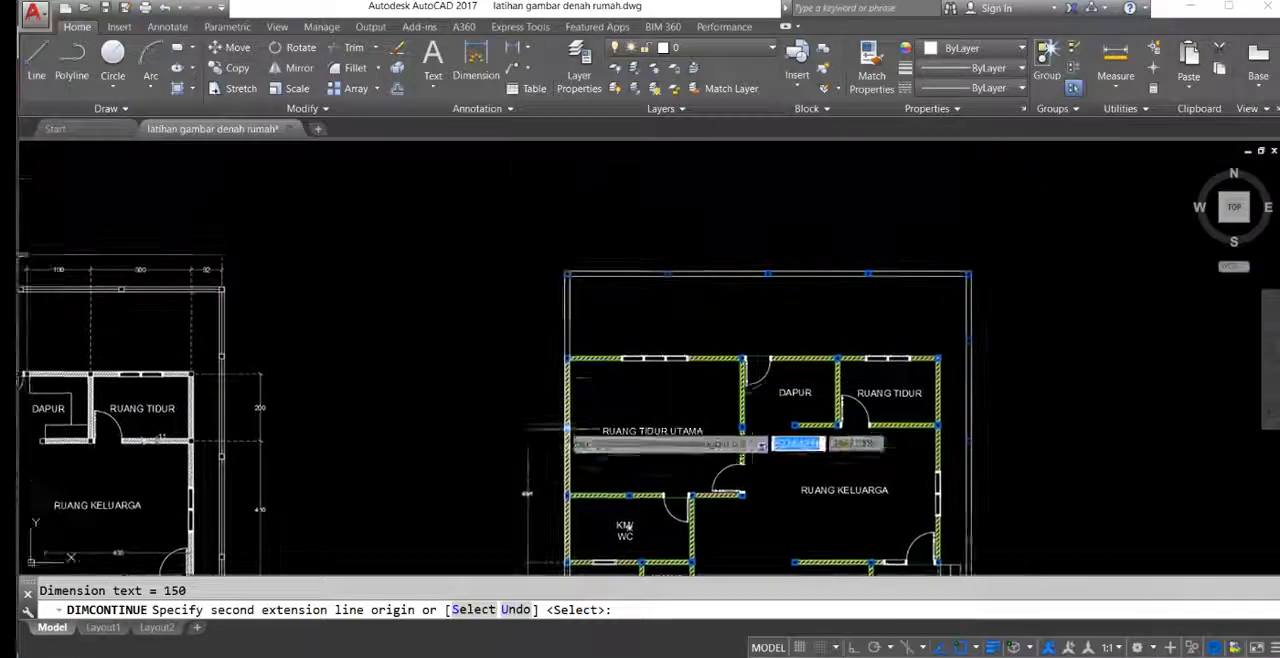
Step: Extend the left dimension chain past the larger KM/WC and RUANG TIDUR UTAMA to the rear-left fence column's centre and end it
{"action": "middle_click_drag", "start_coordinate": [574, 455], "coordinate": [579, 354]}
{"action": "scroll", "coordinate": [572, 397], "scroll_direction": "up", "scroll_amount": 4}
{"action": "left_click", "coordinate": [567, 397]}
{"action": "middle_click_drag", "start_coordinate": [561, 262], "coordinate": [576, 454]}
{"action": "middle_click_drag", "start_coordinate": [583, 239], "coordinate": [583, 494]}
{"action": "scroll", "coordinate": [583, 285], "scroll_direction": "up", "scroll_amount": 3}
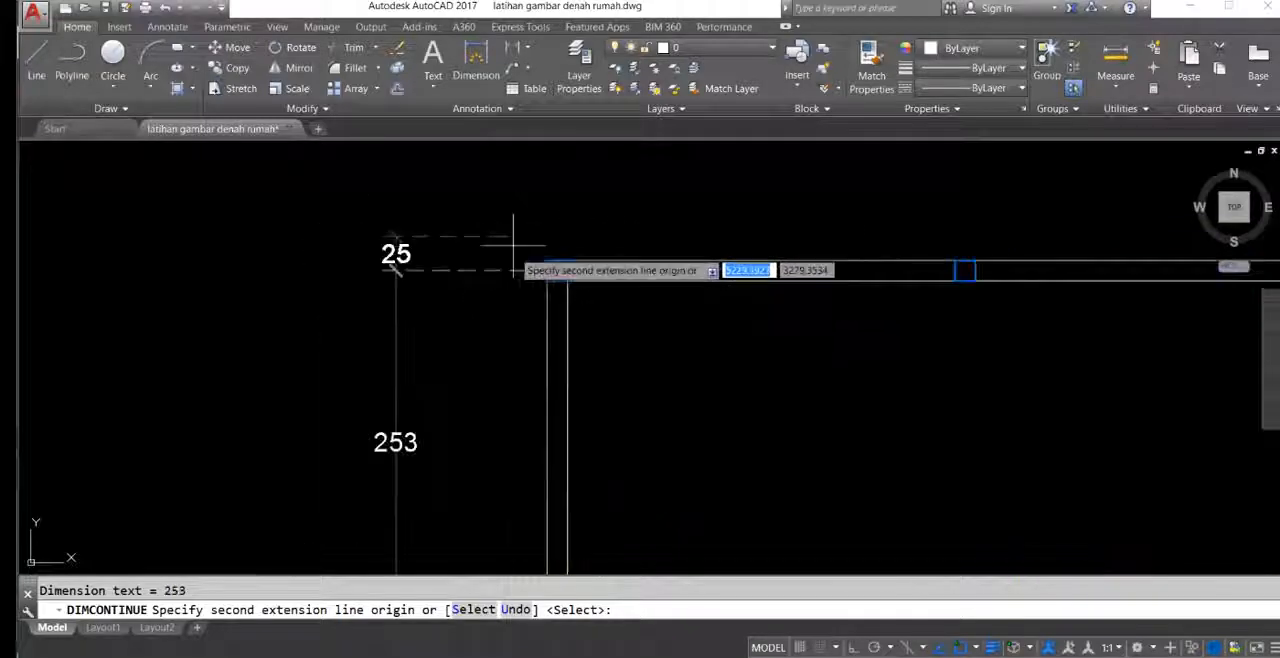
{"action": "key", "text": "Return"}
Step: Add a horizontal linear dimension across RUANG TIDUR UTAMA to its right wall's column, placing the dimension line above the rear fence
{"action": "scroll", "coordinate": [513, 243], "scroll_direction": "down", "scroll_amount": 7}
{"action": "scroll", "coordinate": [521, 275], "scroll_direction": "up", "scroll_amount": 4}
{"action": "scroll", "coordinate": [587, 283], "scroll_direction": "down", "scroll_amount": 4}
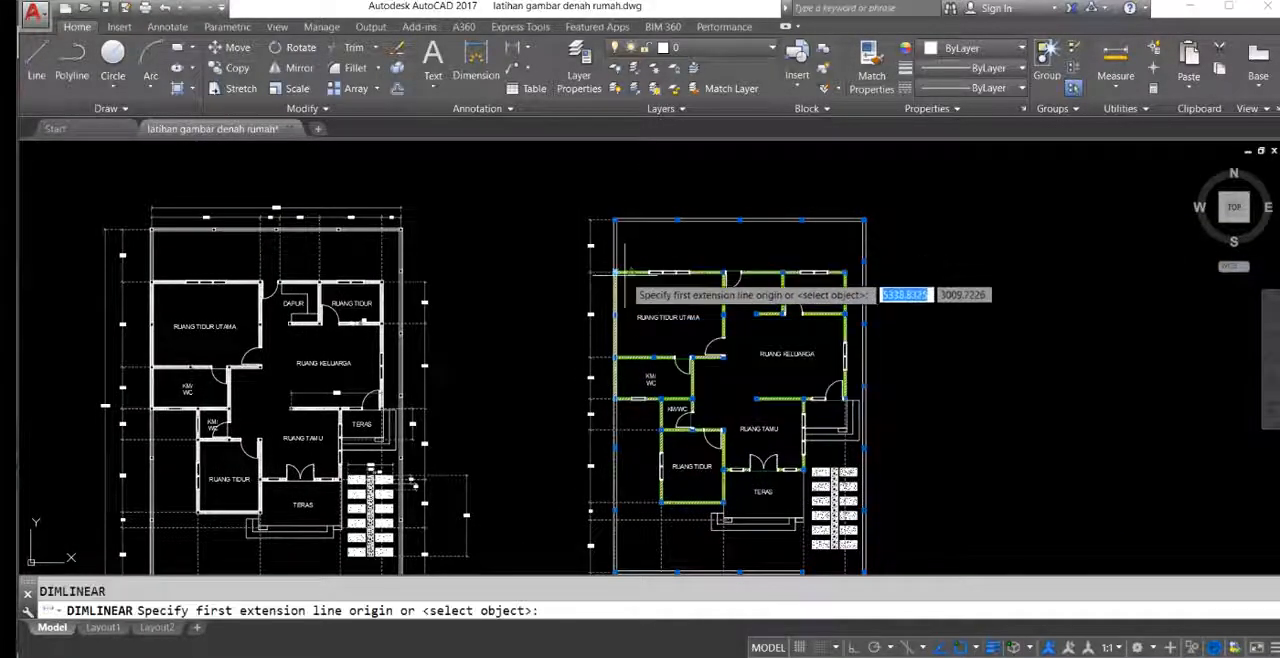
{"action": "scroll", "coordinate": [588, 272], "scroll_direction": "up", "scroll_amount": 10}
{"action": "left_click", "coordinate": [592, 255]}
{"action": "scroll", "coordinate": [592, 255], "scroll_direction": "down", "scroll_amount": 5}
{"action": "scroll", "coordinate": [560, 300], "scroll_direction": "up", "scroll_amount": 2}
{"action": "scroll", "coordinate": [683, 303], "scroll_direction": "up", "scroll_amount": 4}
{"action": "left_click", "coordinate": [624, 289]}
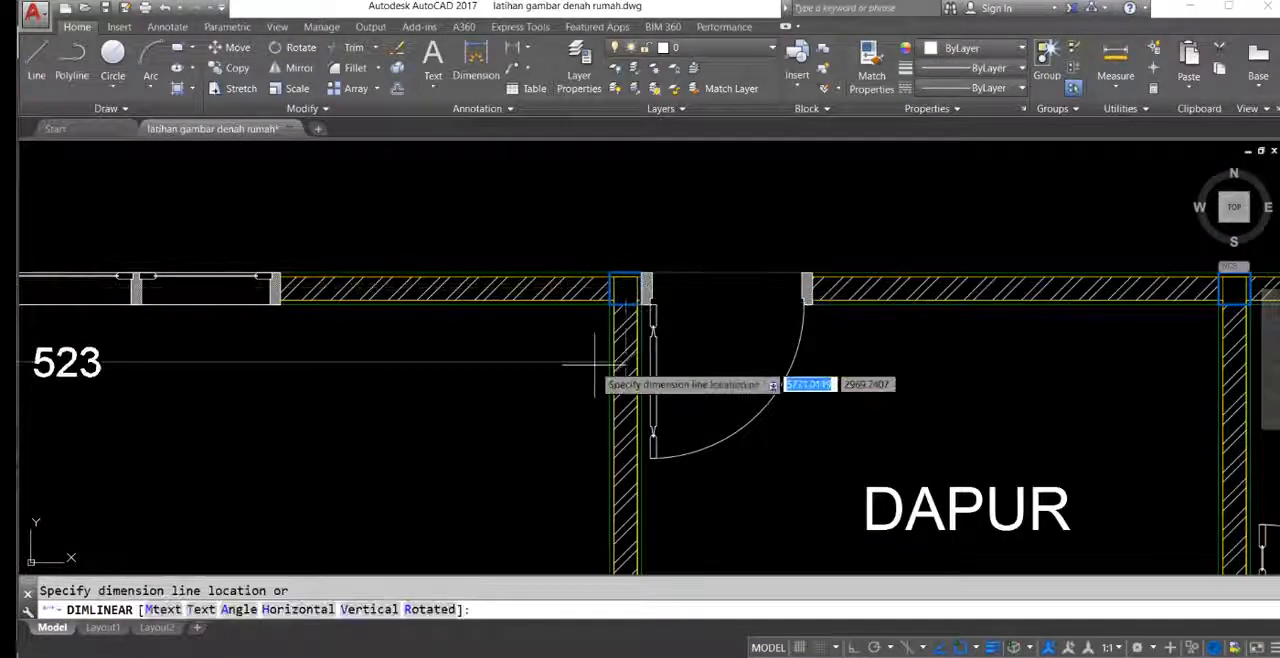
{"action": "scroll", "coordinate": [571, 357], "scroll_direction": "down", "scroll_amount": 4}
{"action": "left_click", "coordinate": [630, 255]}
Step: Continue the rear dimension chain rightward to the column between DAPUR and RUANG TIDUR and to the rear bedroom's right column
{"action": "scroll", "coordinate": [560, 255], "scroll_direction": "down", "scroll_amount": 4}
{"action": "type", "text": "dio"}
{"action": "key", "text": "Return"}
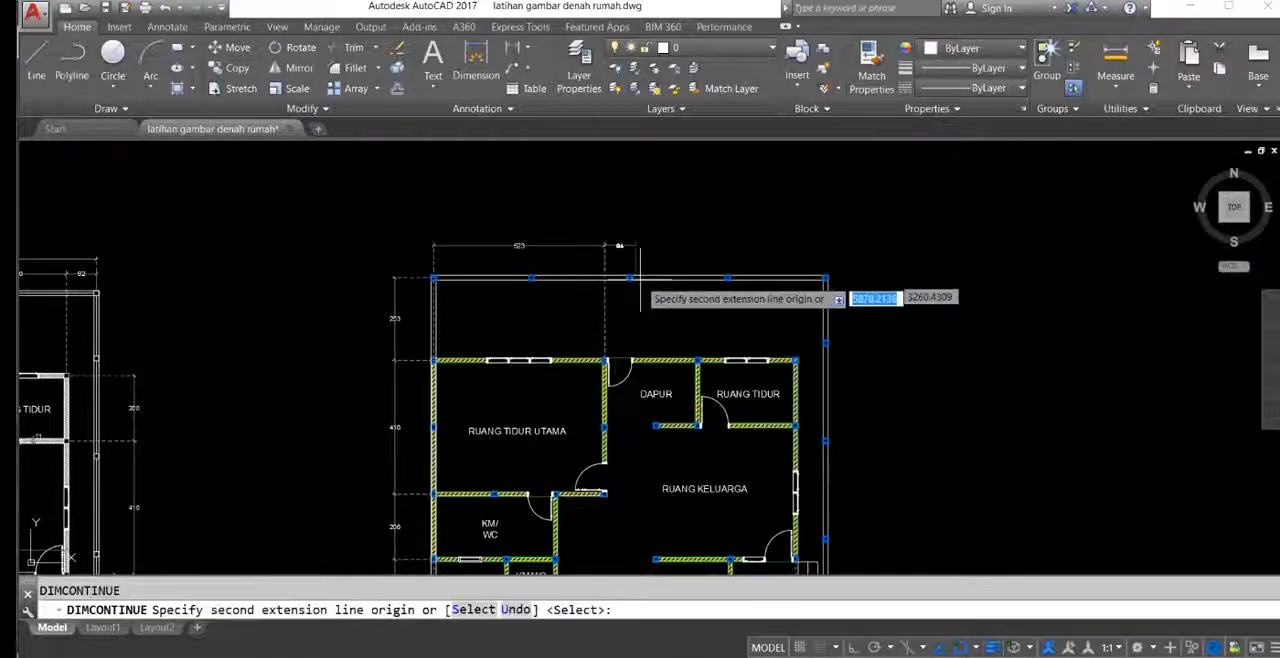
{"action": "scroll", "coordinate": [688, 360], "scroll_direction": "up", "scroll_amount": 6}
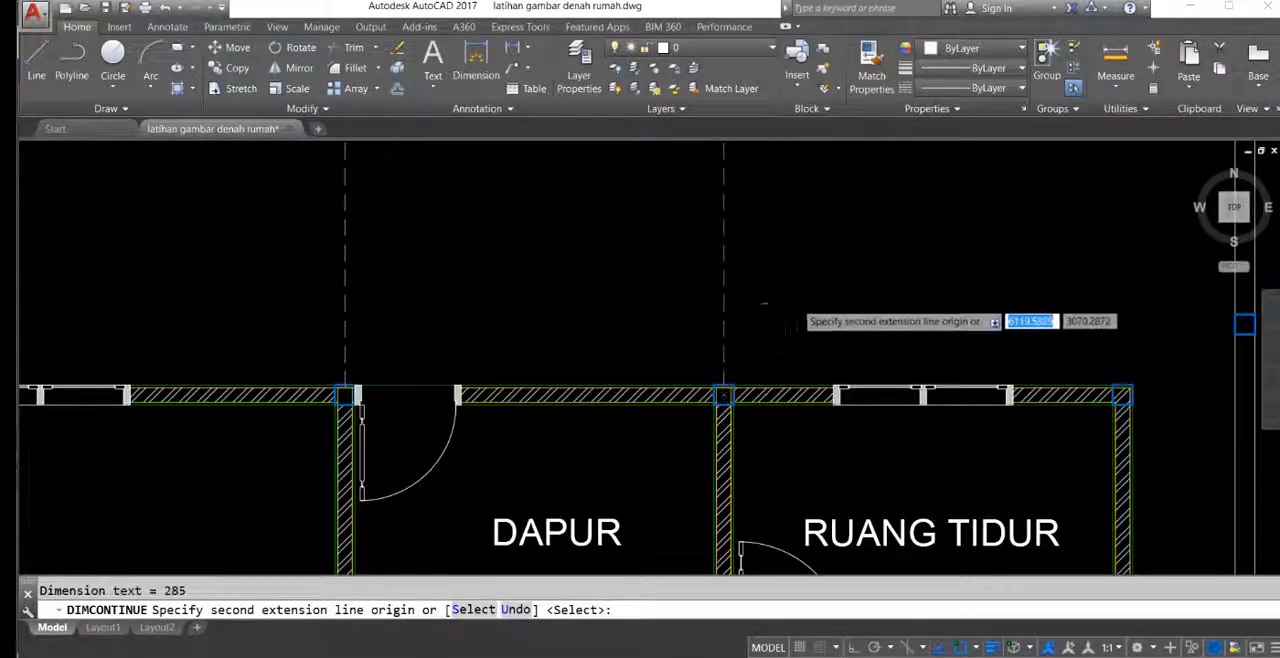
{"action": "scroll", "coordinate": [795, 300], "scroll_direction": "down", "scroll_amount": 4}
{"action": "scroll", "coordinate": [773, 335], "scroll_direction": "up", "scroll_amount": 4}
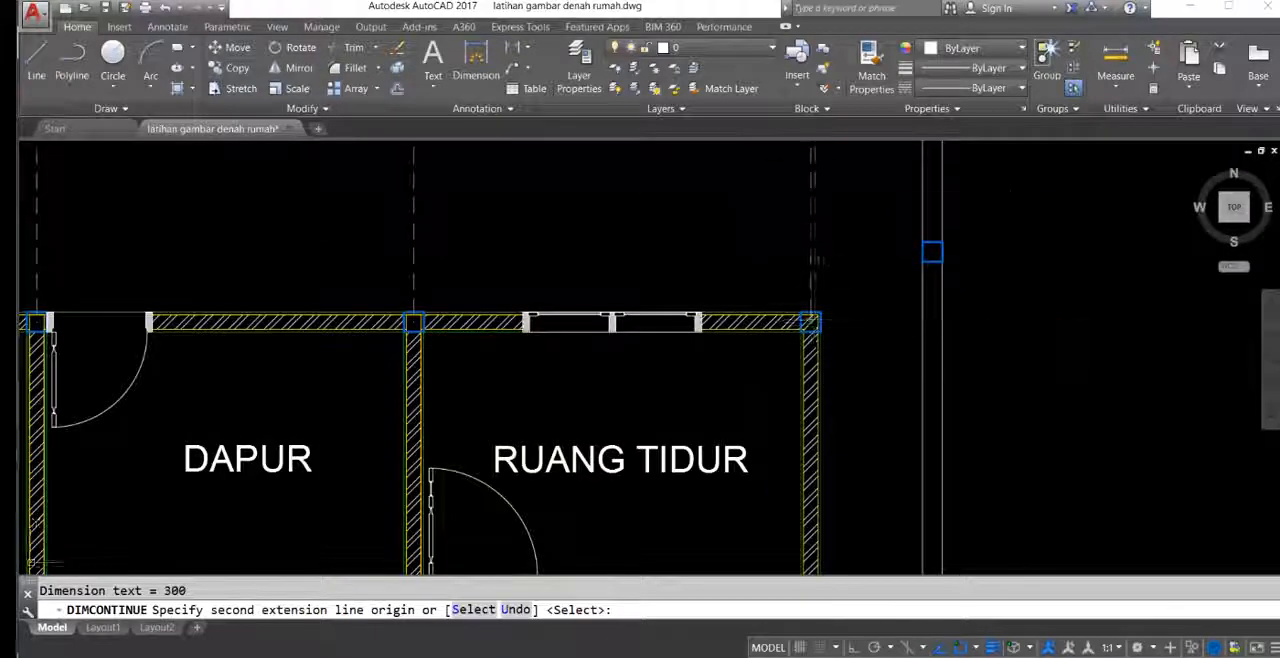
Step: Extend the rear dimension chain to the centre of the rear-right fence column and finish the chain
{"action": "middle_click_drag", "start_coordinate": [815, 260], "coordinate": [697, 412]}
{"action": "scroll", "coordinate": [831, 260], "scroll_direction": "down", "scroll_amount": 2}
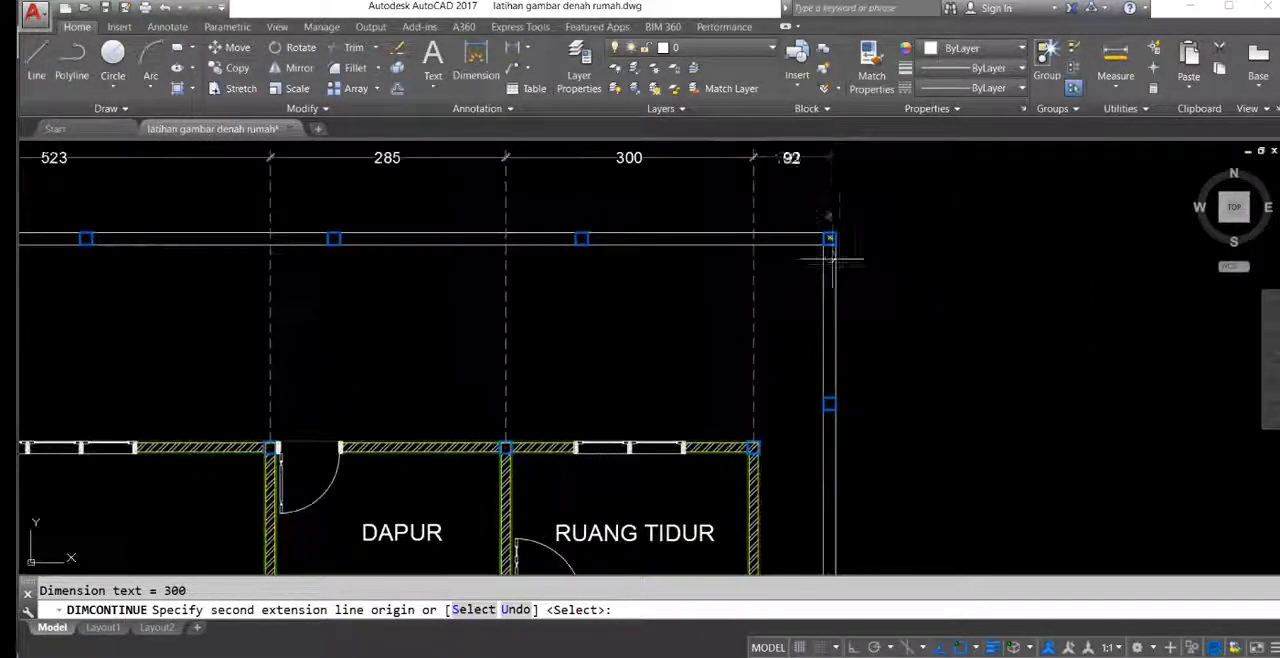
{"action": "scroll", "coordinate": [822, 272], "scroll_direction": "up", "scroll_amount": 8}
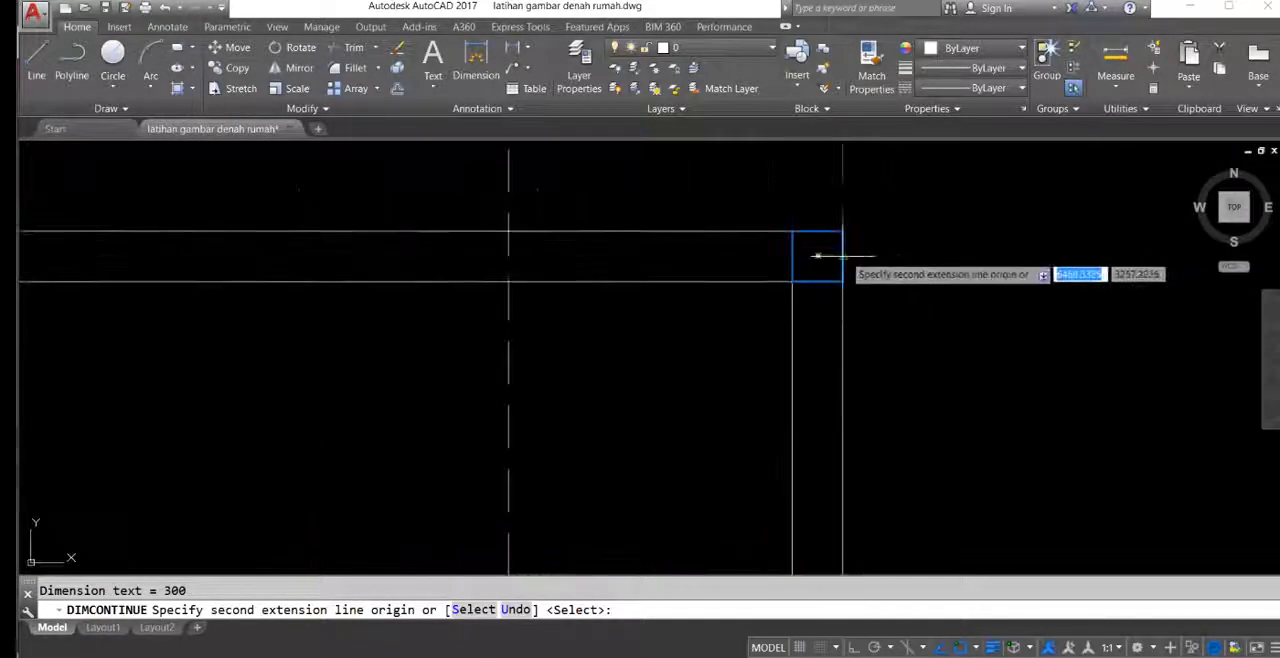
{"action": "scroll", "coordinate": [818, 257], "scroll_direction": "down", "scroll_amount": 5}
{"action": "key", "text": "Return"}
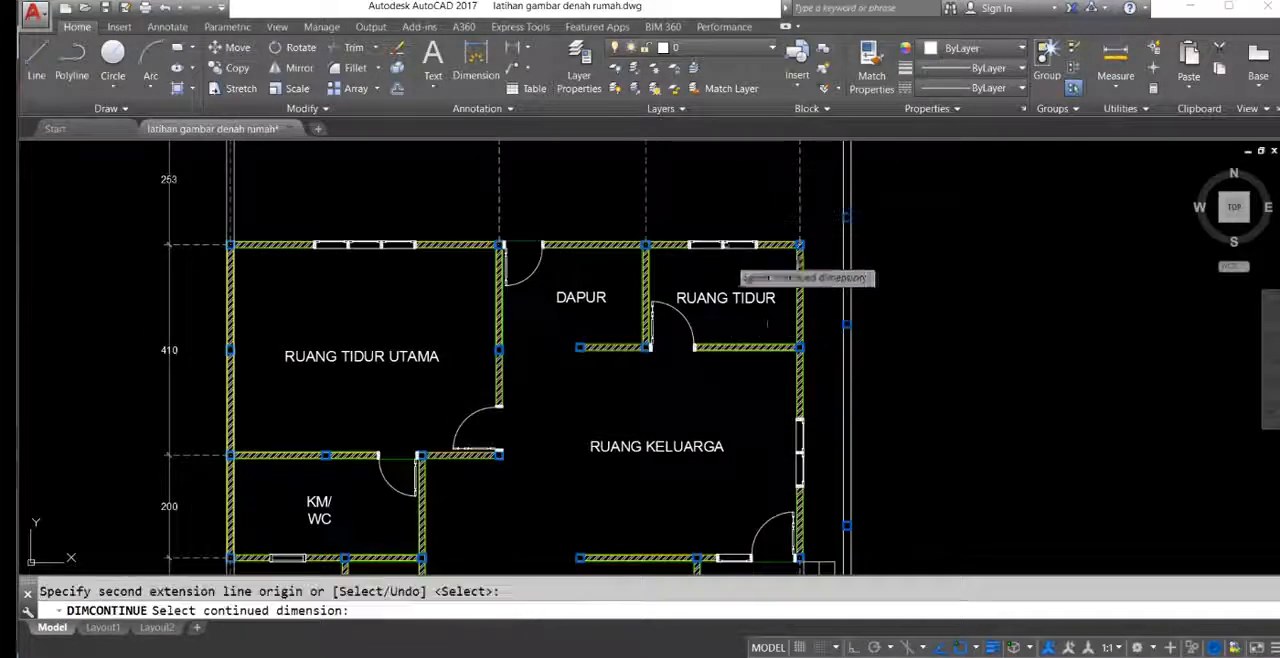
{"action": "scroll", "coordinate": [737, 278], "scroll_direction": "down", "scroll_amount": 3}
{"action": "key", "text": "Escape"}
Step: Add a vertical linear dimension between the rear bedroom's upper-right and lower-right columns, with its dimension line outside the right fence
{"action": "type", "text": "dli"}
{"action": "key", "text": "Return"}
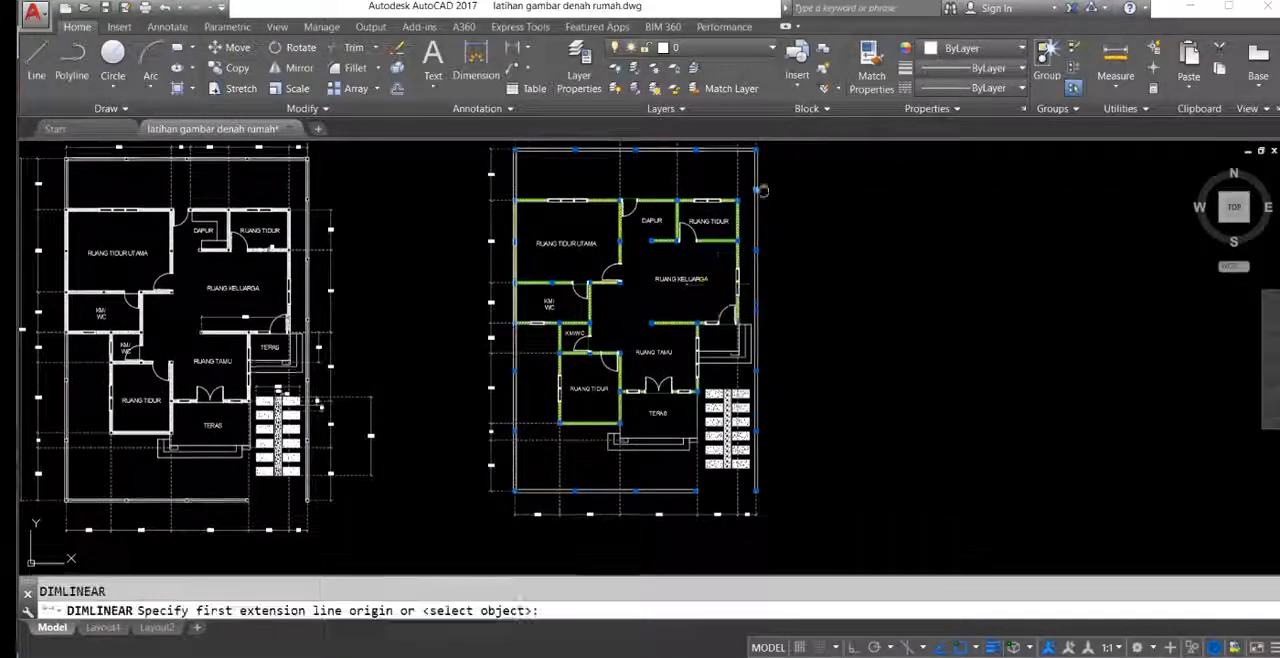
{"action": "scroll", "coordinate": [757, 191], "scroll_direction": "up", "scroll_amount": 6}
{"action": "left_click", "coordinate": [692, 205]}
{"action": "middle_click_drag", "start_coordinate": [710, 372], "coordinate": [704, 276]}
{"action": "left_click", "coordinate": [685, 370]}
{"action": "scroll", "coordinate": [848, 345], "scroll_direction": "down", "scroll_amount": 2}
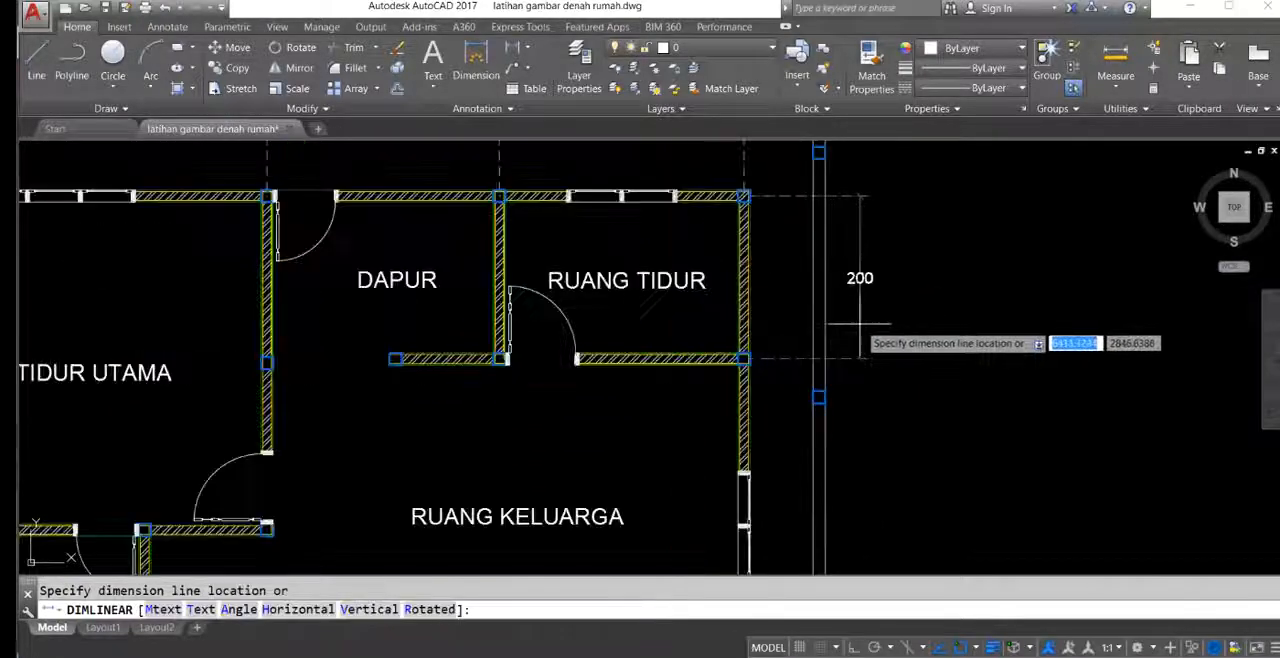
Step: Continue the right dimension chain down to the family room's lower-right column, the side terrace's front edge and RUANG TAMU's lower-right column
{"action": "scroll", "coordinate": [849, 325], "scroll_direction": "down", "scroll_amount": 4}
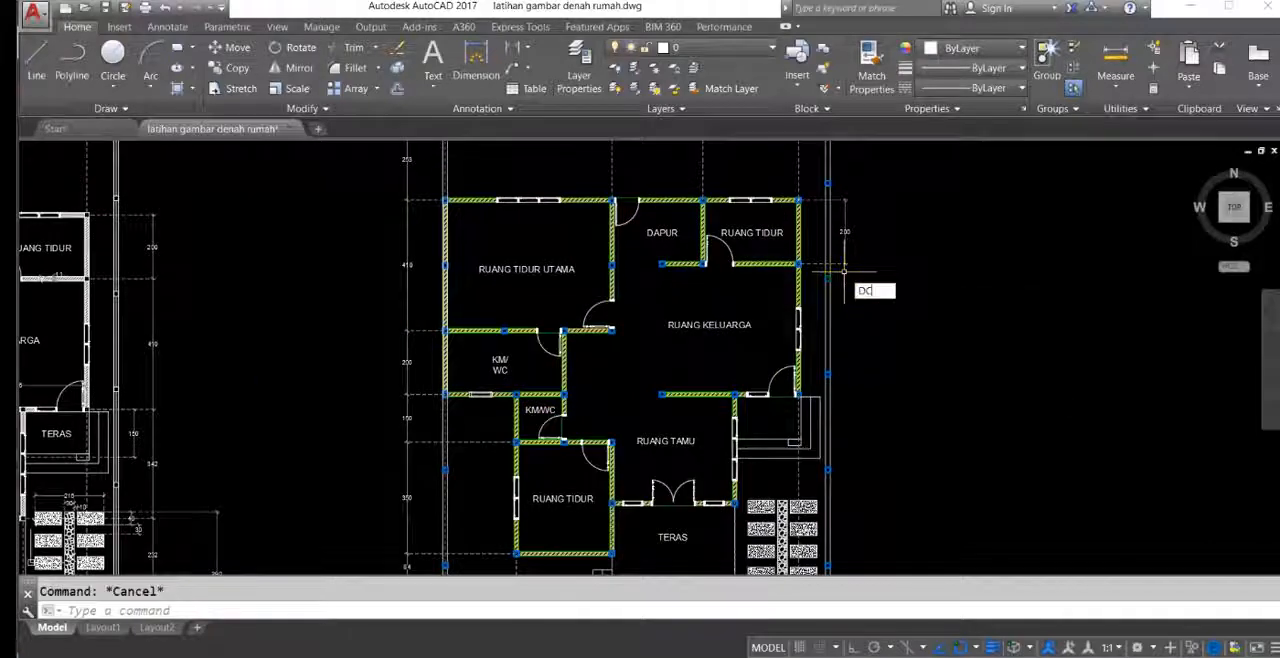
{"action": "key", "text": "Return"}
{"action": "scroll", "coordinate": [790, 360], "scroll_direction": "up", "scroll_amount": 5}
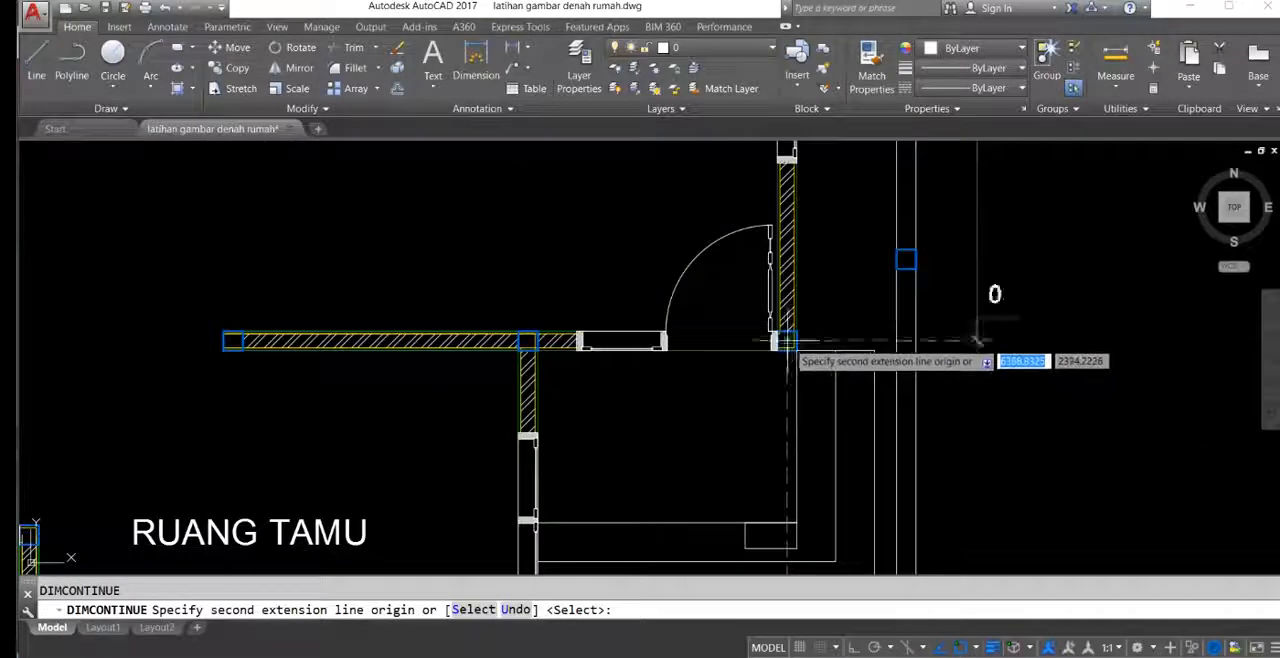
{"action": "left_click", "coordinate": [787, 341]}
{"action": "scroll", "coordinate": [787, 341], "scroll_direction": "down", "scroll_amount": 5}
{"action": "scroll", "coordinate": [846, 400], "scroll_direction": "up", "scroll_amount": 2}
{"action": "left_click", "coordinate": [822, 285]}
{"action": "scroll", "coordinate": [740, 345], "scroll_direction": "up", "scroll_amount": 3}
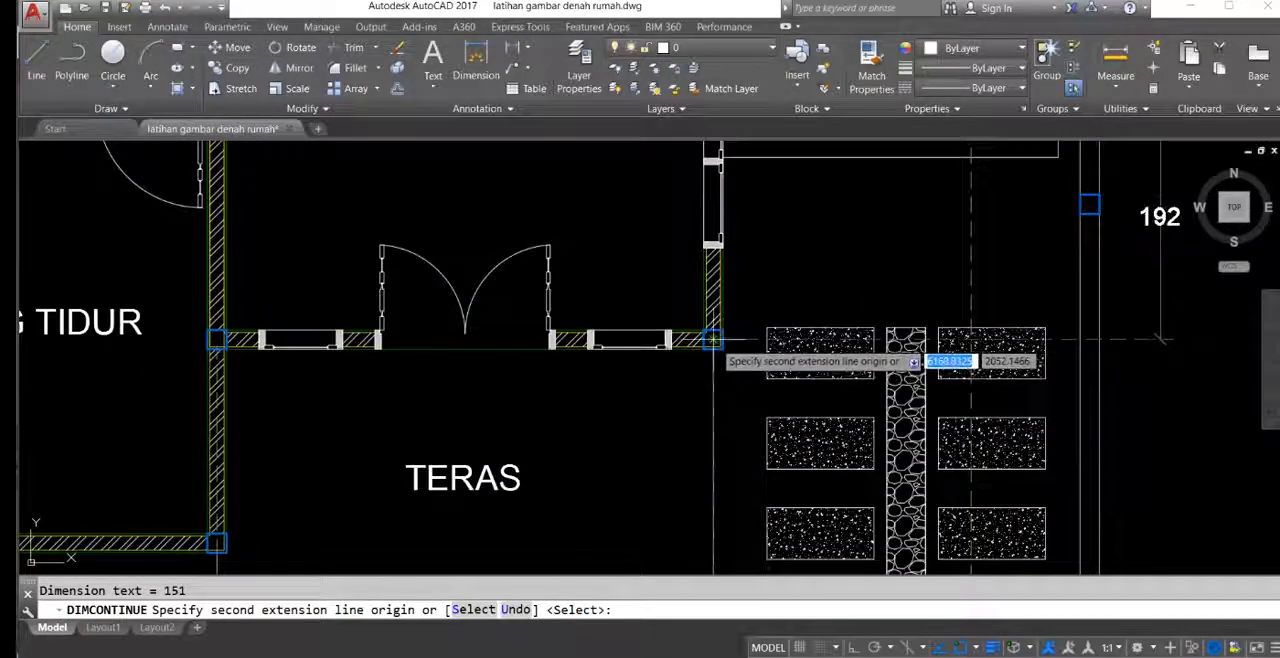
{"action": "left_click", "coordinate": [712, 340]}
Step: Extend the right dimension chain to the front terrace's right column and the right fence's front end column, then finish it
{"action": "scroll", "coordinate": [712, 340], "scroll_direction": "down", "scroll_amount": 5}
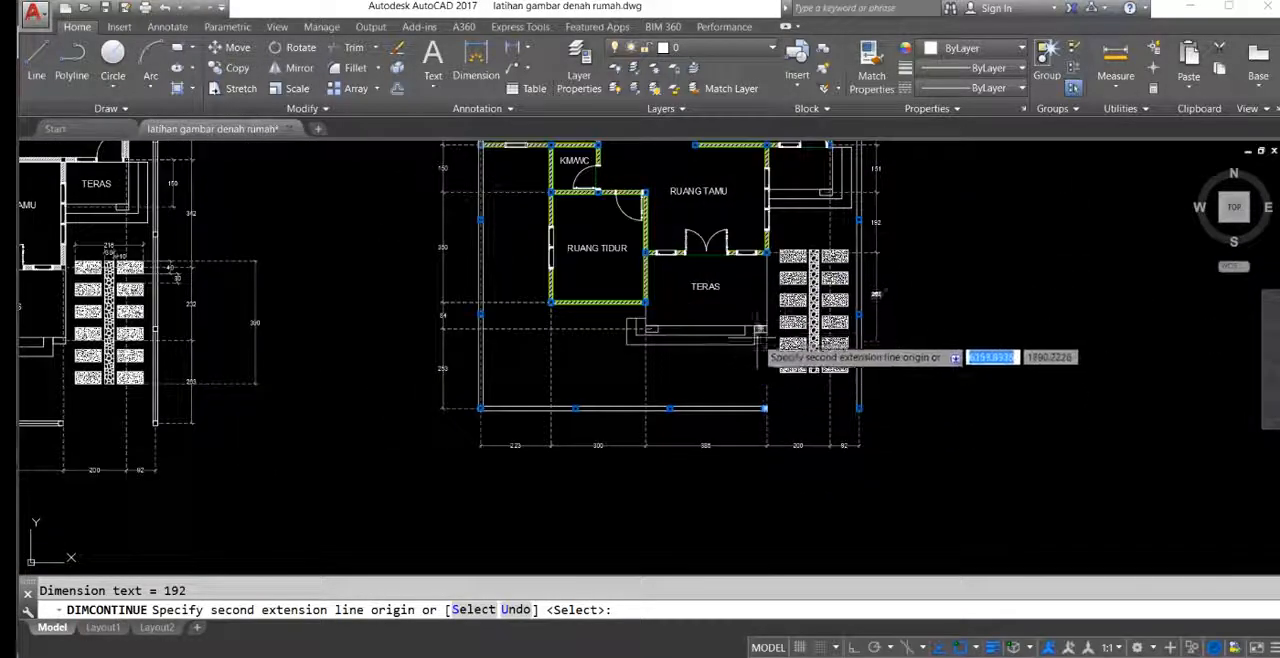
{"action": "scroll", "coordinate": [758, 329], "scroll_direction": "up", "scroll_amount": 4}
{"action": "left_click", "coordinate": [740, 348]}
{"action": "scroll", "coordinate": [870, 400], "scroll_direction": "down", "scroll_amount": 3}
{"action": "scroll", "coordinate": [845, 378], "scroll_direction": "up", "scroll_amount": 3}
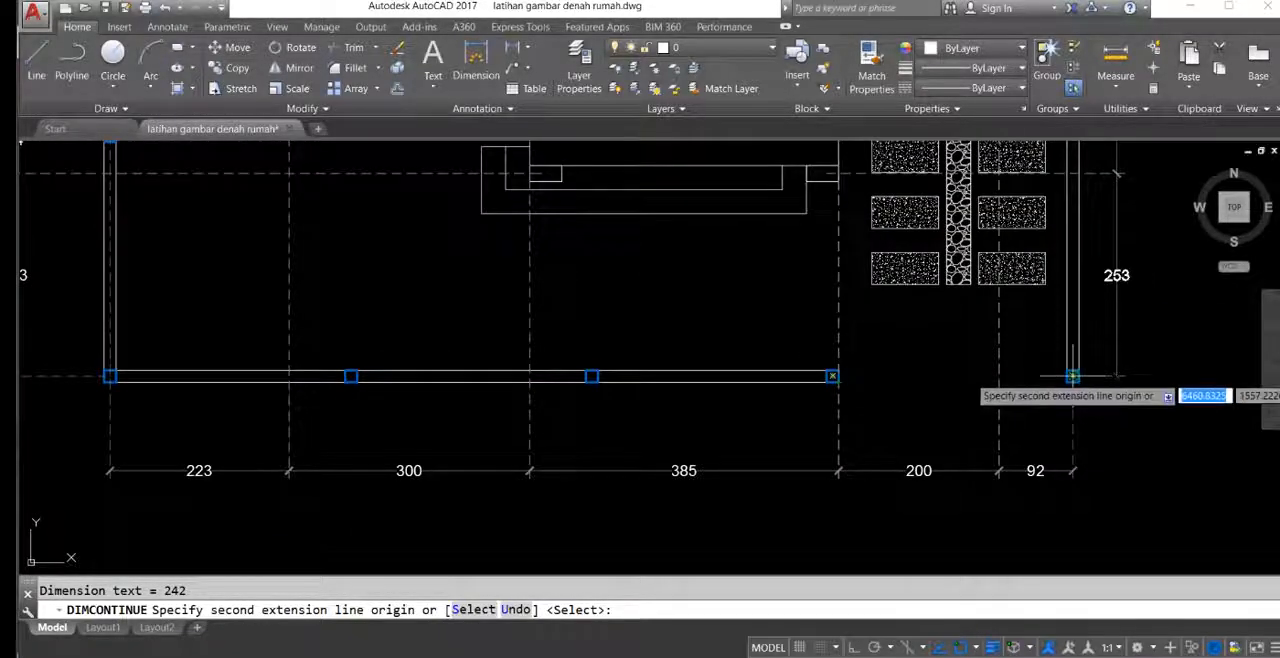
{"action": "left_click", "coordinate": [1072, 376]}
{"action": "scroll", "coordinate": [1000, 376], "scroll_direction": "down", "scroll_amount": 3}
{"action": "key", "text": "Escape"}
Step: Add an overall vertical dimension between the front-left and rear-left fence columns, placing its line outside the left dimension chain
{"action": "type", "text": "dli"}
{"action": "key", "text": "Return"}
{"action": "scroll", "coordinate": [665, 450], "scroll_direction": "up", "scroll_amount": 5}
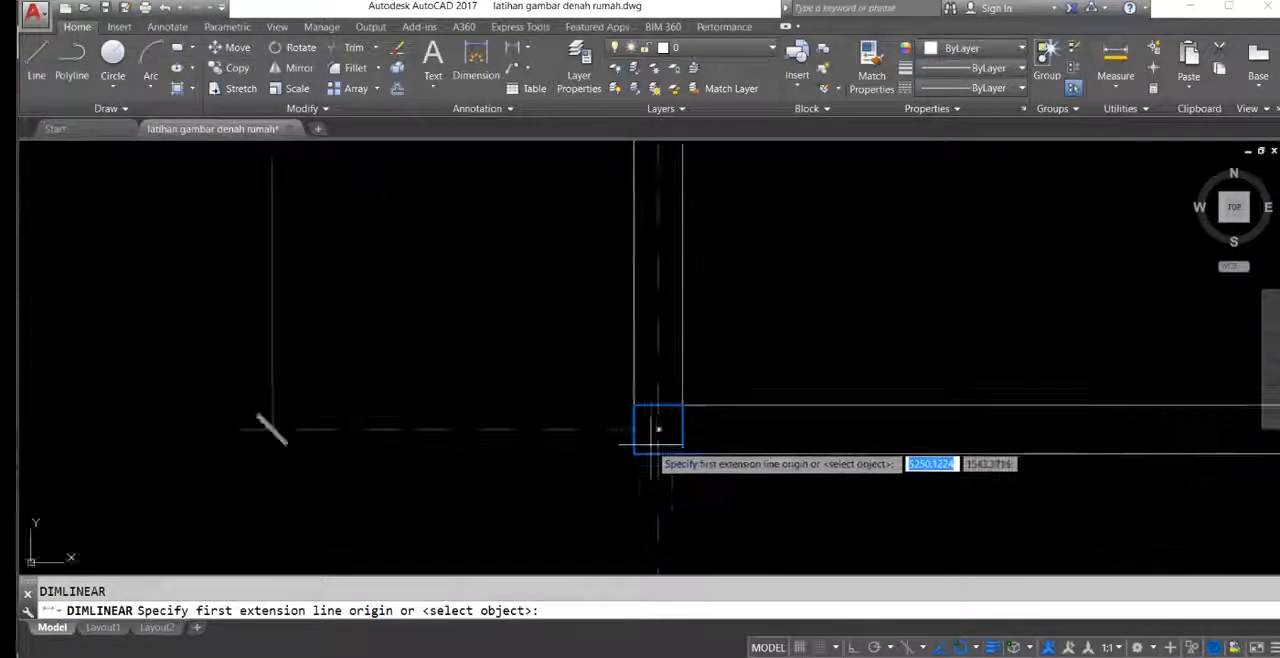
{"action": "left_click", "coordinate": [659, 429]}
{"action": "scroll", "coordinate": [676, 462], "scroll_direction": "down", "scroll_amount": 7}
{"action": "middle_click_drag", "start_coordinate": [680, 311], "coordinate": [694, 497]}
{"action": "middle_click_drag", "start_coordinate": [689, 207], "coordinate": [697, 440]}
{"action": "scroll", "coordinate": [733, 268], "scroll_direction": "down", "scroll_amount": 5}
{"action": "scroll", "coordinate": [740, 417], "scroll_direction": "up", "scroll_amount": 10}
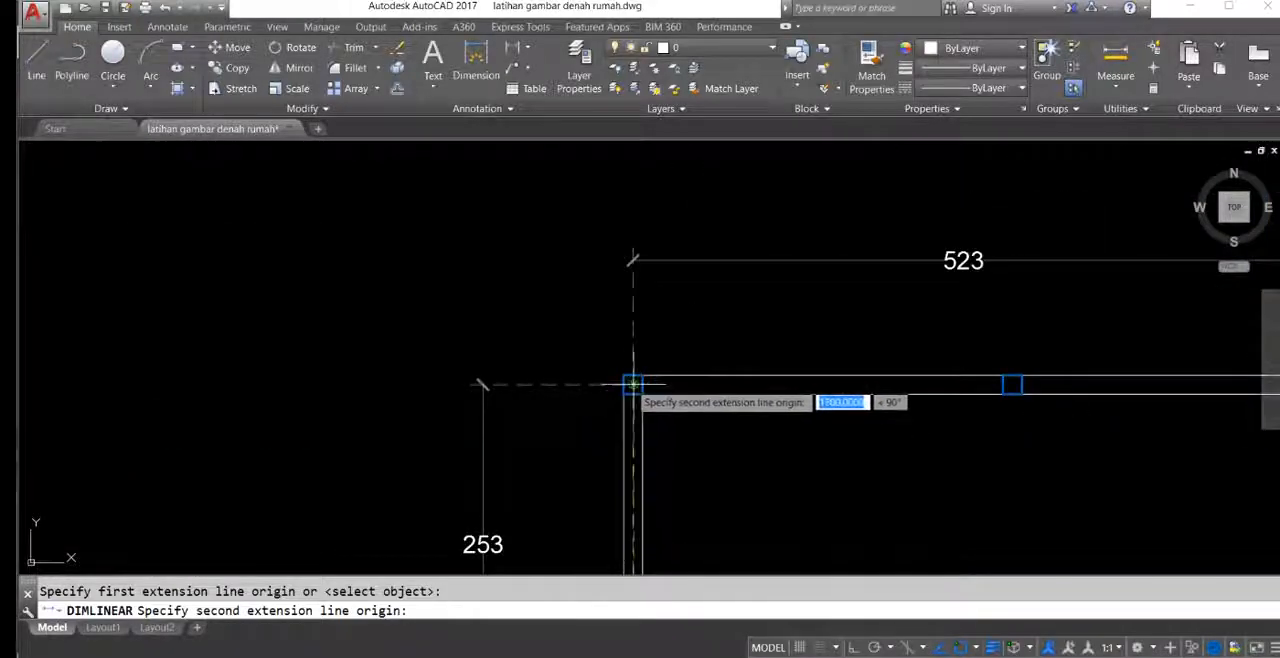
{"action": "left_click", "coordinate": [633, 384]}
{"action": "scroll", "coordinate": [751, 323], "scroll_direction": "down", "scroll_amount": 5}
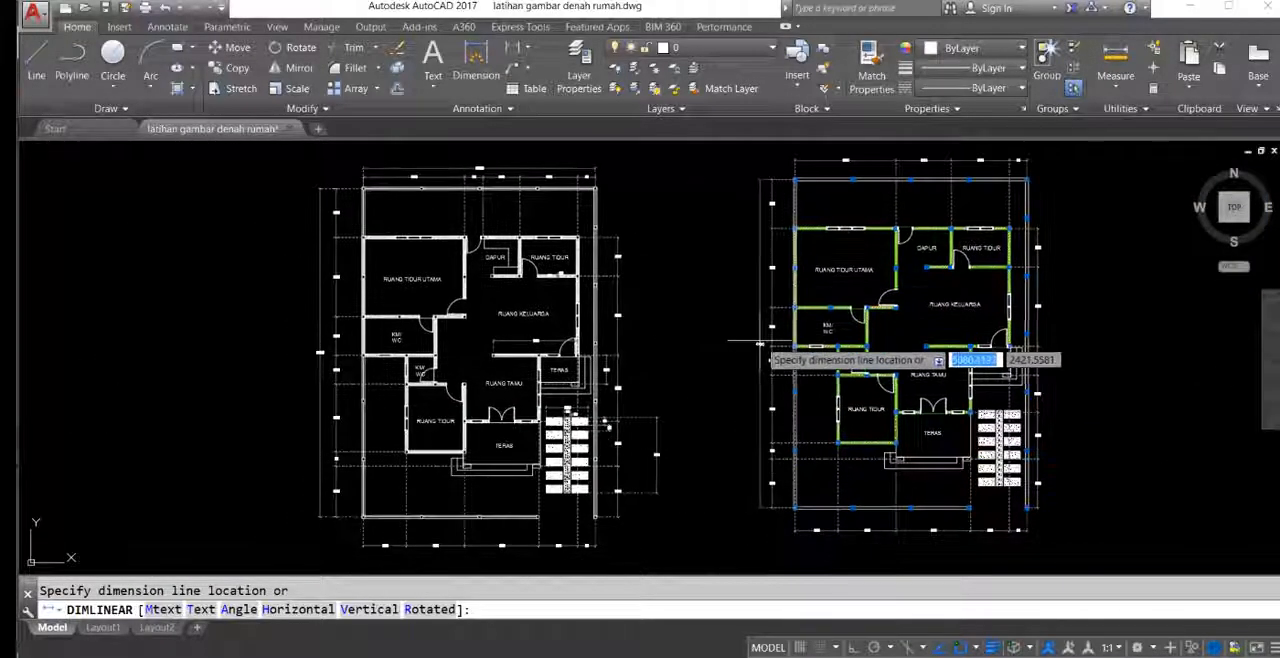
{"action": "left_click", "coordinate": [755, 345]}
Step: Add an overall horizontal dimension between the rear-left and rear-right fence columns, placing its line above the rear dimension chain
{"action": "scroll", "coordinate": [745, 340], "scroll_direction": "up", "scroll_amount": 10}
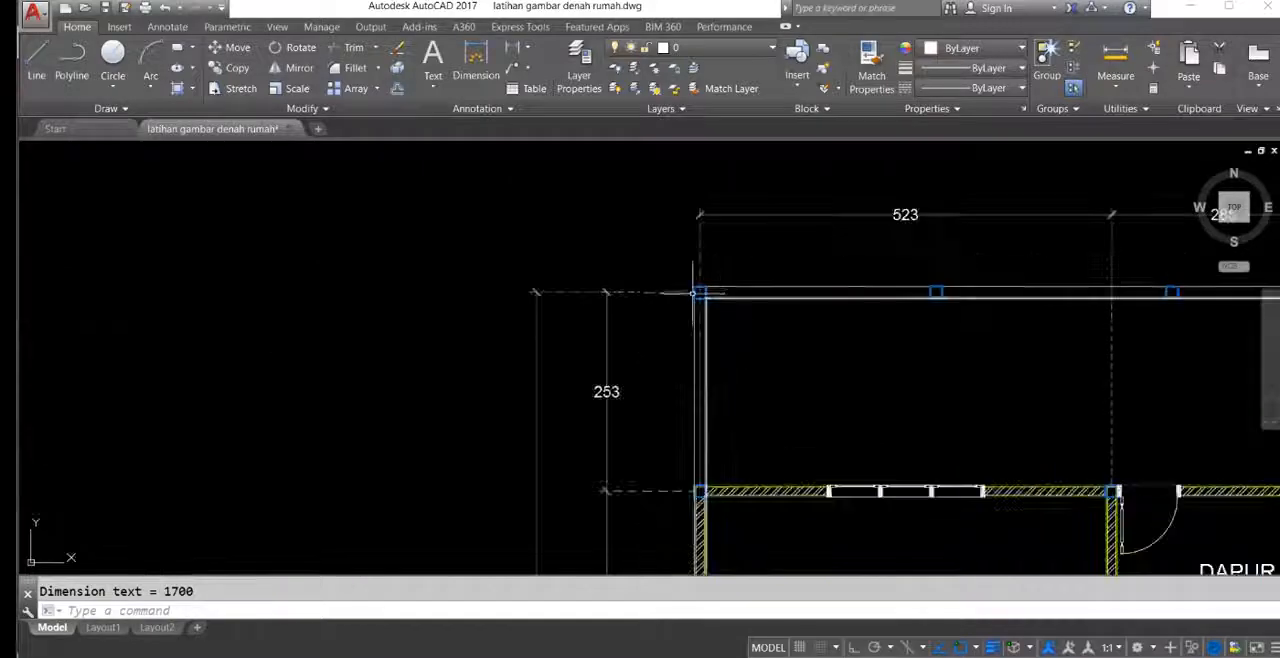
{"action": "key", "text": "Return"}
{"action": "left_click", "coordinate": [700, 291]}
{"action": "scroll", "coordinate": [805, 292], "scroll_direction": "down", "scroll_amount": 3}
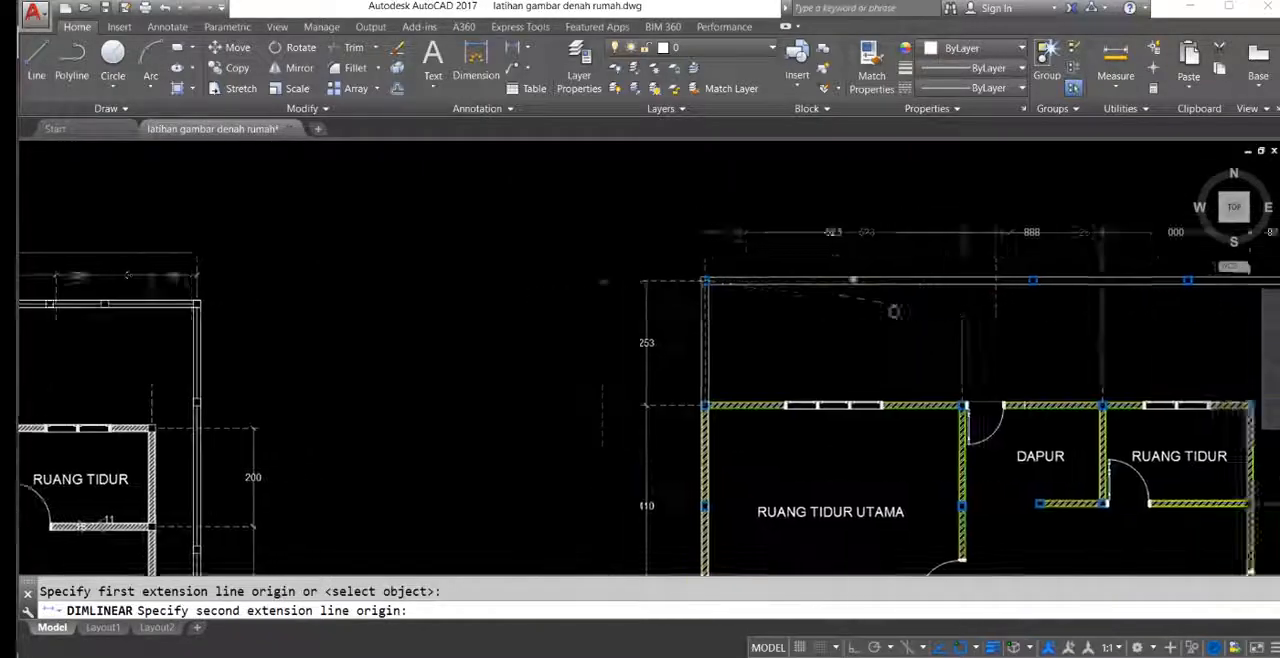
{"action": "middle_click_drag", "start_coordinate": [894, 311], "coordinate": [503, 348]}
{"action": "scroll", "coordinate": [950, 311], "scroll_direction": "up", "scroll_amount": 4}
{"action": "left_click", "coordinate": [829, 331]}
{"action": "scroll", "coordinate": [612, 200], "scroll_direction": "down", "scroll_amount": 2}
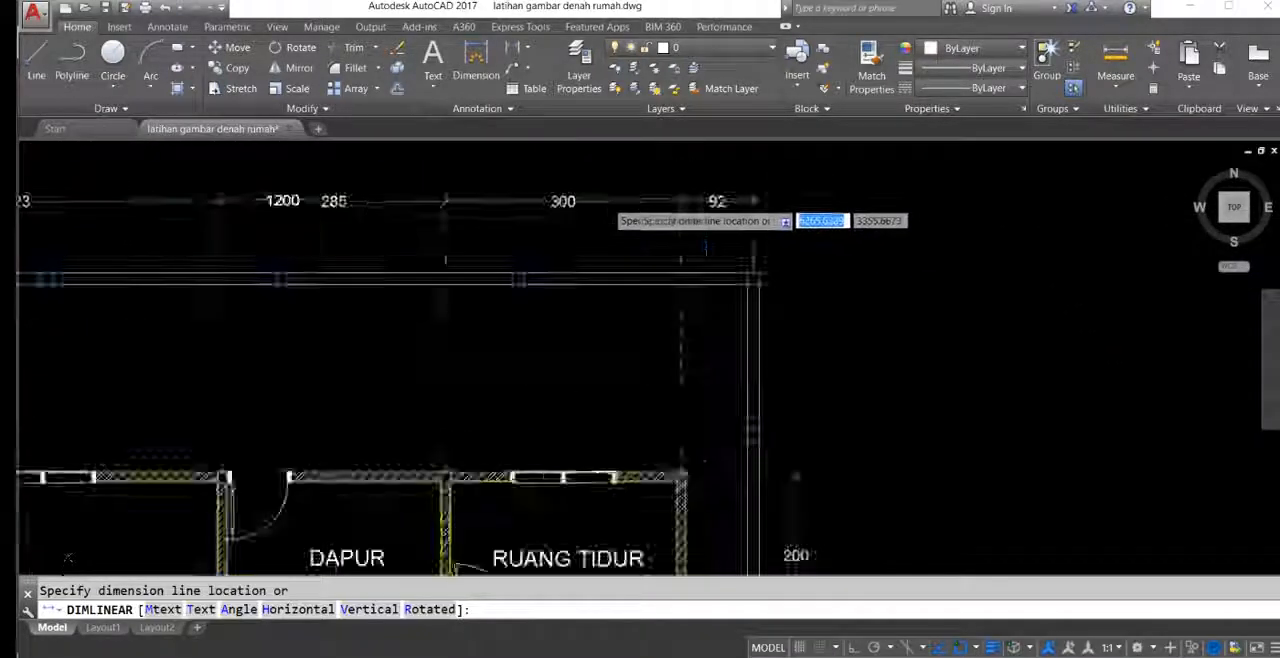
{"action": "scroll", "coordinate": [598, 201], "scroll_direction": "down", "scroll_amount": 2}
{"action": "middle_click_drag", "start_coordinate": [518, 177], "coordinate": [614, 271]}
{"action": "left_click", "coordinate": [606, 260]}
Step: Look over the dimension chains around the new plan alongside those of the reference plan
{"action": "scroll", "coordinate": [563, 279], "scroll_direction": "down", "scroll_amount": 4}
{"action": "middle_click_drag", "start_coordinate": [521, 538], "coordinate": [715, 304]}
{"action": "scroll", "coordinate": [711, 360], "scroll_direction": "up", "scroll_amount": 4}
{"action": "middle_click_drag", "start_coordinate": [801, 318], "coordinate": [772, 461]}
{"action": "middle_click_drag", "start_coordinate": [924, 377], "coordinate": [951, 367]}
{"action": "scroll", "coordinate": [743, 300], "scroll_direction": "down", "scroll_amount": 2}
{"action": "middle_click_drag", "start_coordinate": [795, 213], "coordinate": [815, 380]}
{"action": "scroll", "coordinate": [815, 380], "scroll_direction": "down", "scroll_amount": 3}
{"action": "scroll", "coordinate": [760, 330], "scroll_direction": "up", "scroll_amount": 1}
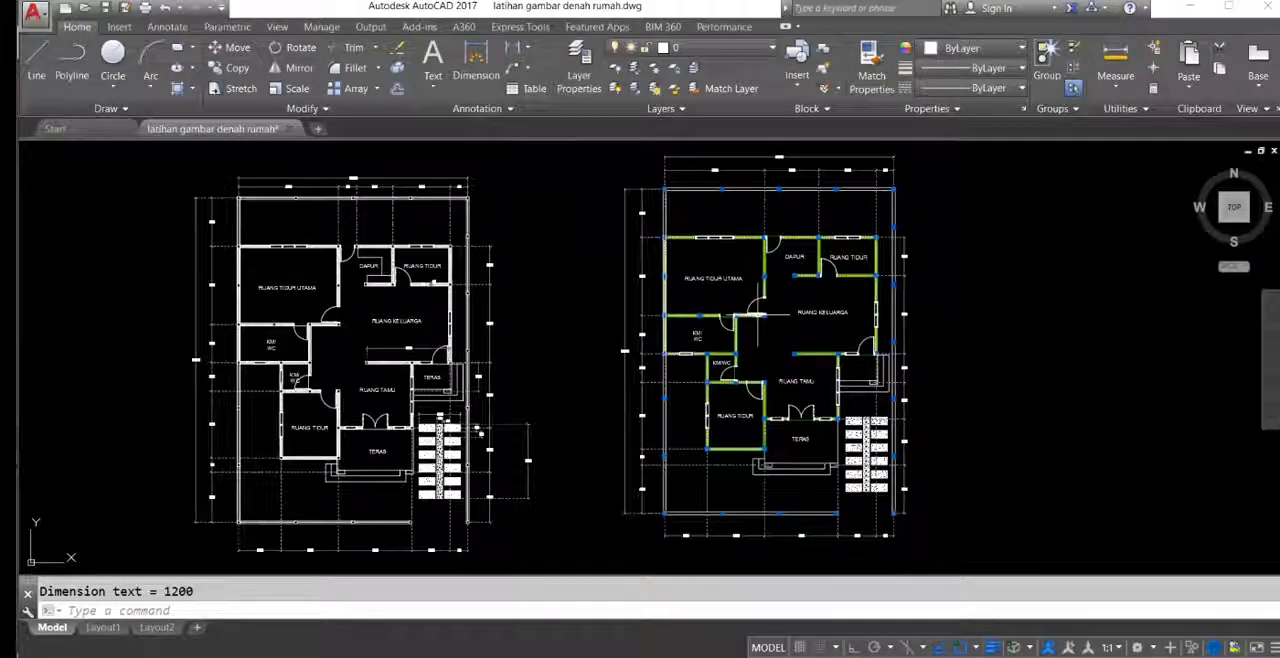
{"action": "middle_click_drag", "start_coordinate": [758, 315], "coordinate": [732, 313]}
{"action": "scroll", "coordinate": [750, 379], "scroll_direction": "up", "scroll_amount": 6}
{"action": "mouse_move", "coordinate": [827, 422]}
{"action": "middle_mouse_down"}
{"action": "mouse_move", "coordinate": [839, 303]}
{"action": "mouse_move", "coordinate": [806, 365]}
{"action": "mouse_move", "coordinate": [812, 427]}
{"action": "mouse_move", "coordinate": [814, 373]}
{"action": "middle_mouse_up"}
{"action": "scroll", "coordinate": [810, 304], "scroll_direction": "down", "scroll_amount": 4}
{"action": "mouse_move", "coordinate": [824, 320]}
{"action": "middle_mouse_down"}
{"action": "mouse_move", "coordinate": [803, 400]}
{"action": "mouse_move", "coordinate": [756, 312]}
{"action": "middle_mouse_up"}
{"action": "mouse_move", "coordinate": [888, 423]}
{"action": "middle_mouse_down"}
{"action": "mouse_move", "coordinate": [888, 329]}
{"action": "mouse_move", "coordinate": [893, 339]}
{"action": "middle_mouse_up"}
{"action": "middle_click_drag", "start_coordinate": [968, 405], "coordinate": [983, 418]}
Step: Compare the dimensions around the new plan's front terrace and fence with the corresponding ones in the reference plan
{"action": "middle_click_drag", "start_coordinate": [519, 337], "coordinate": [783, 283]}
{"action": "middle_click_drag", "start_coordinate": [660, 331], "coordinate": [629, 443]}
{"action": "middle_click_drag", "start_coordinate": [928, 430], "coordinate": [788, 312]}
{"action": "scroll", "coordinate": [667, 346], "scroll_direction": "up", "scroll_amount": 3}
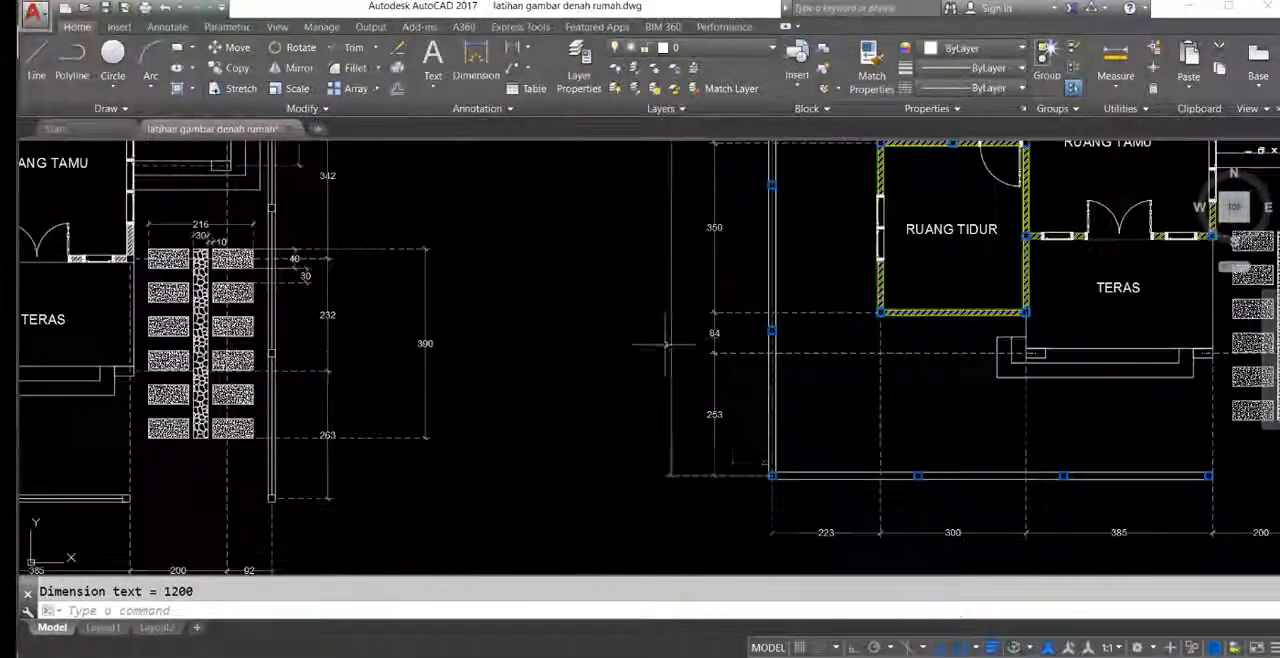
{"action": "middle_click_drag", "start_coordinate": [874, 337], "coordinate": [968, 347]}
{"action": "middle_click_drag", "start_coordinate": [353, 391], "coordinate": [953, 393]}
{"action": "scroll", "coordinate": [320, 375], "scroll_direction": "up", "scroll_amount": 2}
{"action": "scroll", "coordinate": [280, 360], "scroll_direction": "down", "scroll_amount": 2}
{"action": "middle_click_drag", "start_coordinate": [666, 361], "coordinate": [355, 354]}
{"action": "scroll", "coordinate": [355, 353], "scroll_direction": "up", "scroll_amount": 3}
{"action": "middle_click_drag", "start_coordinate": [1150, 272], "coordinate": [657, 329]}
{"action": "scroll", "coordinate": [644, 321], "scroll_direction": "down", "scroll_amount": 7}
{"action": "scroll", "coordinate": [644, 321], "scroll_direction": "up", "scroll_amount": 10}
{"action": "scroll", "coordinate": [644, 321], "scroll_direction": "down", "scroll_amount": 5}
{"action": "type", "text": "s"}
{"action": "key", "text": "Return"}
{"action": "scroll", "coordinate": [990, 342], "scroll_direction": "up", "scroll_amount": 2}
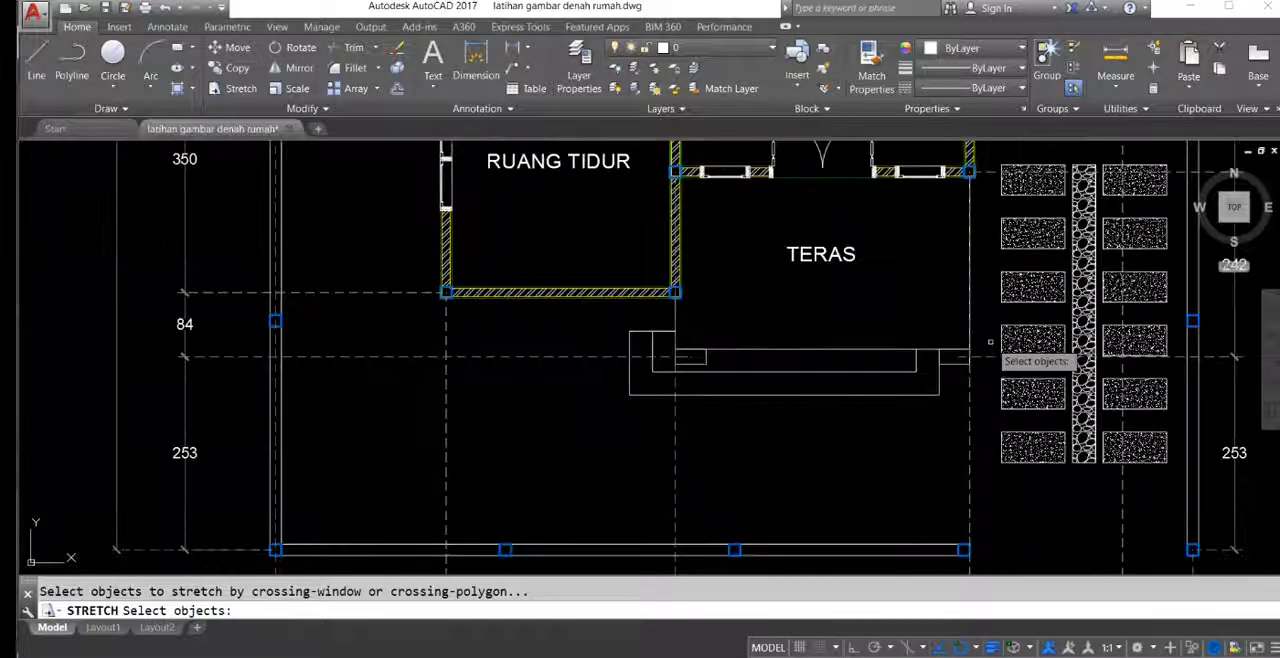
{"action": "left_click", "coordinate": [992, 337]}
{"action": "left_click", "coordinate": [707, 366]}
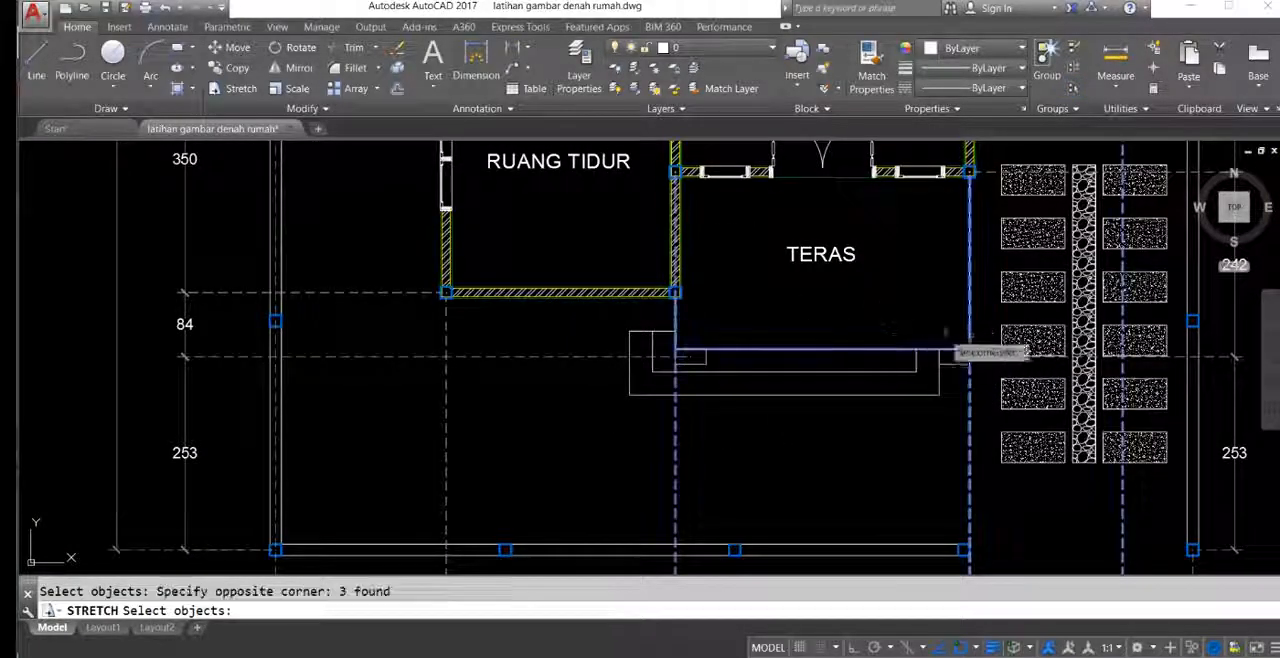
{"action": "left_click", "coordinate": [992, 317]}
{"action": "key", "text": "Escape"}
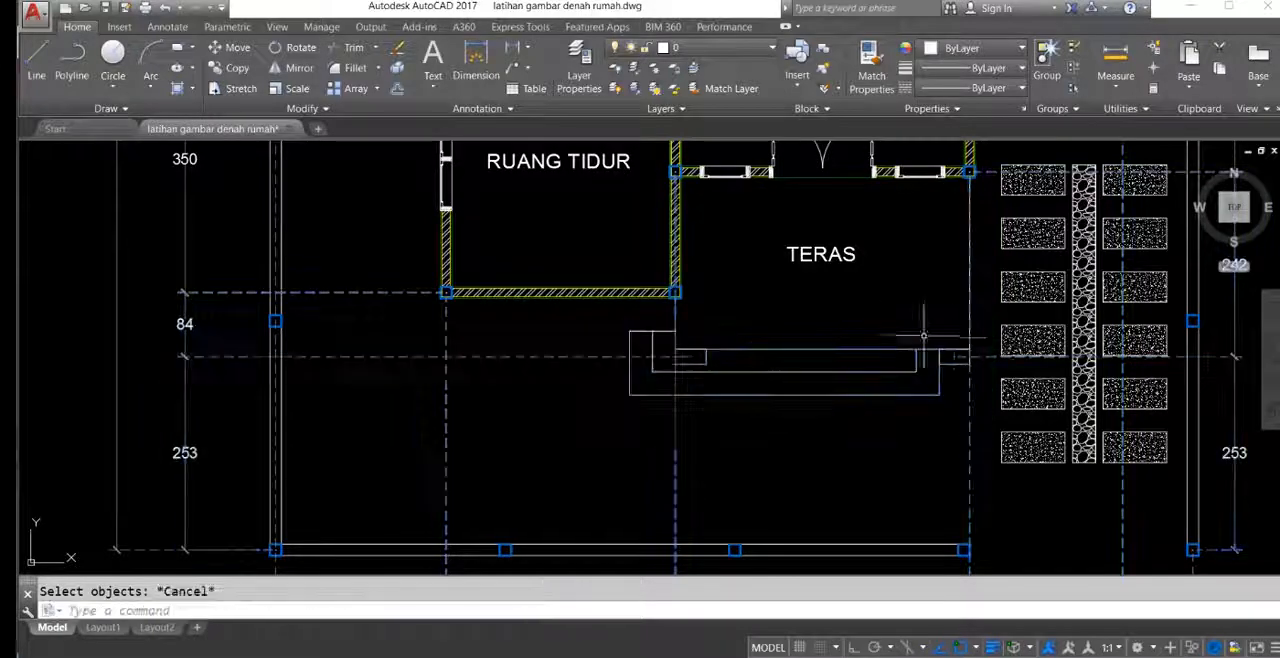
Step: Stretch the front terrace's outer edge and its steps 10 units toward the house, keeping the movement orthogonal
{"action": "key", "text": "Return"}
{"action": "left_click", "coordinate": [982, 321]}
{"action": "left_click", "coordinate": [566, 434]}
{"action": "key", "text": "Return"}
{"action": "left_click", "coordinate": [690, 356]}
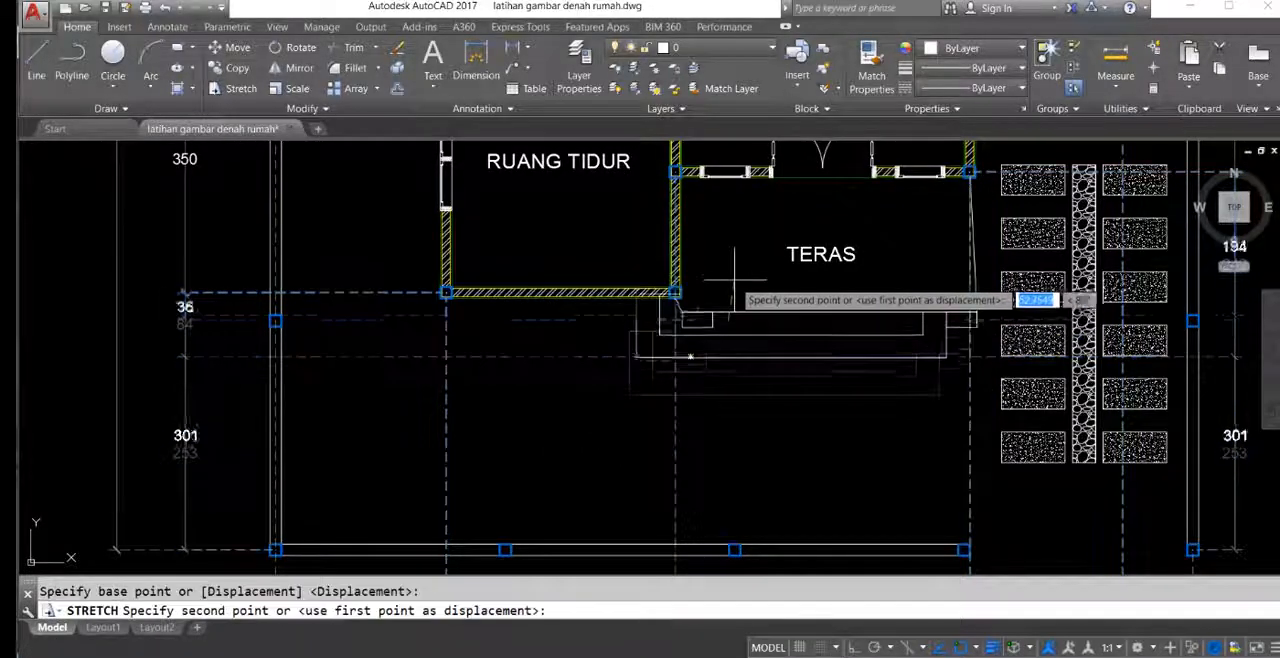
{"action": "key", "text": "F8"}
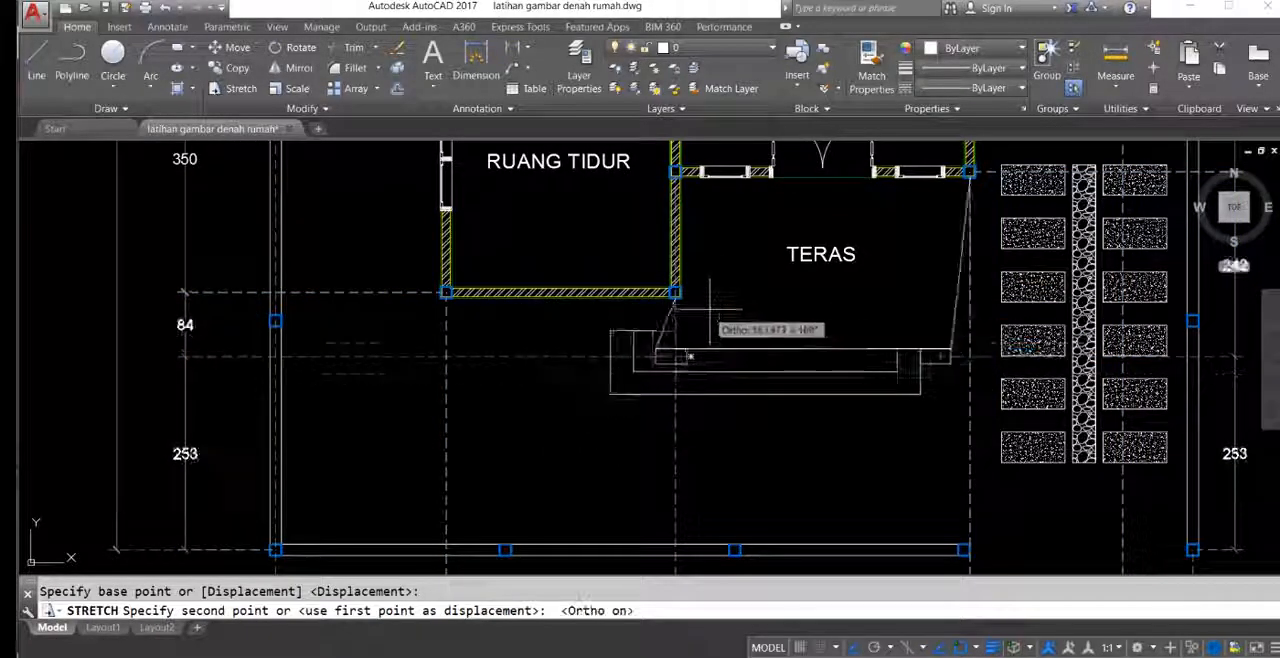
{"action": "type", "text": "10"}
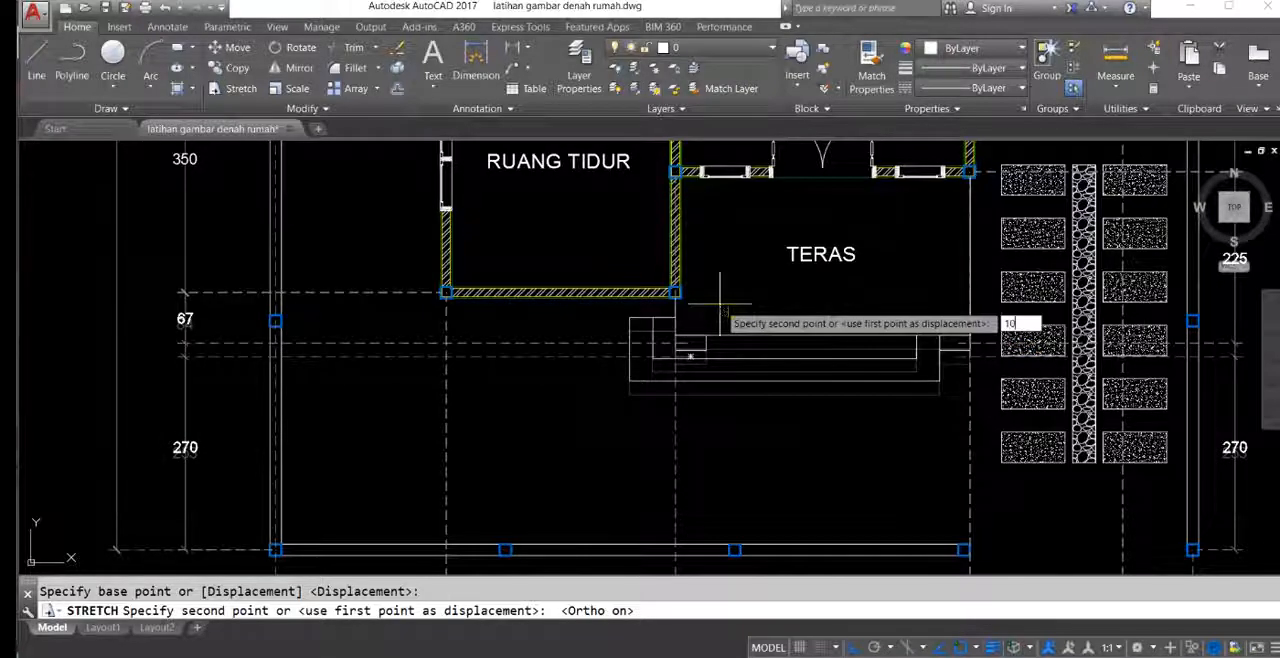
{"action": "key", "text": "Return"}
{"action": "middle_click_drag", "start_coordinate": [747, 368], "coordinate": [750, 340]}
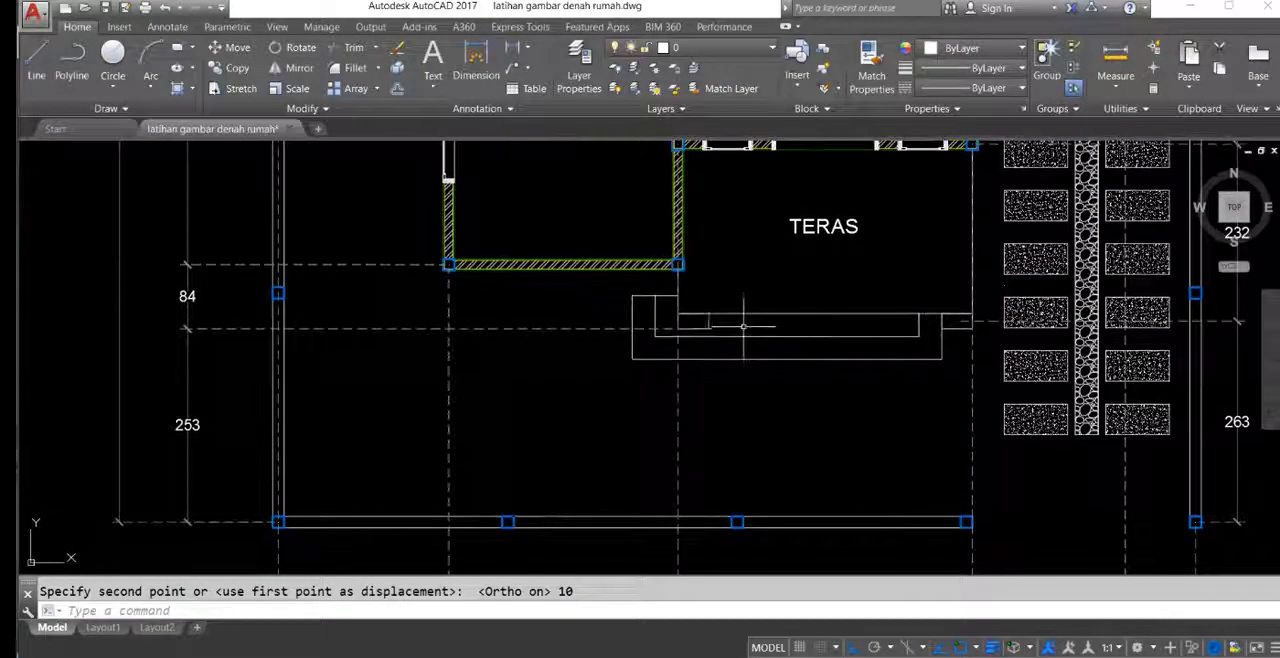
Step: Move the shared extension point of the two front dimensions in the new plan's left chain to the shortened terrace's front edge
{"action": "left_click", "coordinate": [597, 340]}
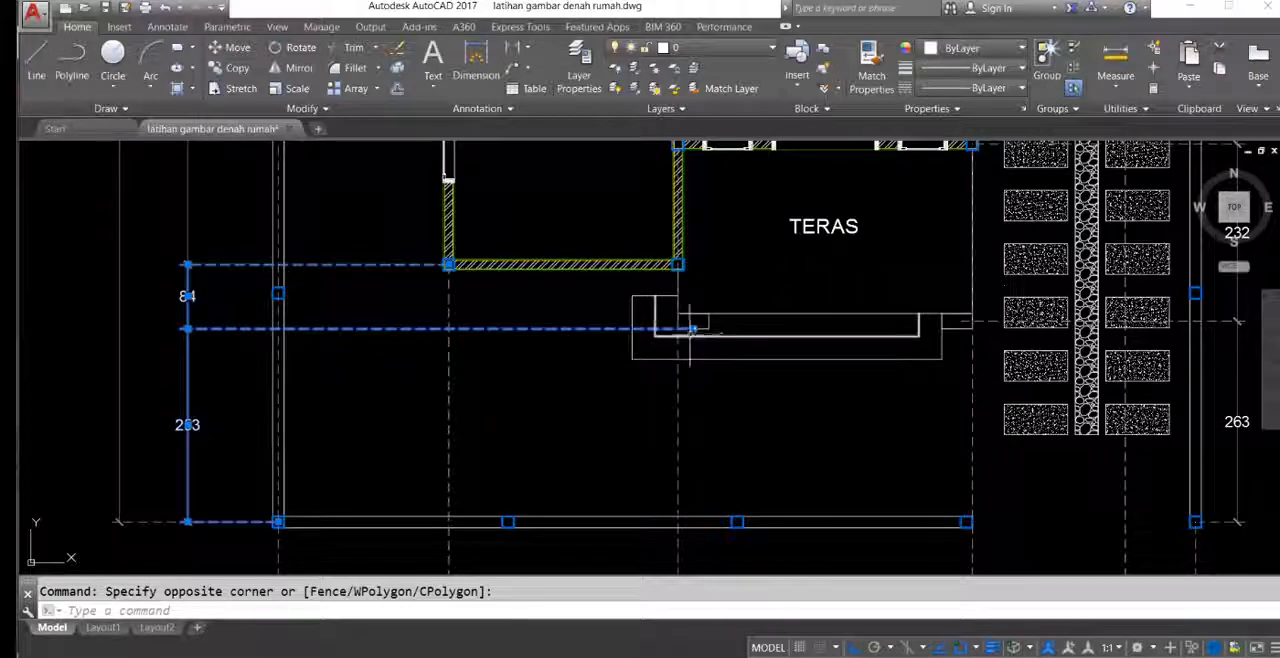
{"action": "left_click", "coordinate": [693, 329]}
{"action": "scroll", "coordinate": [693, 329], "scroll_direction": "up", "scroll_amount": 5}
{"action": "left_click", "coordinate": [694, 309]}
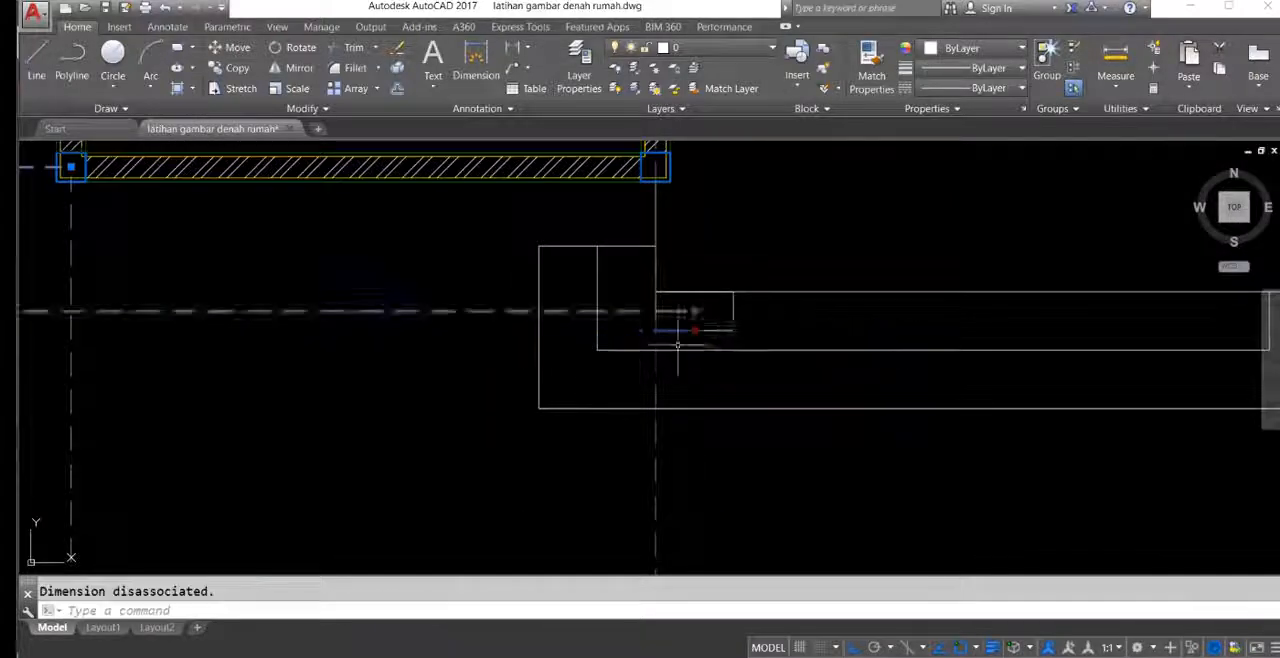
{"action": "middle_click_drag", "start_coordinate": [592, 315], "coordinate": [723, 341]}
{"action": "key", "text": "Escape"}
{"action": "scroll", "coordinate": [723, 341], "scroll_direction": "down", "scroll_amount": 5}
{"action": "scroll", "coordinate": [865, 341], "scroll_direction": "up", "scroll_amount": 3}
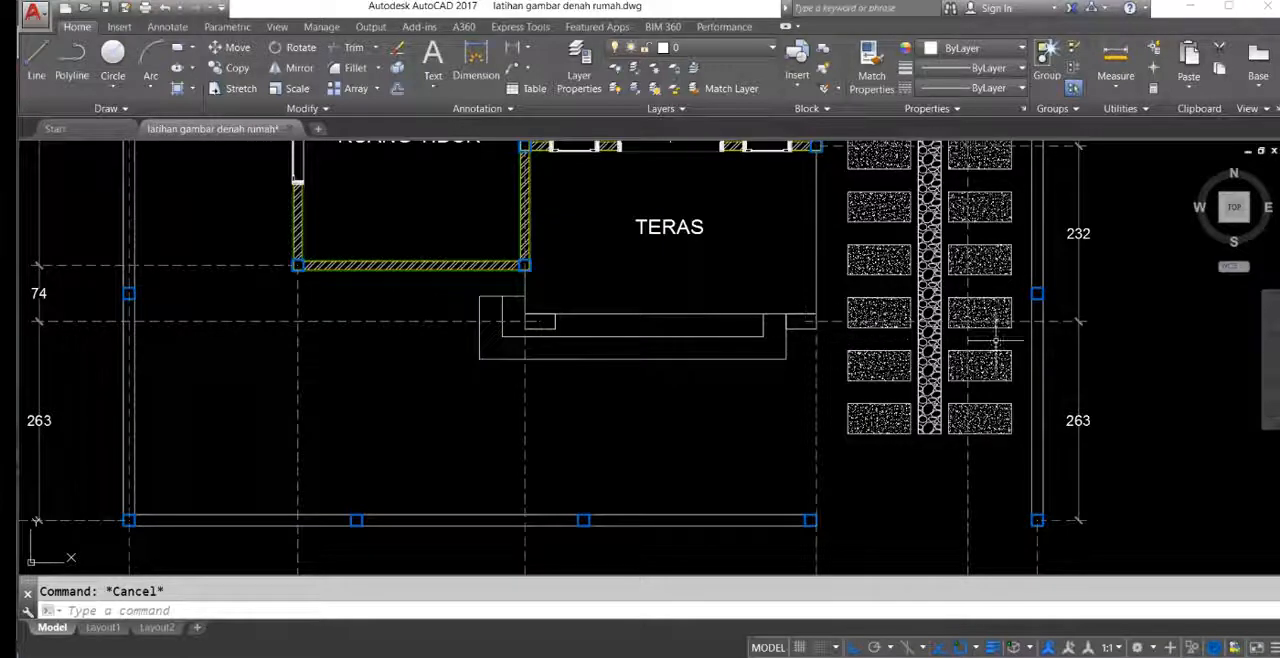
Step: Move the whole new plan with its dimensions a short distance to the right, farther from the reference plan
{"action": "scroll", "coordinate": [606, 328], "scroll_direction": "down", "scroll_amount": 2}
{"action": "middle_click_drag", "start_coordinate": [606, 330], "coordinate": [729, 331]}
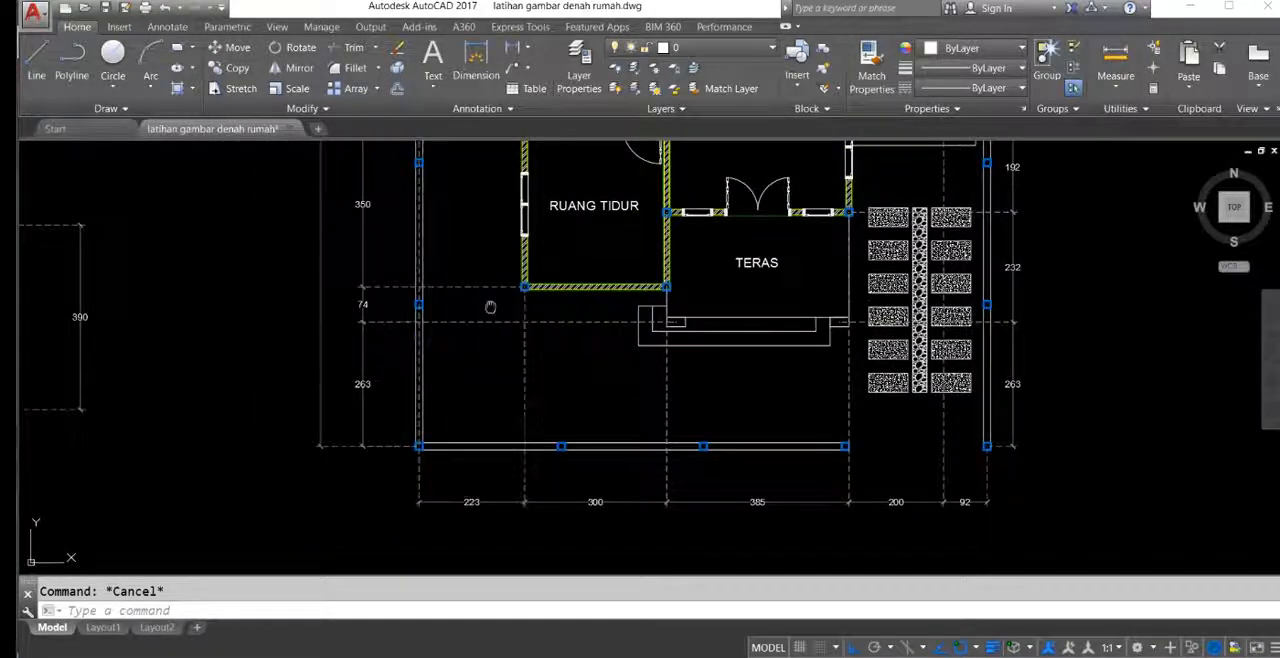
{"action": "scroll", "coordinate": [565, 412], "scroll_direction": "down", "scroll_amount": 5}
{"action": "middle_click_drag", "start_coordinate": [638, 301], "coordinate": [652, 398]}
{"action": "middle_click_drag", "start_coordinate": [600, 290], "coordinate": [600, 275]}
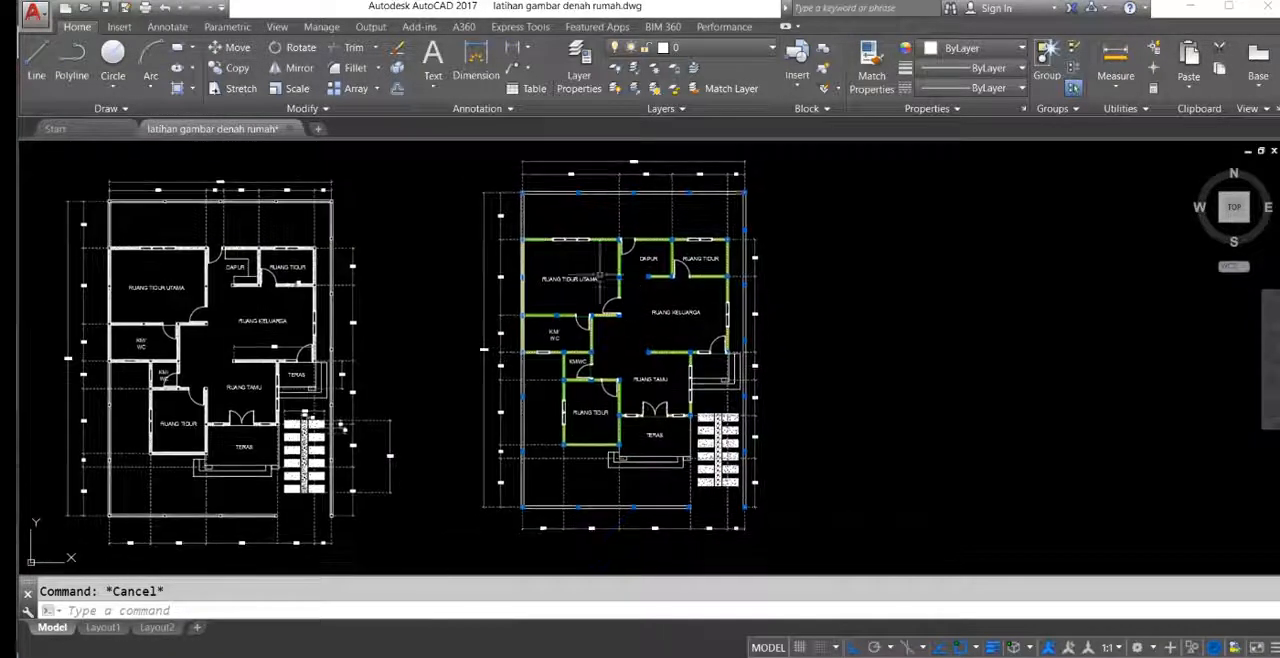
{"action": "left_click", "coordinate": [451, 148]}
{"action": "left_click", "coordinate": [791, 555]}
{"action": "middle_click_drag", "start_coordinate": [796, 505], "coordinate": [760, 471]}
{"action": "type", "text": "m"}
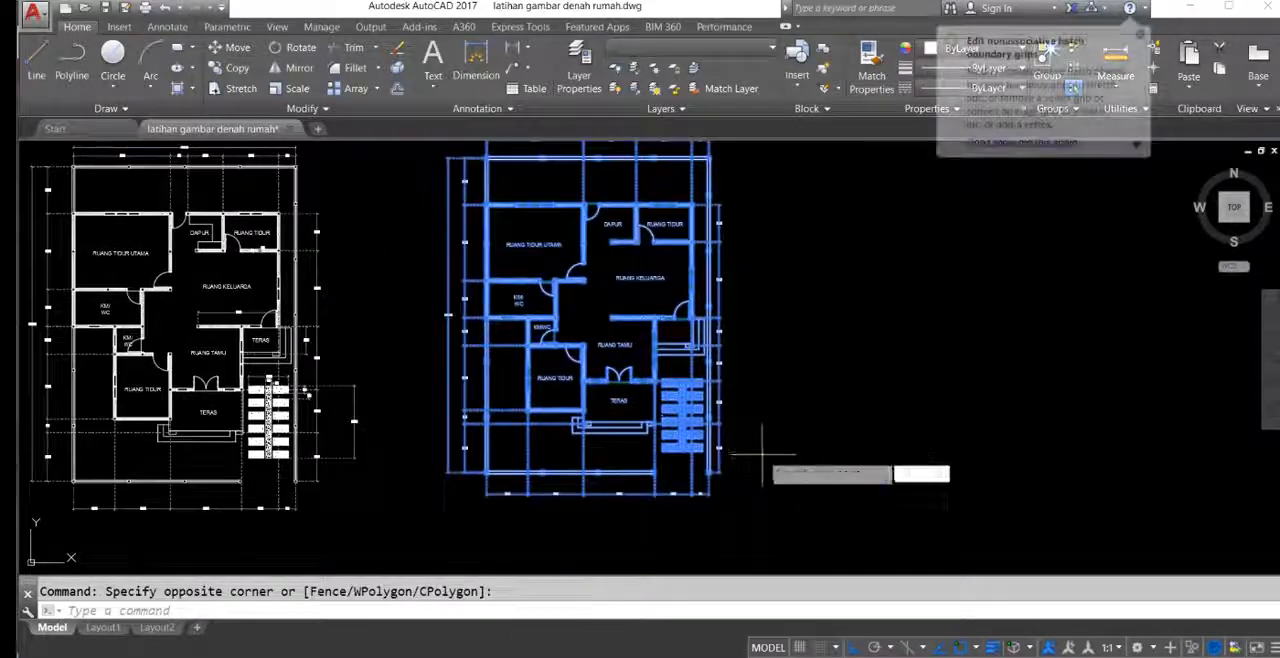
{"action": "key", "text": "Return"}
{"action": "left_click", "coordinate": [785, 414]}
{"action": "left_click", "coordinate": [796, 414]}
{"action": "middle_click_drag", "start_coordinate": [619, 402], "coordinate": [838, 414]}
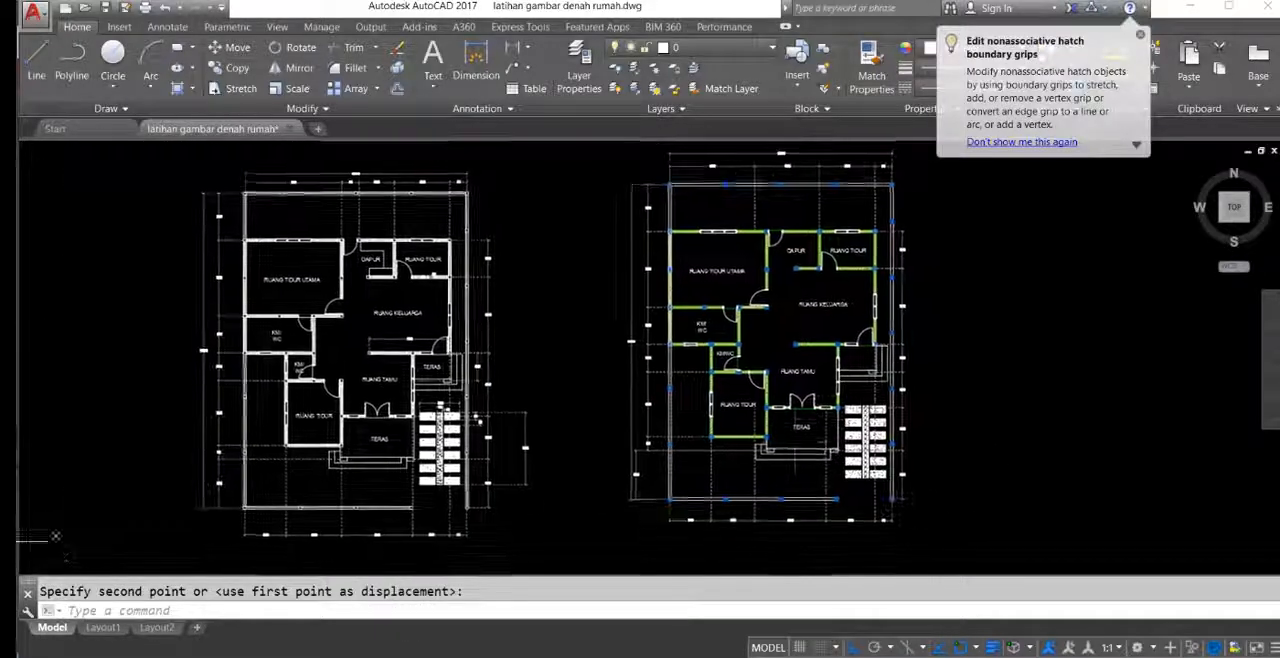
Step: Align the dimension line of the frontmost dimension beside the left fence with the rest of the left dimension chain
{"action": "scroll", "coordinate": [643, 475], "scroll_direction": "up", "scroll_amount": 4}
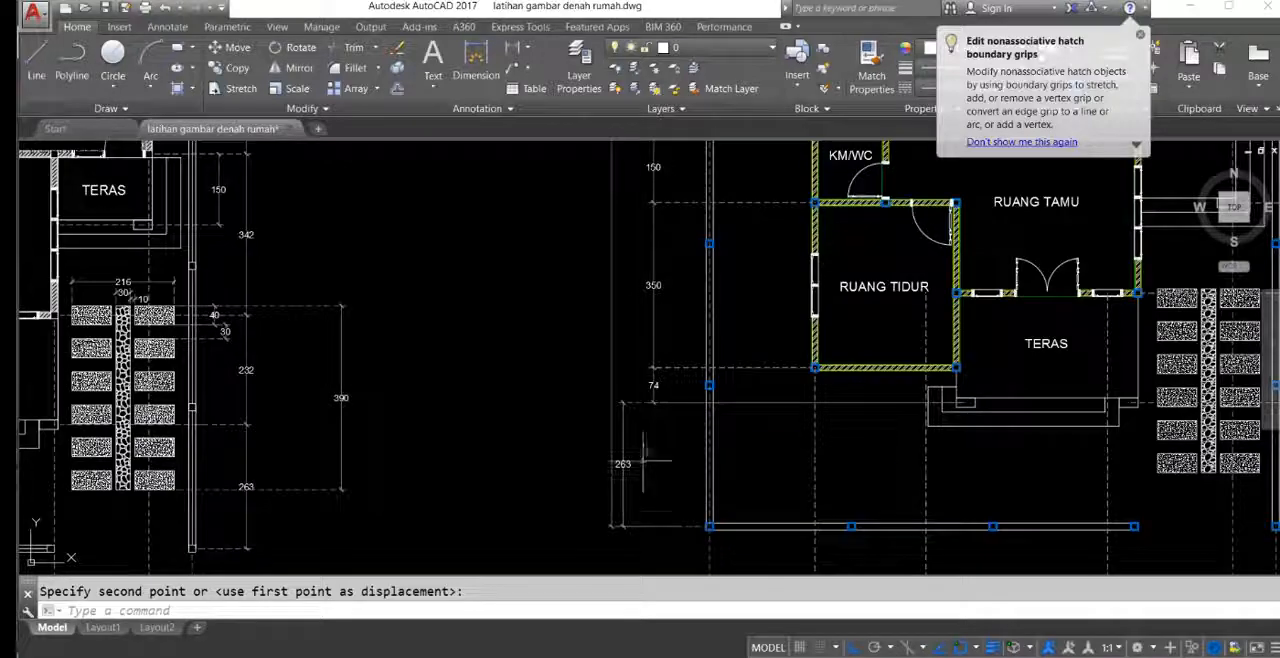
{"action": "left_click", "coordinate": [643, 461]}
{"action": "left_click", "coordinate": [626, 421]}
{"action": "left_click", "coordinate": [622, 403]}
{"action": "scroll", "coordinate": [656, 415], "scroll_direction": "up", "scroll_amount": 5}
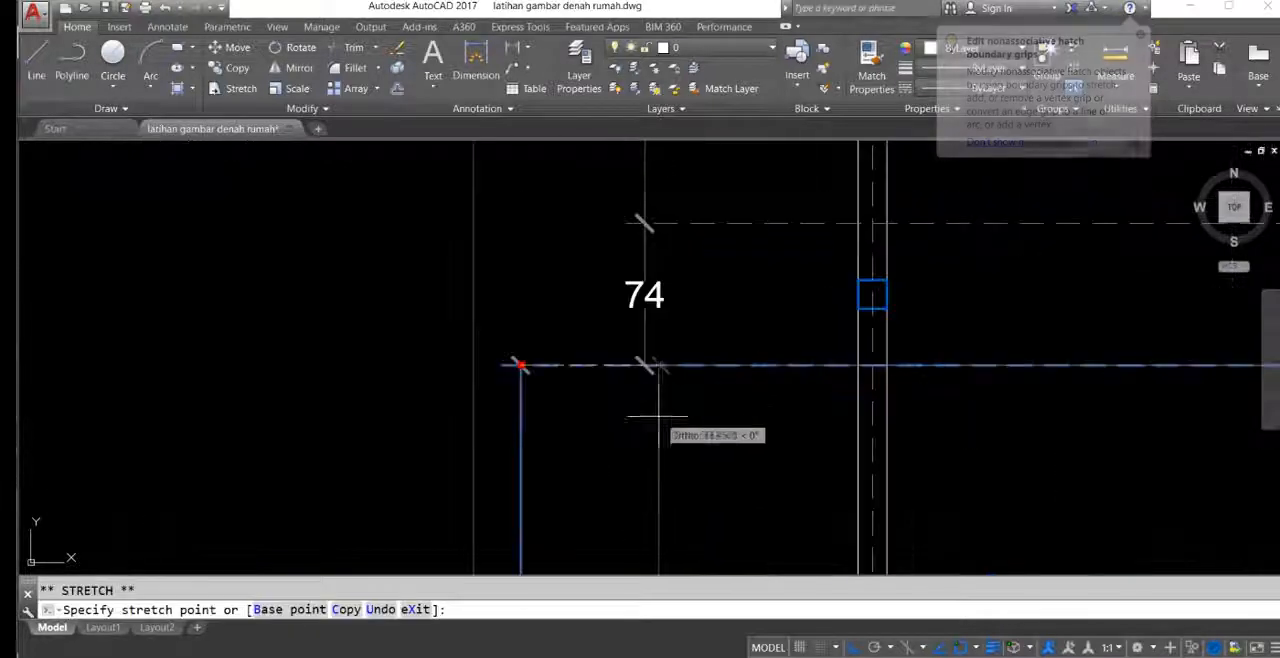
{"action": "mouse_move", "coordinate": [645, 362]}
{"action": "scroll", "coordinate": [645, 362], "scroll_direction": "down", "scroll_amount": 10}
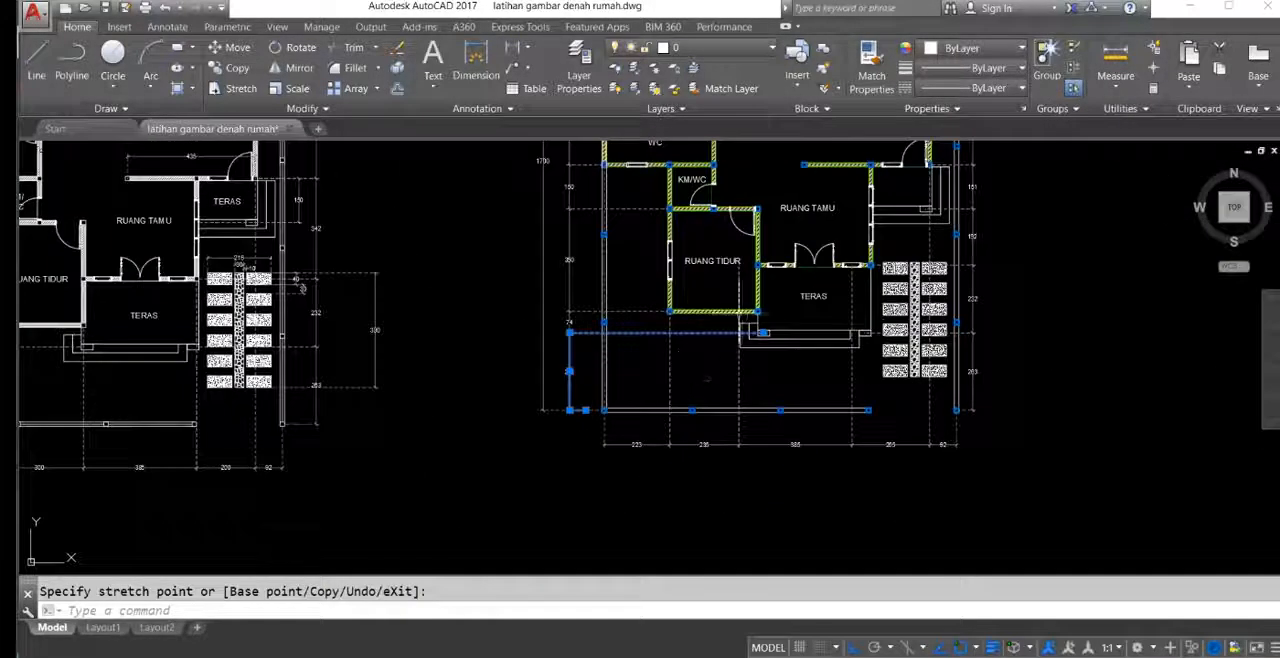
{"action": "key", "text": "Escape"}
Step: Look over the complete new floor plan and its dimension chains side by side with the reference plan
{"action": "scroll", "coordinate": [688, 360], "scroll_direction": "up", "scroll_amount": 3}
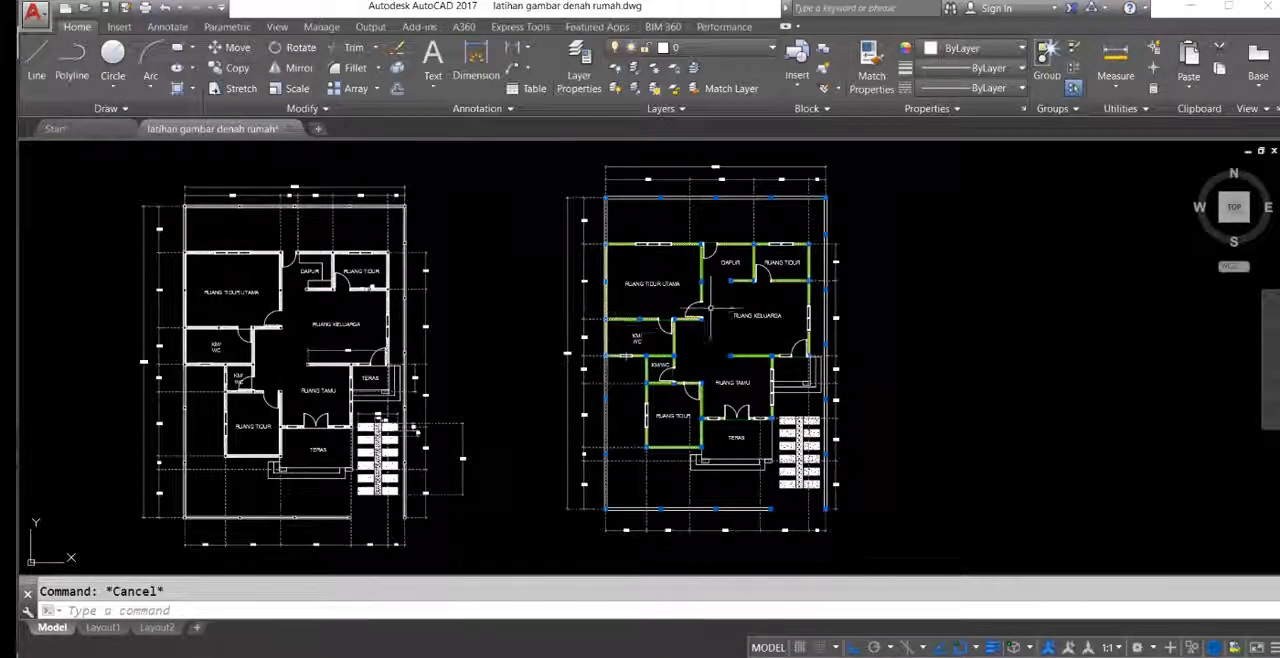
{"action": "middle_click_drag", "start_coordinate": [705, 308], "coordinate": [712, 317]}
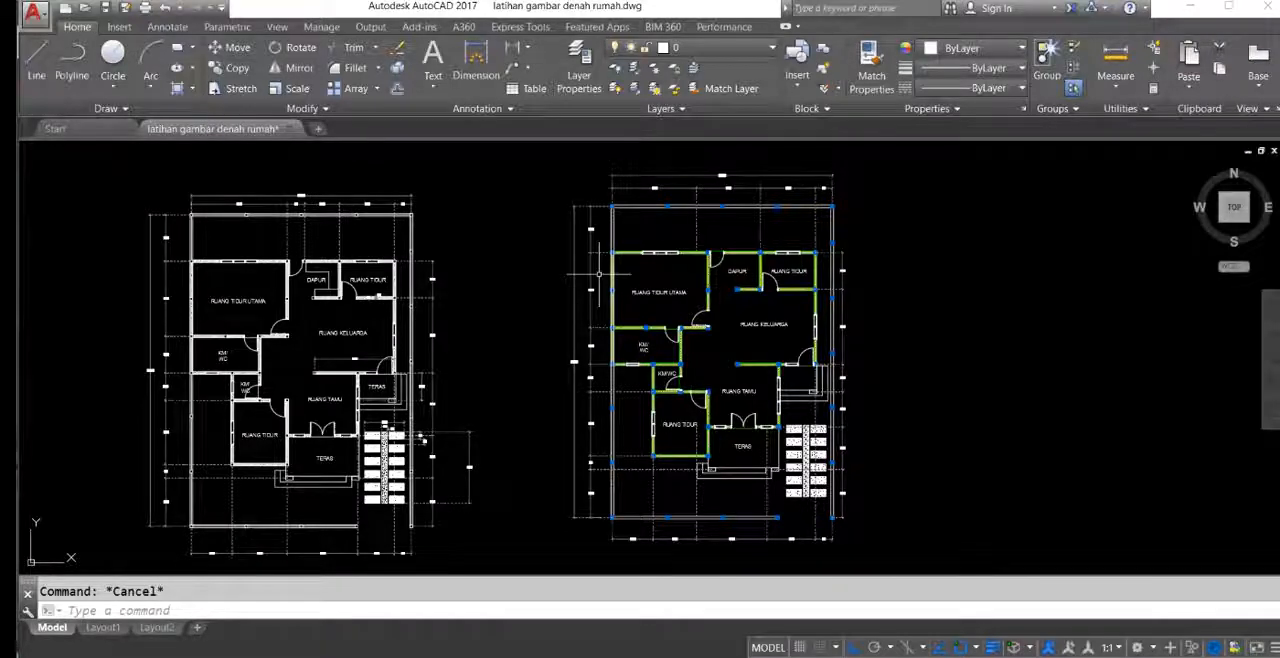
{"action": "middle_click_drag", "start_coordinate": [696, 296], "coordinate": [778, 294]}
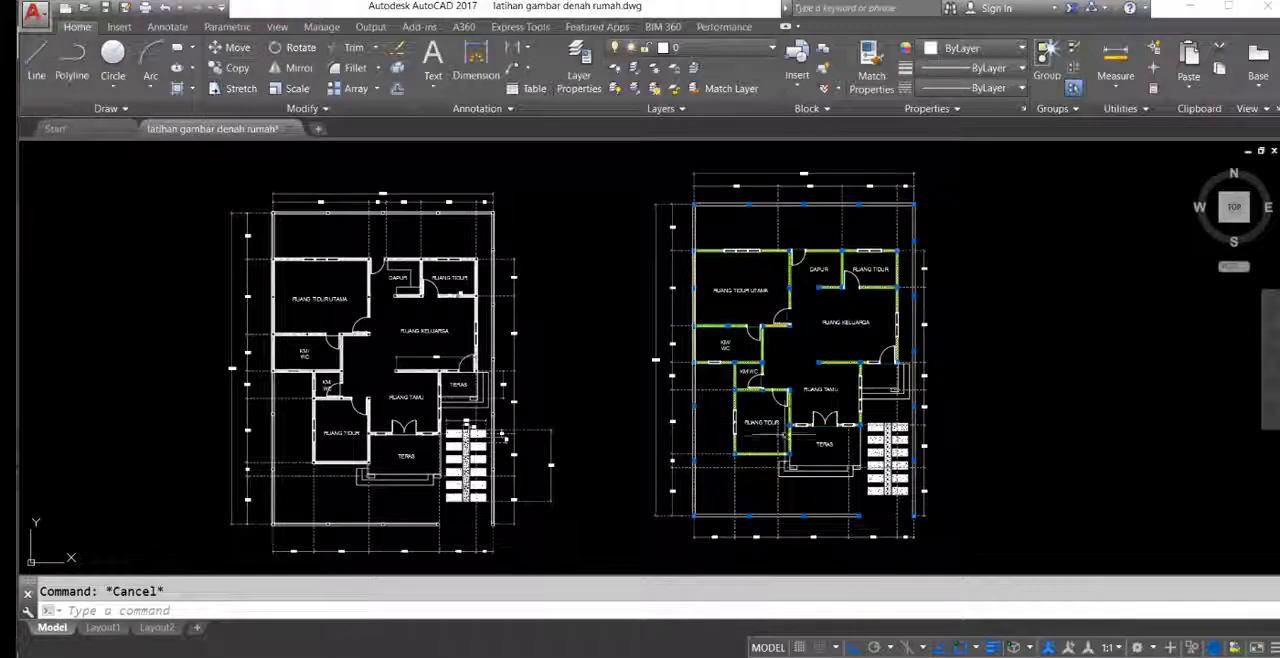
{"action": "middle_click_drag", "start_coordinate": [740, 283], "coordinate": [735, 287]}
{"action": "mouse_move", "coordinate": [883, 352]}
{"action": "middle_mouse_down"}
{"action": "mouse_move", "coordinate": [859, 278]}
{"action": "mouse_move", "coordinate": [862, 369]}
{"action": "mouse_move", "coordinate": [868, 349]}
{"action": "middle_mouse_up"}
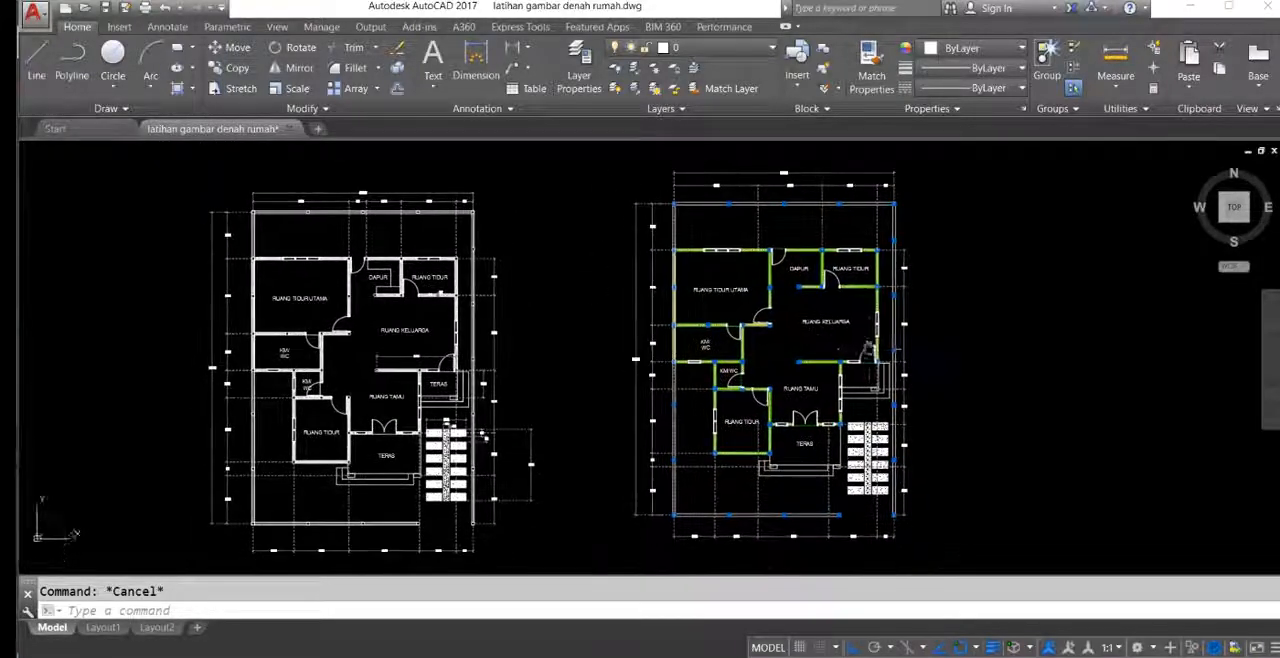
{"action": "middle_click_drag", "start_coordinate": [792, 338], "coordinate": [786, 312]}
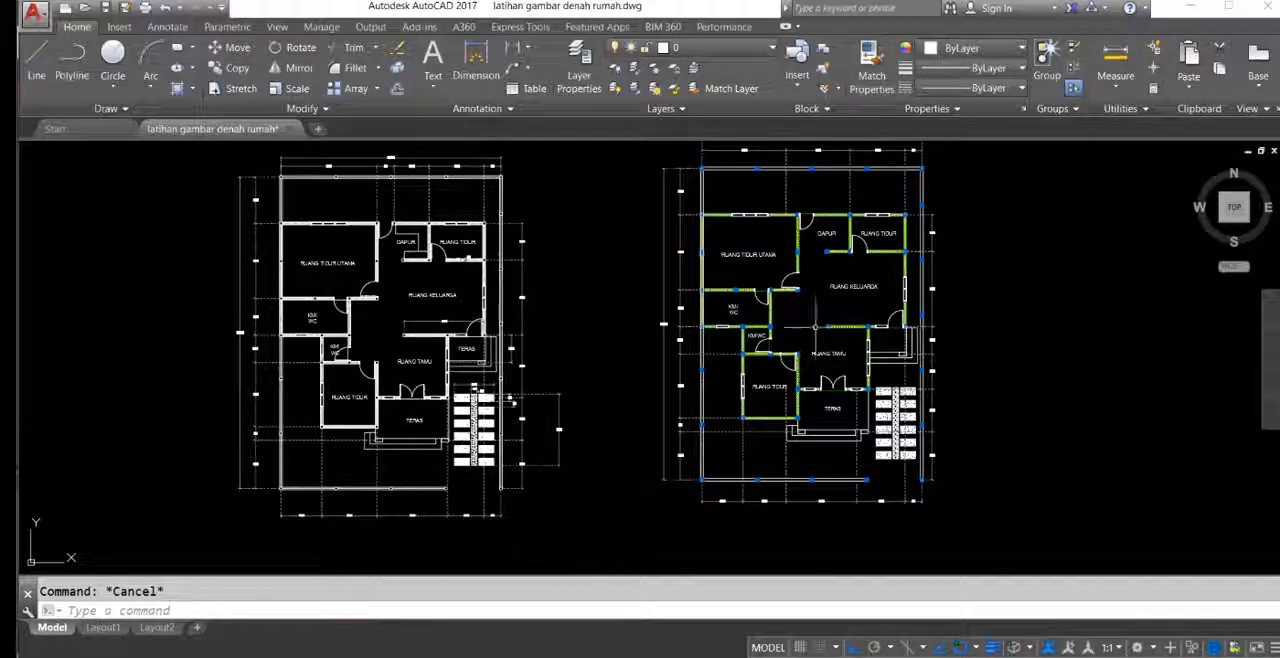
{"action": "middle_click_drag", "start_coordinate": [929, 326], "coordinate": [925, 352]}
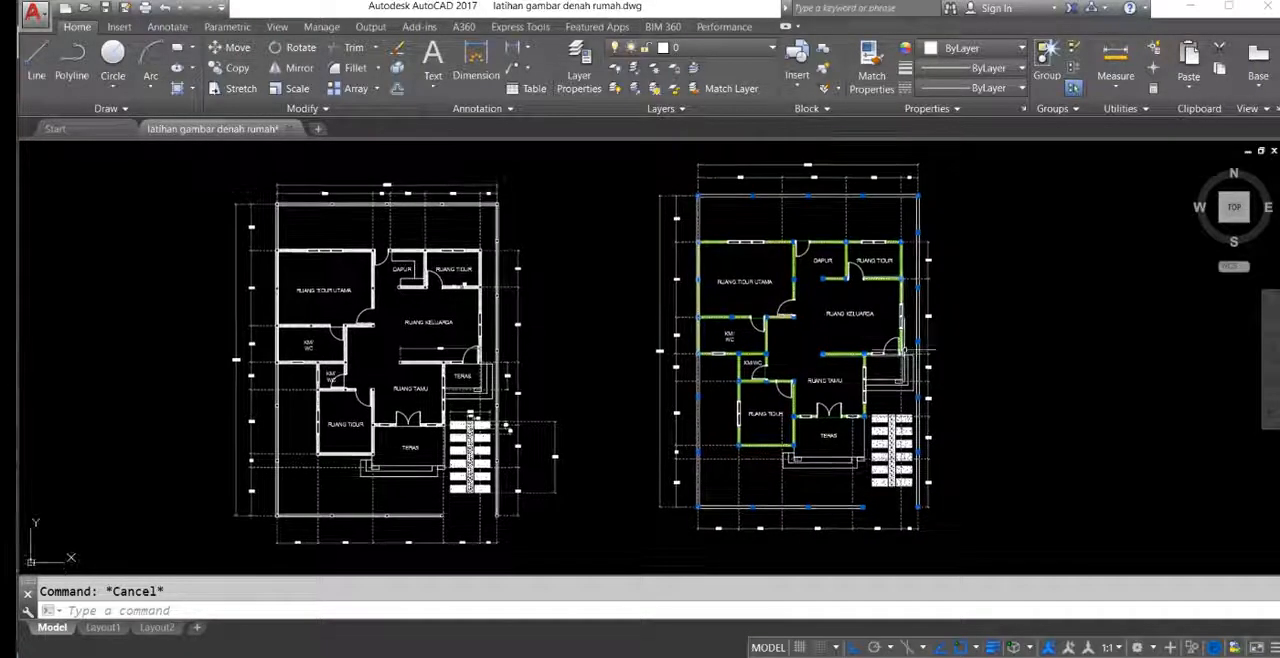
{"action": "middle_click_drag", "start_coordinate": [924, 317], "coordinate": [927, 316]}
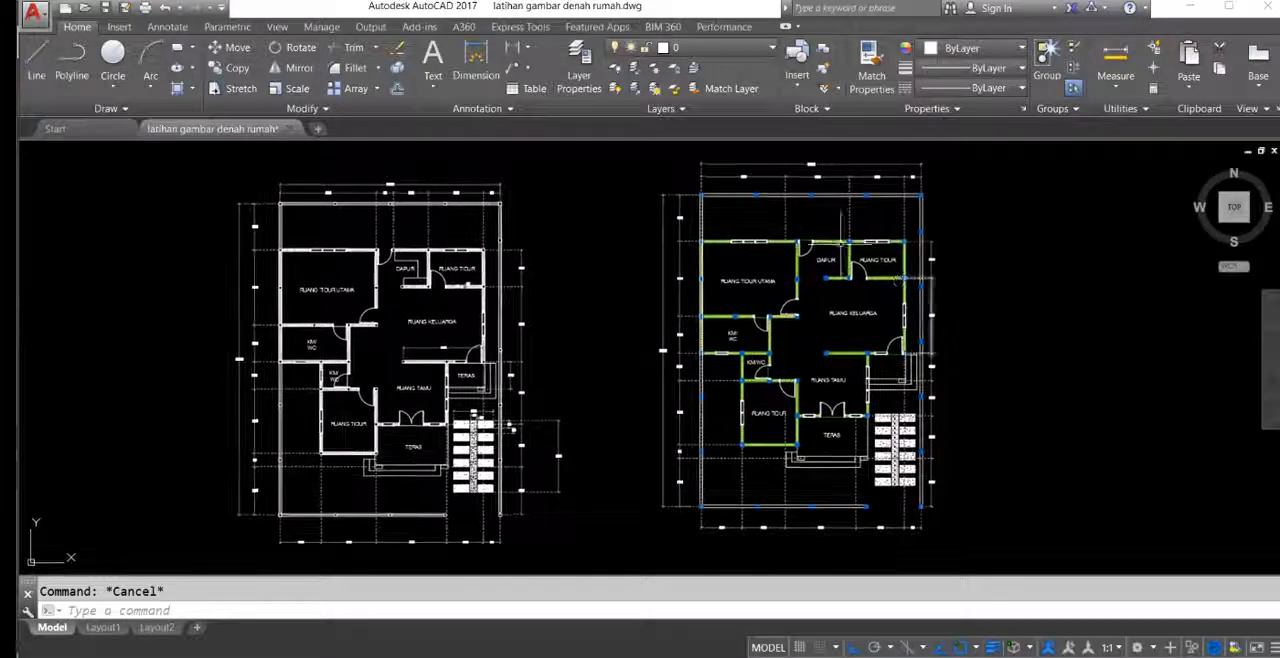
{"action": "middle_click_drag", "start_coordinate": [660, 250], "coordinate": [693, 256]}
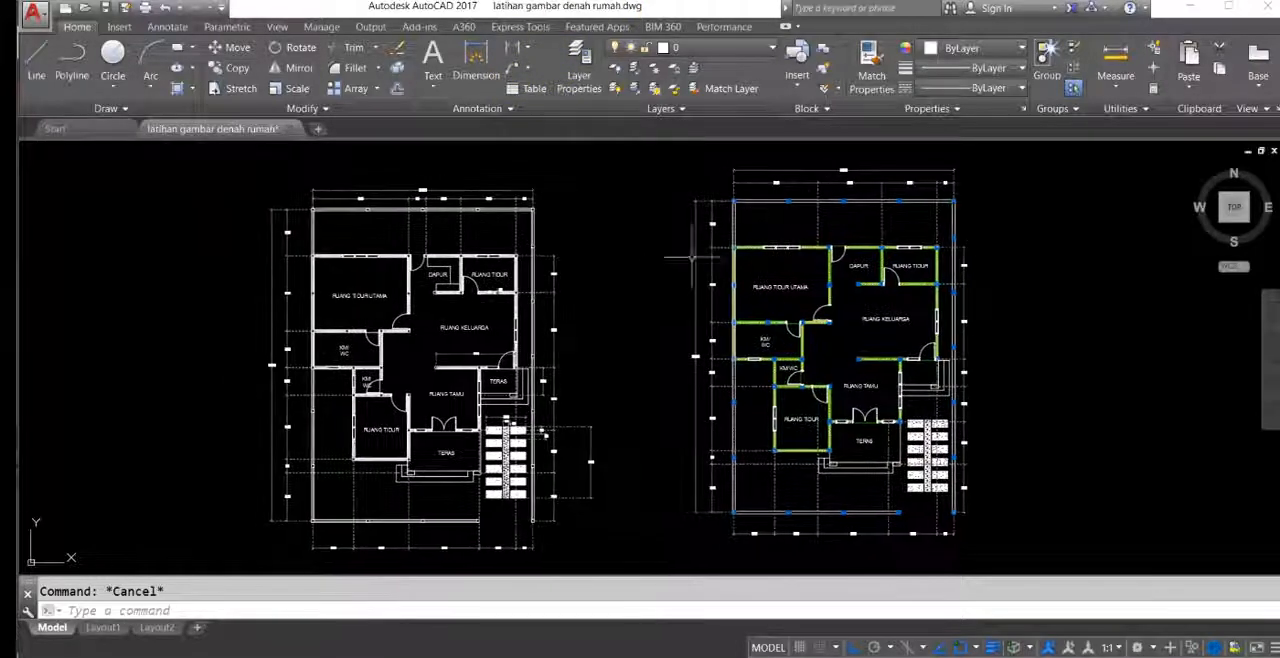